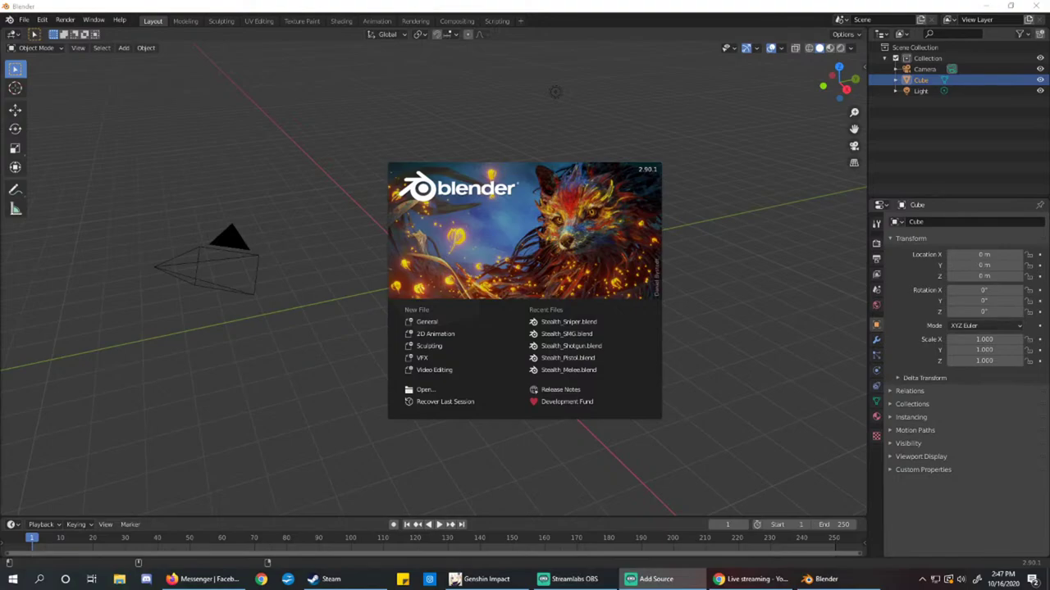
Move the source picker into view and add the Alertbox widget as a source
drag(0, 136, 490, 131)
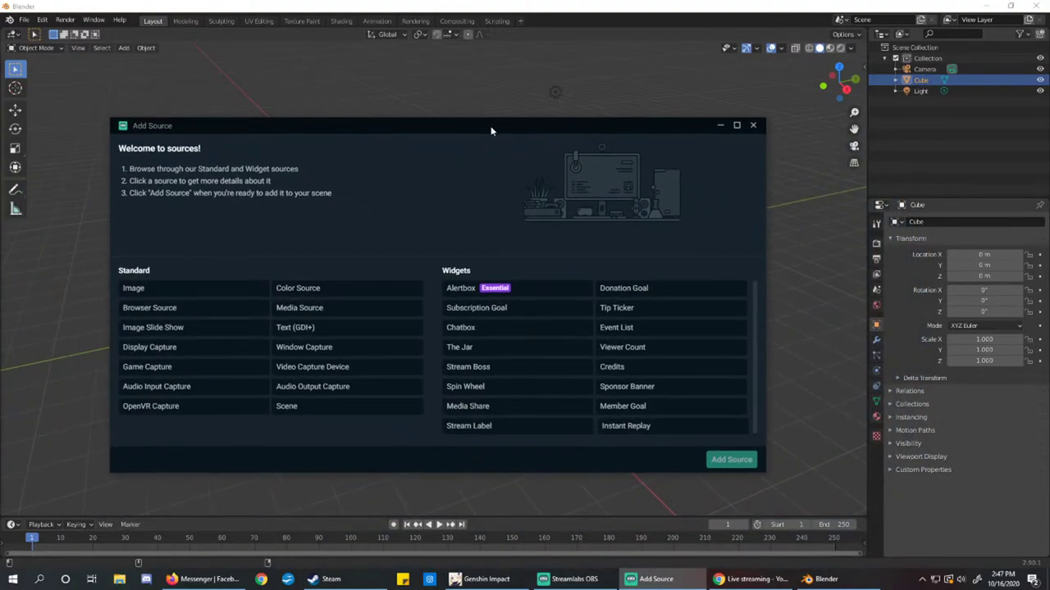
click(464, 296)
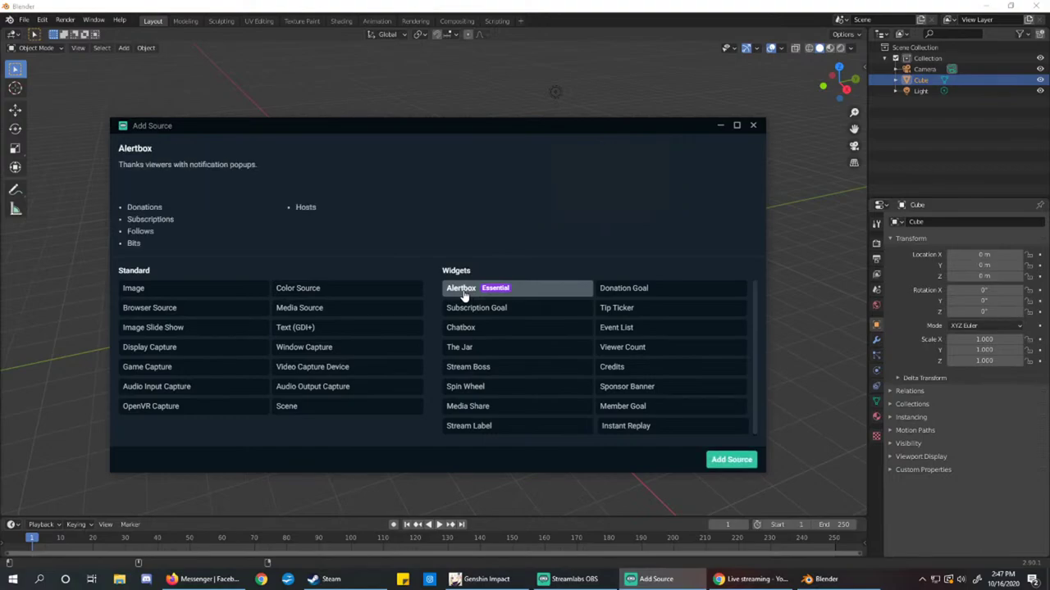
double_click(461, 291)
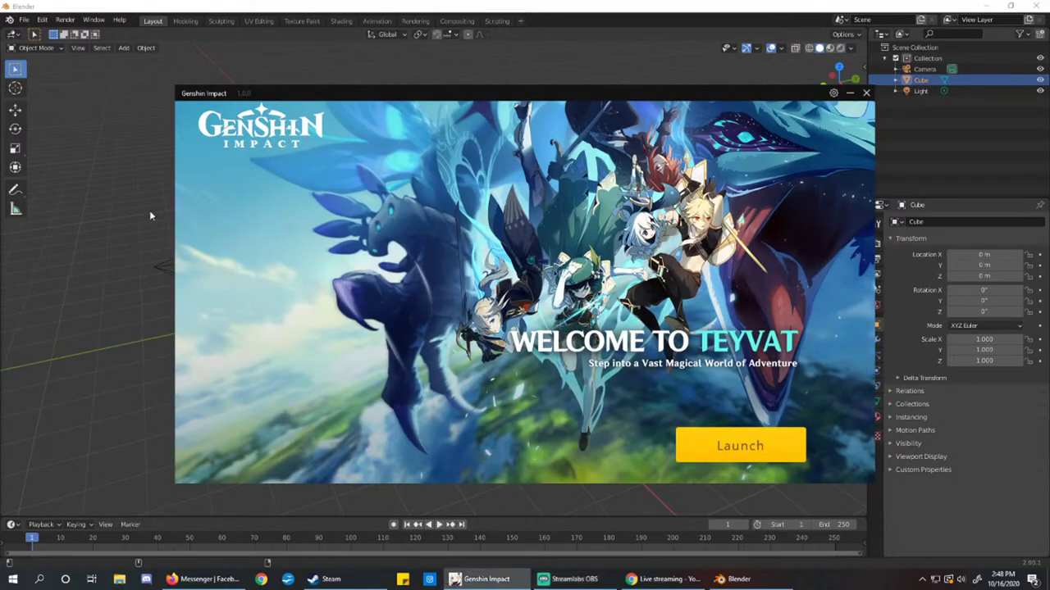
Close the Genshin Impact launcher, choosing to exit the program completely
click(867, 93)
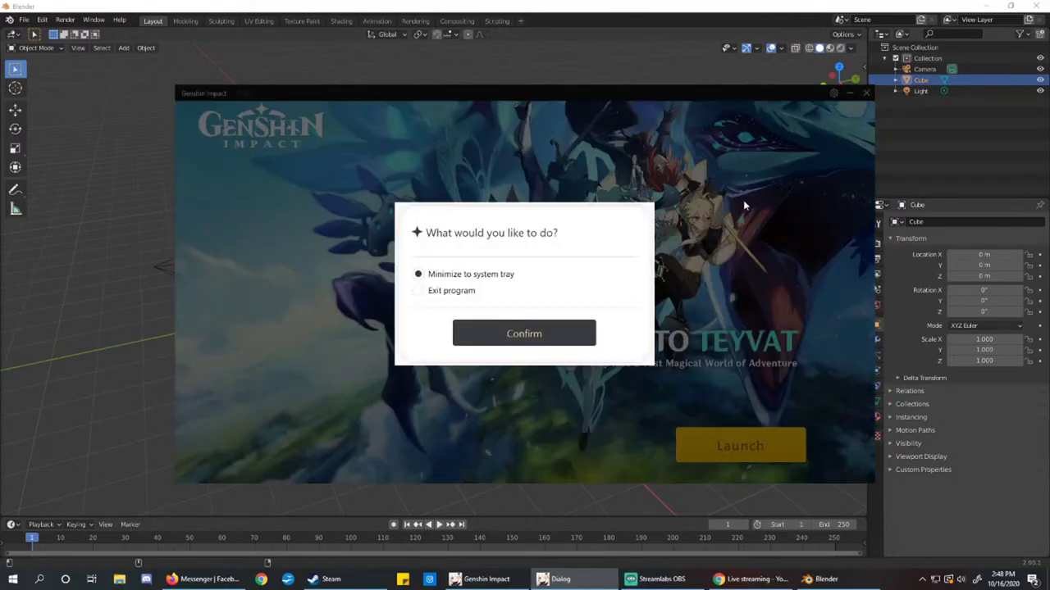
click(449, 292)
click(492, 333)
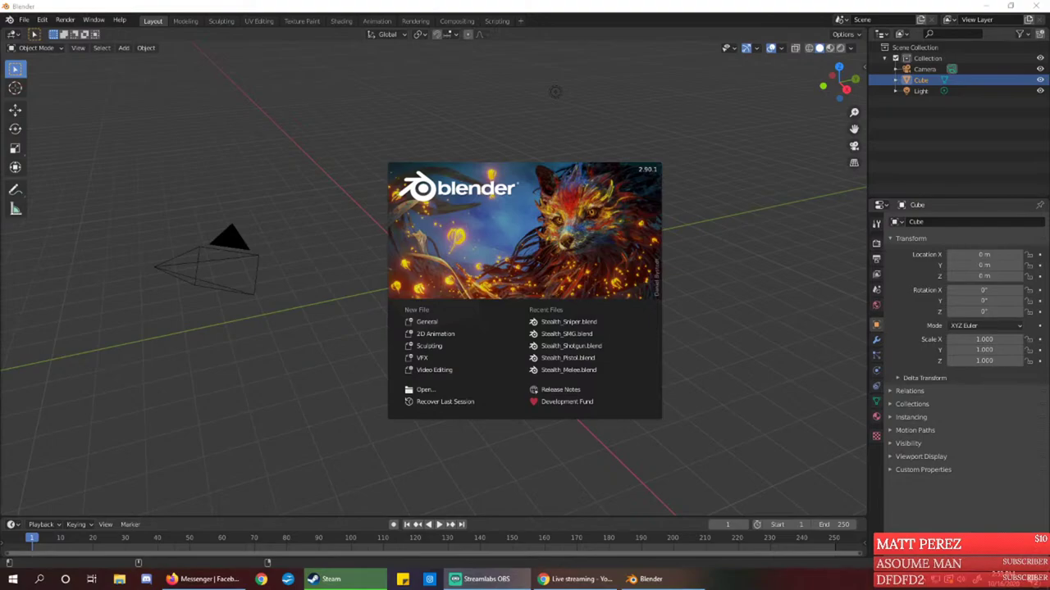
Dismiss the Blender splash screen and delete the default camera, cube and light from the scene
click(273, 358)
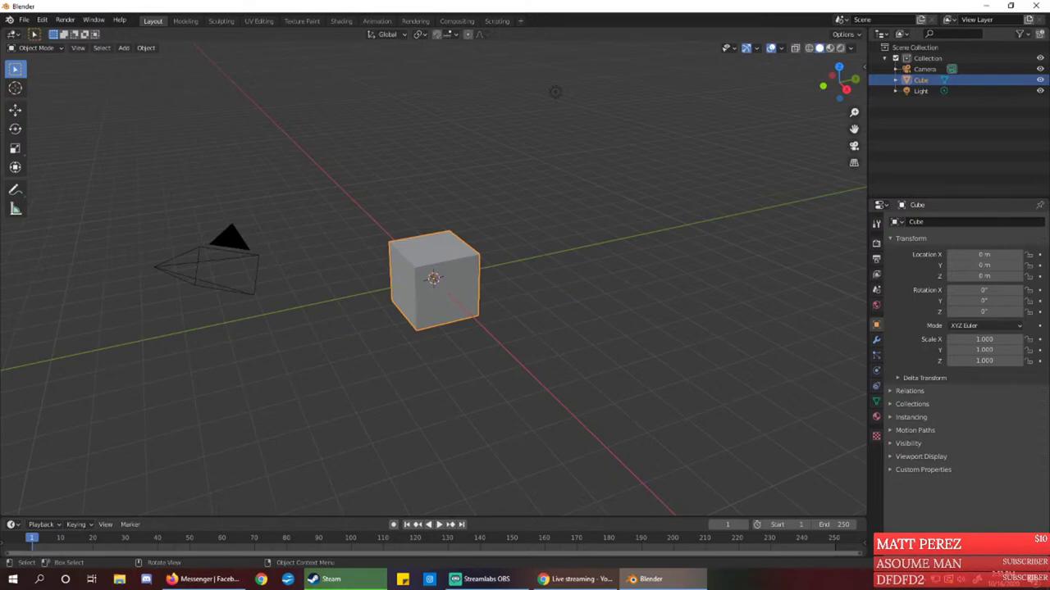
key(alt+Tab)
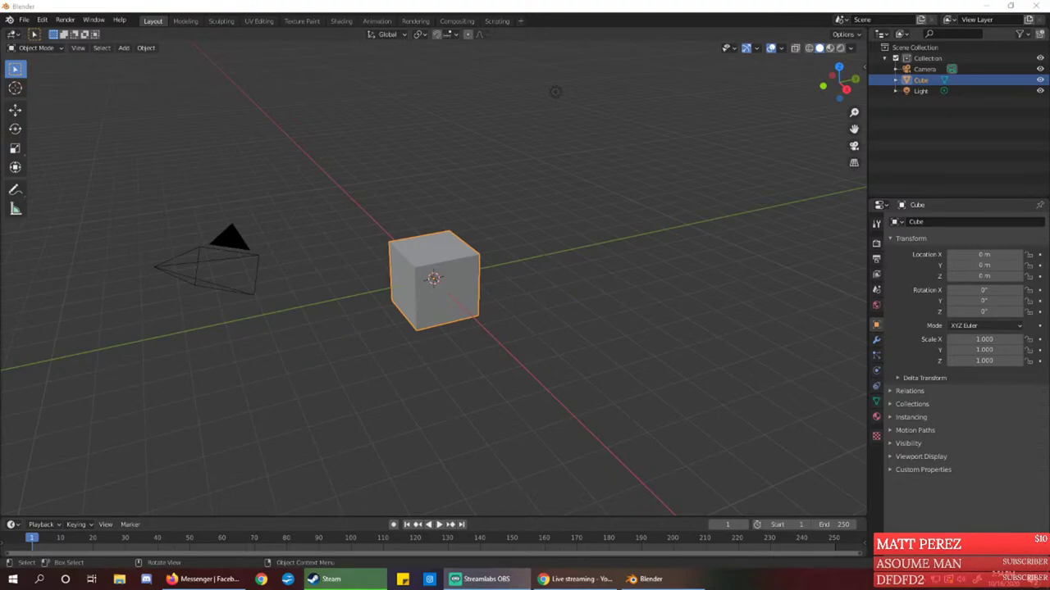
click(328, 173)
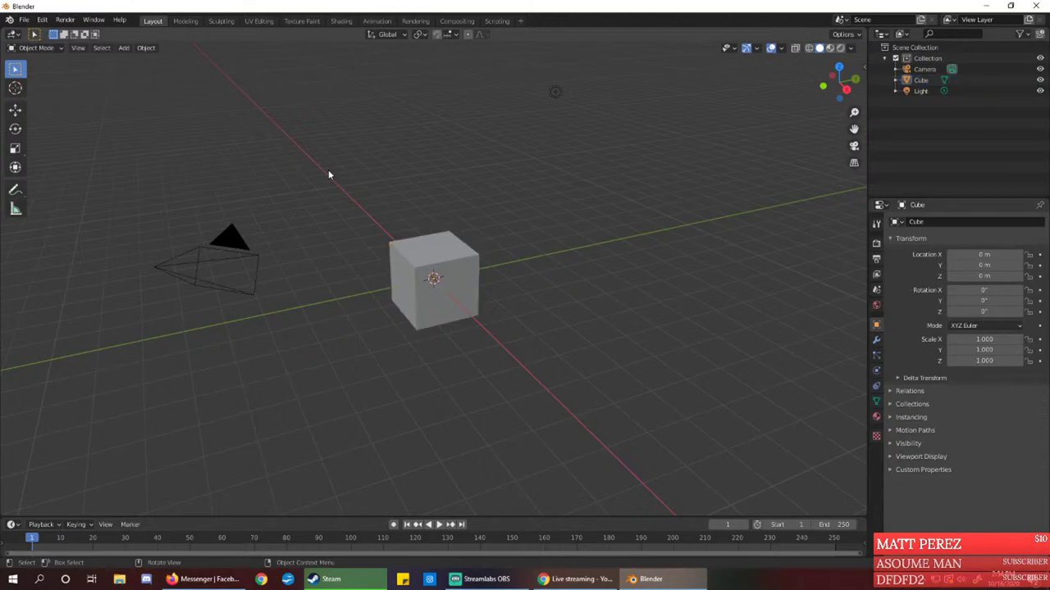
key(a)
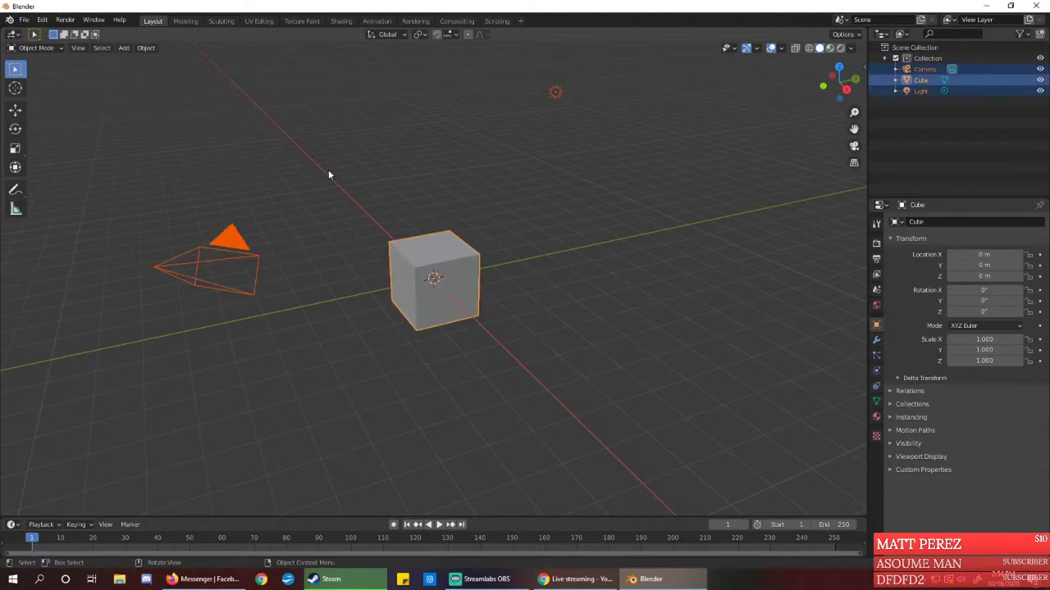
key(Delete)
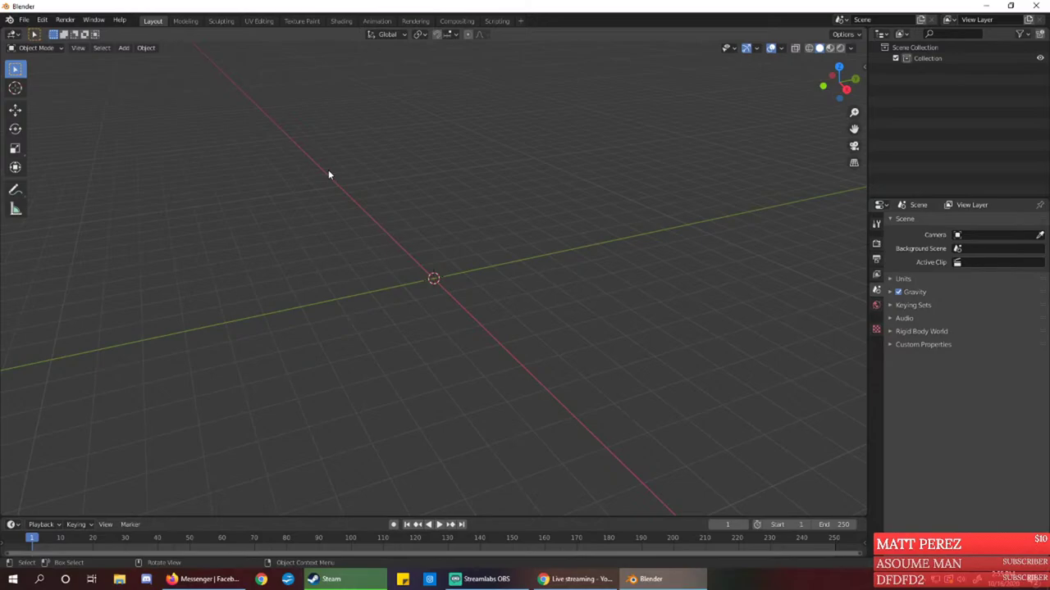
Switch to Chrome, maximize a new browser window and search Google Images for "horse"
click(187, 579)
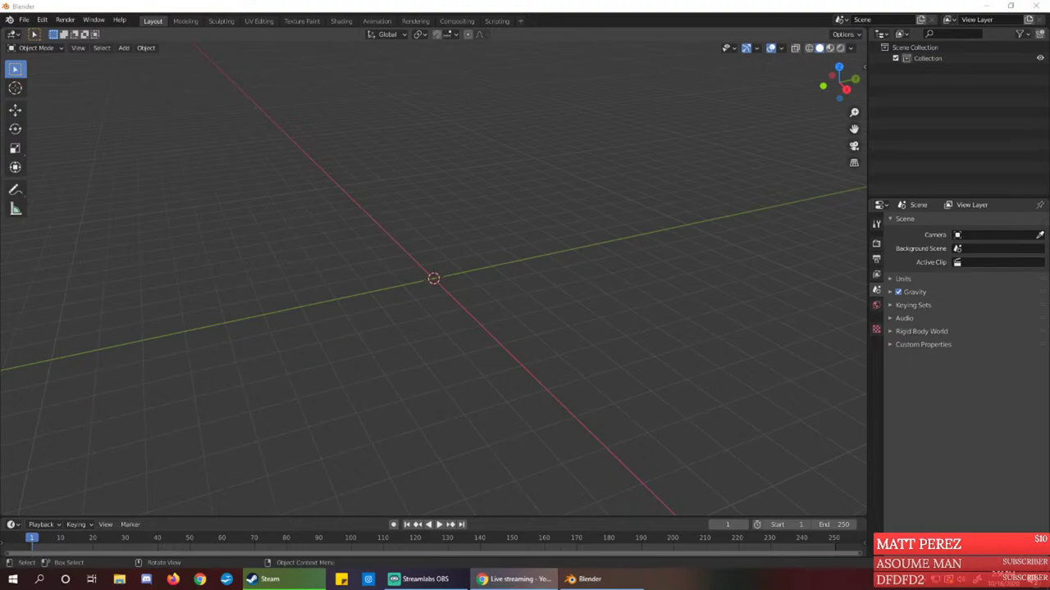
key(ctrl+t)
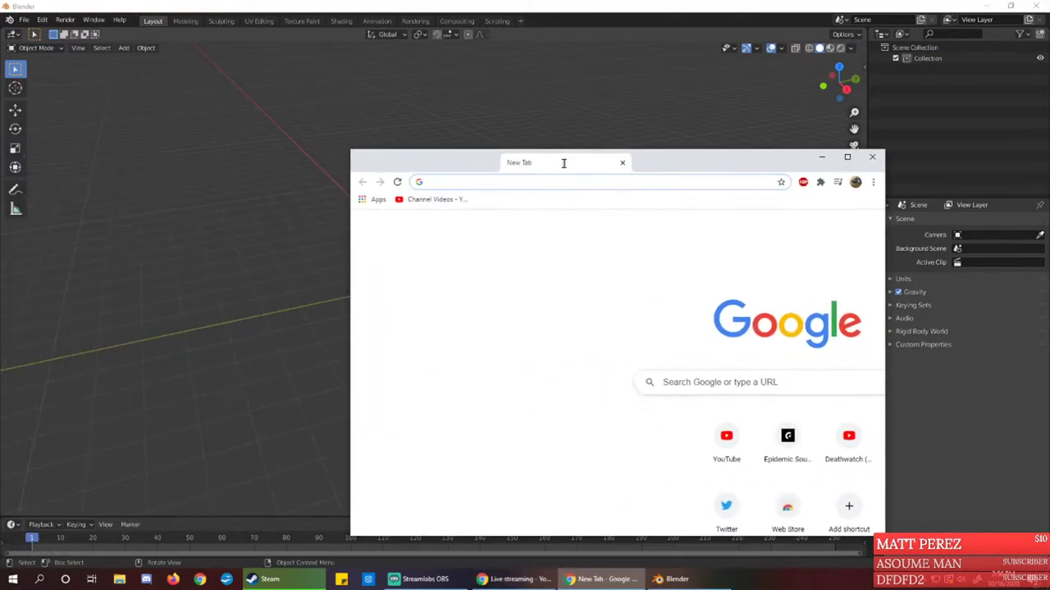
drag(562, 164, 516, 0)
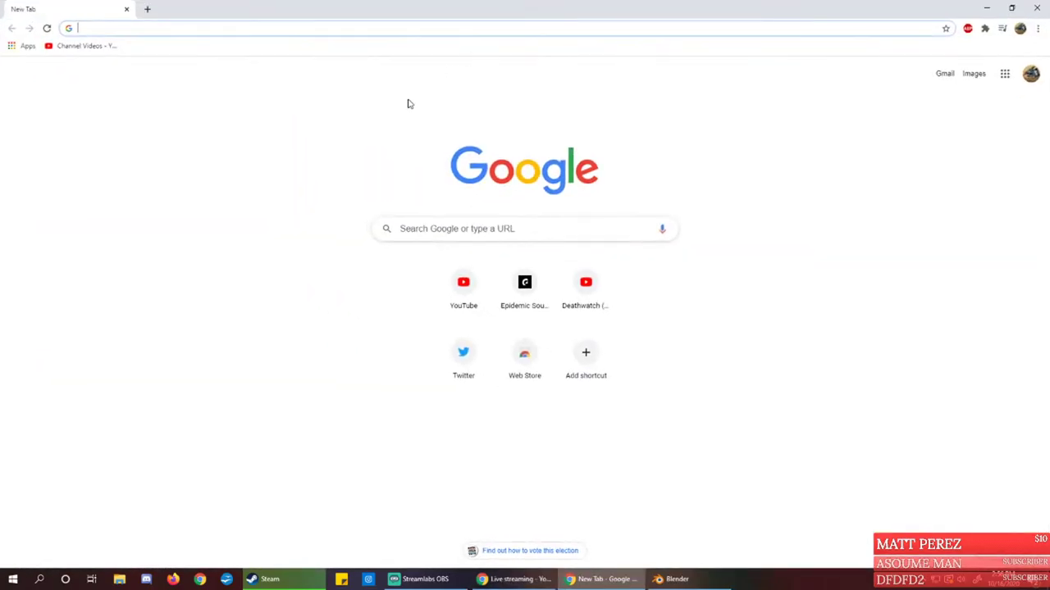
click(497, 228)
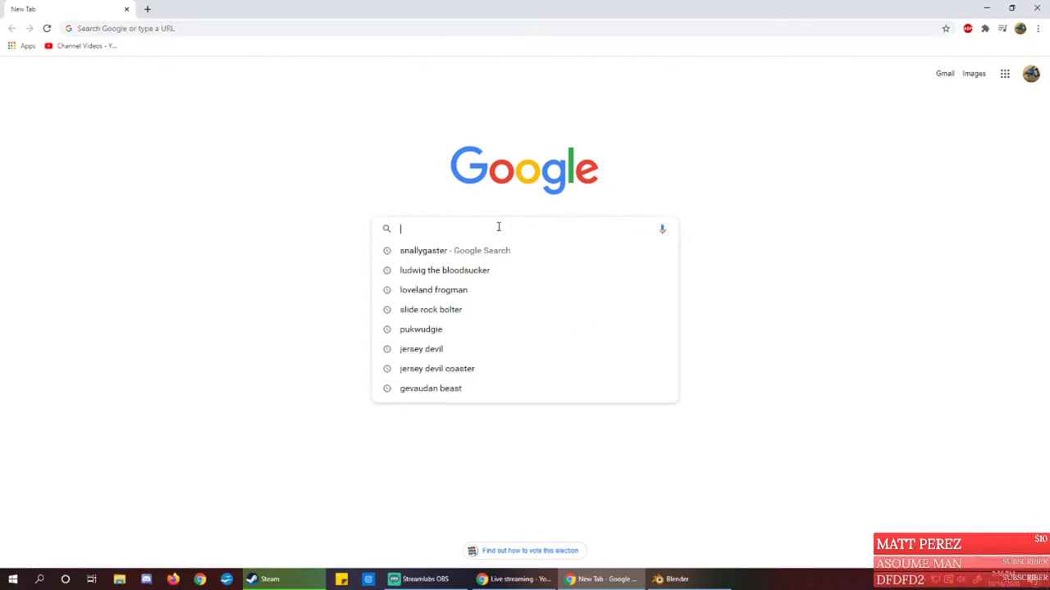
text(horse)
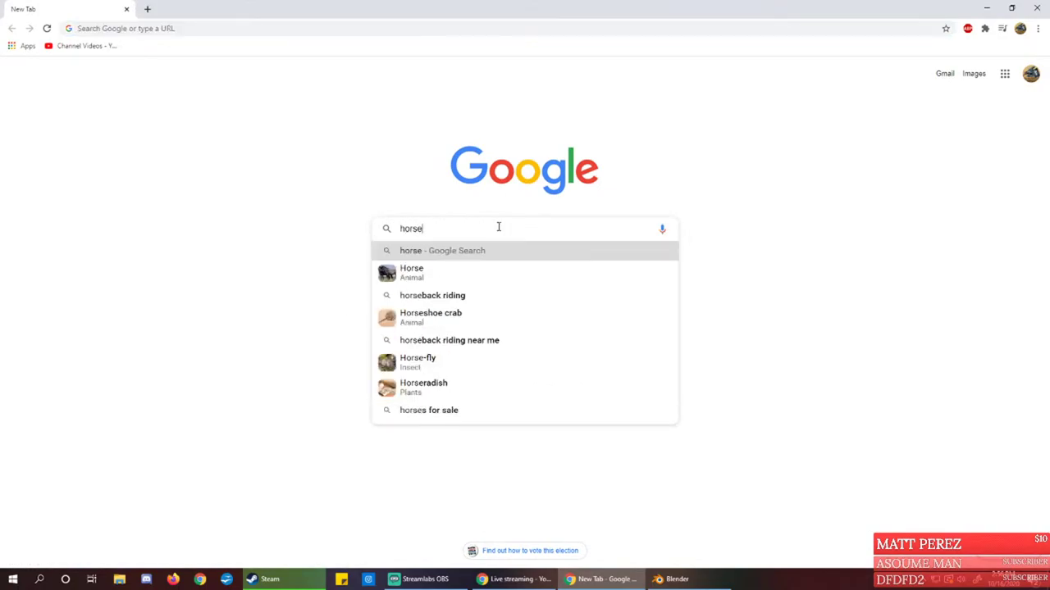
key(Return)
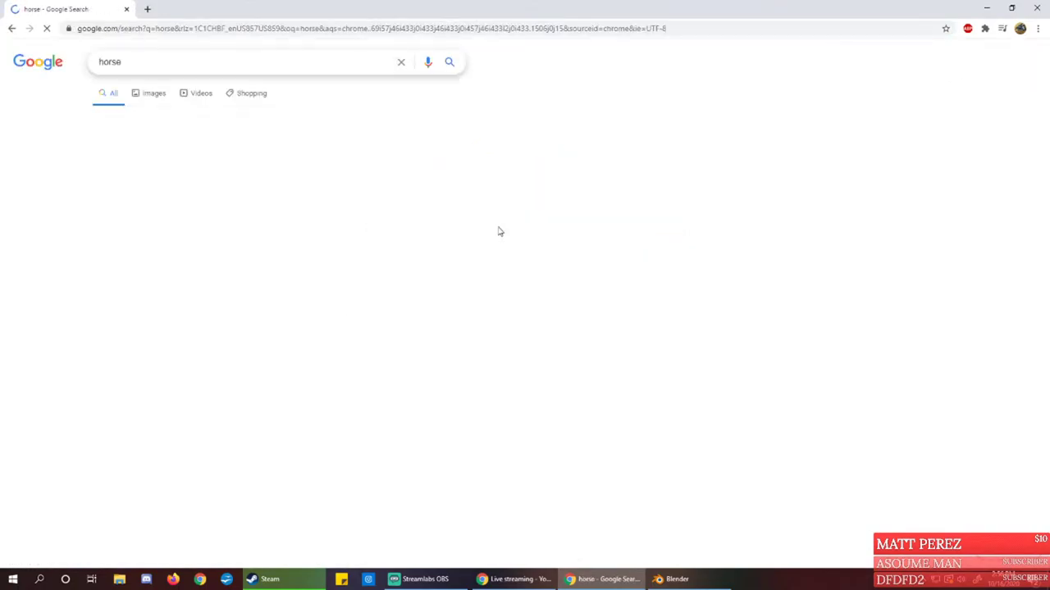
click(154, 94)
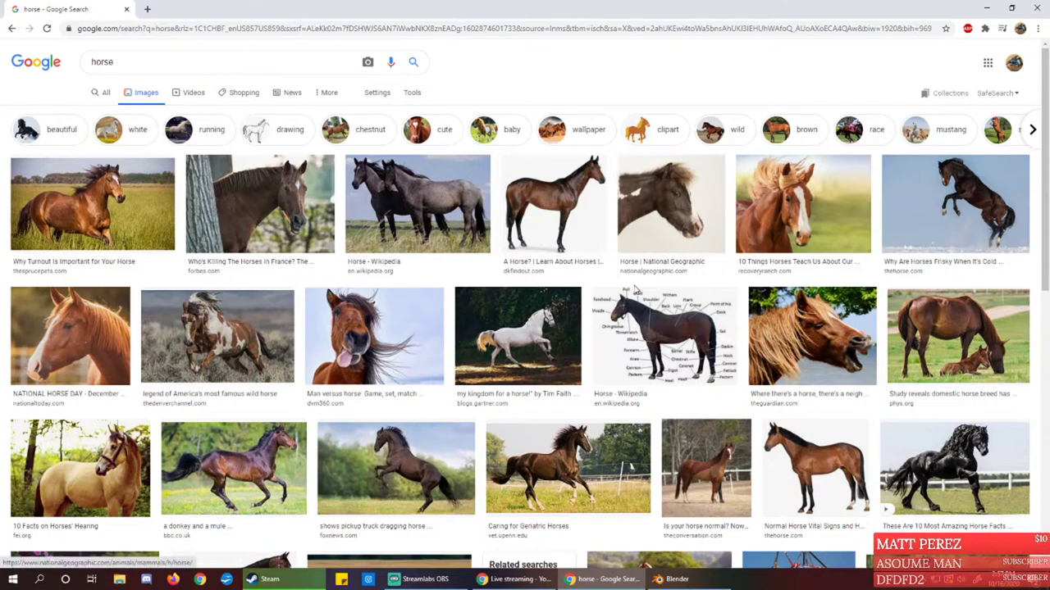
Browse the horse image results and preview the GQ picture of a horse wearing a suit
scroll(606, 283, down, 1)
scroll(588, 277, down, 2)
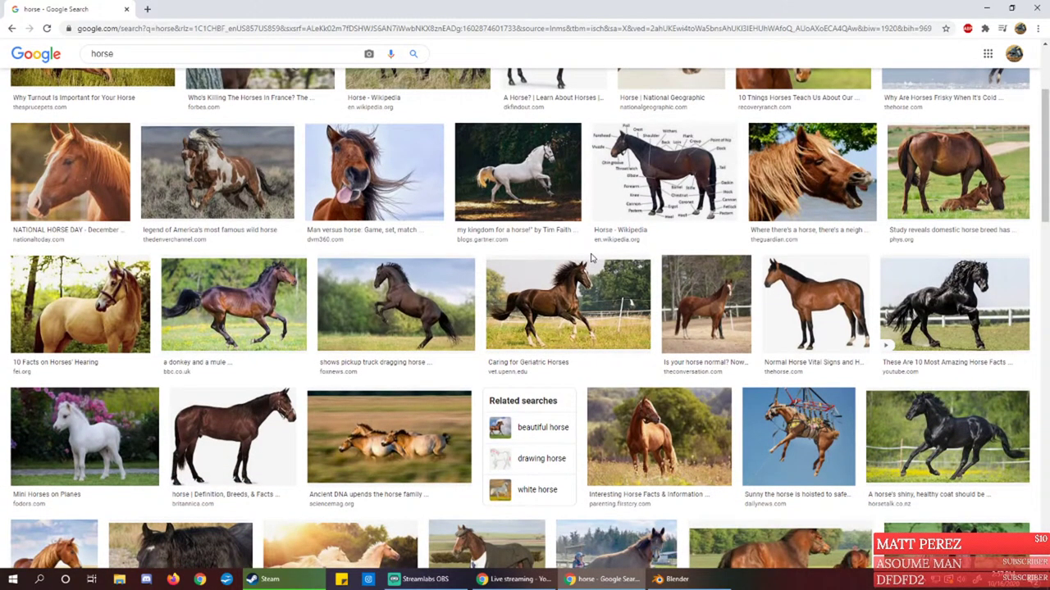
scroll(590, 258, down, 5)
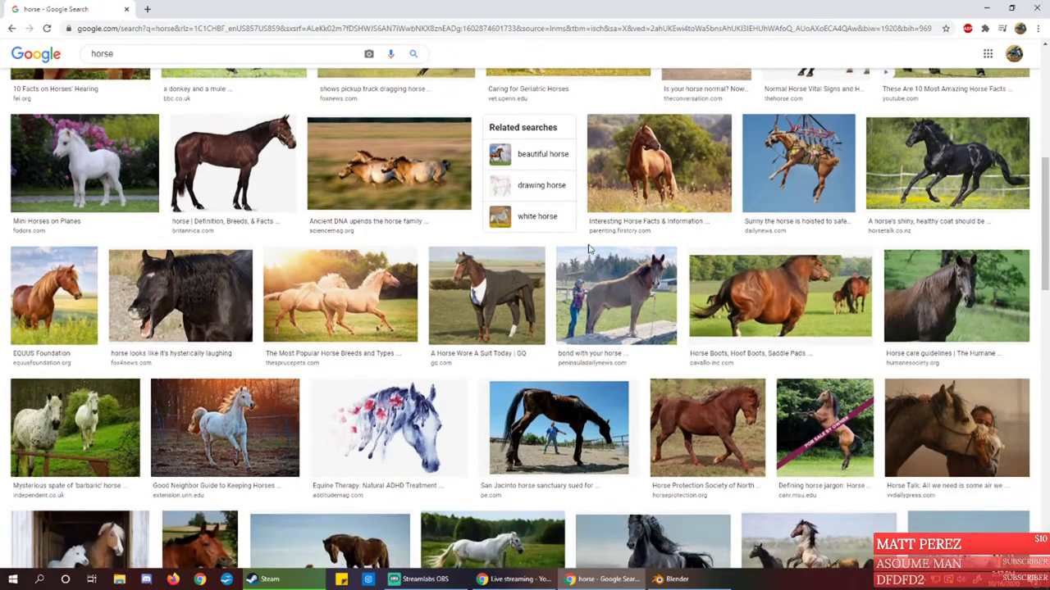
scroll(579, 256, down, 1)
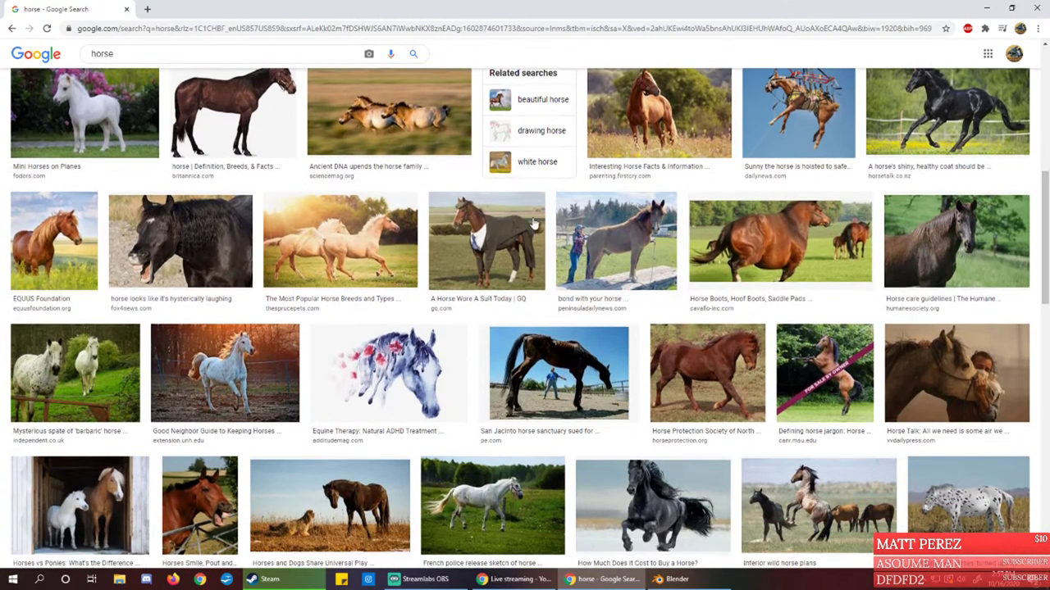
click(472, 234)
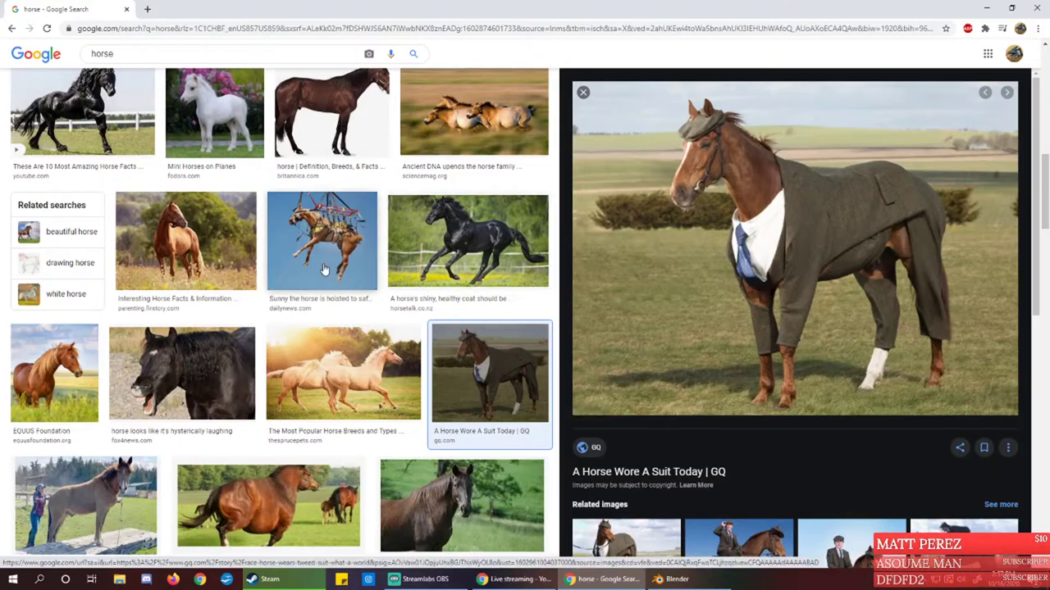
Preview the San Jacinto horse sanctuary picture and open its source page in a new tab
scroll(342, 271, down, 2)
scroll(341, 271, down, 2)
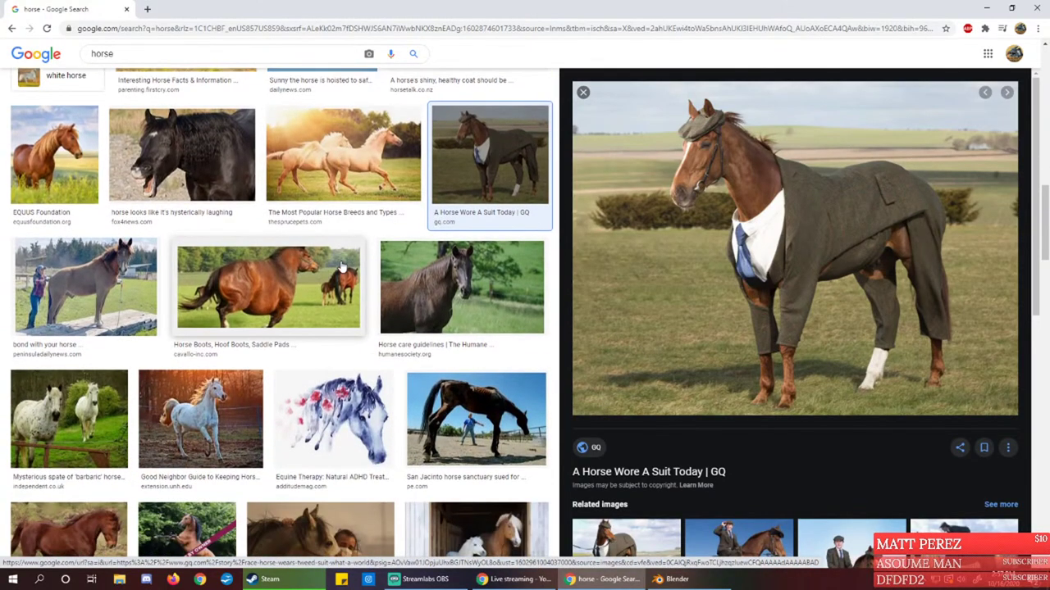
scroll(334, 359, down, 2)
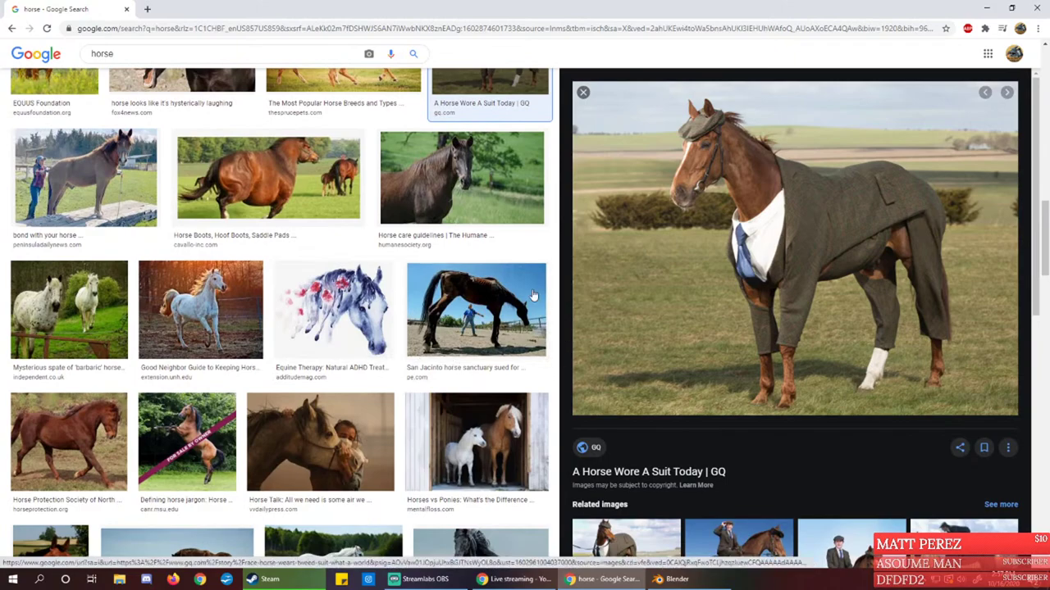
click(464, 291)
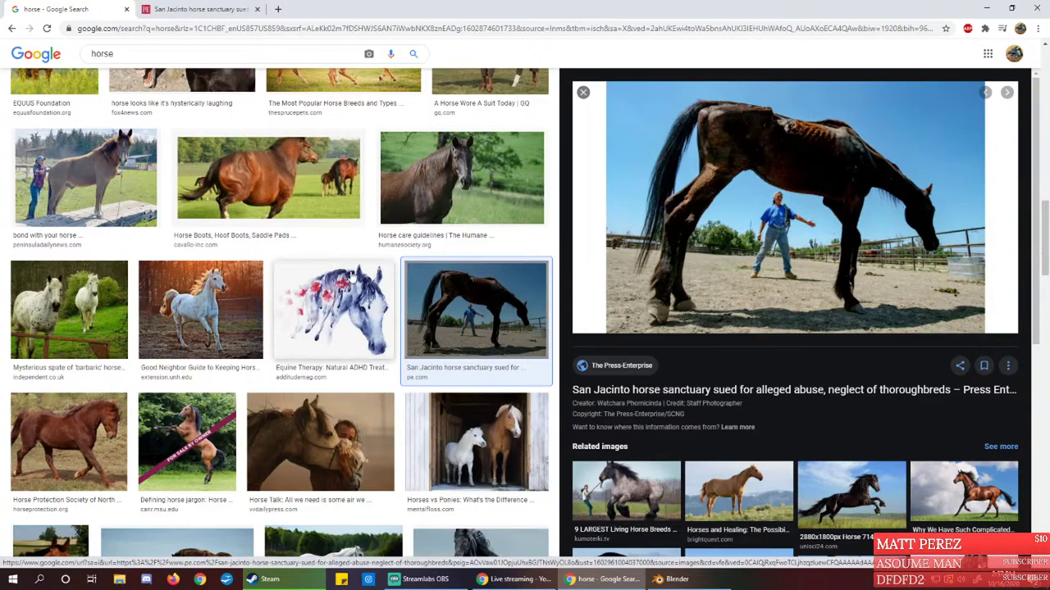
Find the Horse Protection Society picture of a walking brown horse and open its source page in a new tab
scroll(350, 276, down, 3)
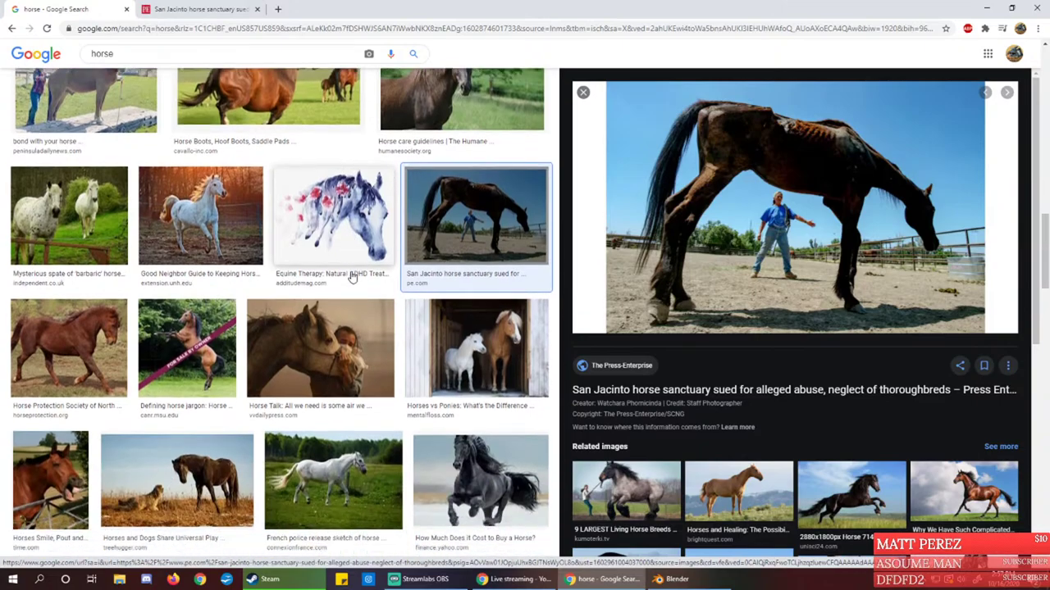
scroll(368, 379, down, 1)
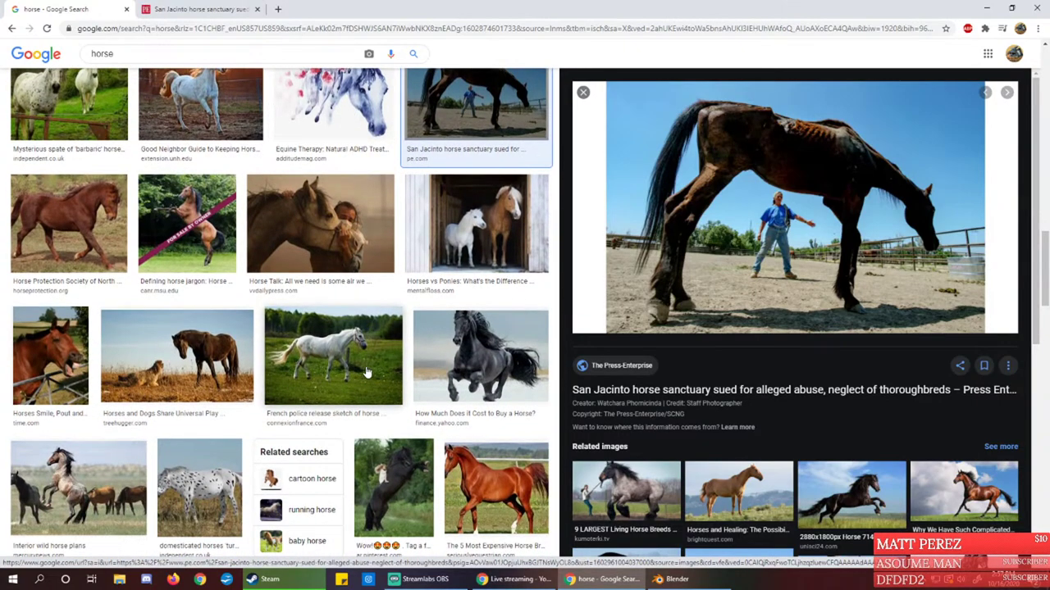
scroll(363, 365, down, 1)
click(82, 169)
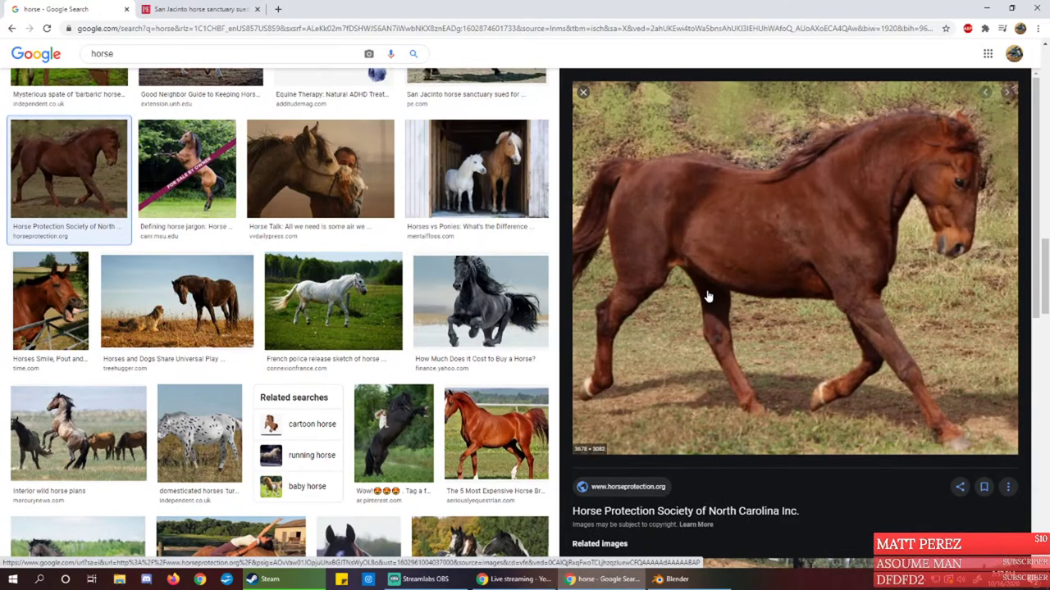
middle_click(750, 254)
Preview the Roanoke Times picture of a horse in a hole and the CNN "Horse Barber" picture
scroll(433, 320, down, 3)
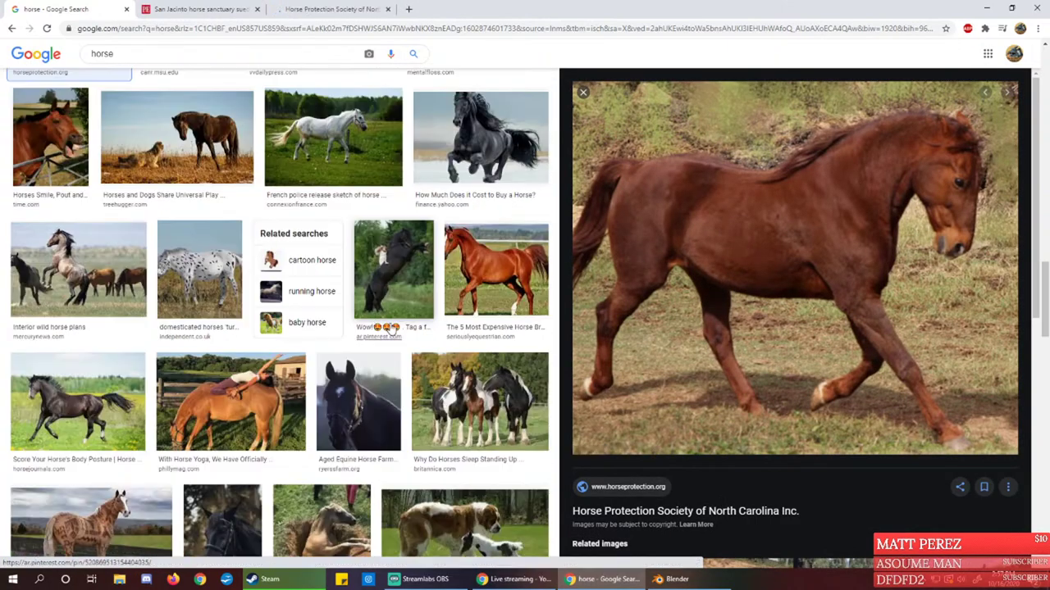
scroll(316, 314, down, 2)
scroll(328, 356, down, 1)
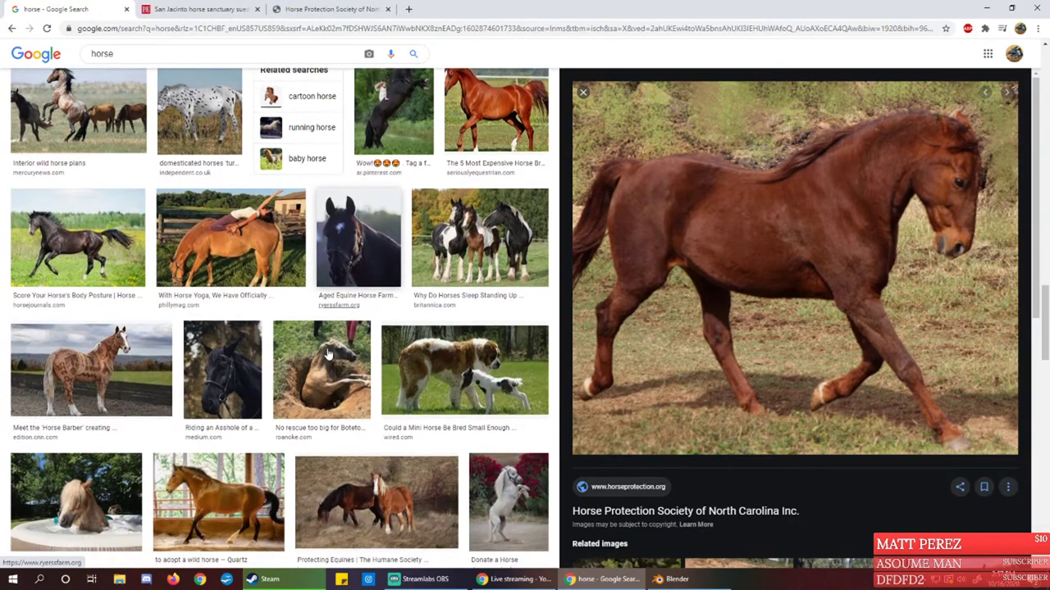
click(335, 393)
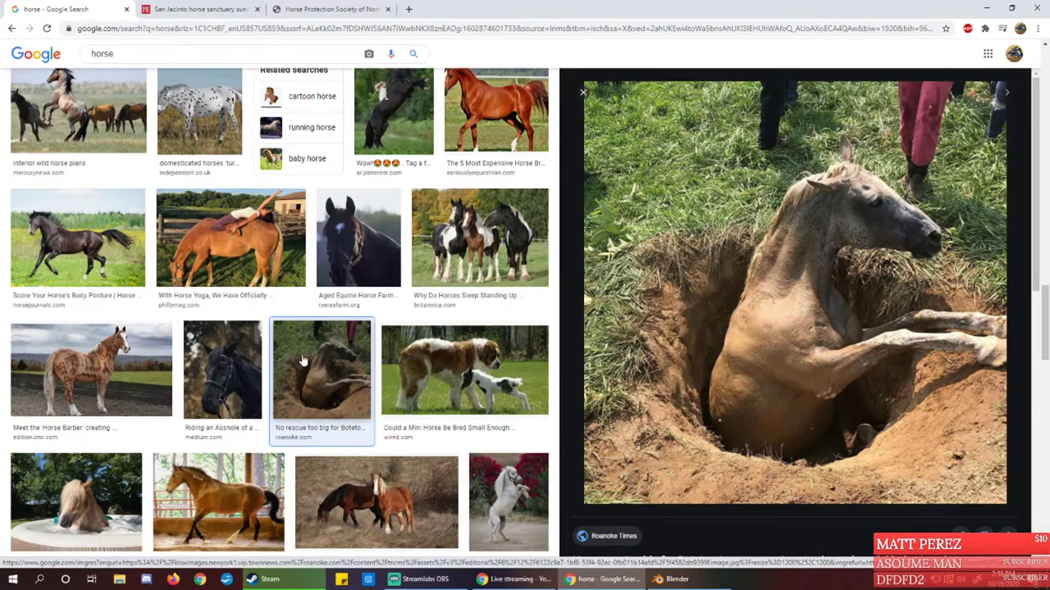
click(127, 361)
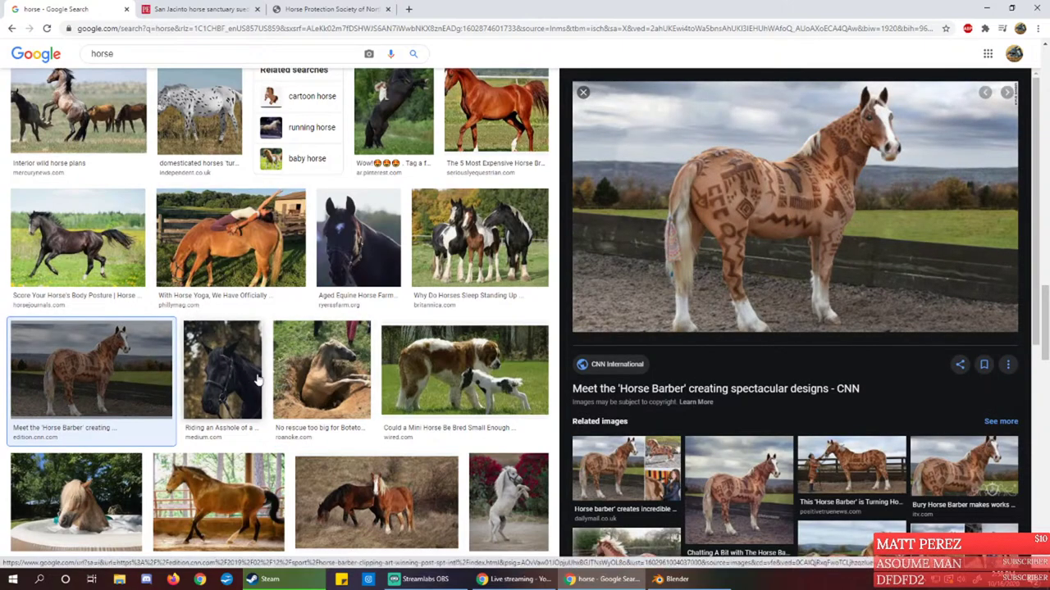
Browse further through the horse results and preview the Chaparral Veterinary Medical Center picture of a sitting horse
scroll(354, 392, down, 1)
scroll(258, 220, down, 2)
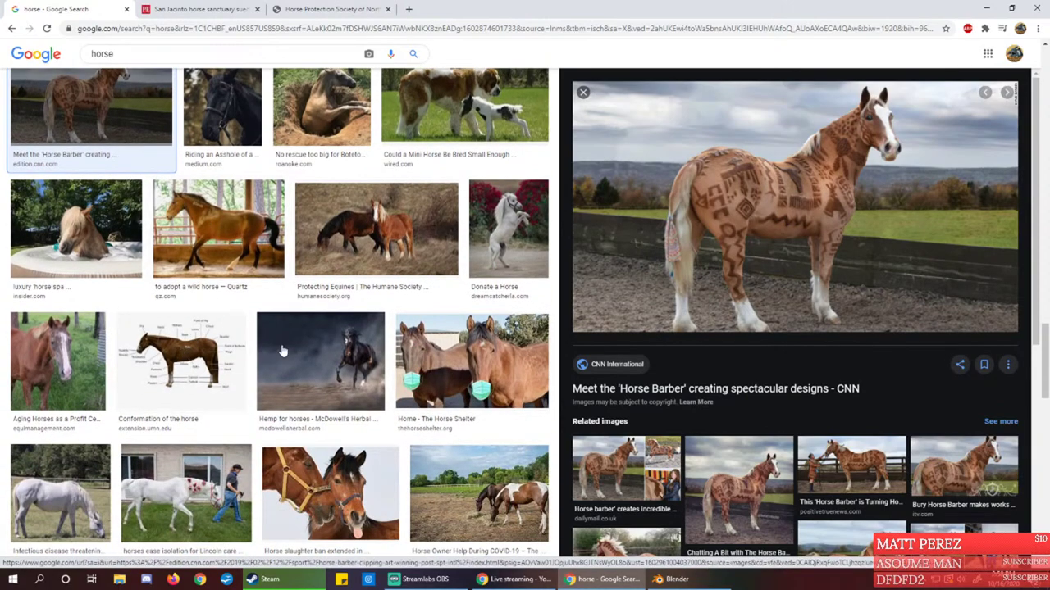
scroll(351, 314, down, 2)
scroll(354, 310, down, 1)
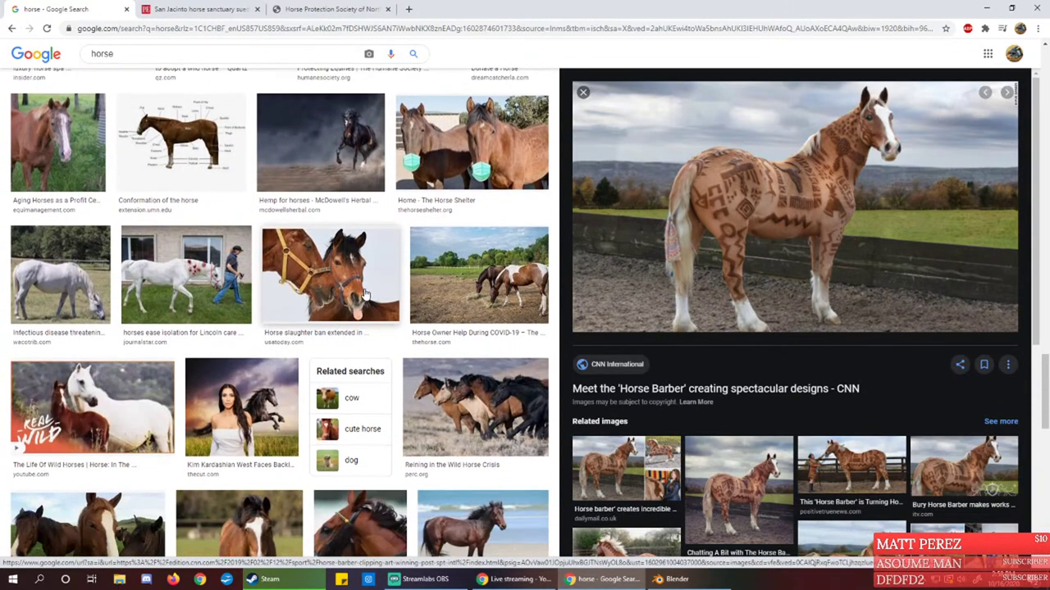
scroll(373, 293, down, 4)
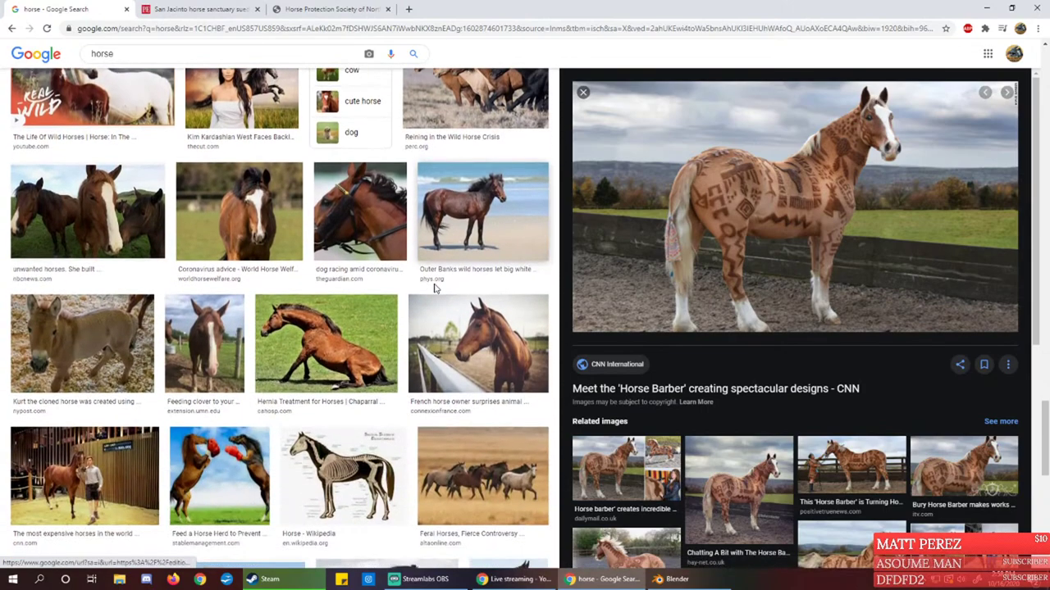
click(319, 324)
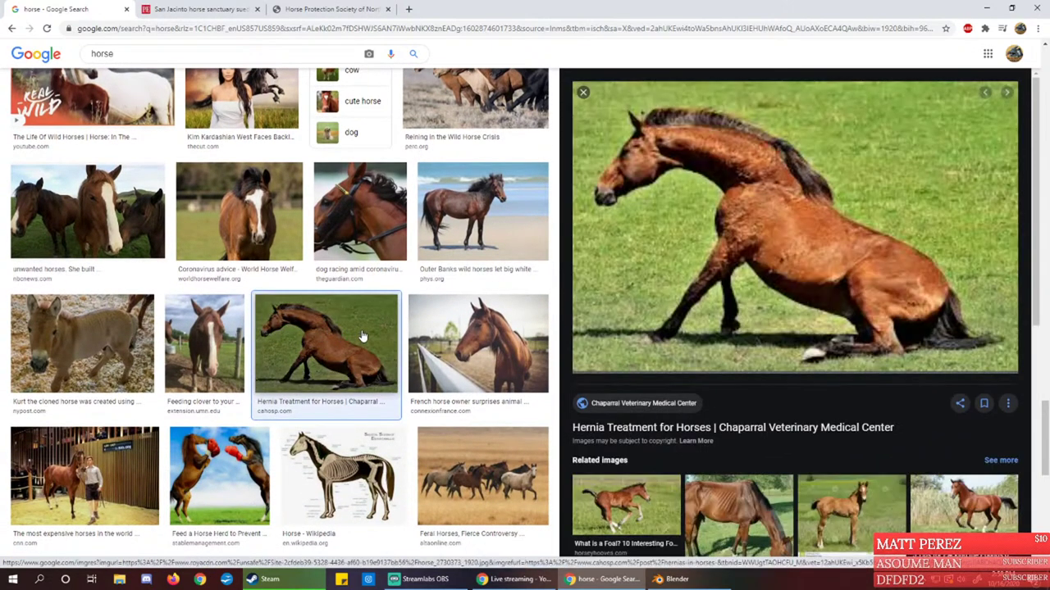
Preview the Wikipedia diagram of the horse's skeletal system in the image results
scroll(385, 353, down, 1)
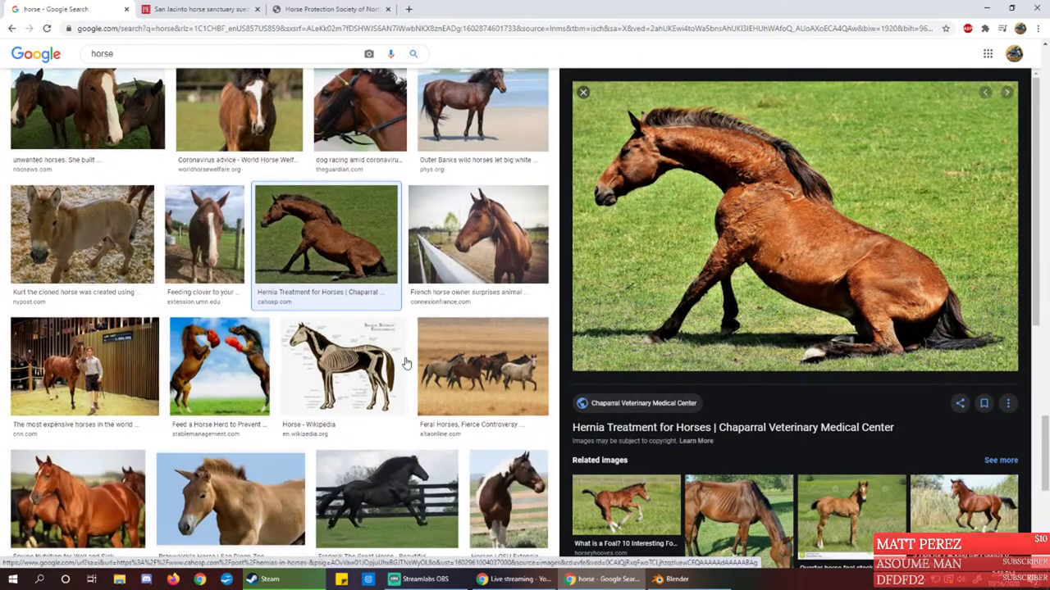
click(344, 363)
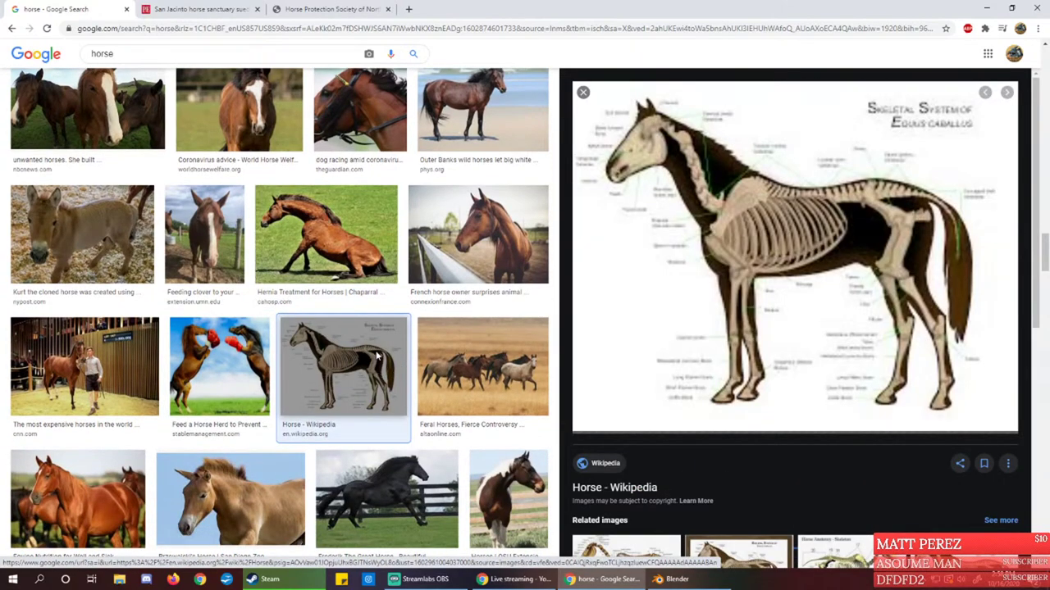
scroll(380, 348, down, 1)
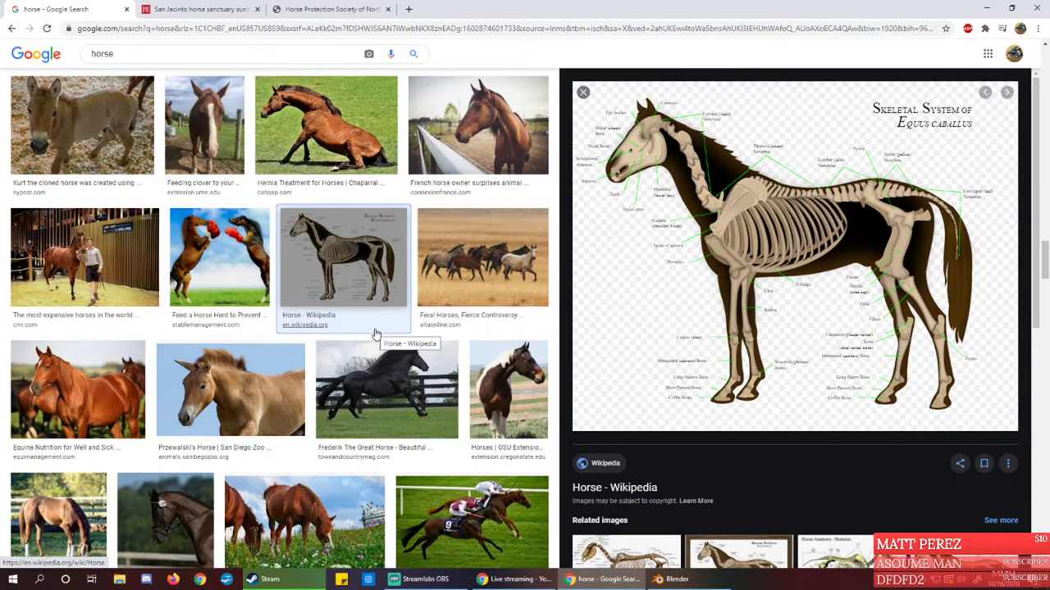
Browse further down the horse image results for more full-body reference pictures
scroll(374, 334, down, 3)
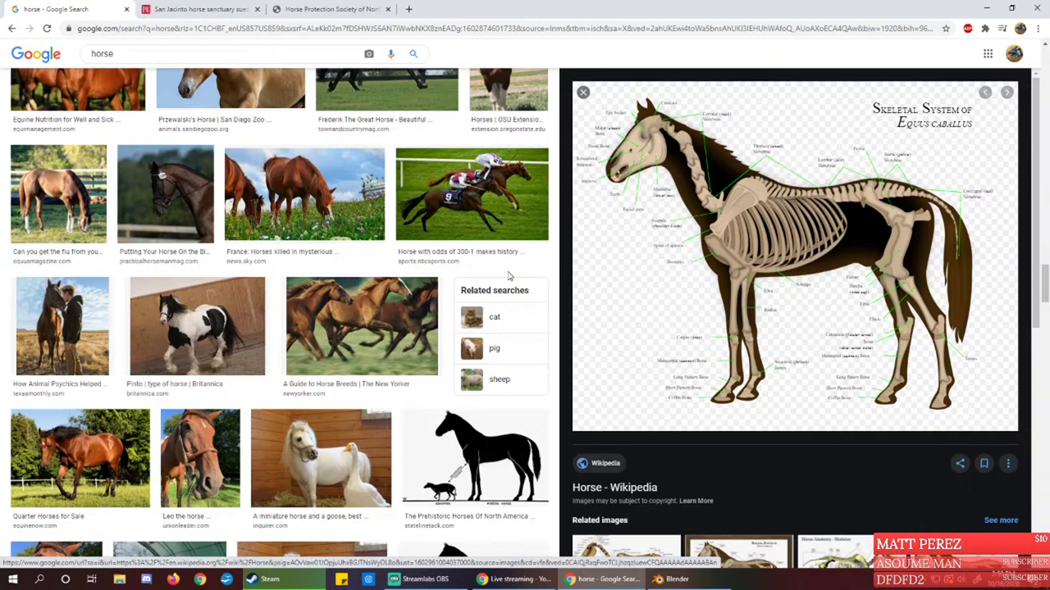
scroll(348, 320, down, 2)
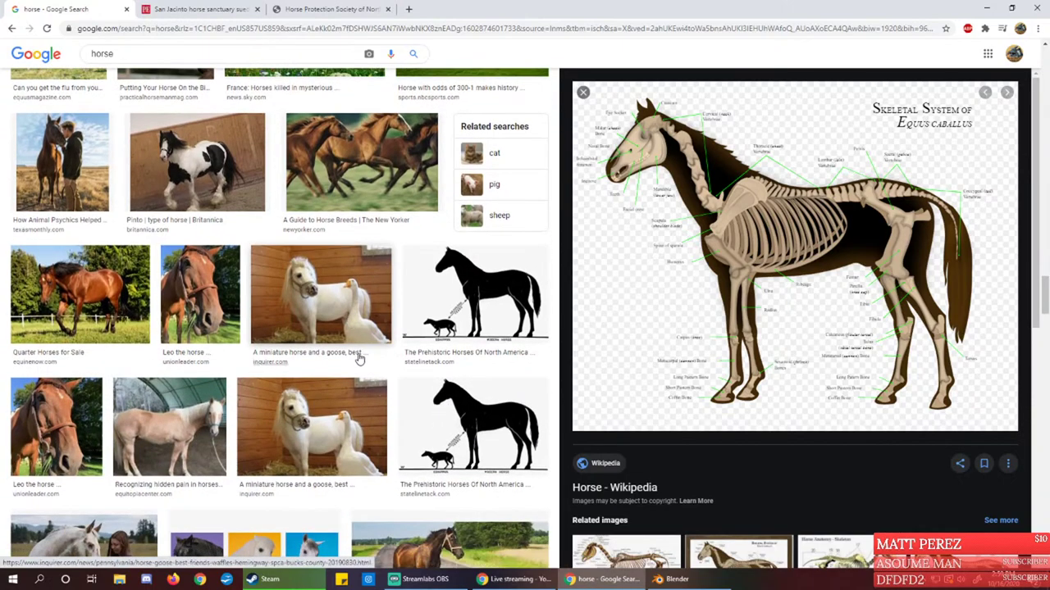
scroll(356, 358, down, 2)
scroll(356, 358, down, 2)
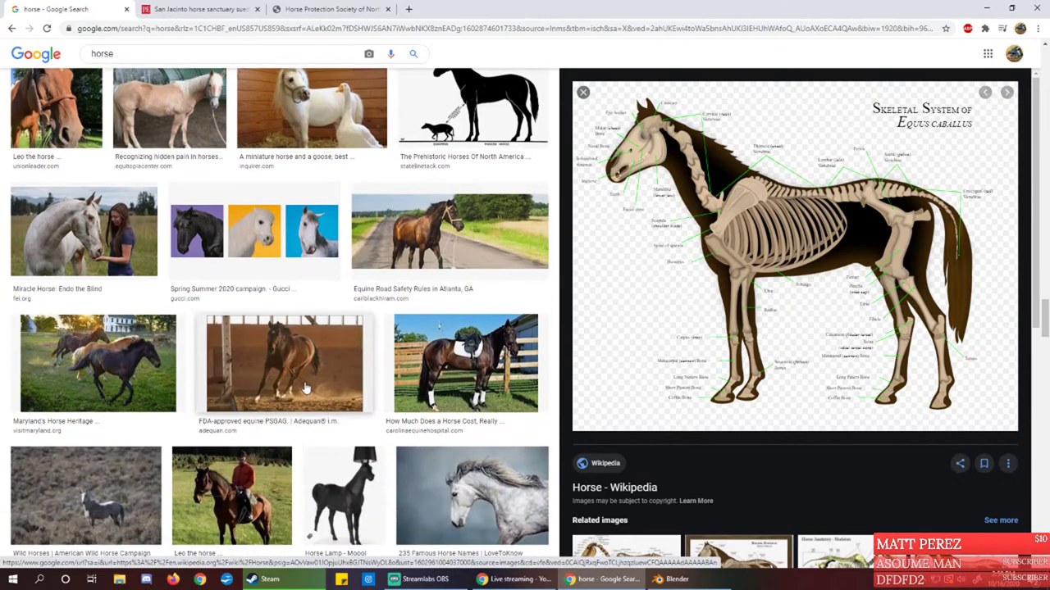
scroll(305, 388, down, 2)
scroll(344, 393, down, 1)
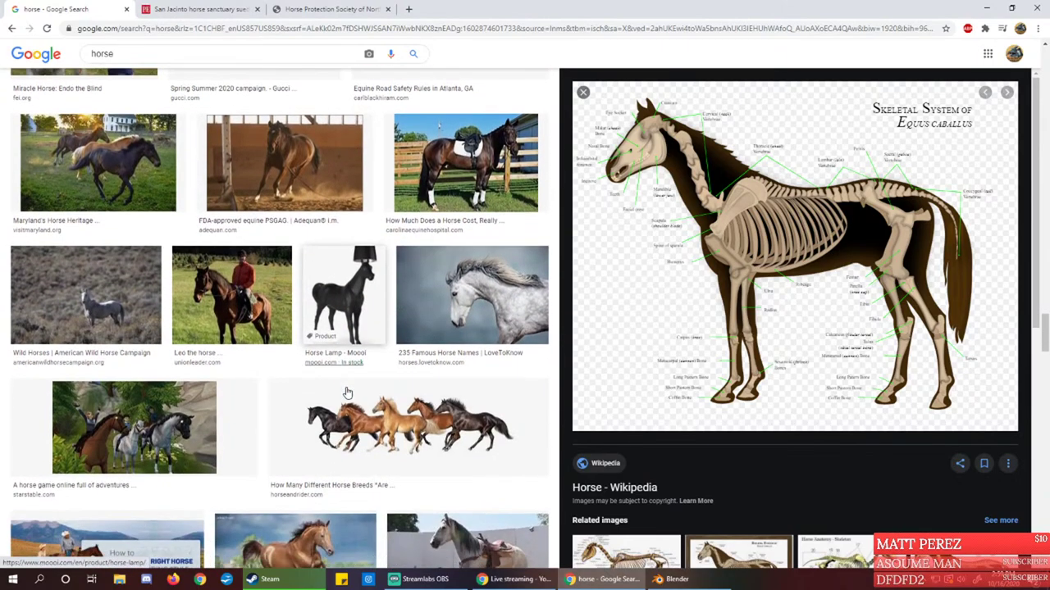
scroll(347, 394, down, 2)
scroll(382, 443, down, 2)
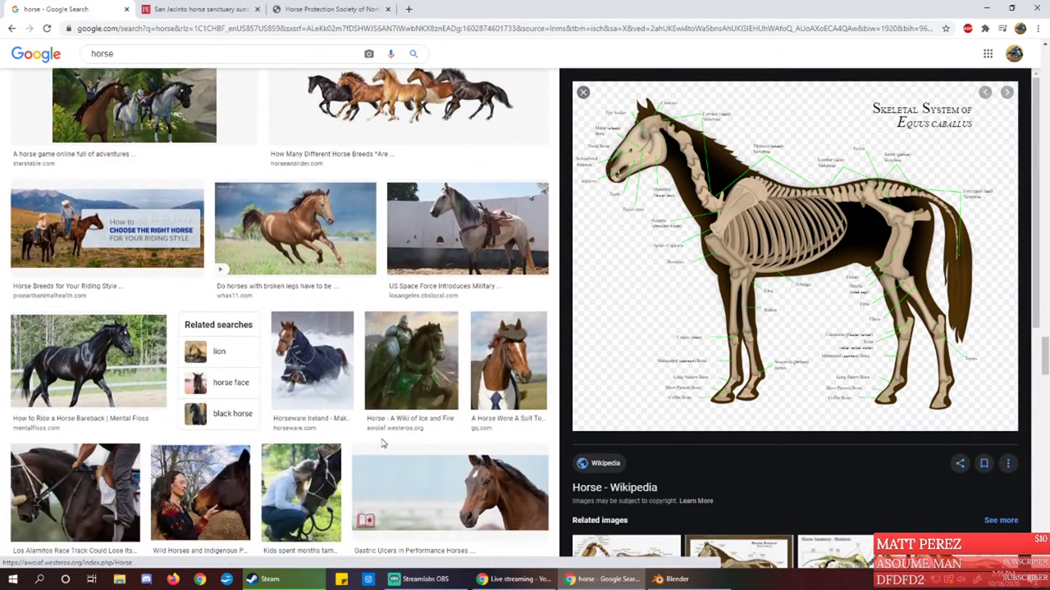
scroll(381, 444, down, 4)
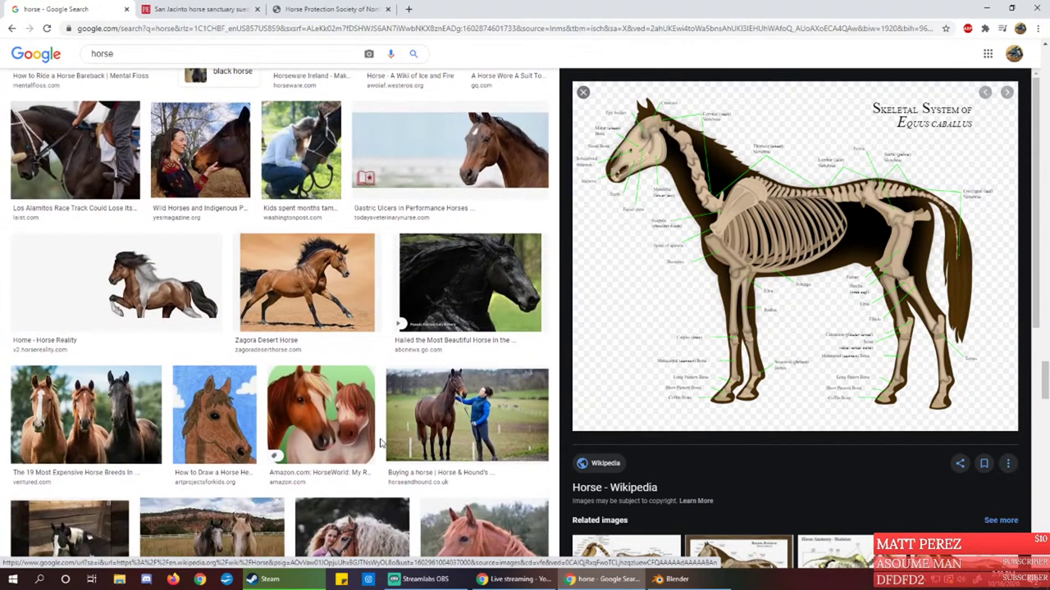
scroll(379, 443, down, 2)
scroll(372, 447, down, 1)
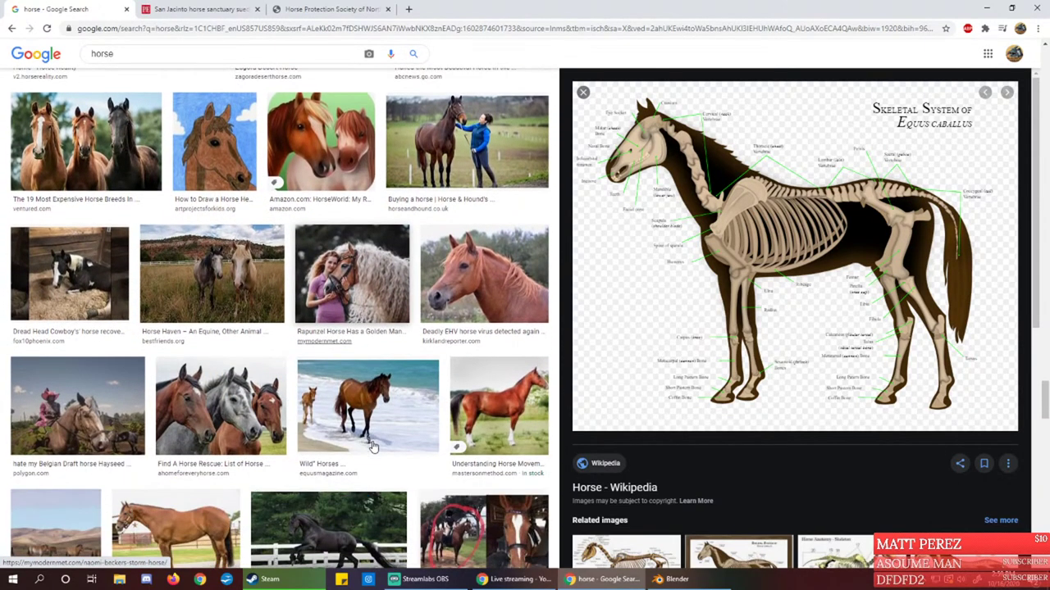
Search images for "skinny horse" and open the source page of the white grazing horse picture from YouTube in a new tab
click(185, 57)
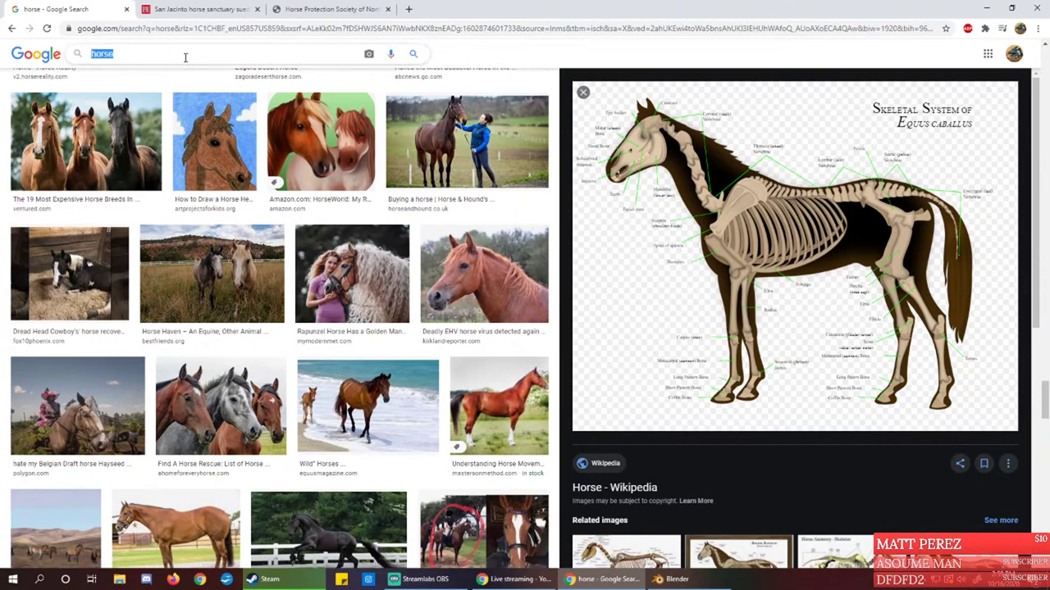
text(skinny horse)
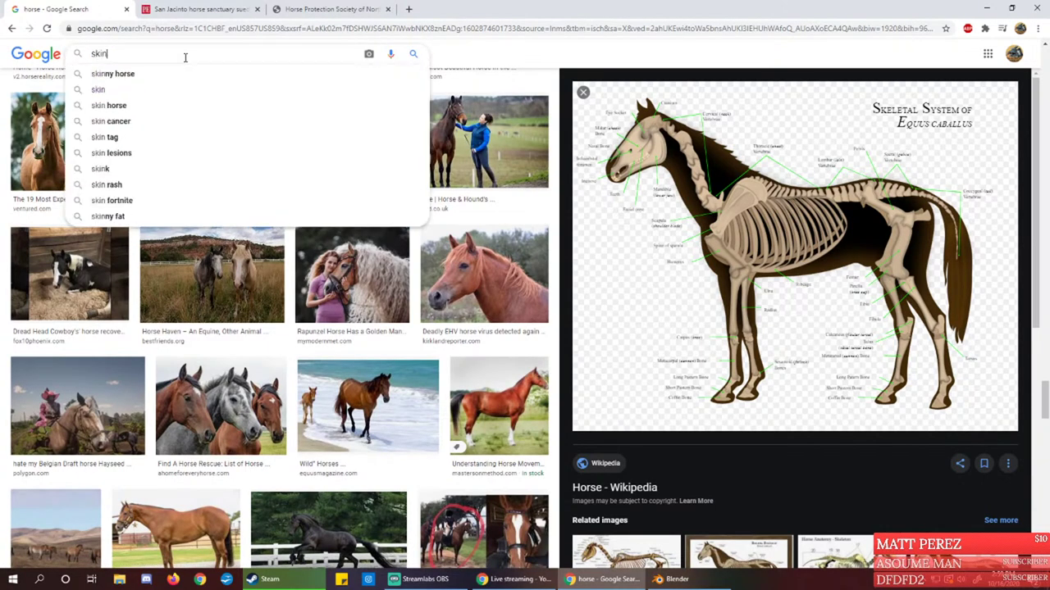
key(Return)
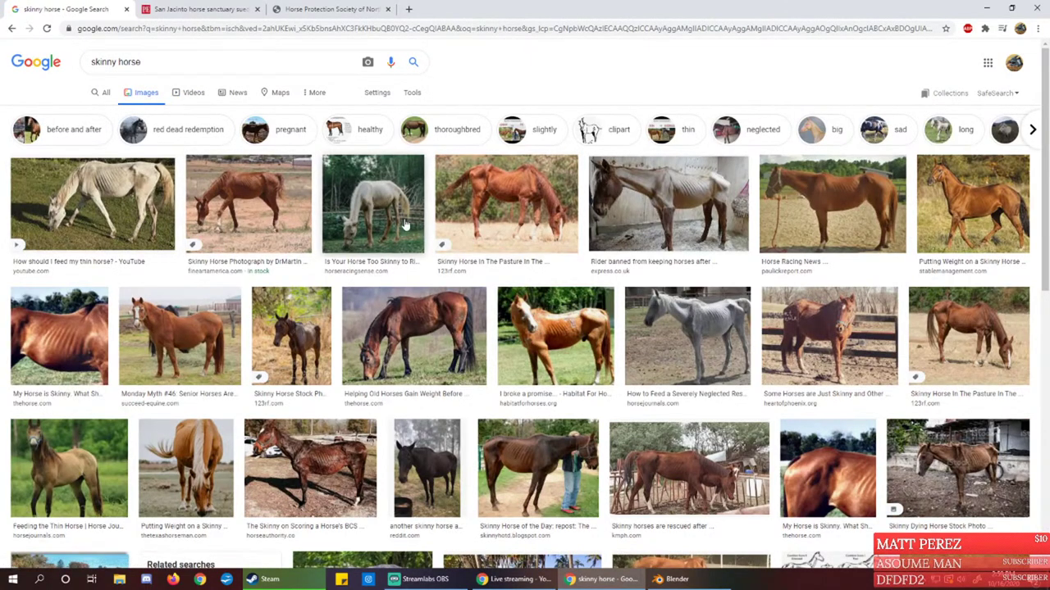
click(164, 224)
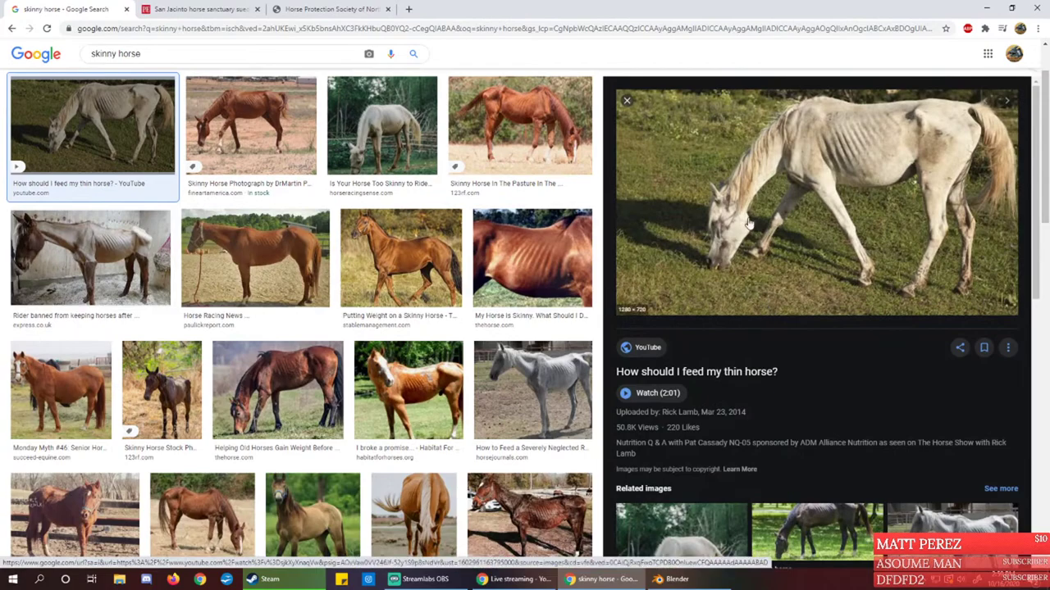
middle_click(756, 207)
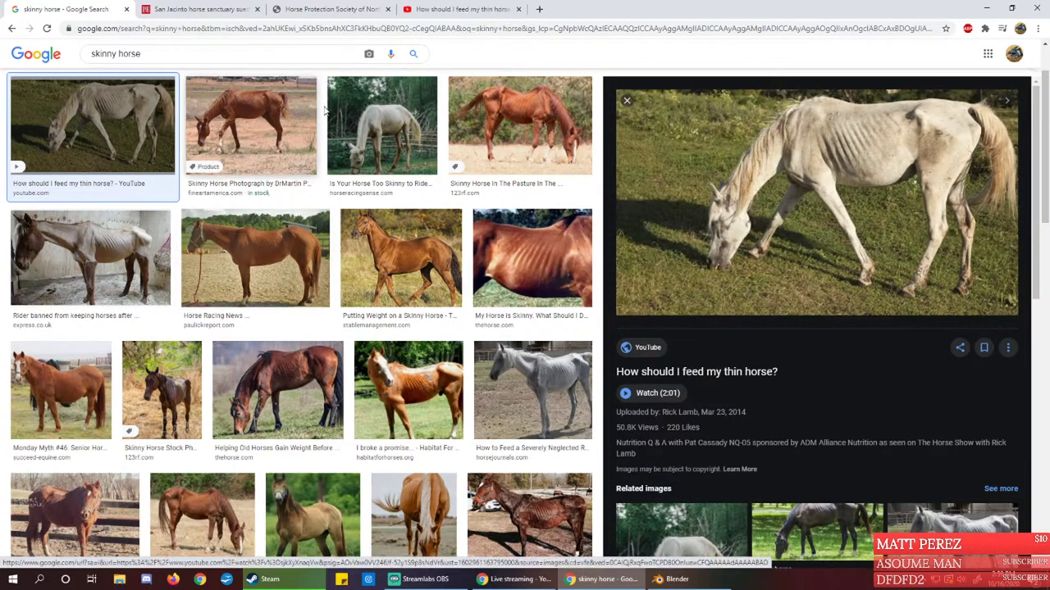
Find the KMPH picture of rescued skinny brown horses and open it in a new tab
scroll(503, 242, down, 2)
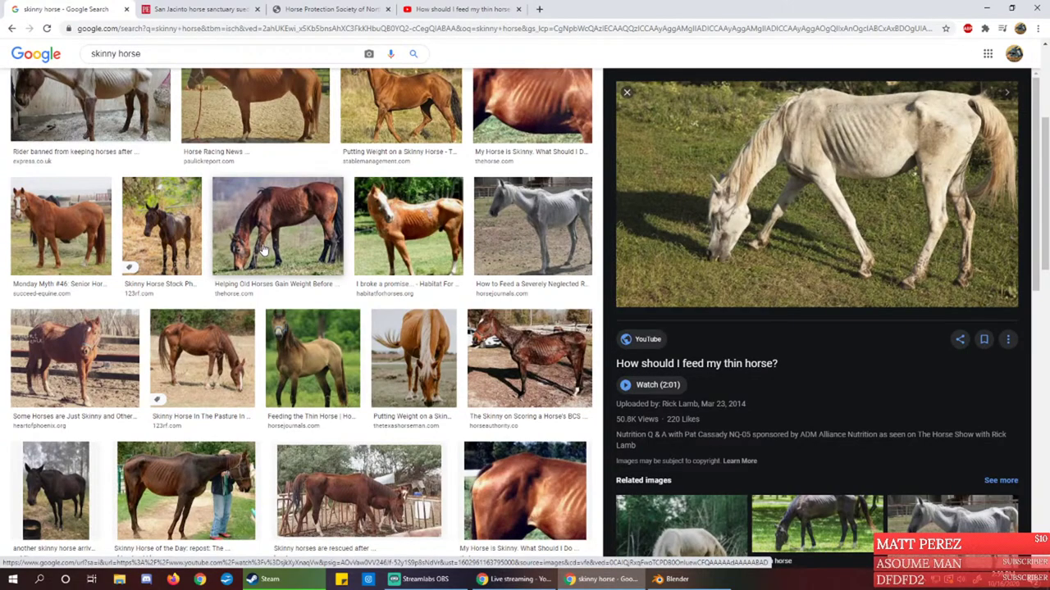
scroll(271, 262, down, 1)
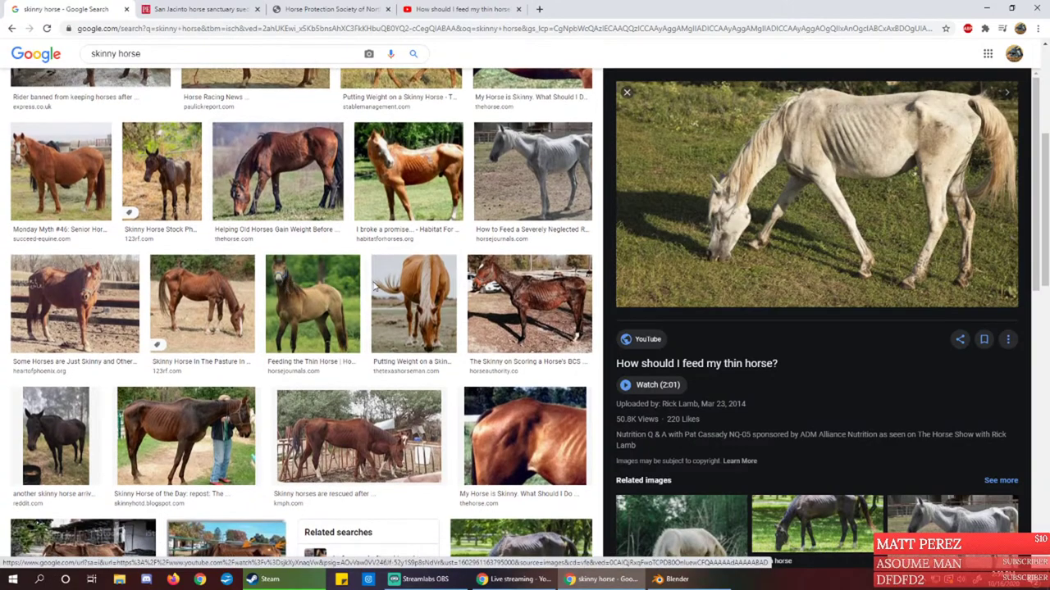
scroll(448, 331, down, 1)
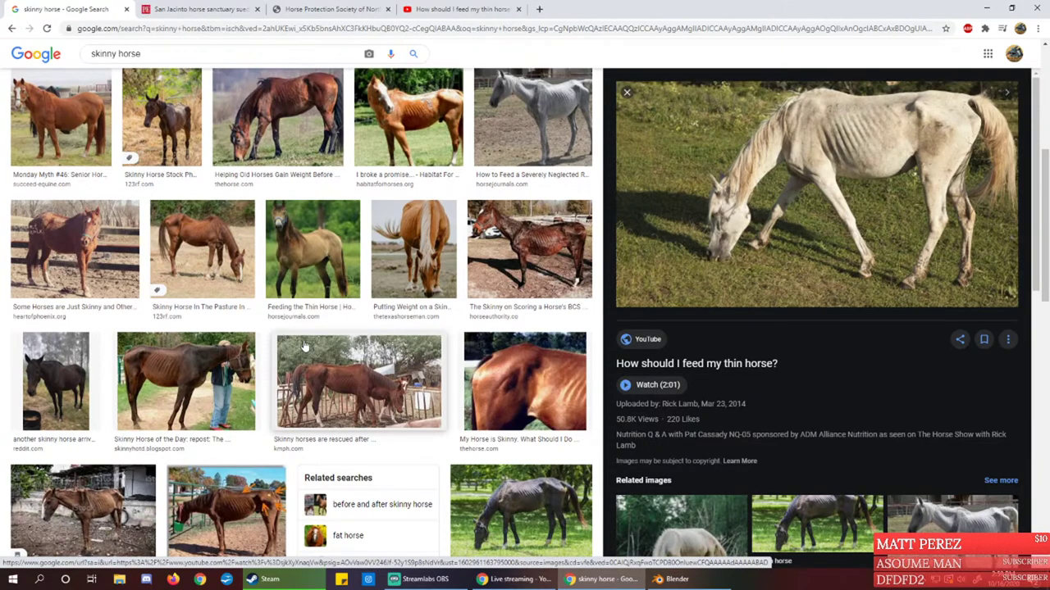
middle_click(426, 389)
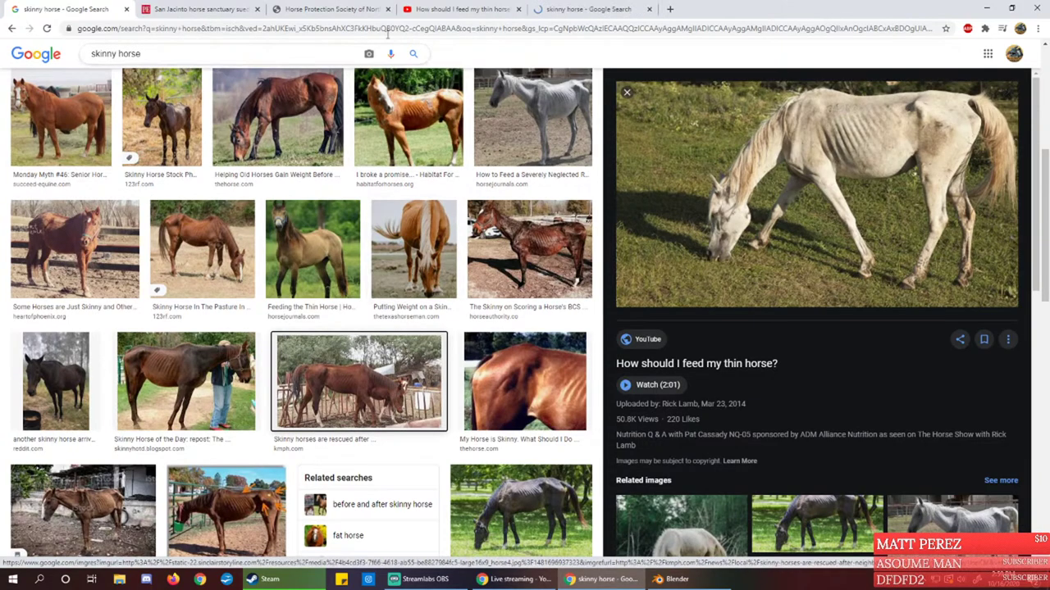
Switch to the San Jacinto horse sanctuary article
click(227, 11)
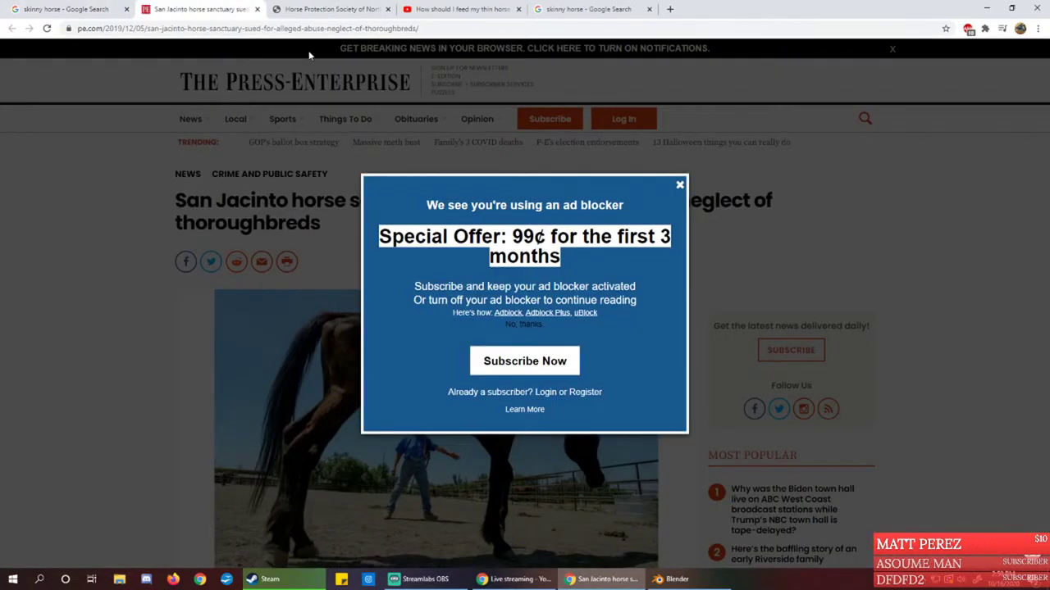
Try to dismiss the ad-blocker subscription pop-up covering the article, and return to the article page
click(679, 185)
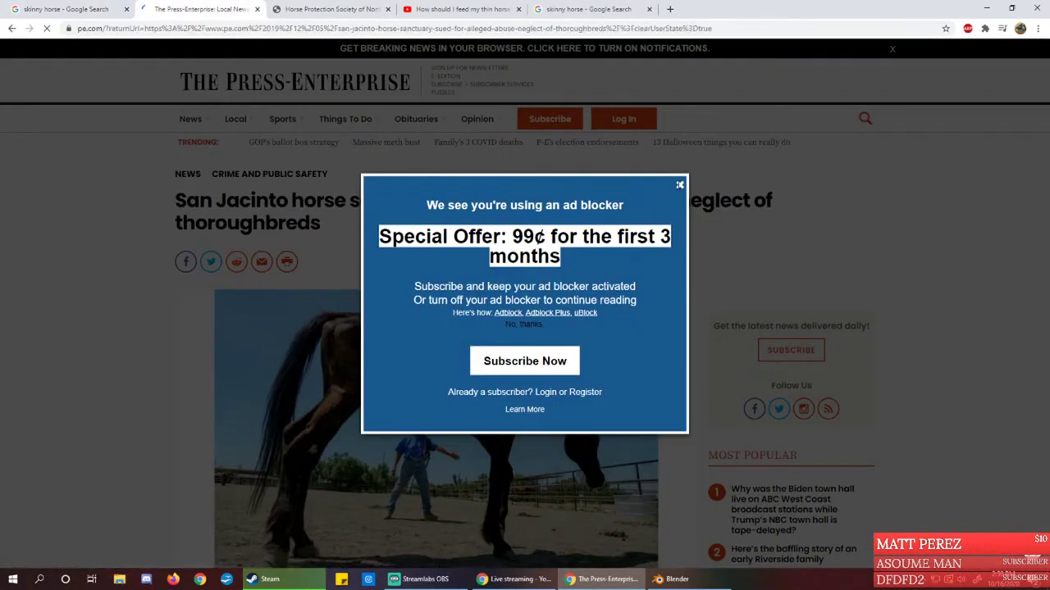
scroll(428, 393, down, 7)
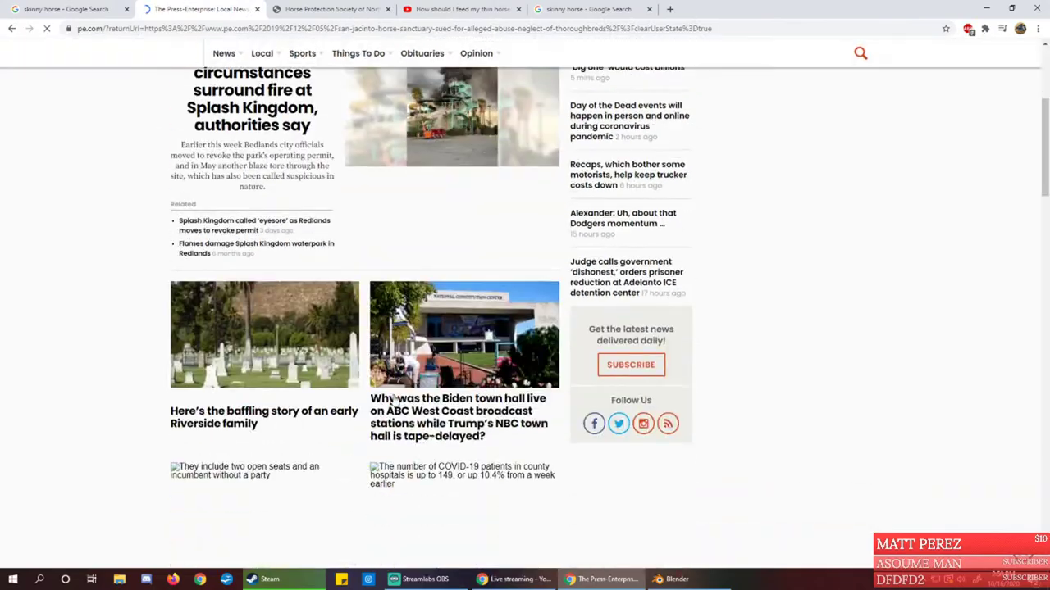
scroll(429, 393, down, 3)
scroll(429, 392, up, 10)
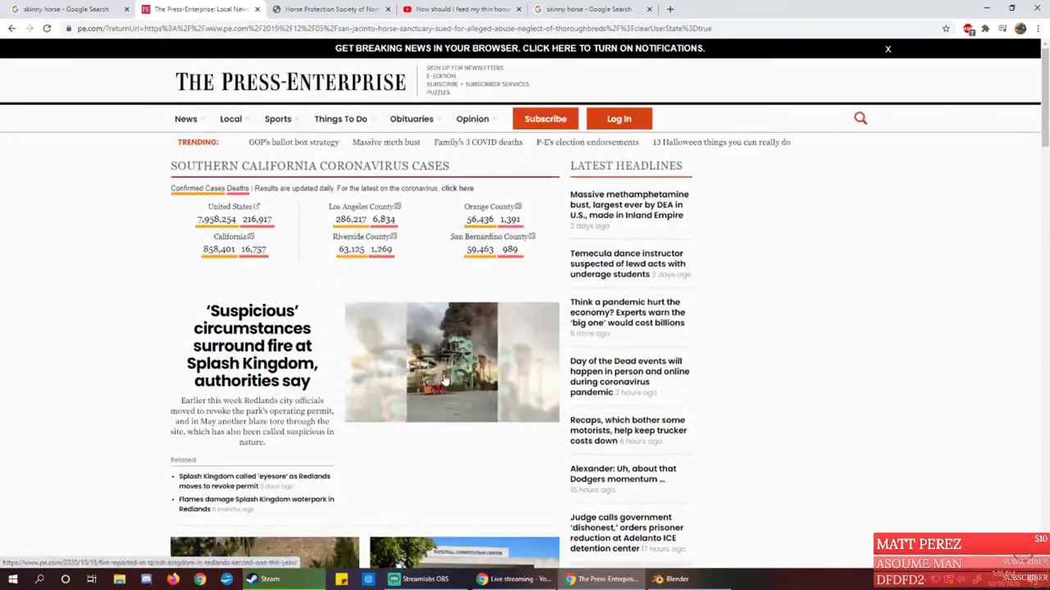
scroll(438, 371, down, 2)
scroll(439, 369, down, 15)
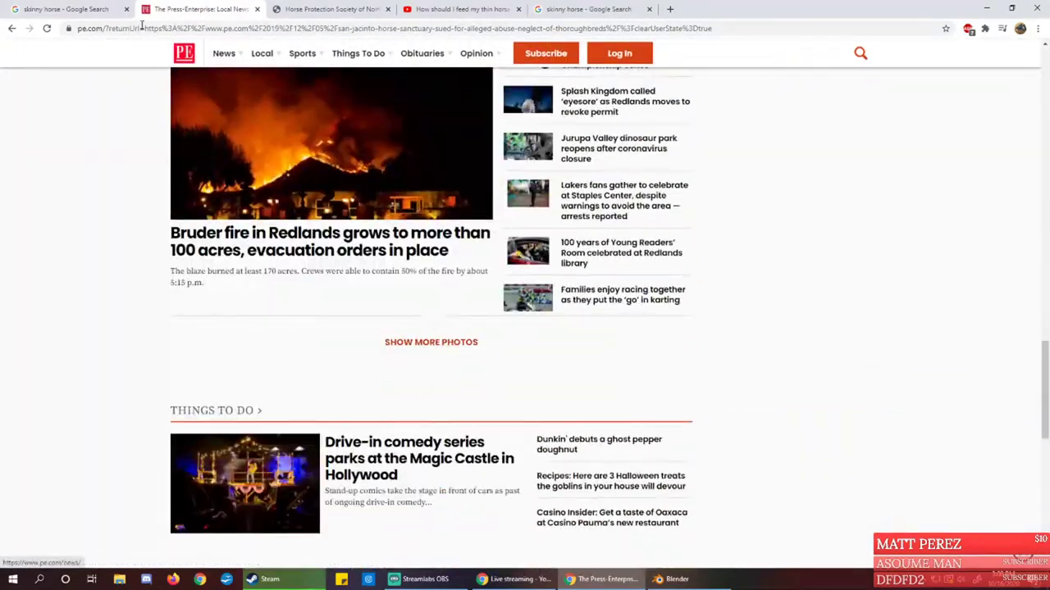
click(12, 28)
Open the San Jacinto article's horse photo as a standalone image in a new tab and close the article
scroll(426, 226, down, 3)
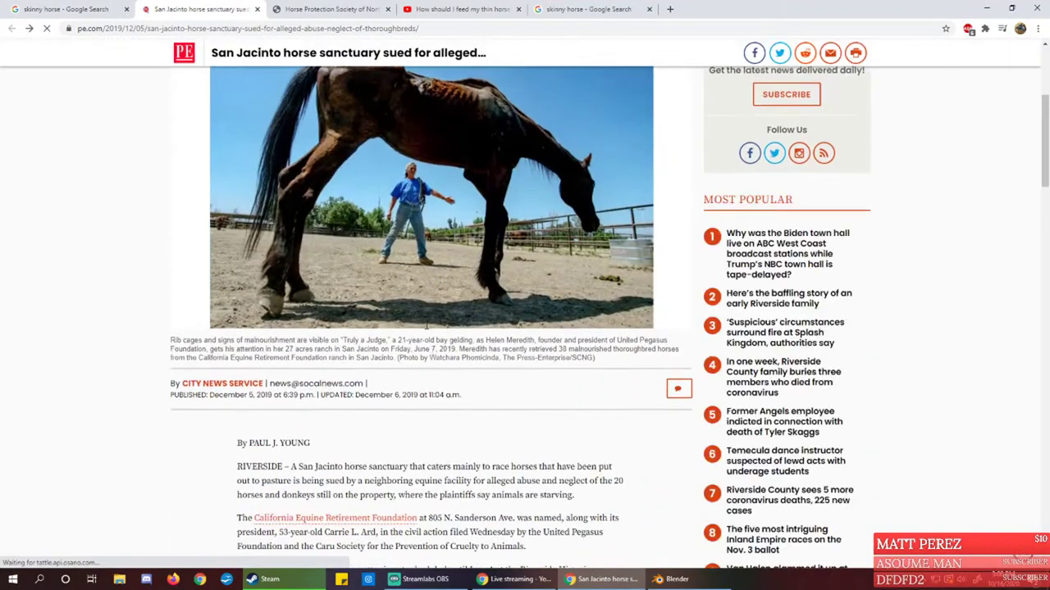
right_click(425, 226)
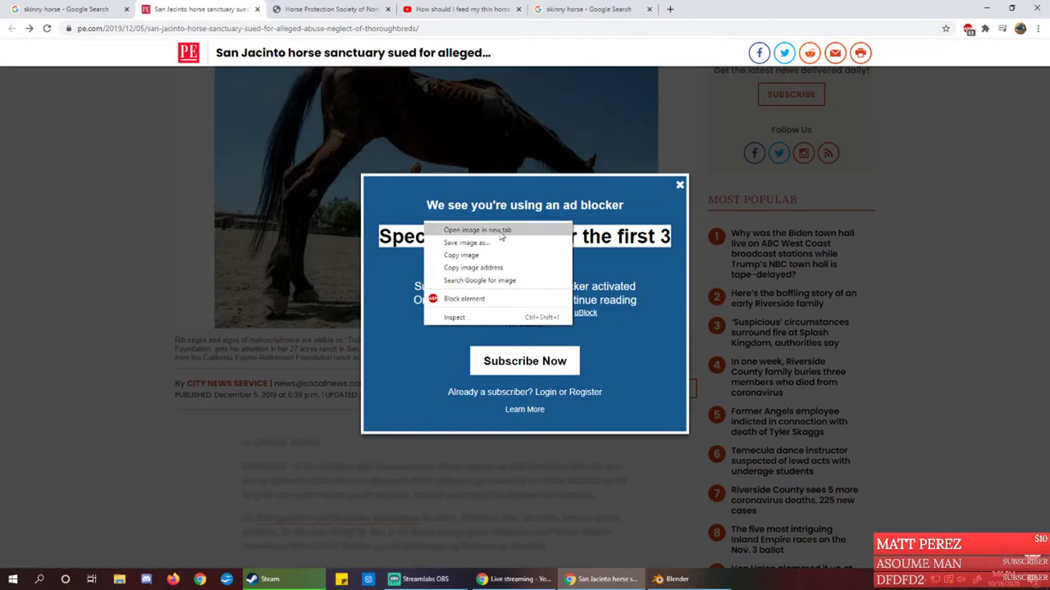
click(498, 230)
middle_click(210, 14)
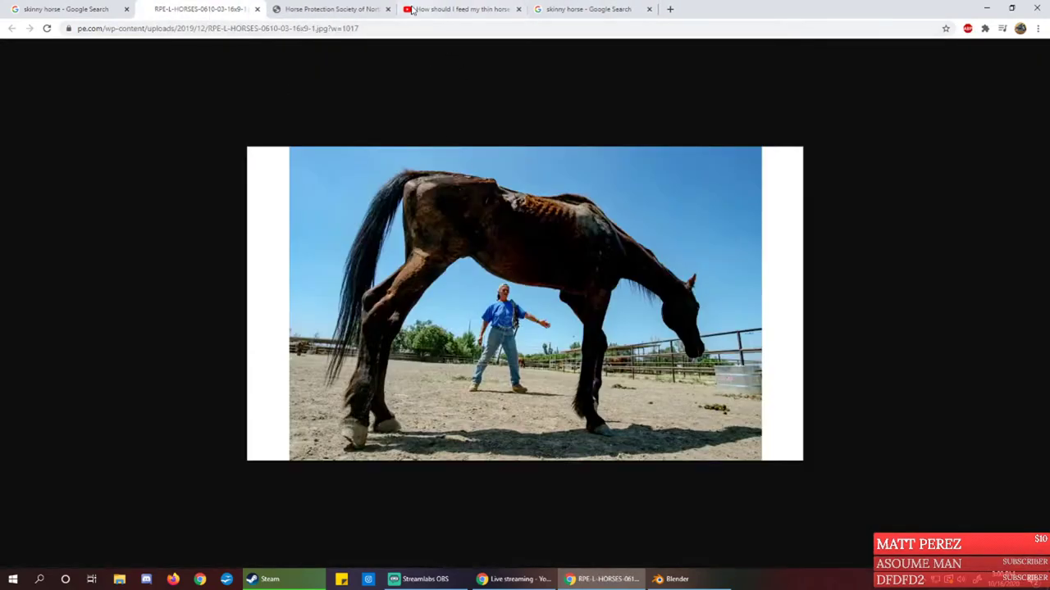
Open the Horse Protection Society's brown horse photo as a standalone image in a new tab and close the society's page
click(308, 9)
scroll(373, 297, down, 3)
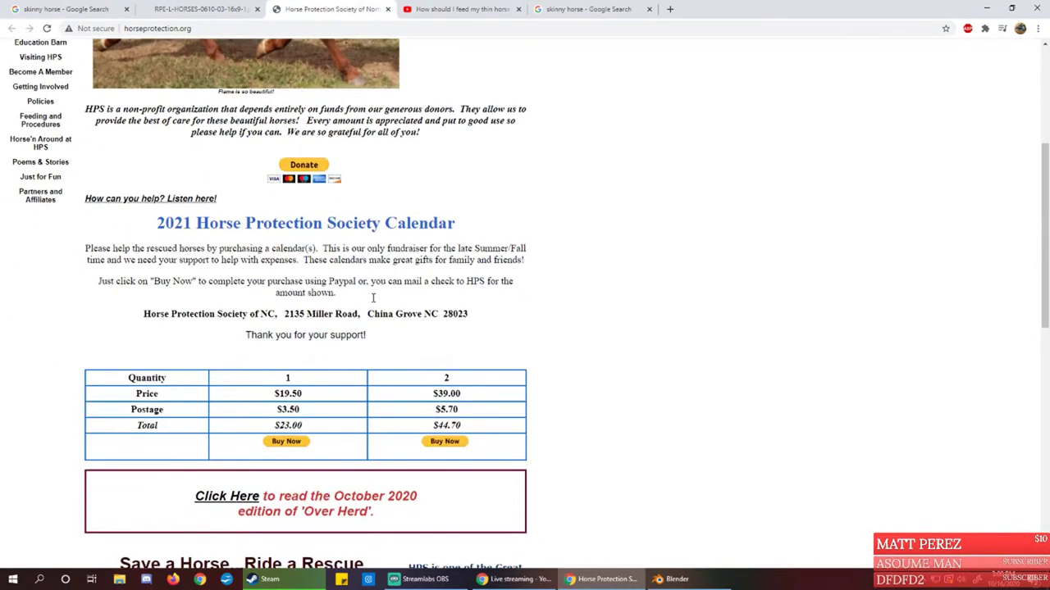
scroll(373, 298, up, 3)
right_click(294, 225)
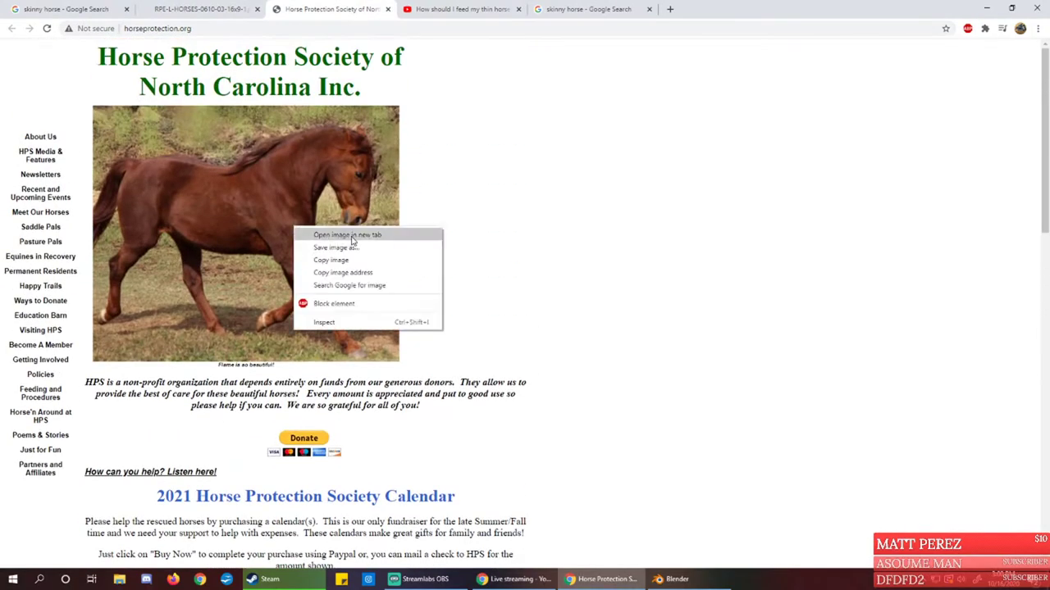
click(353, 235)
key(ctrl+w)
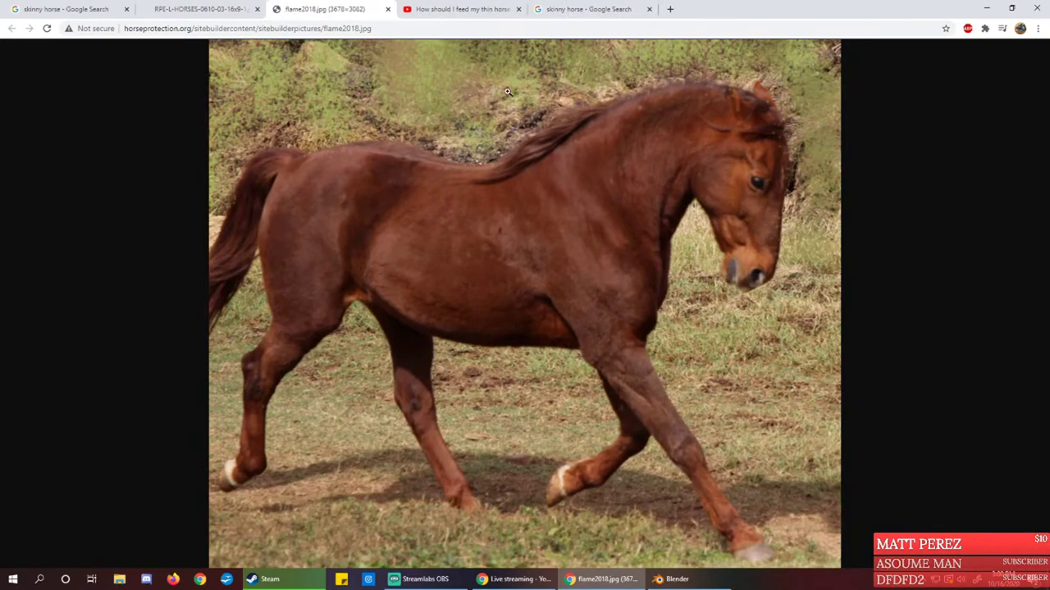
Pause the YouTube video "How should I feed my thin horse?" at 0:27 on the uncaptioned view of the white horse
click(423, 8)
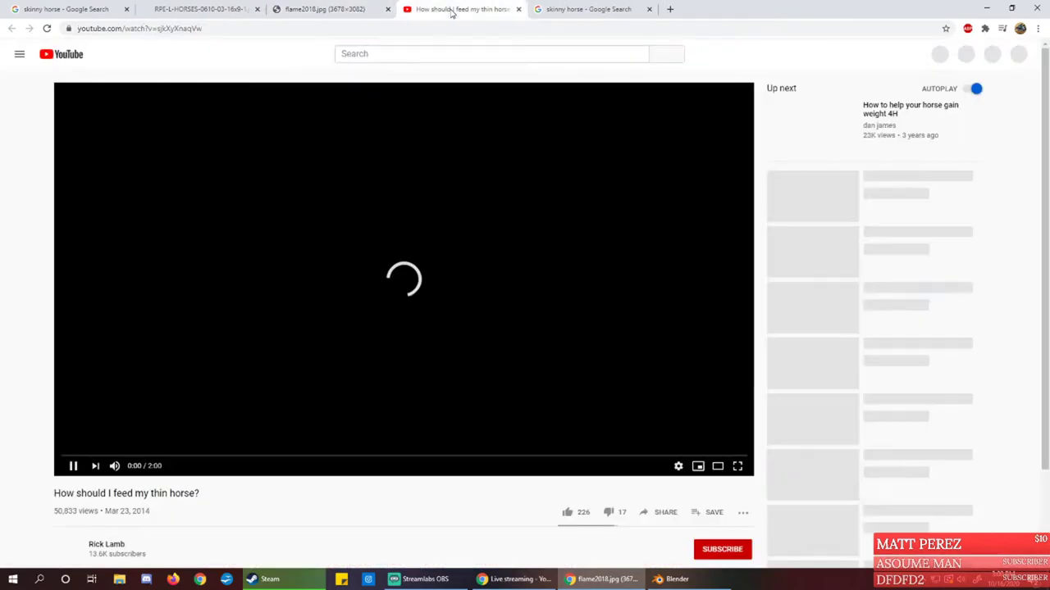
click(339, 221)
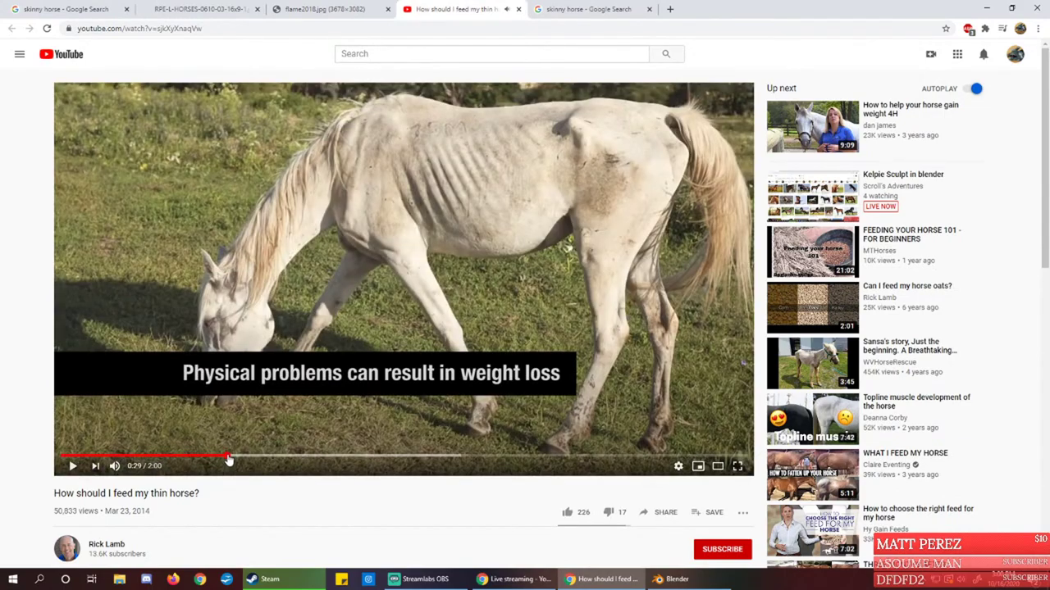
click(228, 456)
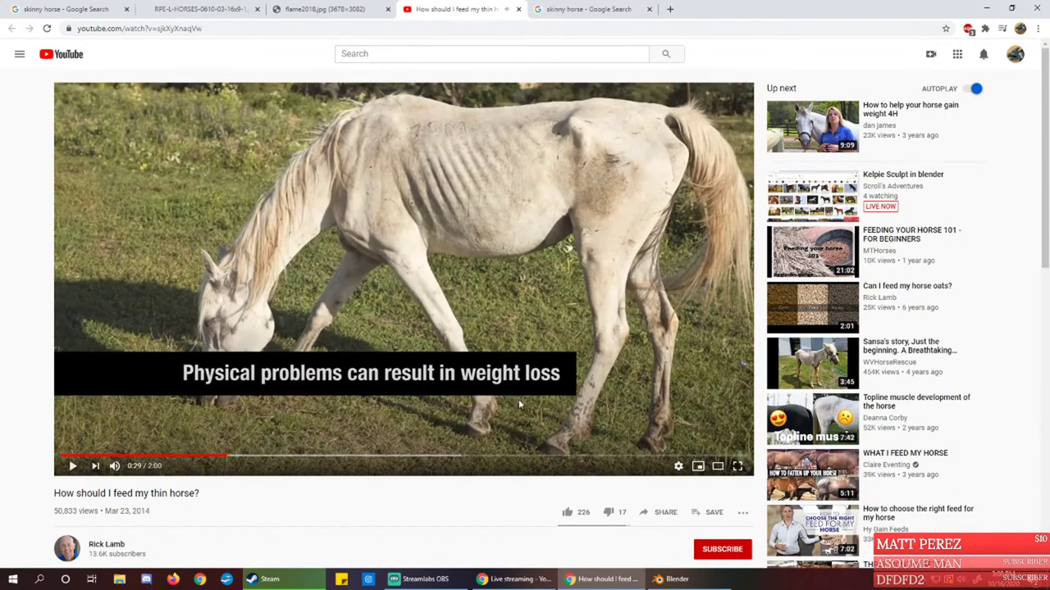
click(220, 456)
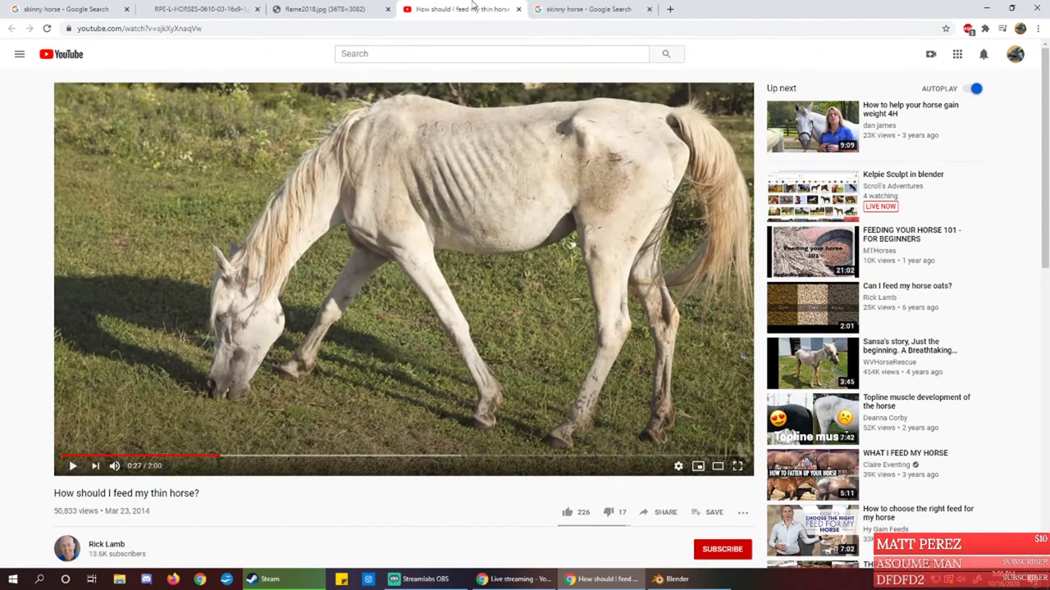
Open the KMPH article "Skinny horses are rescued after neighbors' concerns" in a new tab and close its image-preview tab
click(584, 8)
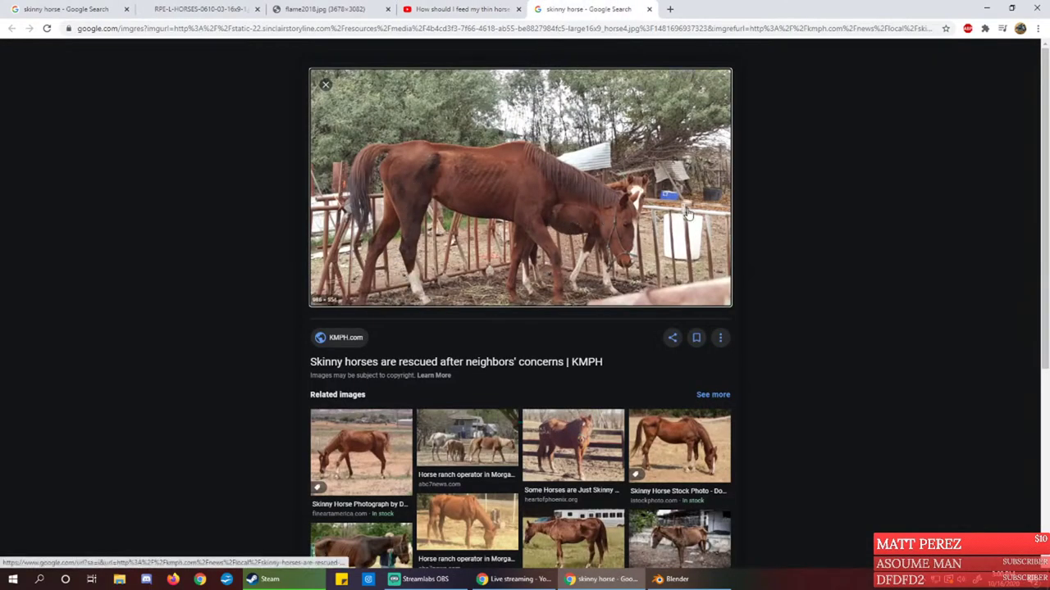
right_click(610, 214)
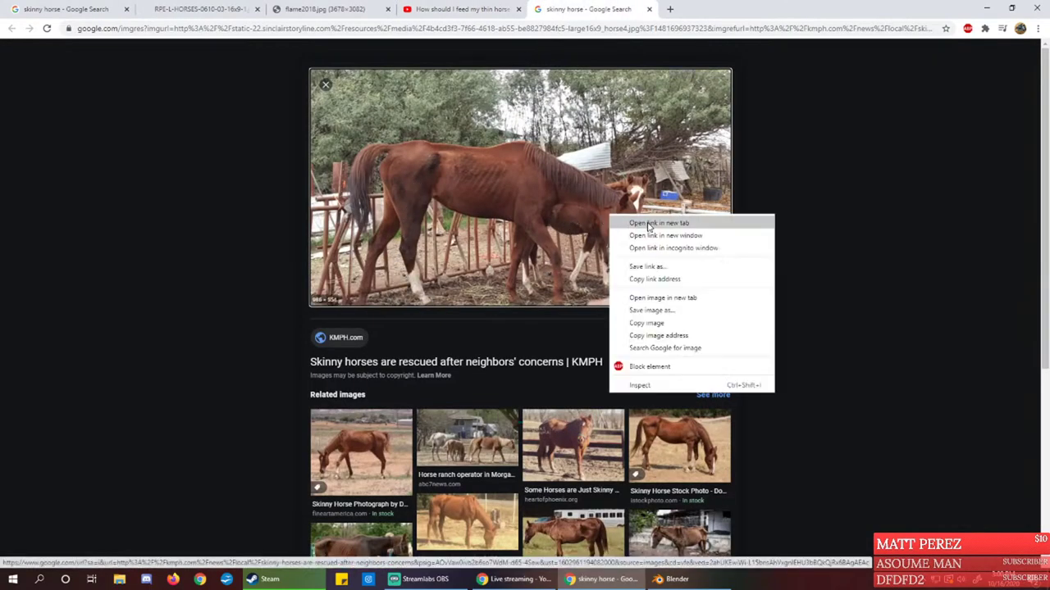
click(649, 225)
key(ctrl+w)
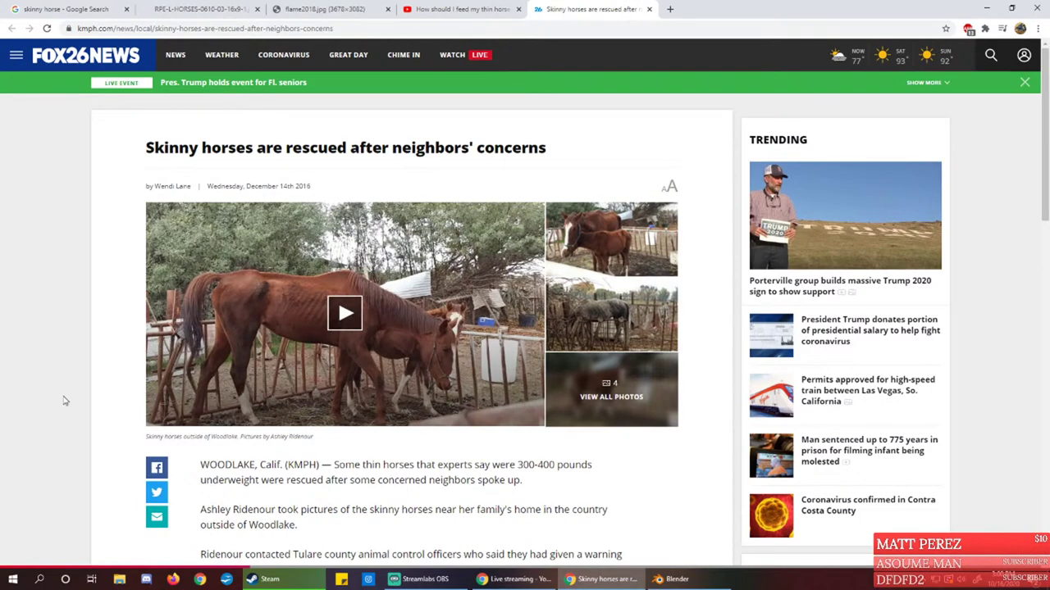
Move the browser window with the horse references and the one showing the s-l400.jpg horse figure off the Blender screen
drag(699, 4, 0, 254)
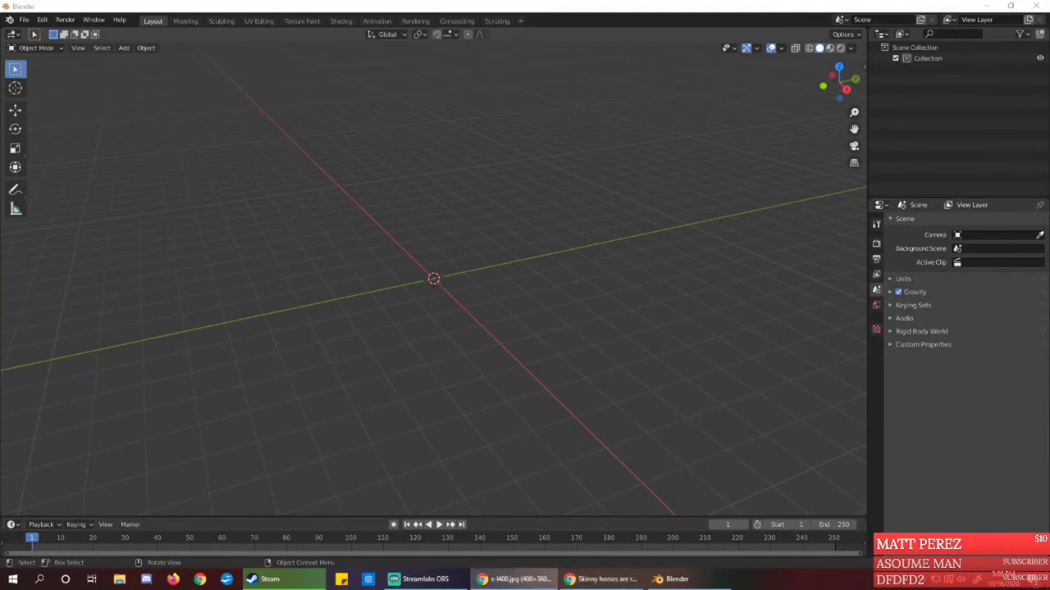
click(517, 579)
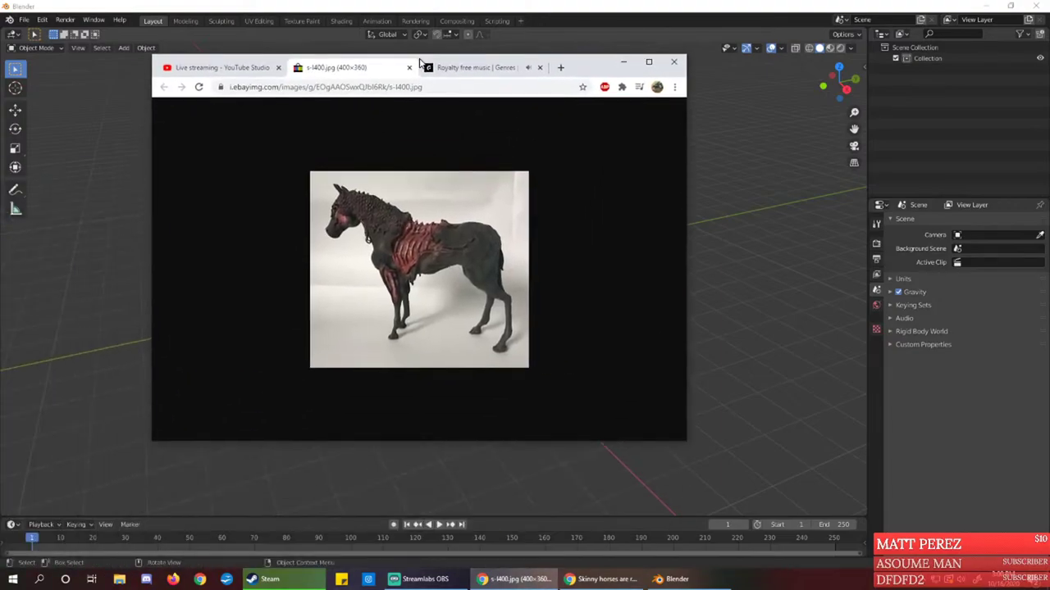
drag(420, 62, 0, 119)
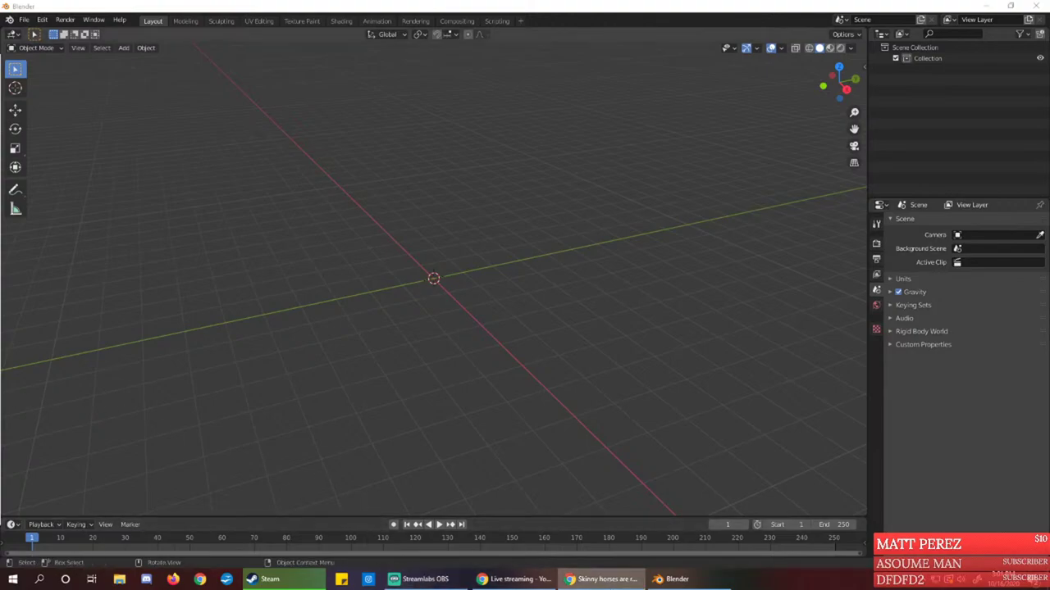
Switch back to the browser and replace the skinny horse image search with a search for "fat horse"
click(603, 579)
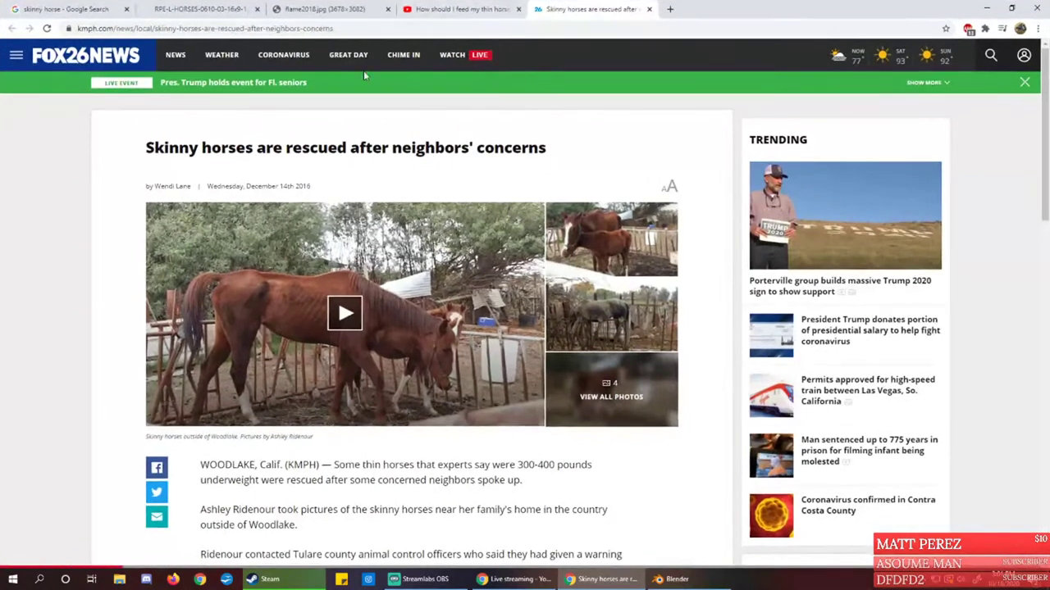
click(66, 9)
triple_click(286, 48)
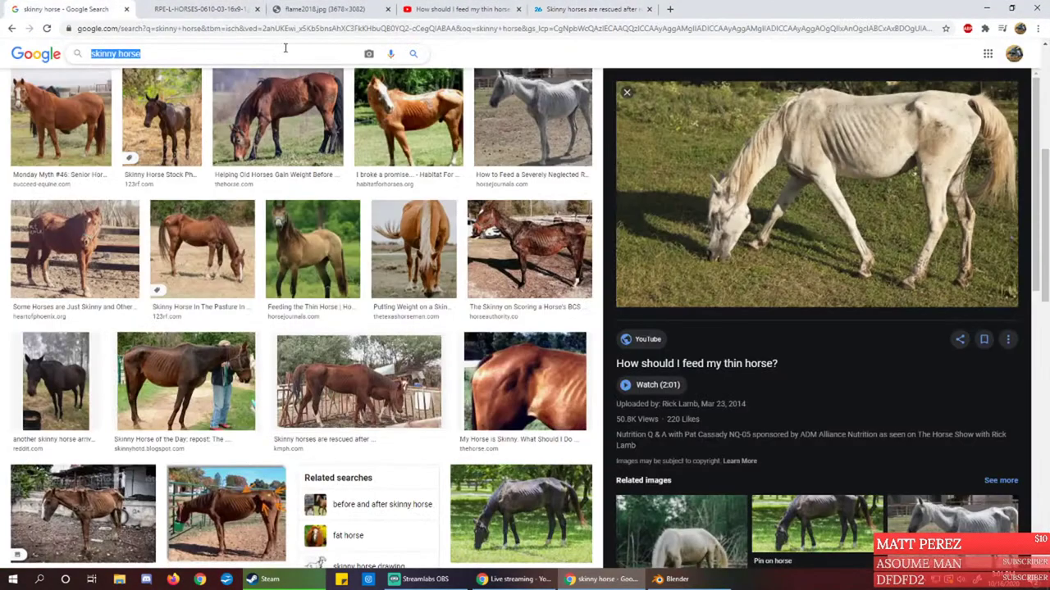
text(fat horse)
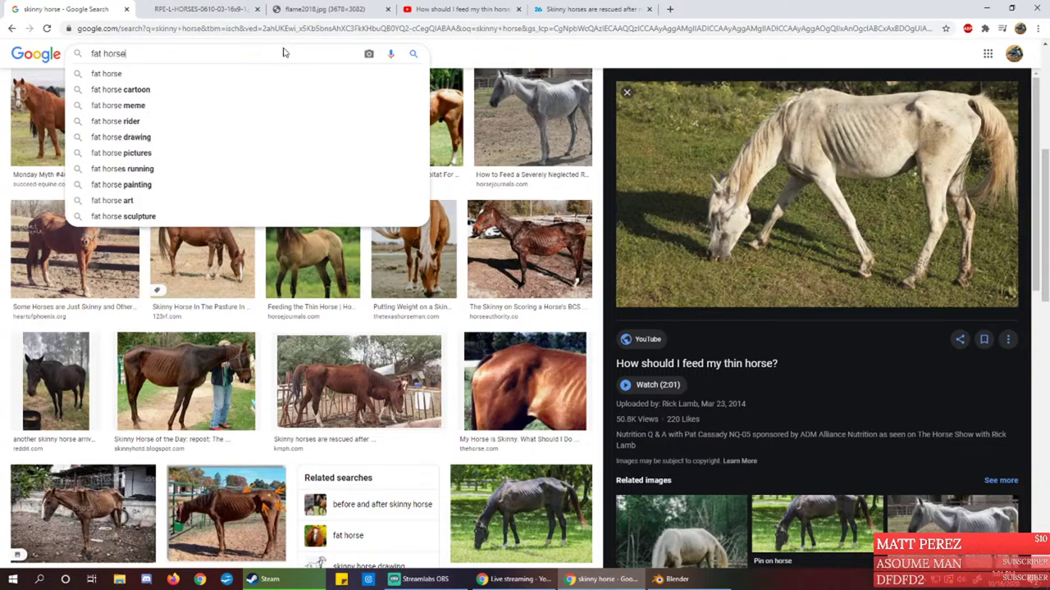
key(Return)
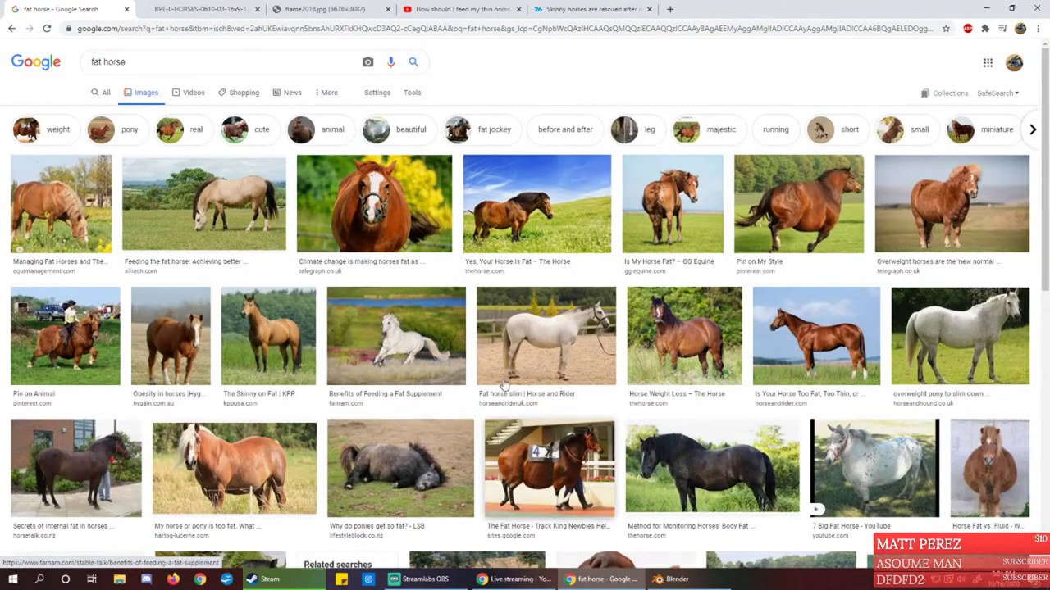
Preview several of the fat horse photos to study belly and body shape, and put the browser away
click(403, 213)
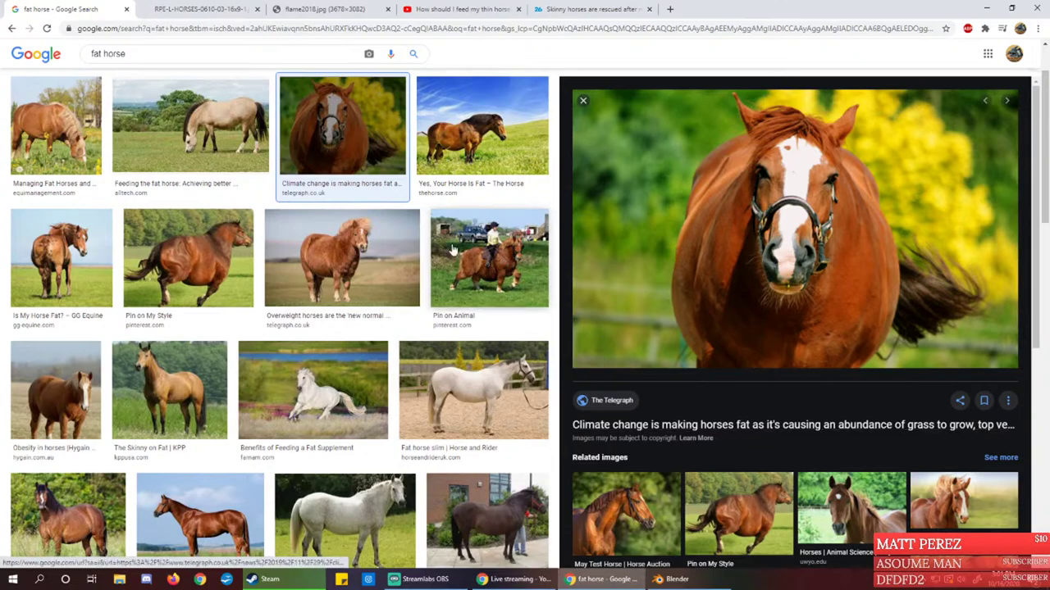
click(417, 251)
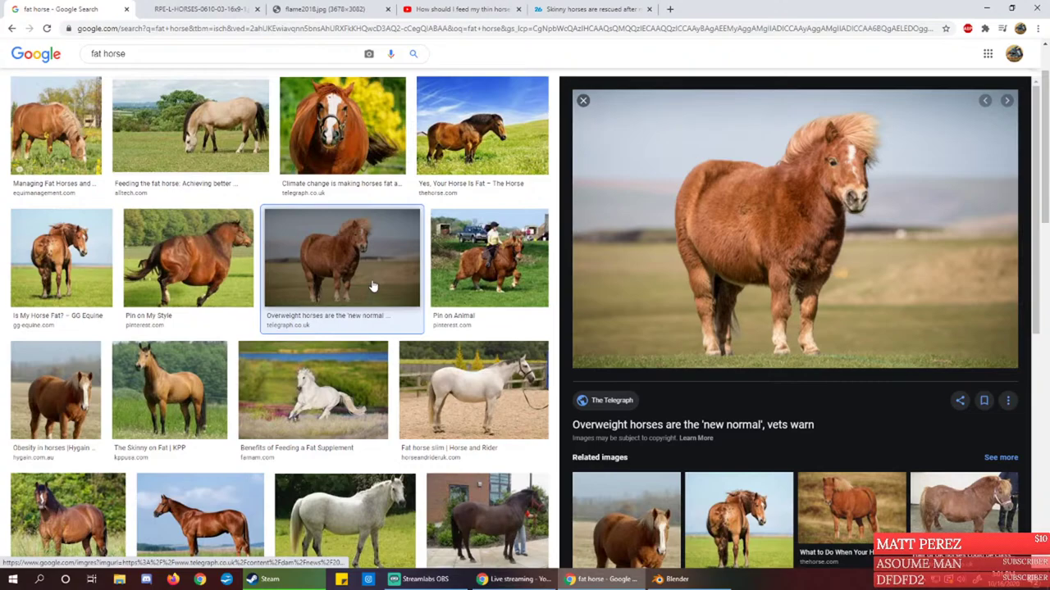
click(247, 245)
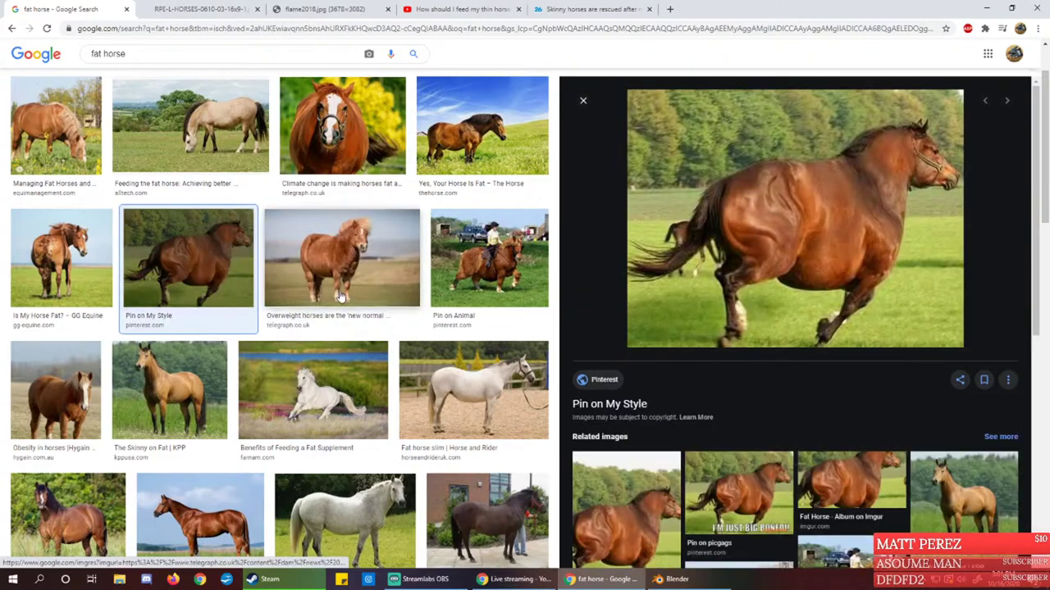
click(467, 271)
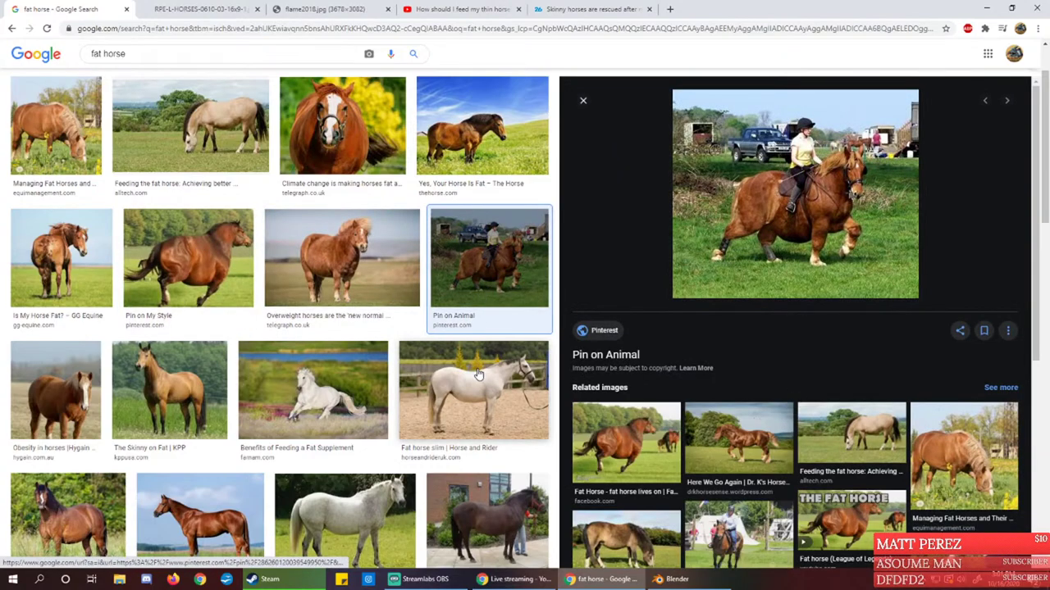
scroll(478, 374, down, 2)
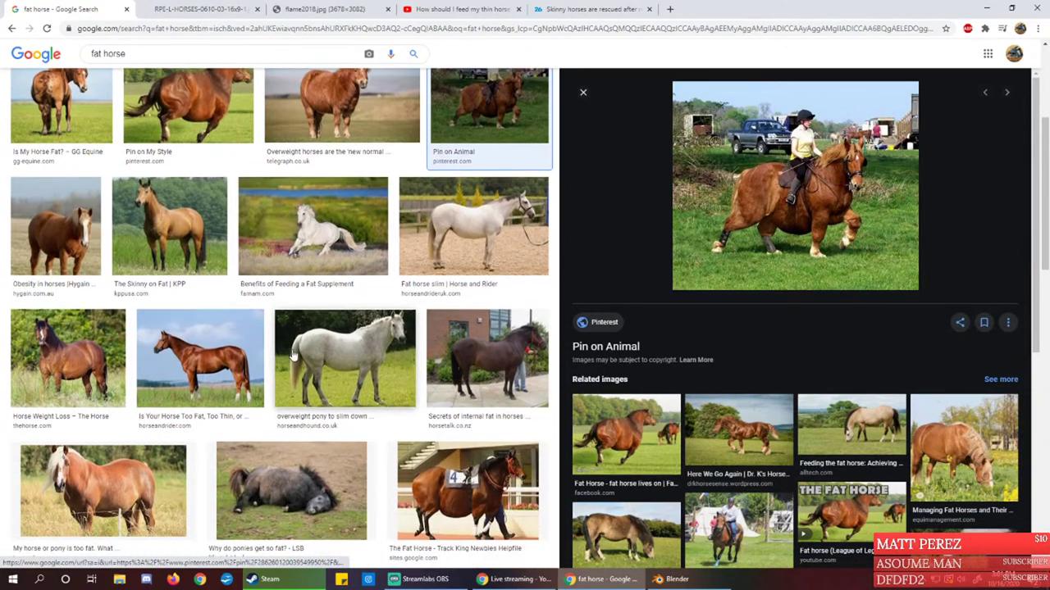
click(68, 358)
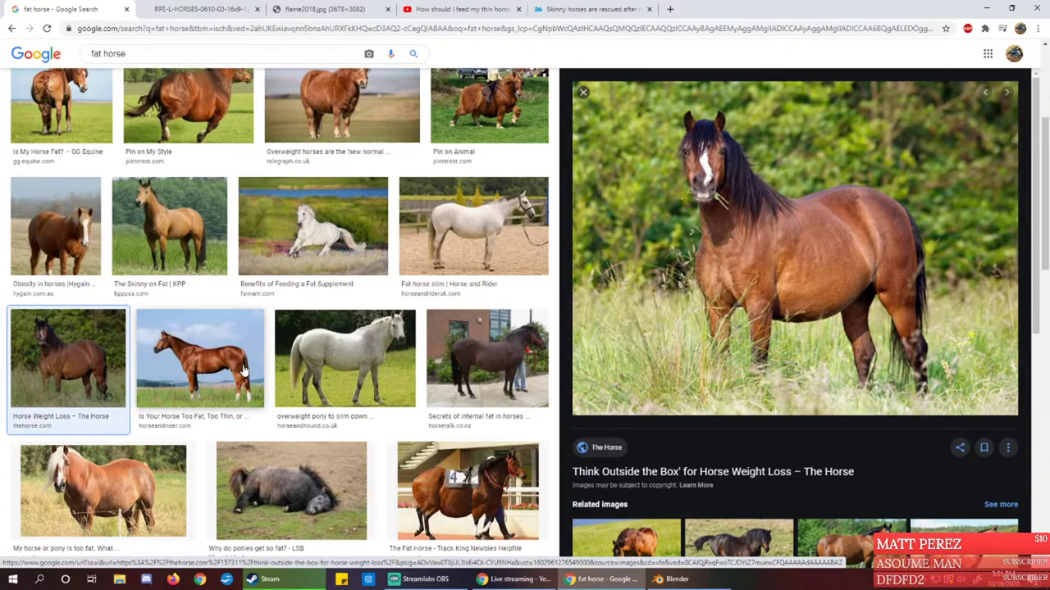
scroll(264, 373, down, 2)
scroll(265, 373, down, 2)
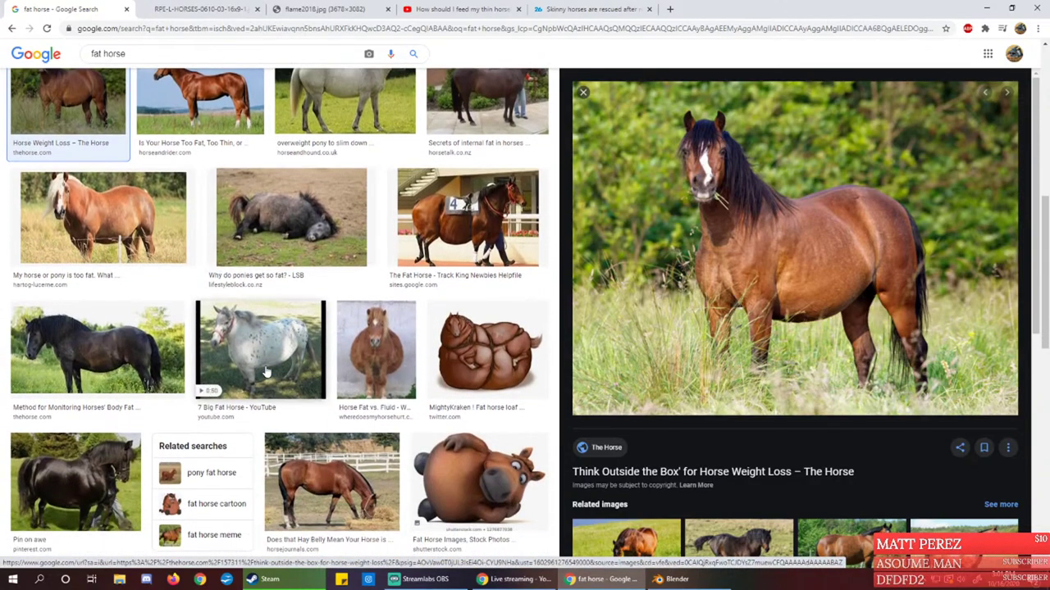
scroll(264, 373, up, 5)
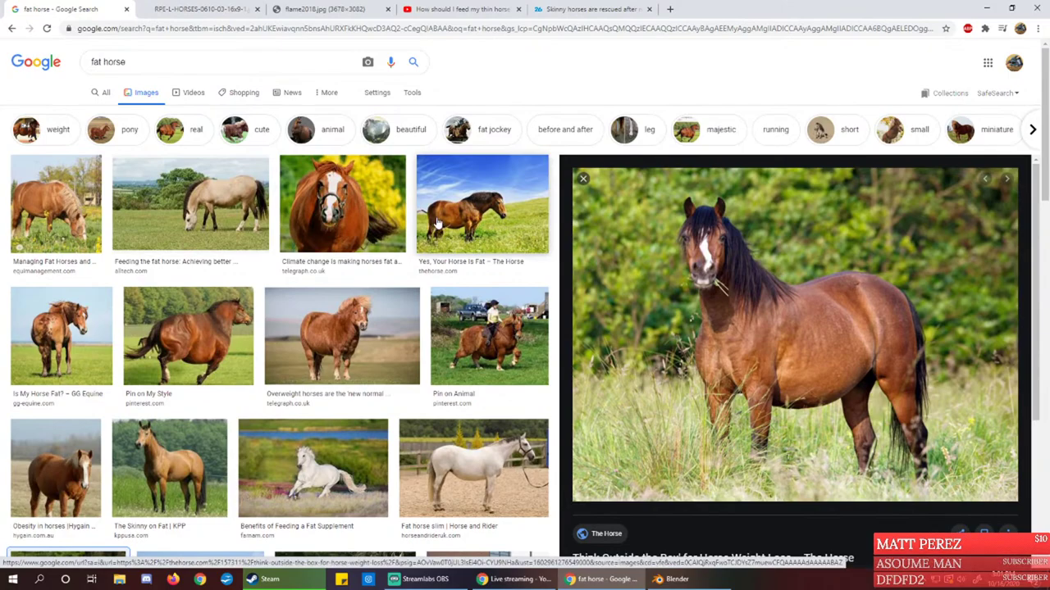
click(525, 259)
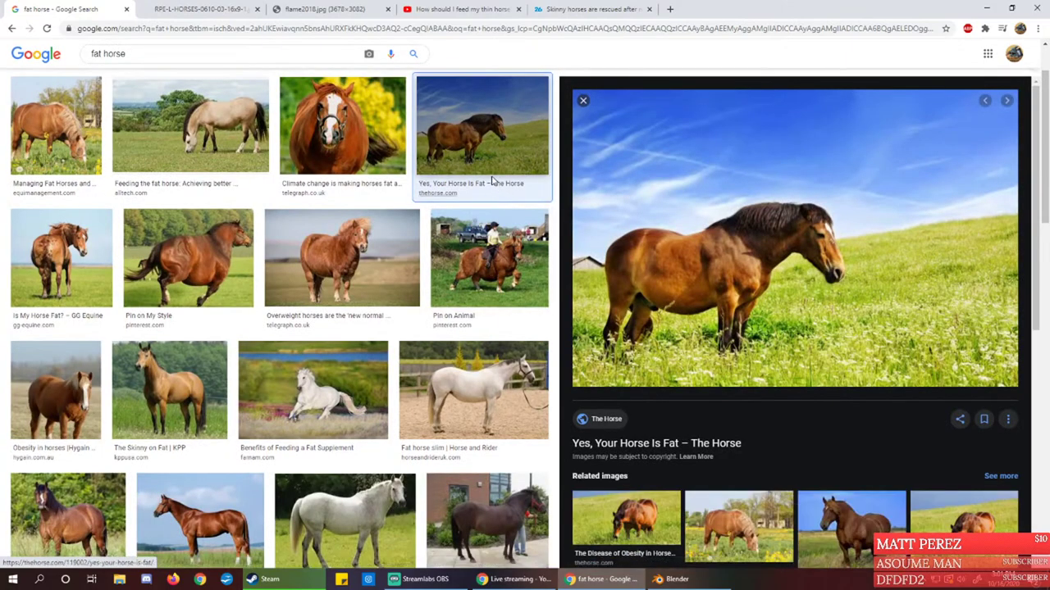
click(342, 131)
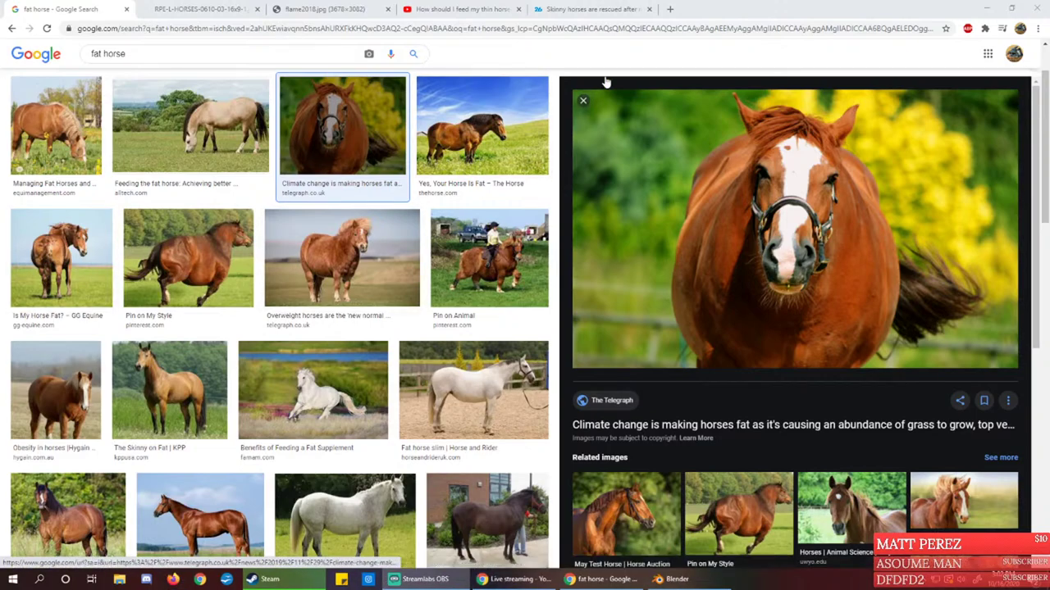
click(985, 9)
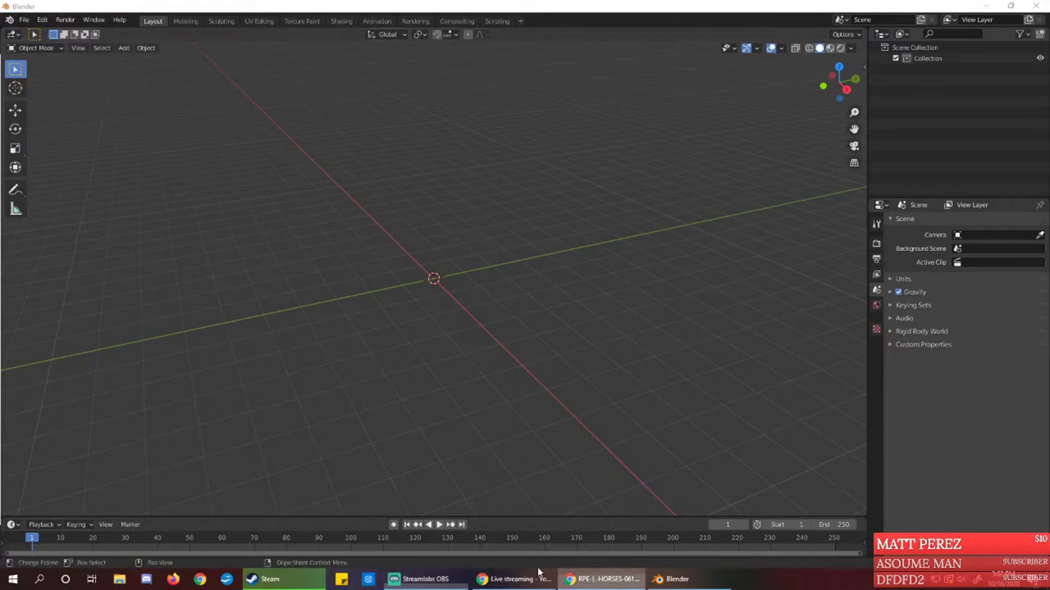
Search for "percherons" in a new browser tab, look through the image results, and return to Blender
key(ctrl+t)
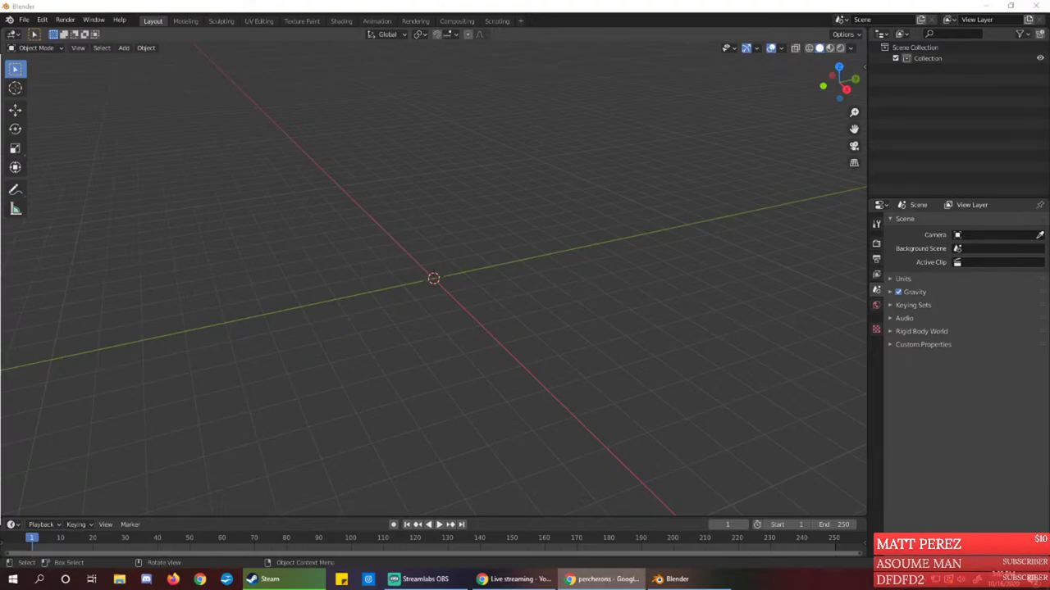
drag(0, 246, 402, 3)
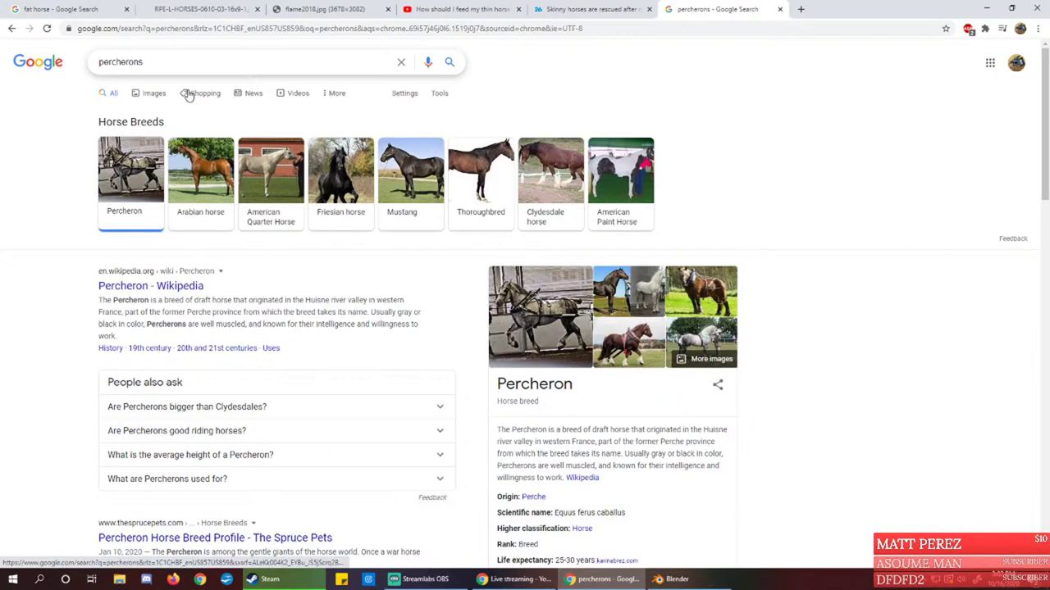
click(153, 94)
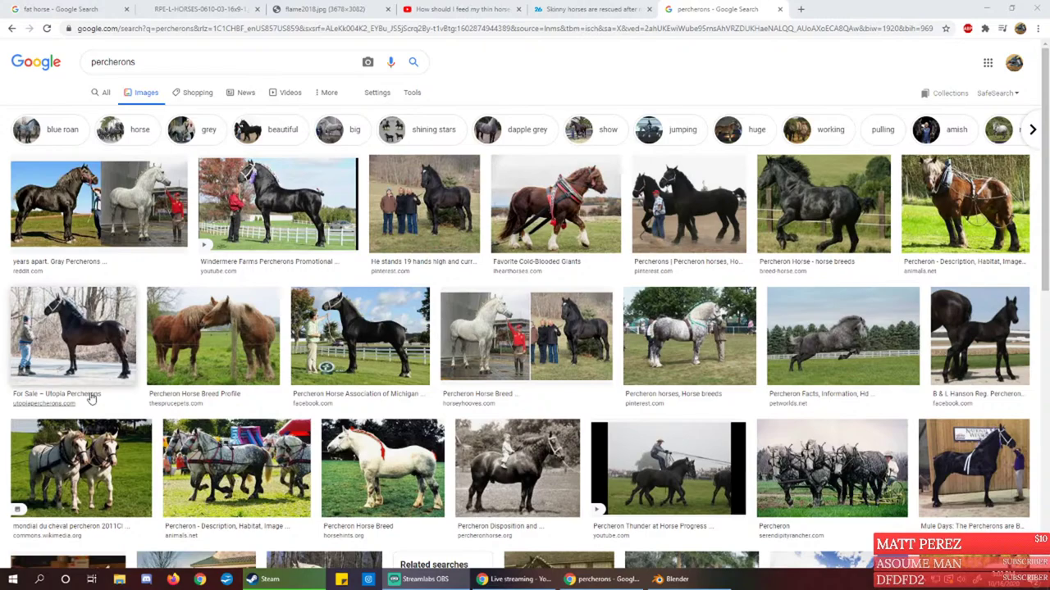
scroll(412, 414, down, 5)
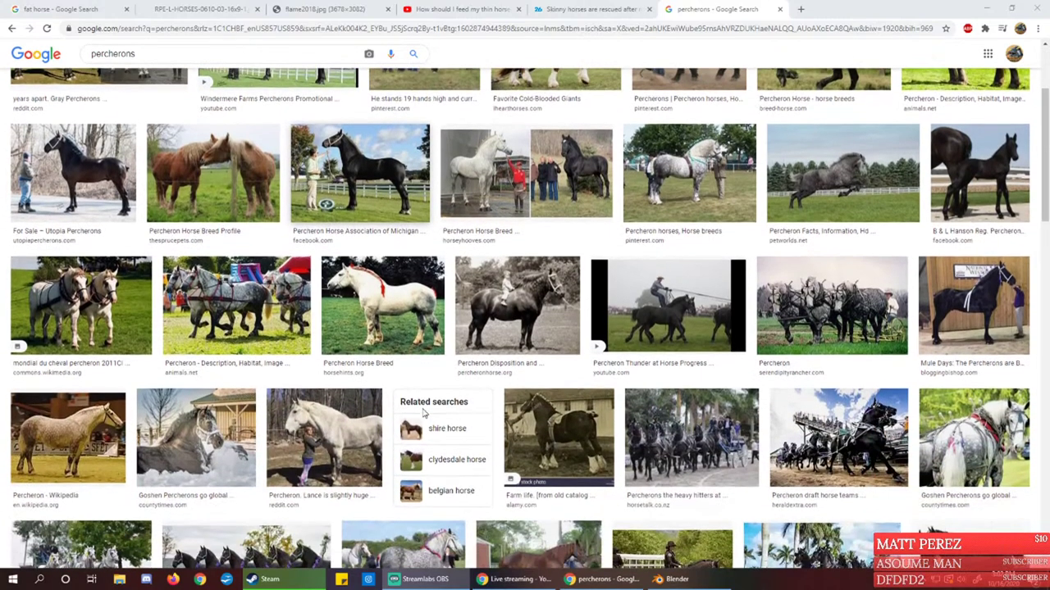
scroll(497, 417, down, 3)
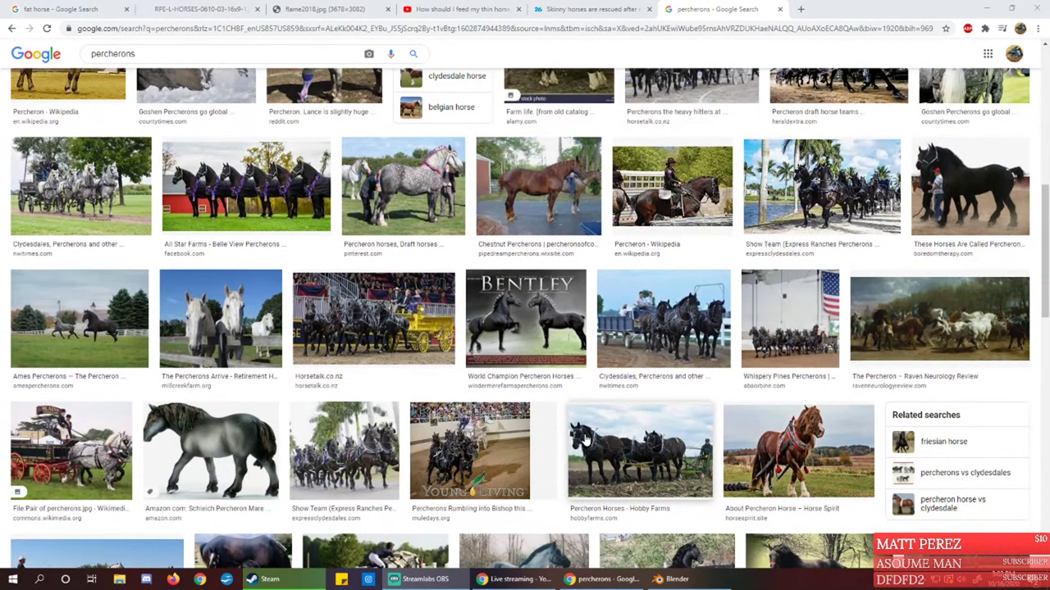
scroll(586, 440, down, 3)
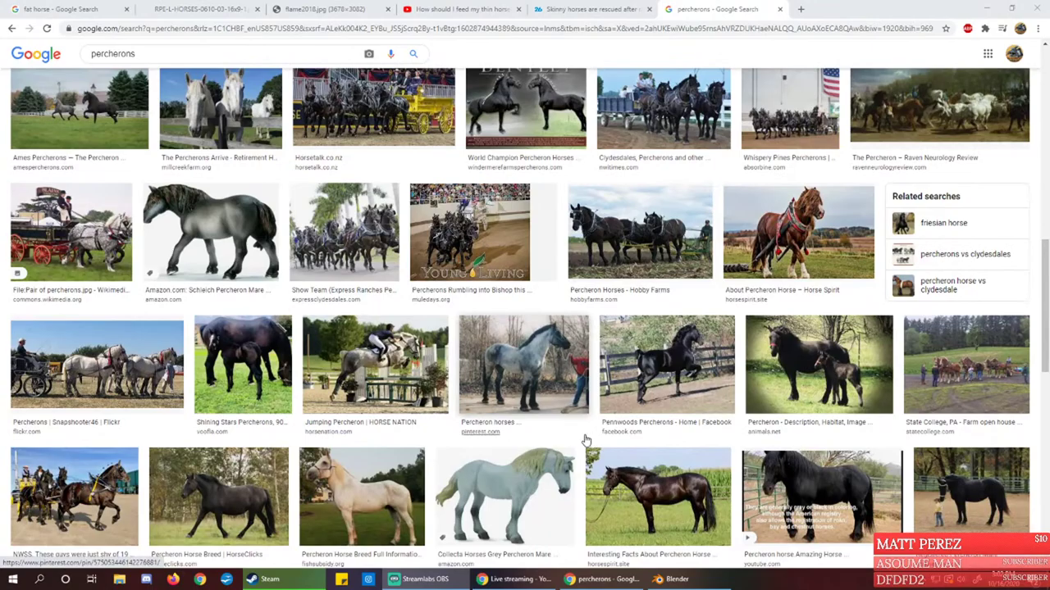
scroll(588, 443, up, 10)
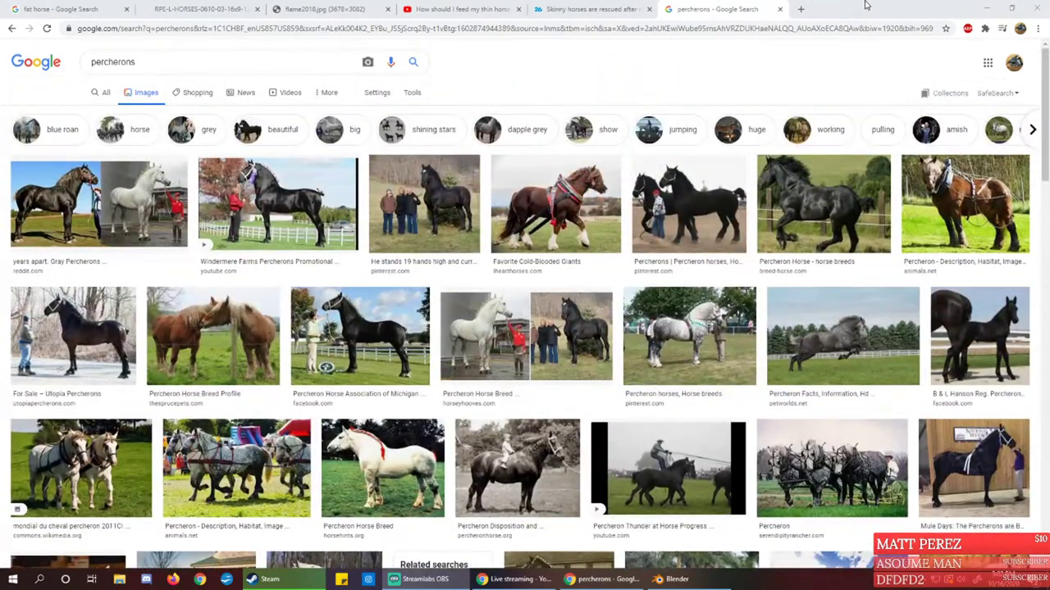
drag(865, 5, 2, 188)
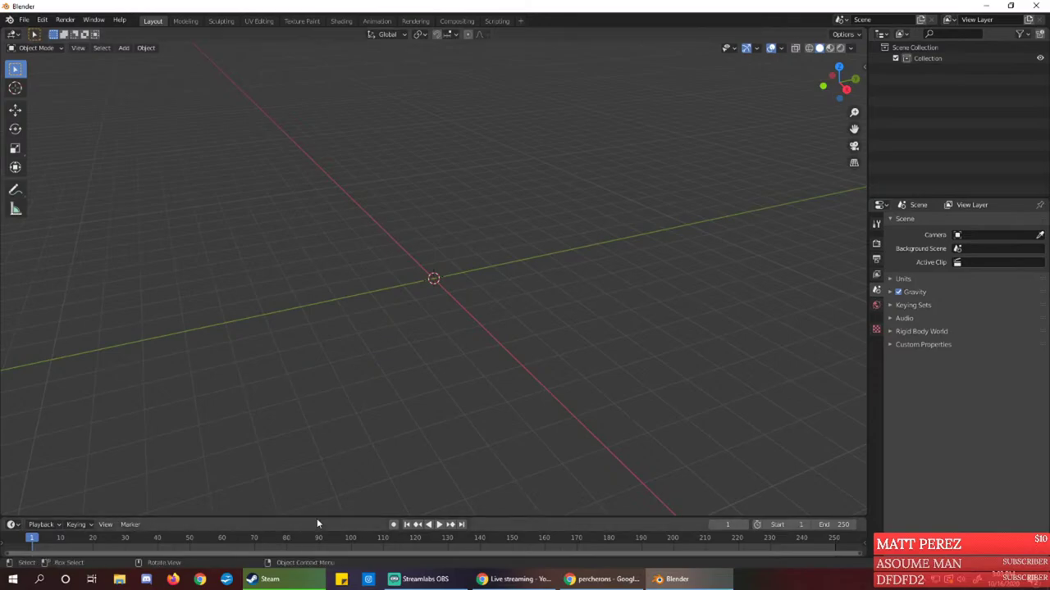
Collapse the timeline to its header and add a mesh cube at the scene origin
drag(317, 518, 317, 544)
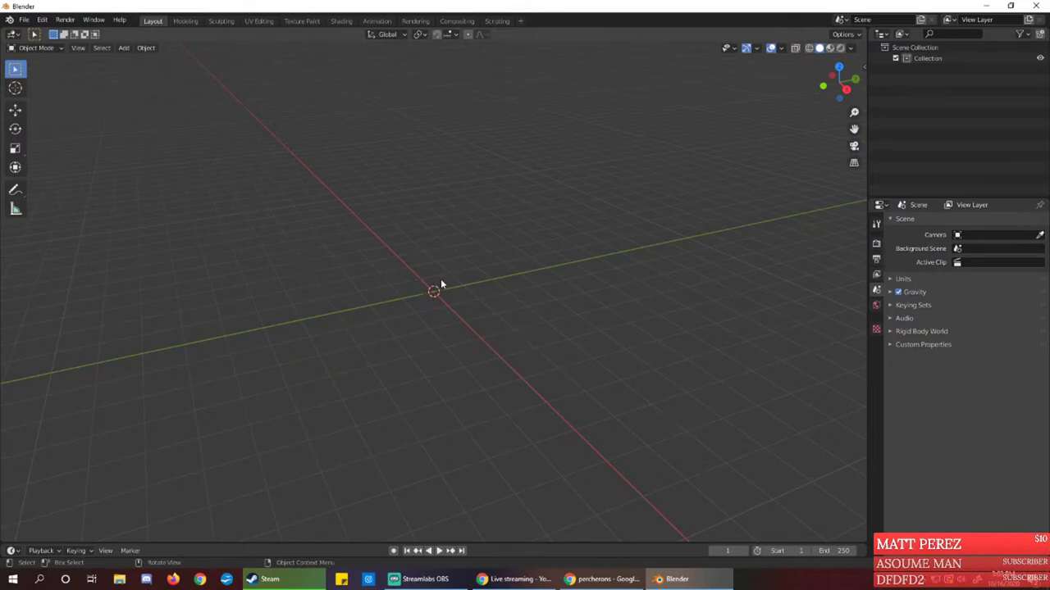
key(shift+a)
mouse_move(439, 280)
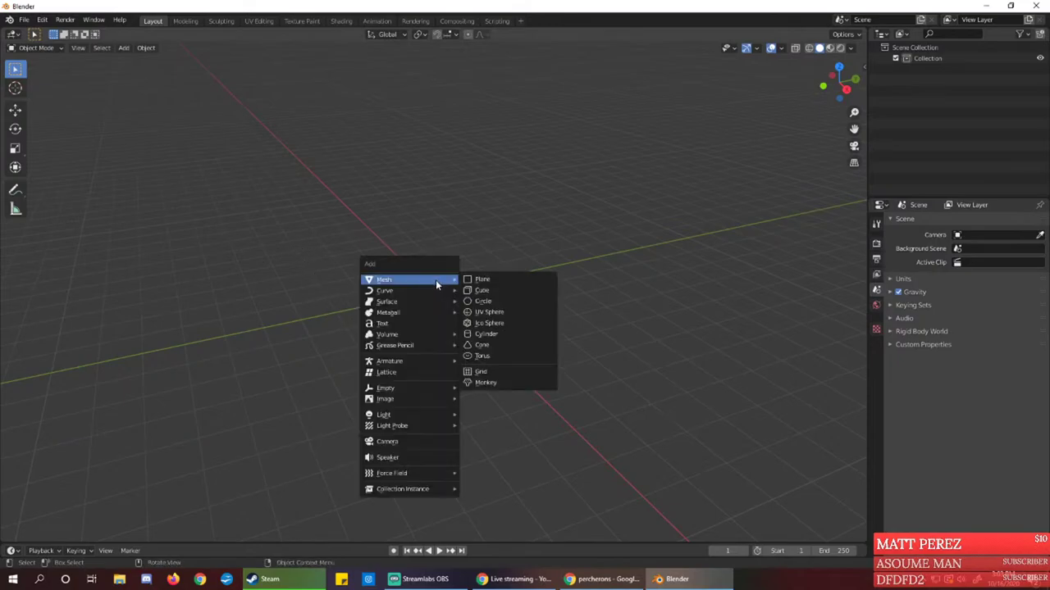
click(509, 291)
middle_drag(302, 241, 402, 300)
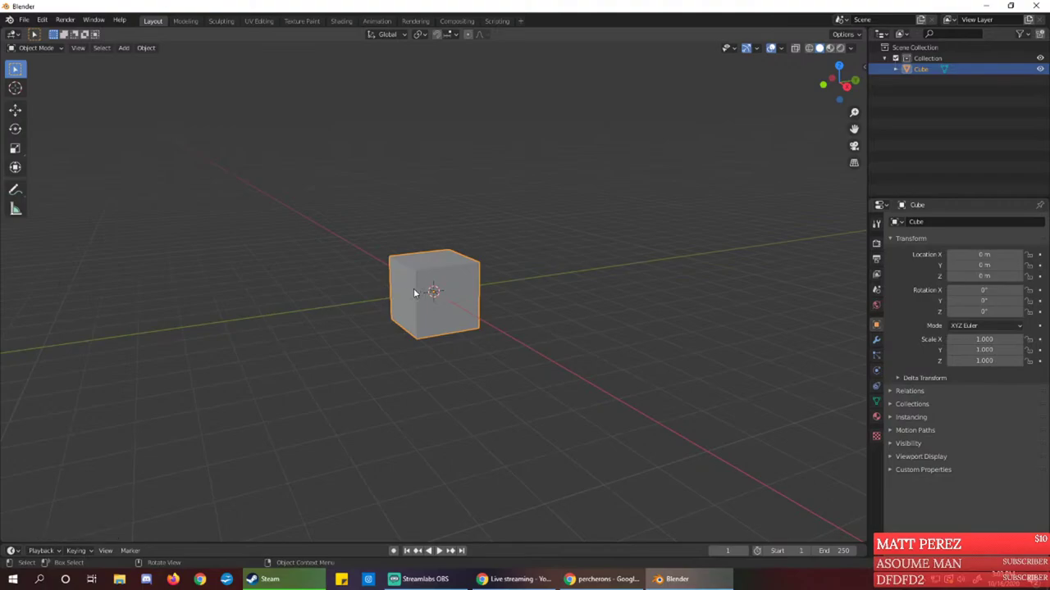
key(c)
right_click(423, 250)
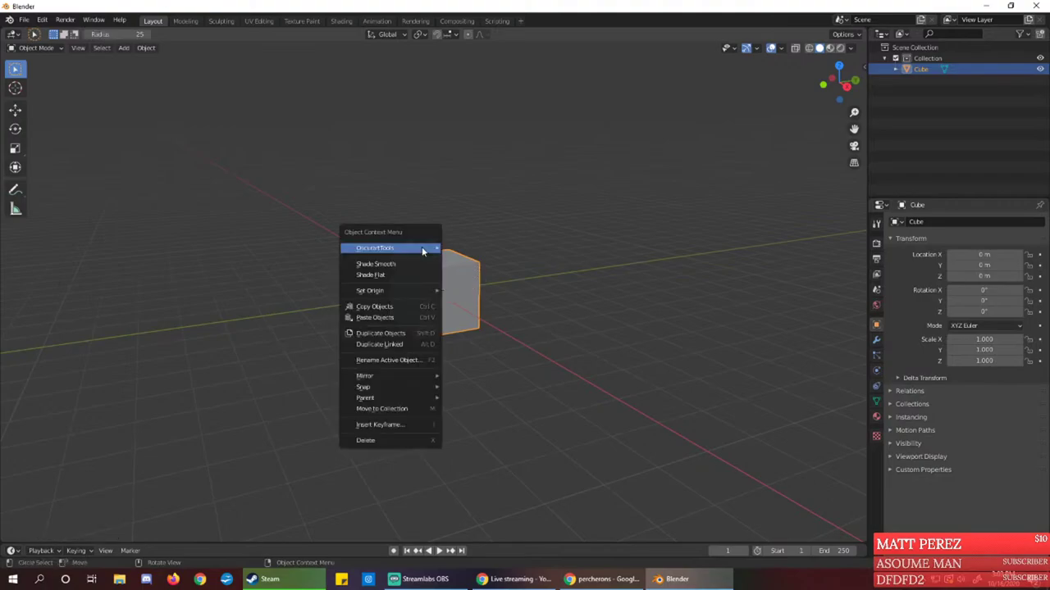
click(457, 135)
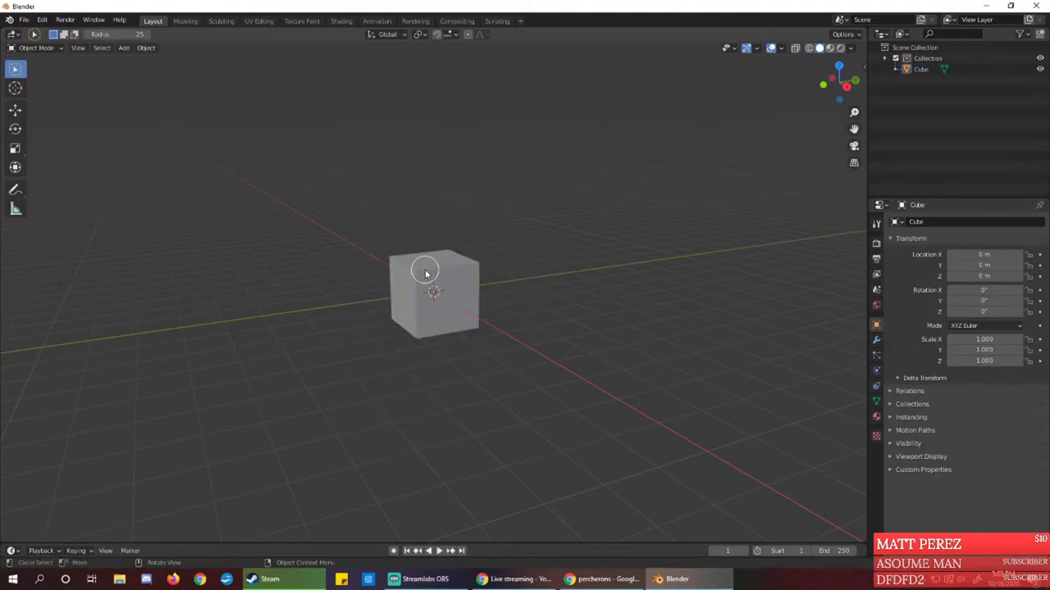
key(Escape)
Select the cube and switch the active selection tool to Tweak
click(419, 290)
key(w)
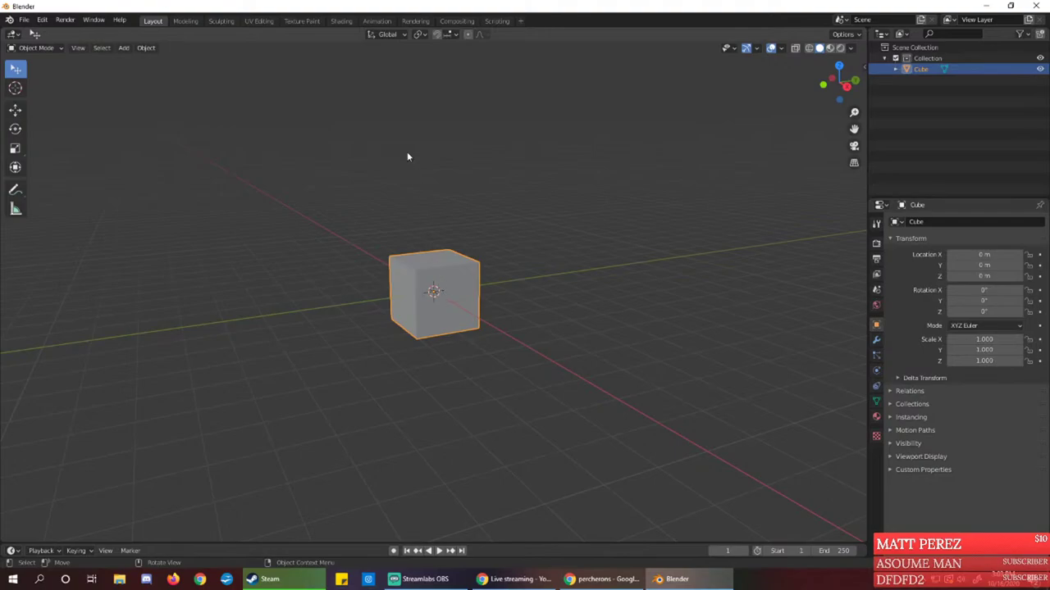
Raise the cube about 2.75 m straight up along the Z axis with the Move tool
click(15, 109)
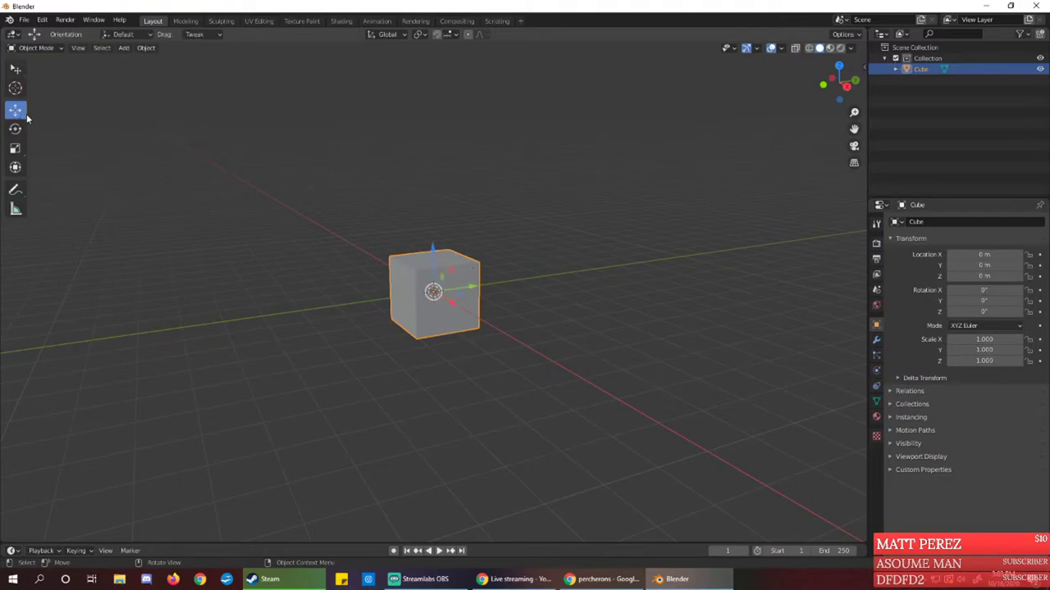
drag(432, 250, 432, 157)
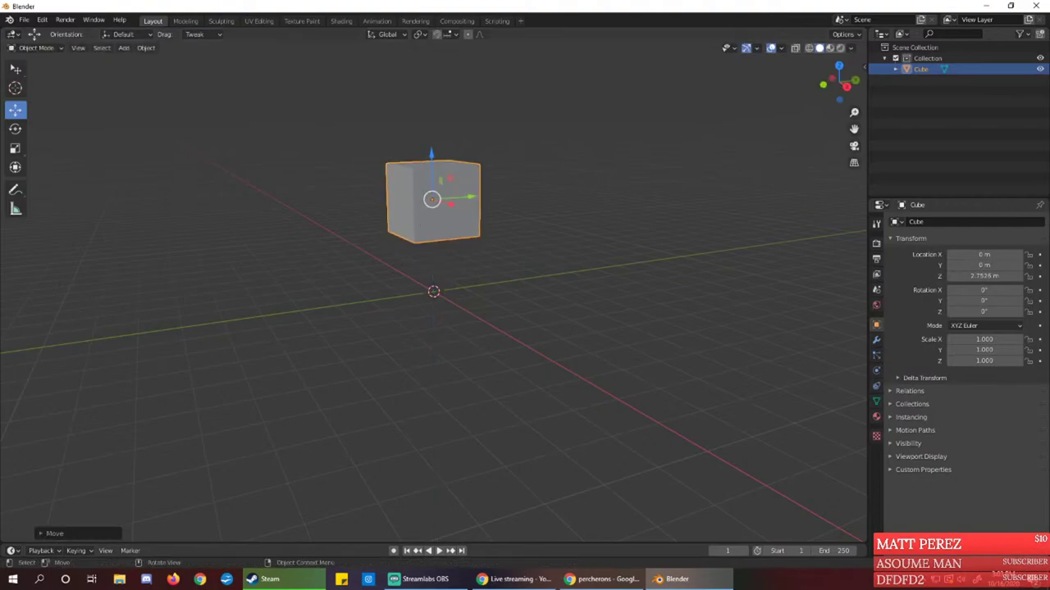
Switch to the browser window with Epidemic Sound and show its albums without the Gaming category filter
key(alt+Tab)
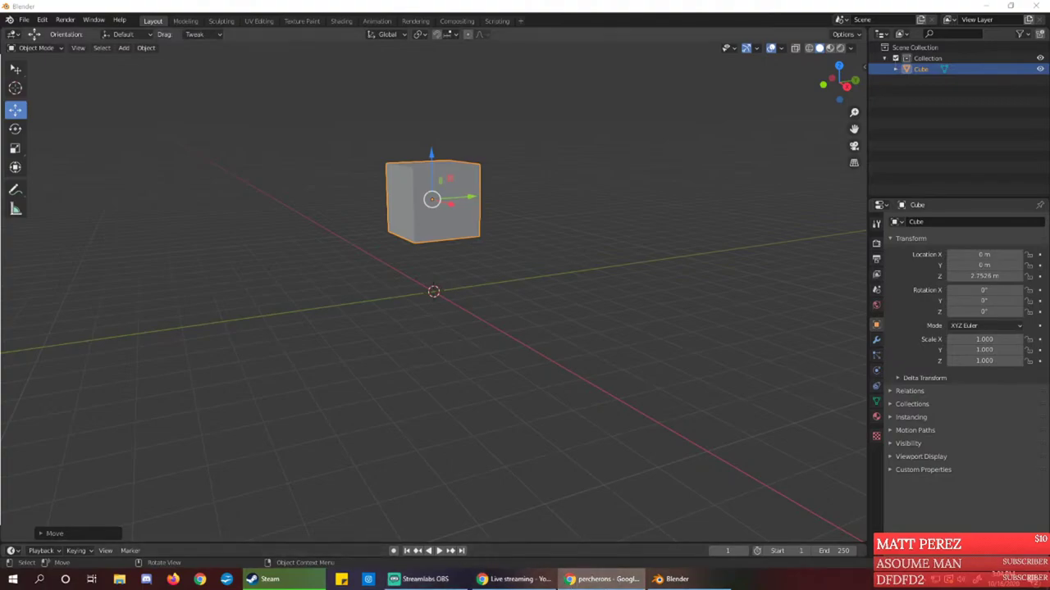
click(527, 585)
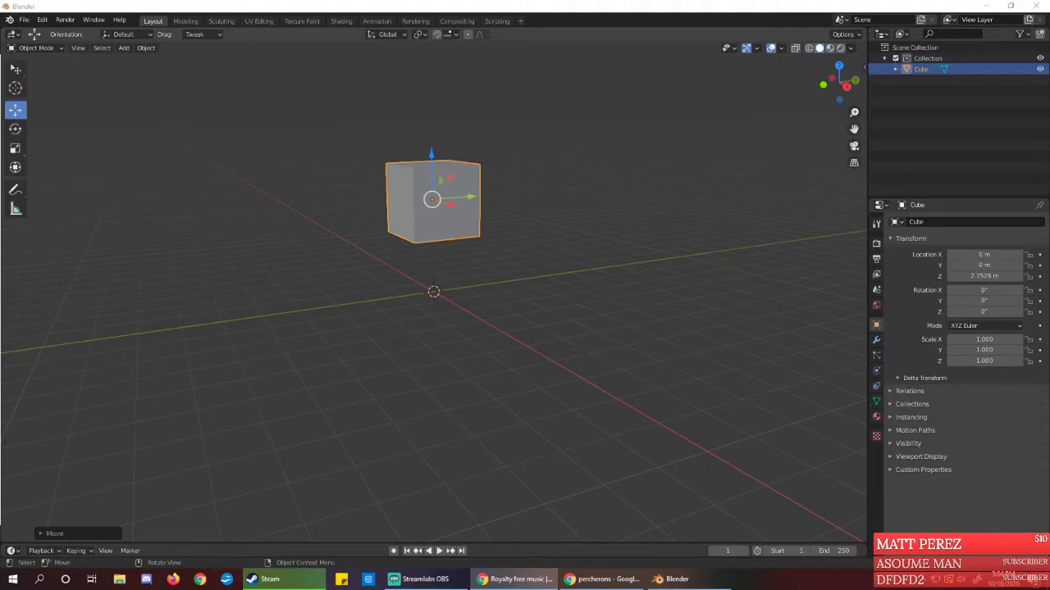
drag(0, 264, 328, 1)
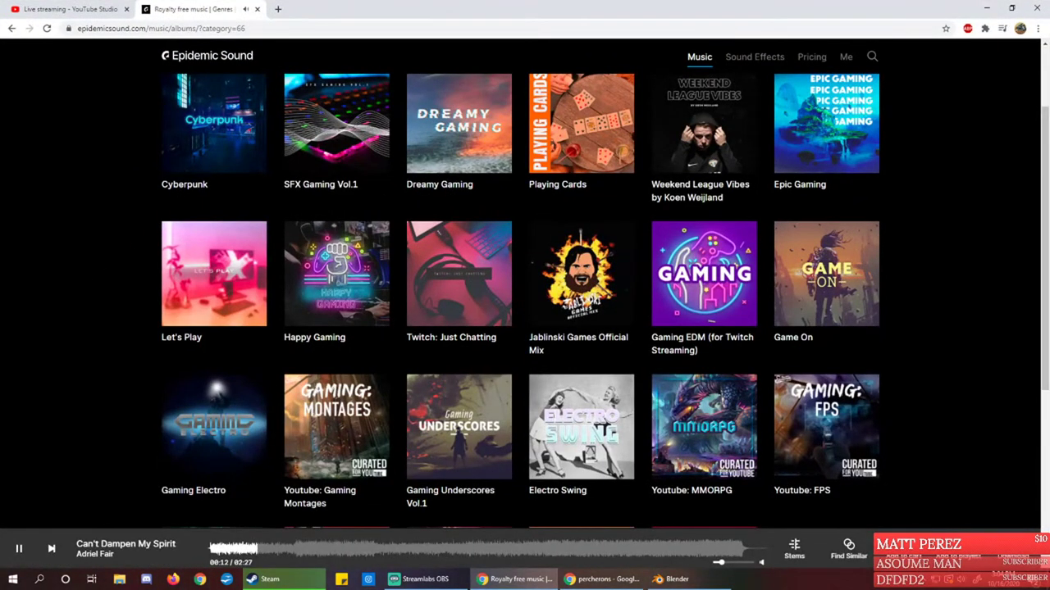
scroll(293, 291, up, 2)
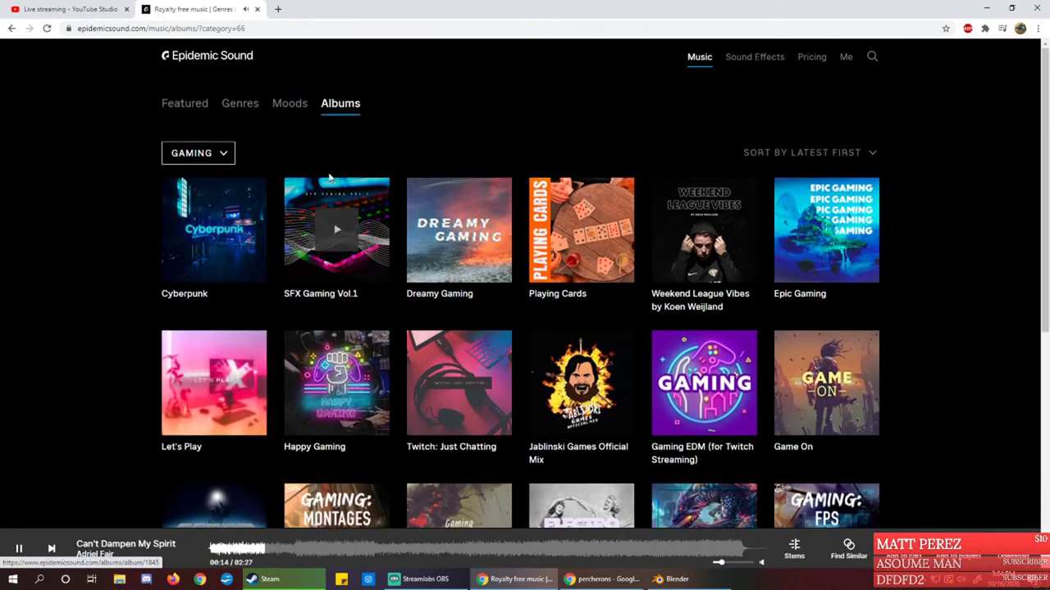
click(348, 104)
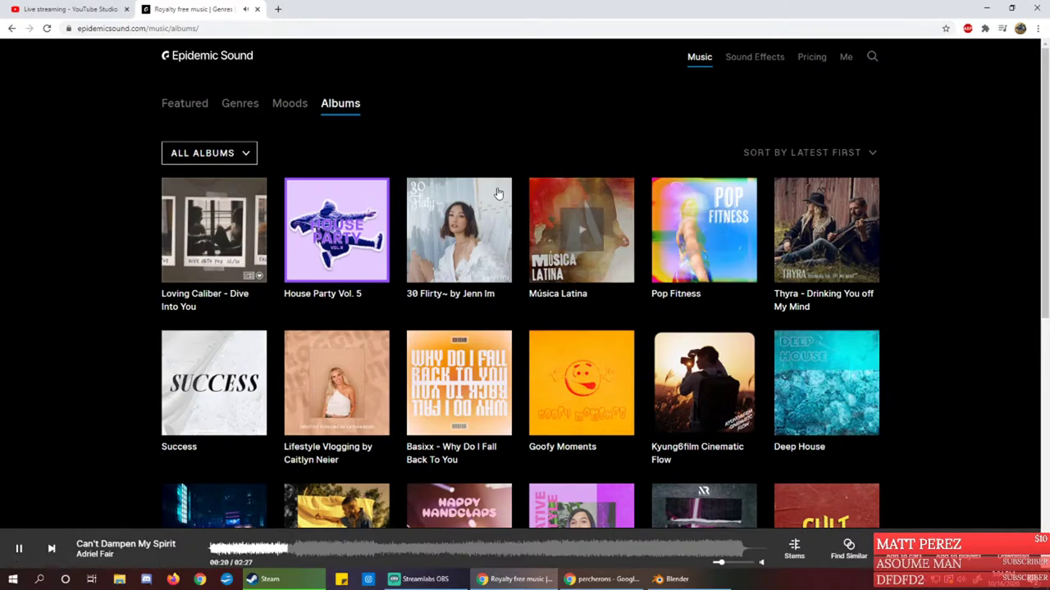
Look through the album category list from start to end and close it without choosing a category
click(244, 153)
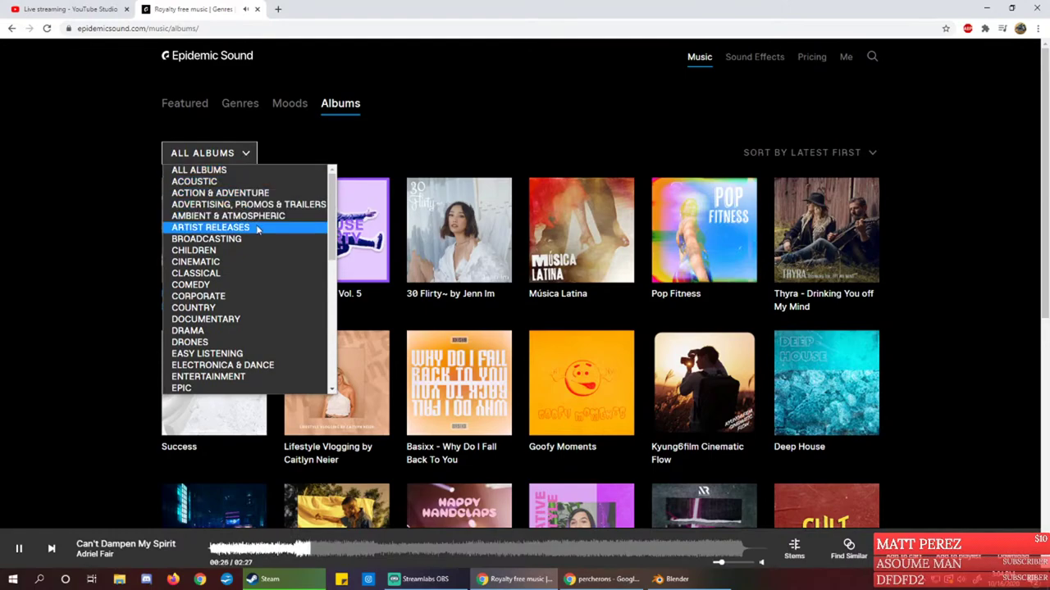
scroll(271, 273, down, 3)
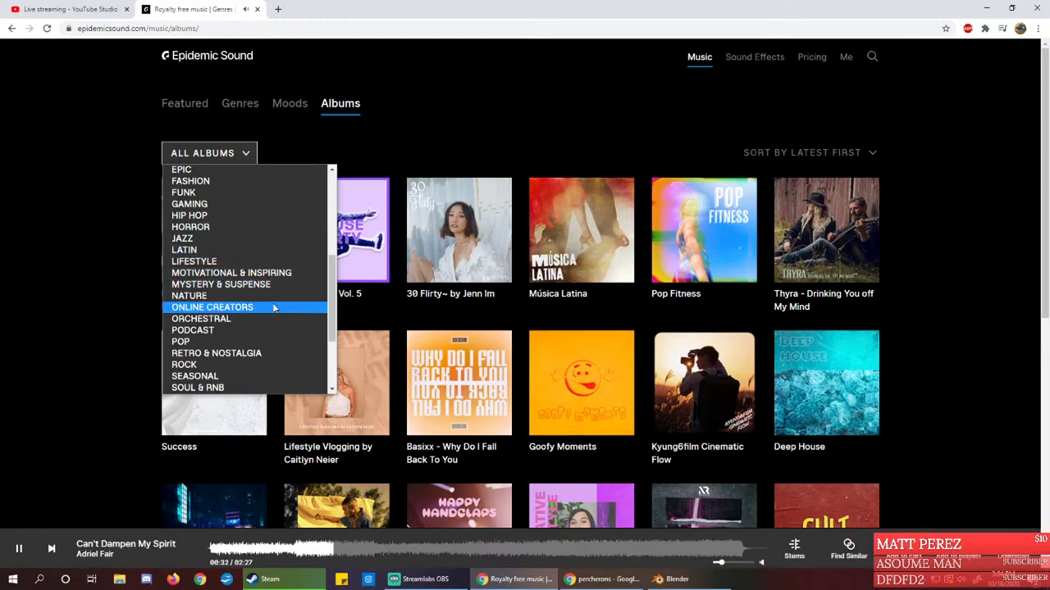
scroll(274, 307, down, 3)
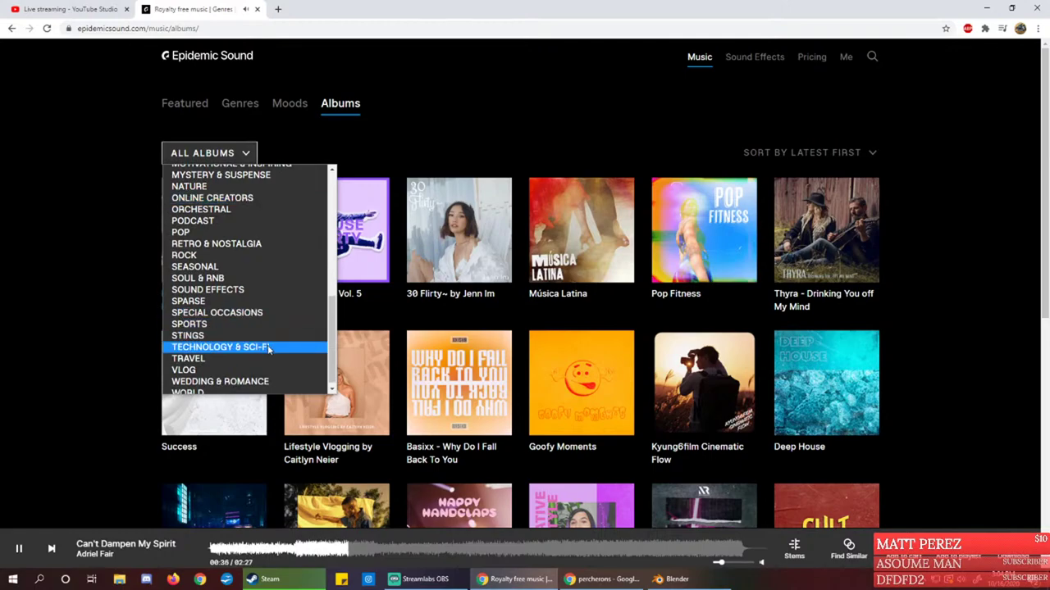
scroll(270, 347, up, 3)
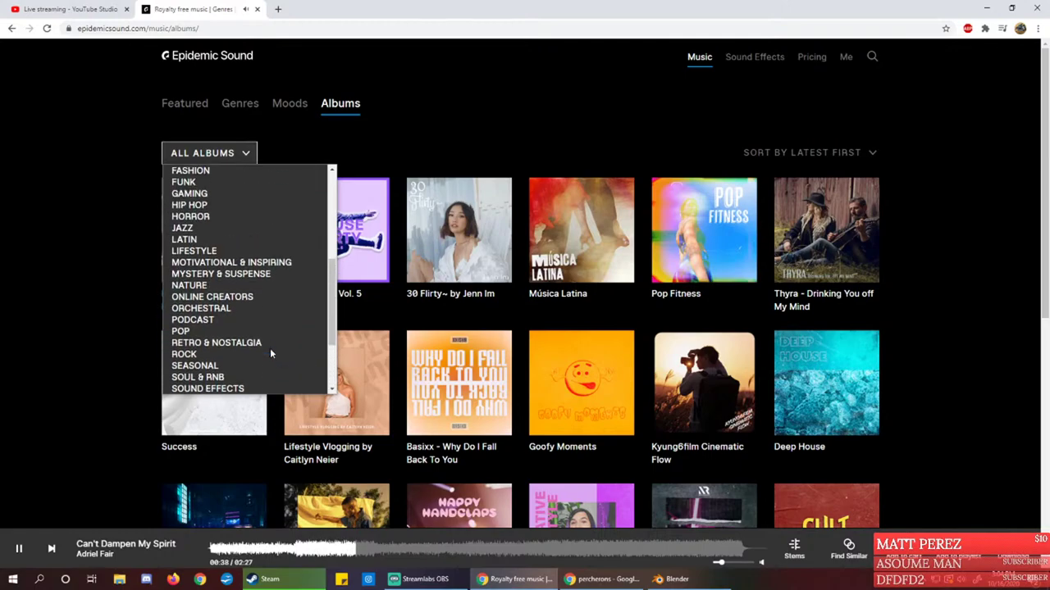
scroll(270, 352, up, 3)
scroll(270, 353, up, 3)
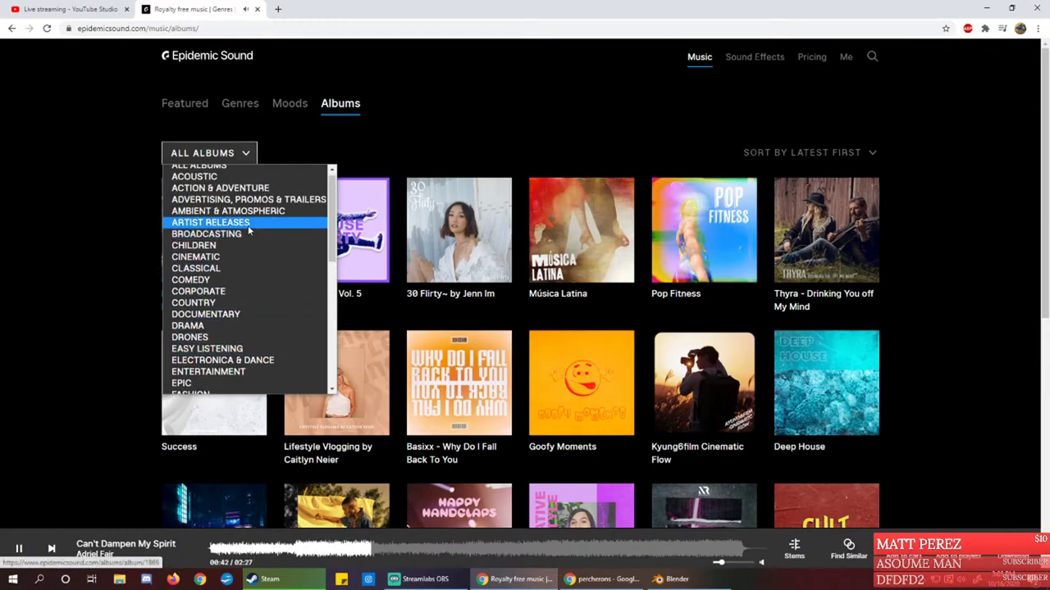
click(38, 205)
Load more albums at the end of the All Albums list
scroll(720, 383, down, 2)
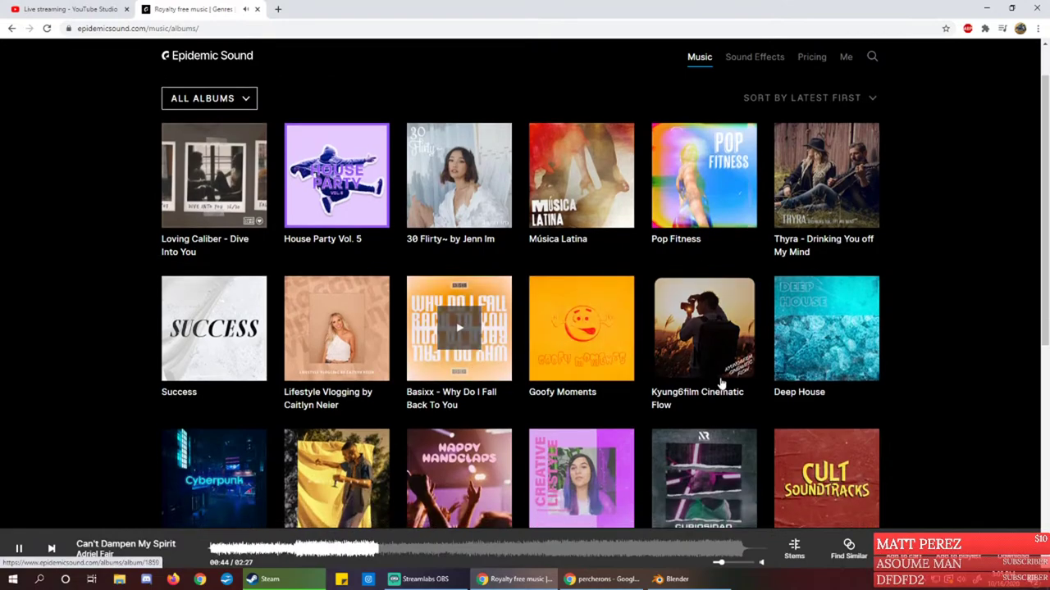
scroll(921, 368, down, 3)
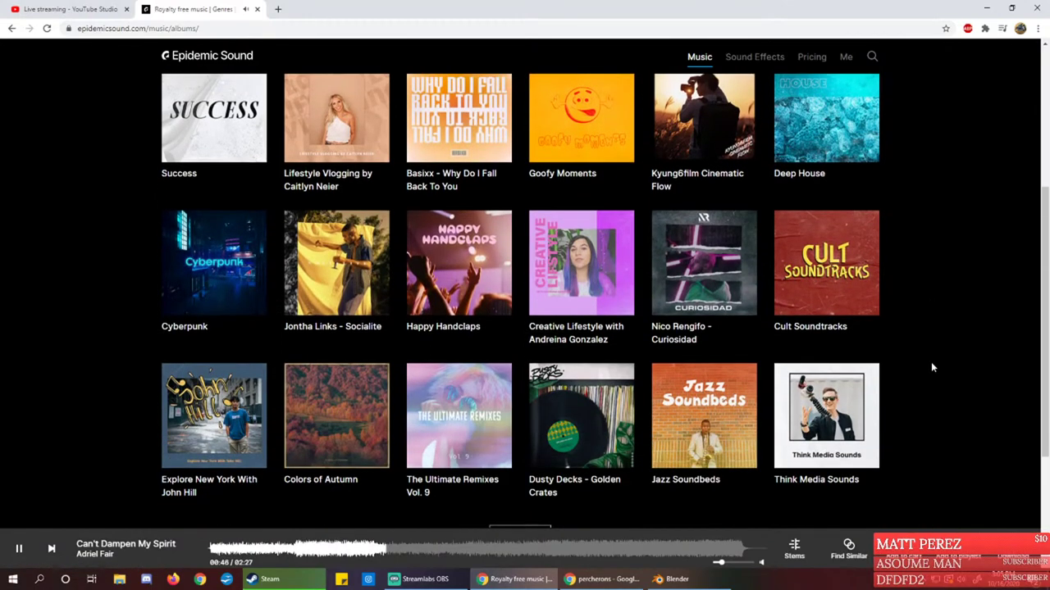
scroll(917, 358, down, 3)
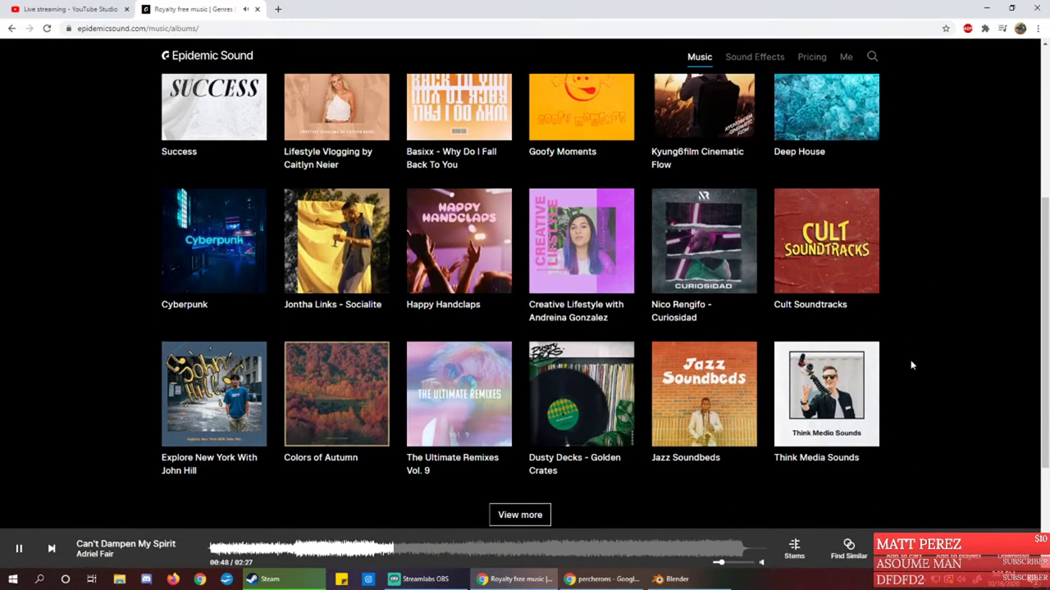
click(516, 373)
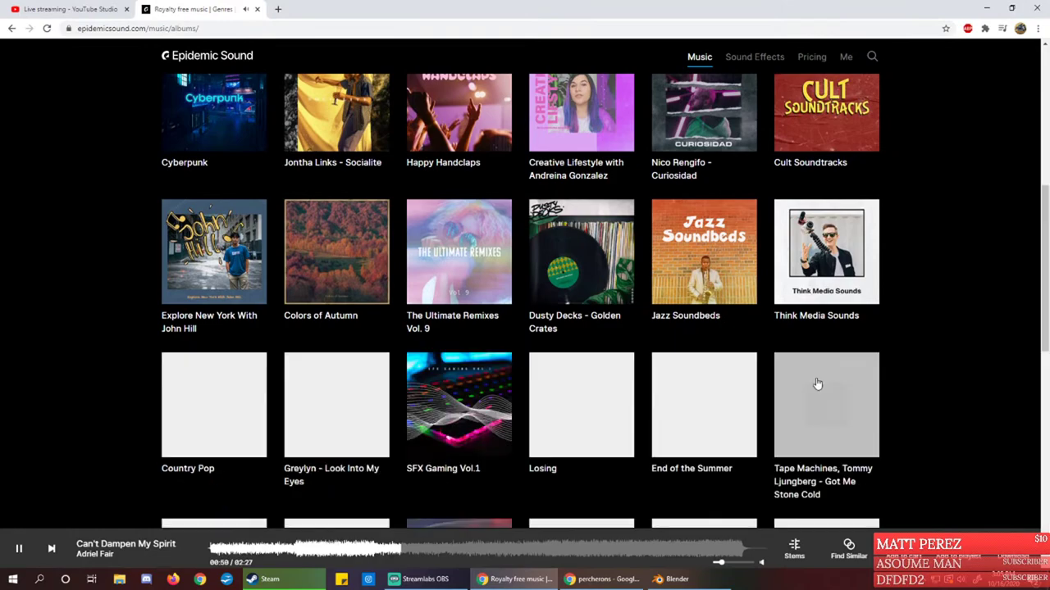
Sample the first two tracks of the Colors of Autumn album, skipping ahead within each one
click(335, 257)
click(286, 547)
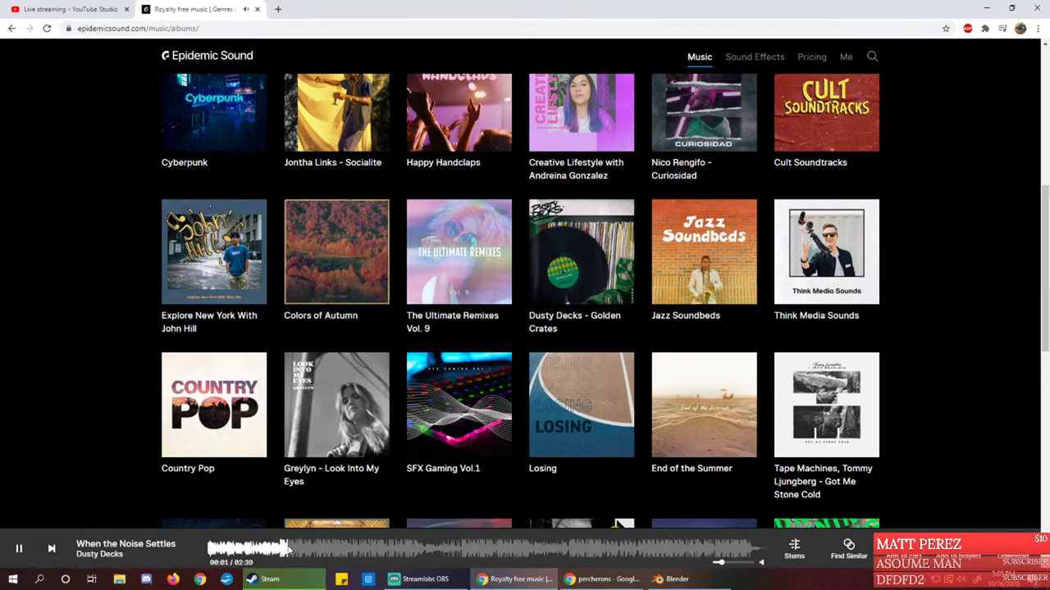
click(405, 548)
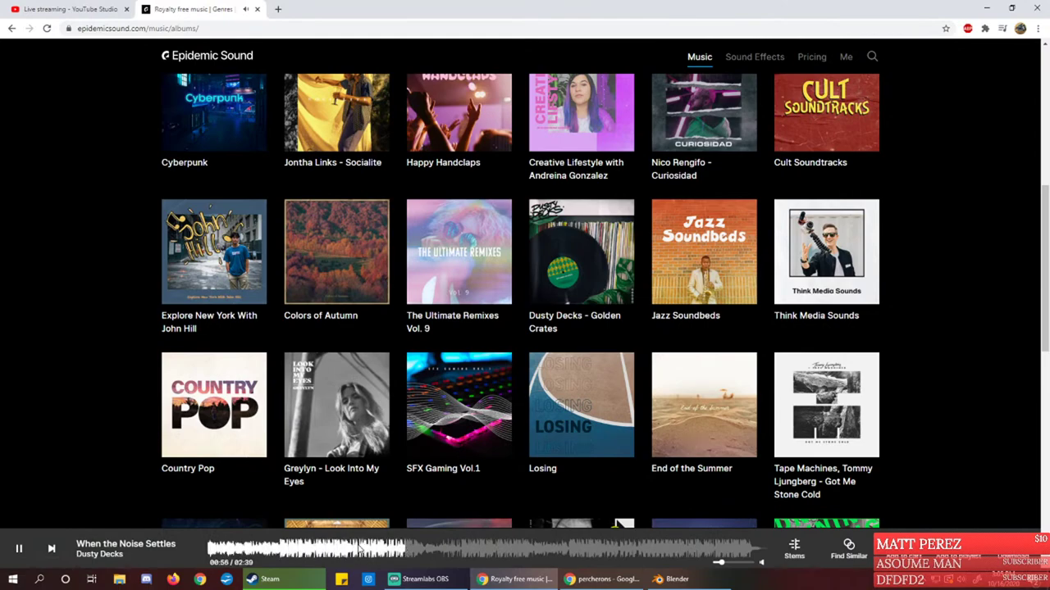
click(51, 549)
click(270, 548)
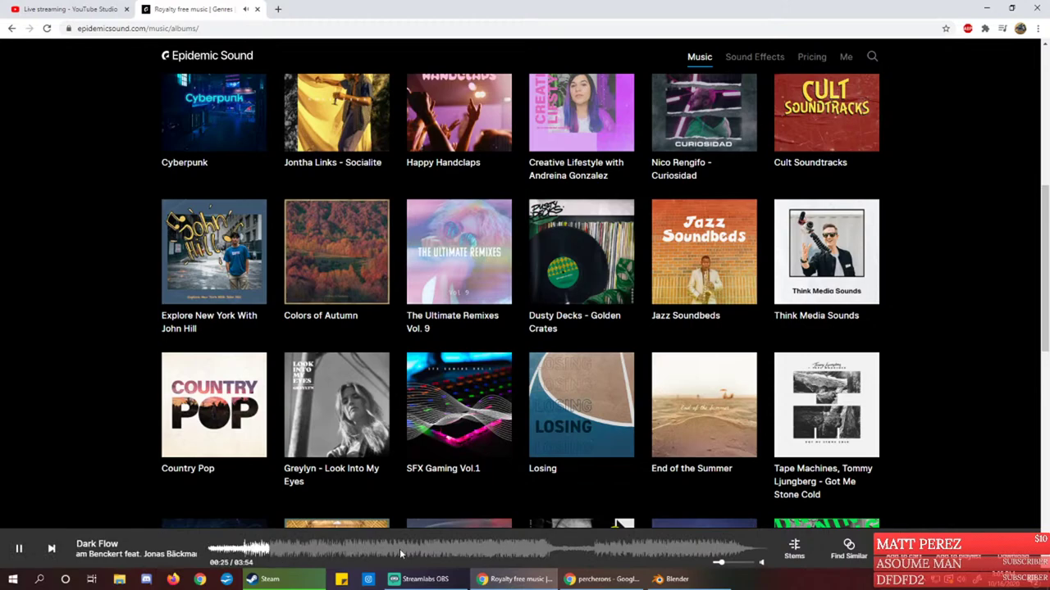
Play the Magical Themes album and sample its first track at about 0:25 and about 0:57
scroll(927, 381, down, 2)
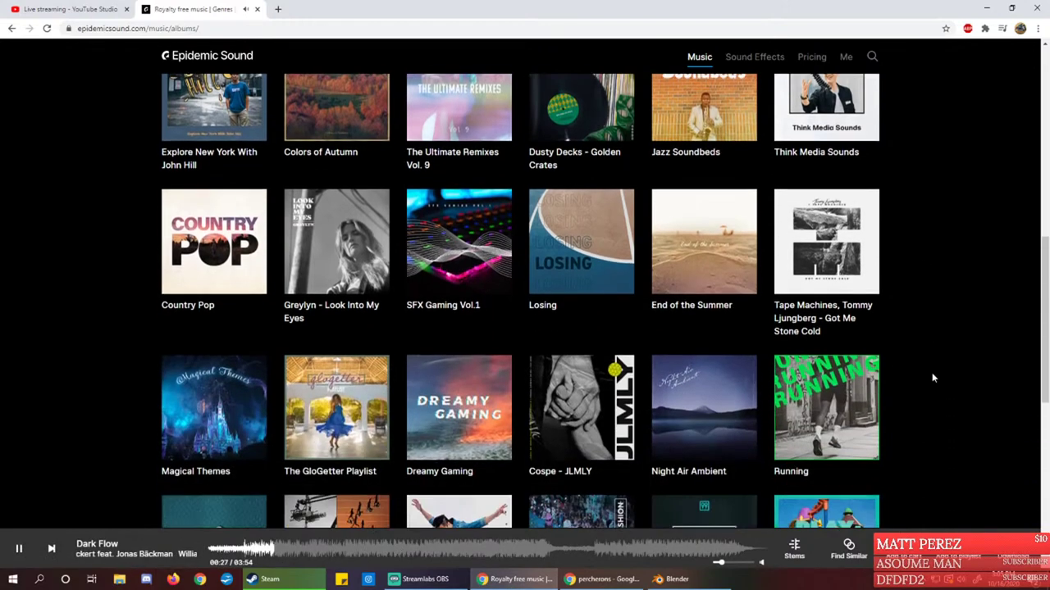
scroll(945, 395, down, 1)
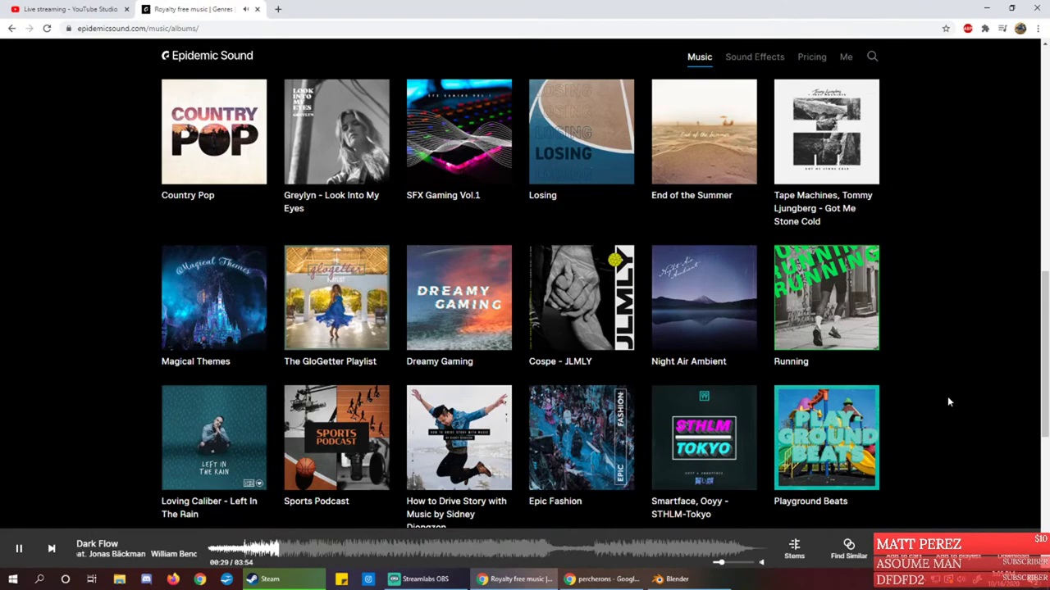
scroll(947, 401, down, 1)
click(209, 258)
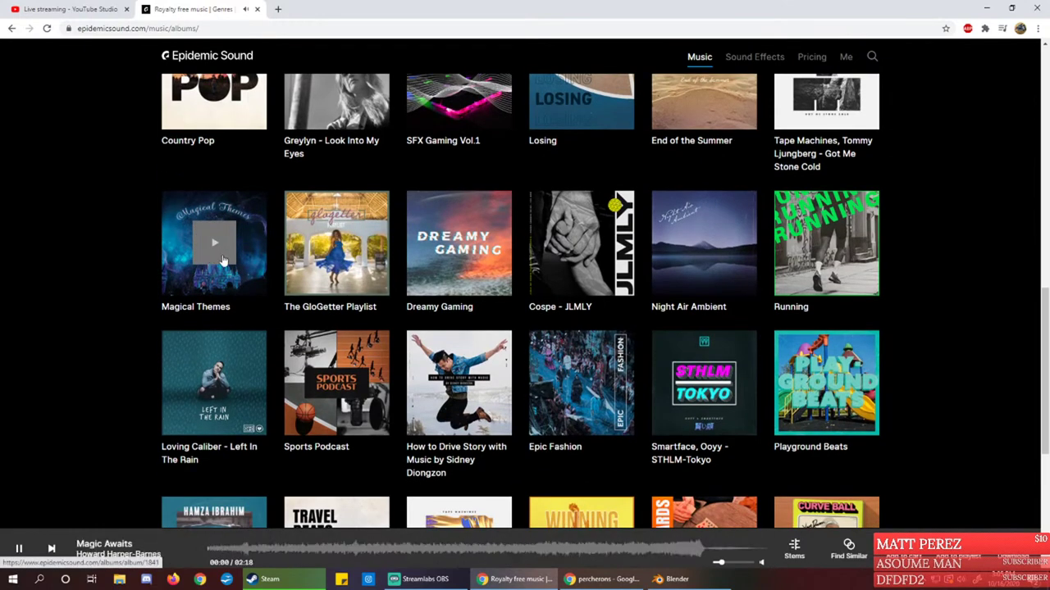
click(310, 551)
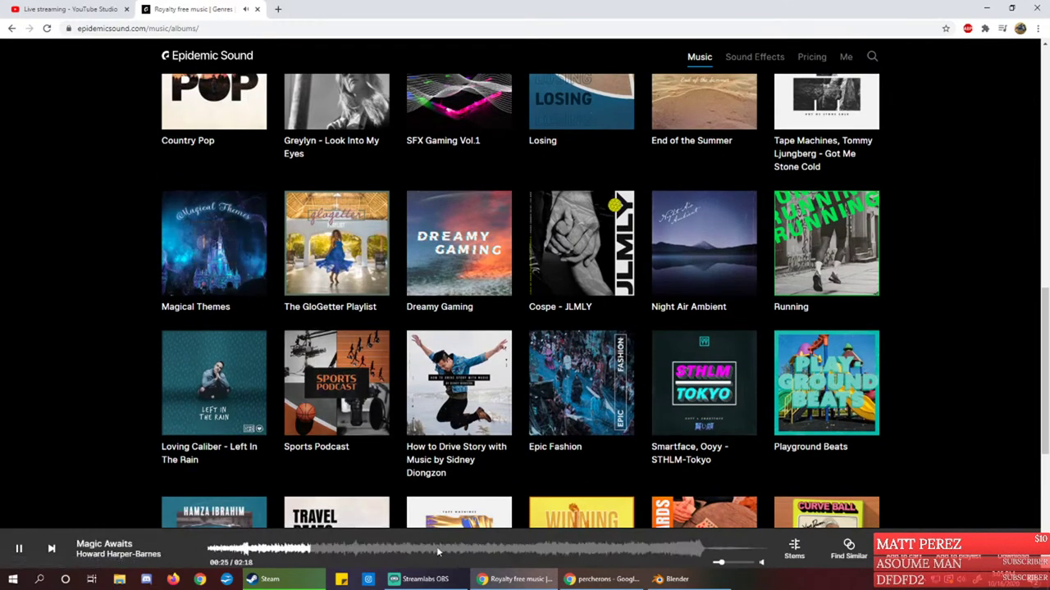
click(427, 555)
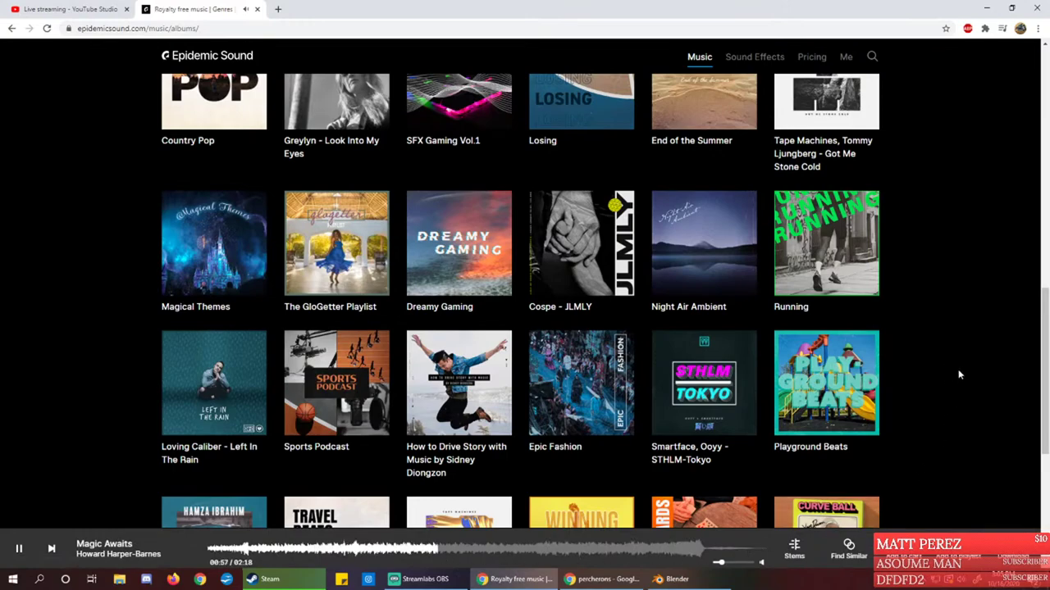
Play the Playing Cards album, skip to its second track and sample it from about 0:48
scroll(958, 369, down, 3)
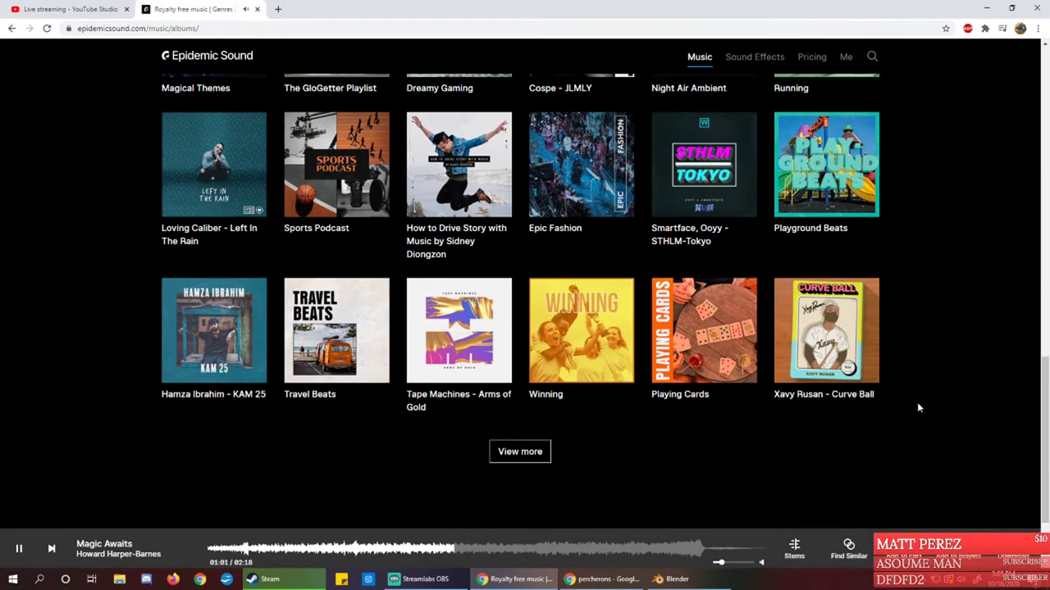
mouse_move(711, 330)
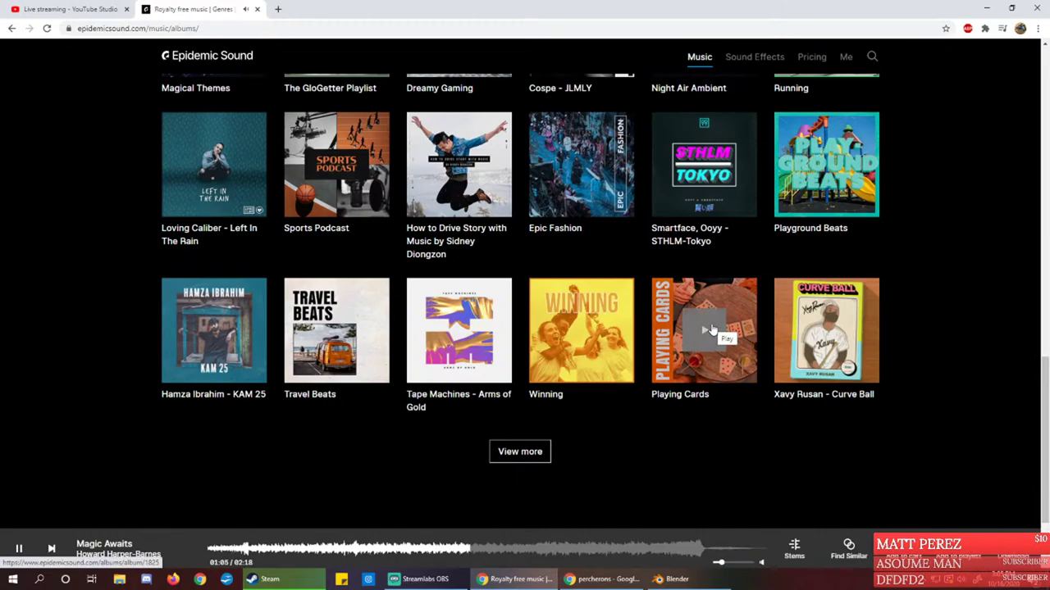
click(710, 330)
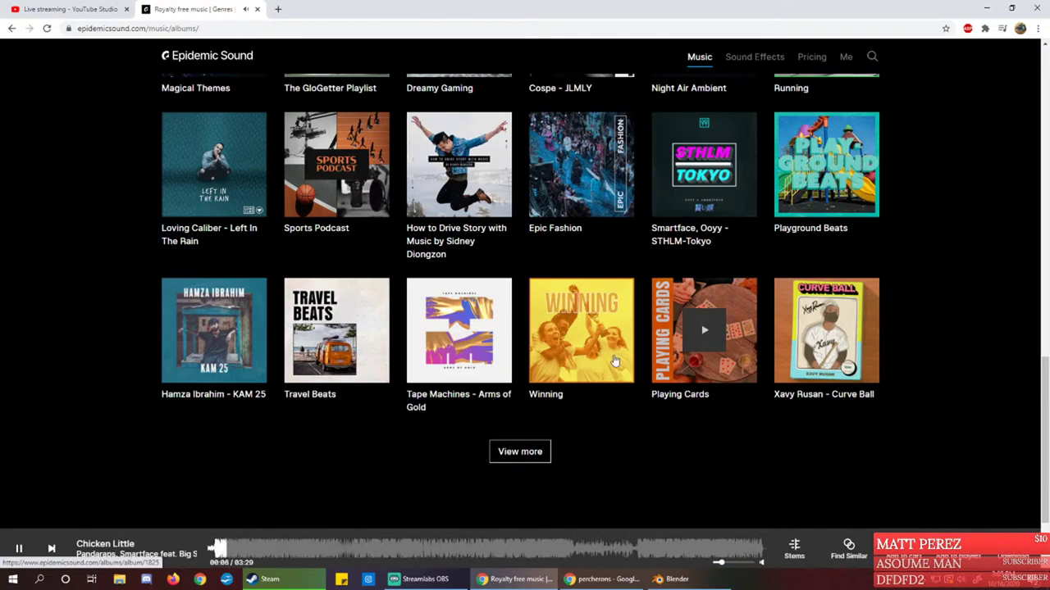
click(52, 549)
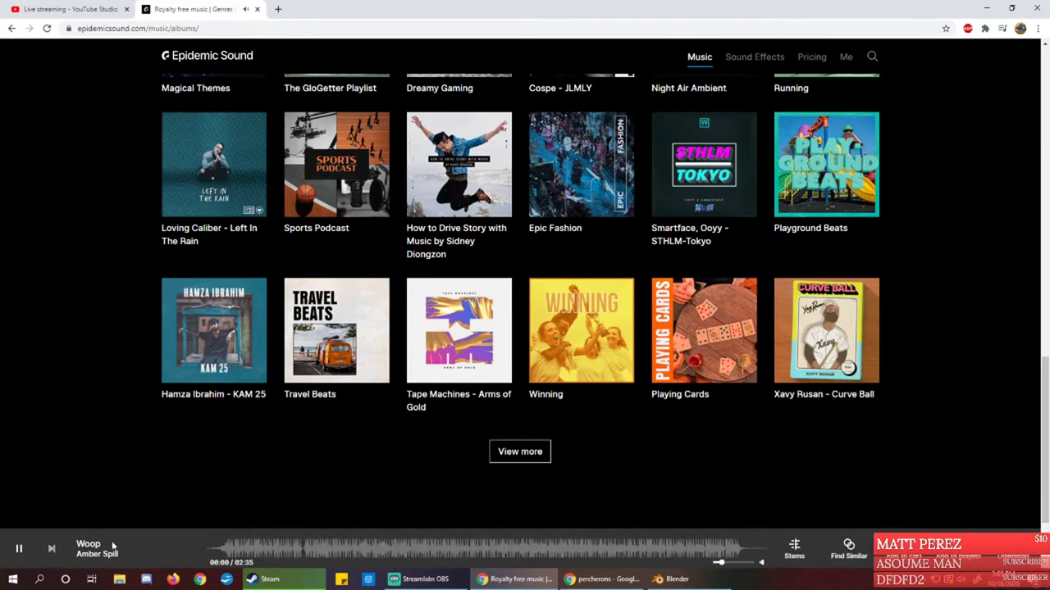
click(383, 545)
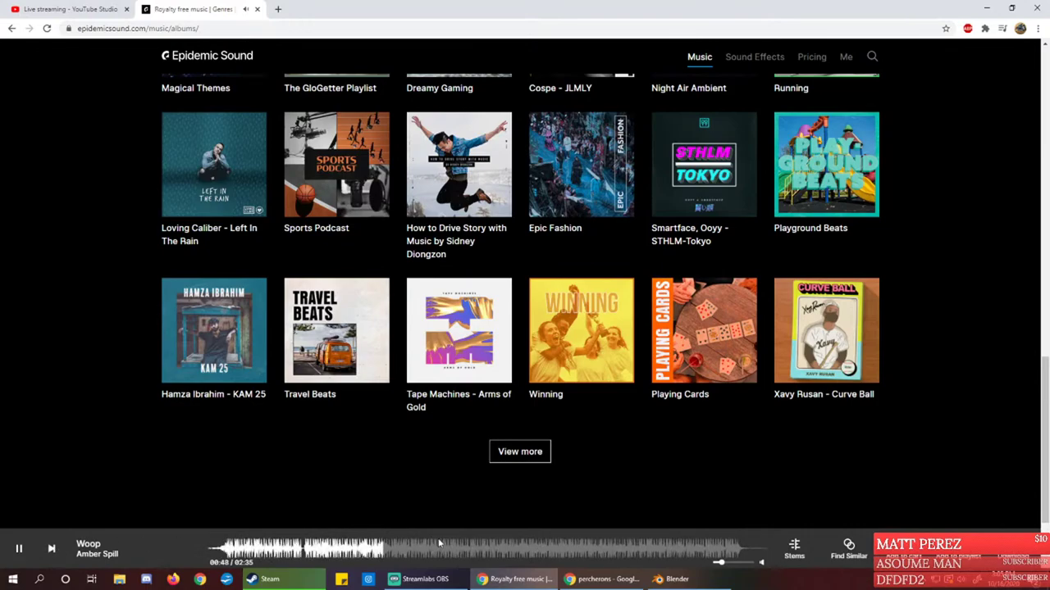
Load another batch of albums and start playing the Glamping album
click(546, 452)
scroll(611, 364, down, 2)
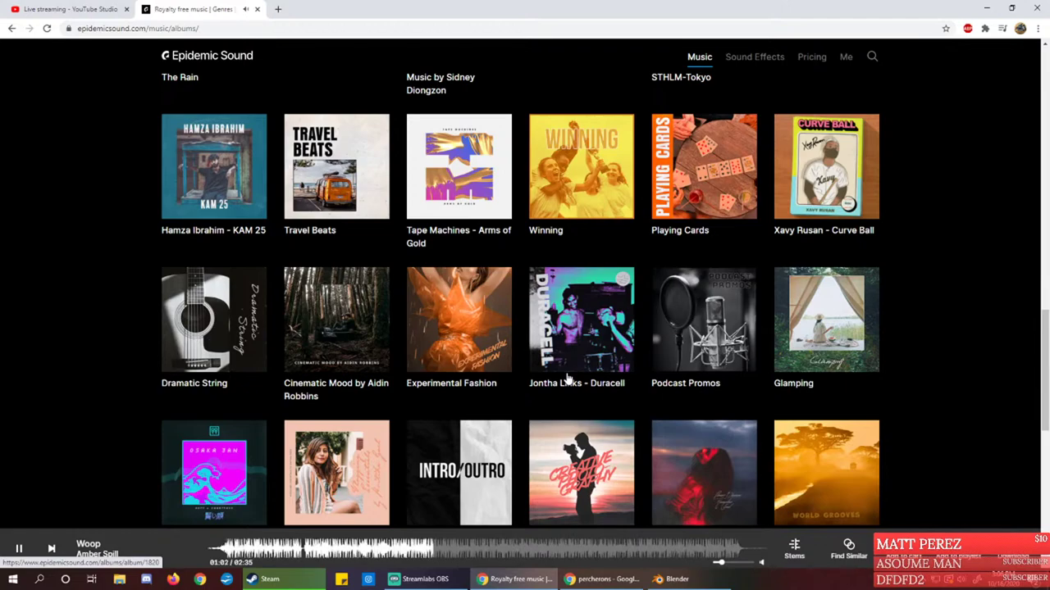
click(826, 319)
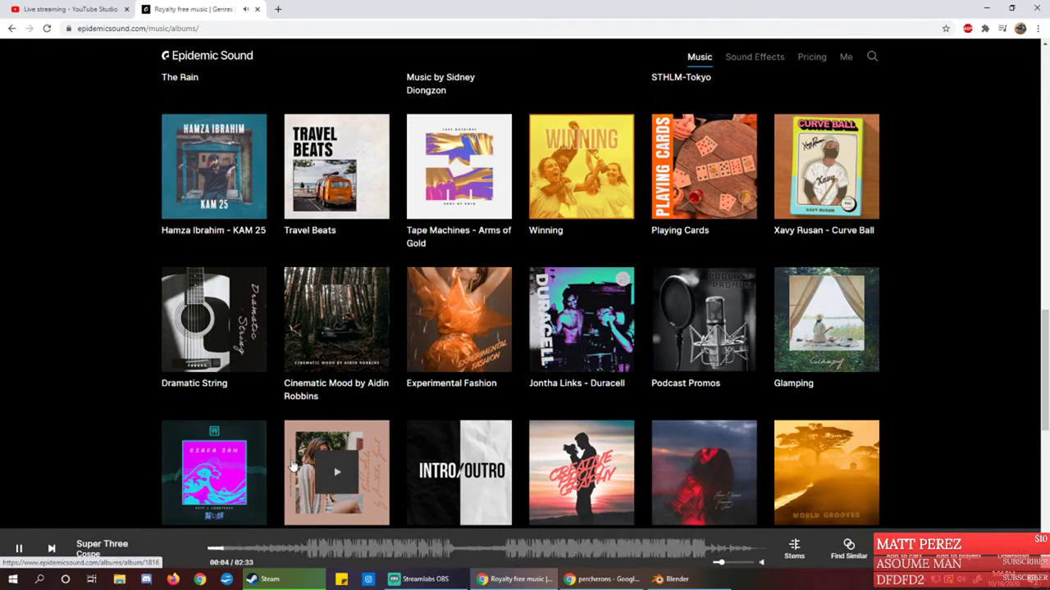
Play the Best of 2020 (So Far) album and sample its first track from about 0:52
scroll(291, 466, down, 2)
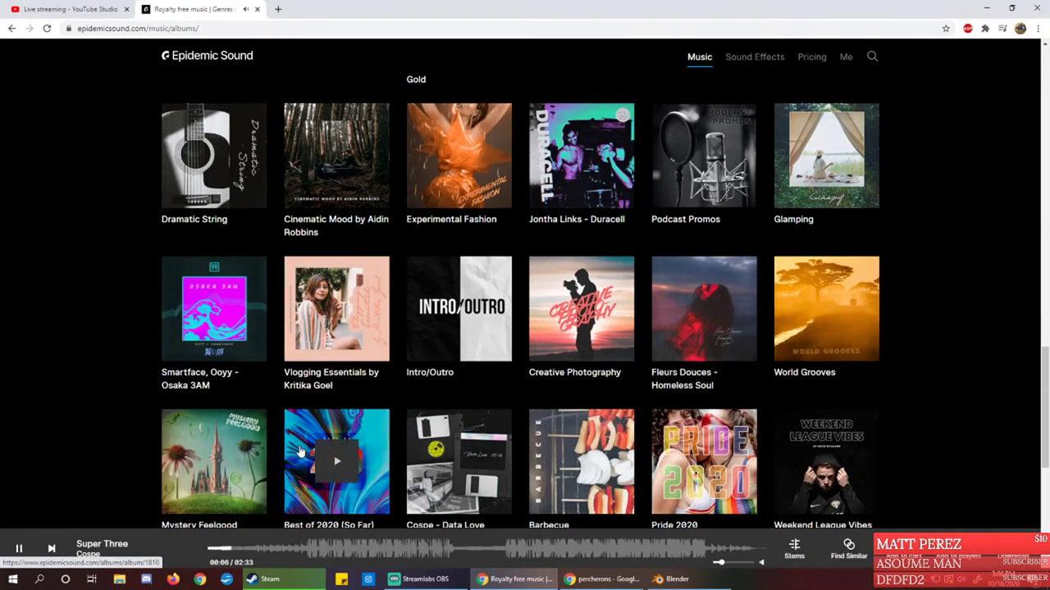
scroll(889, 473, down, 1)
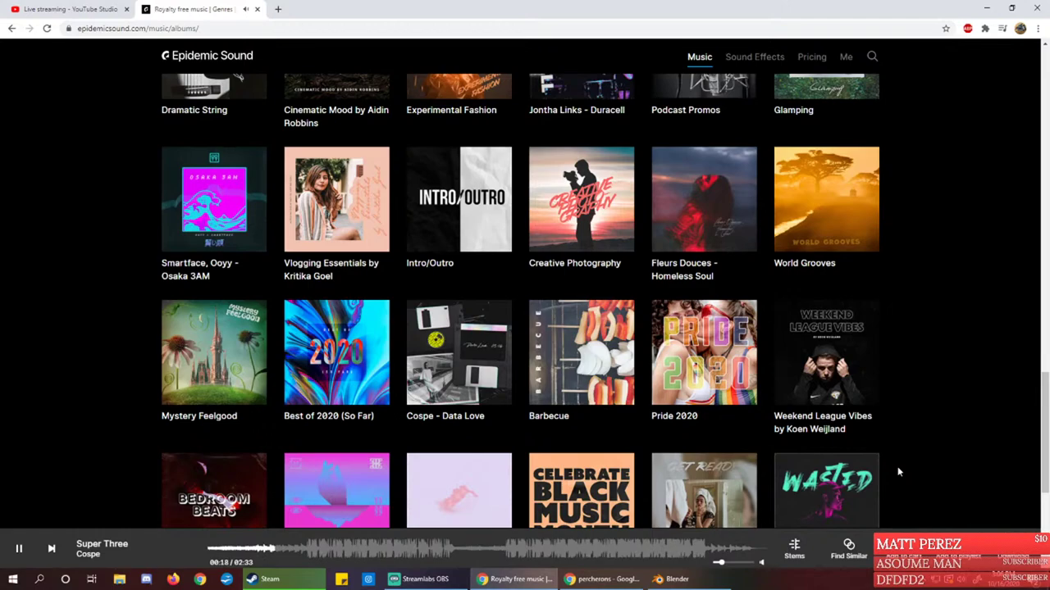
scroll(898, 472, down, 1)
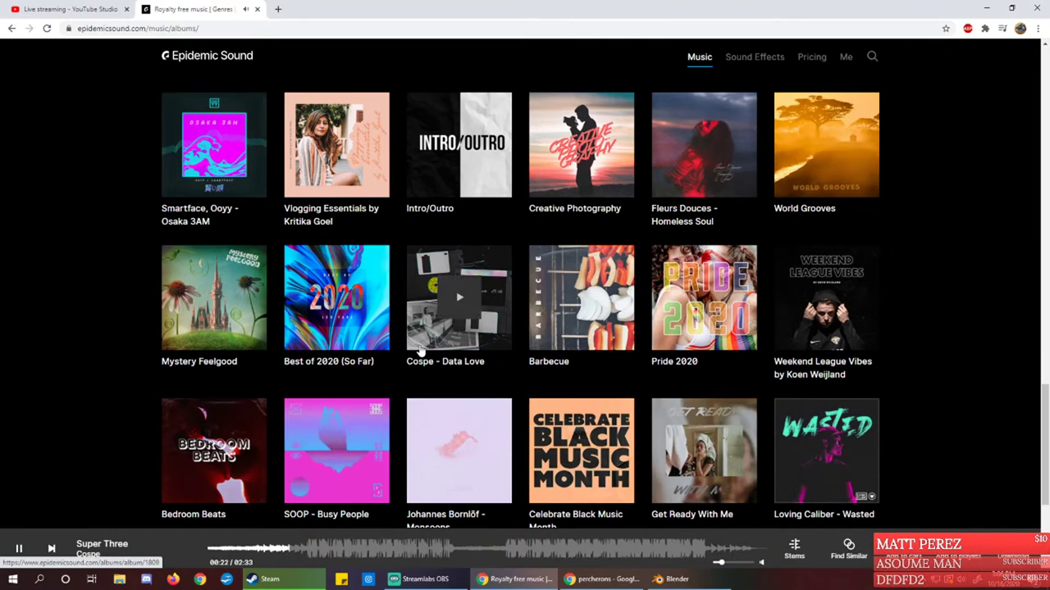
mouse_move(325, 302)
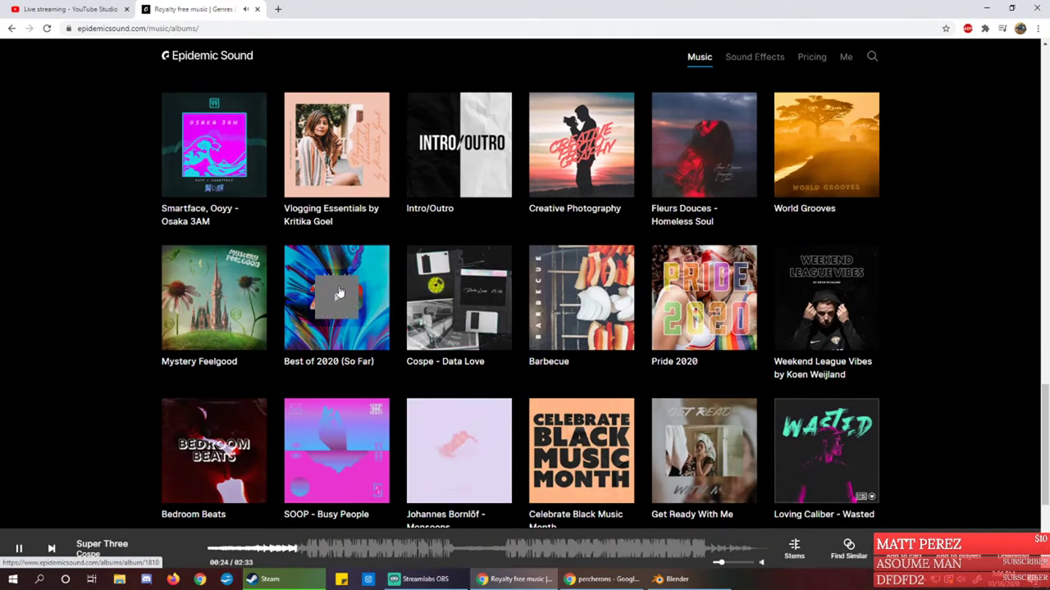
click(349, 310)
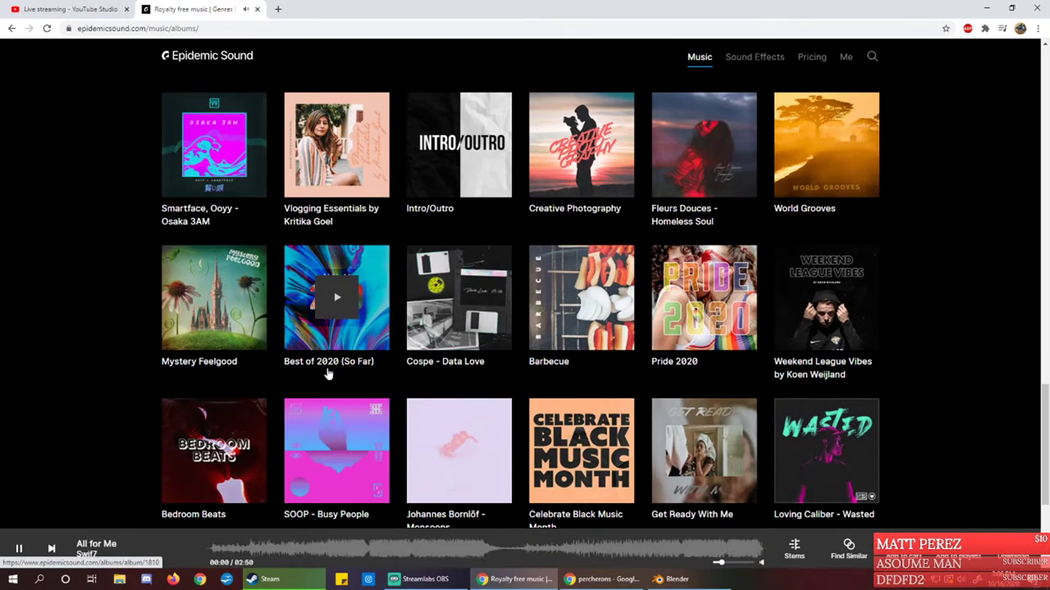
click(375, 548)
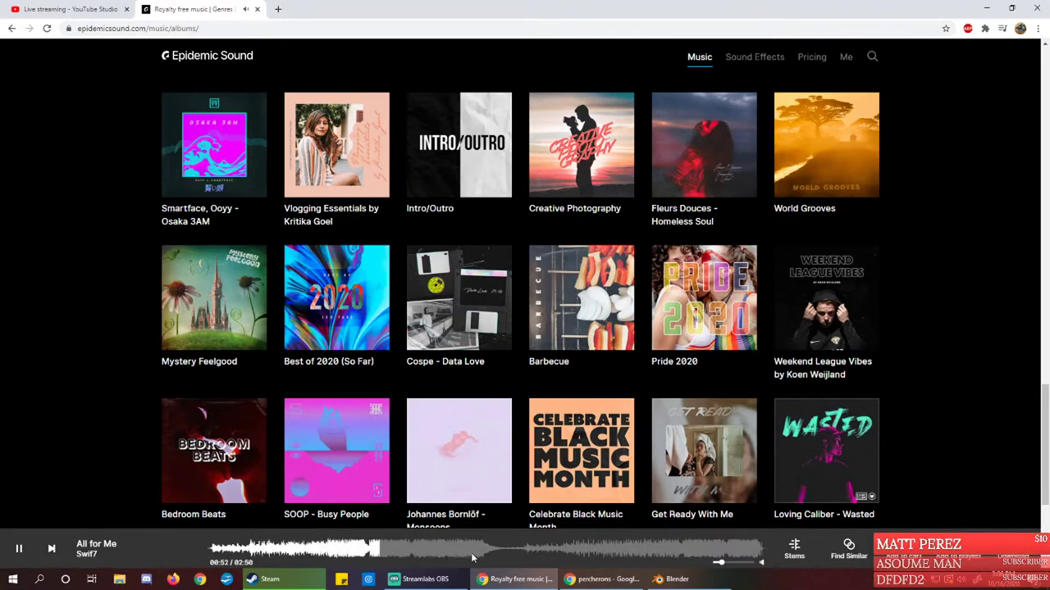
Play the Pride 2020 album, sampling its first track at about 0:37 and 1:03 and its second track from about 0:24
scroll(869, 363, down, 1)
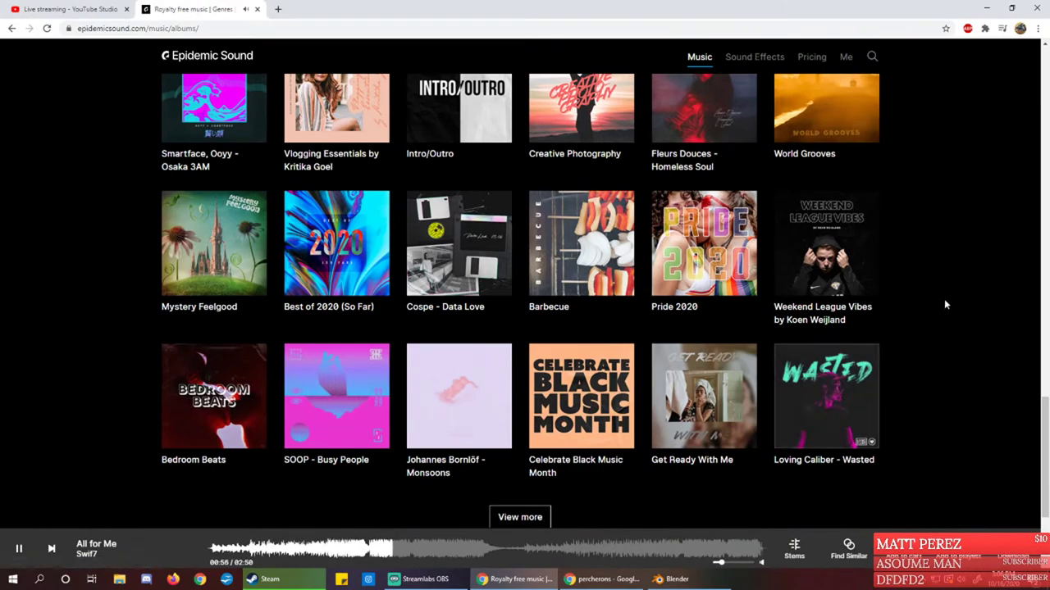
click(704, 246)
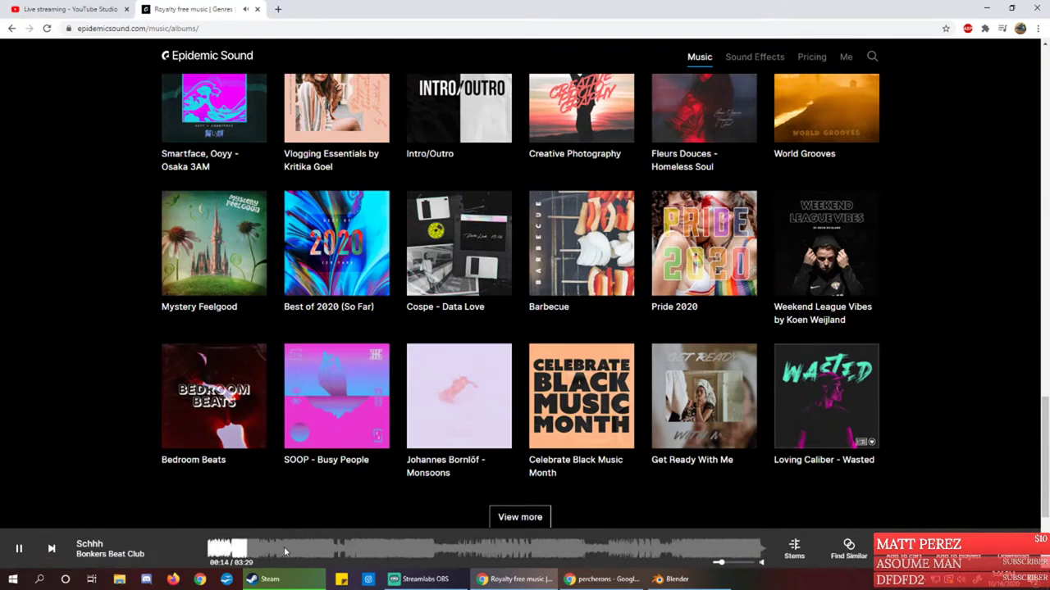
click(309, 555)
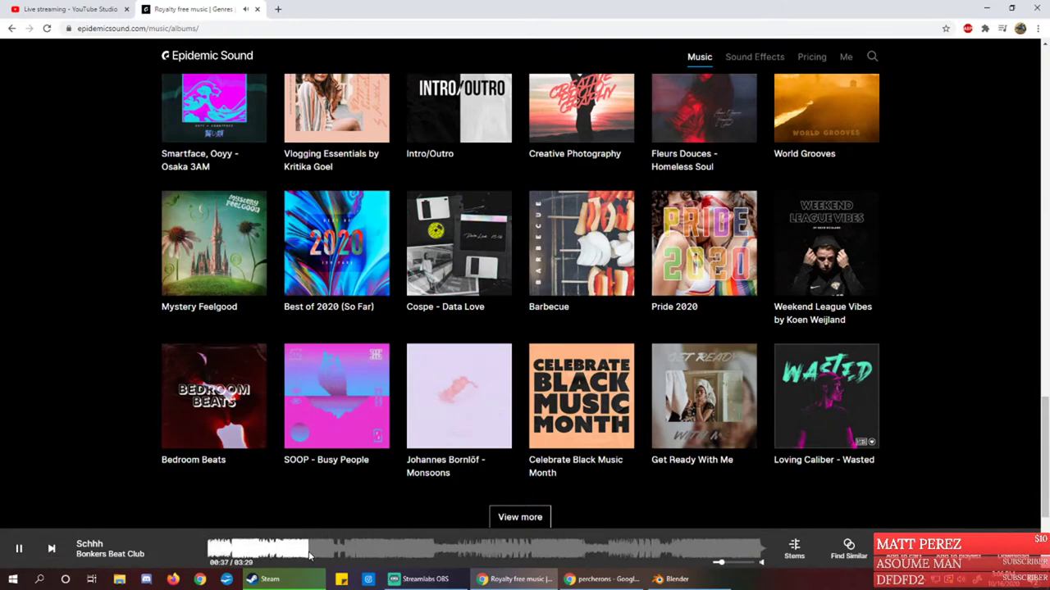
click(376, 548)
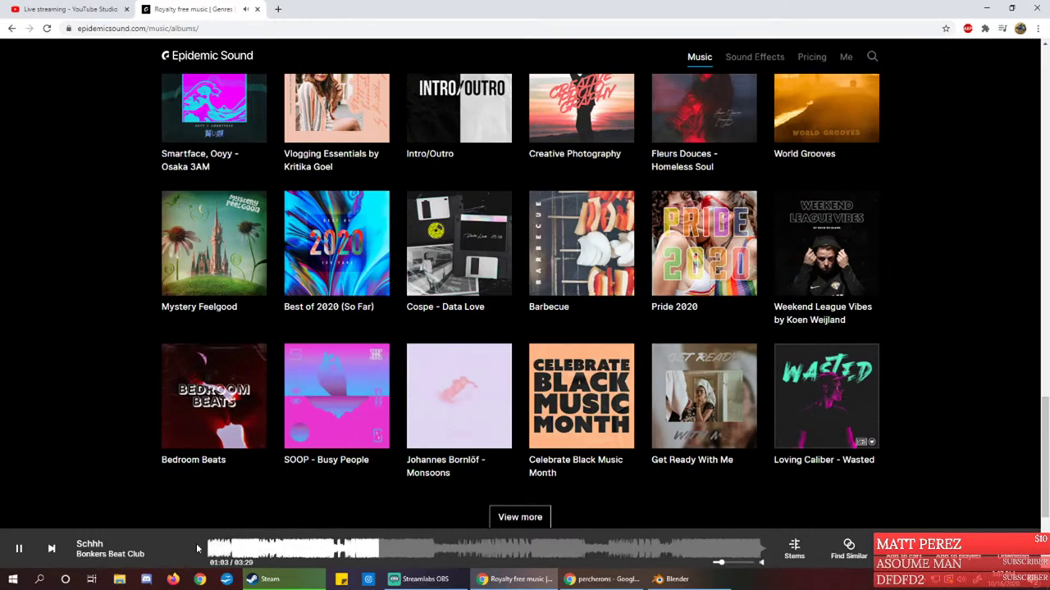
click(52, 549)
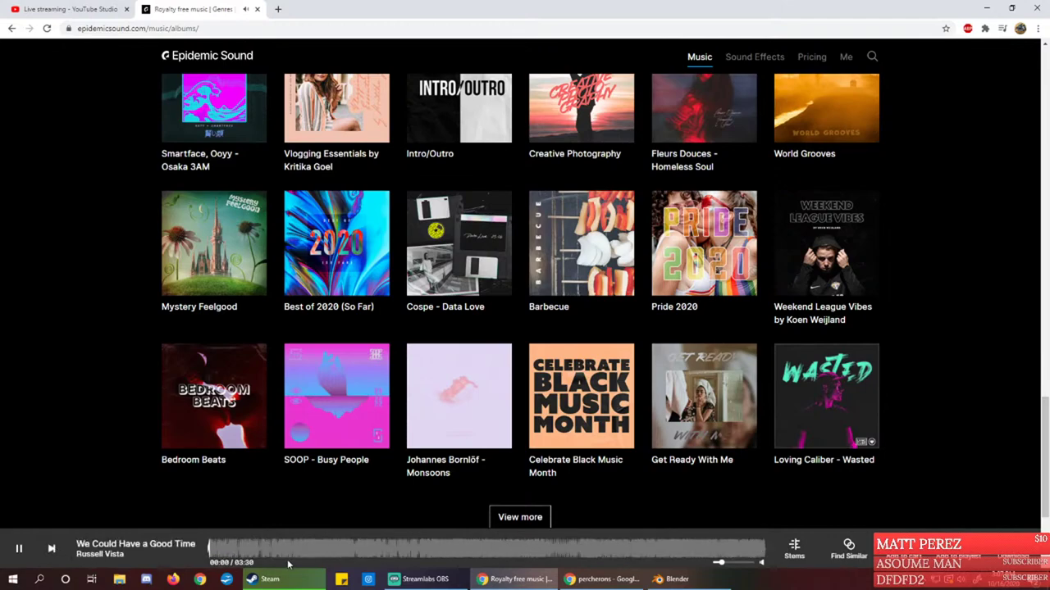
click(266, 548)
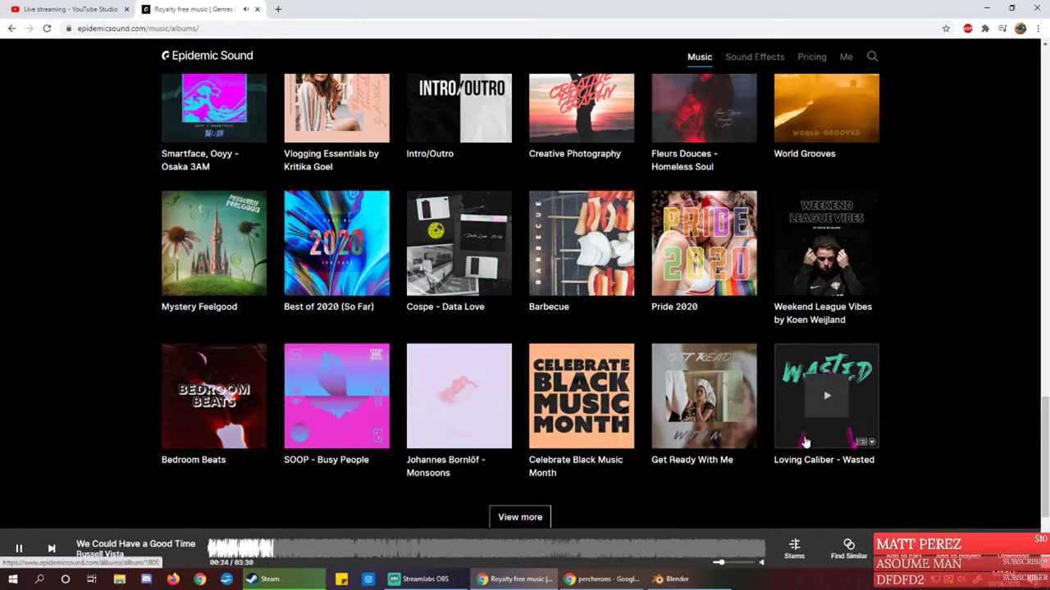
Load another batch of albums, then skip to the next Pride 2020 track and sample it from about 0:42
scroll(615, 484, down, 1)
click(521, 410)
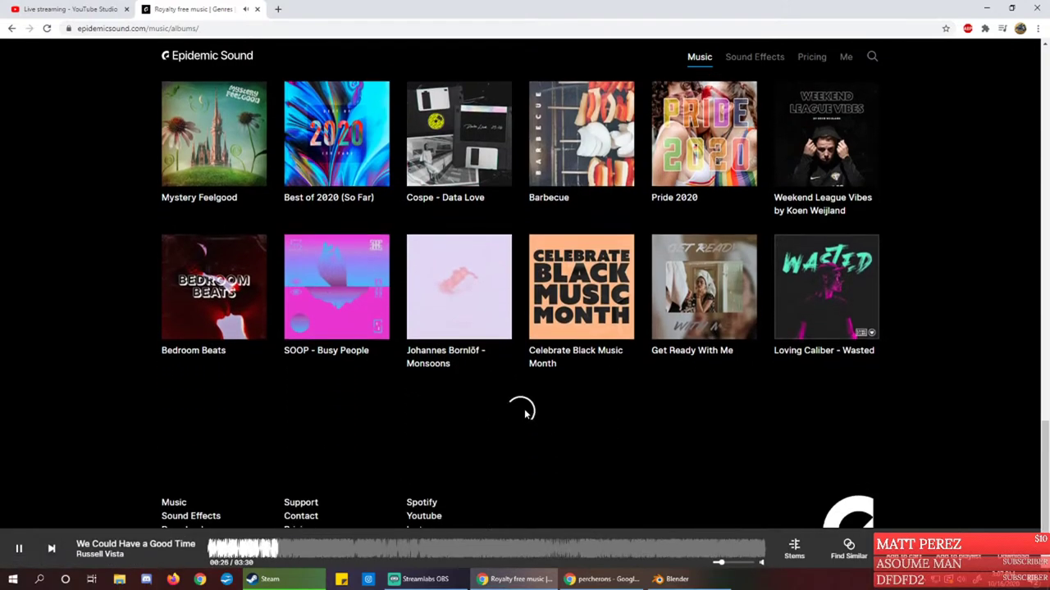
scroll(574, 422, down, 1)
scroll(644, 433, down, 1)
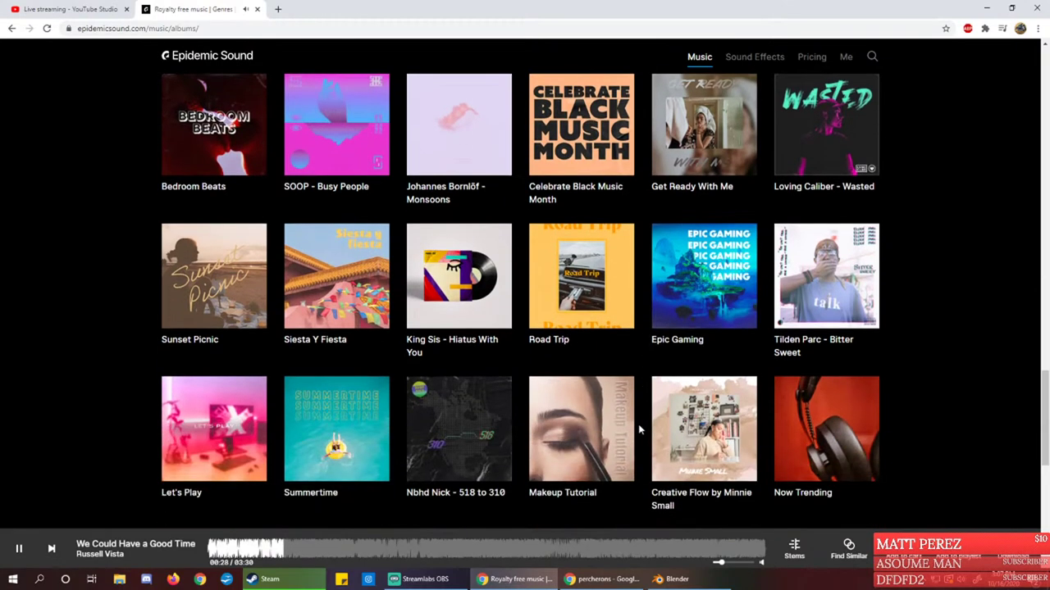
scroll(623, 426, down, 1)
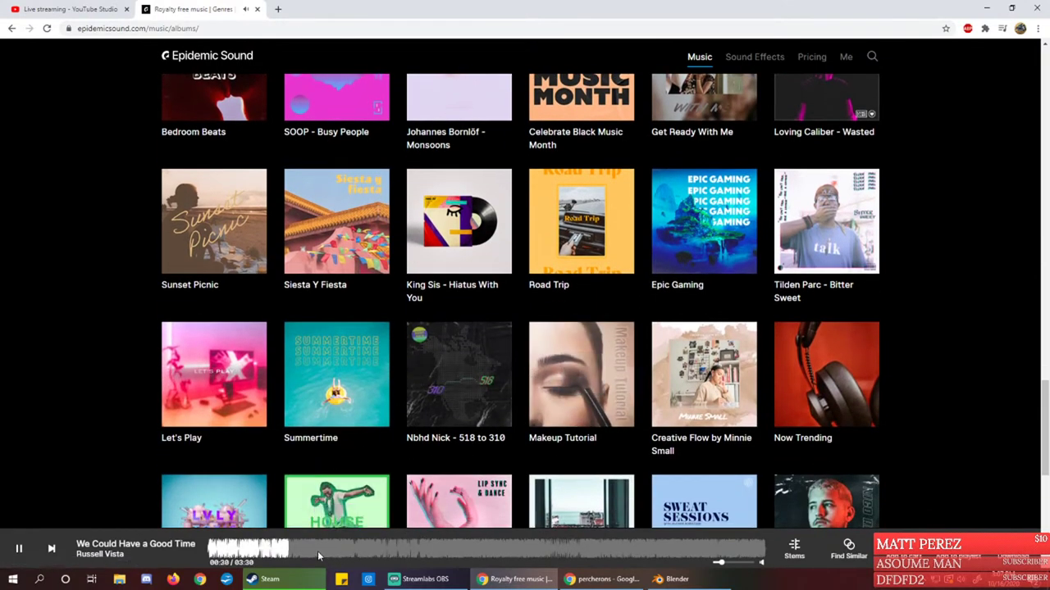
click(51, 548)
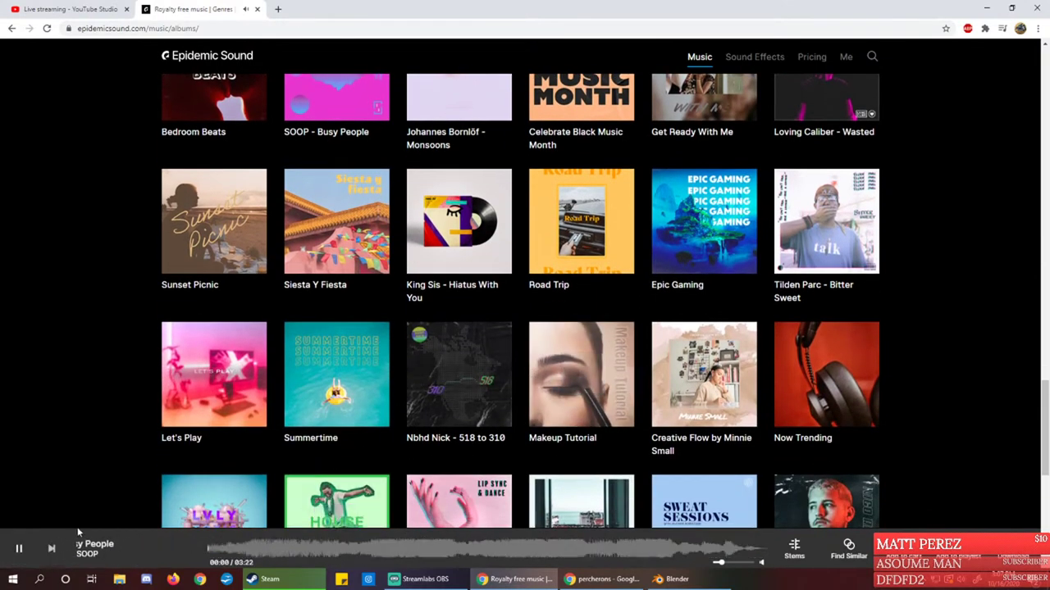
click(325, 547)
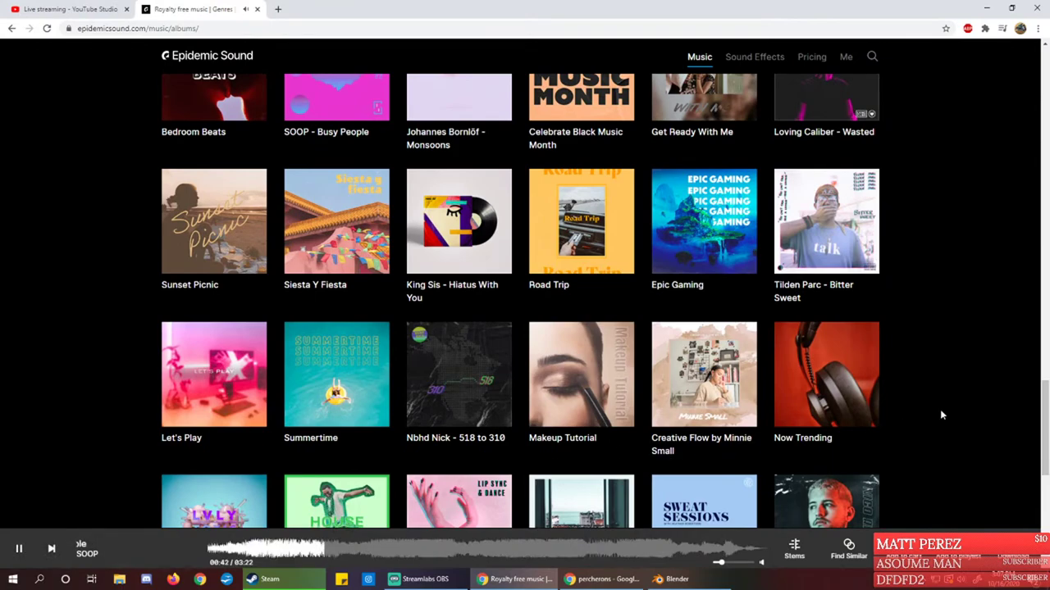
Play the Now Trending album, sample its first track from about 0:17 and skip to its second track
scroll(942, 408, down, 1)
scroll(934, 414, down, 1)
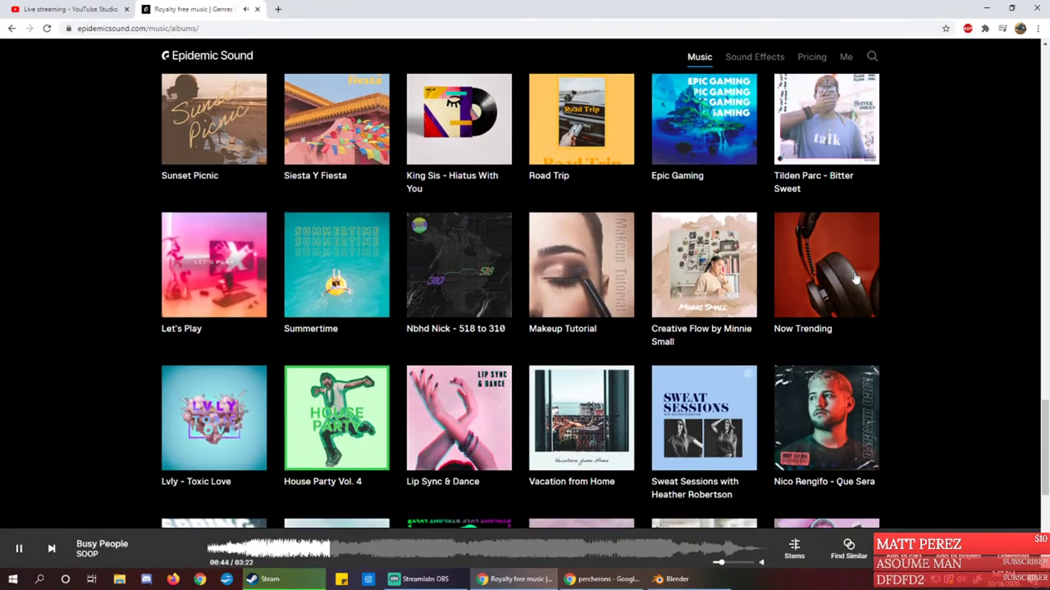
click(826, 275)
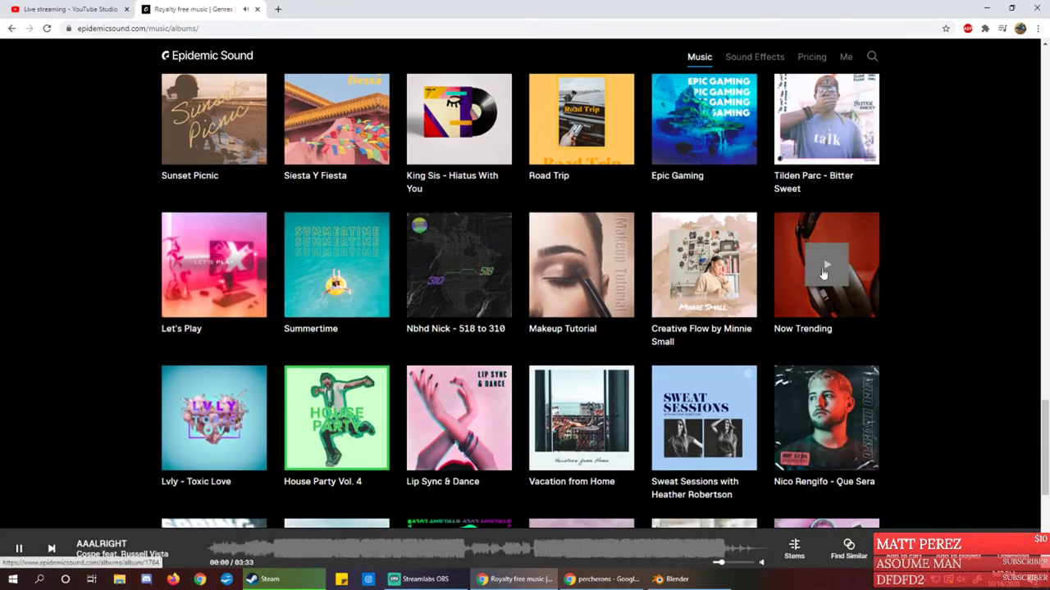
click(257, 553)
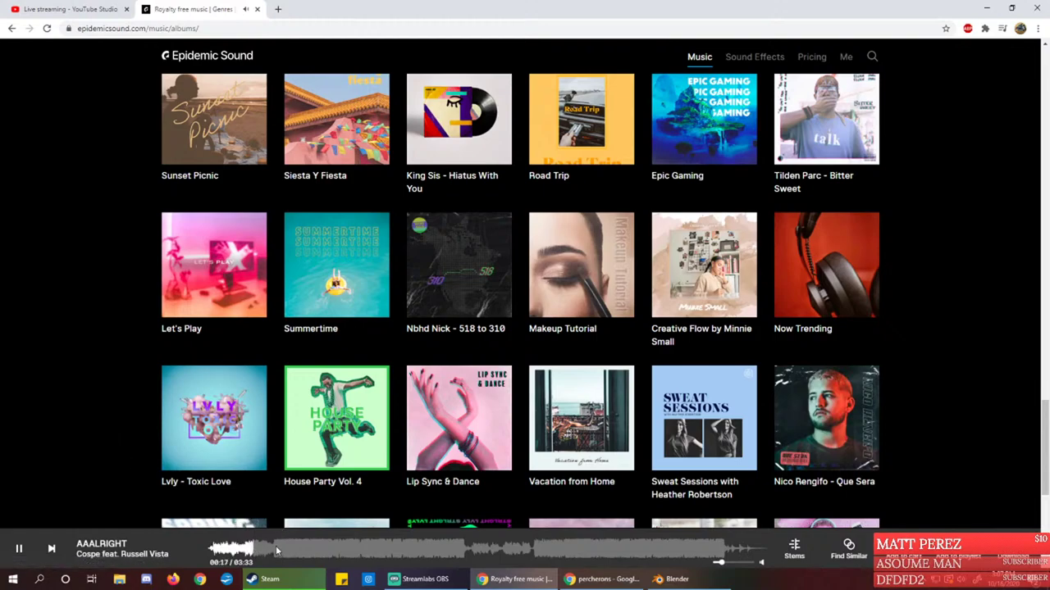
click(49, 551)
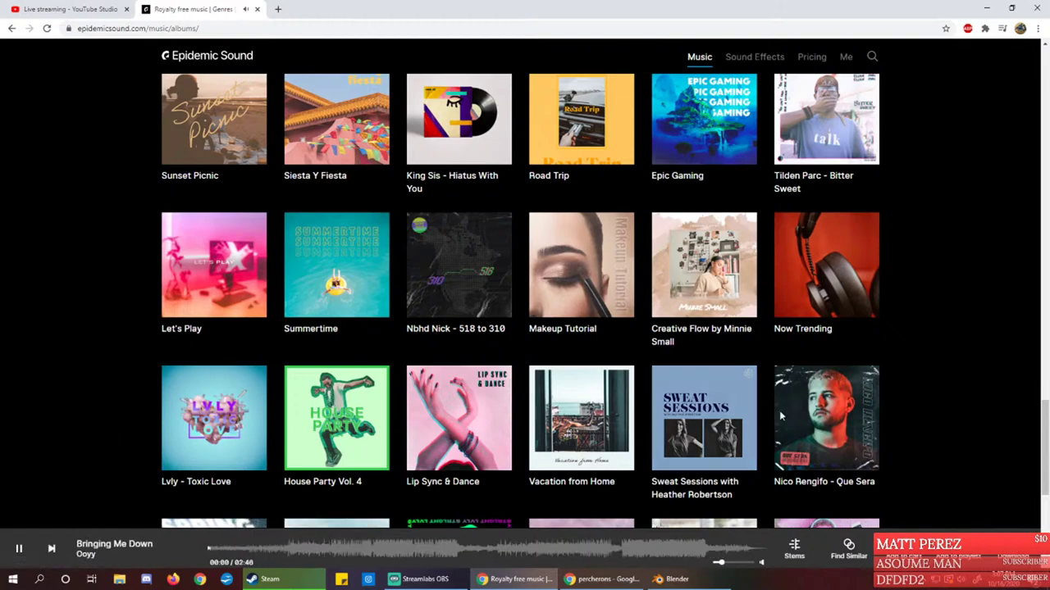
Play the album The Sun Goes Down and skip ahead to the instrumental version, keeping it playing
scroll(939, 391, down, 1)
scroll(940, 390, down, 1)
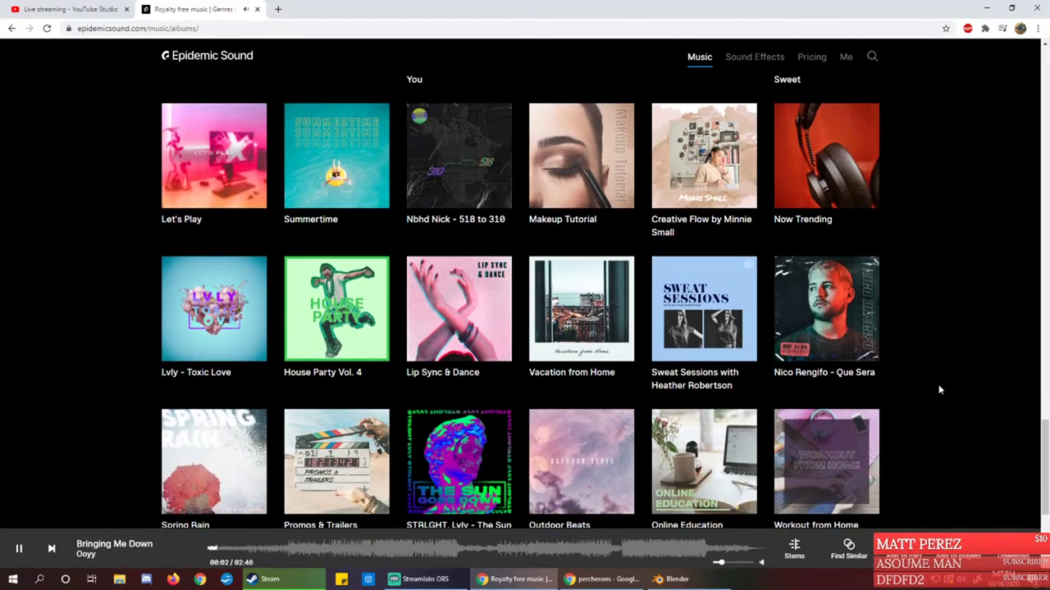
scroll(936, 390, down, 2)
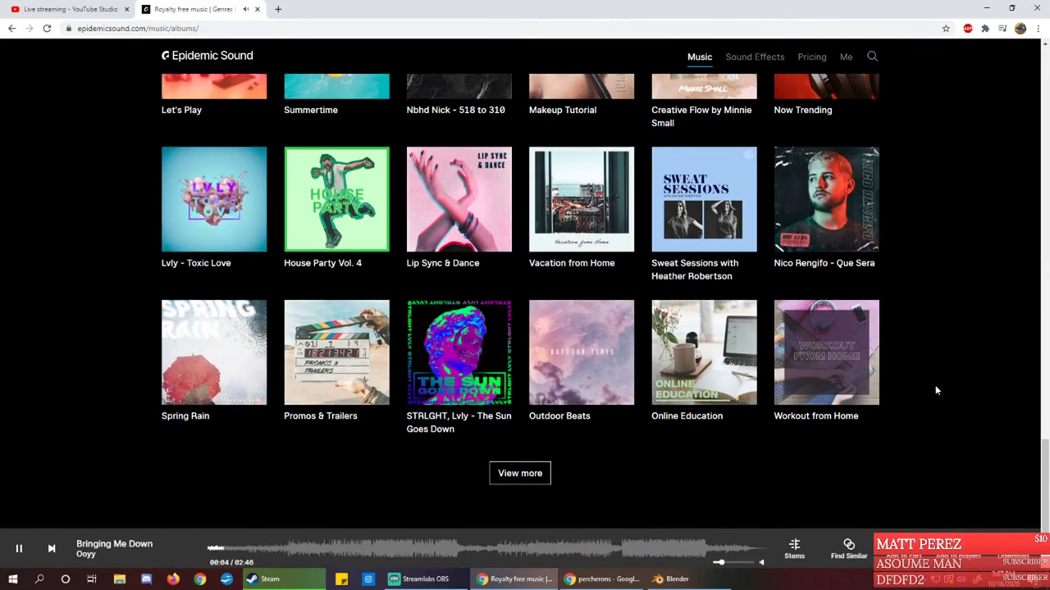
click(459, 353)
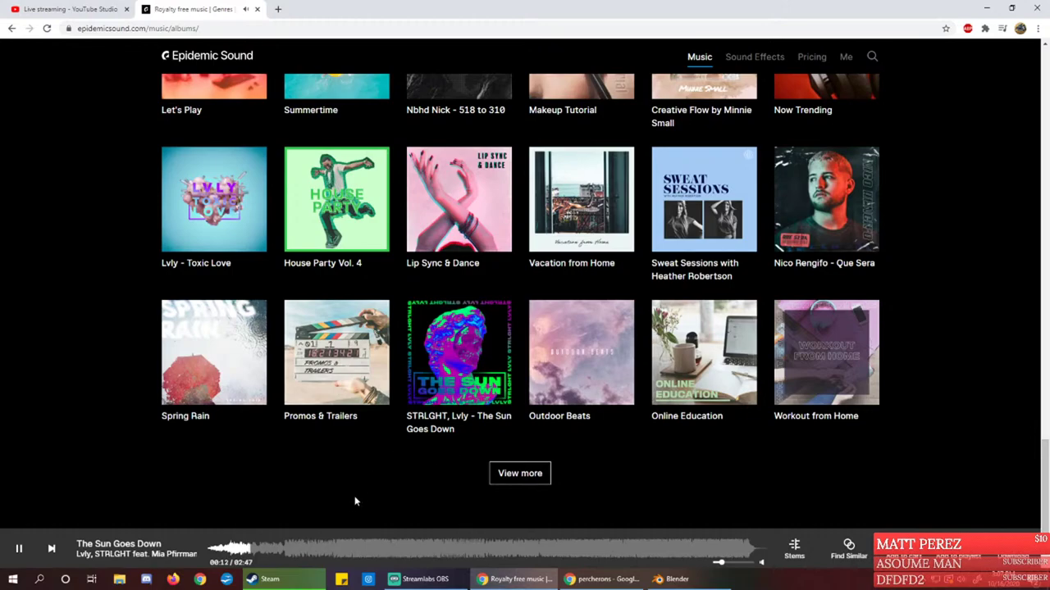
click(50, 549)
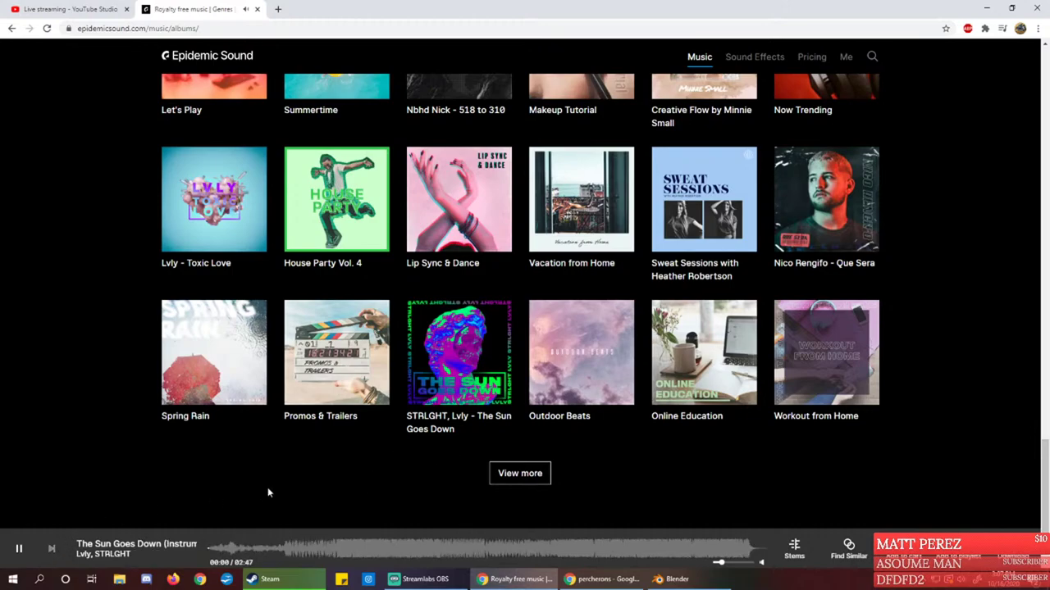
click(49, 549)
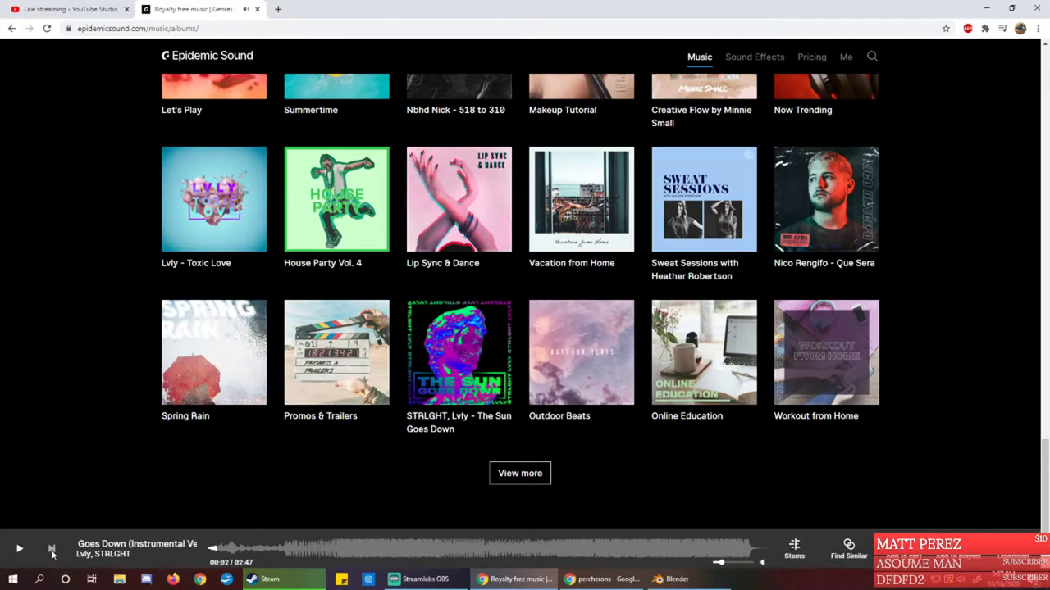
click(20, 549)
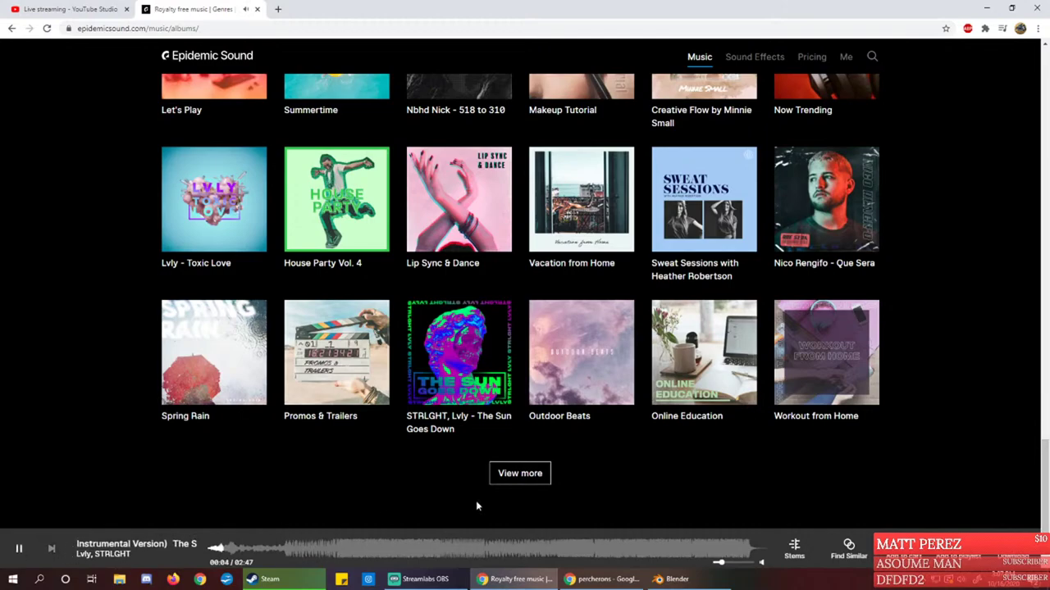
Load more albums, play the album AGST - Phase and sample its track from about 1:14
click(523, 473)
scroll(525, 459, down, 3)
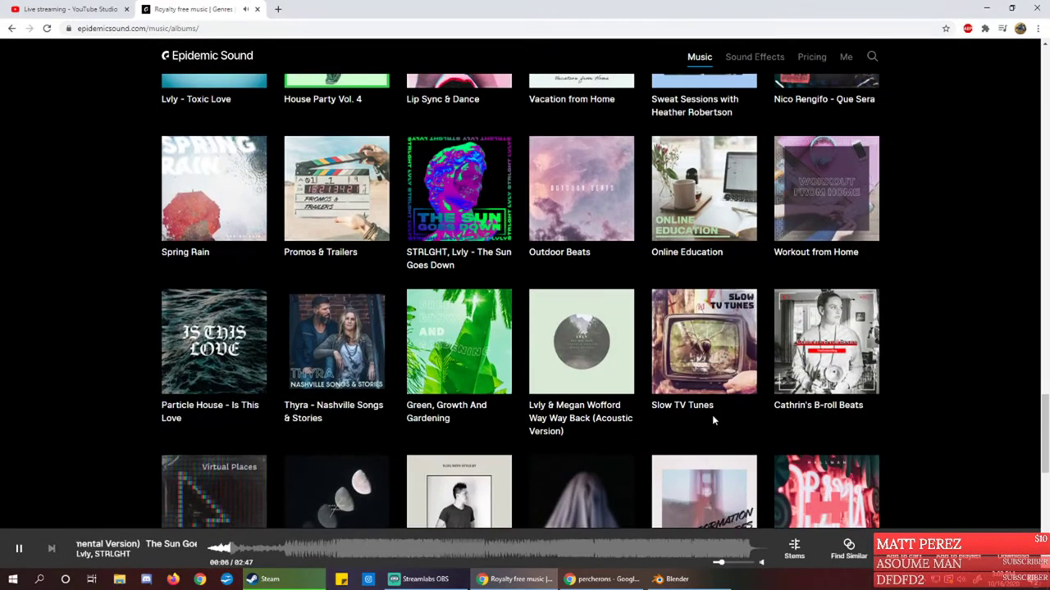
scroll(820, 378, down, 1)
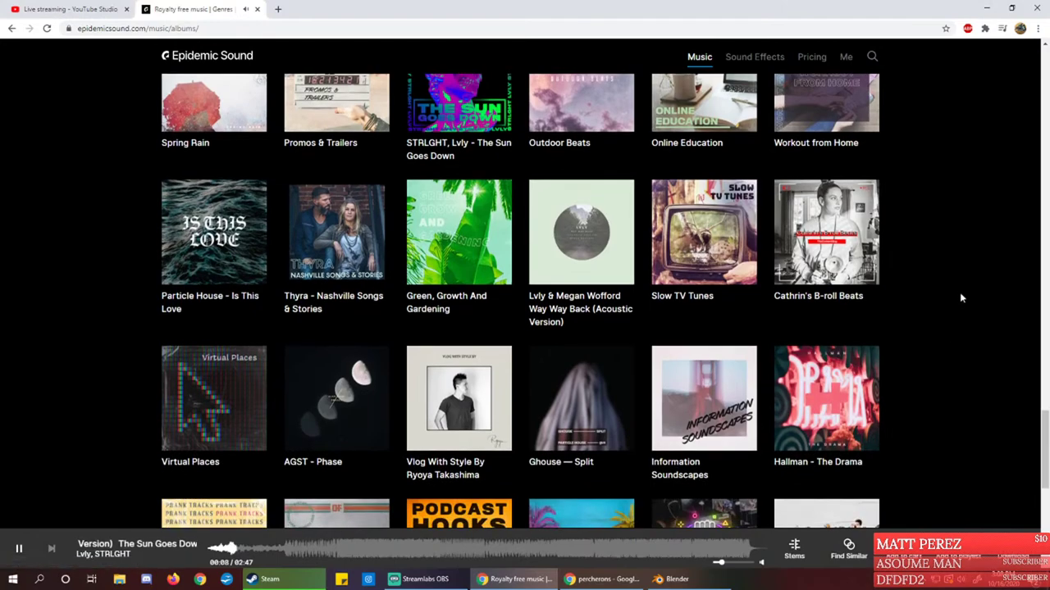
scroll(959, 287, down, 1)
scroll(959, 290, down, 1)
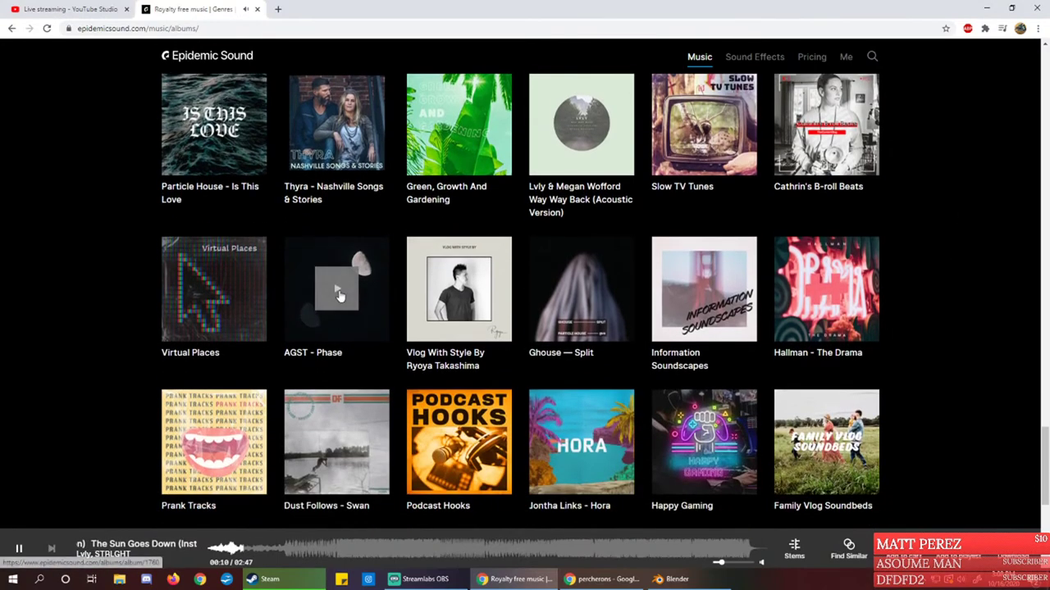
click(341, 289)
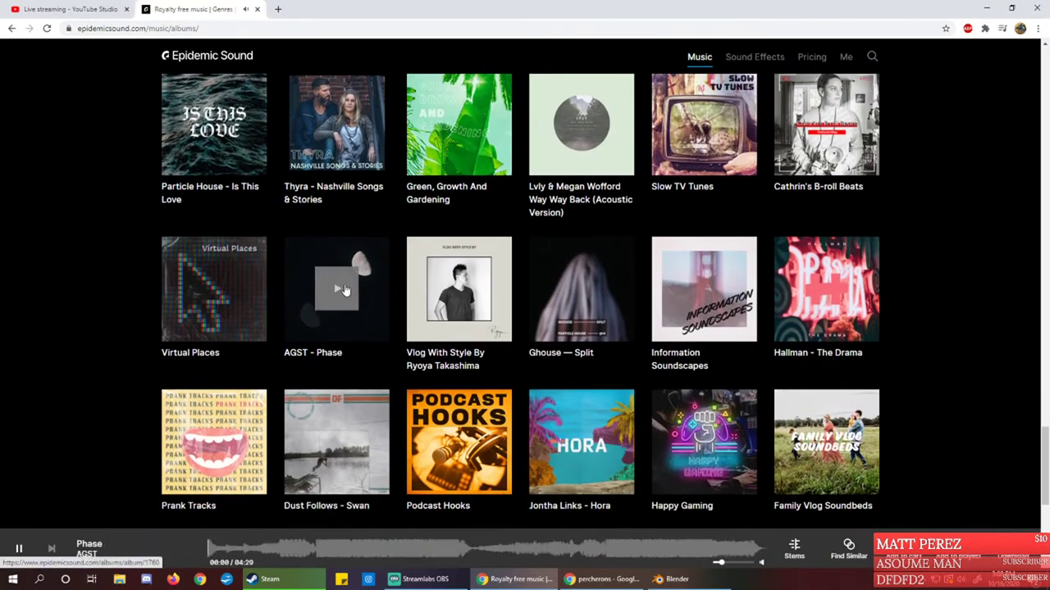
click(359, 547)
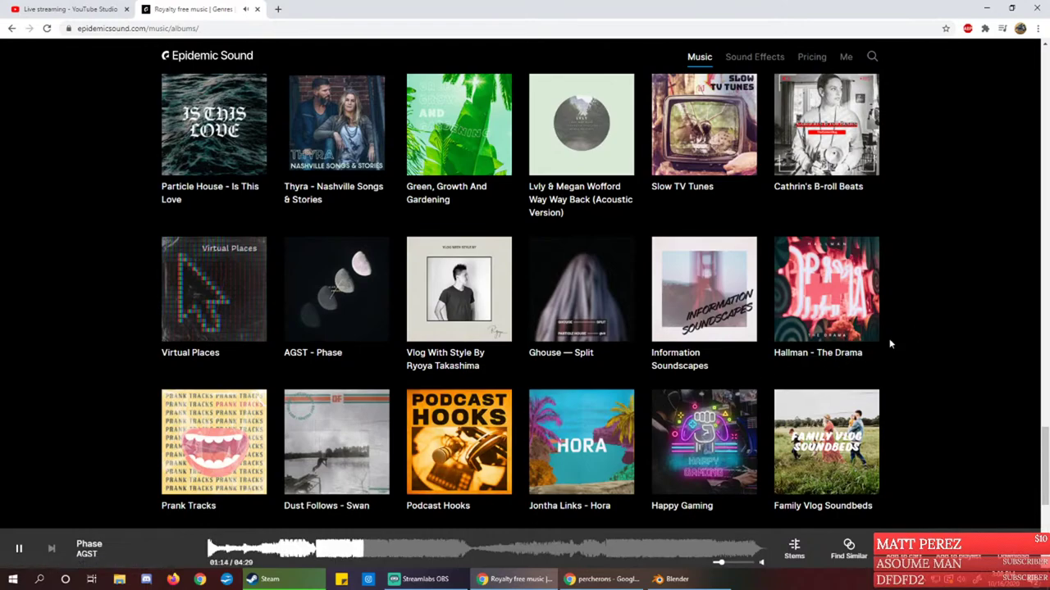
Play the album Ghouse — Split and sample its first track from about 0:44
scroll(919, 325, down, 1)
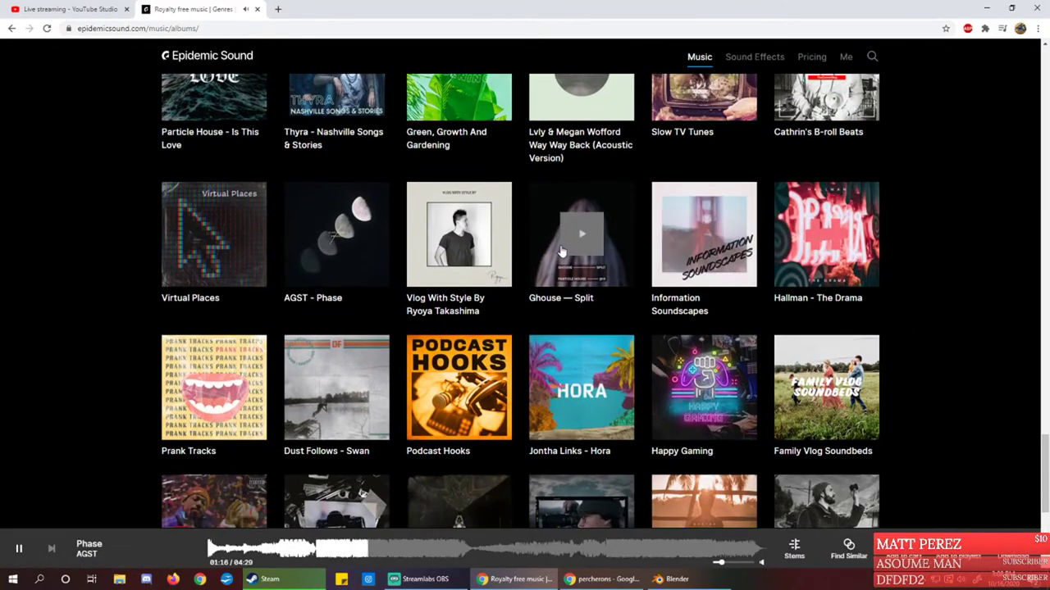
click(583, 238)
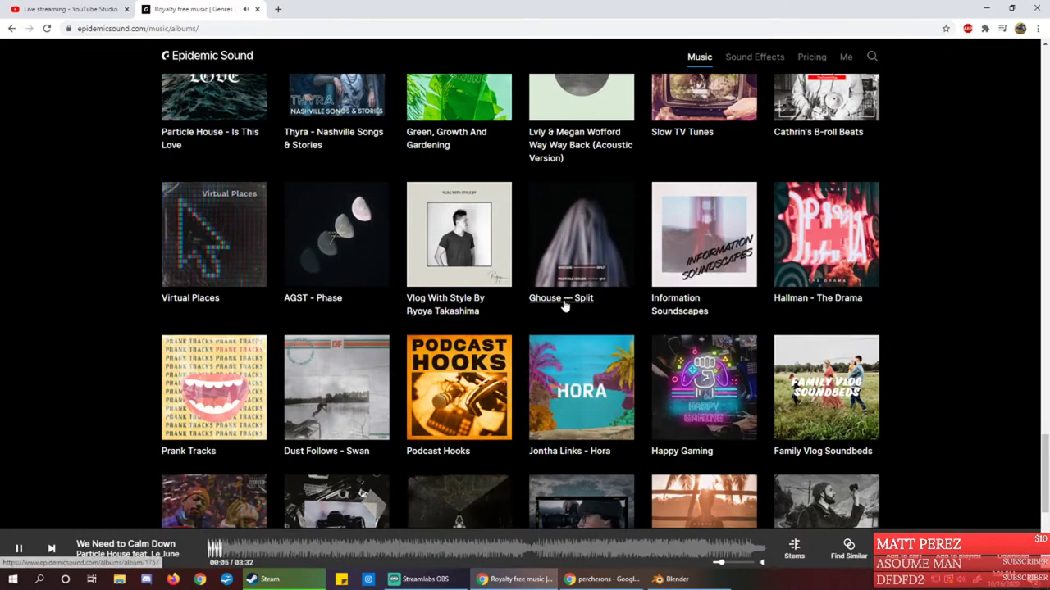
click(317, 543)
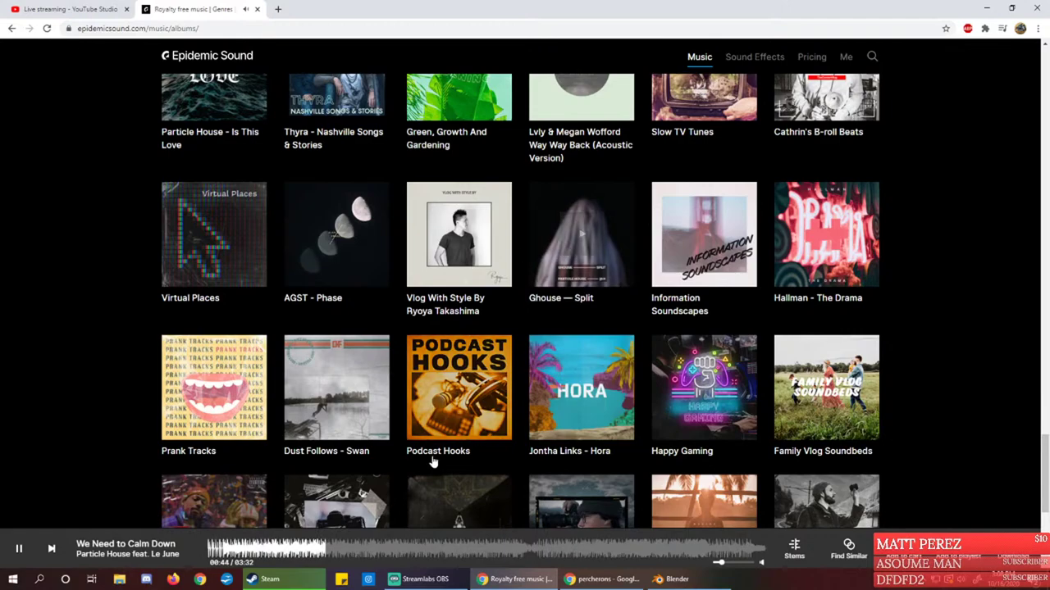
Play the album Roof - Gold Teeth and sample its first track from about 0:54 and 2:07
scroll(897, 357, down, 3)
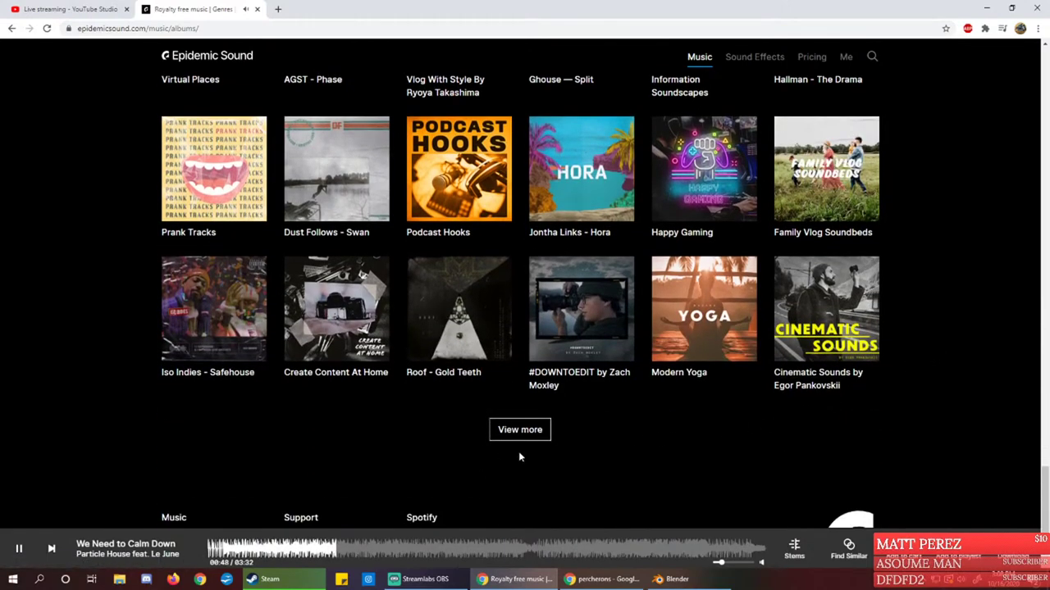
click(456, 313)
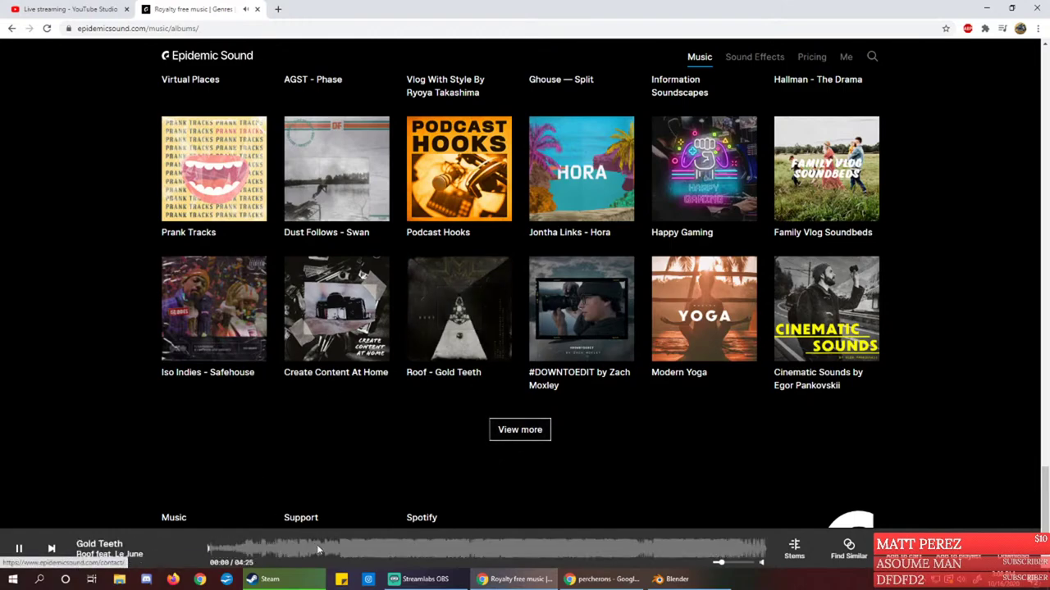
click(322, 548)
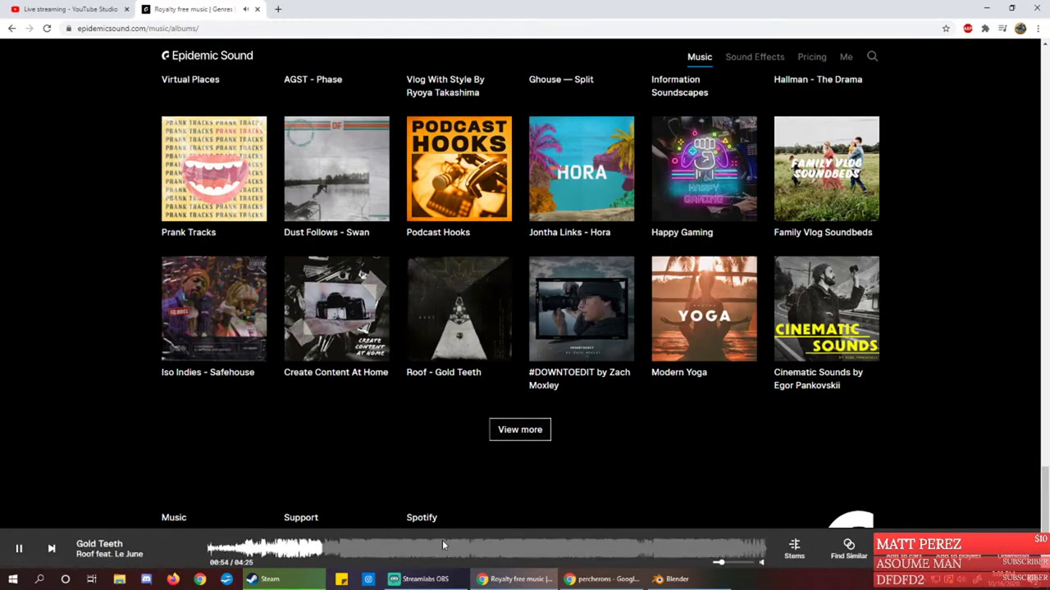
click(476, 548)
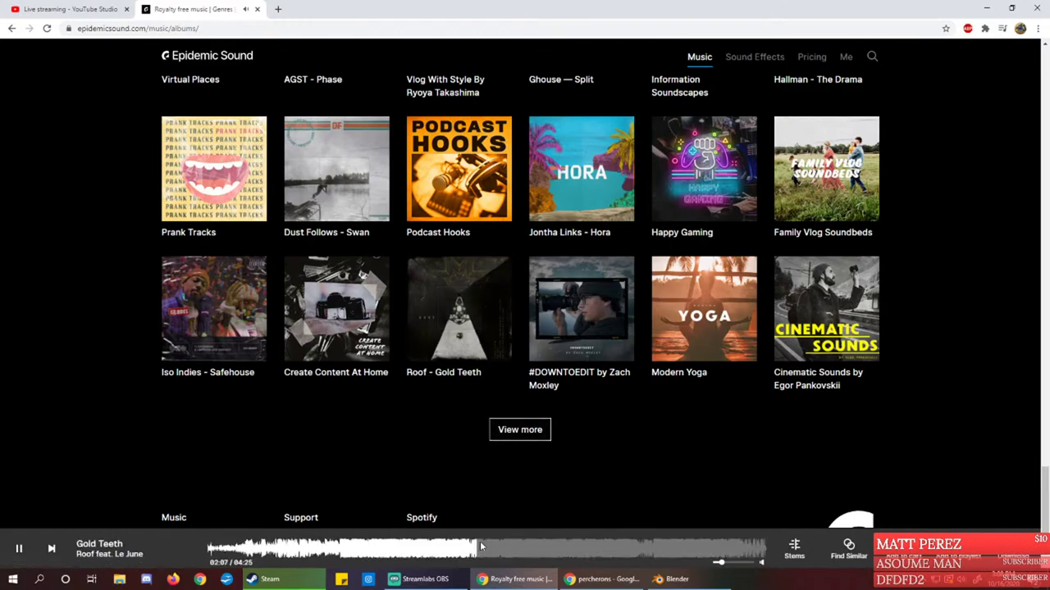
Load more albums and play Modern Classical Vol.2, sampling several points of its first track and a later part of its second
click(525, 431)
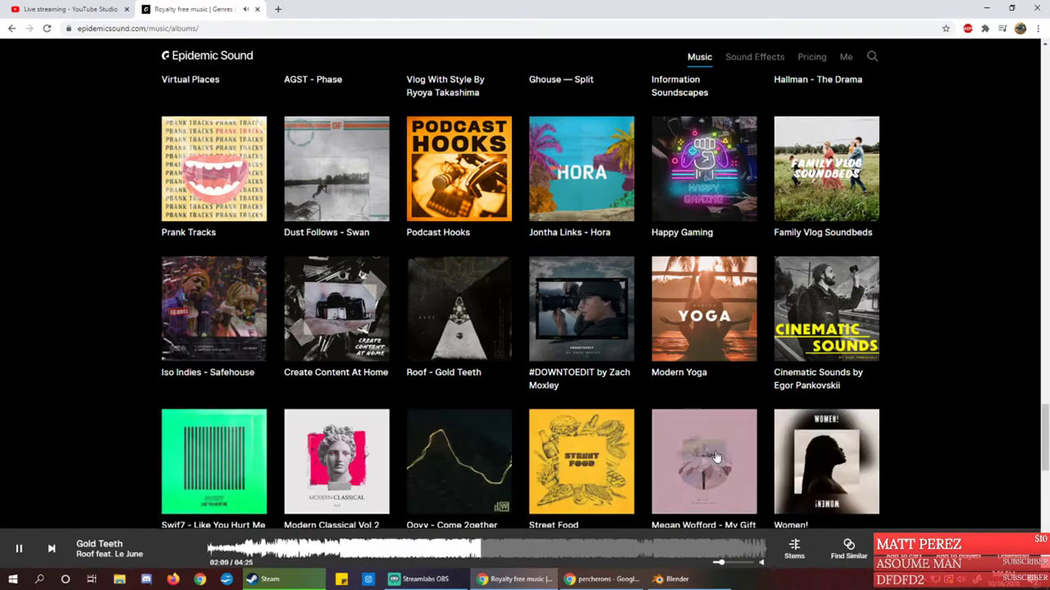
scroll(716, 457, down, 2)
scroll(716, 457, down, 1)
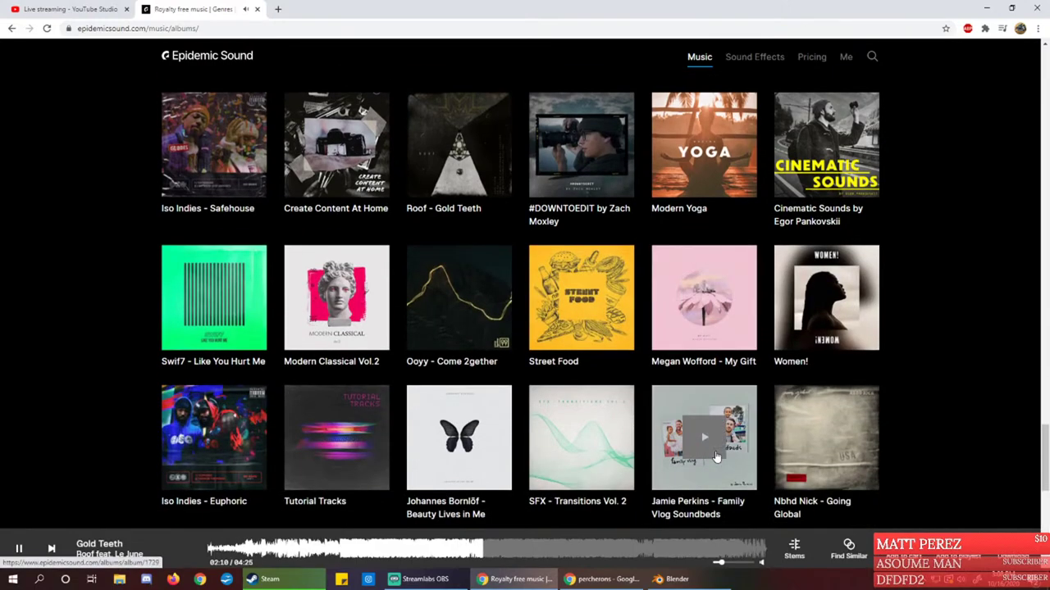
click(336, 297)
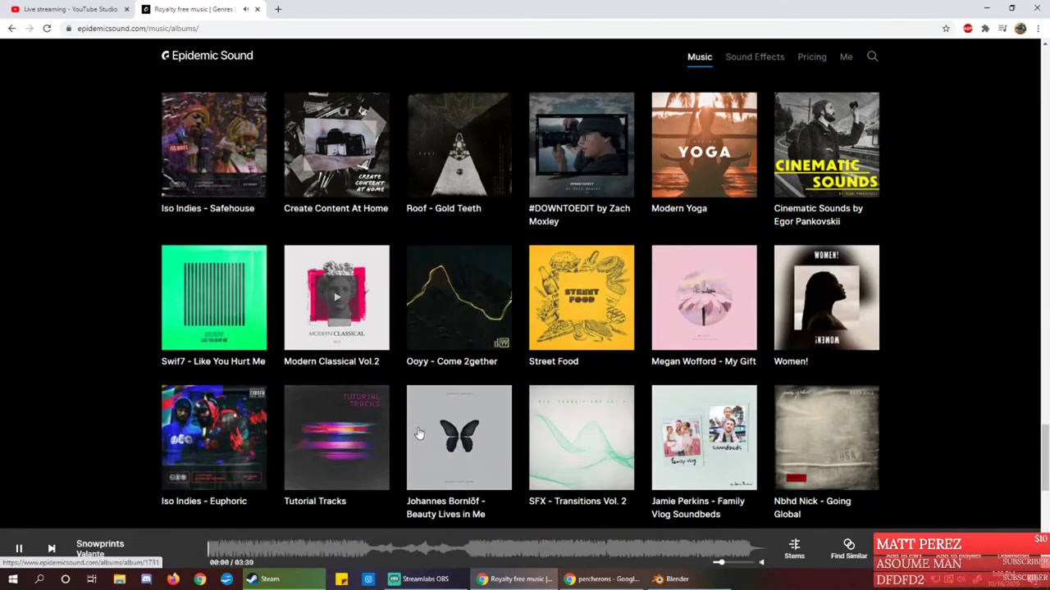
click(257, 550)
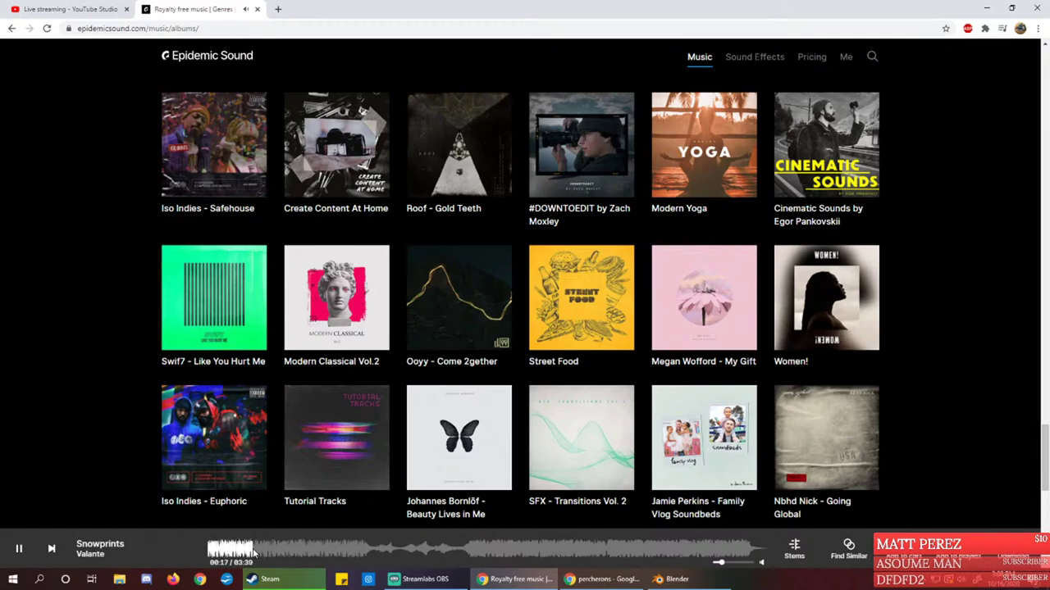
click(336, 549)
click(501, 549)
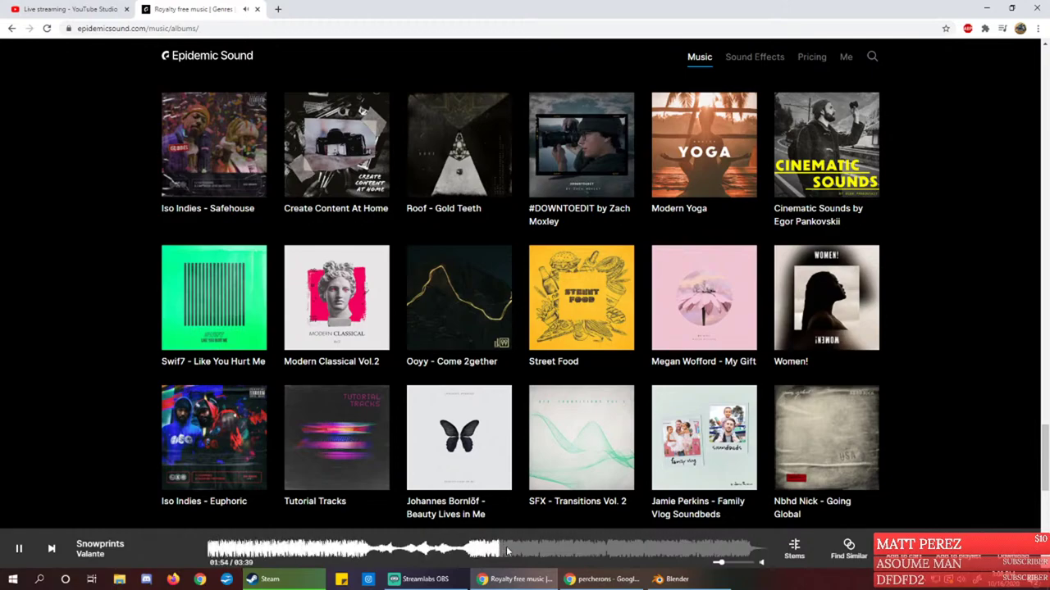
click(652, 549)
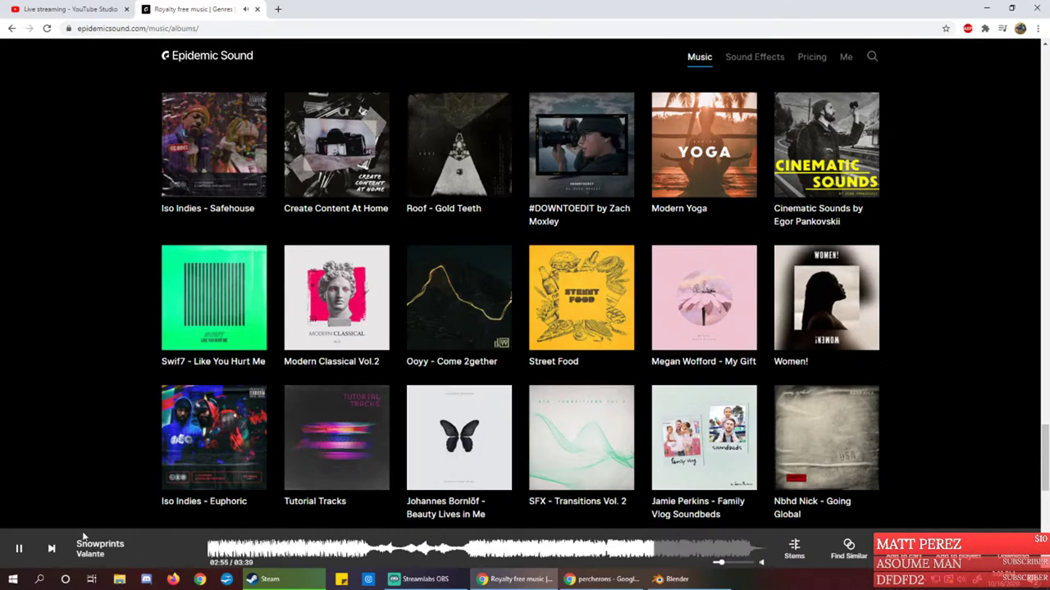
click(51, 548)
click(375, 548)
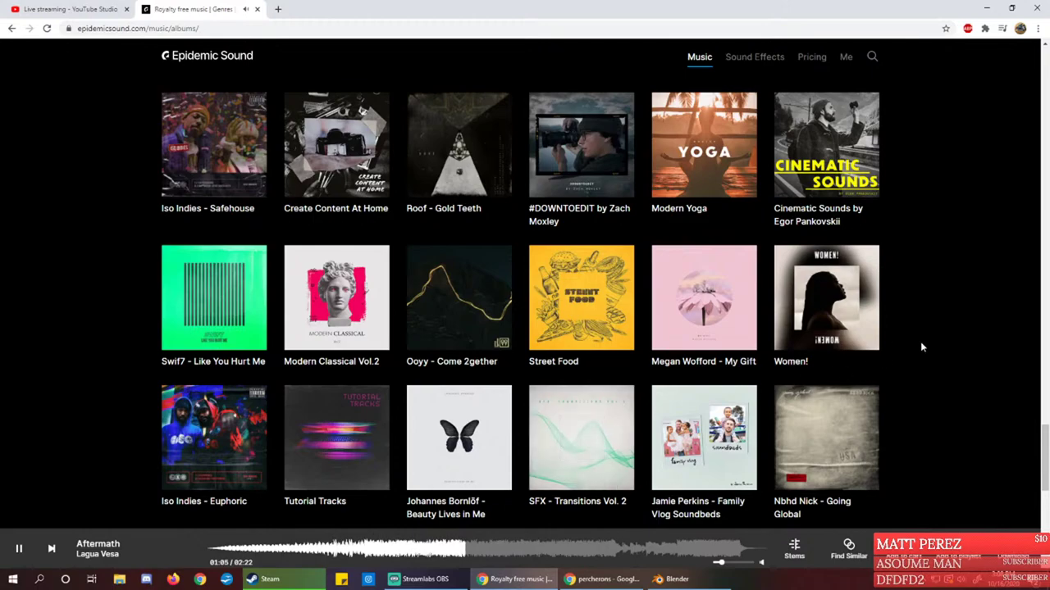
Play the album Blood Red Sun - Riot, sample its first track up to about 2:58, then skip to the instrumental version and pause it
scroll(921, 344, down, 3)
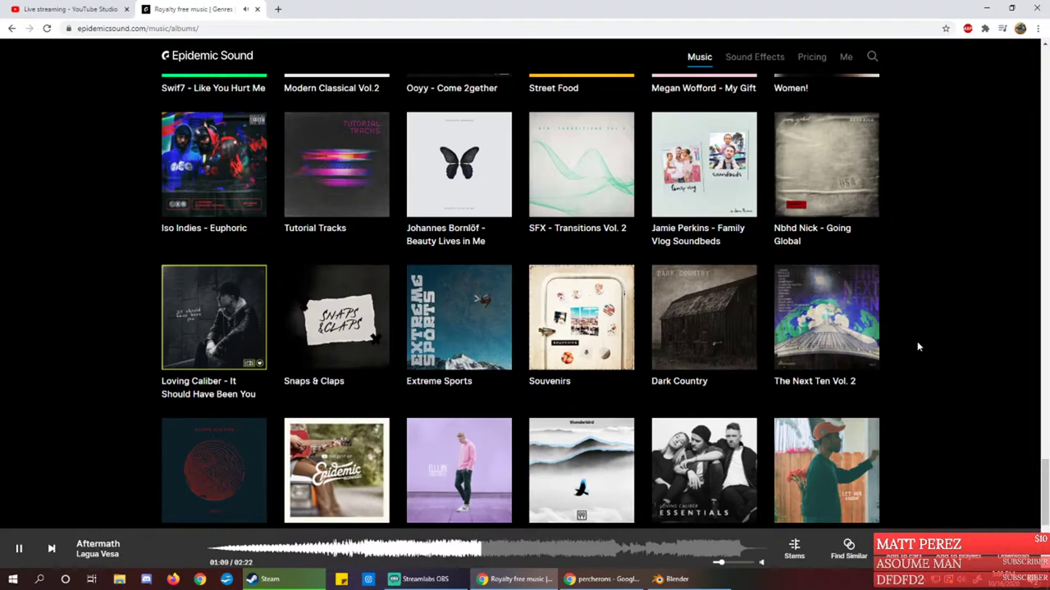
scroll(917, 345, down, 3)
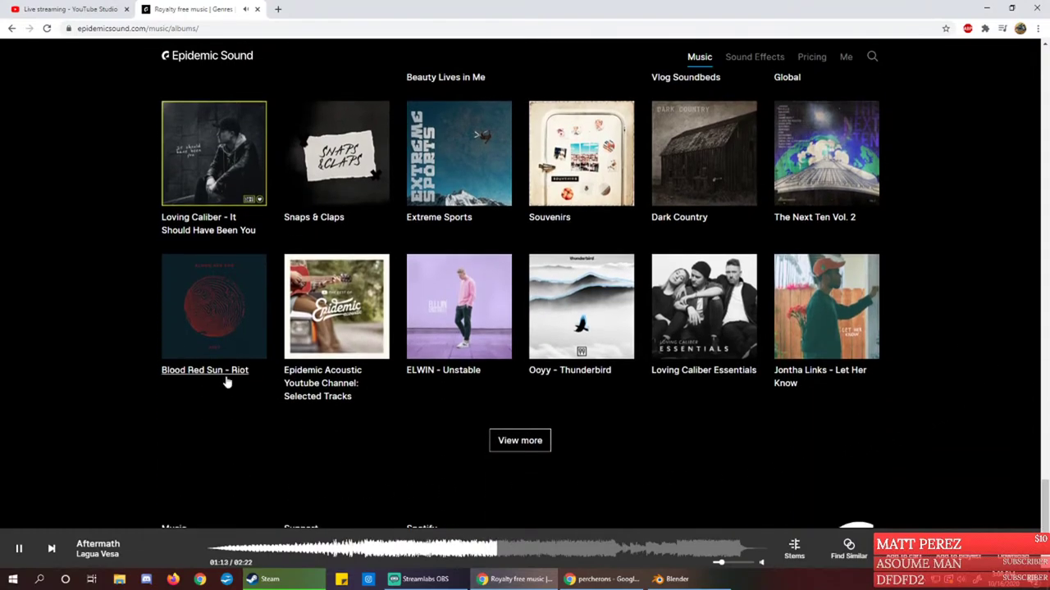
mouse_move(211, 310)
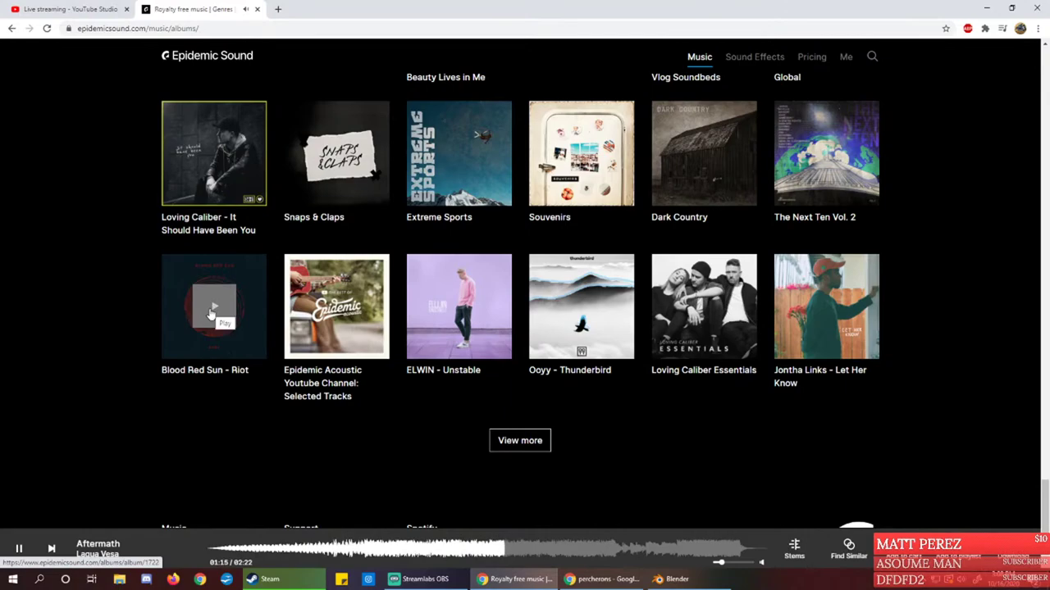
click(212, 310)
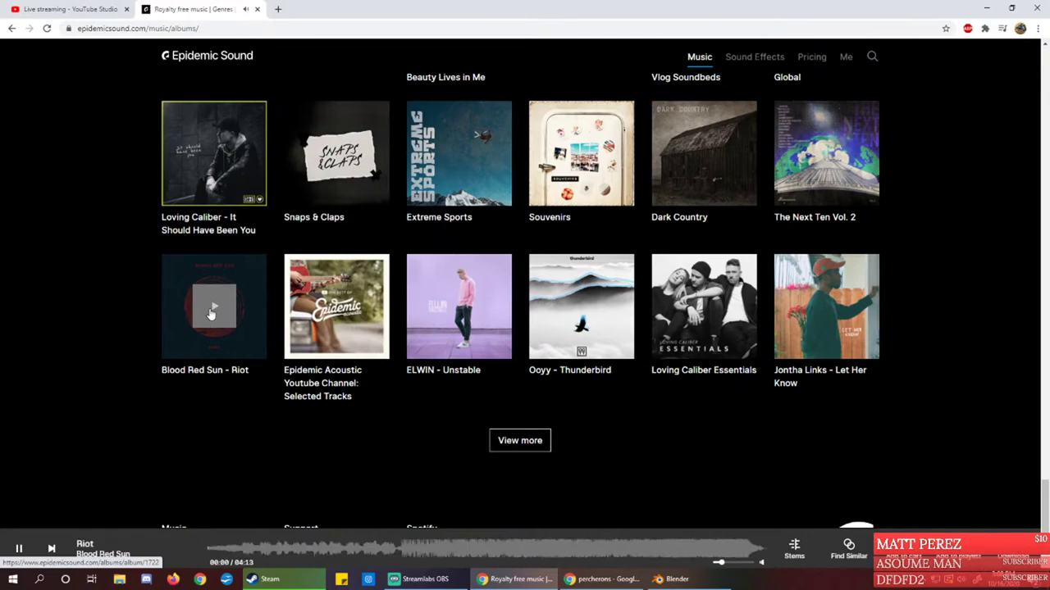
click(269, 550)
click(377, 551)
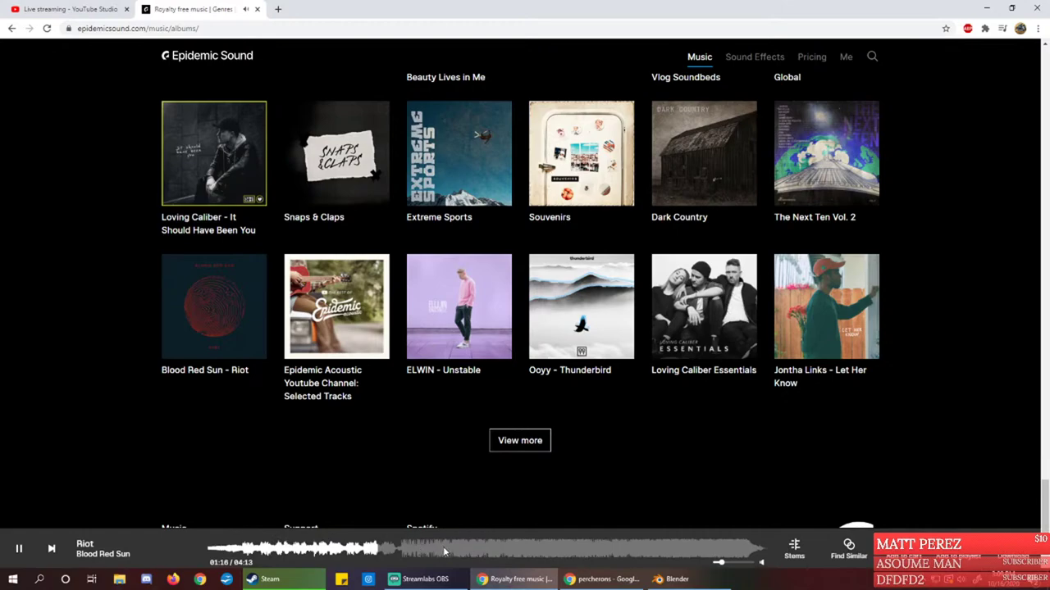
click(443, 551)
click(585, 551)
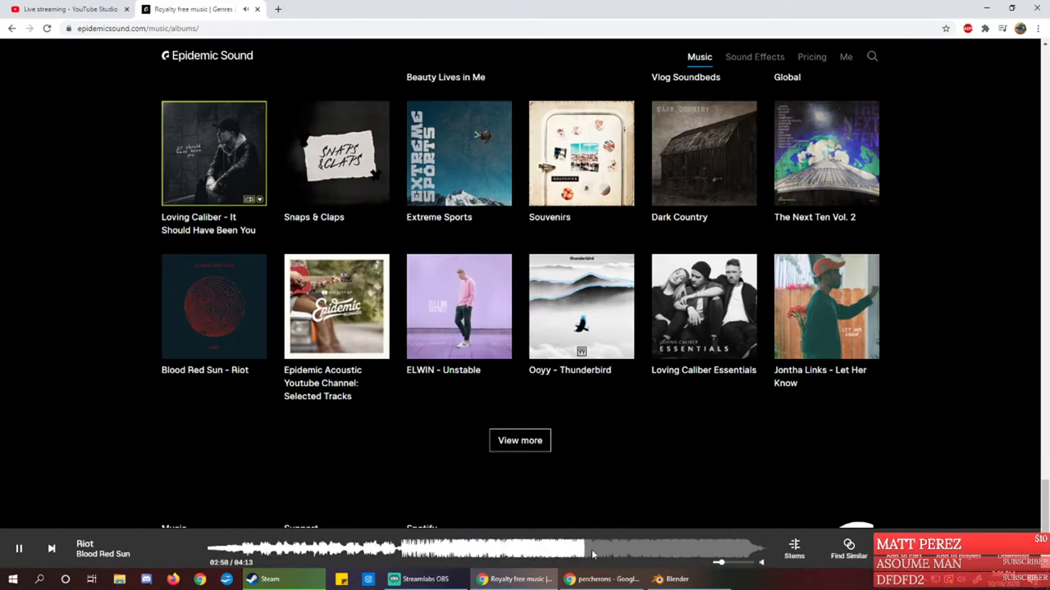
click(51, 549)
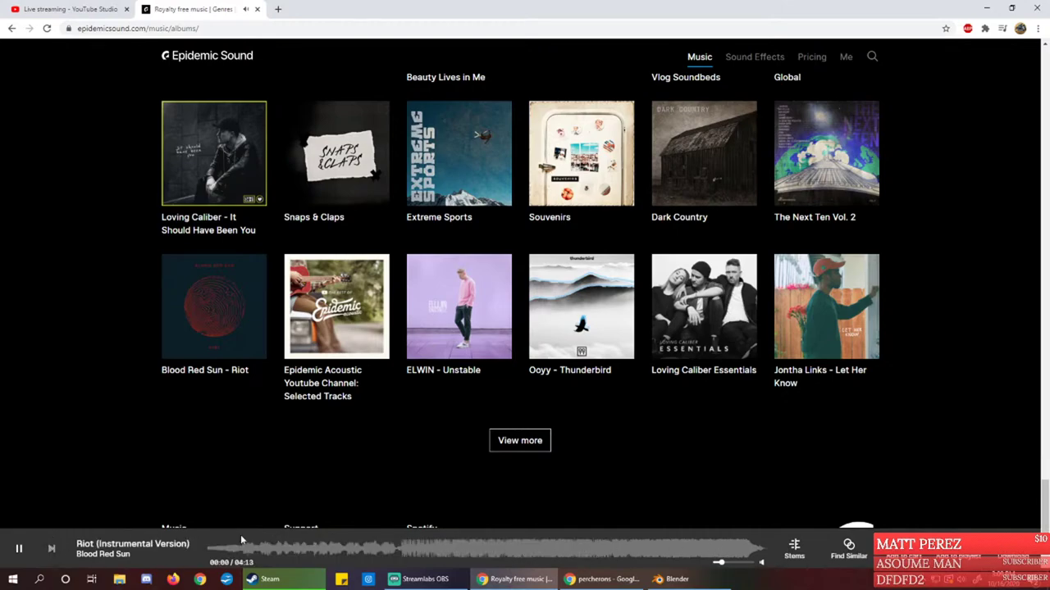
click(19, 549)
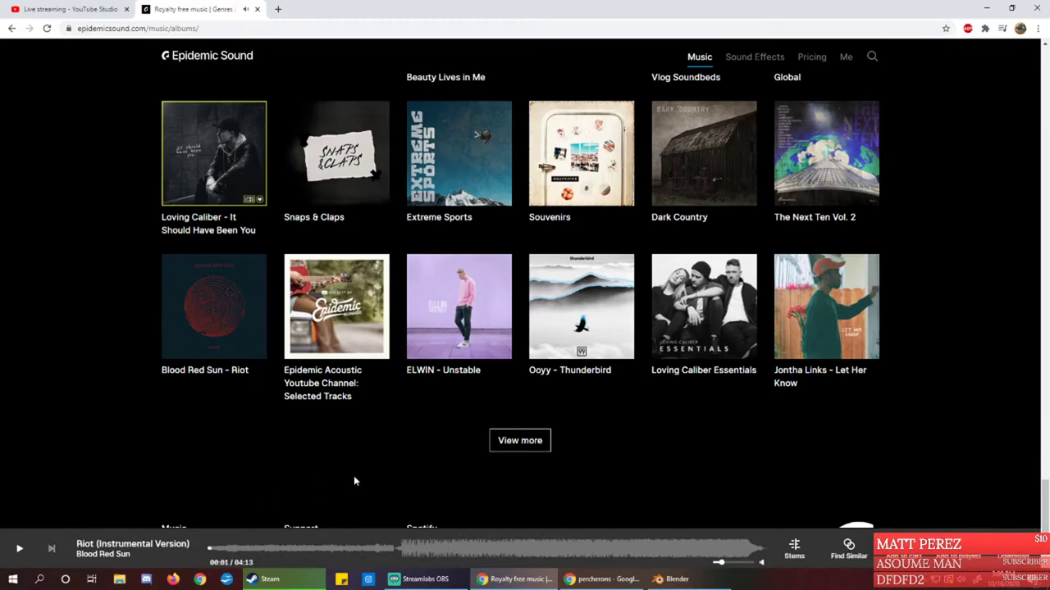
Browse the music moods, looking through the featured moods and the full mood list
scroll(646, 432, up, 20)
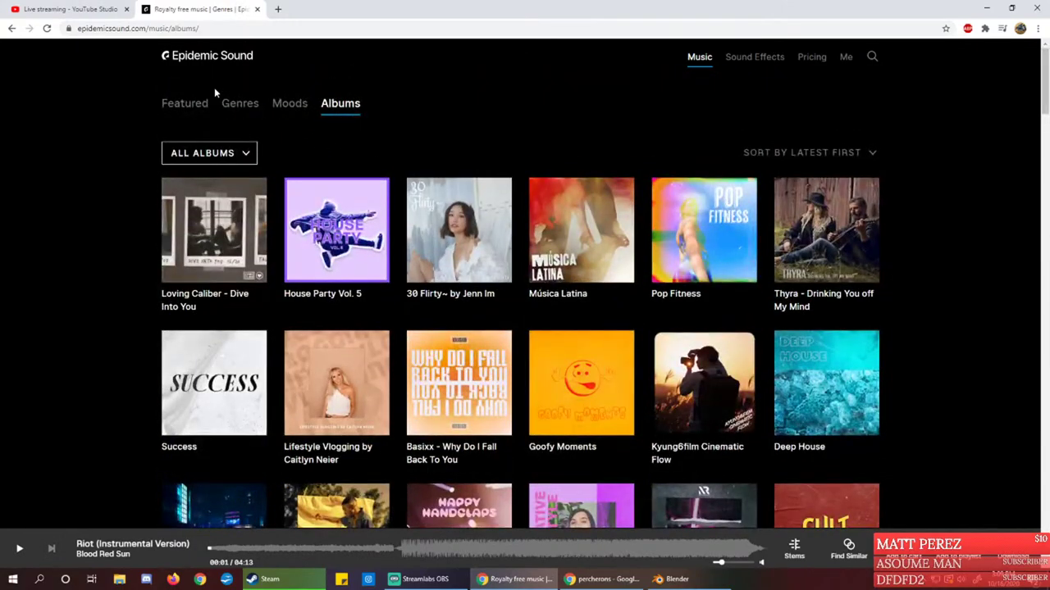
click(251, 105)
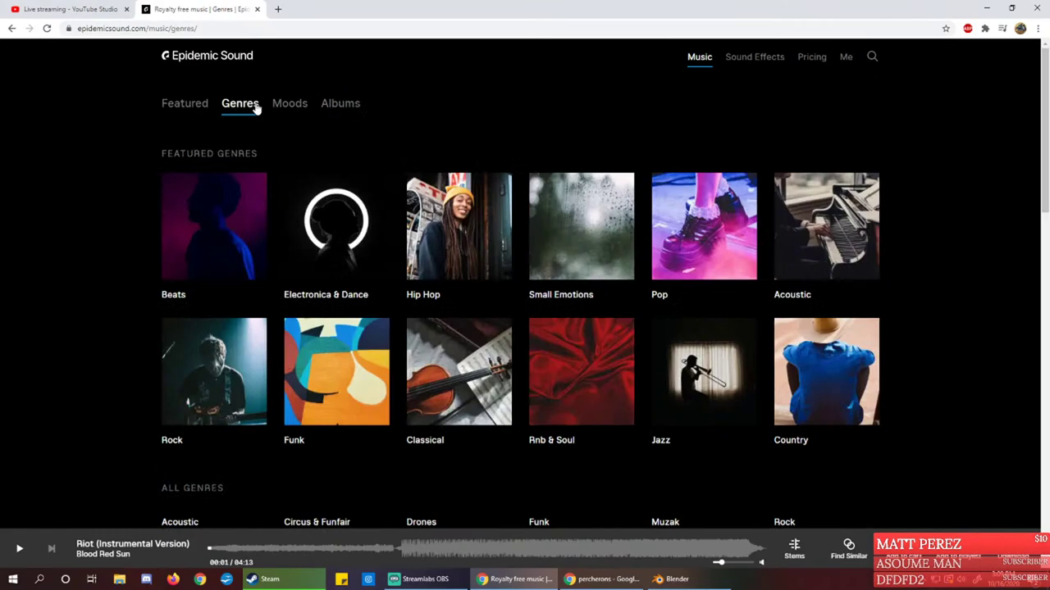
click(284, 107)
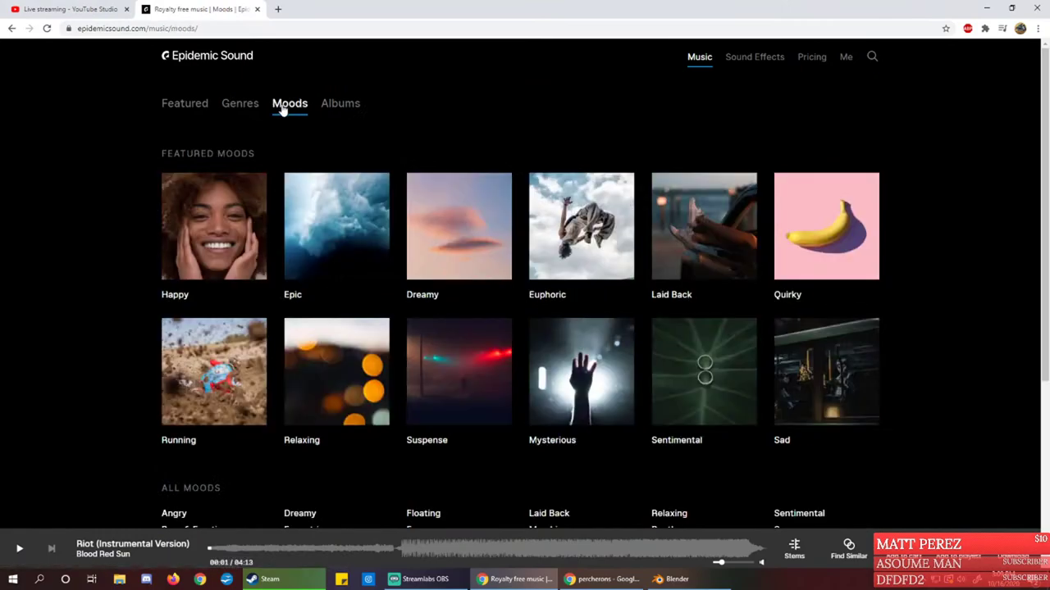
scroll(818, 303, down, 1)
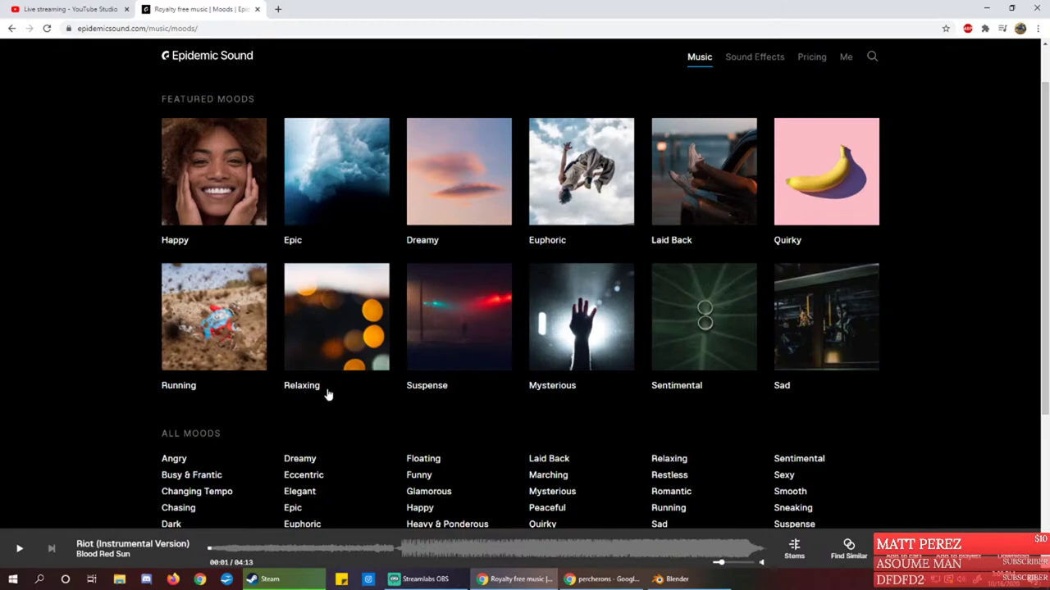
scroll(635, 379, down, 2)
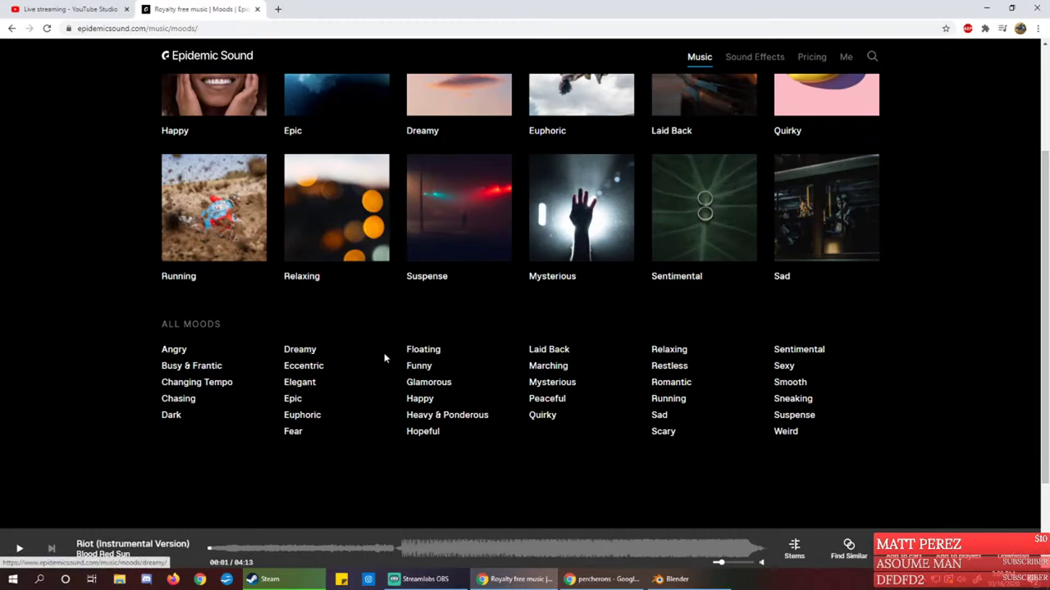
scroll(366, 427, up, 3)
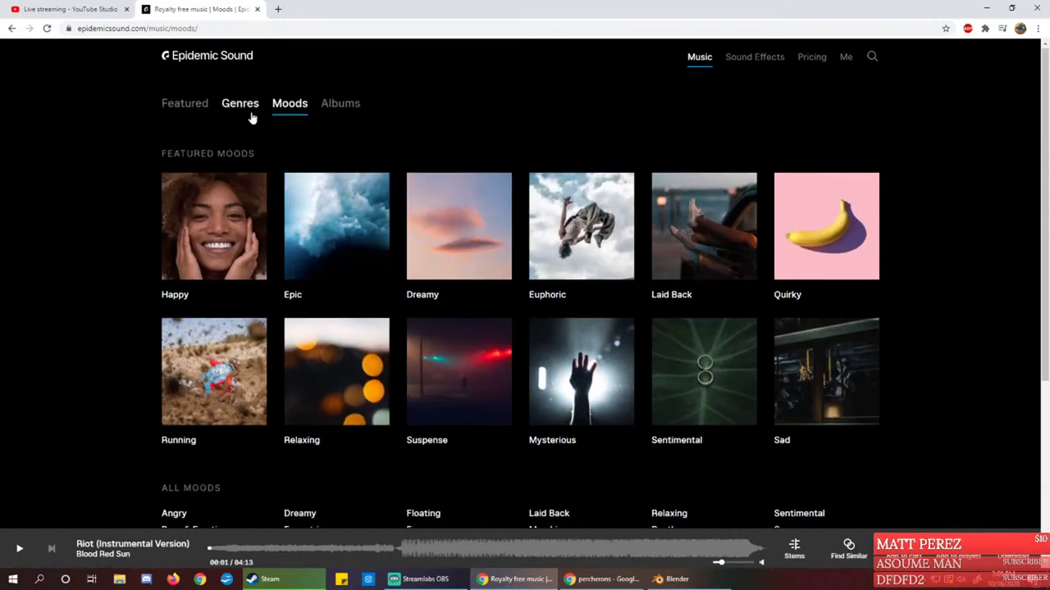
Open the Small Emotions genre and play the track And We Walk After
click(240, 105)
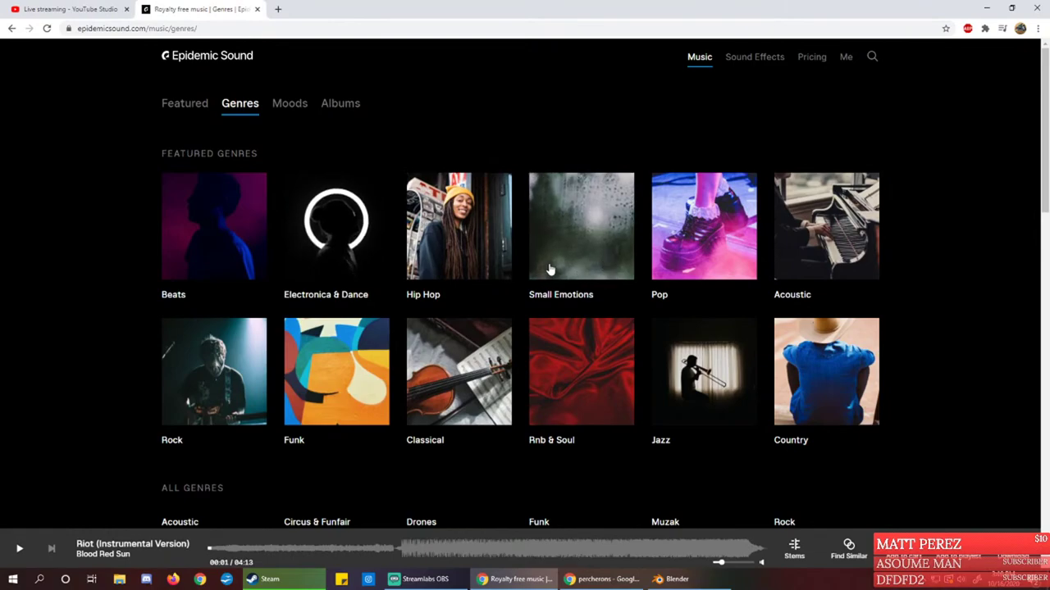
click(581, 228)
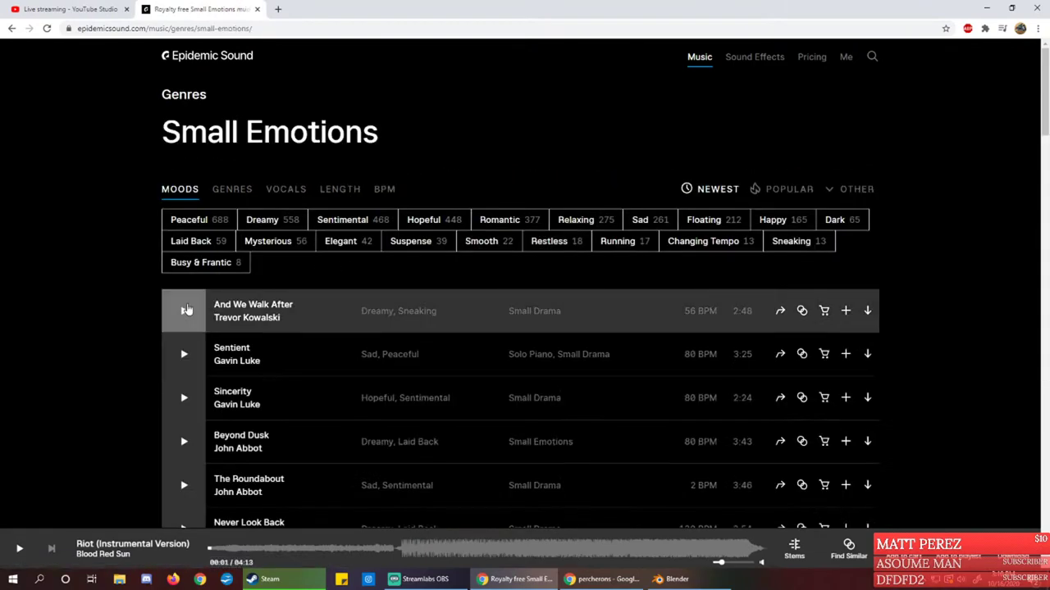
click(185, 311)
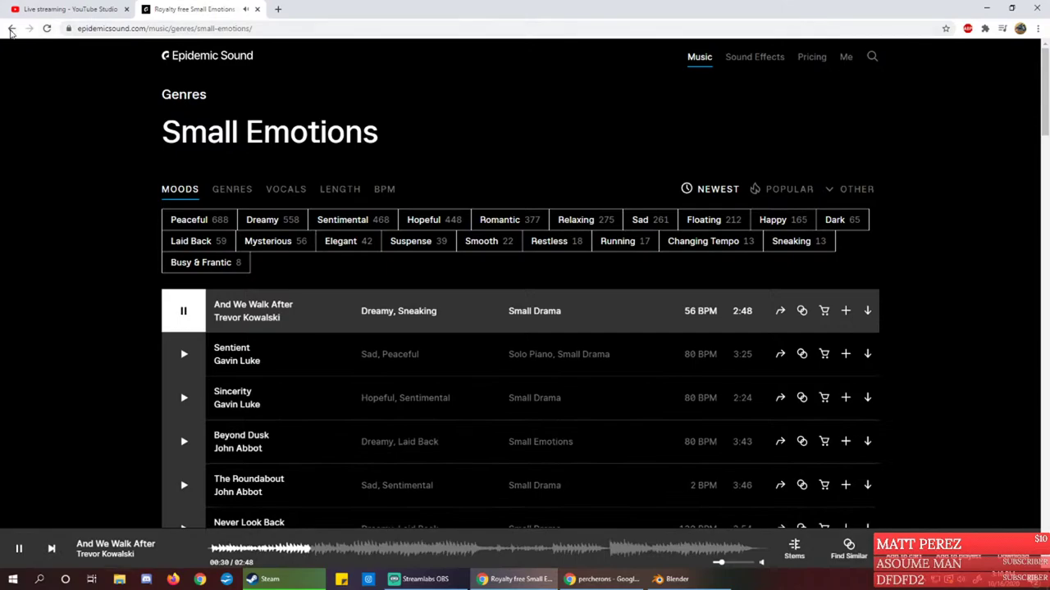
Return to the genre overview and open the Folk genre under Acoustic
click(11, 30)
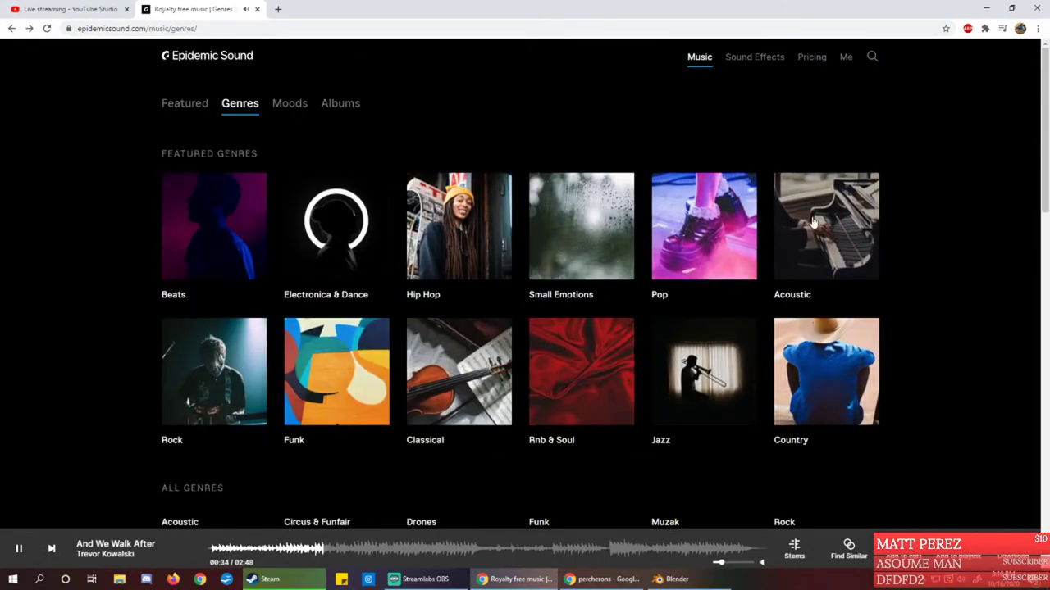
scroll(812, 221, down, 1)
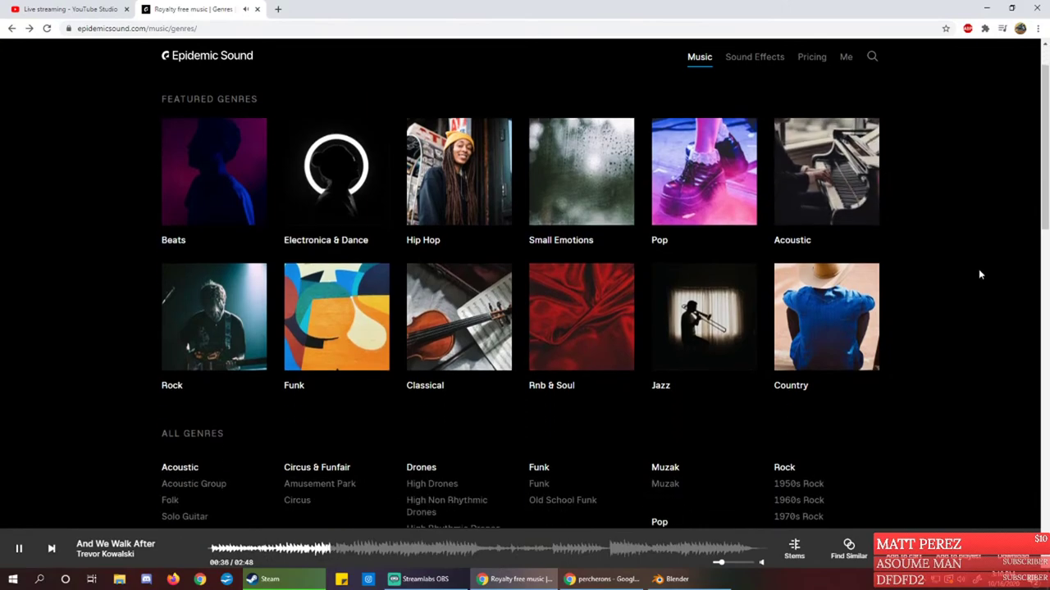
scroll(299, 371, down, 3)
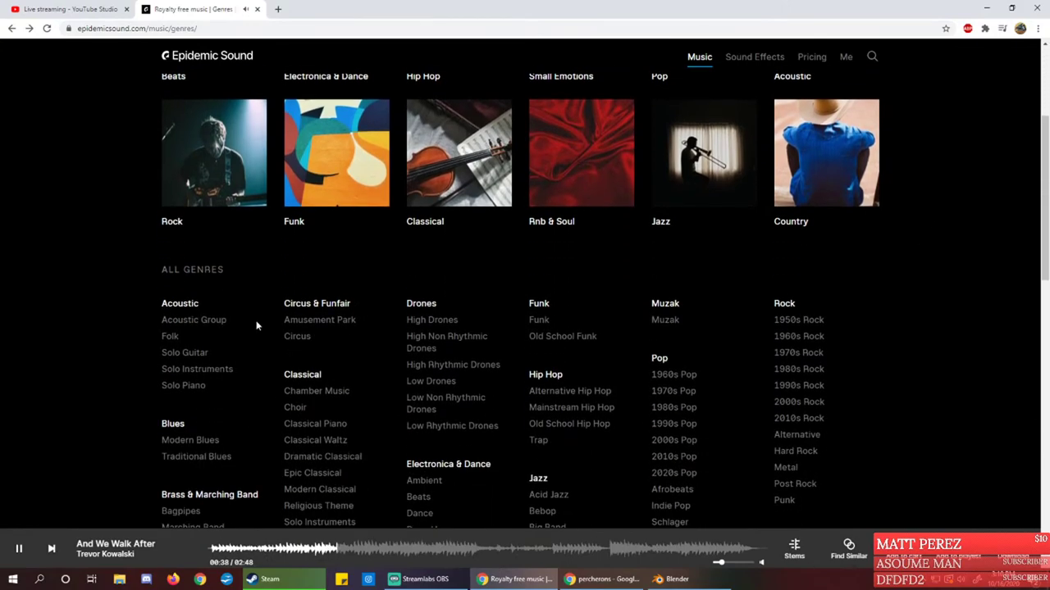
click(169, 338)
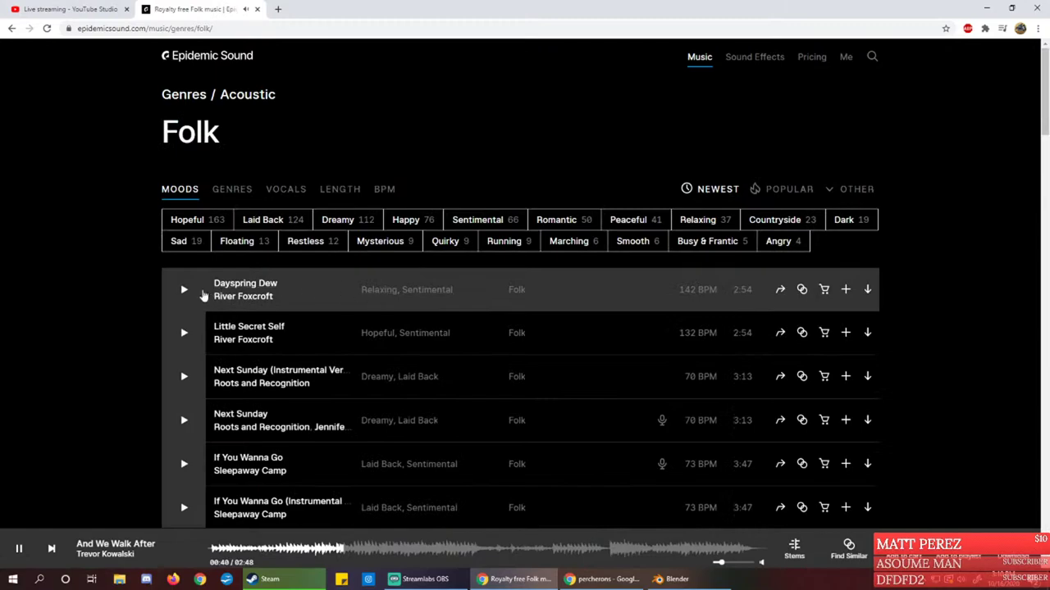
Sample the Folk track Dayspring Dew from partway through and switch playback to Little Secret Self
click(186, 294)
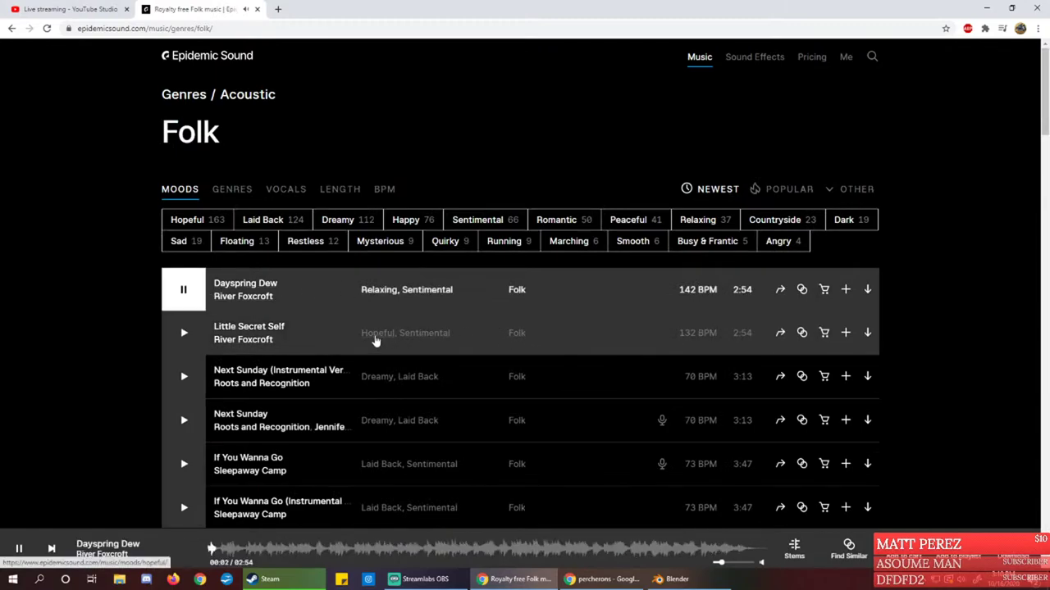
click(331, 551)
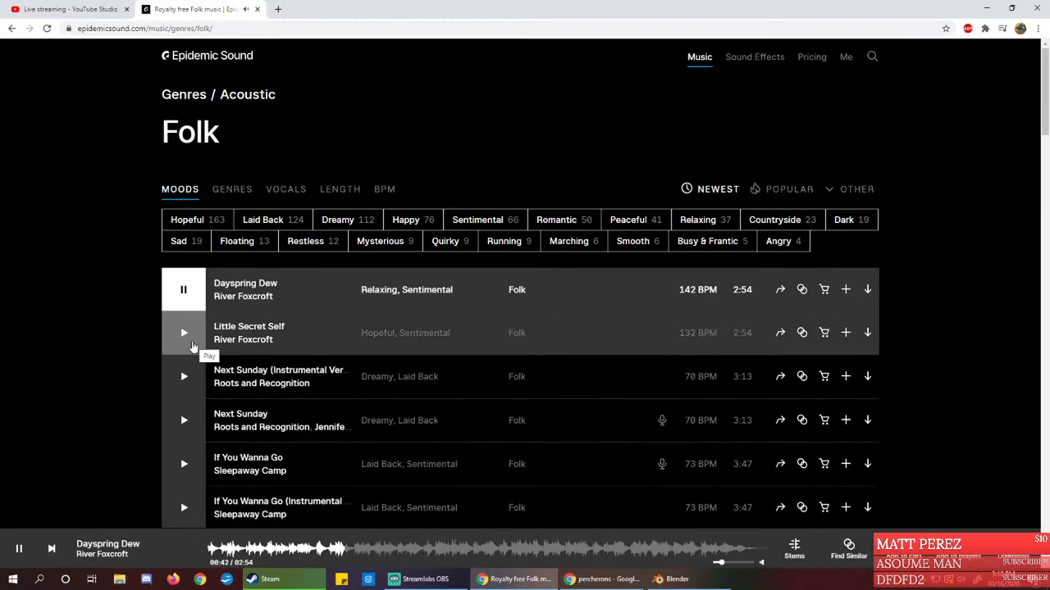
click(188, 341)
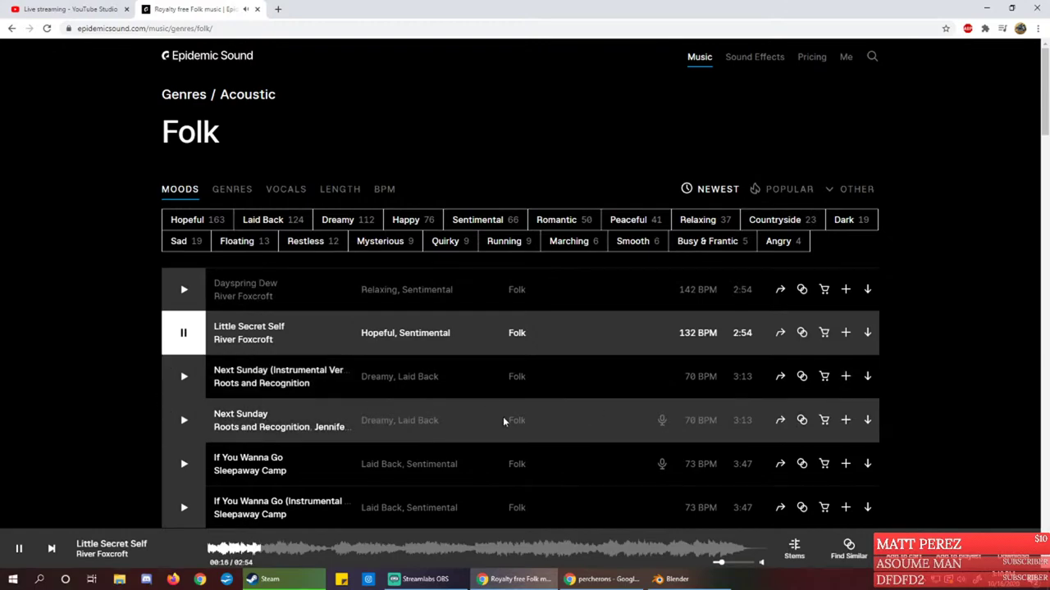
Sample the Folk tracks Next Sunday, its instrumental version, and If You Wanna Go, skipping partway into the two vocal tracks
click(183, 420)
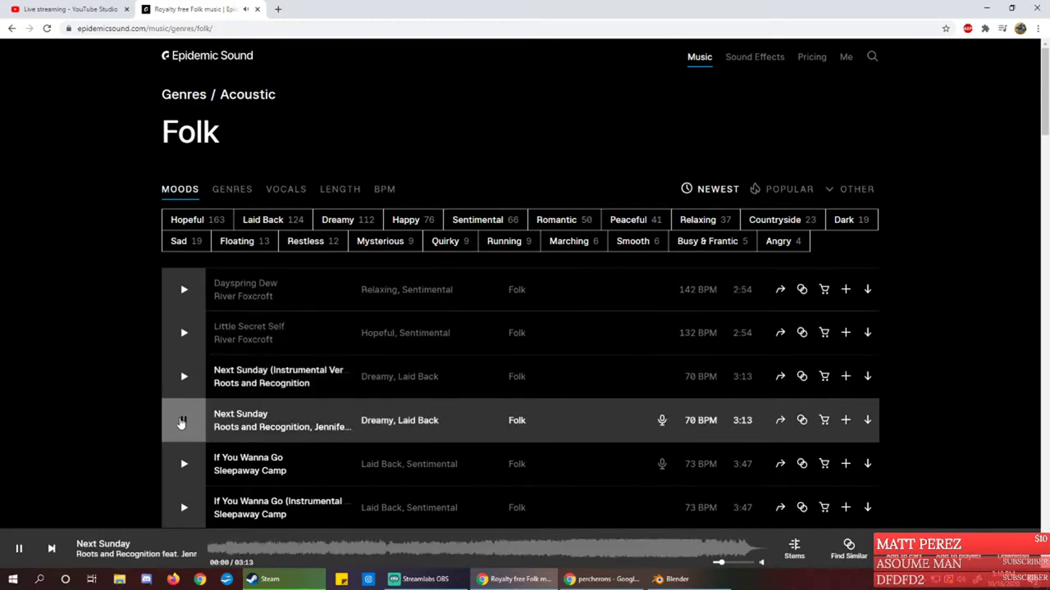
click(291, 547)
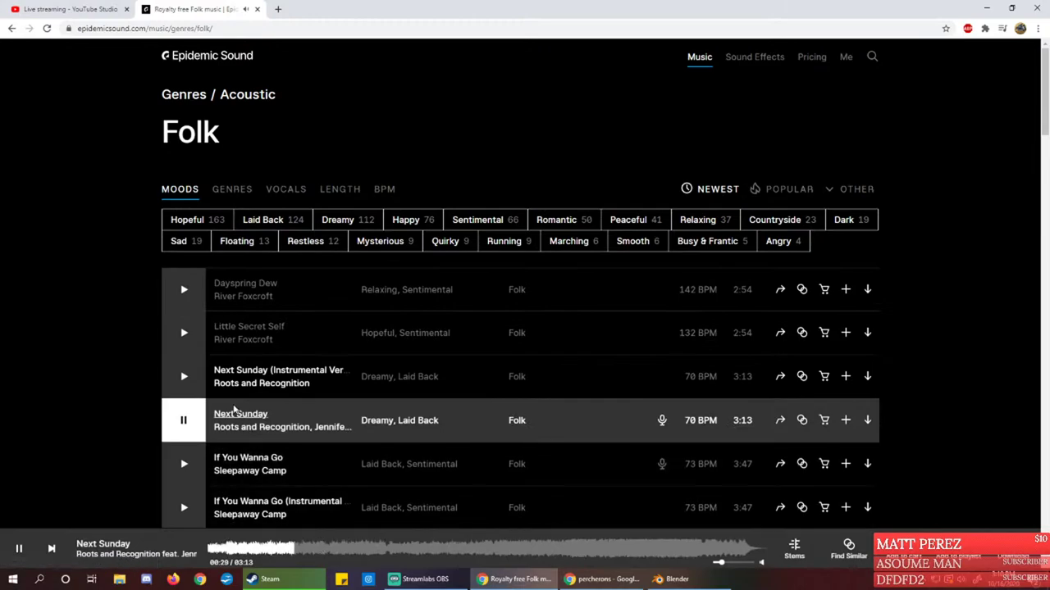
click(182, 377)
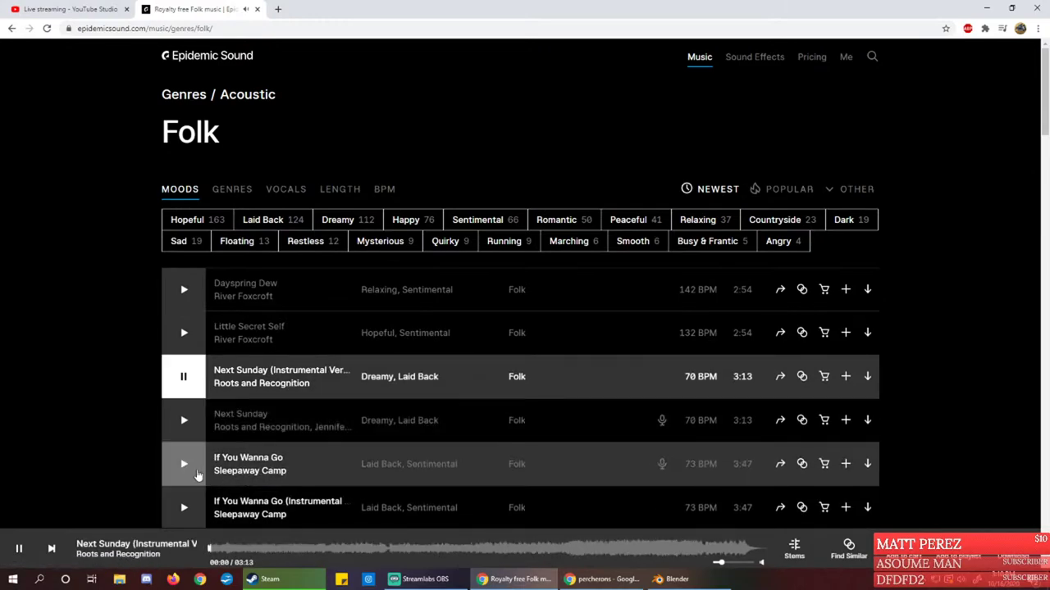
click(184, 464)
click(289, 547)
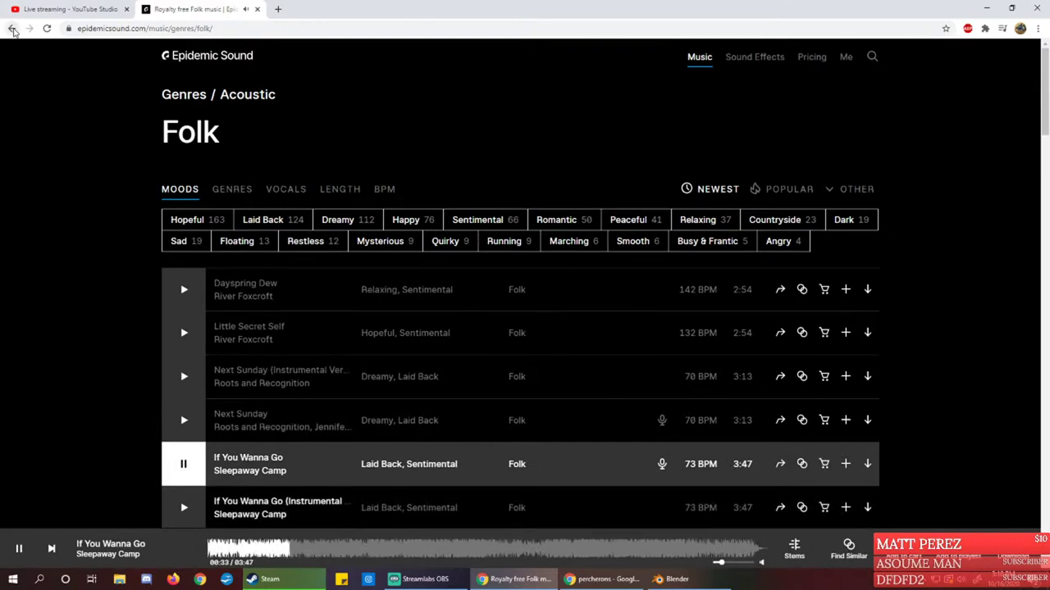
Return to the genre overview and look through the full list of genres
click(12, 27)
scroll(248, 386, down, 3)
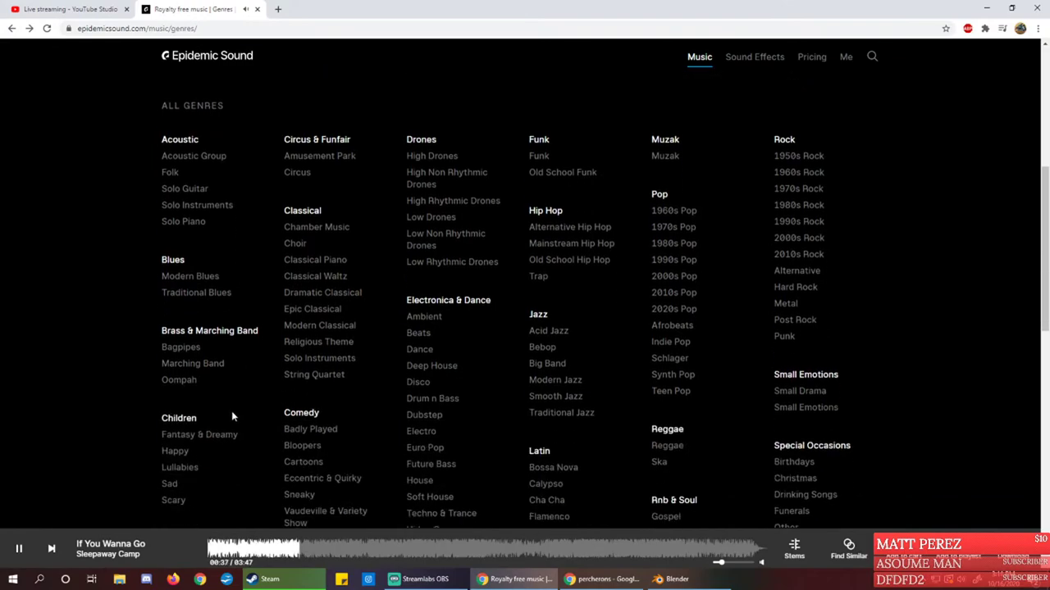
scroll(232, 420, down, 1)
scroll(236, 412, up, 4)
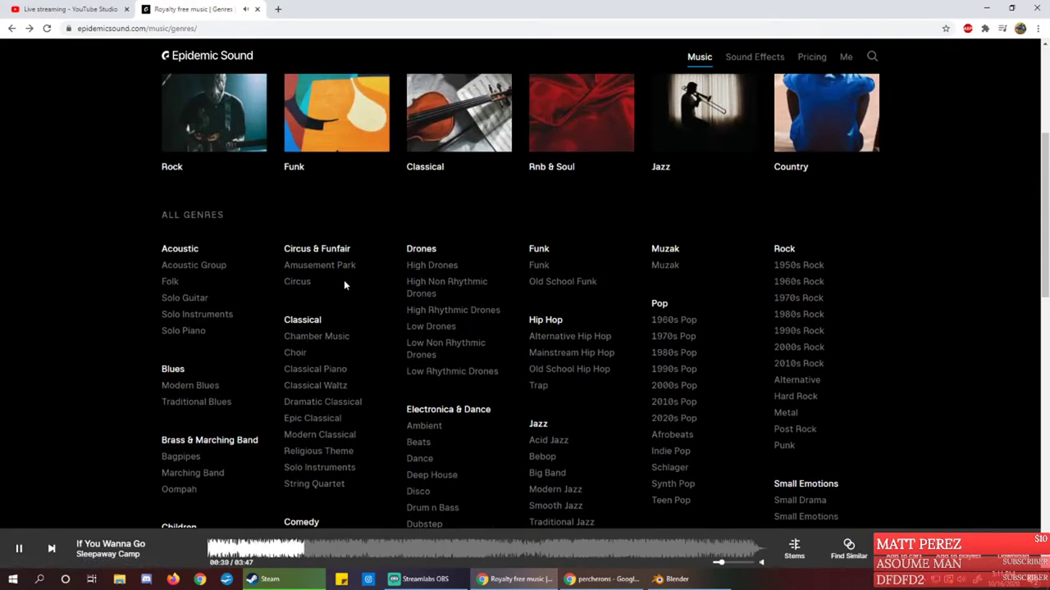
scroll(343, 284, down, 7)
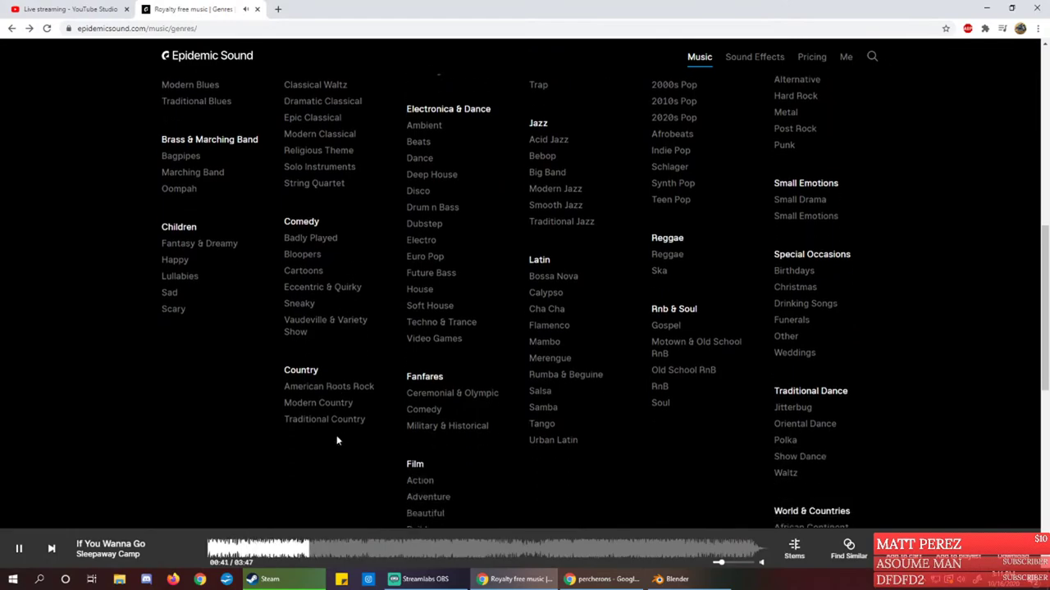
scroll(338, 437, up, 5)
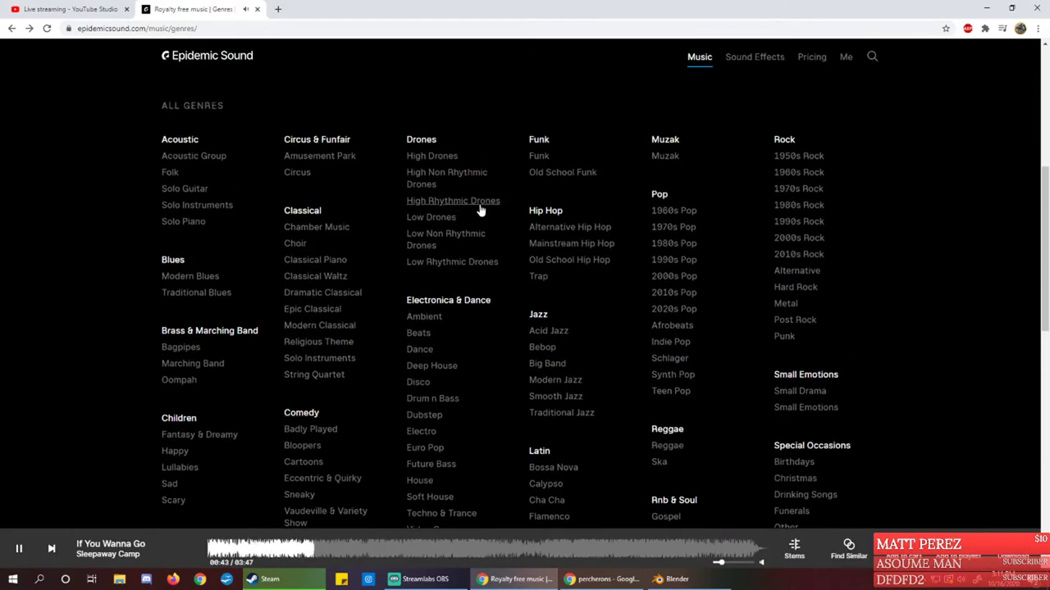
scroll(480, 210, down, 3)
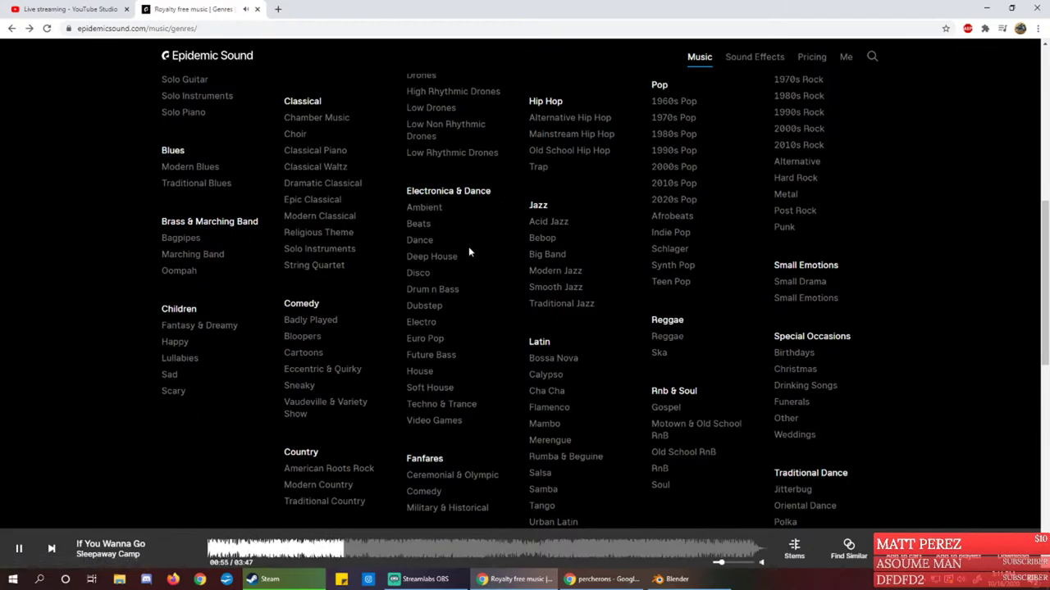
Open the Electronica & Dance genre and sample the track Terra from about 1:15
click(458, 194)
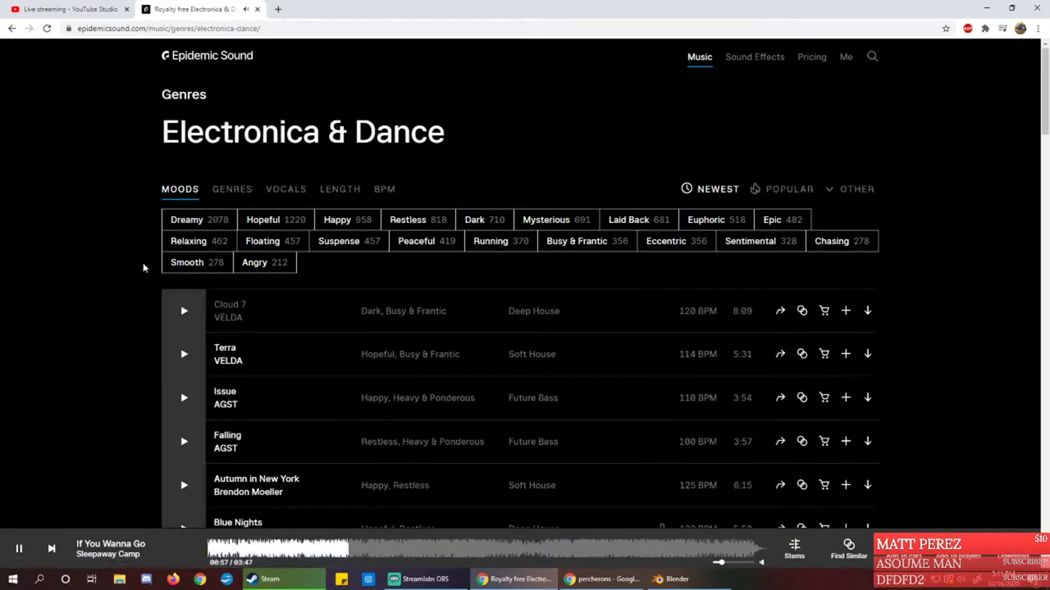
click(182, 355)
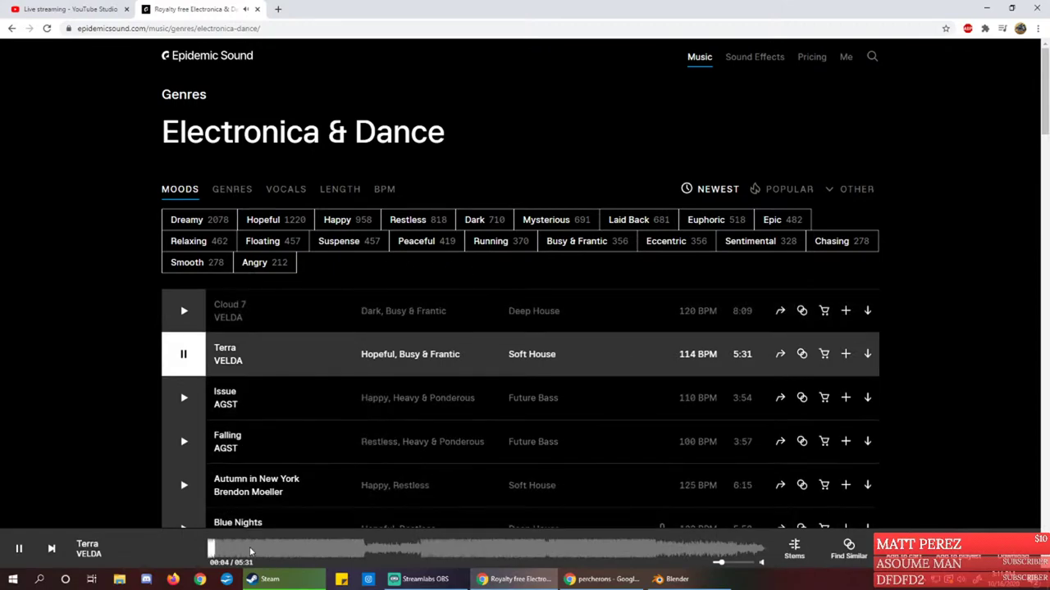
click(336, 548)
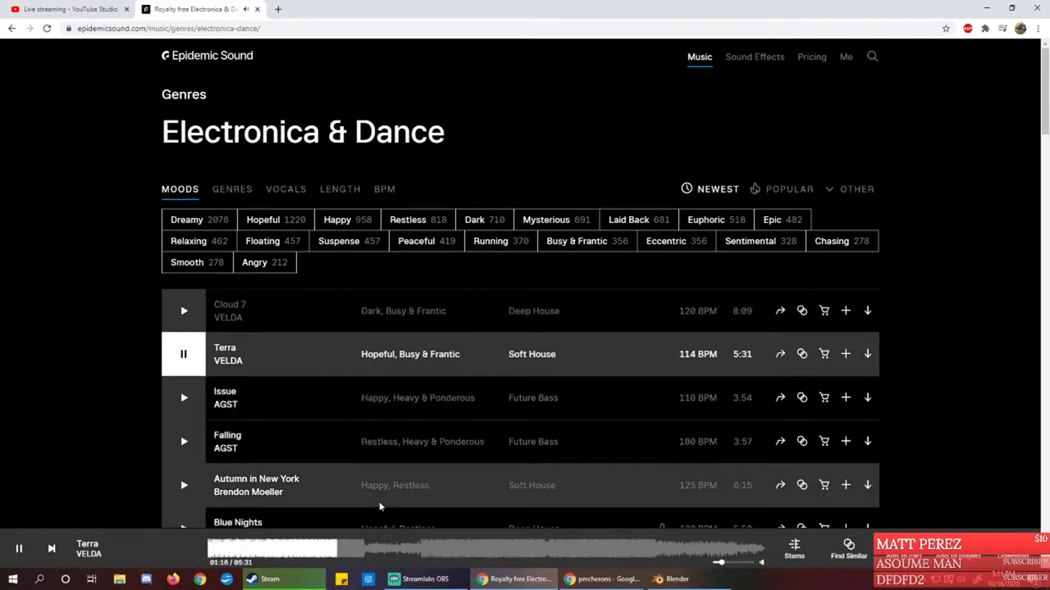
Open the albums overview and sample the album House Party Vol. 5 from partway through its first track
click(176, 54)
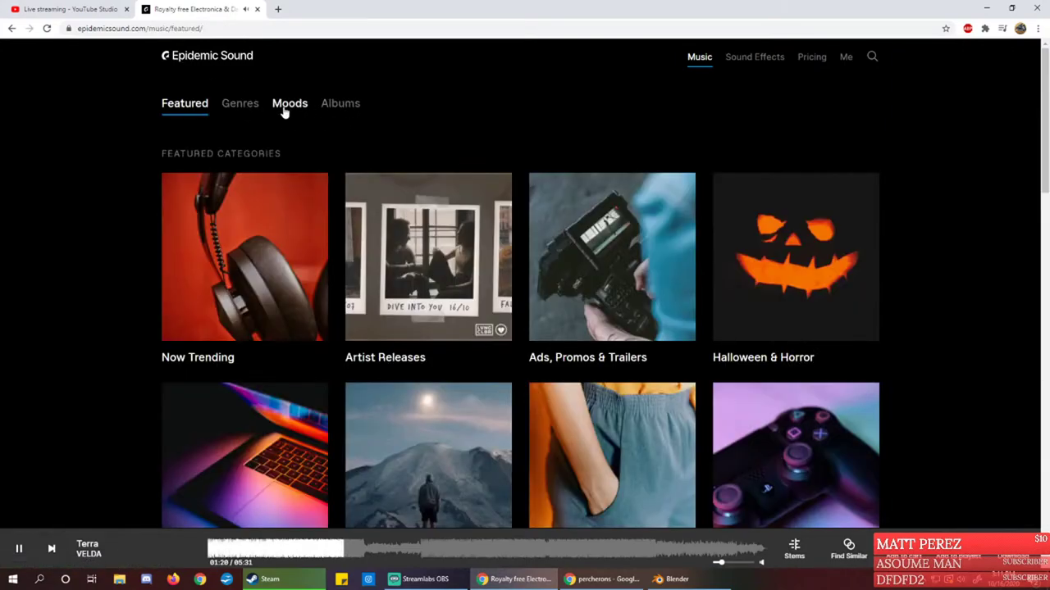
click(337, 107)
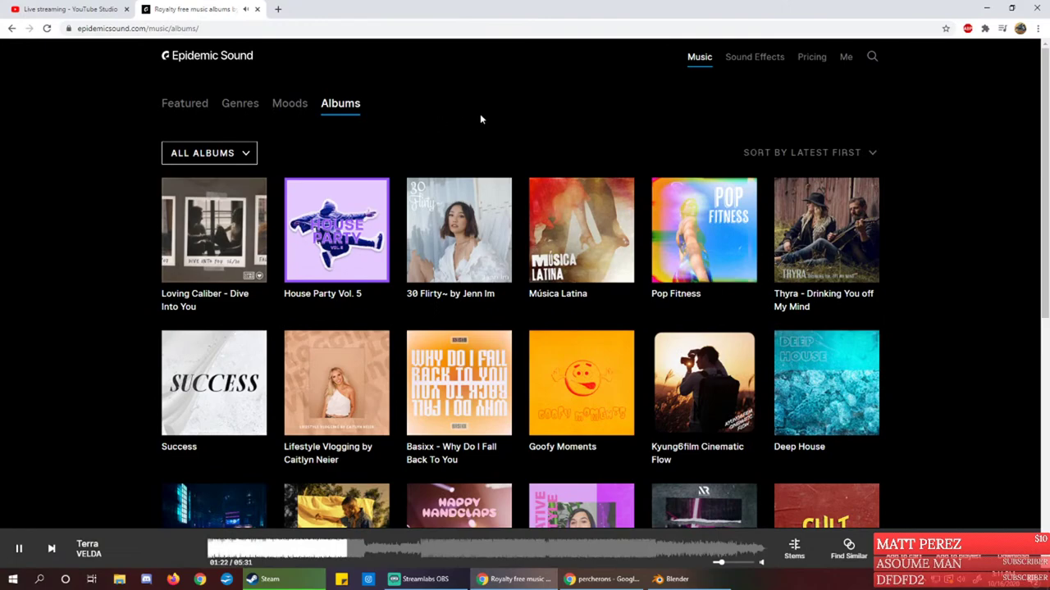
click(334, 234)
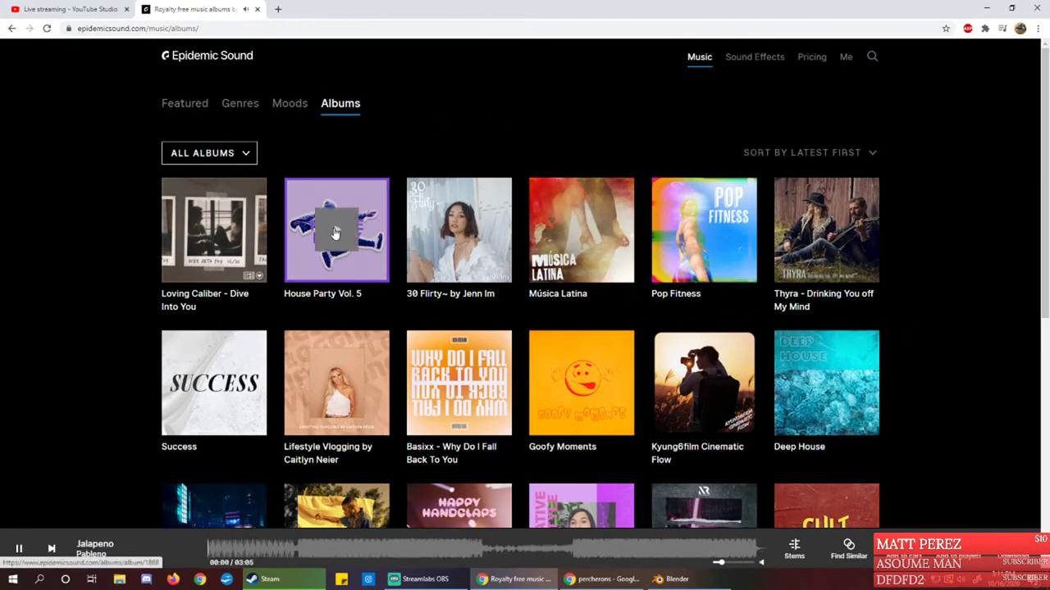
click(334, 555)
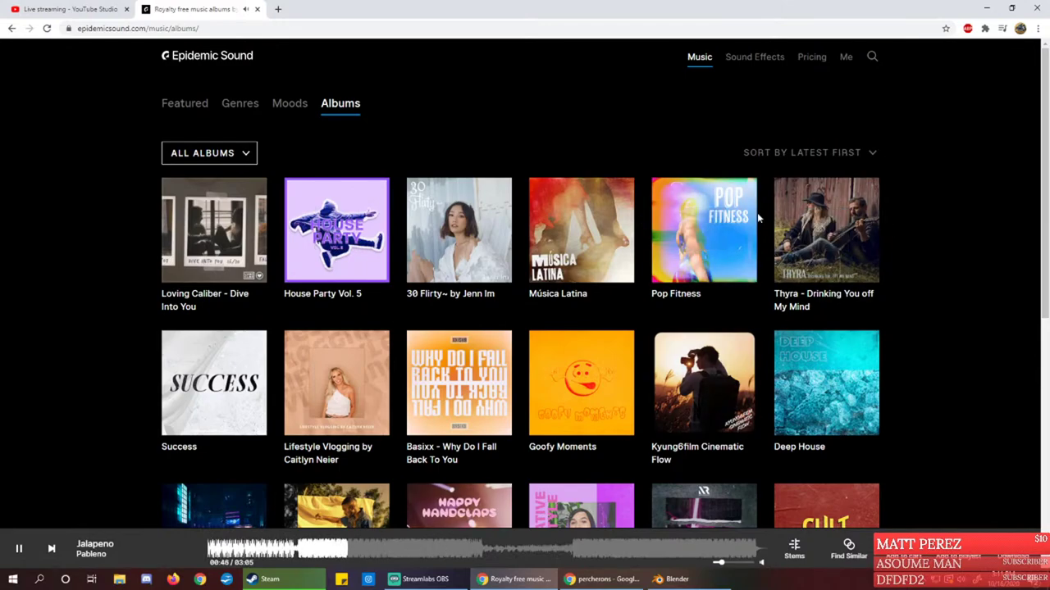
Play the album Thyra - Drinking You off My Mind while browsing the albums, and pause the playback
click(830, 228)
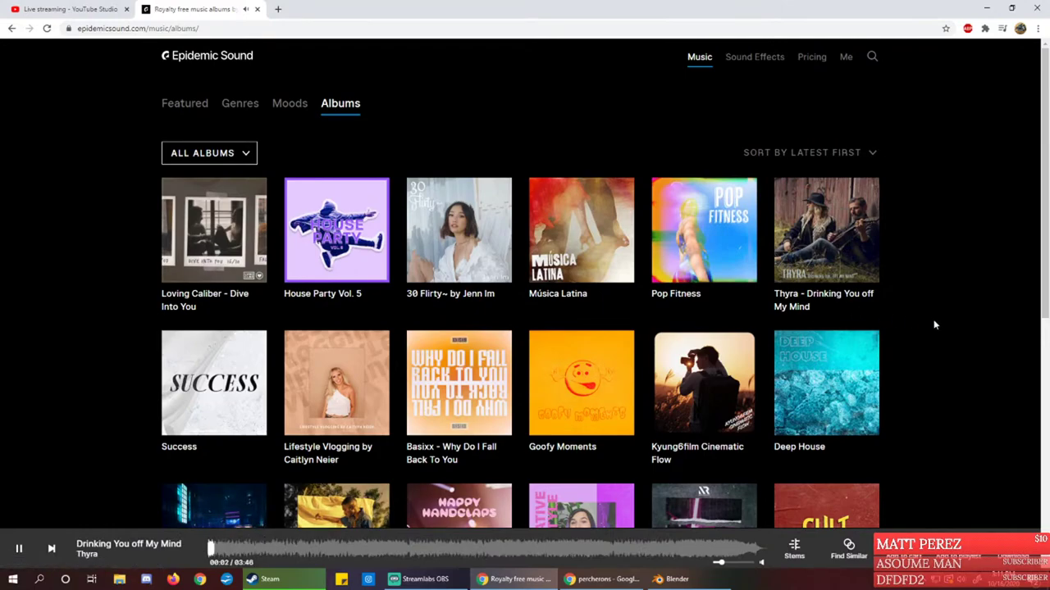
scroll(933, 326, down, 2)
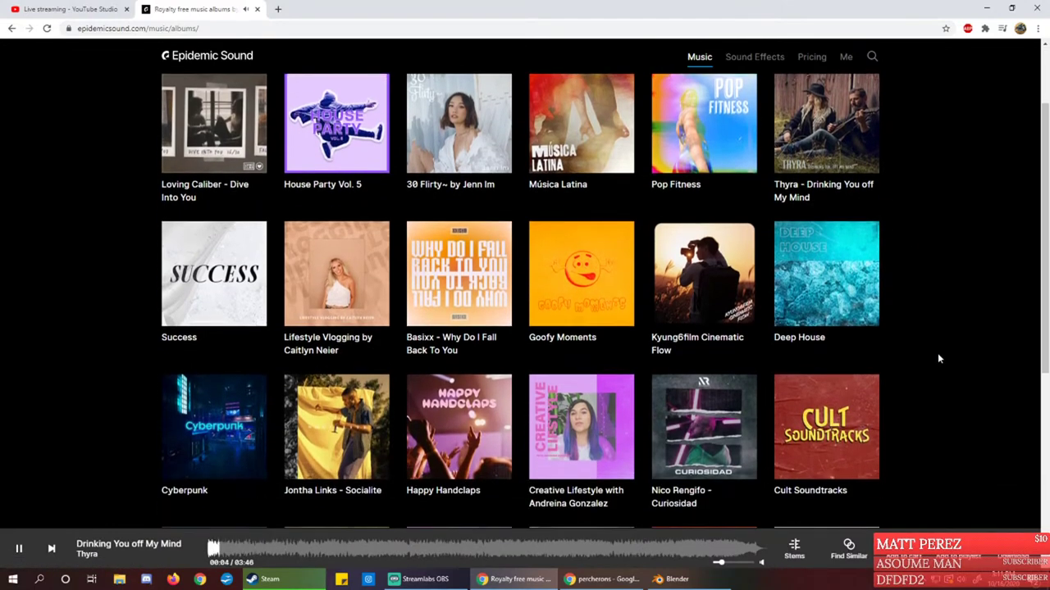
scroll(1022, 429, down, 1)
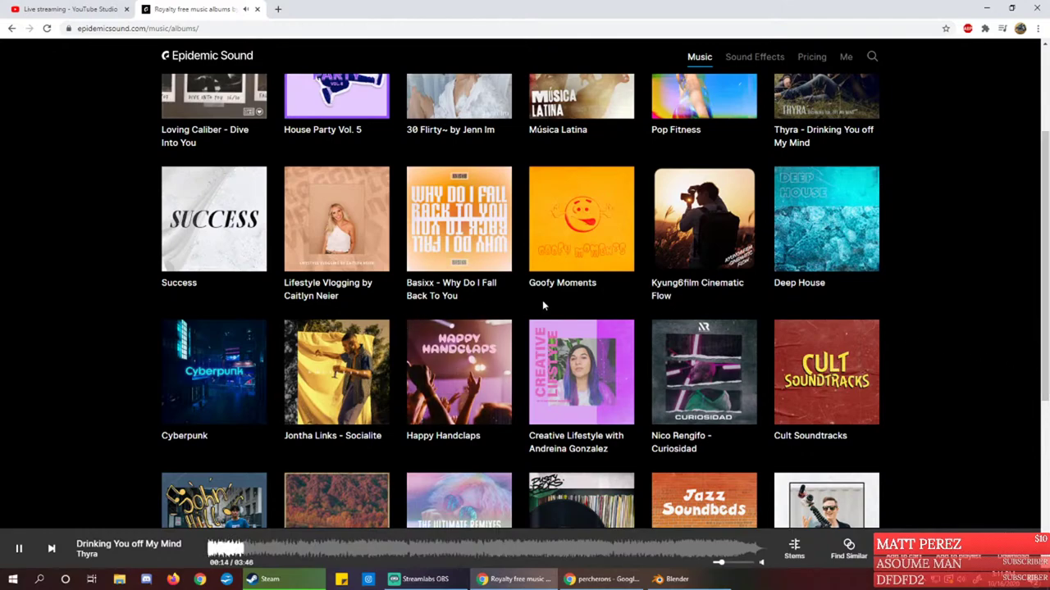
click(19, 548)
Load more albums at the end of the list and play the album SFX Gaming Vol.1
scroll(889, 374, down, 1)
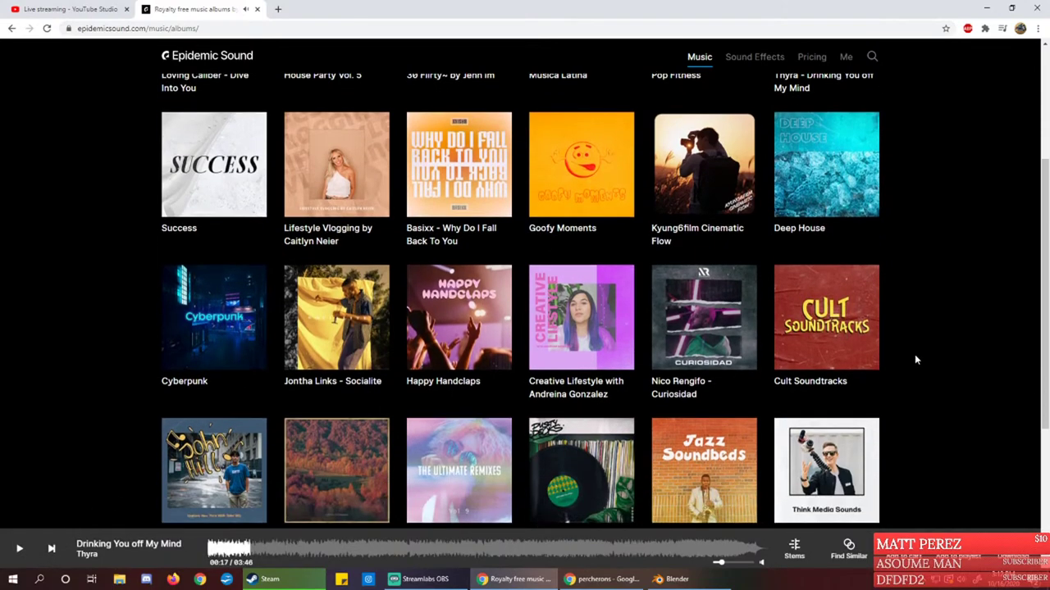
scroll(916, 359, down, 2)
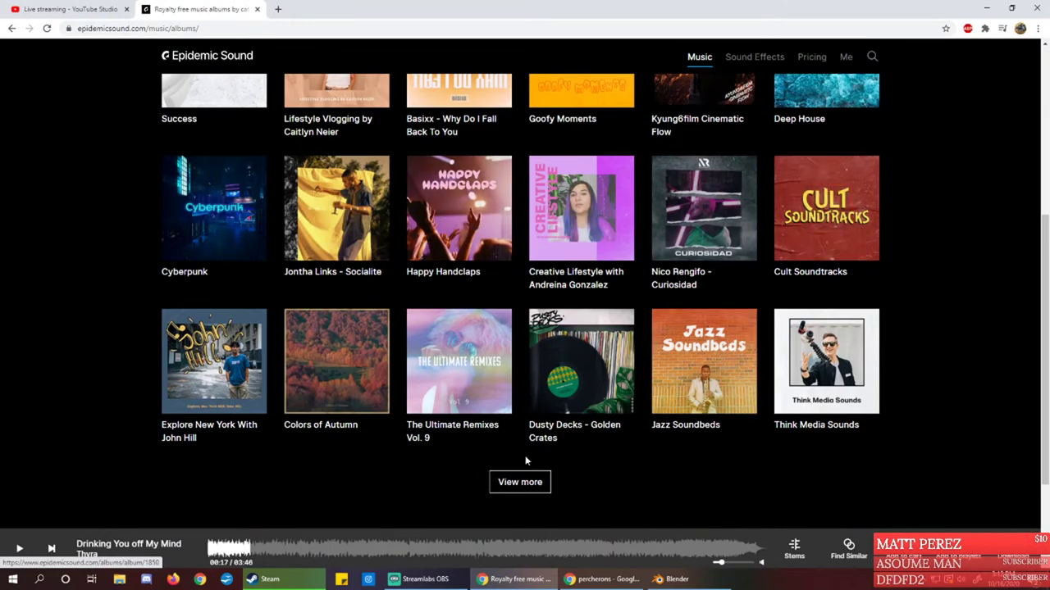
click(520, 482)
scroll(926, 385, down, 2)
scroll(926, 386, down, 3)
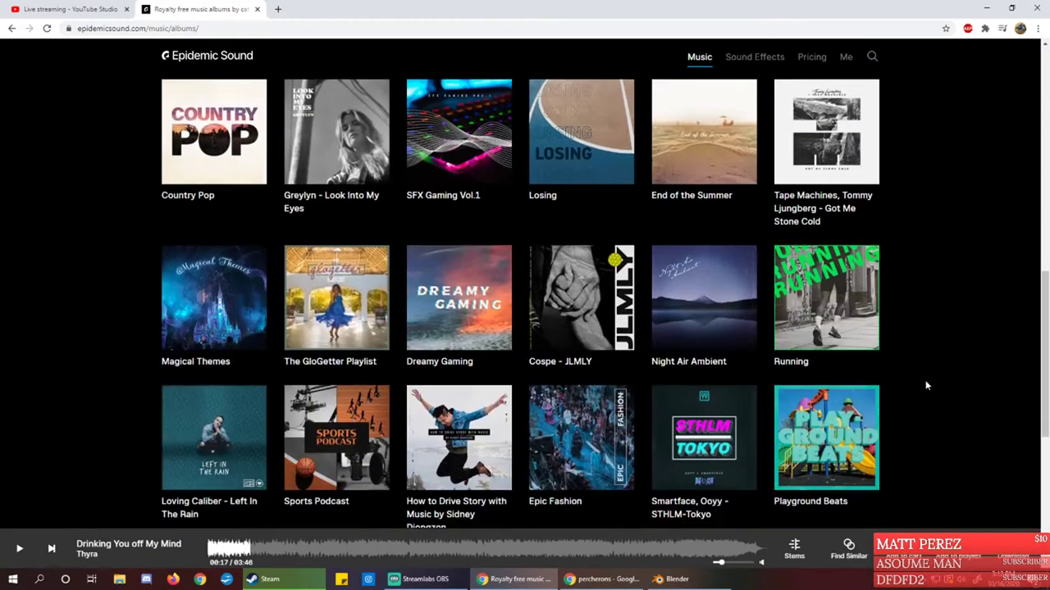
scroll(926, 385, up, 2)
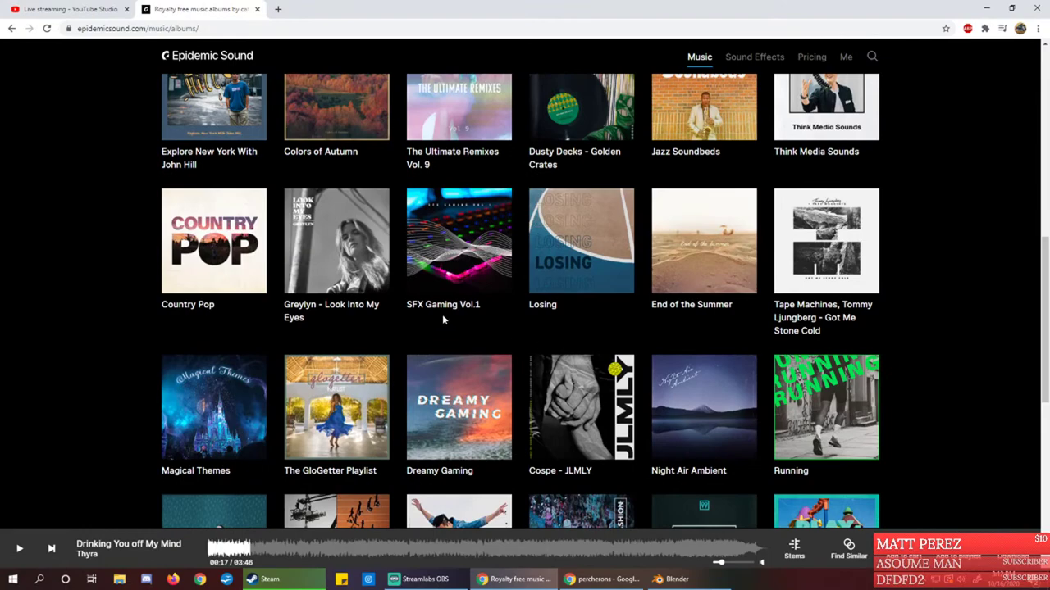
click(460, 240)
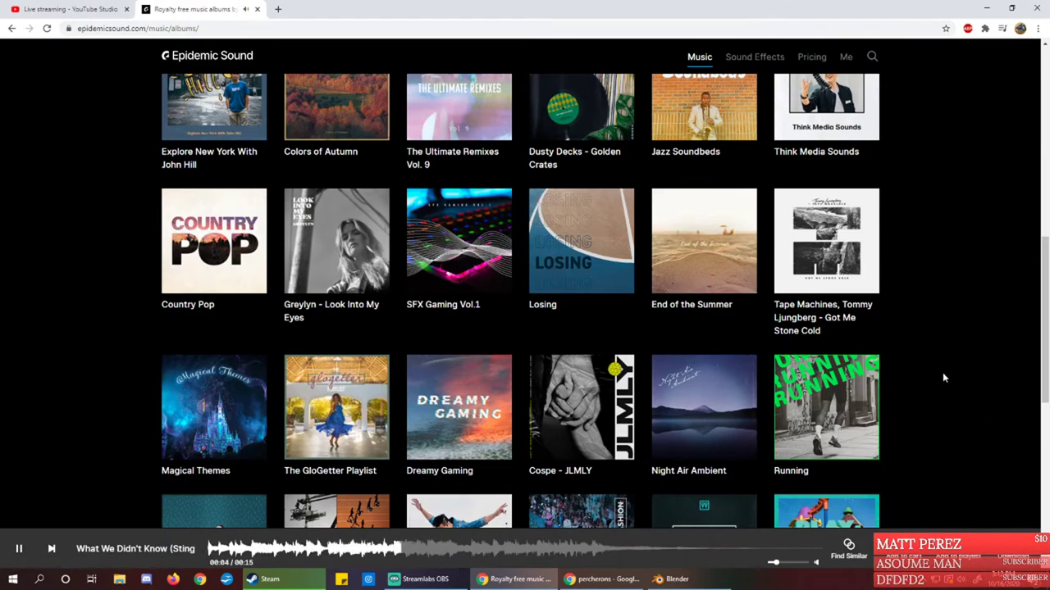
Look through the remaining loaded albums and skip playback to the next SFX Gaming Vol.1 track
scroll(943, 373, down, 1)
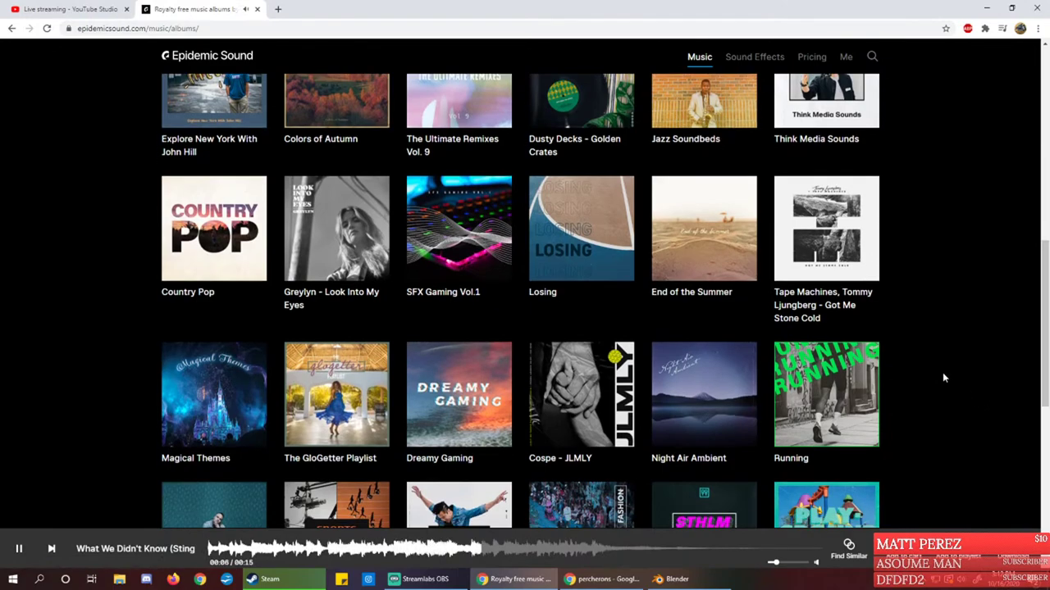
scroll(943, 375, down, 1)
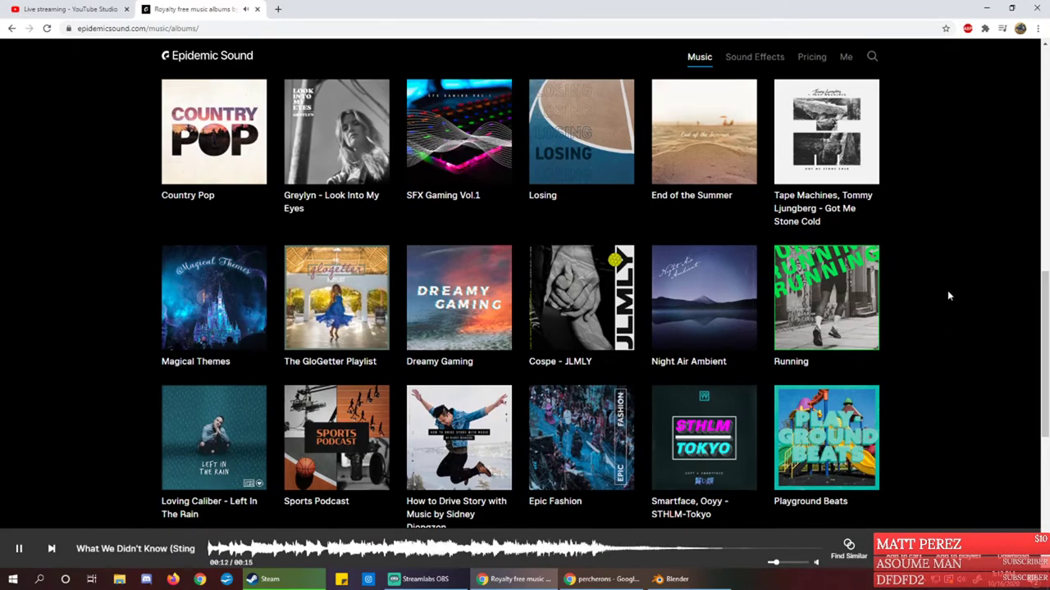
scroll(947, 295, down, 3)
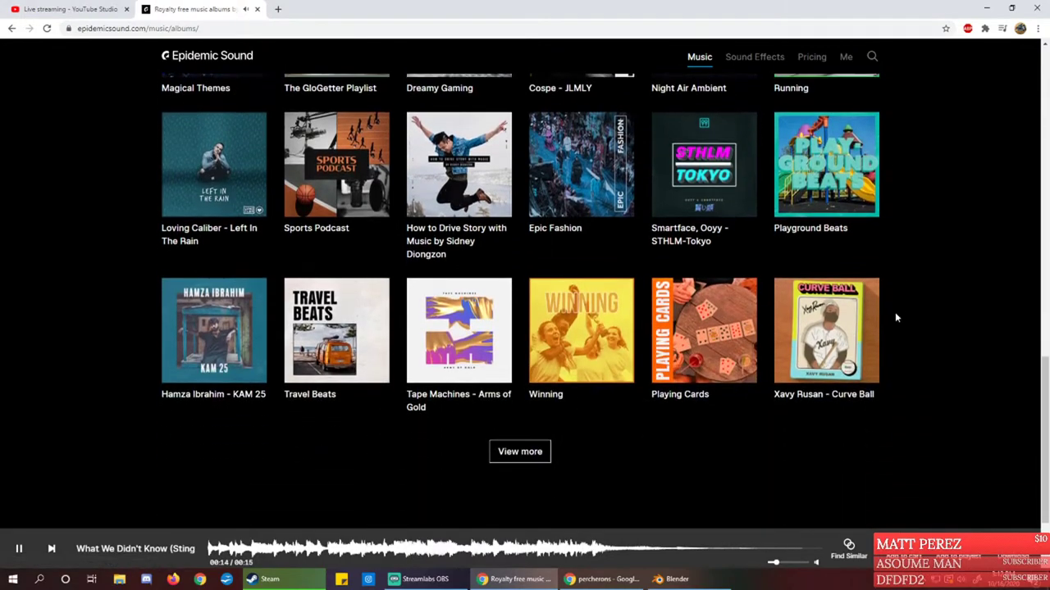
scroll(965, 333, up, 15)
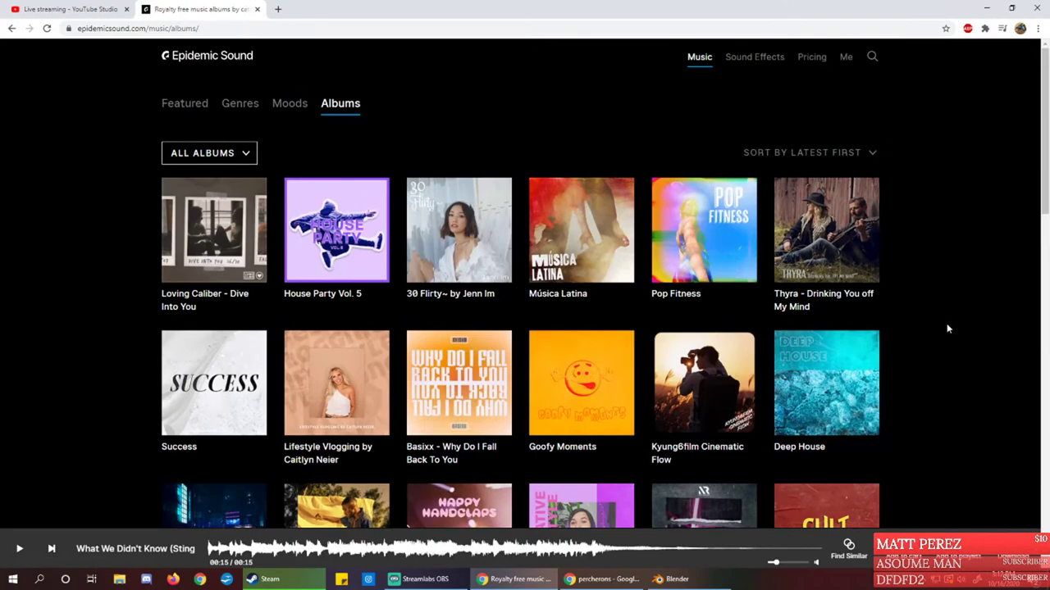
click(52, 549)
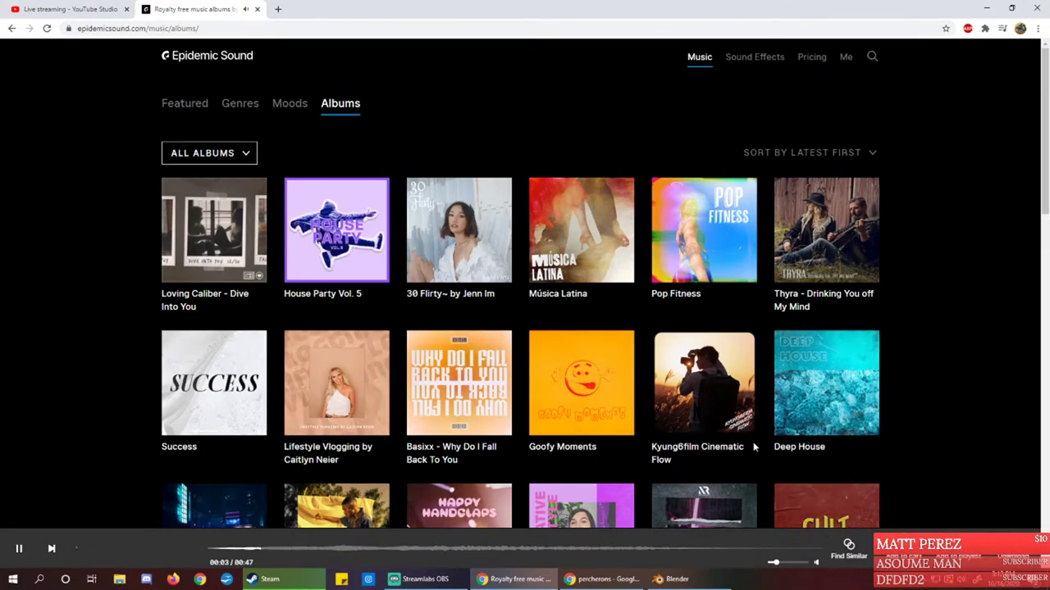
Examine the album list again from its beginning for suitable background music
mouse_move(229, 237)
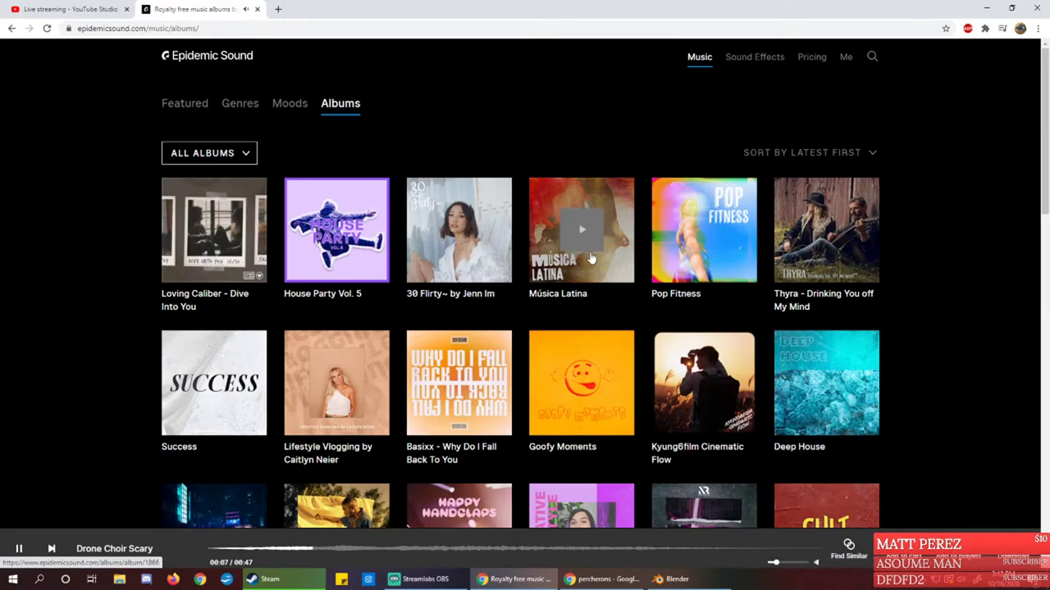
mouse_move(472, 250)
mouse_move(726, 361)
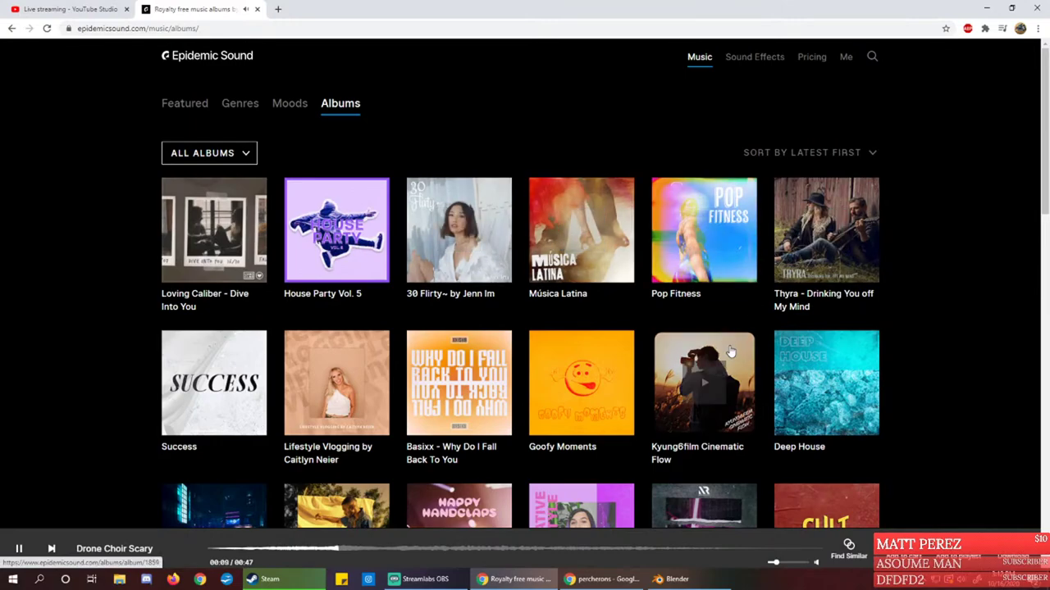
mouse_move(870, 374)
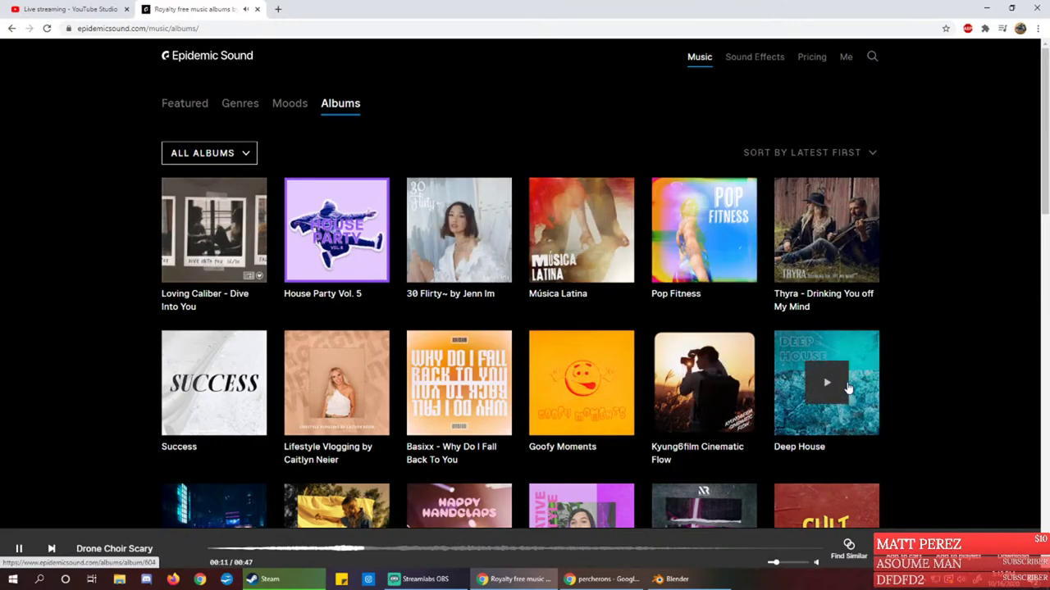
scroll(820, 385, down, 1)
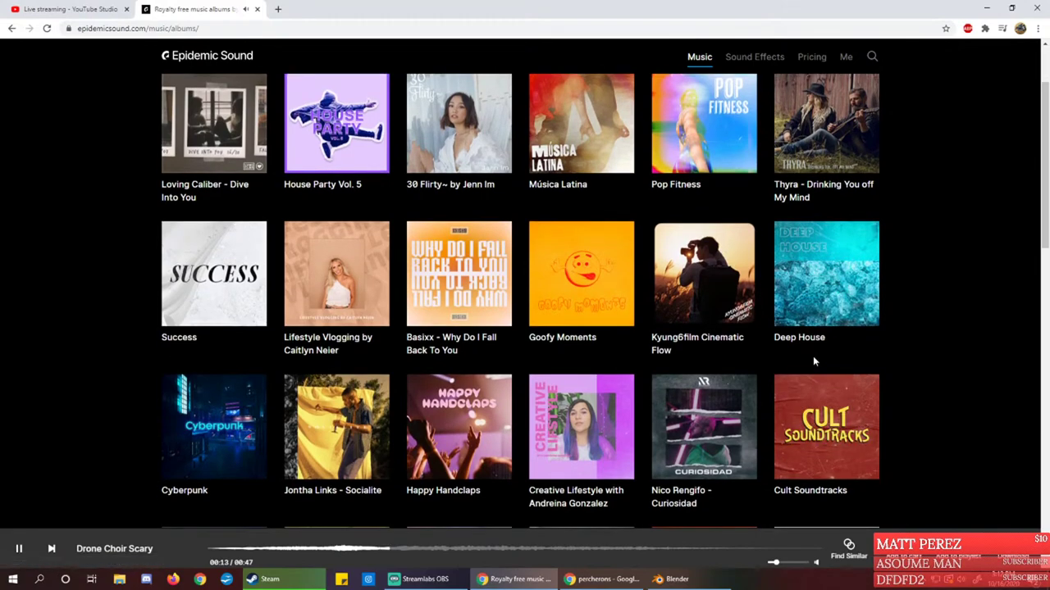
scroll(813, 355, down, 1)
scroll(915, 351, down, 1)
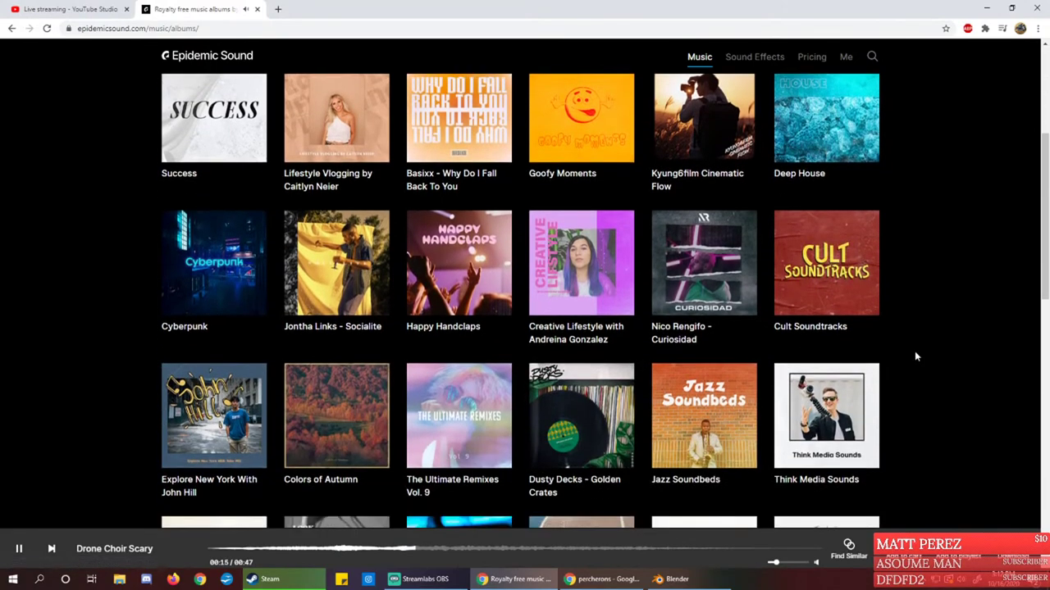
scroll(916, 356, down, 2)
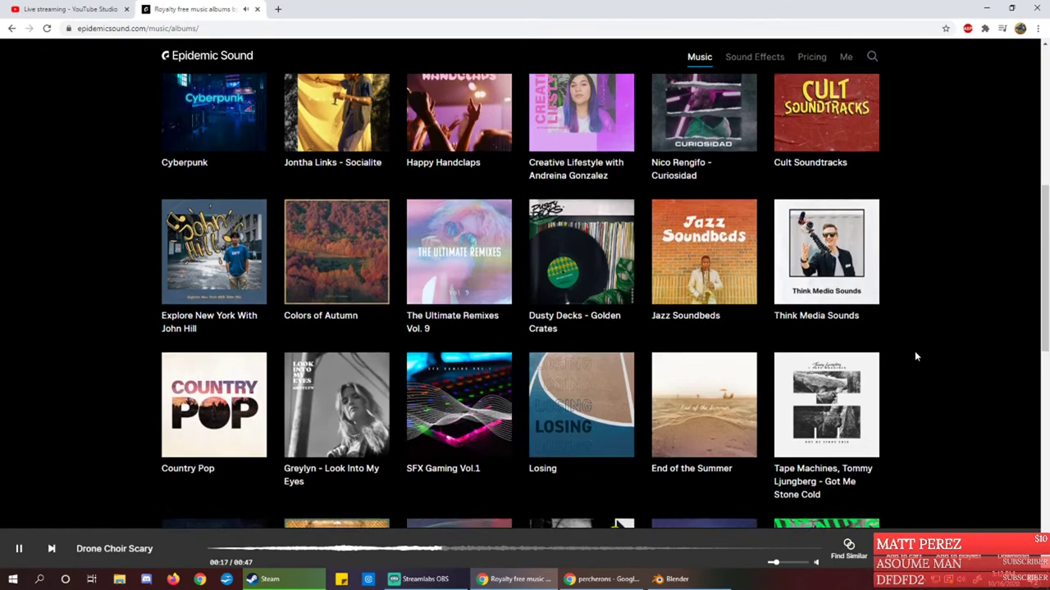
Load more albums past the end of the list and play the album Loving Caliber - Wasted
scroll(916, 356, down, 6)
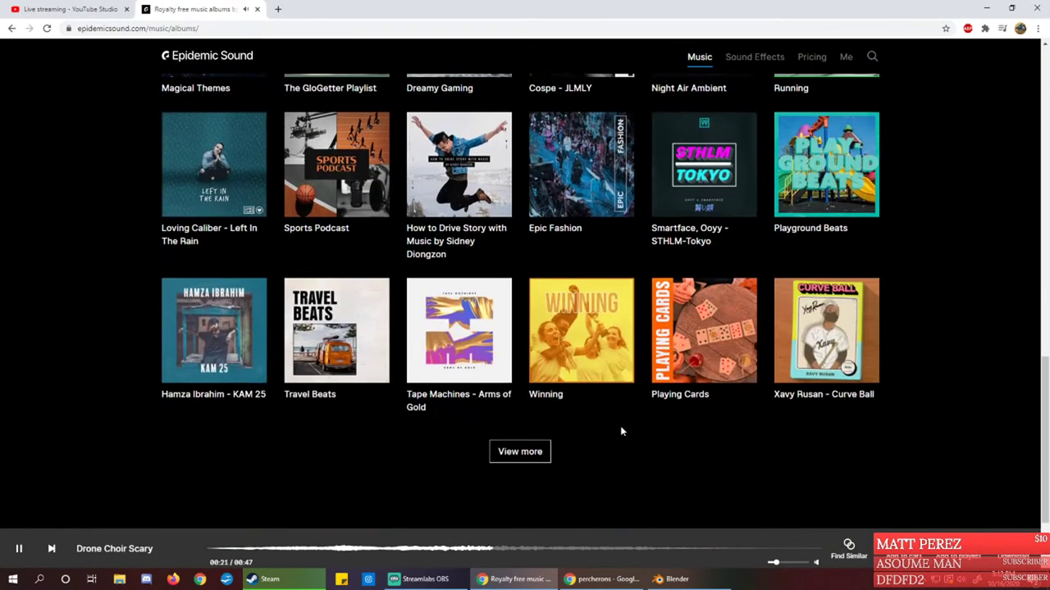
click(529, 453)
scroll(901, 402, down, 3)
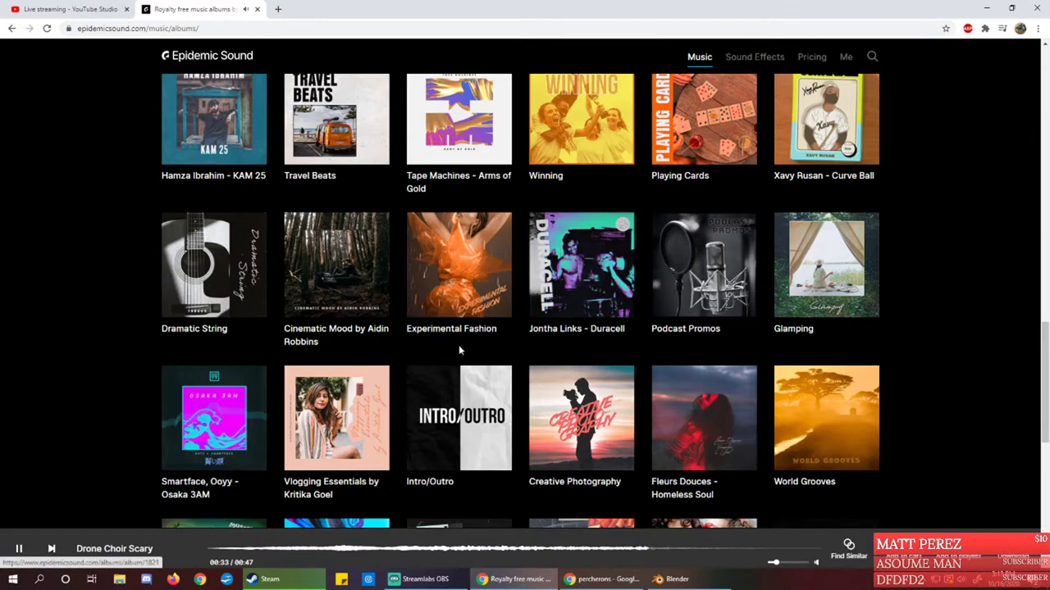
scroll(374, 347, down, 2)
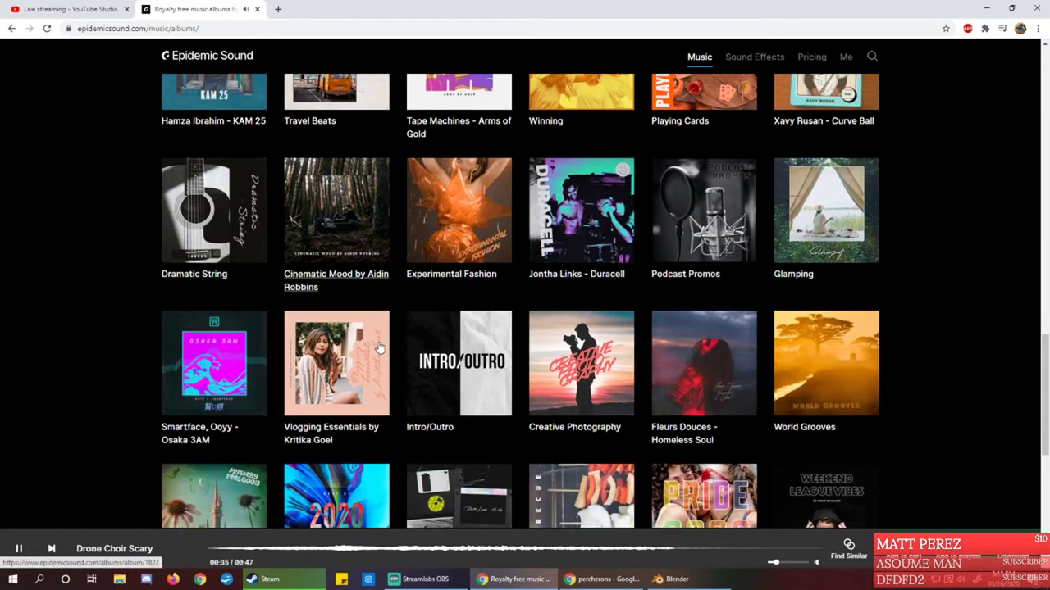
scroll(570, 393, down, 3)
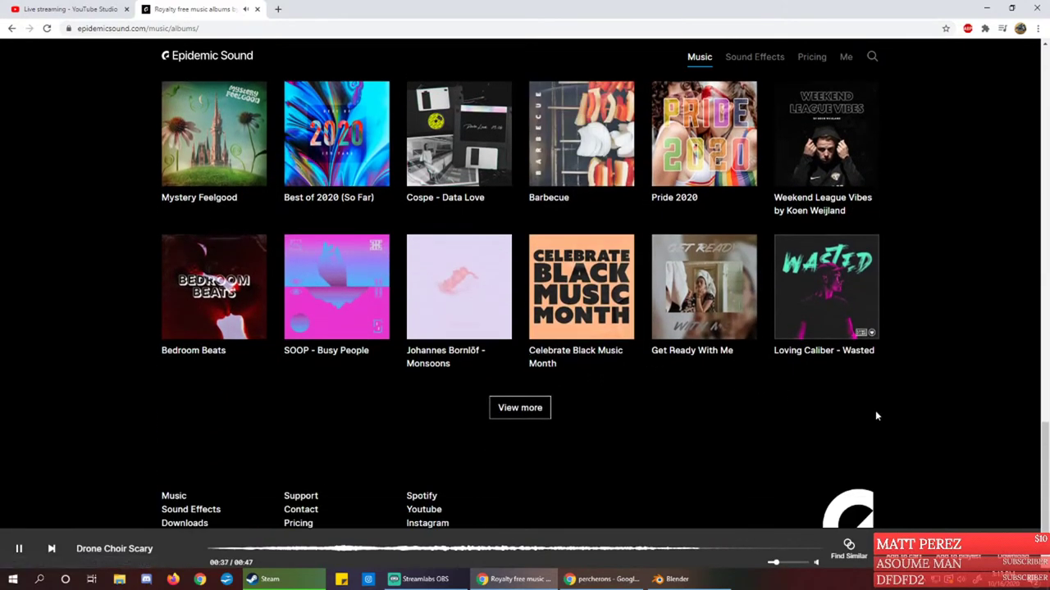
click(826, 287)
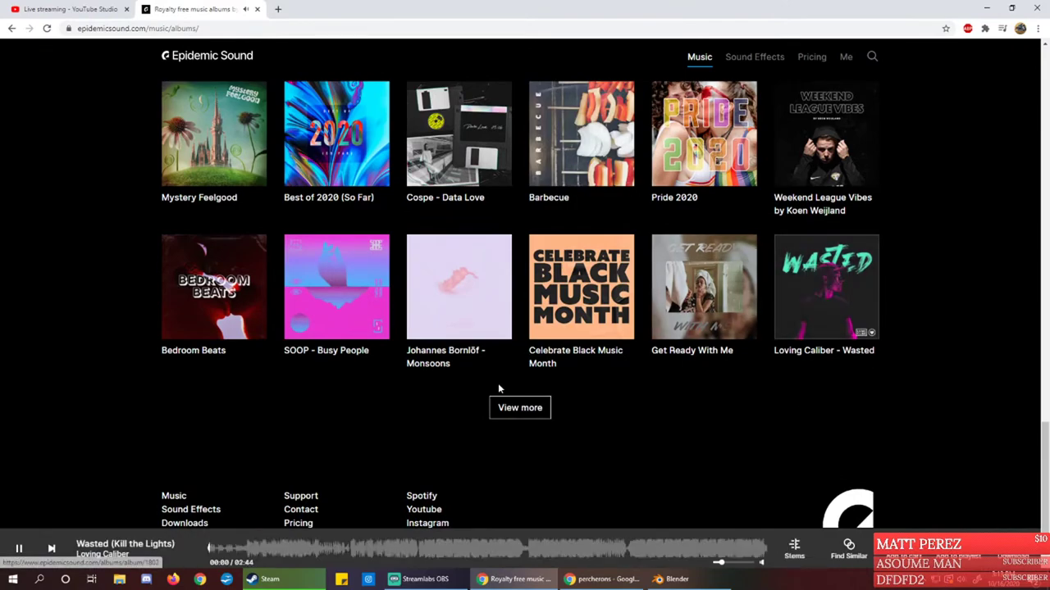
Load two more batches of albums and play the album Happy Gaming
click(519, 406)
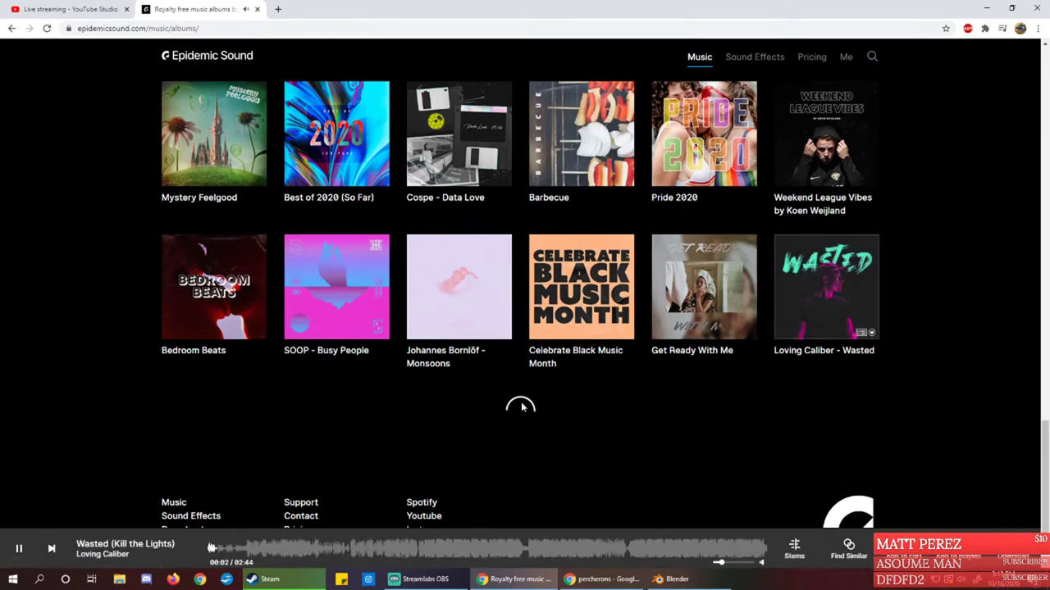
scroll(750, 428, down, 2)
scroll(751, 428, down, 3)
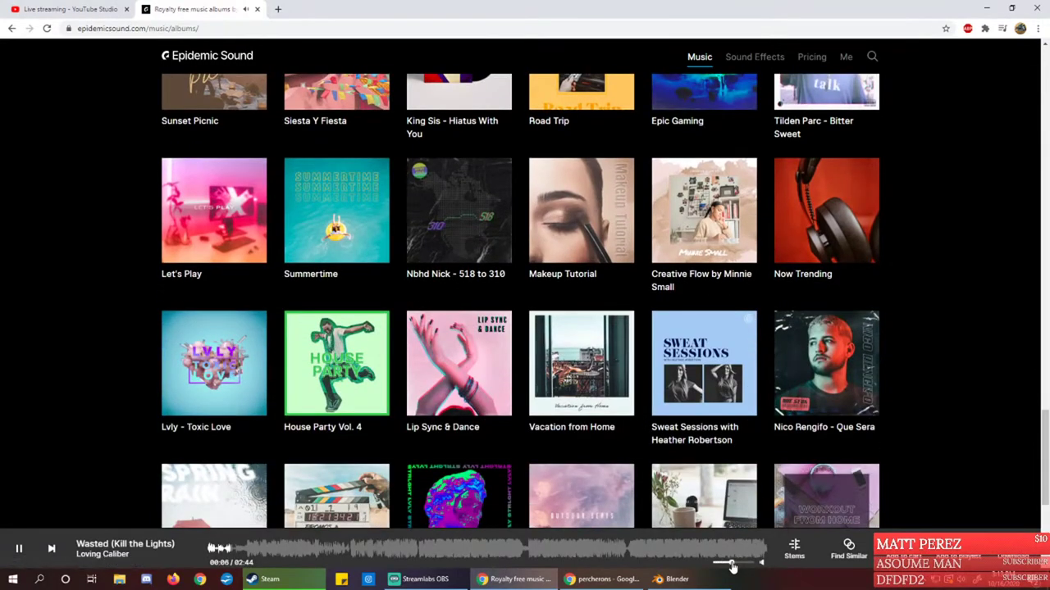
scroll(928, 374, down, 4)
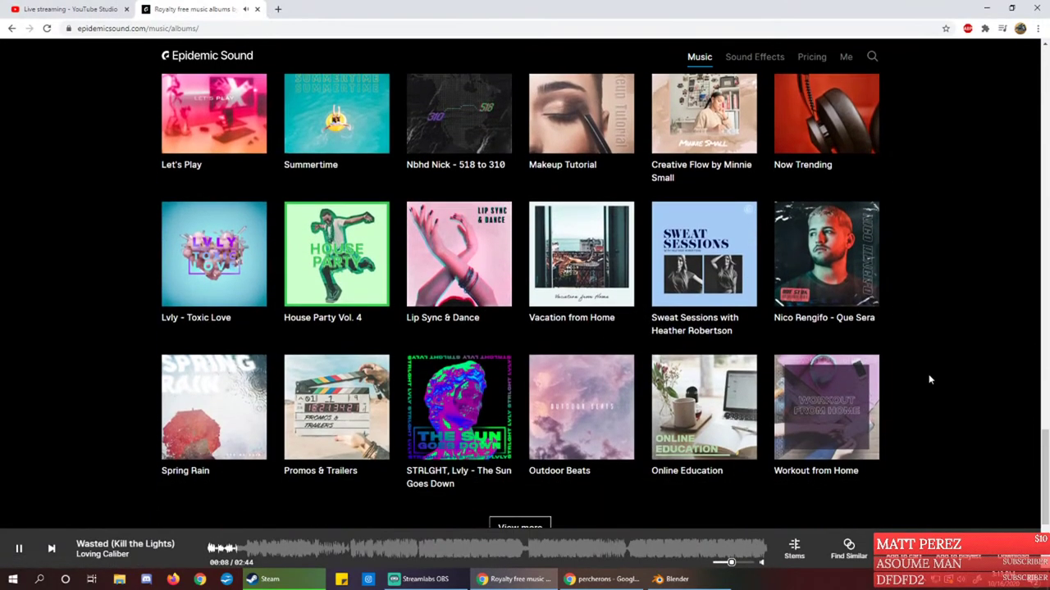
scroll(910, 377, up, 1)
click(494, 447)
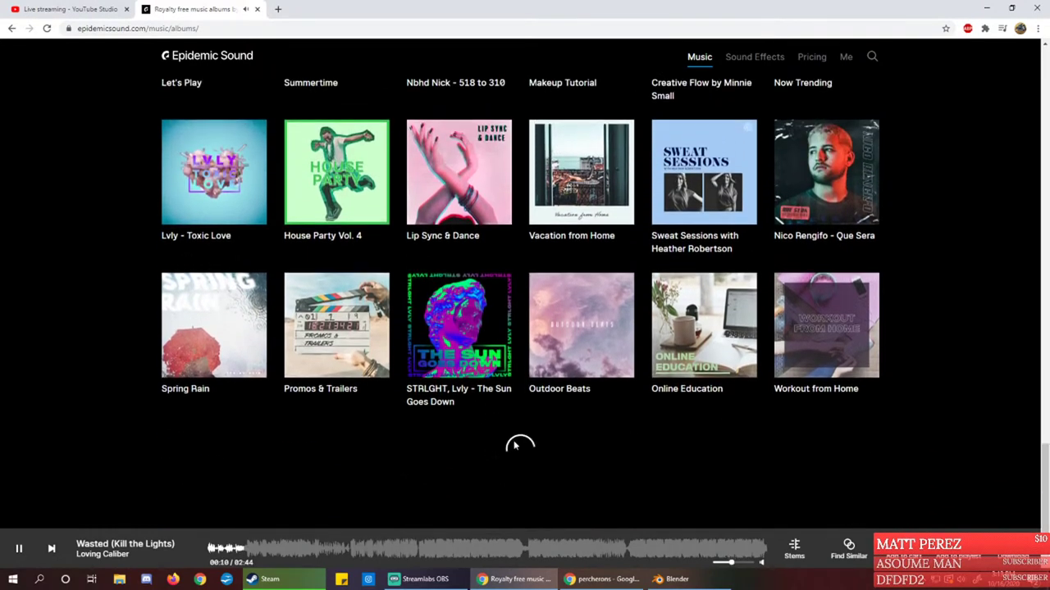
scroll(946, 399, down, 3)
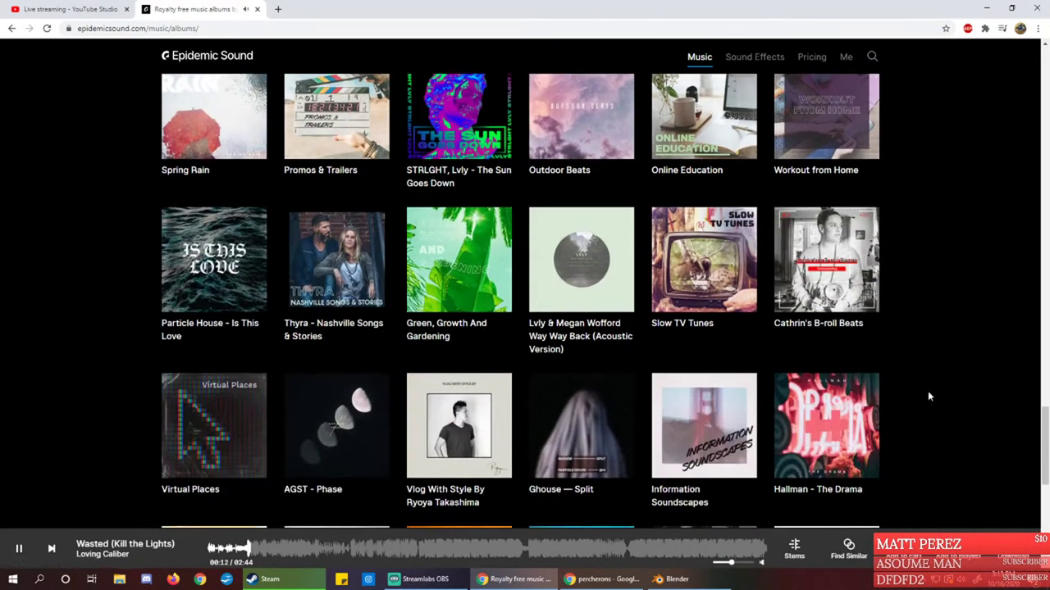
scroll(919, 393, down, 4)
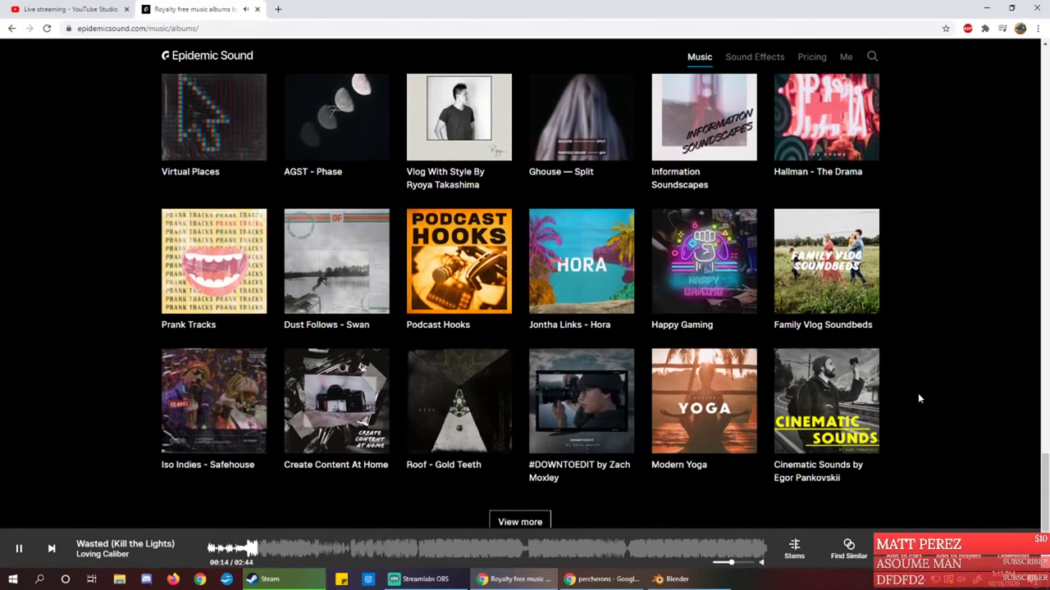
click(702, 264)
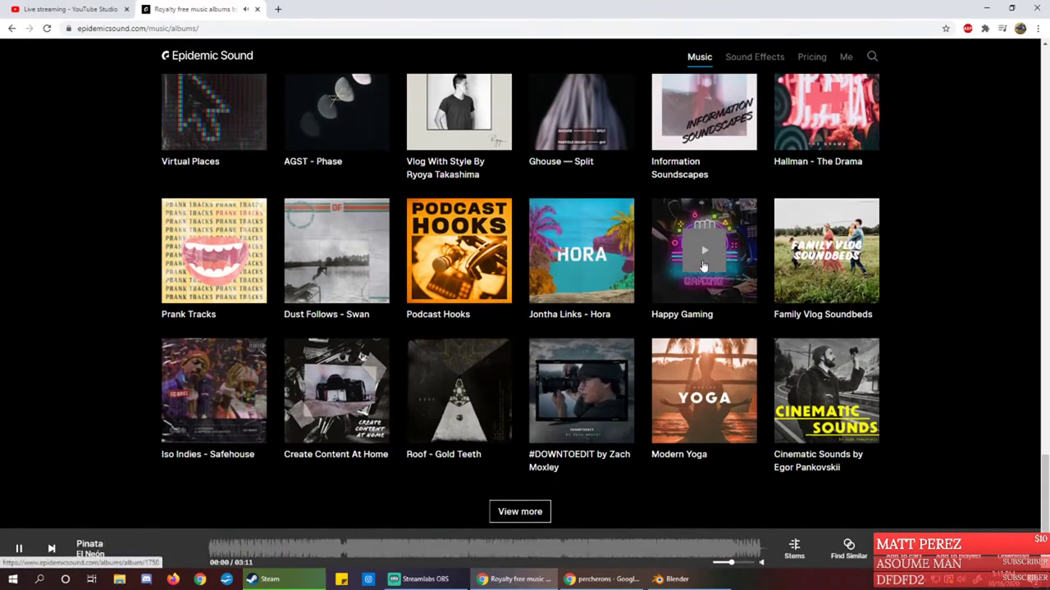
Load two further batches of albums and sample the albums Badass Ads and Neon Lights
click(519, 512)
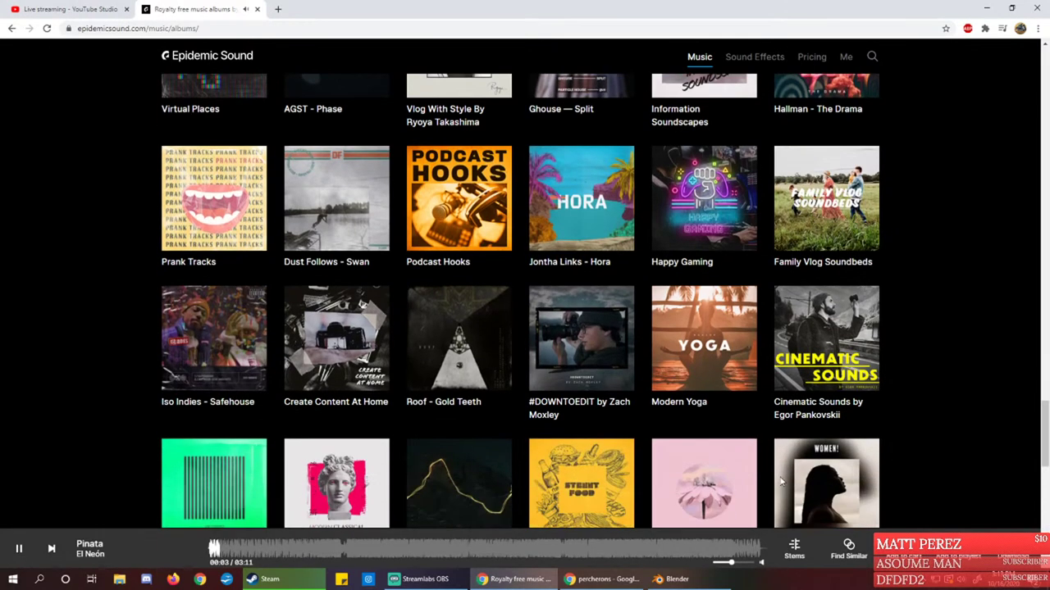
scroll(910, 395, down, 3)
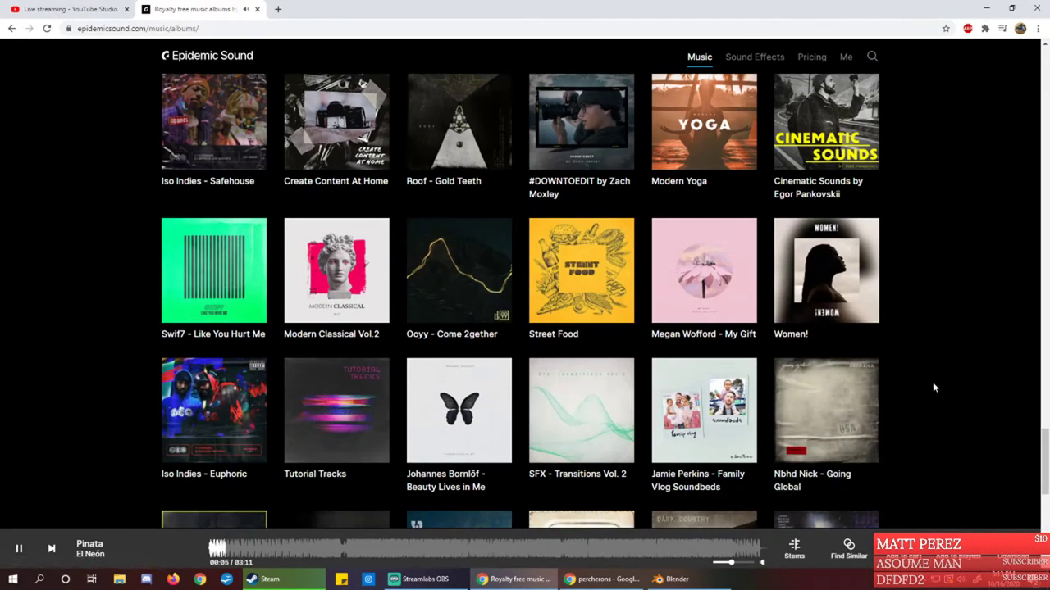
scroll(932, 382, down, 1)
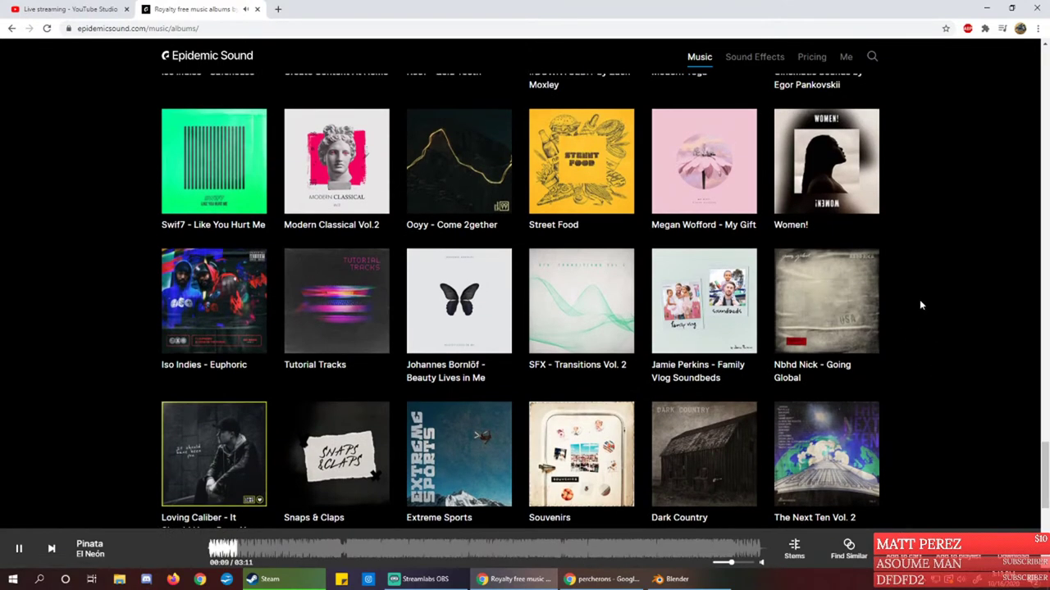
scroll(919, 302, down, 2)
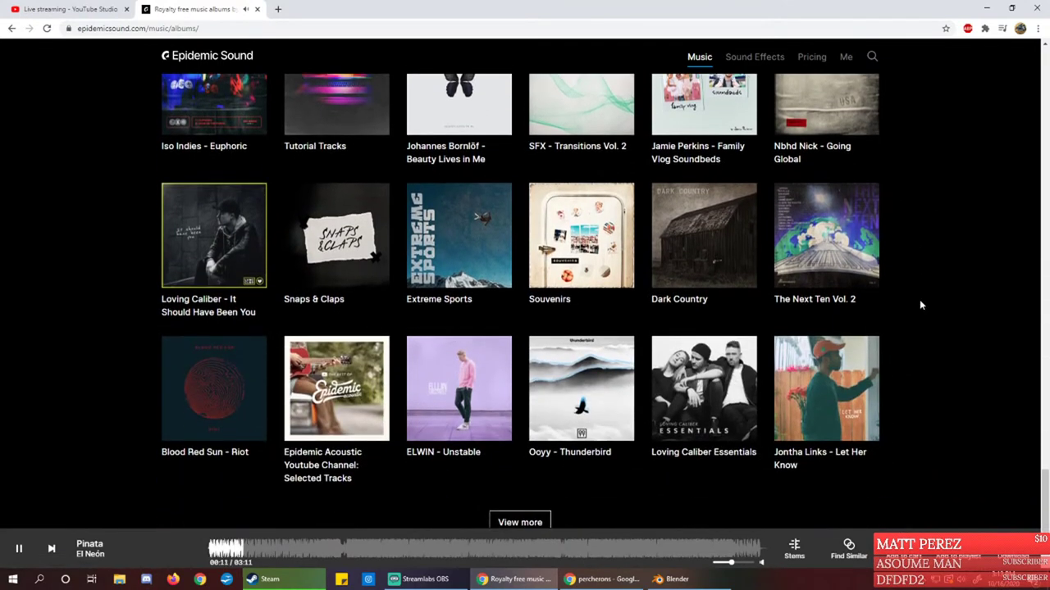
scroll(920, 304, down, 2)
click(520, 358)
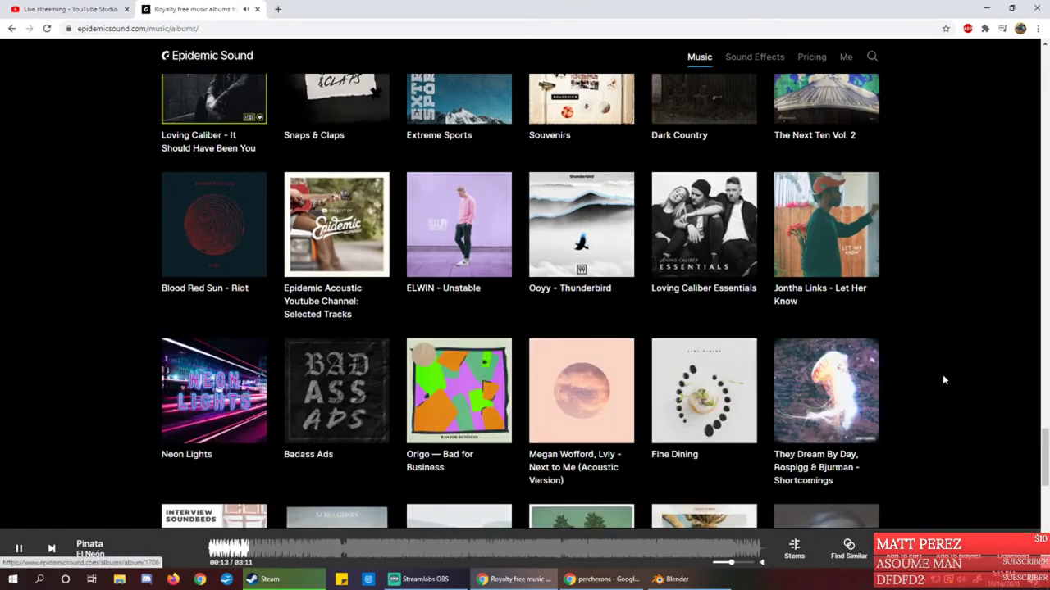
scroll(942, 377, down, 1)
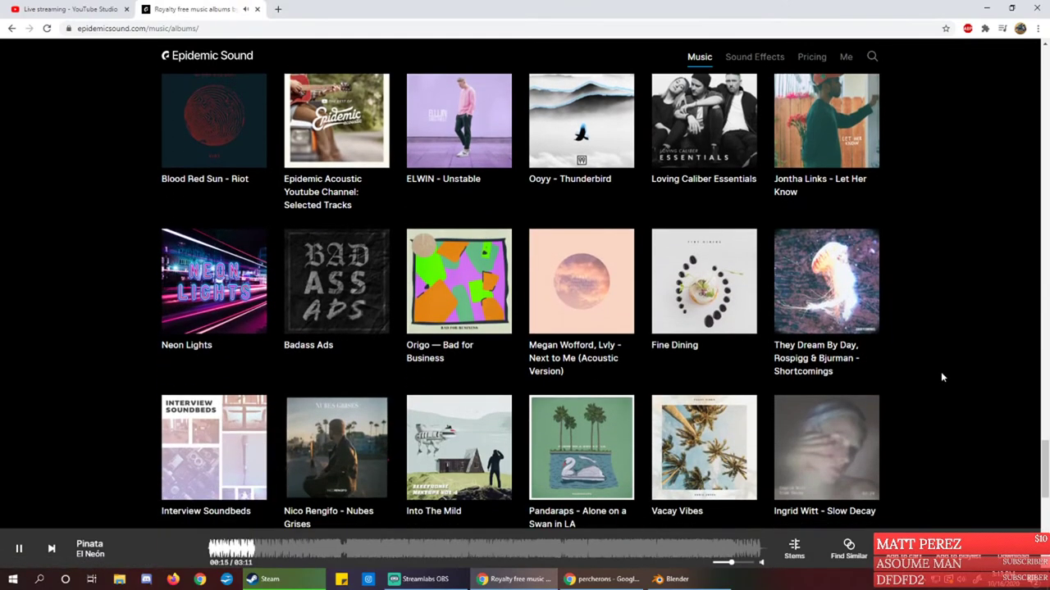
click(339, 283)
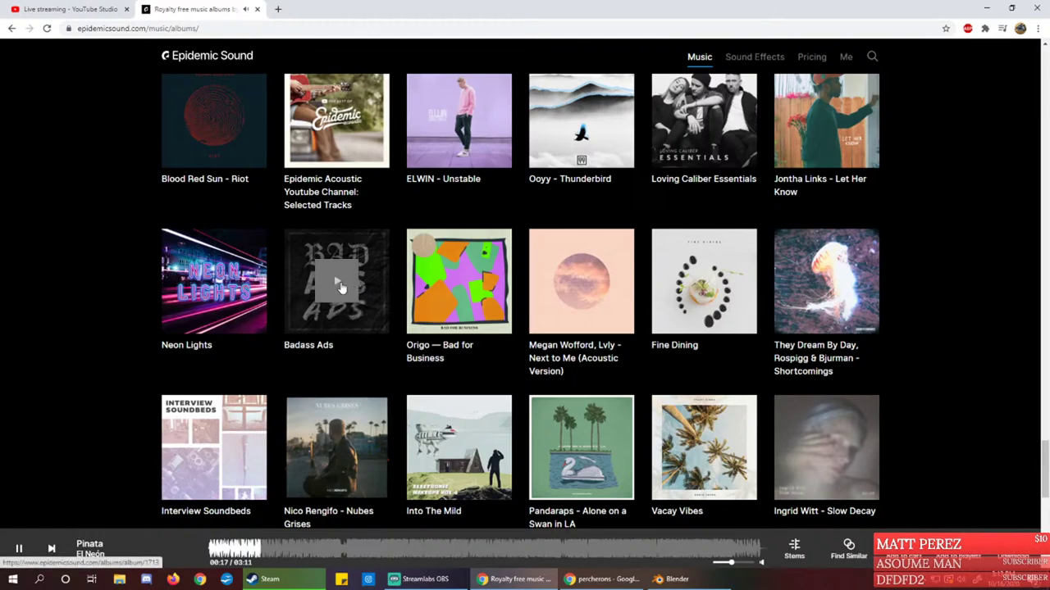
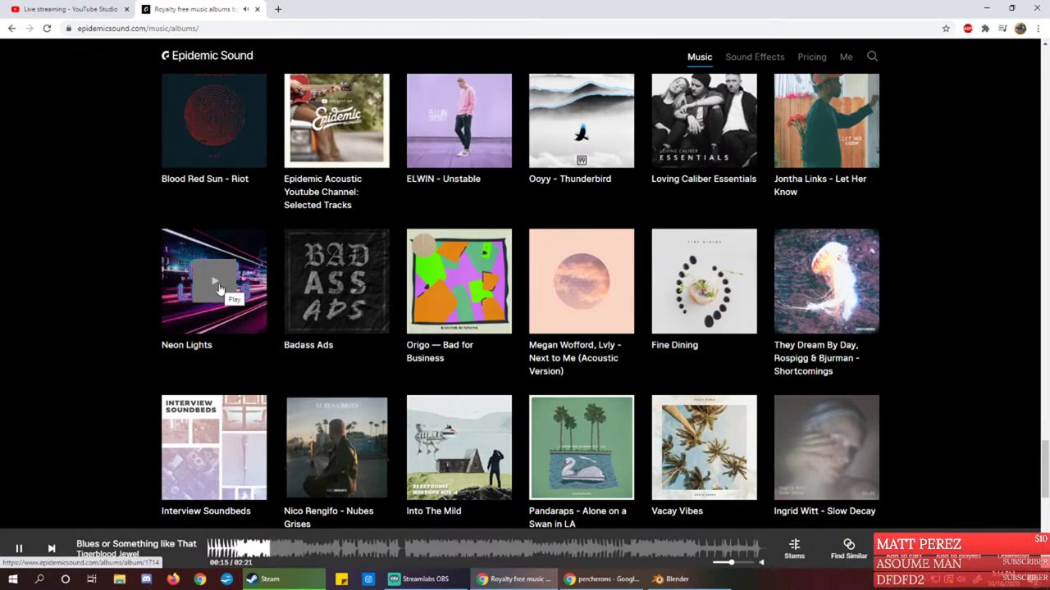
click(216, 285)
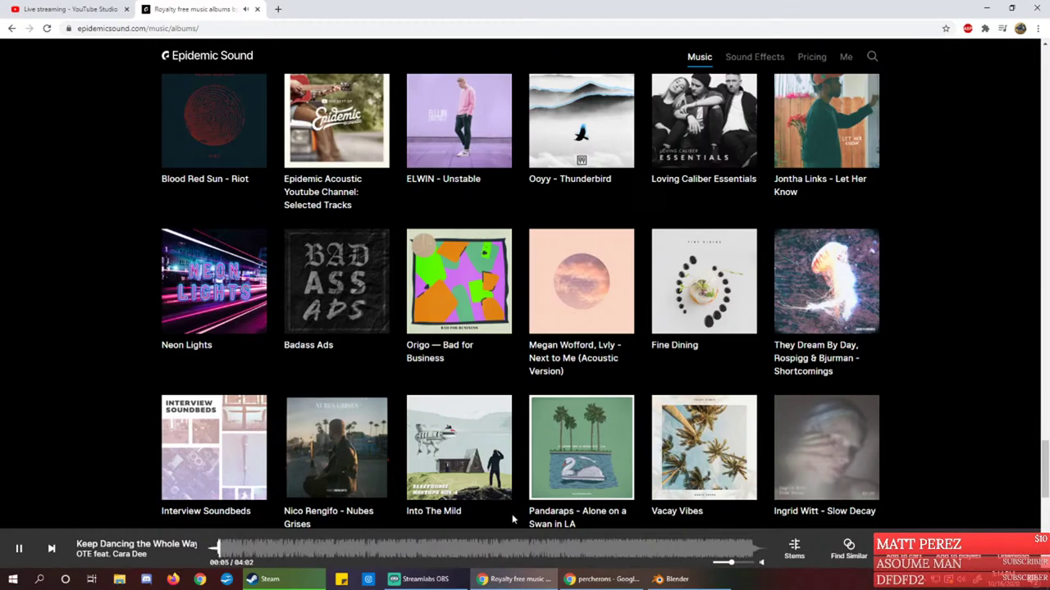
Look through the remaining loaded albums and sample Call On Me (STRLGHT Remix) and Back to the Future
scroll(898, 420, down, 3)
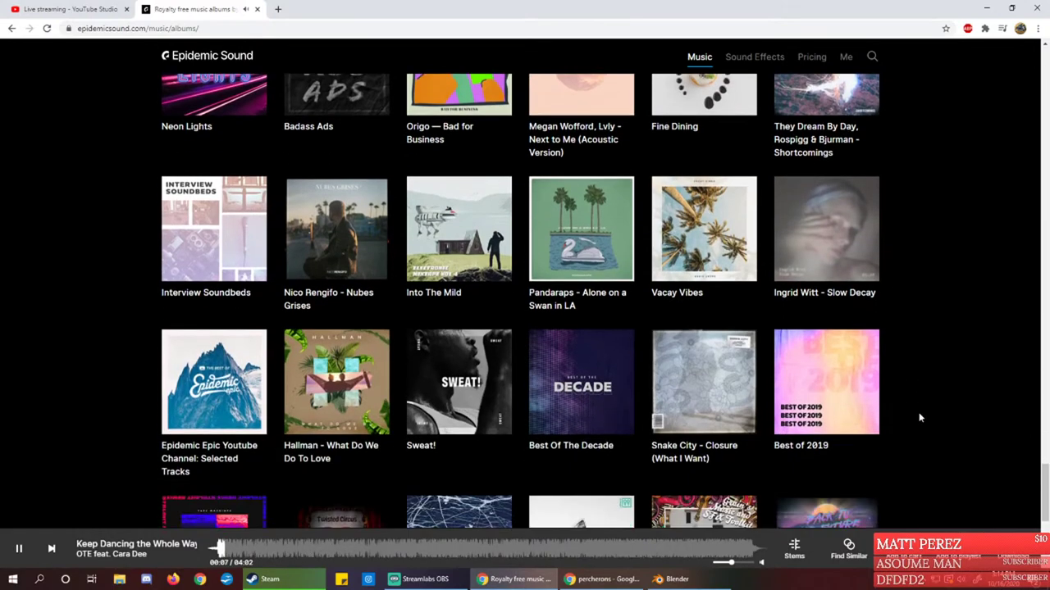
scroll(919, 412, down, 1)
scroll(918, 412, down, 2)
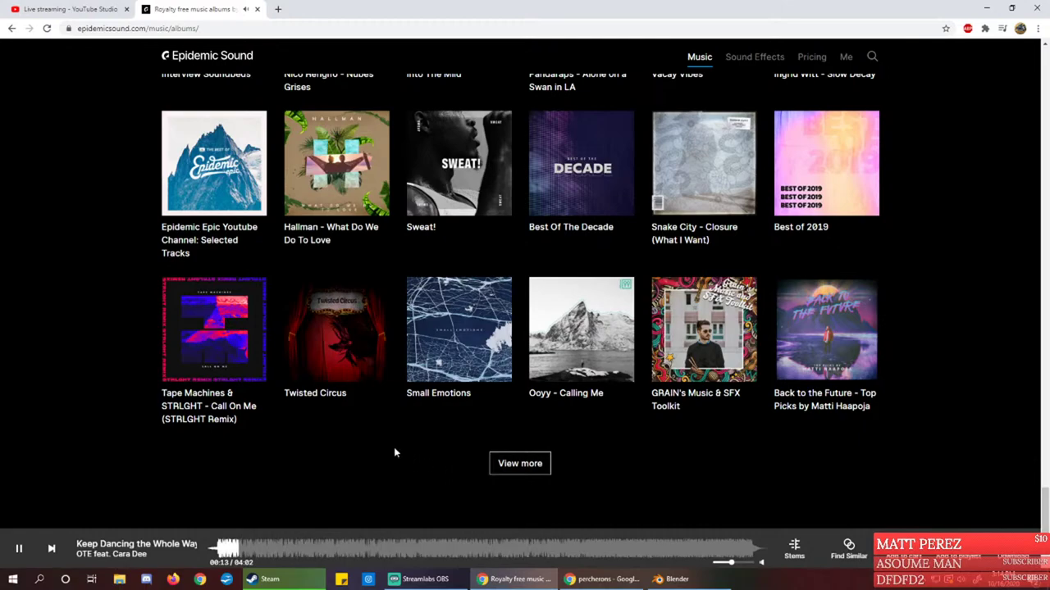
click(215, 336)
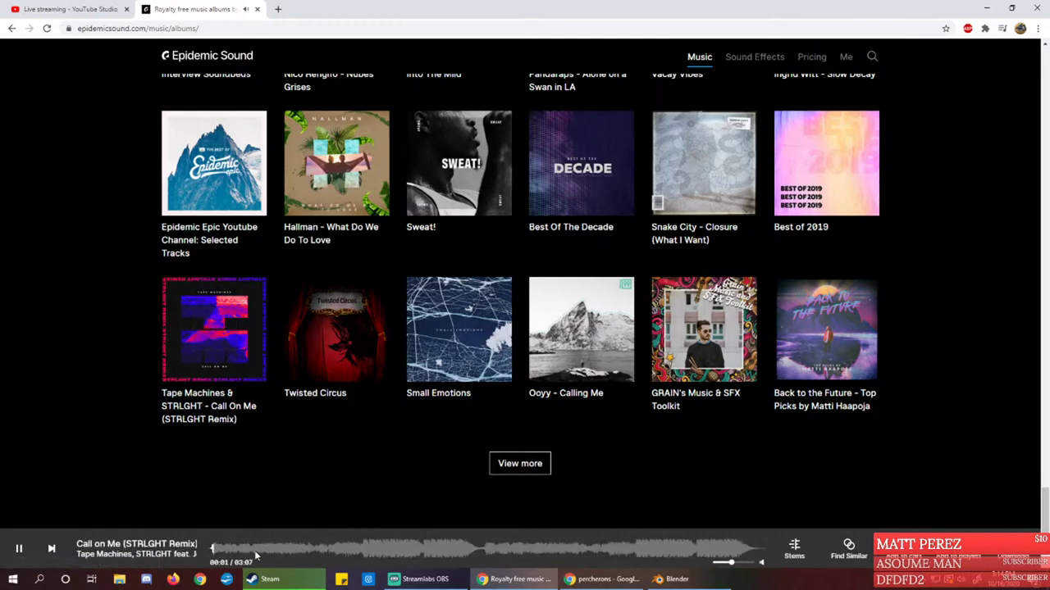
click(826, 329)
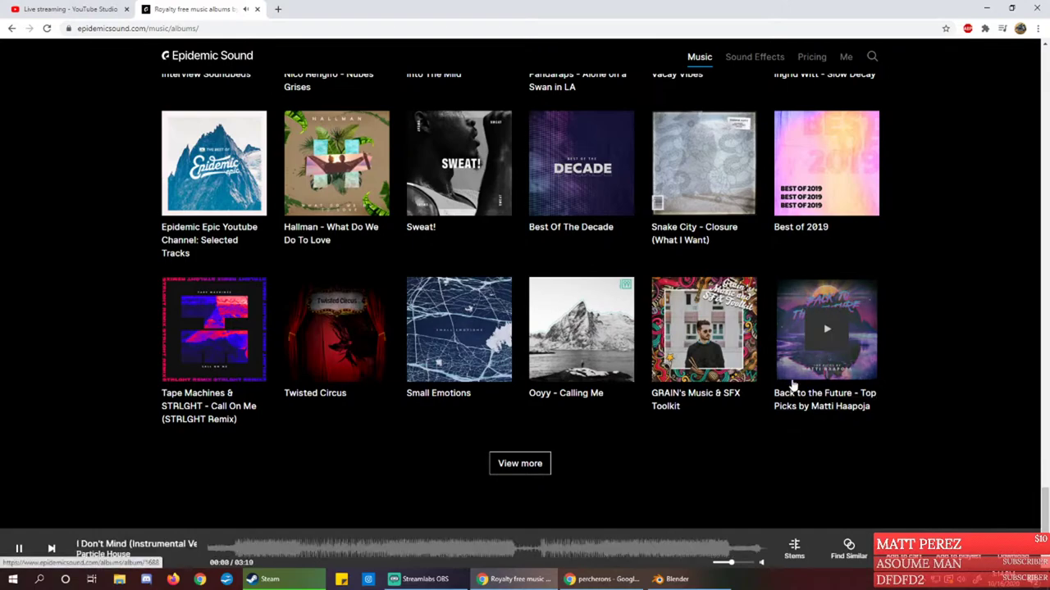
Load another batch of albums and play the album Under the Radar
mouse_move(581, 387)
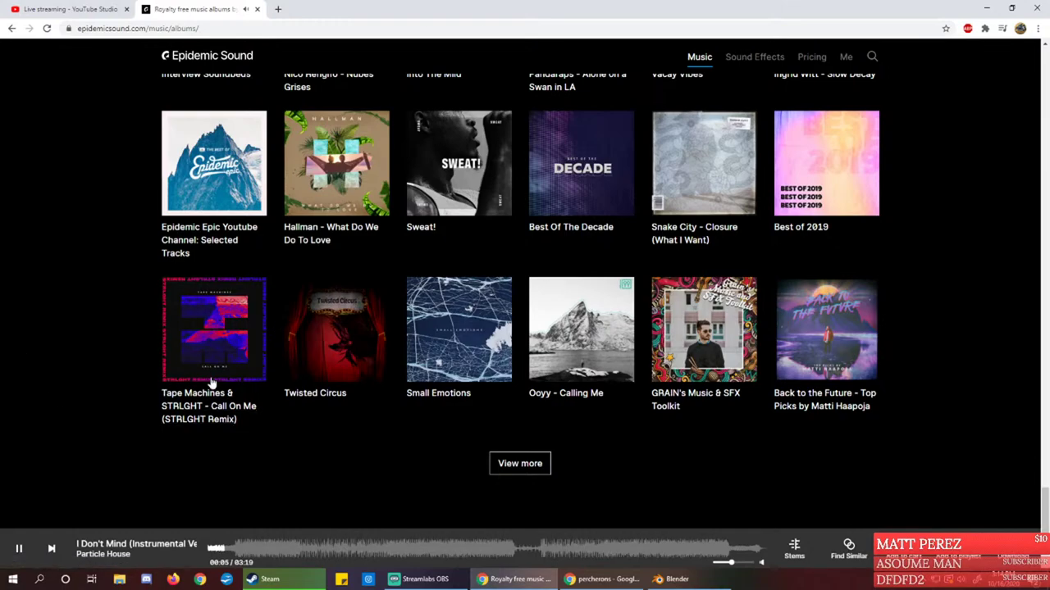
click(530, 466)
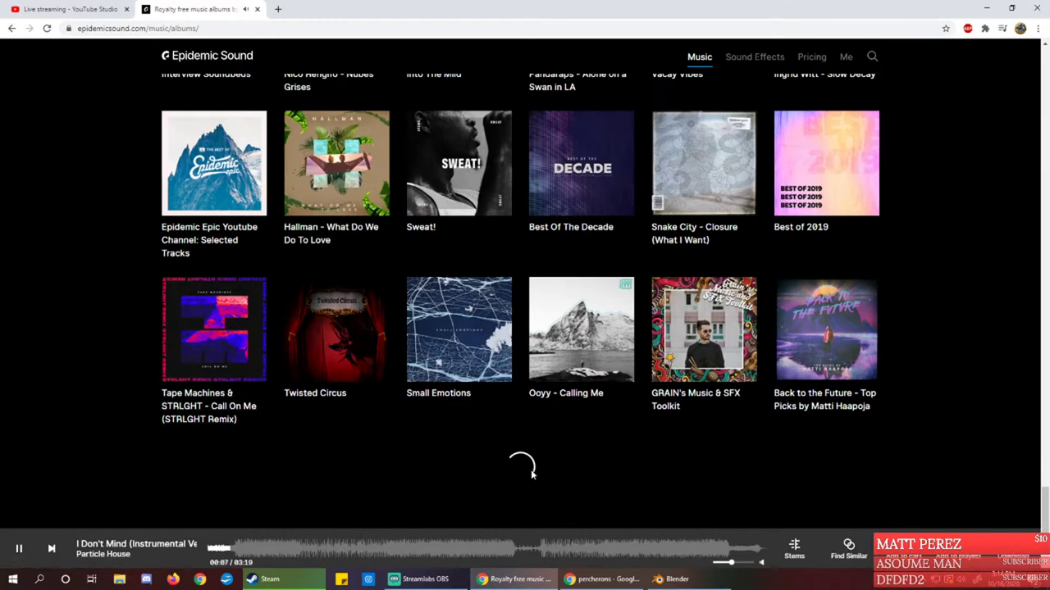
scroll(625, 428, down, 2)
scroll(873, 398, down, 2)
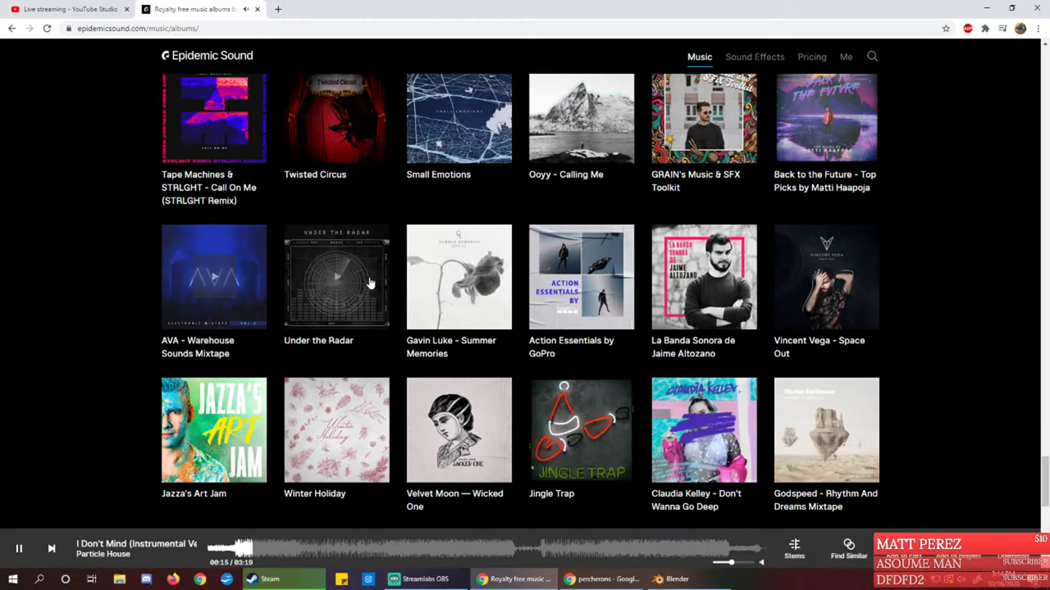
mouse_move(333, 291)
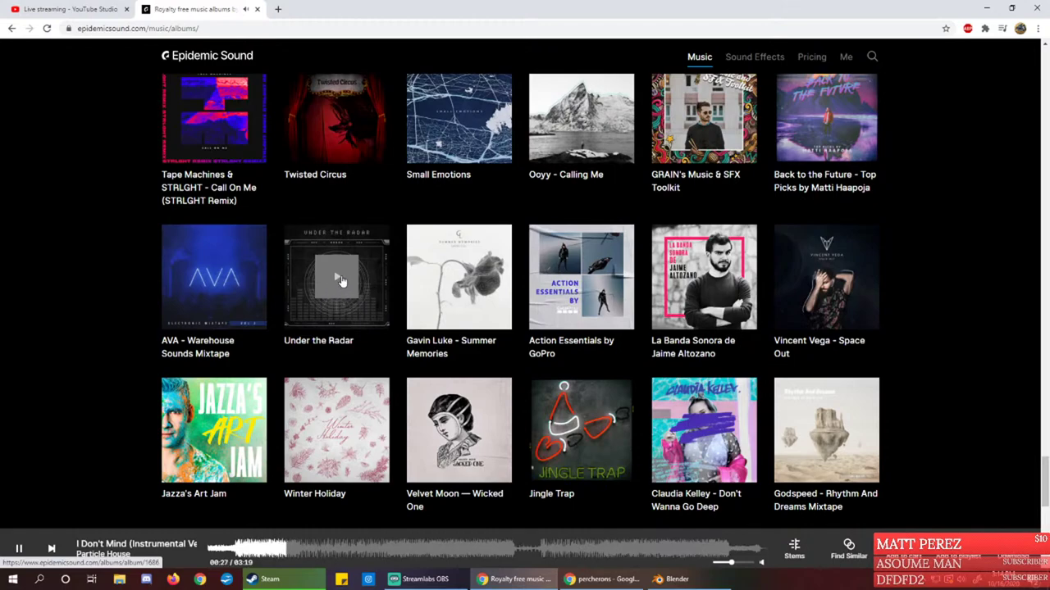
click(339, 280)
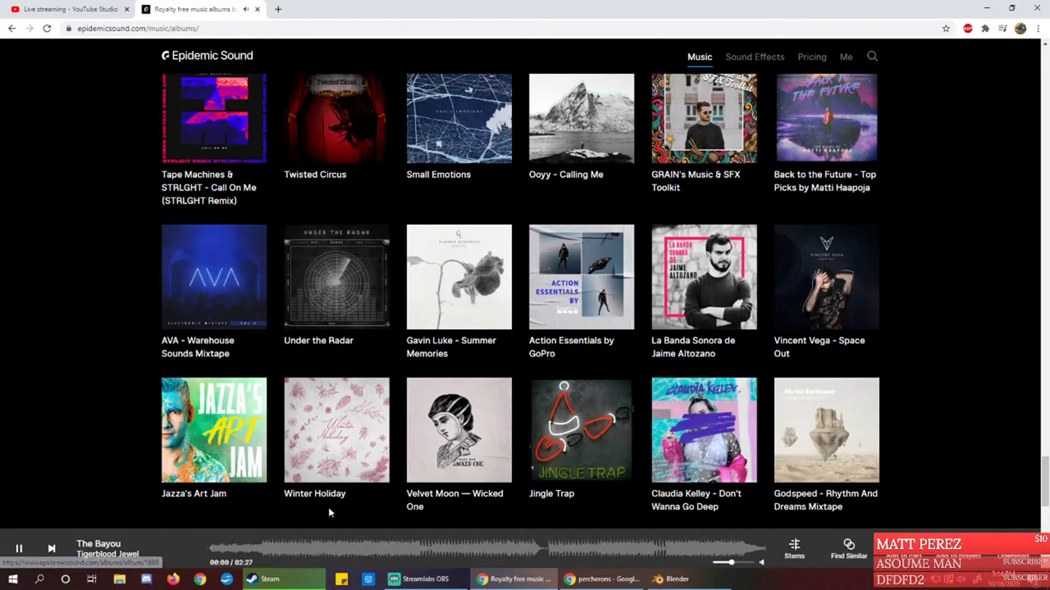
Jump ahead in the current Under the Radar track, and sample the album's next track from just under a minute in
click(285, 551)
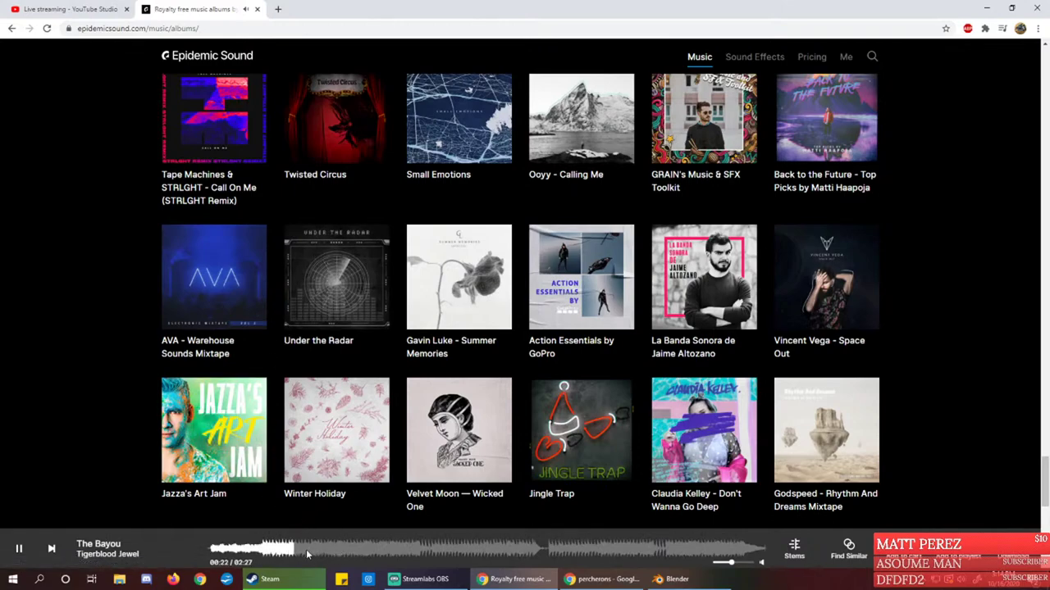
click(51, 548)
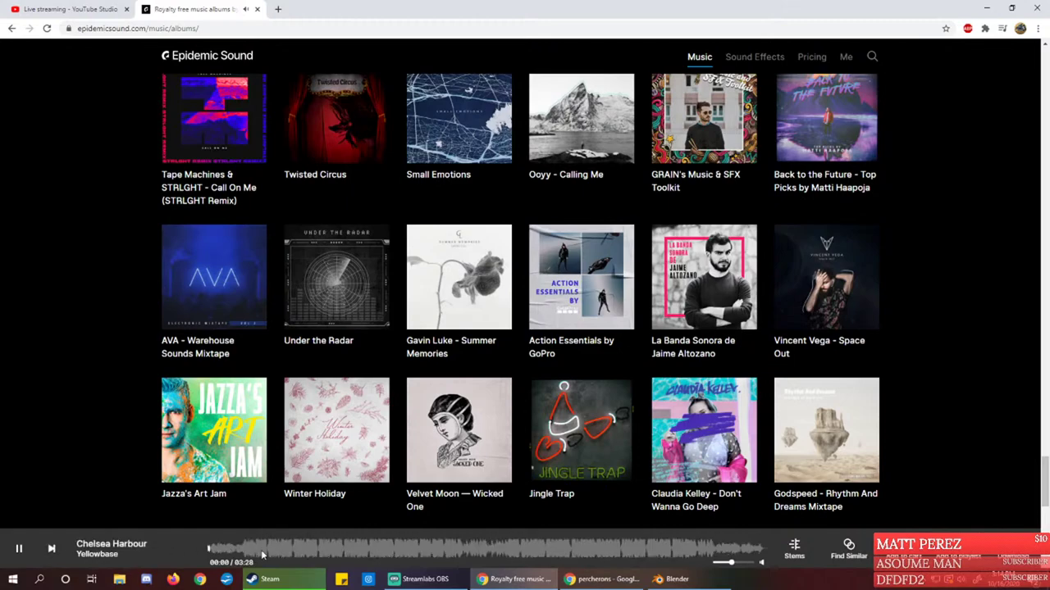
click(333, 551)
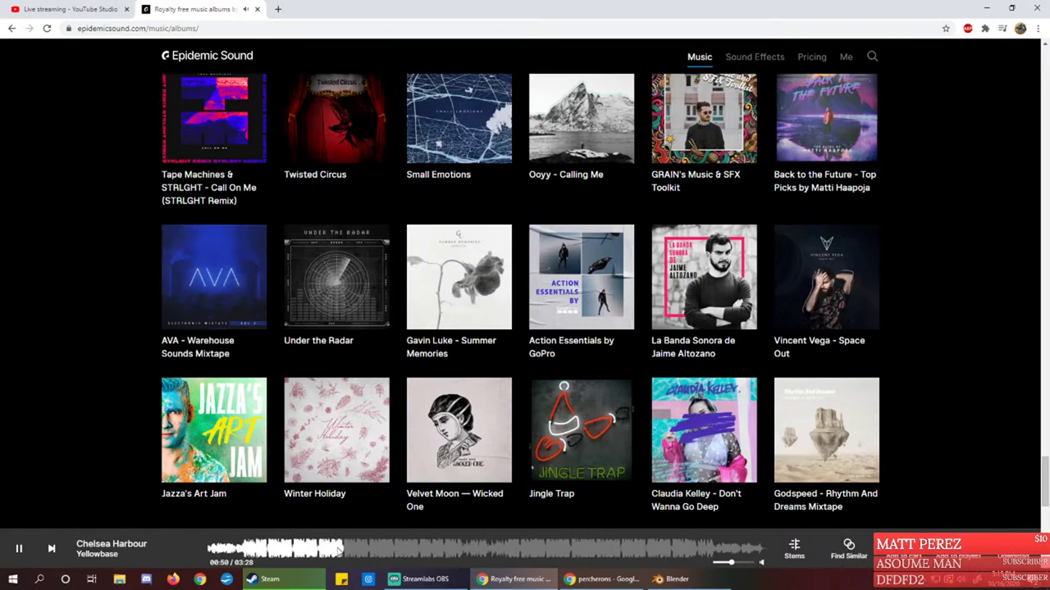
mouse_move(341, 486)
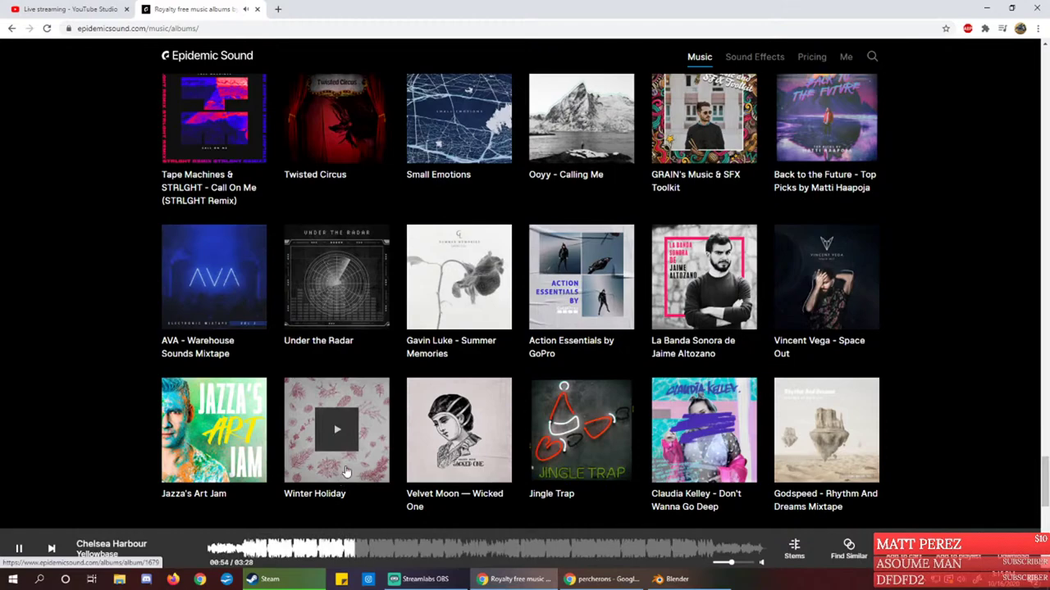
mouse_move(221, 264)
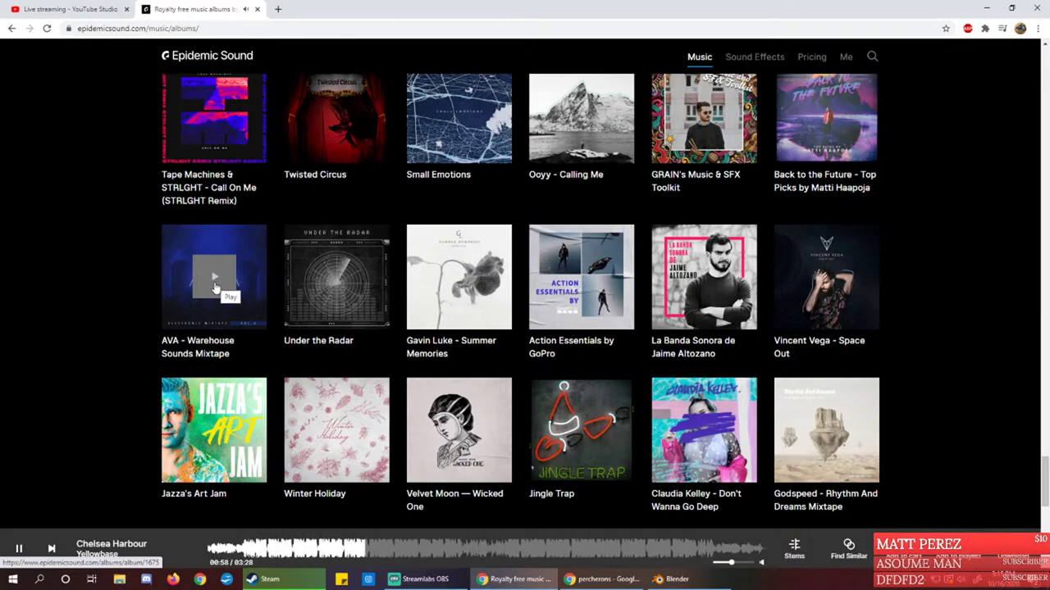
Play the album AVA - Warehouse Sounds Mixtape and jump ahead to just under a minute into its track
click(214, 284)
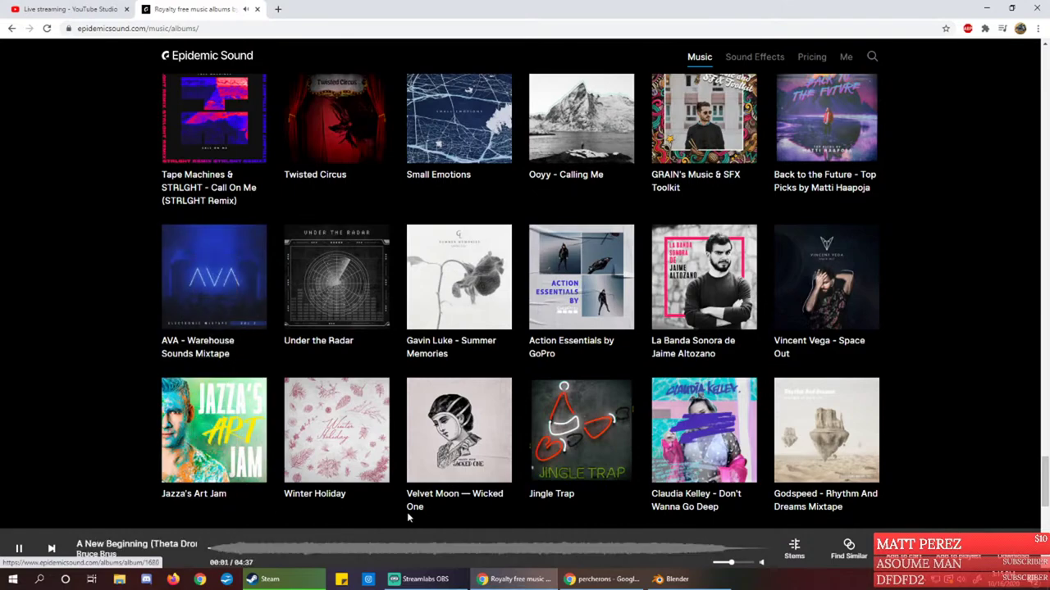
mouse_move(627, 456)
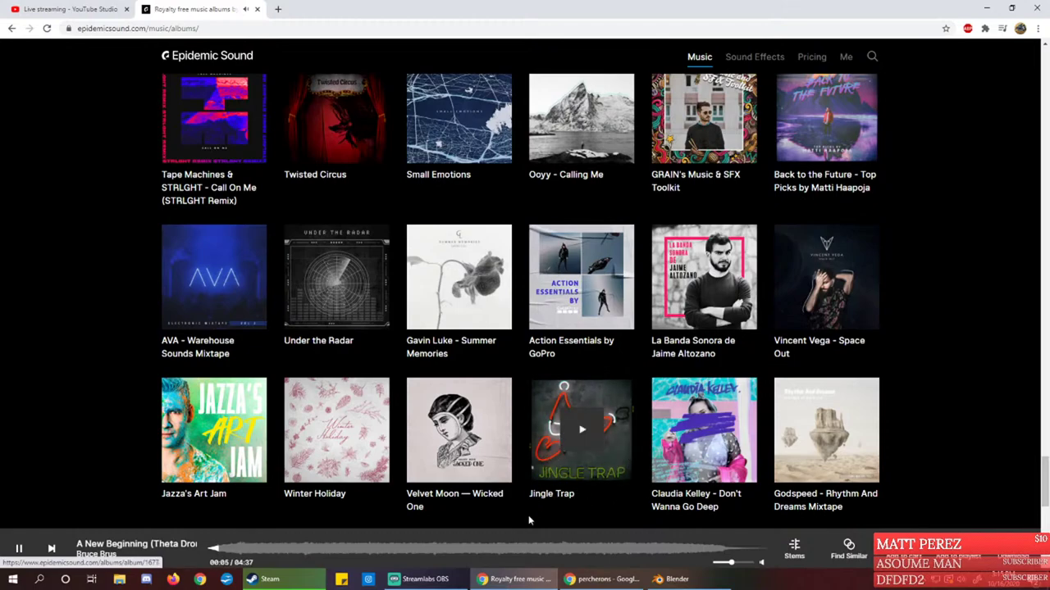
click(315, 547)
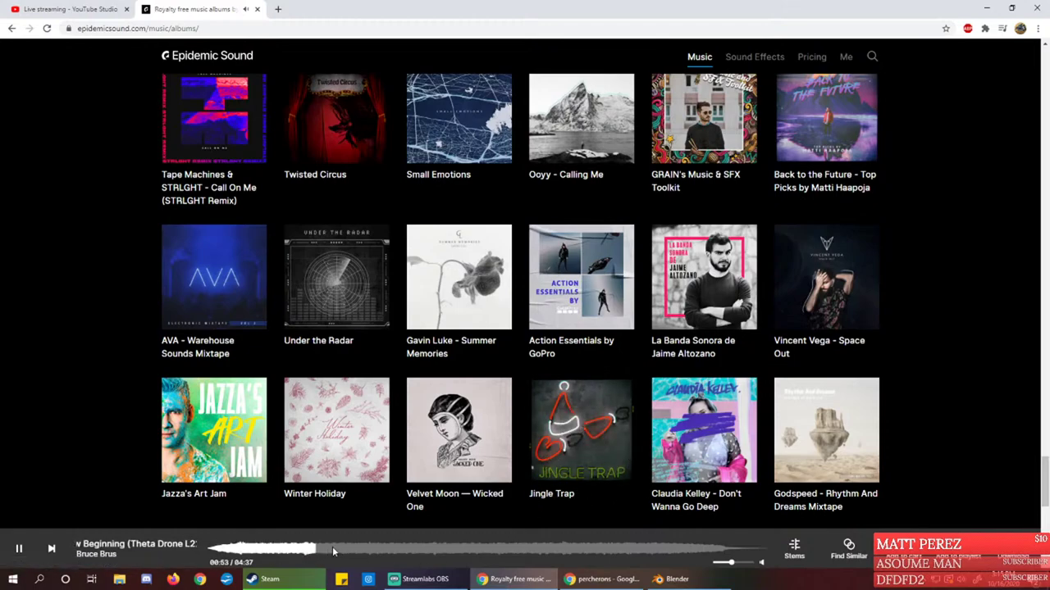
Sample the albums Jingle Trap, Wicked One and Godspeed - Rhythm And Dreams Mixtape, the last from about 1:40 into its track
click(581, 429)
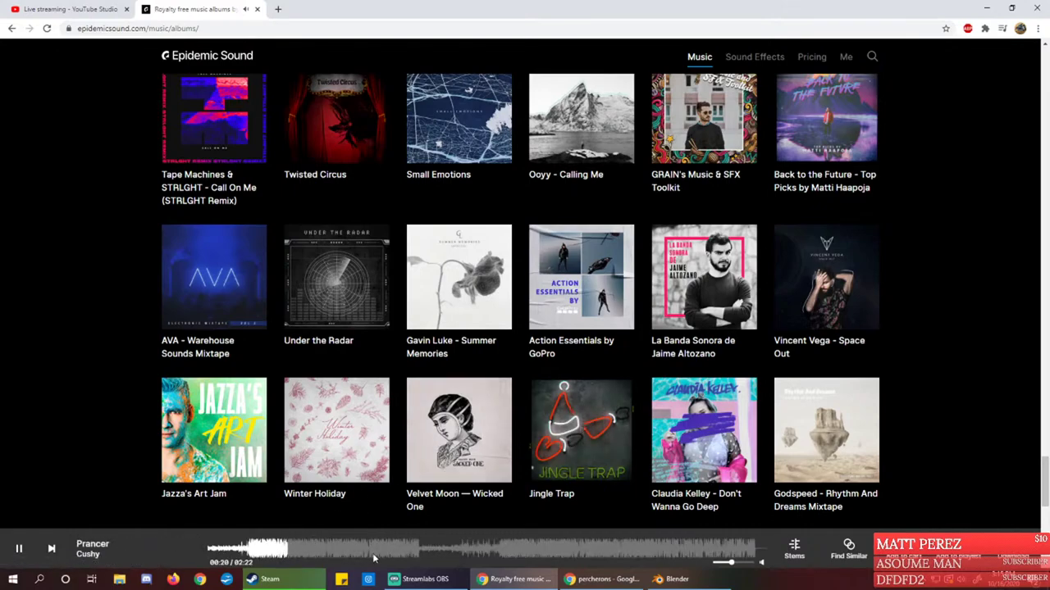
click(461, 432)
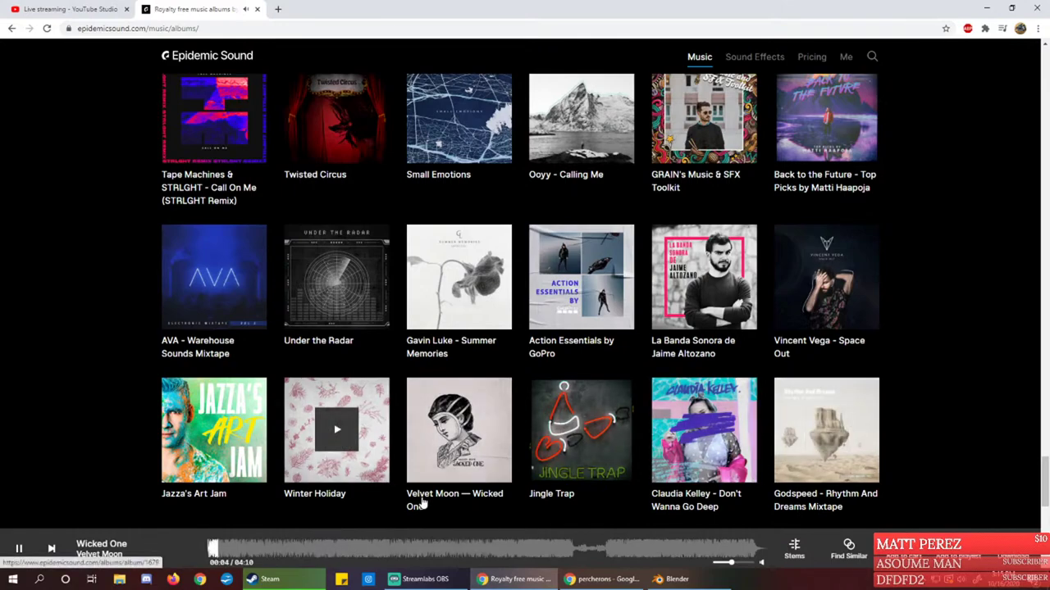
click(826, 430)
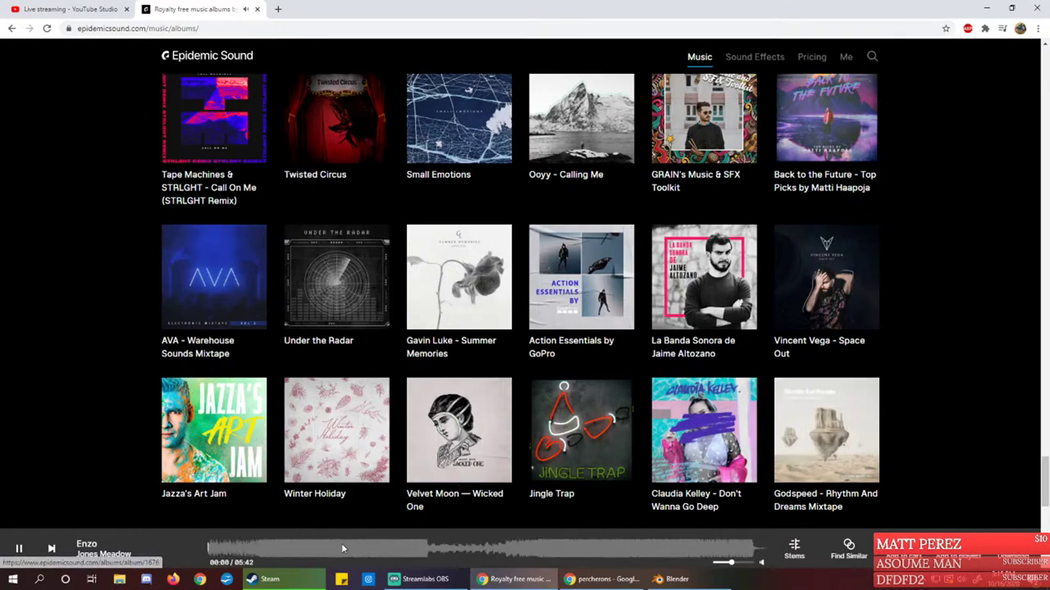
click(248, 545)
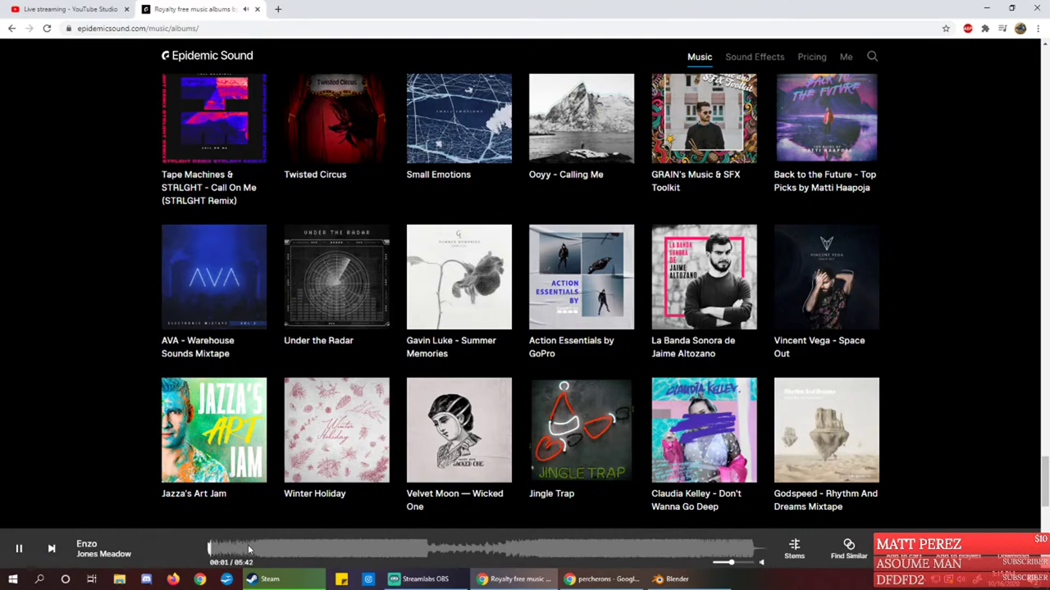
click(371, 545)
View the album page of Ingrid Witt - Fear Being Unfelt, and return to the album list to load another batch
scroll(459, 468, down, 3)
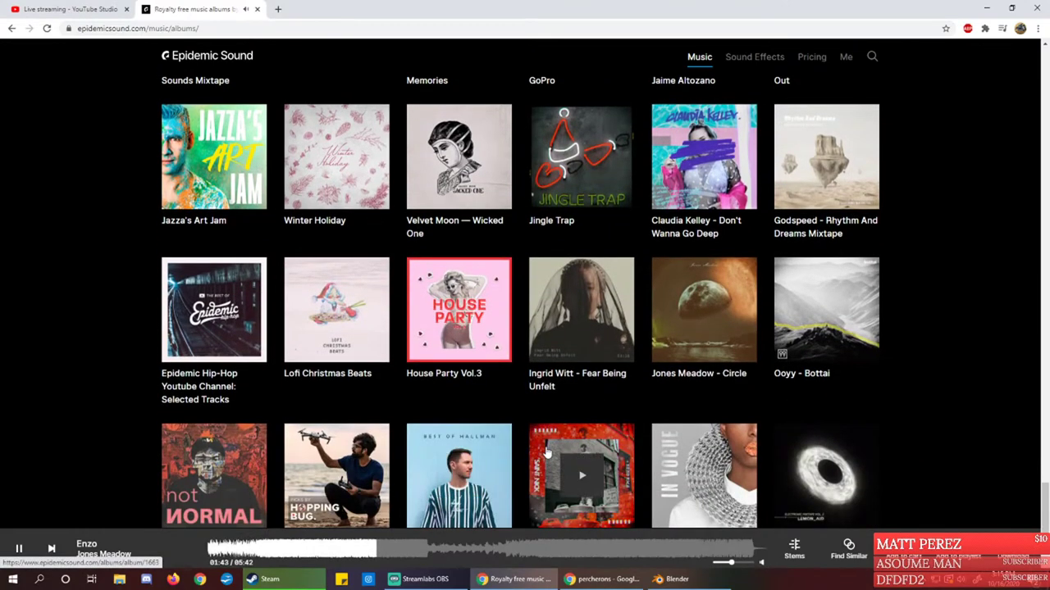
click(584, 292)
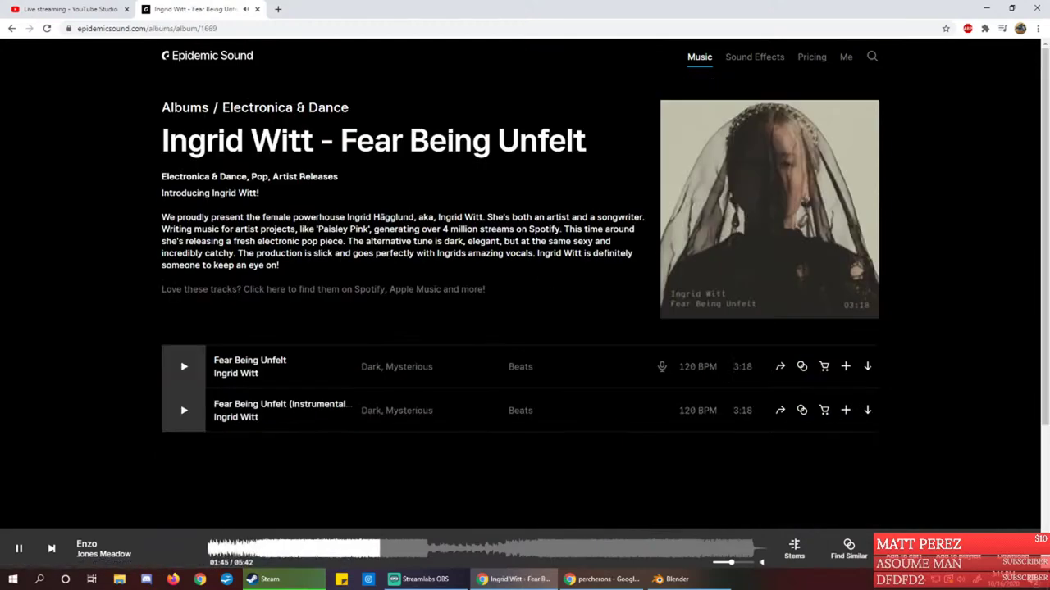
click(11, 28)
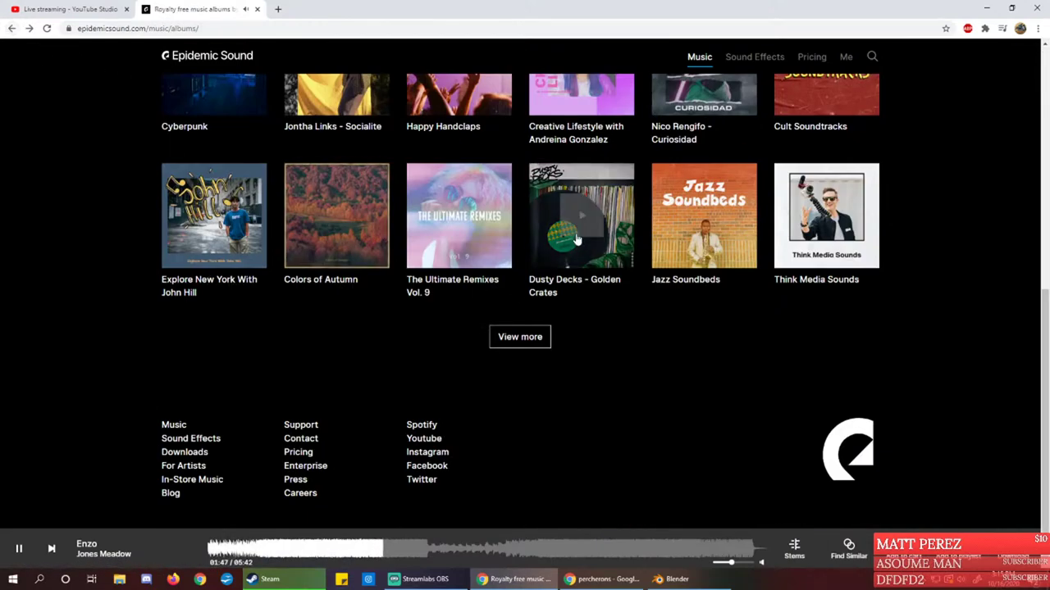
scroll(530, 336, up, 2)
scroll(522, 361, down, 2)
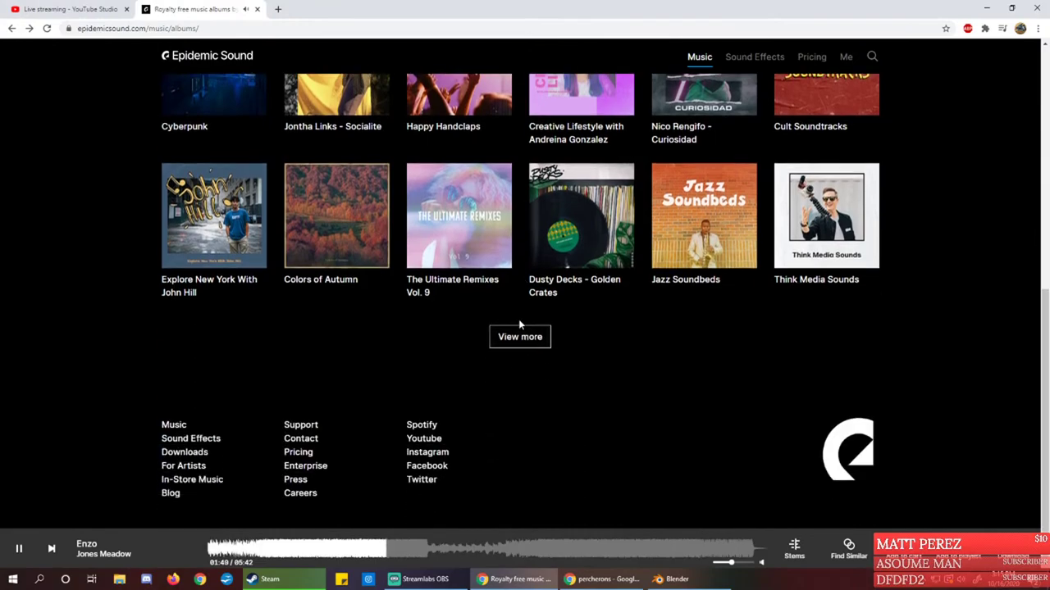
click(520, 334)
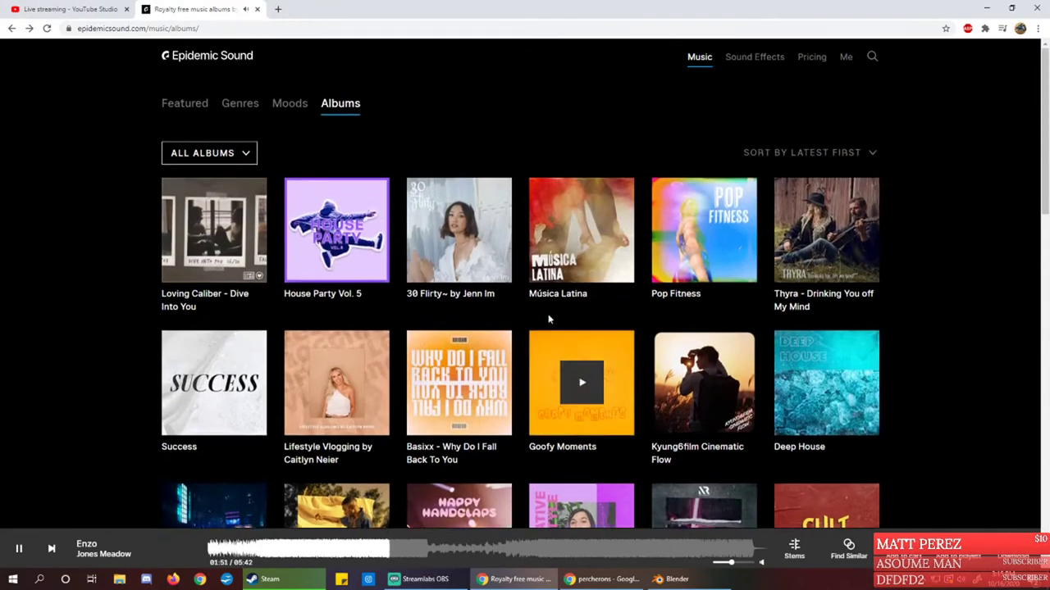
Sample the newest albums Dive Into You, House Party Vol. 5, 30 Flirty~ and Música Latina
click(207, 236)
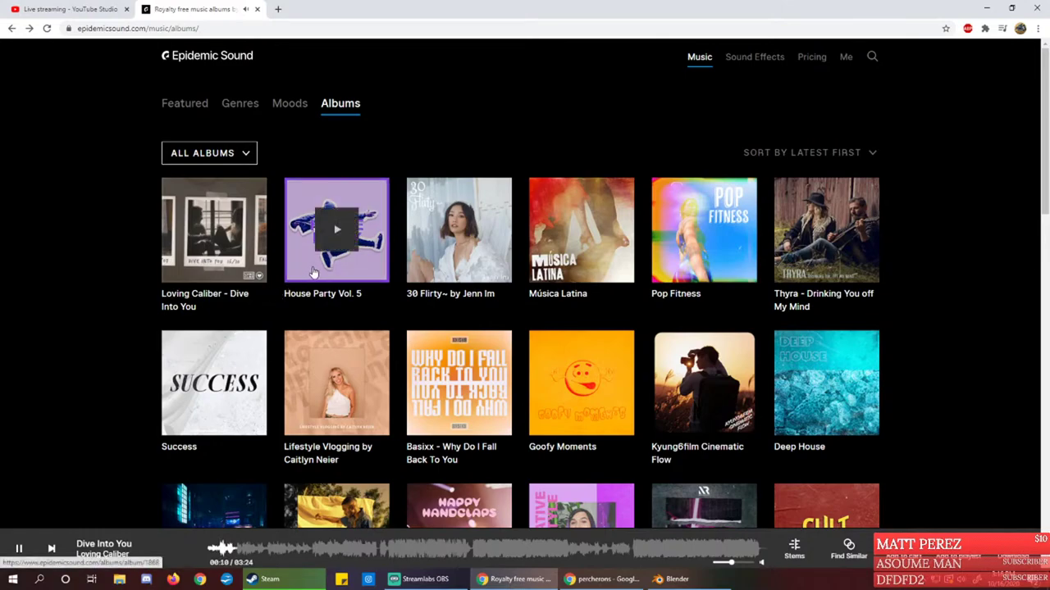
click(336, 230)
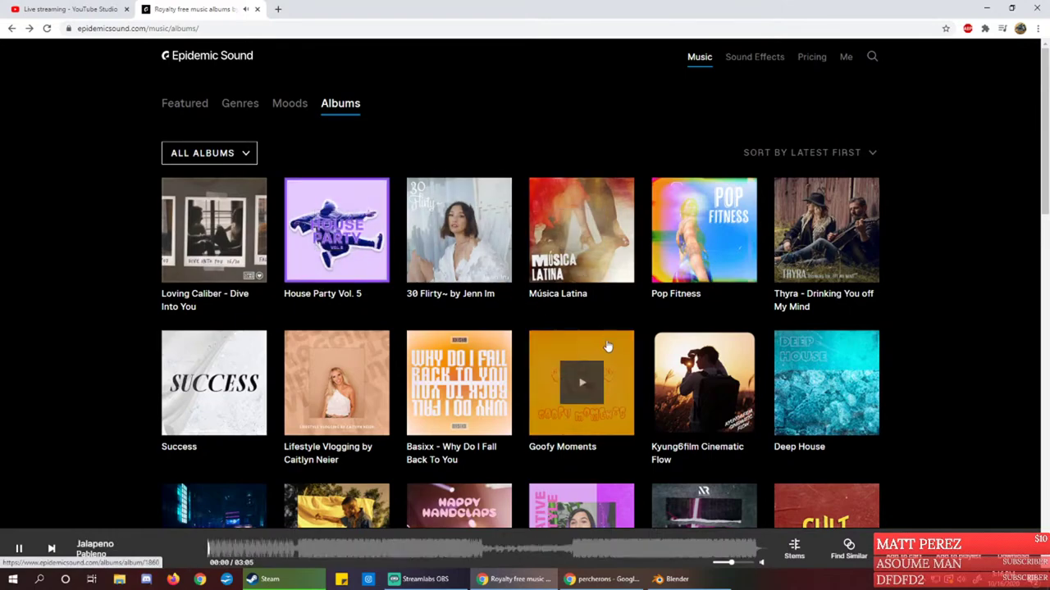
click(464, 239)
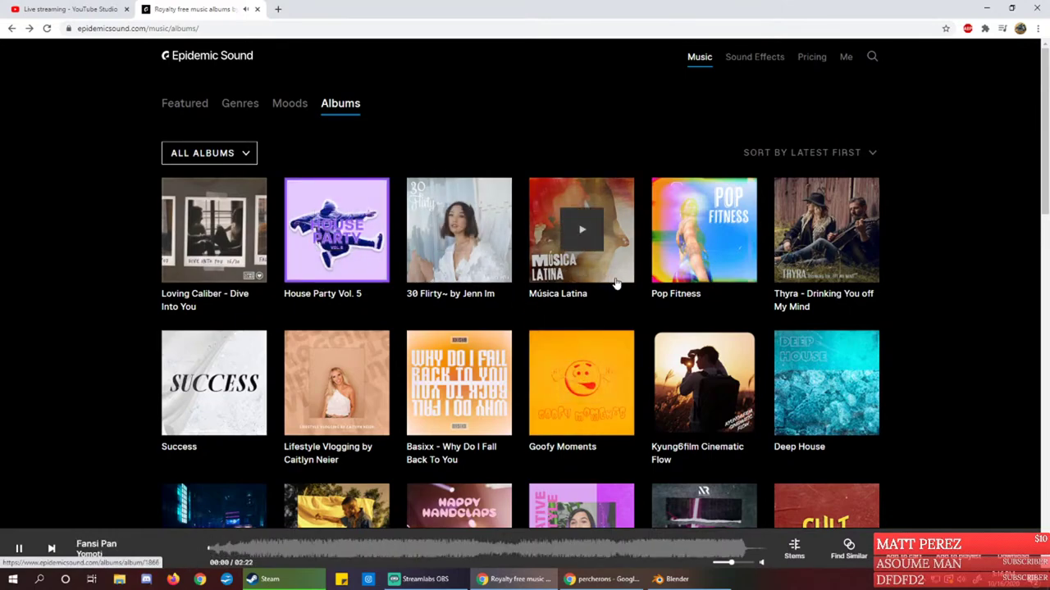
click(595, 261)
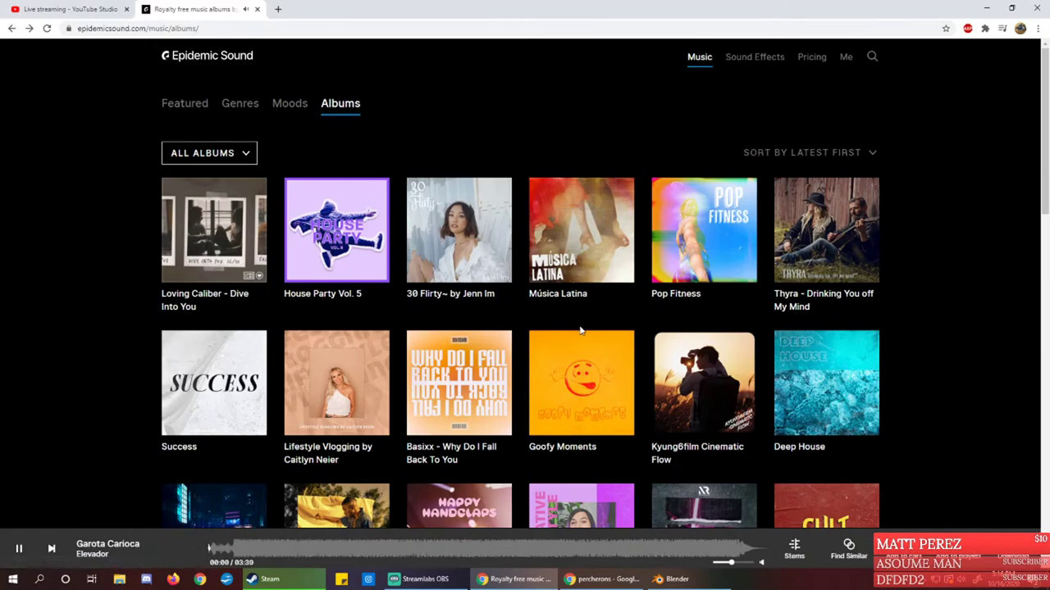
Load seven further batches of albums and play The Not Normal Soundtrack
scroll(435, 392, down, 3)
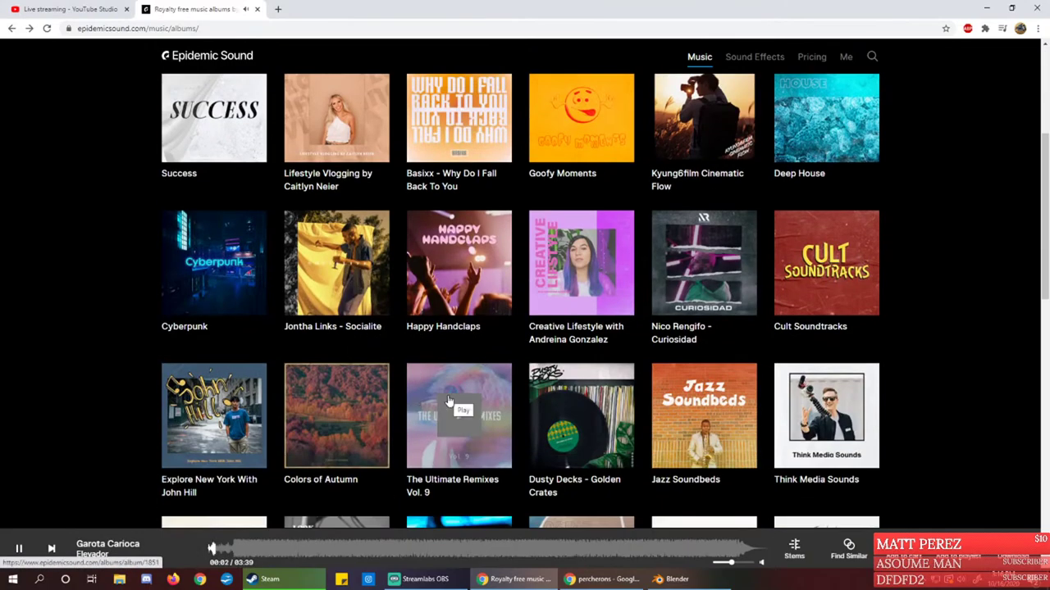
scroll(449, 402, down, 2)
scroll(449, 401, down, 8)
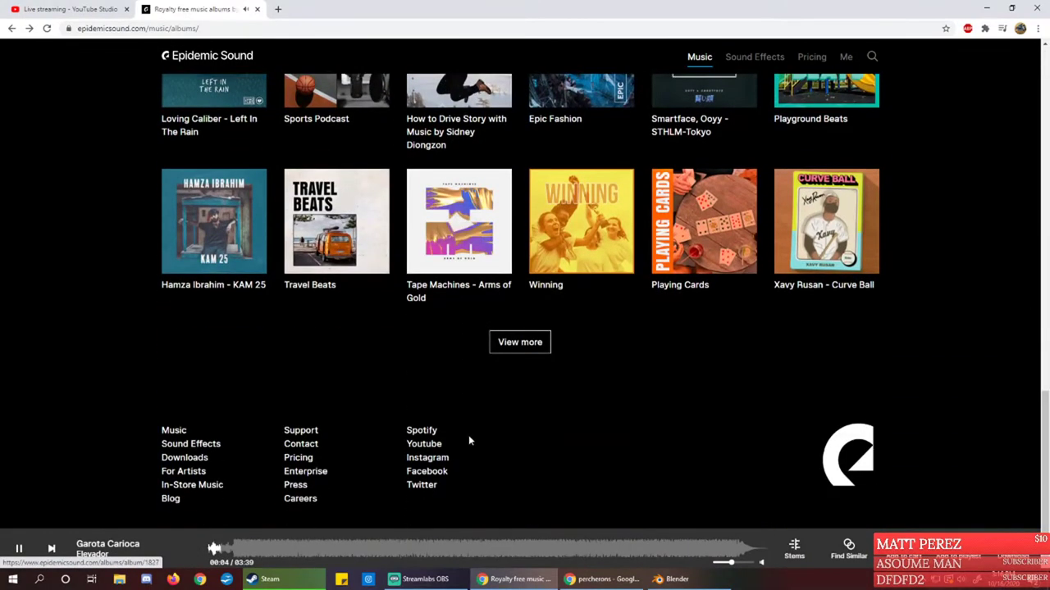
click(520, 343)
scroll(517, 369, down, 8)
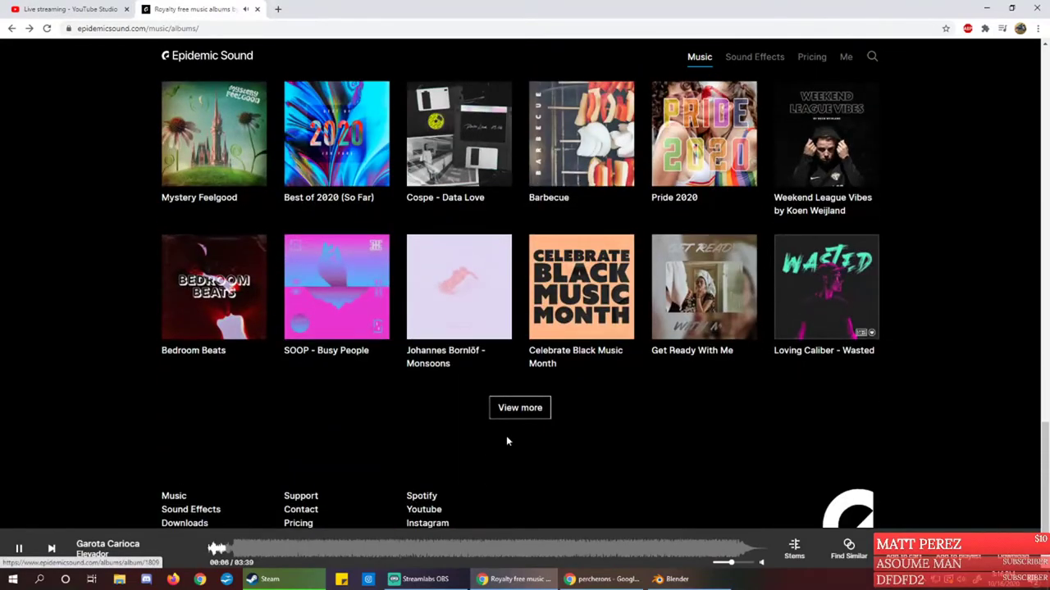
click(529, 338)
scroll(514, 476, down, 6)
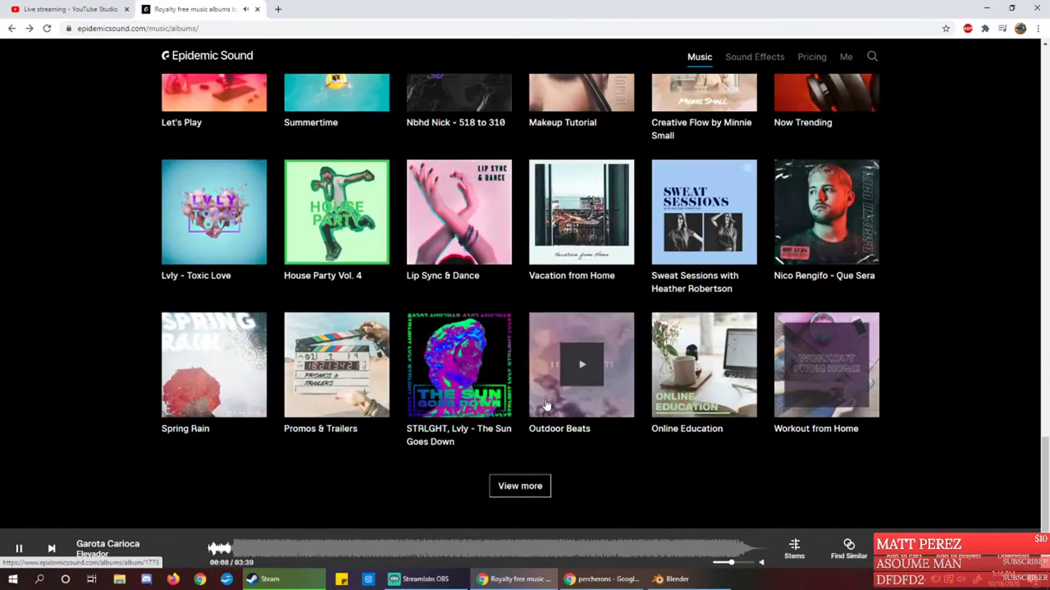
click(512, 489)
scroll(533, 455, down, 8)
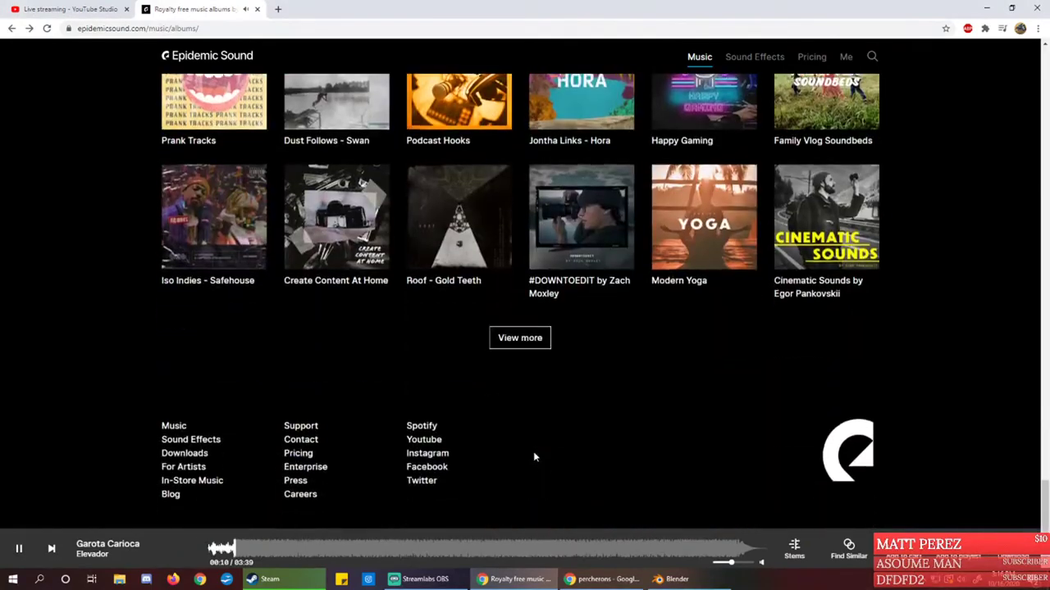
click(519, 338)
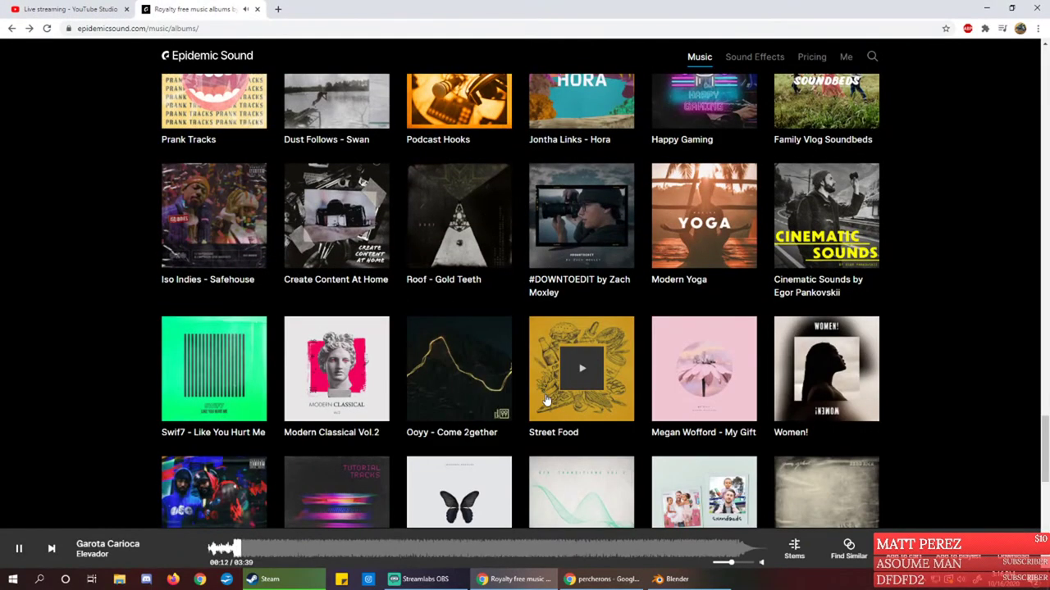
scroll(549, 402, down, 6)
click(513, 485)
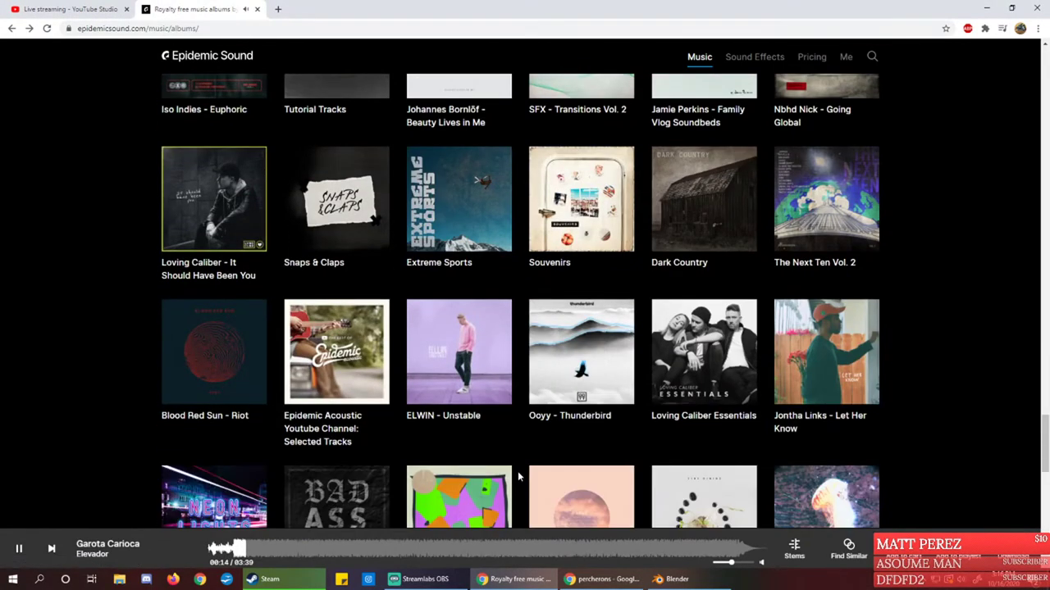
scroll(529, 455, down, 6)
scroll(533, 445, down, 4)
click(517, 337)
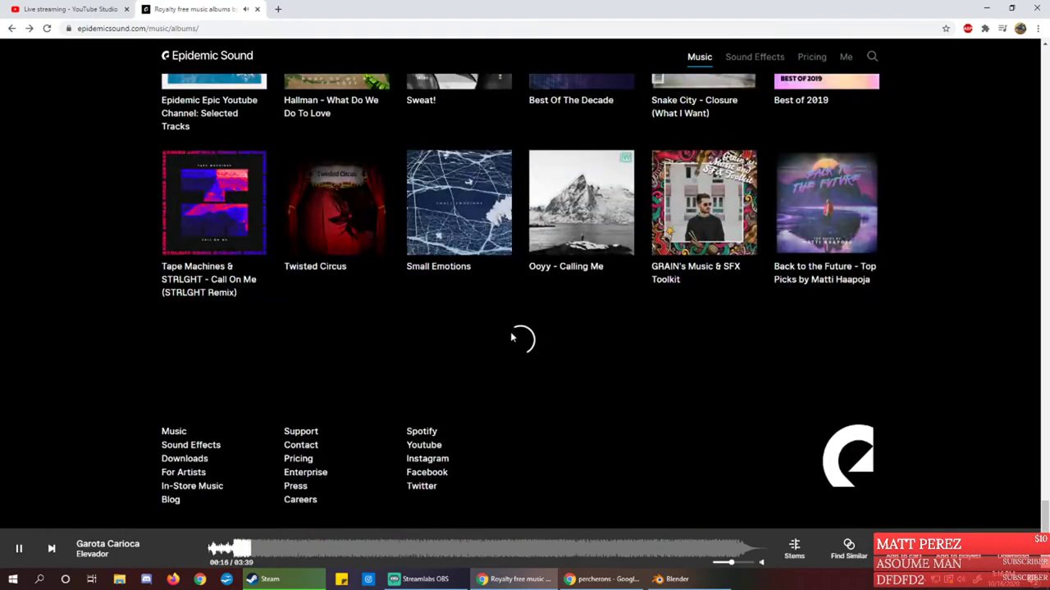
scroll(512, 378, down, 1)
scroll(512, 378, down, 8)
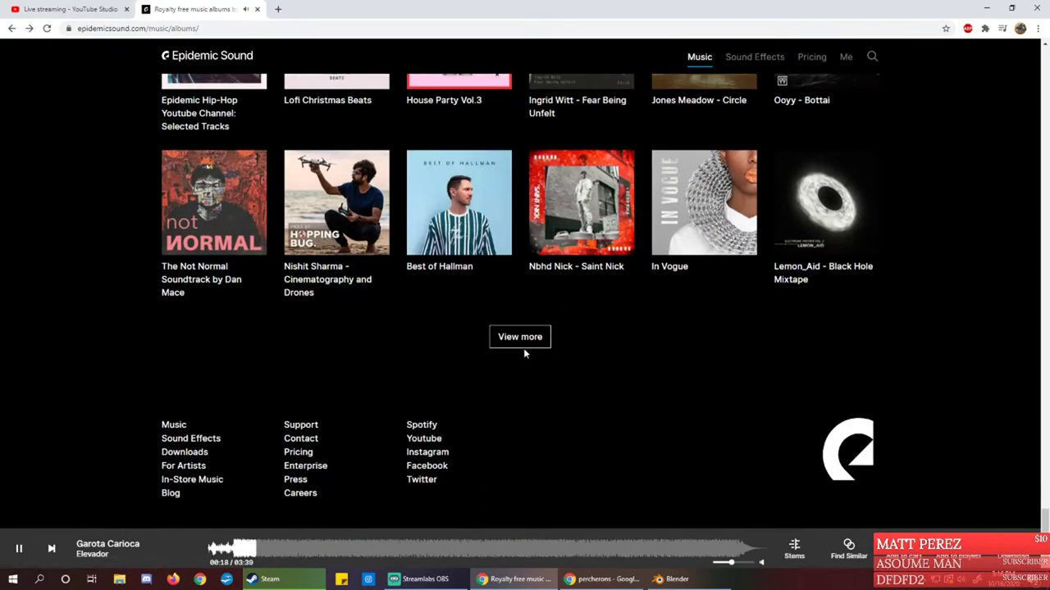
click(525, 336)
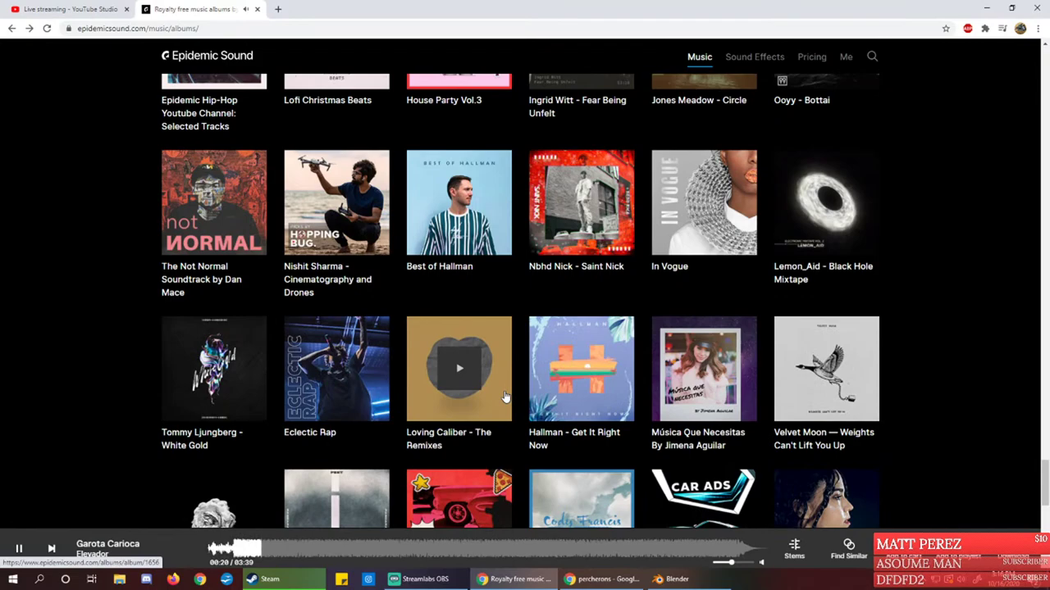
click(204, 203)
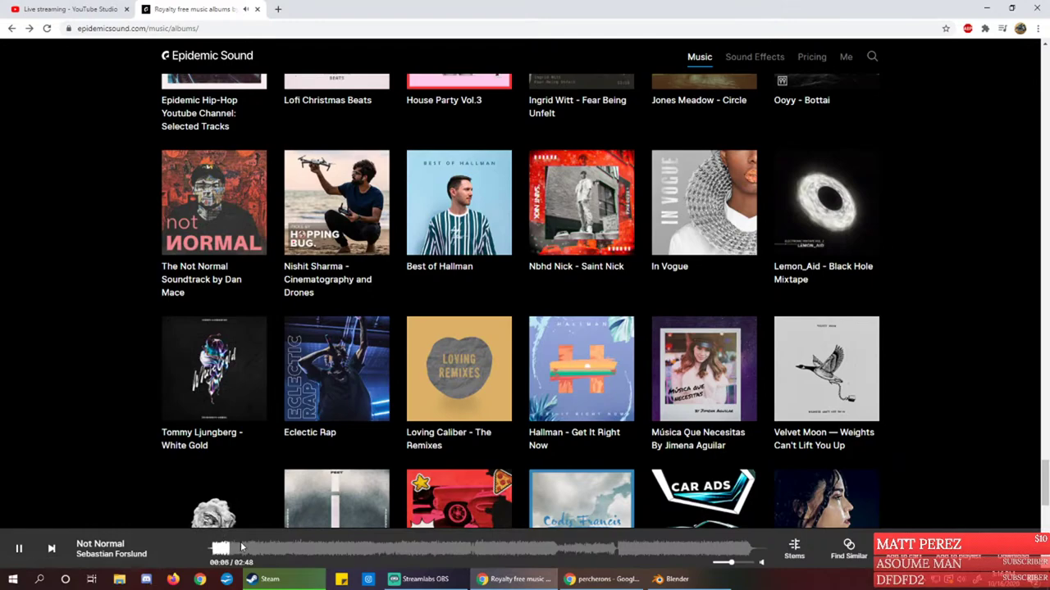
Sample the track Flames from about 15 seconds in, and play the album Dark Techno
scroll(604, 451, down, 3)
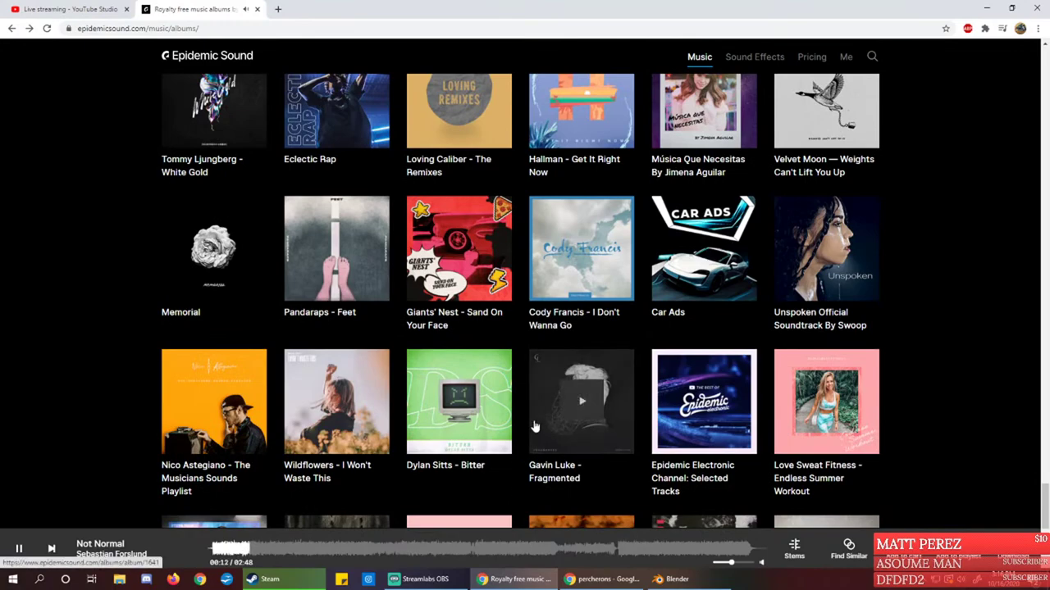
scroll(582, 343, down, 1)
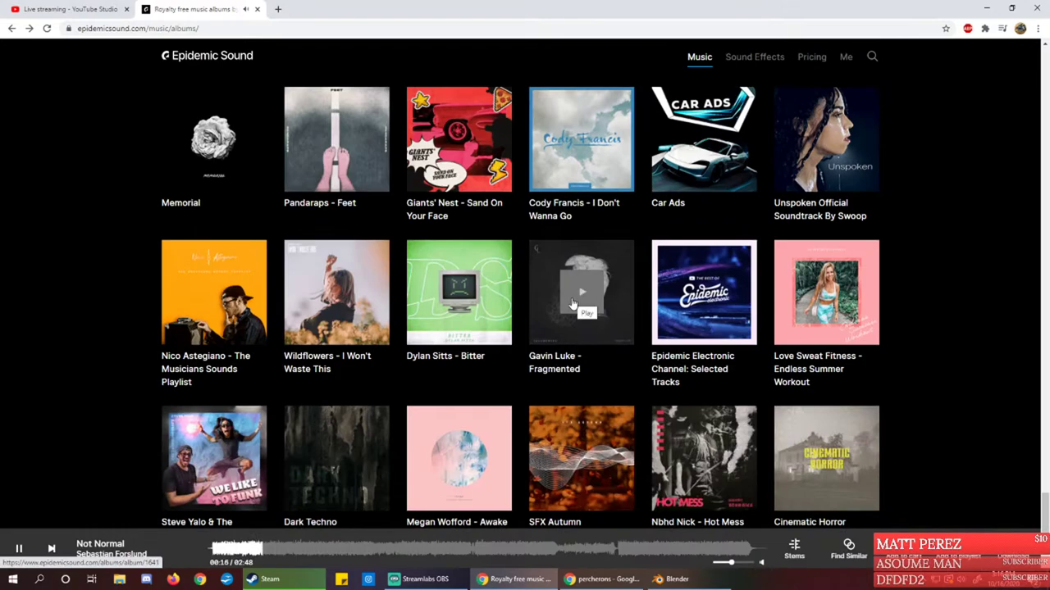
click(572, 304)
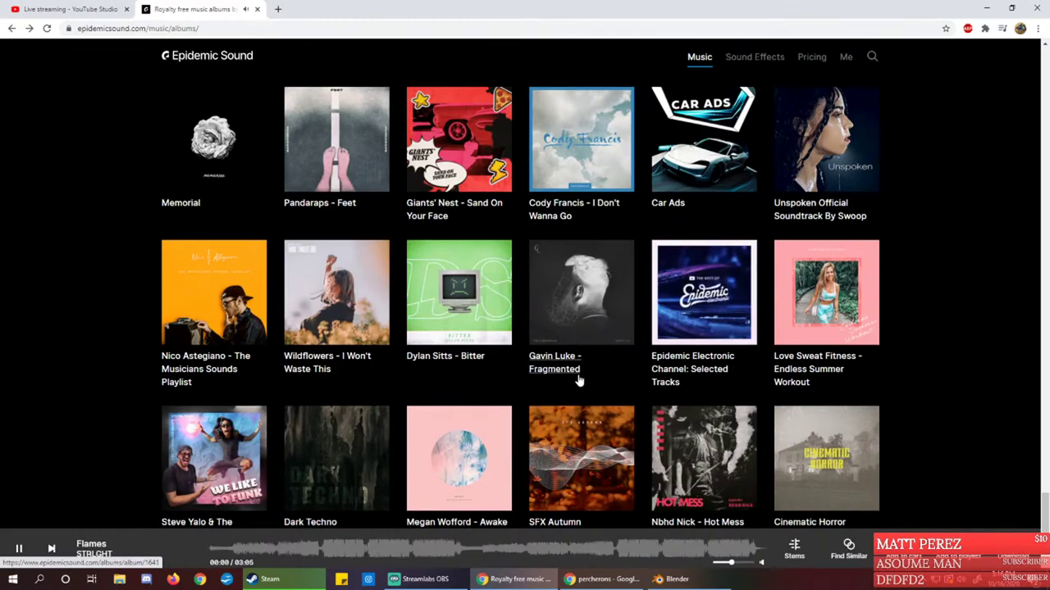
click(254, 550)
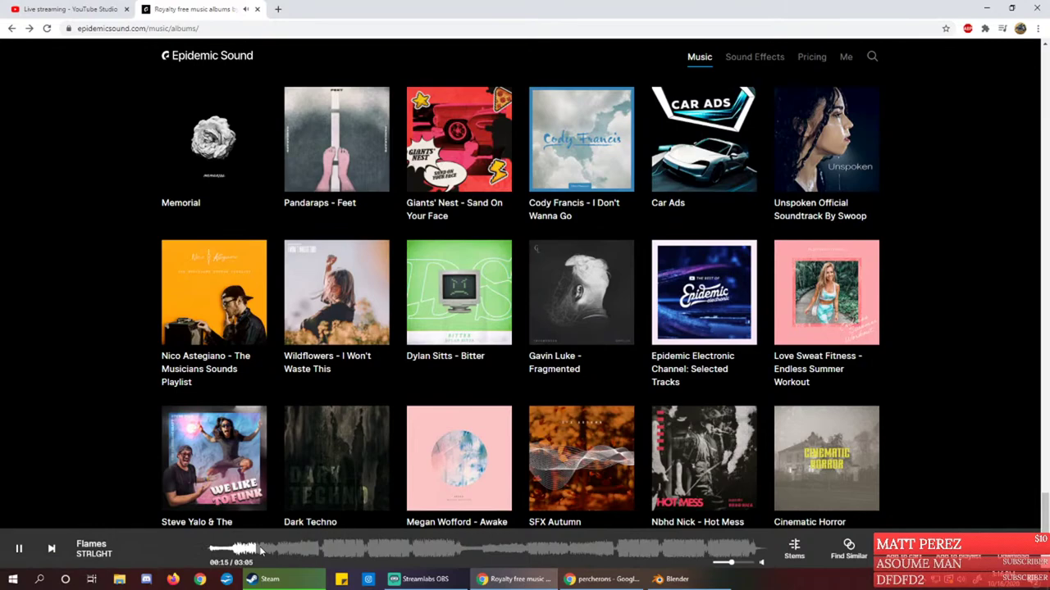
scroll(304, 533, down, 2)
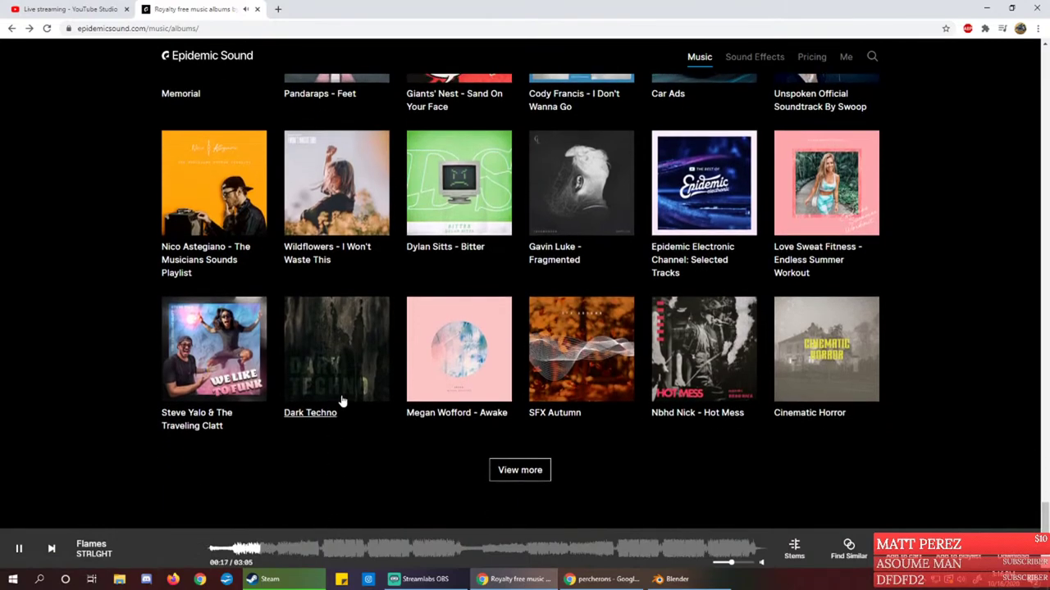
click(336, 349)
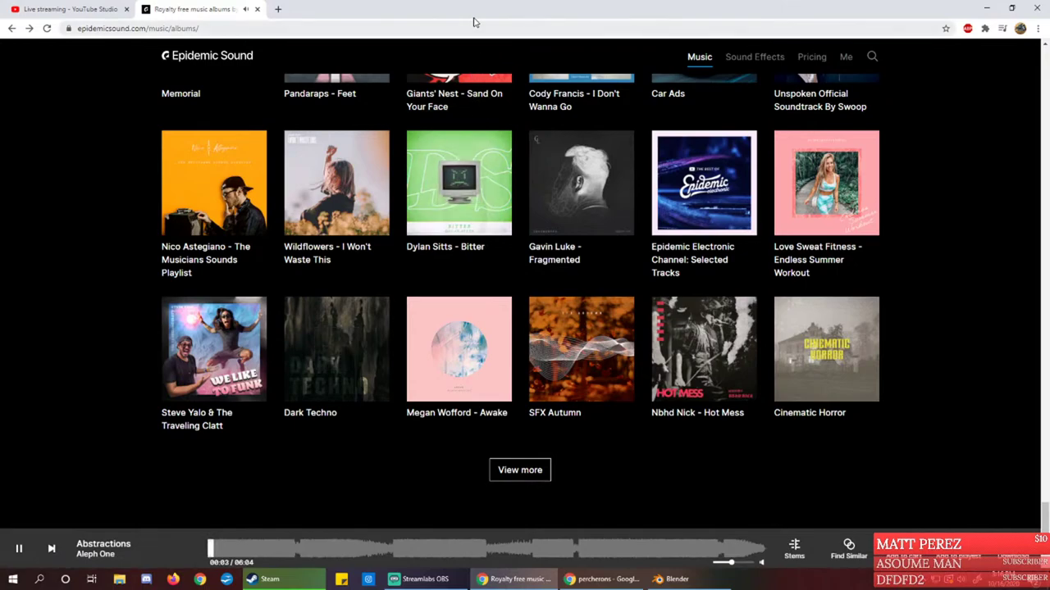
Switch to the YouTube Studio live stream page and open the chat's link to the ridiculous horse drawing video in a new tab
click(57, 10)
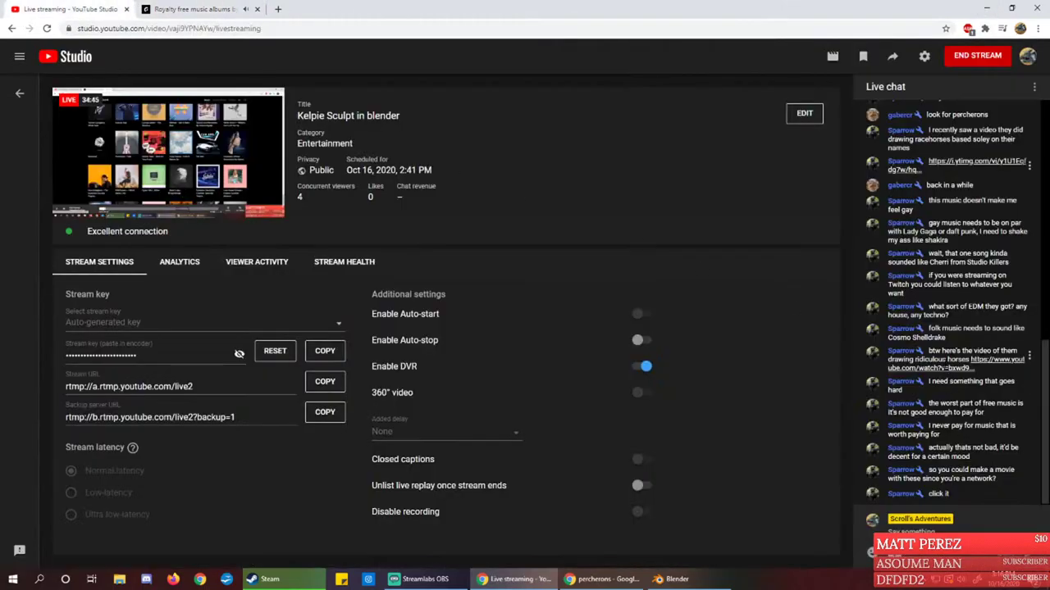
middle_click(949, 369)
click(195, 10)
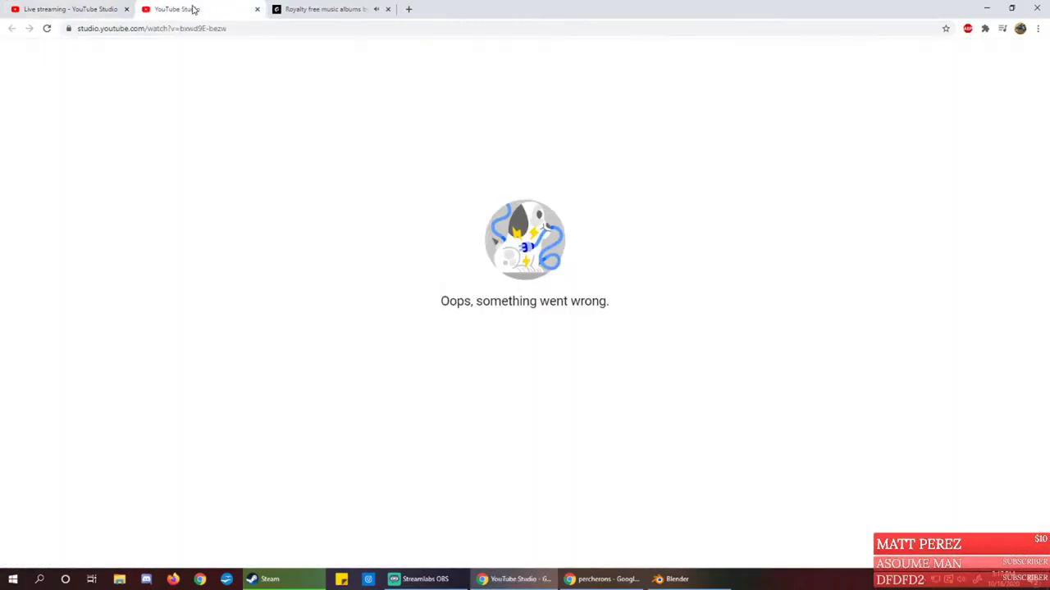
click(105, 31)
click(104, 29)
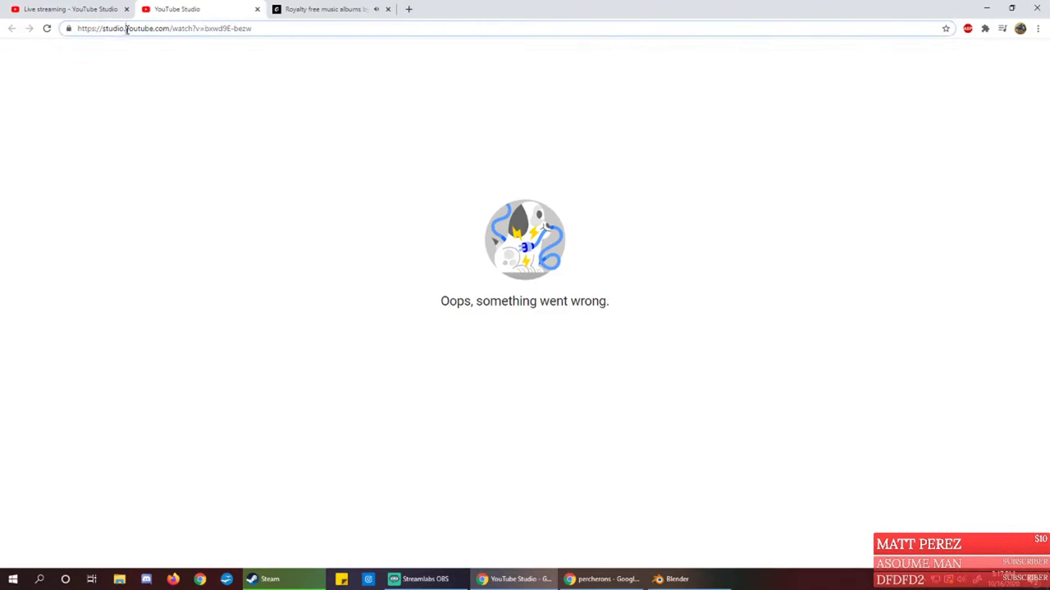
drag(127, 30, 17, 40)
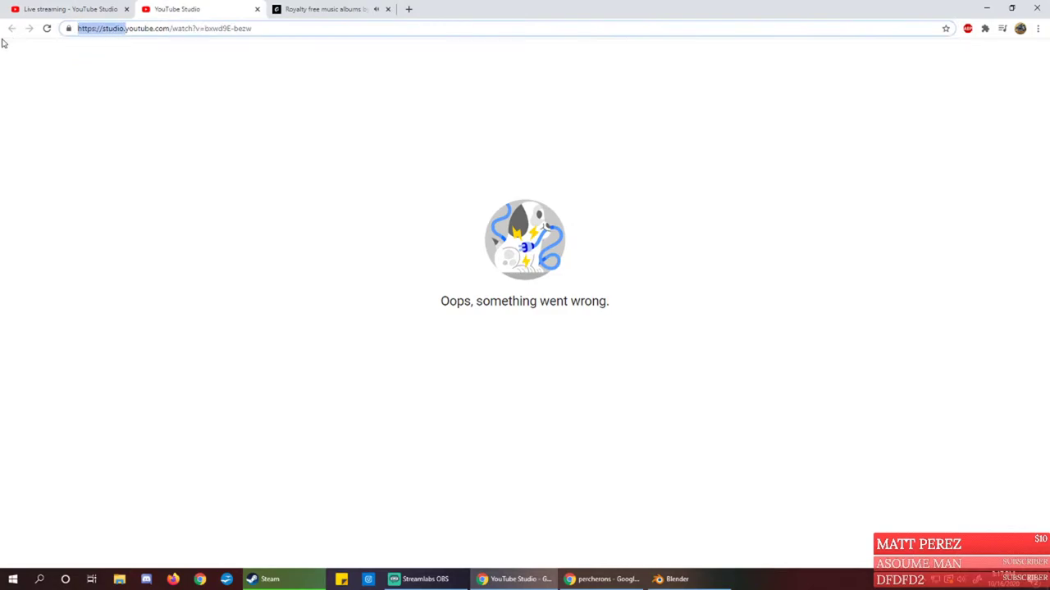
key(BackSpace)
key(Return)
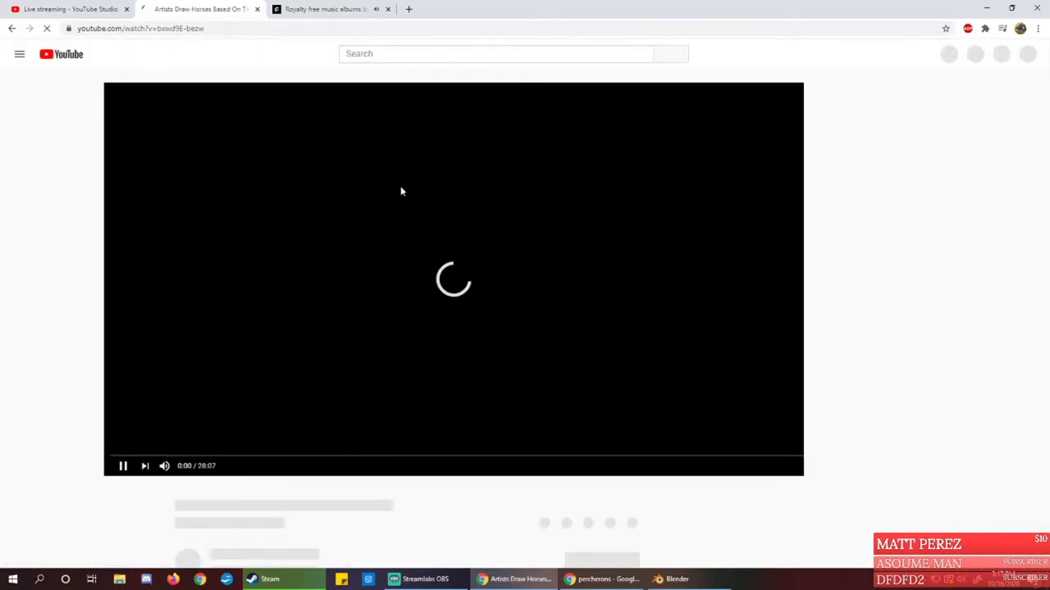
Mute the horse drawing video and skim it at about 8:21, 6:29, 5:00 and 12:03
click(115, 466)
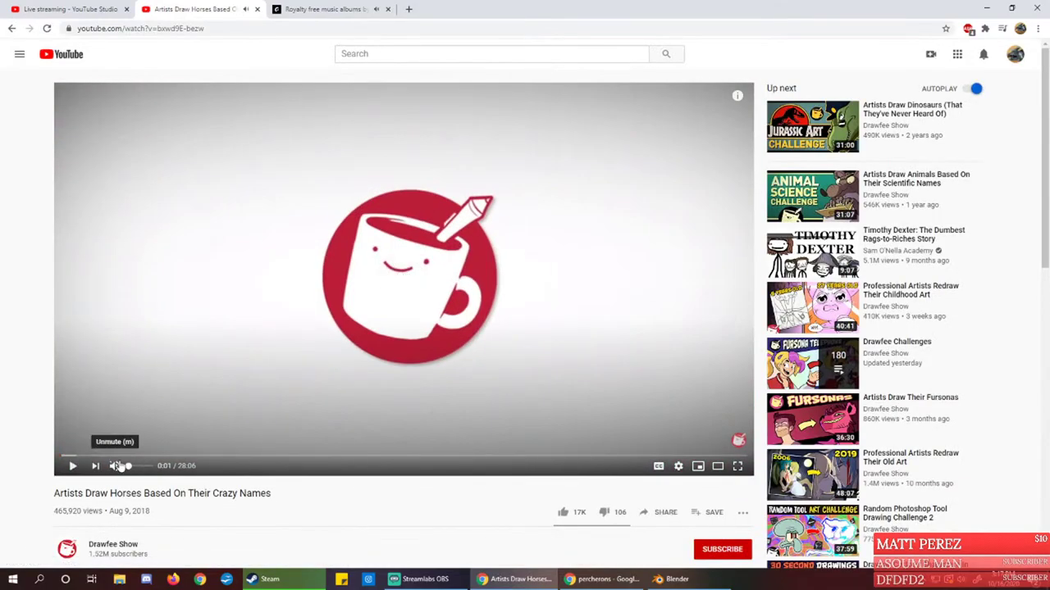
click(257, 352)
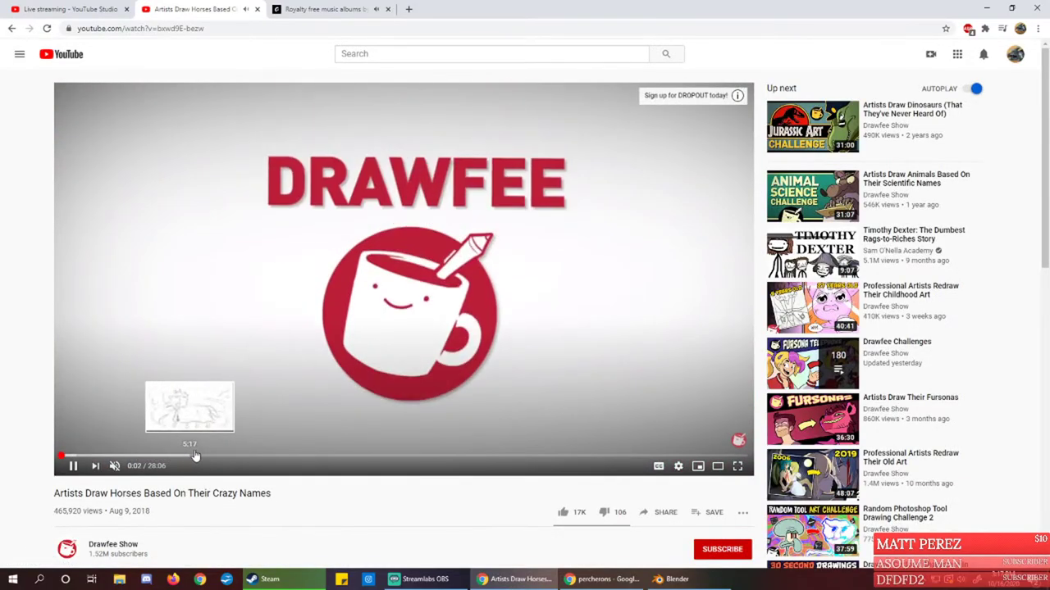
click(266, 456)
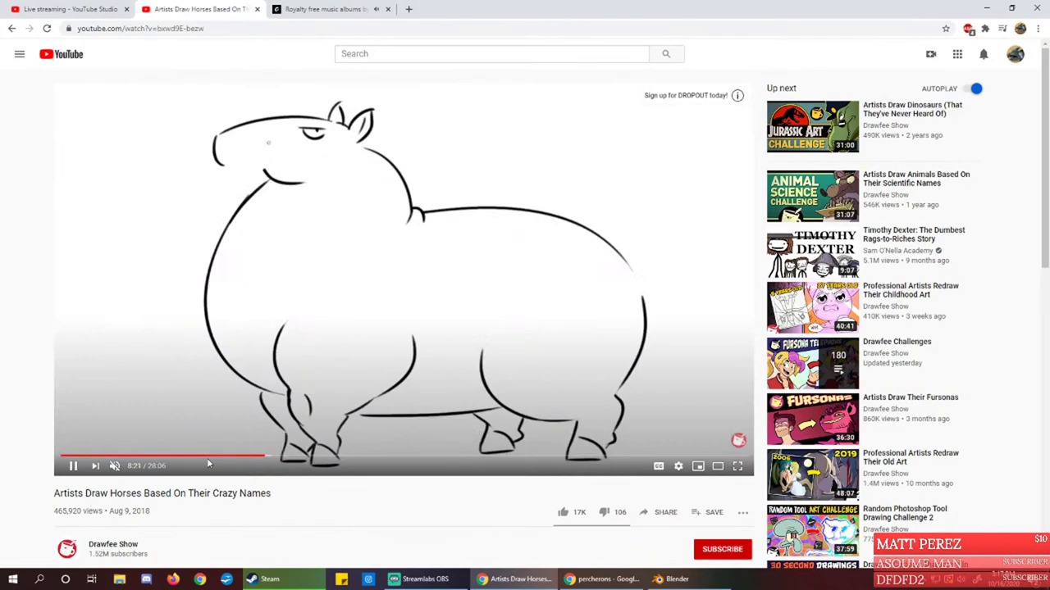
click(218, 456)
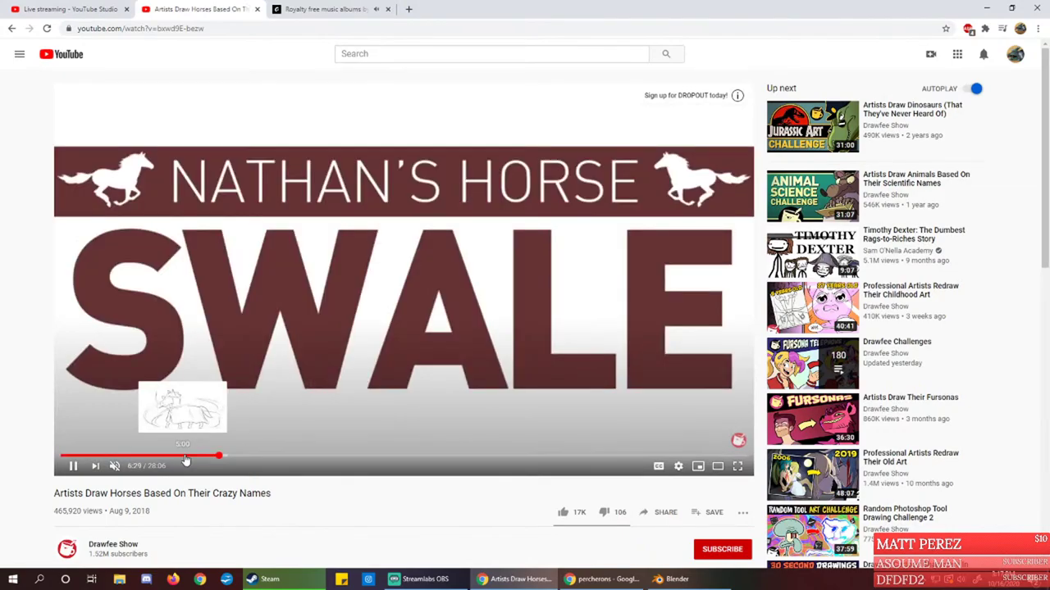
click(185, 456)
click(355, 456)
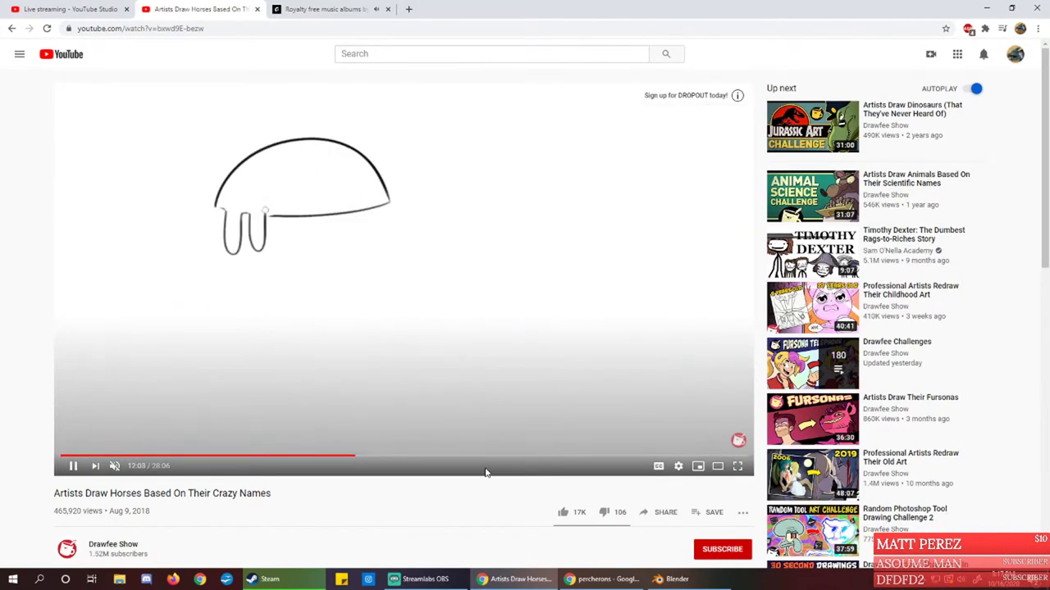
Pause the video, save it to the Watch later playlist and close its tab
click(439, 433)
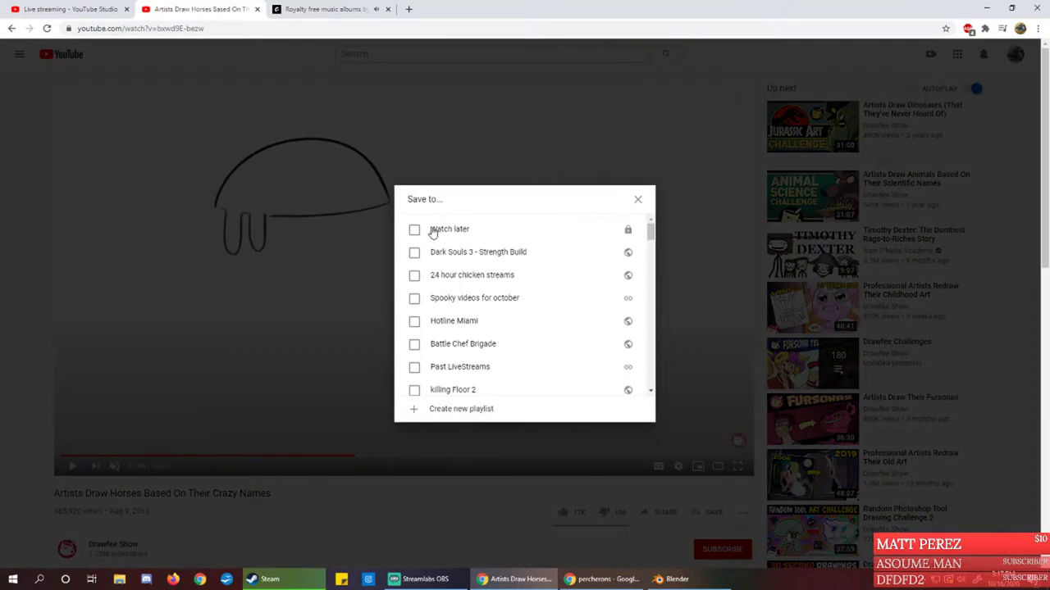
click(432, 230)
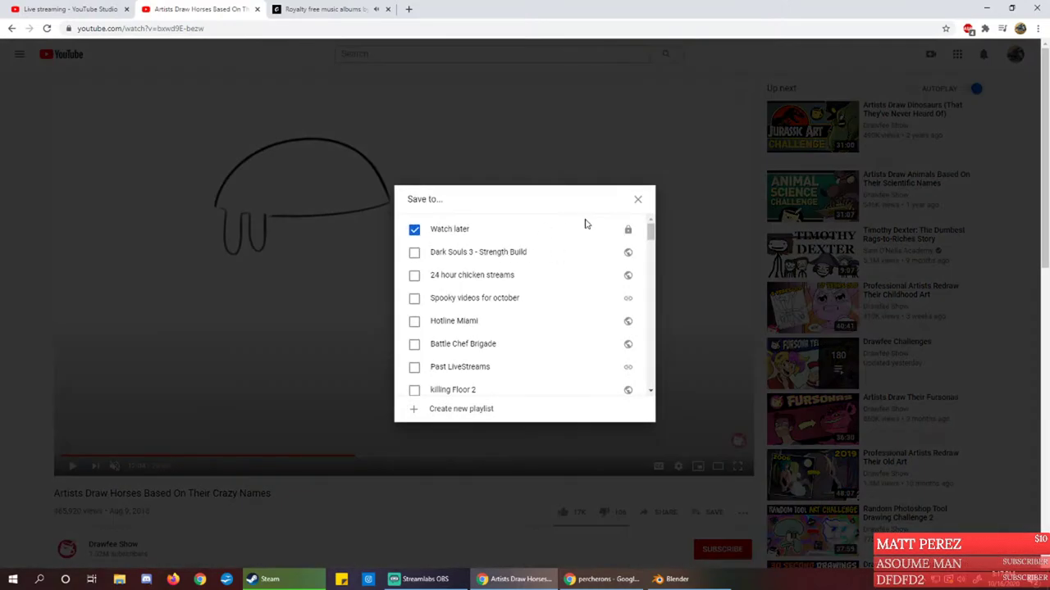
click(637, 200)
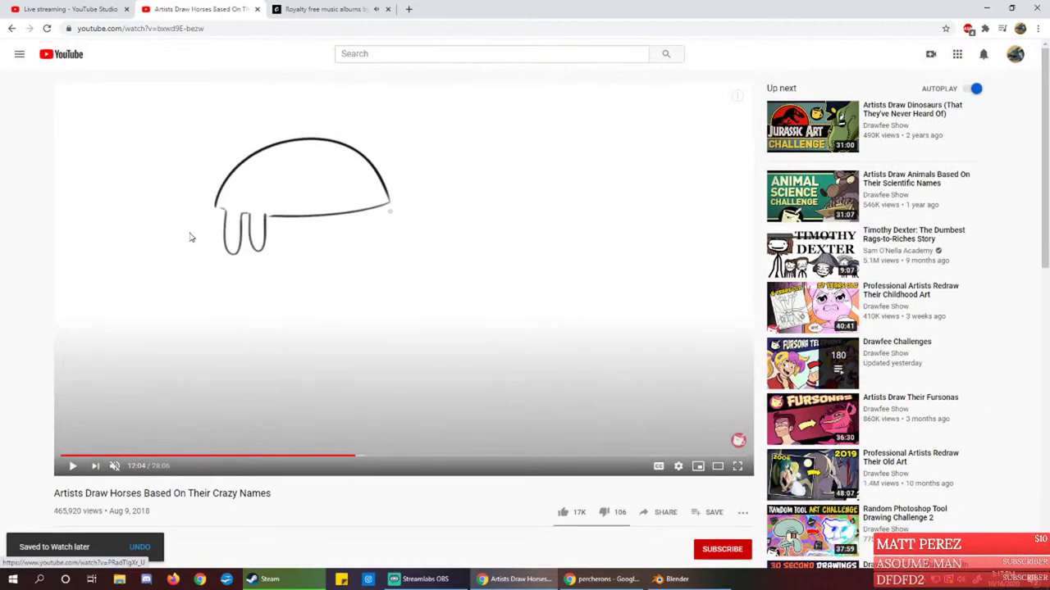
middle_click(149, 8)
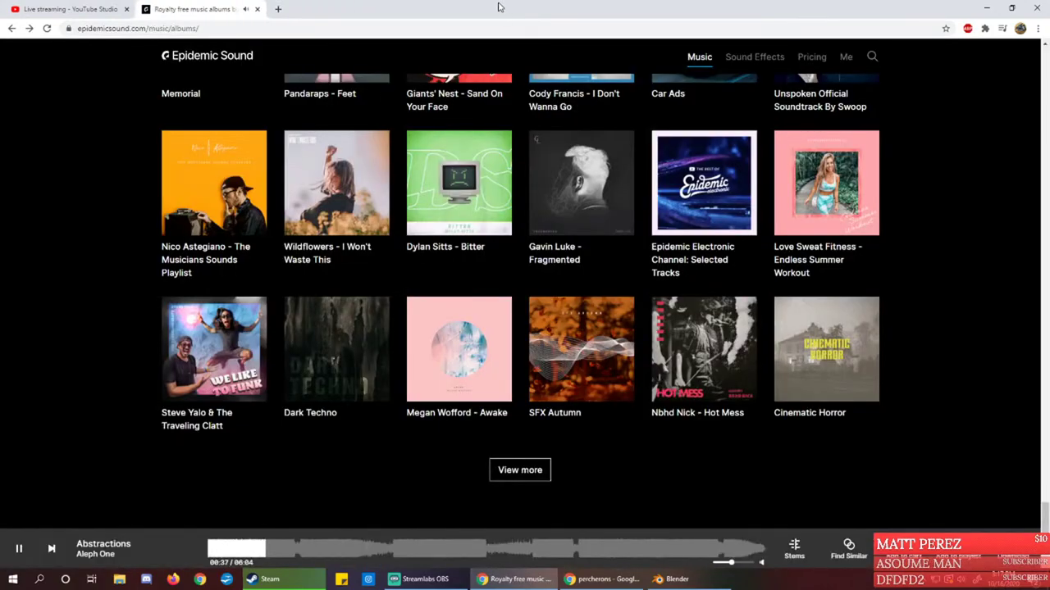
Switch to Blender and put the cube into Edit Mode with face selection
key(alt+Tab)
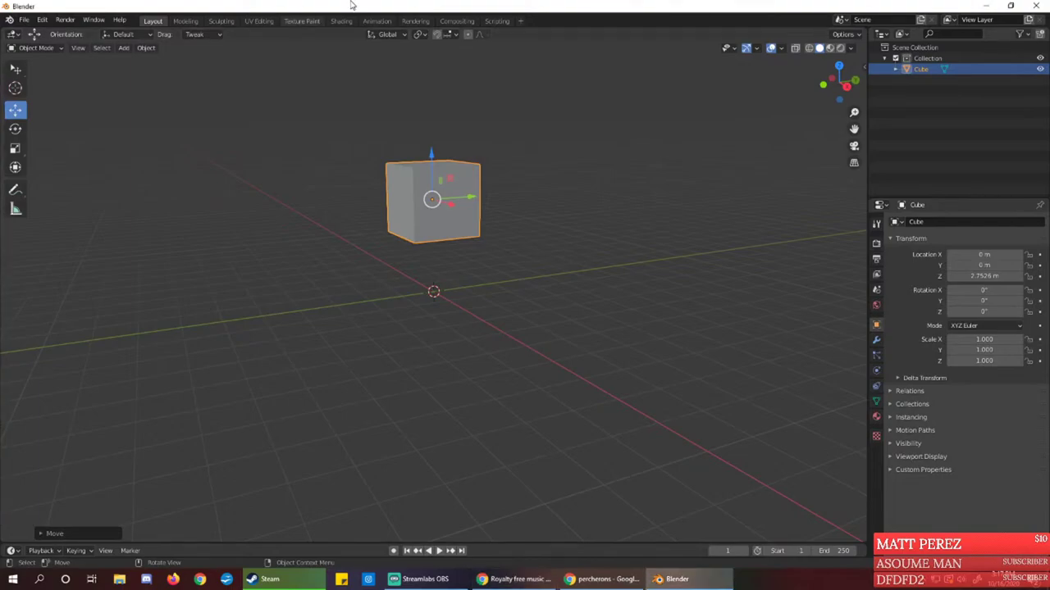
middle_drag(382, 235, 413, 239)
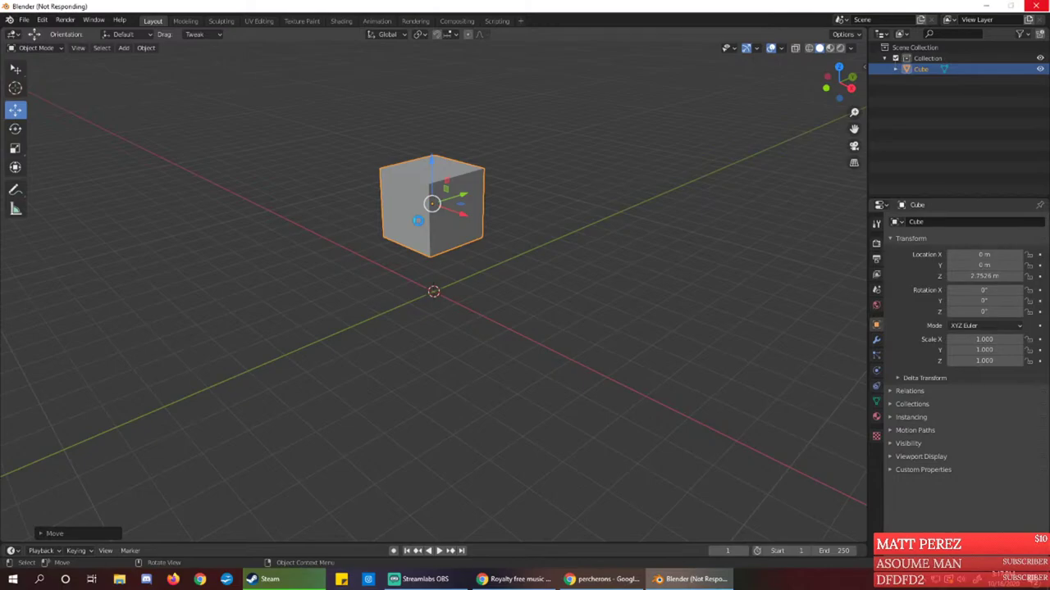
key(Tab)
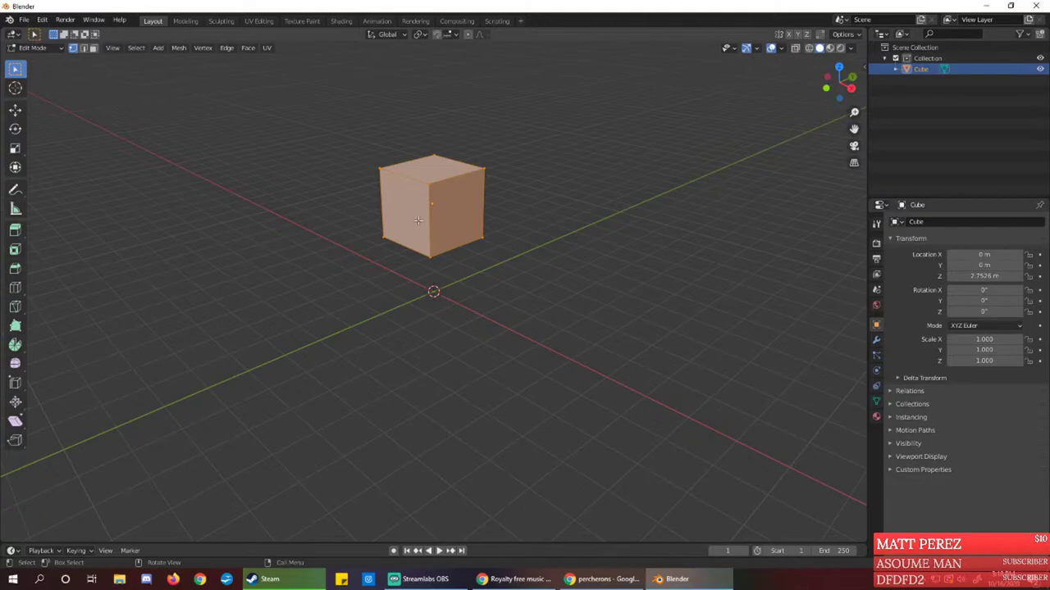
click(93, 48)
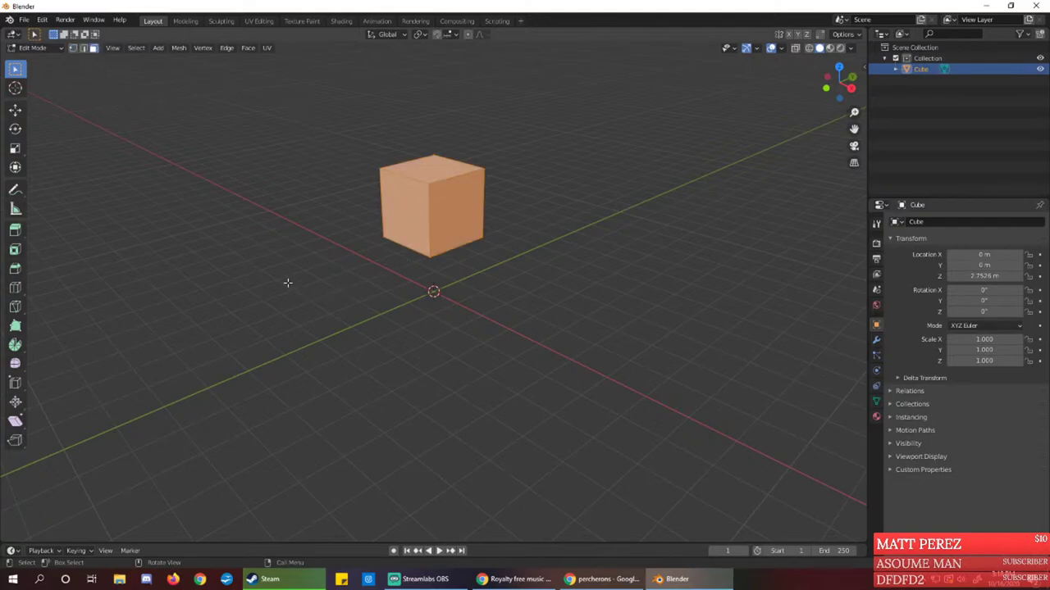
Raise the cube's top face about 1.2 m in the right side view to make a taller block
click(402, 202)
middle_drag(416, 247, 368, 213)
key(KP_1)
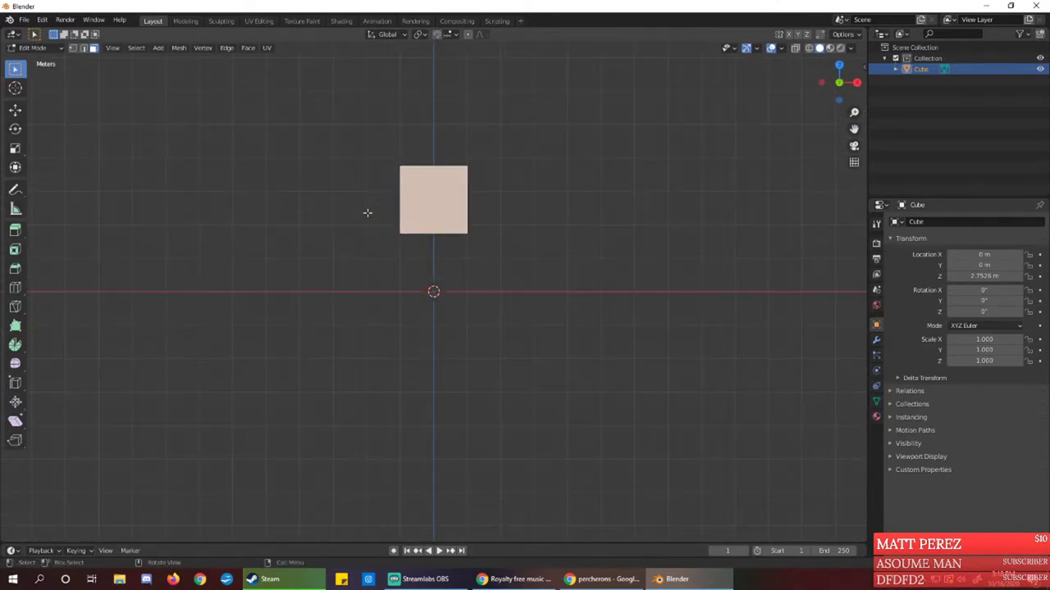
key(KP_3)
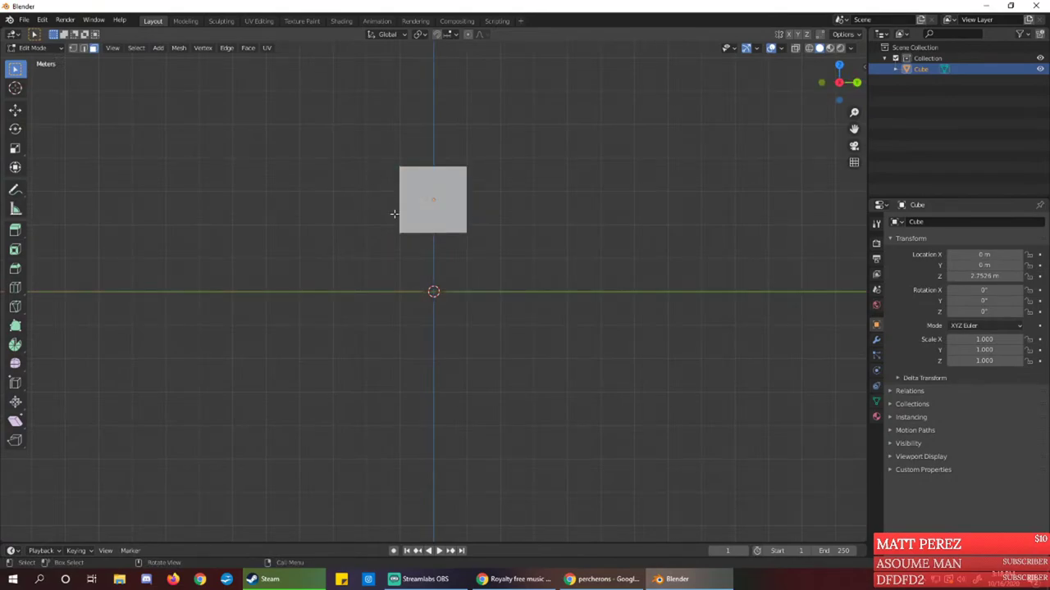
mouse_move(409, 191)
middle_down()
mouse_move(426, 210)
mouse_move(435, 187)
mouse_move(424, 199)
mouse_move(414, 188)
middle_up()
key(KP_1)
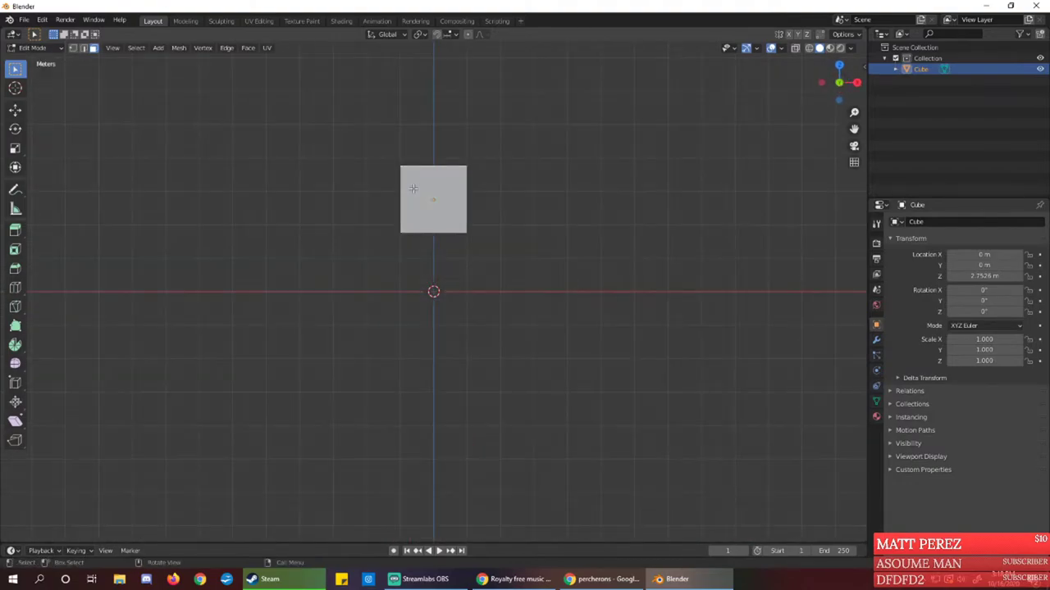
key(KP_3)
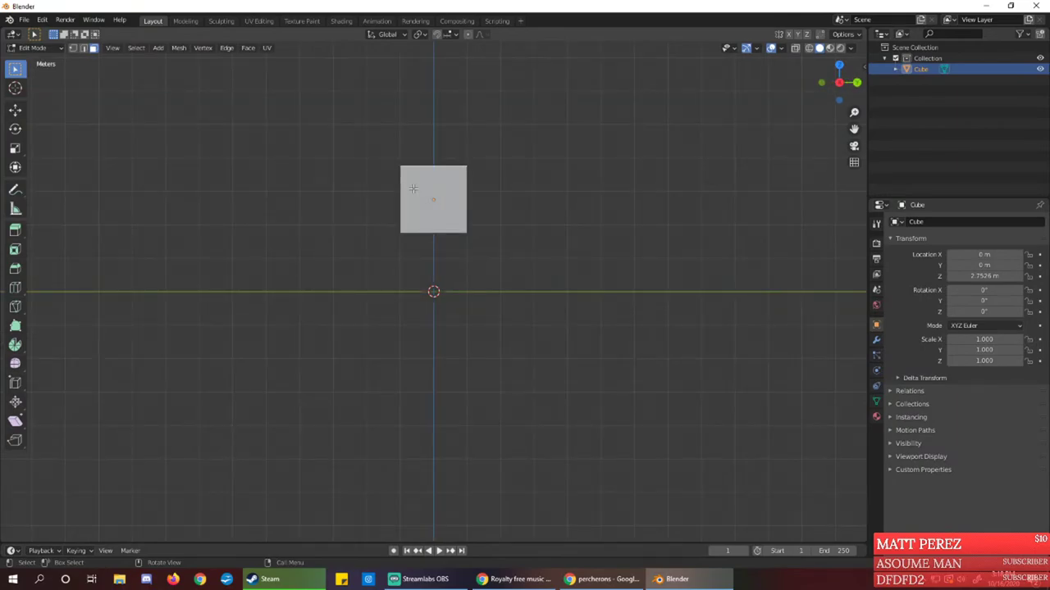
key(g)
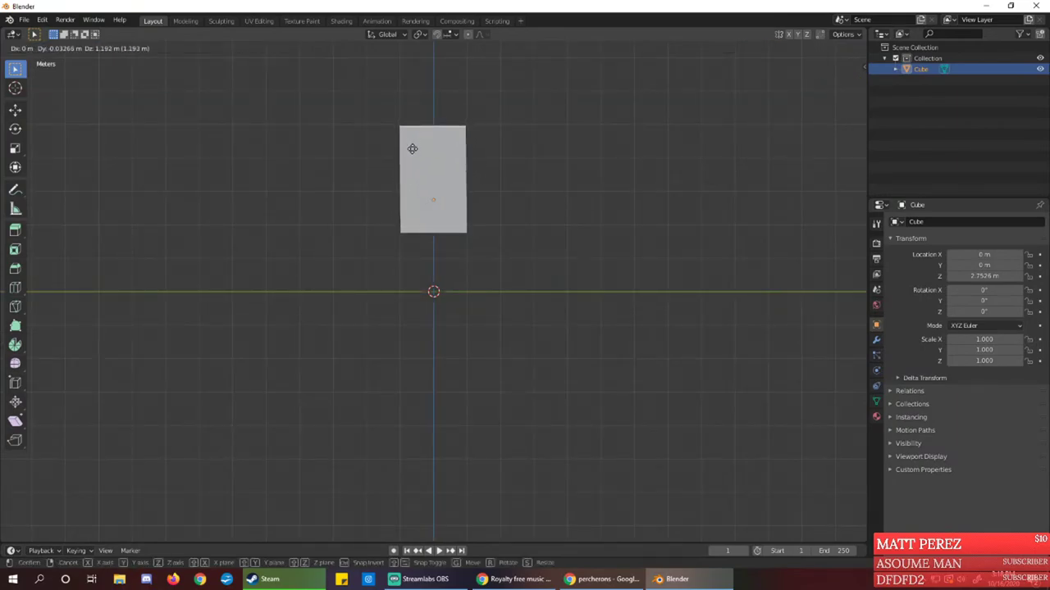
click(413, 148)
Extrude the block's −Y face outward in the right side view to add a second body section
middle_drag(410, 171, 435, 180)
click(413, 179)
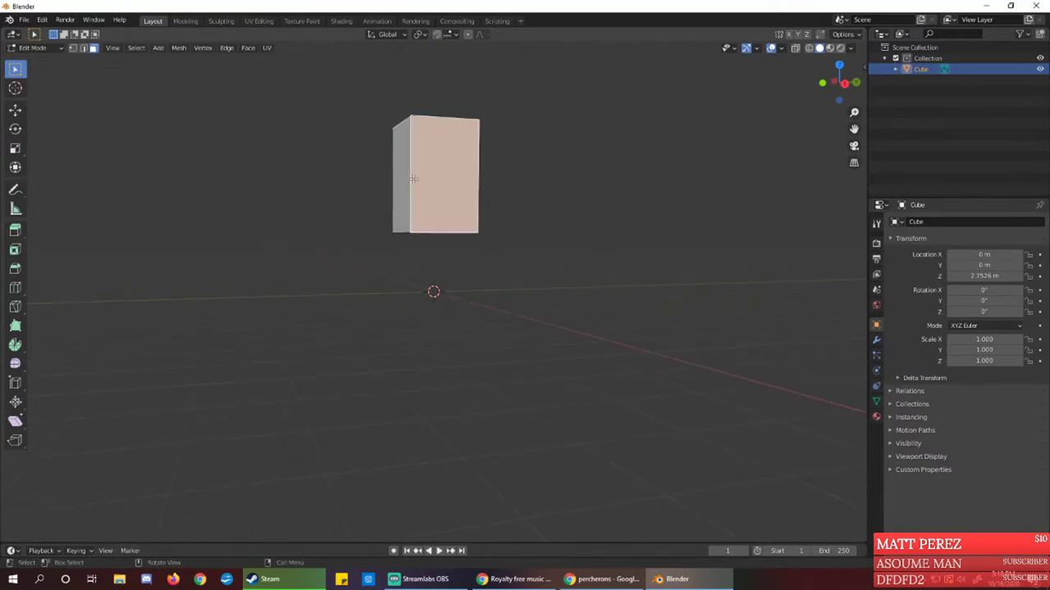
click(407, 179)
key(KP_3)
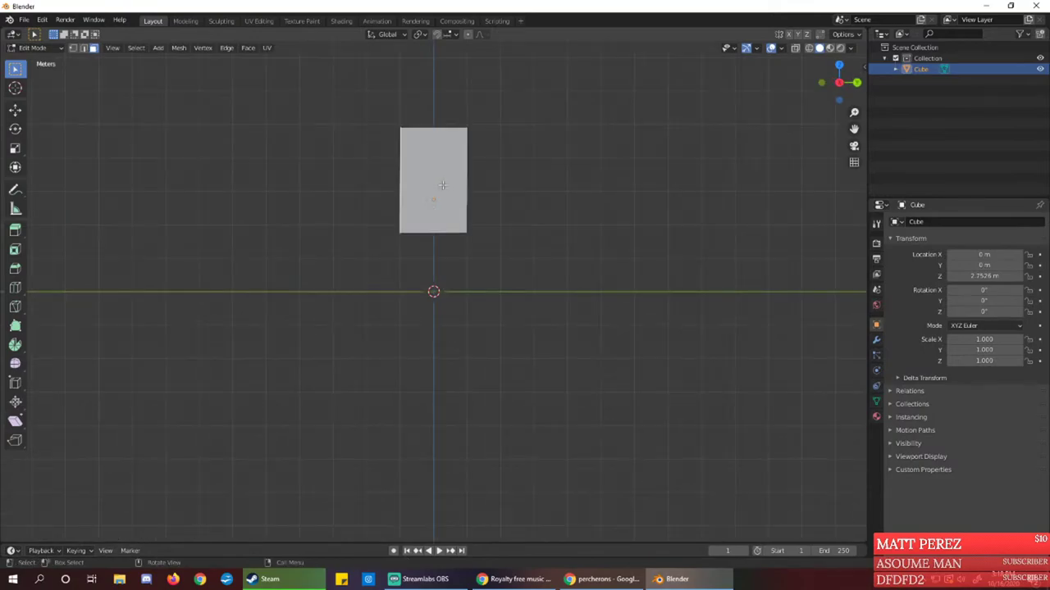
key(e)
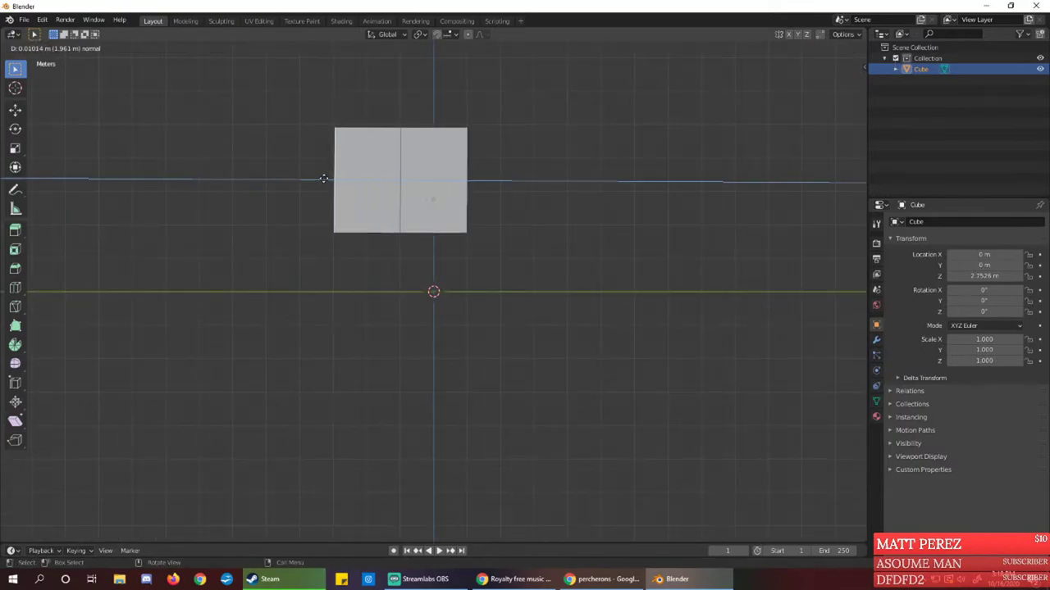
click(336, 174)
Scale down the end face of the extruded section and move it up about 0.7 m
key(s)
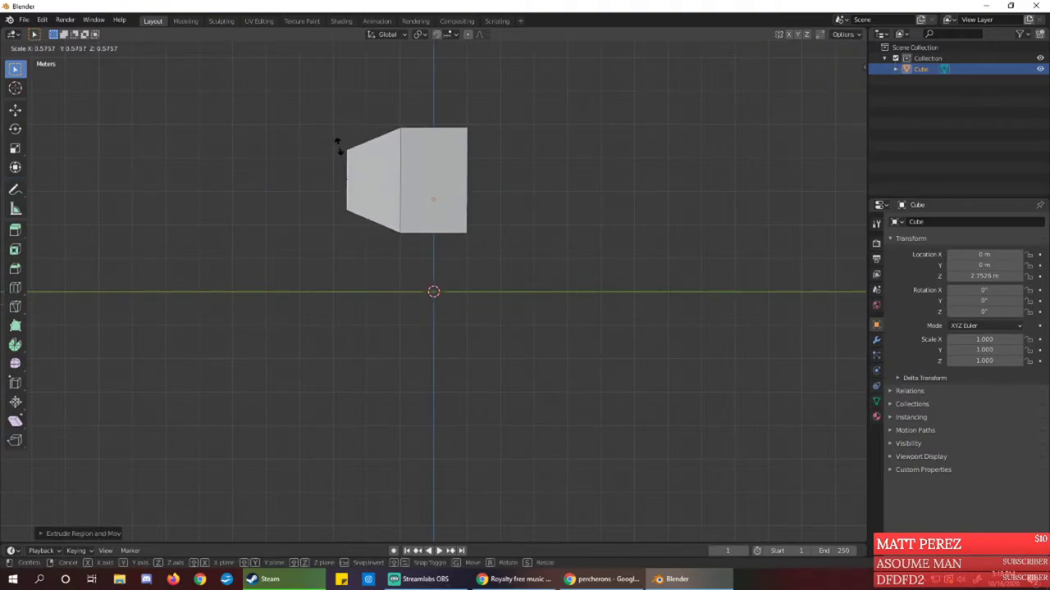
click(342, 138)
key(g)
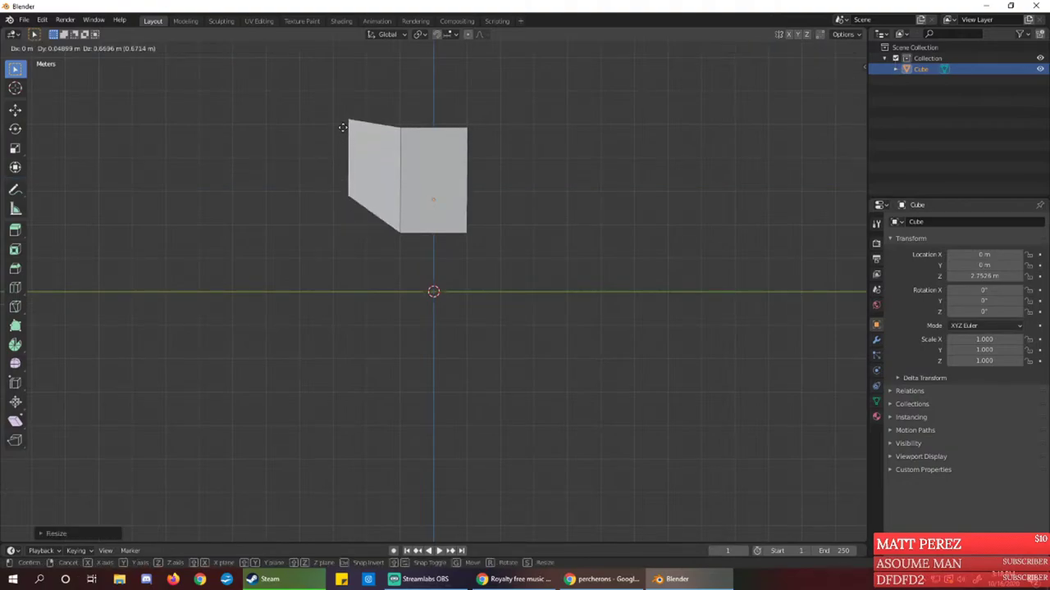
click(340, 123)
Extrude the tapered end face about 1.2 m further along −Y in the right side view
middle_drag(319, 164, 424, 236)
key(KP_1)
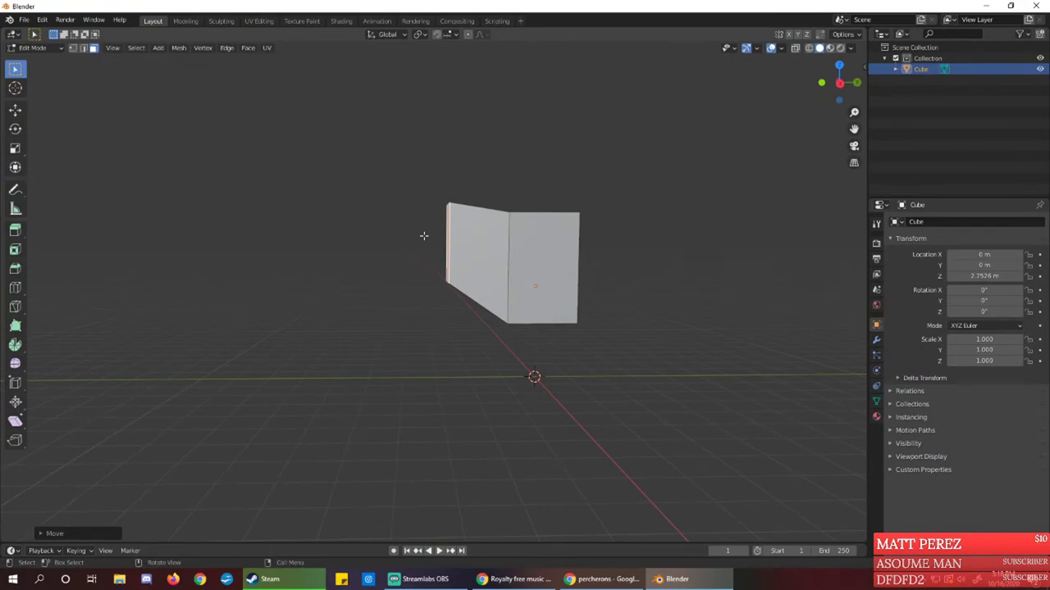
key(KP_3)
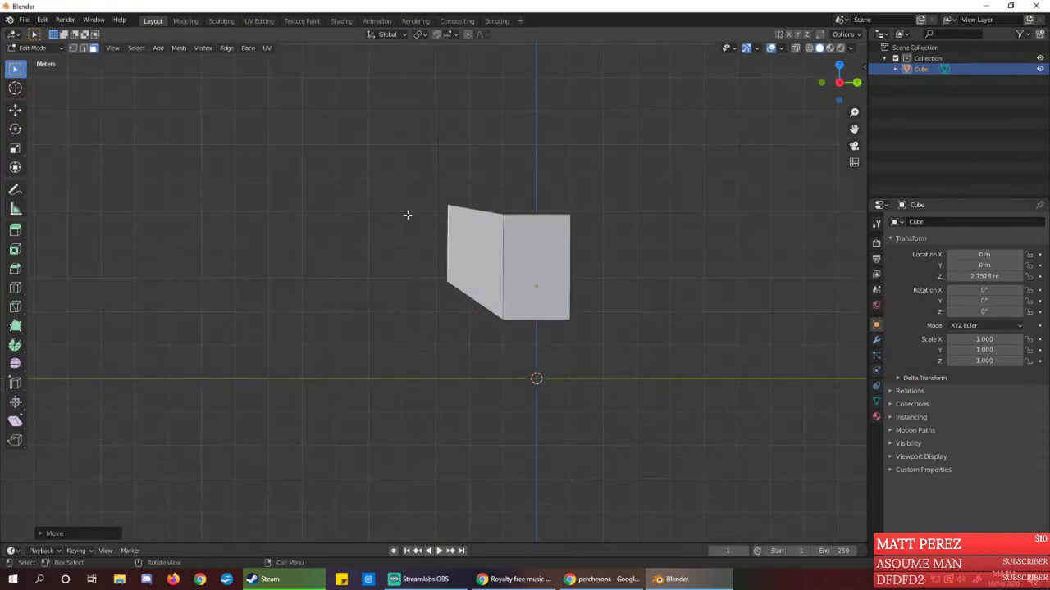
key(e)
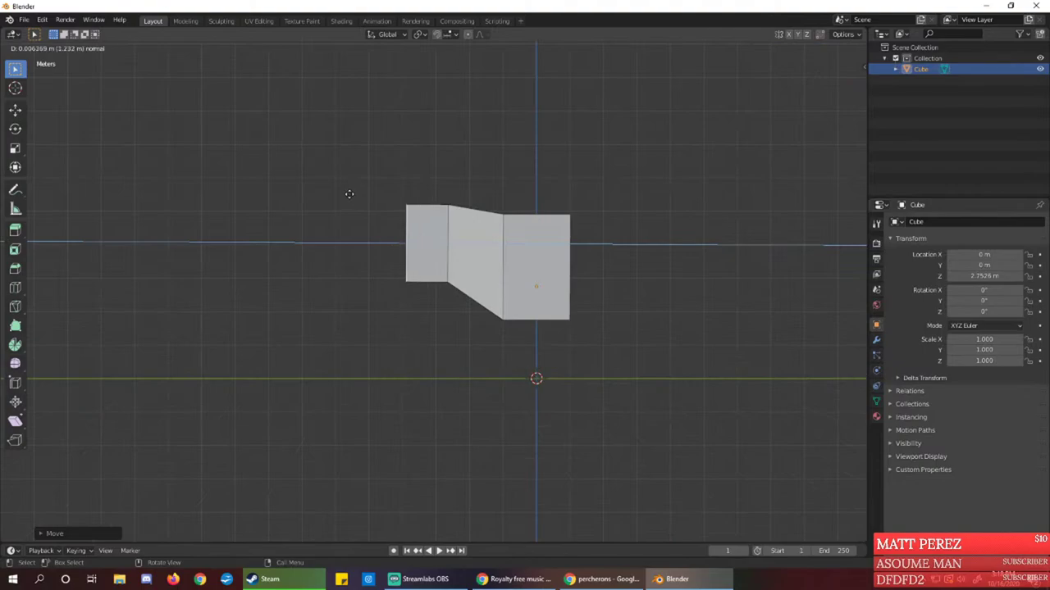
click(347, 194)
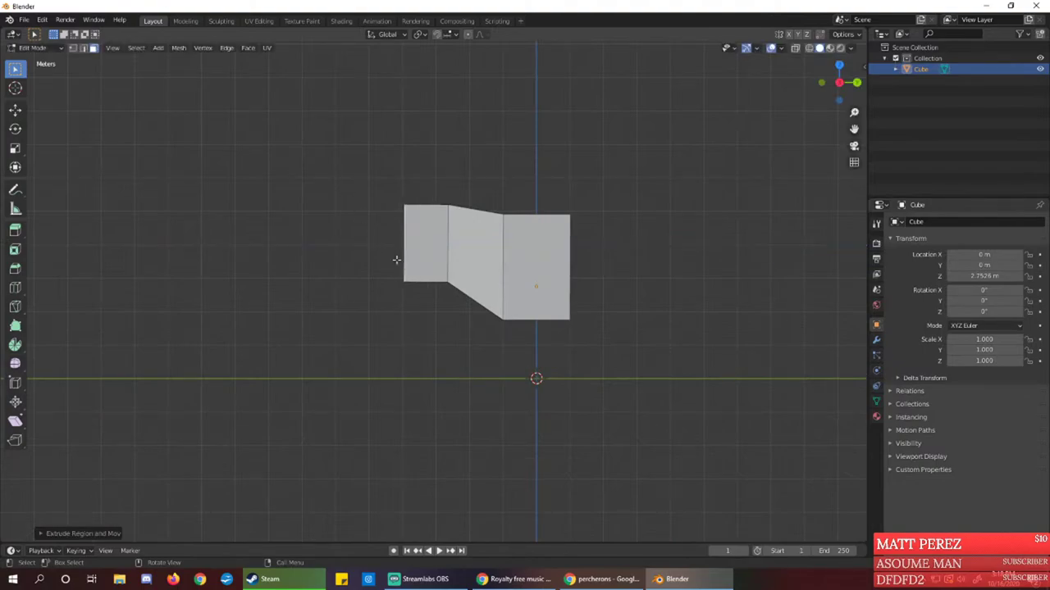
Move the new end face up about 0.8 m and scale it to about 0.75
key(e)
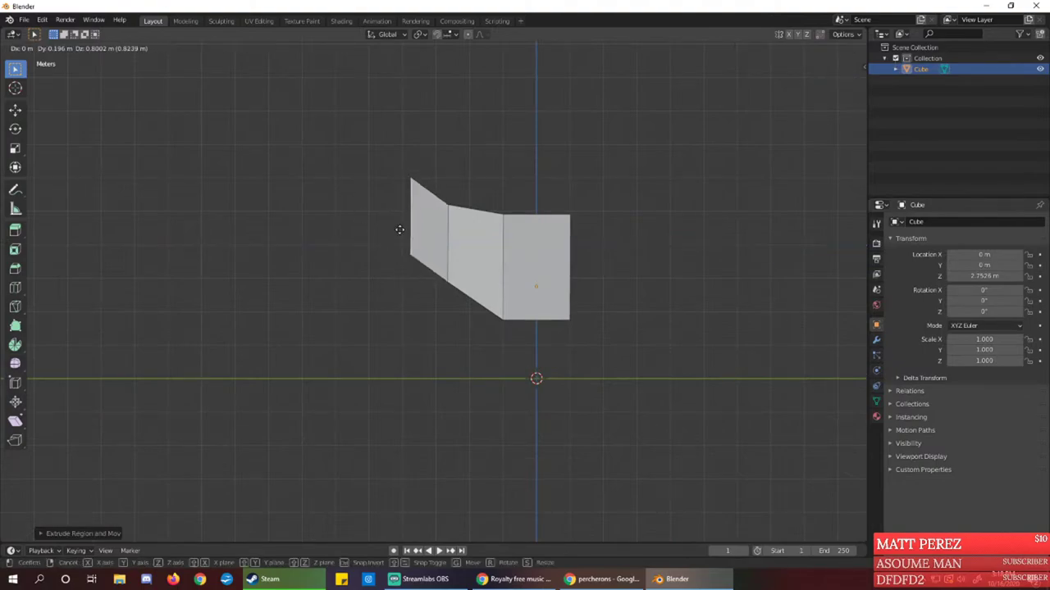
click(399, 229)
key(s)
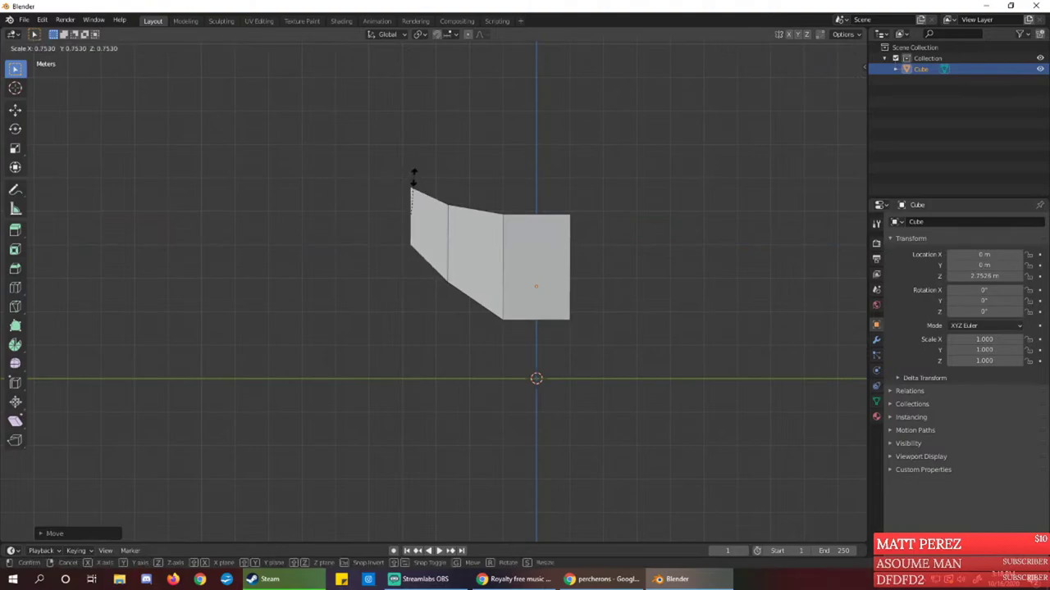
click(402, 201)
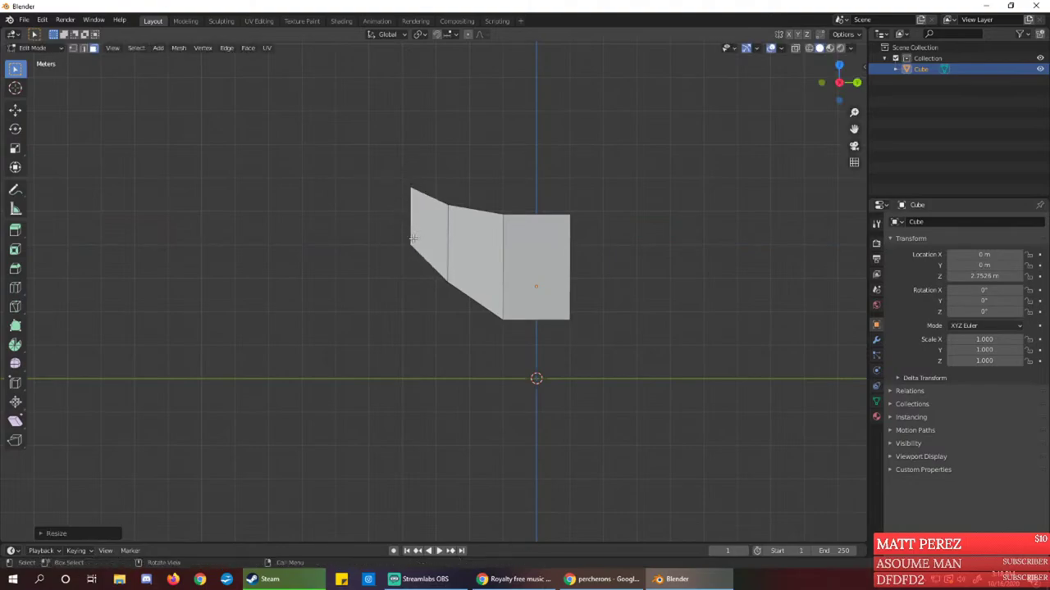
Extrude the front end face about 1.1 m further along −Y and scale it to about 0.7
key(e)
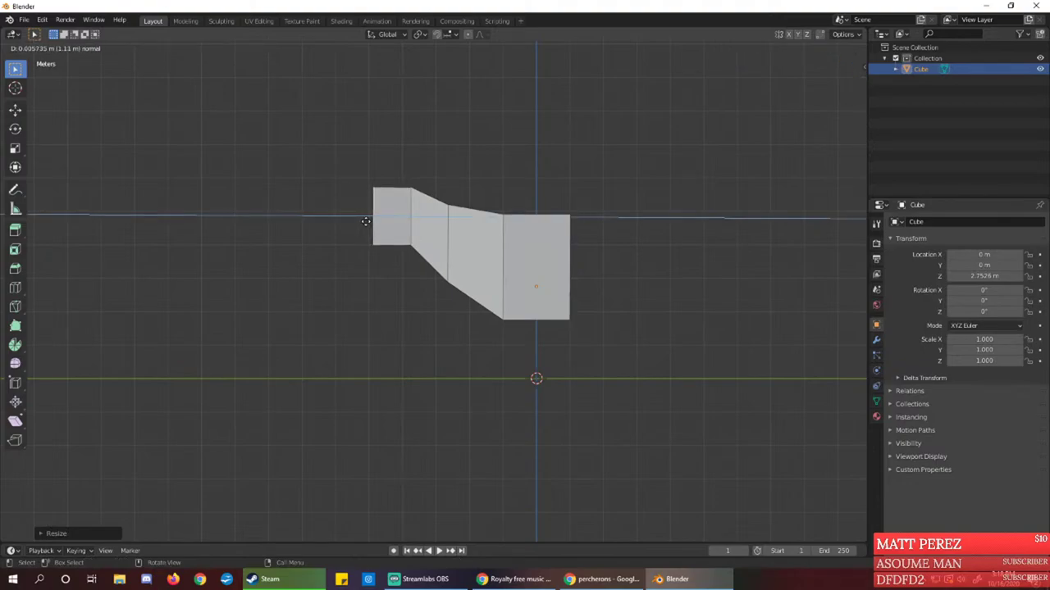
click(365, 221)
key(s)
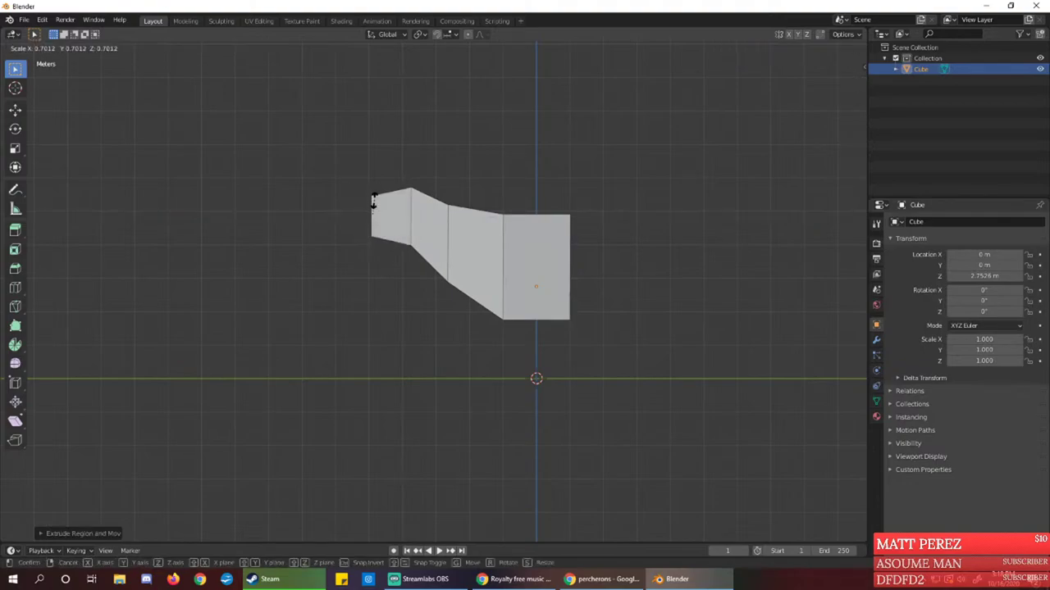
click(371, 205)
Extrude the front end face about 1 m more along −Y and scale it down to taper the tip
key(e)
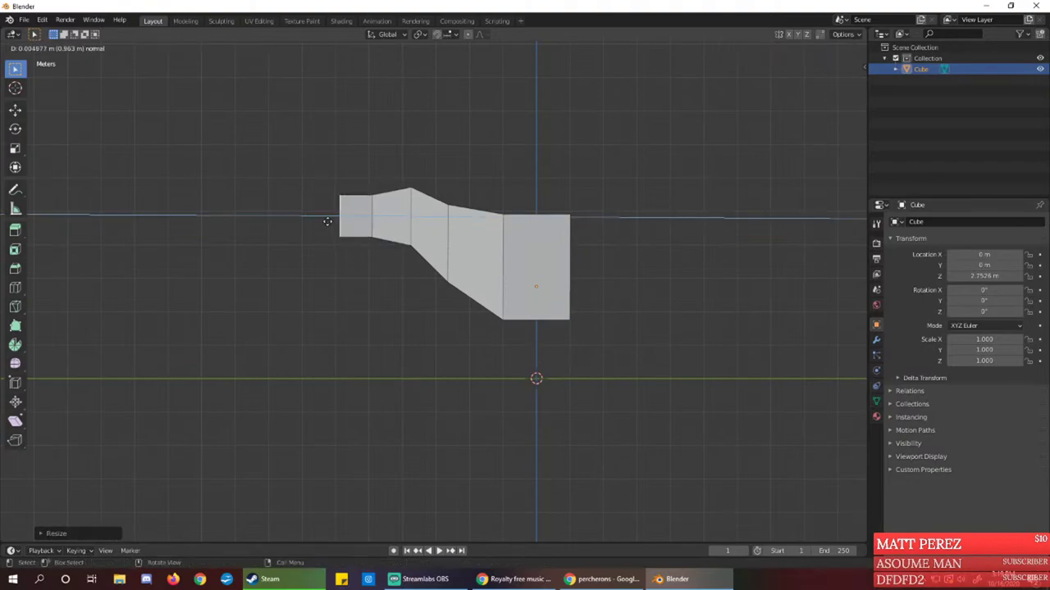
click(323, 218)
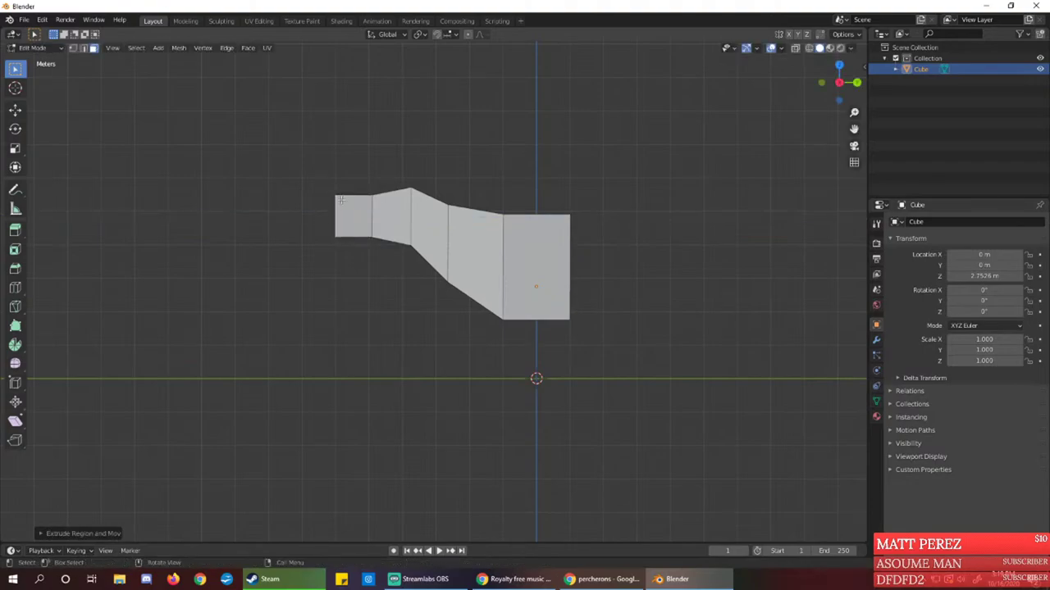
key(s)
click(348, 211)
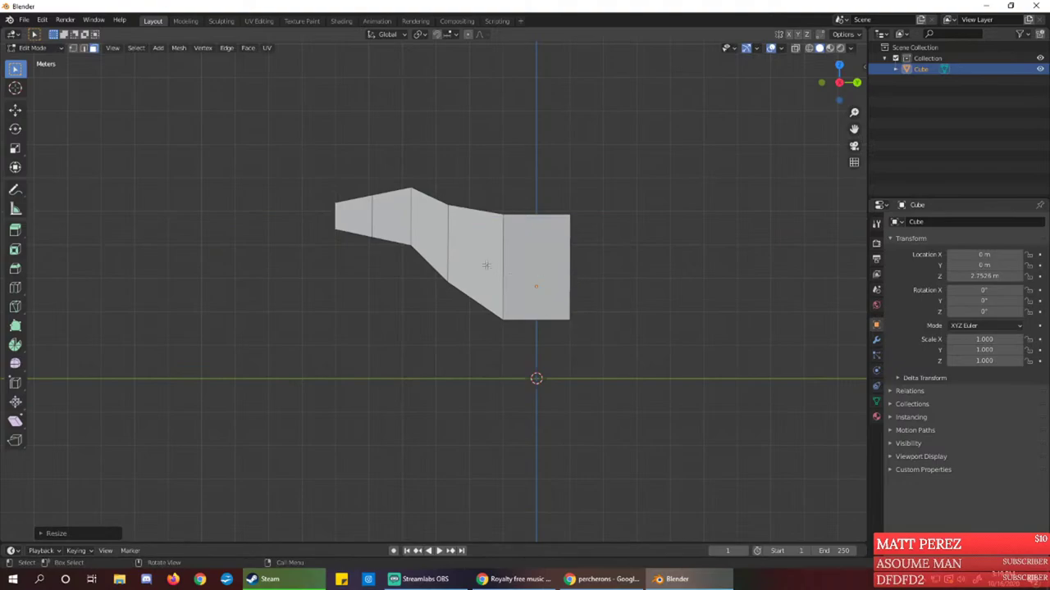
Extrude the block's +Y face outward in the right side view to add a rear body section
middle_drag(486, 265, 444, 246)
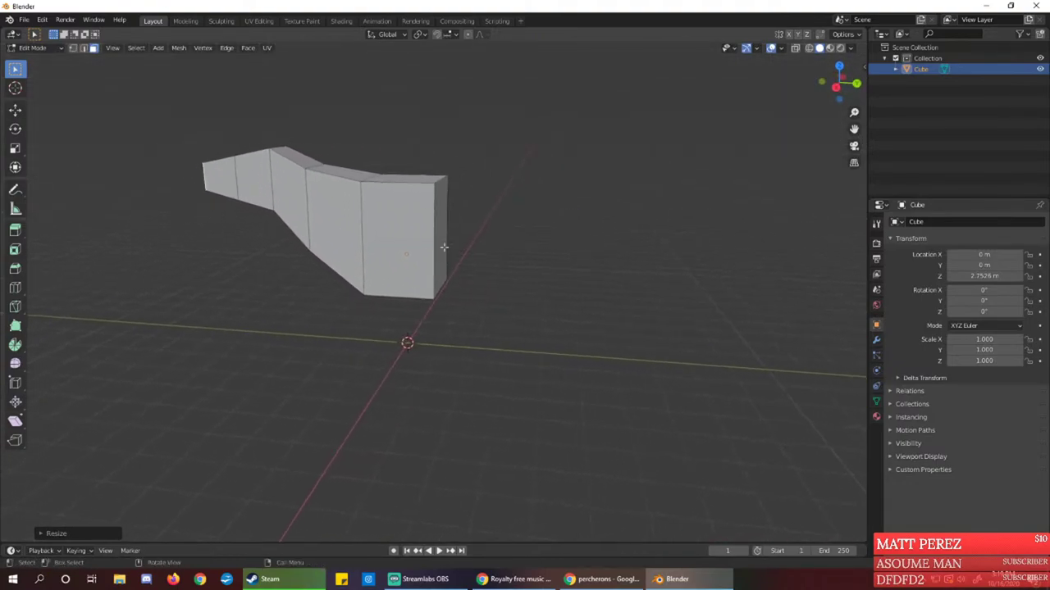
key(KP_1)
middle_drag(434, 304, 402, 305)
key(KP_3)
key(KP_3)
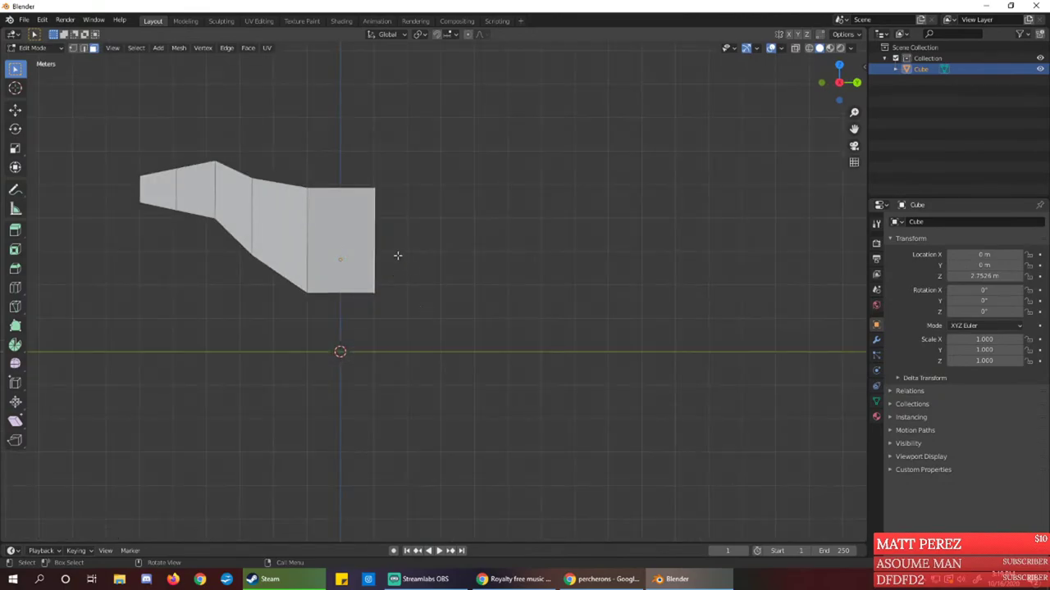
key(e)
click(440, 255)
Scale the new rear face down slightly and move it up about 0.25 m
key(s)
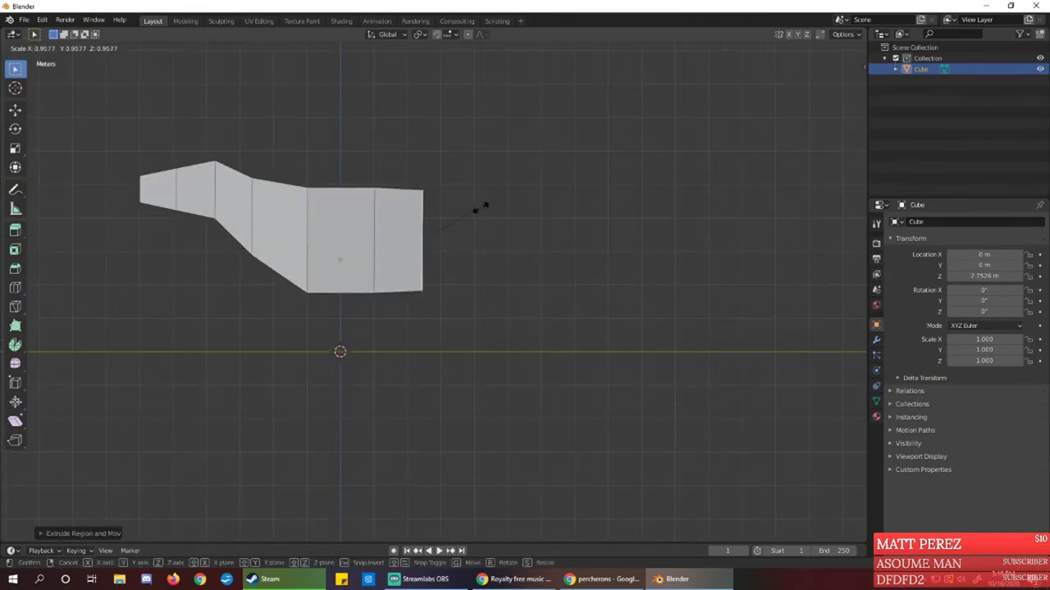
click(474, 215)
key(g)
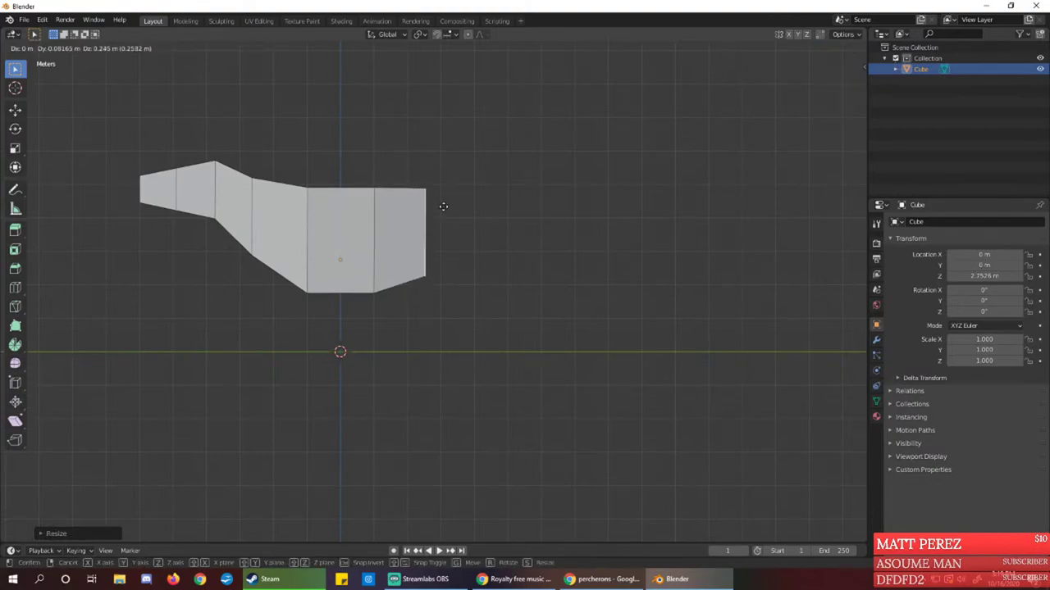
click(442, 207)
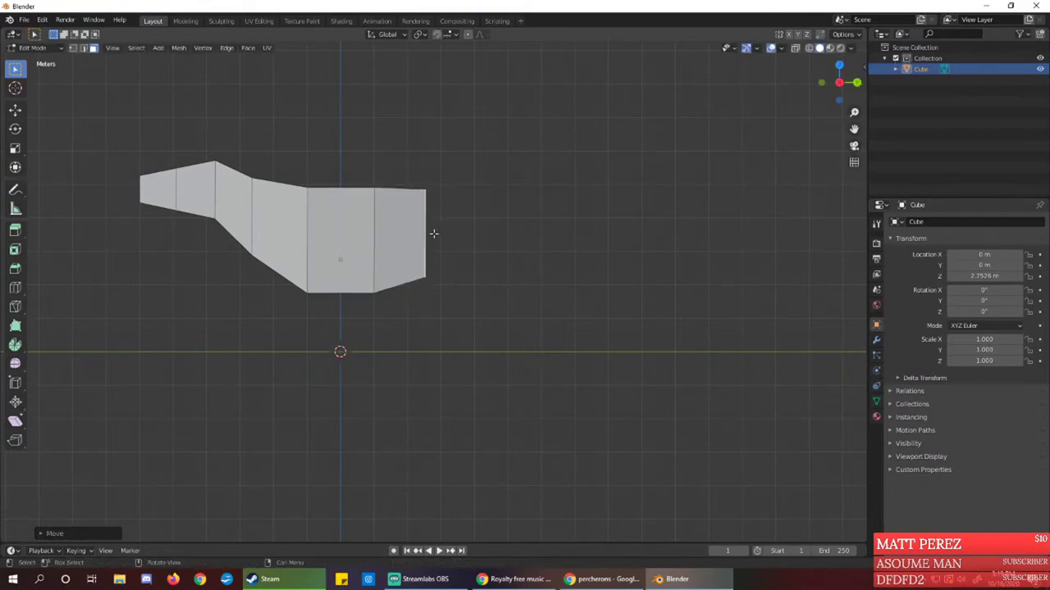
Extrude the rear face about 2 m along +Y, and extrude it once more by about 1.5 m
key(e)
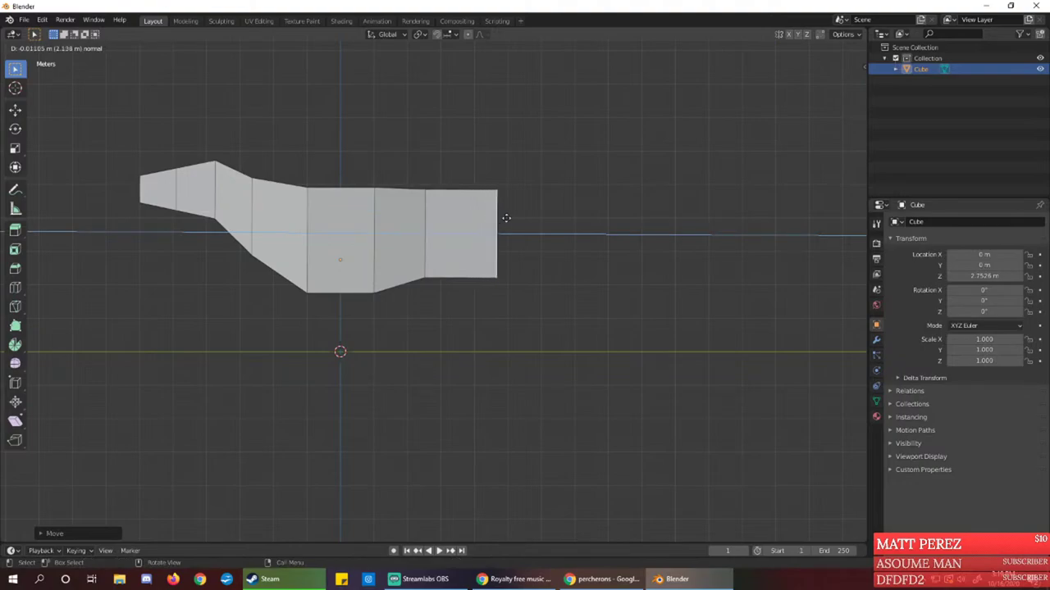
click(494, 218)
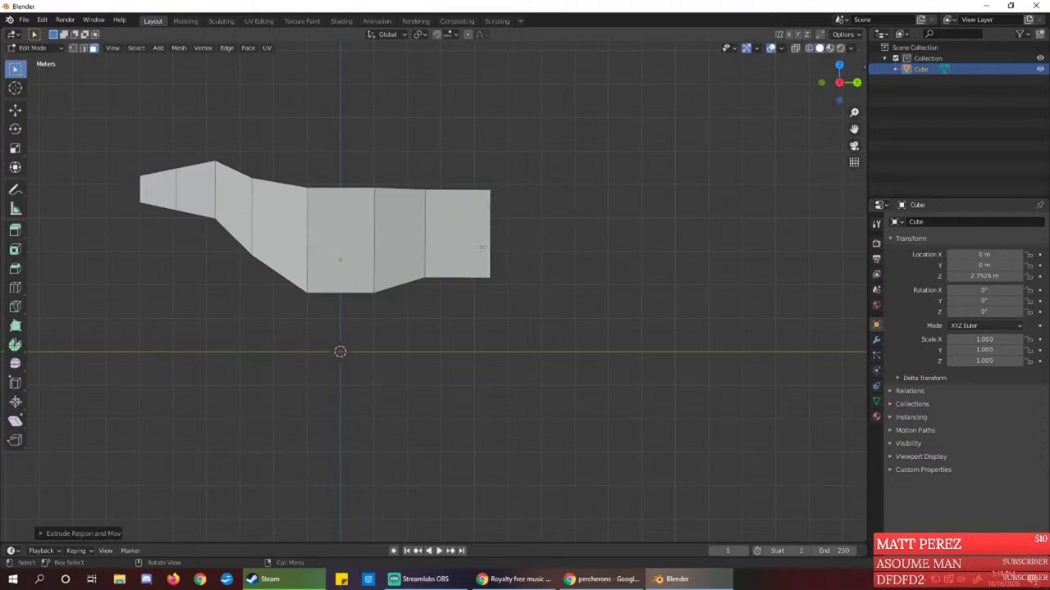
key(e)
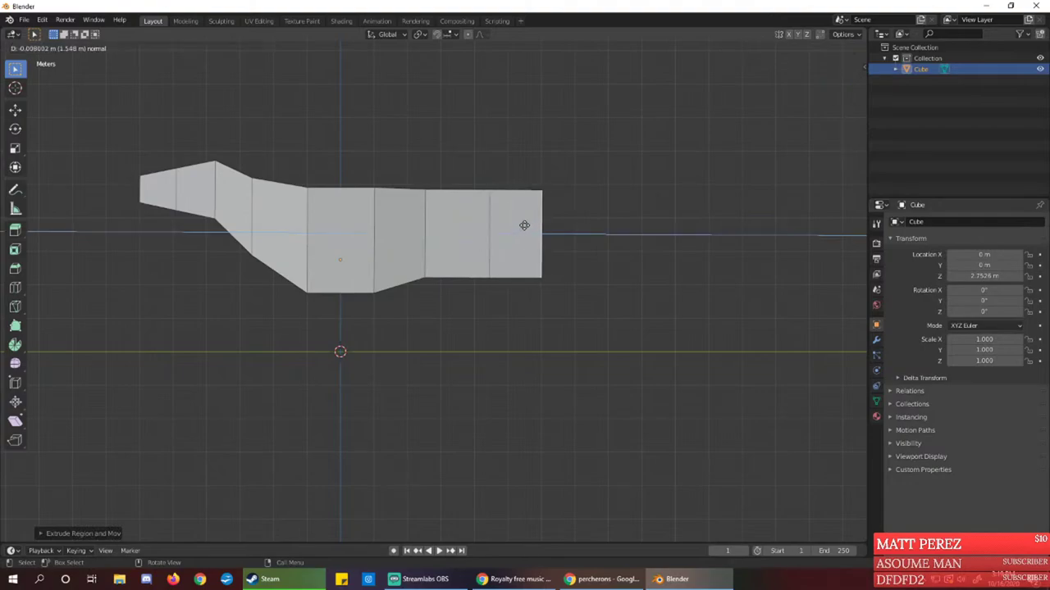
Scale the rearmost face to roughly half size and move it up and slightly back toward the body
key(s)
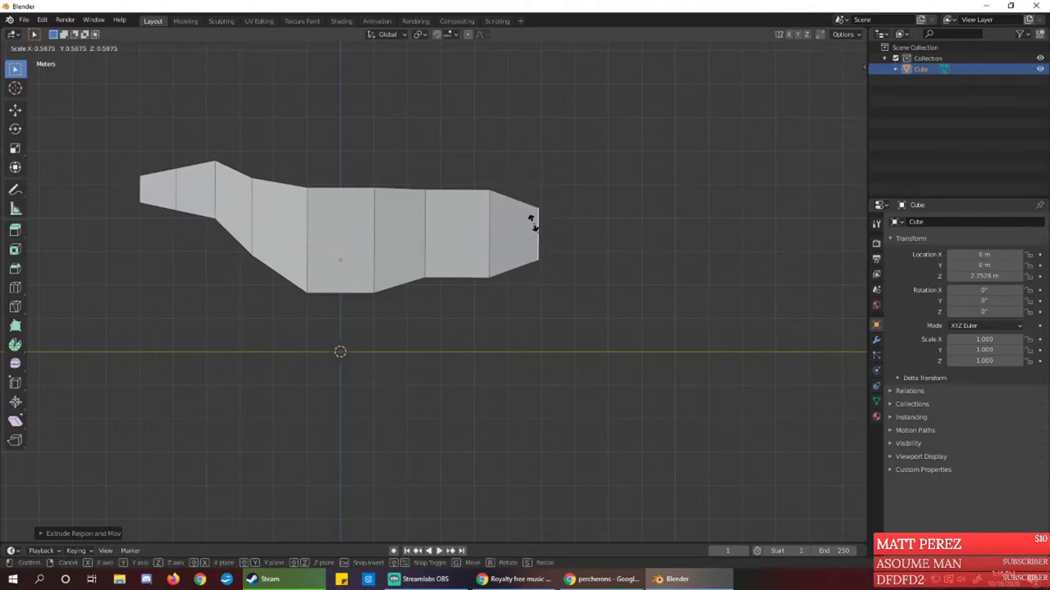
click(525, 227)
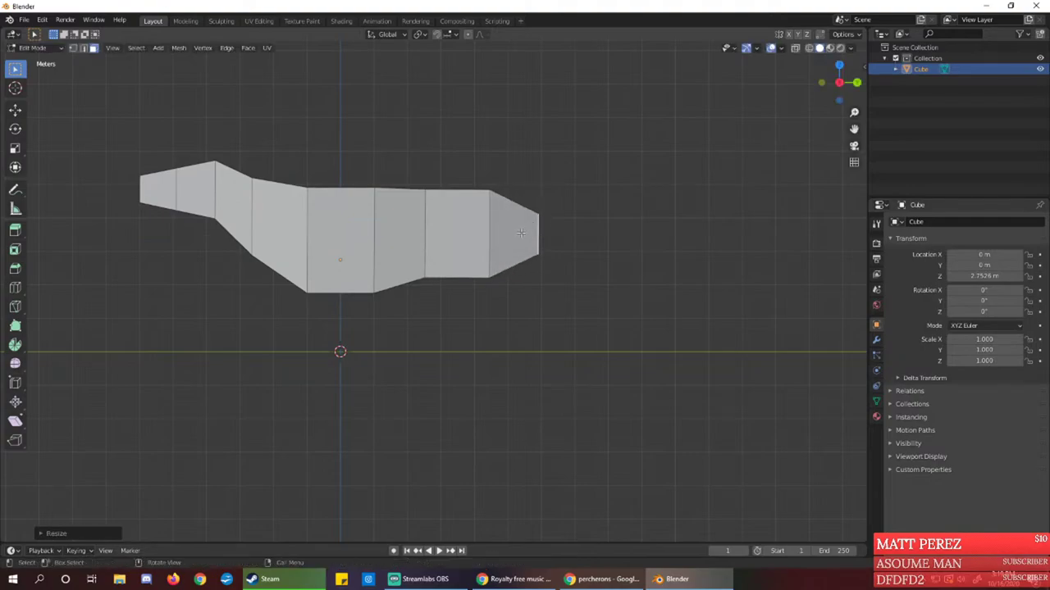
key(g)
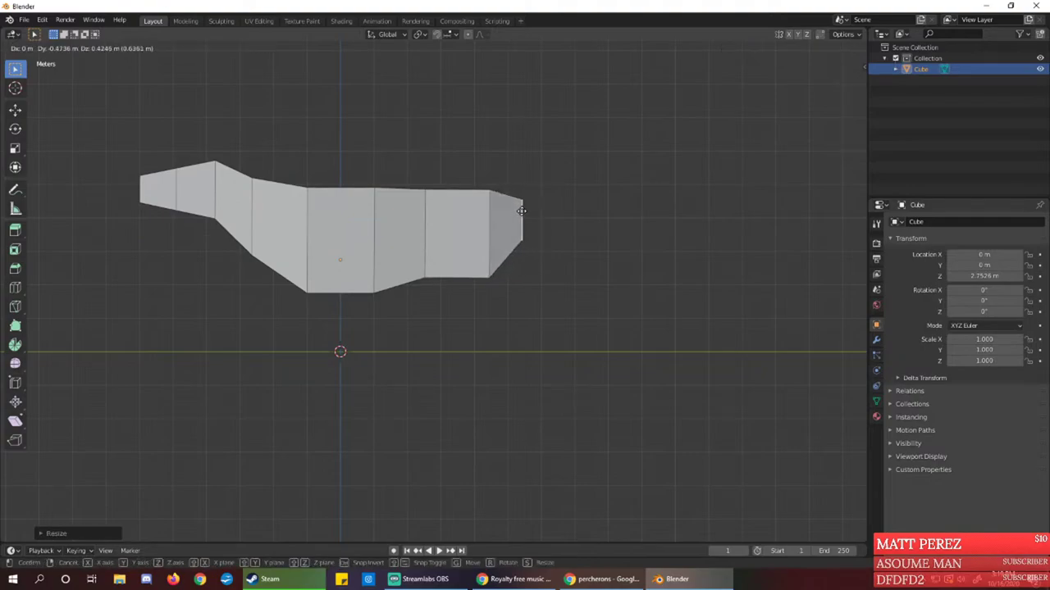
click(519, 217)
Switch to the Sculpting workspace with the blocked-out horse body in view
middle_drag(519, 217, 548, 278)
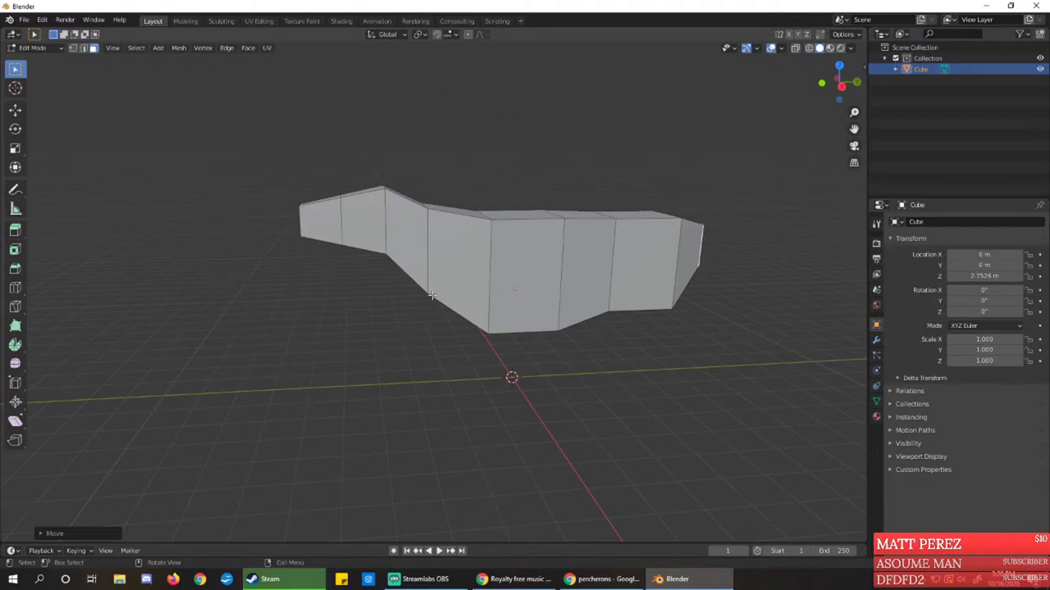
middle_drag(432, 297, 308, 231)
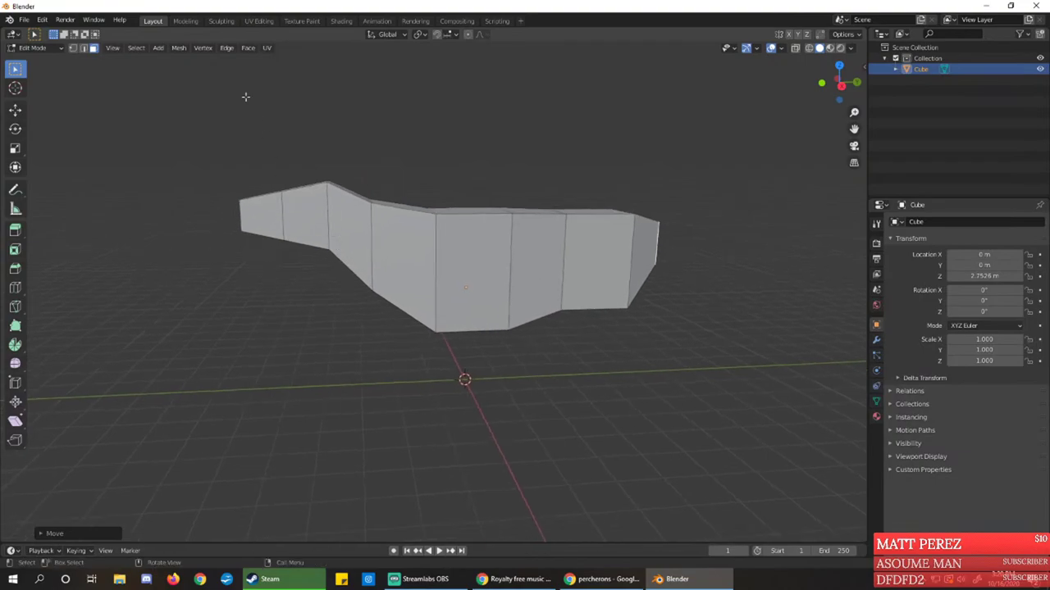
click(221, 22)
mouse_move(530, 242)
middle_down()
mouse_move(516, 229)
mouse_move(375, 364)
mouse_move(320, 291)
mouse_move(322, 318)
mouse_move(403, 300)
mouse_move(400, 285)
middle_up()
scroll(322, 318, down, 3)
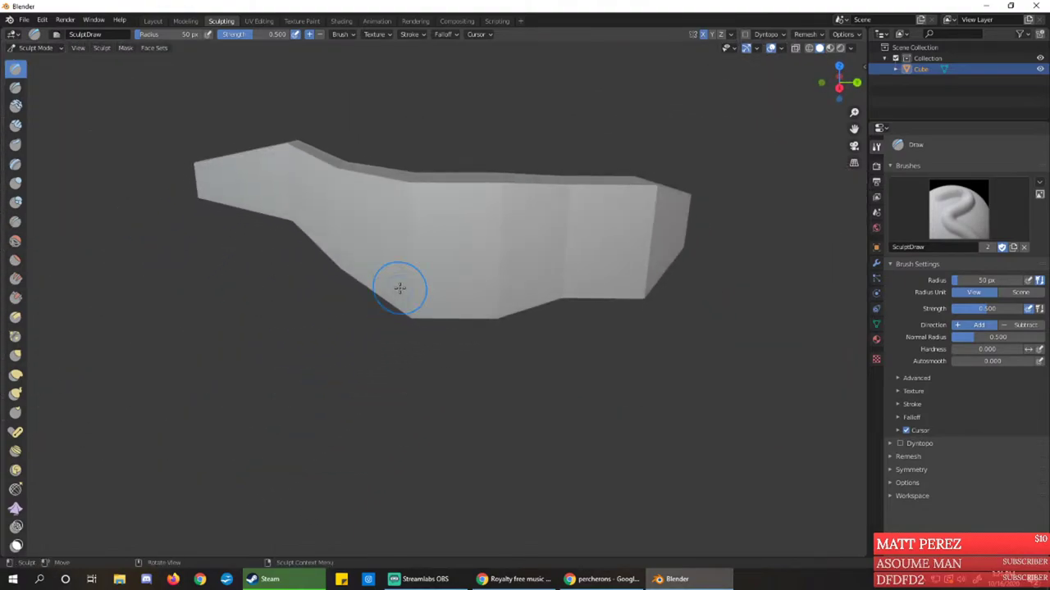
Examine the Draw brush's Advanced and Stroke settings and the general sculpting Options
click(896, 378)
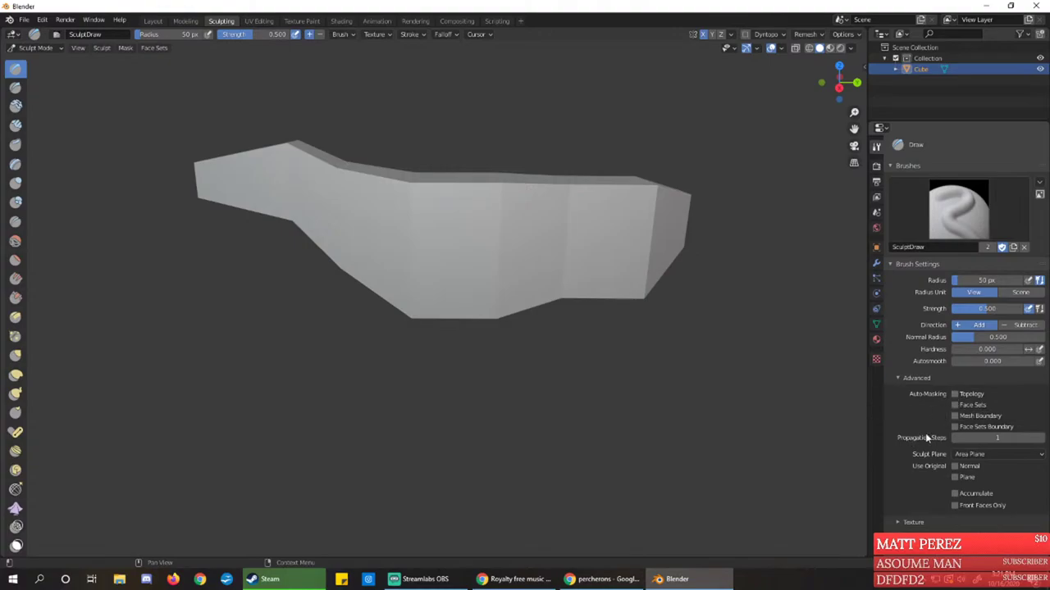
click(897, 377)
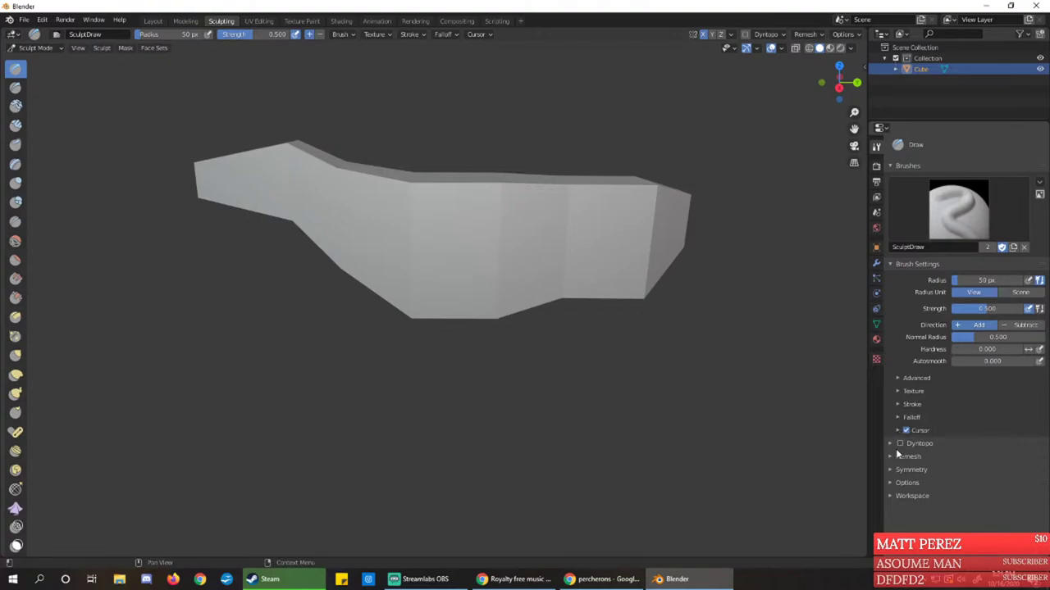
click(889, 482)
scroll(889, 482, down, 3)
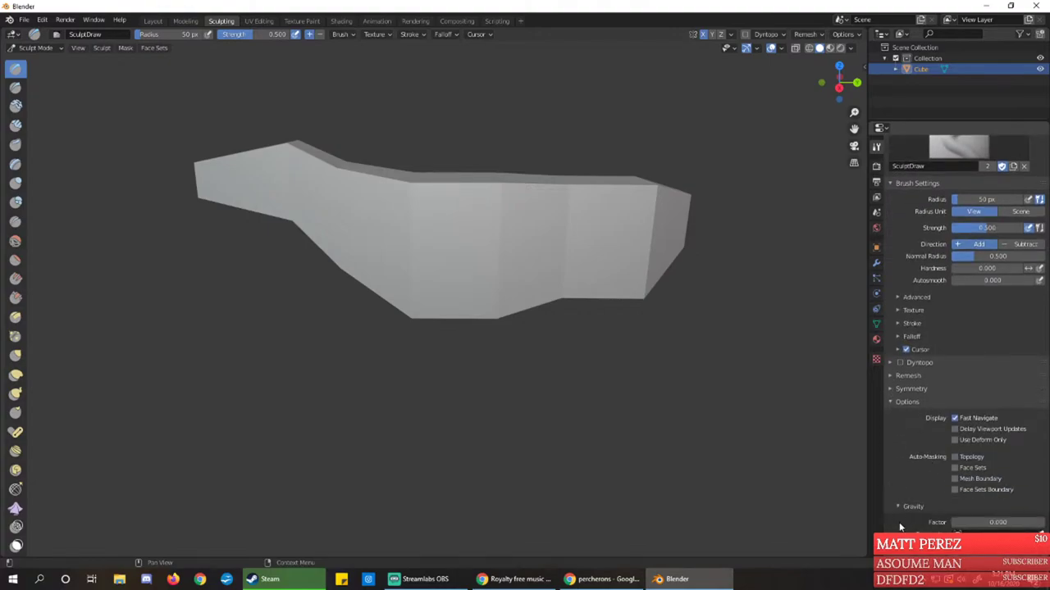
click(889, 402)
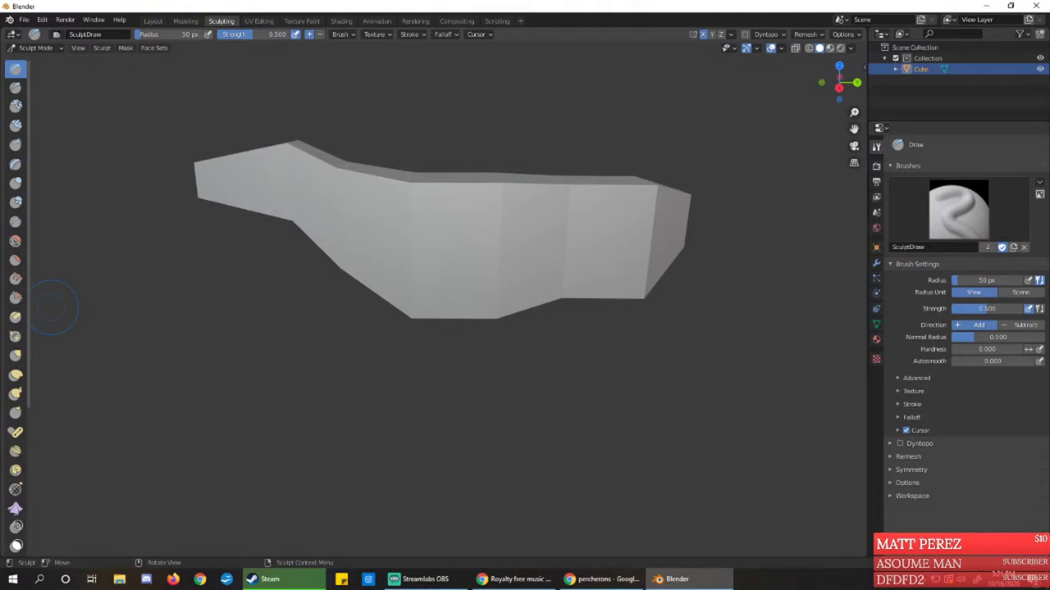
key(alt+Tab)
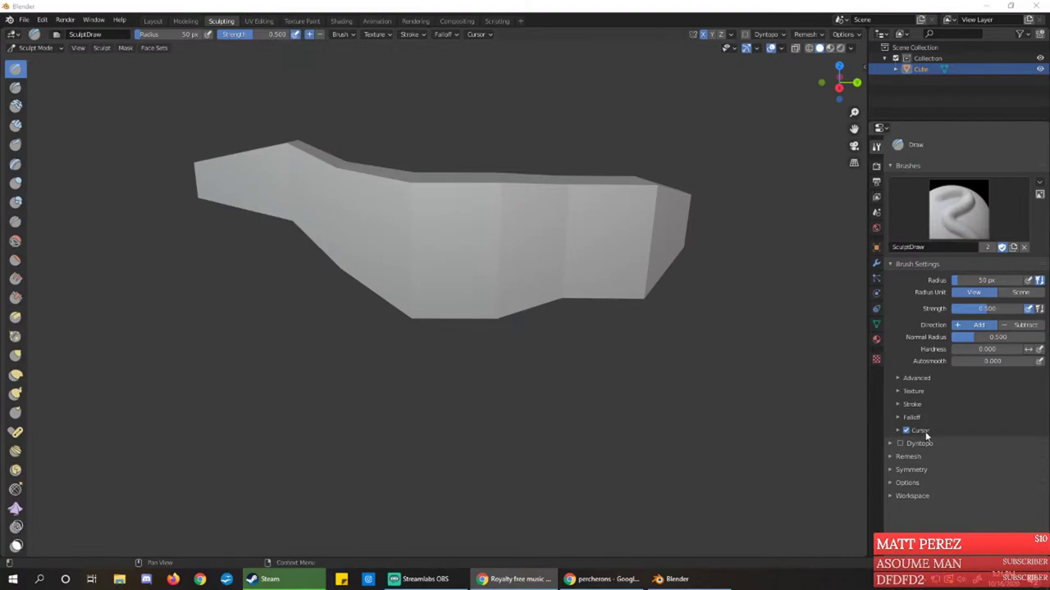
click(899, 378)
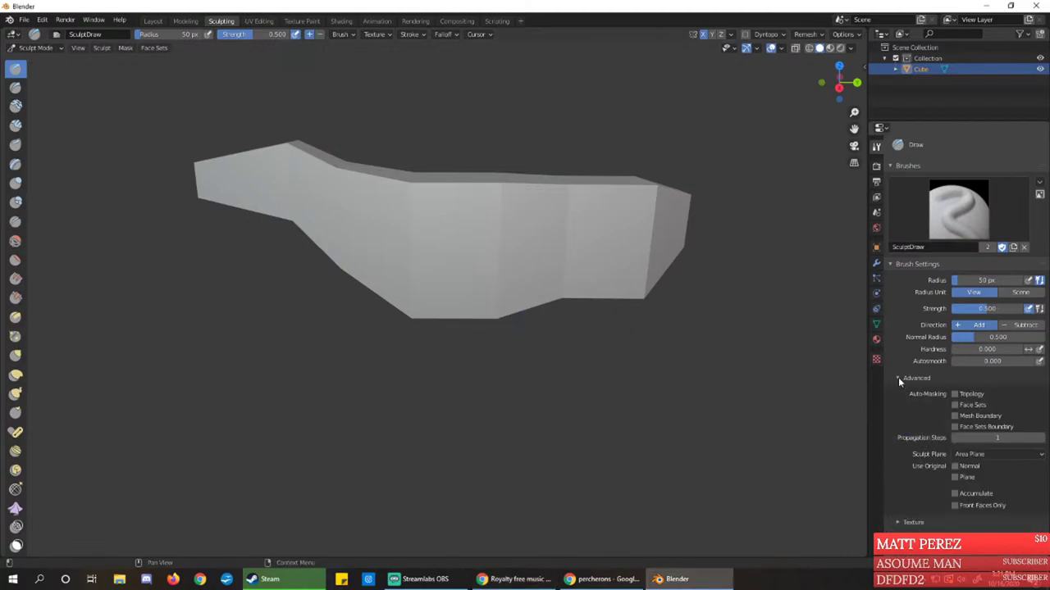
click(899, 378)
click(899, 405)
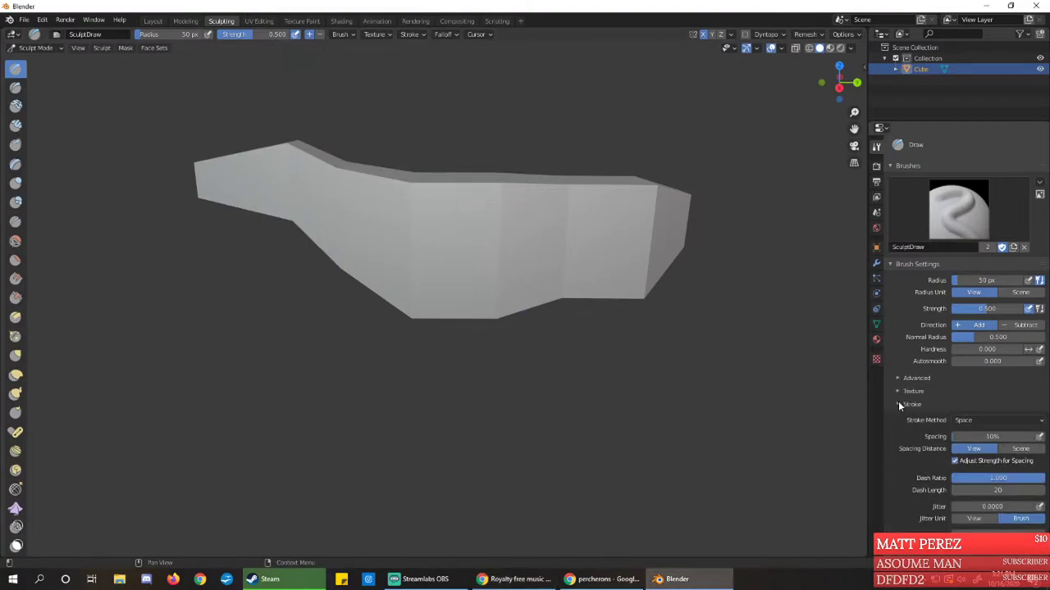
scroll(898, 404, down, 1)
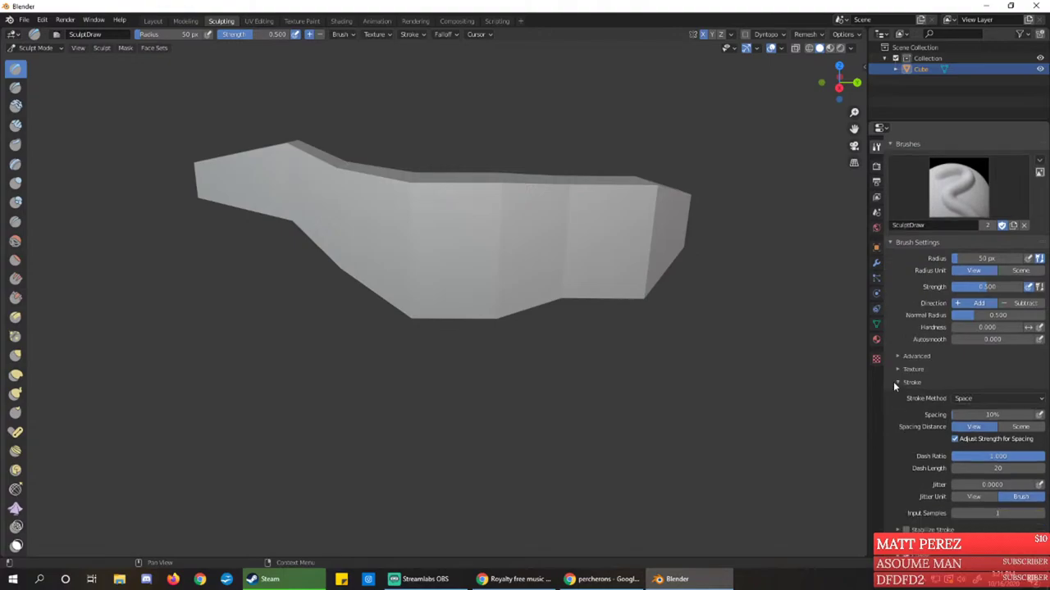
Look through the Draw brush's Stroke and Advanced auto-masking settings, the brush texture and the object's modifiers
click(895, 384)
click(898, 380)
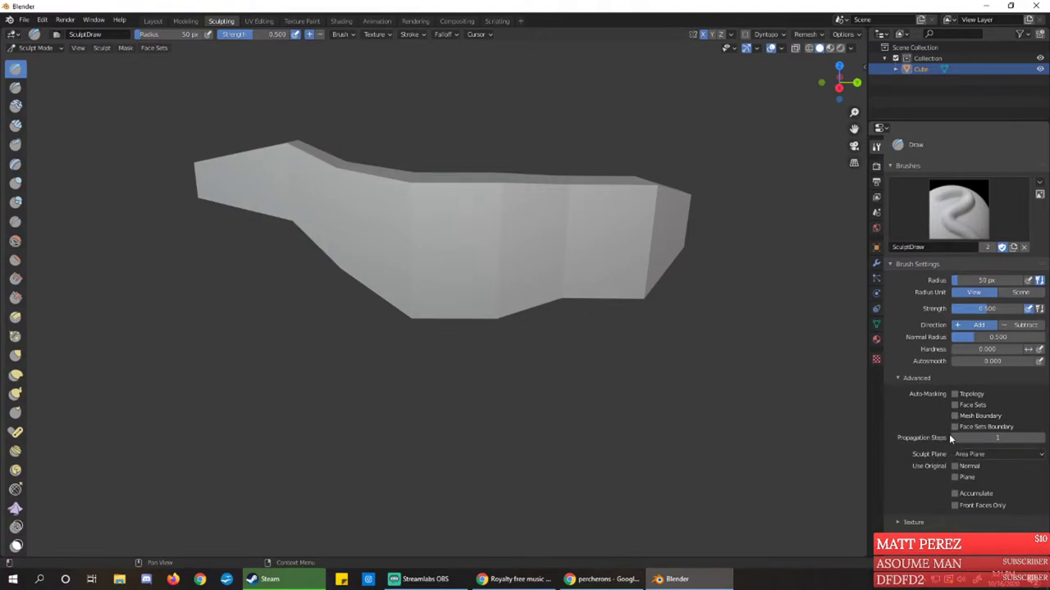
click(955, 394)
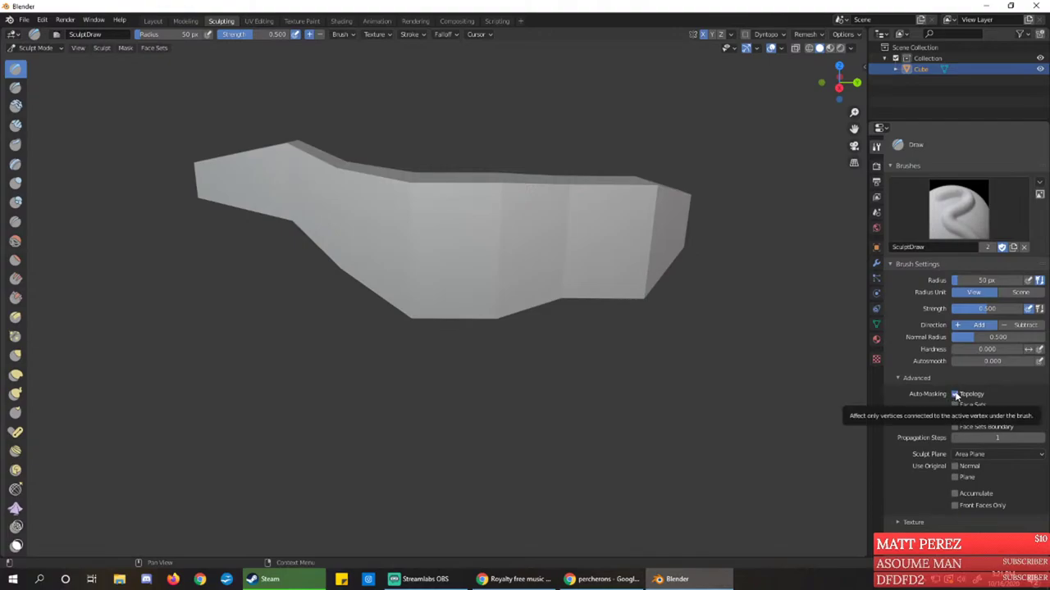
click(955, 395)
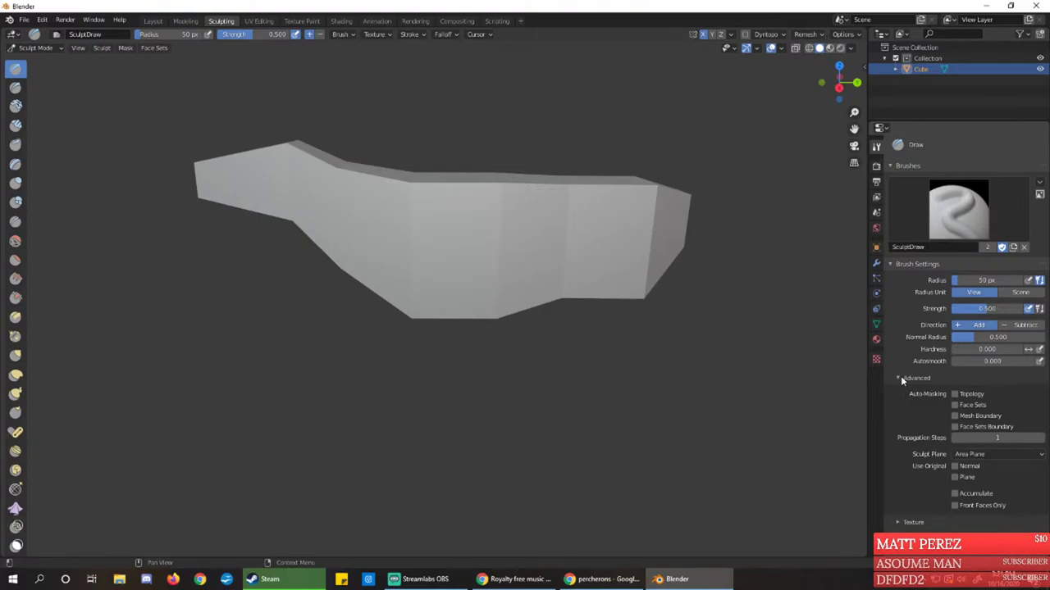
click(899, 378)
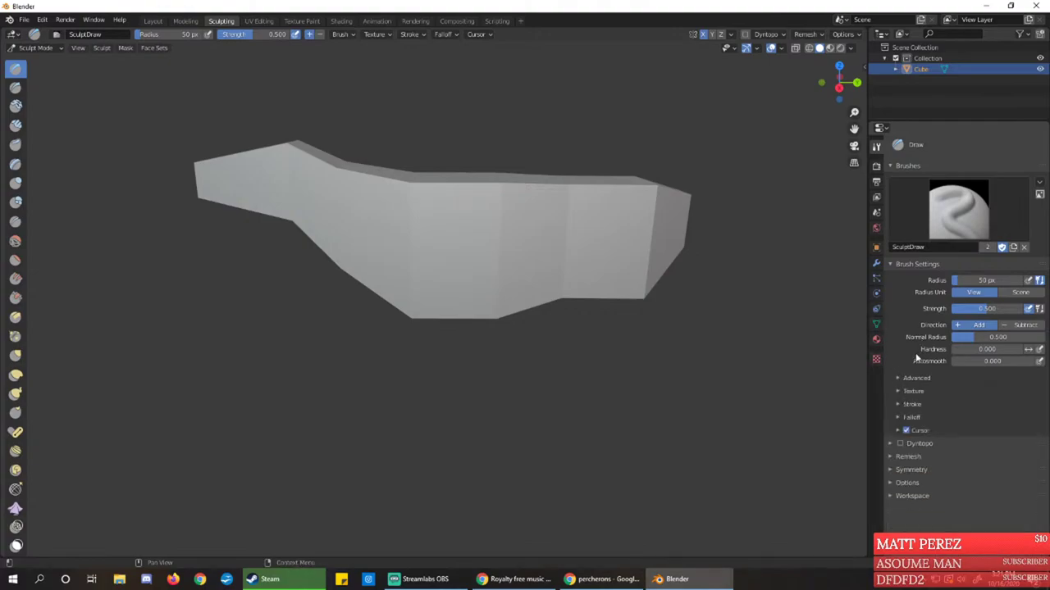
click(875, 359)
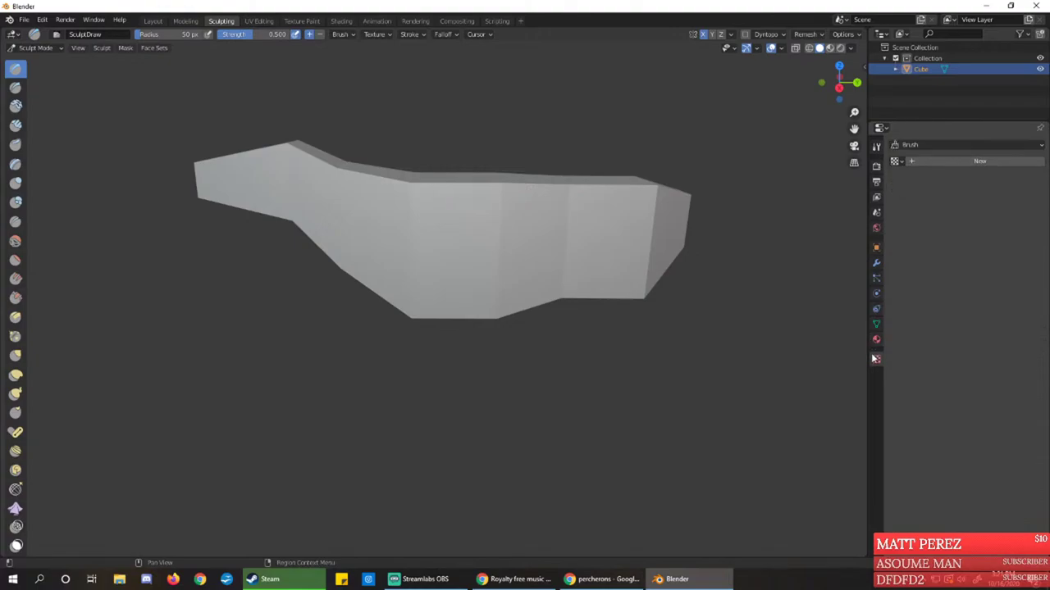
click(875, 263)
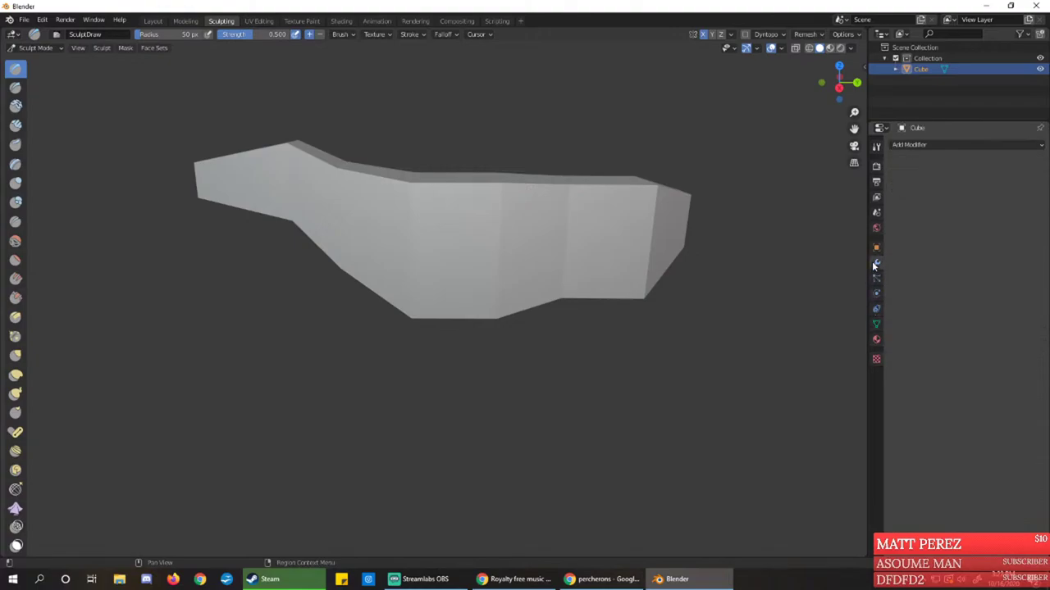
click(876, 146)
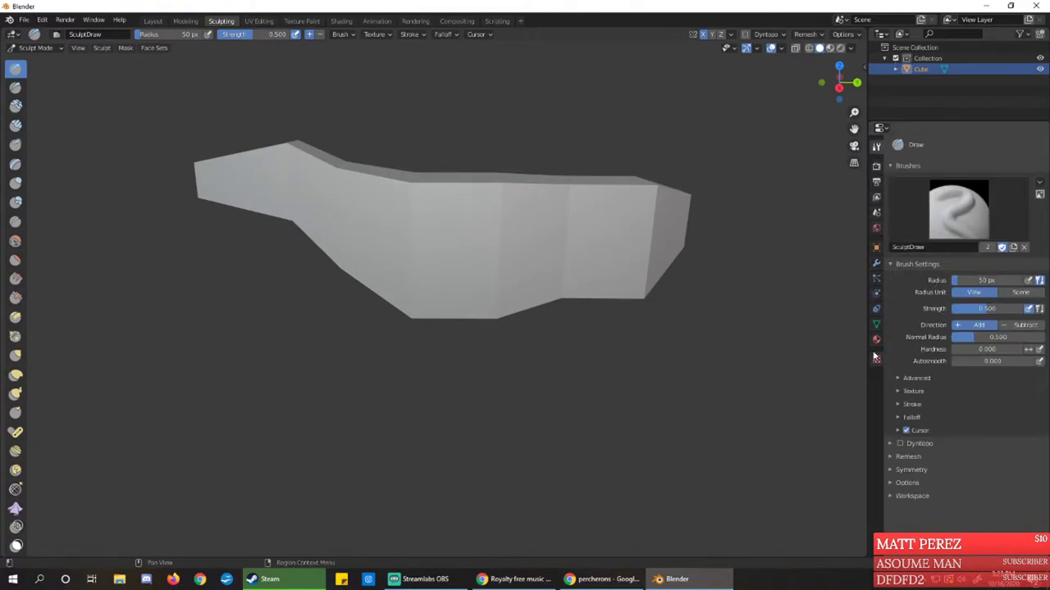
Enable Dyntopo for the mesh, accepting the vertex data warning and keeping the Relative Detail detailing method
click(892, 444)
click(901, 444)
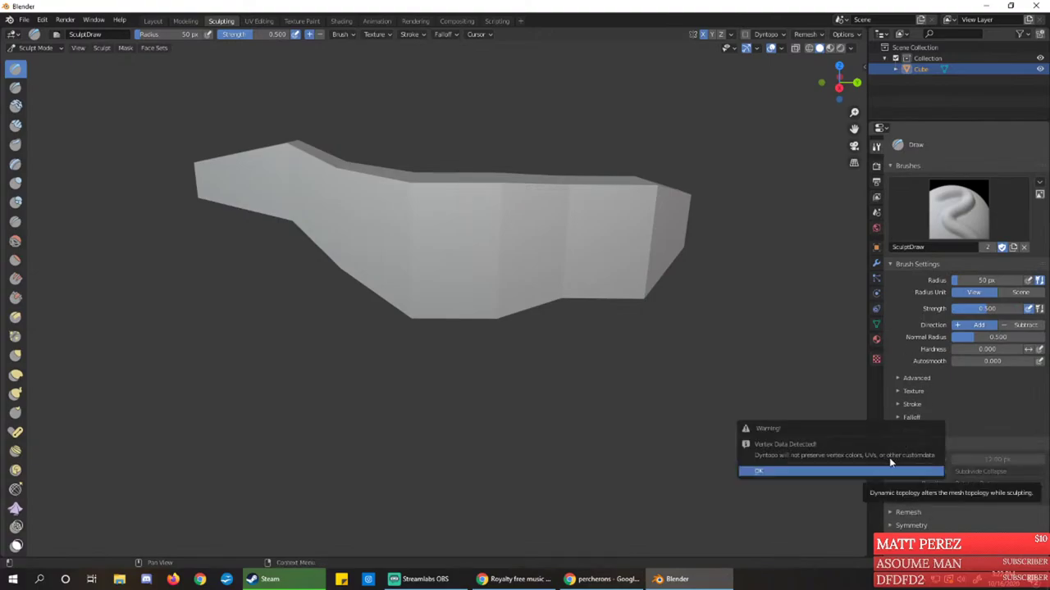
click(902, 471)
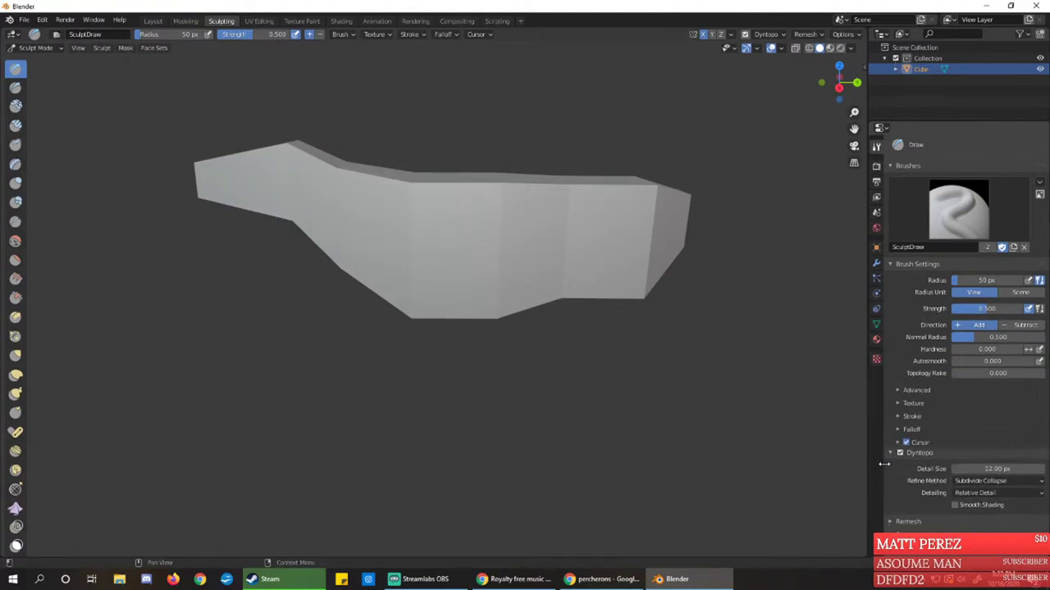
click(987, 495)
click(987, 496)
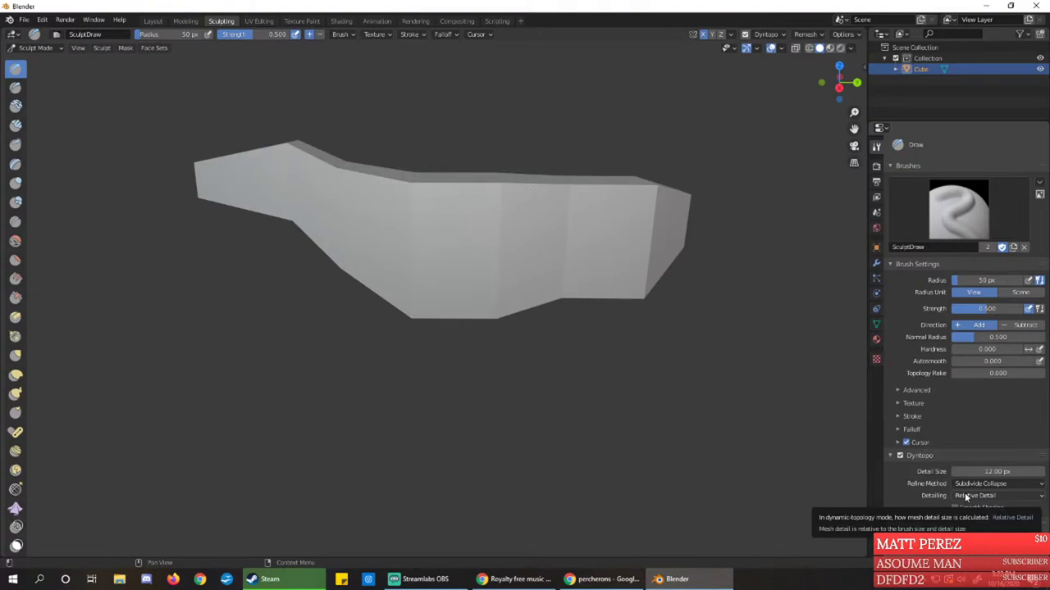
click(965, 497)
click(965, 497)
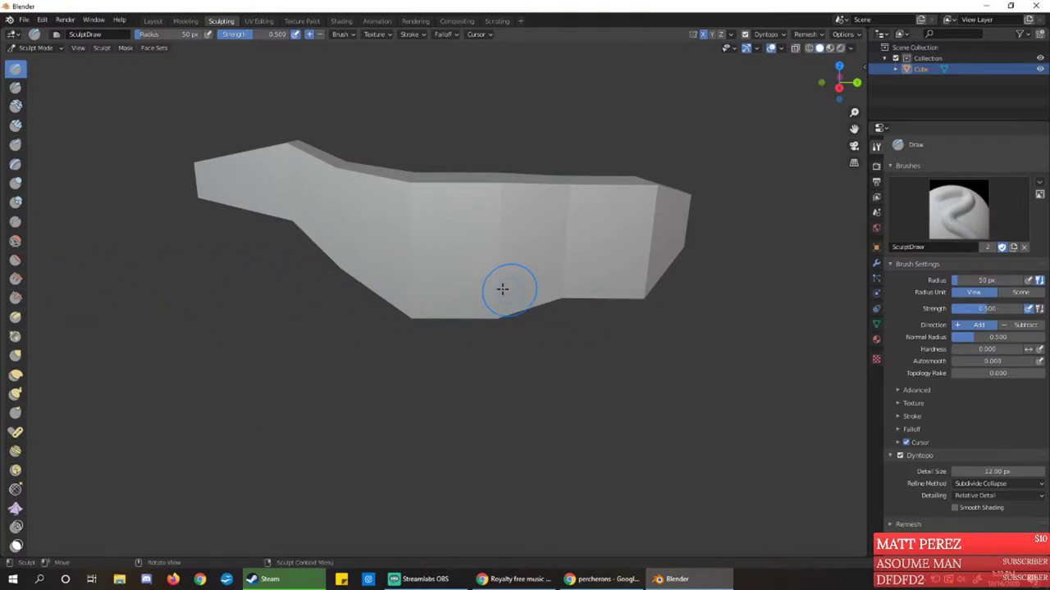
Try two Draw brush strokes on the side of the body and undo each of them
mouse_move(428, 276)
mouse_down()
mouse_move(535, 248)
mouse_move(475, 265)
mouse_move(575, 267)
mouse_up()
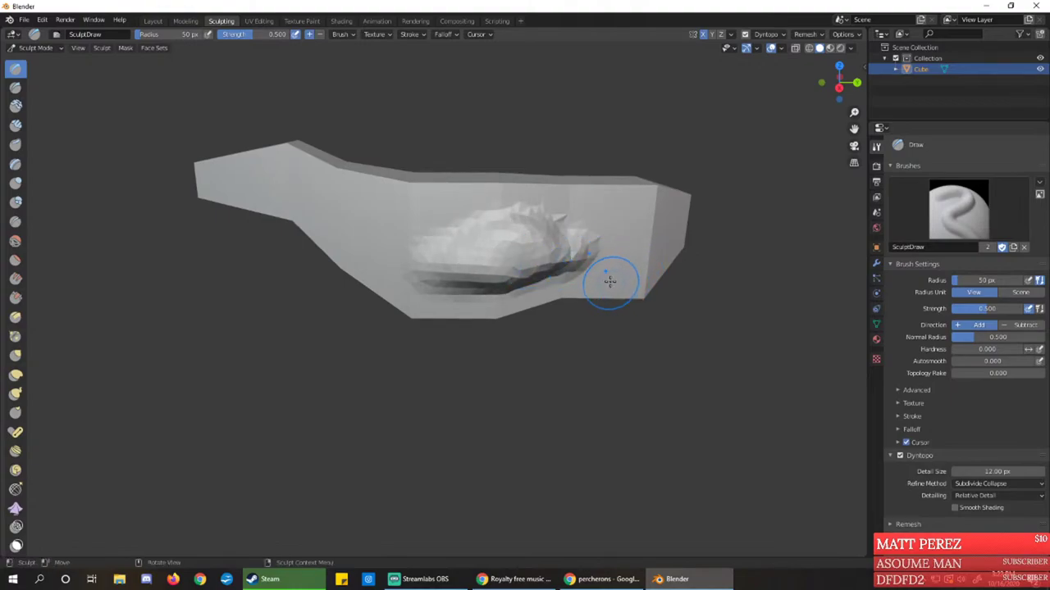
key(ctrl+z)
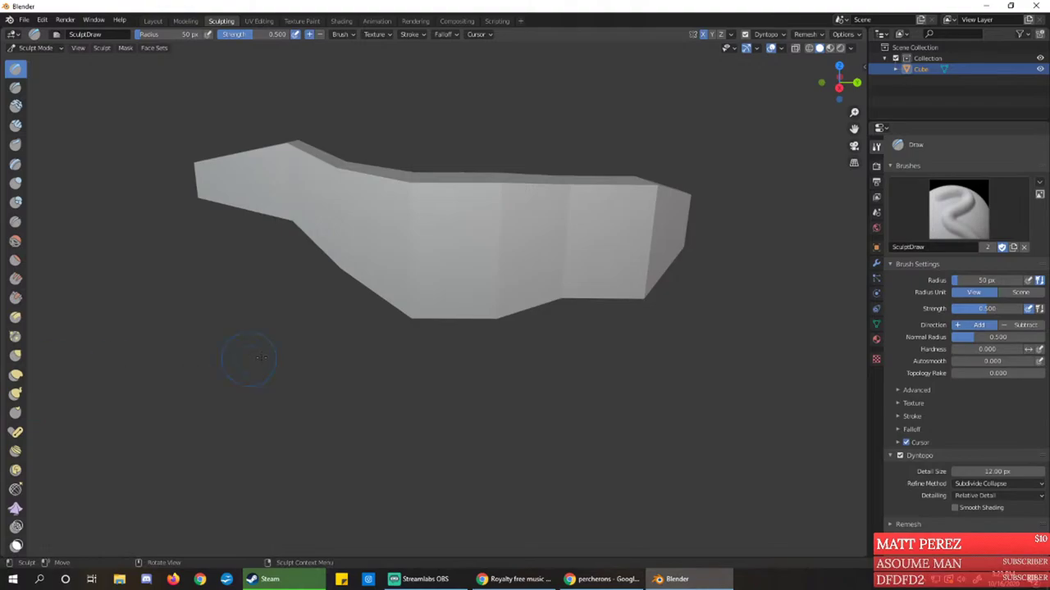
mouse_move(433, 227)
mouse_down()
mouse_move(511, 237)
mouse_move(480, 244)
mouse_up()
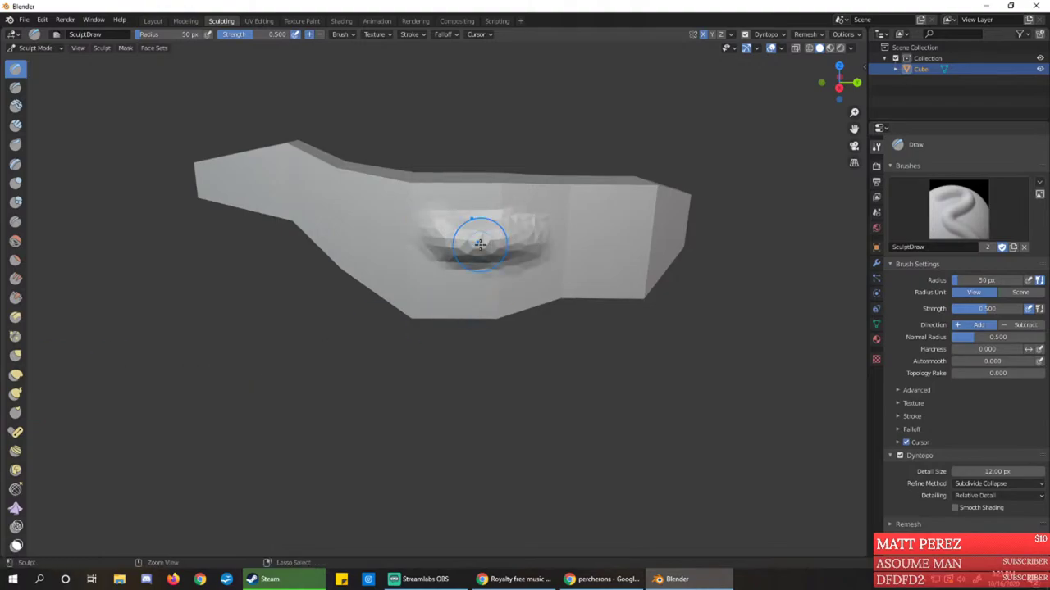
key(ctrl+z)
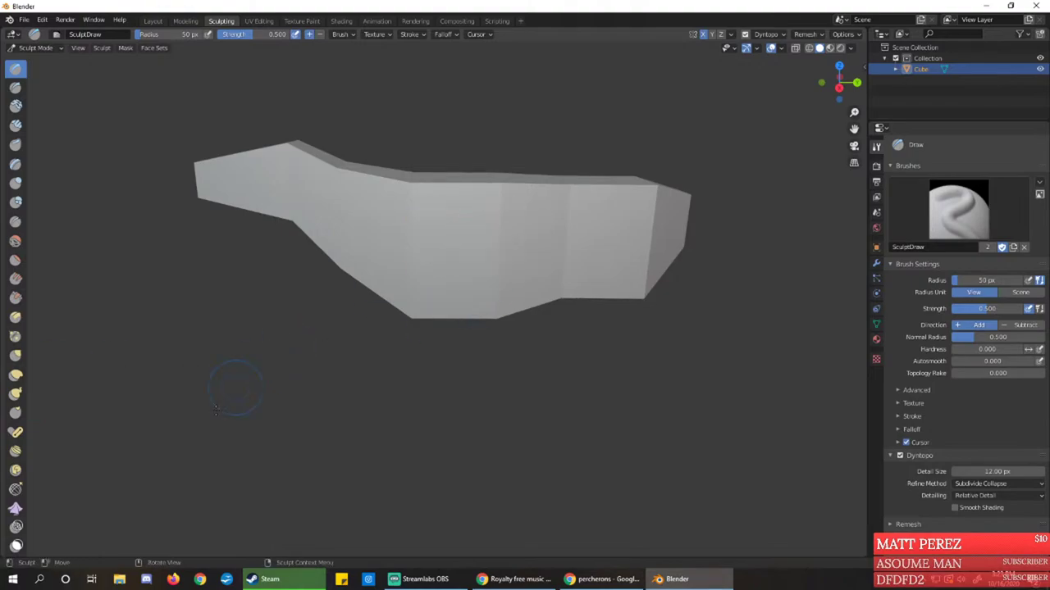
Search Windows for wacom, launch Wacom Desktop Center and bring its window to the front
click(13, 581)
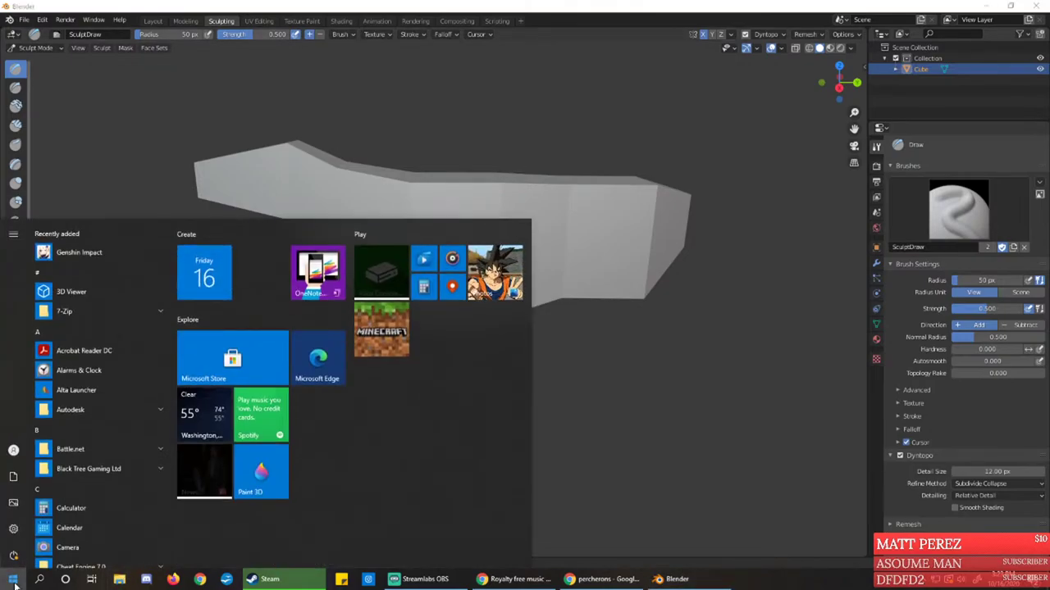
click(13, 580)
click(40, 579)
text(wa)
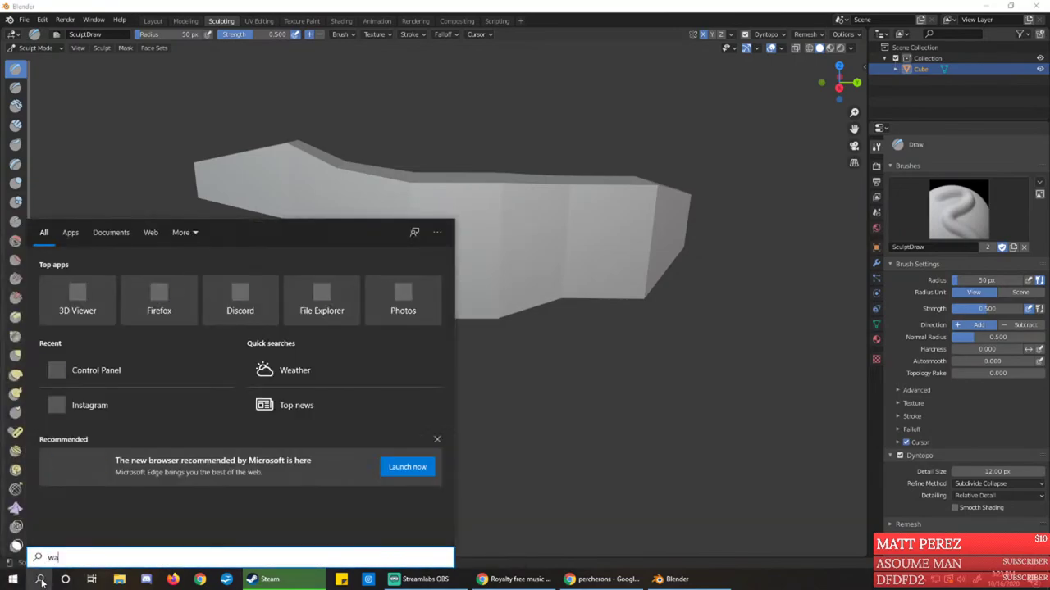
text(com)
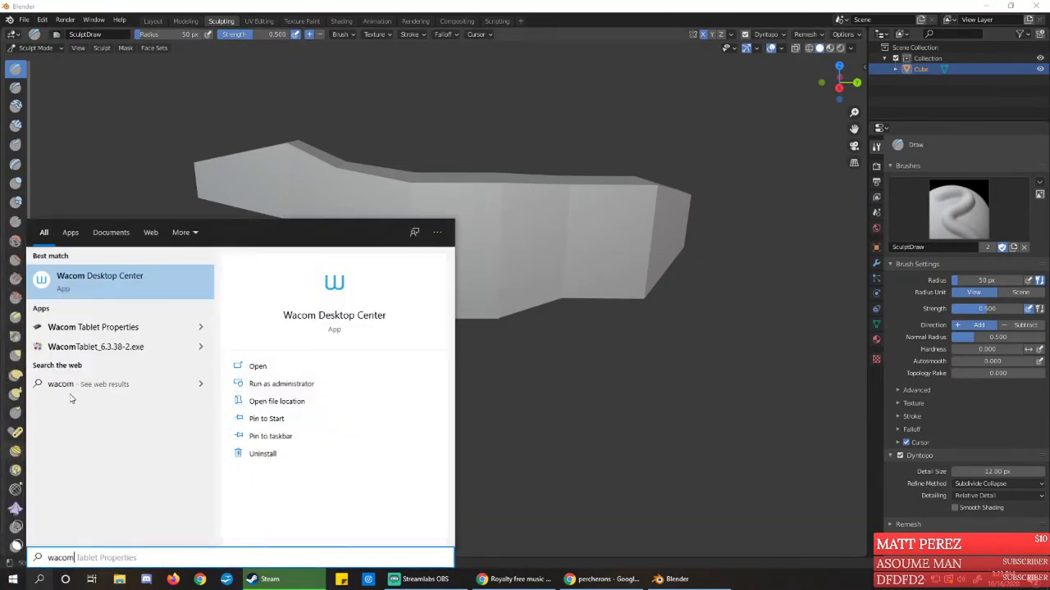
click(68, 283)
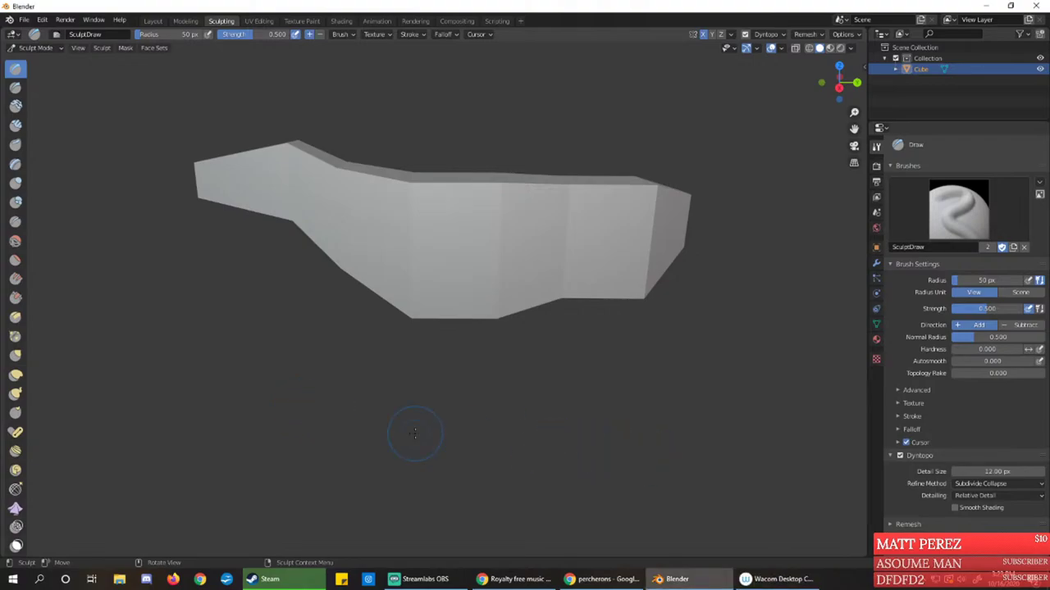
click(776, 579)
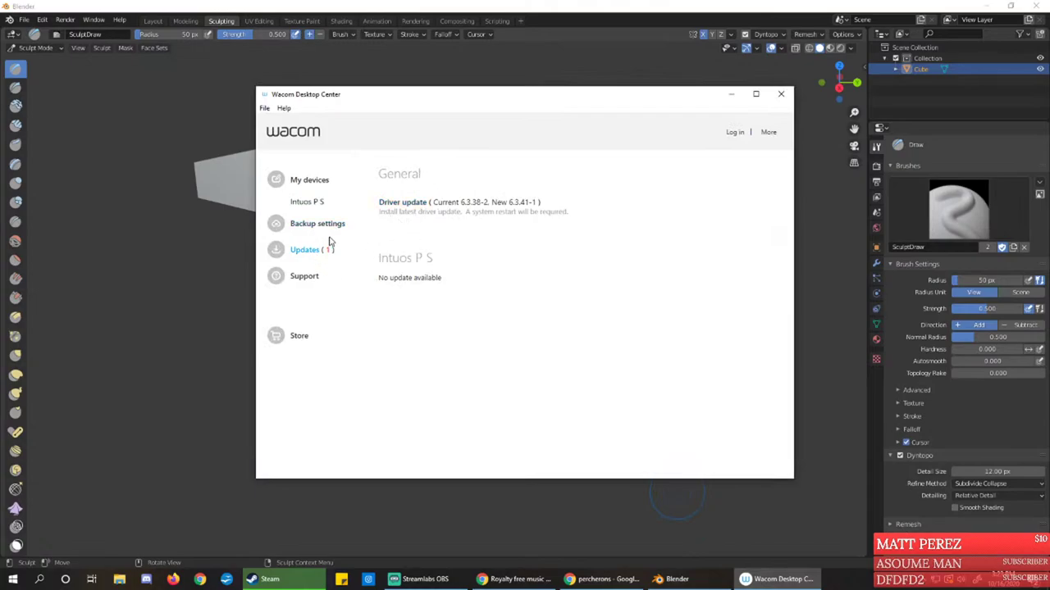
Open the pen settings of the Intuos P S tablet and show the mapping options for the blender application
click(302, 205)
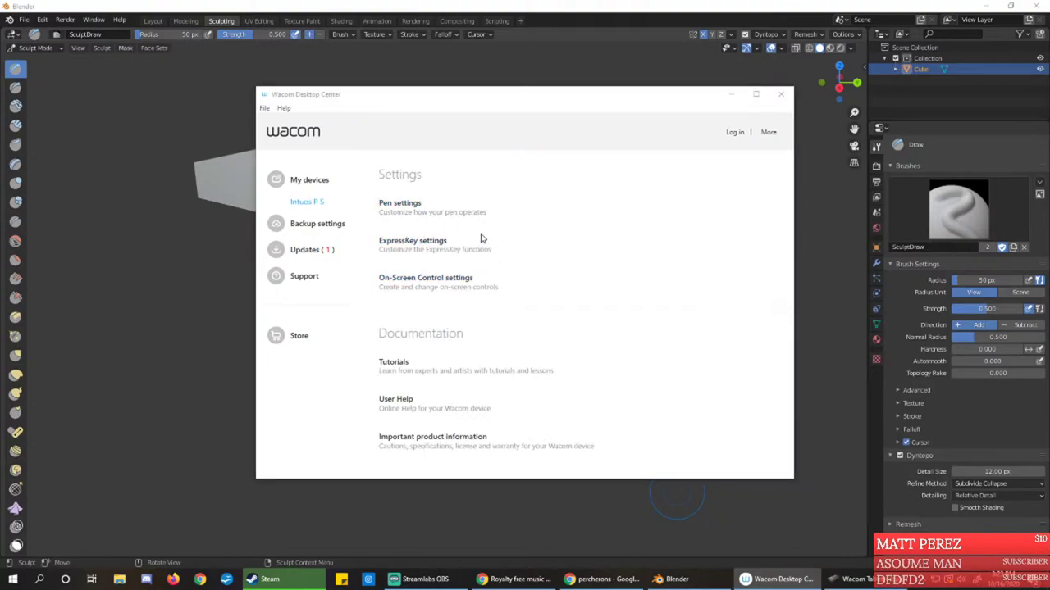
click(856, 579)
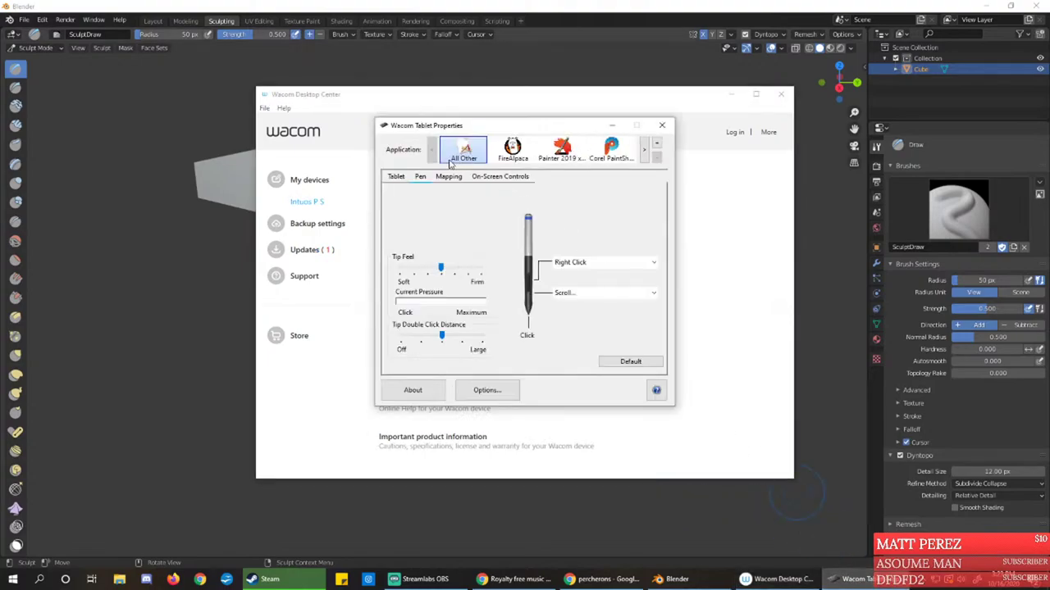
click(643, 151)
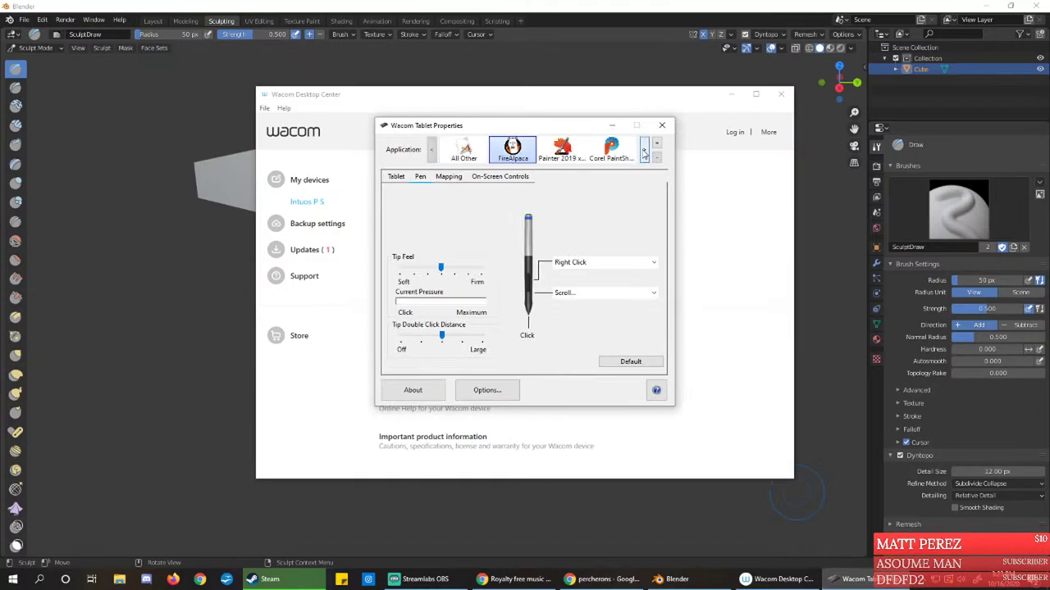
click(644, 150)
click(643, 151)
click(644, 151)
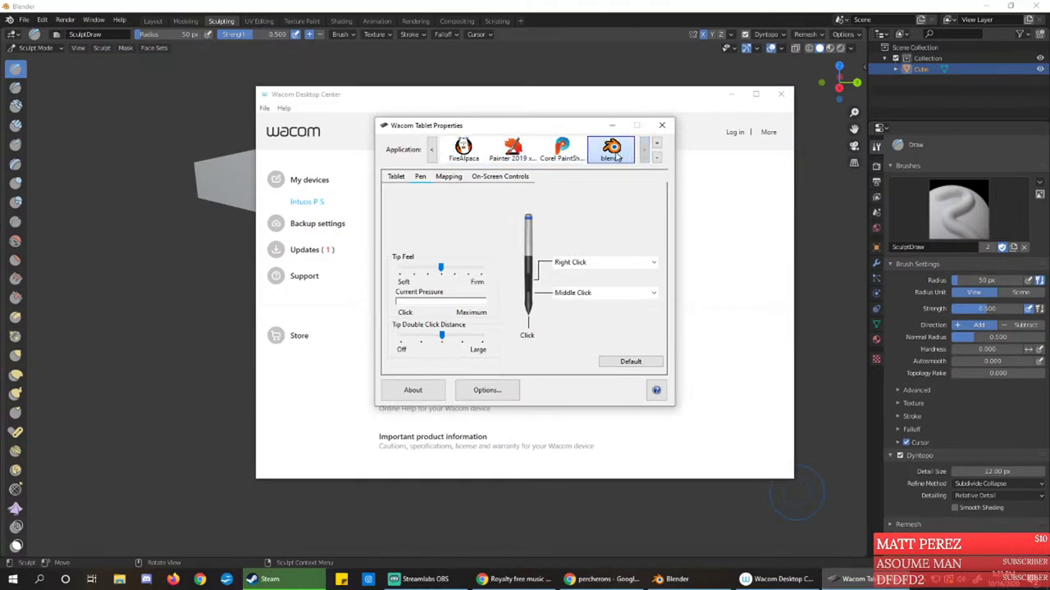
click(499, 177)
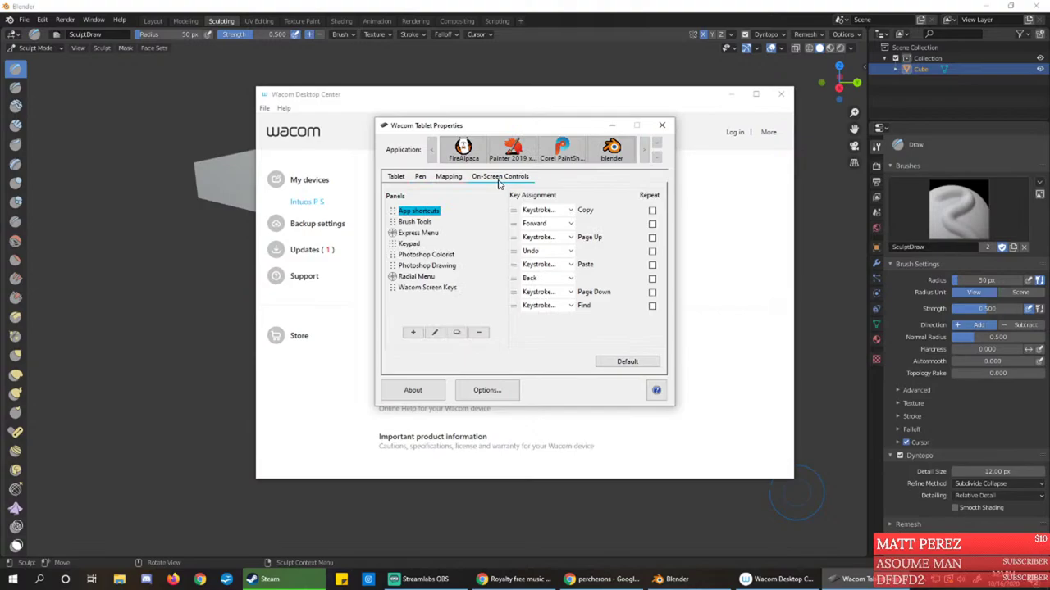
click(449, 177)
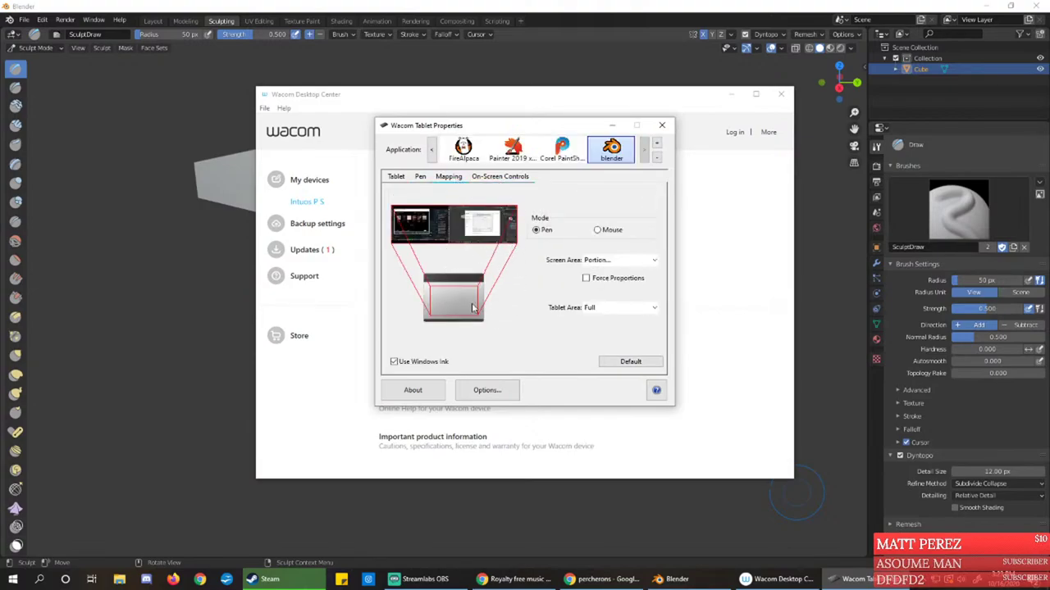
click(638, 310)
click(615, 327)
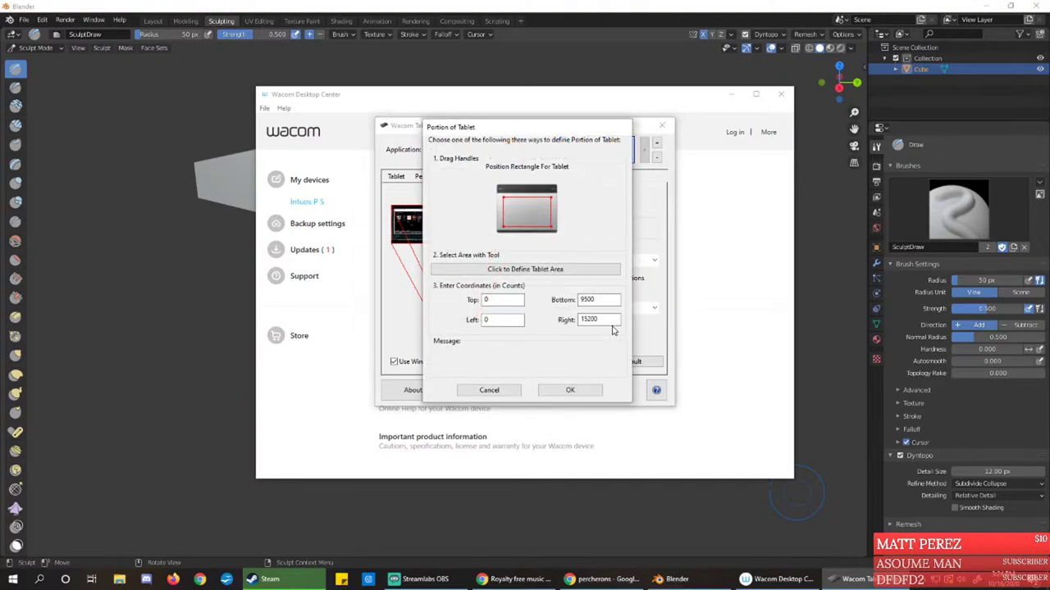
click(484, 390)
Set the tablet's screen area for blender to Monitor 1, check the pen and ExpressKey assignments, and leave the Wacom settings
click(609, 262)
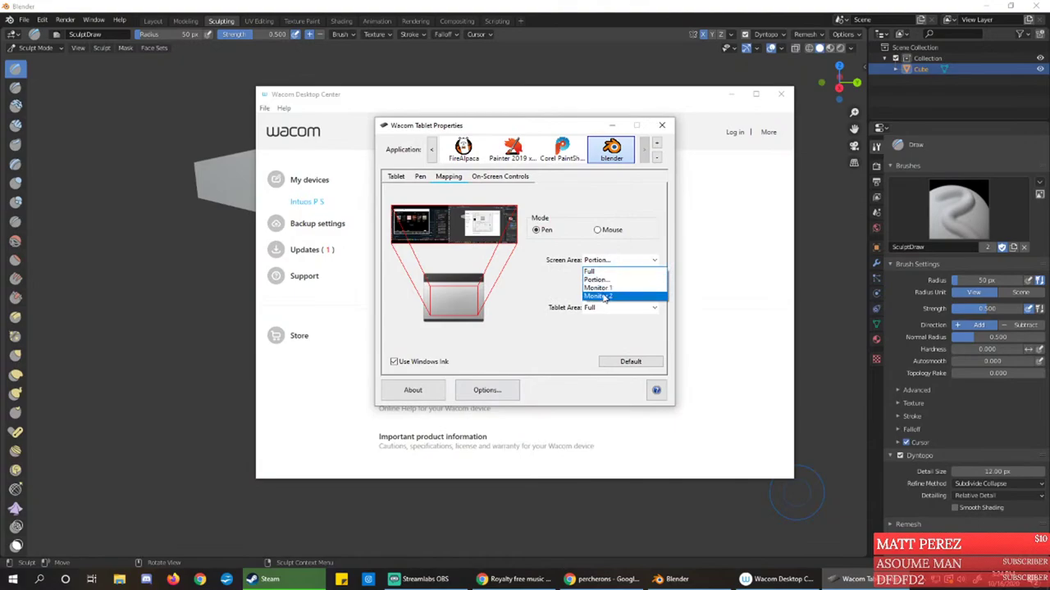
click(606, 289)
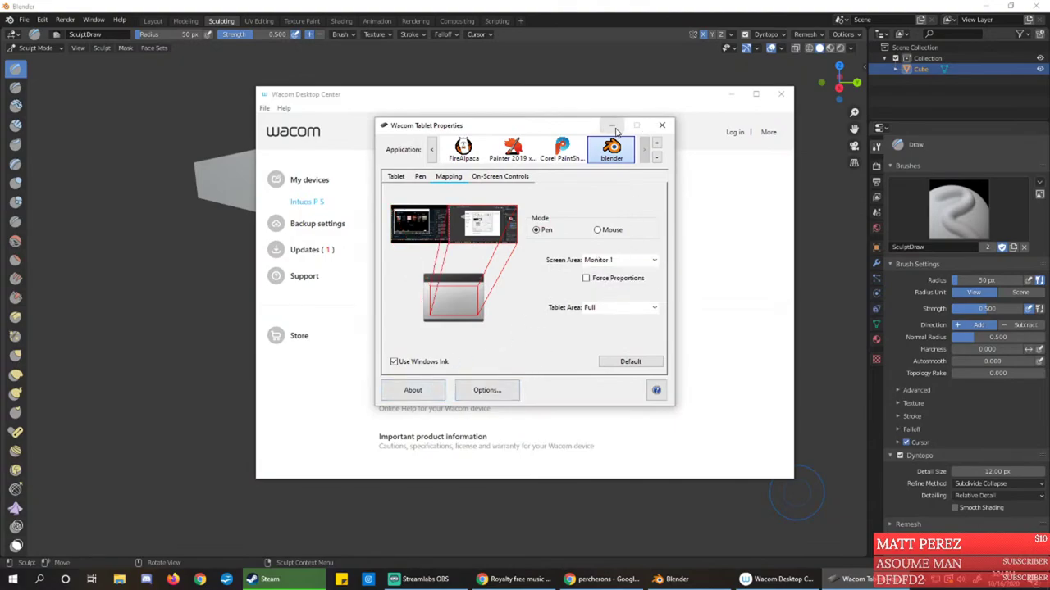
click(417, 179)
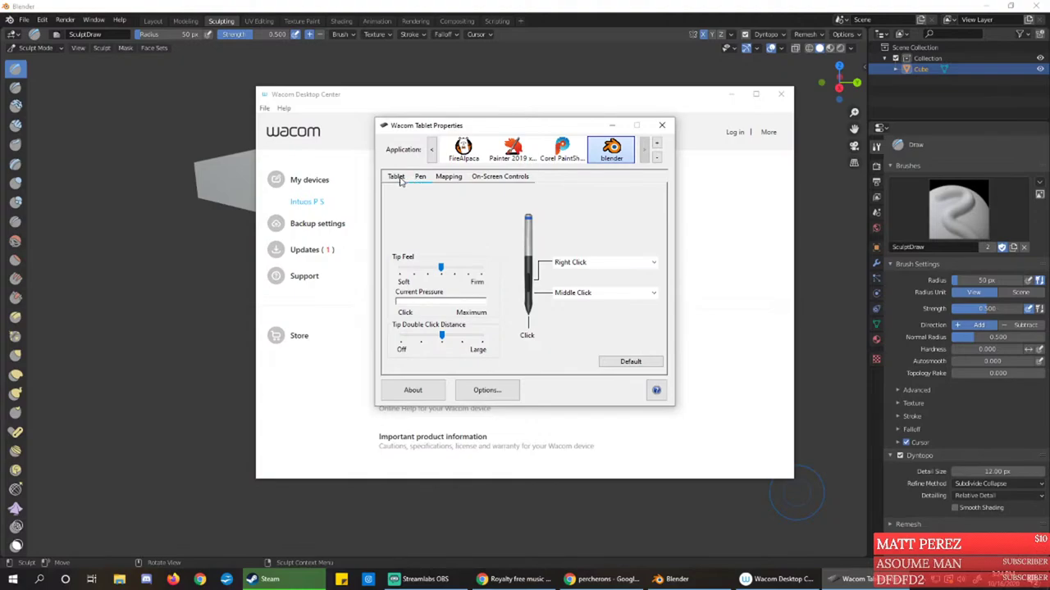
click(398, 180)
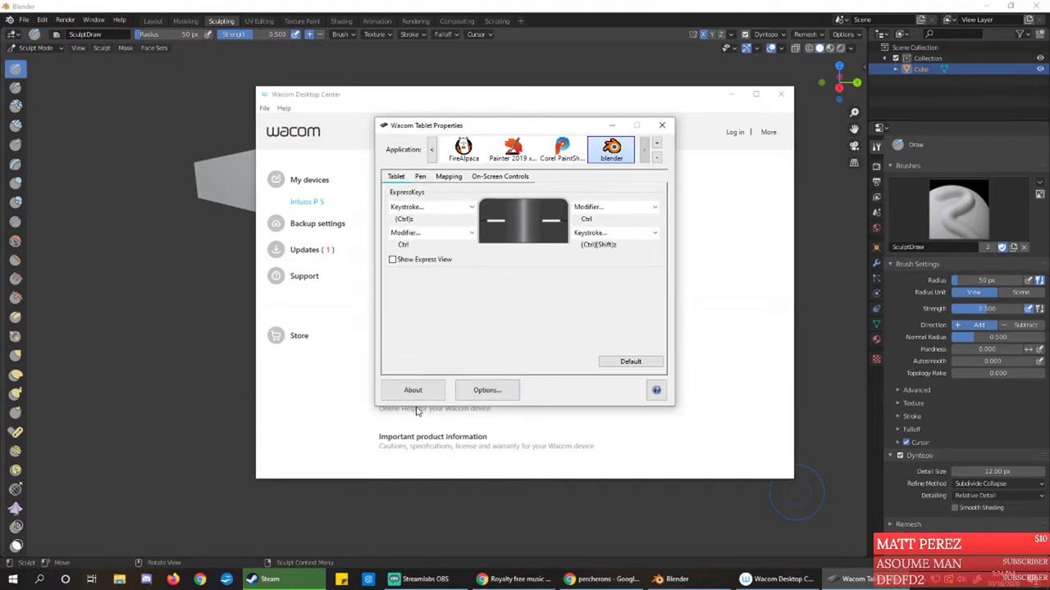
click(662, 125)
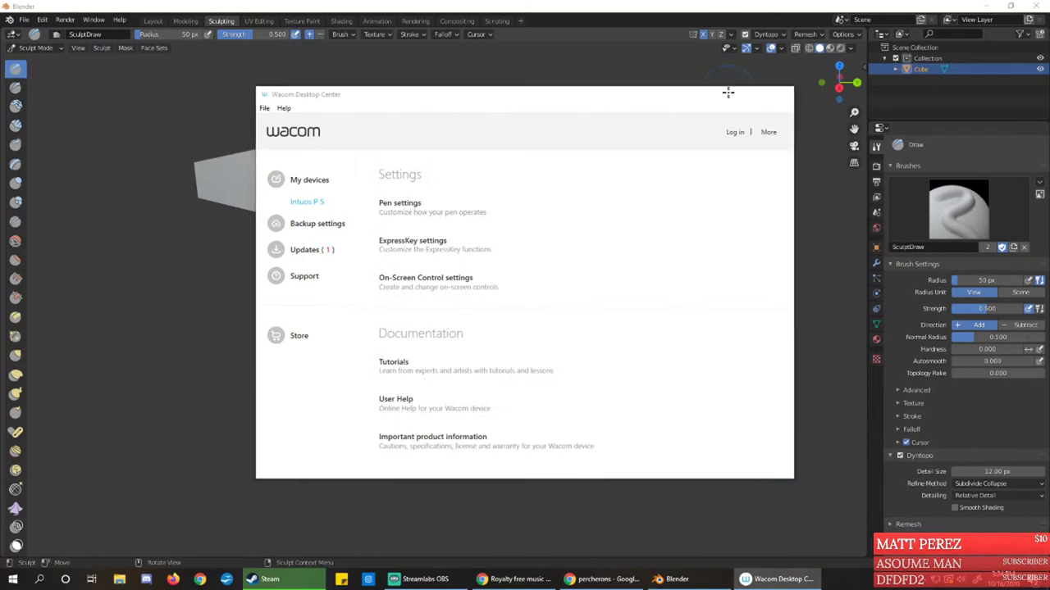
click(729, 95)
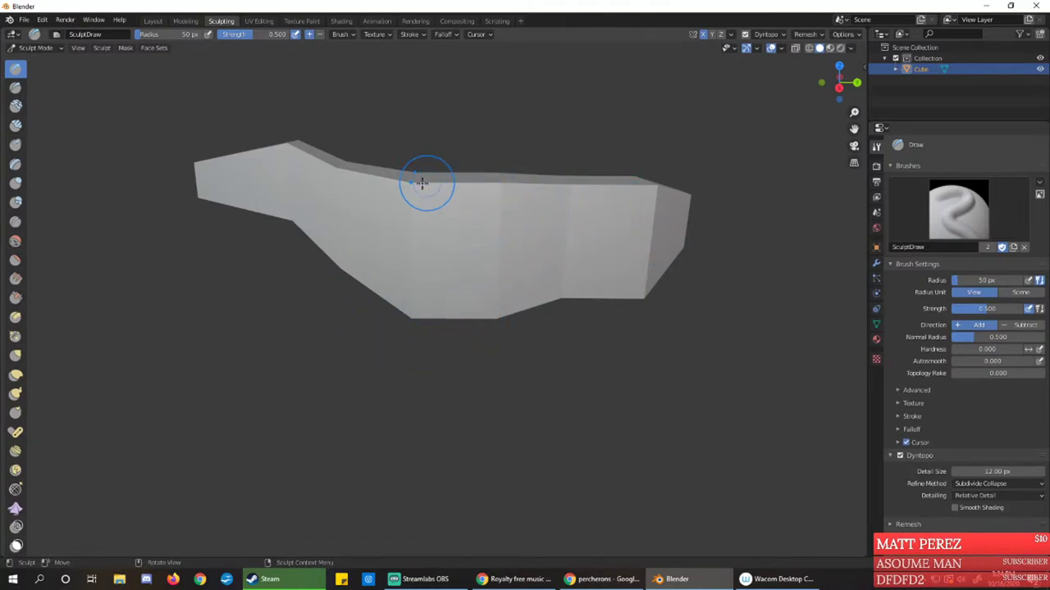
Switch to the Elastic Deform brush in Blender and set its radius to 256 px
click(17, 376)
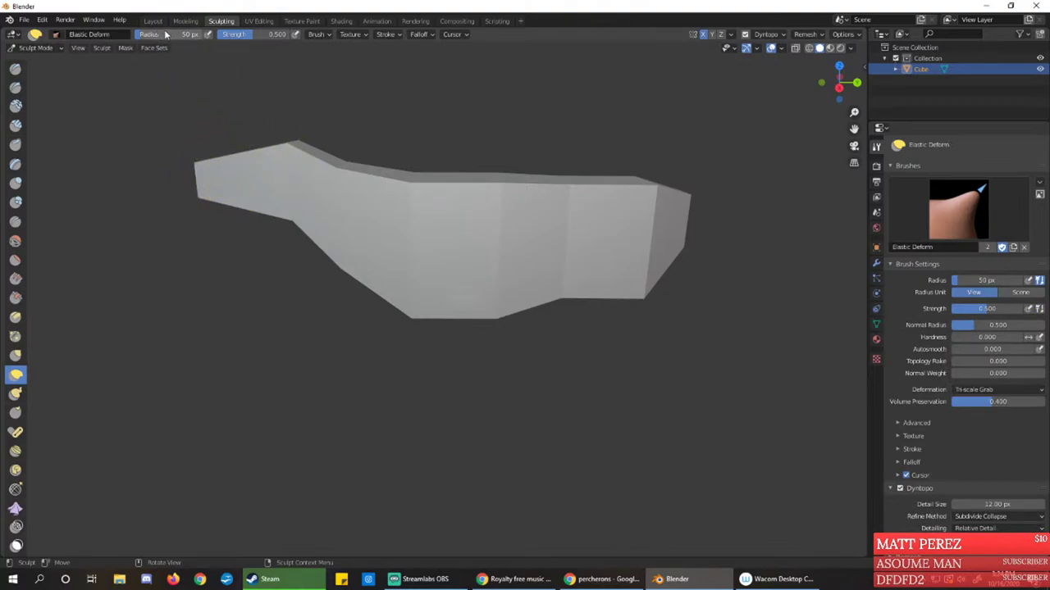
drag(152, 37, 187, 39)
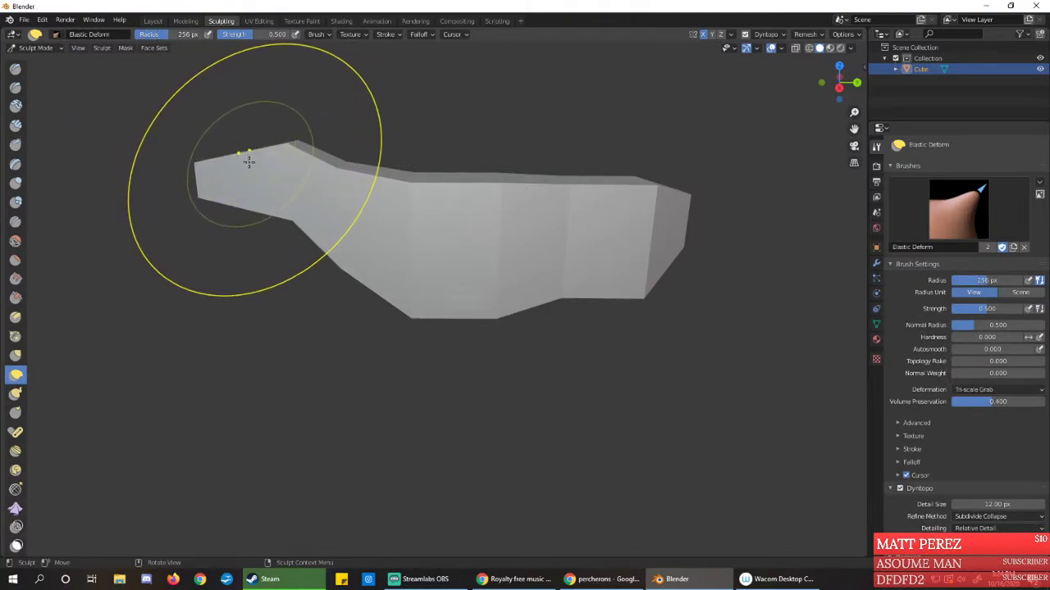
Pull the head and neck upward with the Elastic Deform brush, undoing the stray stroke below the neck
mouse_move(249, 162)
mouse_down()
mouse_move(253, 172)
mouse_move(281, 156)
mouse_move(246, 115)
mouse_move(235, 62)
mouse_up()
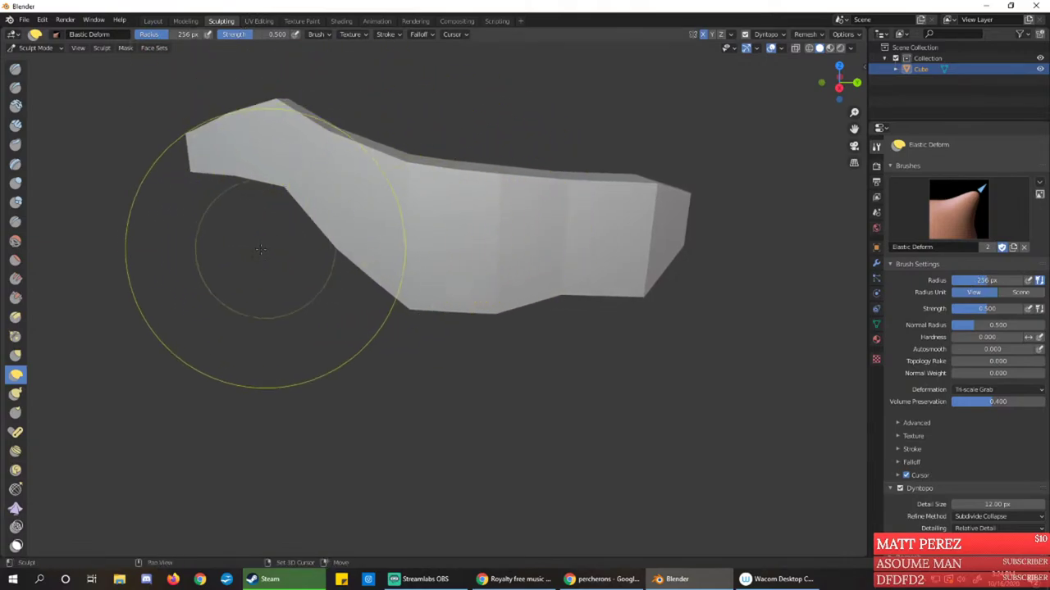
mouse_move(260, 250)
mouse_down()
mouse_move(288, 261)
mouse_move(271, 264)
mouse_move(305, 256)
mouse_up()
key(ctrl+z)
mouse_move(265, 274)
middle_down()
mouse_move(302, 253)
mouse_move(273, 255)
mouse_move(279, 245)
mouse_move(304, 338)
mouse_move(319, 331)
middle_up()
drag(262, 245, 247, 171)
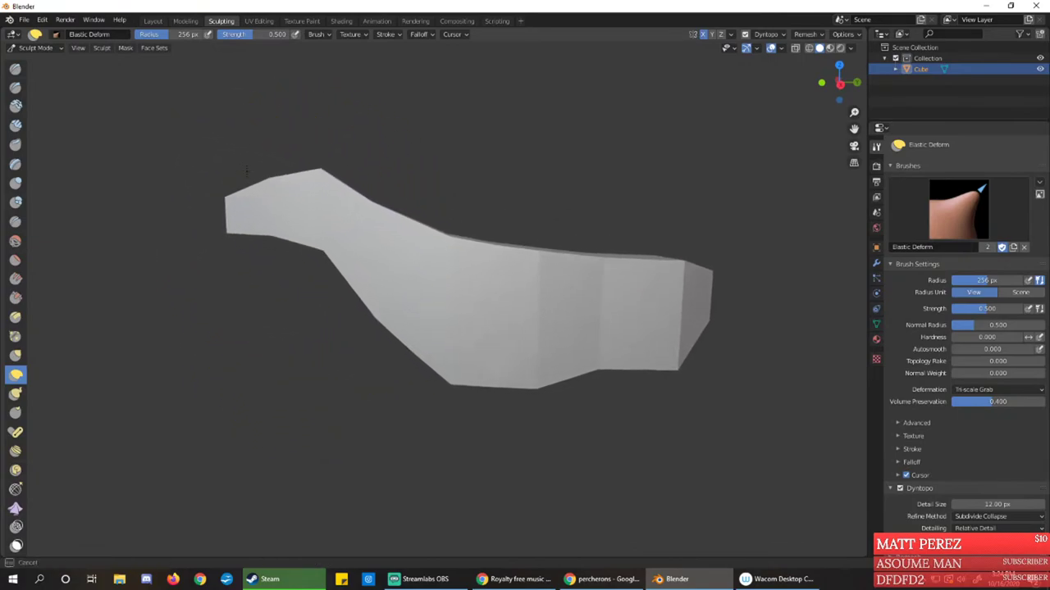
middle_drag(246, 170, 270, 129)
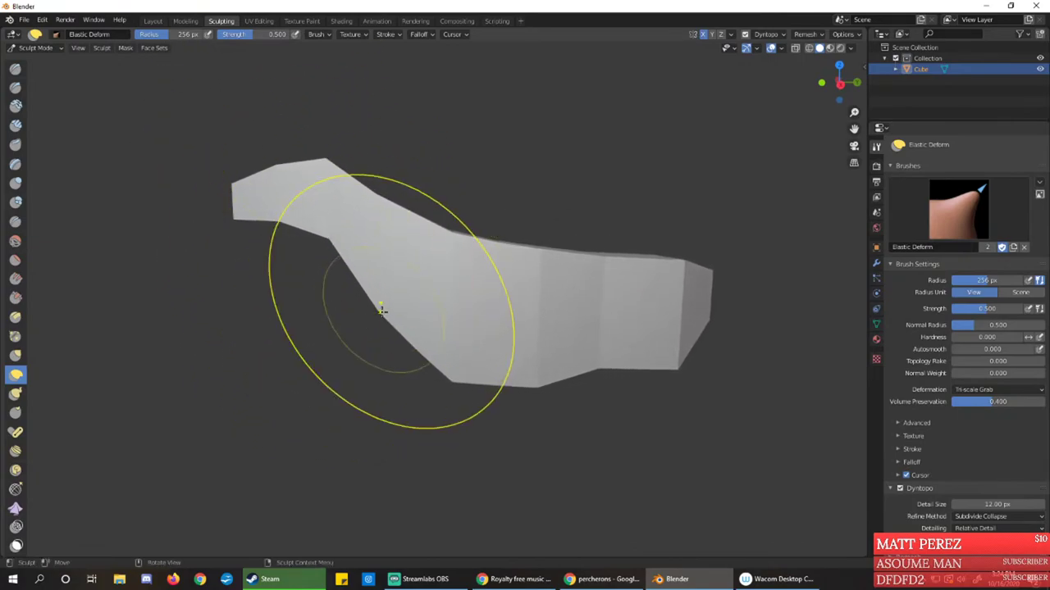
middle_drag(381, 310, 422, 293)
mouse_move(300, 192)
middle_down()
mouse_move(352, 251)
mouse_move(429, 251)
mouse_move(472, 231)
mouse_move(520, 258)
mouse_move(532, 246)
middle_up()
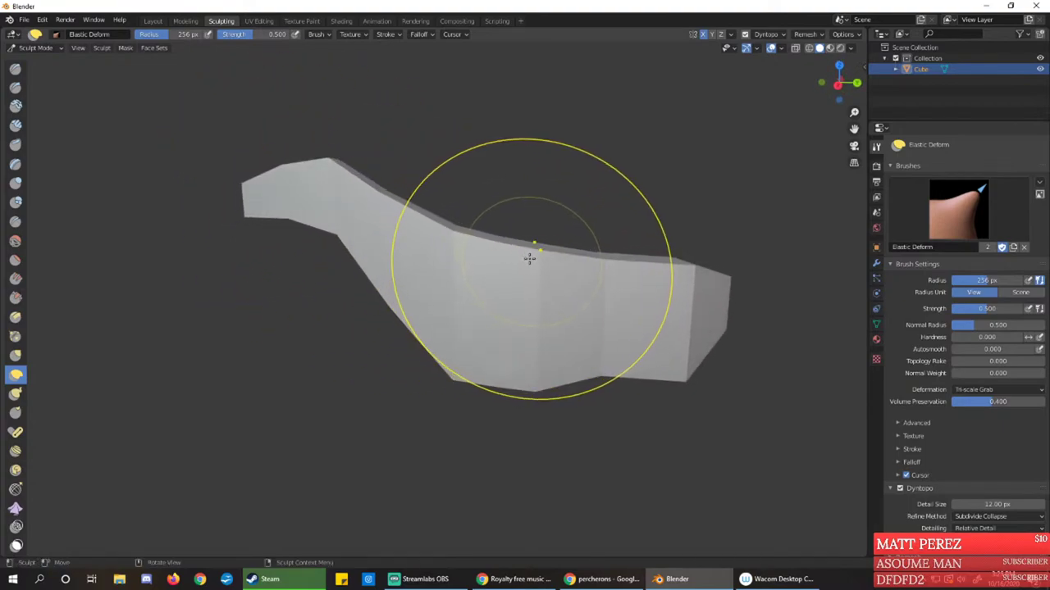
Switch to the Draw brush at a 105 px radius, test a bump on the flank and undo it
click(17, 69)
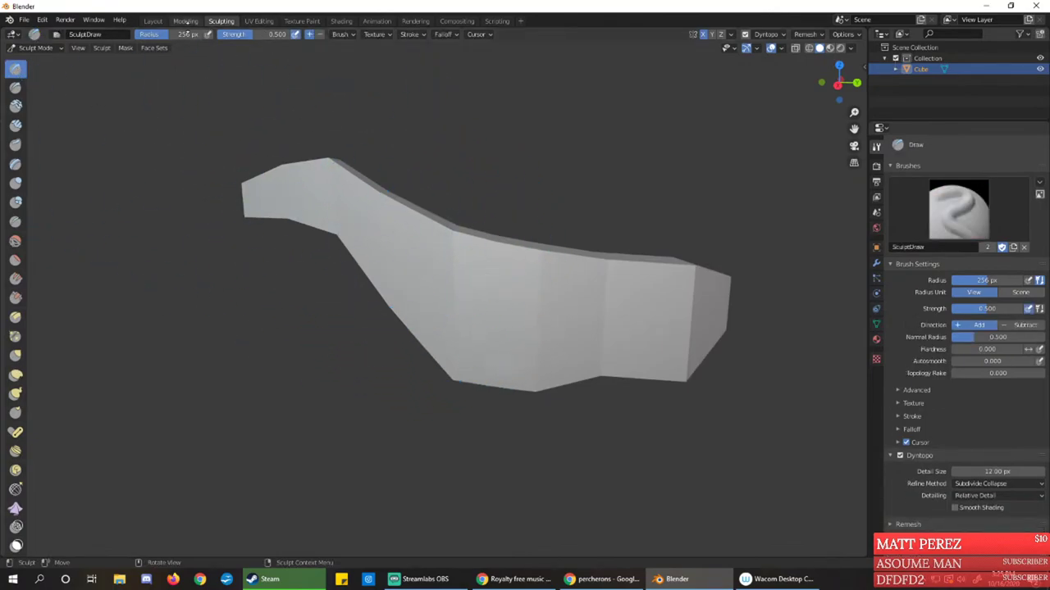
drag(187, 34, 144, 39)
drag(501, 297, 522, 310)
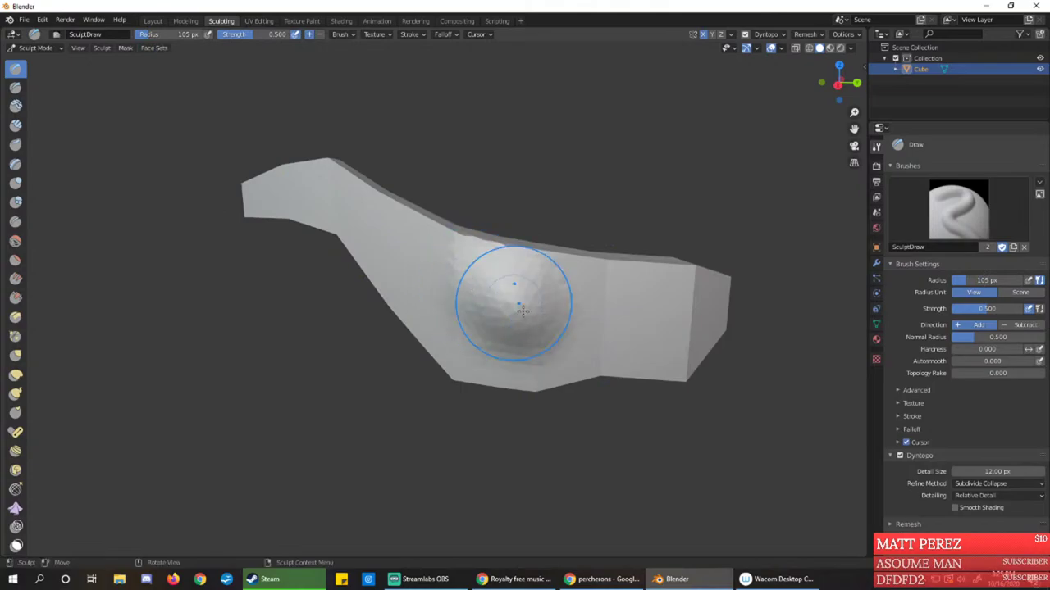
key(ctrl+z)
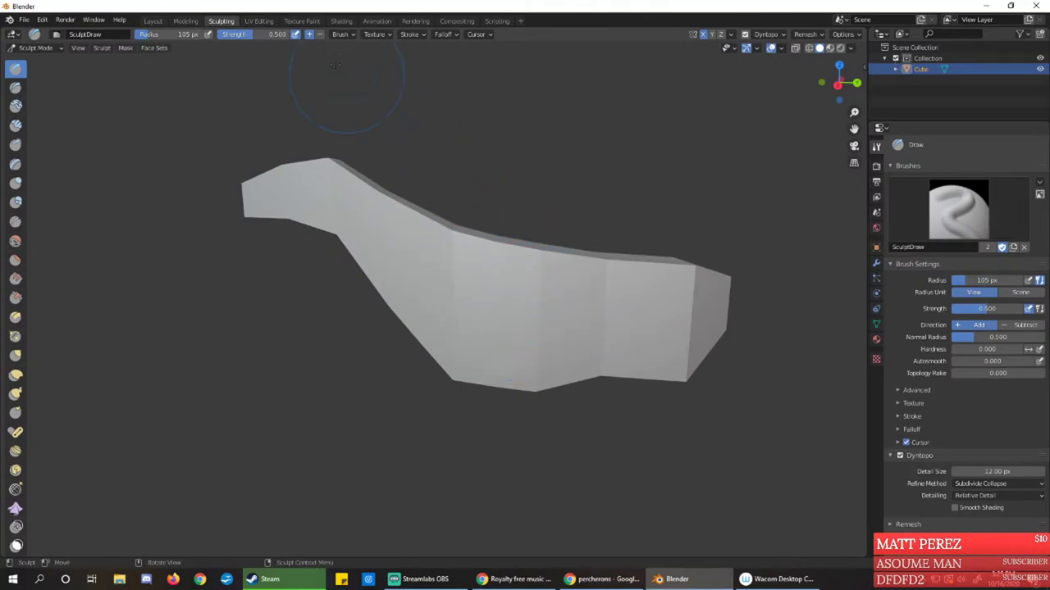
Set the Draw brush strength to 0.330 and keep the Dyntopo detailing on Relative Detail
drag(252, 34, 235, 36)
click(974, 495)
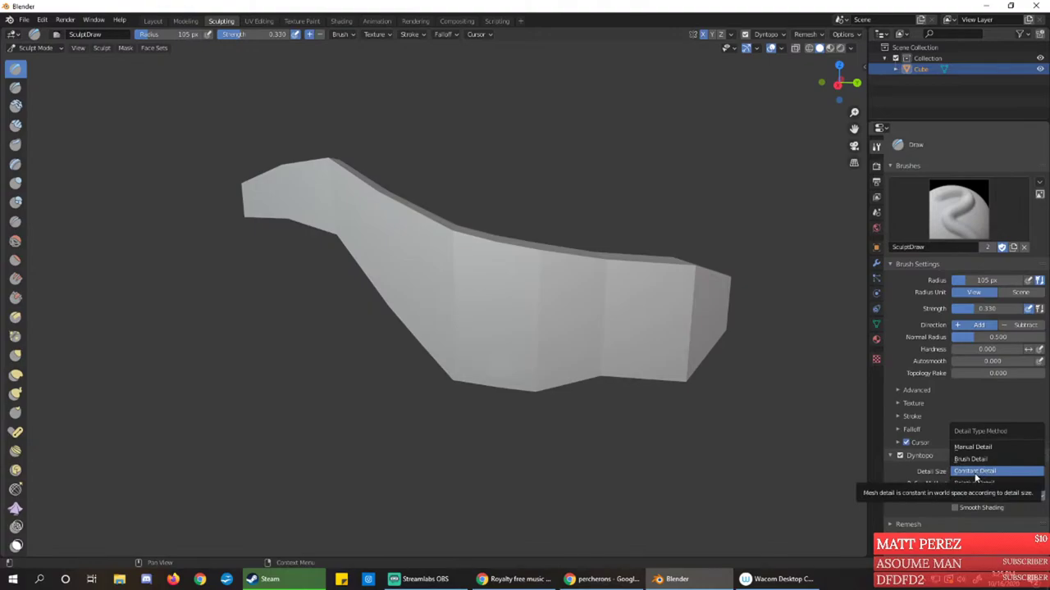
click(977, 483)
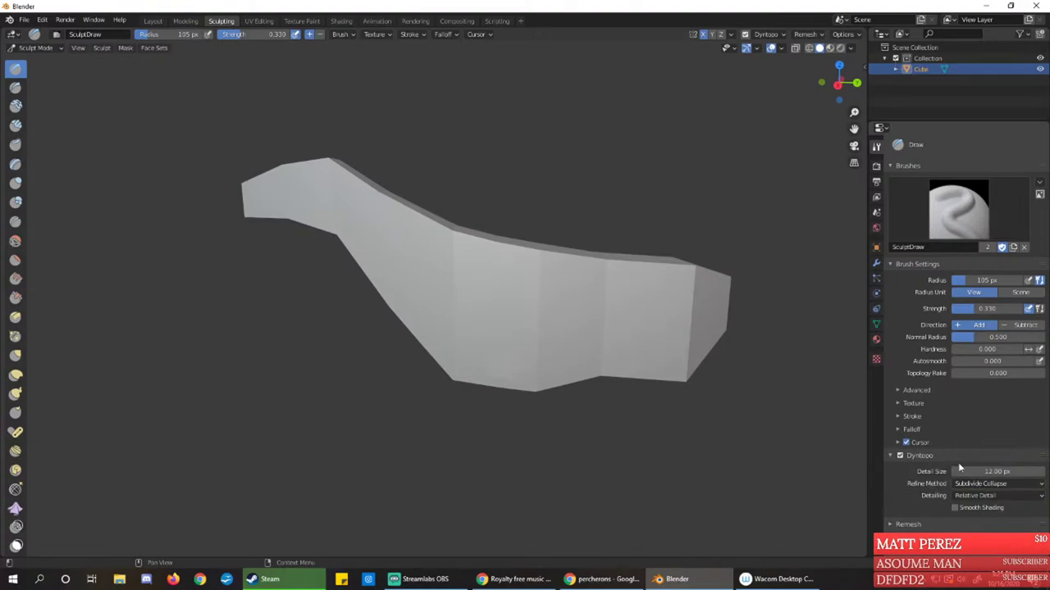
Build up volume over the shoulder, back, flank and rump with the Draw brush
mouse_move(446, 276)
mouse_down()
mouse_move(578, 347)
mouse_move(558, 250)
mouse_move(597, 223)
mouse_up()
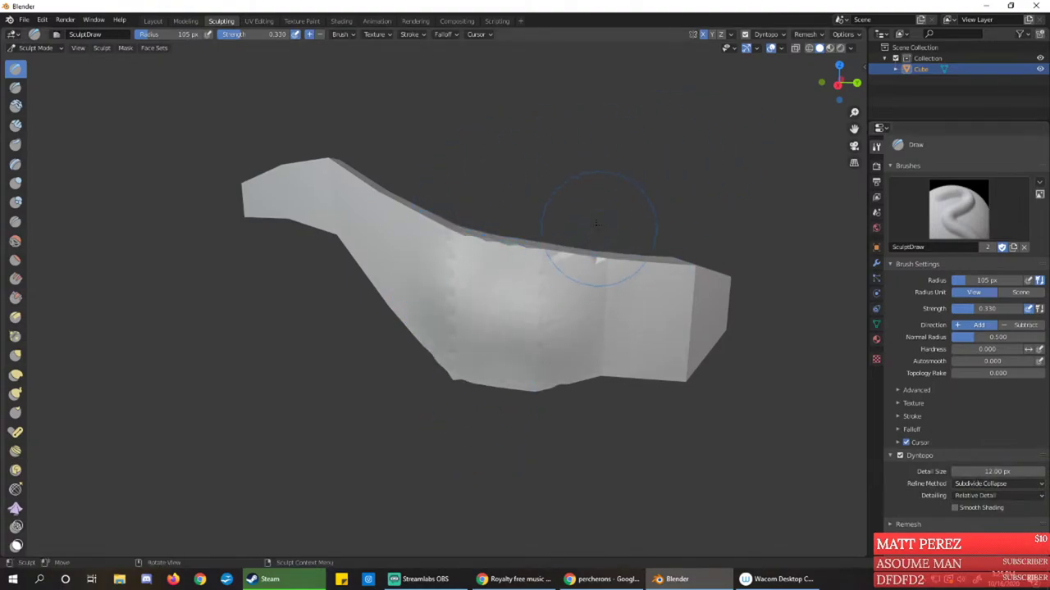
middle_drag(597, 223, 492, 271)
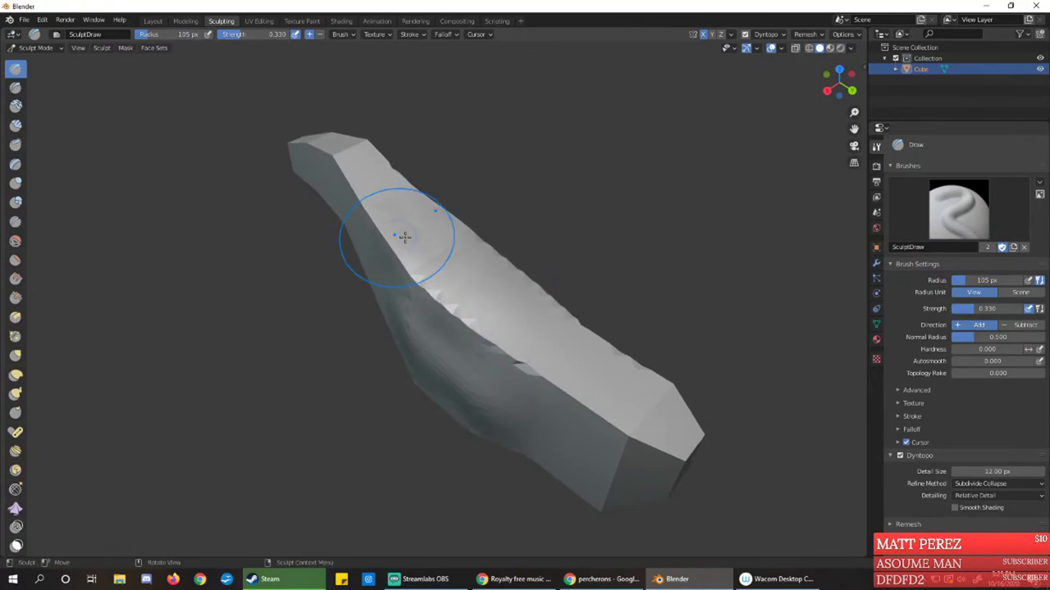
mouse_move(375, 227)
middle_down()
mouse_move(438, 232)
mouse_move(421, 230)
mouse_move(414, 246)
middle_up()
middle_drag(374, 389, 509, 319)
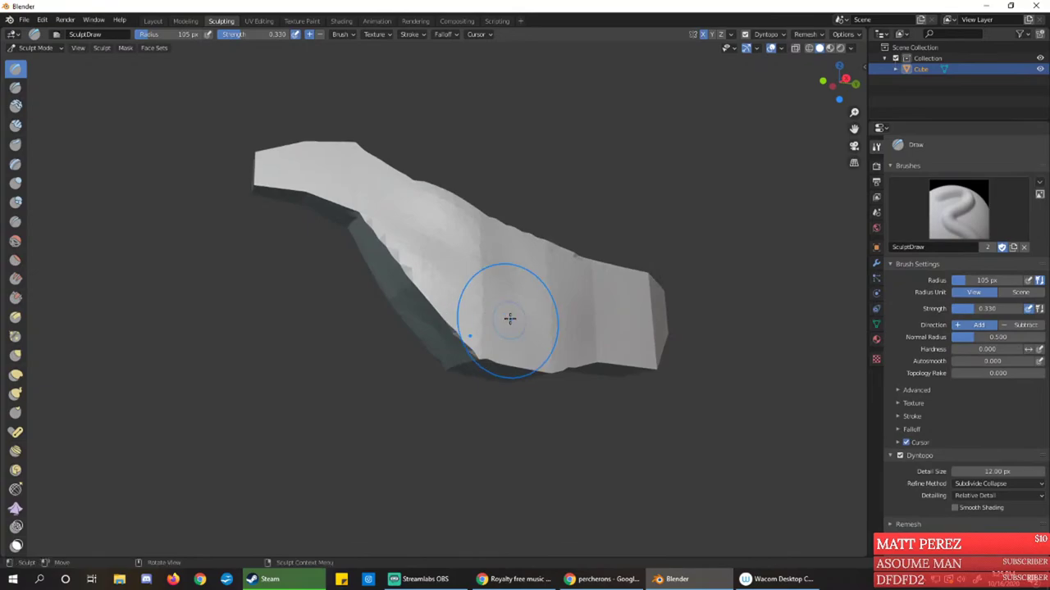
mouse_move(352, 281)
middle_down()
mouse_move(452, 362)
mouse_move(509, 369)
mouse_move(521, 359)
mouse_move(508, 343)
middle_up()
mouse_move(570, 339)
mouse_down()
mouse_move(618, 315)
mouse_move(686, 309)
mouse_up()
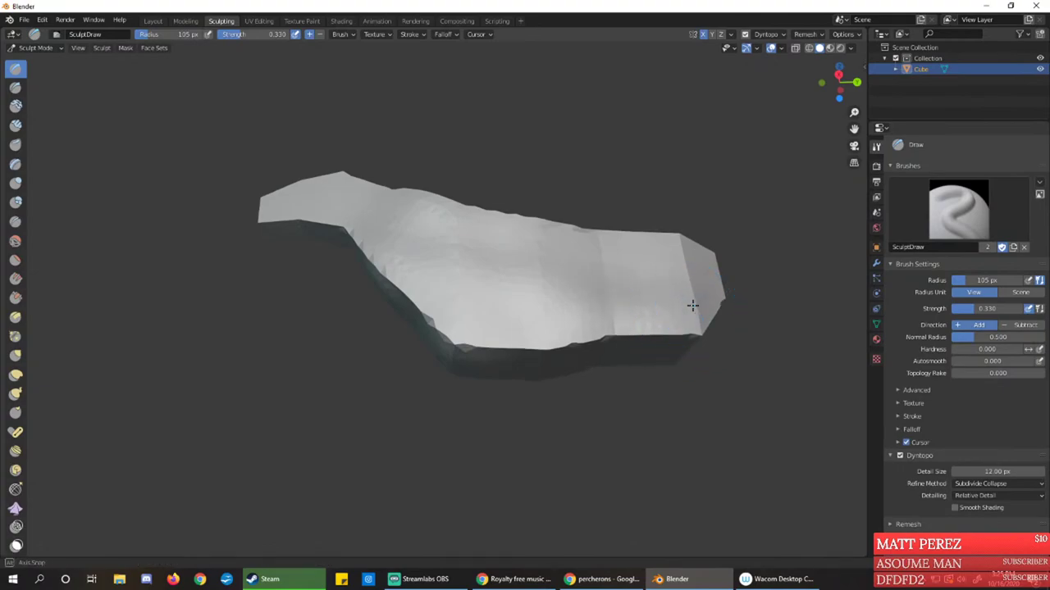
middle_drag(693, 305, 640, 345)
Smooth the jagged edges along the neck, back and chest
mouse_move(614, 279)
middle_down()
mouse_move(564, 316)
mouse_move(457, 301)
mouse_move(432, 331)
middle_up()
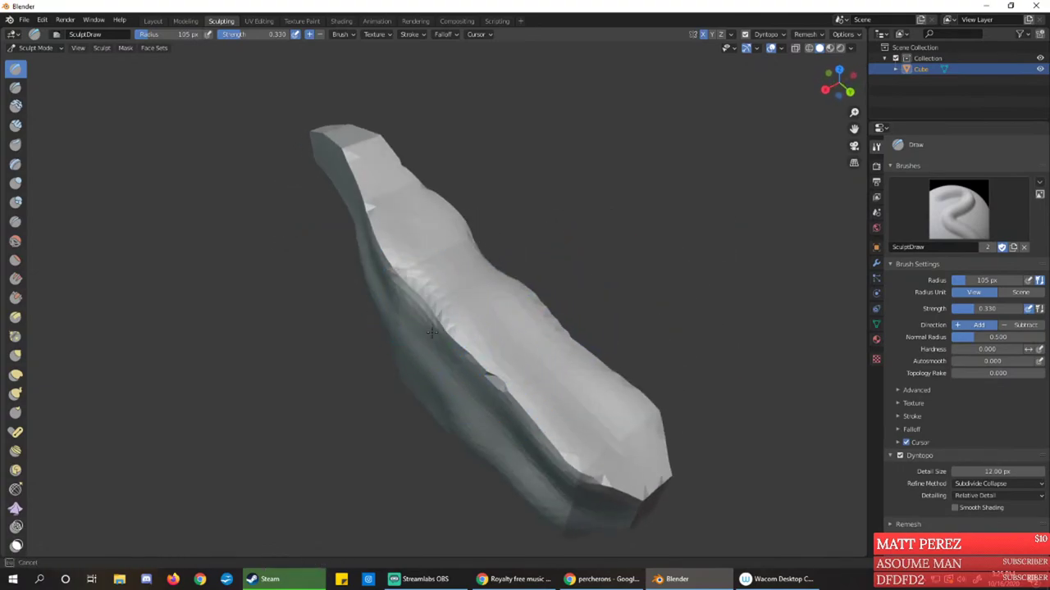
shift+drag(432, 332, 419, 292)
shift+drag(366, 181, 410, 246)
mouse_move(501, 382)
shift+mouse_down()
mouse_move(548, 450)
mouse_move(511, 399)
shift+mouse_up()
mouse_move(511, 399)
middle_down()
mouse_move(552, 382)
mouse_move(520, 342)
mouse_move(399, 247)
middle_up()
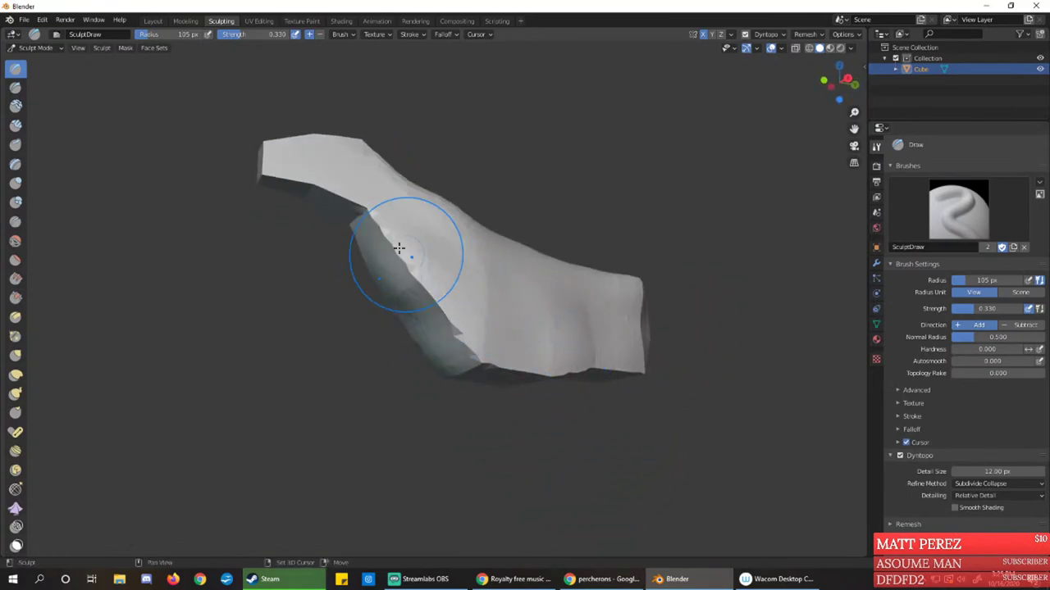
mouse_move(399, 247)
shift+mouse_down()
mouse_move(447, 307)
mouse_move(475, 311)
shift+mouse_up()
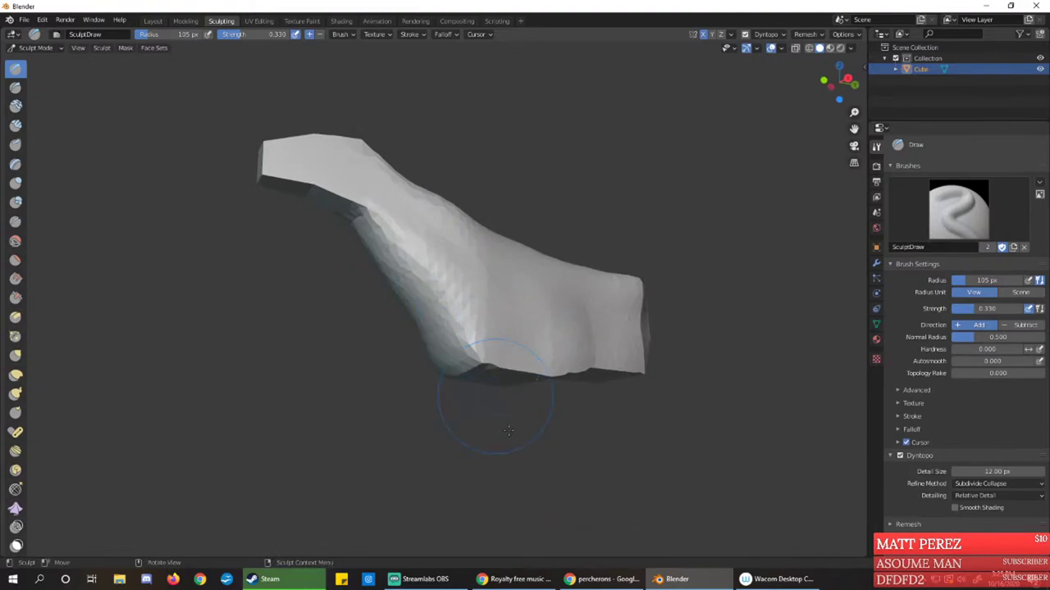
Consult the percheron reference in the browser, return to Blender and smooth the rough lower edge of the belly
click(572, 578)
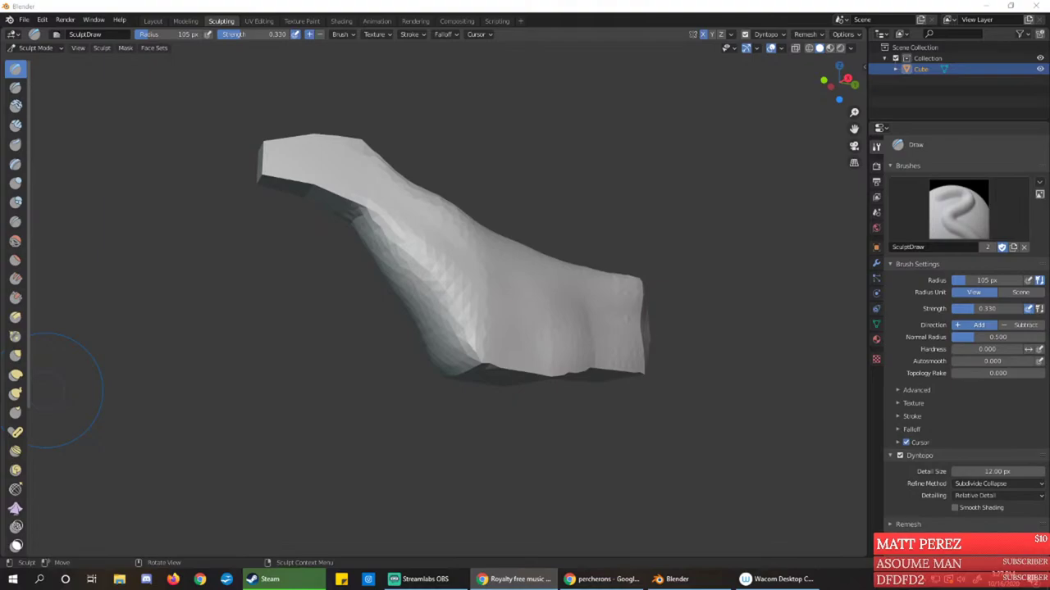
click(413, 5)
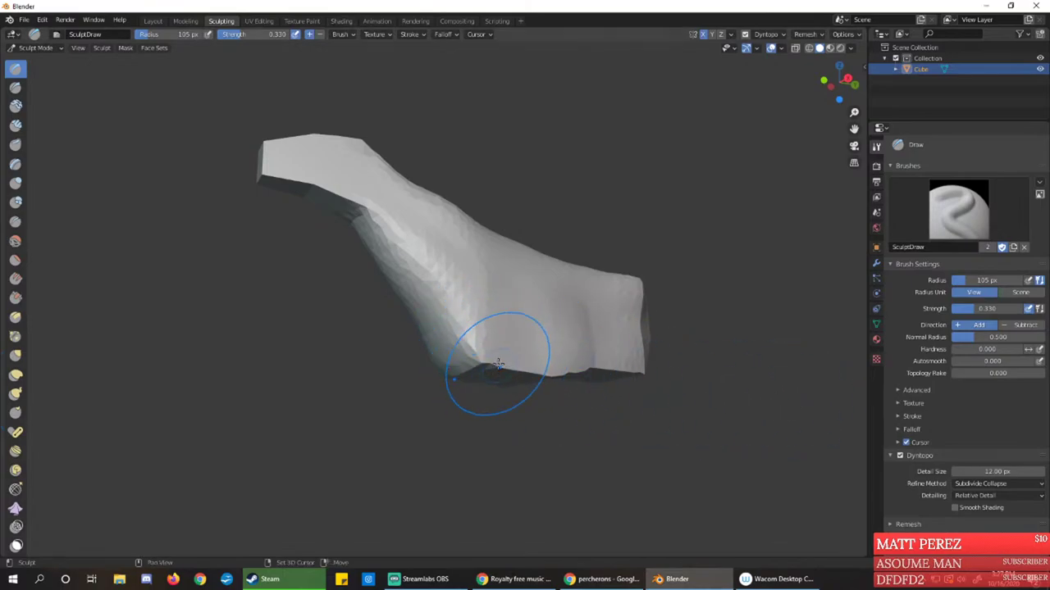
mouse_move(497, 362)
shift+mouse_down()
mouse_move(462, 340)
mouse_move(607, 369)
shift+mouse_up()
shift+drag(603, 367, 610, 365)
Add volume along the neck and head and start rounding the front of the snout with the Draw brush
mouse_move(467, 260)
mouse_down()
mouse_move(305, 153)
mouse_move(328, 199)
mouse_move(291, 154)
mouse_up()
middle_drag(291, 154, 358, 281)
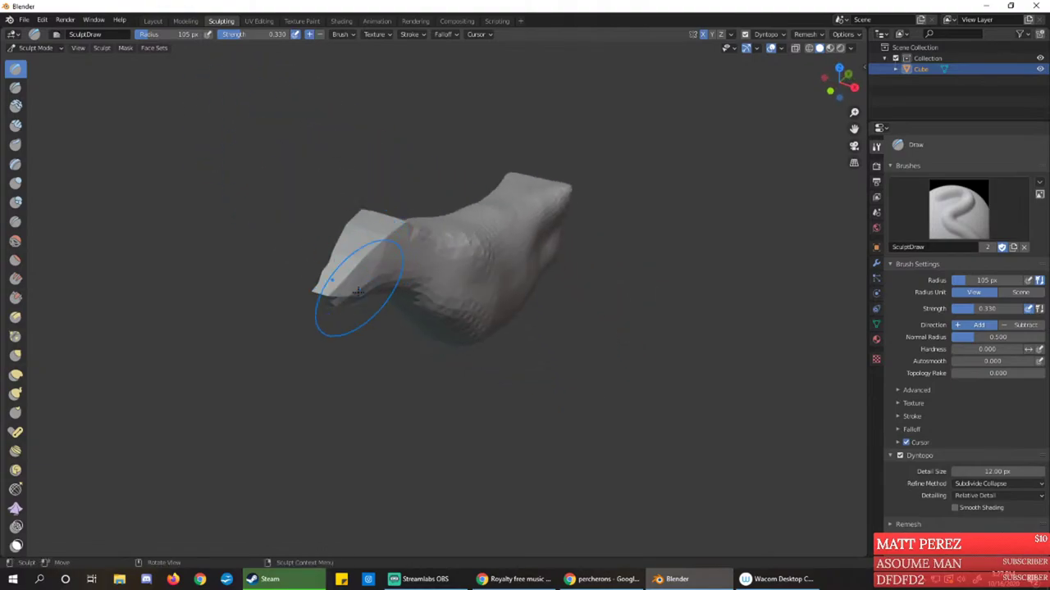
drag(347, 260, 343, 264)
middle_drag(343, 264, 380, 211)
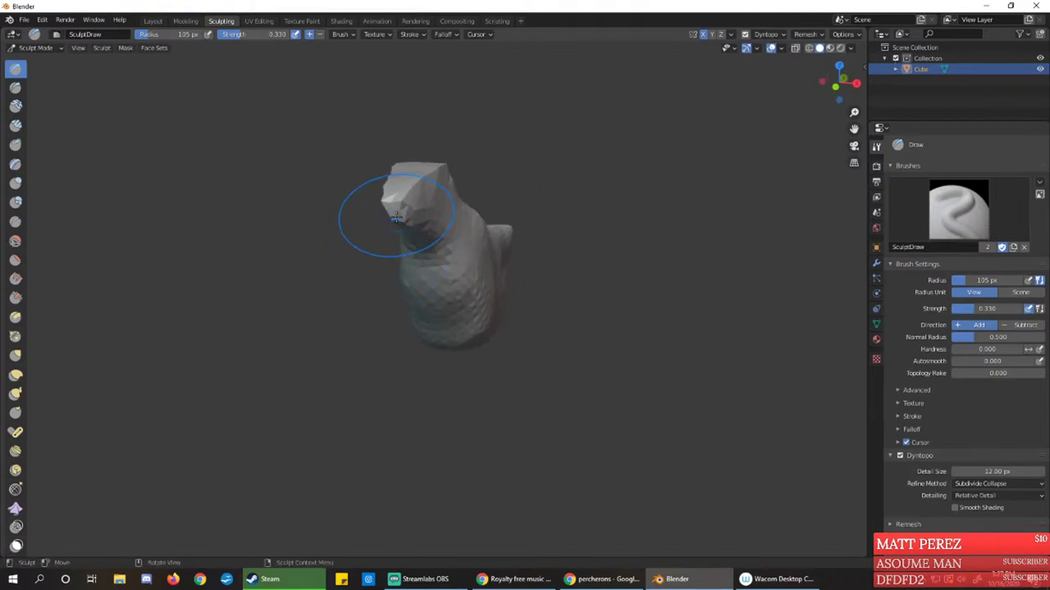
drag(389, 218, 414, 215)
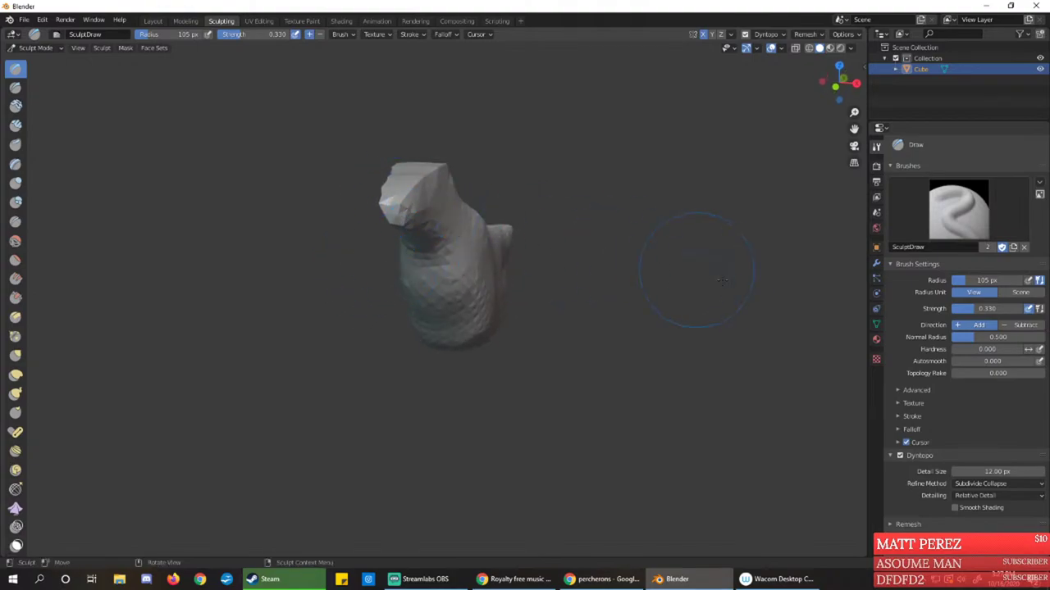
Fill out the throat and muzzle with Draw strokes to round the square head
scroll(382, 213, up, 4)
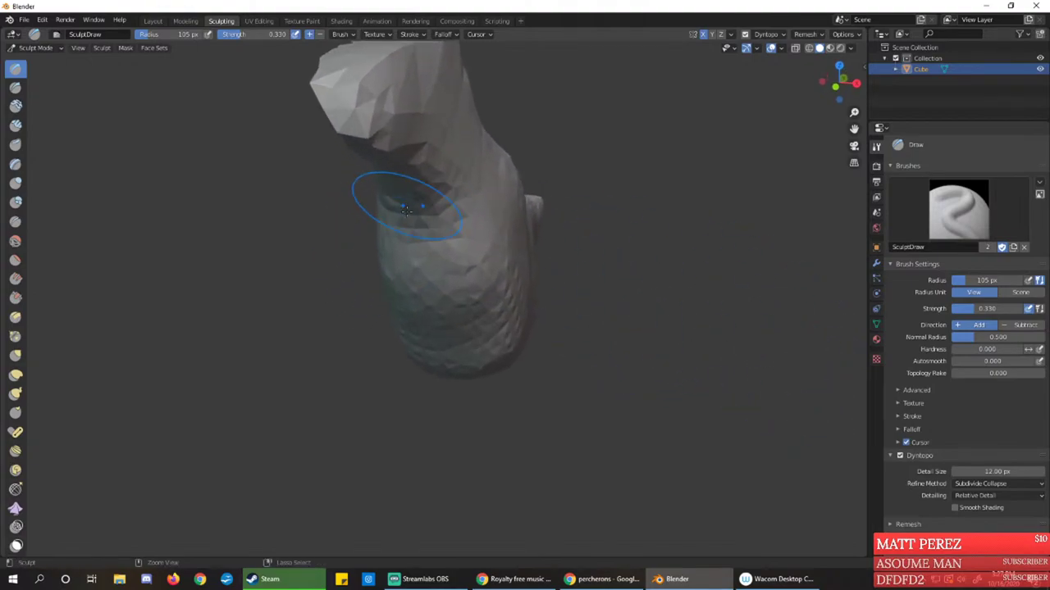
mouse_move(388, 120)
mouse_down()
mouse_move(385, 144)
mouse_move(422, 213)
mouse_up()
mouse_move(326, 109)
mouse_down()
mouse_move(359, 125)
mouse_move(349, 106)
mouse_move(361, 115)
mouse_up()
middle_drag(400, 104, 236, 171)
mouse_move(235, 169)
mouse_down()
mouse_move(199, 155)
mouse_move(181, 164)
mouse_up()
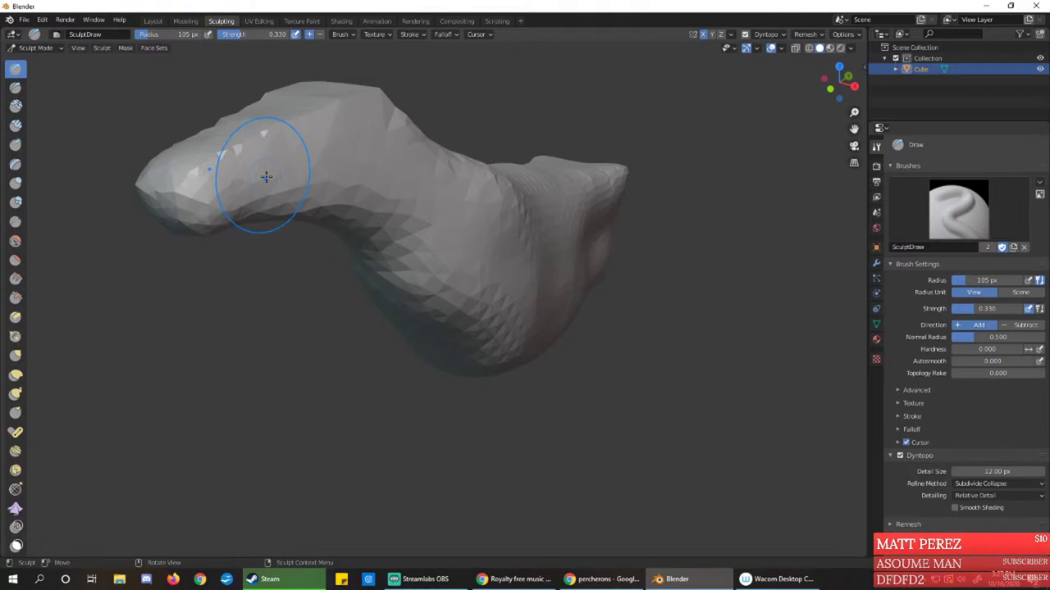
Sculpt a rounded crown on the head and thicken the side of the neck down to the shoulder
mouse_move(264, 175)
middle_down()
mouse_move(239, 147)
mouse_move(304, 188)
middle_up()
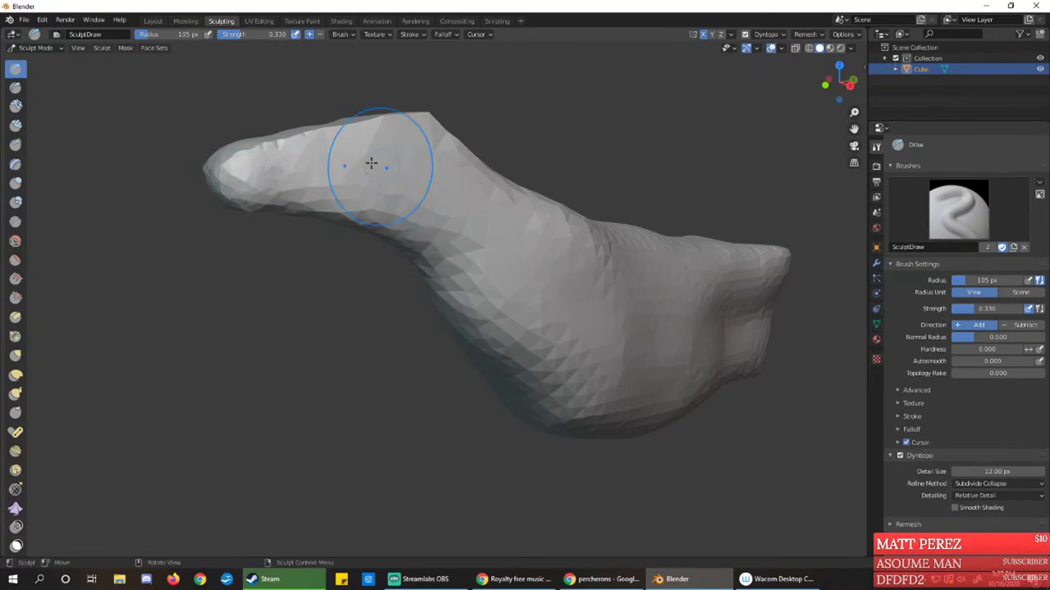
mouse_move(445, 159)
middle_down()
mouse_move(450, 316)
mouse_move(413, 308)
middle_up()
mouse_move(414, 310)
mouse_down()
mouse_move(389, 366)
mouse_move(410, 307)
mouse_move(346, 378)
mouse_move(363, 372)
mouse_move(344, 361)
mouse_move(393, 369)
mouse_up()
middle_drag(460, 369, 408, 305)
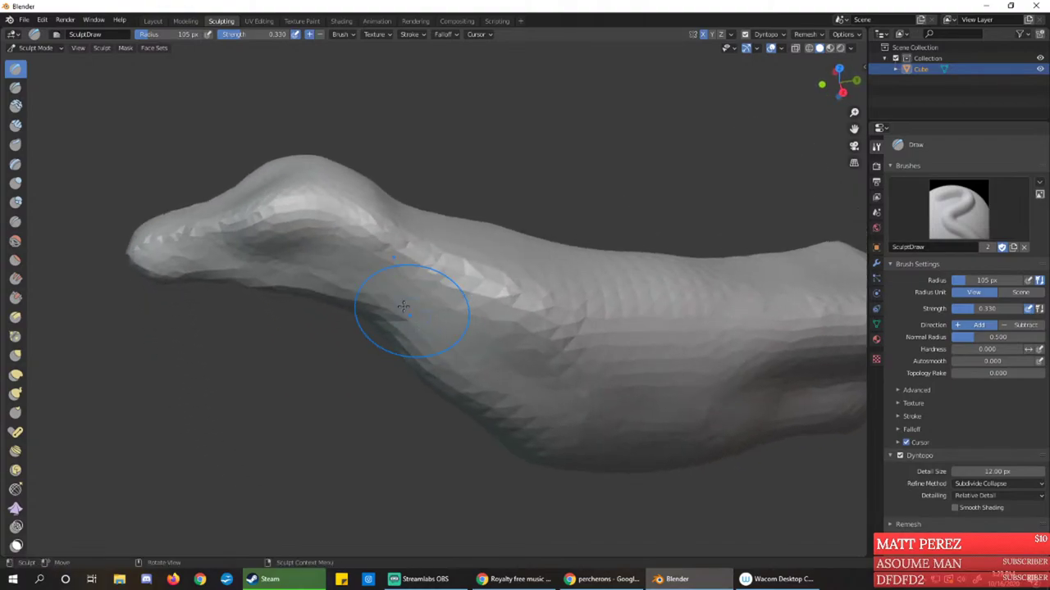
mouse_move(328, 225)
mouse_down()
mouse_move(478, 324)
mouse_move(488, 367)
mouse_up()
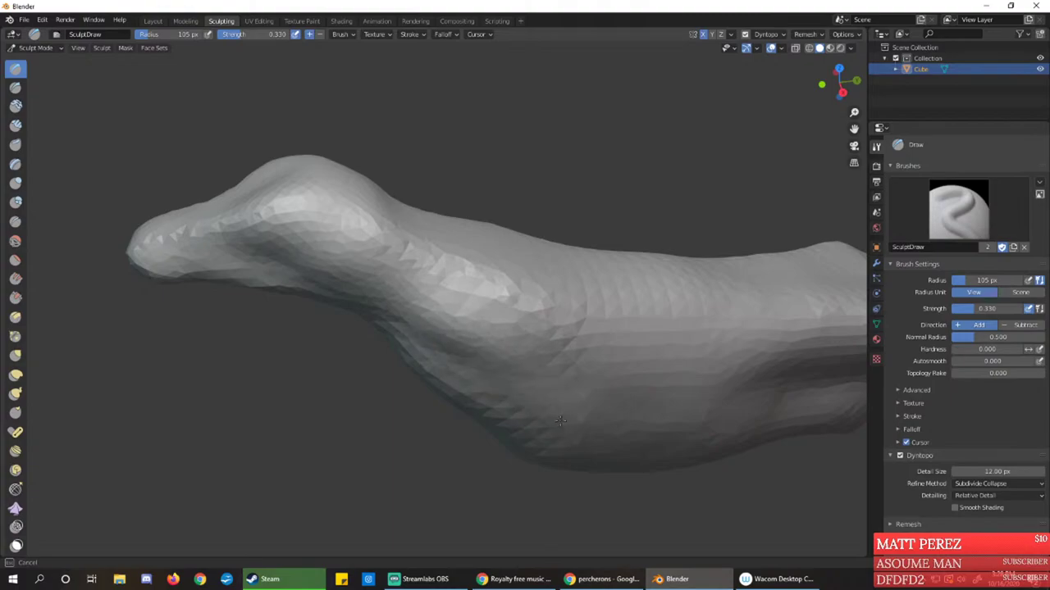
Build up the hindquarters with Draw strokes and smooth the rear corner of the rump
mouse_move(586, 386)
middle_down()
mouse_move(597, 362)
mouse_move(410, 317)
mouse_move(598, 298)
middle_up()
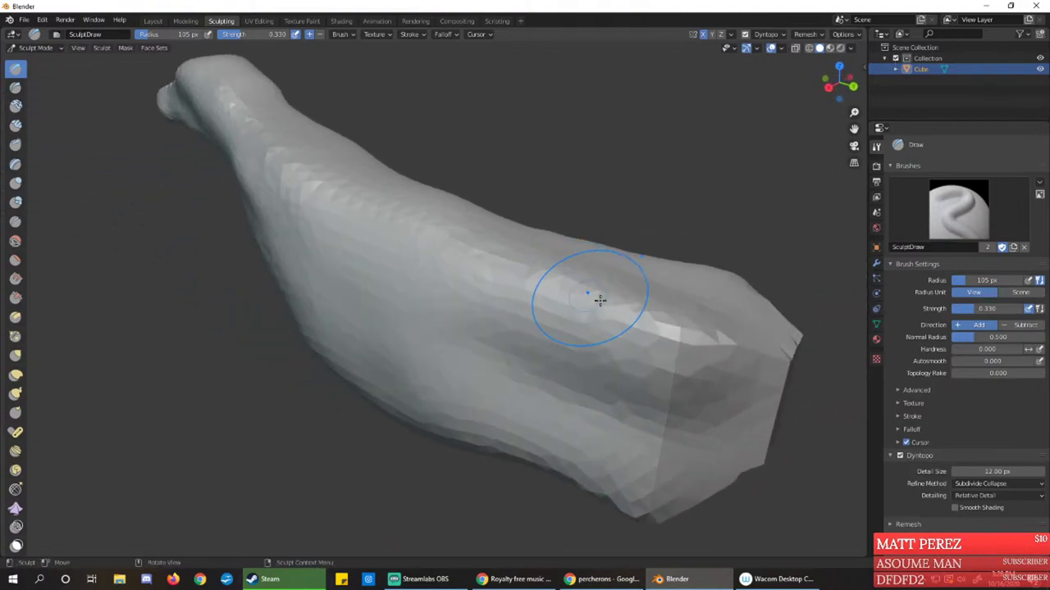
mouse_move(656, 464)
middle_down()
mouse_move(647, 394)
mouse_move(586, 366)
middle_up()
mouse_move(585, 368)
mouse_down()
mouse_move(542, 396)
mouse_move(538, 369)
mouse_up()
mouse_move(635, 418)
mouse_down()
mouse_move(534, 324)
mouse_move(640, 336)
mouse_up()
mouse_move(727, 300)
shift+mouse_down()
mouse_move(714, 421)
mouse_move(762, 332)
mouse_move(750, 328)
mouse_move(738, 351)
shift+mouse_up()
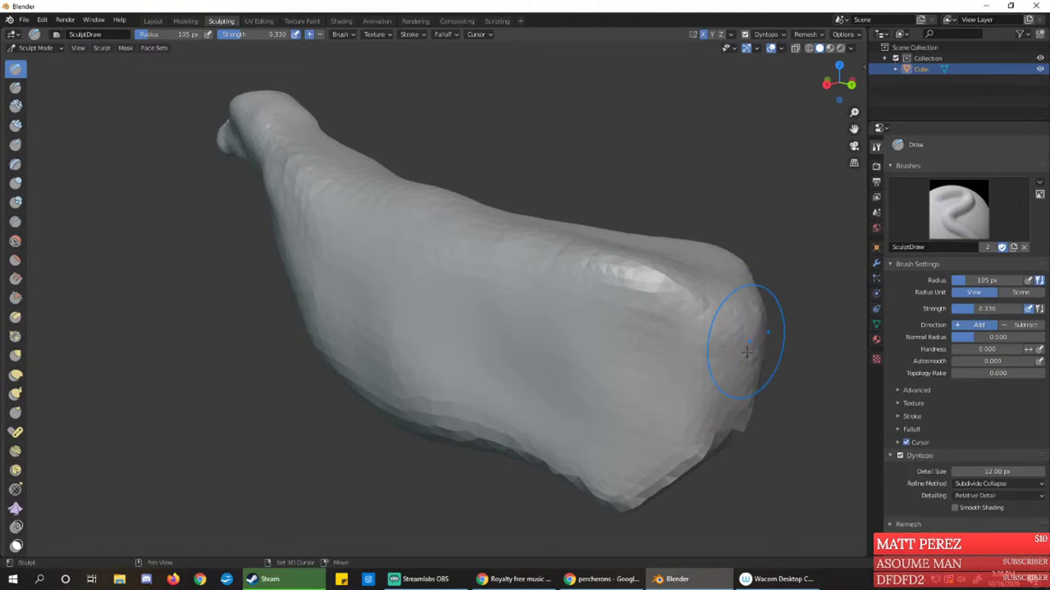
Carve along the underside from belly to chest with the inverted Draw brush and smooth the belly's rear edge
mouse_move(738, 351)
middle_down()
mouse_move(719, 363)
mouse_move(640, 363)
mouse_move(621, 419)
mouse_move(595, 361)
middle_up()
mouse_move(558, 333)
ctrl+mouse_down()
mouse_move(537, 313)
mouse_move(456, 348)
mouse_move(368, 330)
mouse_move(323, 307)
ctrl+mouse_up()
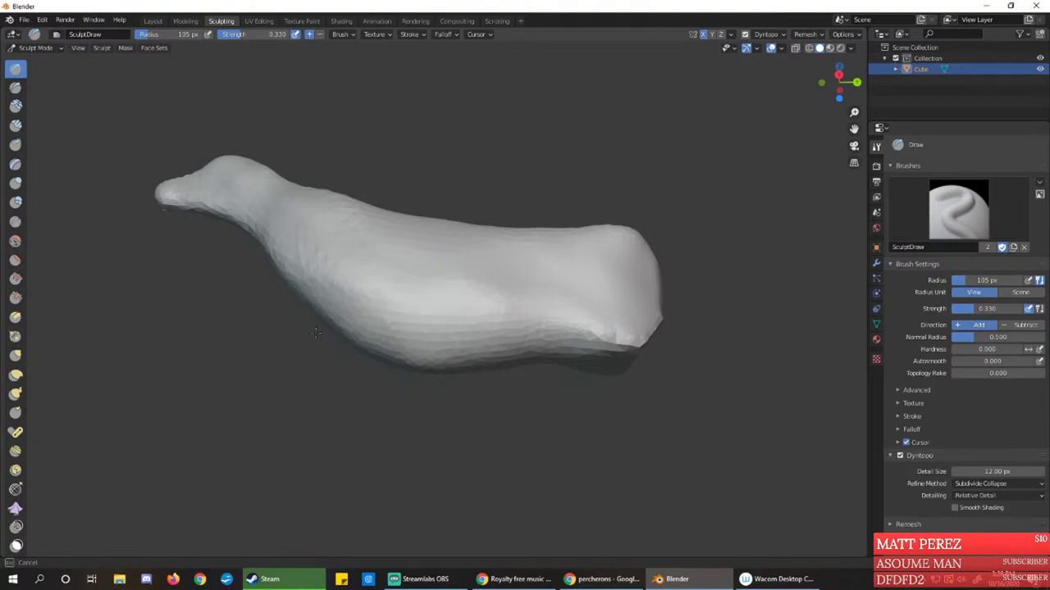
mouse_move(509, 339)
shift+mouse_down()
mouse_move(442, 351)
mouse_move(527, 307)
mouse_move(653, 343)
shift+mouse_up()
Set the Dyntopo detail size to 24.50 px and brush over the side of the head
mouse_move(654, 342)
middle_down()
mouse_move(632, 299)
mouse_move(590, 281)
mouse_move(604, 312)
mouse_move(590, 330)
mouse_move(610, 328)
middle_up()
mouse_move(424, 265)
middle_down()
mouse_move(432, 272)
mouse_move(345, 242)
mouse_move(307, 218)
mouse_move(321, 211)
mouse_move(284, 235)
mouse_move(322, 243)
mouse_move(340, 199)
mouse_move(393, 211)
middle_up()
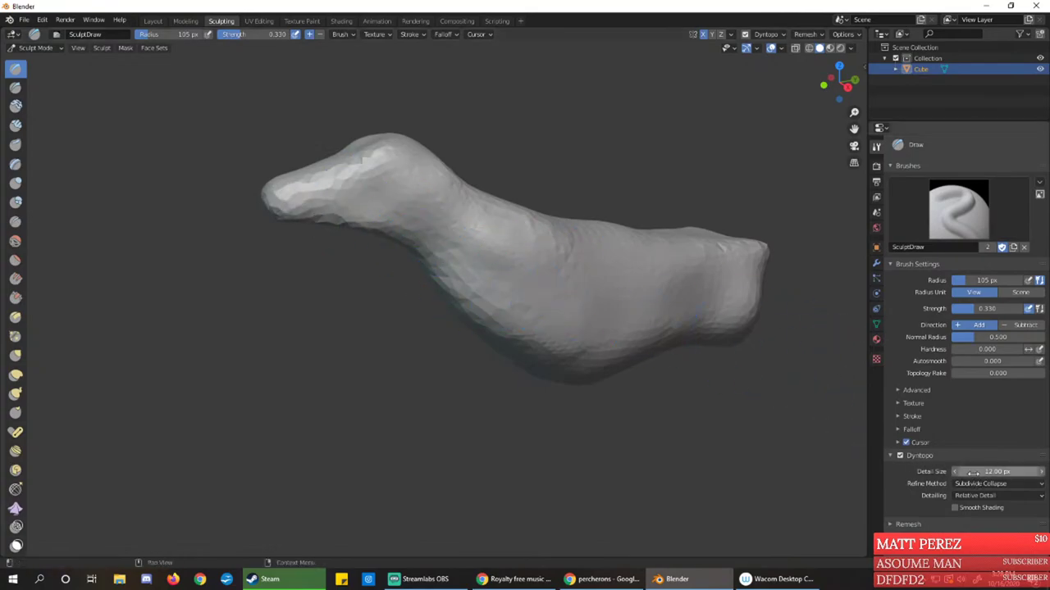
drag(974, 471, 1046, 472)
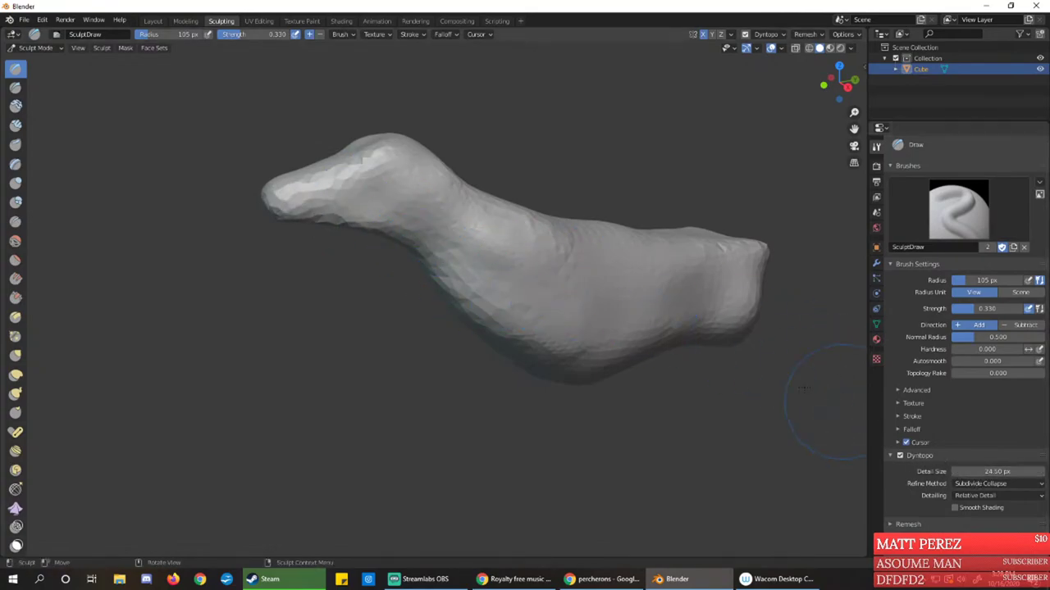
mouse_move(364, 180)
mouse_down()
mouse_move(378, 208)
mouse_move(364, 193)
mouse_up()
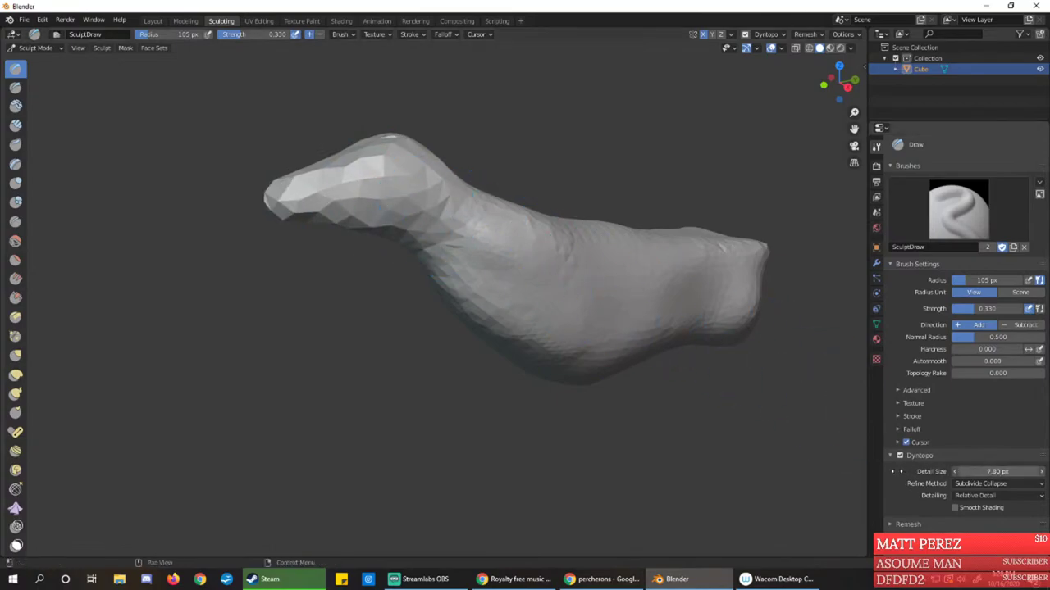
Set the Dyntopo detail size to 2.90 px, rework the head, and smooth from the head down the neck to the chest
drag(897, 471, 873, 474)
mouse_move(403, 188)
mouse_down()
mouse_move(375, 199)
mouse_move(386, 206)
mouse_up()
middle_drag(386, 205, 339, 175)
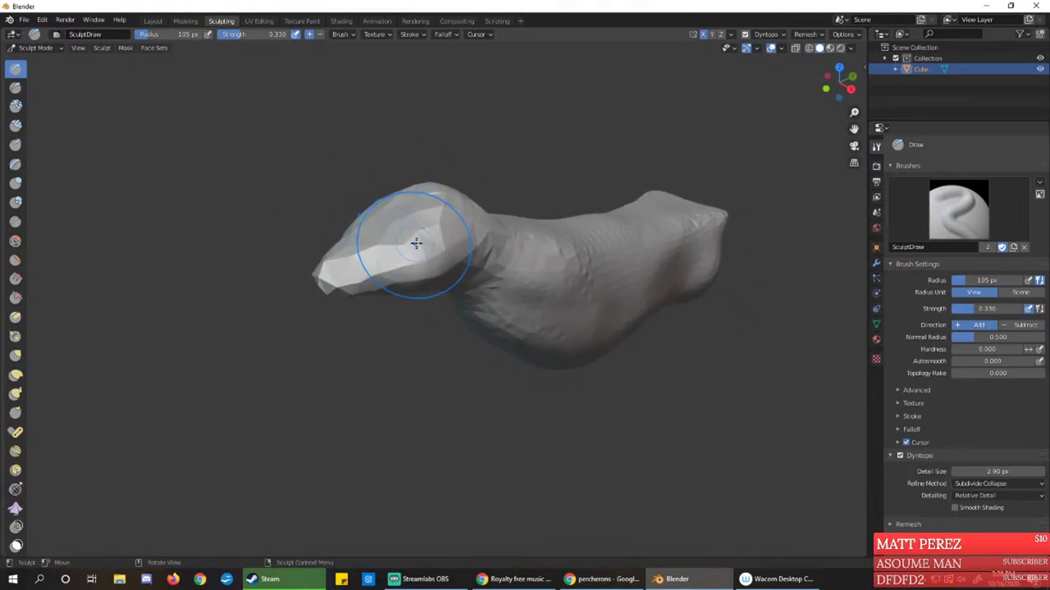
middle_drag(410, 244, 398, 242)
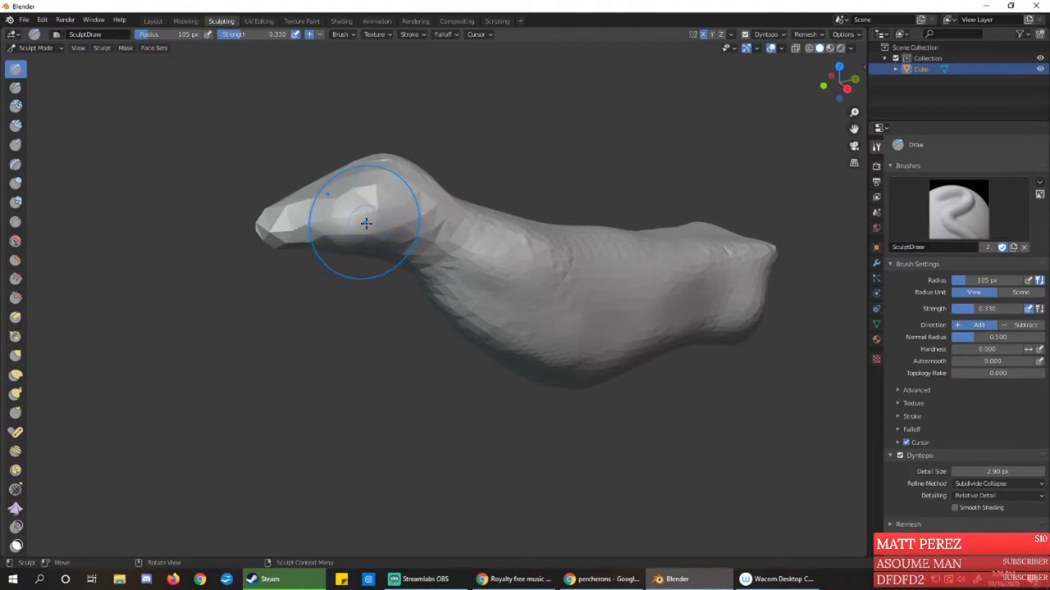
mouse_move(364, 206)
middle_down()
mouse_move(340, 199)
mouse_move(370, 190)
middle_up()
mouse_move(408, 217)
shift+mouse_down()
mouse_move(459, 255)
mouse_move(419, 243)
mouse_move(591, 377)
shift+mouse_up()
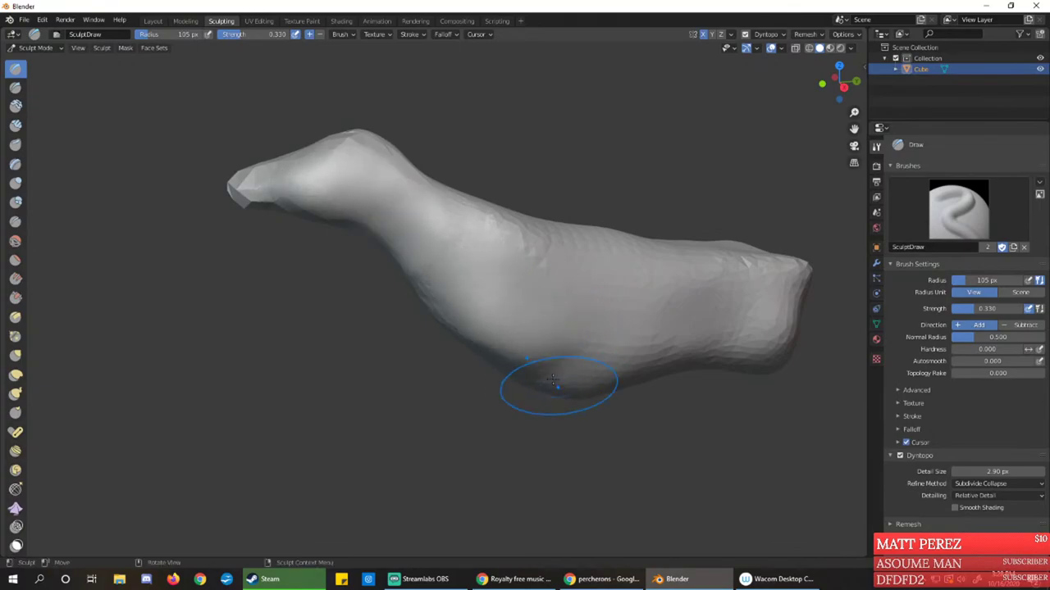
Smooth the mesh from the throat along the underside of the head to the faceted muzzle tip
mouse_move(487, 328)
middle_down()
mouse_move(501, 309)
mouse_move(492, 296)
middle_up()
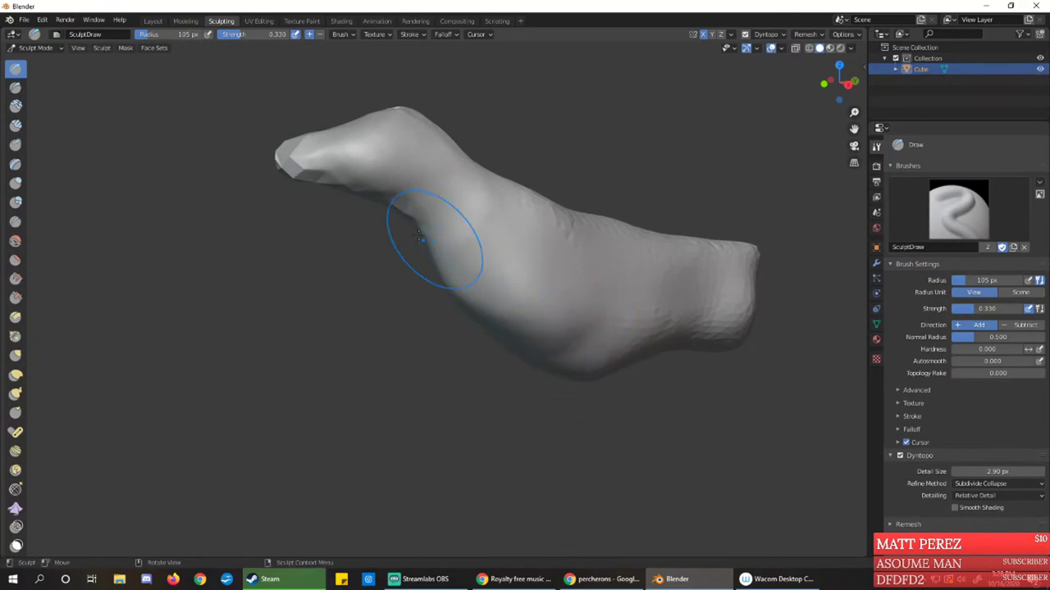
shift+drag(433, 222, 257, 132)
middle_drag(375, 185, 333, 192)
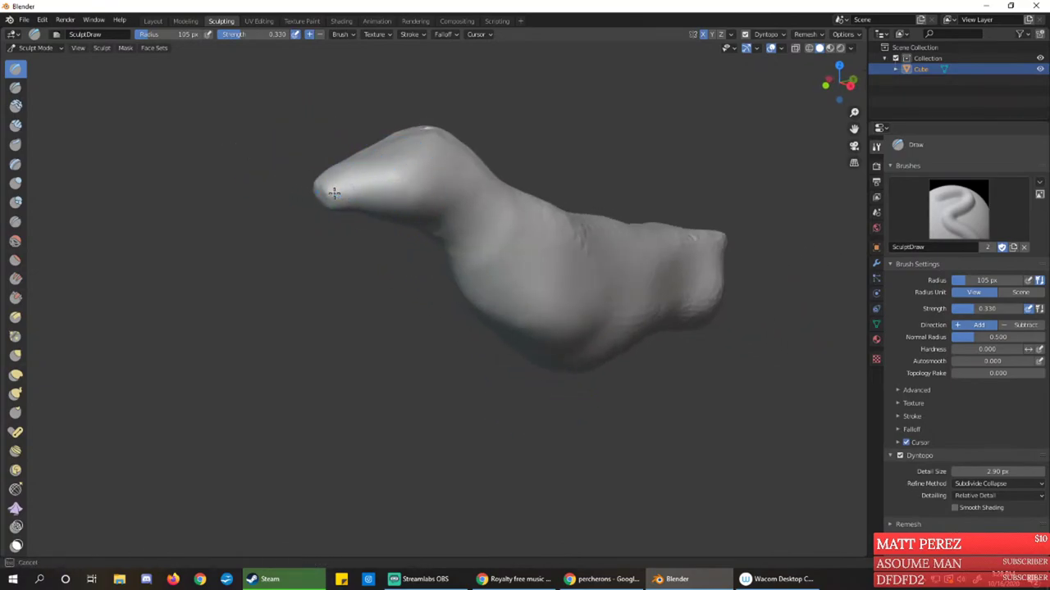
Smooth the faceted ridge along the upper side of the body, from the neck across the back toward the rump
mouse_move(445, 199)
middle_down()
mouse_move(418, 235)
mouse_move(352, 222)
middle_up()
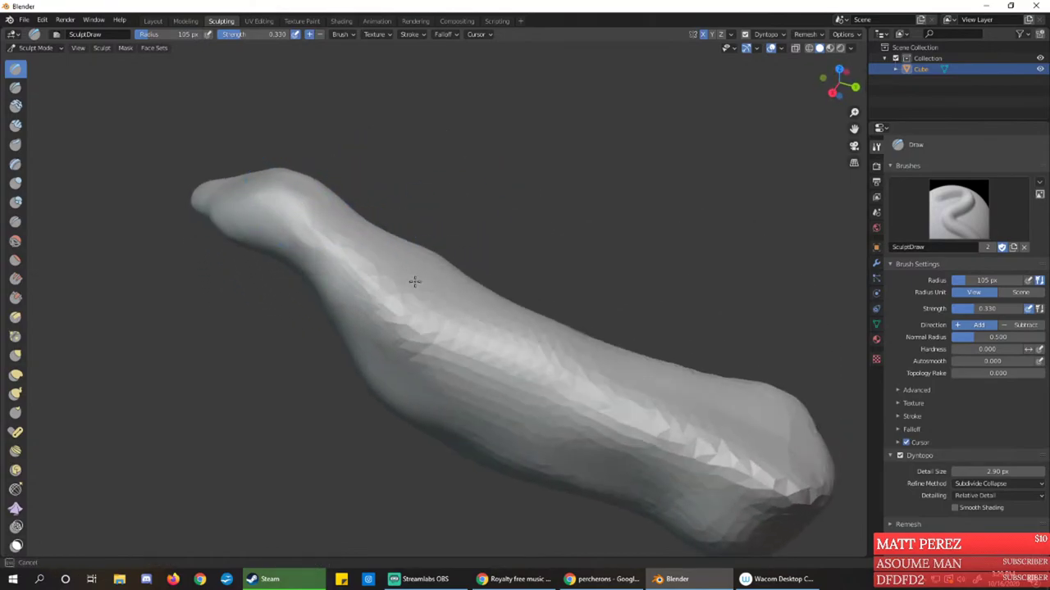
shift+drag(437, 315, 451, 335)
mouse_move(342, 239)
shift+mouse_down()
mouse_move(634, 426)
mouse_move(472, 364)
mouse_move(689, 440)
mouse_move(787, 460)
mouse_move(800, 480)
shift+mouse_up()
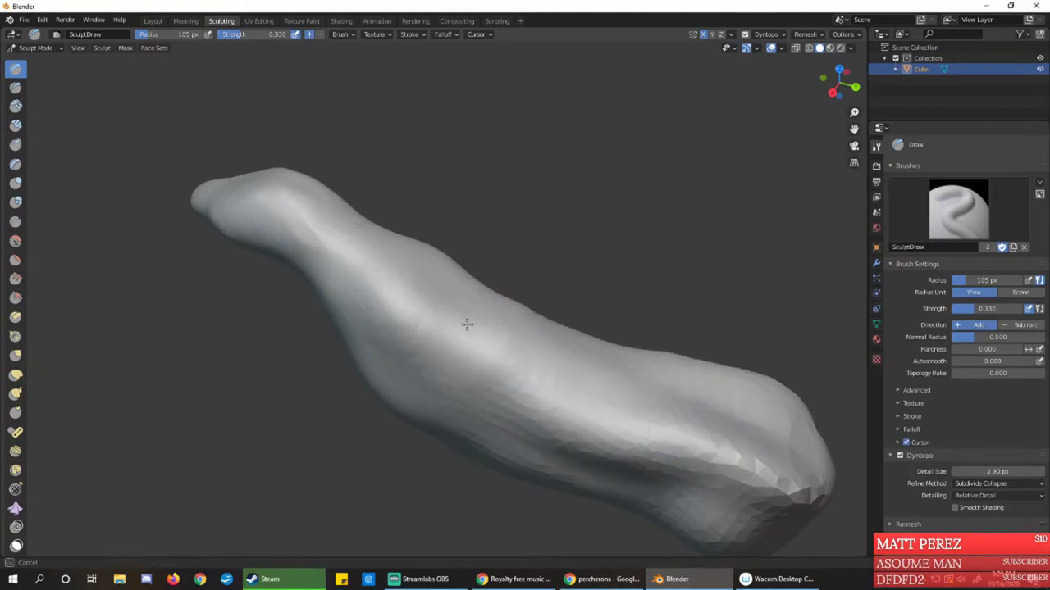
Smooth the rump and hindquarters, then the lower flank and the underside of the belly
middle_drag(616, 445, 530, 330)
mouse_move(515, 274)
shift+mouse_down()
mouse_move(621, 305)
mouse_move(604, 358)
shift+mouse_up()
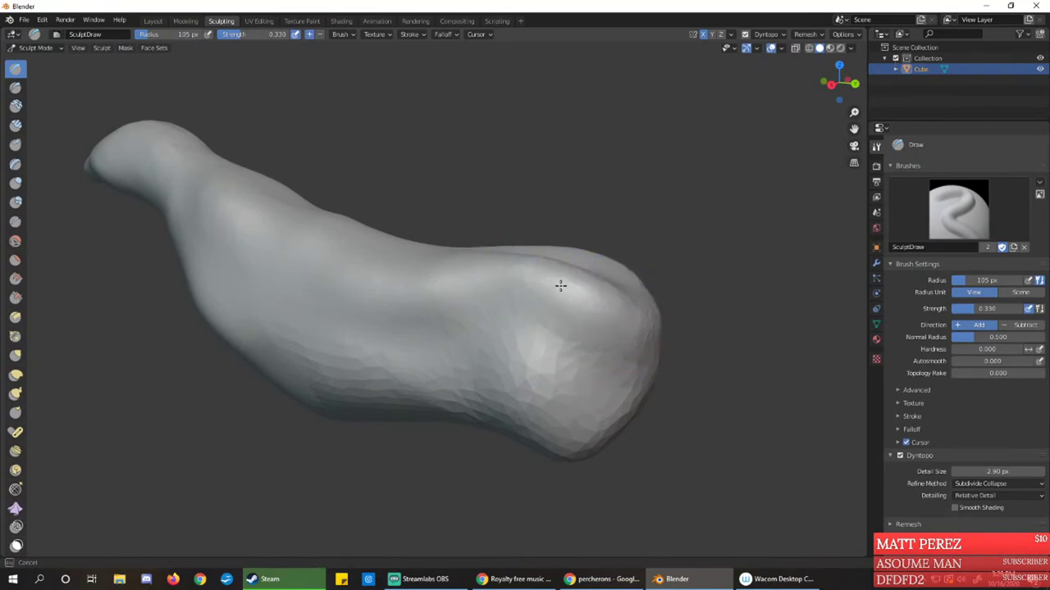
mouse_move(542, 370)
shift+mouse_down()
mouse_move(614, 399)
mouse_move(471, 413)
shift+mouse_up()
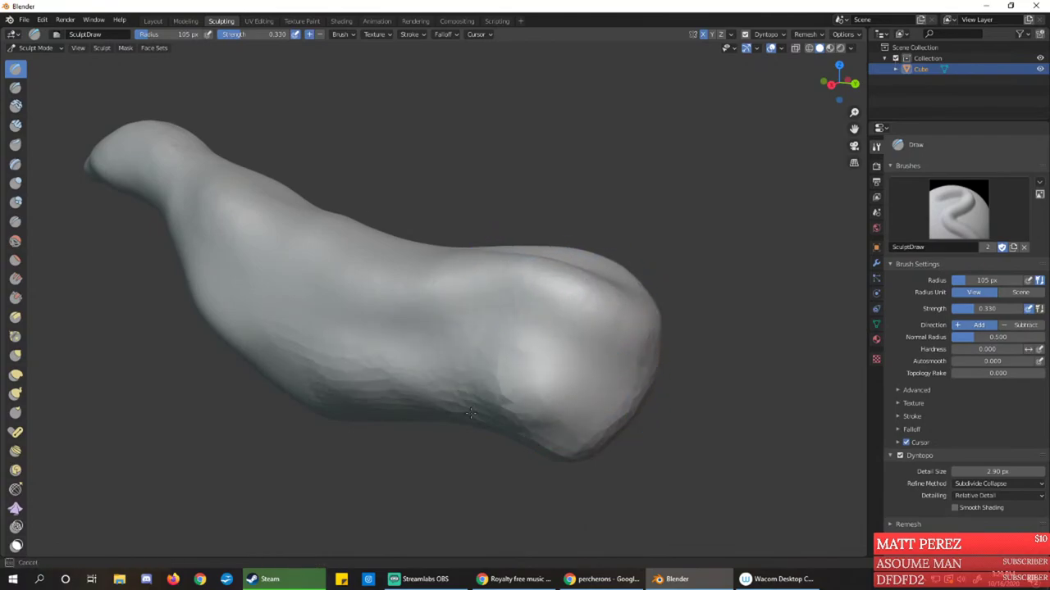
middle_drag(508, 401, 538, 218)
mouse_move(656, 342)
middle_down()
mouse_move(609, 246)
mouse_move(633, 200)
mouse_move(595, 234)
mouse_move(546, 251)
mouse_move(581, 246)
middle_up()
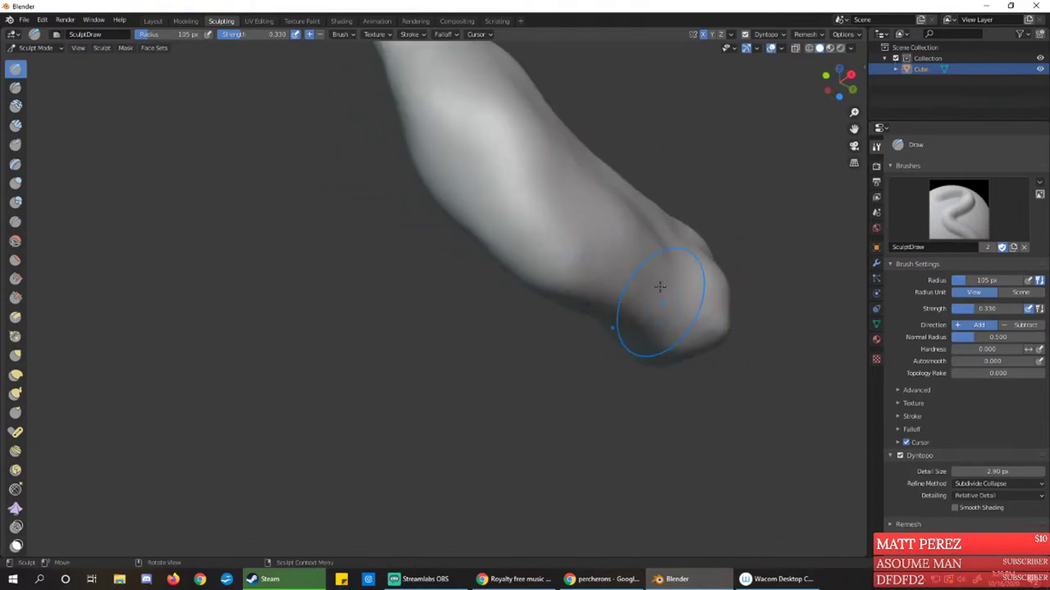
mouse_move(661, 287)
middle_down()
mouse_move(406, 342)
mouse_move(425, 328)
mouse_move(473, 342)
middle_up()
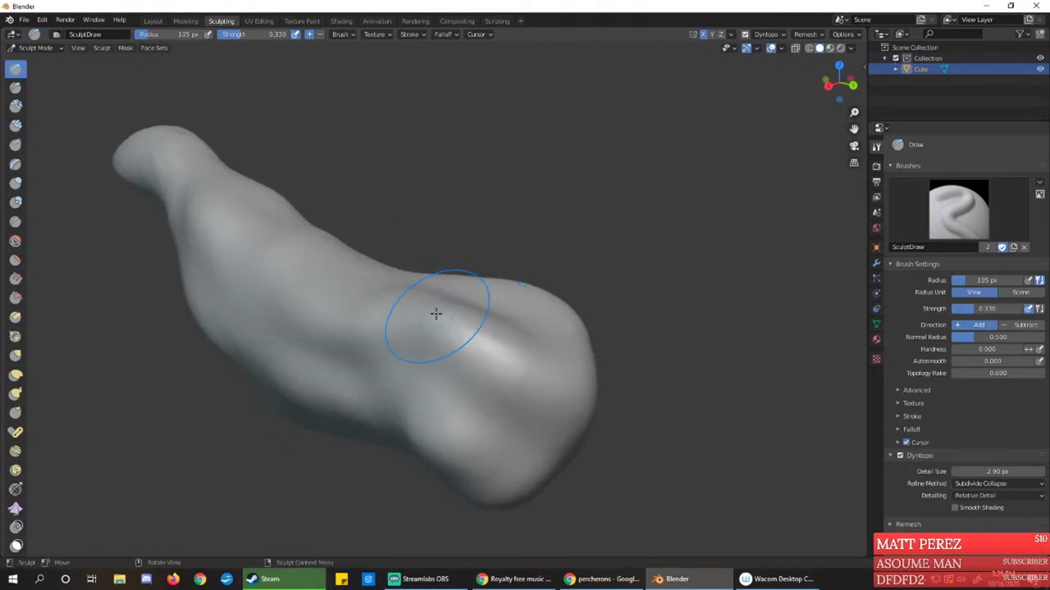
key(XF86AudioLowerVolume)
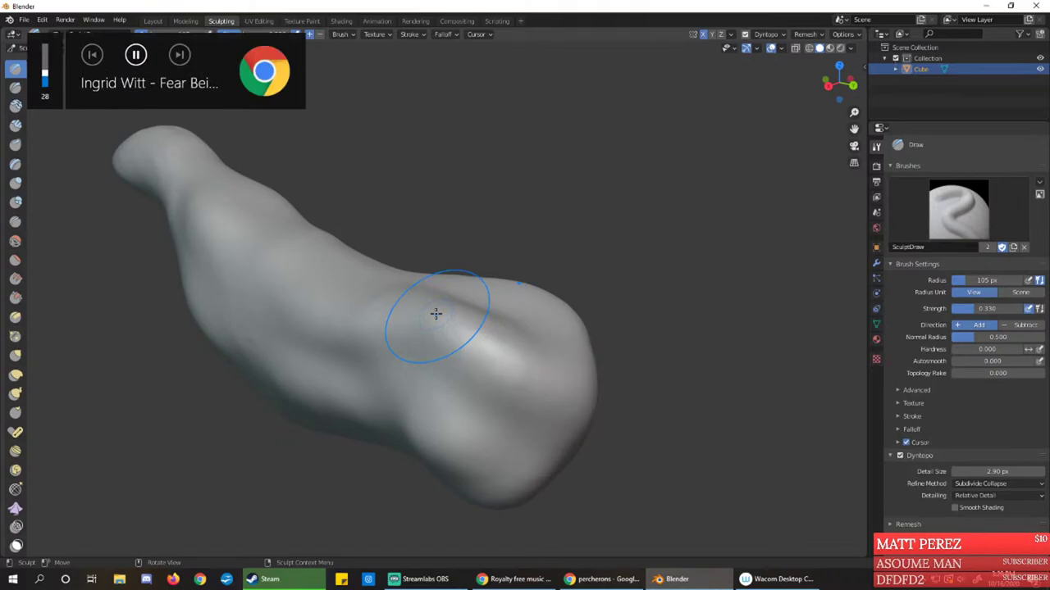
key(alt+Tab)
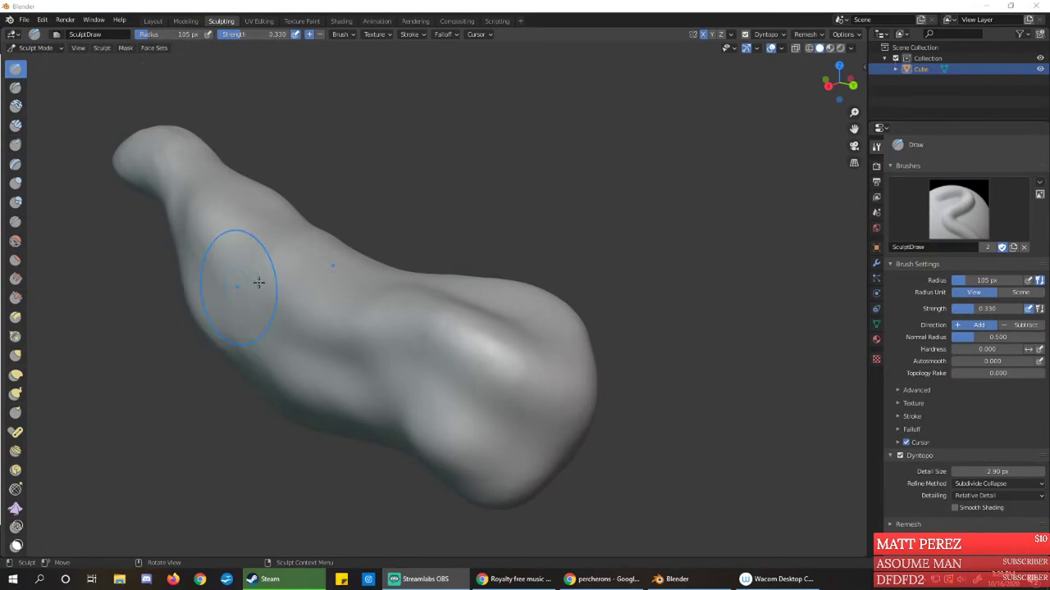
click(275, 5)
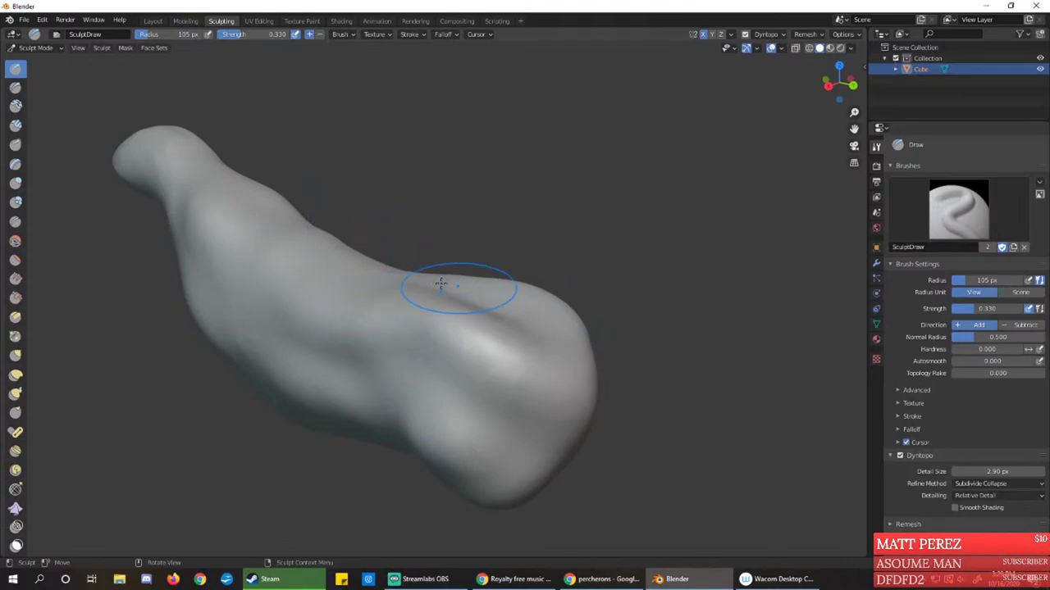
Inspect the smoothed body from the side and front, including the head and neck up close
middle_drag(433, 287, 412, 248)
scroll(414, 237, down, 4)
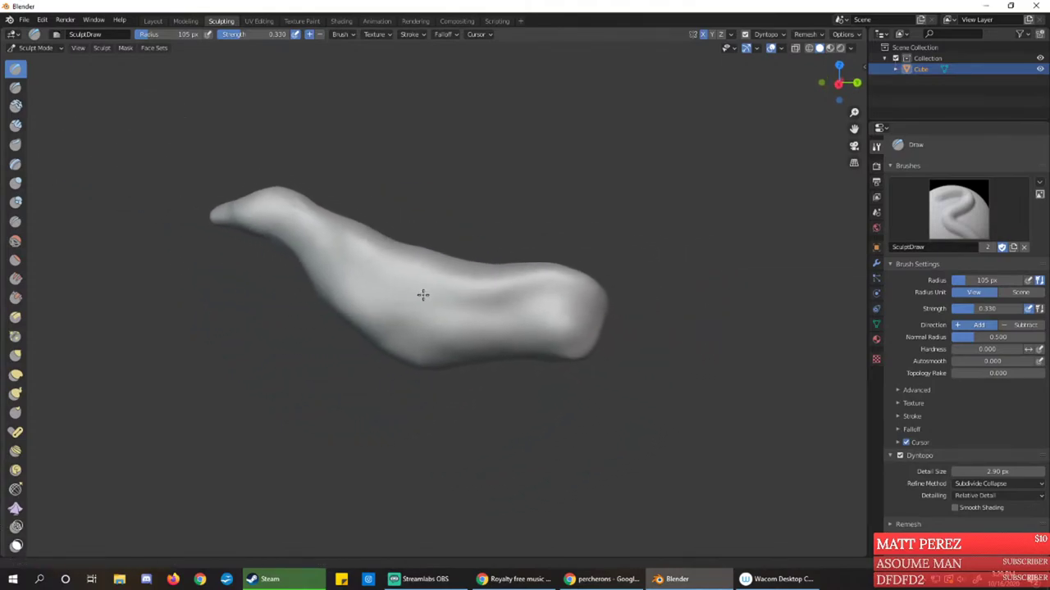
mouse_move(421, 292)
middle_down()
mouse_move(434, 287)
mouse_move(382, 244)
mouse_move(408, 266)
middle_up()
mouse_move(408, 266)
mouse_down()
mouse_move(416, 275)
mouse_move(381, 232)
mouse_up()
middle_drag(377, 230, 344, 243)
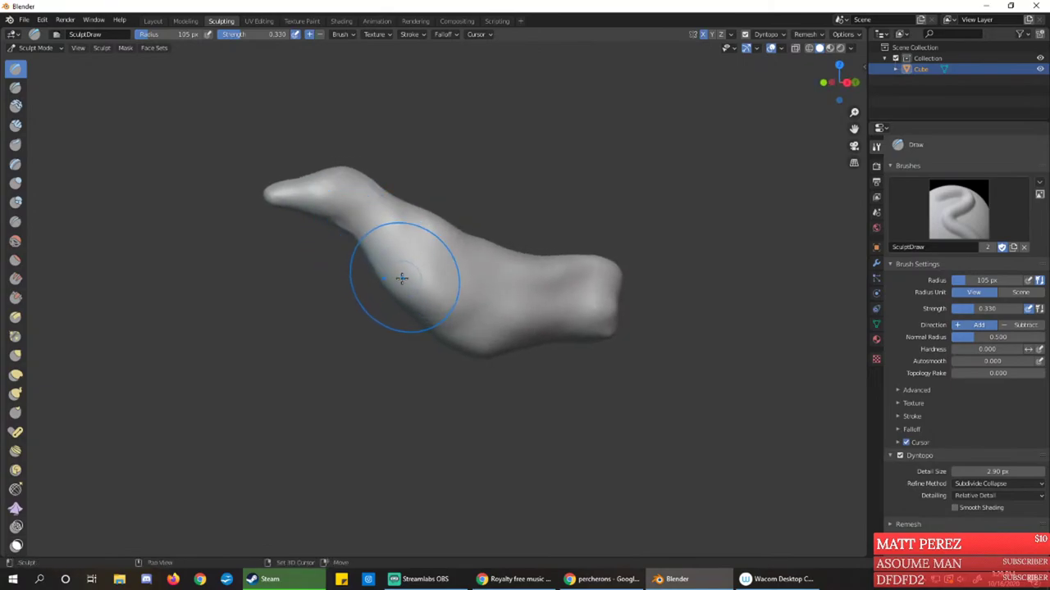
shift+middle_drag(402, 279, 369, 230)
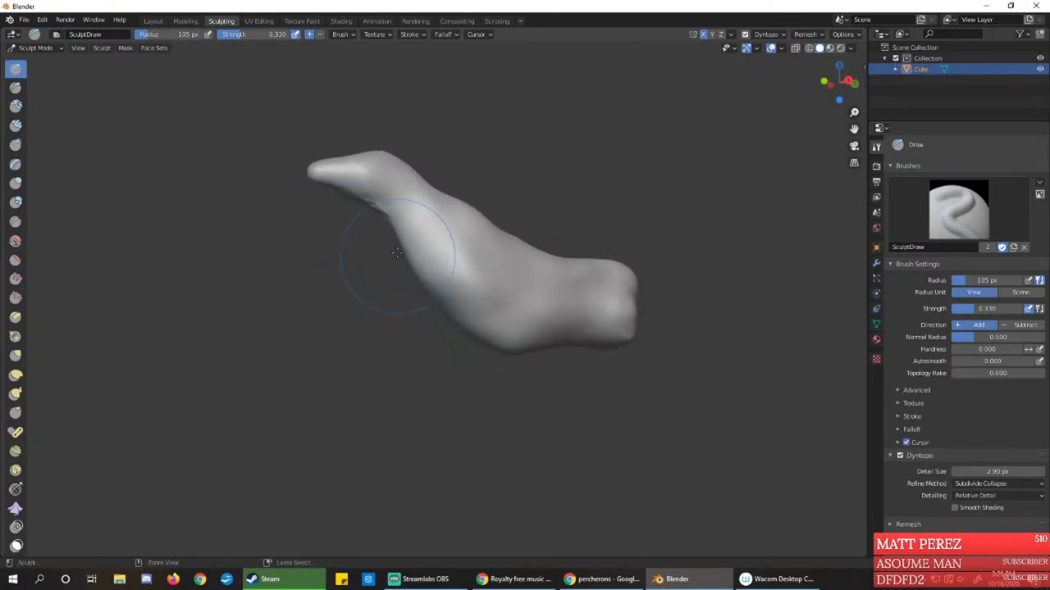
scroll(355, 194, up, 5)
mouse_move(356, 194)
shift+middle_down()
mouse_move(442, 256)
mouse_move(468, 297)
shift+middle_up()
mouse_move(369, 164)
mouse_down()
mouse_move(459, 231)
mouse_move(357, 159)
mouse_up()
middle_drag(386, 183, 497, 222)
scroll(488, 200, up, 3)
scroll(497, 222, down, 3)
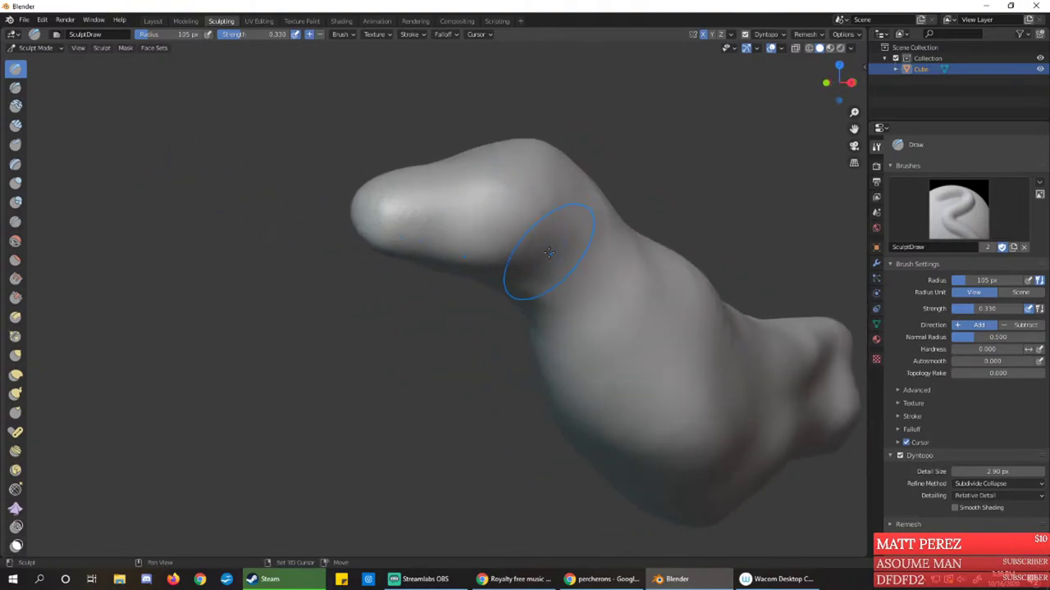
scroll(549, 253, up, 2)
mouse_move(549, 253)
middle_down()
mouse_move(569, 241)
mouse_move(541, 234)
middle_up()
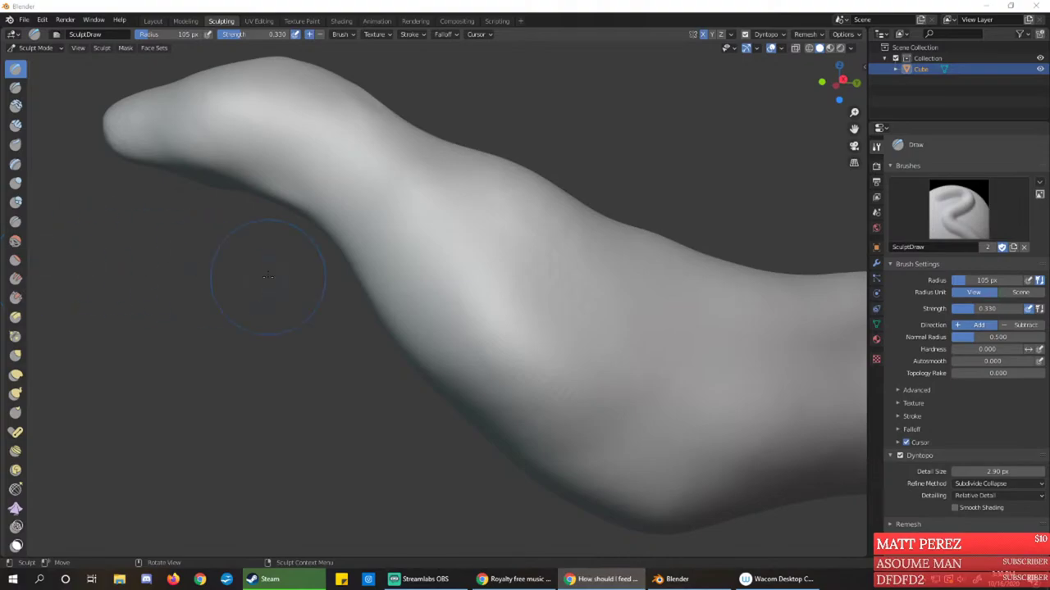
Check the overall side profile of the horse body from muzzle to rump
click(370, 5)
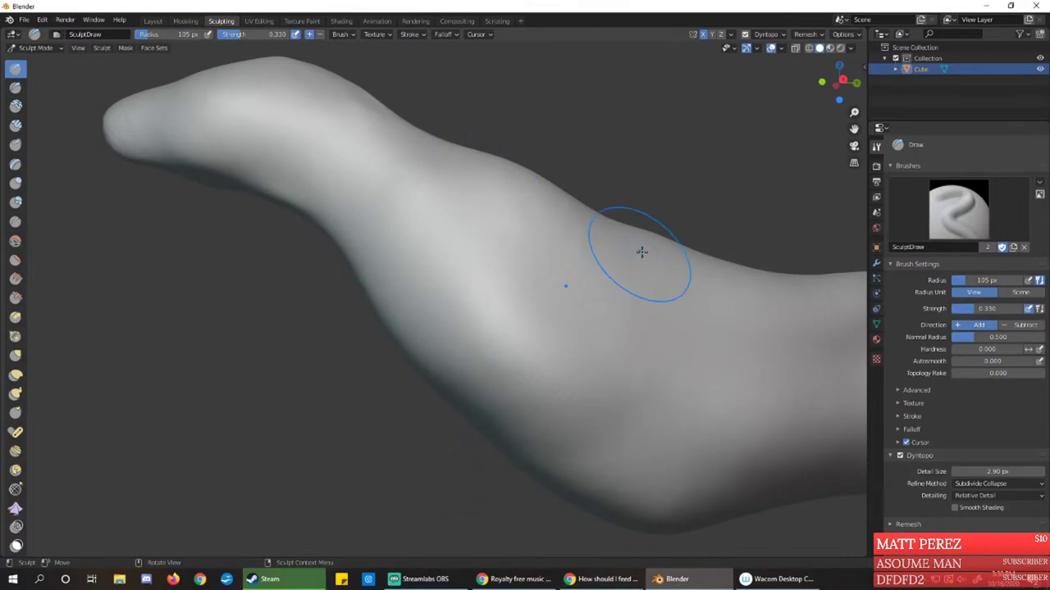
mouse_move(429, 314)
ctrl+middle_down()
mouse_move(448, 321)
mouse_move(442, 337)
mouse_move(424, 306)
ctrl+middle_up()
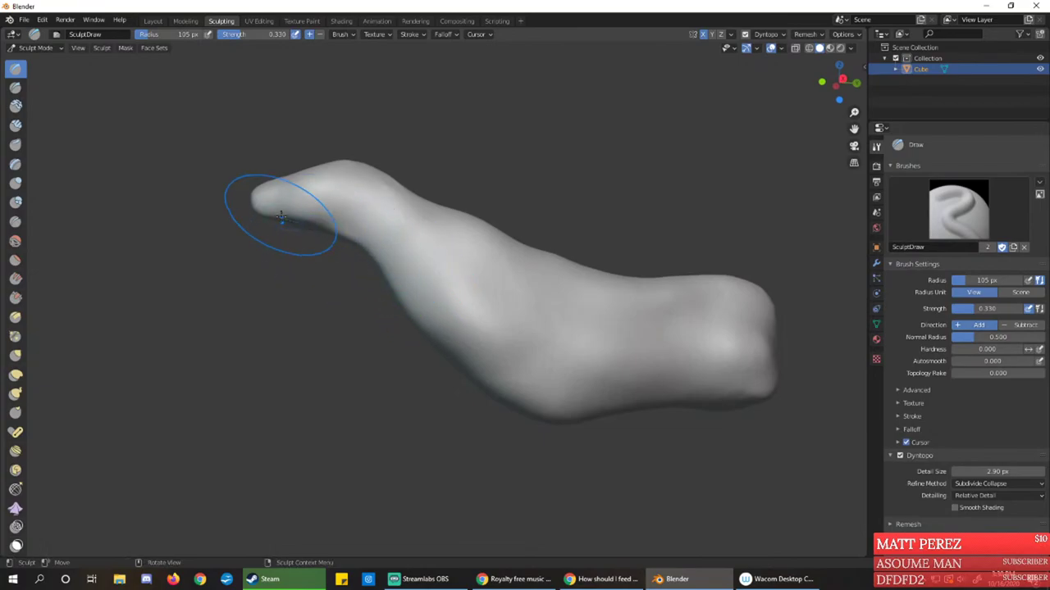
middle_drag(281, 234, 349, 248)
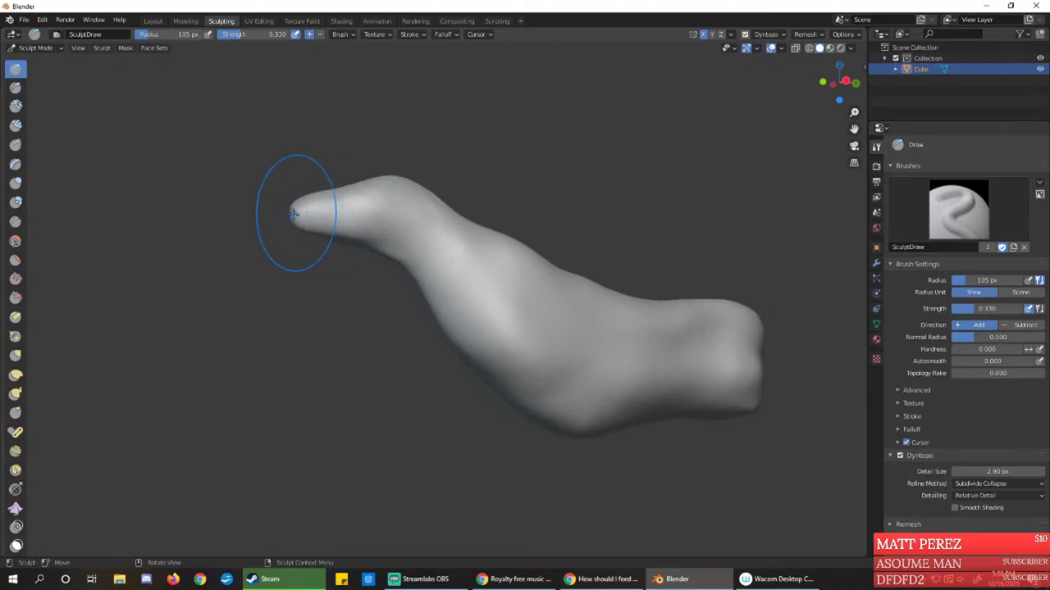
middle_drag(363, 227, 351, 234)
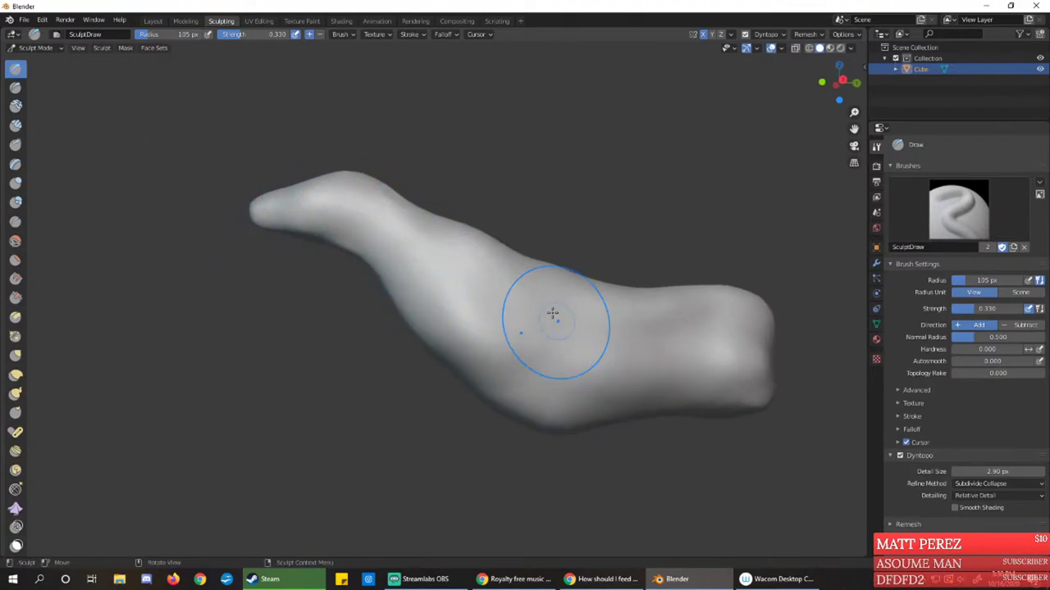
shift+middle_drag(654, 329, 530, 307)
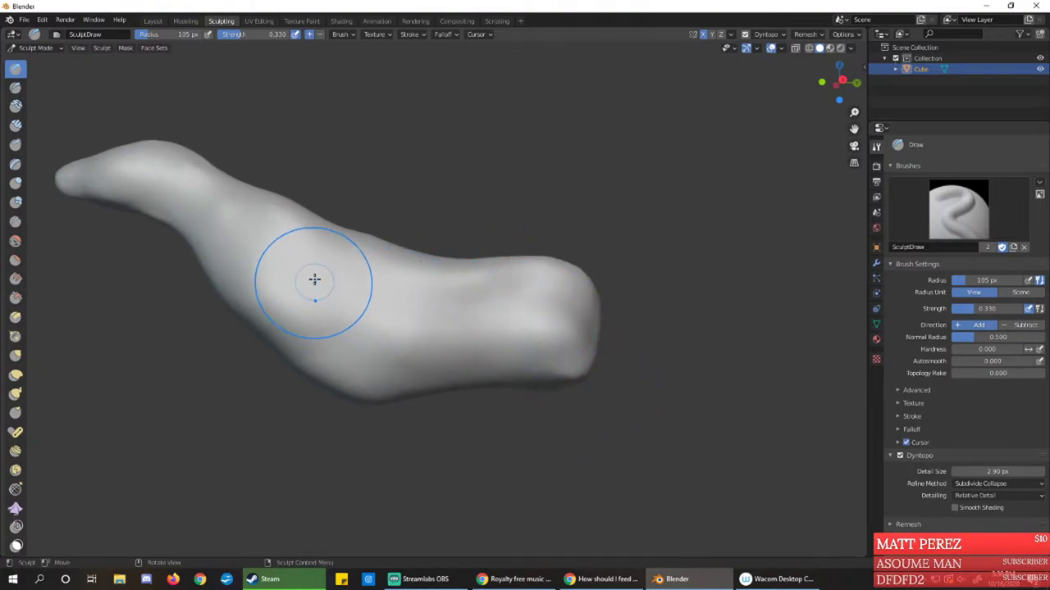
shift+middle_drag(303, 291, 447, 319)
shift+middle_drag(344, 256, 429, 295)
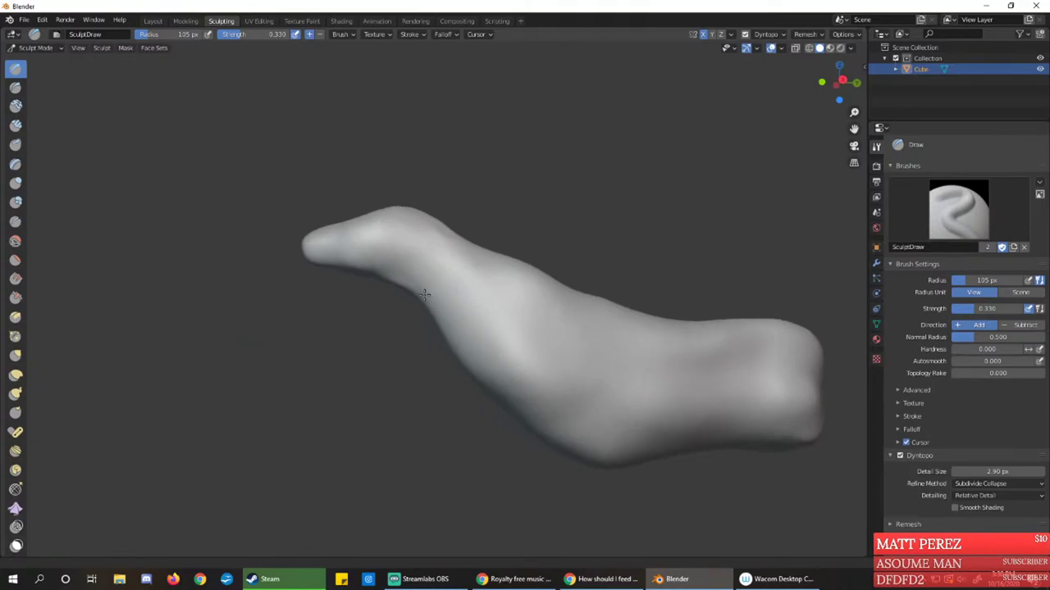
mouse_move(370, 275)
middle_down()
mouse_move(389, 281)
mouse_move(373, 282)
middle_up()
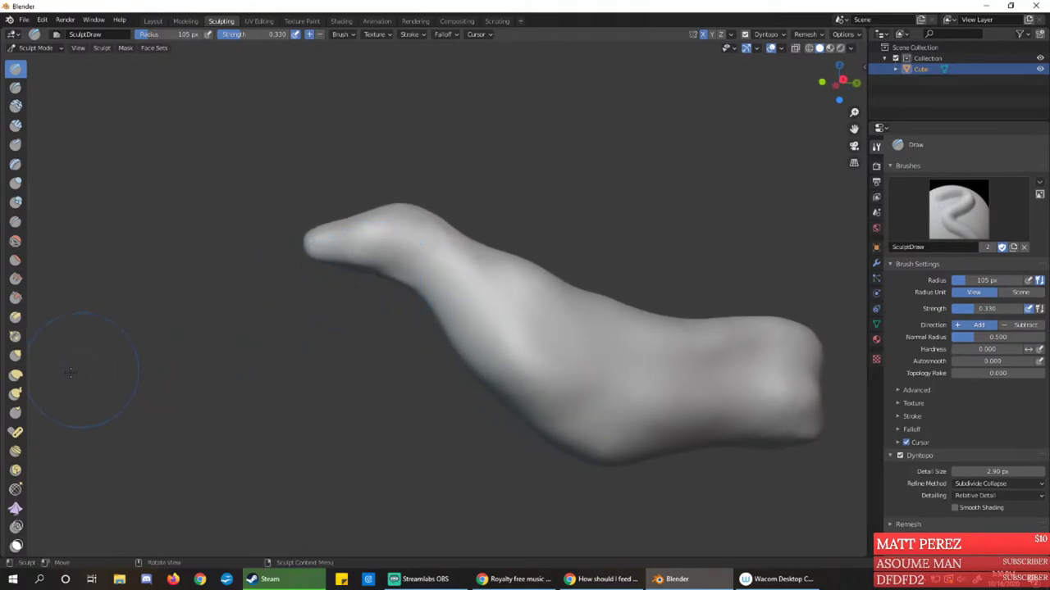
Reshape the head and neck with the Elastic Deform brush at a 204 px radius, pulling the muzzle forward and thickening the neck's curve
click(16, 374)
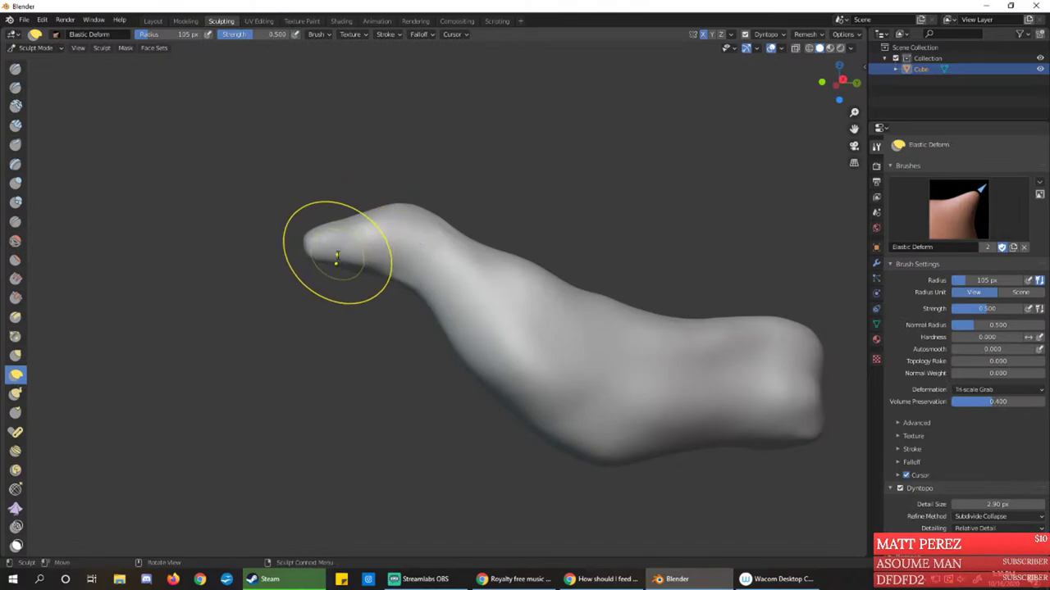
key(F3)
text(\)
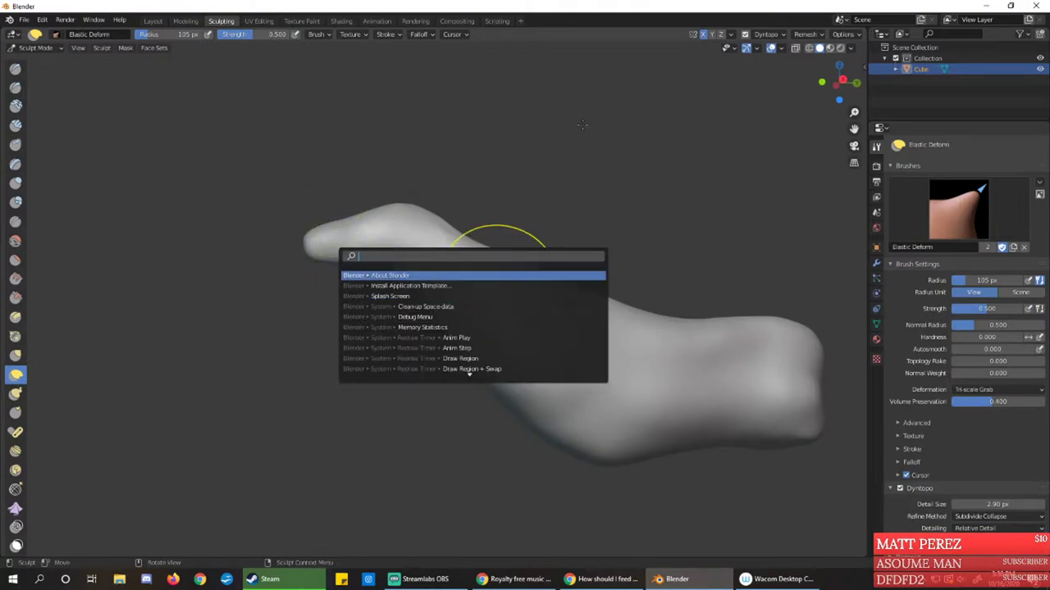
key(Escape)
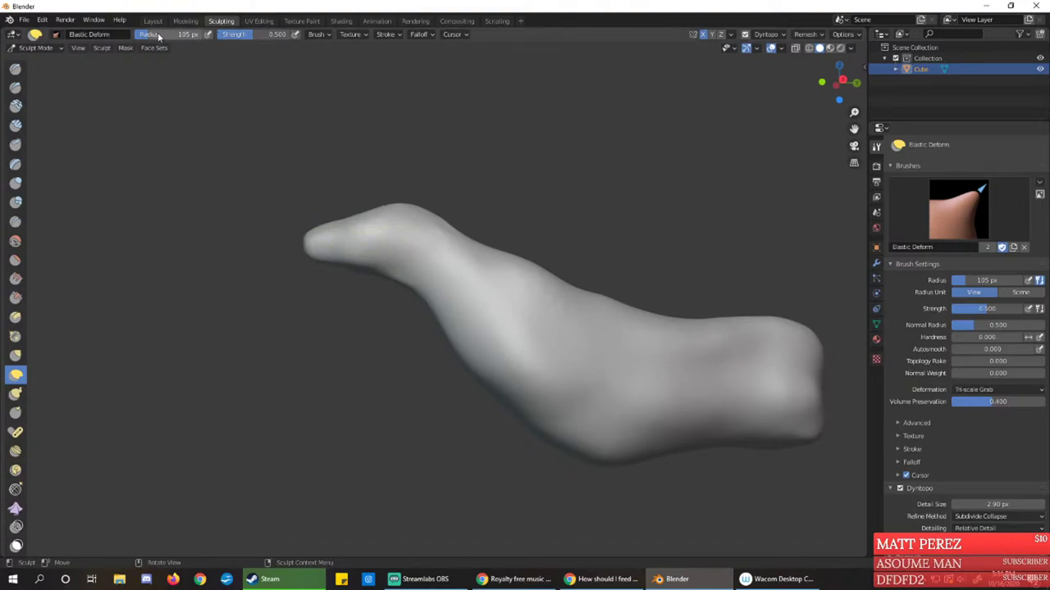
drag(361, 234, 160, 175)
mouse_move(429, 328)
mouse_down()
mouse_move(445, 311)
mouse_move(454, 319)
mouse_move(440, 230)
mouse_up()
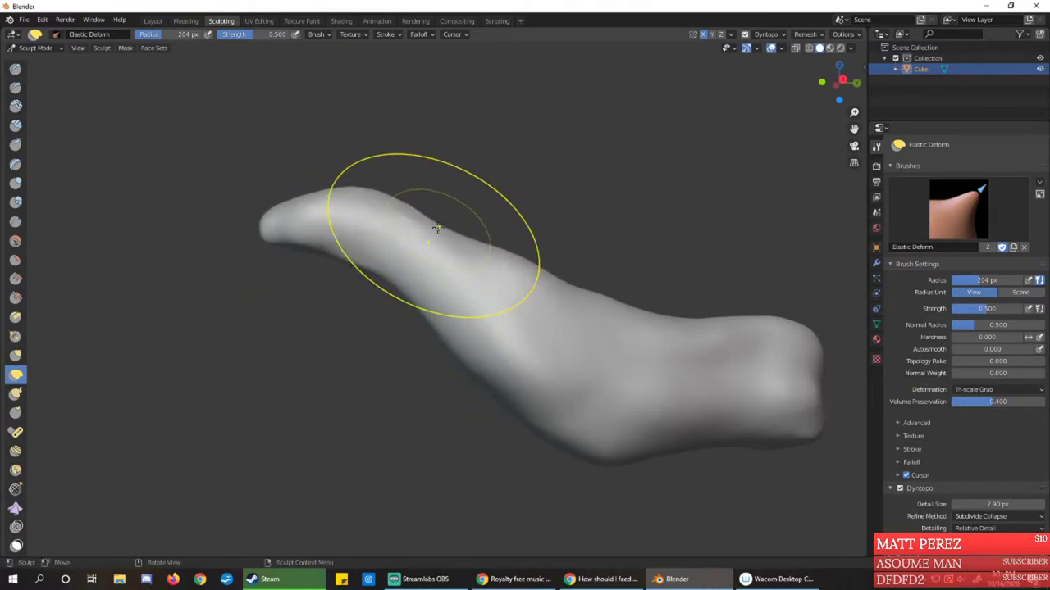
Indent the throat behind the jaw with the Draw brush at a 113 px radius
click(16, 69)
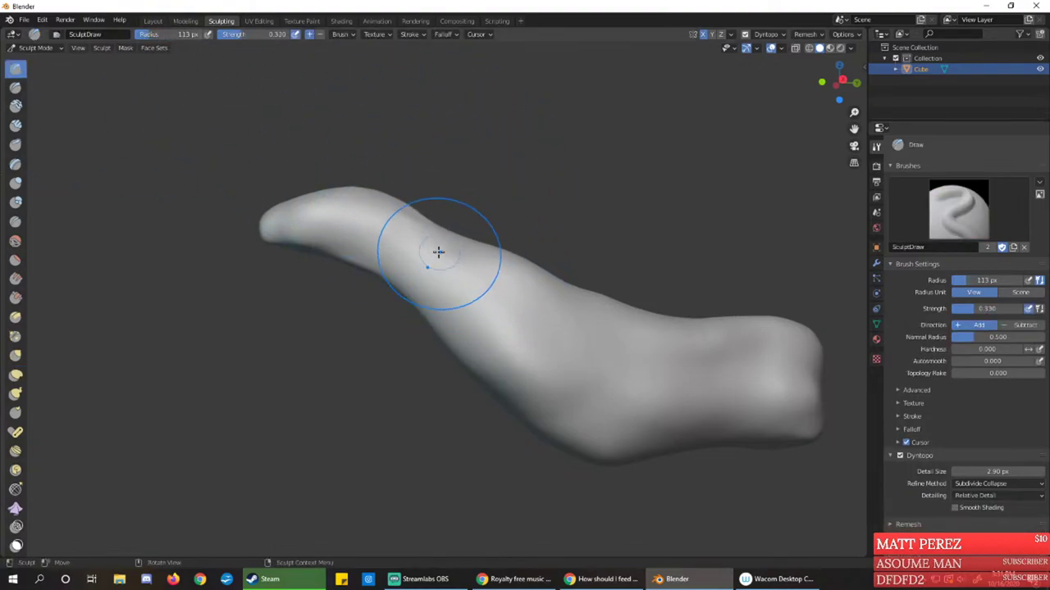
mouse_move(443, 232)
middle_down()
mouse_move(457, 246)
mouse_move(503, 235)
mouse_move(585, 251)
middle_up()
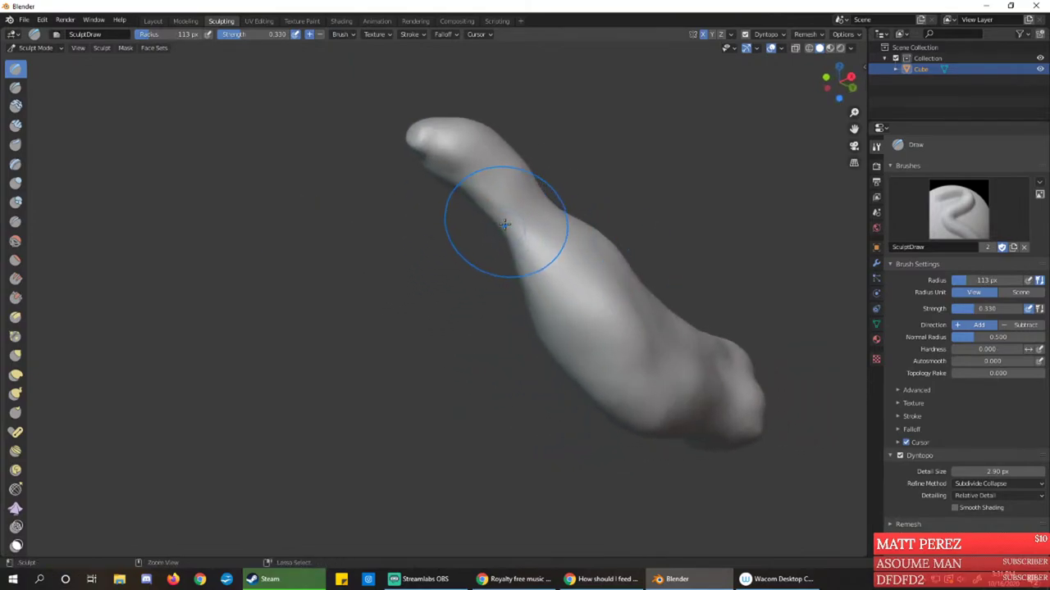
drag(506, 223, 498, 217)
mouse_move(546, 282)
middle_down()
mouse_move(361, 291)
mouse_move(356, 216)
mouse_move(372, 248)
mouse_move(379, 218)
middle_up()
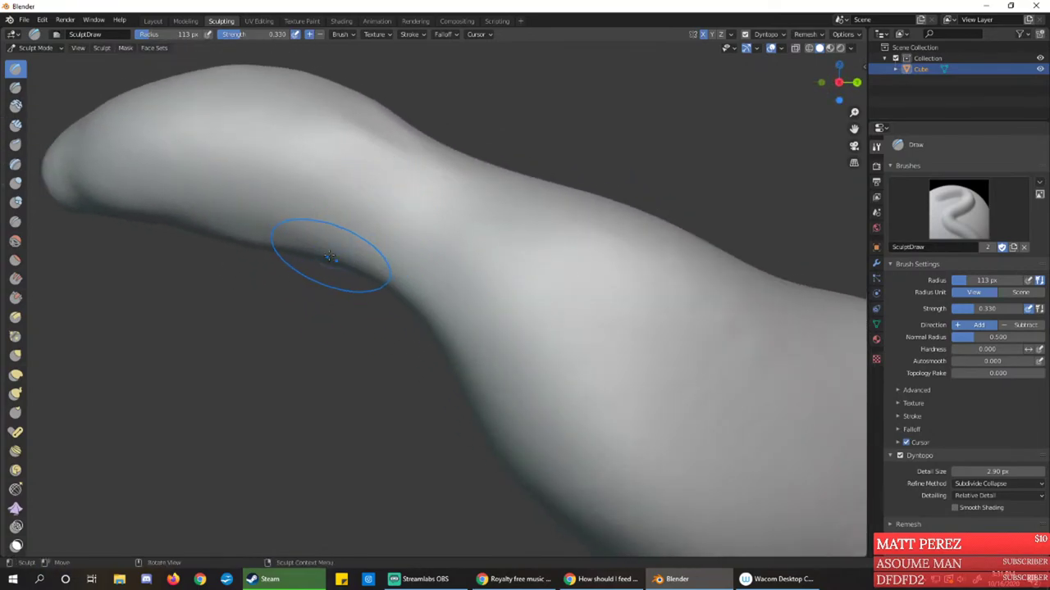
middle_drag(328, 254, 349, 227)
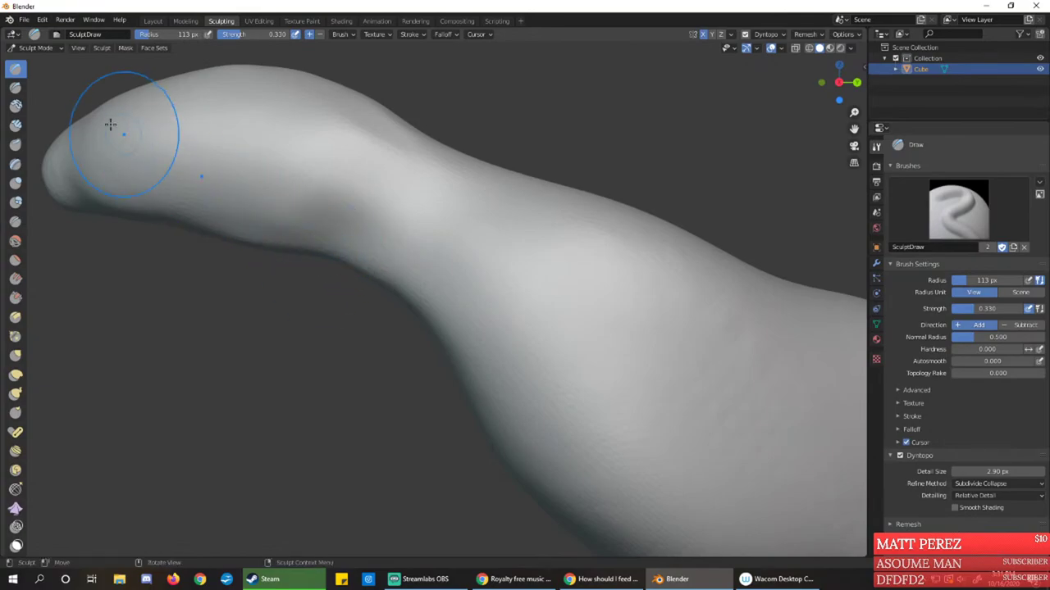
Deepen the hollow behind the jaw and shape the throat with the Clay brush
click(16, 106)
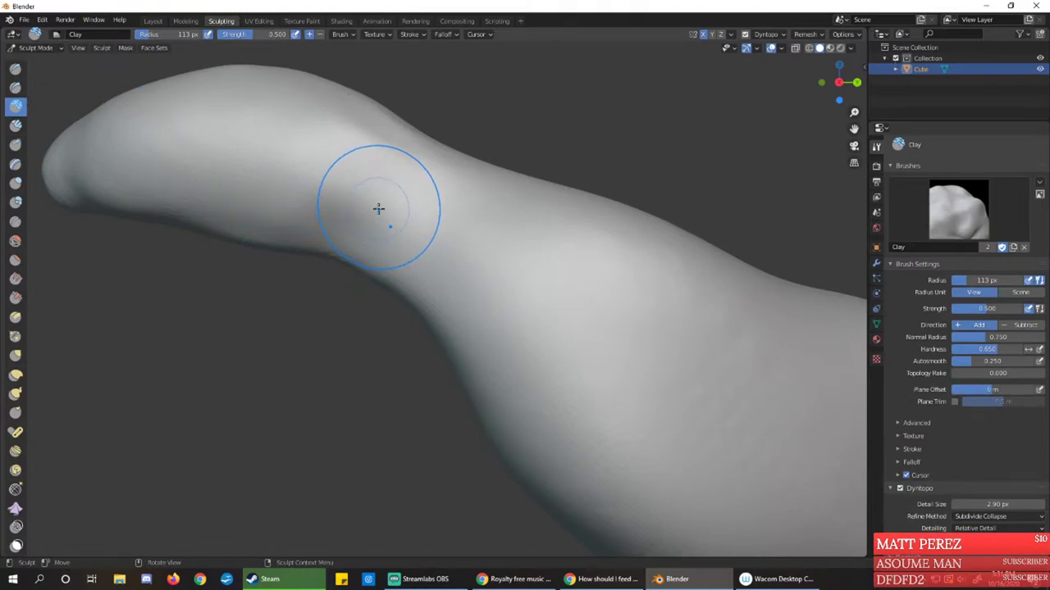
middle_drag(378, 223, 386, 215)
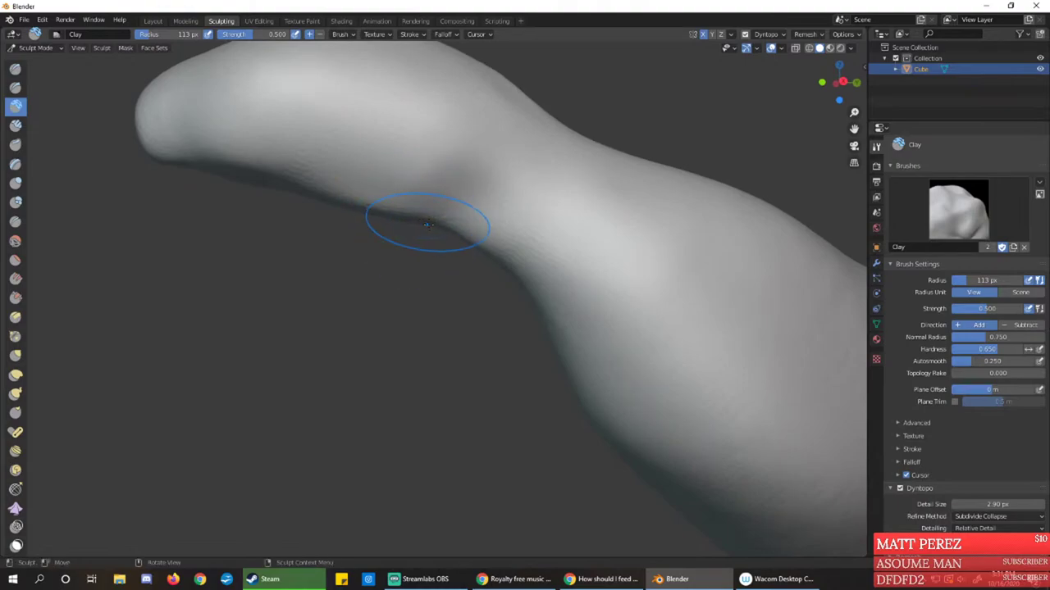
mouse_move(430, 221)
mouse_down()
mouse_move(449, 191)
mouse_move(445, 215)
mouse_move(484, 230)
mouse_move(480, 242)
mouse_move(524, 279)
mouse_move(534, 325)
mouse_move(503, 215)
mouse_move(411, 214)
mouse_move(399, 203)
mouse_move(432, 221)
mouse_up()
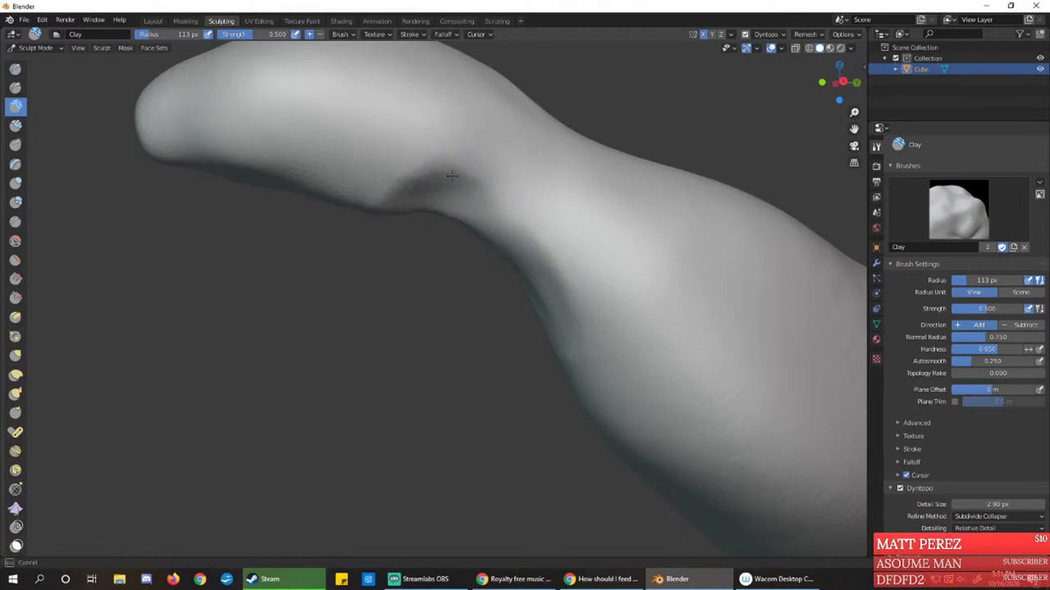
drag(452, 176, 454, 176)
mouse_move(454, 176)
middle_down()
mouse_move(495, 190)
mouse_move(457, 206)
middle_up()
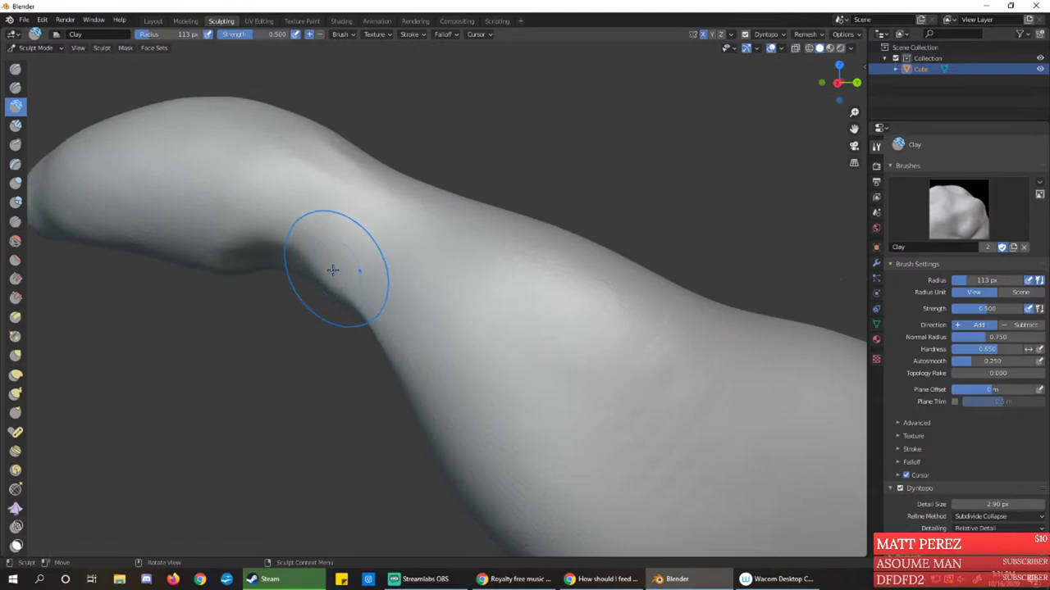
Fill out the underside of the neck just behind the throat with the Clay brush at a 113 px radius
mouse_move(333, 270)
mouse_down()
mouse_move(342, 288)
mouse_move(333, 271)
mouse_move(358, 287)
mouse_up()
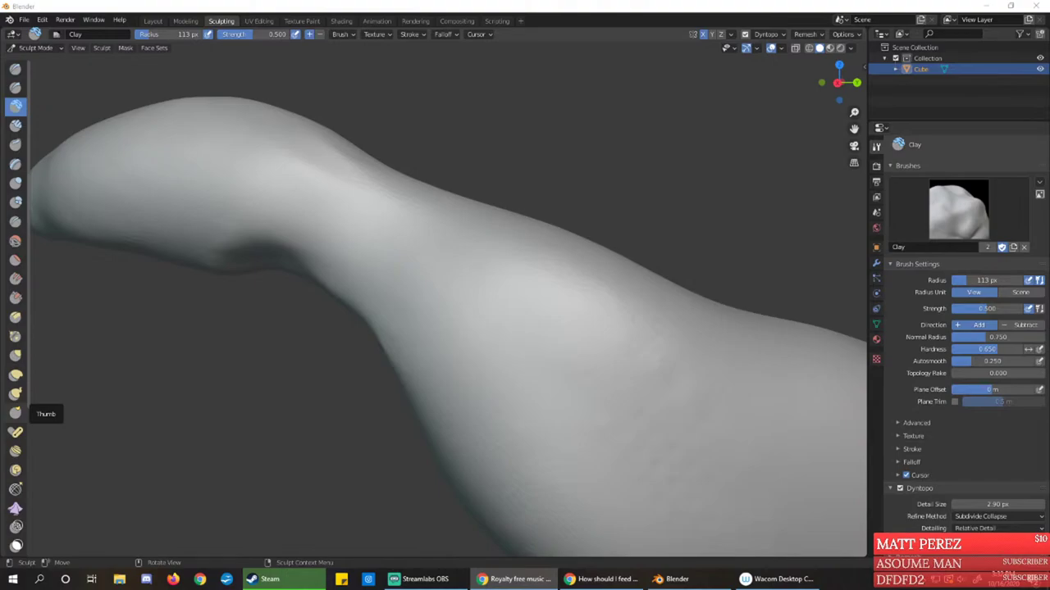
Switch to the Epidemic Sound albums page in the browser and play the album Cospe - My O My
click(515, 579)
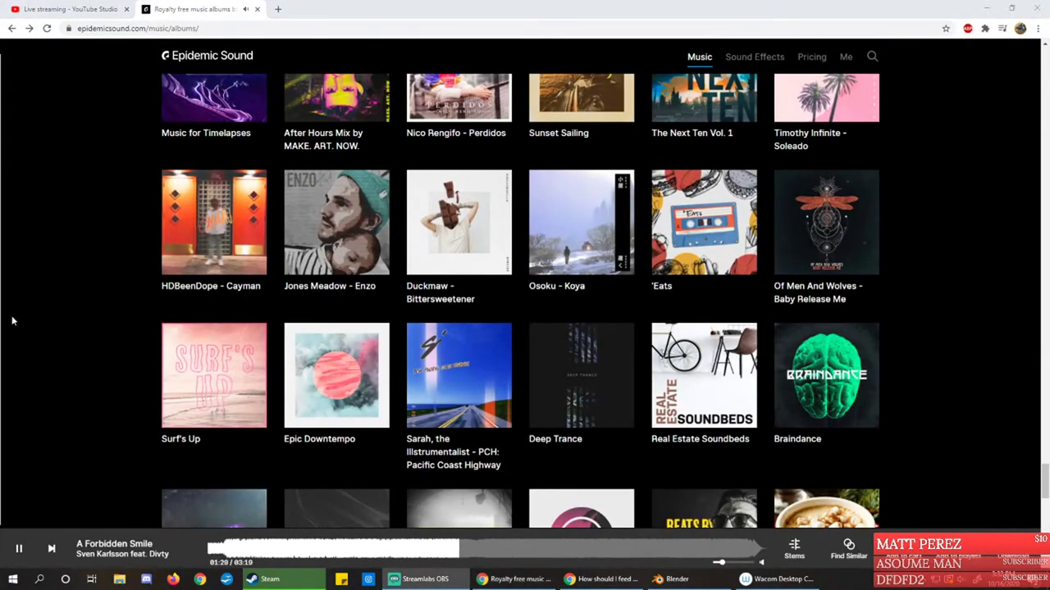
scroll(447, 344, down, 2)
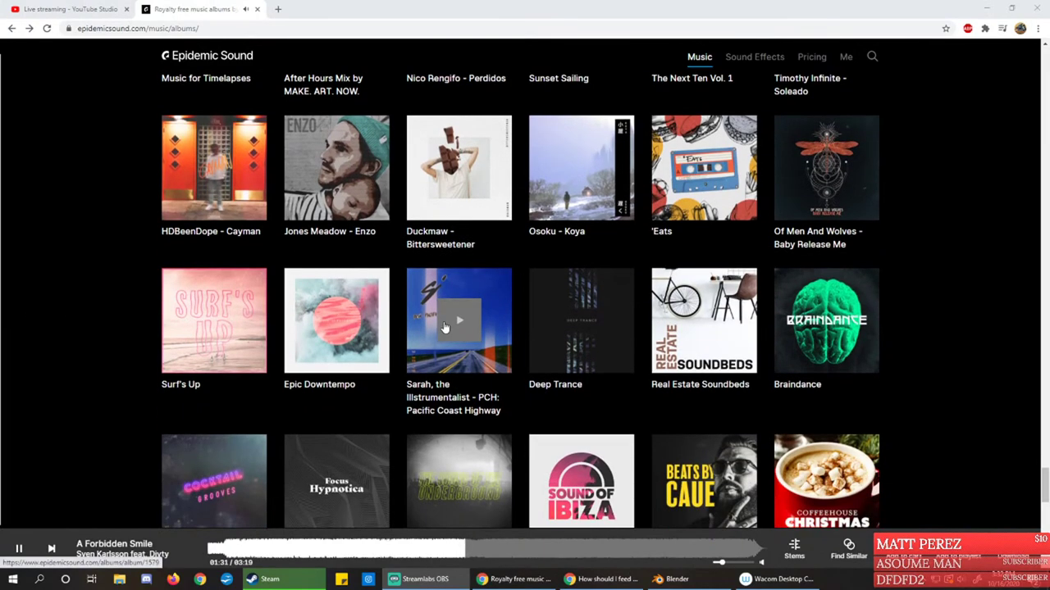
scroll(447, 332, down, 2)
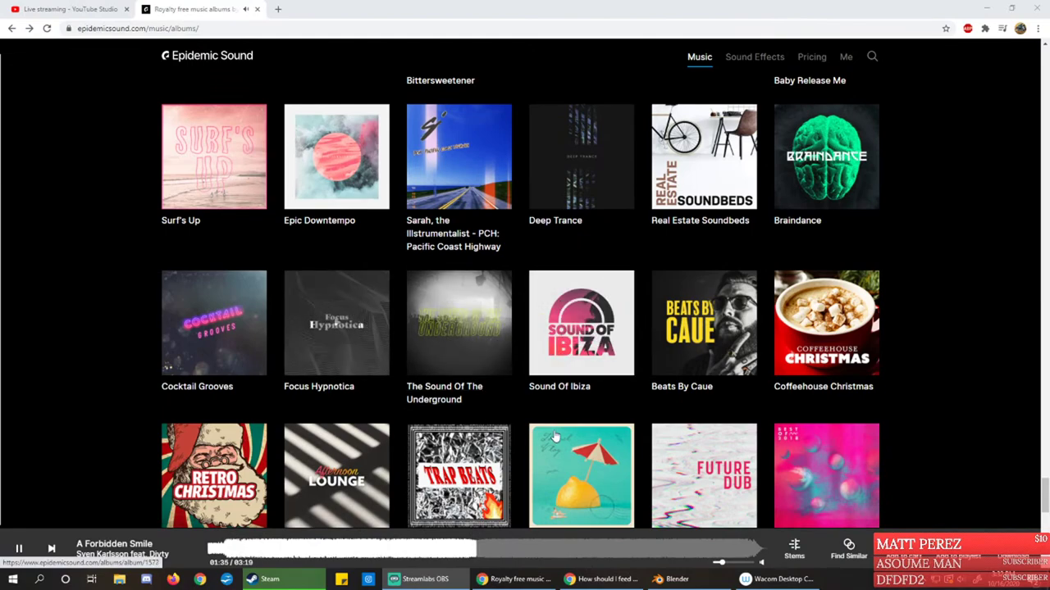
scroll(629, 416, down, 2)
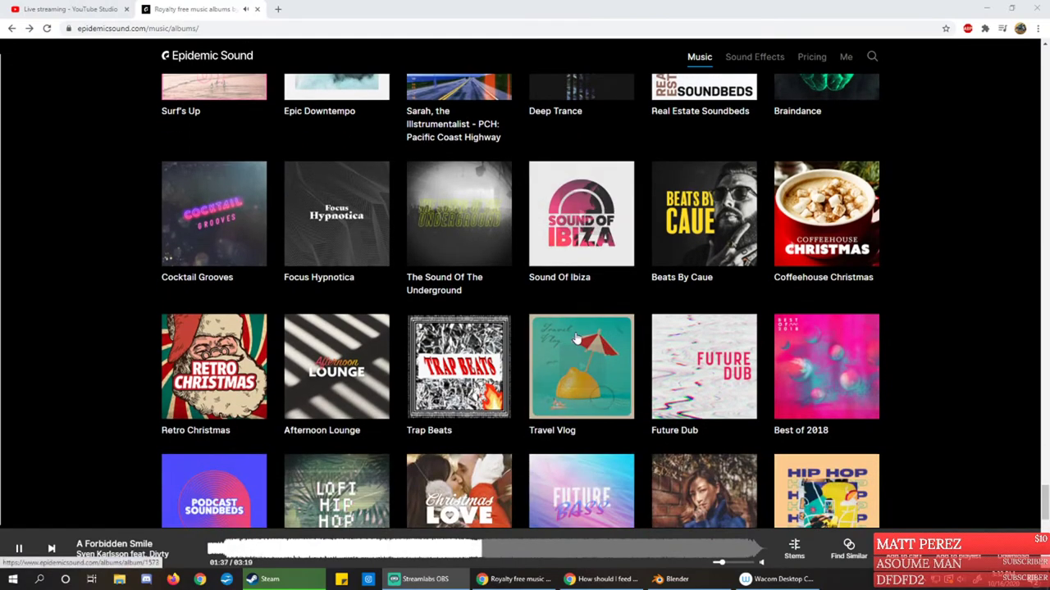
scroll(573, 340, down, 3)
scroll(575, 361, down, 2)
scroll(951, 305, down, 5)
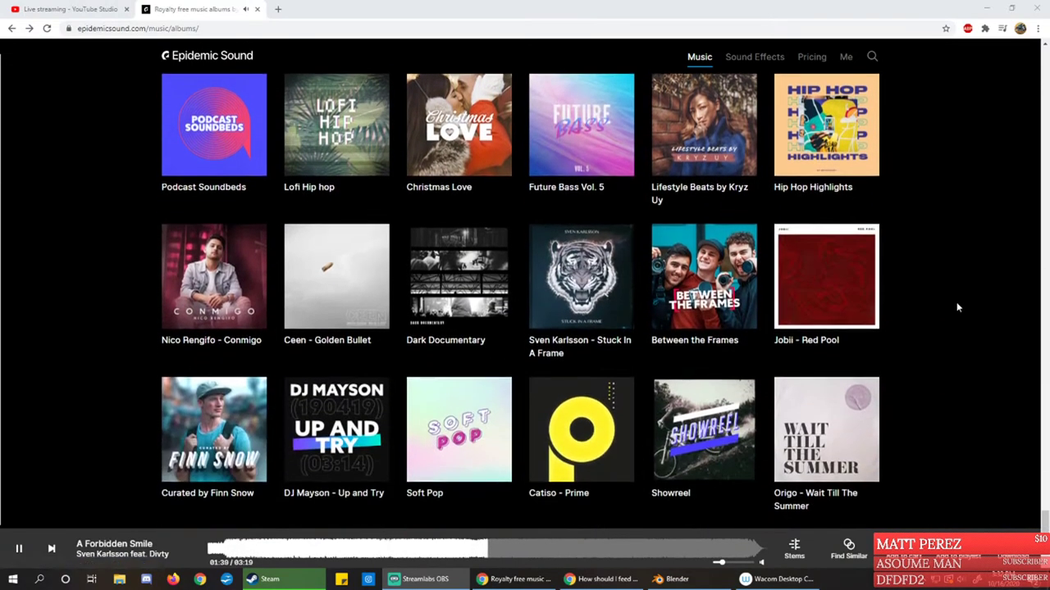
click(520, 337)
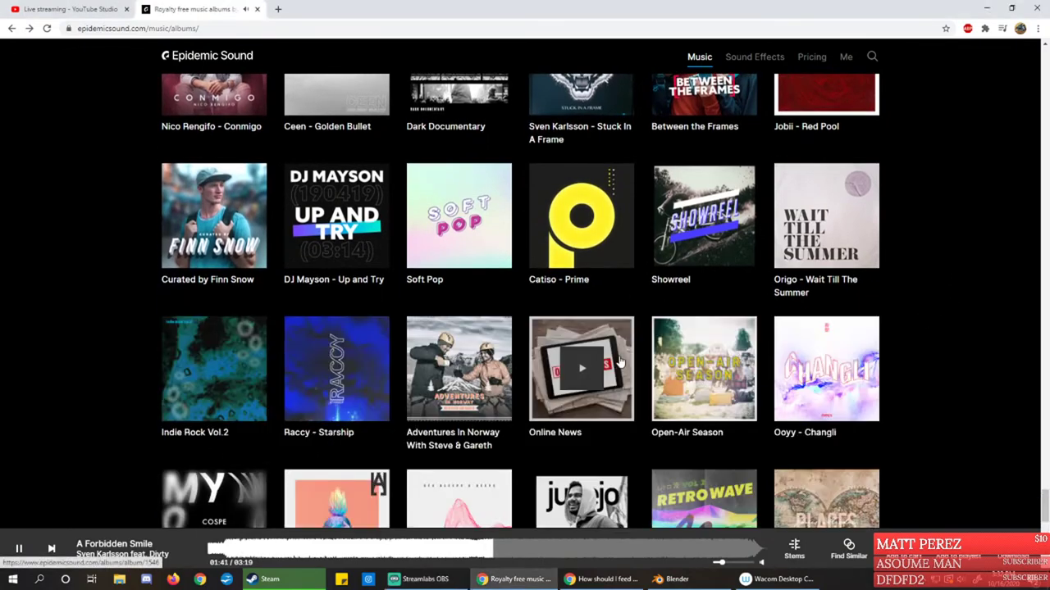
scroll(626, 351, down, 2)
scroll(627, 353, down, 3)
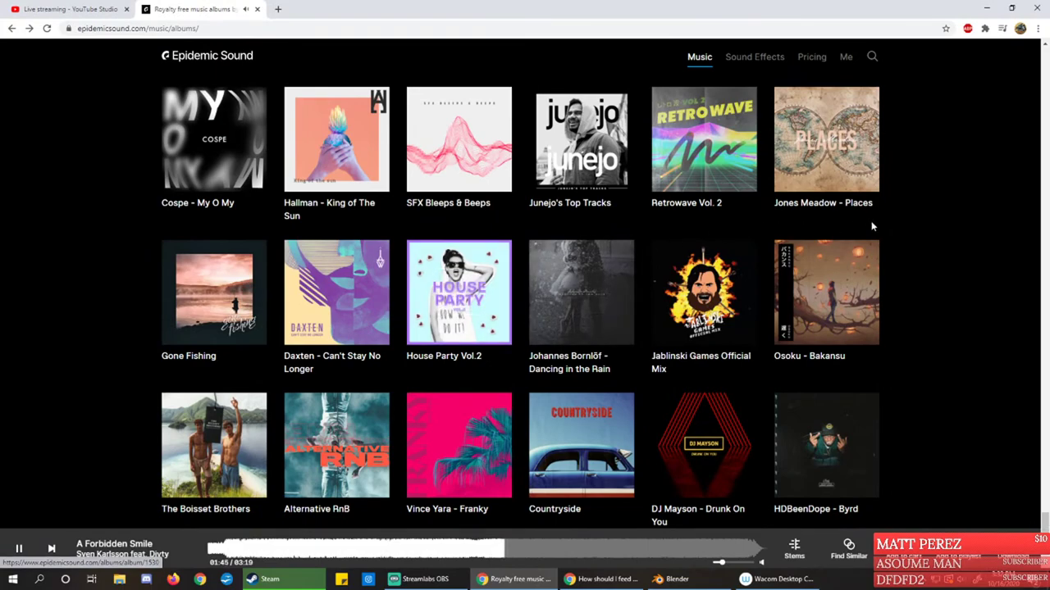
click(213, 139)
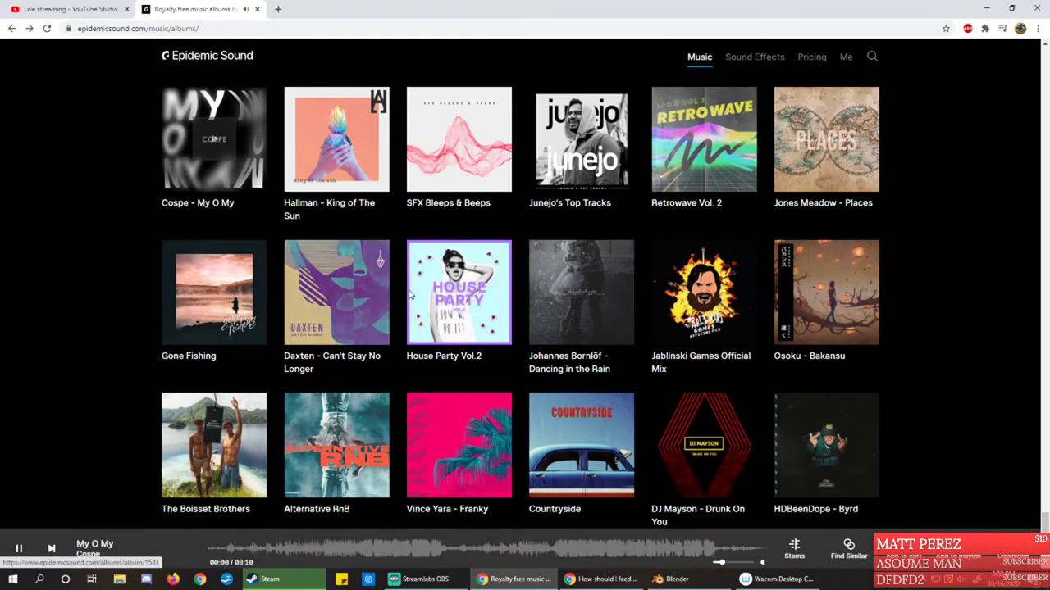
Play the album Osoku - Bakansu, sampling its tracks and restarting it from the first, and return to Blender
scroll(892, 327, down, 2)
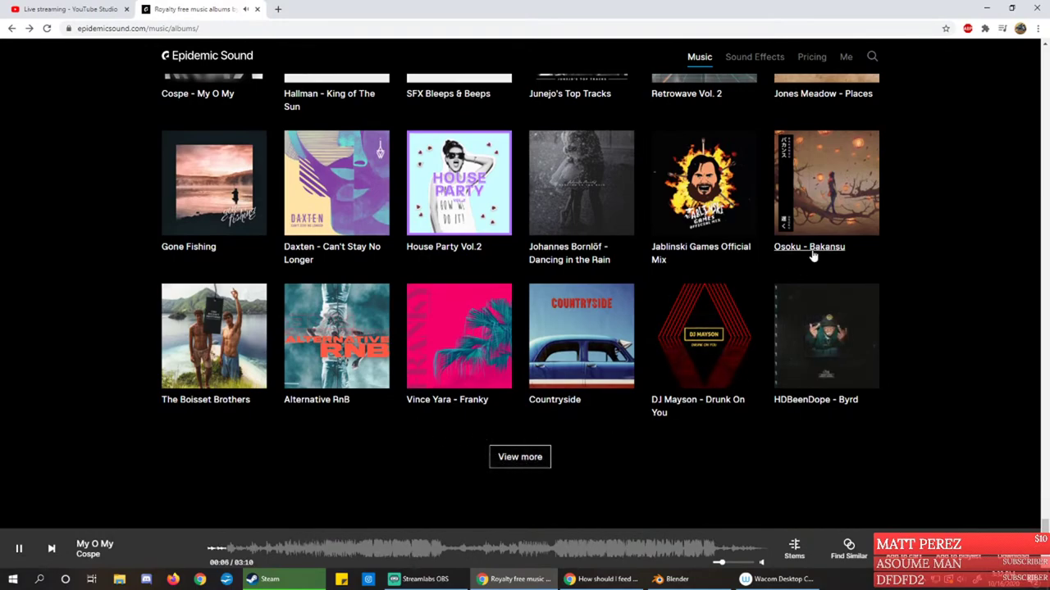
click(833, 205)
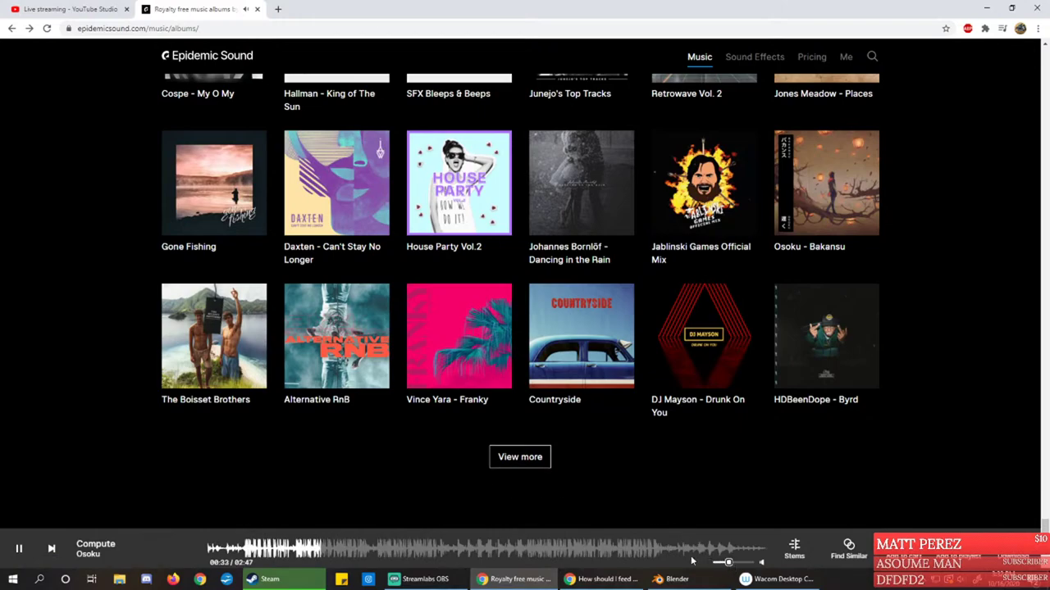
click(50, 550)
click(50, 549)
click(50, 550)
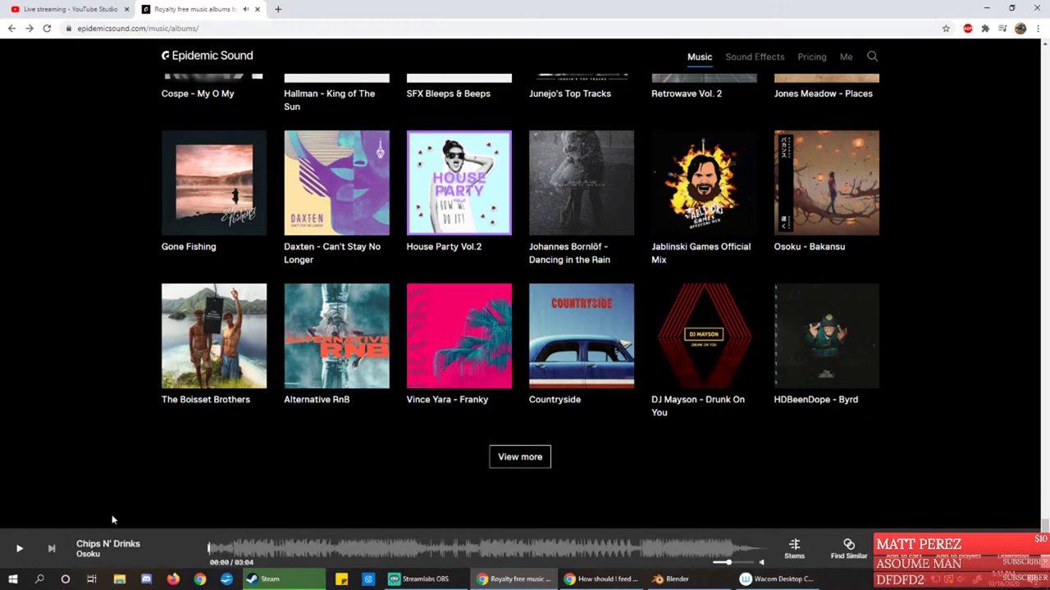
click(836, 190)
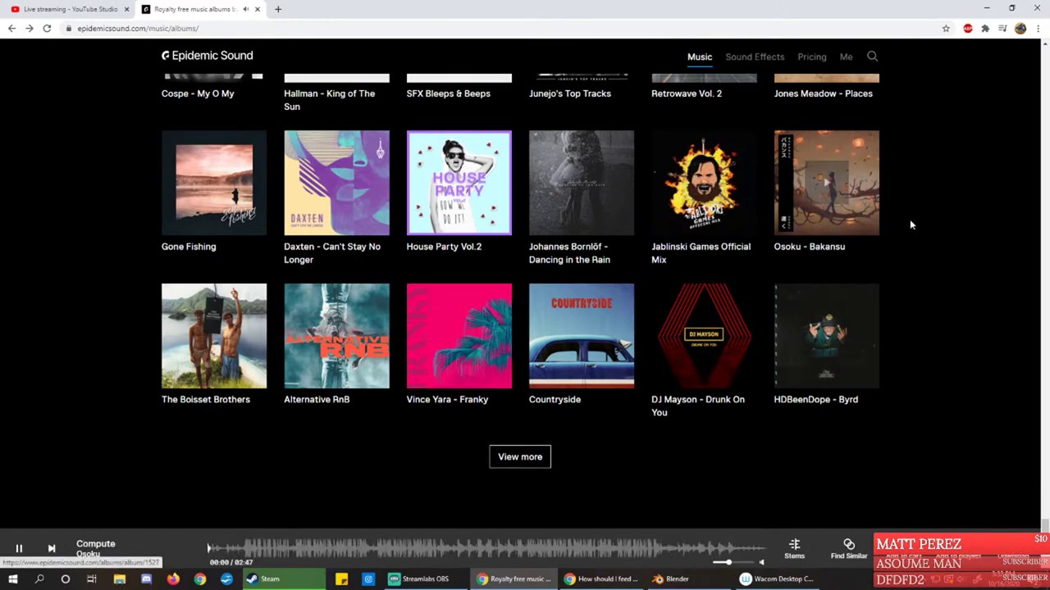
click(985, 6)
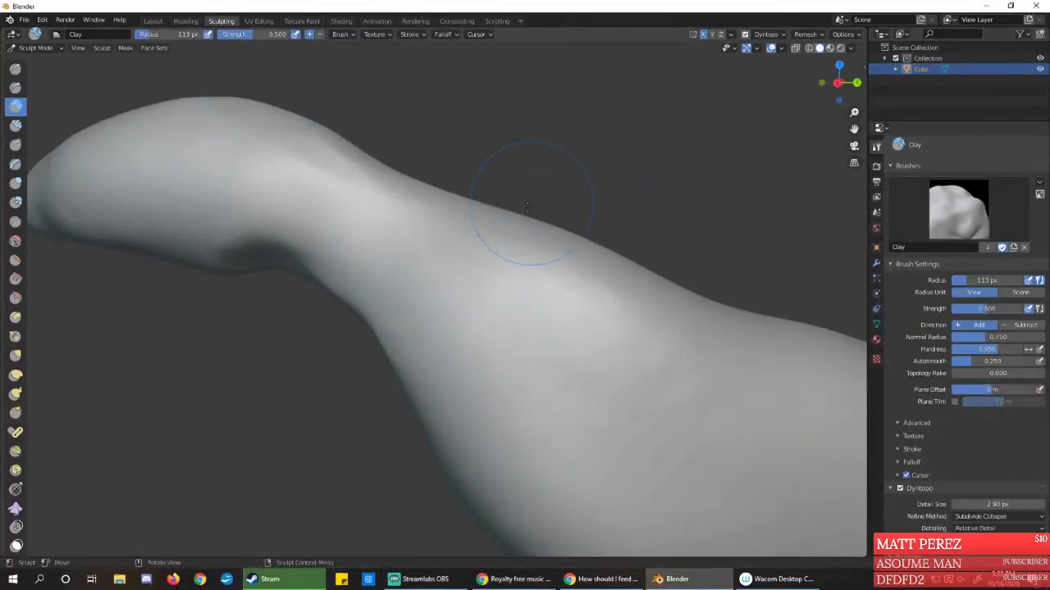
Carve back the front of the neck above the chest with the Clay brush at a 113 px radius
mouse_move(583, 234)
middle_down()
mouse_move(582, 260)
mouse_move(621, 263)
mouse_move(558, 334)
middle_up()
scroll(559, 334, down, 5)
mouse_move(544, 403)
middle_down()
mouse_move(555, 358)
mouse_move(461, 330)
middle_up()
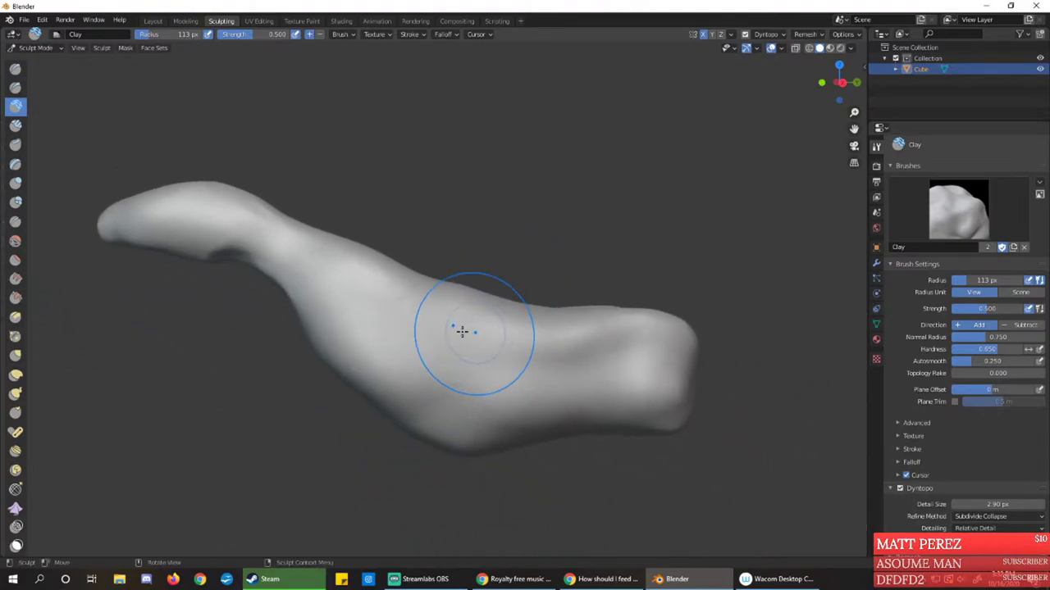
mouse_move(289, 322)
mouse_down()
mouse_move(300, 305)
mouse_move(312, 335)
mouse_up()
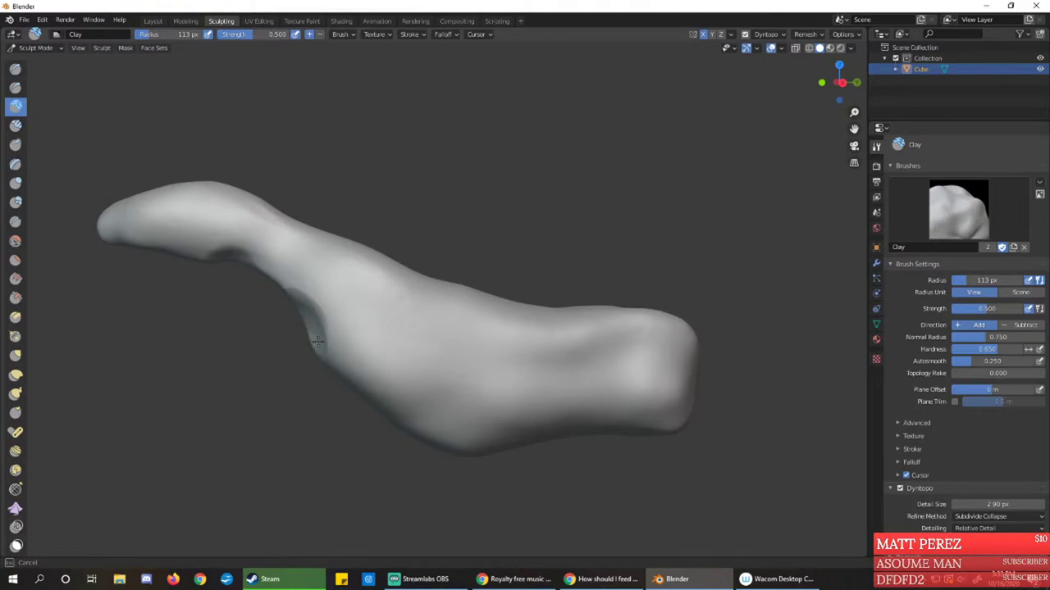
drag(315, 339, 328, 338)
middle_drag(364, 348, 388, 333)
drag(279, 287, 290, 311)
drag(275, 275, 246, 273)
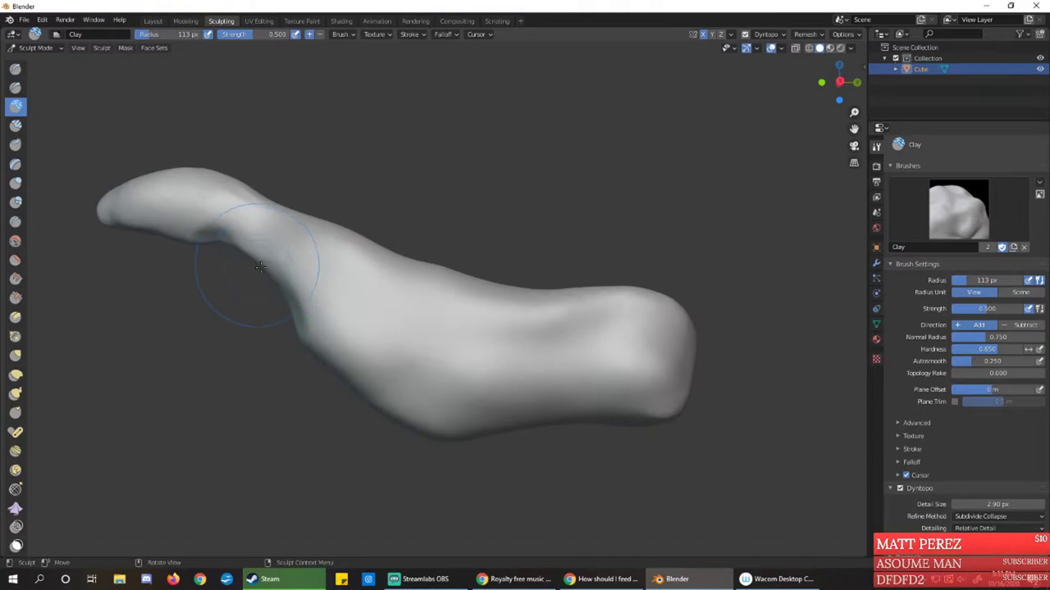
Shape the cheek along the side of the head and trim the underside of the neck with the Clay brush
middle_drag(234, 274, 258, 270)
mouse_move(248, 223)
mouse_down()
mouse_move(246, 232)
mouse_move(239, 211)
mouse_move(235, 240)
mouse_move(215, 222)
mouse_move(176, 237)
mouse_move(150, 215)
mouse_move(177, 228)
mouse_move(147, 232)
mouse_up()
middle_drag(164, 262, 220, 238)
mouse_move(331, 150)
mouse_down()
mouse_move(293, 128)
mouse_move(300, 121)
mouse_up()
mouse_move(300, 121)
middle_down()
mouse_move(363, 153)
mouse_move(339, 129)
middle_up()
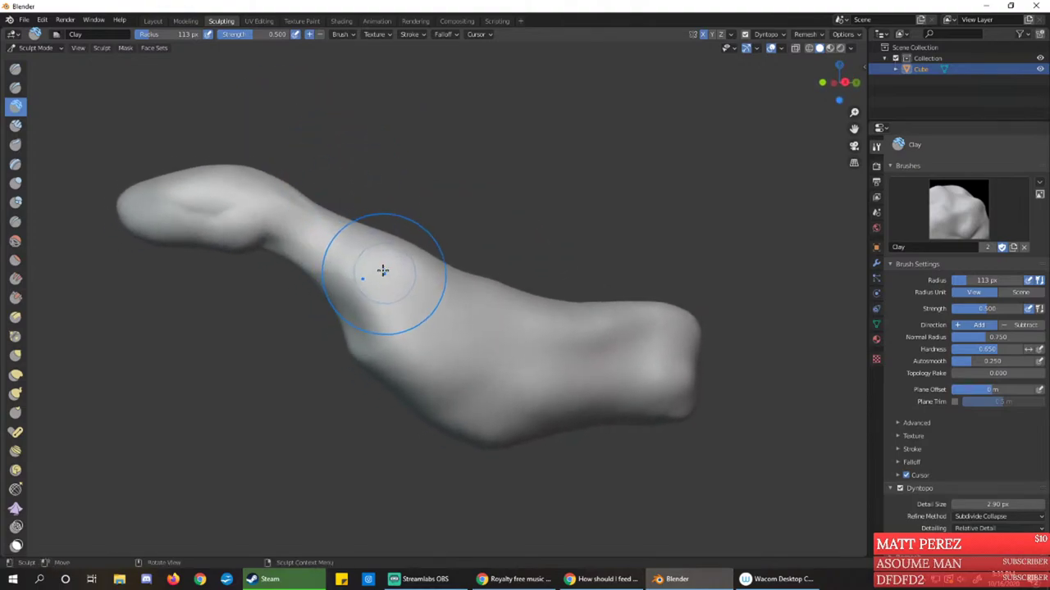
middle_drag(383, 271, 368, 258)
mouse_move(296, 268)
mouse_down()
mouse_move(356, 342)
mouse_move(323, 304)
mouse_up()
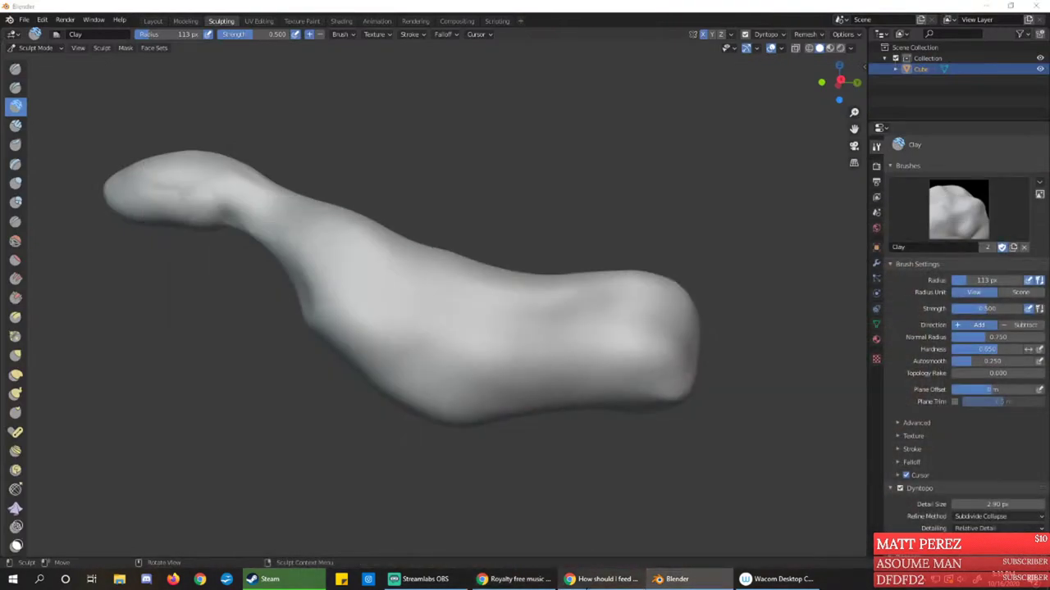
click(585, 586)
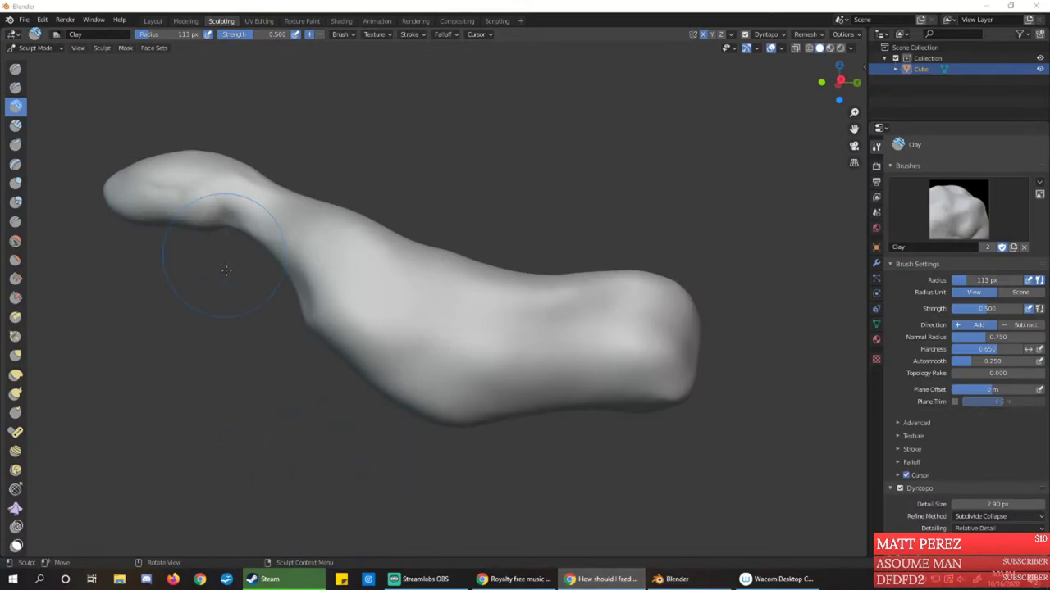
click(677, 579)
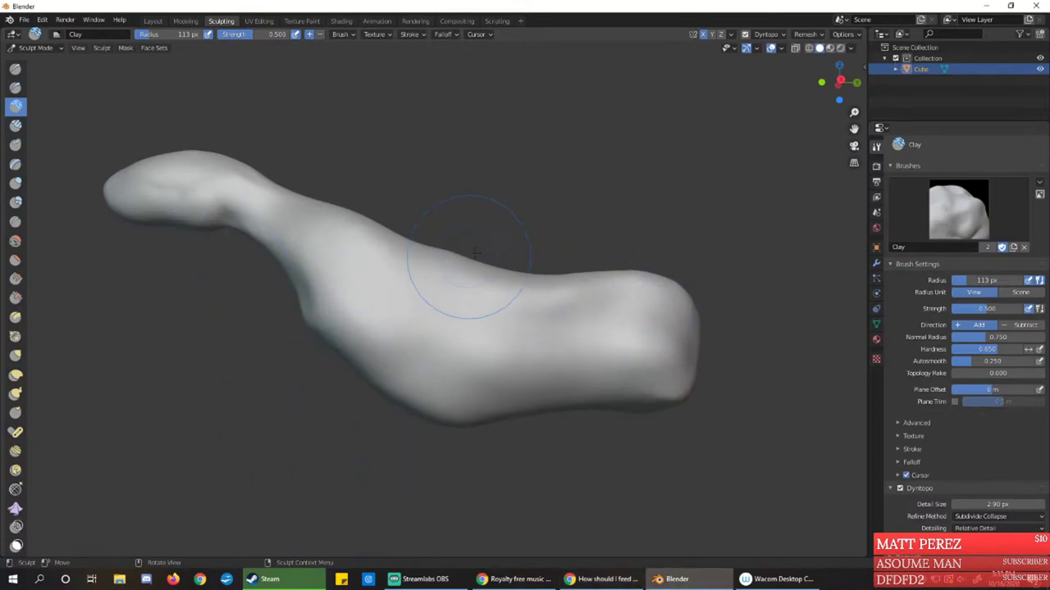
Build up a rounded shoulder mass above the chest with the Clay brush at a 113 px radius
drag(382, 320, 371, 305)
mouse_move(371, 311)
mouse_down()
mouse_move(355, 308)
mouse_move(377, 348)
mouse_move(364, 276)
mouse_move(390, 331)
mouse_up()
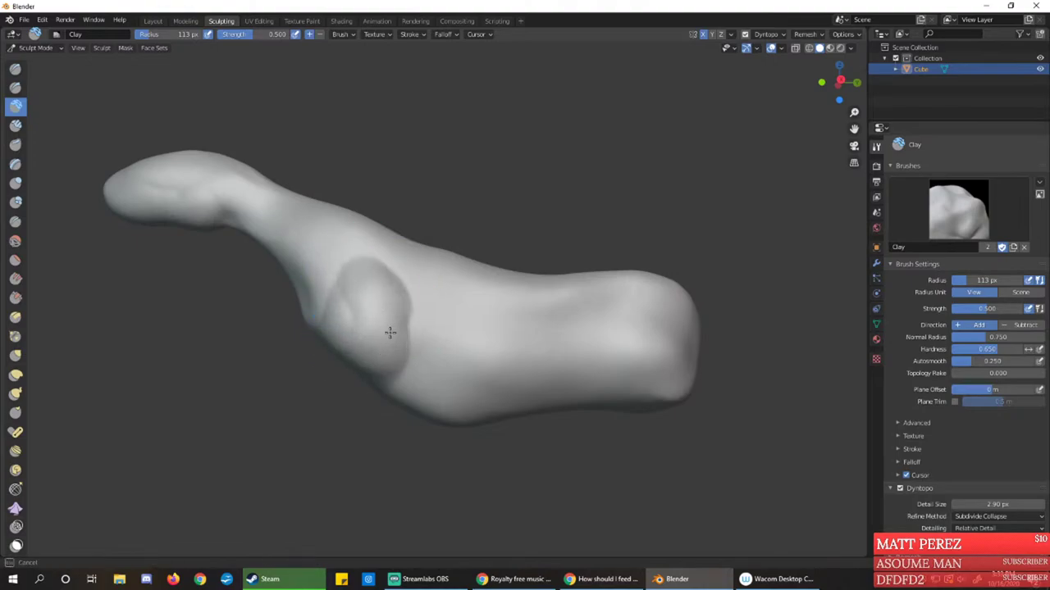
middle_drag(371, 359, 420, 322)
mouse_move(439, 302)
mouse_down()
mouse_move(429, 295)
mouse_move(439, 307)
mouse_move(468, 274)
mouse_move(447, 291)
mouse_up()
mouse_move(444, 296)
mouse_down()
mouse_move(403, 286)
mouse_move(394, 263)
mouse_move(410, 304)
mouse_move(451, 308)
mouse_move(448, 272)
mouse_move(476, 307)
mouse_up()
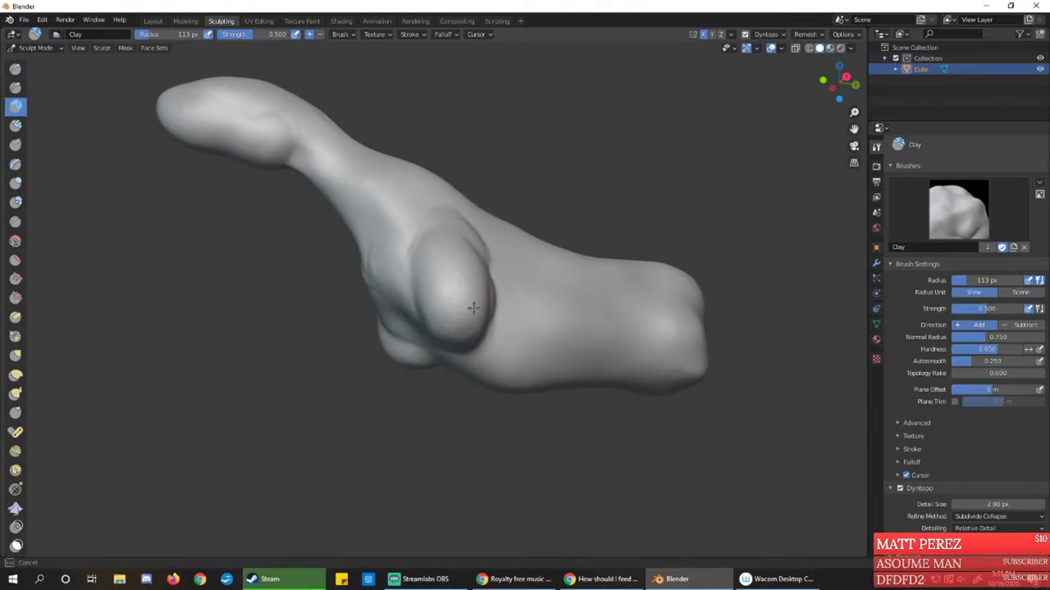
middle_drag(476, 308, 454, 326)
mouse_move(455, 326)
mouse_down()
mouse_move(466, 291)
mouse_move(435, 384)
mouse_move(443, 304)
mouse_move(410, 347)
mouse_move(385, 354)
mouse_move(366, 334)
mouse_move(386, 351)
mouse_move(382, 367)
mouse_move(394, 350)
mouse_up()
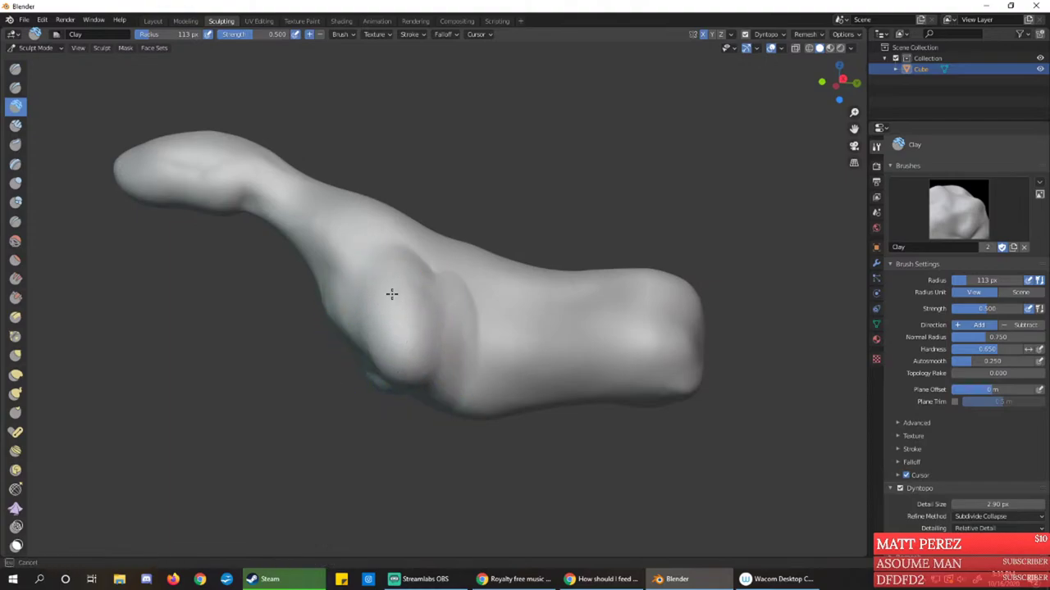
drag(391, 294, 401, 383)
Add volume to the lower tip of the shoulder with the Clay brush at a 69 px radius
middle_drag(402, 382, 492, 277)
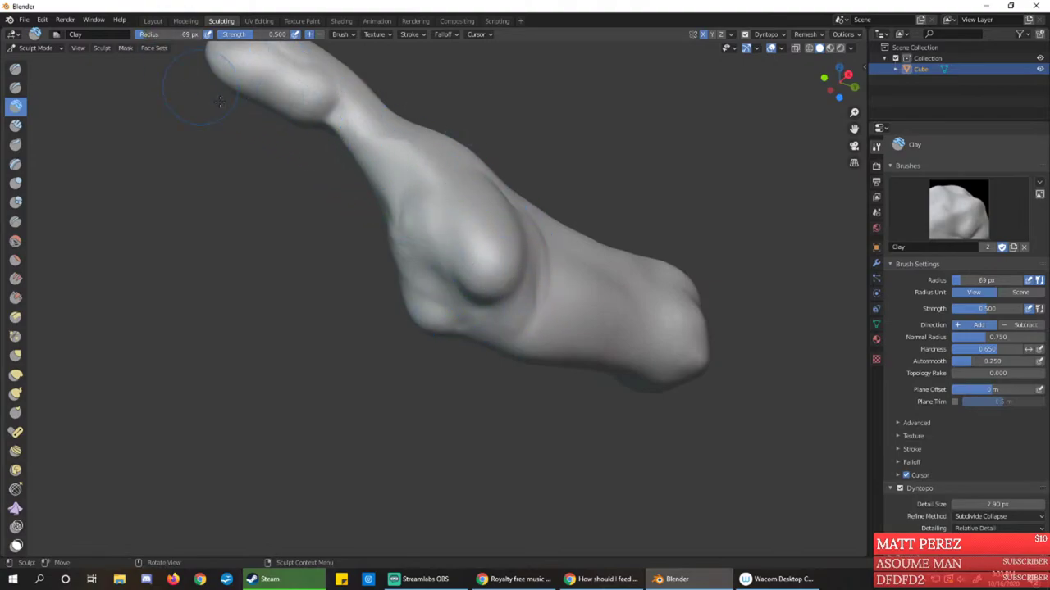
drag(492, 275, 501, 293)
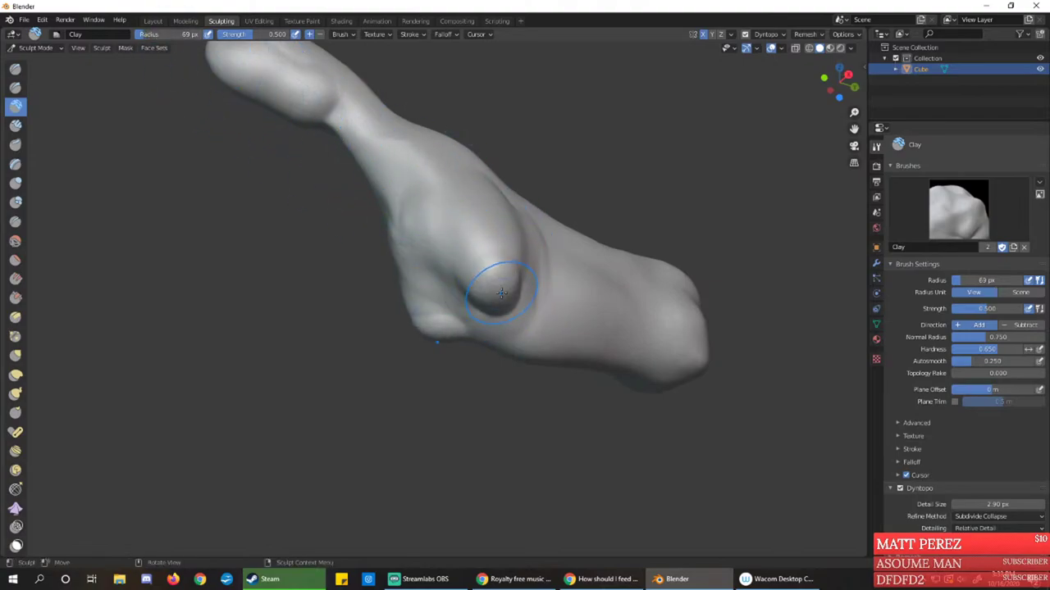
mouse_move(495, 297)
middle_down()
mouse_move(405, 300)
mouse_move(438, 309)
mouse_move(410, 304)
mouse_move(399, 325)
mouse_move(416, 280)
middle_up()
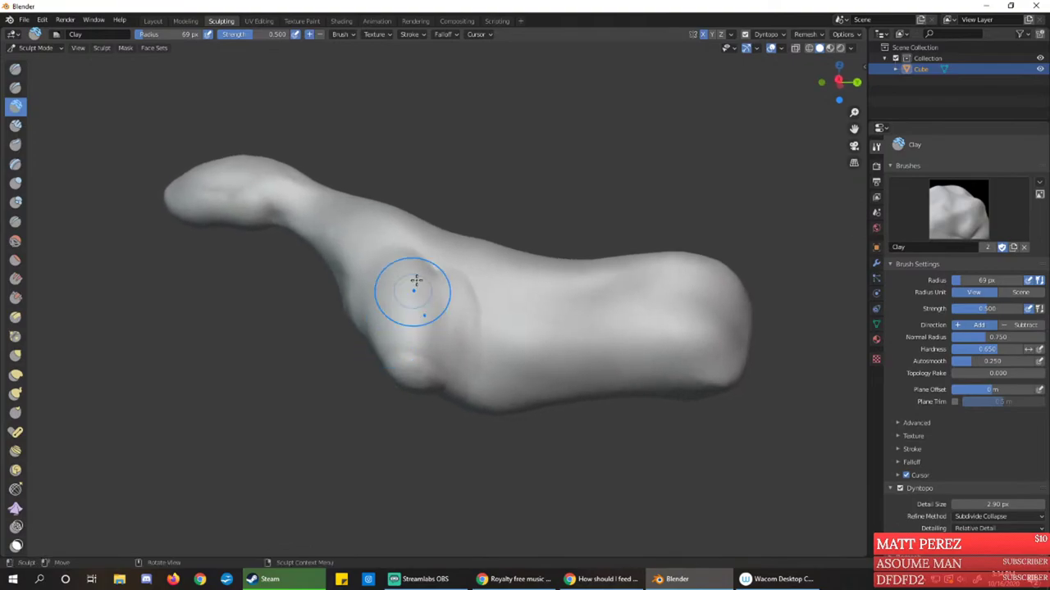
Carve in the belly and lower flank from the elbow to the hindquarters with the Clay brush, and smooth the shoulder
mouse_move(424, 276)
mouse_down()
mouse_move(468, 406)
mouse_move(492, 335)
mouse_move(463, 419)
mouse_up()
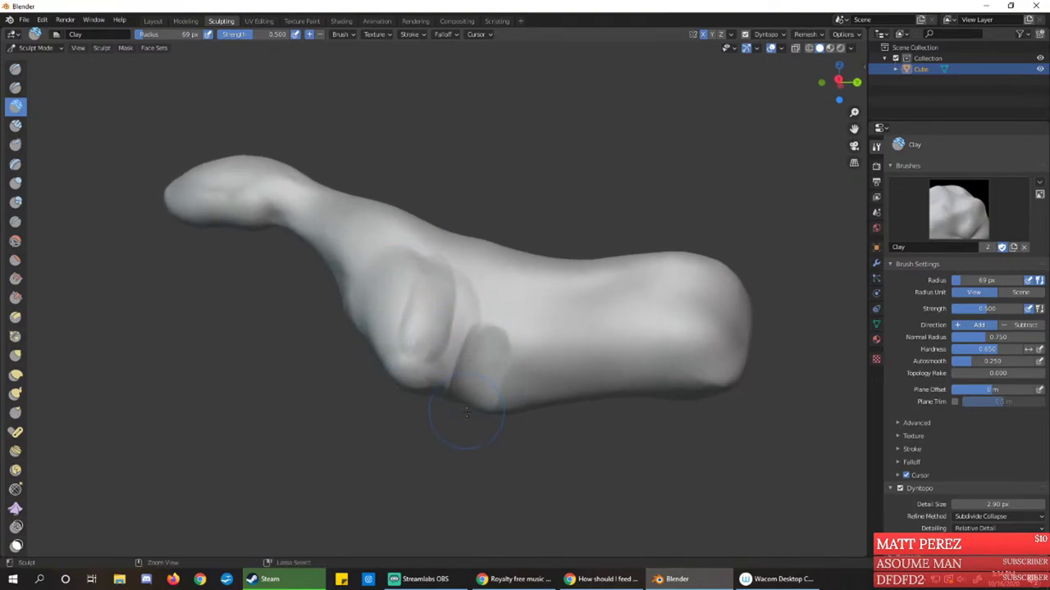
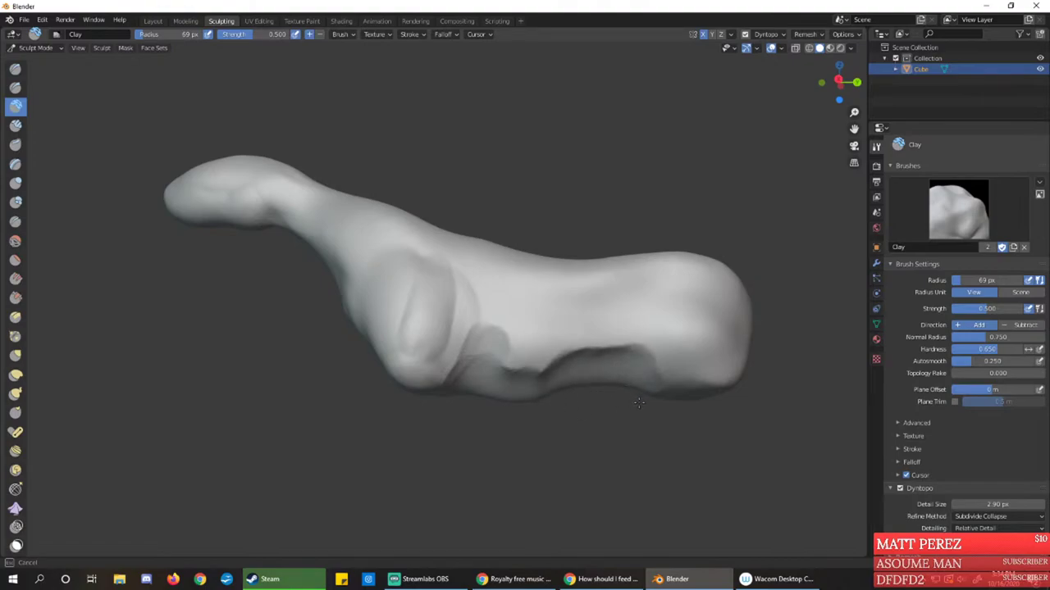
mouse_move(647, 365)
mouse_down()
mouse_move(586, 344)
mouse_move(529, 369)
mouse_move(516, 361)
mouse_up()
drag(529, 303, 509, 367)
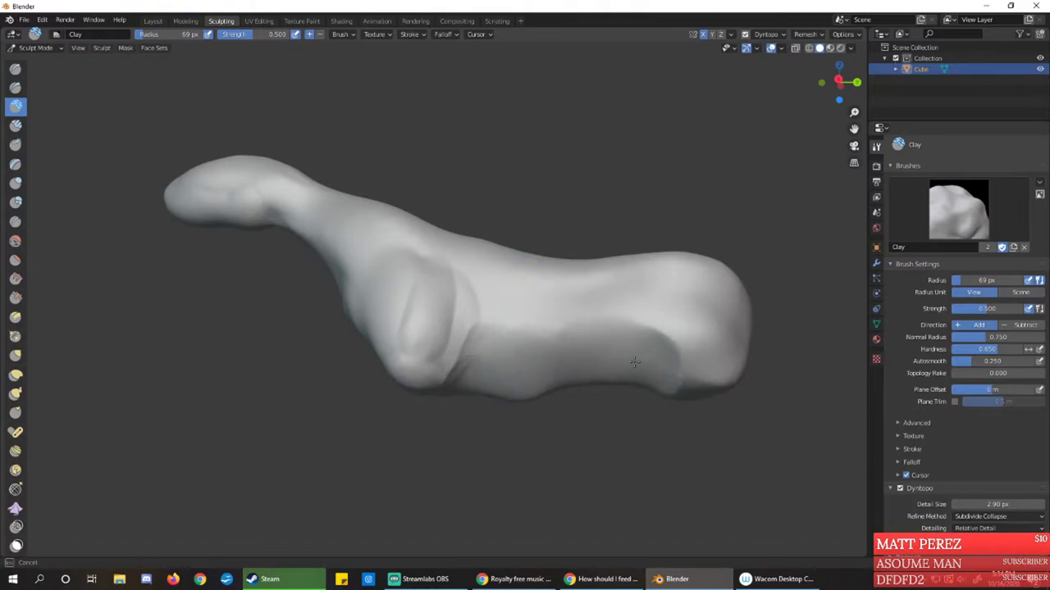
drag(674, 401, 652, 393)
shift+drag(455, 270, 432, 261)
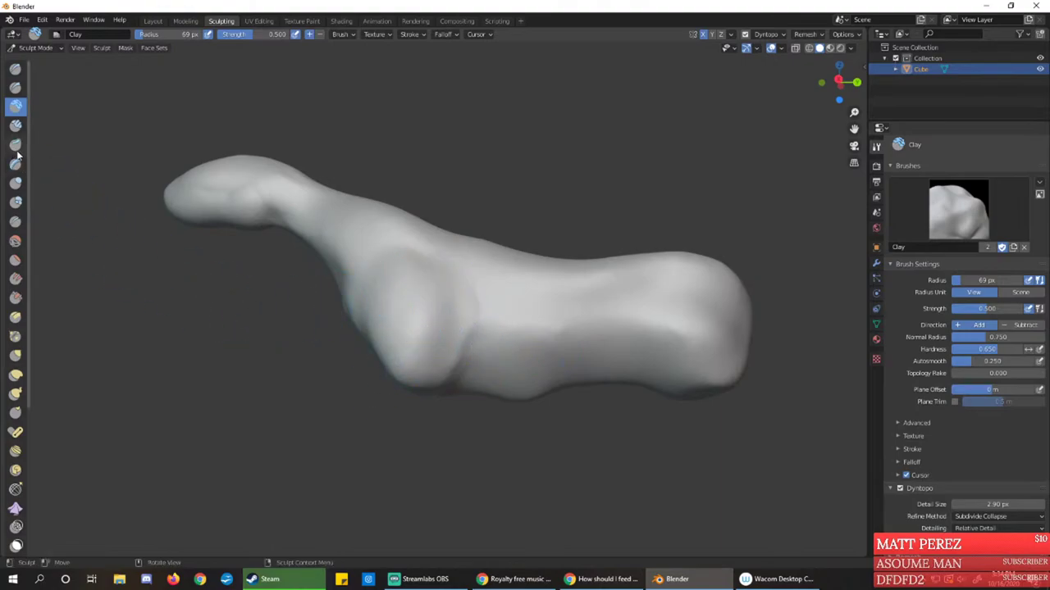
Cut a groove along the rear edge of the shoulder with the Crease brush at a 69 px radius
click(16, 221)
mouse_move(456, 340)
mouse_down()
mouse_move(451, 387)
mouse_move(460, 316)
mouse_up()
drag(464, 298, 436, 379)
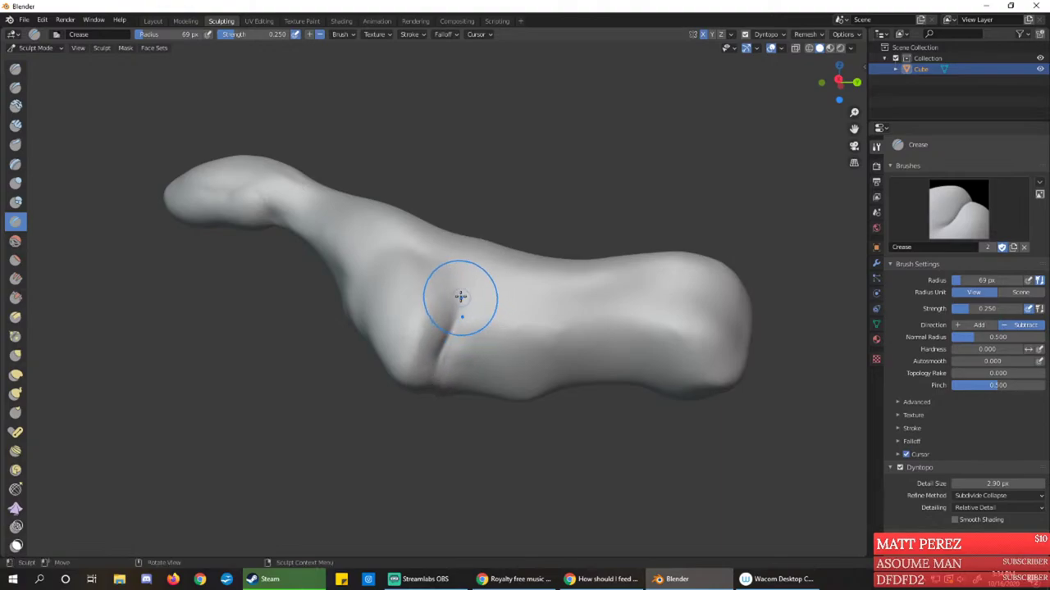
mouse_move(446, 287)
middle_down()
mouse_move(394, 307)
mouse_move(537, 319)
middle_up()
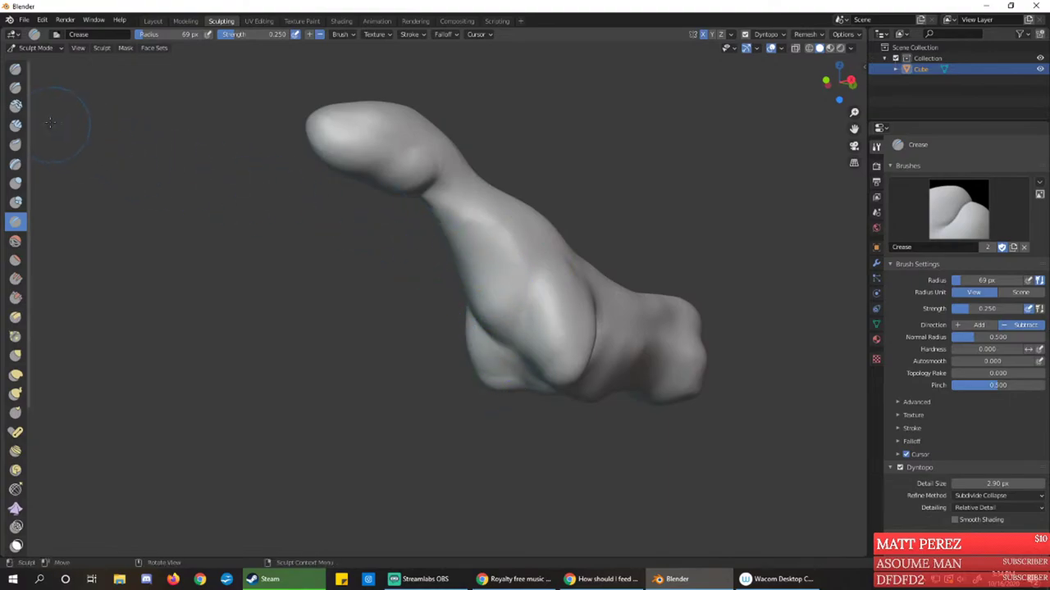
Add Clay strokes at a 69 px radius along the side of the neck from the throat toward the shoulder
click(15, 107)
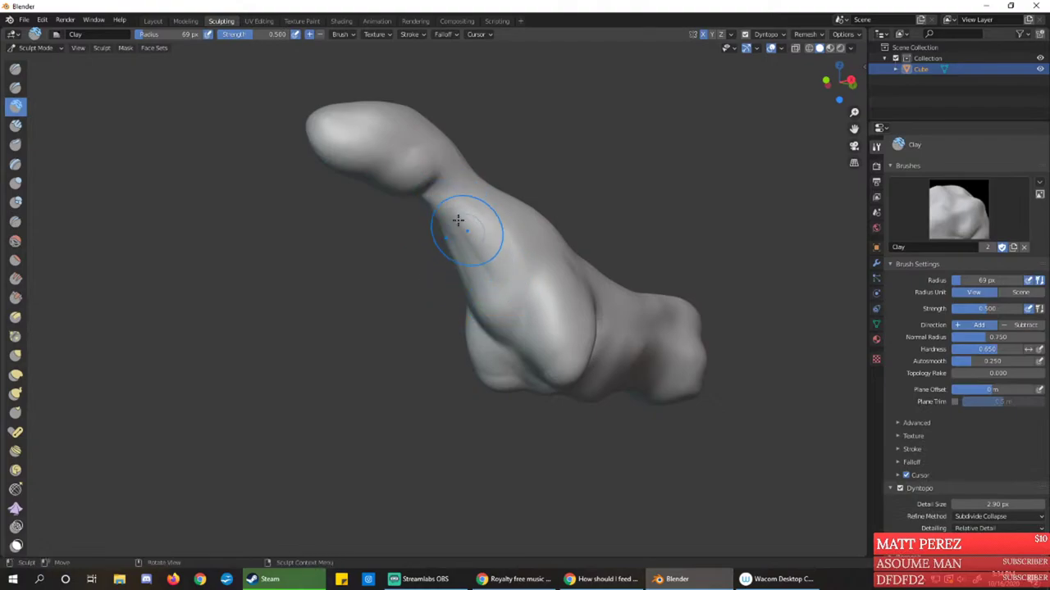
middle_drag(462, 218, 387, 253)
mouse_move(358, 220)
mouse_down()
mouse_move(429, 271)
mouse_move(445, 252)
mouse_up()
drag(360, 210, 451, 263)
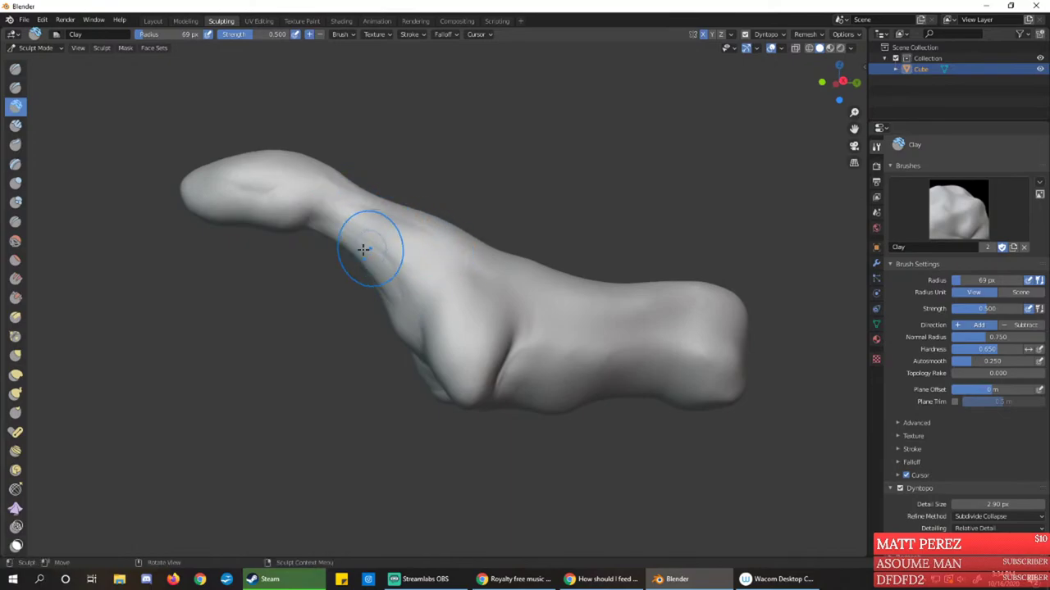
Add Clay strokes at a 69 px radius along the side of the lower neck, just above the shoulder
mouse_move(368, 241)
middle_down()
mouse_move(395, 193)
mouse_move(387, 155)
middle_up()
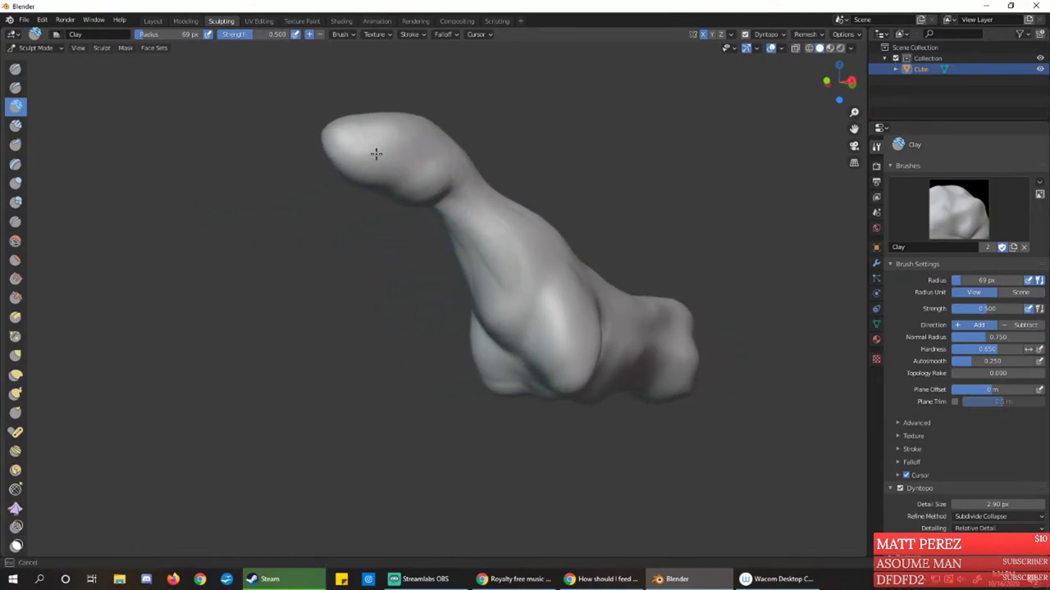
middle_drag(445, 184, 416, 235)
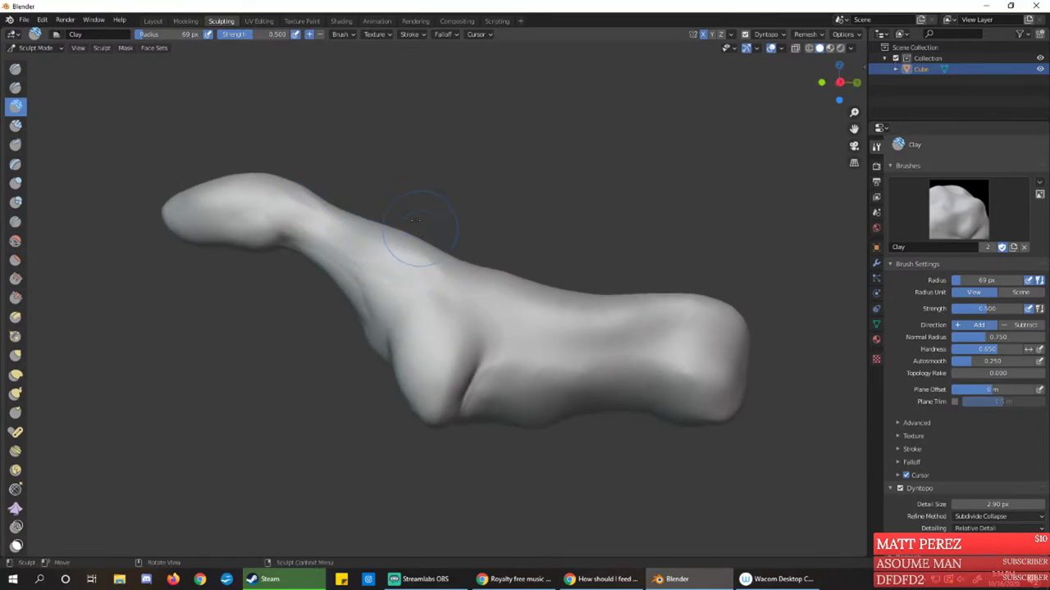
middle_drag(375, 300, 426, 286)
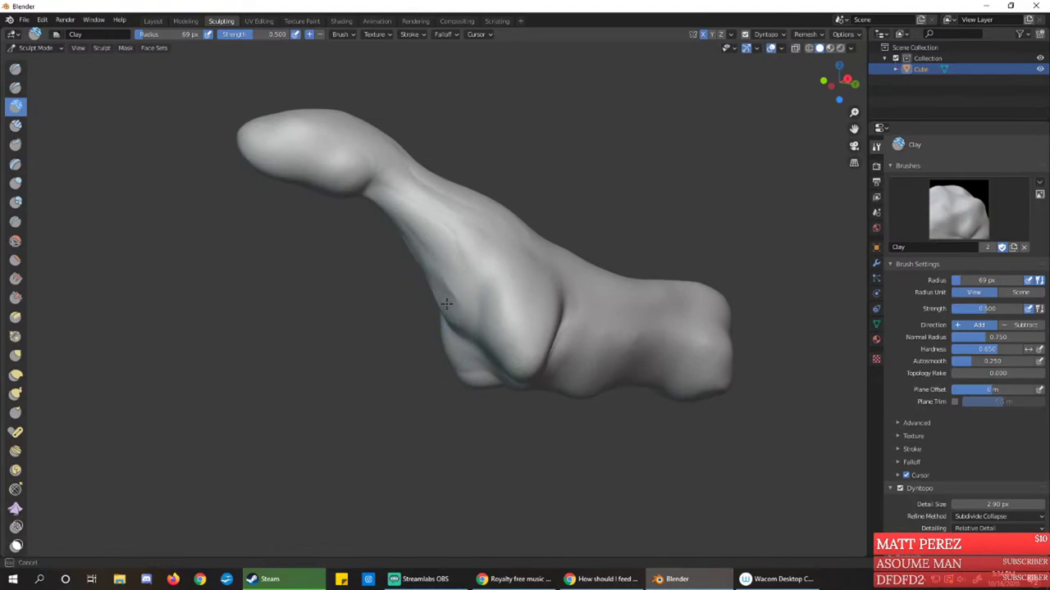
middle_drag(455, 309, 432, 281)
mouse_move(408, 238)
middle_down()
mouse_move(429, 274)
mouse_move(356, 262)
middle_up()
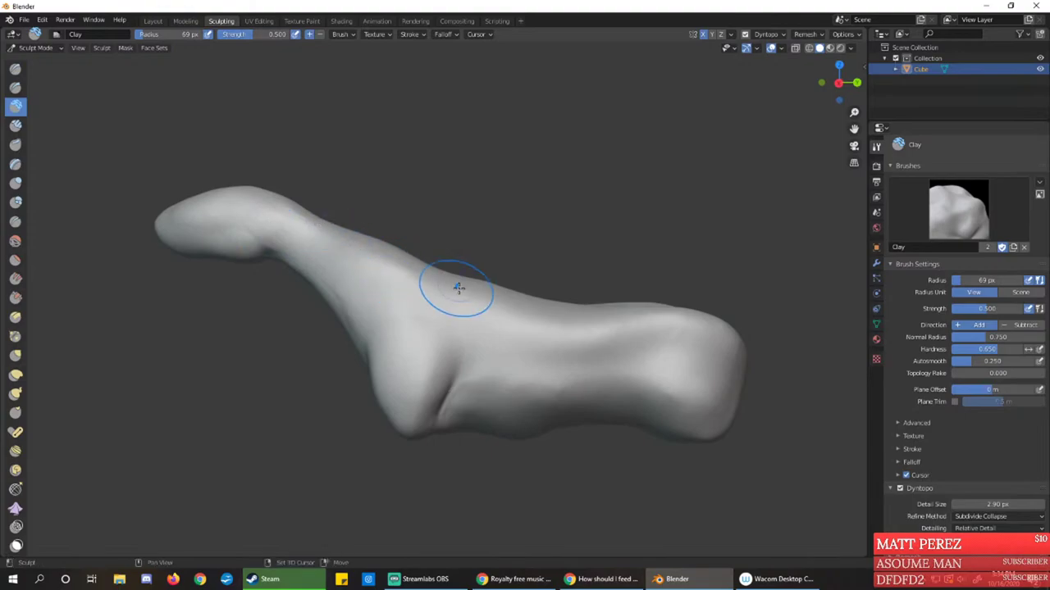
mouse_move(456, 286)
middle_down()
mouse_move(413, 276)
mouse_move(309, 356)
middle_up()
drag(295, 368, 292, 363)
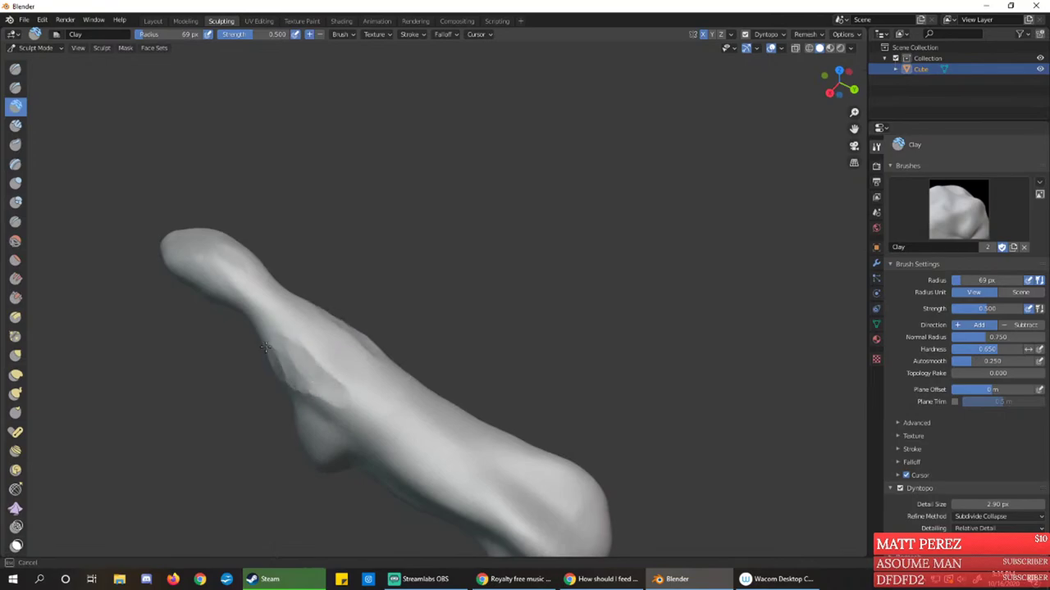
mouse_move(265, 347)
middle_down()
mouse_move(370, 422)
mouse_move(371, 353)
mouse_move(319, 314)
mouse_move(430, 298)
middle_up()
ctrl+middle_drag(406, 316, 377, 246)
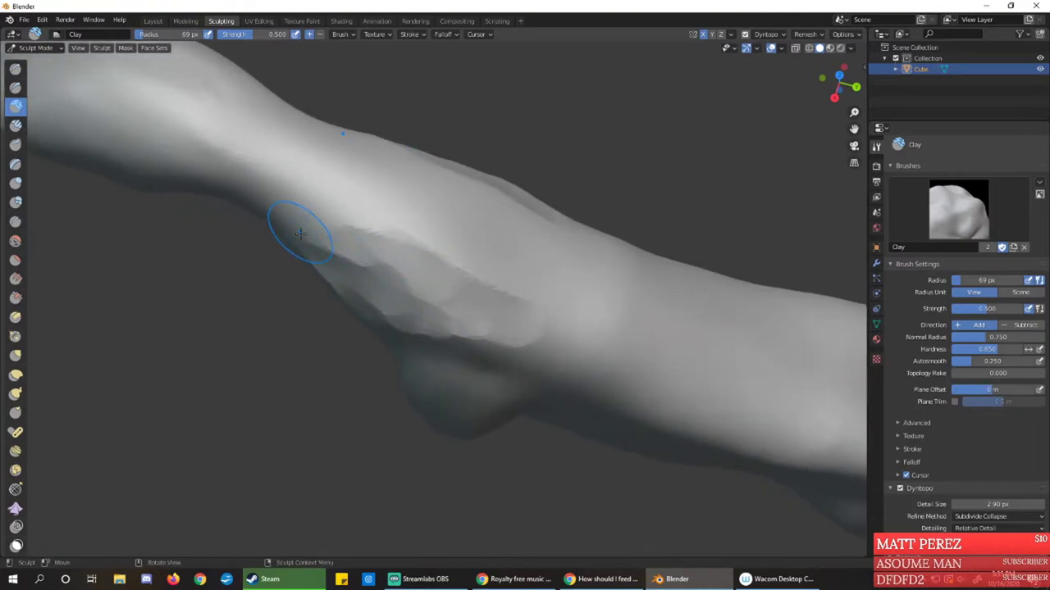
mouse_move(314, 248)
mouse_down()
mouse_move(335, 293)
mouse_move(384, 310)
mouse_move(377, 266)
mouse_move(447, 312)
mouse_up()
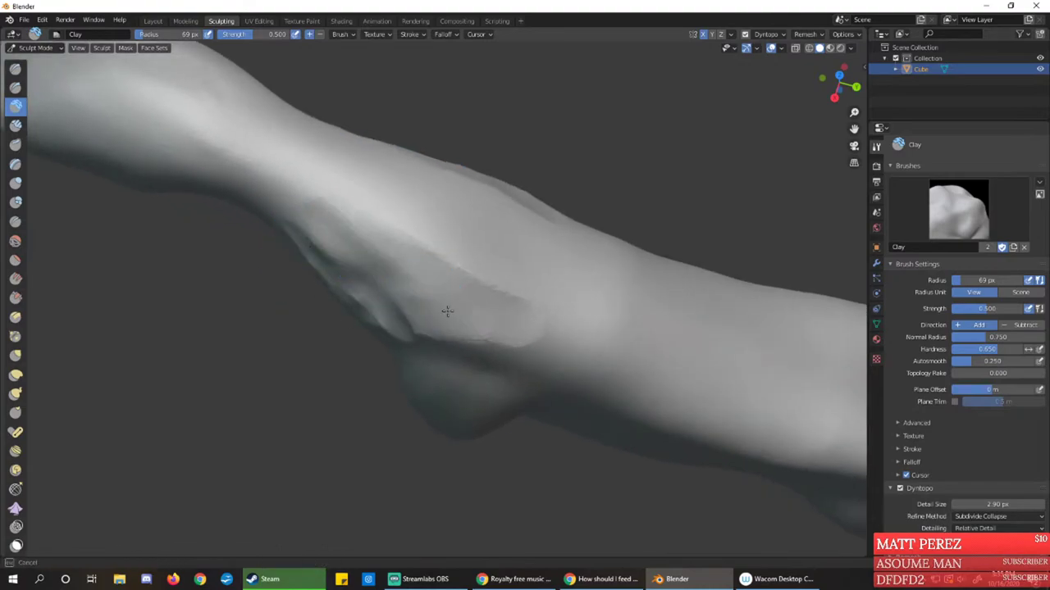
Build up the neck base from the throat to the crest with Clay strokes at a 69 px radius, and smooth them into the shoulder
mouse_move(385, 291)
middle_down()
mouse_move(394, 258)
mouse_move(417, 234)
middle_up()
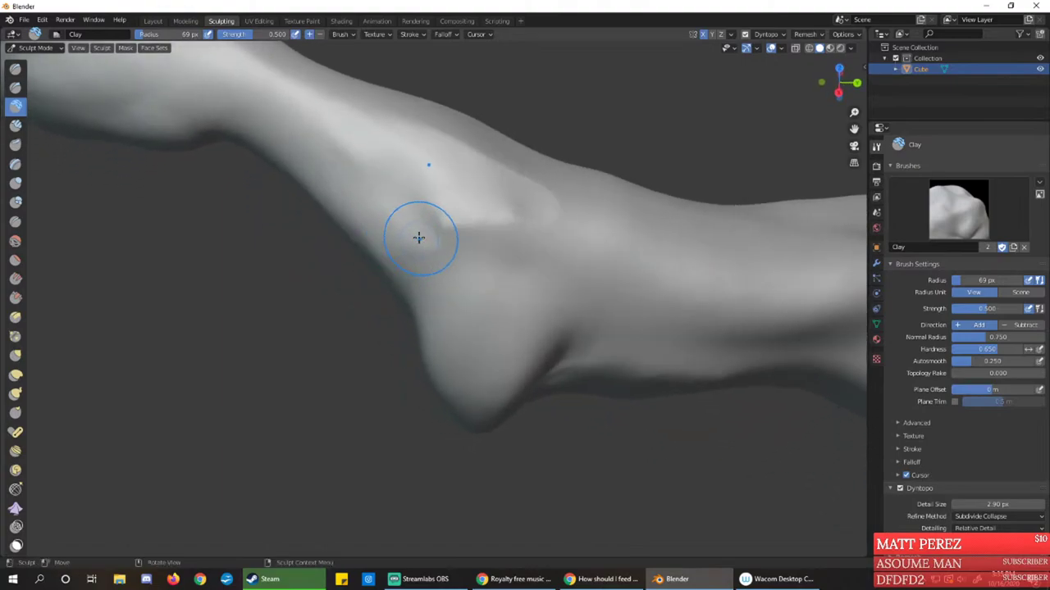
drag(418, 235, 501, 215)
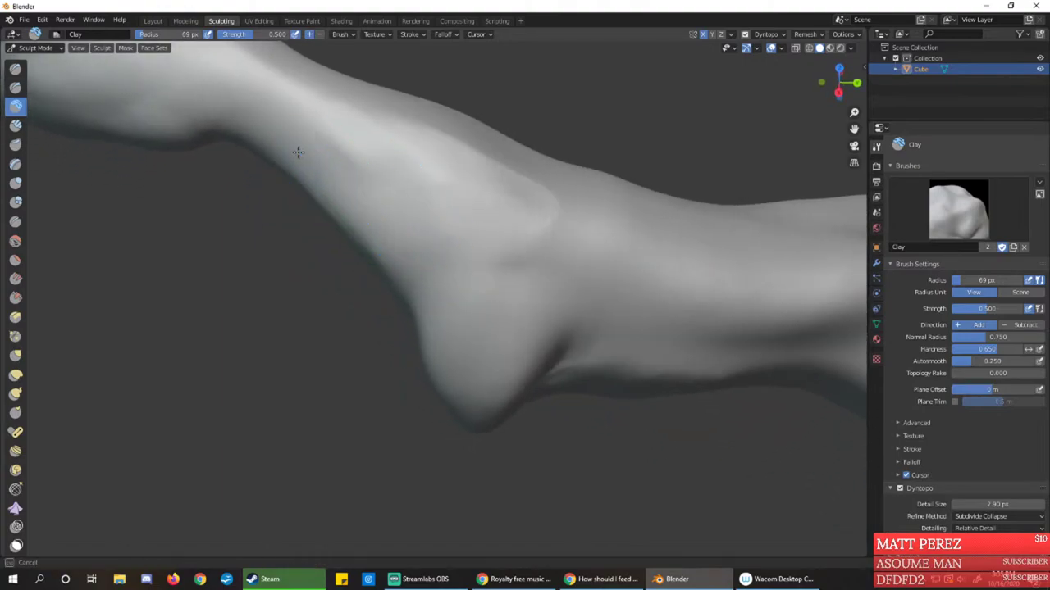
mouse_move(298, 153)
mouse_down()
mouse_move(382, 228)
mouse_move(397, 264)
mouse_up()
mouse_move(372, 185)
mouse_down()
mouse_move(436, 244)
mouse_move(428, 200)
mouse_up()
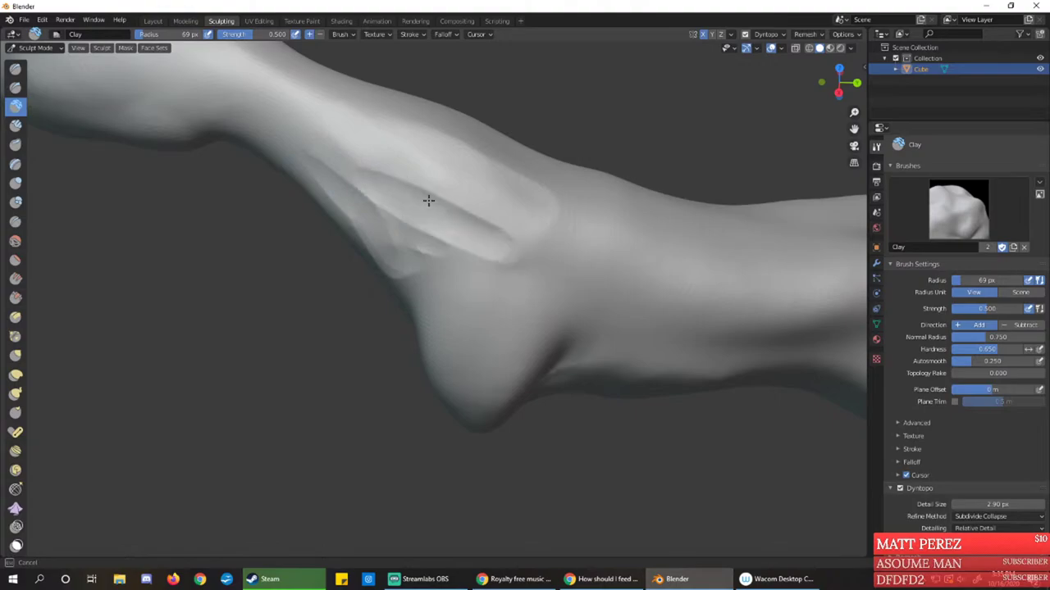
mouse_move(501, 227)
mouse_down()
mouse_move(468, 152)
mouse_move(491, 134)
mouse_up()
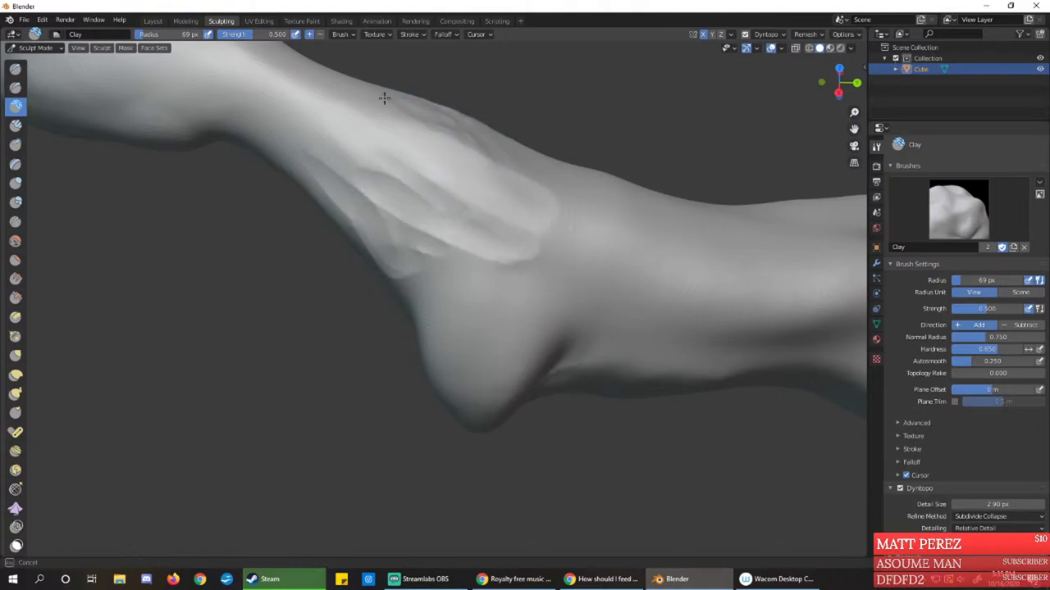
drag(384, 98, 345, 95)
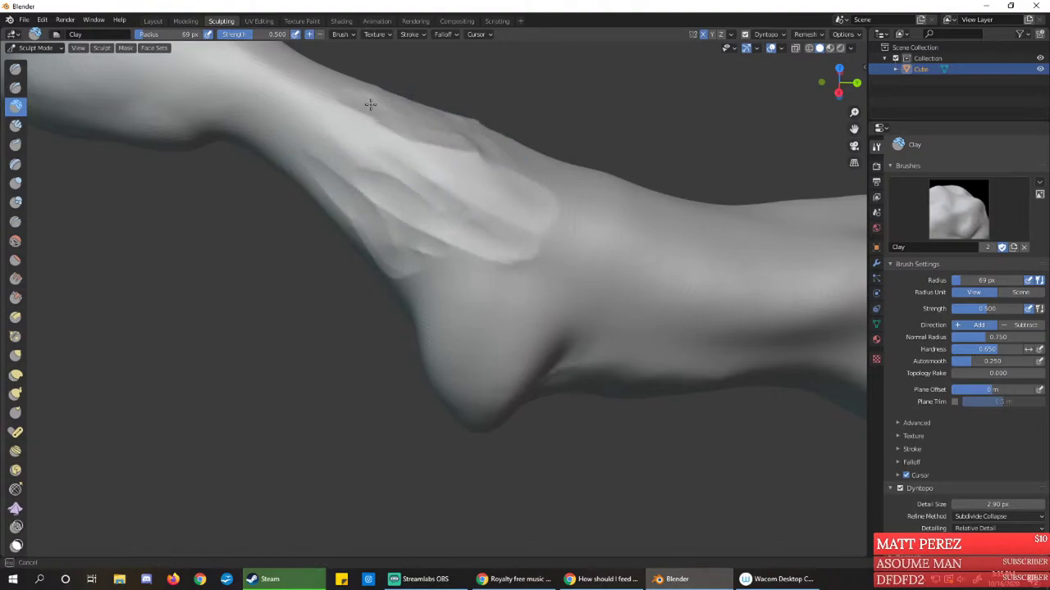
drag(370, 110, 506, 153)
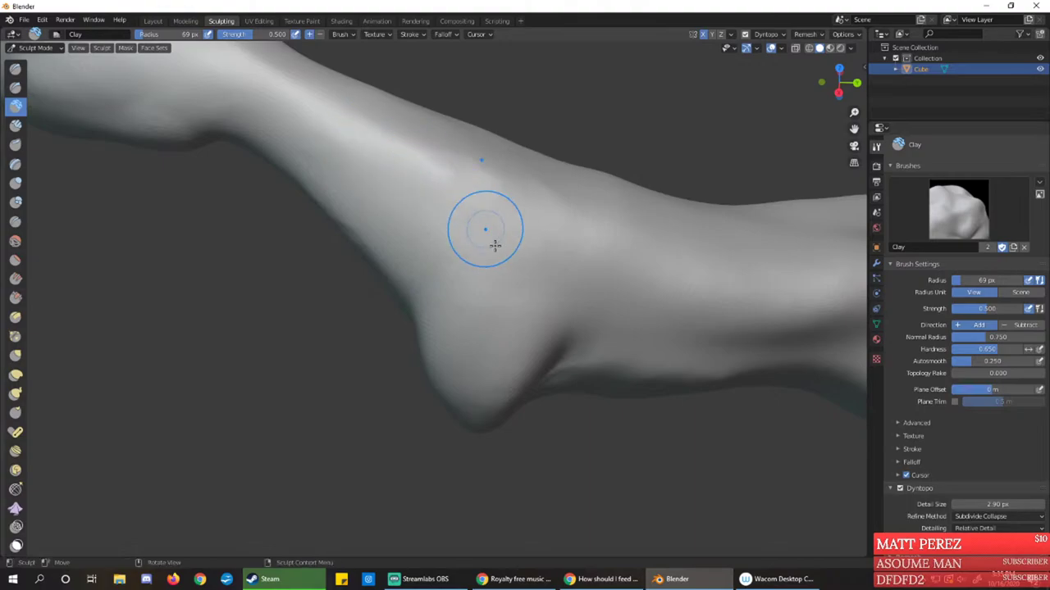
Fill out the front of the neck from the throat down toward the chest with the Clay brush at a 69 px radius
mouse_move(484, 233)
middle_down()
mouse_move(550, 204)
mouse_move(442, 180)
mouse_move(398, 112)
middle_up()
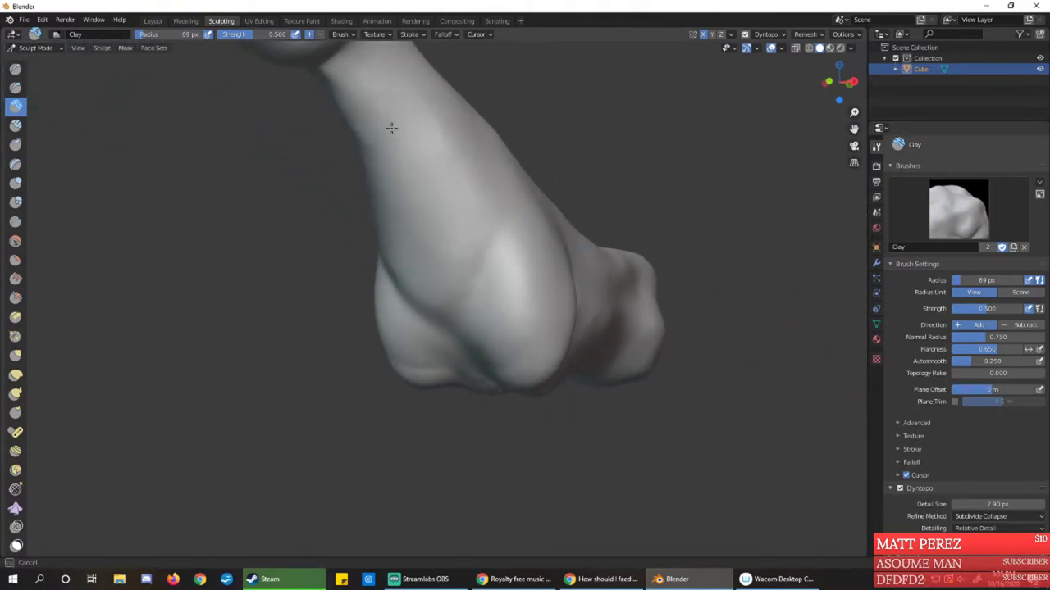
drag(400, 98, 396, 106)
drag(336, 87, 422, 218)
drag(353, 116, 397, 173)
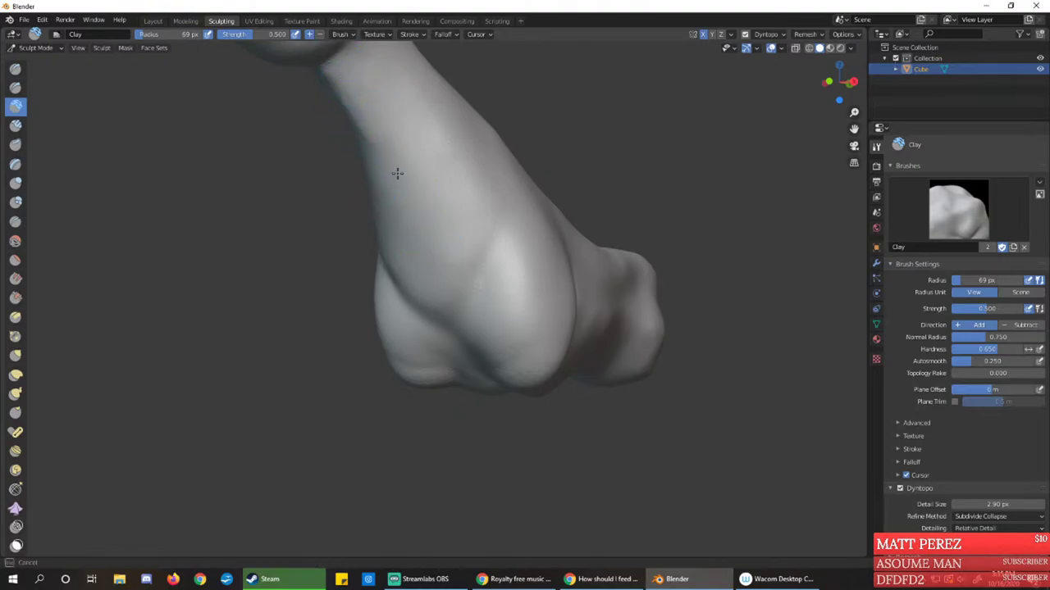
Even out the belly and its underside from the elbow to the hindquarters
middle_drag(468, 216, 486, 183)
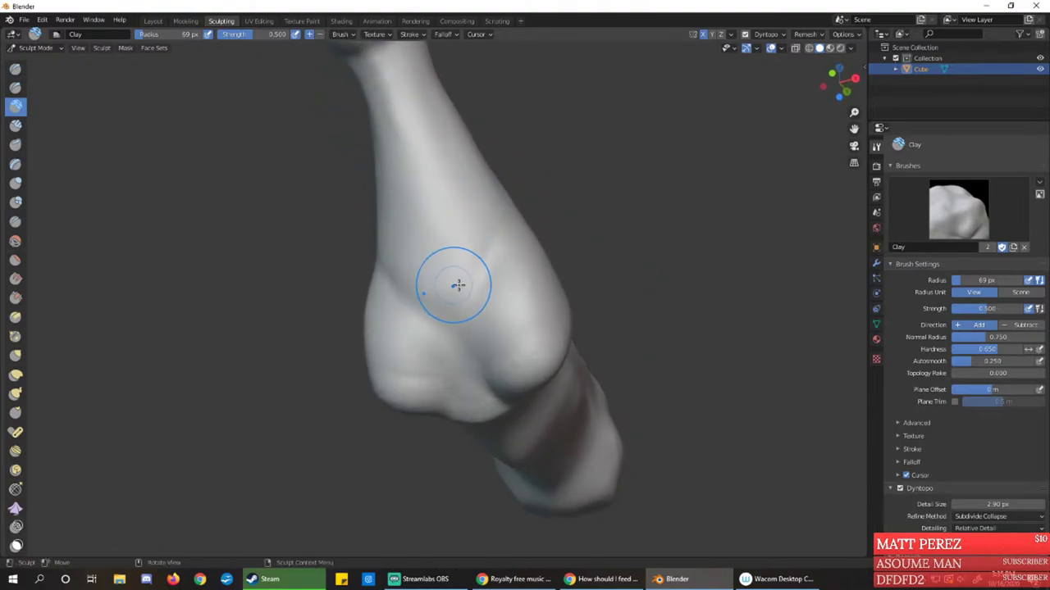
mouse_move(459, 284)
middle_down()
mouse_move(509, 310)
mouse_move(476, 300)
middle_up()
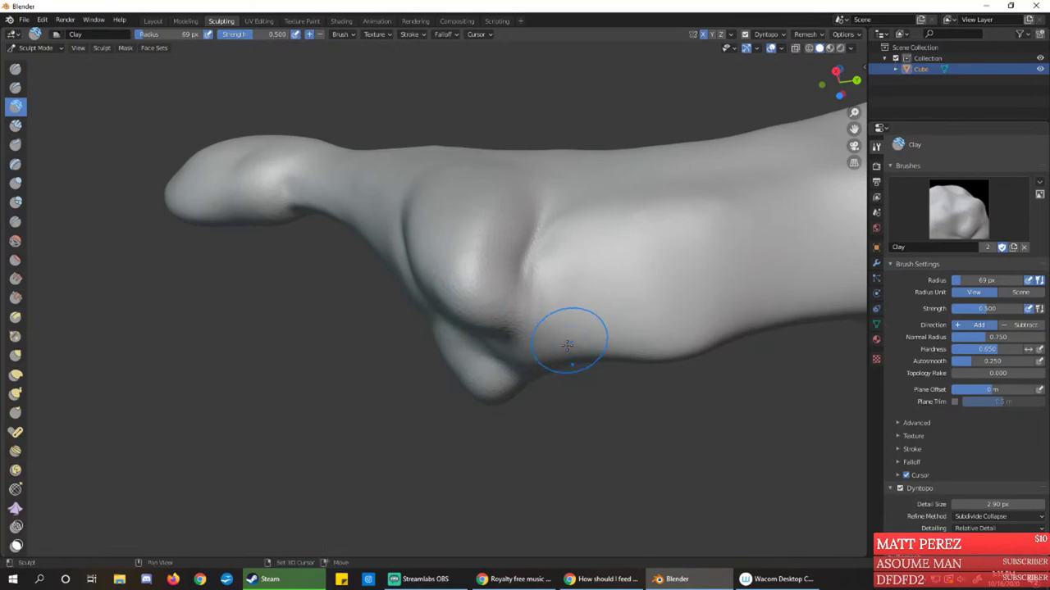
mouse_move(553, 287)
middle_down()
mouse_move(523, 265)
mouse_move(553, 288)
middle_up()
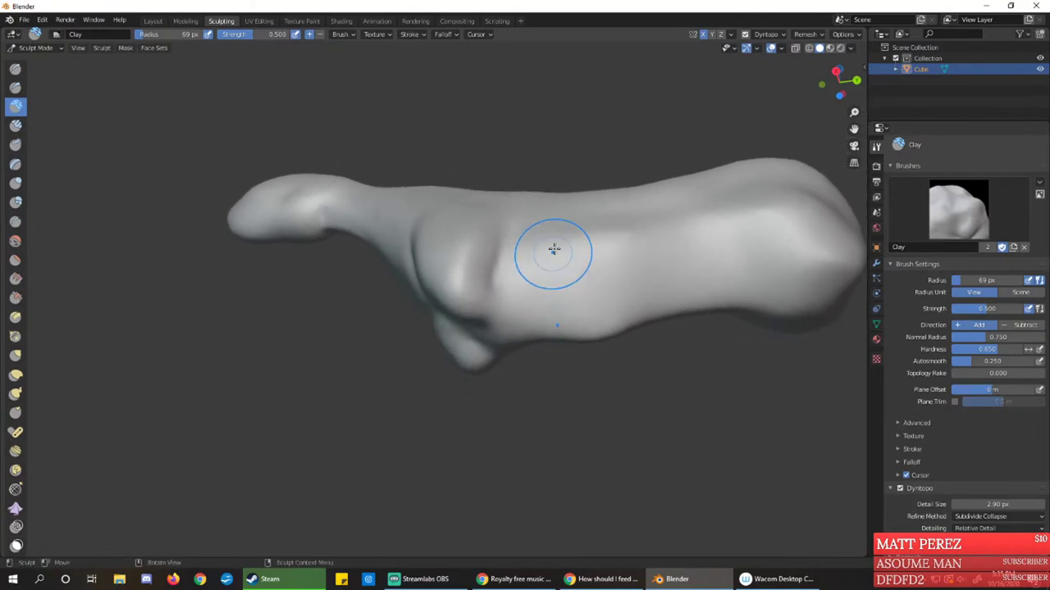
mouse_move(553, 248)
middle_down()
mouse_move(574, 275)
mouse_move(563, 301)
mouse_move(541, 256)
mouse_move(497, 374)
middle_up()
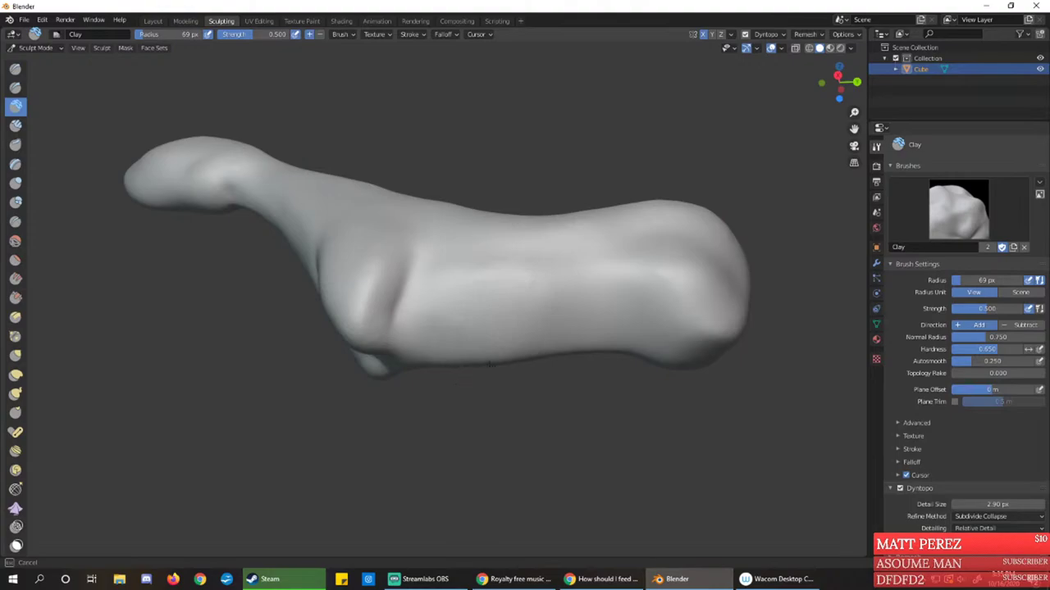
mouse_move(609, 293)
middle_down()
mouse_move(530, 330)
mouse_move(579, 301)
mouse_move(429, 279)
middle_up()
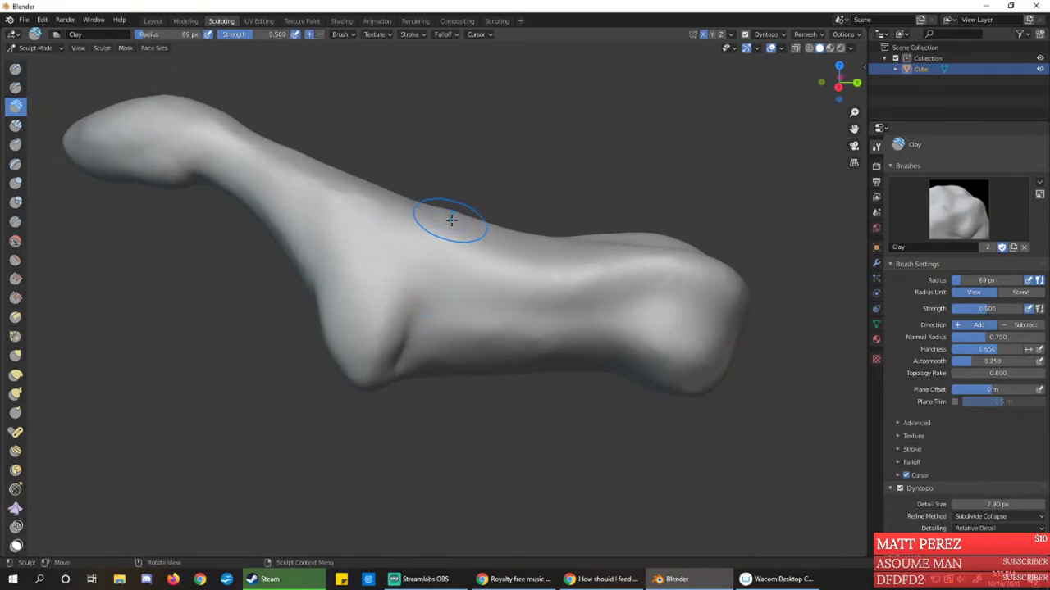
Build up the spine with long Clay strokes at a 69 px radius from the croup to the base of the neck
middle_drag(373, 171, 409, 205)
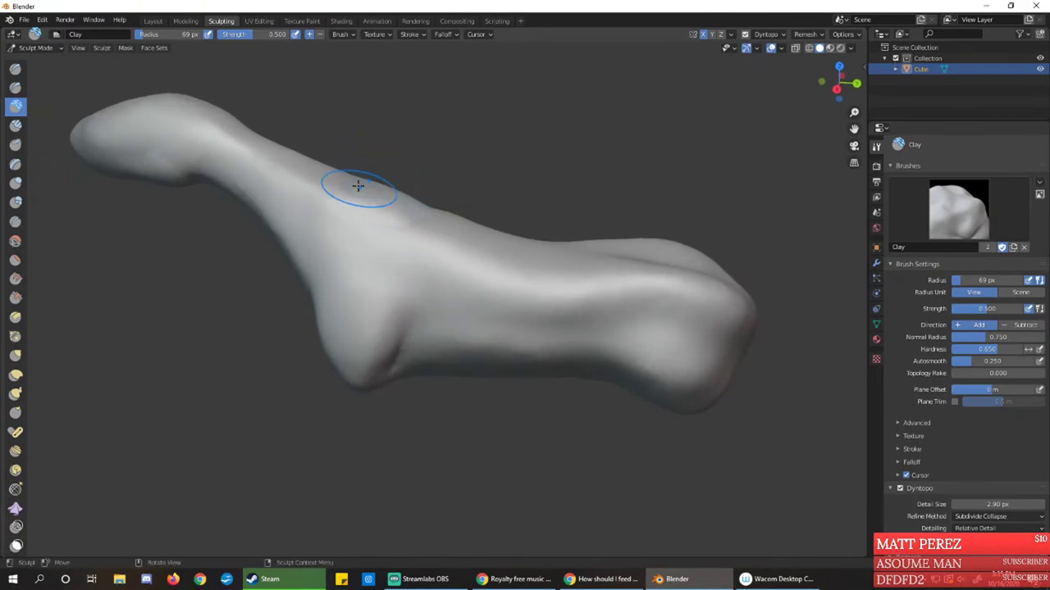
mouse_move(358, 185)
middle_down()
mouse_move(363, 218)
mouse_move(391, 176)
mouse_move(384, 154)
middle_up()
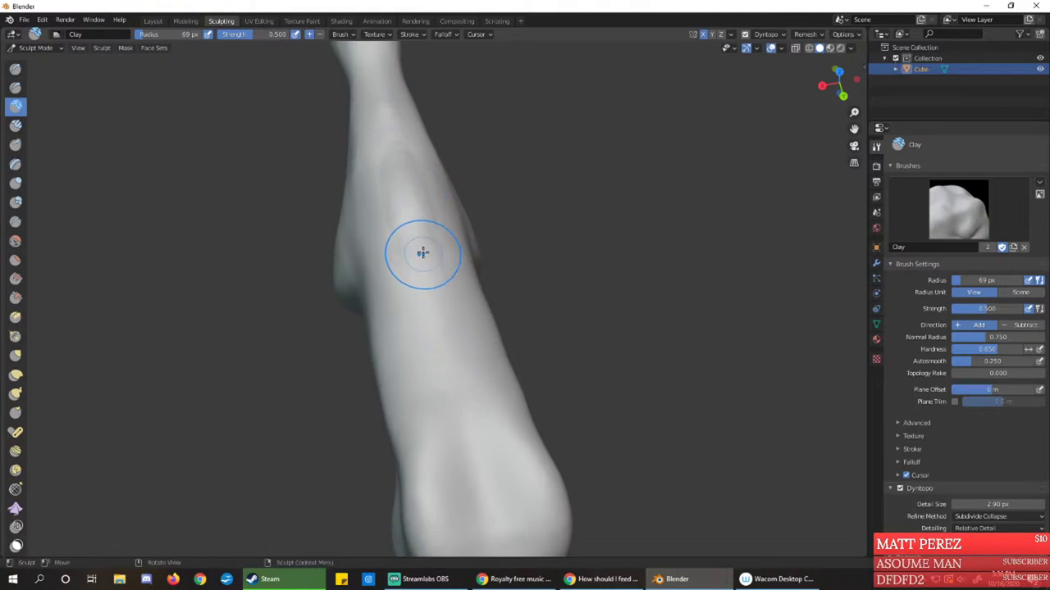
mouse_move(437, 309)
mouse_down()
mouse_move(496, 490)
mouse_move(448, 337)
mouse_up()
drag(475, 451, 403, 196)
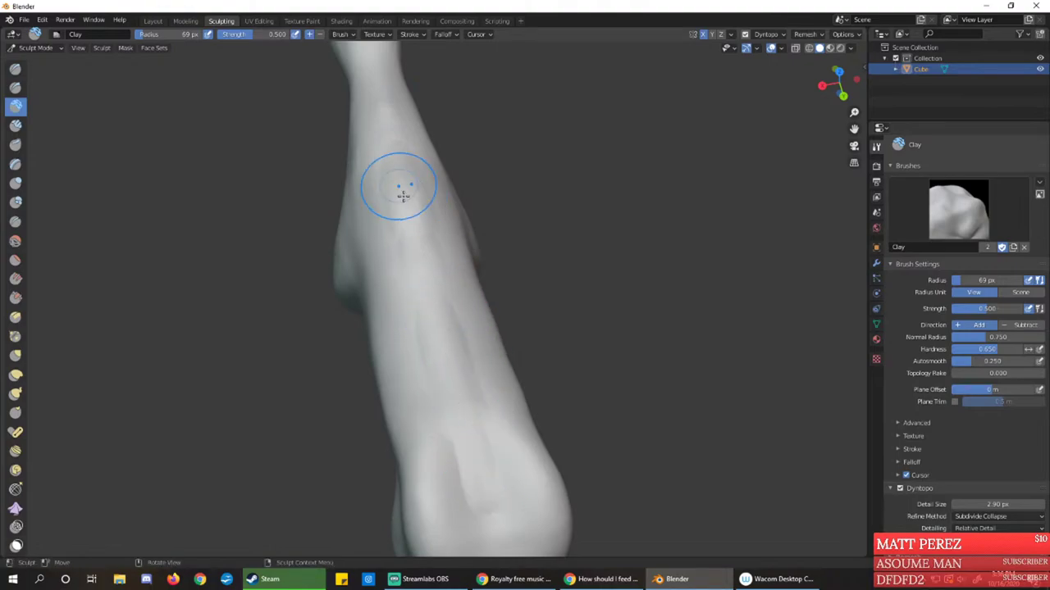
mouse_move(431, 290)
mouse_down()
mouse_move(397, 151)
mouse_move(403, 159)
mouse_up()
Reduce the Clay brush radius to 45 px, add strokes along the spine from the withers to the croup, and smooth them
mouse_move(401, 126)
middle_down()
mouse_move(410, 105)
mouse_move(440, 251)
mouse_move(420, 181)
middle_up()
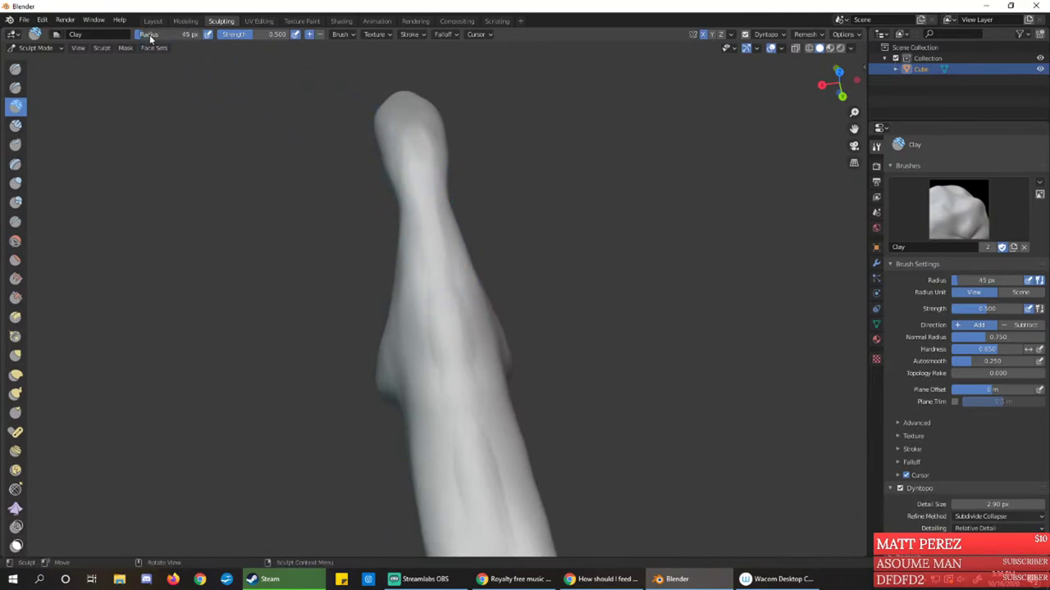
ctrl+middle_drag(431, 222, 411, 87)
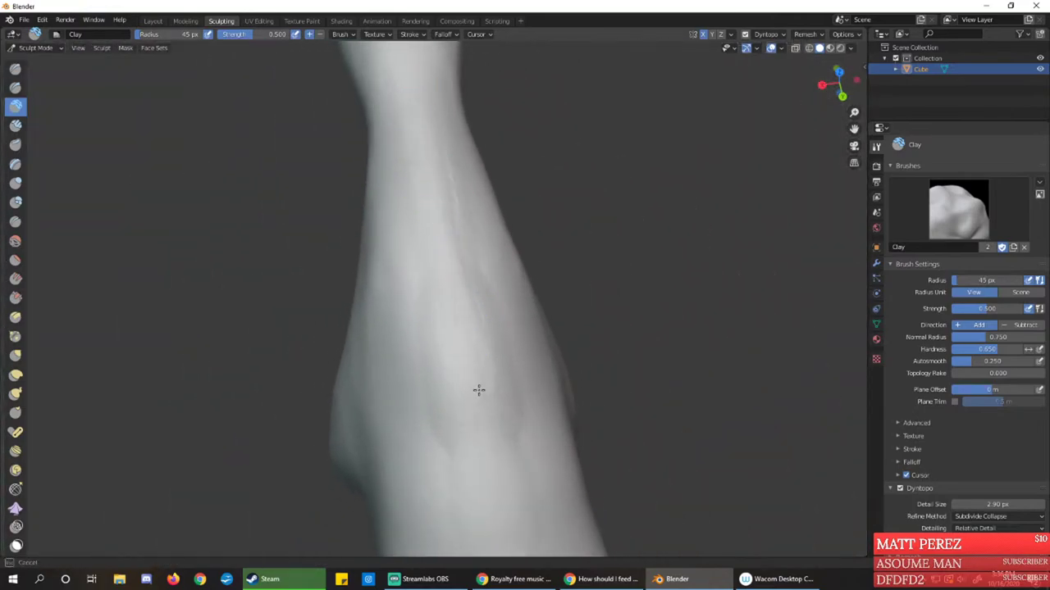
ctrl+middle_drag(485, 406, 431, 274)
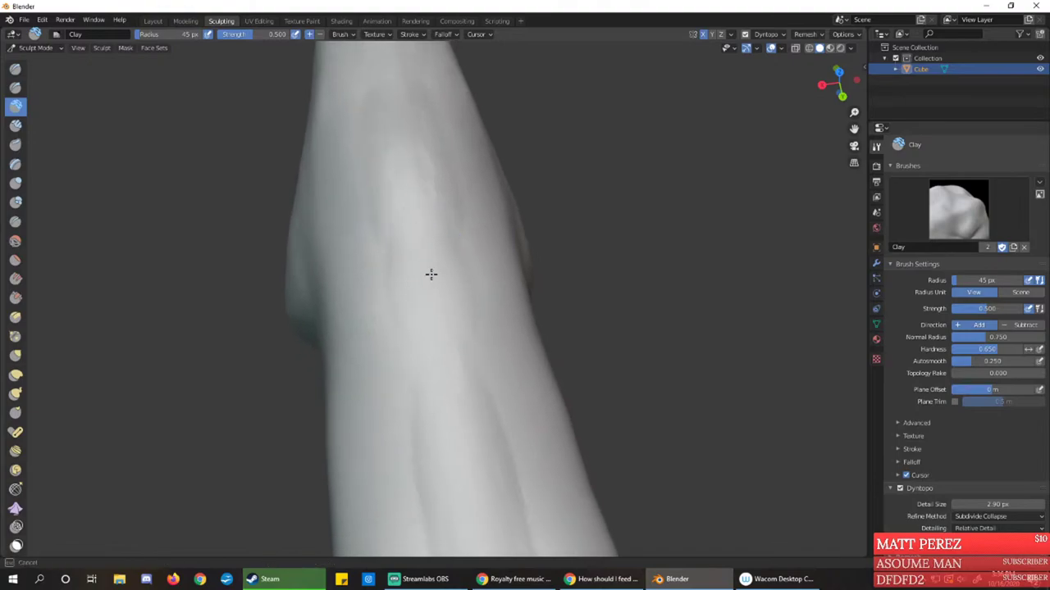
shift+middle_drag(463, 387, 434, 300)
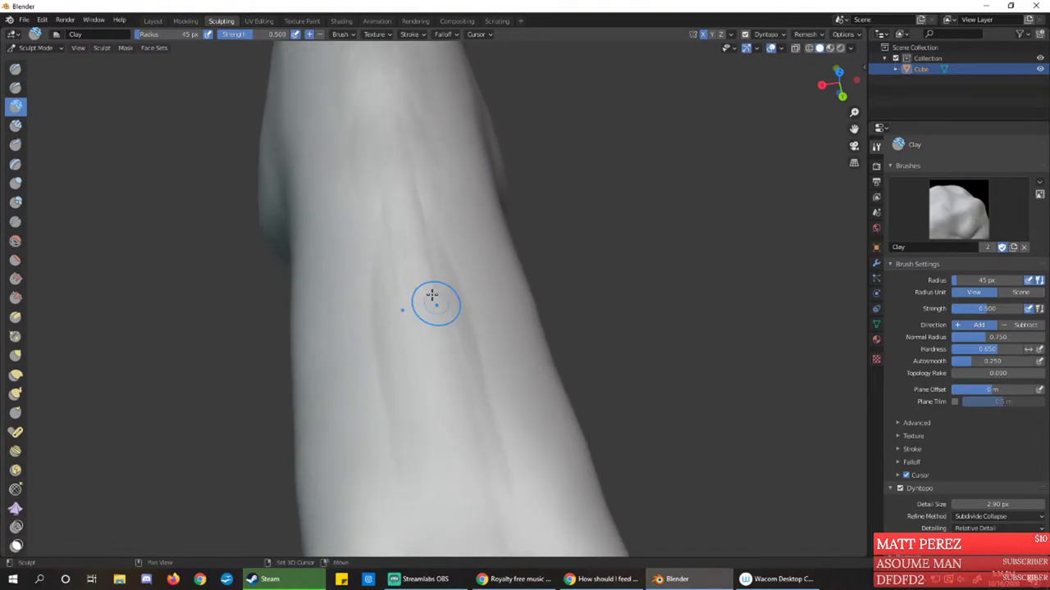
drag(407, 261, 428, 336)
drag(416, 256, 456, 457)
shift+middle_drag(457, 456, 429, 277)
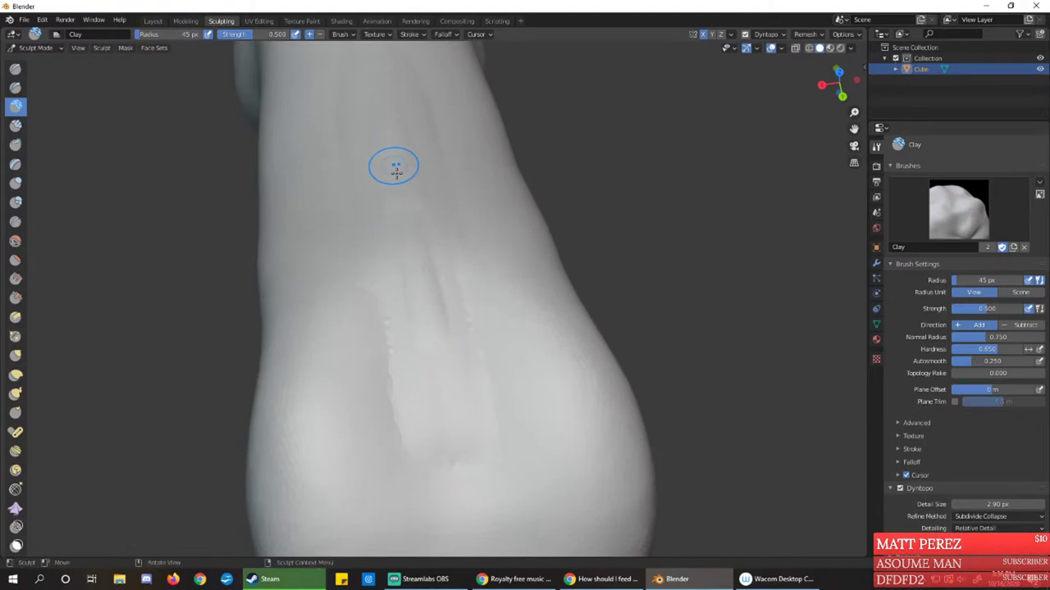
shift+drag(437, 360, 374, 188)
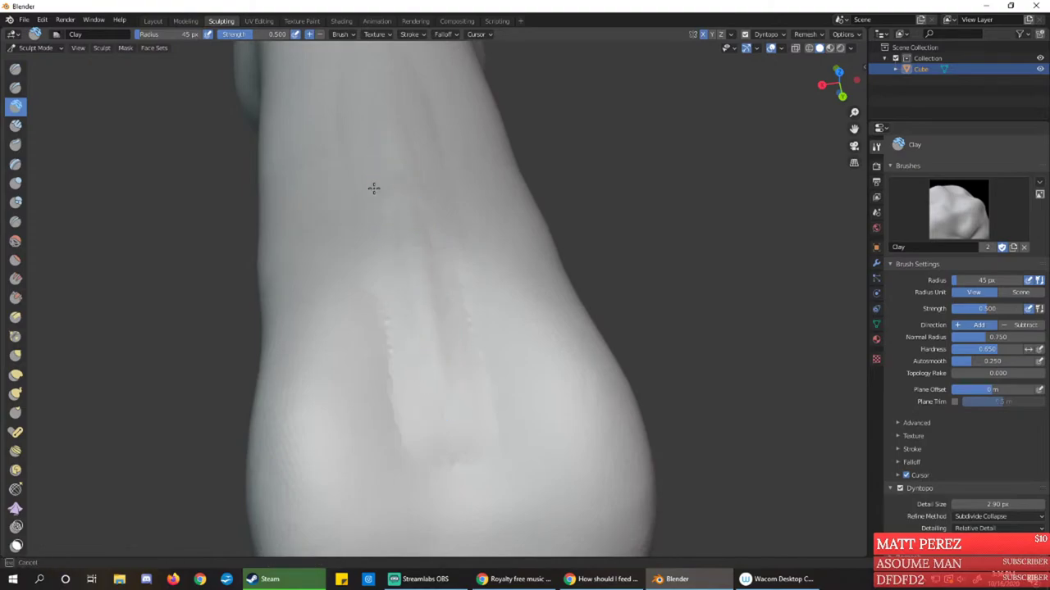
Refine the upper neck base in front of the withers with the Clay brush at a 45 px radius
middle_drag(407, 257, 580, 252)
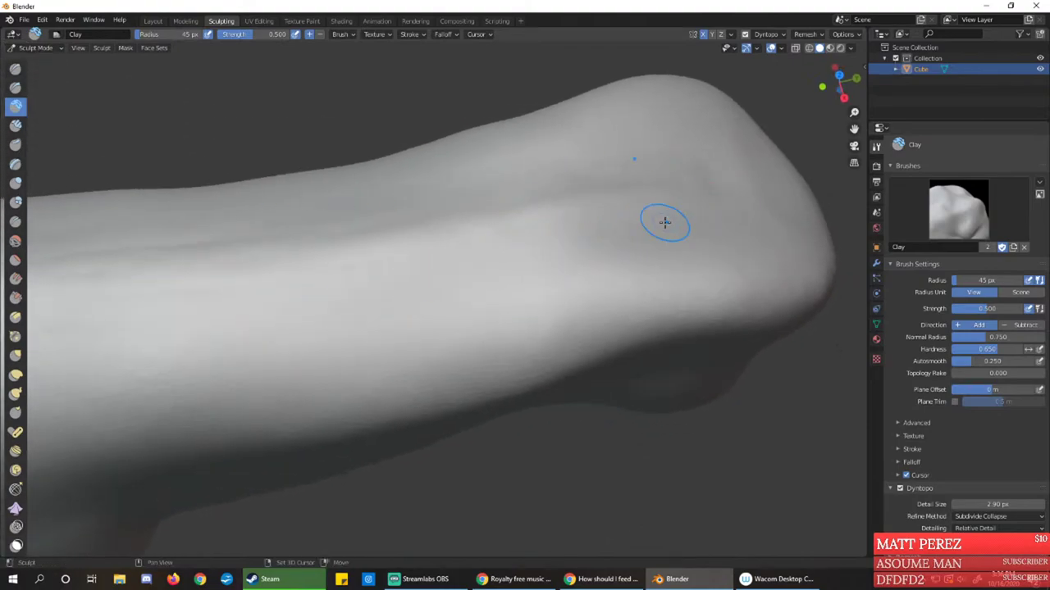
mouse_move(387, 331)
ctrl+middle_down()
mouse_move(569, 270)
mouse_move(476, 290)
mouse_move(640, 230)
ctrl+middle_up()
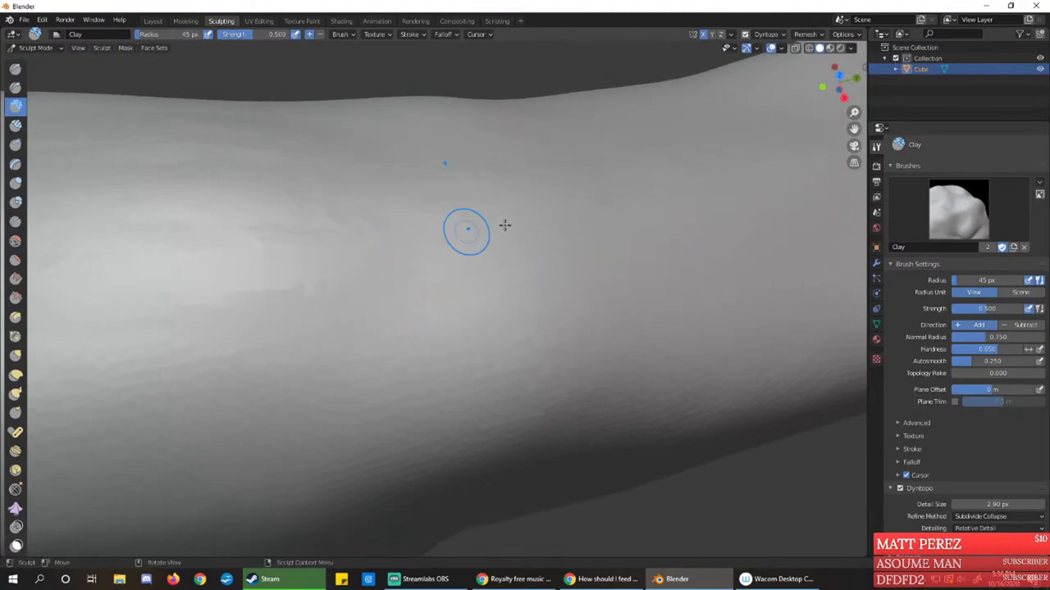
mouse_move(504, 224)
middle_down()
mouse_move(475, 305)
mouse_move(375, 304)
mouse_move(485, 301)
mouse_move(463, 312)
mouse_move(457, 291)
mouse_move(471, 271)
middle_up()
middle_drag(121, 247, 227, 251)
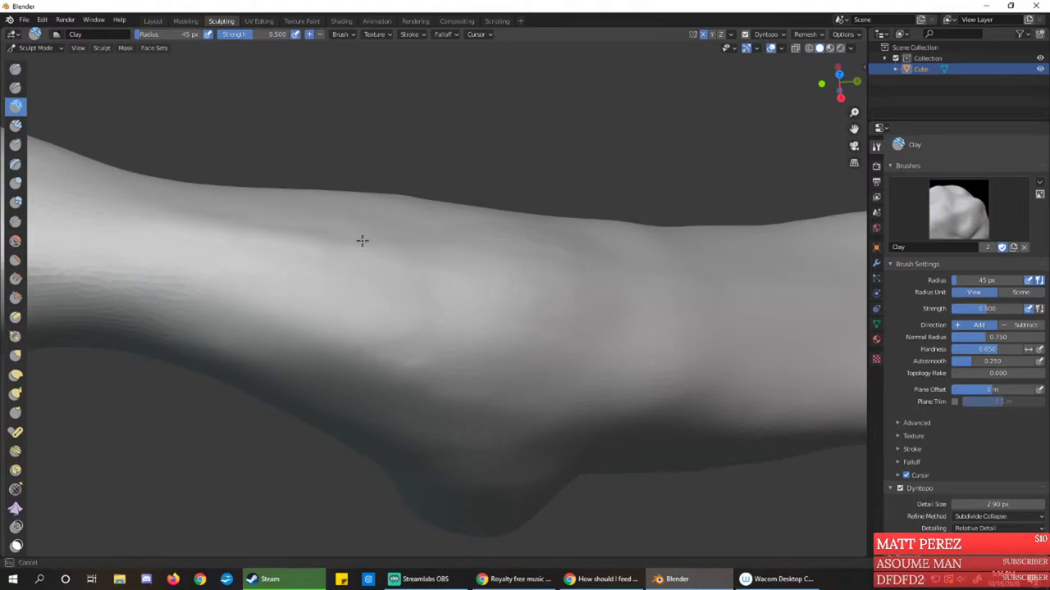
drag(376, 285, 345, 266)
mouse_move(222, 298)
middle_down()
mouse_move(336, 285)
mouse_move(445, 205)
mouse_move(459, 286)
mouse_move(378, 315)
mouse_move(367, 330)
middle_up()
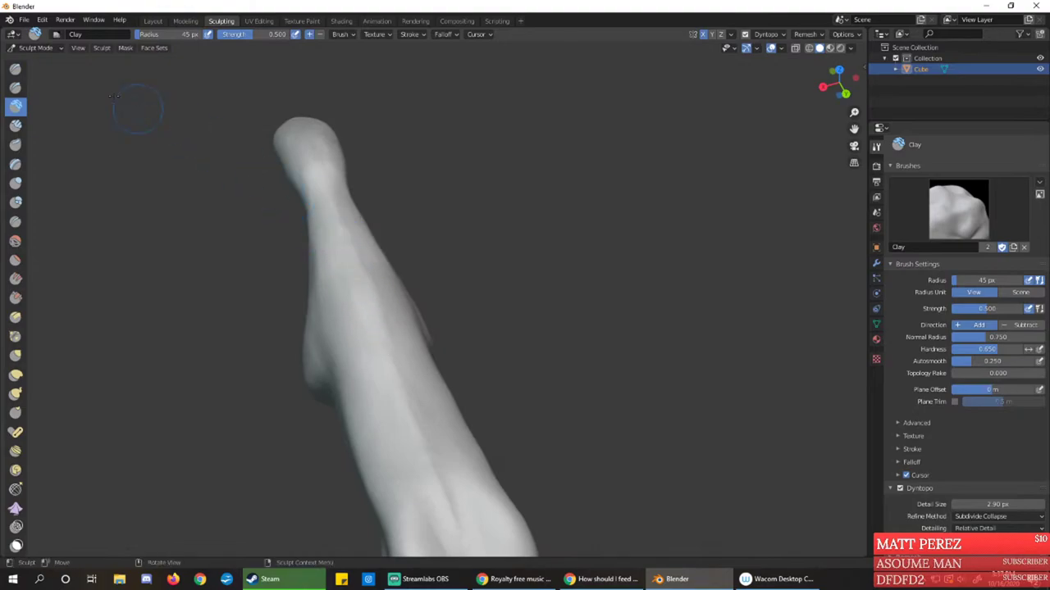
Raise a ridge along the withers with the Draw brush at a 45 px radius and 0.330 strength
click(16, 69)
mouse_move(369, 305)
ctrl+middle_down()
mouse_move(368, 314)
mouse_move(341, 234)
ctrl+middle_up()
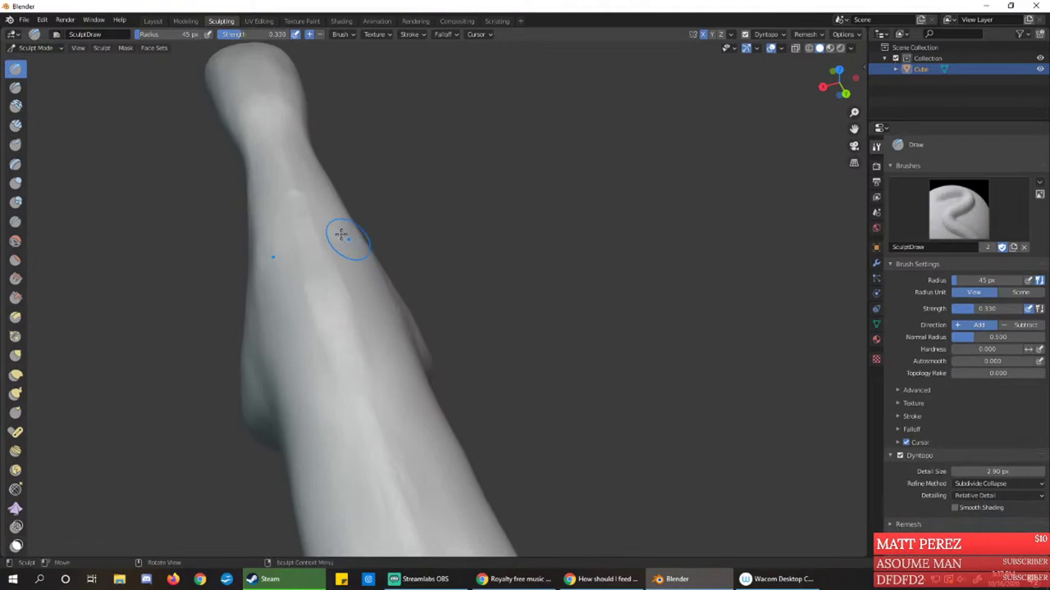
drag(338, 322, 353, 370)
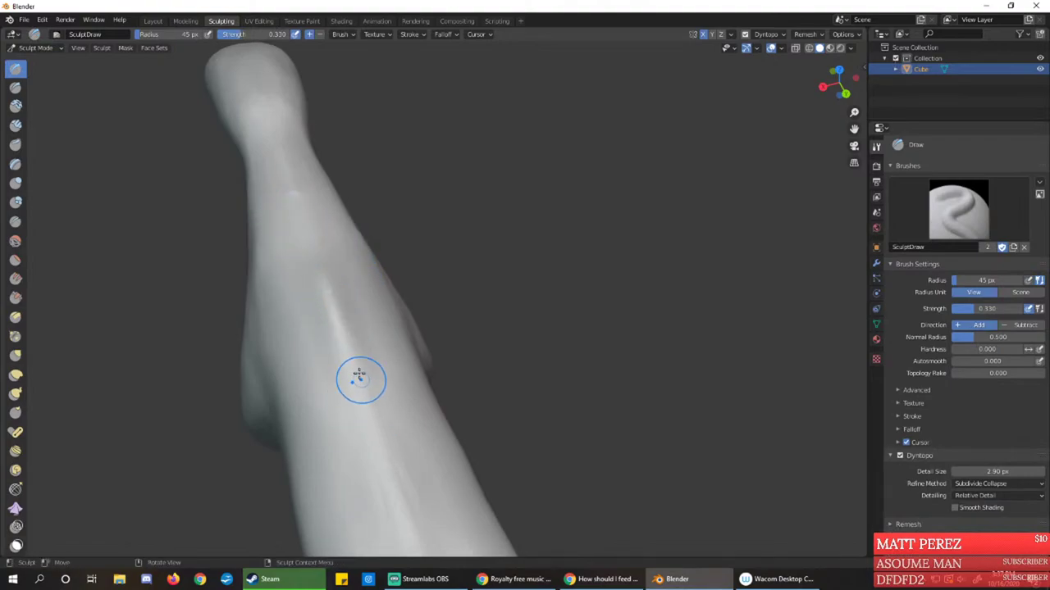
Raise the shoulder blade's top and rear edge with Draw strokes at a 45 px radius and 0.330 strength, then undo the last stroke
mouse_move(358, 380)
middle_down()
mouse_move(403, 293)
mouse_move(441, 319)
mouse_move(431, 335)
mouse_move(356, 352)
middle_up()
mouse_move(301, 222)
middle_down()
mouse_move(399, 335)
mouse_move(435, 328)
mouse_move(457, 353)
mouse_move(434, 333)
mouse_move(363, 358)
middle_up()
mouse_move(363, 359)
mouse_down()
mouse_move(312, 330)
mouse_move(342, 364)
mouse_up()
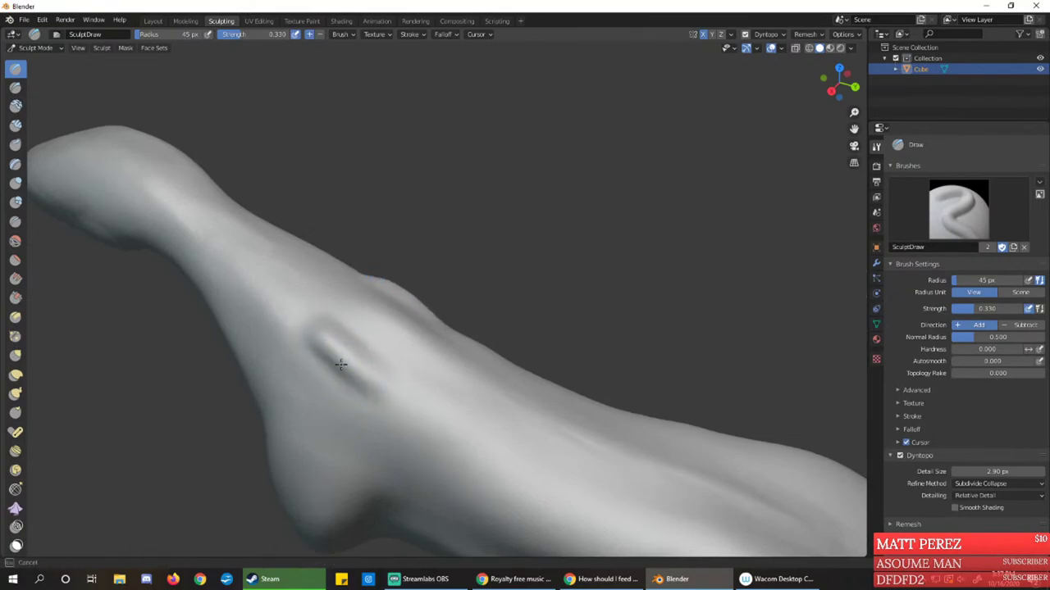
mouse_move(364, 361)
middle_down()
mouse_move(386, 336)
mouse_move(413, 347)
mouse_move(385, 323)
mouse_move(459, 319)
middle_up()
drag(454, 298, 483, 352)
mouse_move(473, 316)
mouse_down()
mouse_move(486, 368)
mouse_move(469, 369)
mouse_move(468, 389)
mouse_up()
key(ctrl+z)
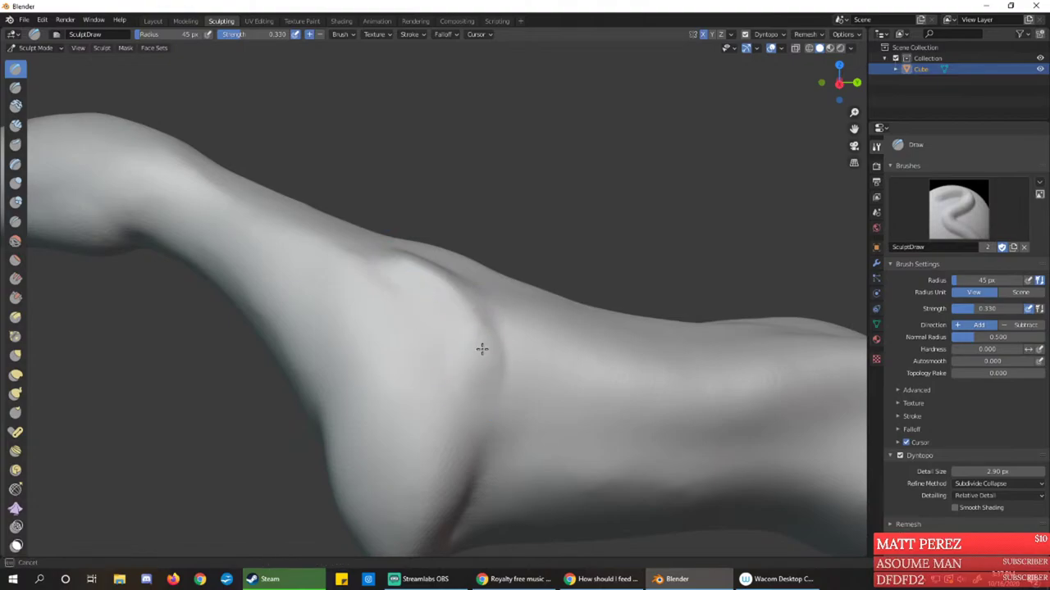
Fill out the side of the shoulder blade with lengthwise Draw strokes at a 45 px radius and smooth them together
mouse_move(404, 263)
middle_down()
mouse_move(443, 303)
mouse_move(401, 319)
mouse_move(293, 300)
mouse_move(383, 334)
mouse_move(353, 320)
middle_up()
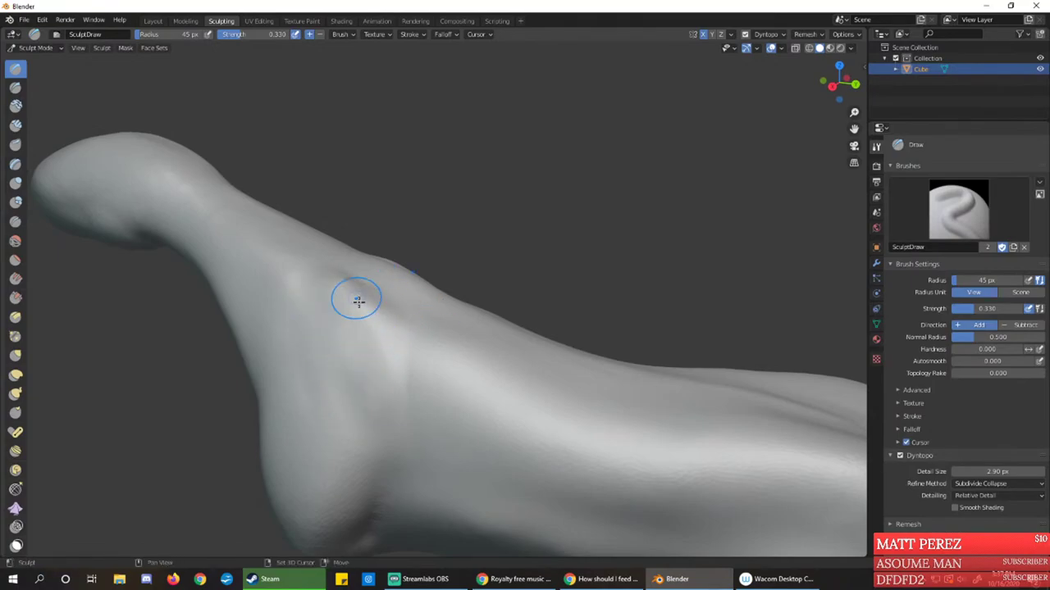
mouse_move(407, 405)
middle_down()
mouse_move(418, 379)
mouse_move(451, 369)
middle_up()
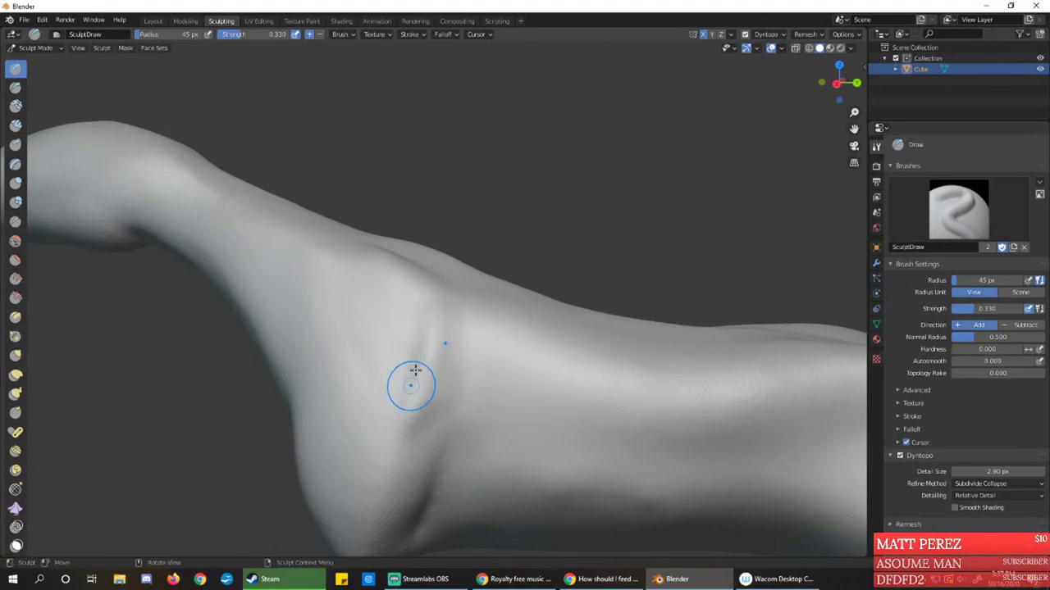
mouse_move(445, 323)
middle_down()
mouse_move(473, 358)
mouse_move(464, 372)
mouse_move(447, 361)
middle_up()
mouse_move(442, 355)
mouse_down()
mouse_move(451, 326)
mouse_move(418, 331)
mouse_move(438, 347)
mouse_move(460, 421)
mouse_move(434, 375)
mouse_move(417, 429)
mouse_move(438, 422)
mouse_move(455, 474)
mouse_up()
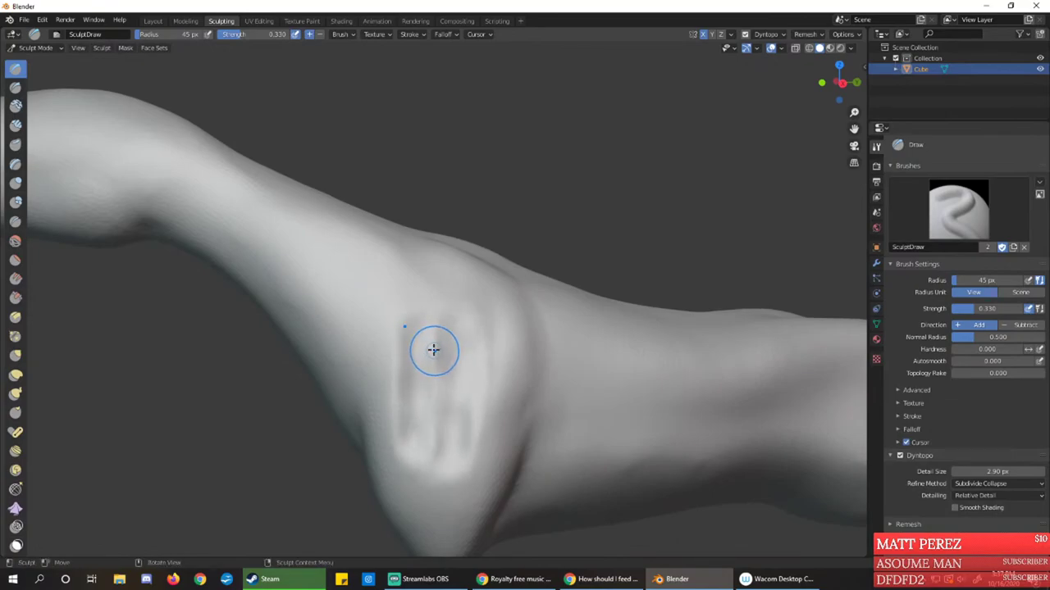
drag(441, 376, 421, 444)
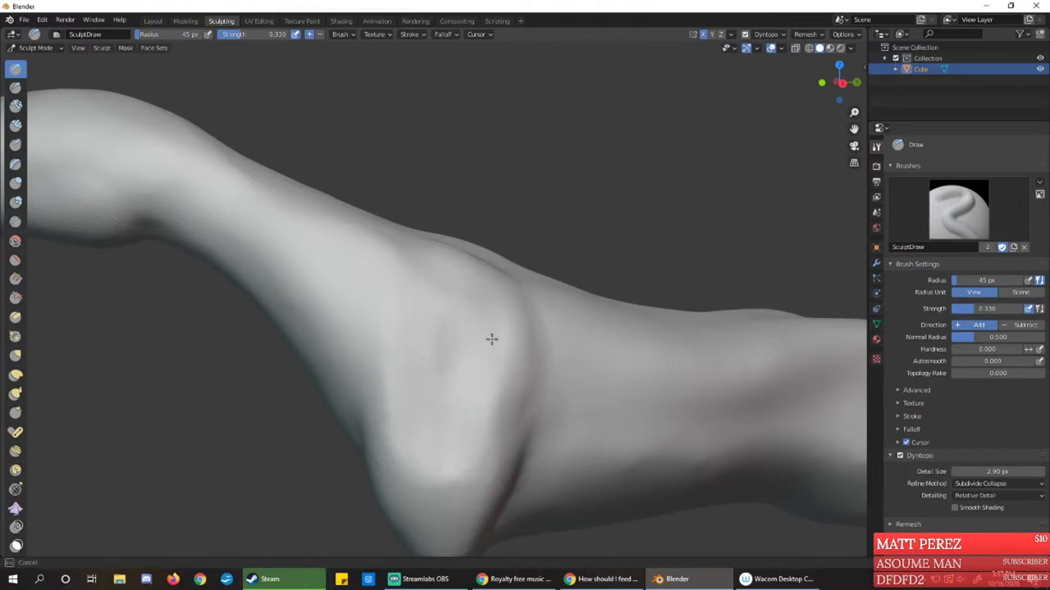
drag(491, 339, 444, 466)
drag(411, 370, 408, 415)
Define the shoulder blade's upper rim below the withers with Draw strokes at 0.330 strength and smooth the strokes into the surface
mouse_move(399, 321)
middle_down()
mouse_move(476, 366)
mouse_move(410, 428)
mouse_move(426, 415)
mouse_move(434, 377)
middle_up()
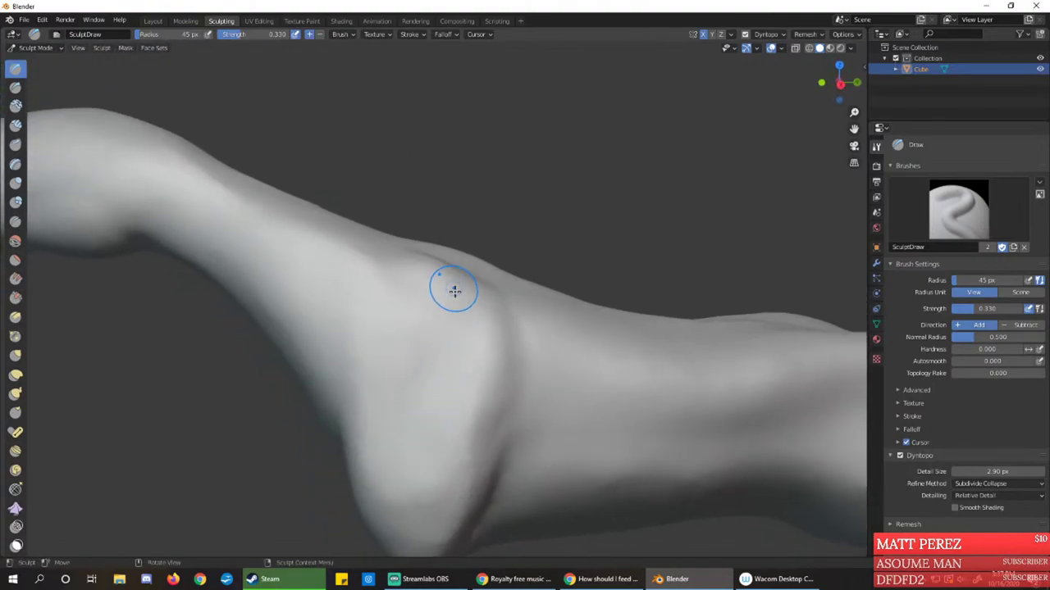
mouse_move(454, 287)
mouse_down()
mouse_move(393, 272)
mouse_move(406, 275)
mouse_up()
drag(475, 297, 424, 286)
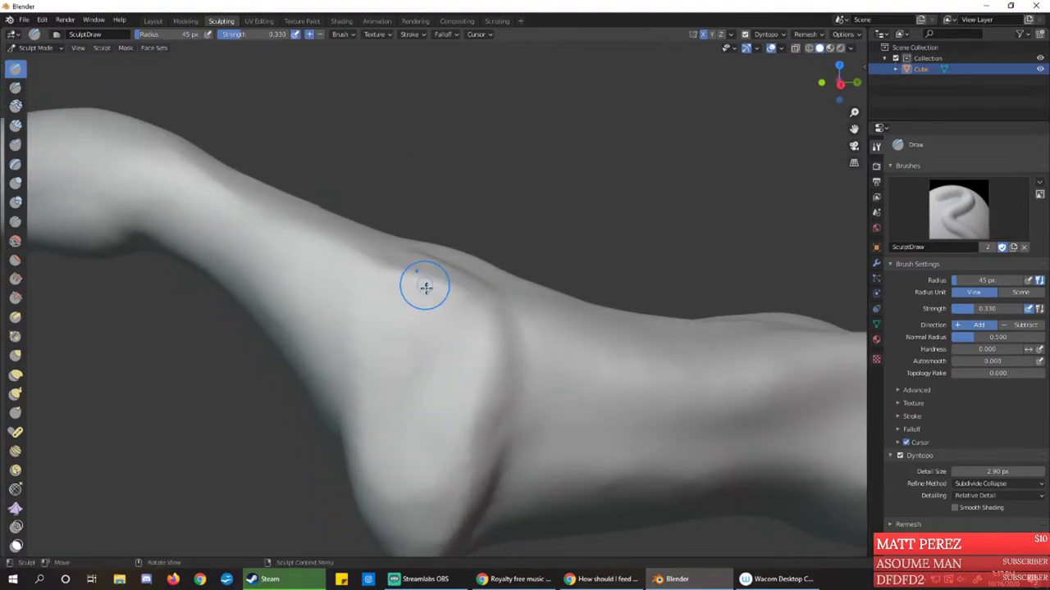
mouse_move(424, 286)
middle_down()
mouse_move(424, 311)
mouse_move(403, 319)
middle_up()
mouse_move(347, 286)
mouse_down()
mouse_move(403, 323)
mouse_move(414, 395)
mouse_move(419, 382)
mouse_up()
drag(356, 286, 406, 375)
drag(406, 378, 411, 405)
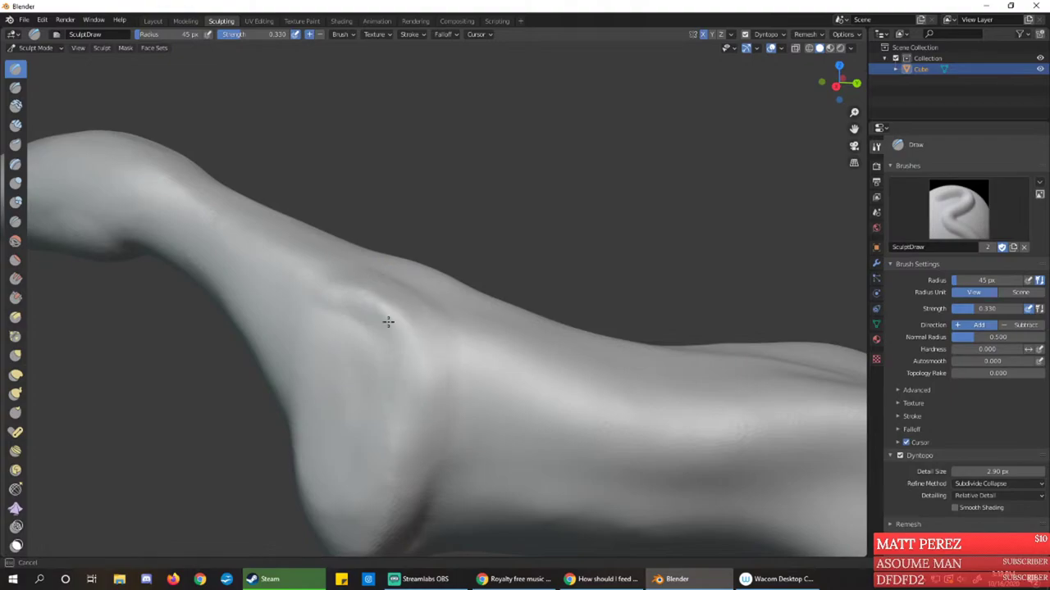
shift+drag(338, 302, 480, 398)
mouse_move(480, 399)
middle_down()
mouse_move(398, 370)
mouse_move(469, 357)
mouse_move(441, 336)
middle_up()
Carve a groove around the rear and upper edge of the shoulder blade with the Crease brush at a 45 px radius and 0.250 strength
click(15, 221)
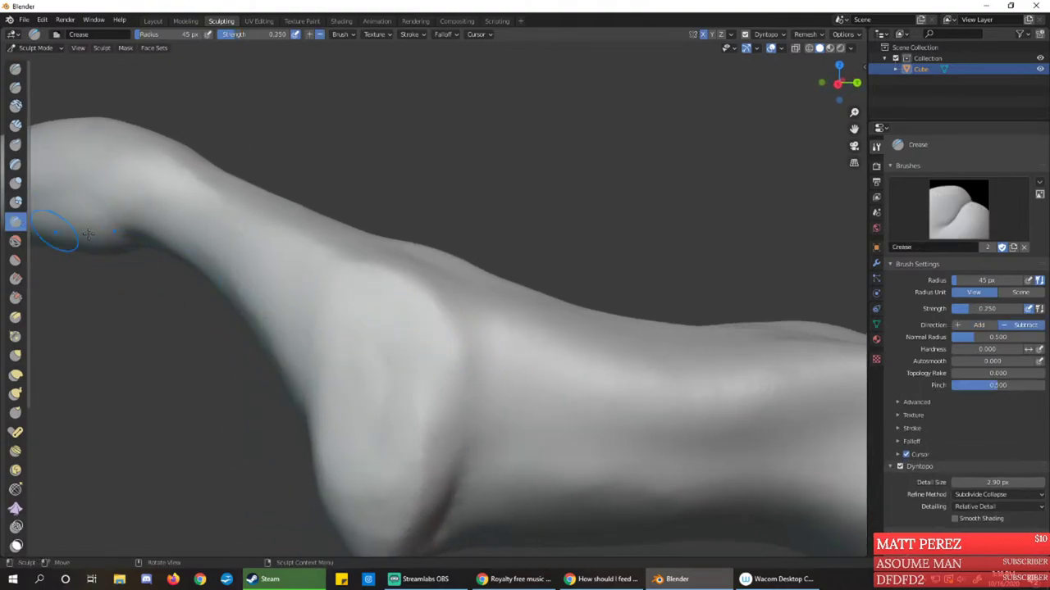
drag(438, 281, 485, 362)
drag(464, 292, 470, 299)
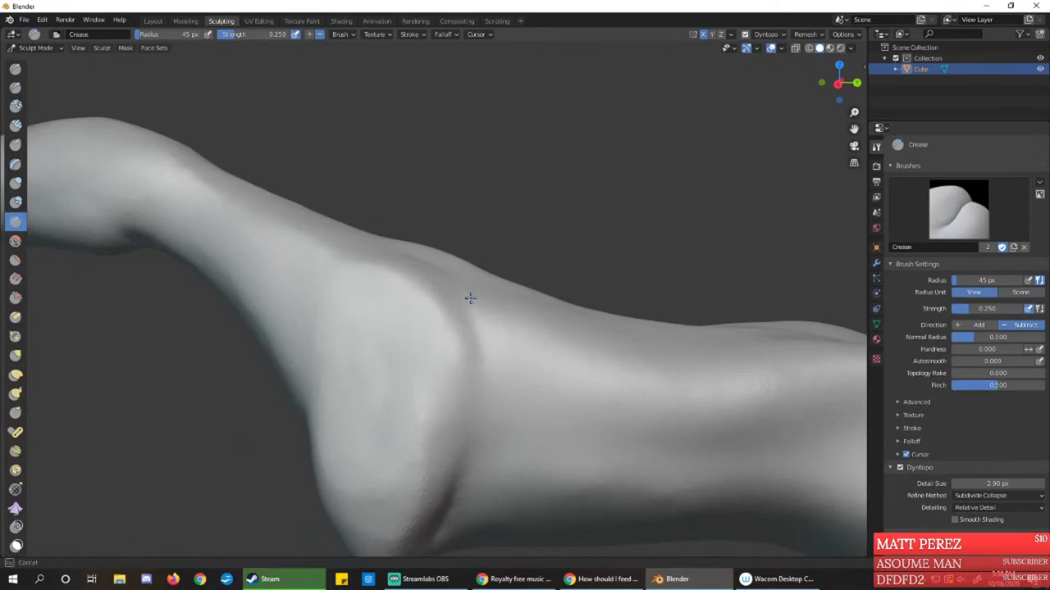
drag(470, 401, 464, 464)
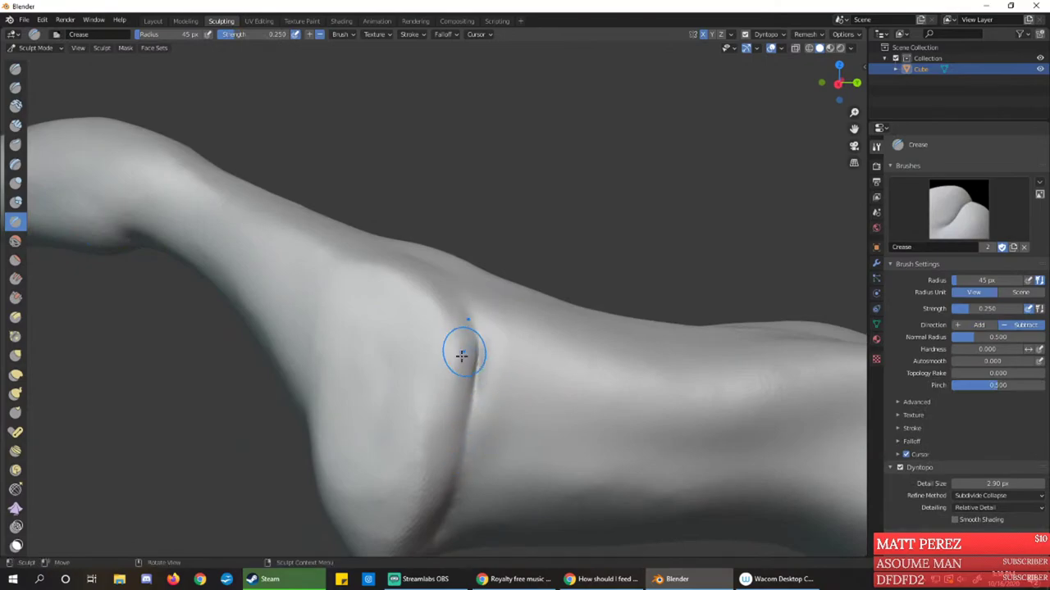
middle_drag(464, 347, 428, 402)
mouse_move(429, 402)
mouse_down()
mouse_move(362, 335)
mouse_move(384, 345)
mouse_move(424, 396)
mouse_up()
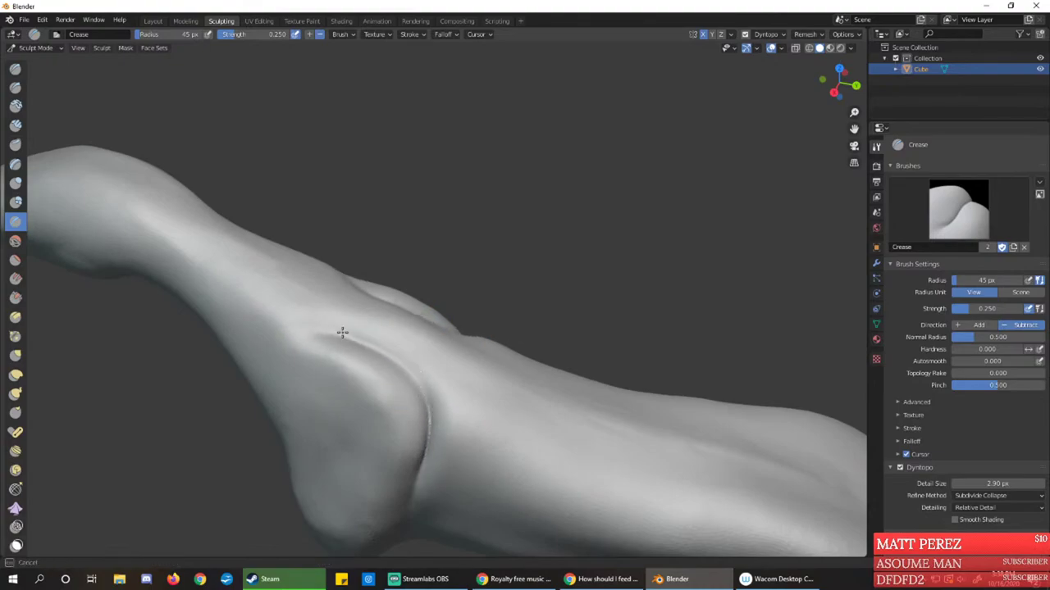
drag(342, 332, 339, 341)
mouse_move(422, 378)
middle_down()
mouse_move(438, 380)
mouse_move(316, 330)
middle_up()
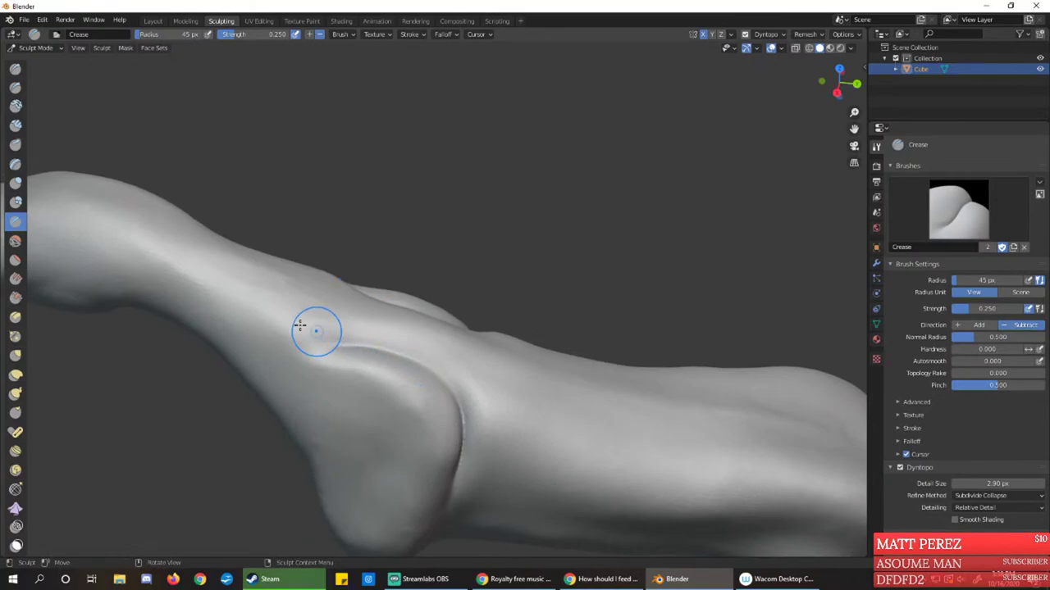
Build up the neck base in front of the shoulder blade with the Clay brush at a 45 px radius and 0.500 strength
click(16, 69)
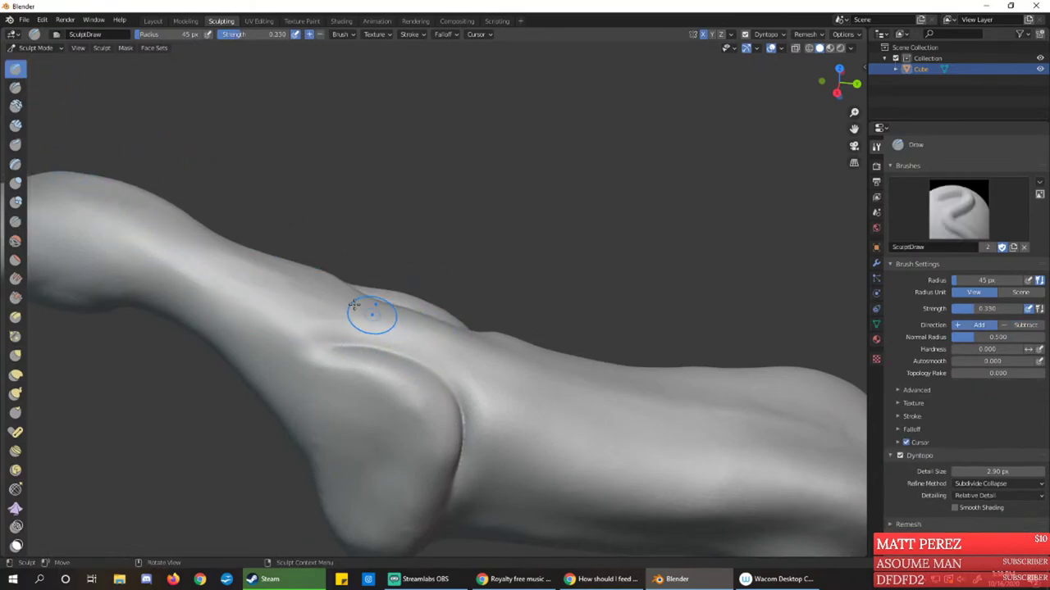
click(16, 106)
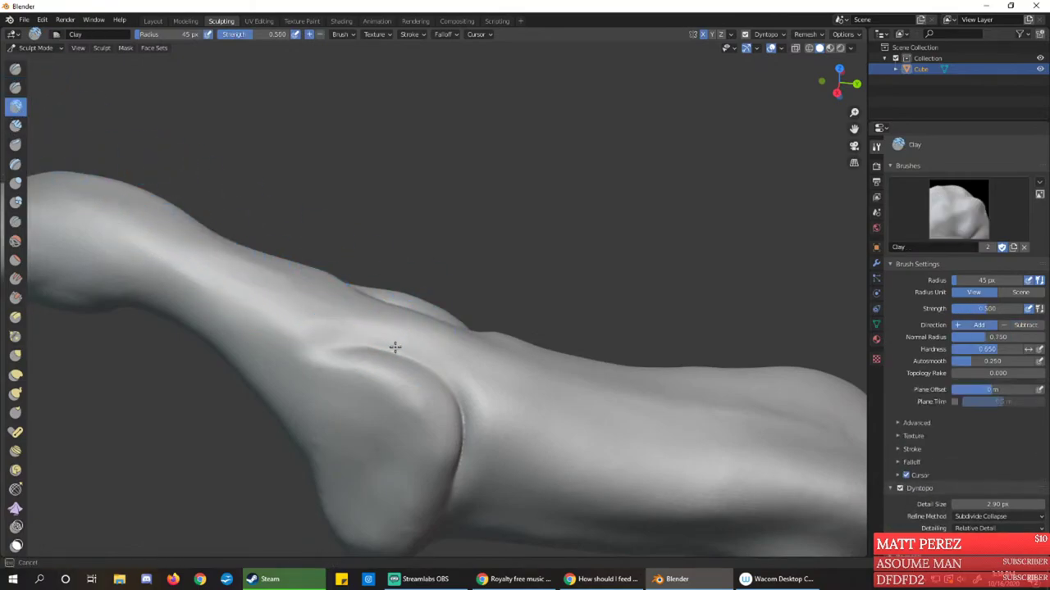
mouse_move(285, 337)
mouse_down()
mouse_move(340, 349)
mouse_move(265, 323)
mouse_up()
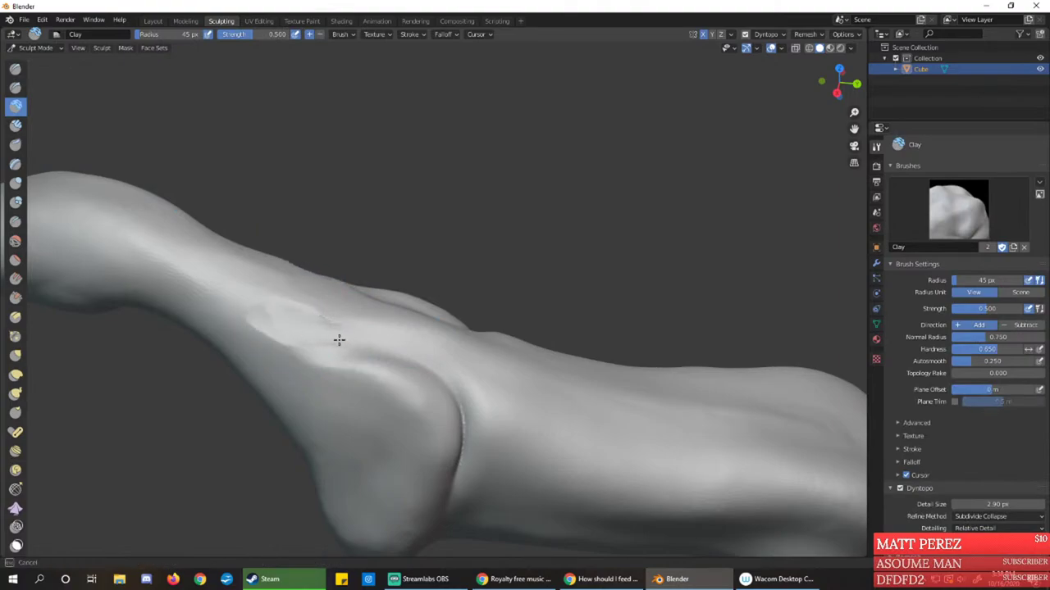
drag(339, 341, 243, 299)
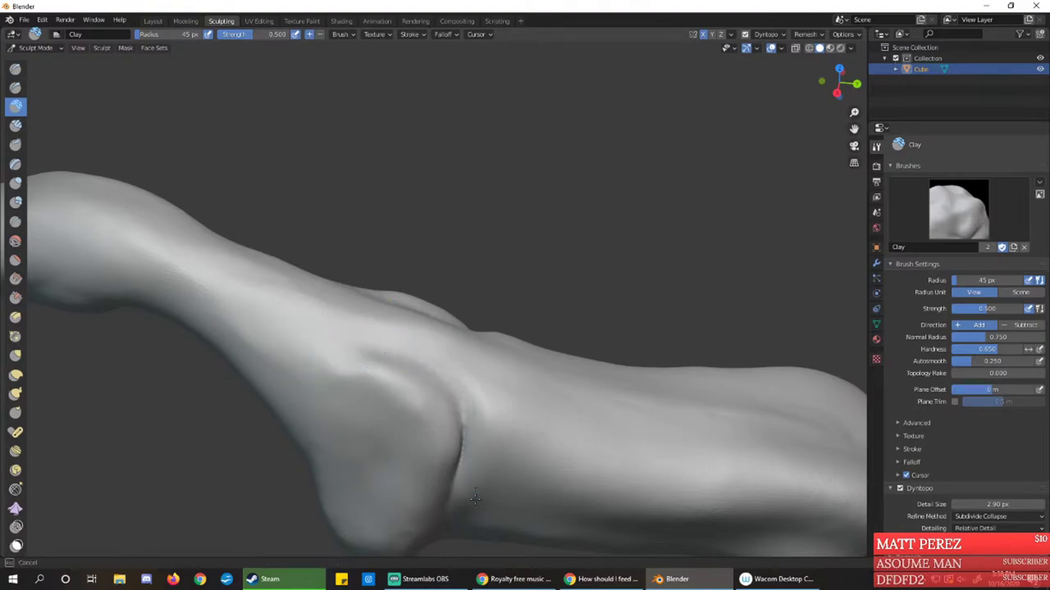
Bulk up the ribcage behind the shoulder blade with broad Clay strokes at a 45 px radius and 0.500 strength, softening the upper edge
mouse_move(520, 445)
shift+middle_down()
mouse_move(465, 399)
mouse_move(504, 452)
mouse_move(401, 337)
mouse_move(340, 304)
mouse_move(276, 183)
mouse_move(325, 237)
shift+middle_up()
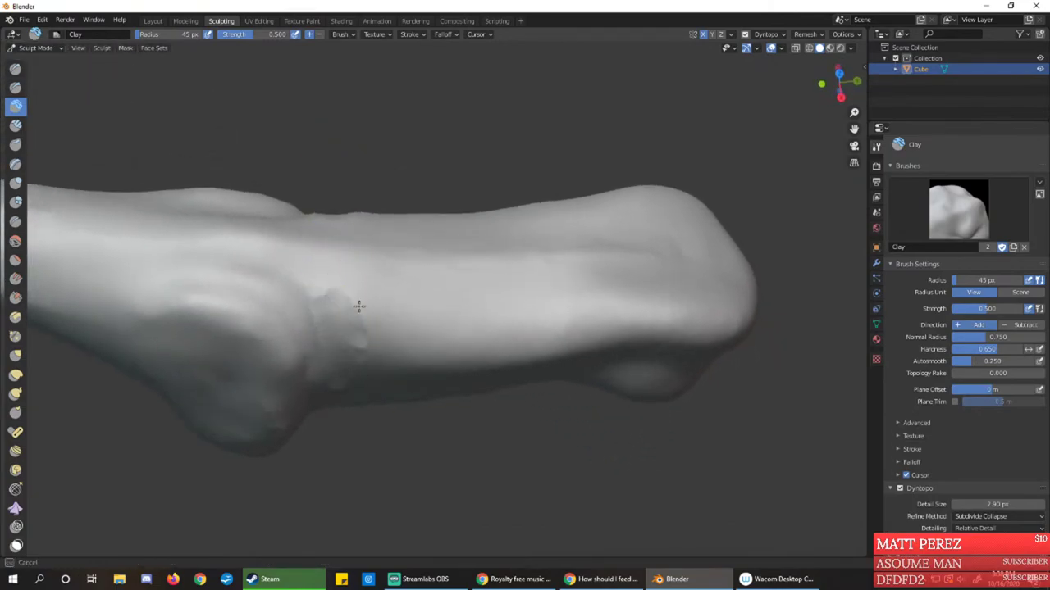
mouse_move(341, 316)
mouse_down()
mouse_move(435, 323)
mouse_move(328, 295)
mouse_move(374, 384)
mouse_move(399, 344)
mouse_up()
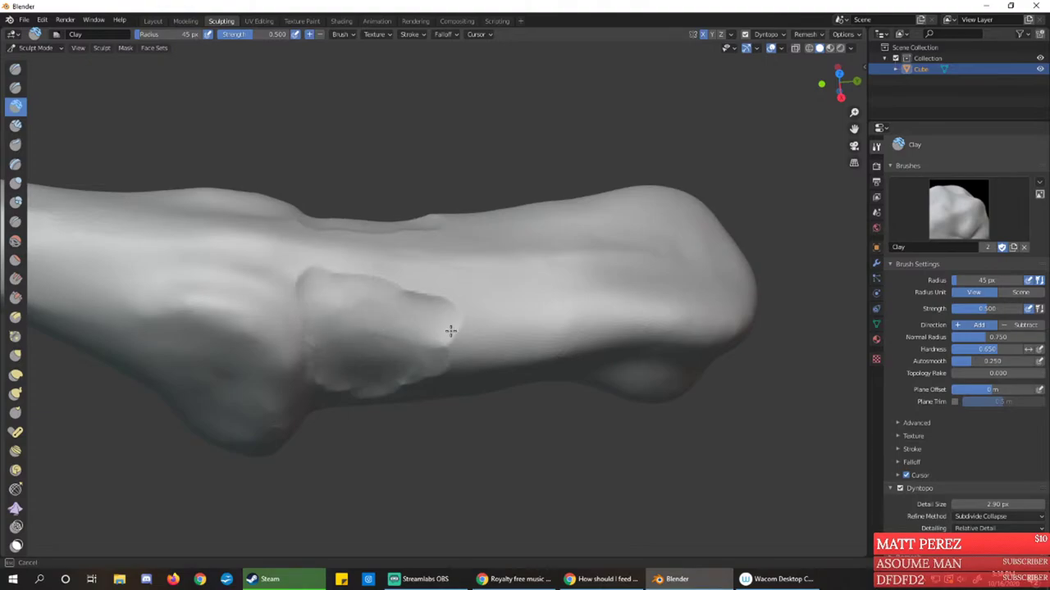
mouse_move(450, 330)
mouse_down()
mouse_move(464, 352)
mouse_move(446, 373)
mouse_move(353, 369)
mouse_up()
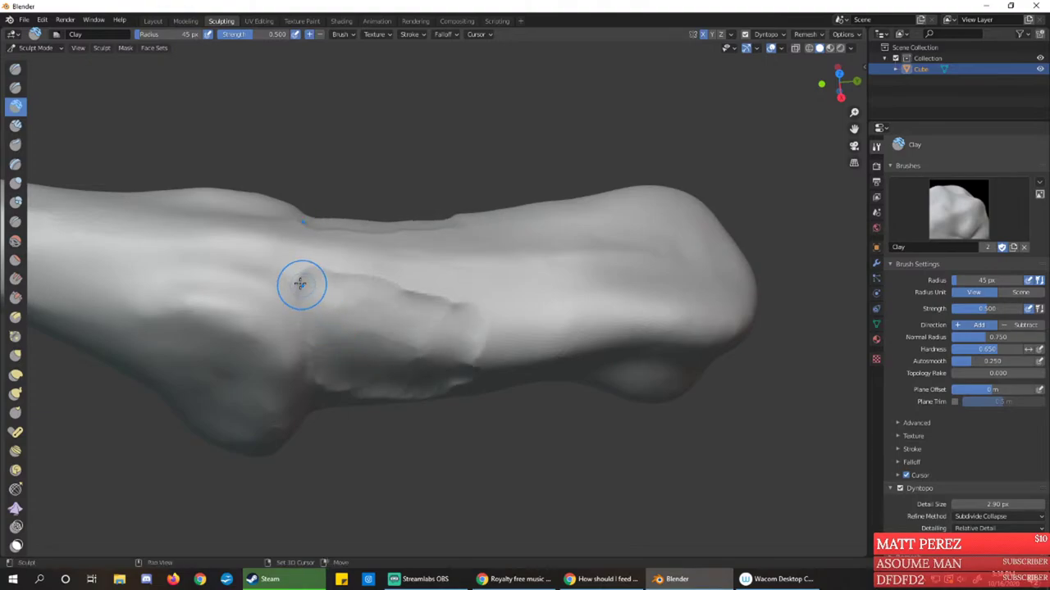
drag(301, 283, 324, 287)
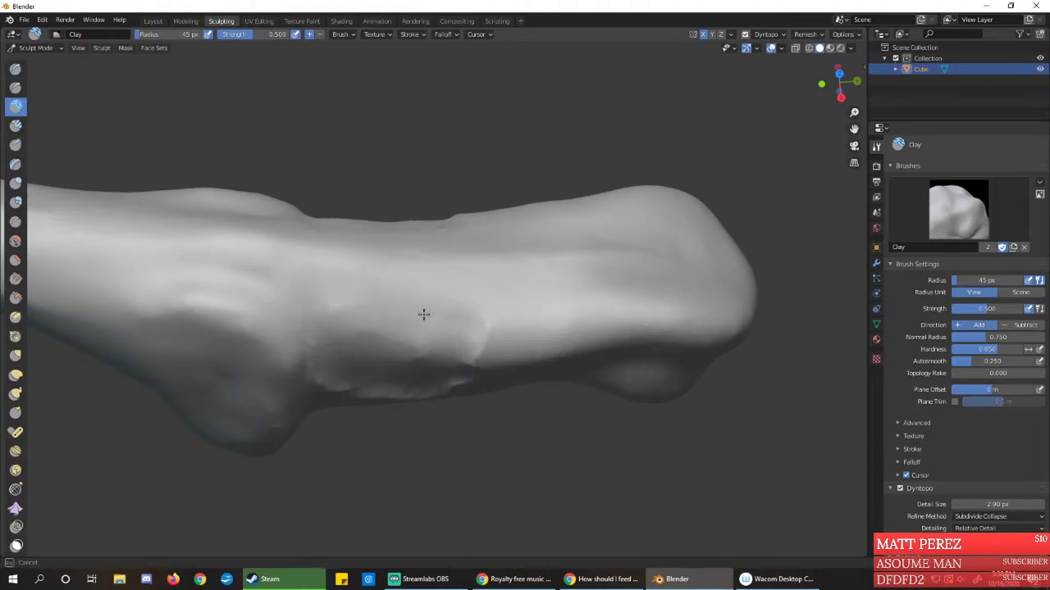
drag(423, 314, 468, 364)
Smooth the rough clay patch on the ribcage and blend it into the flank
middle_drag(468, 364, 466, 286)
drag(465, 286, 496, 234)
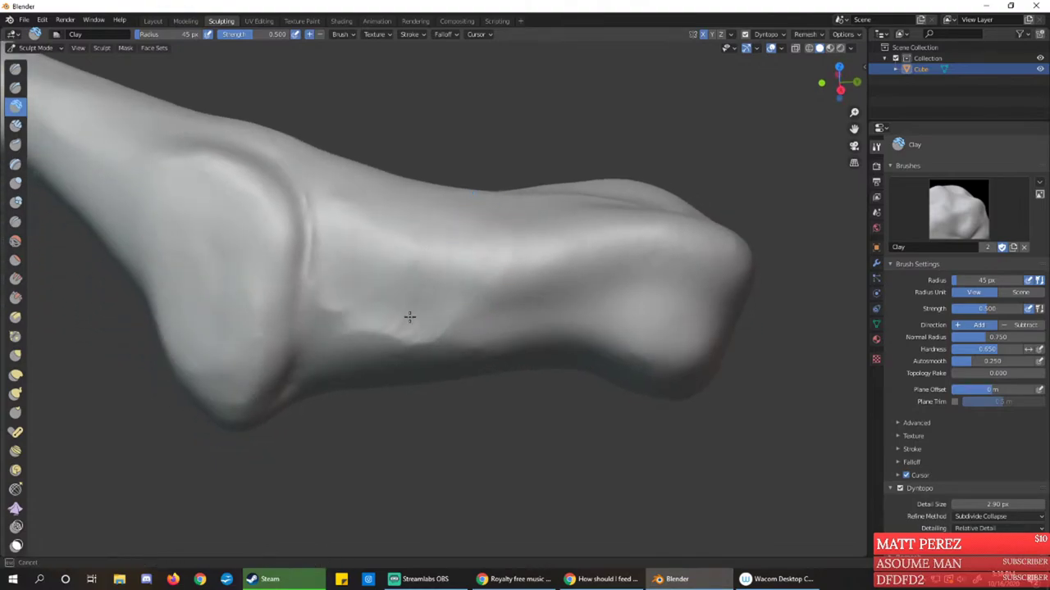
mouse_move(348, 268)
mouse_down()
mouse_move(320, 211)
mouse_move(318, 291)
mouse_up()
middle_drag(415, 328, 435, 279)
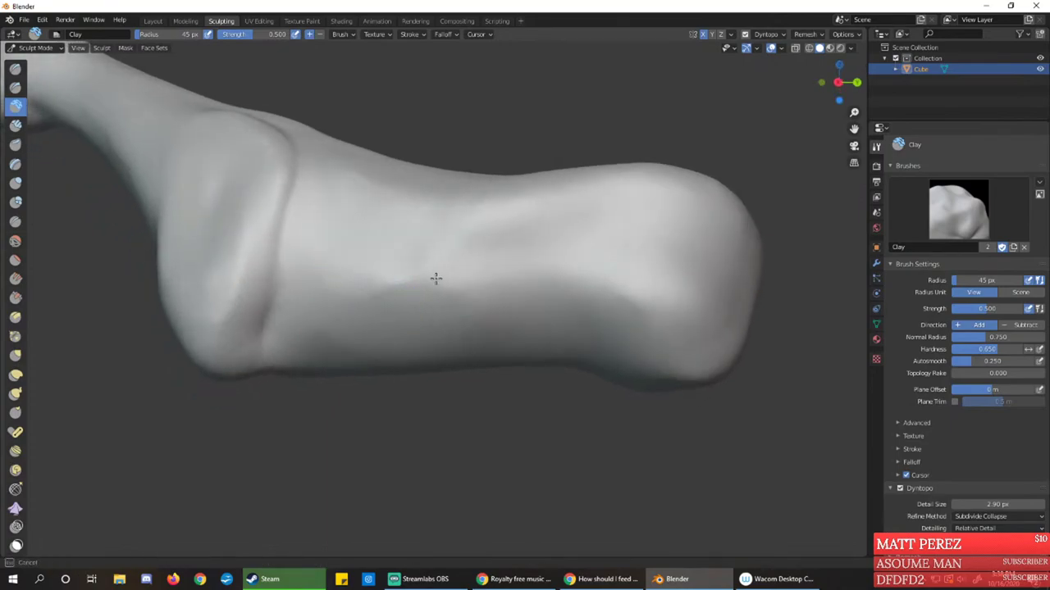
mouse_move(409, 260)
mouse_down()
mouse_move(429, 286)
mouse_move(398, 301)
mouse_up()
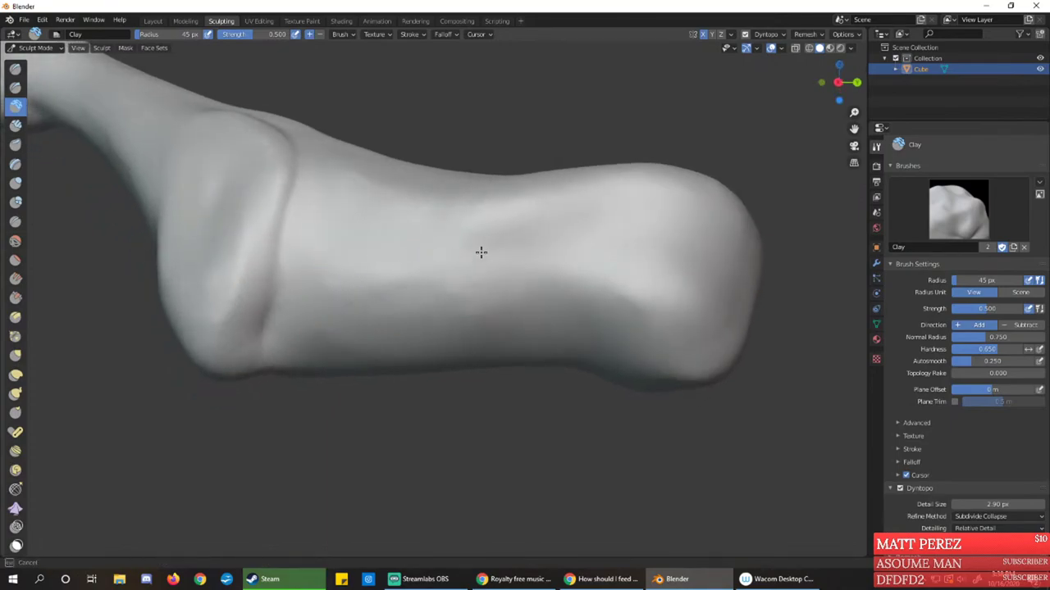
drag(481, 252, 481, 265)
mouse_move(481, 265)
middle_down()
mouse_move(496, 286)
mouse_move(525, 246)
mouse_move(492, 416)
middle_up()
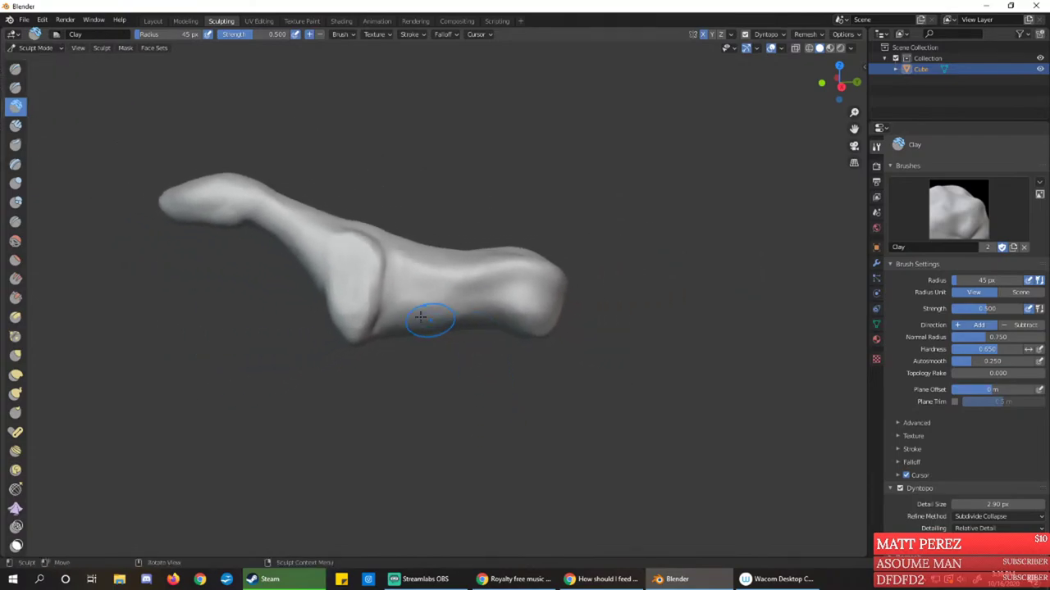
middle_drag(420, 316, 316, 233)
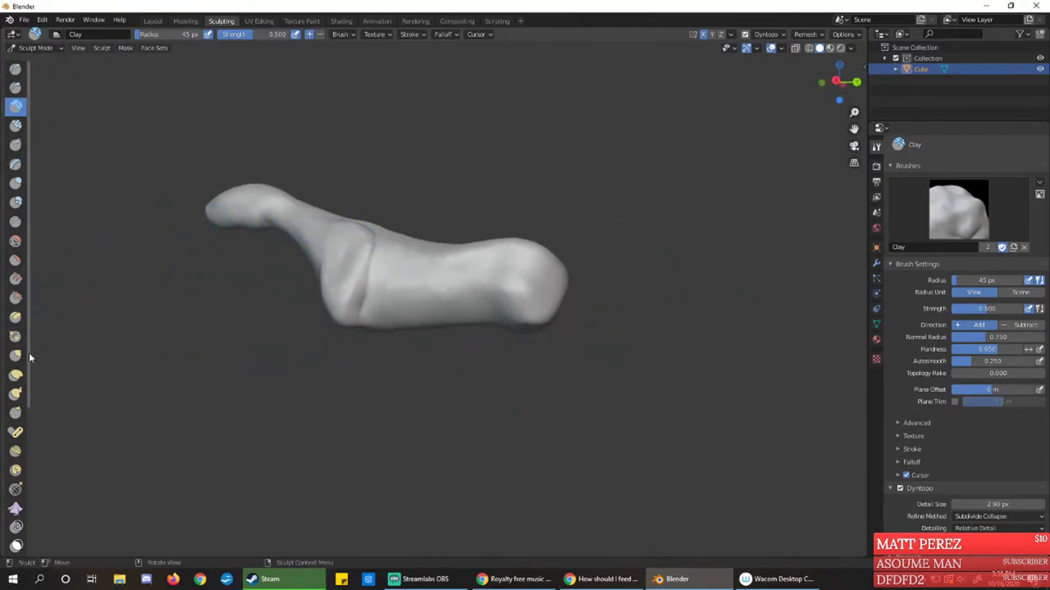
click(16, 375)
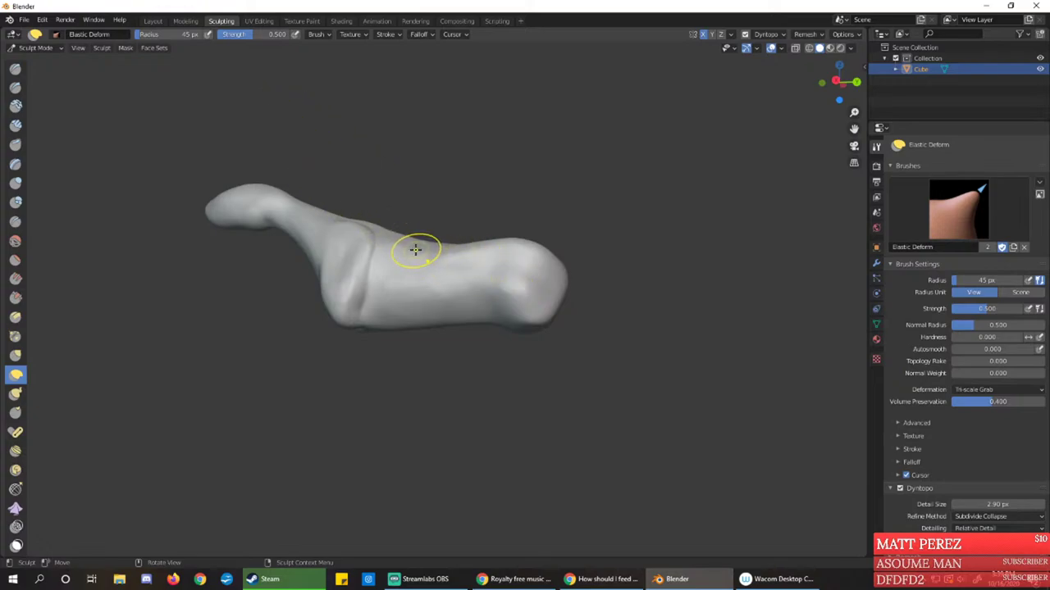
key(z)
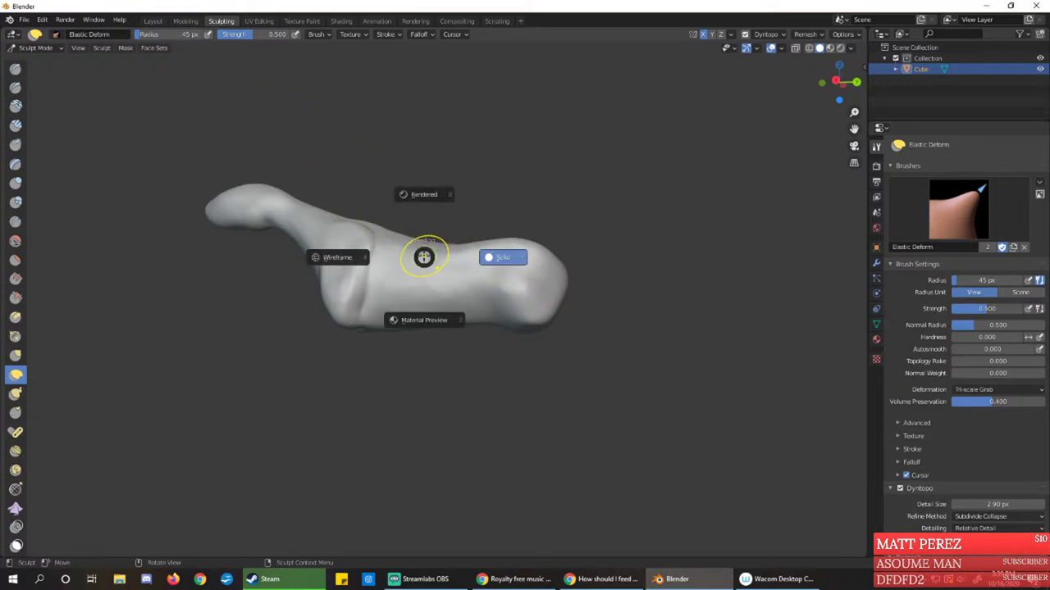
click(424, 257)
key(a)
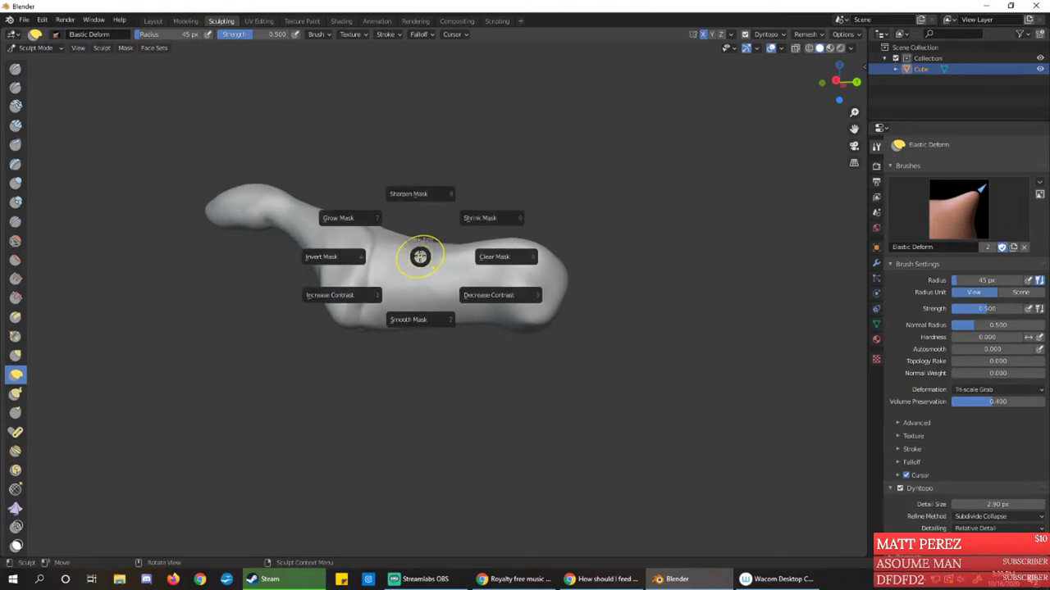
key(x)
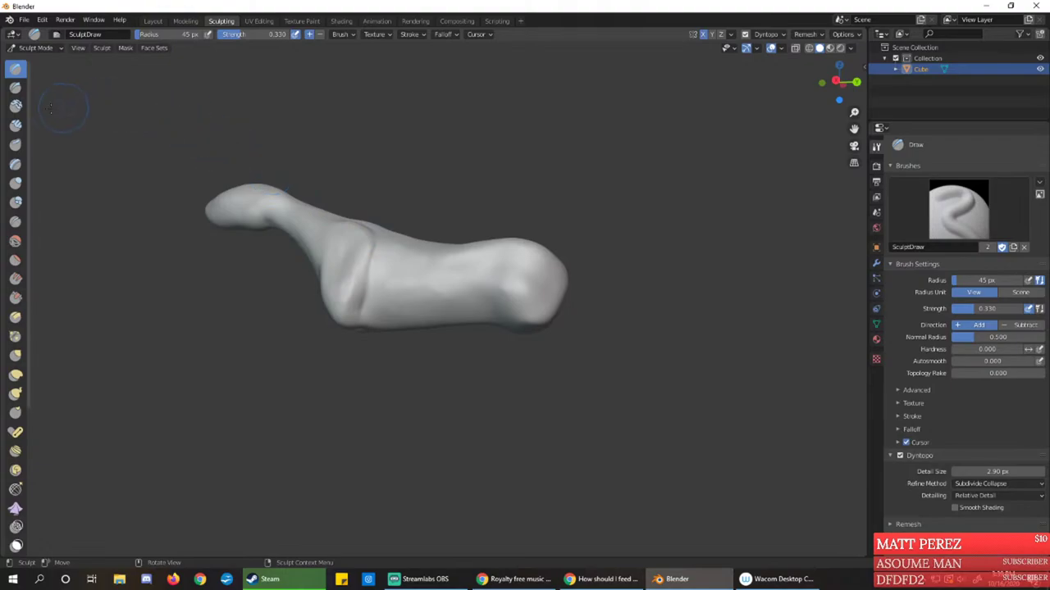
Pull the hindquarters downward with the Elastic Deform brush at a 185 px radius and 0.500 strength
click(16, 375)
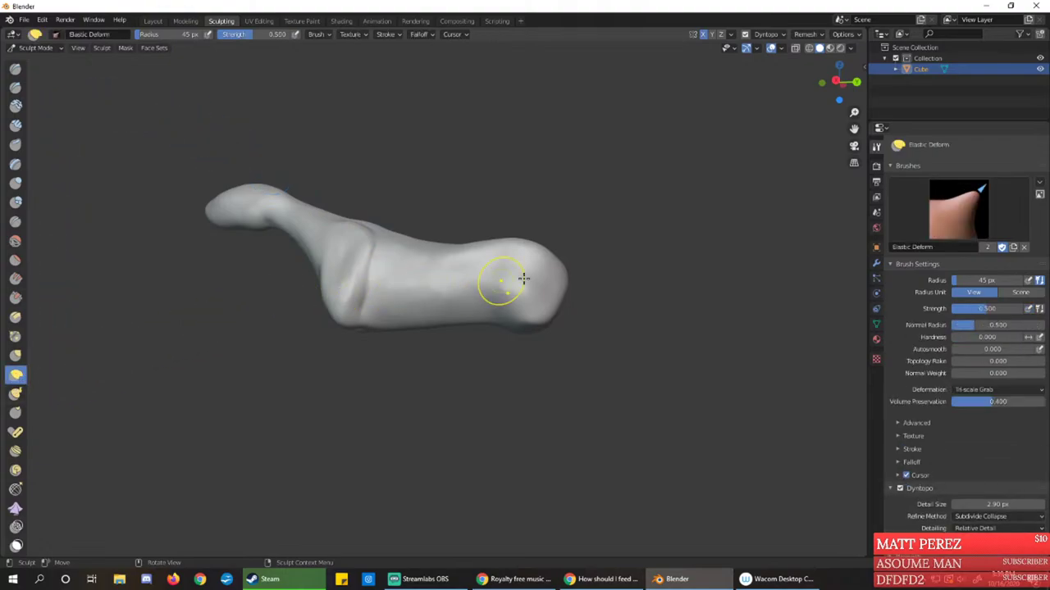
right_click(564, 213)
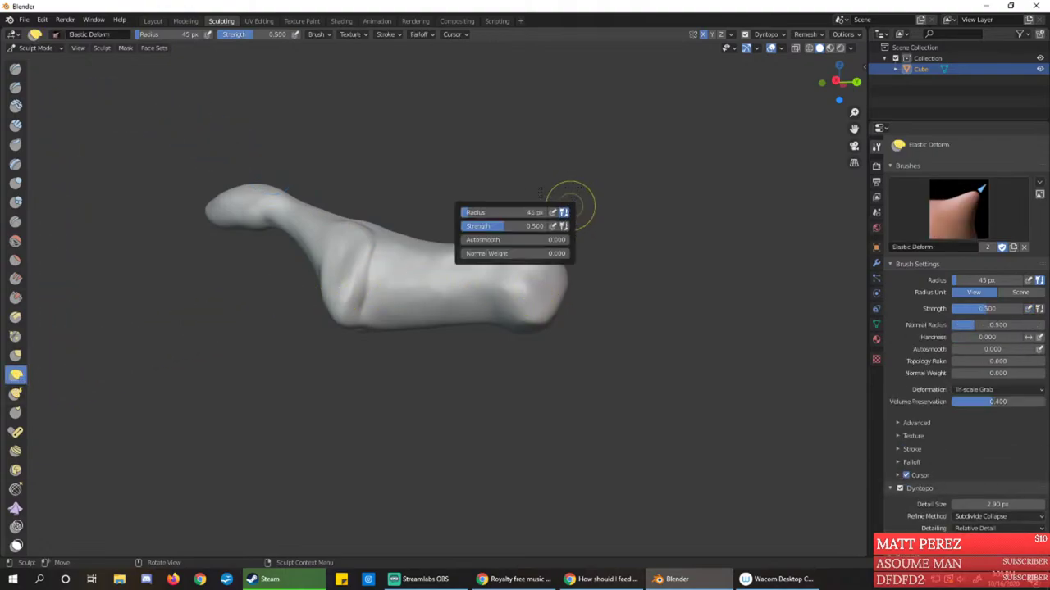
drag(469, 213, 500, 212)
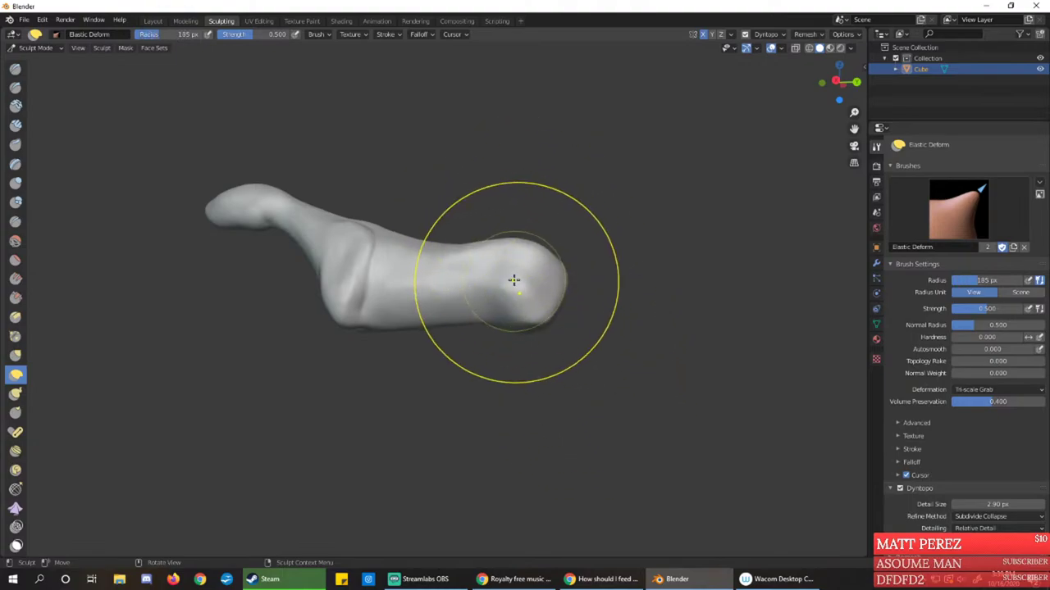
drag(513, 280, 518, 390)
middle_drag(546, 262, 554, 306)
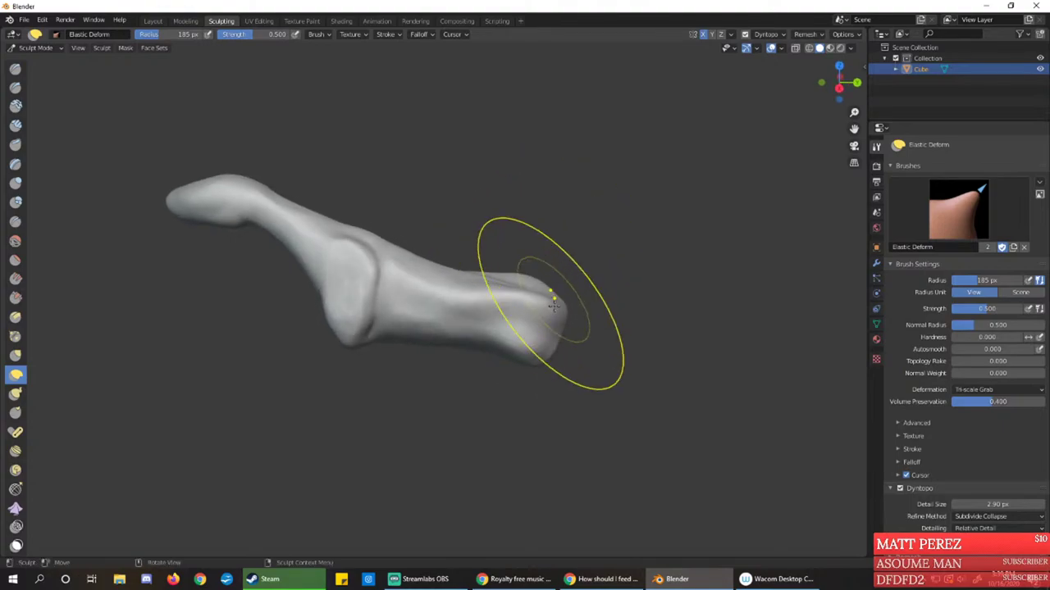
Pull the hindquarters further downward and tuck the rump inward with the Elastic Deform brush at a 185 px radius and 0.500 strength
drag(544, 297, 500, 393)
middle_drag(518, 374, 541, 333)
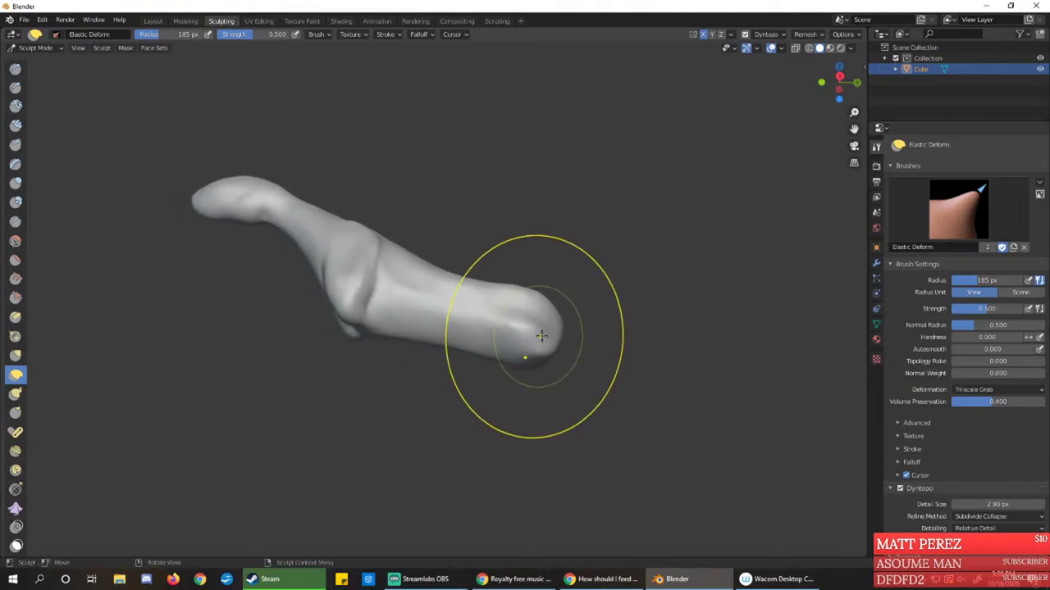
mouse_move(530, 336)
mouse_down()
mouse_move(479, 351)
mouse_move(517, 333)
mouse_move(515, 313)
mouse_up()
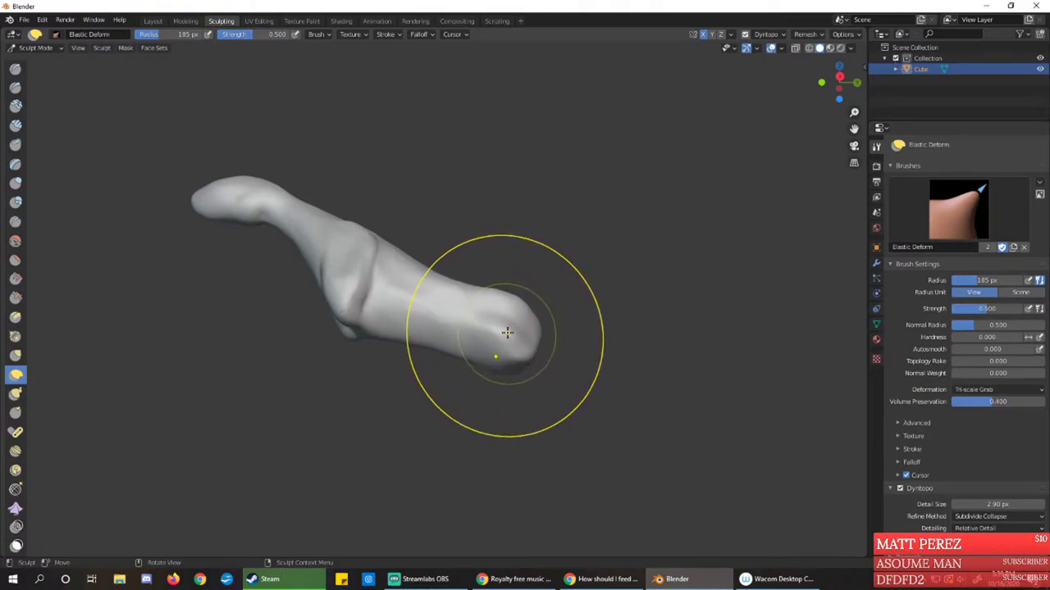
drag(512, 335, 509, 306)
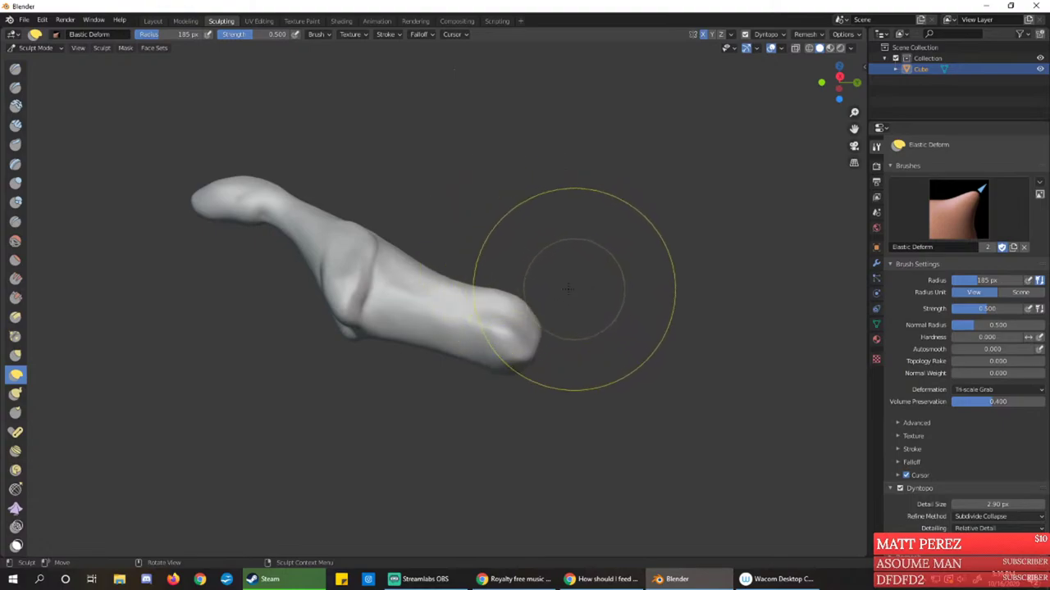
mouse_move(563, 293)
middle_down()
mouse_move(541, 328)
mouse_move(500, 354)
mouse_move(435, 353)
mouse_move(522, 311)
mouse_move(443, 359)
mouse_move(328, 287)
mouse_move(209, 232)
middle_up()
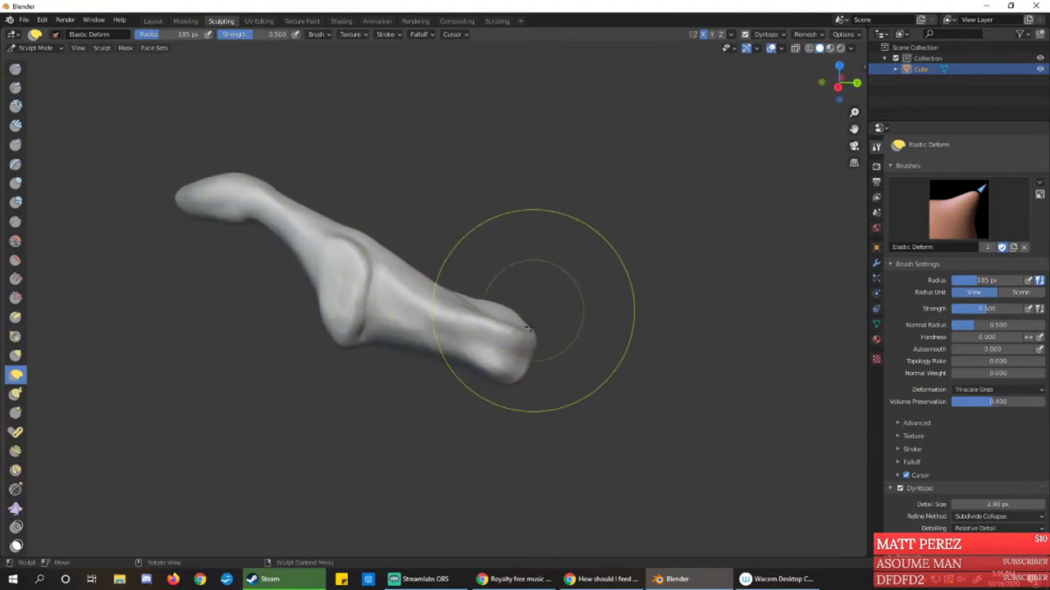
mouse_move(500, 343)
middle_down()
mouse_move(466, 315)
mouse_move(476, 307)
mouse_move(459, 311)
middle_up()
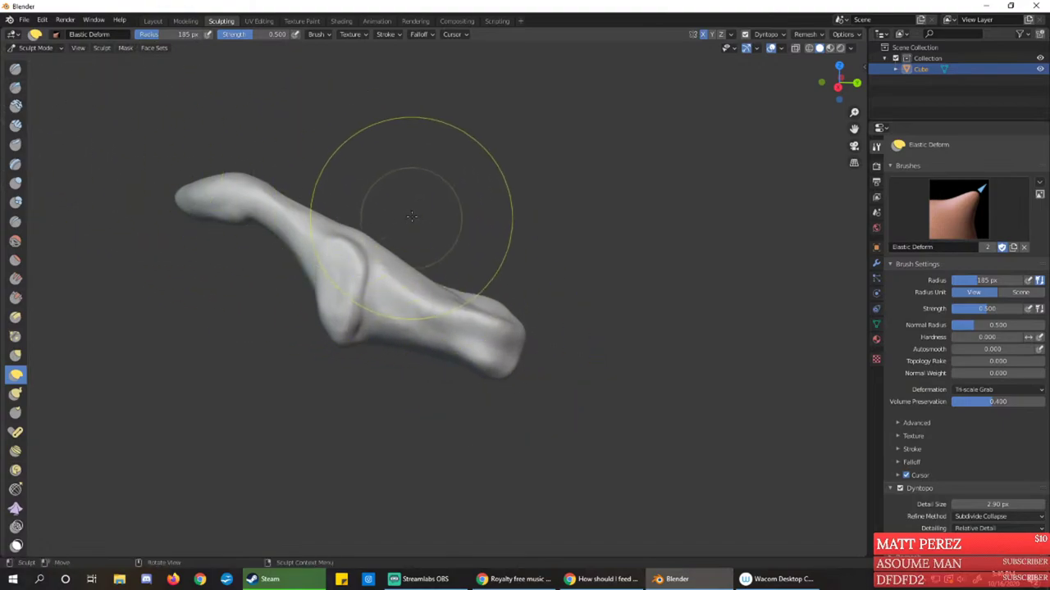
Build up the top of the rump and the hip with the Draw brush at a 91 px radius and 0.330 strength
right_click(365, 212)
right_click(344, 215)
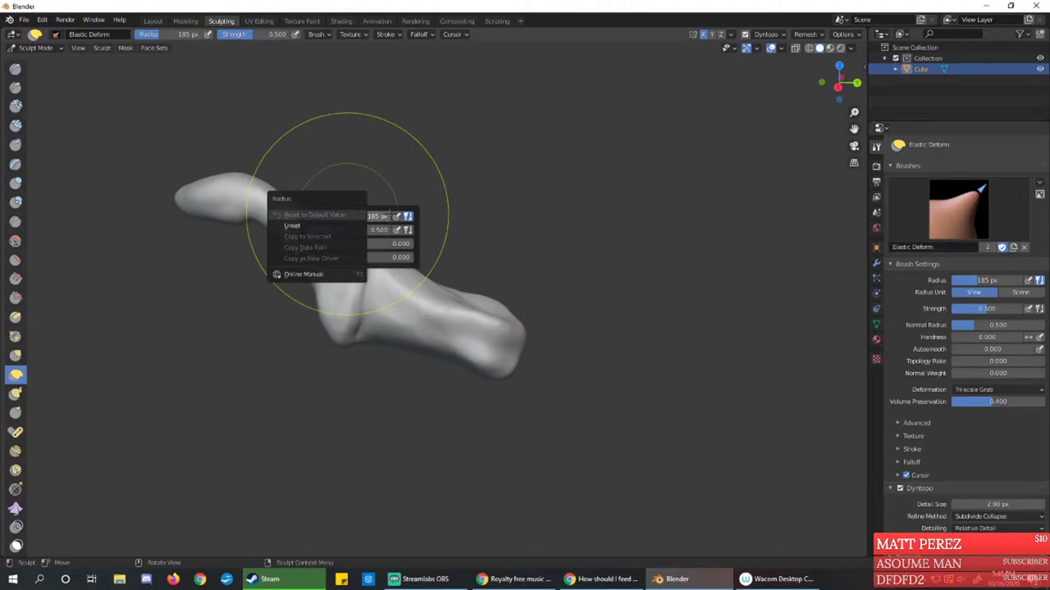
right_click(447, 209)
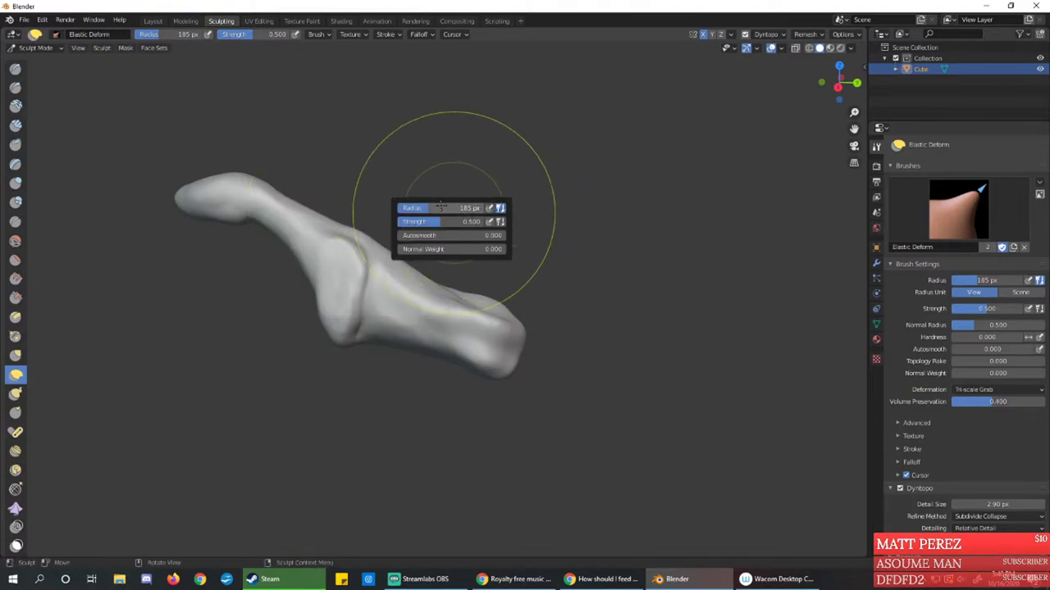
drag(441, 205, 425, 204)
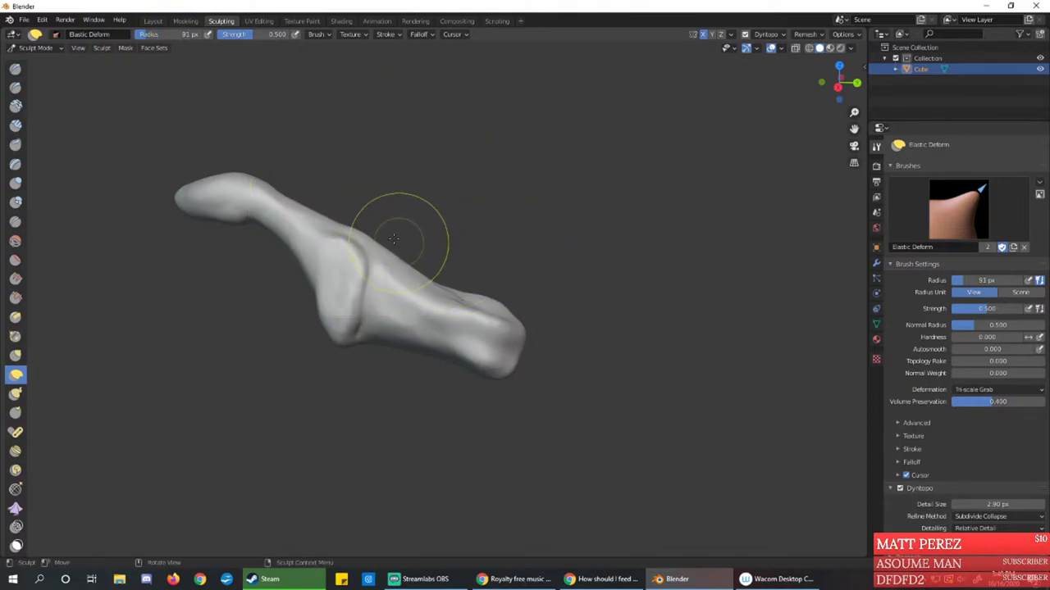
click(15, 68)
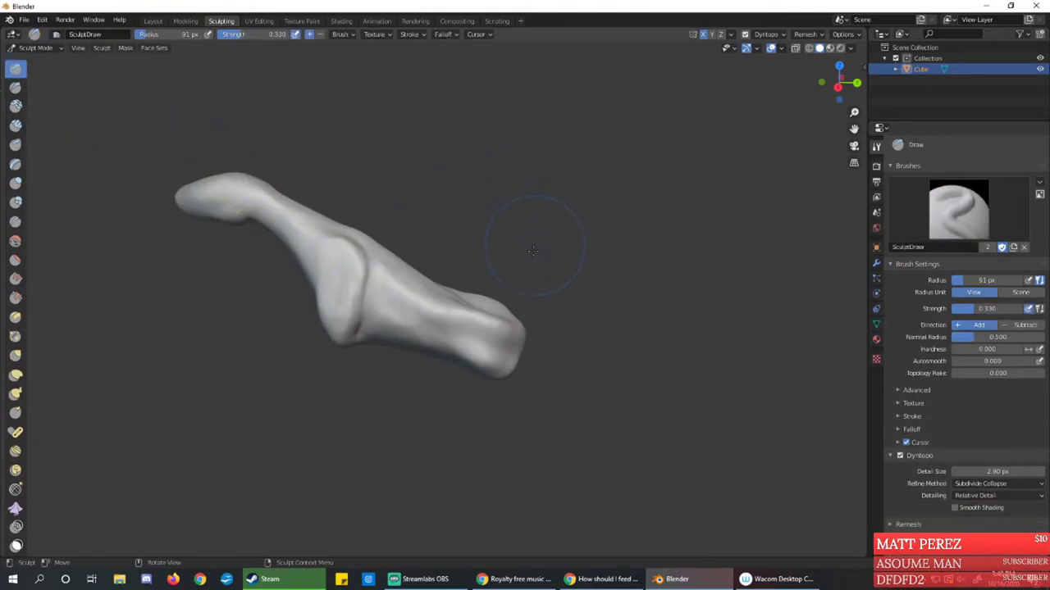
middle_drag(529, 248, 443, 341)
ctrl+middle_drag(457, 380, 426, 279)
shift+middle_drag(462, 351, 443, 273)
mouse_move(391, 248)
mouse_down()
mouse_move(427, 326)
mouse_move(419, 267)
mouse_move(442, 307)
mouse_move(458, 300)
mouse_up()
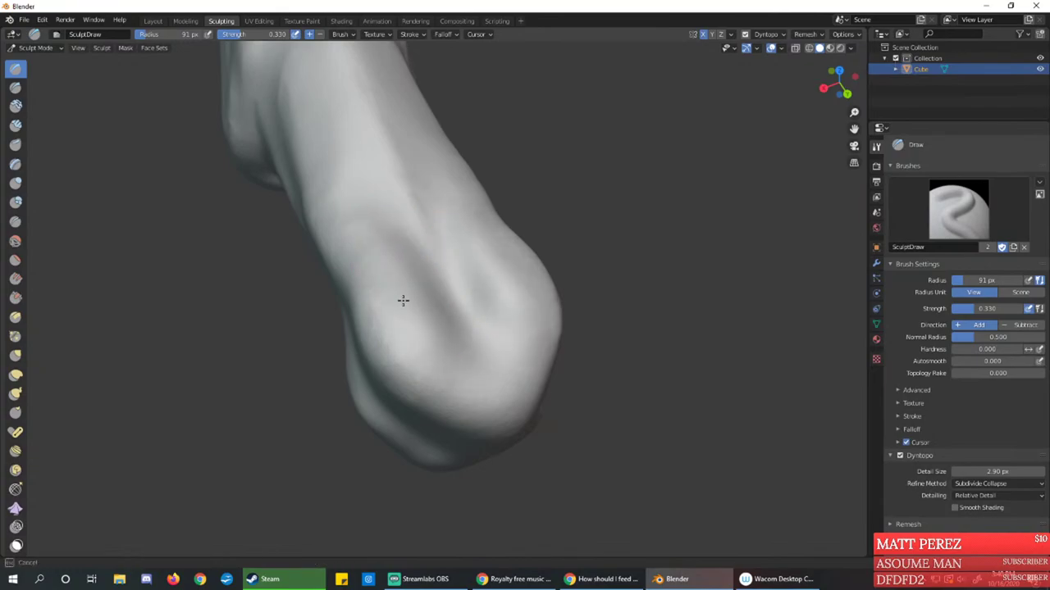
mouse_move(403, 300)
middle_down()
mouse_move(483, 269)
mouse_move(528, 290)
mouse_move(452, 284)
mouse_move(487, 260)
middle_up()
mouse_move(549, 300)
middle_down()
mouse_move(567, 320)
mouse_move(495, 284)
mouse_move(546, 300)
mouse_move(462, 270)
middle_up()
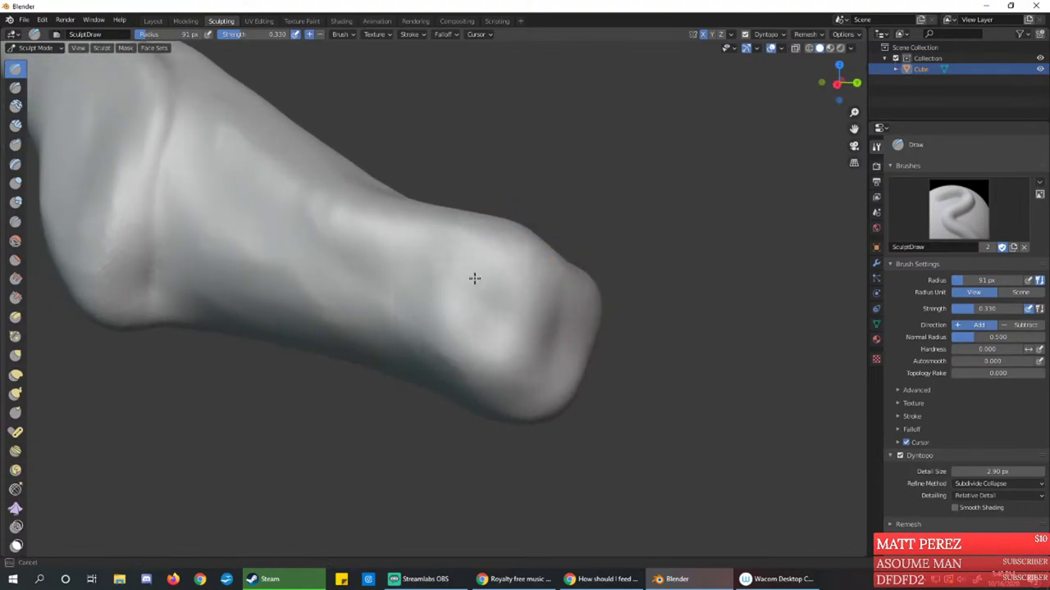
middle_drag(511, 398, 452, 335)
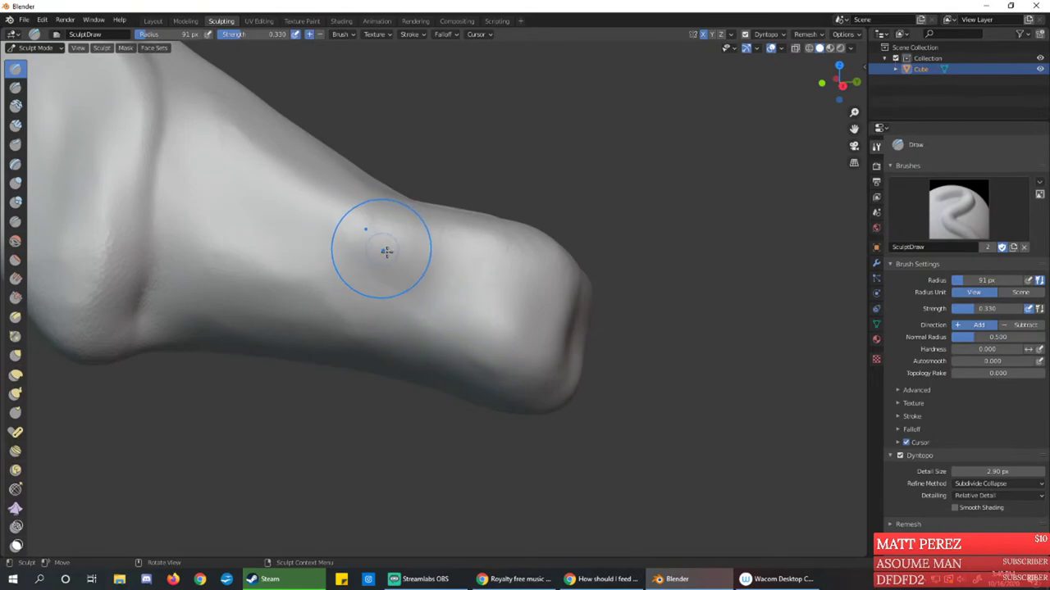
Add volume along the flank and lower side between the ribcage and the hip with the Draw brush
mouse_move(386, 251)
middle_down()
mouse_move(421, 260)
mouse_move(551, 347)
middle_up()
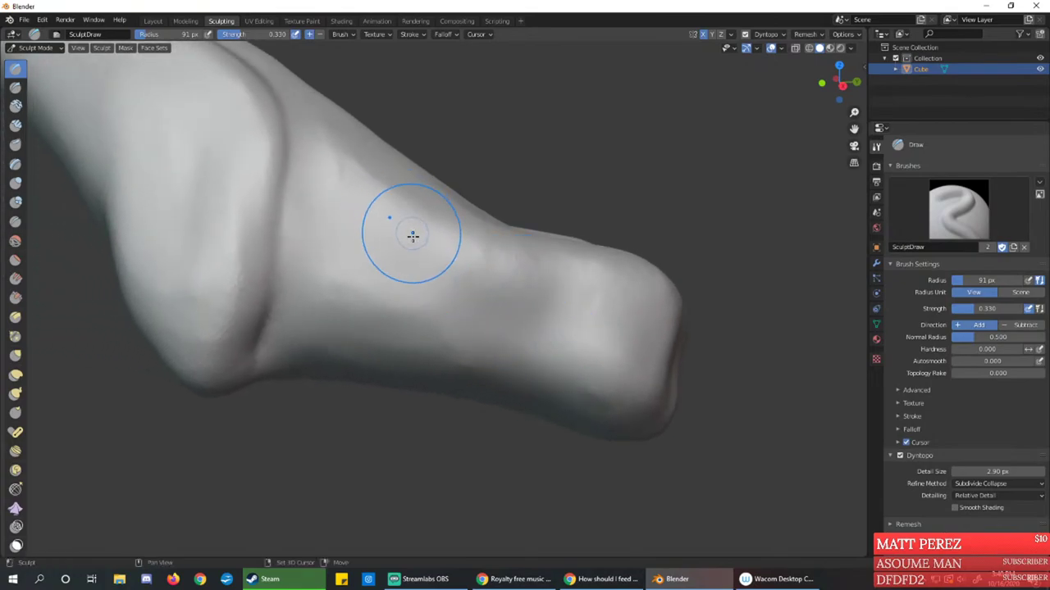
mouse_move(413, 236)
middle_down()
mouse_move(375, 276)
mouse_move(312, 274)
mouse_move(347, 307)
middle_up()
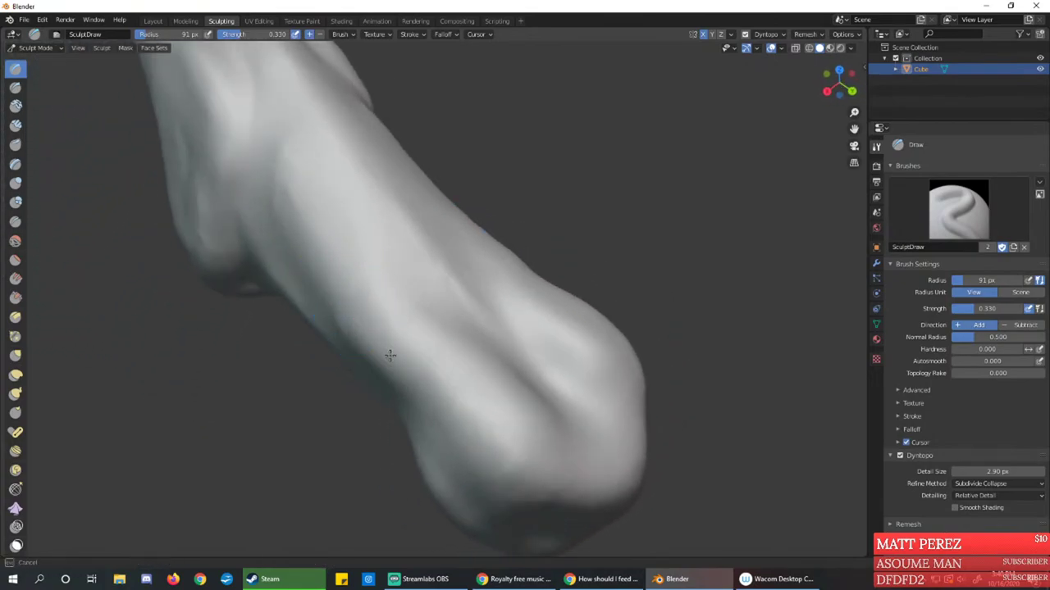
mouse_move(390, 356)
mouse_down()
mouse_move(352, 300)
mouse_move(361, 328)
mouse_move(324, 283)
mouse_move(427, 370)
mouse_move(386, 384)
mouse_move(402, 375)
mouse_up()
mouse_move(402, 374)
middle_down()
mouse_move(459, 312)
mouse_move(487, 316)
middle_up()
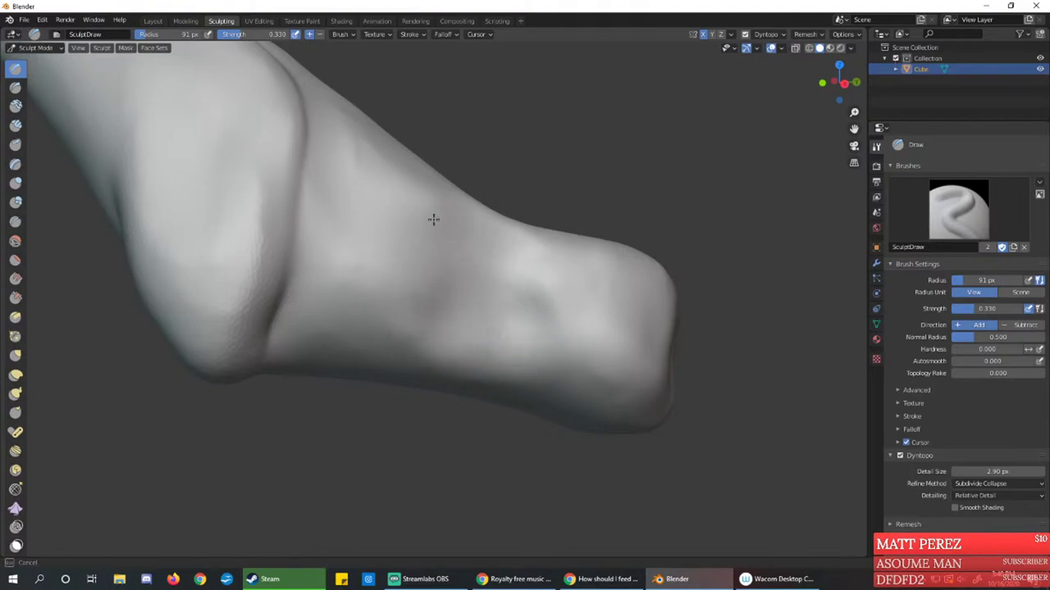
mouse_move(522, 301)
middle_down()
mouse_move(459, 365)
mouse_move(476, 377)
mouse_move(489, 326)
mouse_move(511, 313)
middle_up()
drag(496, 316, 450, 324)
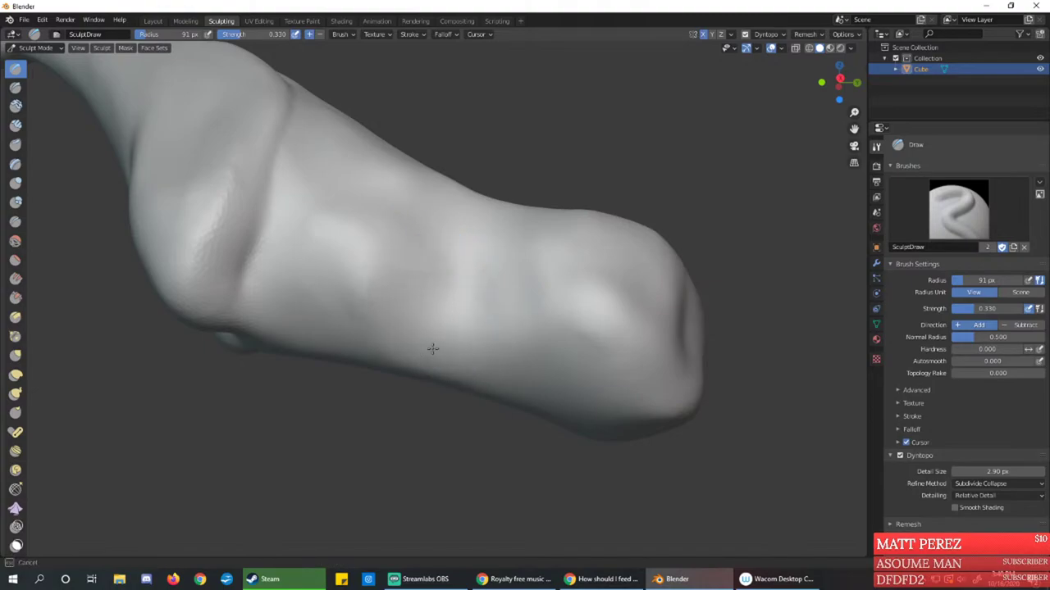
mouse_move(433, 349)
middle_down()
mouse_move(380, 309)
mouse_move(442, 284)
mouse_move(427, 309)
mouse_move(339, 309)
mouse_move(447, 265)
mouse_move(428, 283)
mouse_move(468, 310)
mouse_move(427, 323)
mouse_move(466, 330)
middle_up()
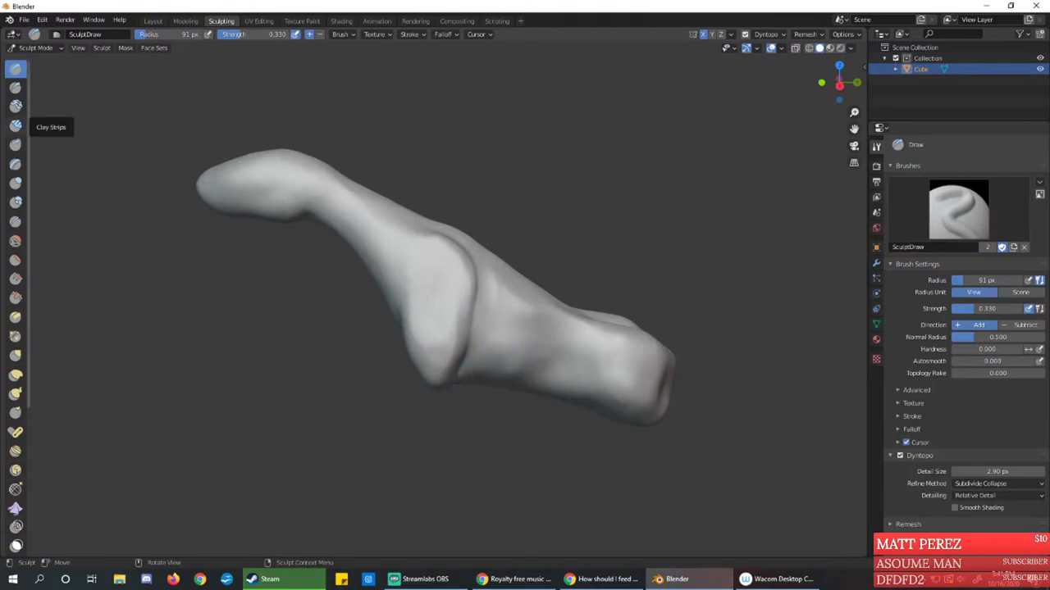
Switch to the browser, examine the thin horse's body in the paused reference video, and return to Blender
click(601, 579)
drag(389, 264, 665, 61)
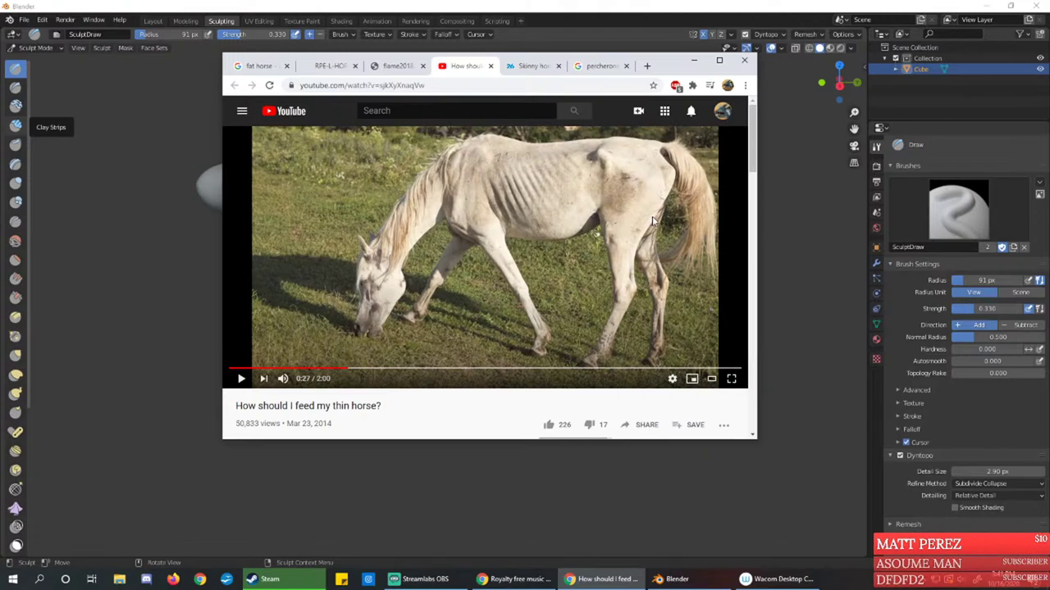
key(alt+Tab)
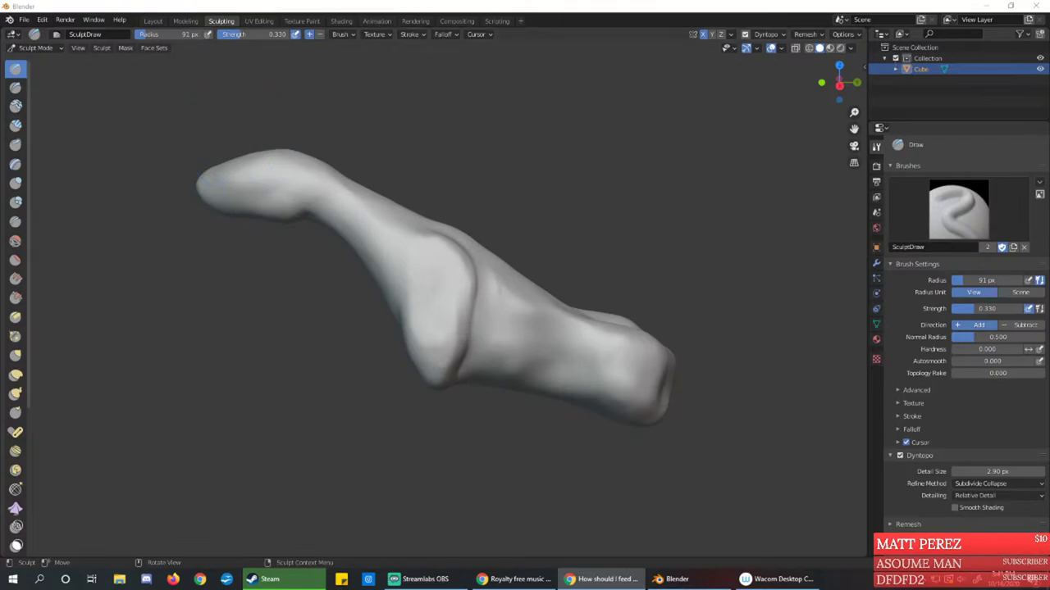
click(281, 4)
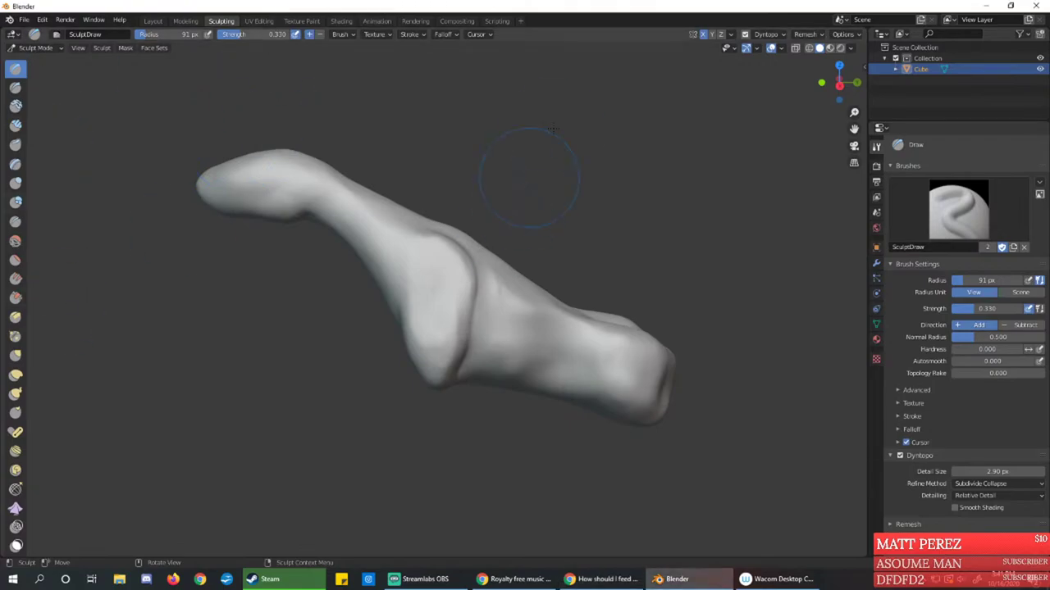
Touch up the ribcage behind the shoulder blade with the Draw brush at a 91 px radius and 0.330 strength
drag(494, 261, 523, 257)
mouse_move(429, 304)
middle_down()
mouse_move(484, 329)
mouse_move(445, 328)
middle_up()
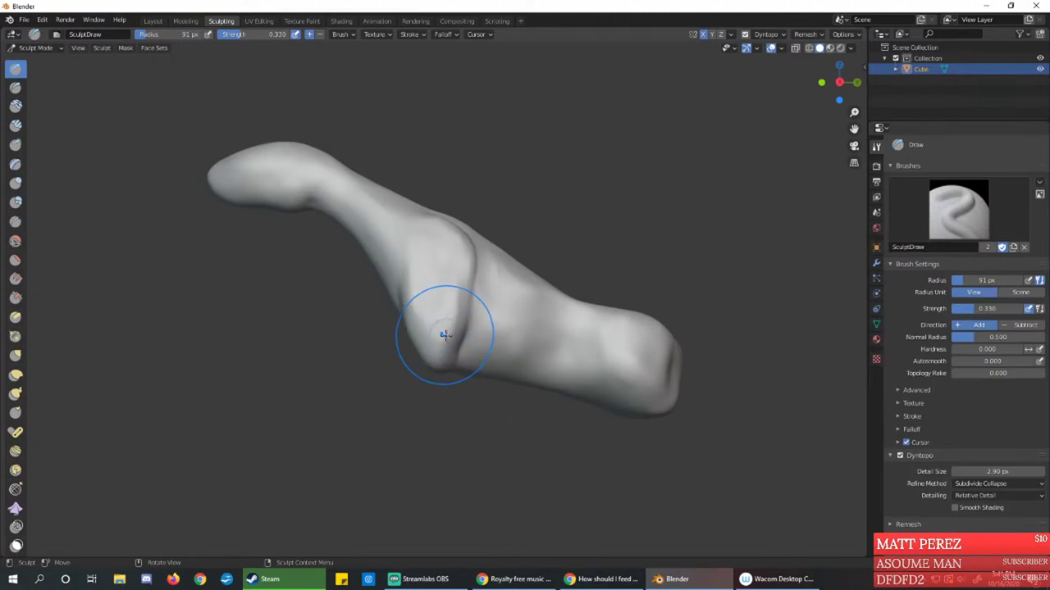
mouse_move(497, 331)
middle_down()
mouse_move(464, 352)
mouse_move(470, 325)
mouse_move(437, 306)
mouse_move(450, 303)
middle_up()
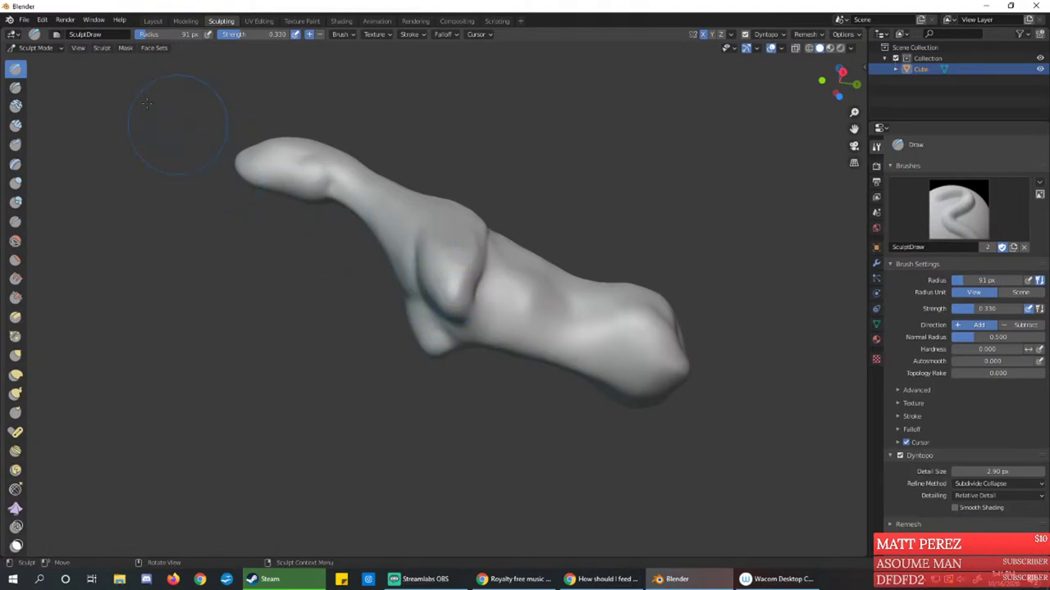
Build rounded foreleg stumps at the lower ends of the shoulder blades with the Clay brush at a 91 px radius and 0.500 strength
click(14, 87)
click(15, 106)
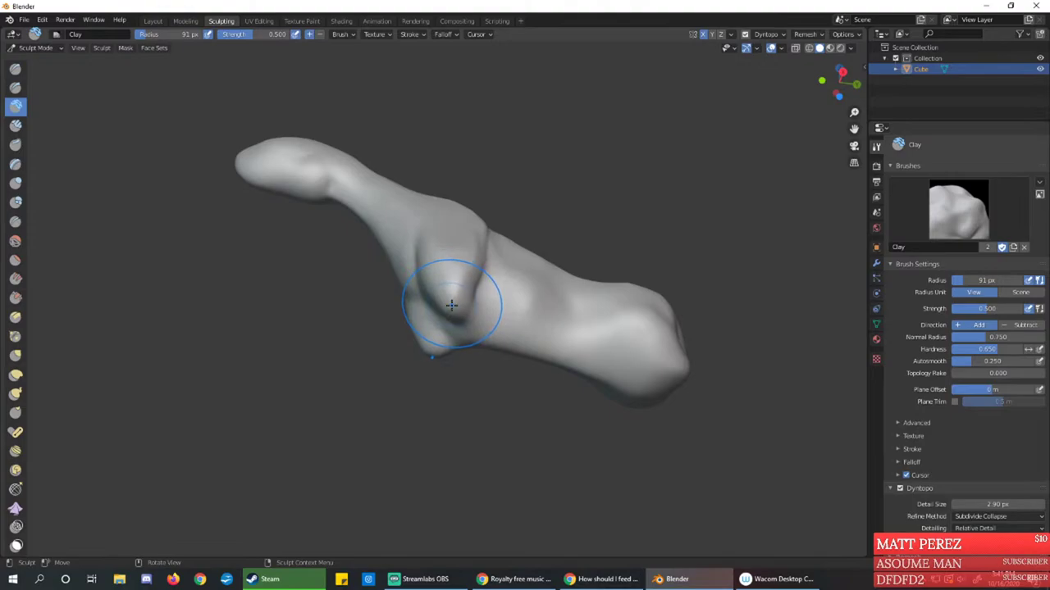
mouse_move(453, 302)
mouse_down()
mouse_move(450, 284)
mouse_move(456, 310)
mouse_up()
drag(454, 302, 452, 307)
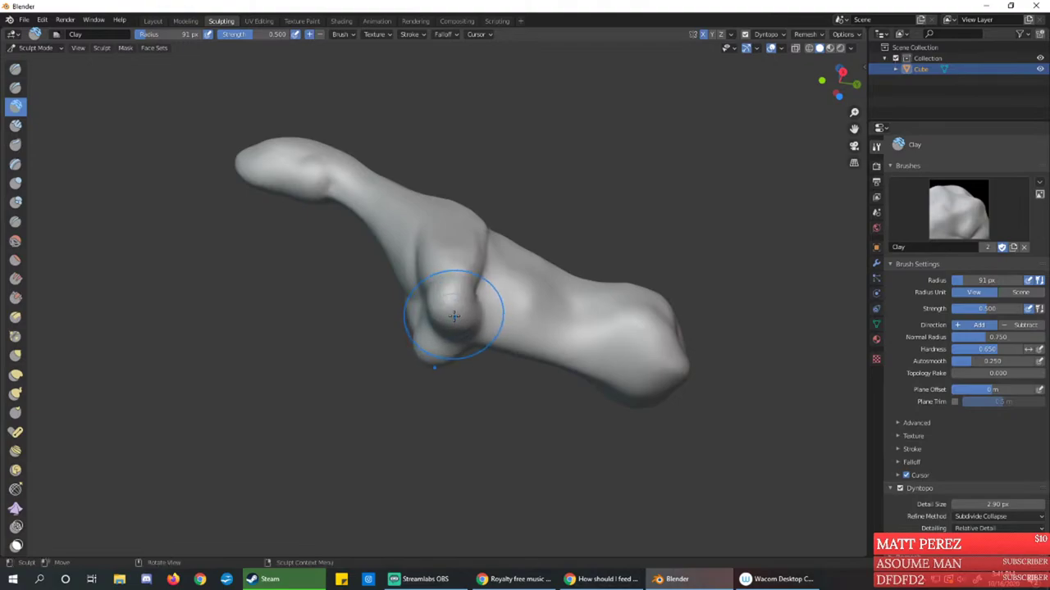
middle_drag(445, 305, 444, 346)
scroll(450, 389, up, 5)
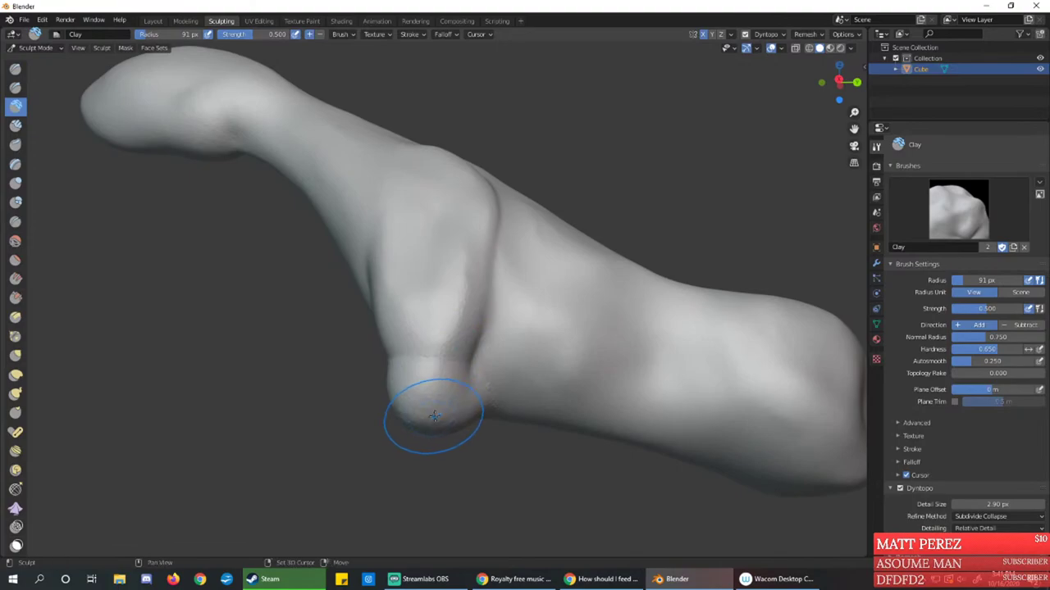
shift+middle_drag(410, 418, 477, 291)
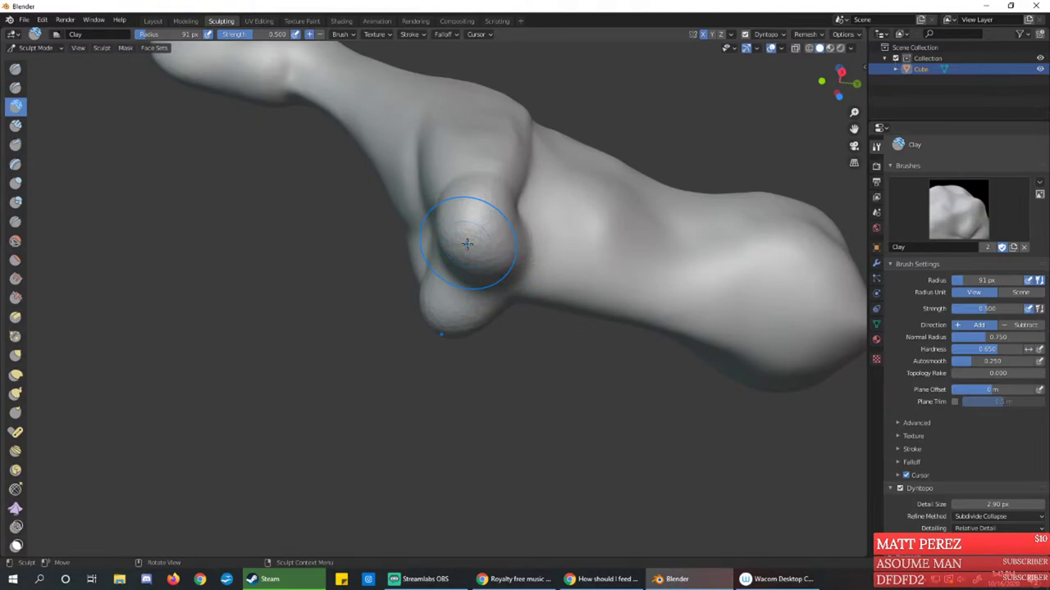
Extend the foreleg stumps downward with further Clay strokes on their tips
mouse_move(480, 238)
mouse_down()
mouse_move(467, 263)
mouse_move(478, 242)
mouse_move(474, 275)
mouse_up()
middle_drag(474, 274, 579, 306)
drag(579, 297, 585, 328)
mouse_move(585, 328)
middle_down()
mouse_move(623, 324)
mouse_move(587, 321)
middle_up()
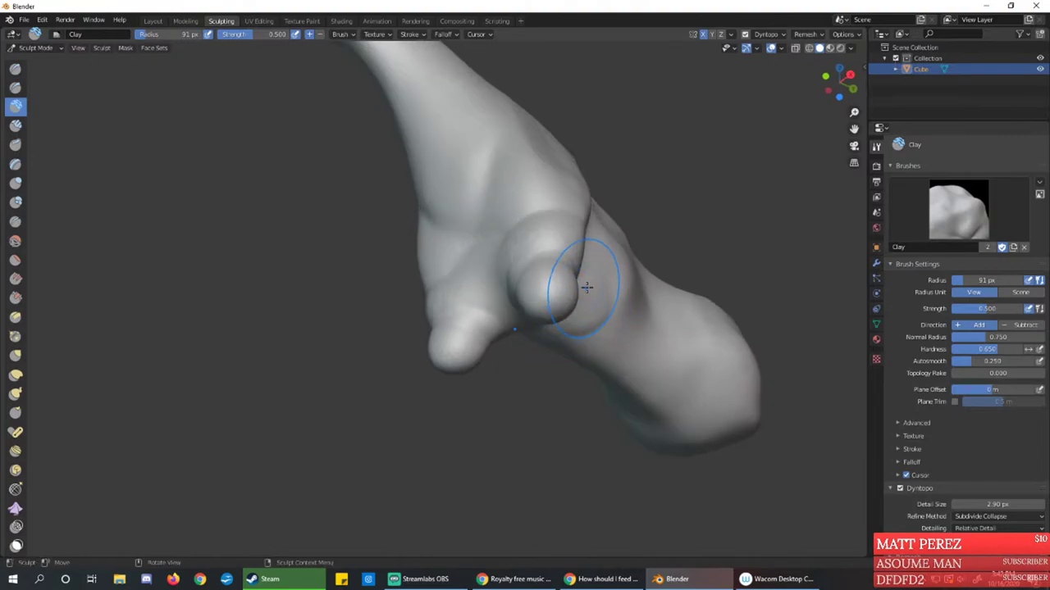
drag(595, 288, 587, 331)
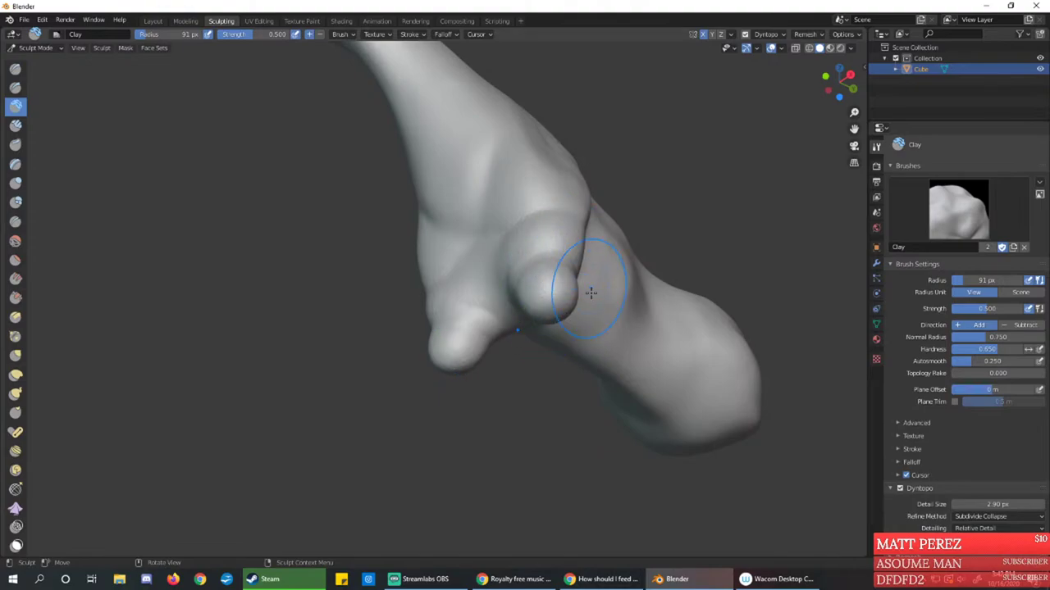
mouse_move(590, 290)
middle_down()
mouse_move(517, 293)
mouse_move(574, 302)
mouse_move(531, 327)
mouse_move(571, 337)
mouse_move(578, 298)
mouse_move(379, 306)
middle_up()
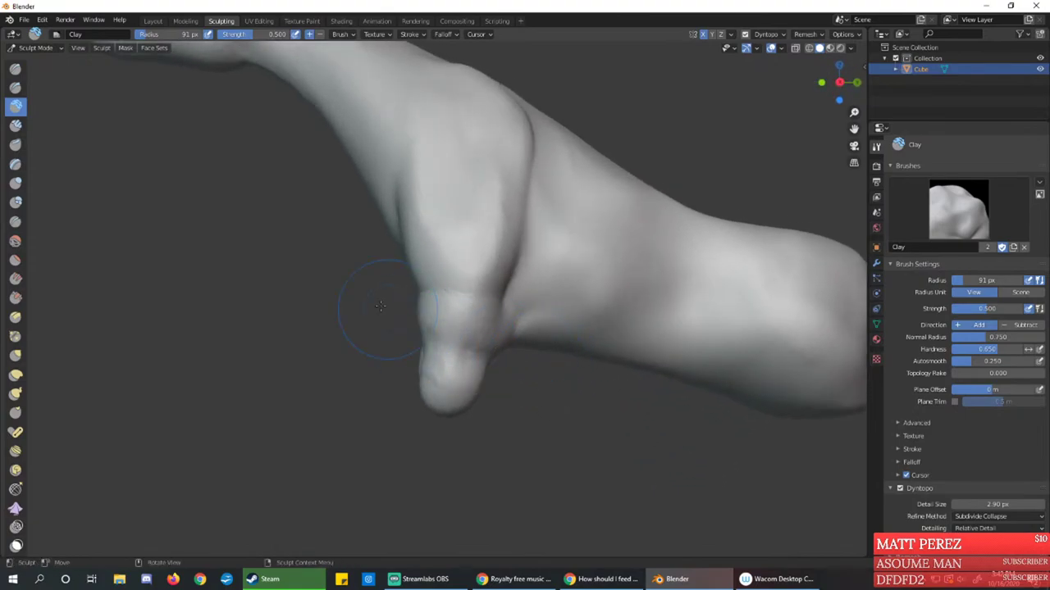
Stretch the foreleg stumps downward into long legs with the Elastic Deform brush at a 91 px radius and 0.500 strength
click(15, 374)
mouse_move(452, 380)
mouse_down()
mouse_move(449, 533)
mouse_move(466, 461)
mouse_move(435, 579)
mouse_up()
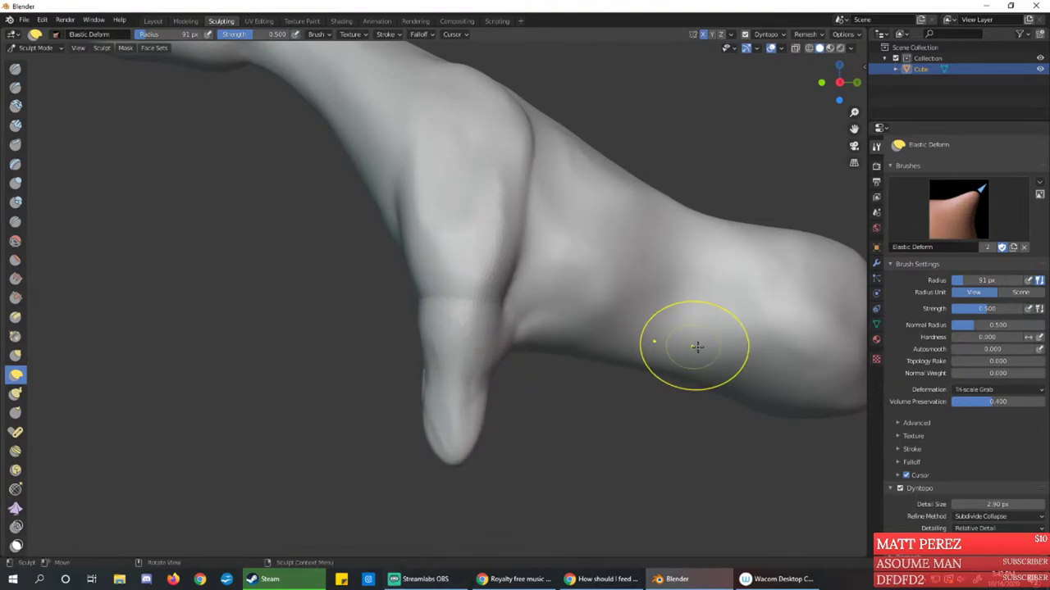
mouse_move(548, 367)
middle_down()
mouse_move(527, 415)
mouse_move(522, 397)
mouse_move(531, 402)
mouse_move(519, 452)
mouse_move(499, 369)
middle_up()
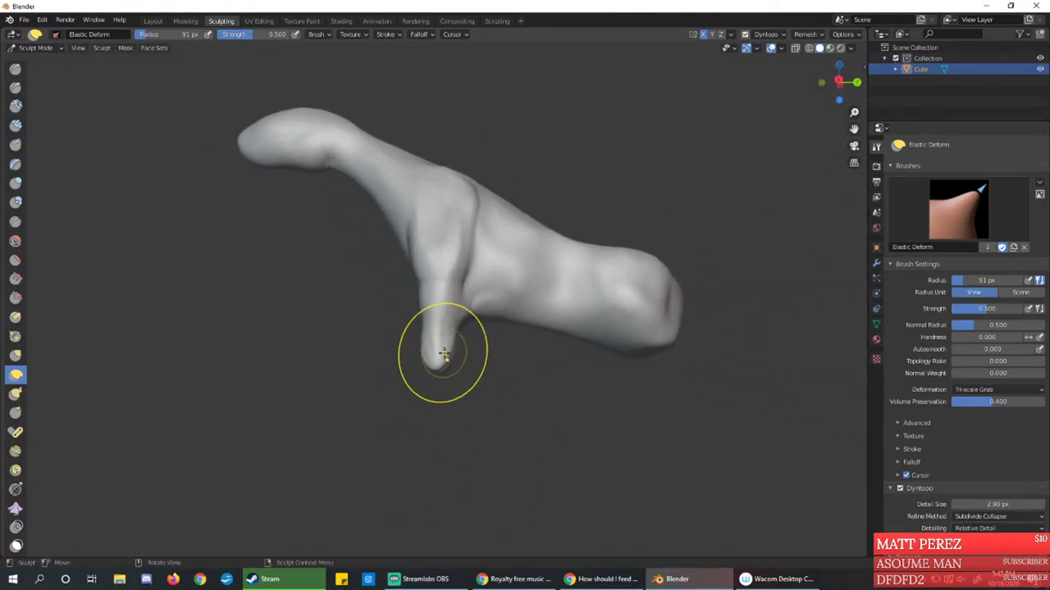
drag(435, 352, 420, 537)
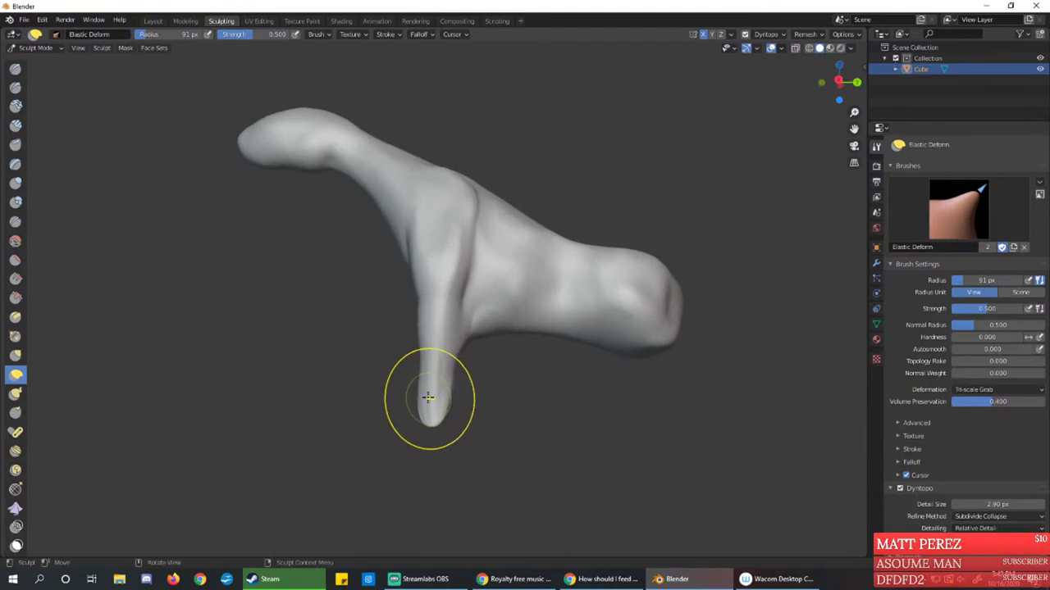
drag(429, 398, 425, 486)
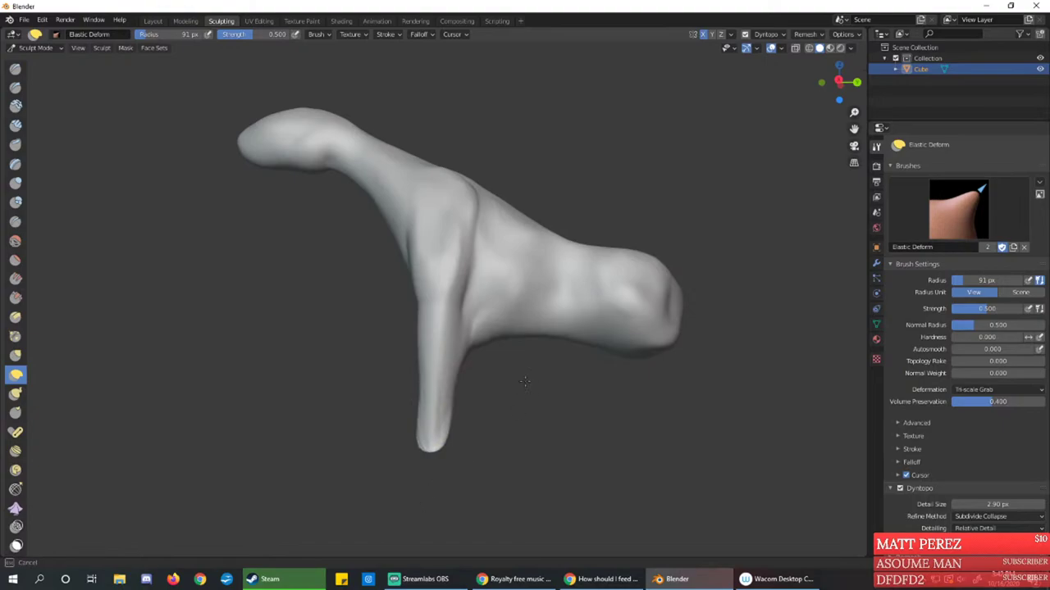
Readjust the forelegs and pull their tips downward with the Elastic Deform brush at a 91 px radius and 0.500 strength
drag(524, 382, 474, 383)
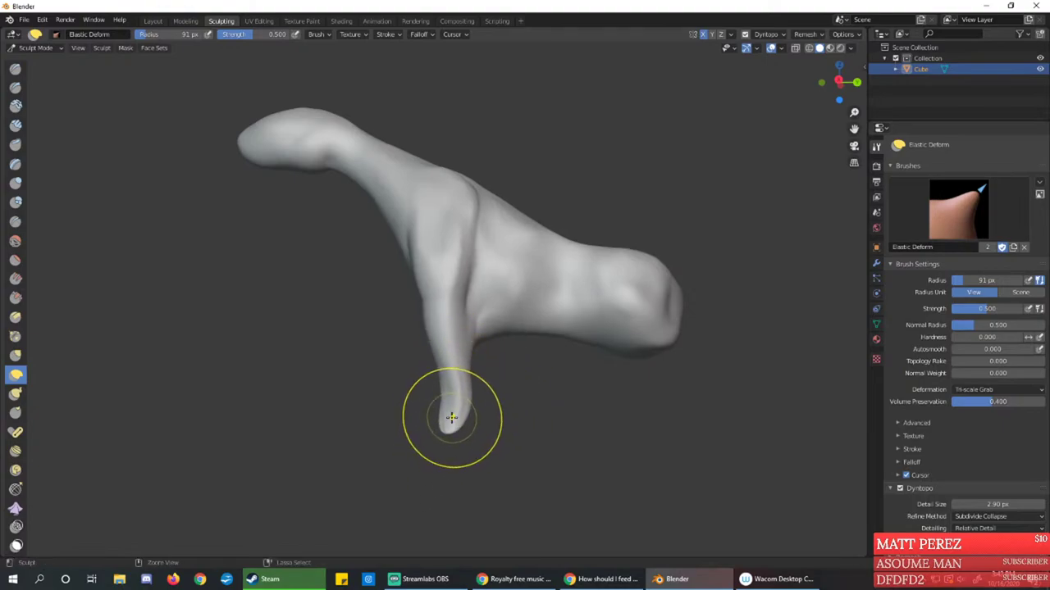
key(ctrl+z)
drag(433, 418, 429, 455)
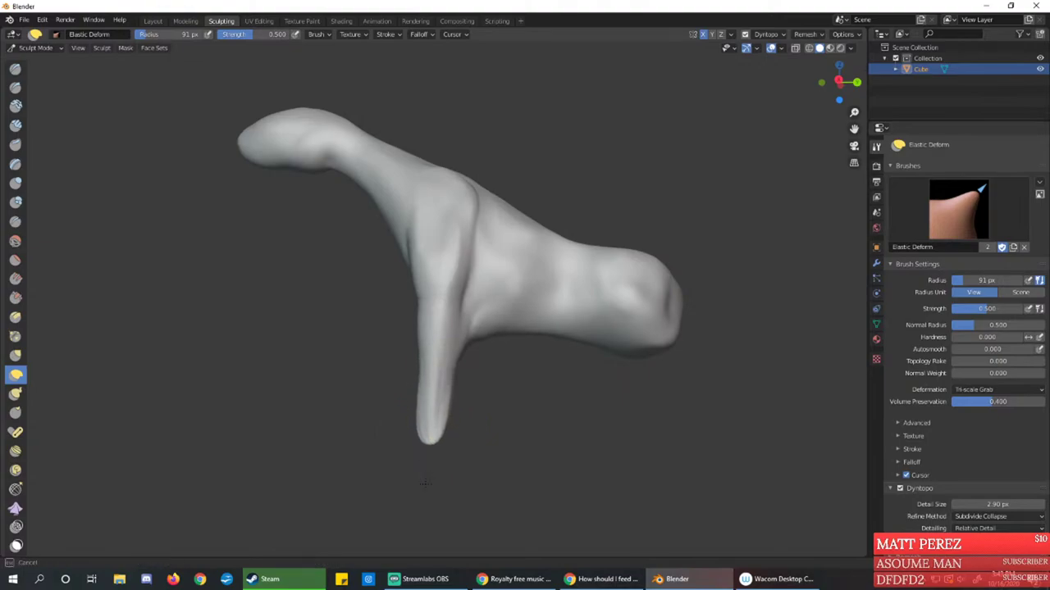
drag(424, 496, 412, 504)
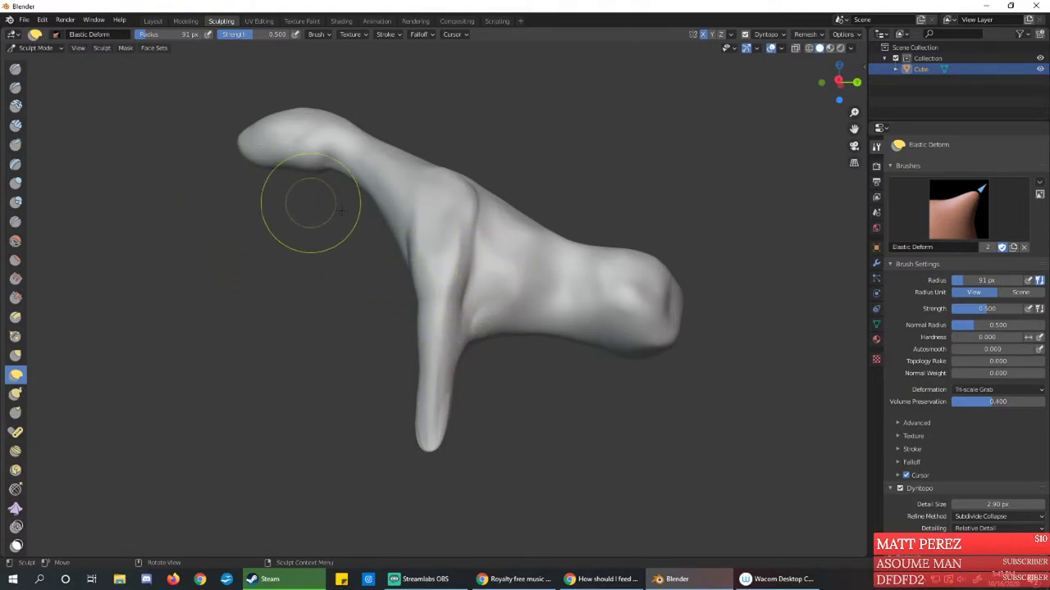
Add volume to the chest between the forelegs with the Draw brush at a 91 px radius and 0.330 strength
mouse_move(304, 200)
middle_down()
mouse_move(566, 246)
mouse_move(598, 279)
mouse_move(269, 199)
middle_up()
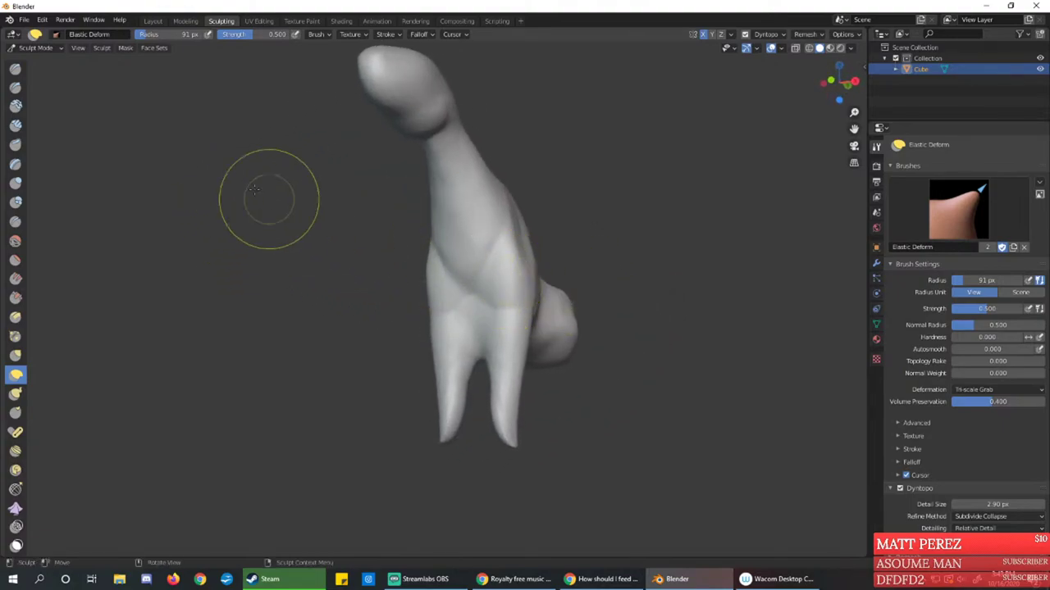
click(15, 69)
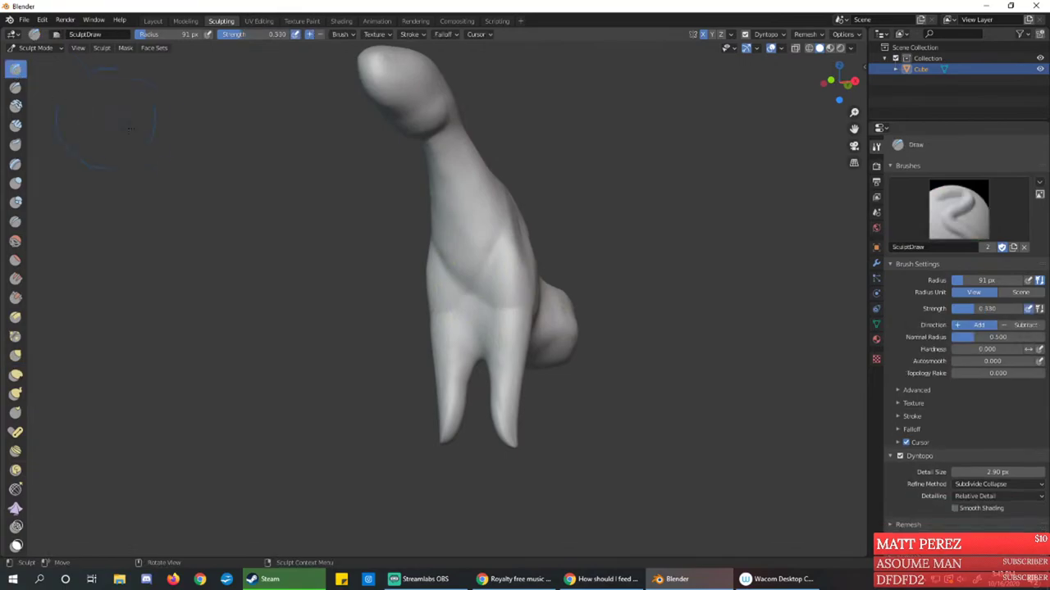
mouse_move(468, 351)
mouse_down()
mouse_move(480, 354)
mouse_move(478, 325)
mouse_up()
mouse_move(479, 345)
middle_down()
mouse_move(483, 246)
mouse_move(483, 271)
middle_up()
drag(480, 310, 490, 301)
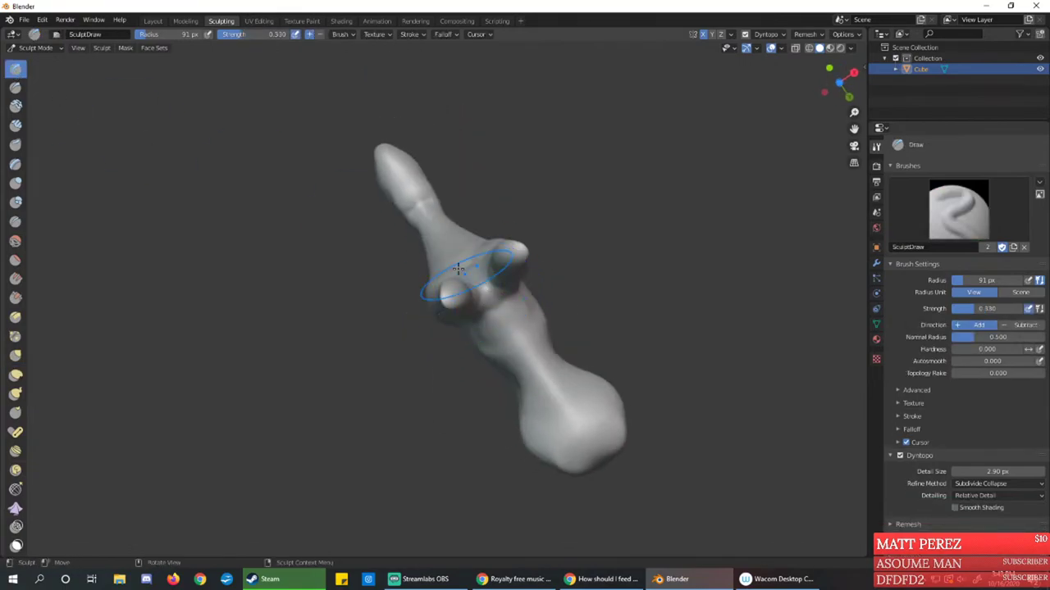
Build up the underside of the chest between the foreleg bases with the Clay brush at a 91 px radius and 0.500 strength
click(17, 108)
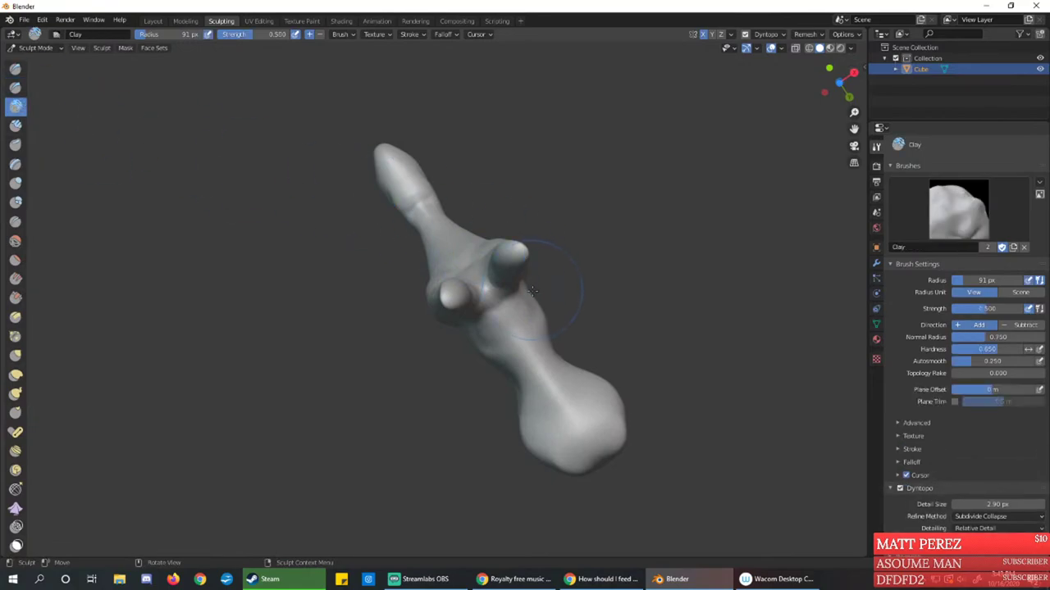
mouse_move(489, 287)
middle_down()
mouse_move(485, 253)
mouse_move(483, 298)
mouse_move(485, 230)
mouse_move(484, 240)
middle_up()
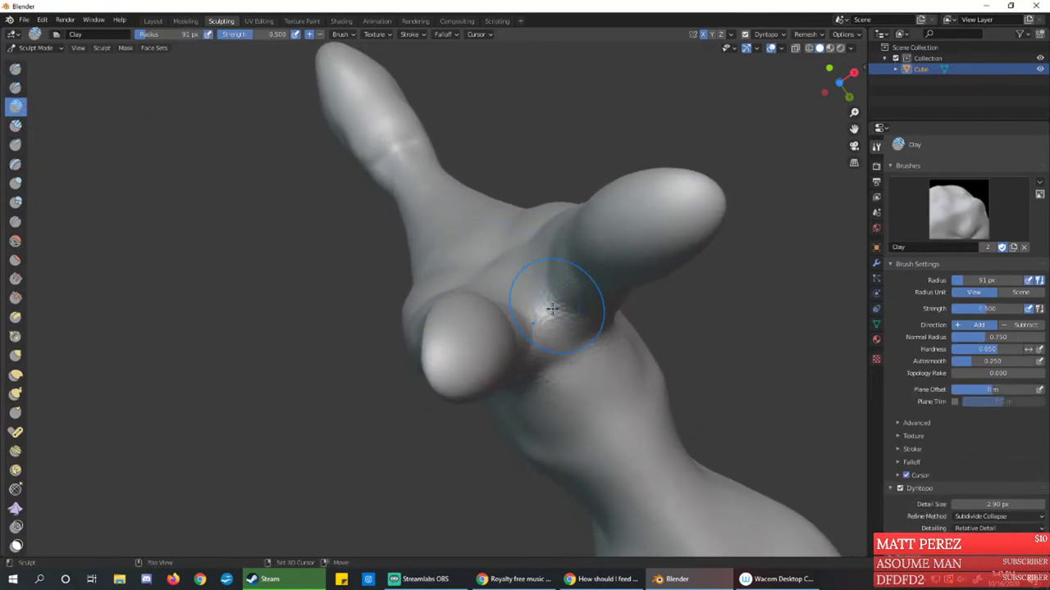
mouse_move(556, 309)
mouse_down()
mouse_move(539, 306)
mouse_move(554, 342)
mouse_up()
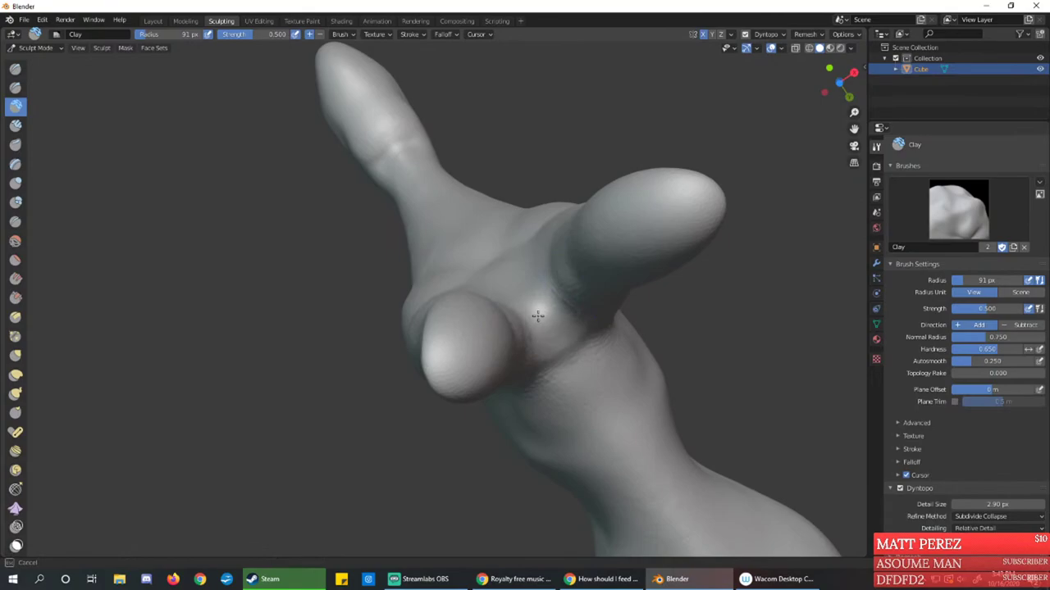
mouse_move(536, 318)
middle_down()
mouse_move(492, 353)
mouse_move(440, 370)
mouse_move(441, 361)
mouse_move(540, 351)
mouse_move(534, 340)
middle_up()
mouse_move(536, 326)
mouse_down()
mouse_move(488, 284)
mouse_move(498, 278)
mouse_move(482, 250)
mouse_move(547, 337)
mouse_up()
mouse_move(546, 337)
middle_down()
mouse_move(452, 369)
mouse_move(429, 346)
middle_up()
mouse_move(429, 346)
mouse_down()
mouse_move(394, 309)
mouse_move(402, 322)
mouse_move(386, 317)
mouse_move(397, 336)
mouse_move(408, 328)
mouse_up()
mouse_move(408, 328)
middle_down()
mouse_move(484, 345)
mouse_move(446, 328)
middle_up()
Add Clay strokes around the armpit and the inner side of the upper foreleg
mouse_move(516, 292)
mouse_down()
mouse_move(497, 223)
mouse_move(520, 251)
mouse_move(529, 233)
mouse_move(568, 282)
mouse_move(575, 216)
mouse_move(495, 216)
mouse_move(546, 271)
mouse_up()
drag(523, 235, 566, 270)
mouse_move(566, 271)
middle_down()
mouse_move(498, 274)
mouse_move(427, 254)
middle_up()
drag(427, 255, 392, 282)
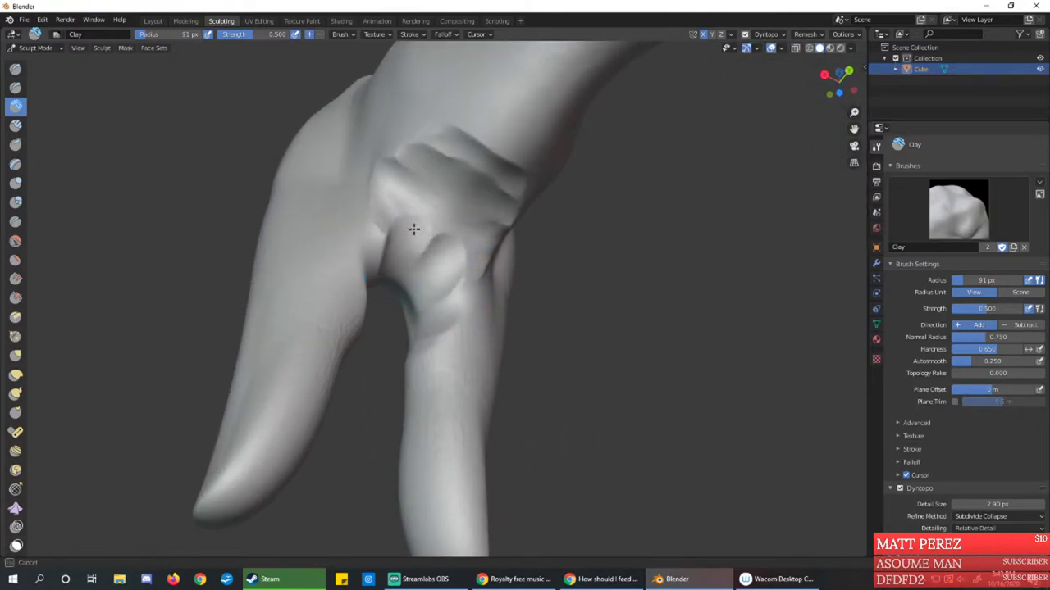
drag(413, 229, 423, 251)
mouse_move(397, 297)
mouse_down()
mouse_move(403, 260)
mouse_move(413, 260)
mouse_up()
Fill the gap between the forelegs from the front of the chest back to the belly with Clay strokes
mouse_move(413, 260)
middle_down()
mouse_move(484, 247)
mouse_move(600, 294)
middle_up()
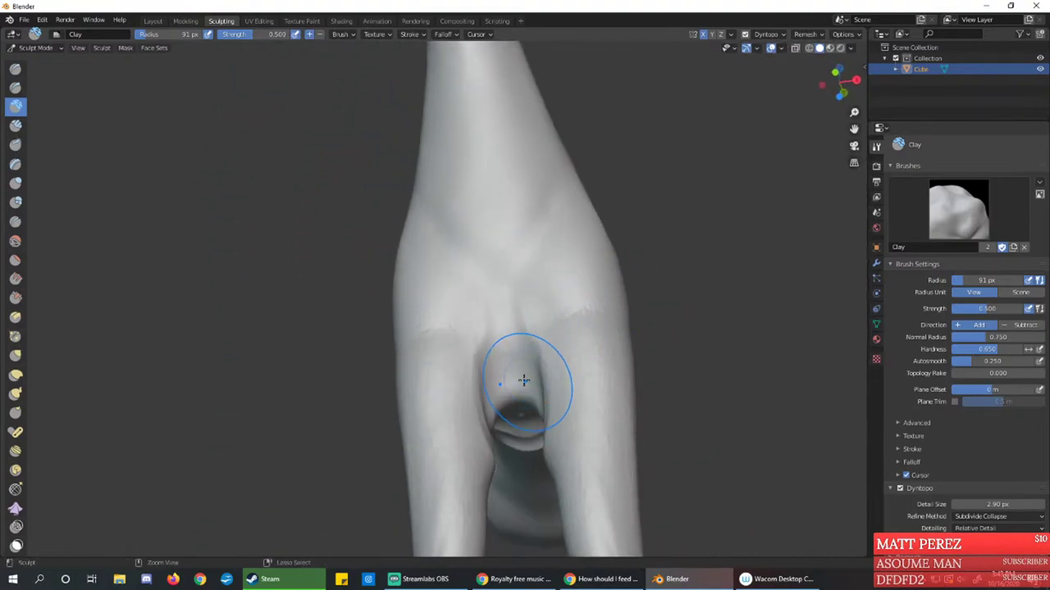
mouse_move(523, 380)
mouse_down()
mouse_move(510, 399)
mouse_move(517, 407)
mouse_up()
middle_drag(517, 410, 511, 316)
mouse_move(514, 325)
mouse_down()
mouse_move(533, 347)
mouse_move(495, 427)
mouse_up()
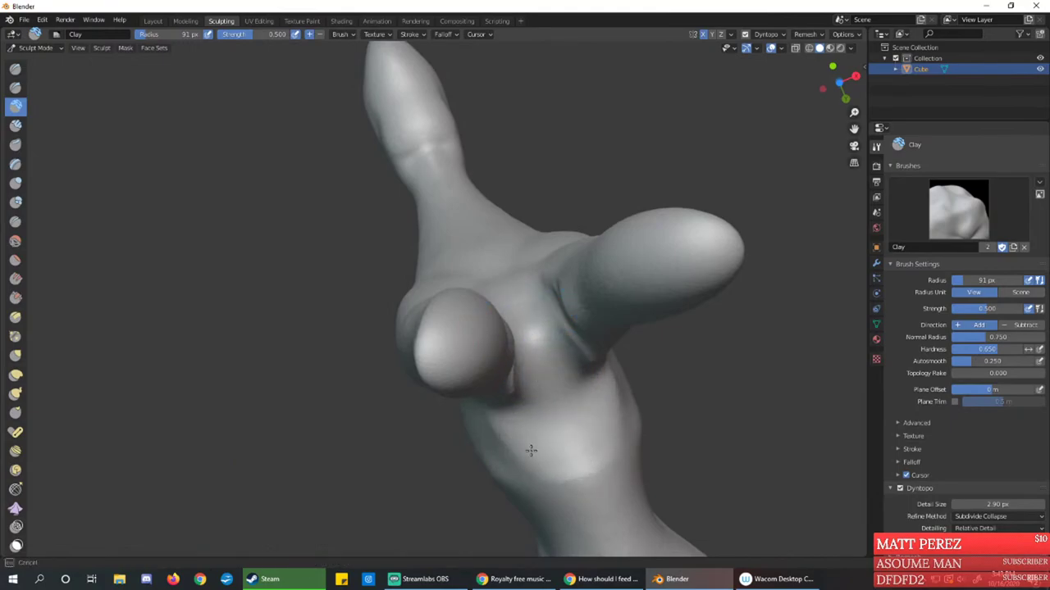
drag(581, 342, 534, 305)
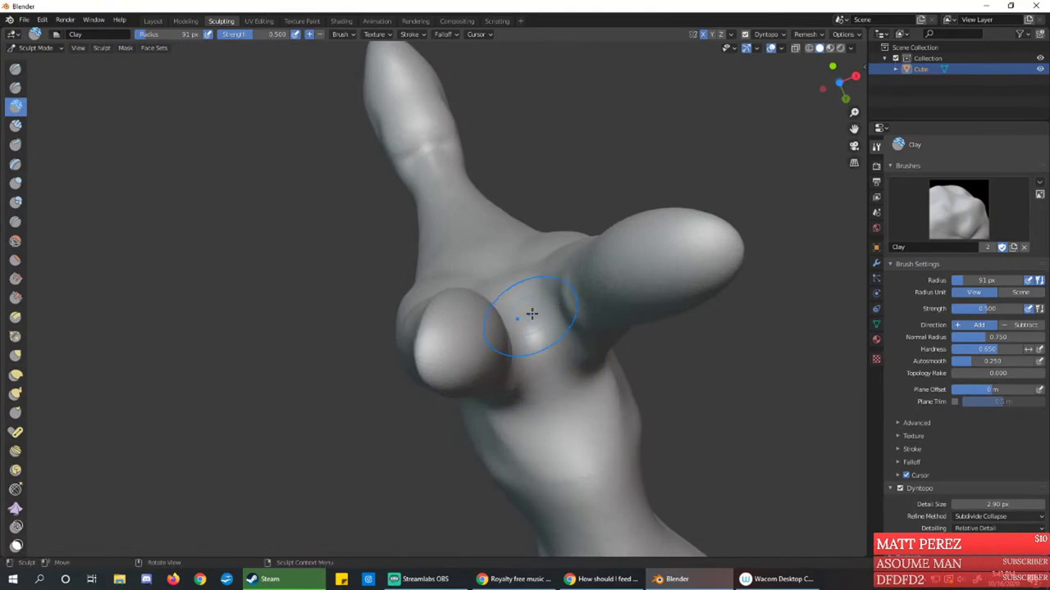
Build up the upper foreleg and the elbow area where it meets the ribcage with Clay strokes
middle_drag(534, 304, 525, 333)
drag(526, 339, 520, 321)
mouse_move(516, 317)
mouse_down()
mouse_move(533, 342)
mouse_move(515, 306)
mouse_move(546, 385)
mouse_up()
drag(499, 284, 563, 398)
mouse_move(494, 248)
mouse_down()
mouse_move(553, 405)
mouse_move(524, 316)
mouse_up()
mouse_move(523, 315)
middle_down()
mouse_move(556, 375)
mouse_move(574, 328)
mouse_move(452, 426)
mouse_move(521, 359)
middle_up()
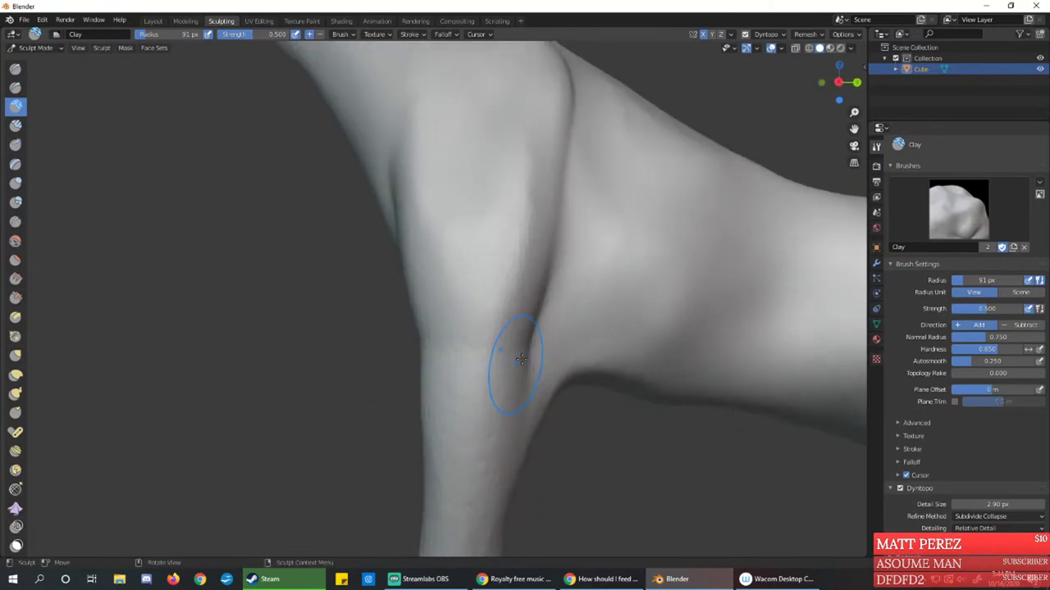
mouse_move(558, 395)
middle_down()
mouse_move(529, 362)
mouse_move(489, 368)
mouse_move(515, 348)
middle_up()
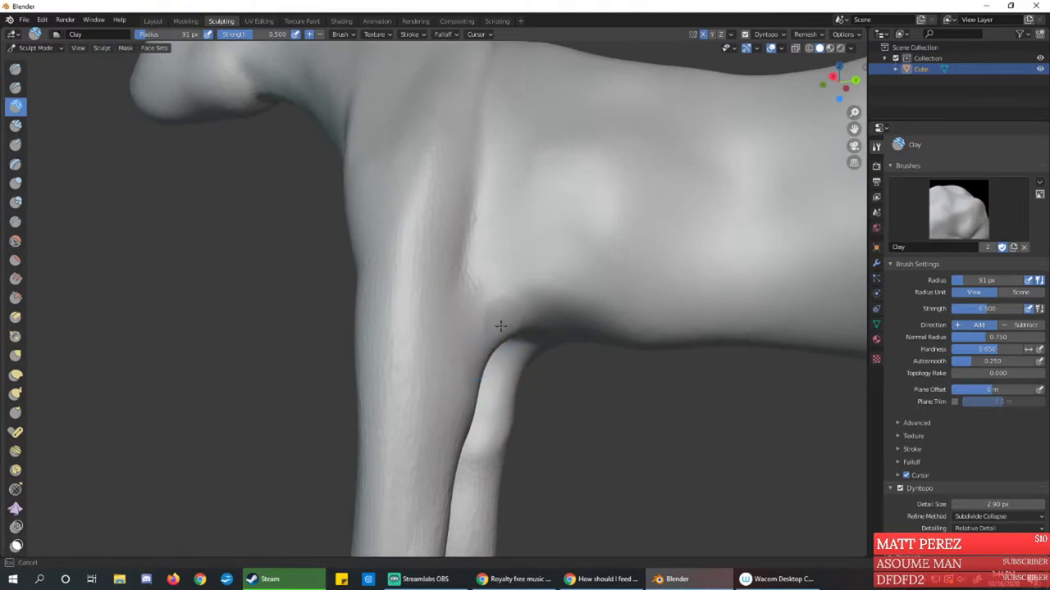
drag(500, 326, 497, 318)
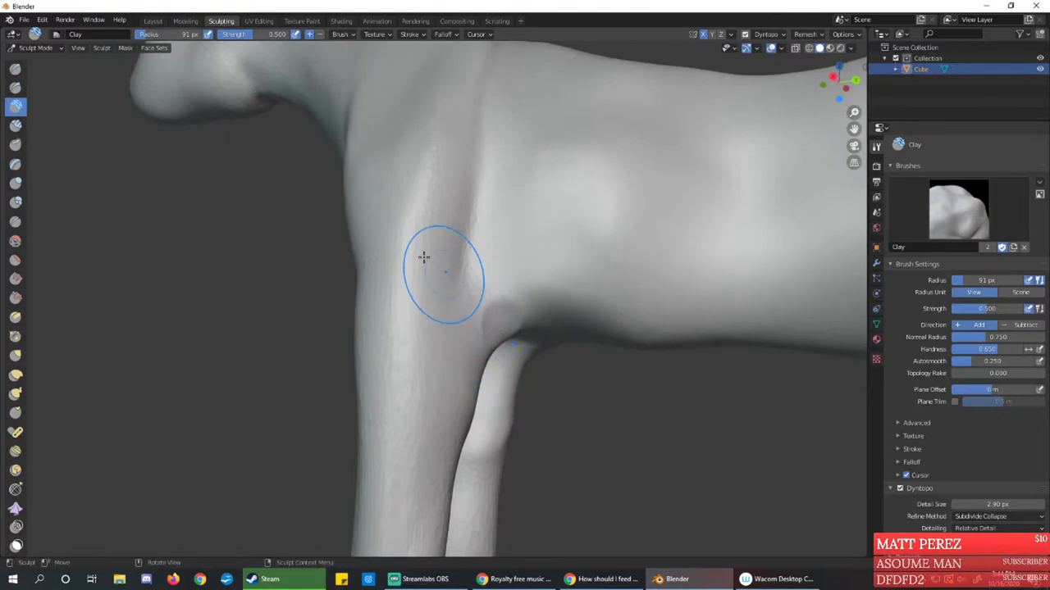
Carve the crease behind the elbow between foreleg and ribcage with the Crease brush at a 91 px radius and 0.250 strength
click(16, 221)
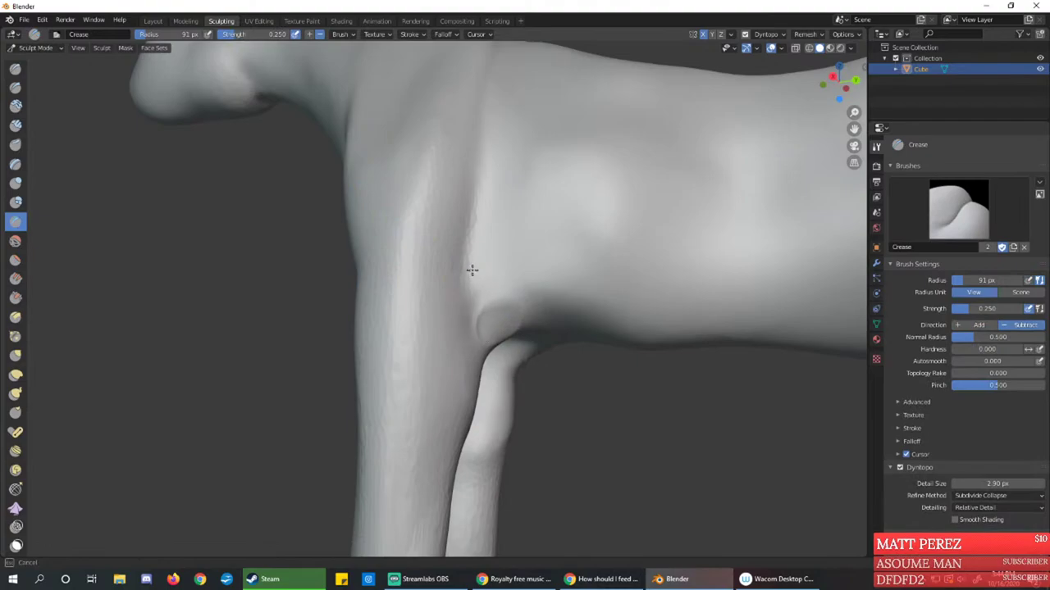
mouse_move(475, 328)
mouse_down()
mouse_move(468, 339)
mouse_move(475, 281)
mouse_up()
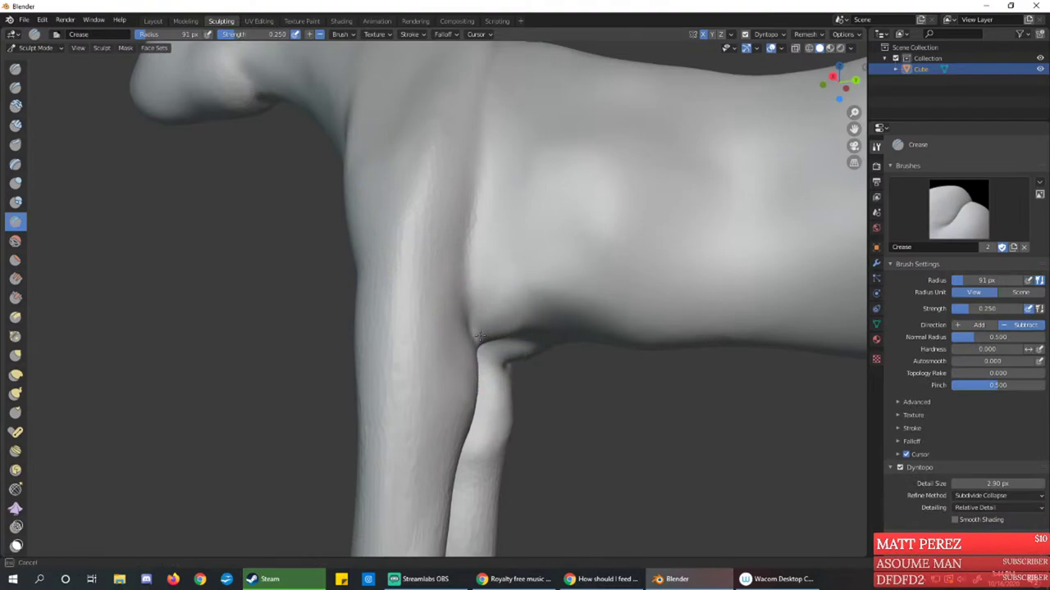
drag(488, 300, 479, 343)
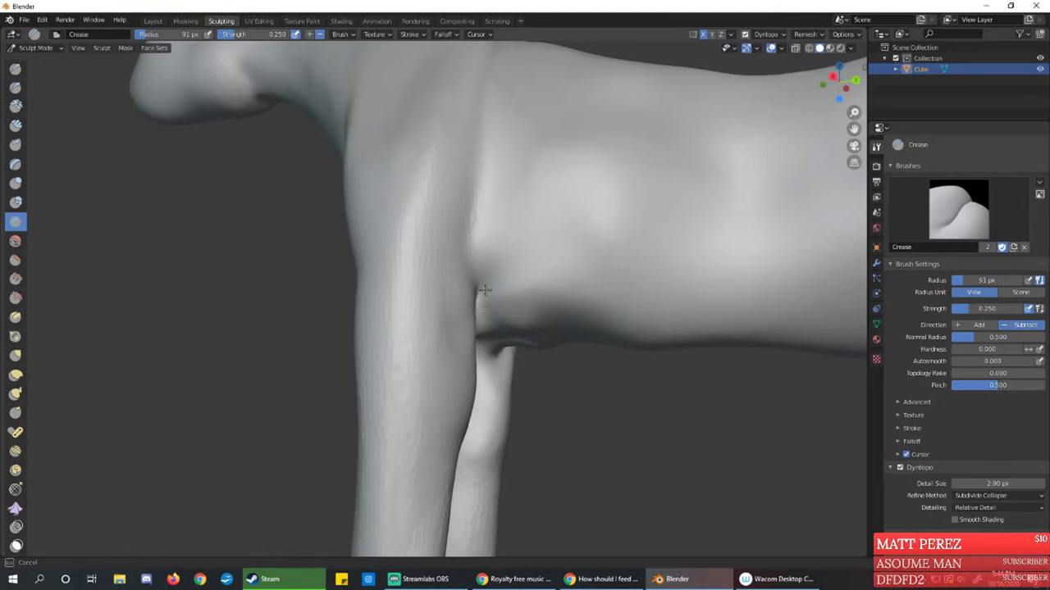
drag(488, 308, 477, 345)
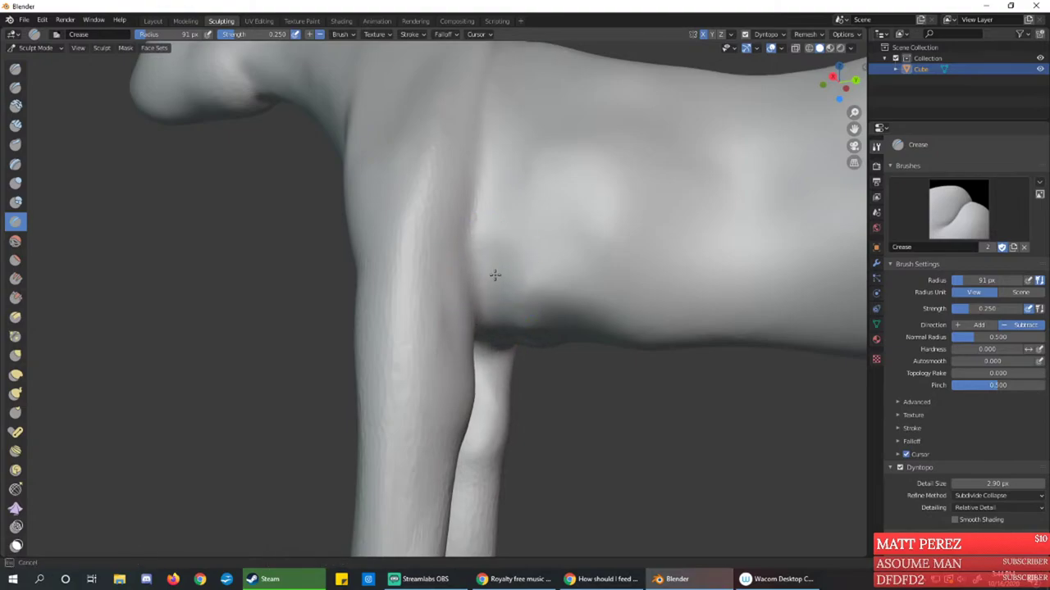
mouse_move(476, 329)
middle_down()
mouse_move(605, 347)
mouse_move(468, 370)
middle_up()
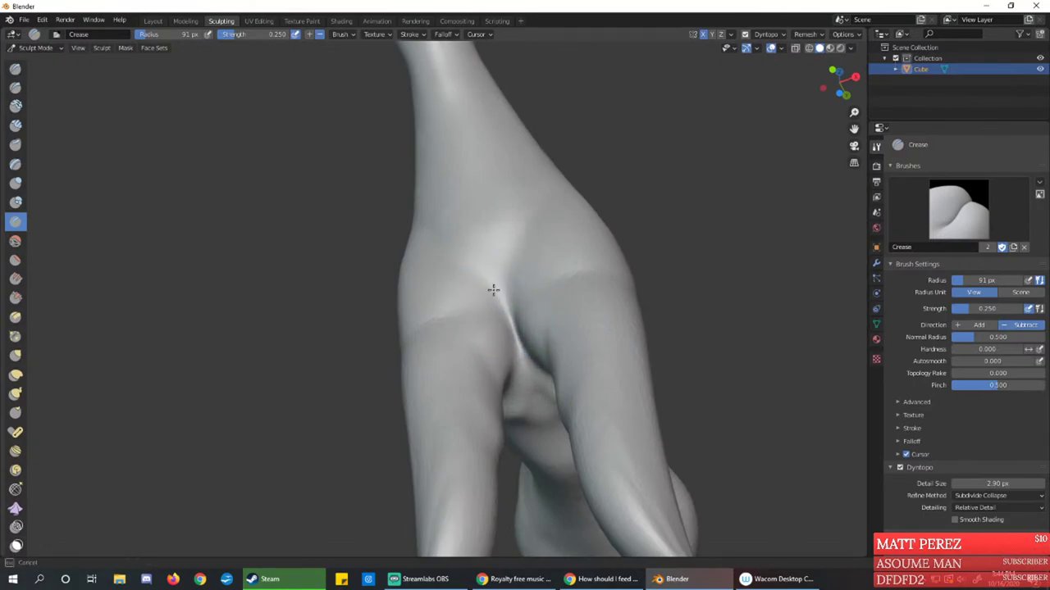
Carve grooves separating the chest from both forelegs with the Crease brush, continuing onto the inner upper leg
mouse_move(484, 303)
mouse_down()
mouse_move(472, 254)
mouse_move(487, 319)
mouse_up()
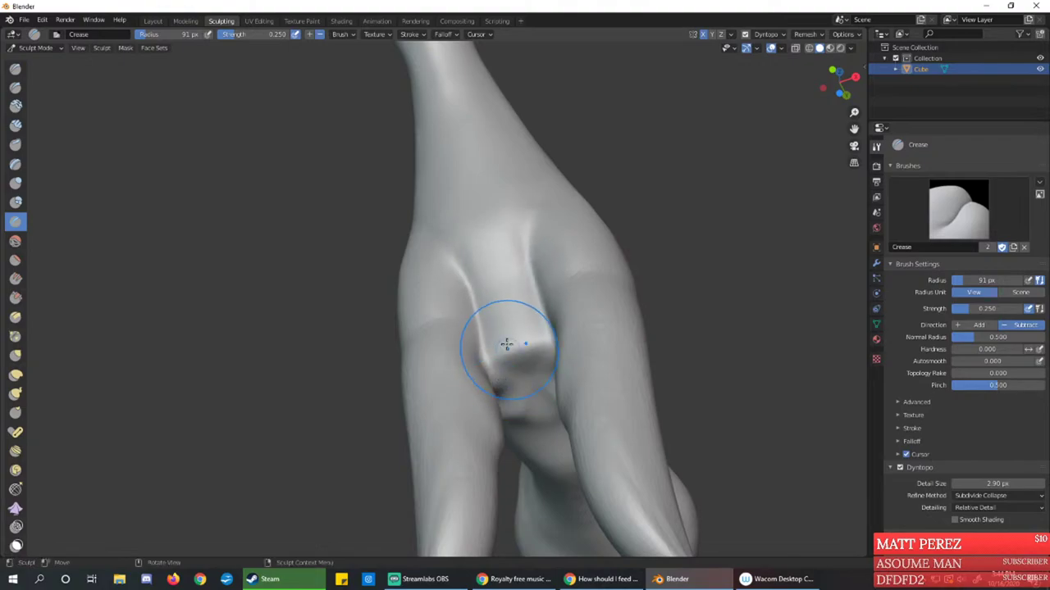
mouse_move(481, 402)
middle_down()
mouse_move(588, 455)
mouse_move(558, 506)
mouse_move(480, 375)
mouse_move(540, 364)
mouse_move(492, 364)
middle_up()
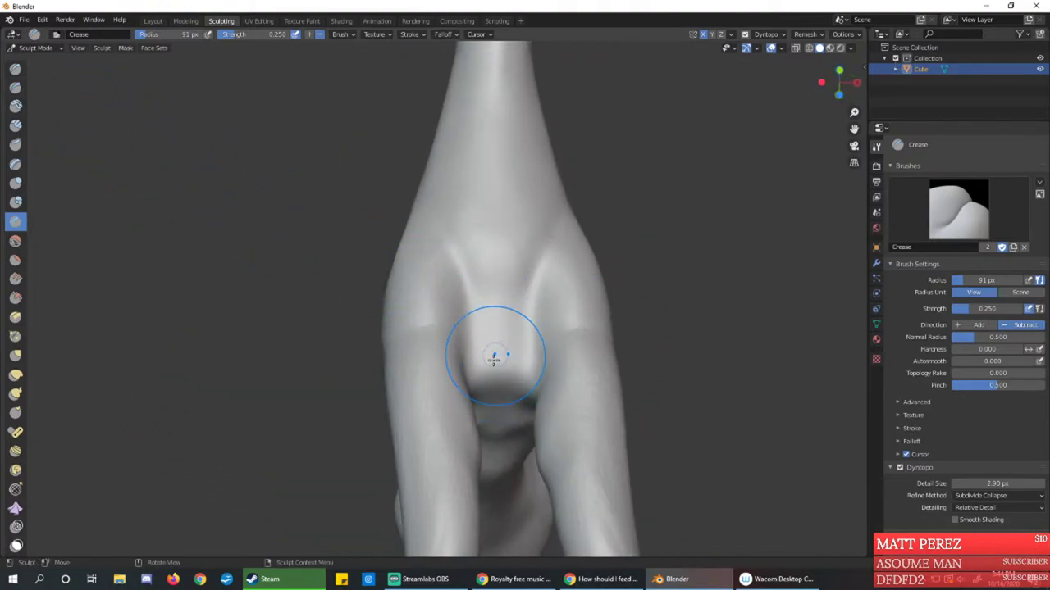
middle_drag(480, 356, 470, 425)
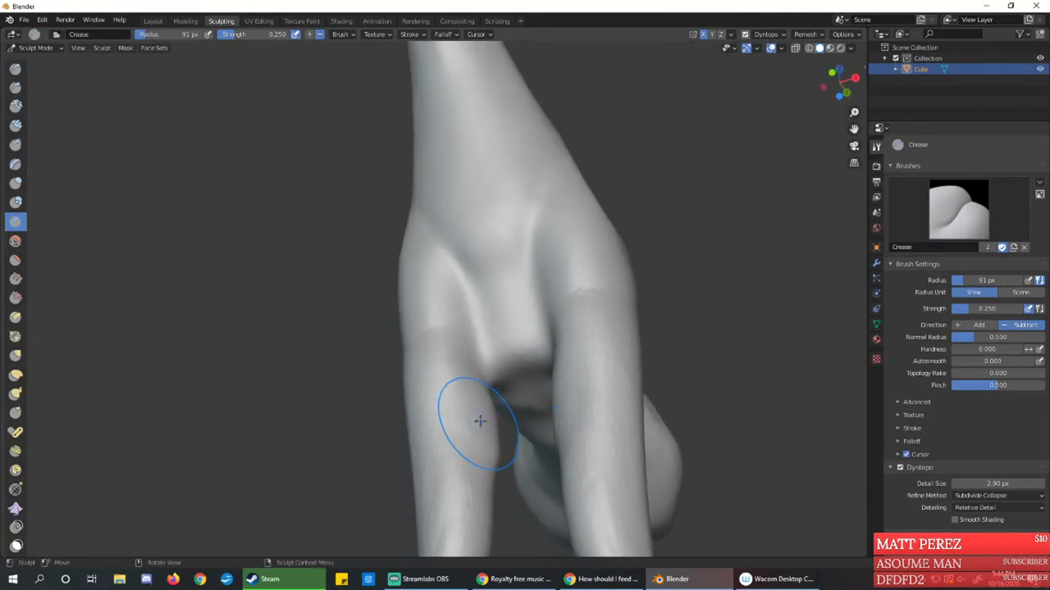
mouse_move(481, 422)
mouse_down()
mouse_move(473, 396)
mouse_move(471, 441)
mouse_move(466, 396)
mouse_move(475, 429)
mouse_up()
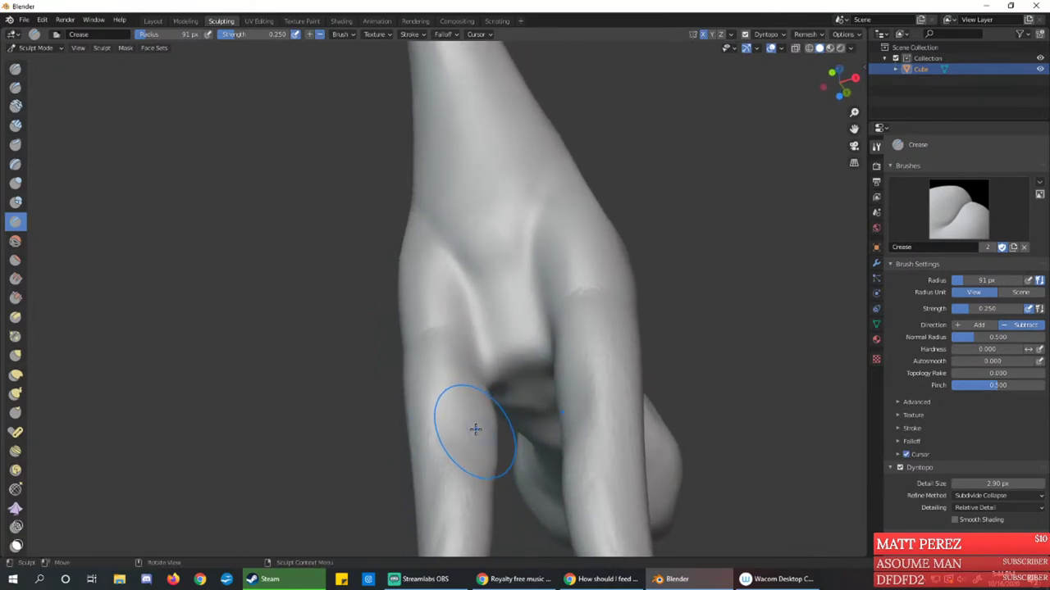
Round out the inner upper forelegs and the chest between them with the Draw brush at a 91 px radius and 0.330 strength
key(x)
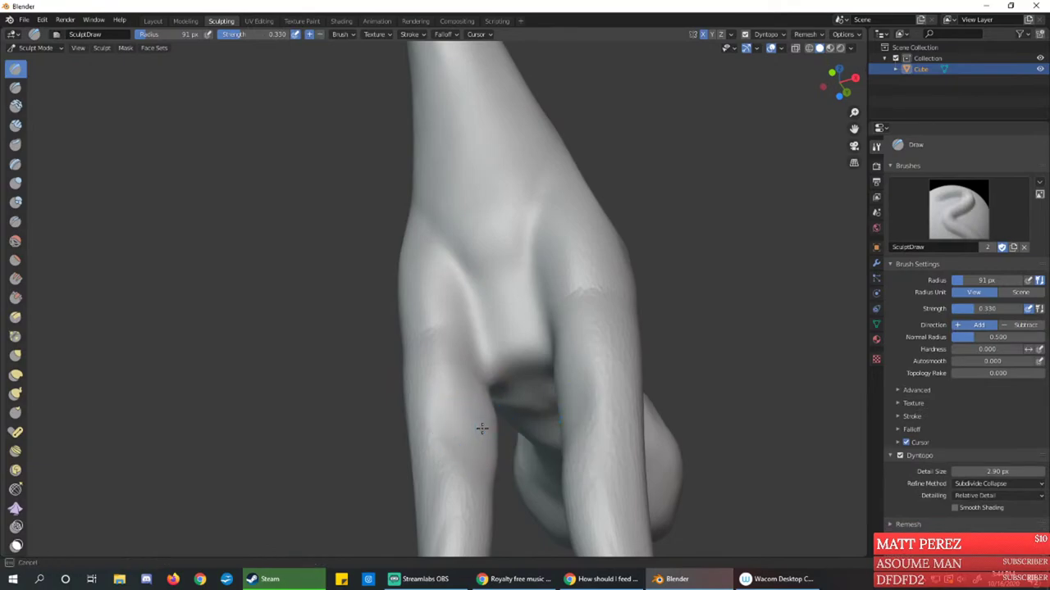
middle_drag(494, 424, 465, 395)
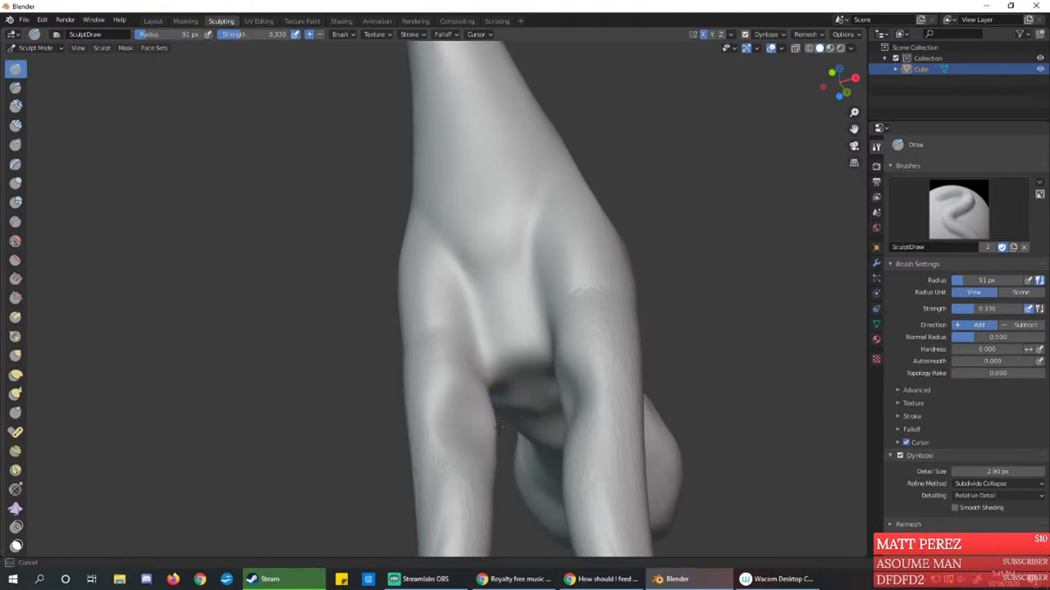
mouse_move(488, 428)
middle_down()
mouse_move(462, 435)
mouse_move(485, 439)
mouse_move(471, 429)
mouse_move(476, 413)
mouse_move(471, 424)
middle_up()
shift+drag(472, 425, 459, 424)
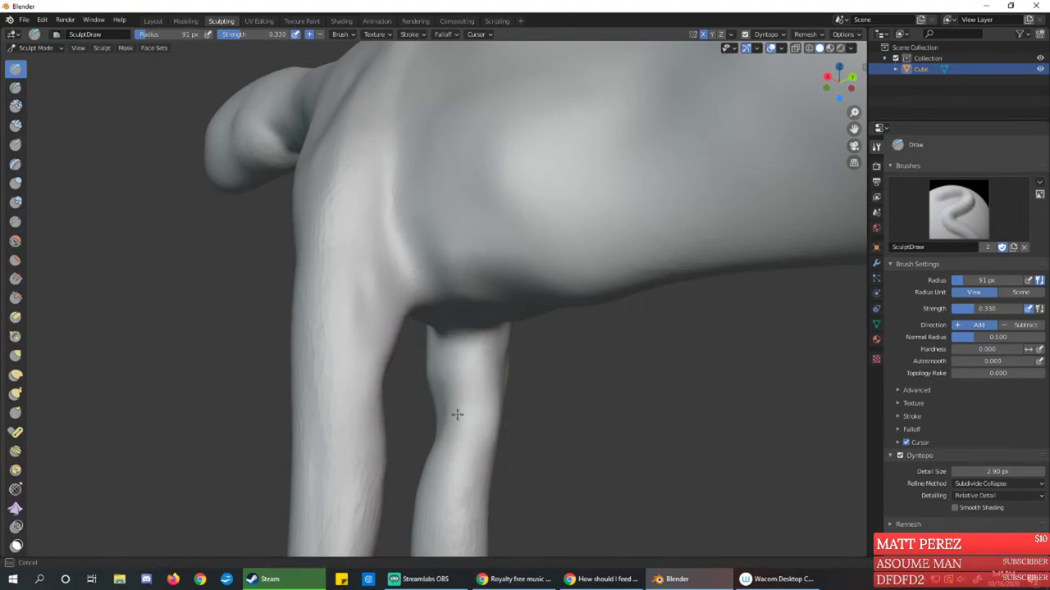
mouse_move(439, 440)
middle_down()
mouse_move(583, 450)
mouse_move(523, 366)
mouse_move(534, 344)
mouse_move(496, 349)
mouse_move(506, 329)
middle_up()
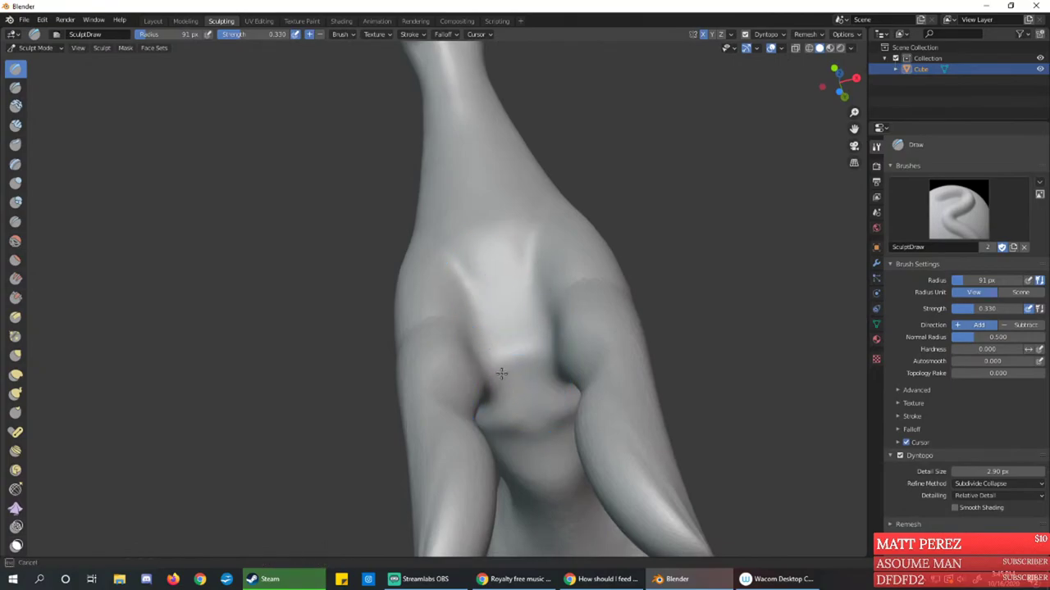
mouse_move(480, 318)
mouse_down()
mouse_move(444, 283)
mouse_move(471, 366)
mouse_move(487, 317)
mouse_up()
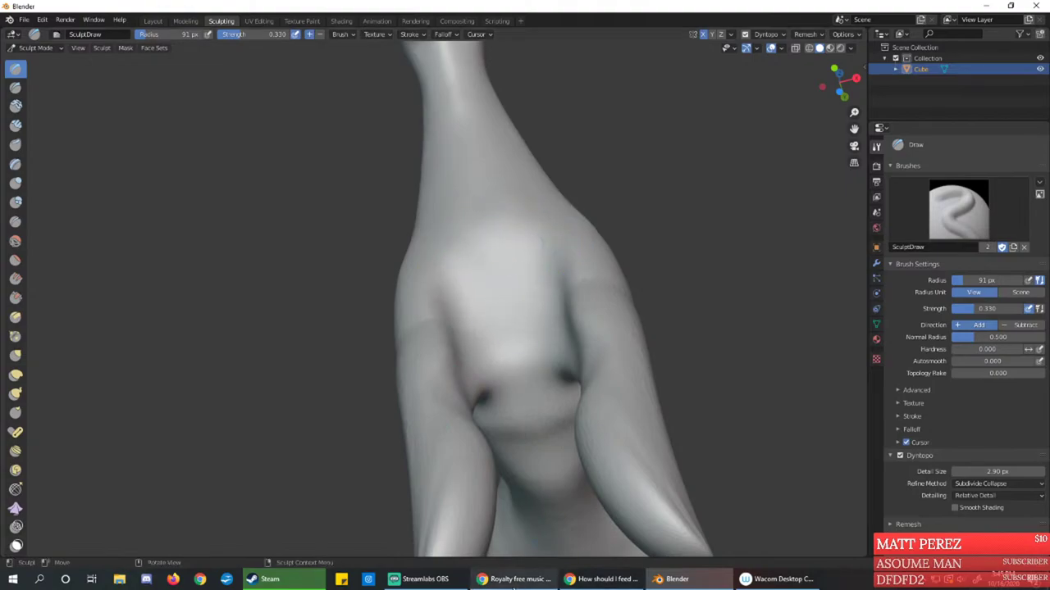
Switch to the Epidemic Sound albums page in Chrome, load more albums and play the Into Space album
click(514, 580)
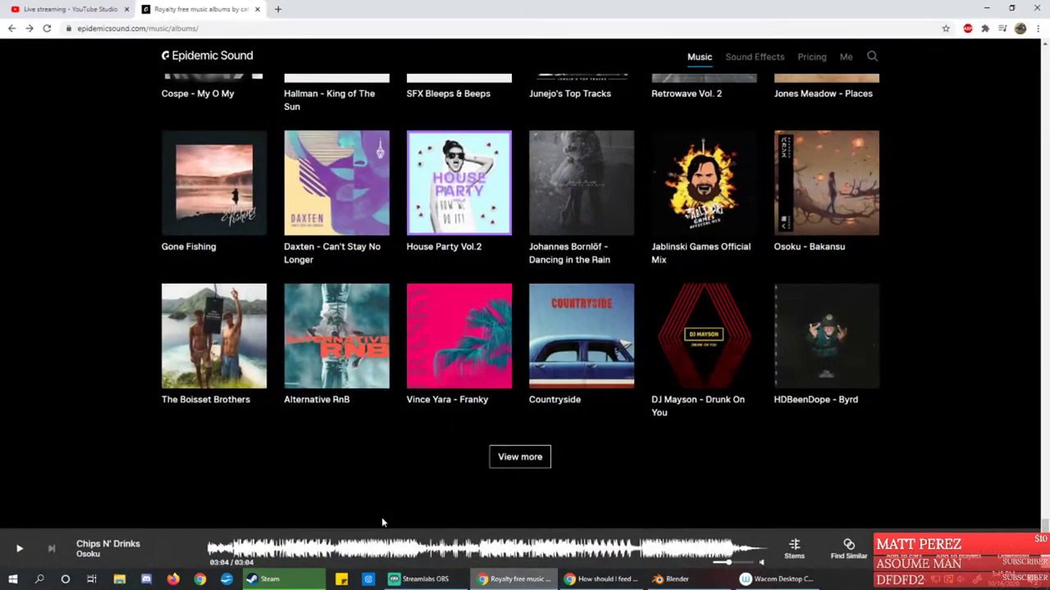
click(543, 462)
scroll(639, 410, down, 5)
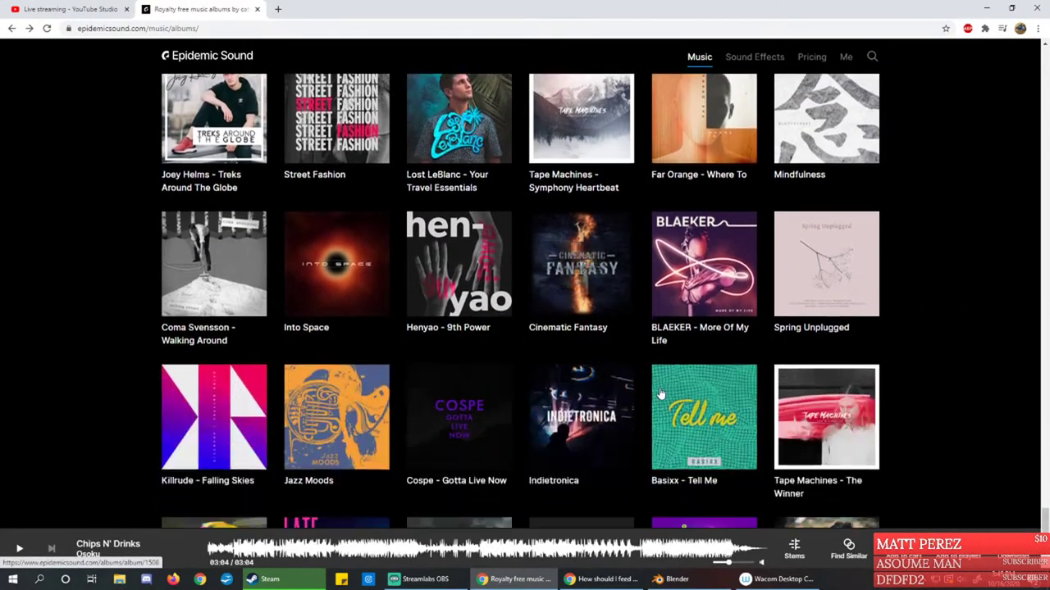
click(335, 263)
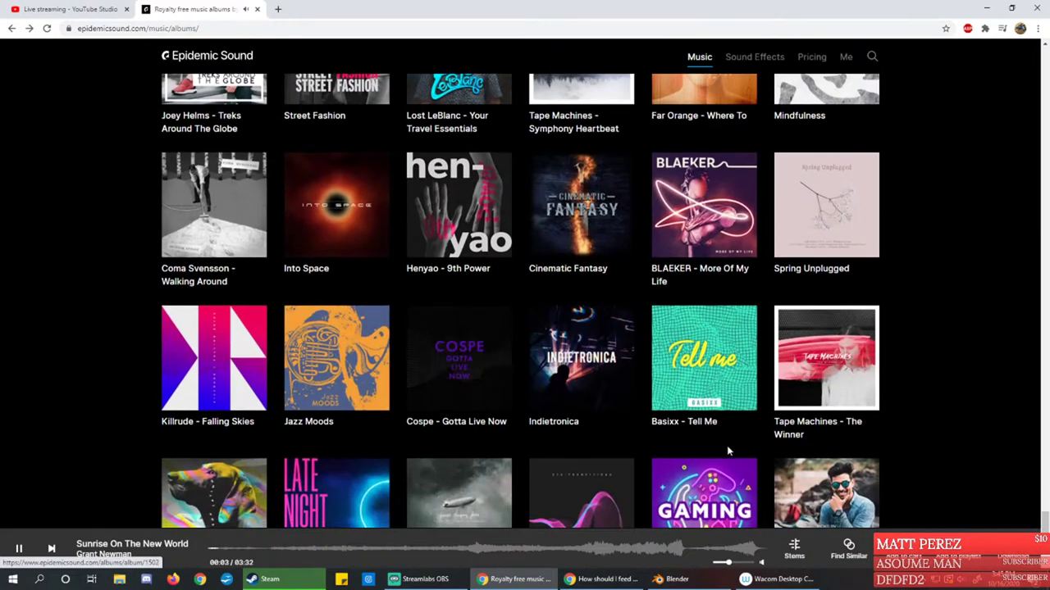
scroll(781, 441, down, 2)
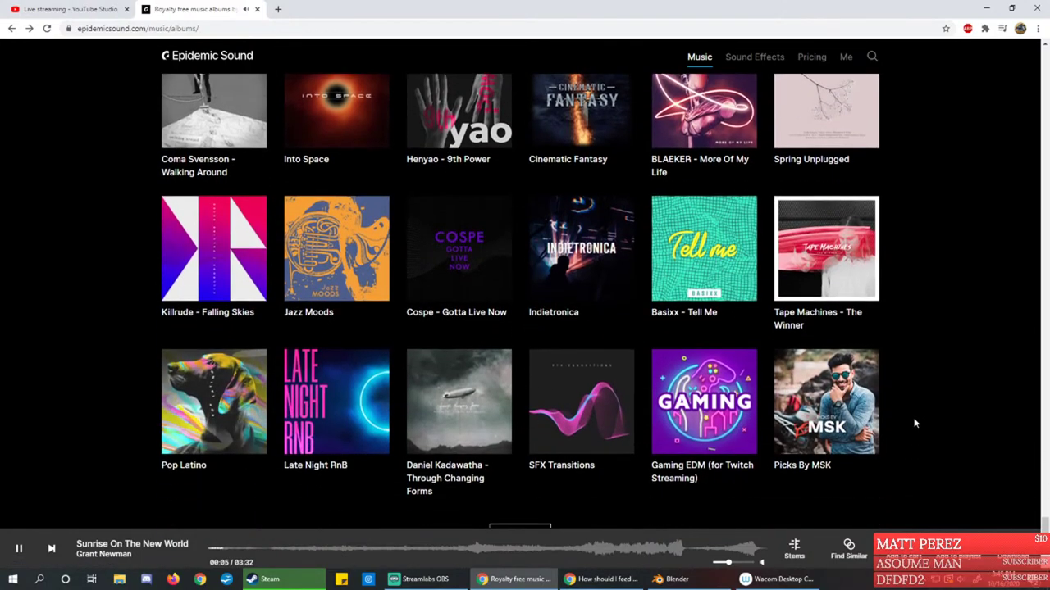
scroll(943, 414, down, 1)
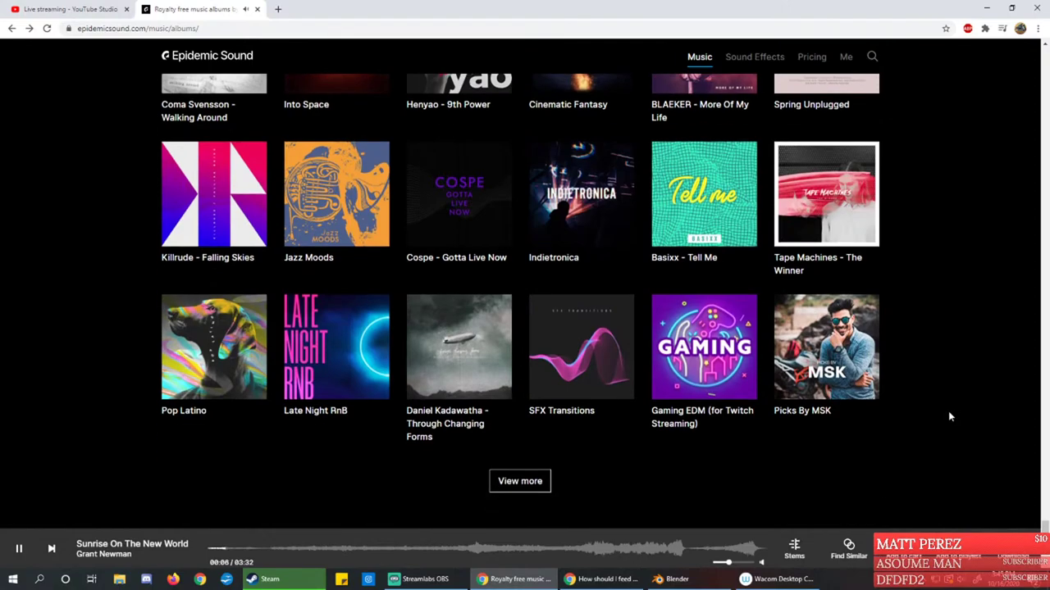
Play the Gaming EDM (for Twitch Streaming) album and switch back to Blender
click(710, 355)
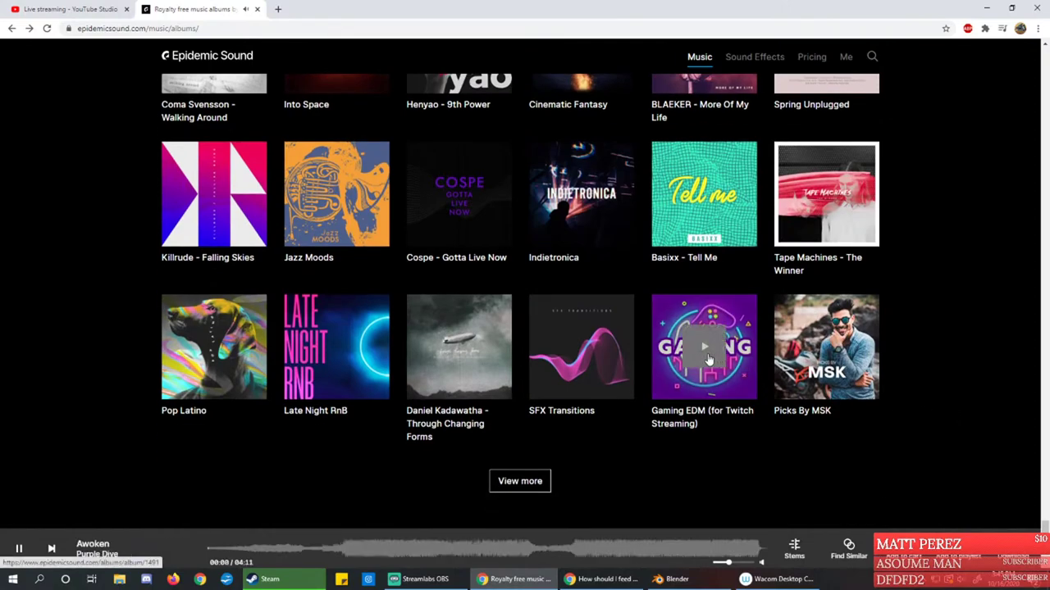
click(984, 7)
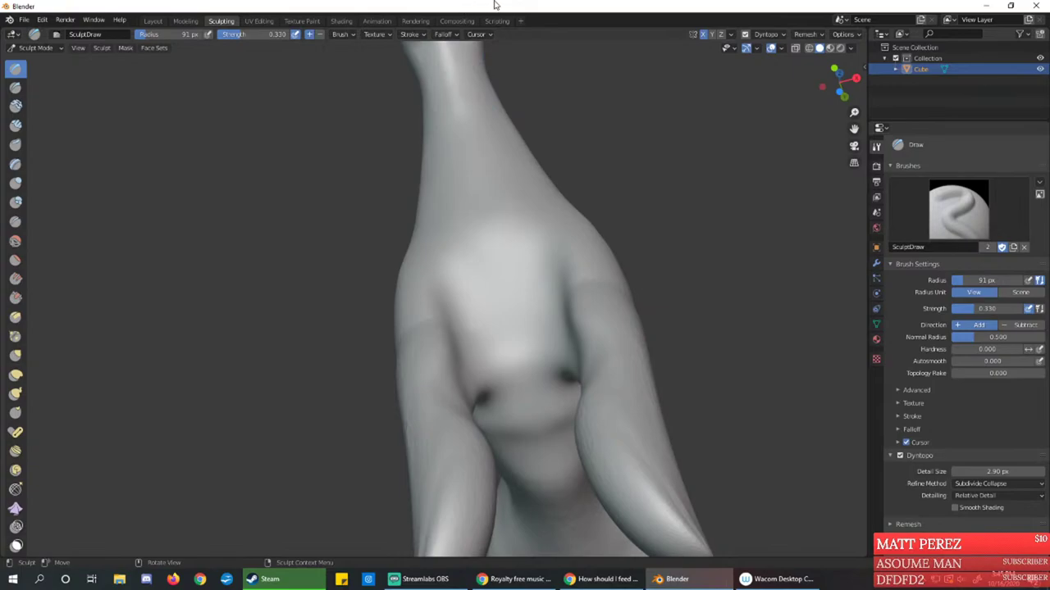
Deepen the crease where the foreleg's elbow meets the belly with the Crease brush at a 91 px radius and 0.250 strength, smoothing it downward
mouse_move(658, 367)
middle_down()
mouse_move(569, 342)
mouse_move(503, 352)
mouse_move(449, 240)
middle_up()
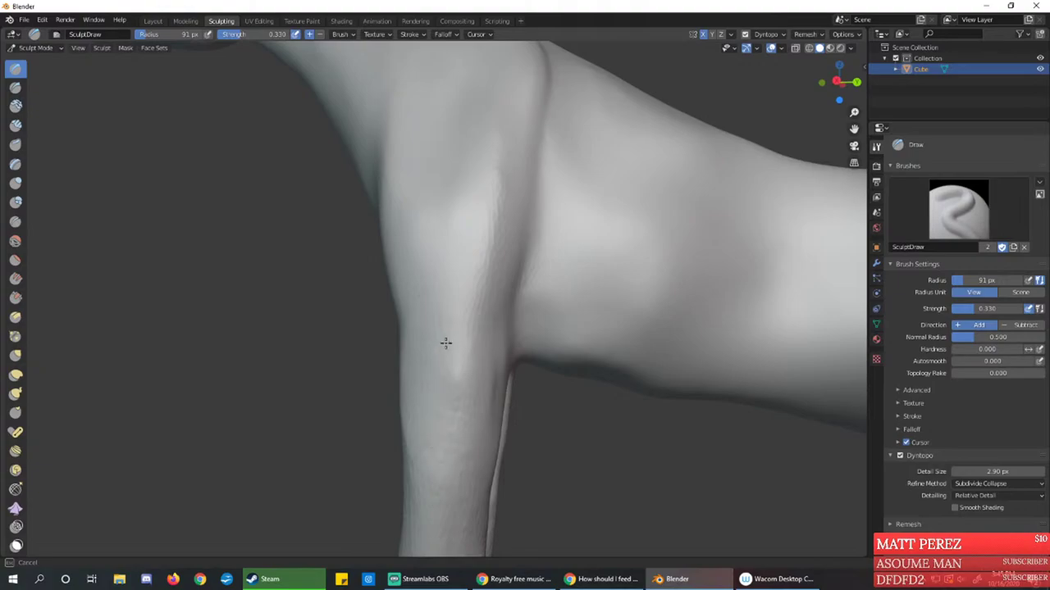
mouse_move(452, 511)
middle_down()
mouse_move(510, 338)
mouse_move(403, 277)
middle_up()
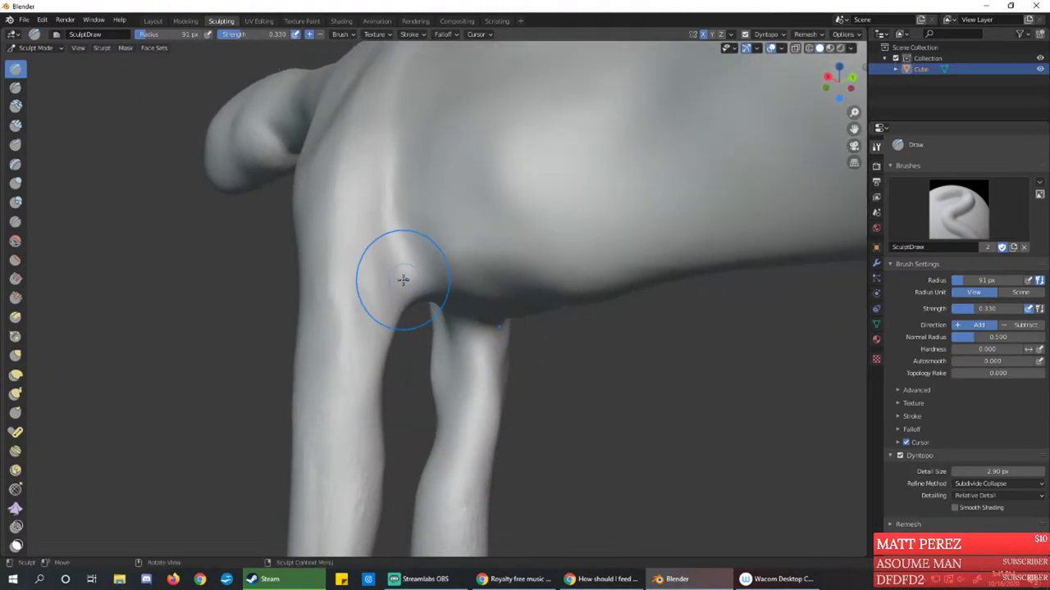
click(15, 221)
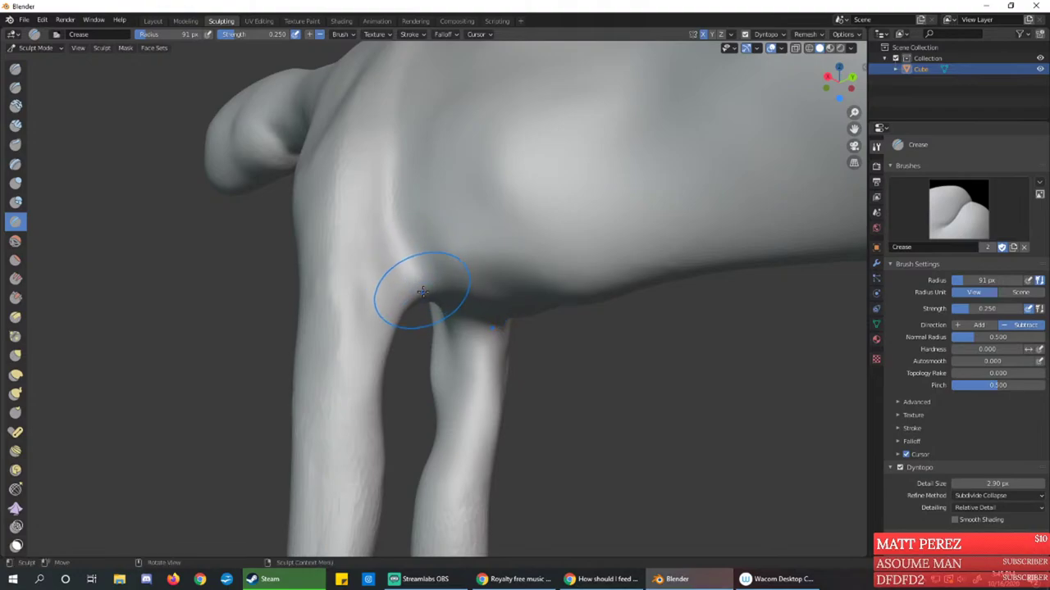
mouse_move(416, 281)
mouse_down()
mouse_move(405, 234)
mouse_move(420, 295)
mouse_up()
mouse_move(400, 220)
shift+mouse_down()
mouse_move(401, 287)
mouse_move(408, 274)
mouse_move(421, 302)
shift+mouse_up()
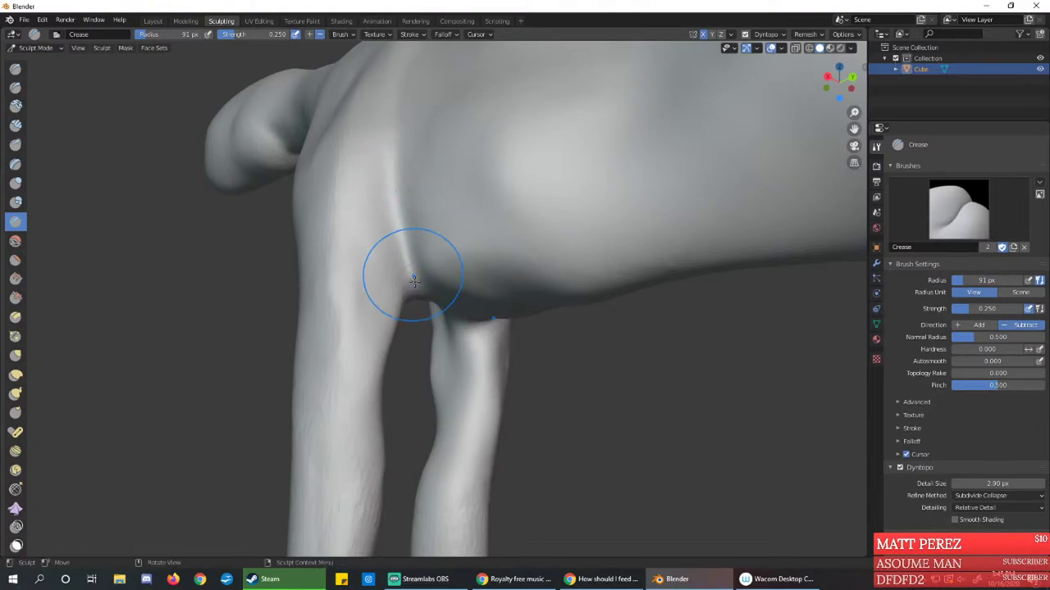
middle_drag(466, 339, 475, 296)
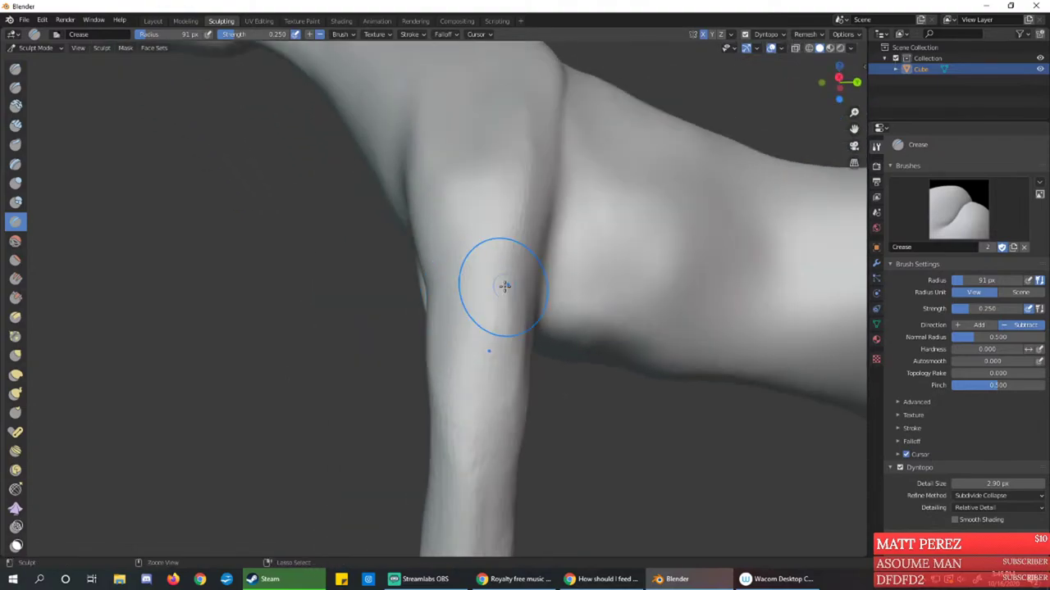
Save the sculpt as Kelpie1.blend in the Blender Projects folder on the Desktop
key(ctrl+s)
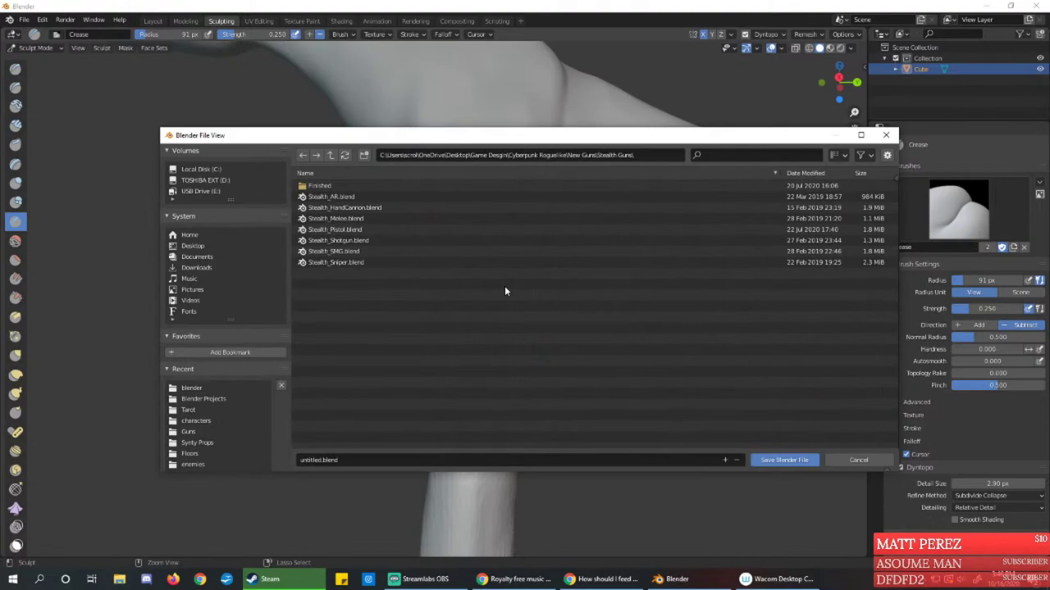
click(331, 155)
click(332, 155)
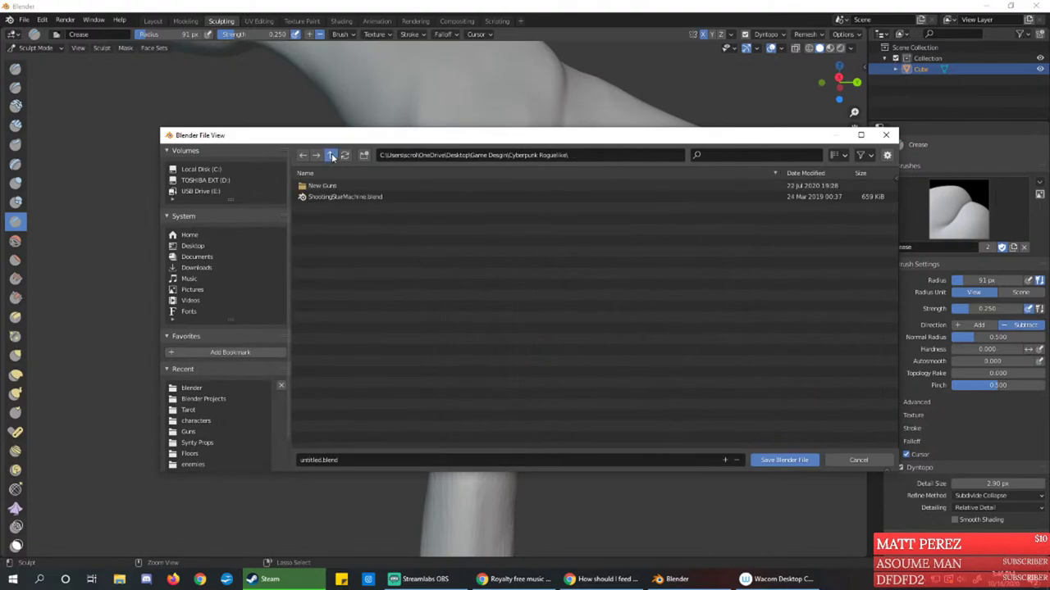
click(332, 155)
click(331, 155)
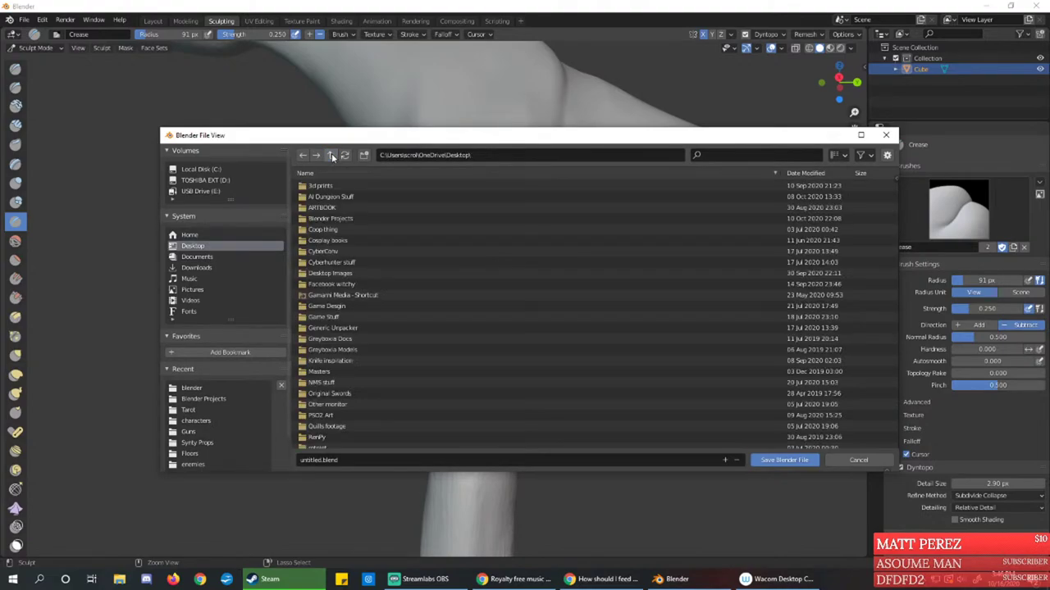
click(344, 219)
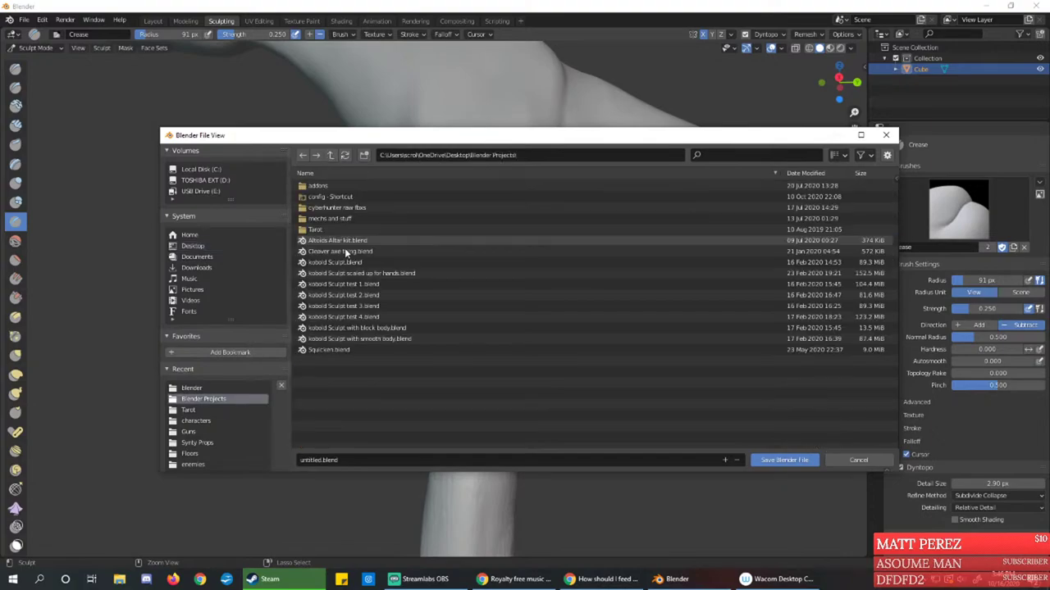
click(347, 457)
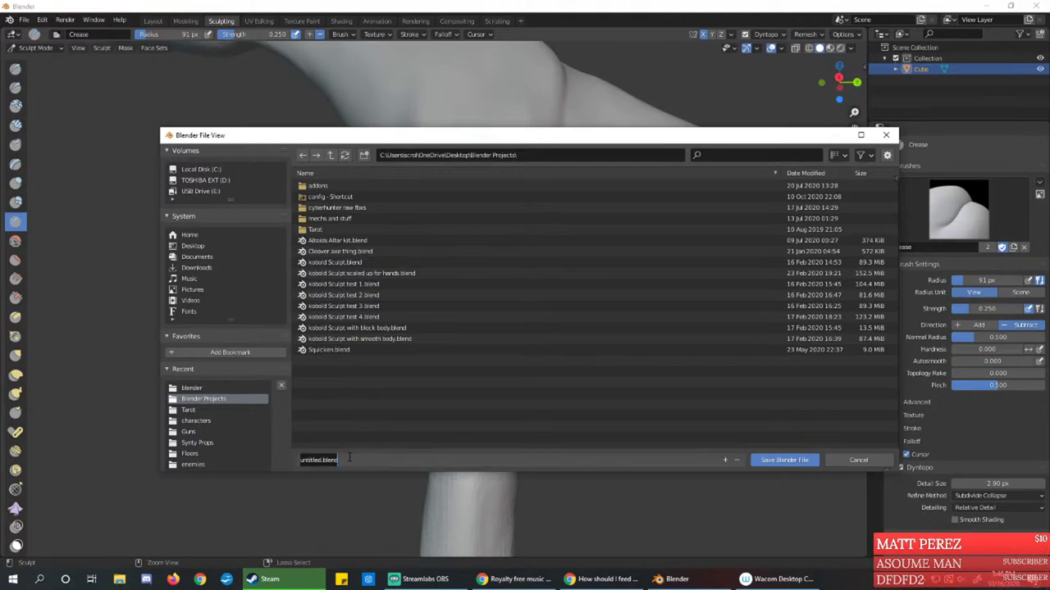
text(Ko)
click(777, 460)
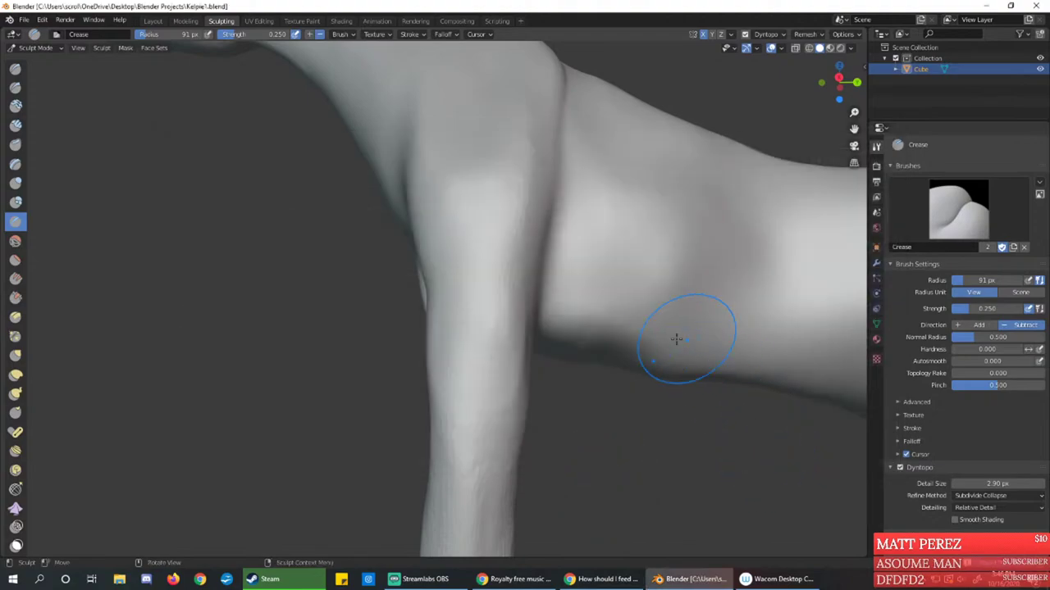
Refine the upper back of the head near the neck with the Crease brush at a 91 px radius and 0.250 strength
mouse_move(468, 328)
middle_down()
mouse_move(450, 347)
mouse_move(465, 332)
mouse_move(374, 265)
middle_up()
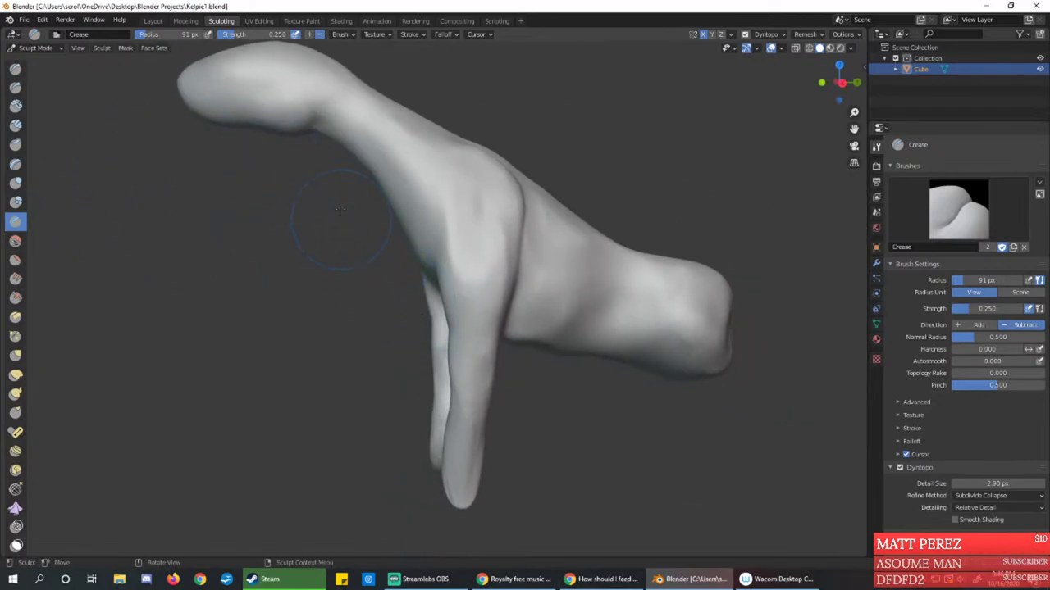
shift+middle_drag(311, 159, 497, 409)
scroll(462, 351, up, 2)
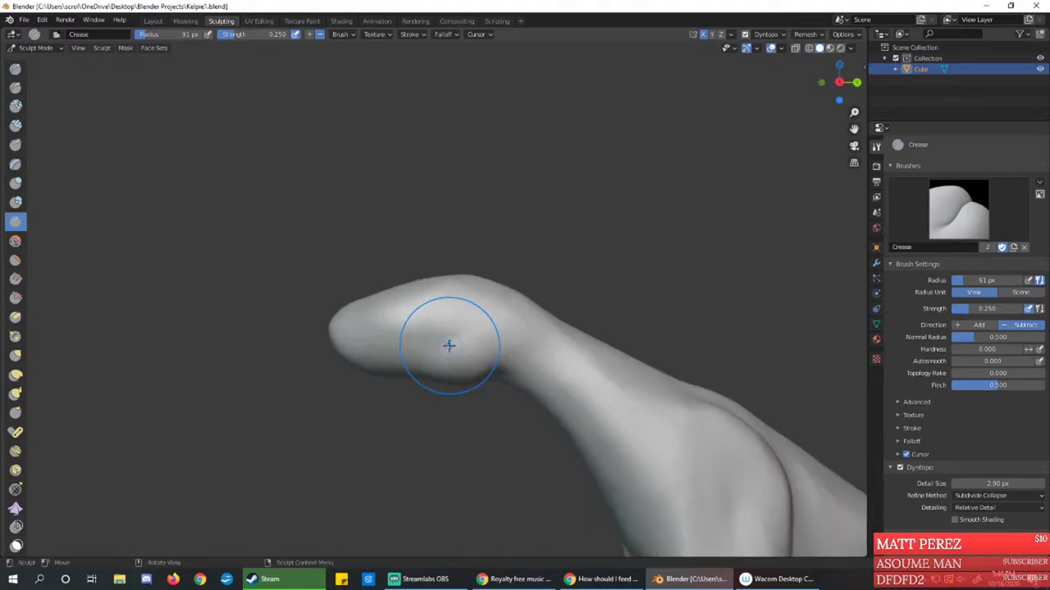
mouse_move(448, 345)
middle_down()
mouse_move(452, 267)
mouse_move(456, 294)
middle_up()
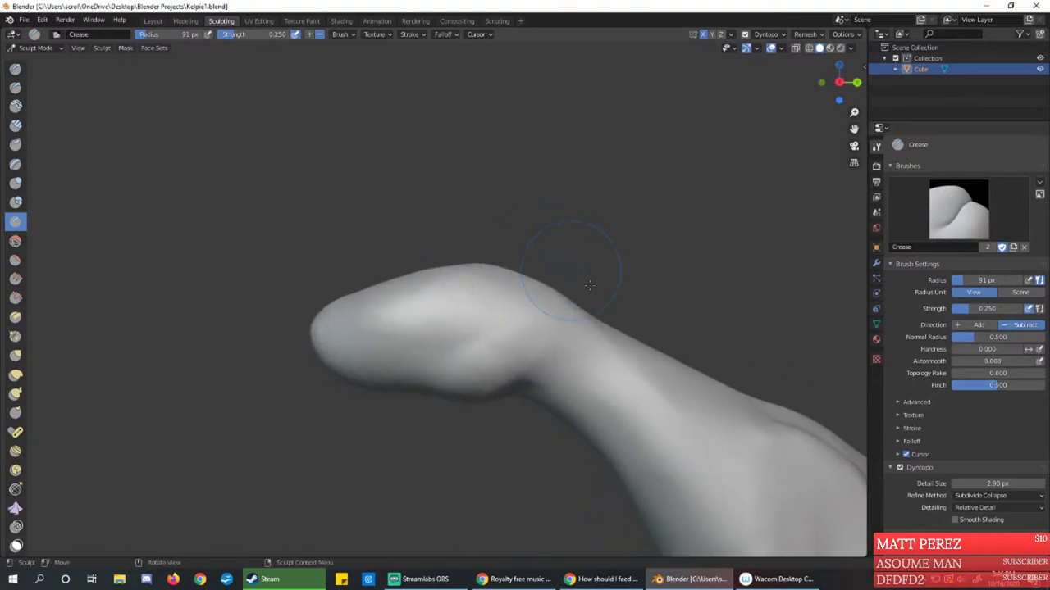
mouse_move(506, 273)
mouse_down()
mouse_move(484, 288)
mouse_move(501, 305)
mouse_up()
mouse_move(467, 279)
middle_down()
mouse_move(485, 287)
mouse_move(433, 314)
mouse_move(446, 291)
middle_up()
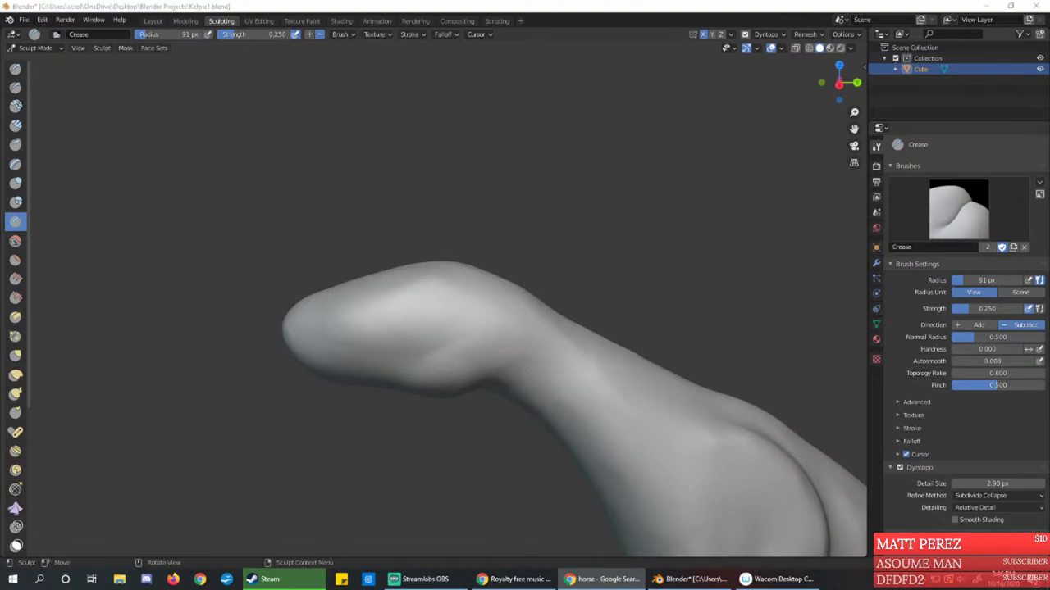
Switch to Chrome to examine the head shape in the horse reference photos, and return to Blender
drag(0, 131, 451, 4)
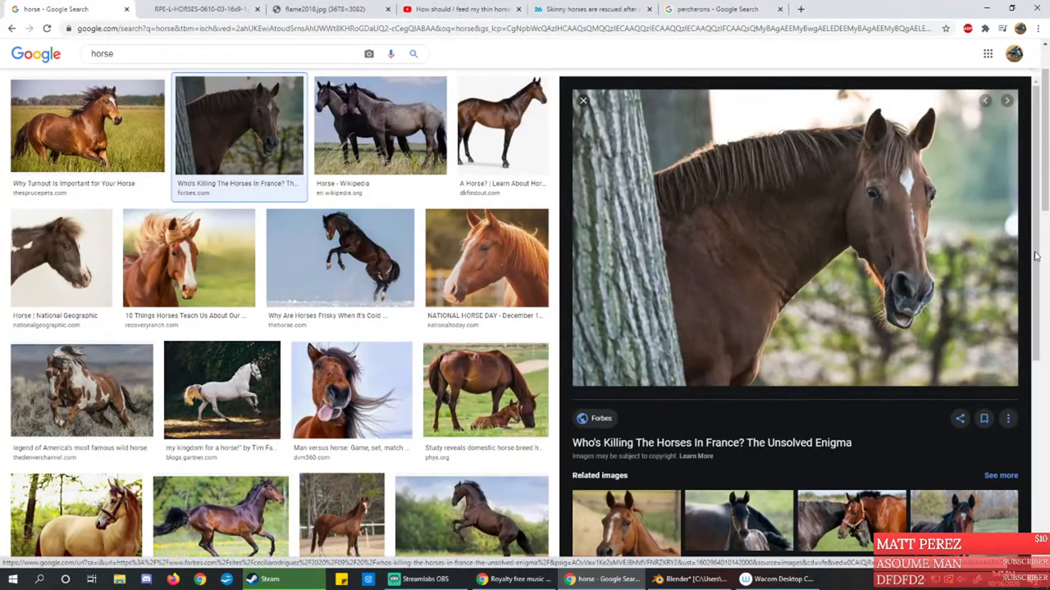
key(alt+Tab)
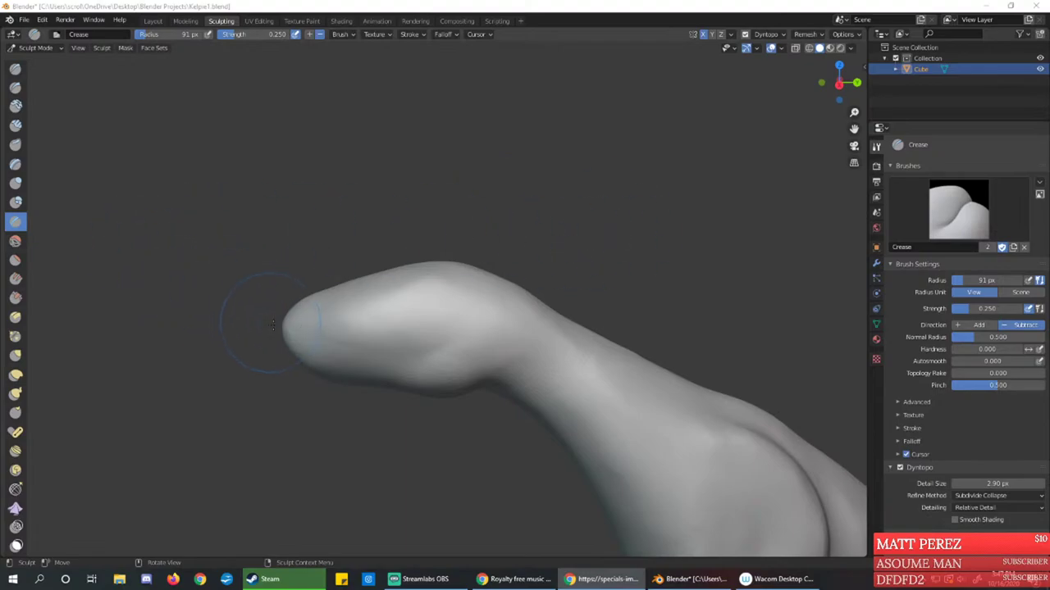
click(749, 295)
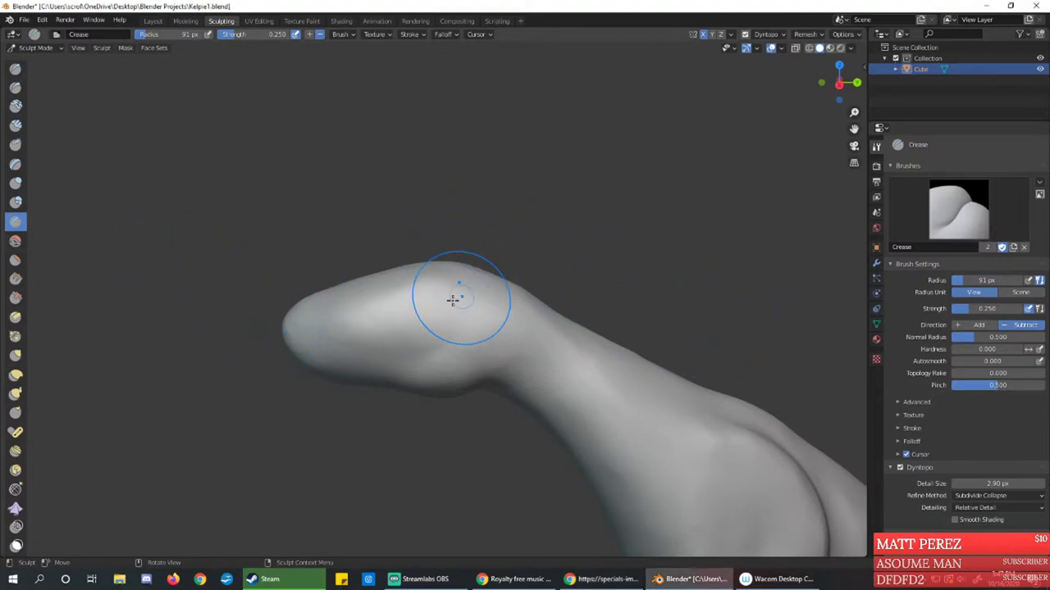
Try an inverted Crease stroke along the side of the muzzle and undo it
middle_drag(452, 300, 530, 381)
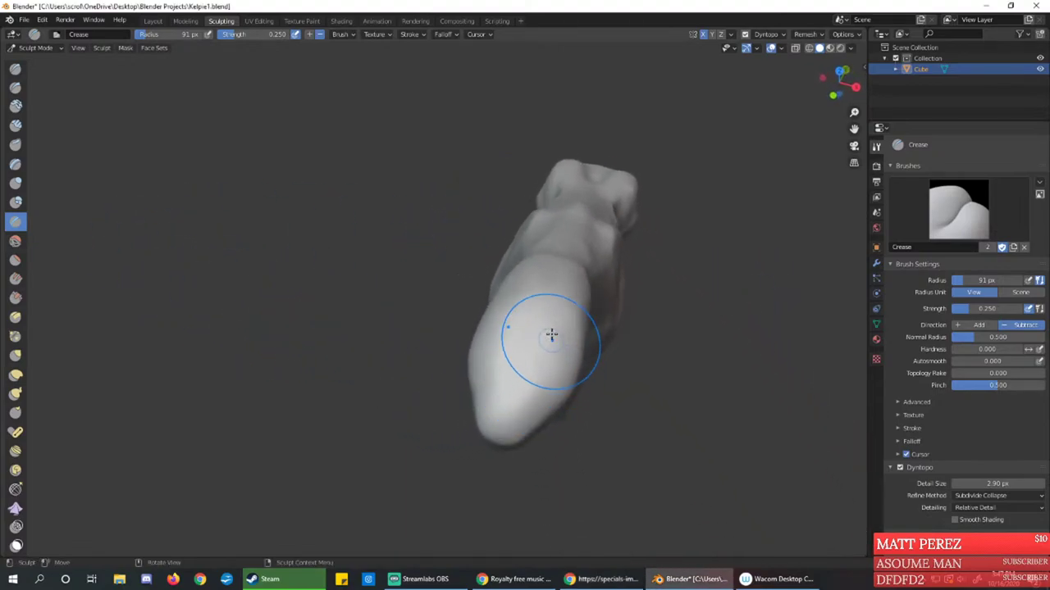
mouse_move(525, 328)
middle_down()
mouse_move(506, 363)
mouse_move(450, 385)
middle_up()
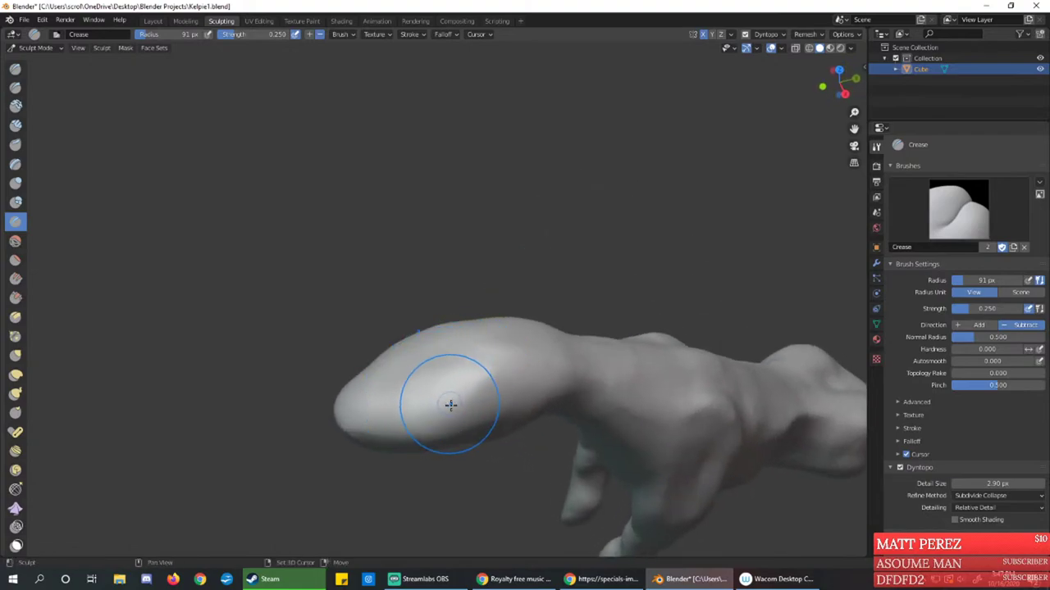
ctrl+drag(461, 399, 451, 403)
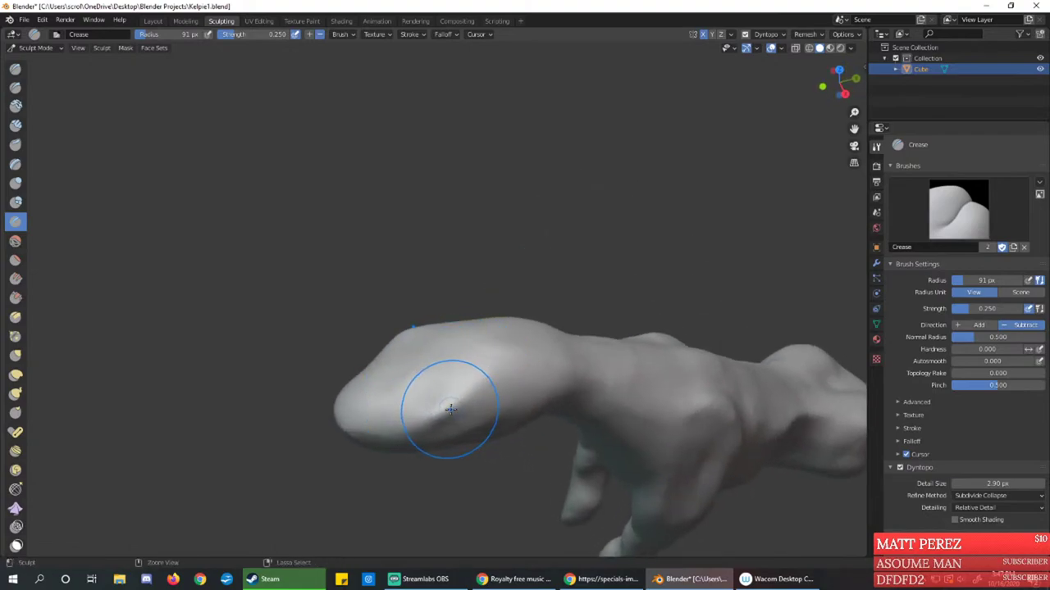
key(ctrl+z)
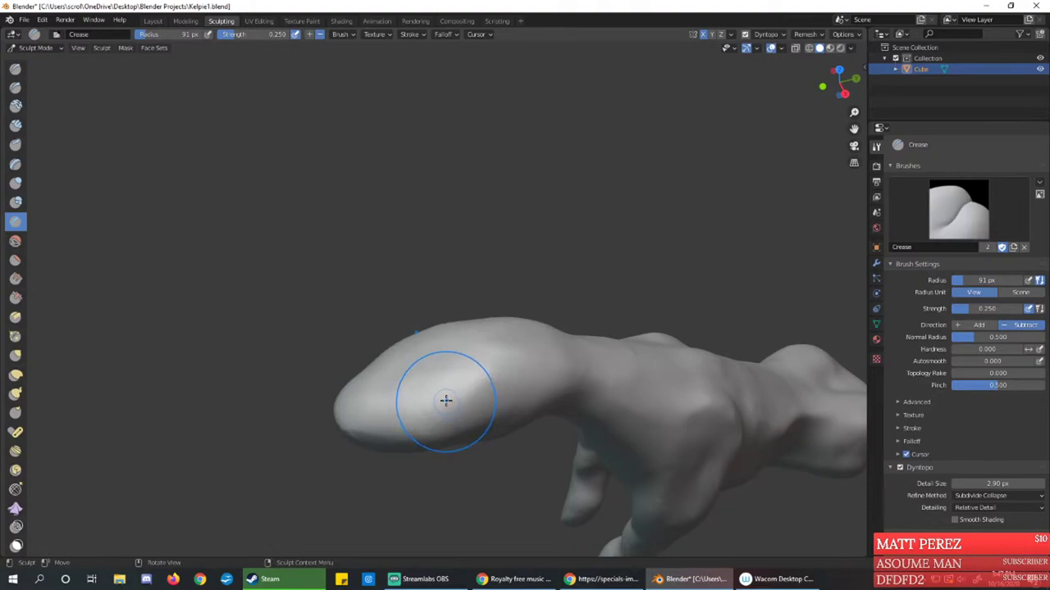
Build up the side of the head and the tip of the muzzle with the Draw brush at a 91 px radius and 0.330 strength
click(15, 68)
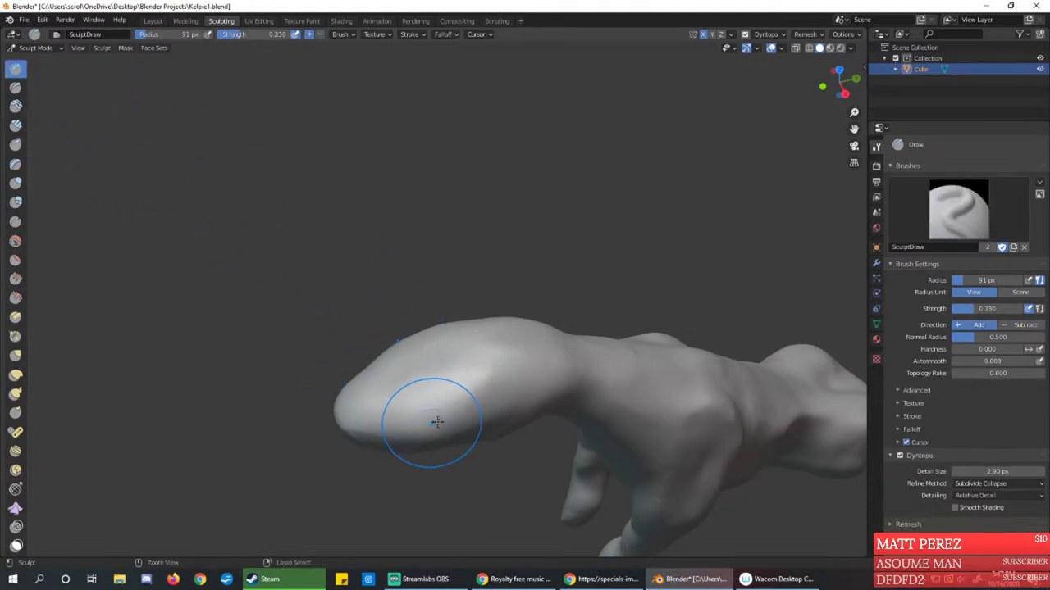
middle_drag(438, 426, 428, 373)
mouse_move(428, 373)
mouse_down()
mouse_move(359, 372)
mouse_move(375, 368)
mouse_up()
mouse_move(375, 367)
middle_down()
mouse_move(441, 360)
mouse_move(457, 403)
middle_up()
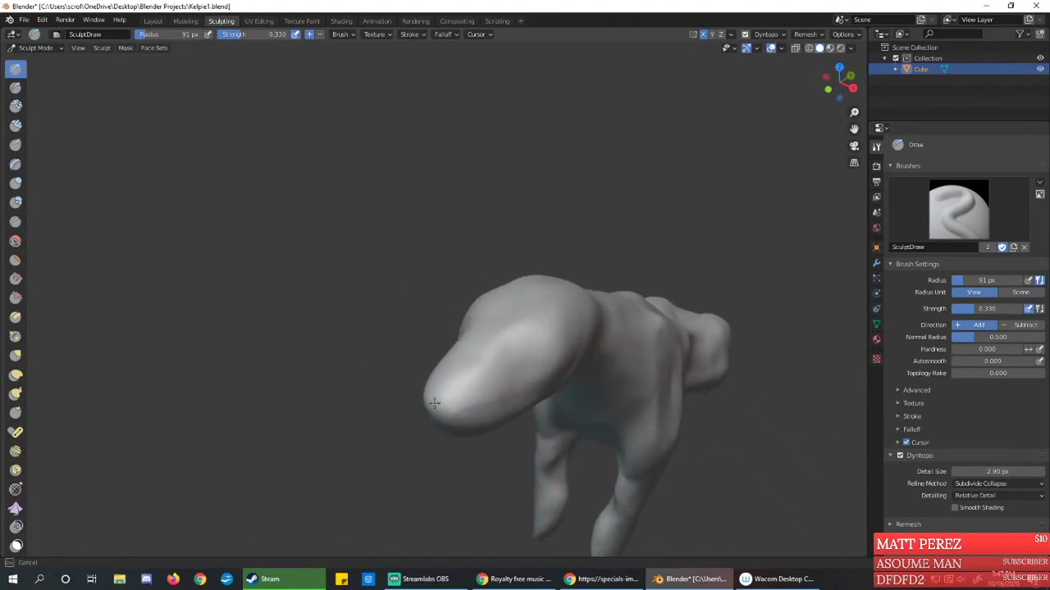
drag(432, 408, 440, 379)
mouse_move(441, 379)
mouse_down()
mouse_move(434, 405)
mouse_move(450, 382)
mouse_move(430, 420)
mouse_move(454, 396)
mouse_move(428, 415)
mouse_up()
Bulk out the tip and sides of the muzzle with the Clay Strips brush at a 91 px radius and 0.600 strength
click(16, 106)
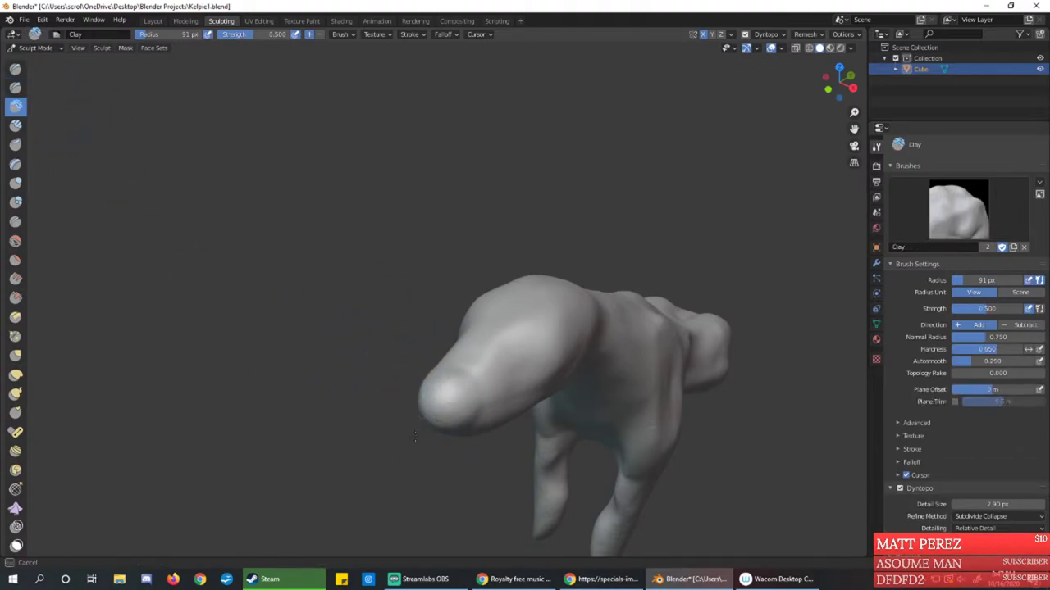
mouse_move(415, 436)
middle_down()
mouse_move(434, 393)
mouse_move(398, 382)
mouse_move(406, 360)
mouse_move(473, 317)
mouse_move(281, 309)
middle_up()
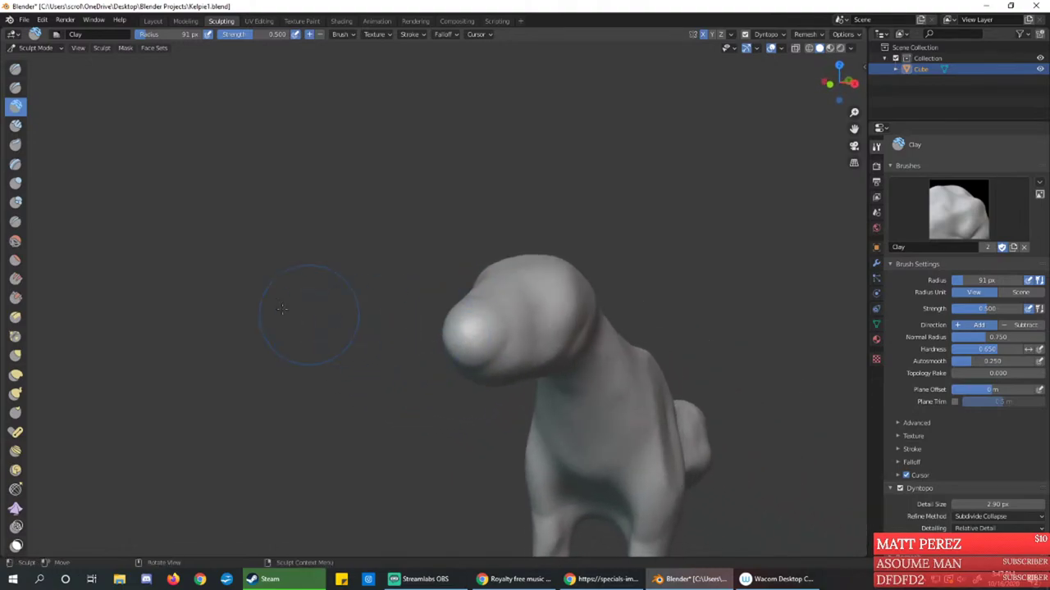
click(16, 125)
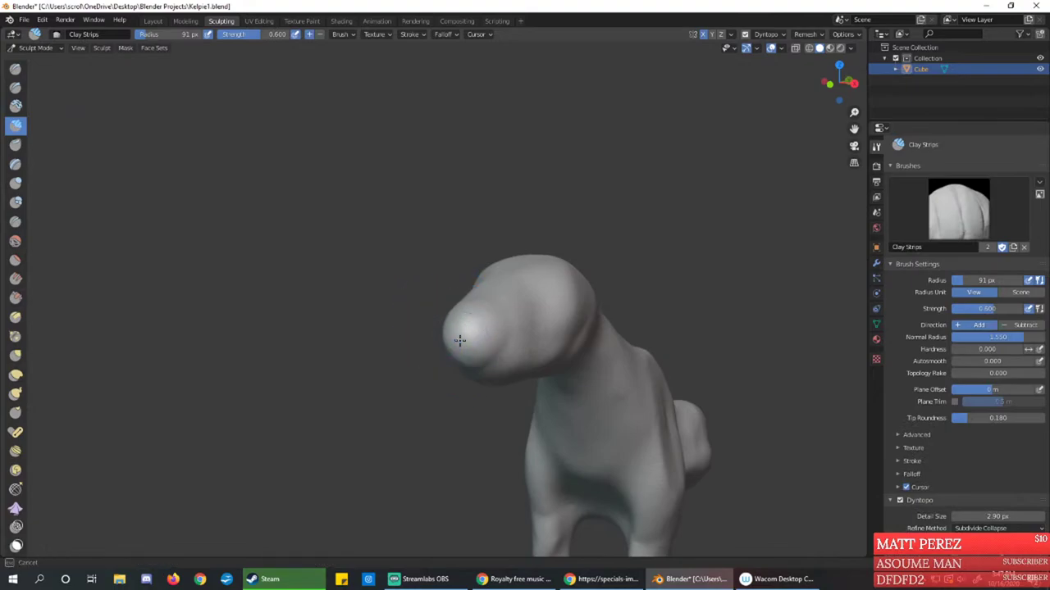
drag(452, 345, 449, 369)
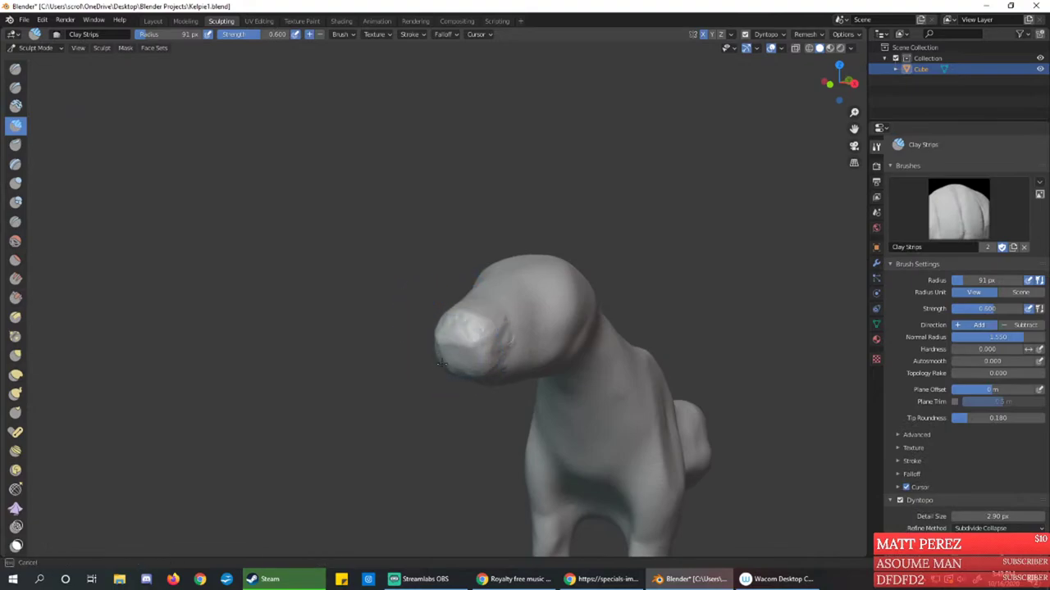
middle_drag(445, 347, 381, 331)
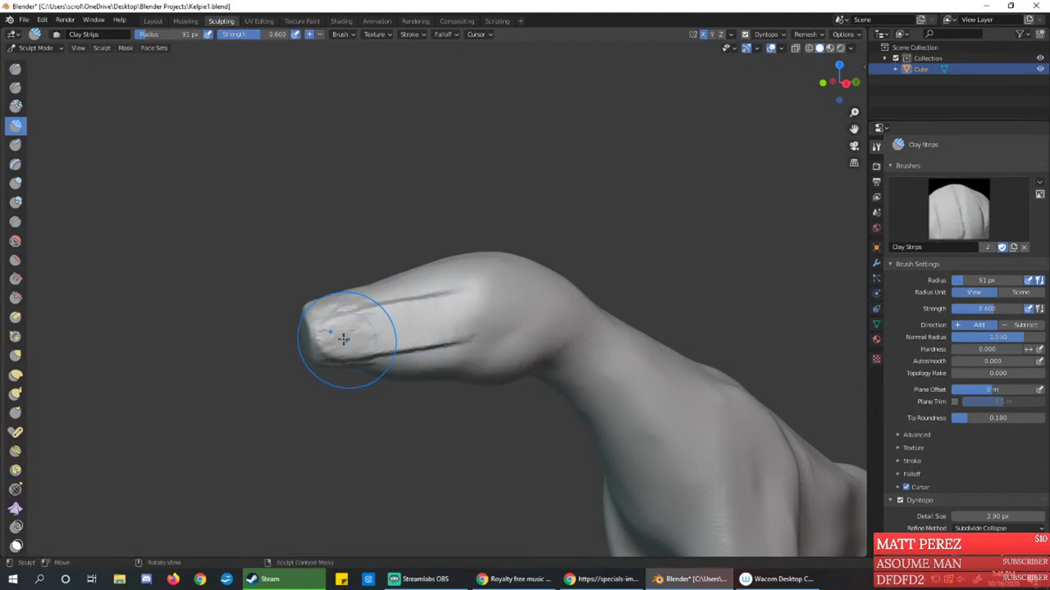
Undo the clay strip across the cheek and rework the side of the face into a smoother transition toward the jaw
middle_drag(446, 293, 442, 329)
mouse_move(537, 333)
mouse_down()
mouse_move(462, 382)
mouse_move(471, 388)
mouse_up()
key(ctrl+z)
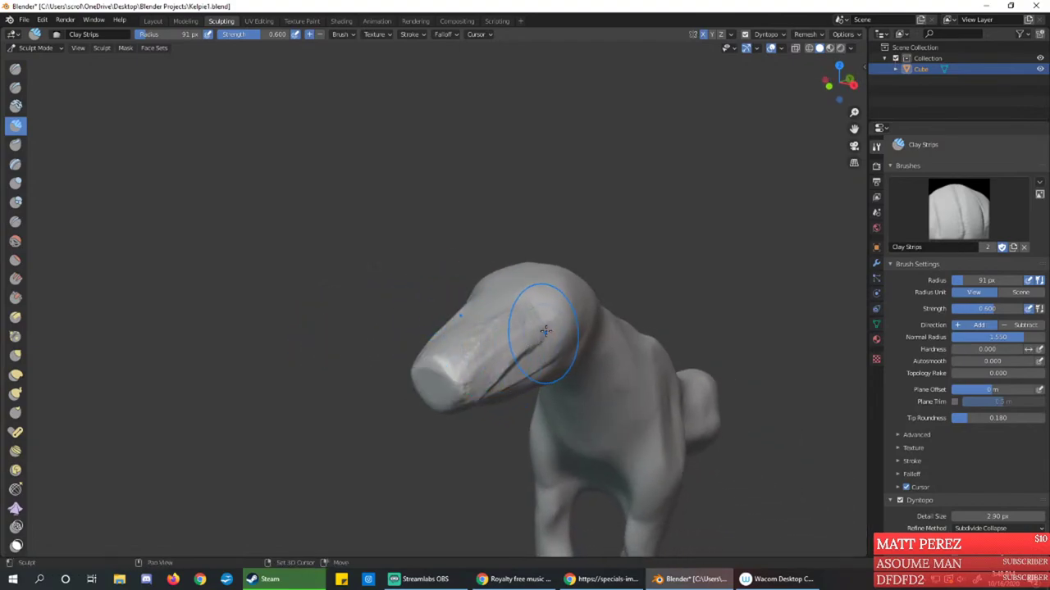
mouse_move(543, 333)
mouse_down()
mouse_move(518, 347)
mouse_move(562, 361)
mouse_up()
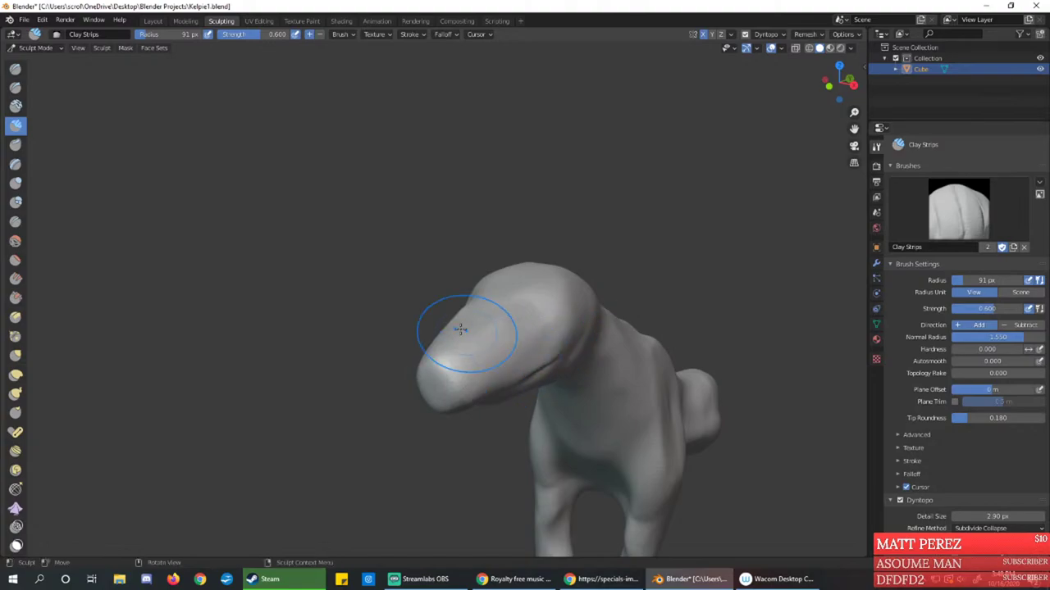
Add volume along the rear lower jaw beneath the cheek with the Clay Strips brush at 0.600 strength
mouse_move(506, 337)
middle_down()
mouse_move(464, 314)
mouse_move(457, 323)
mouse_move(420, 308)
mouse_move(391, 317)
mouse_move(473, 309)
mouse_move(466, 300)
mouse_move(462, 318)
middle_up()
middle_drag(445, 283, 474, 293)
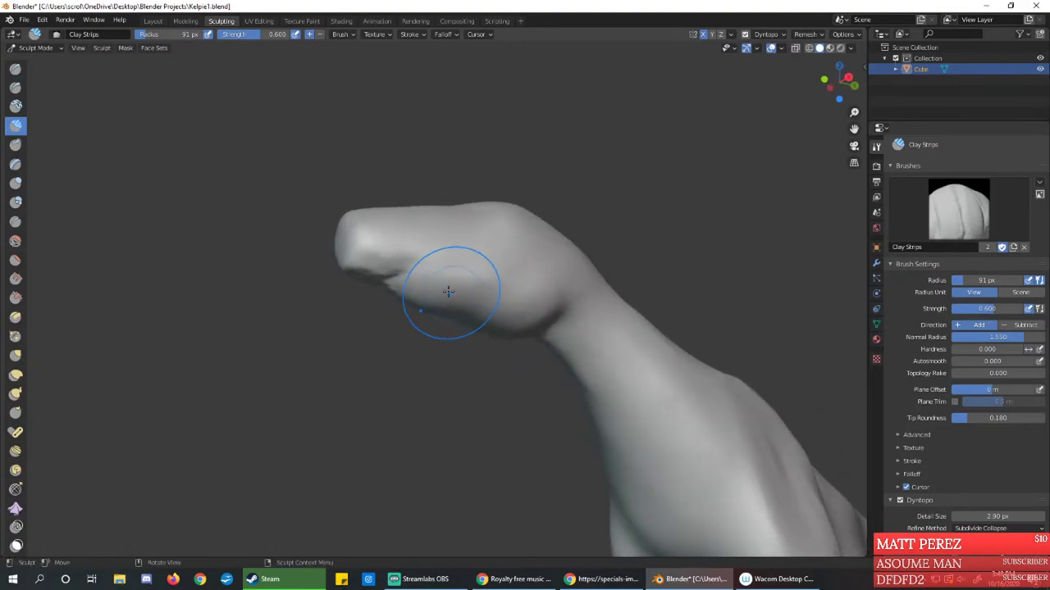
mouse_move(510, 309)
mouse_down()
mouse_move(474, 325)
mouse_move(502, 304)
mouse_up()
middle_drag(502, 303, 459, 326)
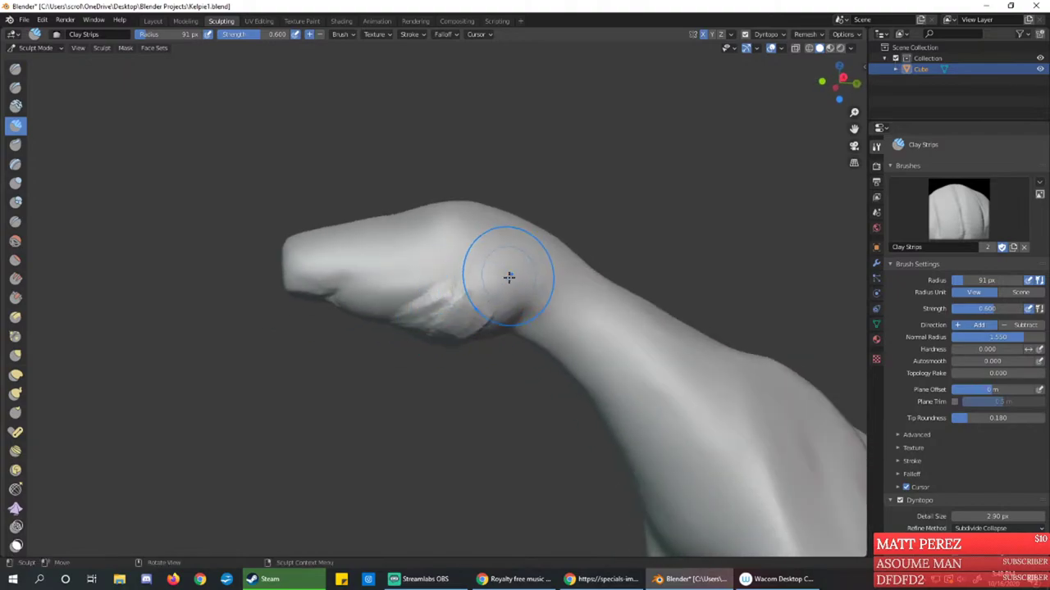
Fill out the rounded cheek and lower jaw line with the Clay Strips brush at 0.600 strength, smoothing the strips into the face
drag(512, 274, 483, 314)
mouse_move(518, 273)
mouse_down()
mouse_move(509, 295)
mouse_move(513, 288)
mouse_up()
drag(461, 318, 388, 314)
mouse_move(456, 315)
mouse_down()
mouse_move(386, 312)
mouse_move(427, 318)
mouse_move(492, 292)
mouse_up()
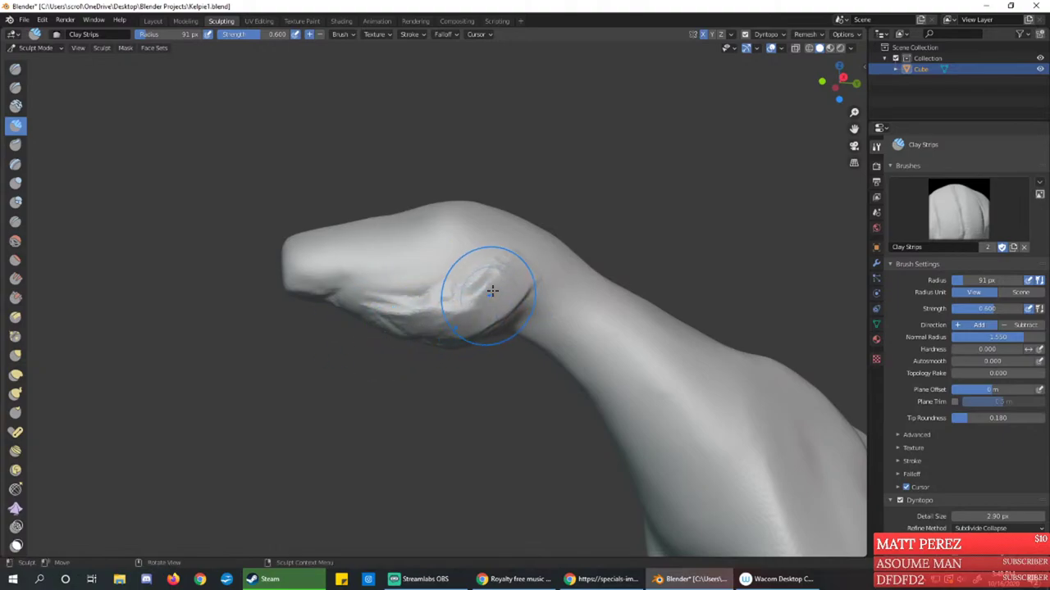
mouse_move(492, 291)
middle_down()
mouse_move(513, 312)
mouse_move(491, 310)
middle_up()
drag(490, 310, 394, 335)
drag(486, 295, 384, 340)
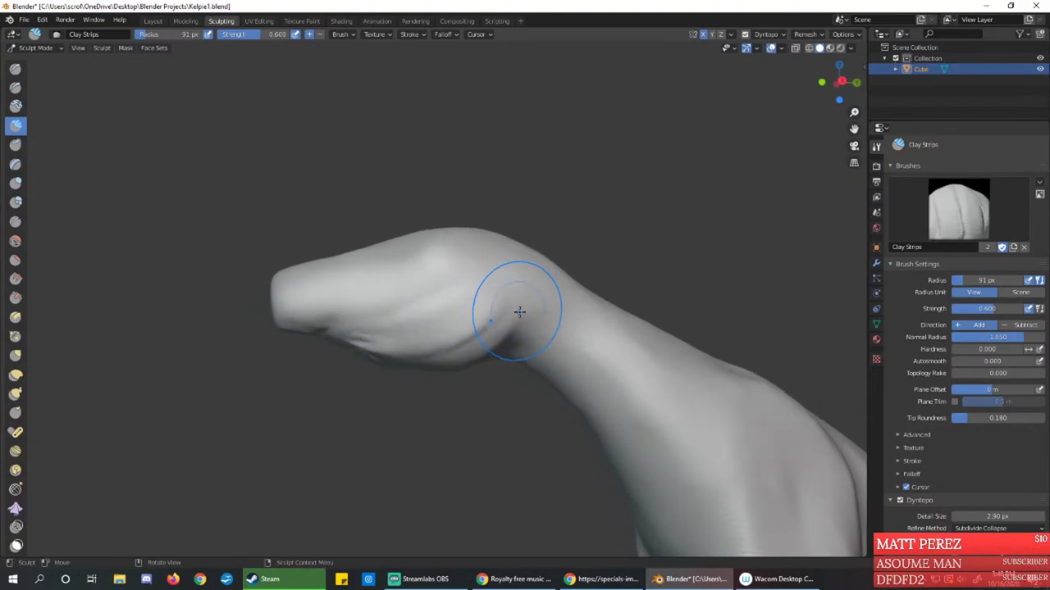
drag(501, 286, 358, 343)
drag(427, 330, 389, 339)
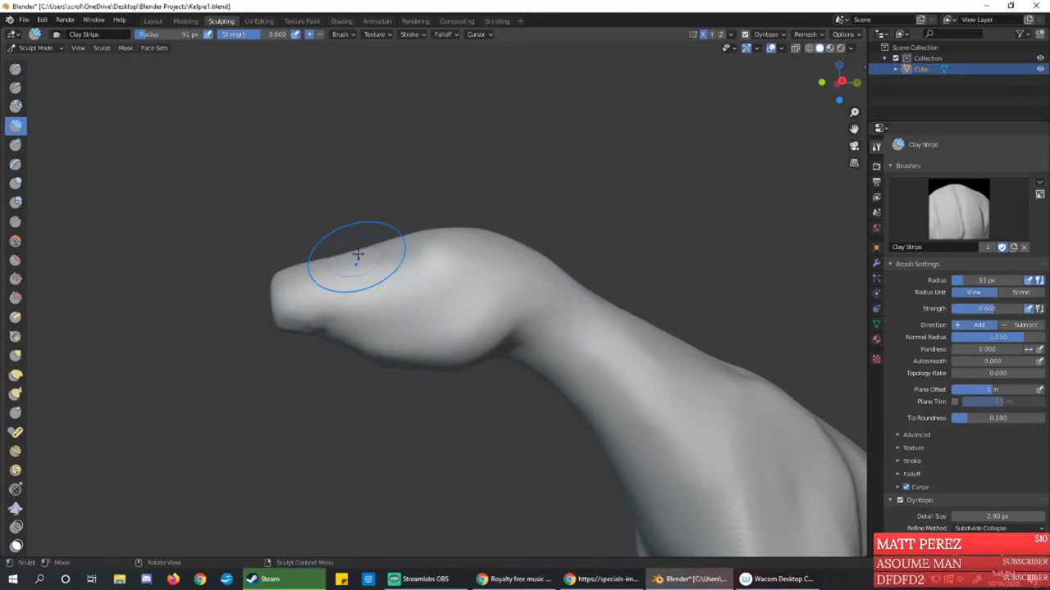
Add clay along the side of the muzzle in front of the cheek and smooth it into the face
middle_drag(356, 253, 396, 282)
drag(393, 290, 306, 320)
mouse_move(408, 297)
shift+mouse_down()
mouse_move(343, 332)
mouse_move(380, 328)
shift+mouse_up()
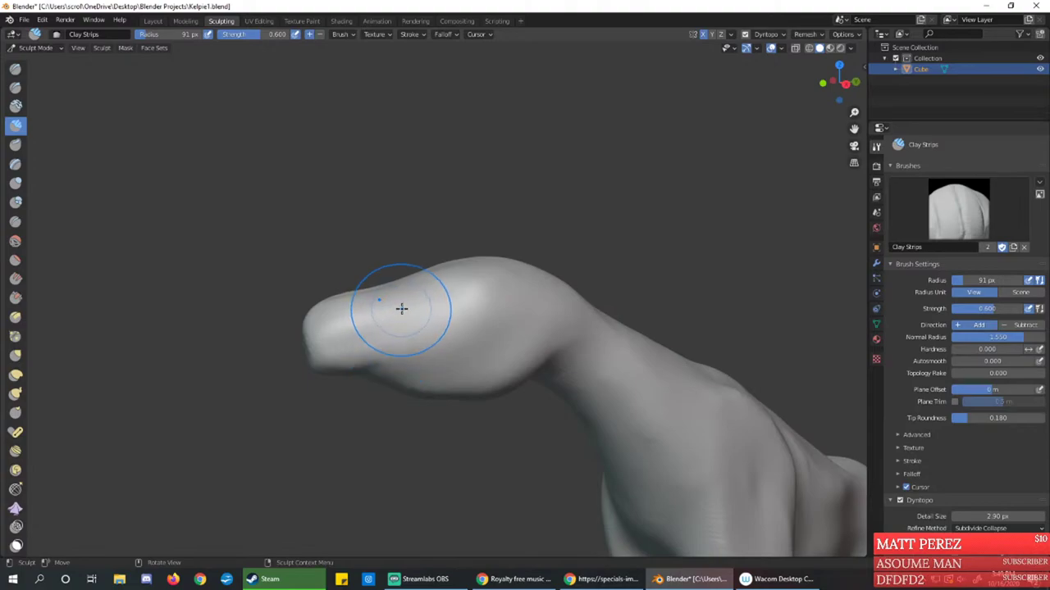
mouse_move(397, 322)
middle_down()
mouse_move(410, 311)
mouse_move(394, 312)
mouse_move(382, 344)
middle_up()
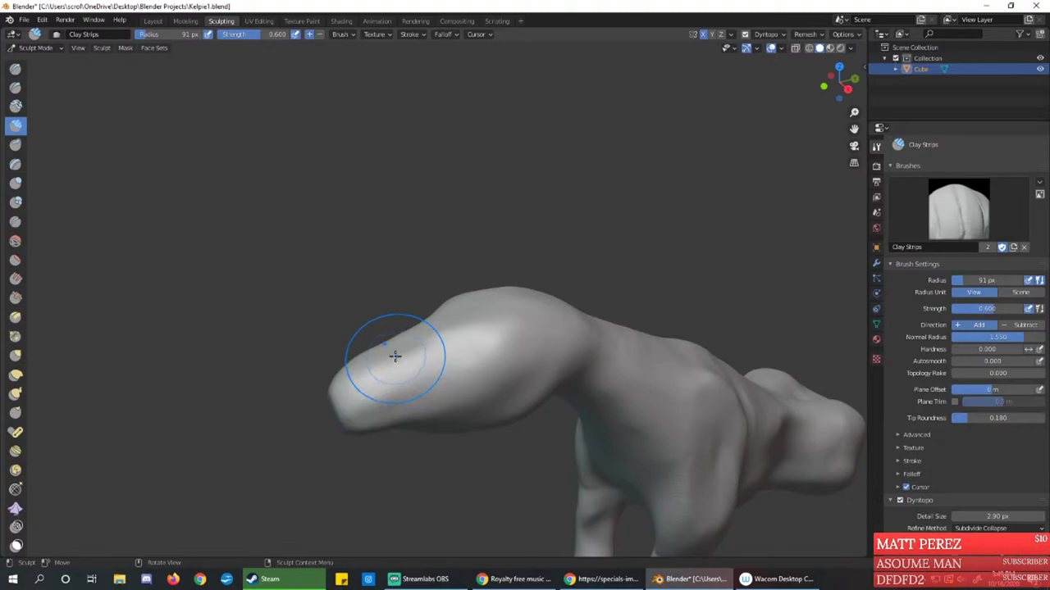
mouse_move(394, 322)
middle_down()
mouse_move(328, 298)
mouse_move(336, 305)
middle_up()
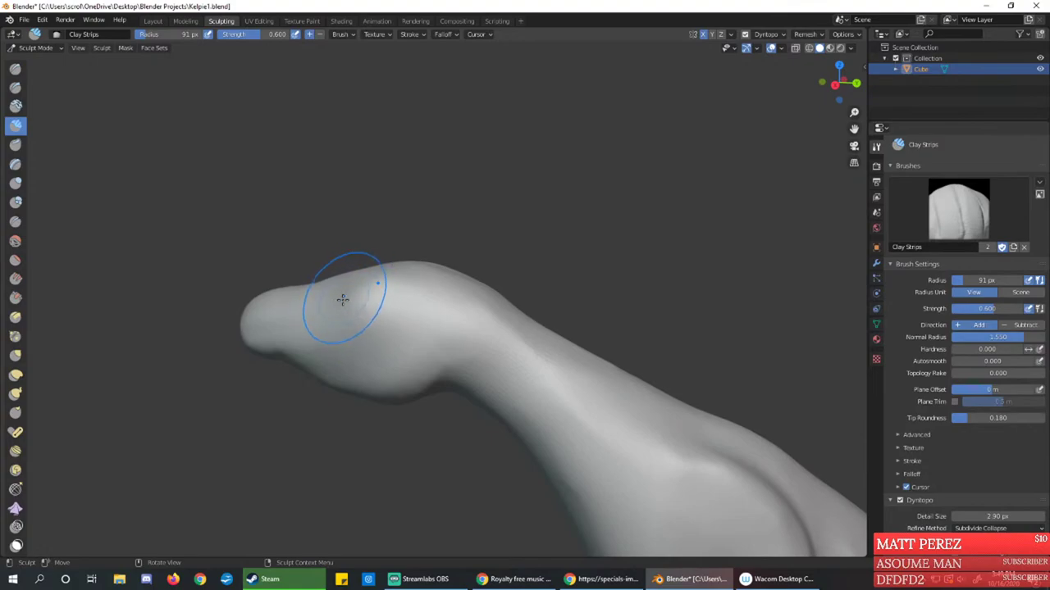
Round out the side and tip of the muzzle with the Clay Strips brush at a 91 px radius
mouse_move(383, 309)
middle_down()
mouse_move(424, 307)
mouse_move(448, 359)
middle_up()
mouse_move(448, 359)
mouse_down()
mouse_move(403, 386)
mouse_move(427, 393)
mouse_move(455, 356)
mouse_move(386, 418)
mouse_up()
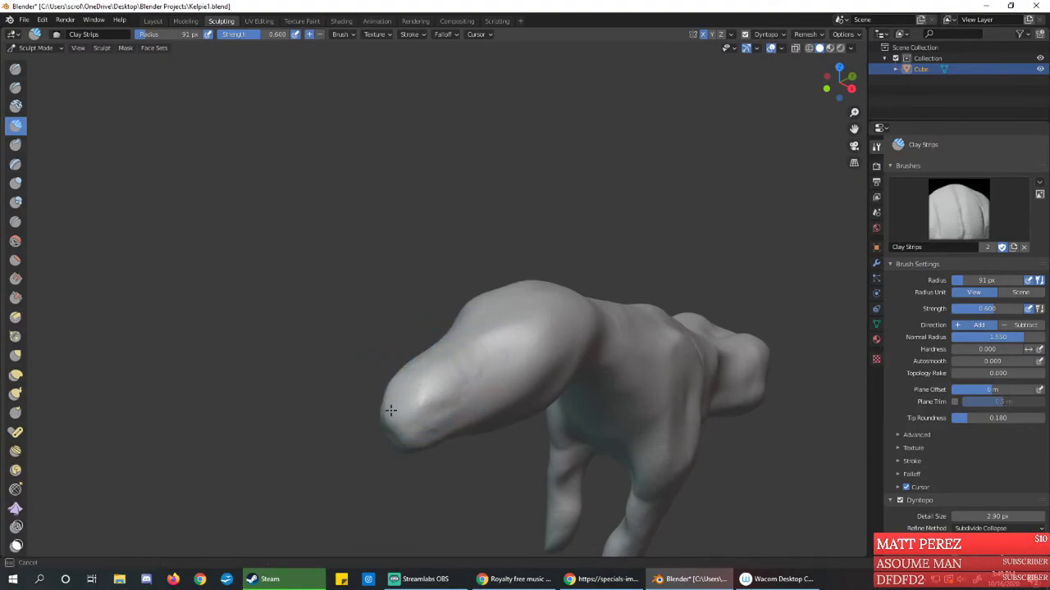
mouse_move(410, 418)
middle_down()
mouse_move(427, 341)
mouse_move(451, 344)
mouse_move(437, 344)
middle_up()
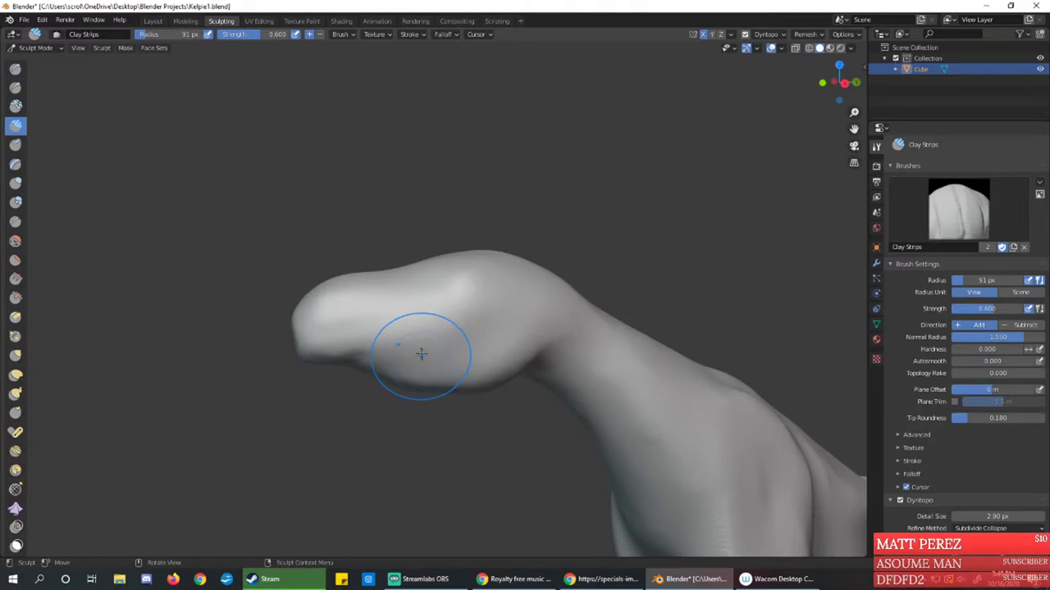
mouse_move(404, 346)
middle_down()
mouse_move(417, 363)
mouse_move(418, 352)
middle_up()
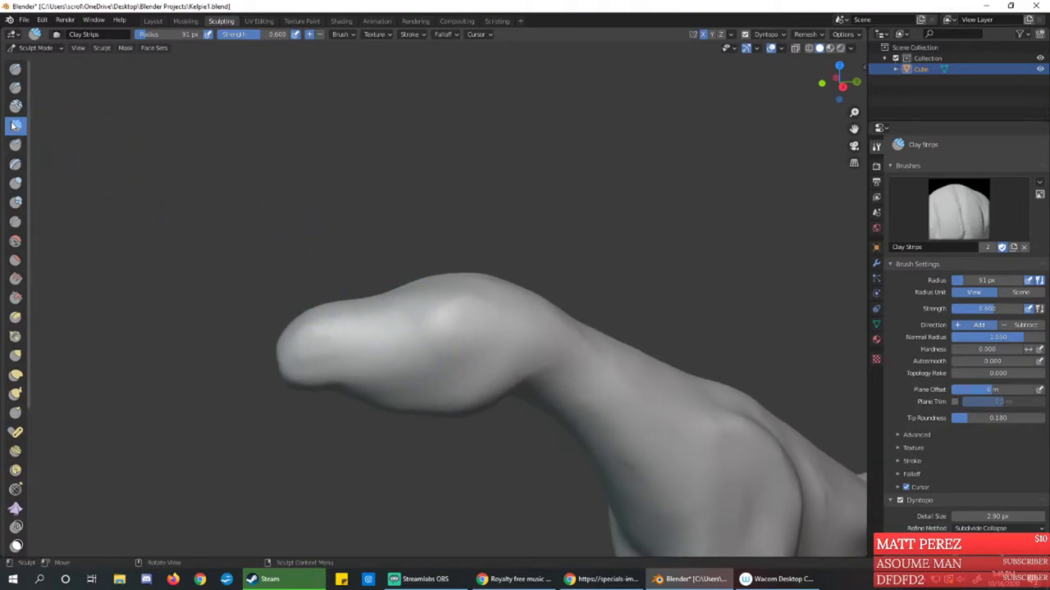
Refine the cheek and the area around the brow with the Draw brush at a 91 px radius and 0.330 strength
click(16, 69)
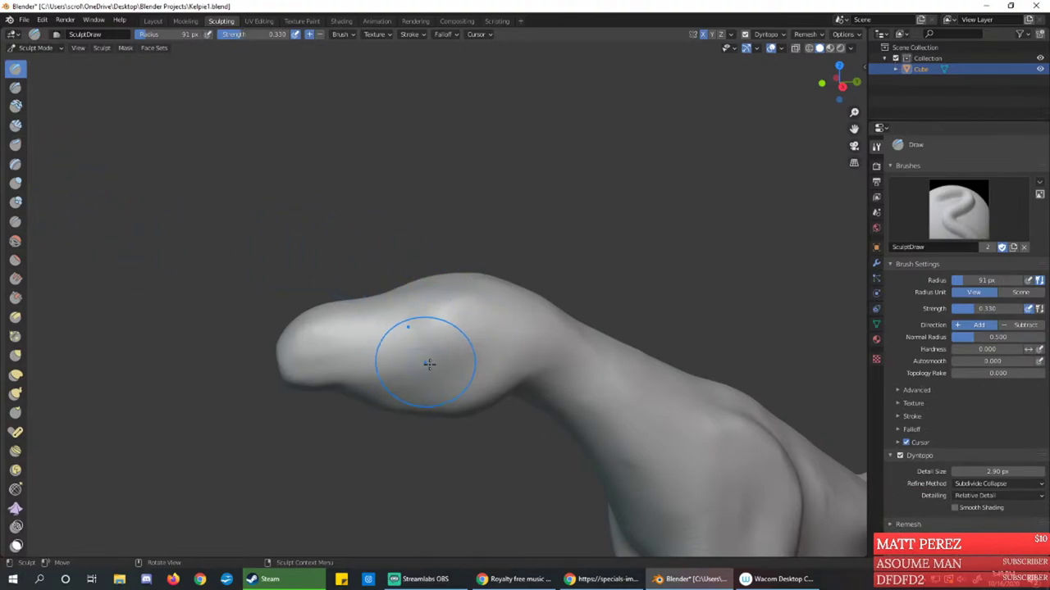
mouse_move(443, 359)
mouse_down()
mouse_move(372, 396)
mouse_move(431, 375)
mouse_up()
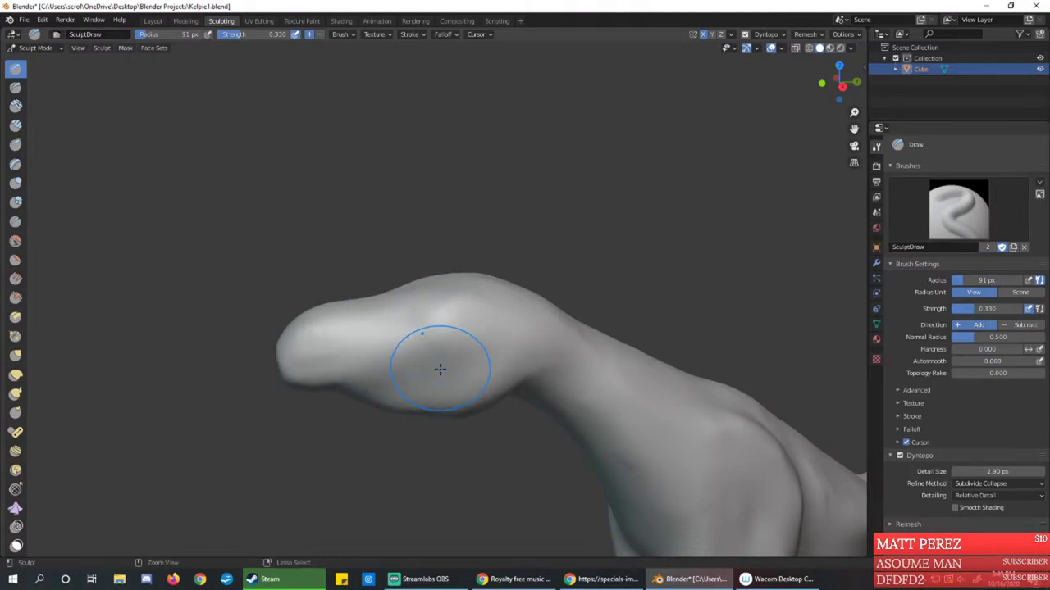
mouse_move(428, 380)
middle_down()
mouse_move(416, 330)
mouse_move(400, 352)
mouse_move(386, 293)
middle_up()
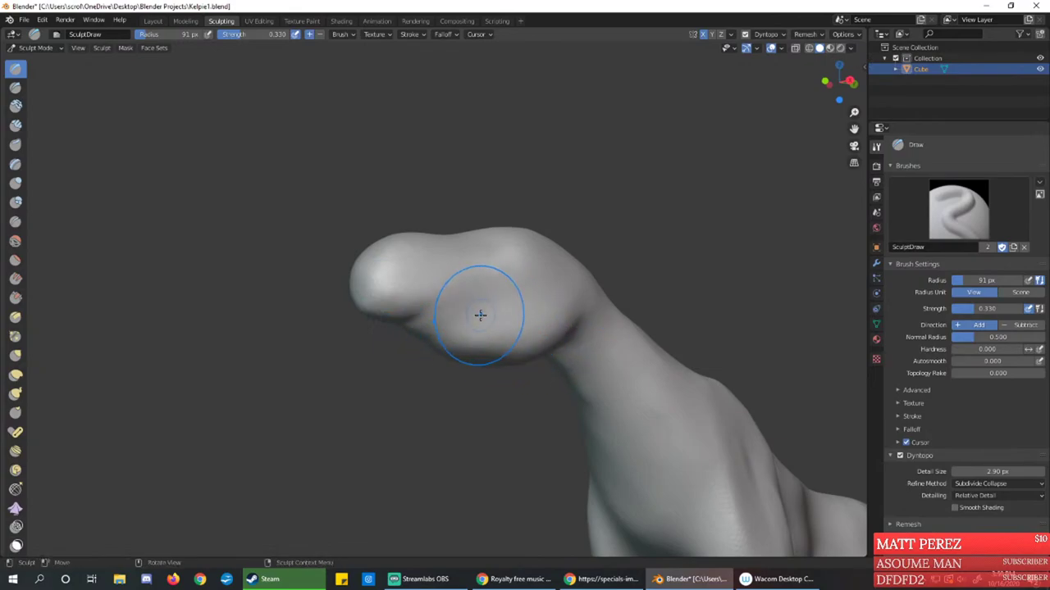
middle_drag(481, 314, 460, 324)
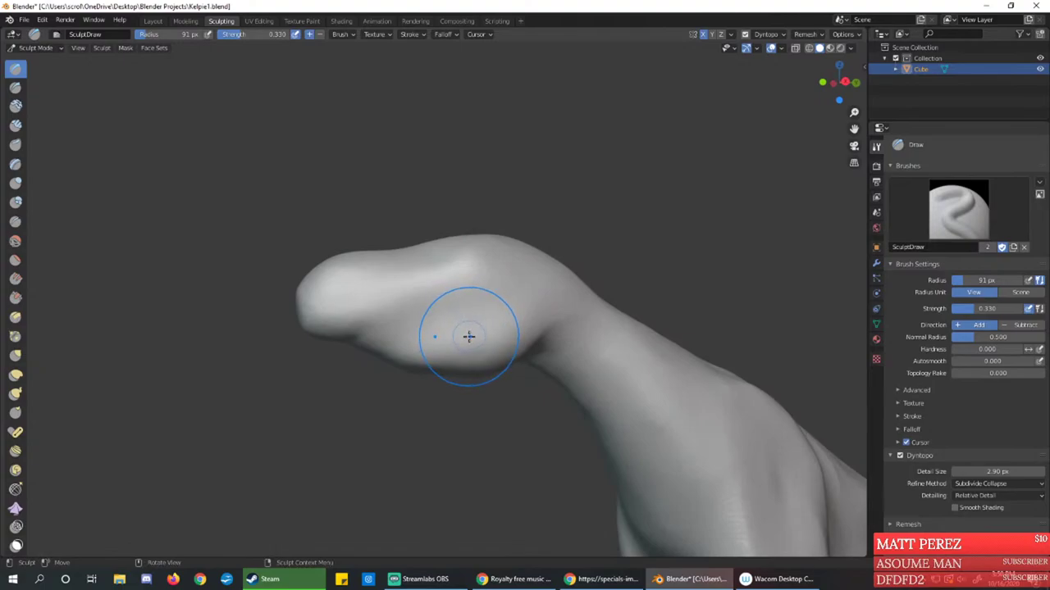
mouse_move(469, 342)
middle_down()
mouse_move(476, 356)
mouse_move(464, 356)
middle_up()
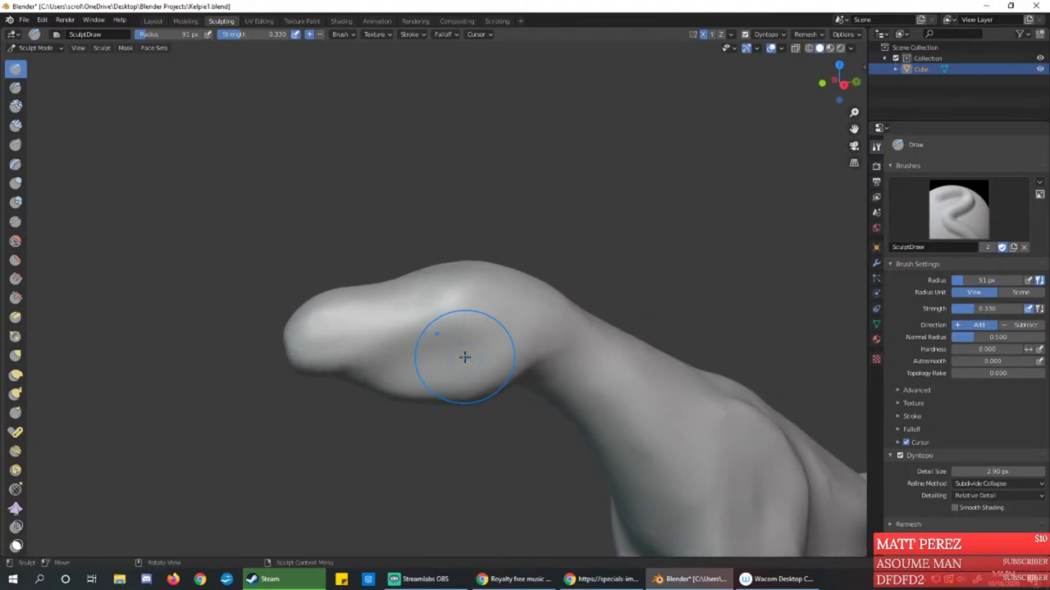
drag(465, 309, 469, 311)
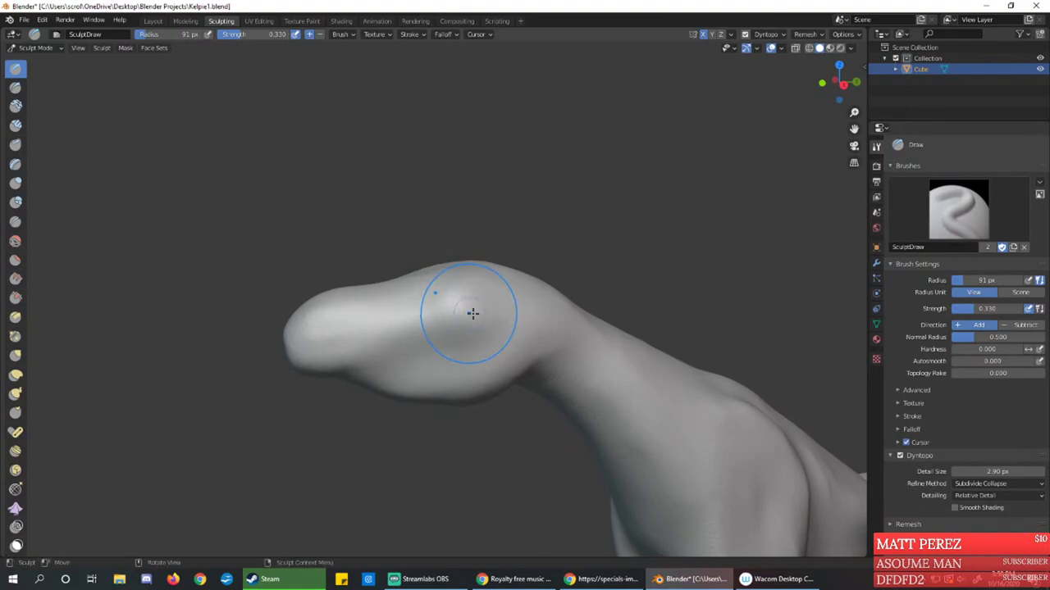
Try to carve an eye socket into the side of the head with the Draw Sharp brush at 0.500 strength
mouse_move(469, 331)
ctrl+middle_down()
mouse_move(468, 288)
mouse_move(476, 312)
ctrl+middle_up()
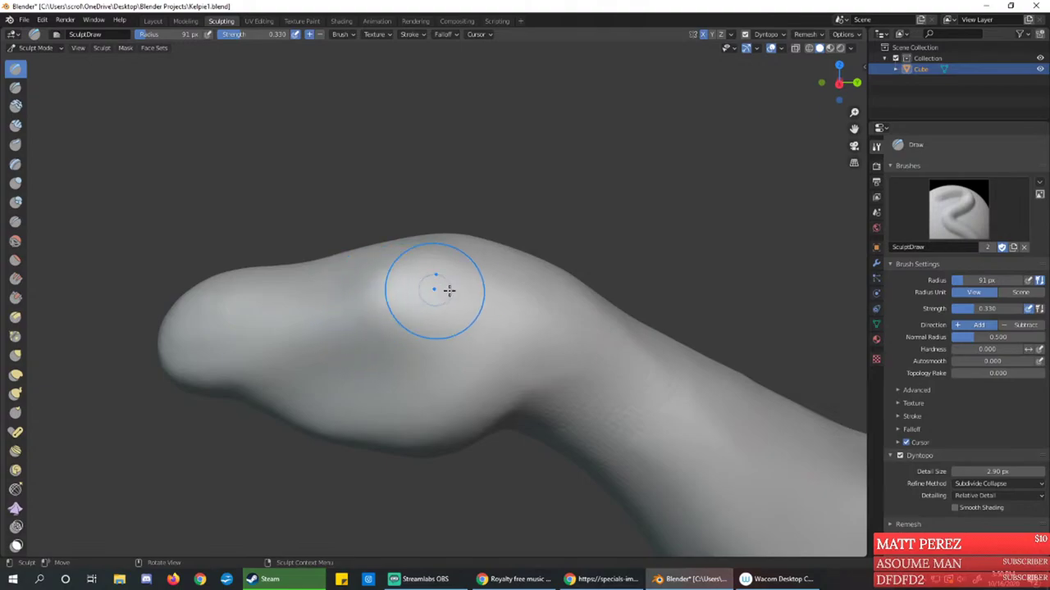
click(17, 87)
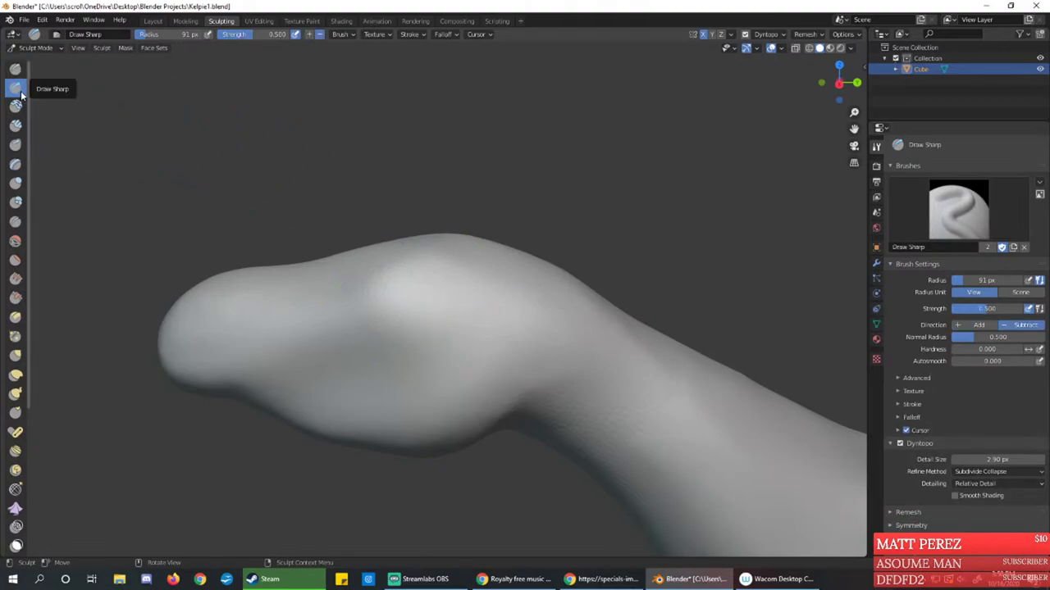
drag(391, 290, 438, 276)
mouse_move(399, 295)
middle_down()
mouse_move(466, 298)
mouse_move(504, 321)
mouse_move(562, 312)
mouse_move(499, 317)
middle_up()
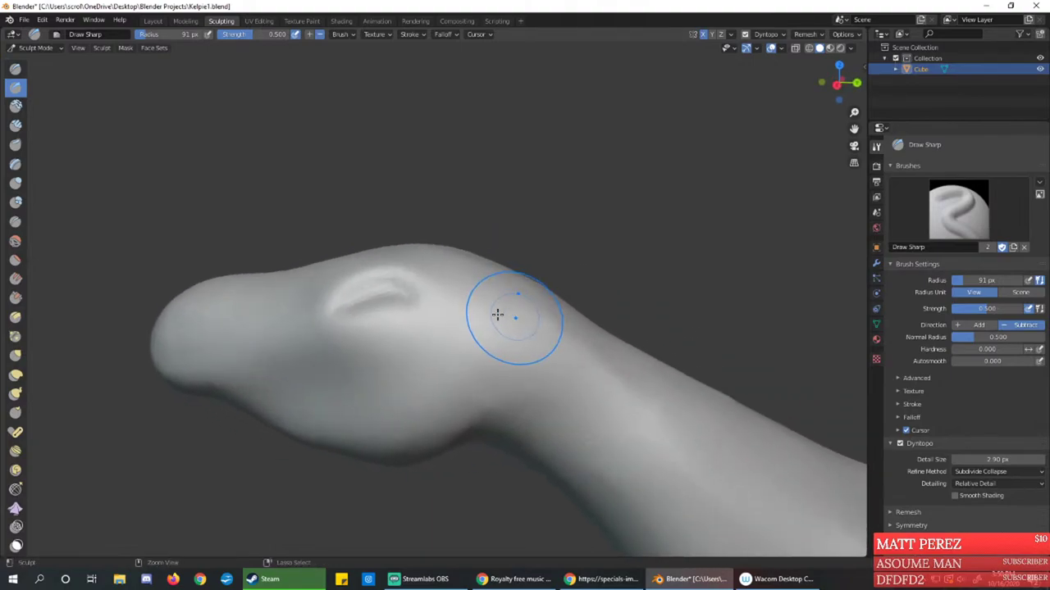
mouse_move(436, 325)
middle_down()
mouse_move(356, 305)
mouse_move(395, 293)
middle_up()
drag(395, 294, 417, 306)
key(ctrl+z)
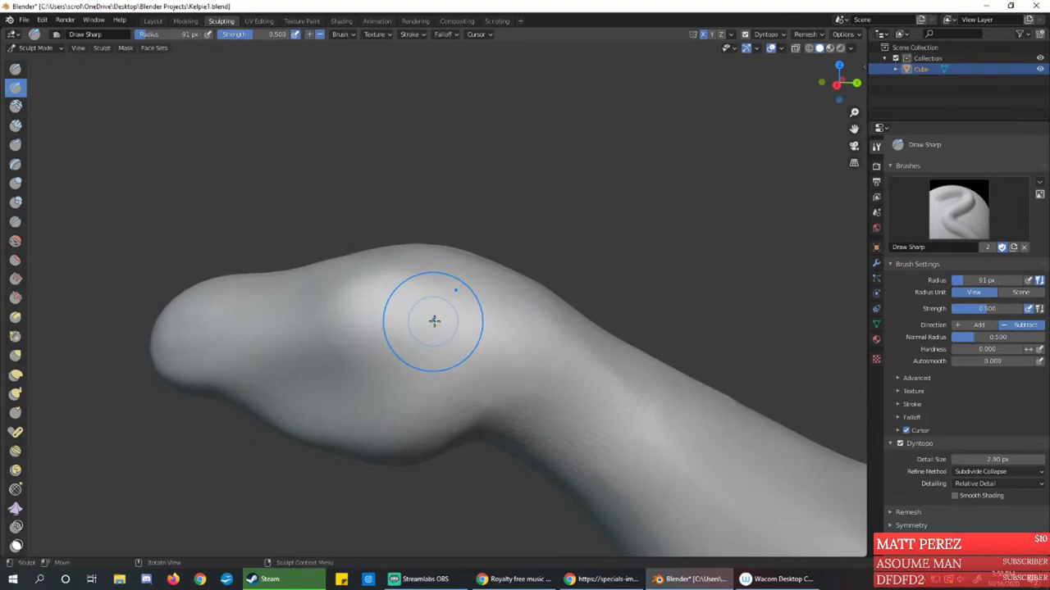
middle_drag(439, 324, 456, 320)
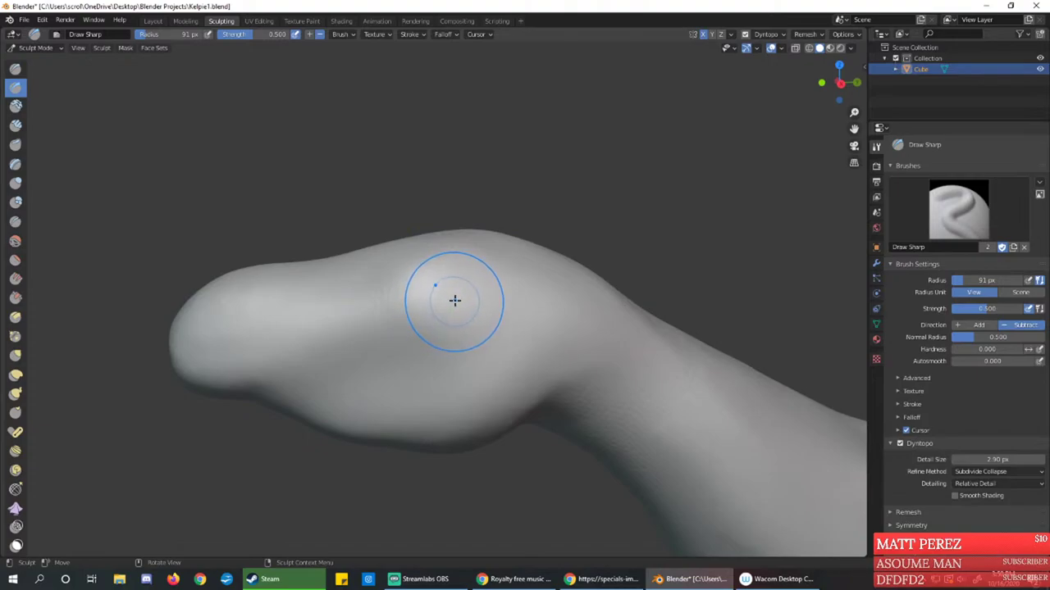
mouse_move(456, 298)
mouse_down()
mouse_move(449, 284)
mouse_move(443, 315)
mouse_up()
mouse_move(467, 309)
middle_down()
mouse_move(487, 317)
mouse_move(473, 333)
mouse_move(484, 298)
middle_up()
key(ctrl+z)
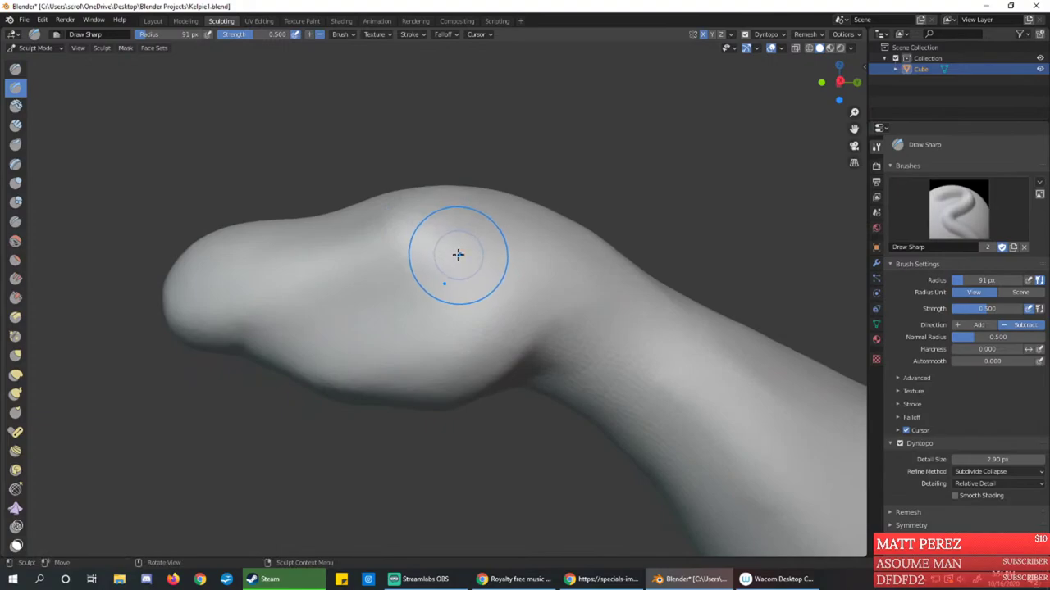
Form a small round eye in a shallow socket on the upper side of the head with the Draw Sharp brush
mouse_move(442, 248)
mouse_down()
mouse_move(434, 241)
mouse_move(432, 261)
mouse_move(439, 251)
mouse_move(418, 234)
mouse_move(456, 258)
mouse_up()
key(ctrl+z)
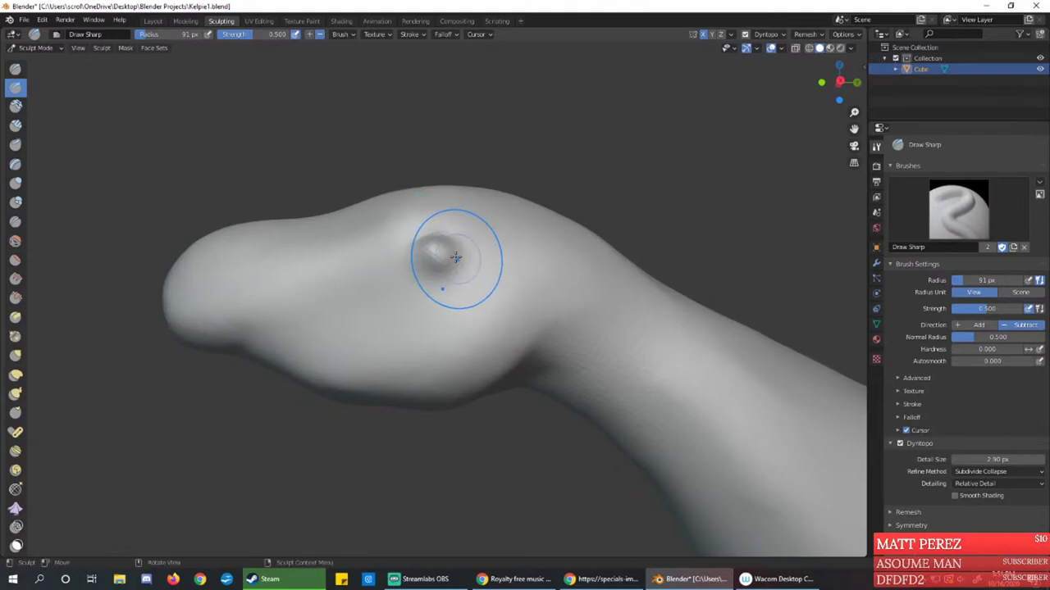
middle_drag(439, 247, 447, 255)
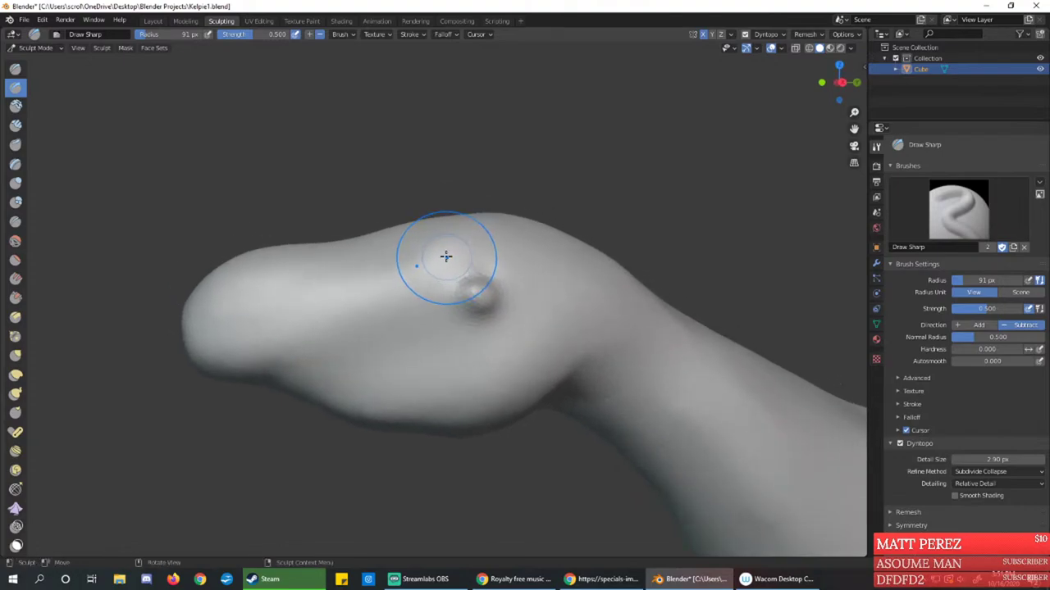
Stroke the eye's upper edge with the Crease brush at a 50 px radius and a 1.10 px dyntopo detail size
click(16, 222)
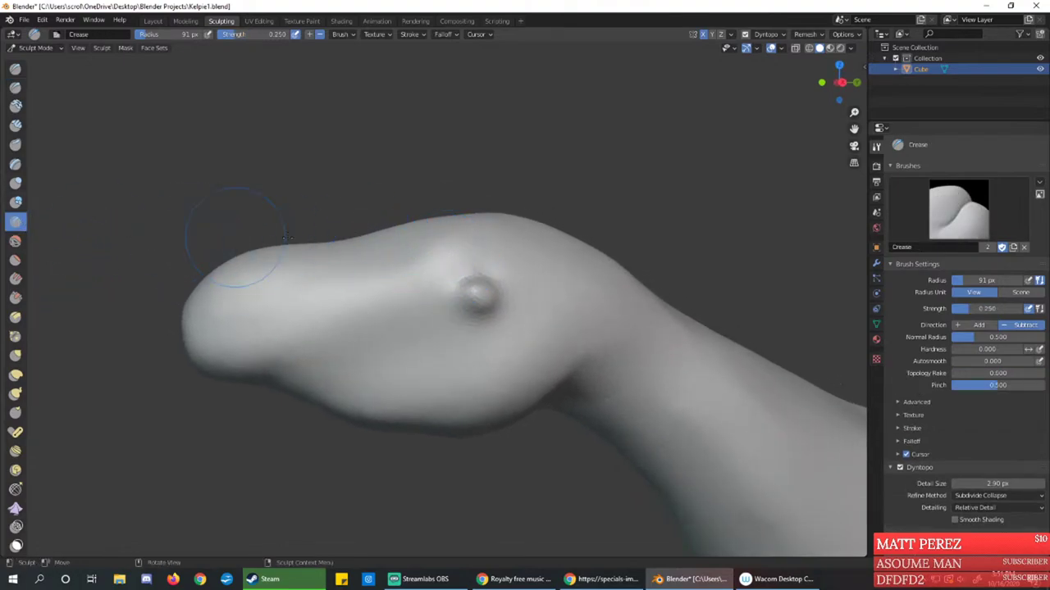
scroll(480, 238, up, 5)
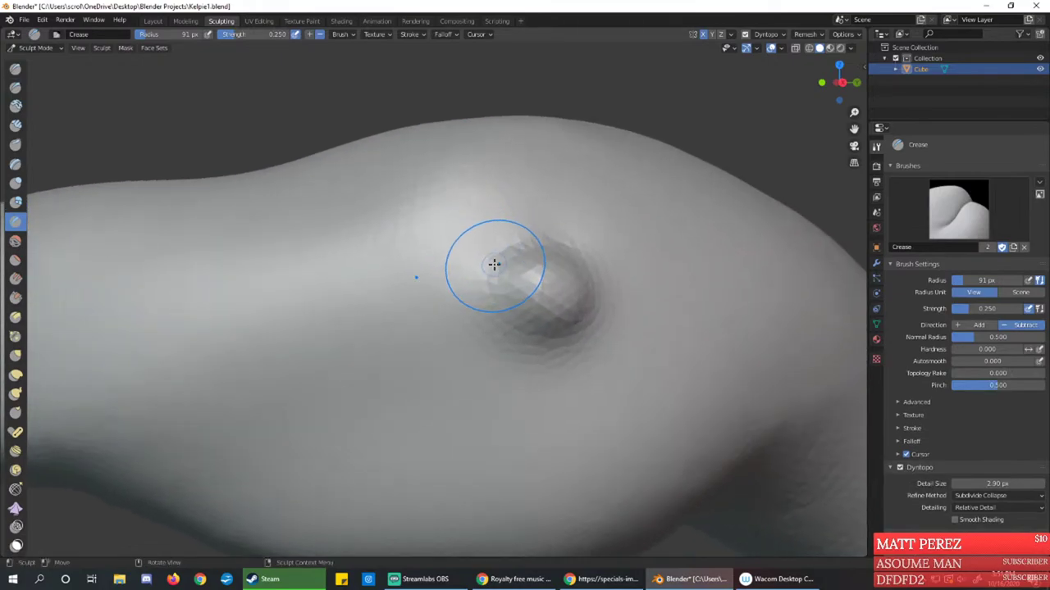
right_click(484, 250)
drag(410, 259, 378, 259)
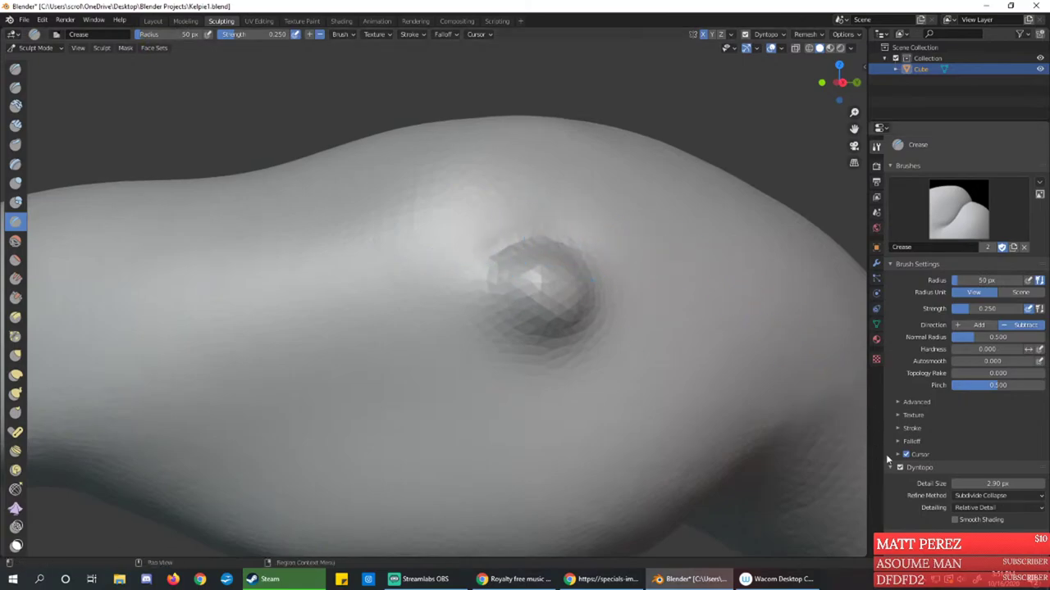
drag(971, 484, 960, 484)
drag(518, 251, 520, 248)
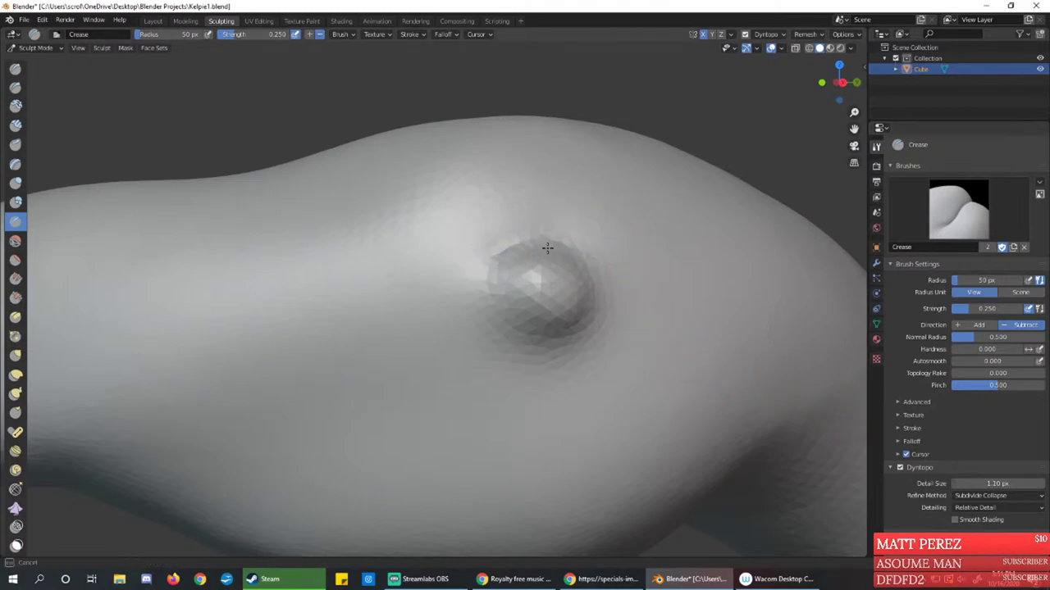
Round out the eyeball and raise eyelid and brow ridges around it with the Draw brush at a 50 px radius and 0.330 strength
key(x)
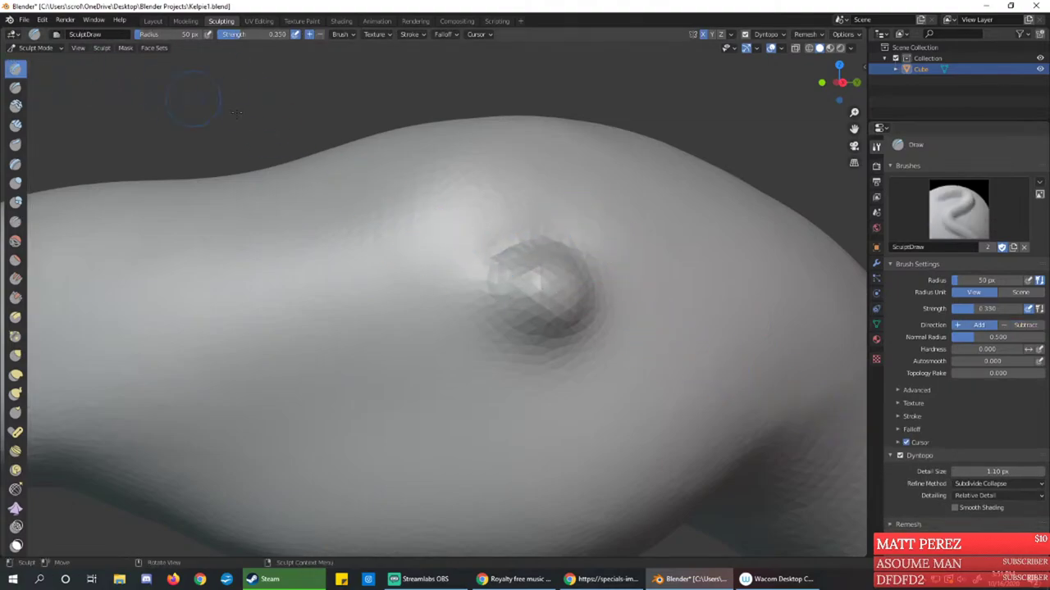
mouse_move(543, 277)
mouse_down()
mouse_move(534, 260)
mouse_move(515, 324)
mouse_move(600, 286)
mouse_up()
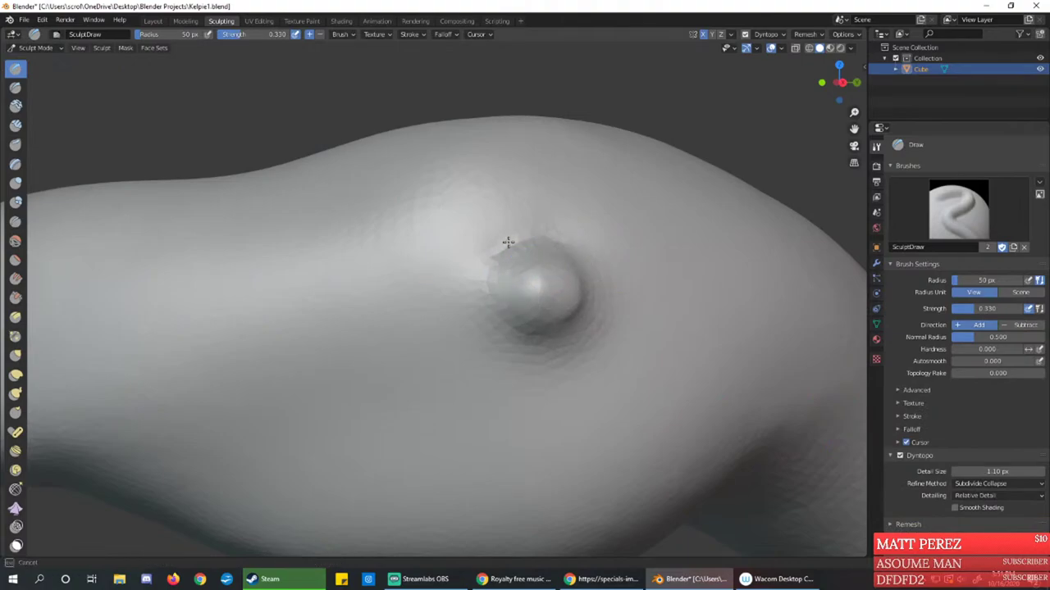
mouse_move(550, 343)
mouse_down()
mouse_move(457, 281)
mouse_move(476, 336)
mouse_move(602, 279)
mouse_move(514, 291)
mouse_move(611, 258)
mouse_up()
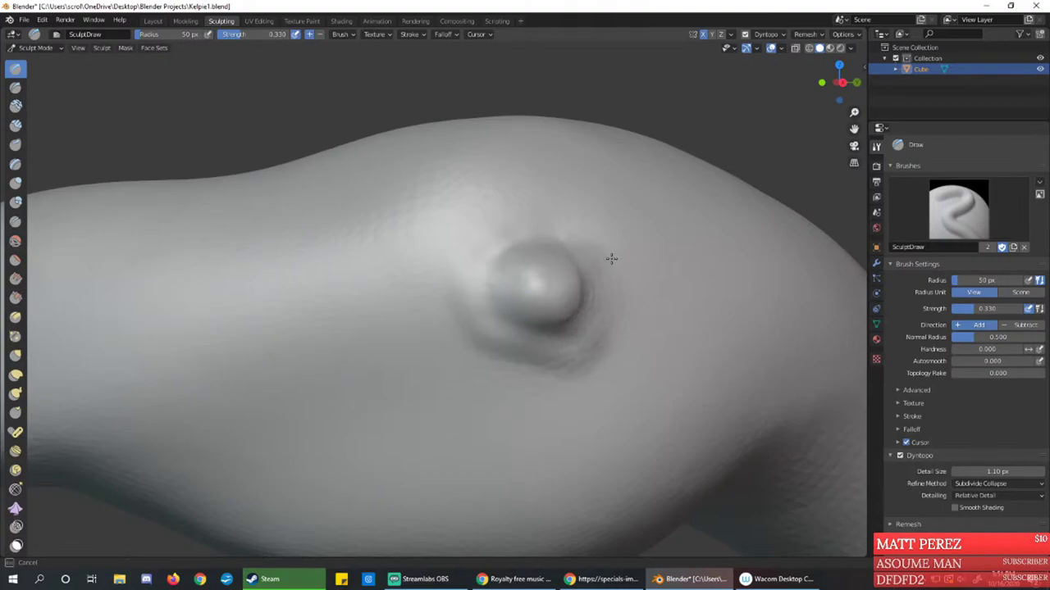
mouse_move(472, 259)
mouse_down()
mouse_move(536, 254)
mouse_move(521, 228)
mouse_up()
mouse_move(458, 192)
mouse_down()
mouse_move(362, 282)
mouse_move(532, 255)
mouse_move(483, 251)
mouse_move(473, 312)
mouse_move(438, 326)
mouse_move(560, 375)
mouse_move(394, 341)
mouse_move(593, 391)
mouse_move(415, 243)
mouse_move(480, 284)
mouse_move(398, 345)
mouse_up()
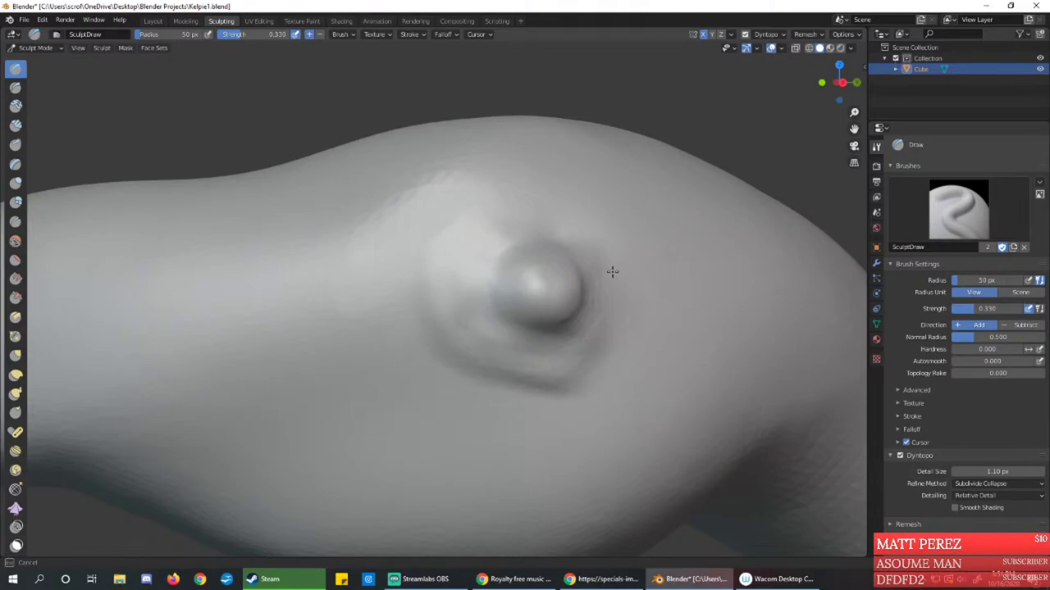
Set the dyntopo detailing method to Manual Detail
middle_drag(612, 272, 282, 352)
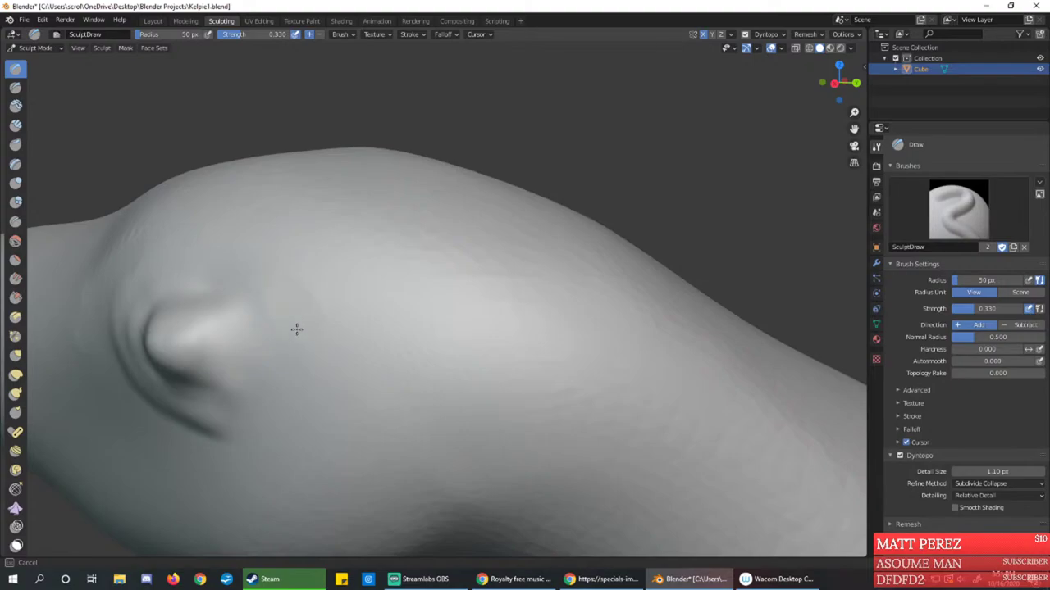
middle_drag(258, 343, 481, 328)
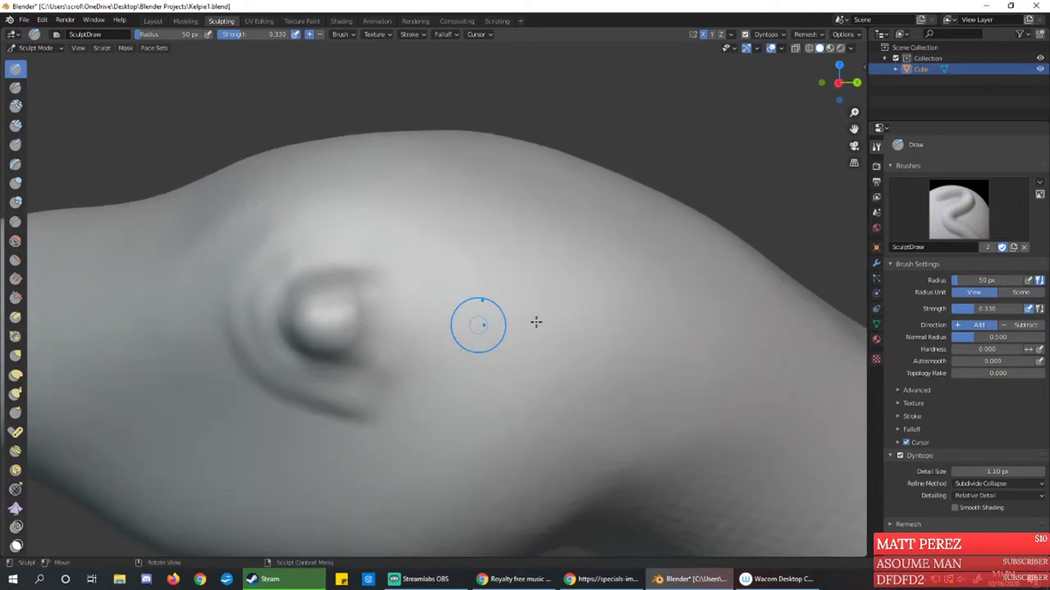
click(984, 497)
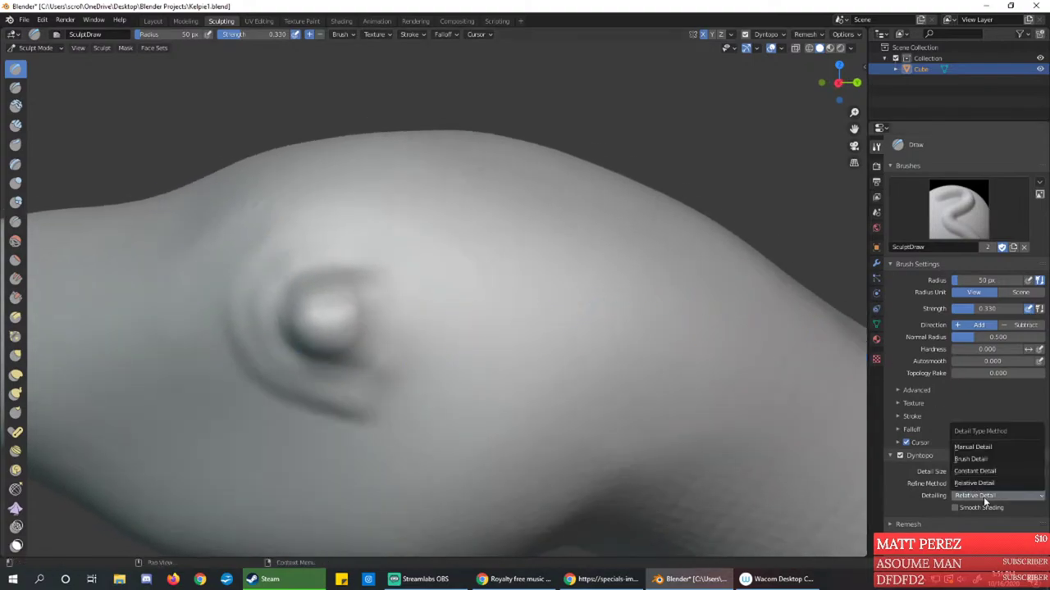
click(988, 448)
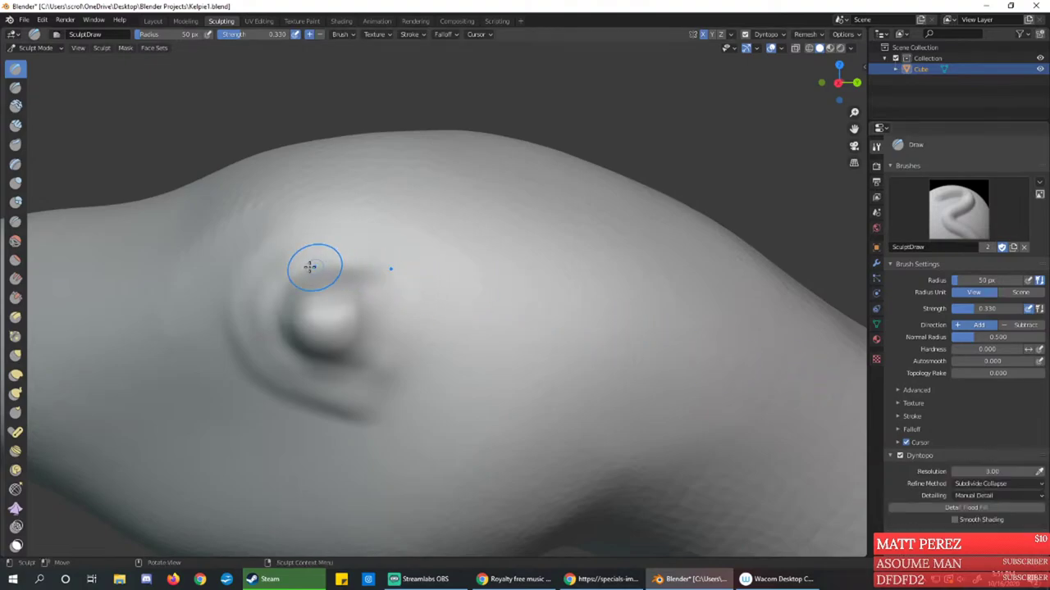
Reshape the eyeball and the upper edge of its socket with the Draw brush at a 50 px radius
drag(325, 344, 389, 329)
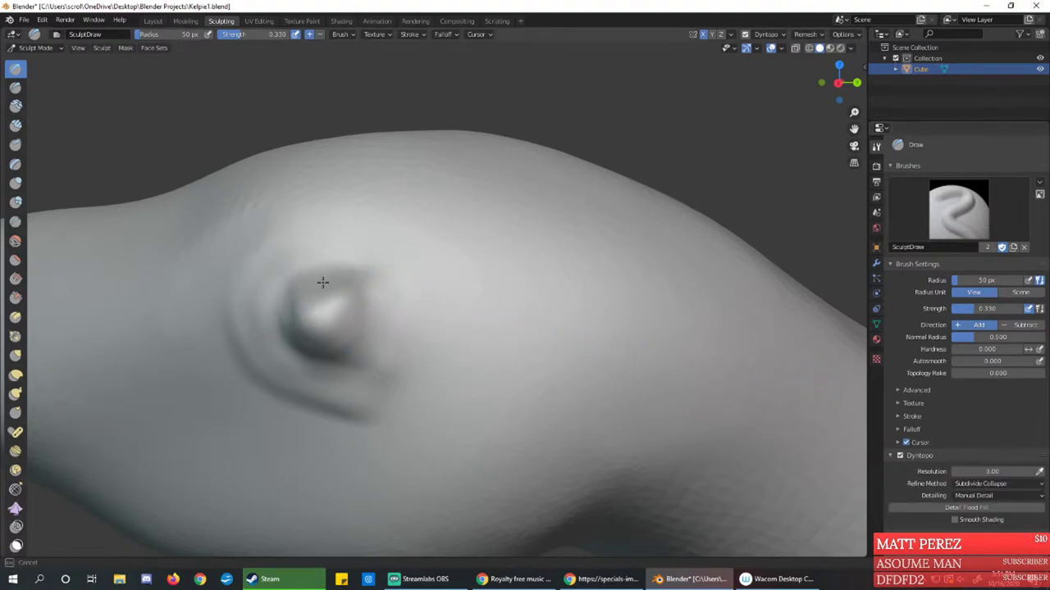
drag(322, 282, 317, 290)
mouse_move(317, 291)
mouse_down()
mouse_move(349, 319)
mouse_move(333, 326)
mouse_move(351, 323)
mouse_up()
middle_drag(361, 323, 374, 313)
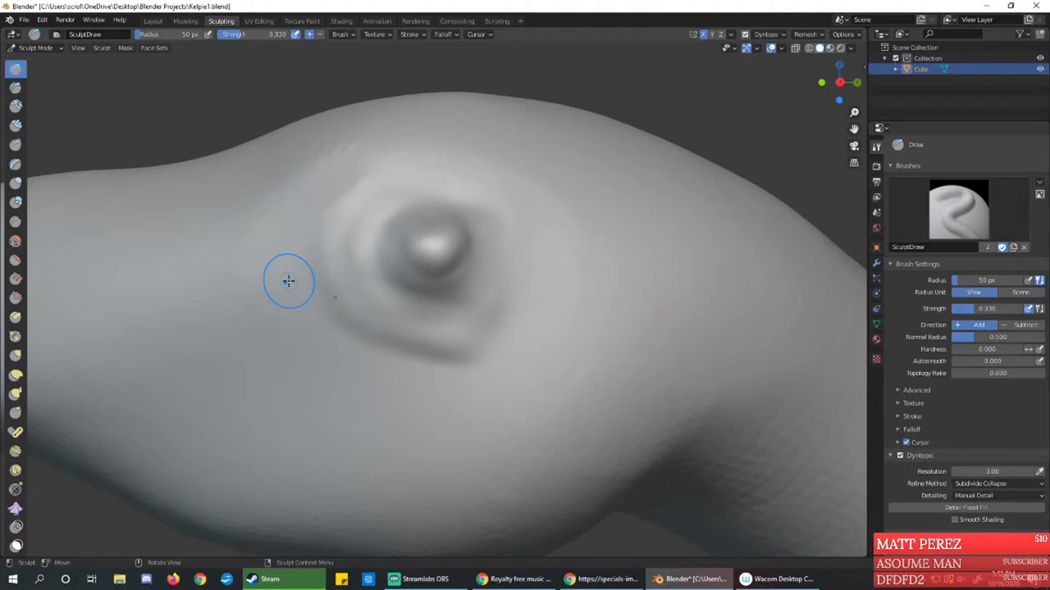
Soften the eyeball and the lid ridges around it, enlarging the brush radius to 87 px and then 162 px
right_click(292, 211)
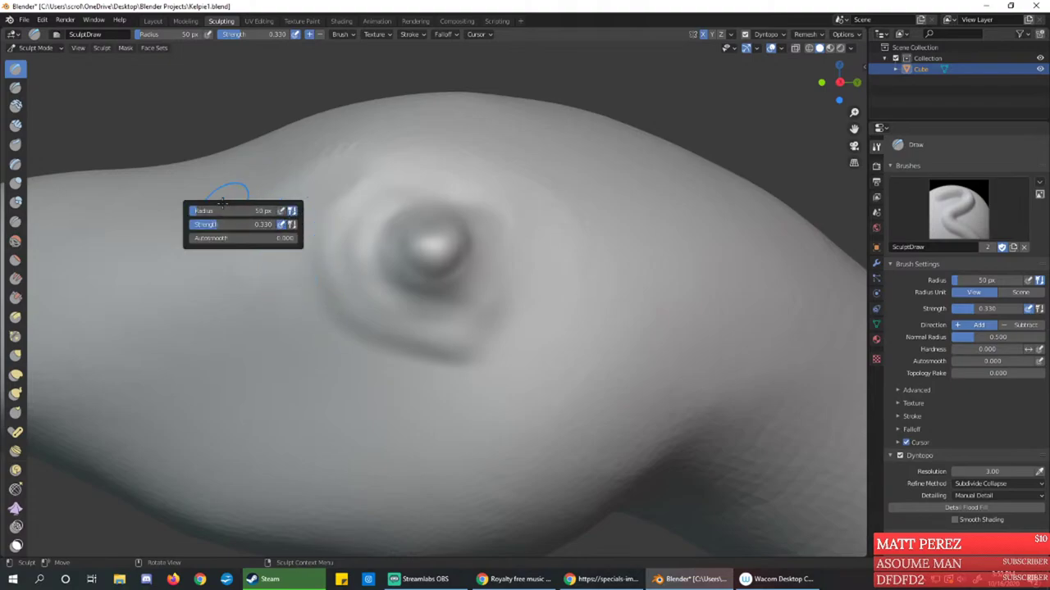
drag(211, 212, 220, 212)
mouse_move(449, 221)
mouse_down()
mouse_move(405, 272)
mouse_move(450, 248)
mouse_move(401, 215)
mouse_up()
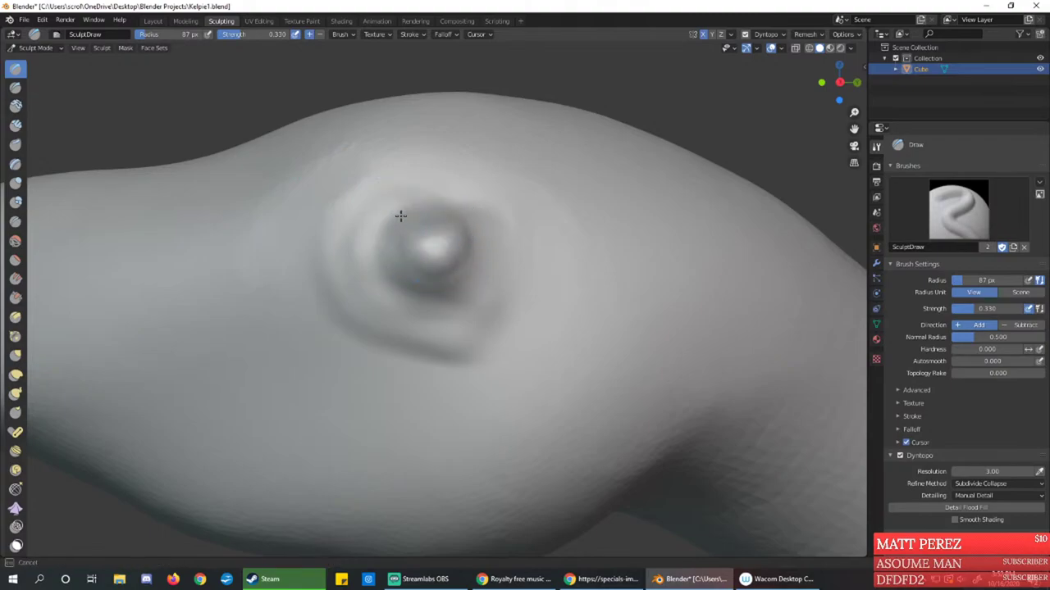
mouse_move(435, 252)
mouse_down()
mouse_move(469, 257)
mouse_move(445, 240)
mouse_move(411, 274)
mouse_up()
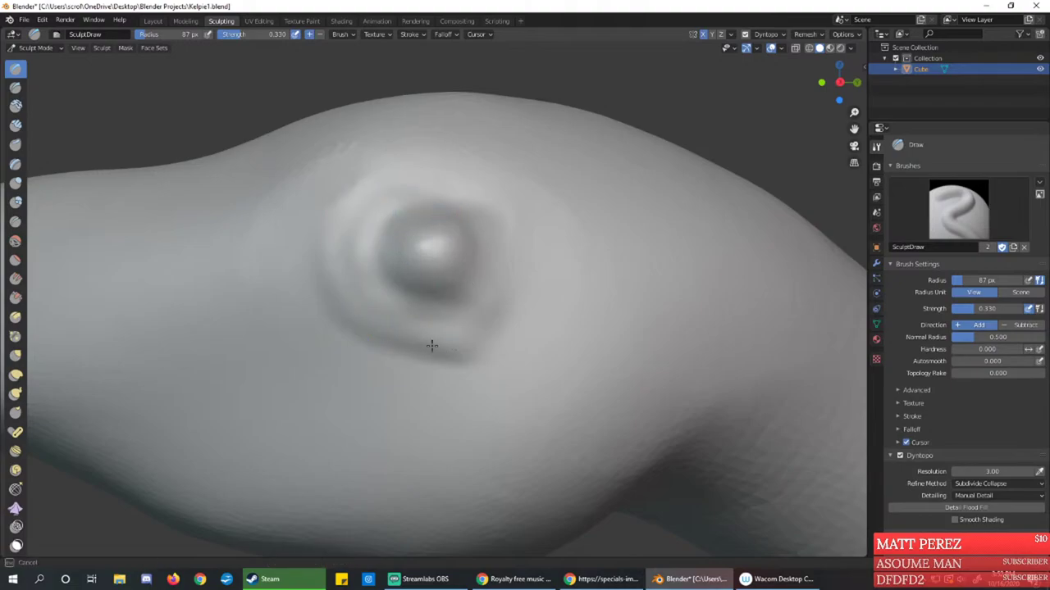
mouse_move(162, 35)
mouse_down()
mouse_move(188, 35)
mouse_move(161, 35)
mouse_up()
mouse_move(377, 182)
mouse_down()
mouse_move(361, 189)
mouse_move(337, 265)
mouse_move(373, 279)
mouse_up()
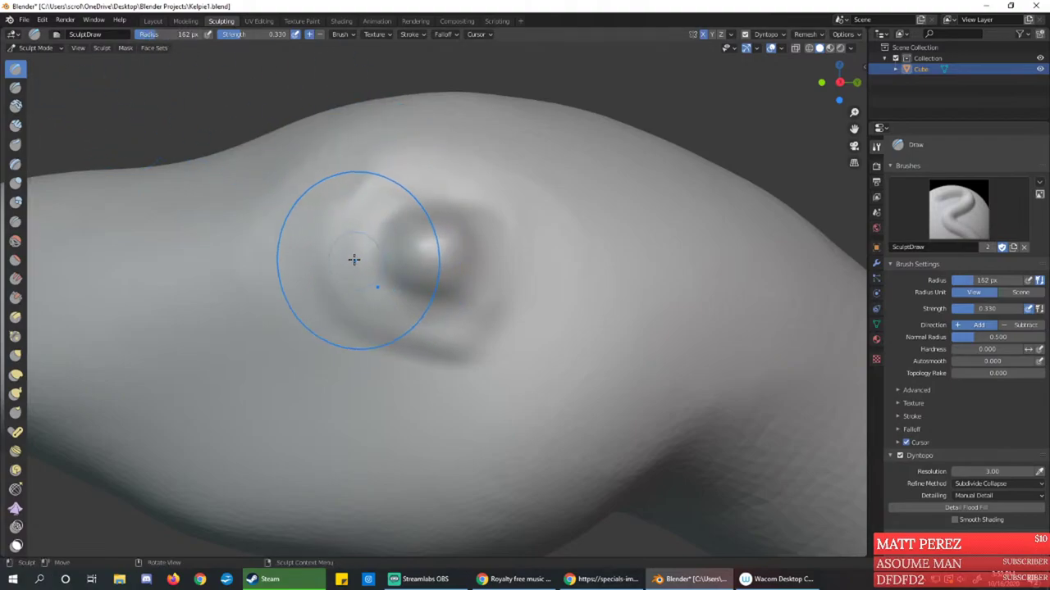
Show the mesh as wireframe and try to change the dense eye area with different Manual Detail resolutions, ending at 8.20
key(z)
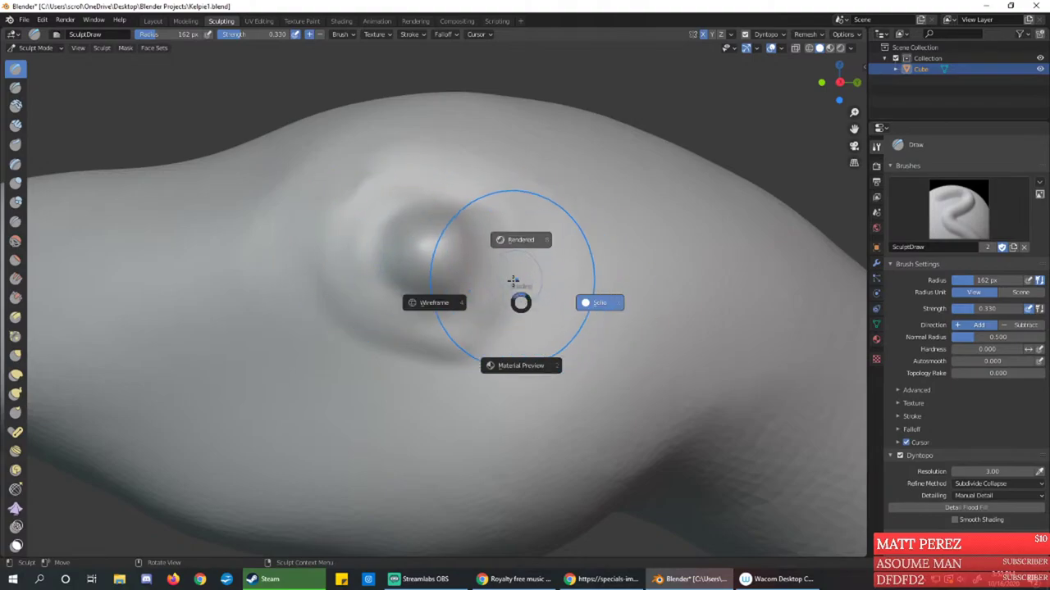
click(447, 302)
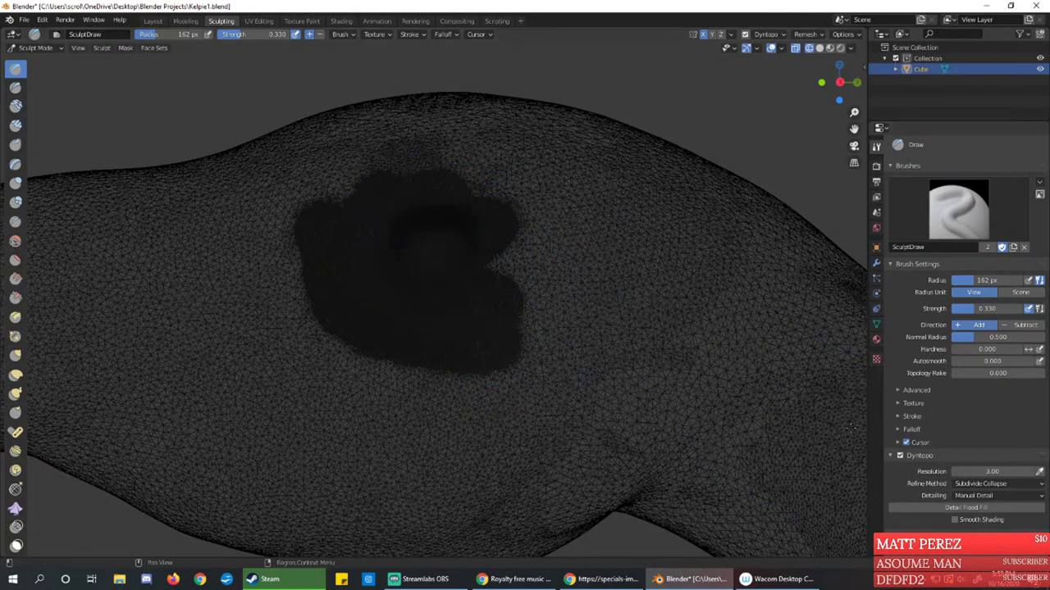
drag(969, 472, 978, 472)
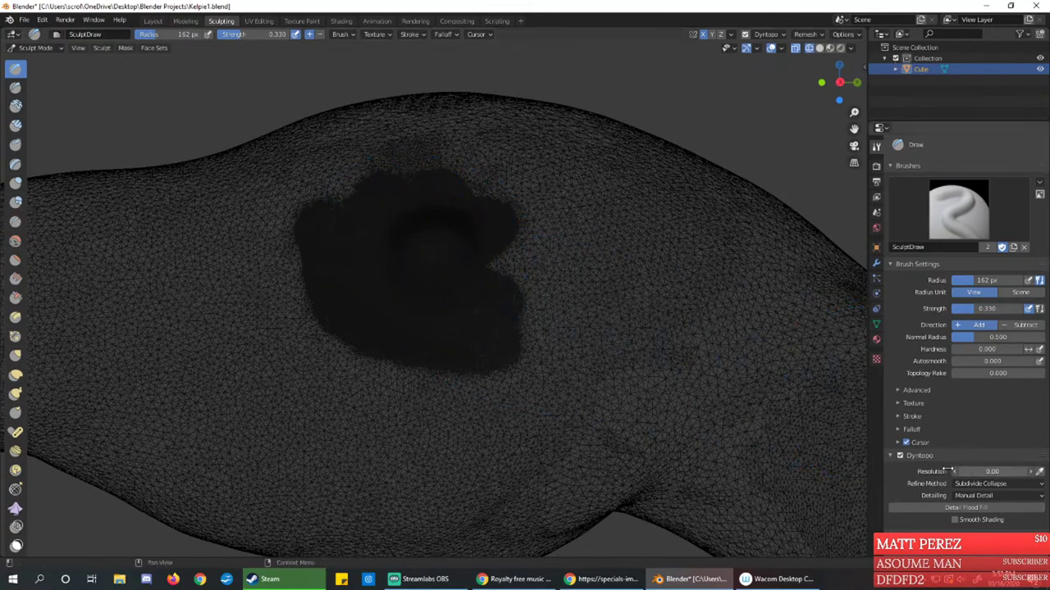
drag(948, 468, 952, 469)
drag(410, 244, 425, 263)
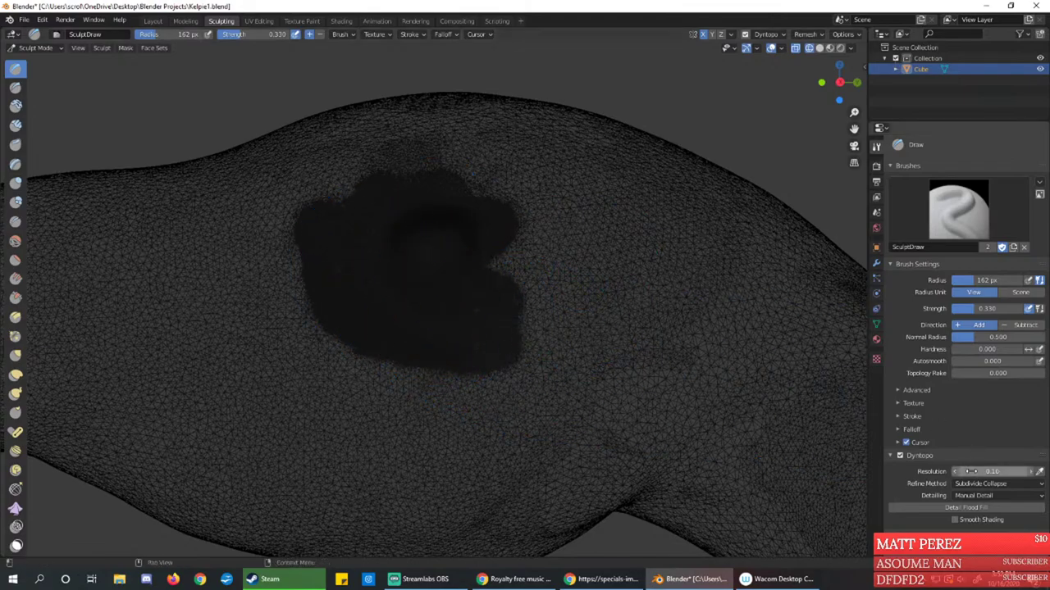
drag(970, 472, 1017, 472)
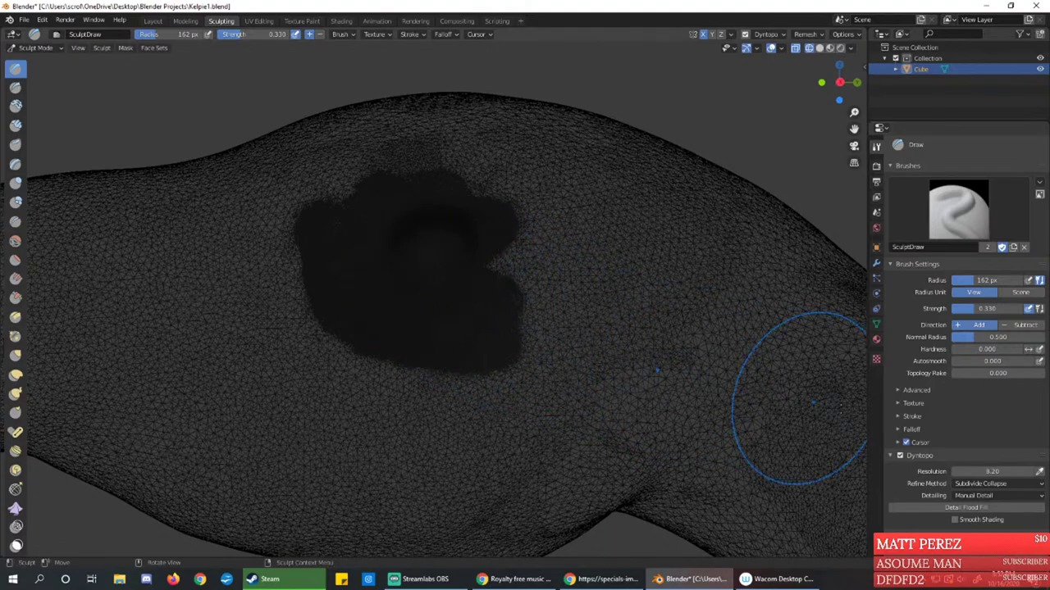
Set the dyntopo detailing method to Relative Detail and coarsen the dense mesh around the eye at a 5.60 px detail size
click(986, 496)
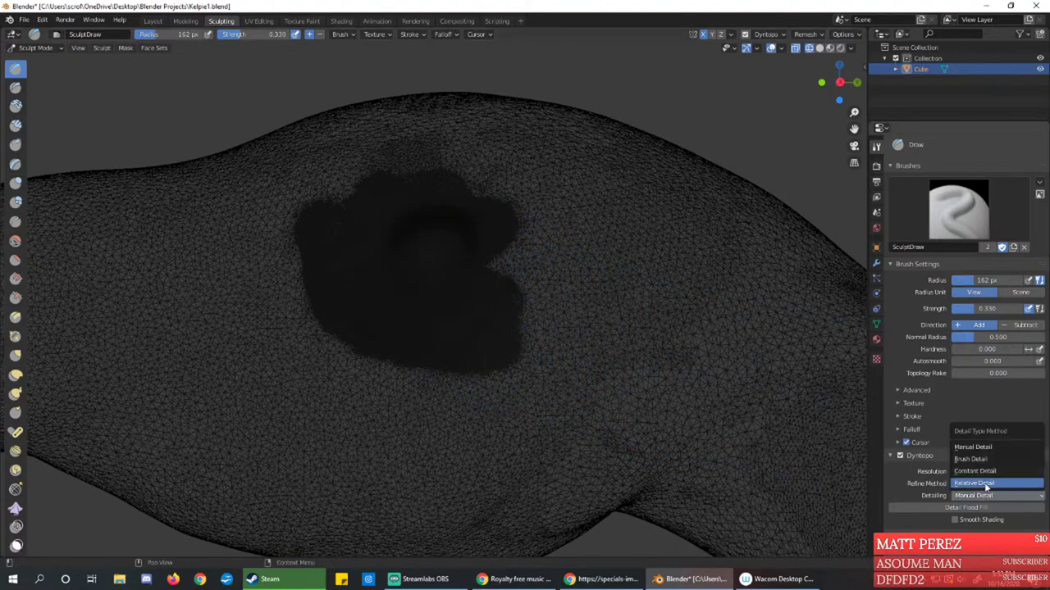
click(977, 483)
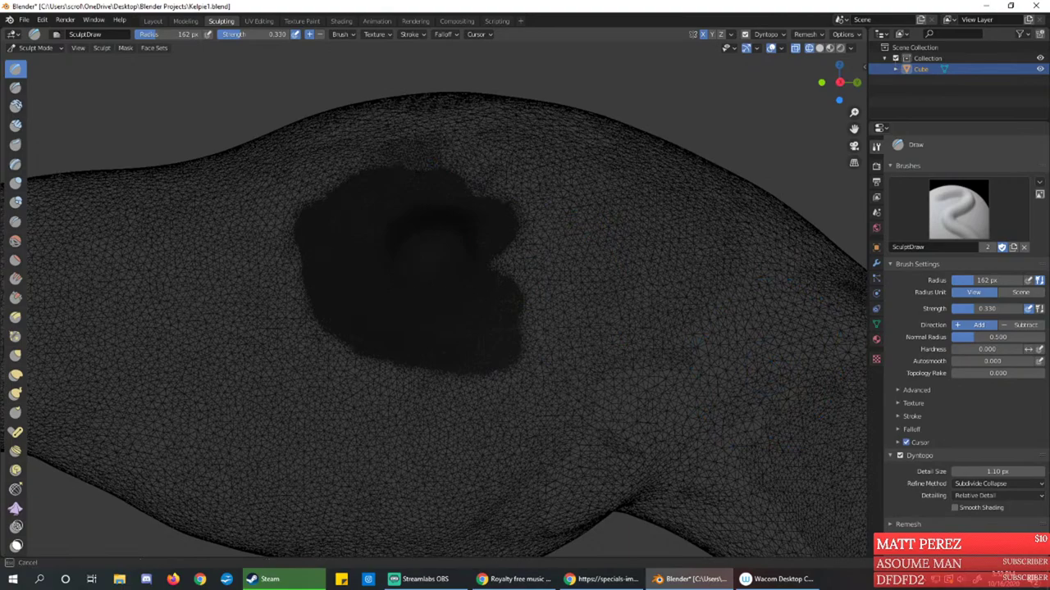
drag(480, 315, 492, 279)
drag(967, 470, 972, 466)
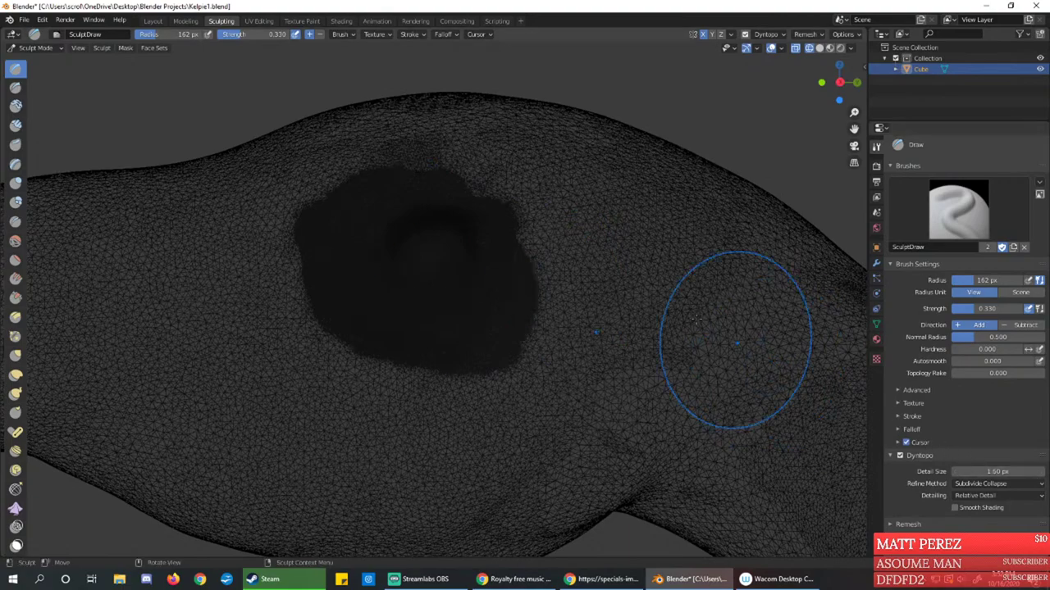
drag(361, 205, 364, 234)
drag(972, 472, 1000, 471)
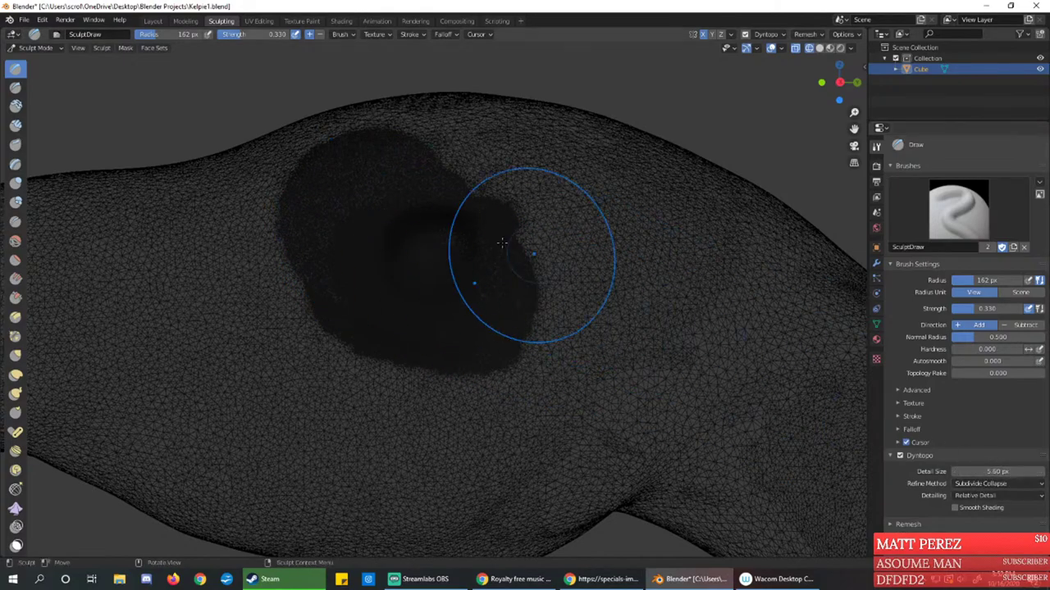
mouse_move(378, 194)
mouse_down()
mouse_move(324, 168)
mouse_move(366, 299)
mouse_move(434, 328)
mouse_move(476, 295)
mouse_move(485, 234)
mouse_move(457, 238)
mouse_up()
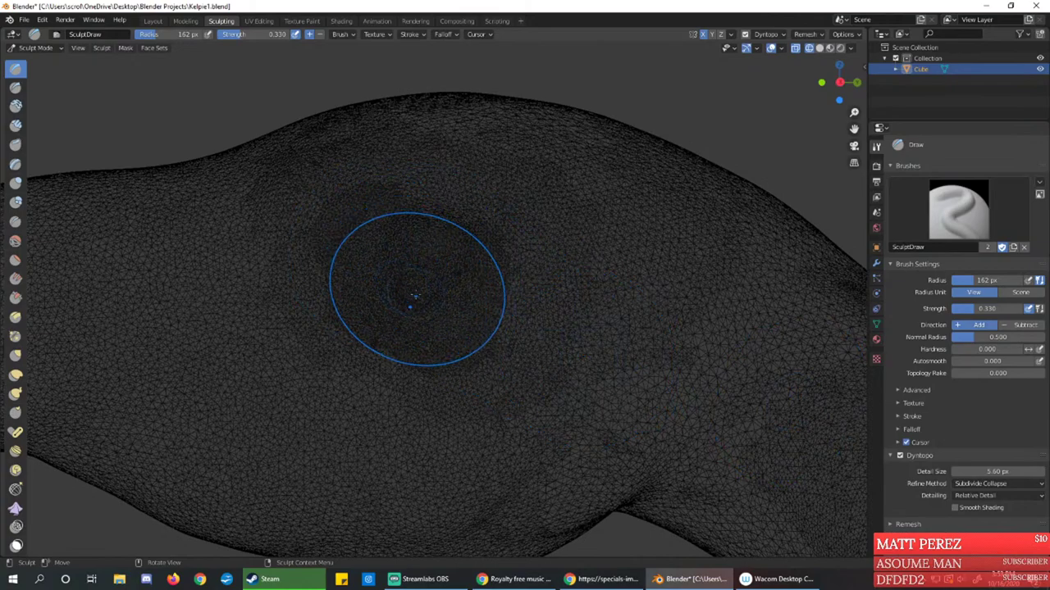
Return to solid shading and smooth the eye and its socket into a soft, rounded form
key(z)
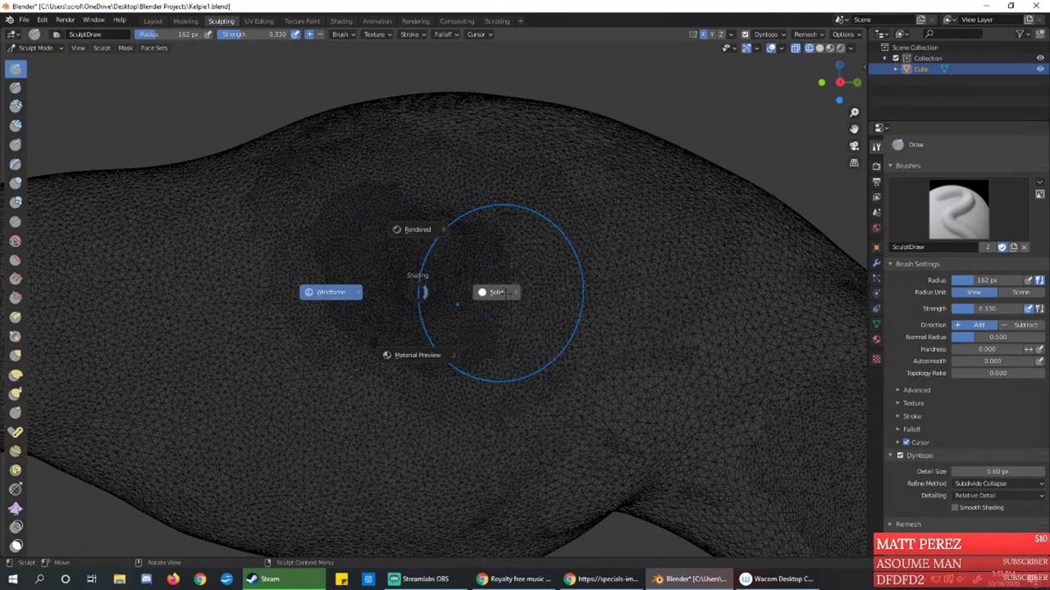
click(484, 293)
mouse_move(440, 328)
shift+mouse_down()
mouse_move(380, 314)
mouse_move(457, 344)
shift+mouse_up()
mouse_move(351, 219)
mouse_down()
mouse_move(391, 251)
mouse_move(442, 241)
mouse_move(405, 235)
mouse_move(316, 171)
mouse_move(352, 169)
mouse_up()
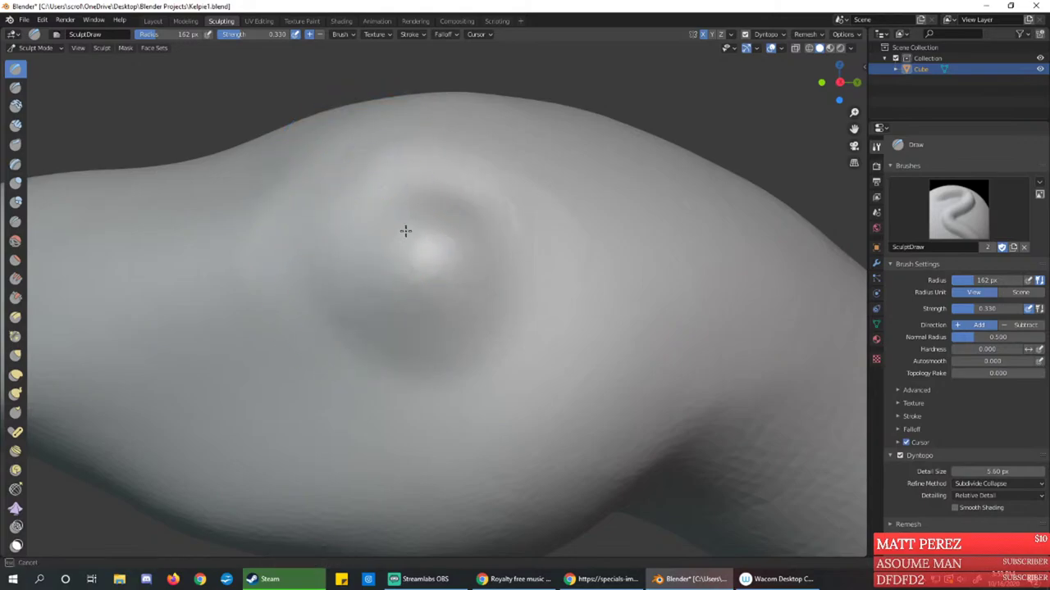
Round out the eye bulge on the side of the head with the Draw brush at a 162 px radius
mouse_move(406, 230)
middle_down()
mouse_move(468, 290)
mouse_move(454, 276)
mouse_move(499, 300)
mouse_move(484, 309)
middle_up()
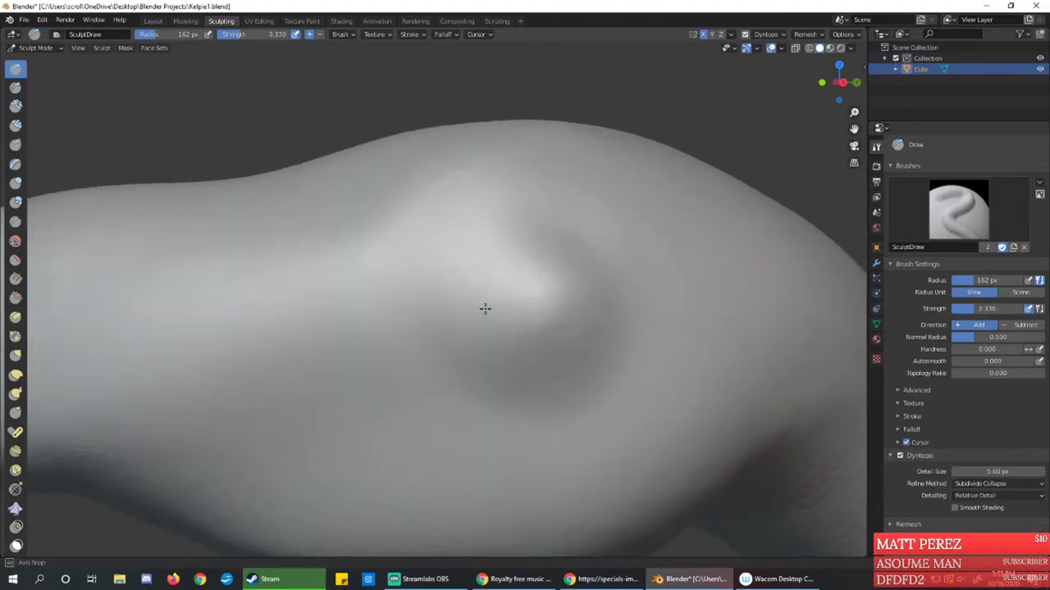
scroll(496, 289, down, 3)
mouse_move(494, 347)
mouse_down()
mouse_move(473, 293)
mouse_move(451, 300)
mouse_up()
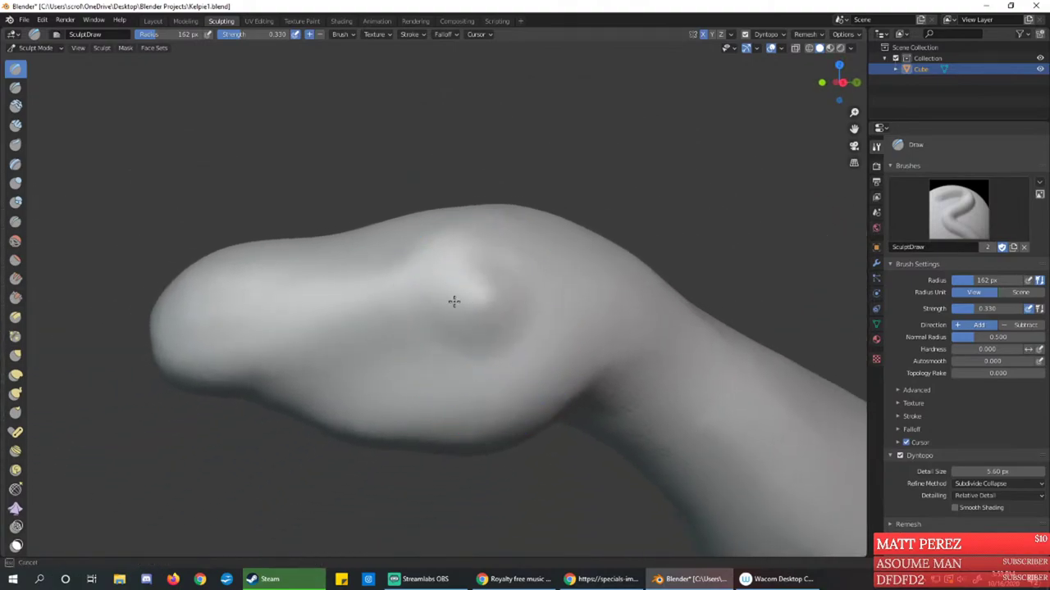
middle_drag(461, 298, 445, 309)
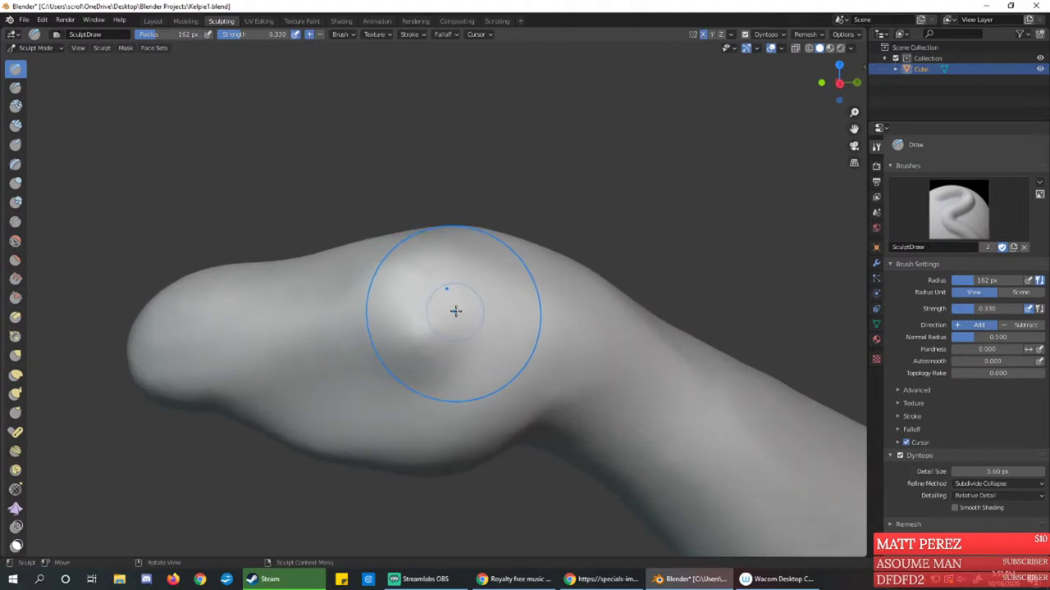
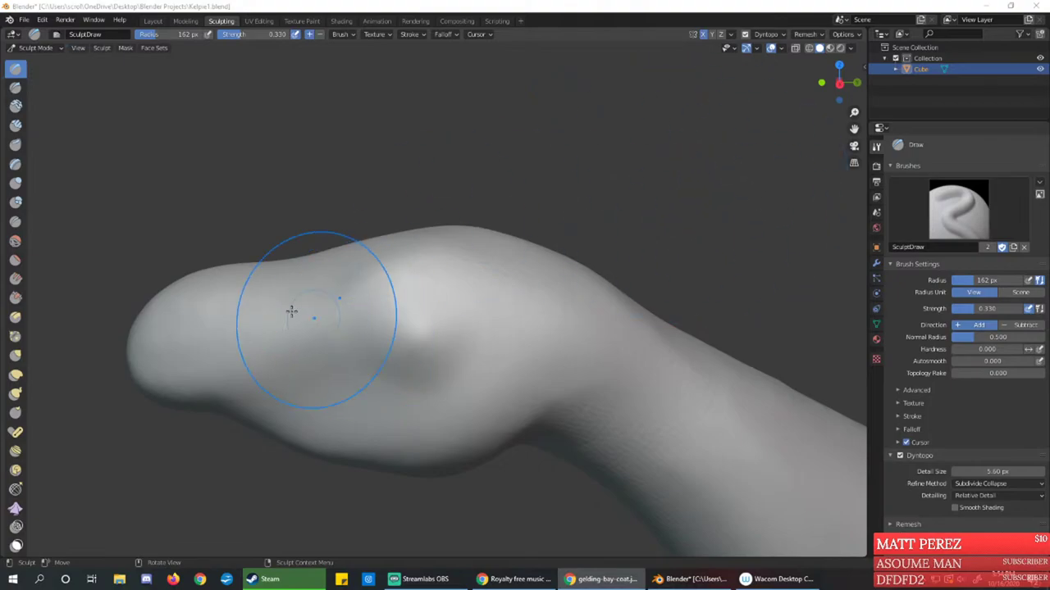
click(417, 323)
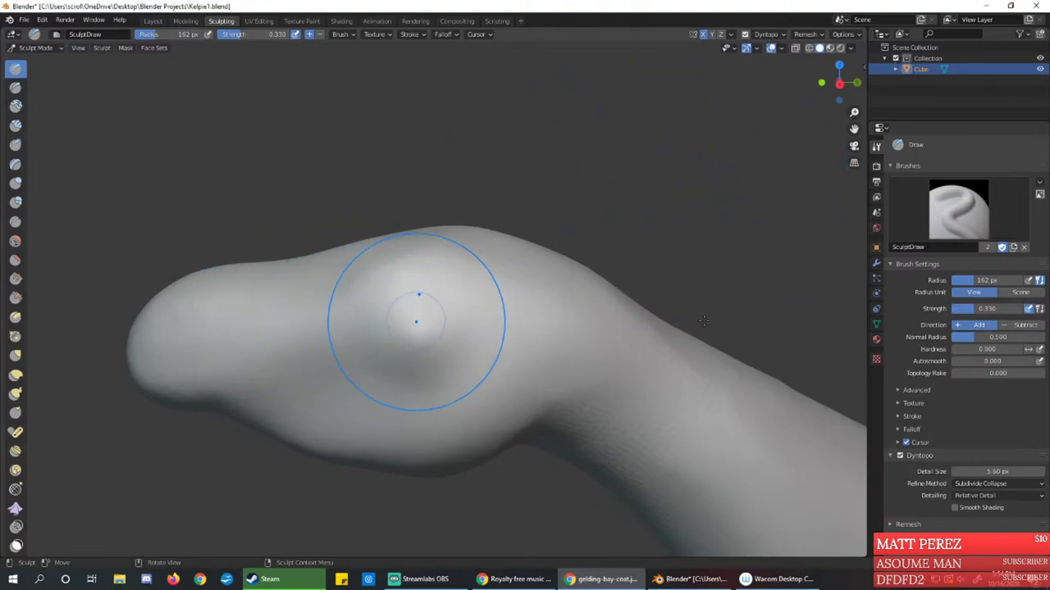
ctrl+middle_drag(684, 305, 713, 315)
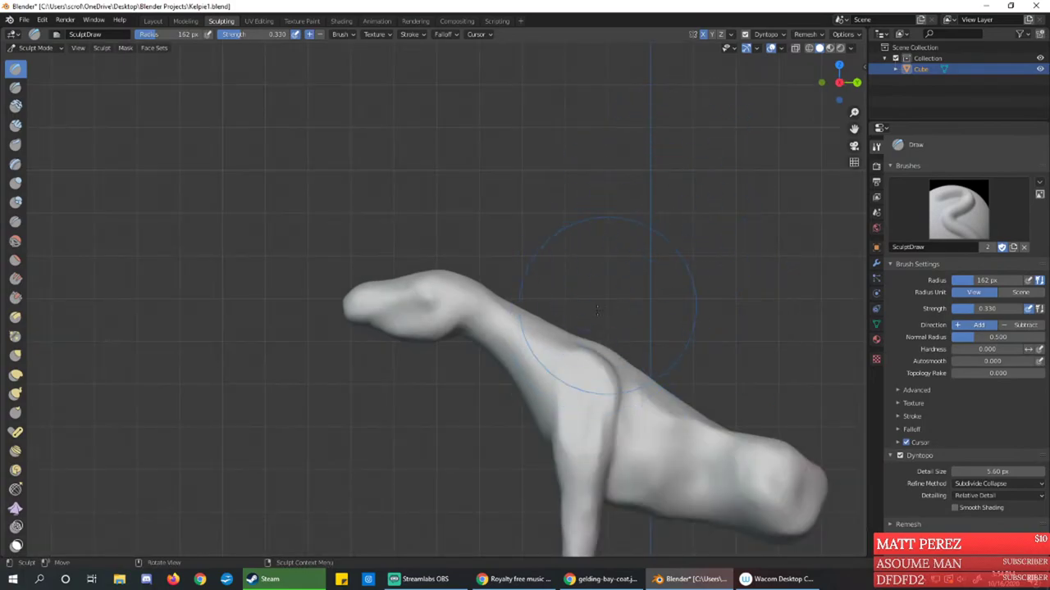
mouse_move(563, 352)
middle_down()
mouse_move(579, 358)
mouse_move(547, 353)
mouse_move(621, 399)
mouse_move(598, 374)
mouse_move(630, 404)
middle_up()
key(F3)
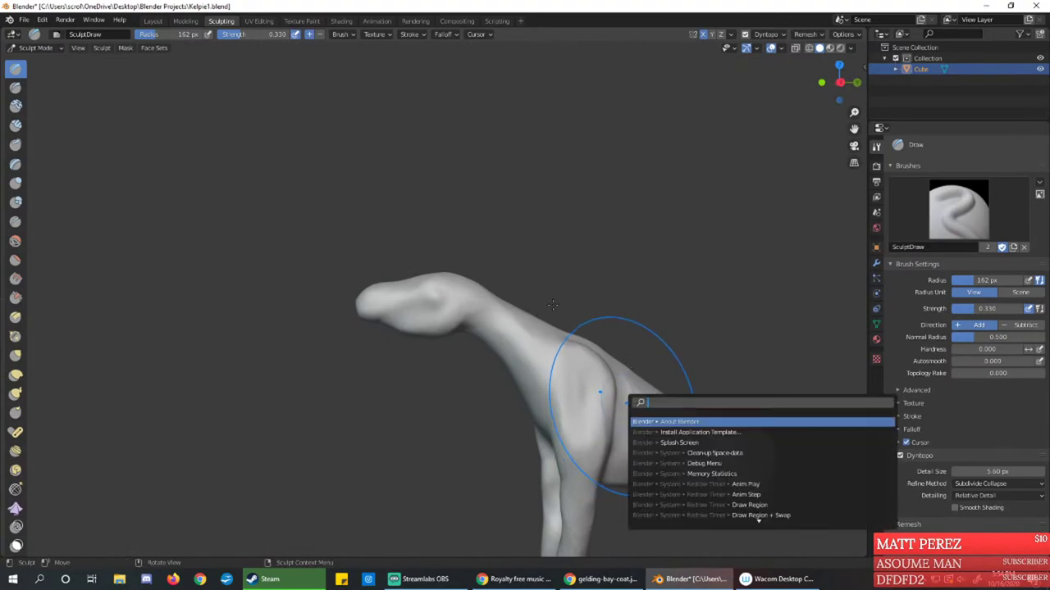
key(Escape)
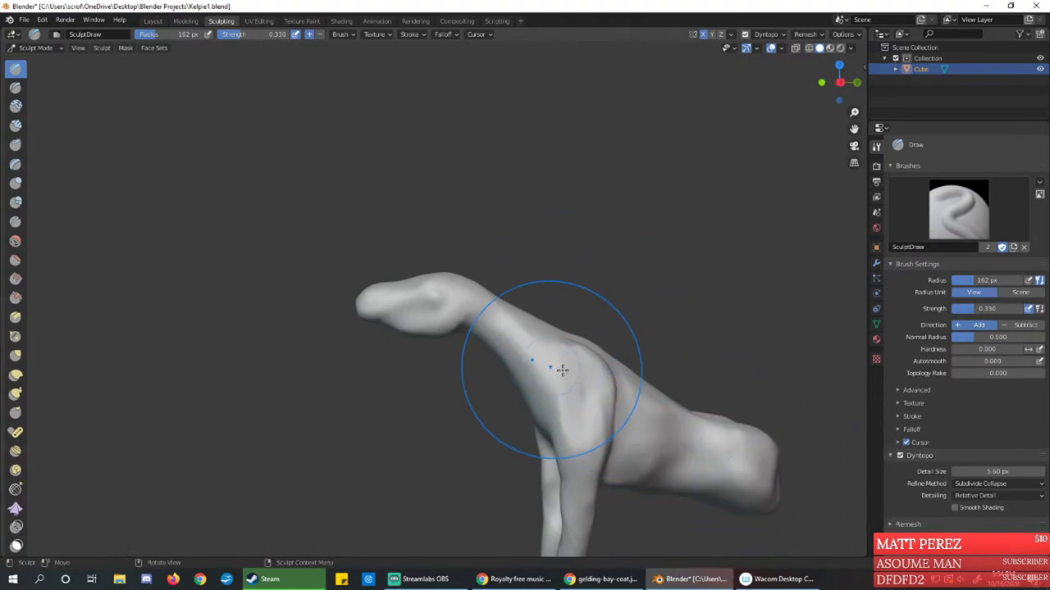
mouse_move(562, 370)
middle_down()
mouse_move(555, 323)
mouse_move(508, 282)
middle_up()
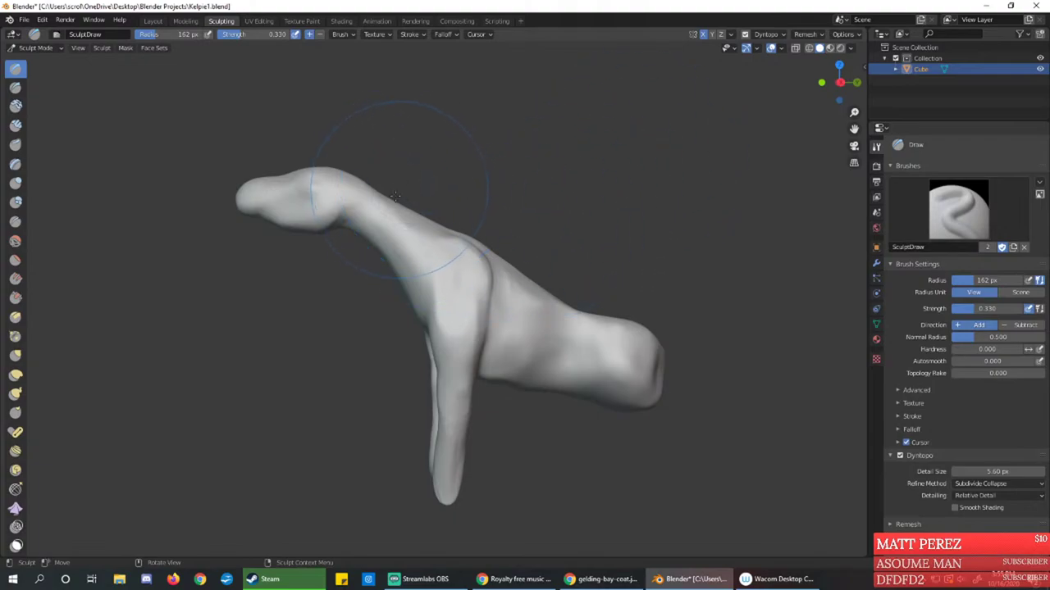
Sculpt the brow area on the side of the horse's head with the Draw brush
mouse_move(387, 269)
ctrl+middle_down()
mouse_move(399, 208)
mouse_move(392, 222)
mouse_move(372, 213)
mouse_move(525, 323)
ctrl+middle_up()
shift+middle_drag(279, 158, 541, 319)
mouse_move(500, 263)
mouse_down()
mouse_move(475, 267)
mouse_move(473, 282)
mouse_up()
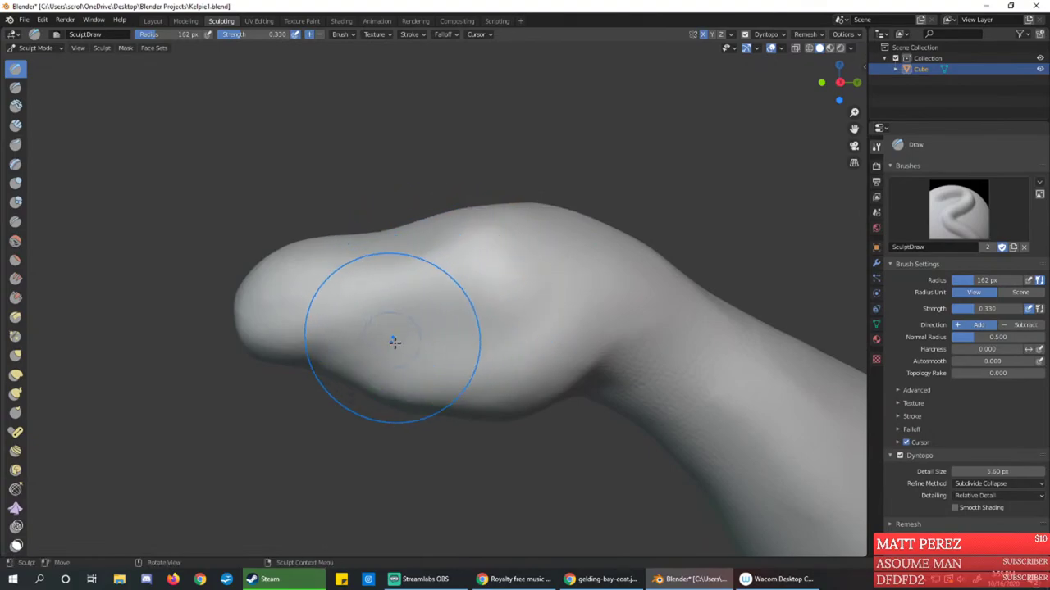
mouse_move(405, 333)
middle_down()
mouse_move(427, 302)
mouse_move(405, 317)
middle_up()
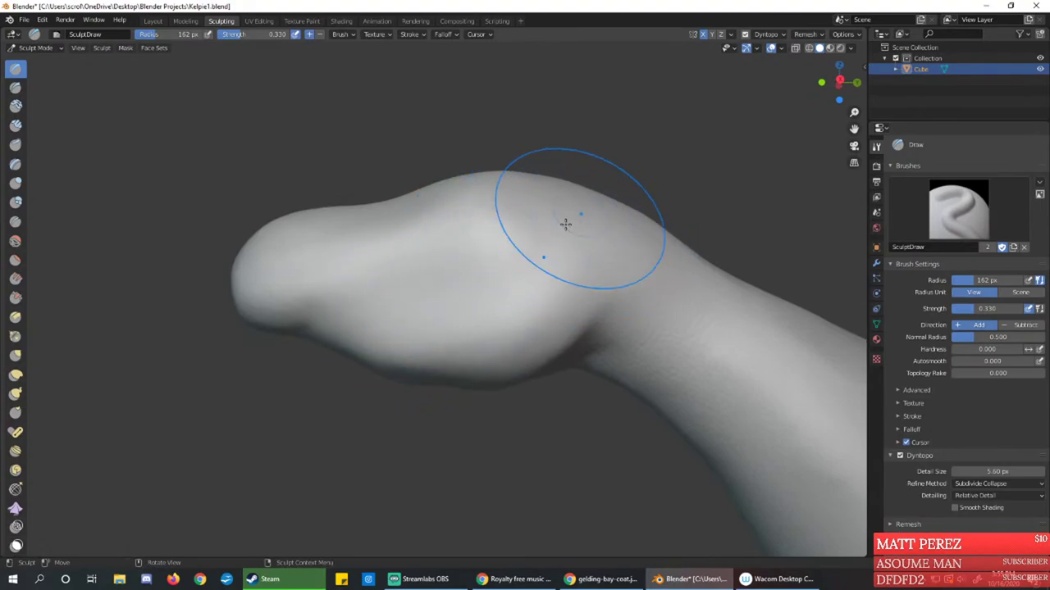
Switch to the Draw Sharp brush and raise a small ear bump at the back of the horse's head
middle_drag(544, 228, 497, 251)
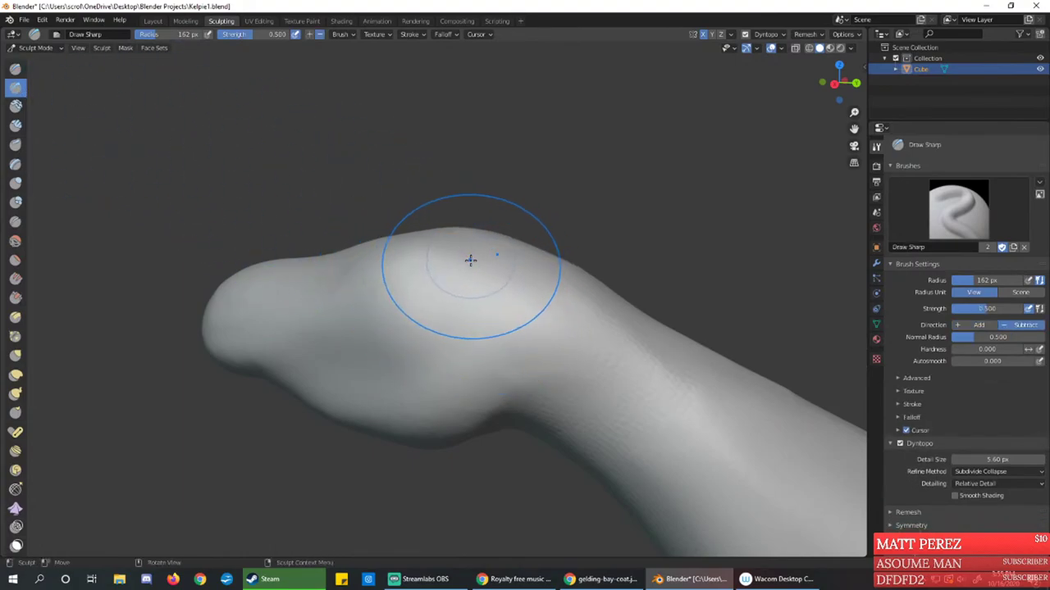
middle_drag(458, 260, 392, 348)
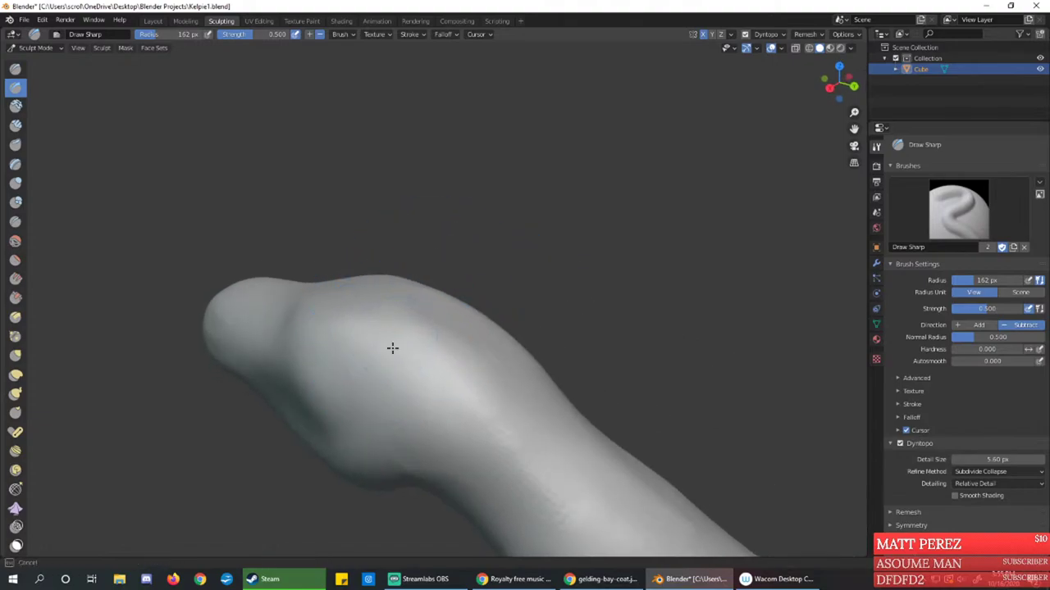
mouse_move(397, 341)
ctrl+mouse_down()
mouse_move(365, 361)
mouse_move(379, 348)
ctrl+mouse_up()
mouse_move(379, 348)
middle_down()
mouse_move(375, 328)
mouse_move(419, 314)
mouse_move(417, 330)
middle_up()
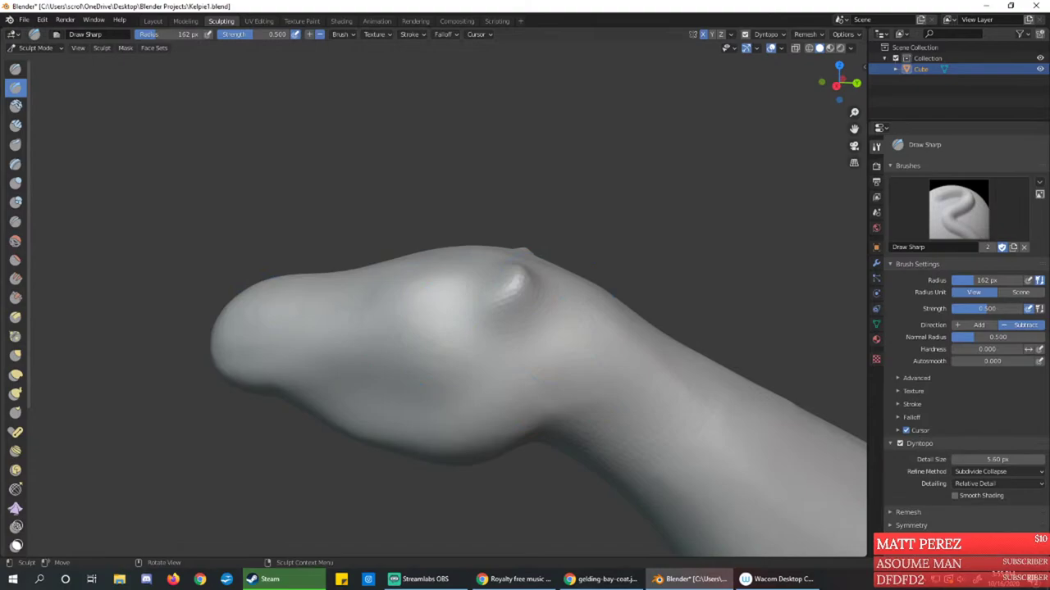
Switch to the browser, view the horse head reference photo, and move the reference windows off the sculpting view
click(514, 579)
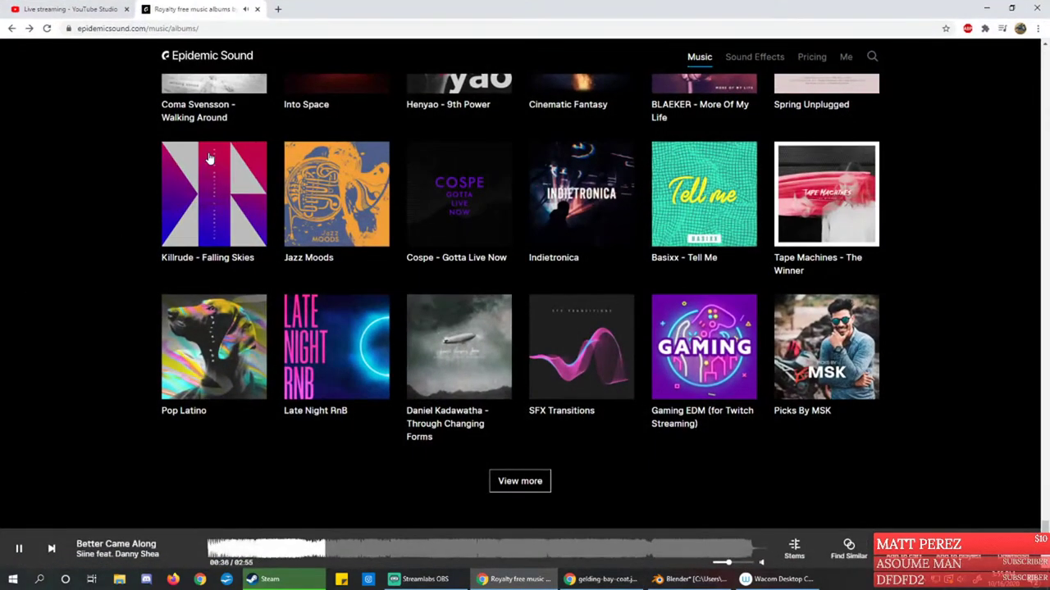
drag(422, 4, 0, 25)
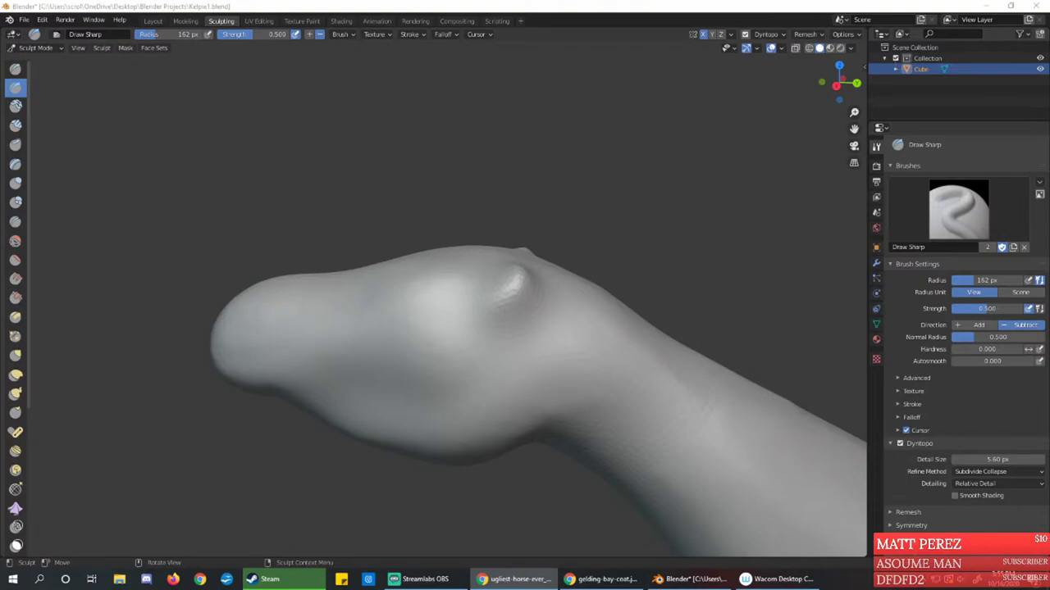
key(alt+Tab)
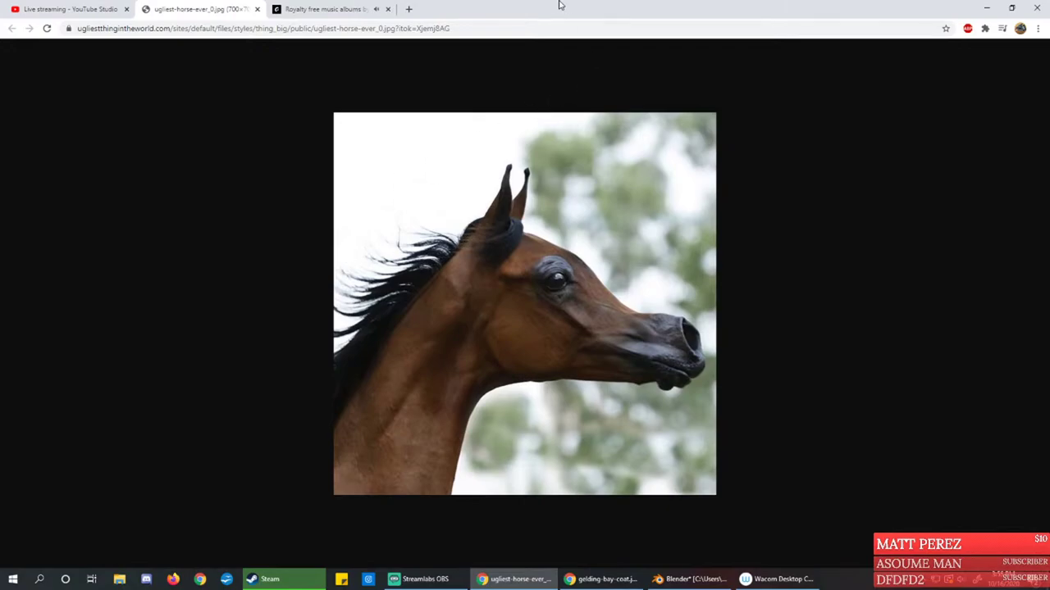
mouse_move(560, 4)
mouse_down()
mouse_move(485, 59)
mouse_move(2, 82)
mouse_up()
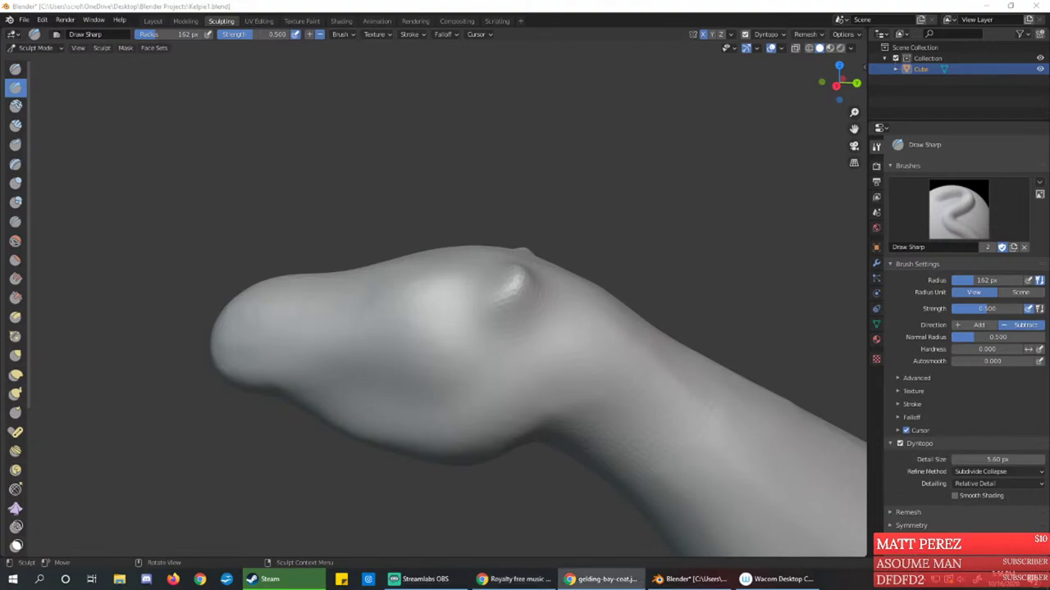
click(441, 5)
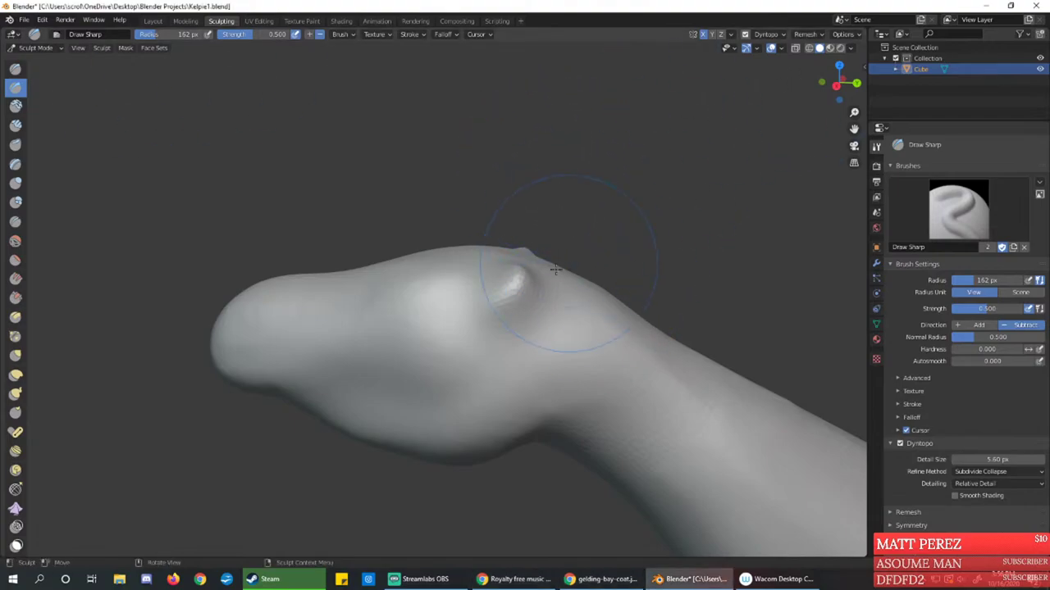
middle_drag(556, 269, 505, 259)
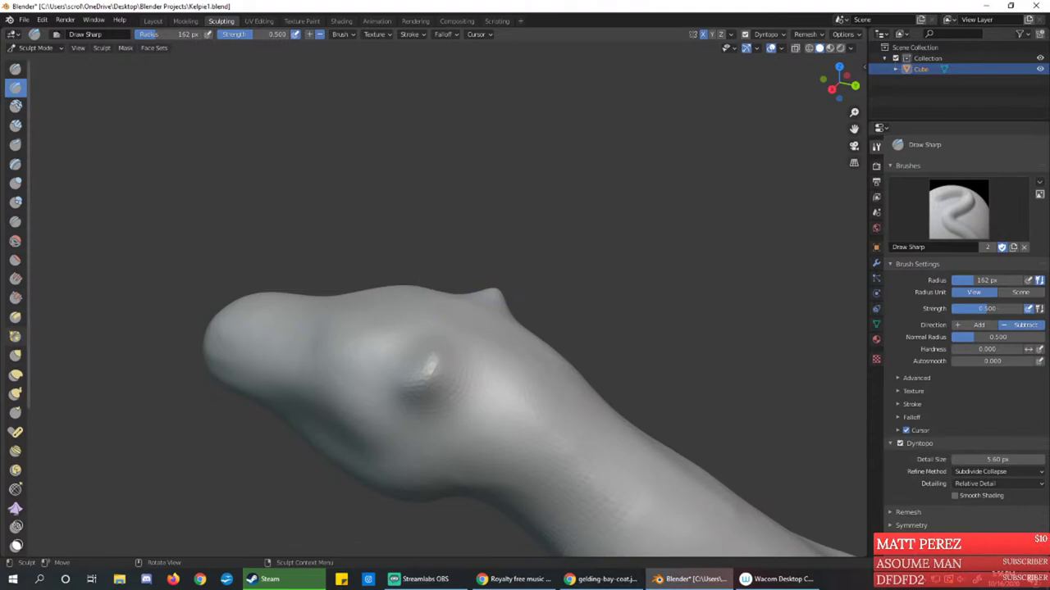
key(alt+Tab)
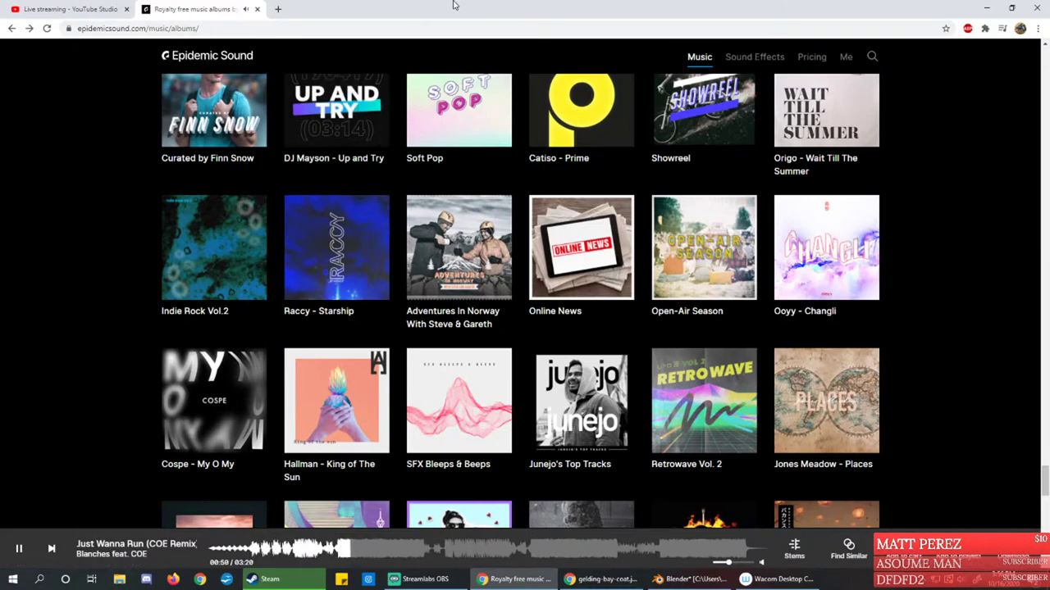
key(alt+Tab)
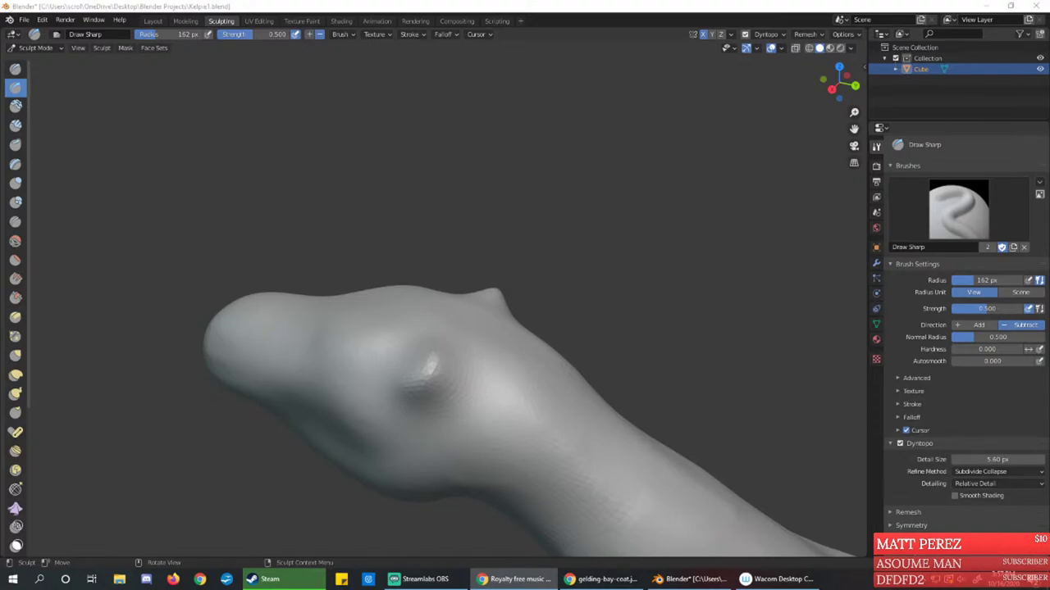
click(356, 10)
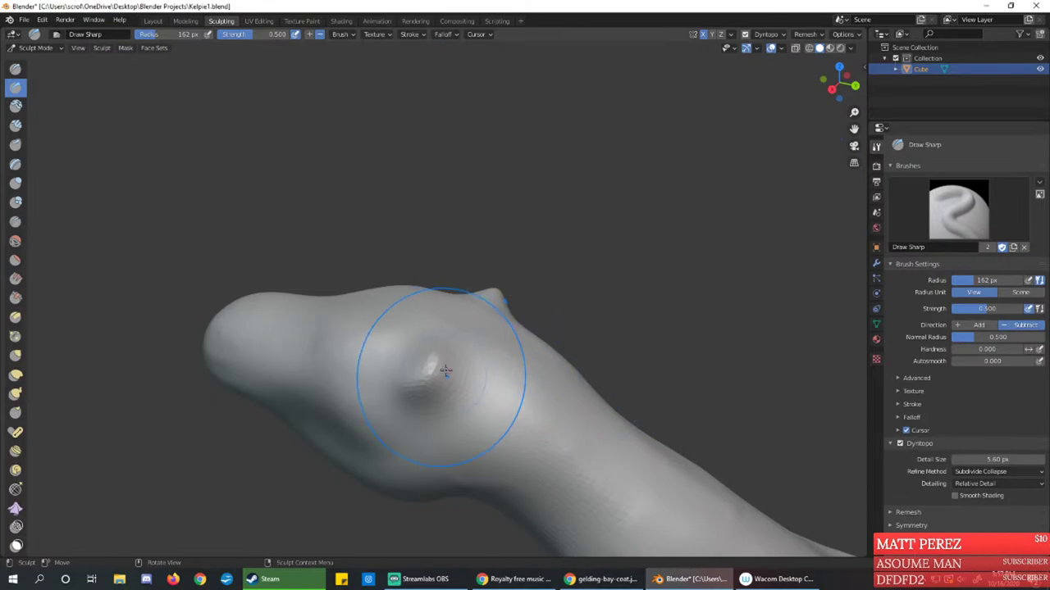
Pull the small bumps on the back of the head up into tall pointed ears with the Draw Sharp brush
mouse_move(426, 382)
mouse_down()
mouse_move(400, 390)
mouse_move(417, 382)
mouse_up()
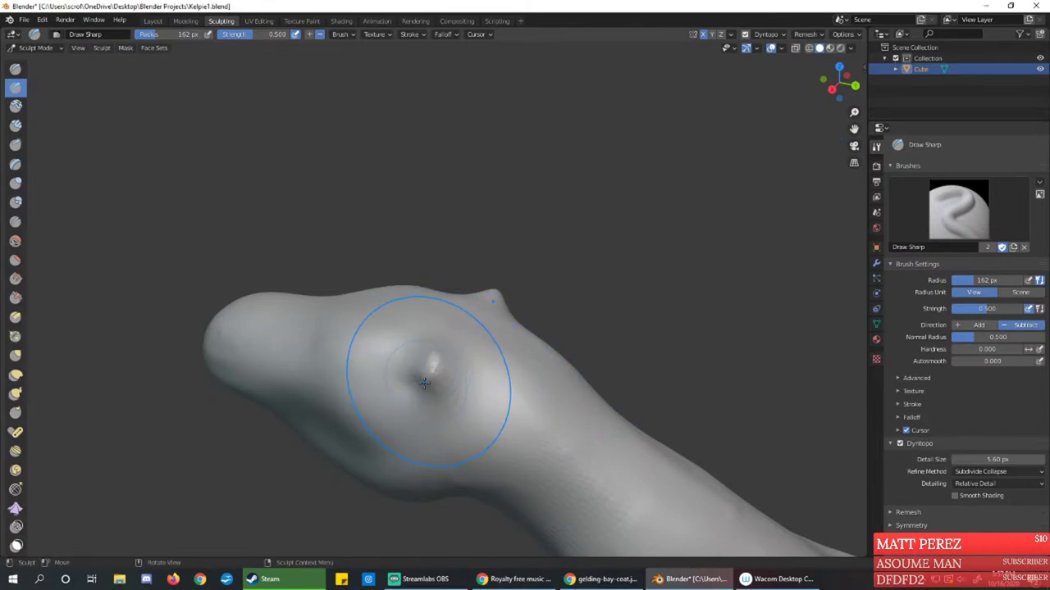
key(ctrl+z)
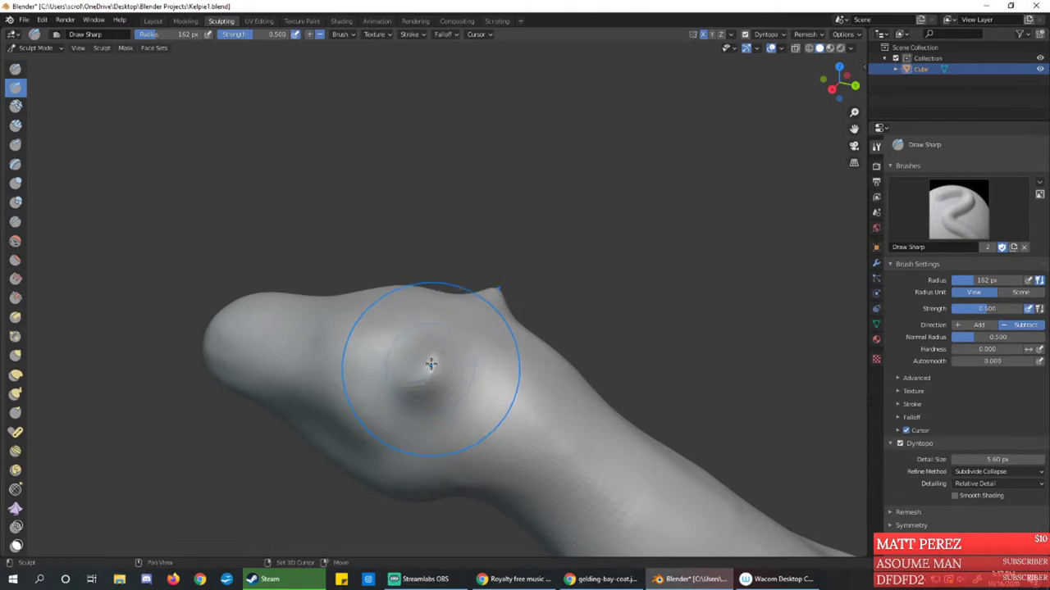
mouse_move(427, 375)
mouse_down()
mouse_move(417, 371)
mouse_move(449, 353)
mouse_move(410, 381)
mouse_move(431, 355)
mouse_up()
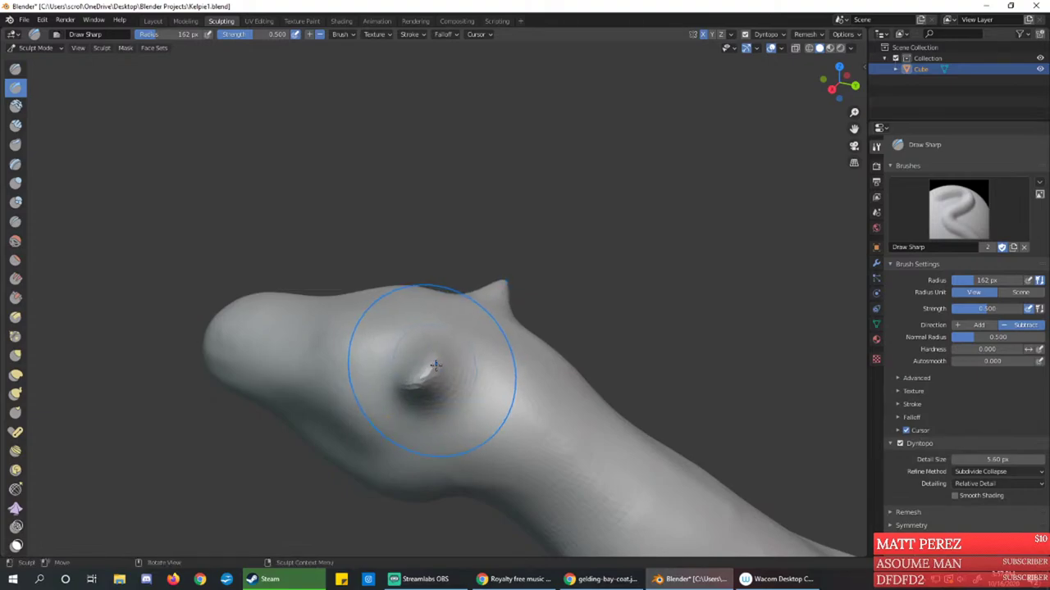
mouse_move(431, 367)
middle_down()
mouse_move(452, 355)
mouse_move(462, 379)
mouse_move(435, 446)
middle_up()
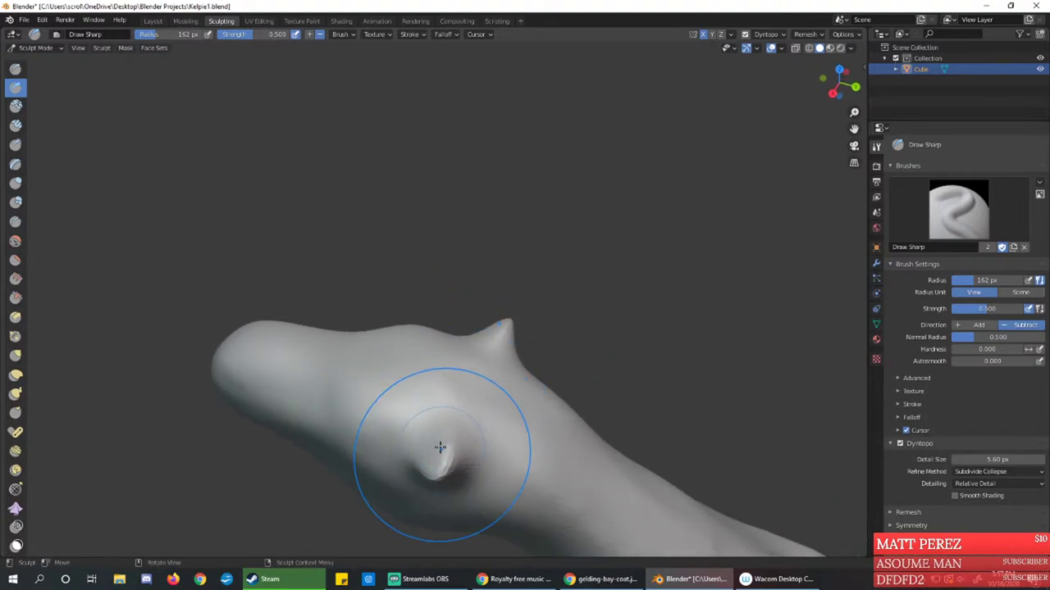
mouse_move(436, 446)
mouse_down()
mouse_move(440, 466)
mouse_move(445, 445)
mouse_up()
mouse_move(446, 445)
middle_down()
mouse_move(478, 382)
mouse_move(468, 403)
middle_up()
mouse_move(530, 305)
middle_down()
mouse_move(445, 339)
mouse_move(463, 346)
mouse_move(449, 369)
mouse_move(574, 307)
middle_up()
mouse_move(633, 267)
middle_down()
mouse_move(630, 319)
mouse_move(460, 394)
mouse_move(482, 398)
mouse_move(581, 358)
mouse_move(596, 326)
mouse_move(483, 291)
mouse_move(520, 330)
mouse_move(529, 310)
mouse_move(501, 304)
mouse_move(454, 338)
middle_up()
drag(454, 338, 468, 338)
mouse_move(497, 335)
middle_down()
mouse_move(518, 328)
mouse_move(522, 289)
middle_up()
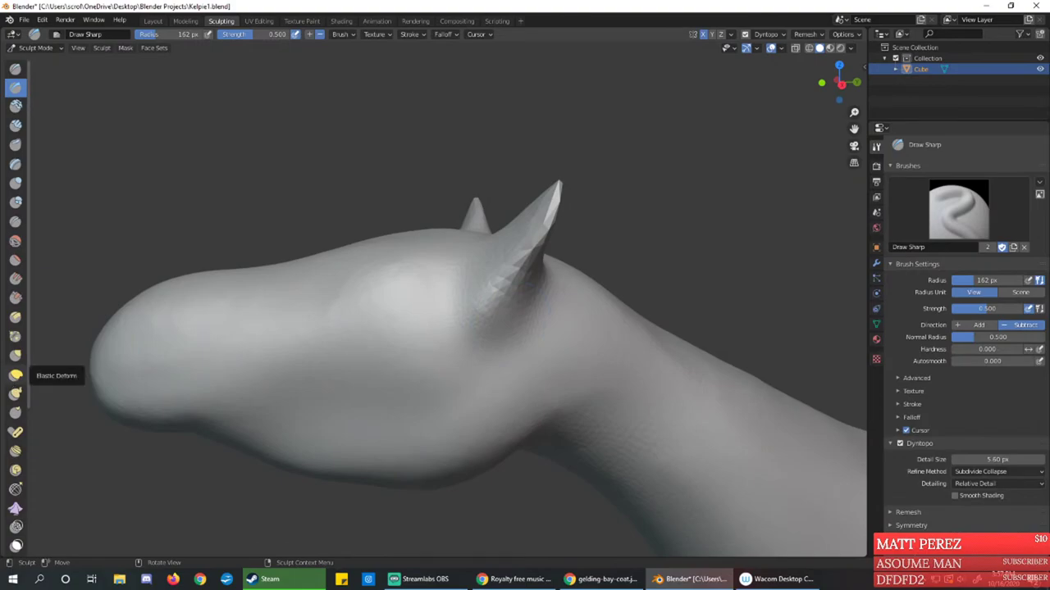
Shape the ears from the front and back and carve a hollow into their inner side with Draw Sharp
key(alt+Tab)
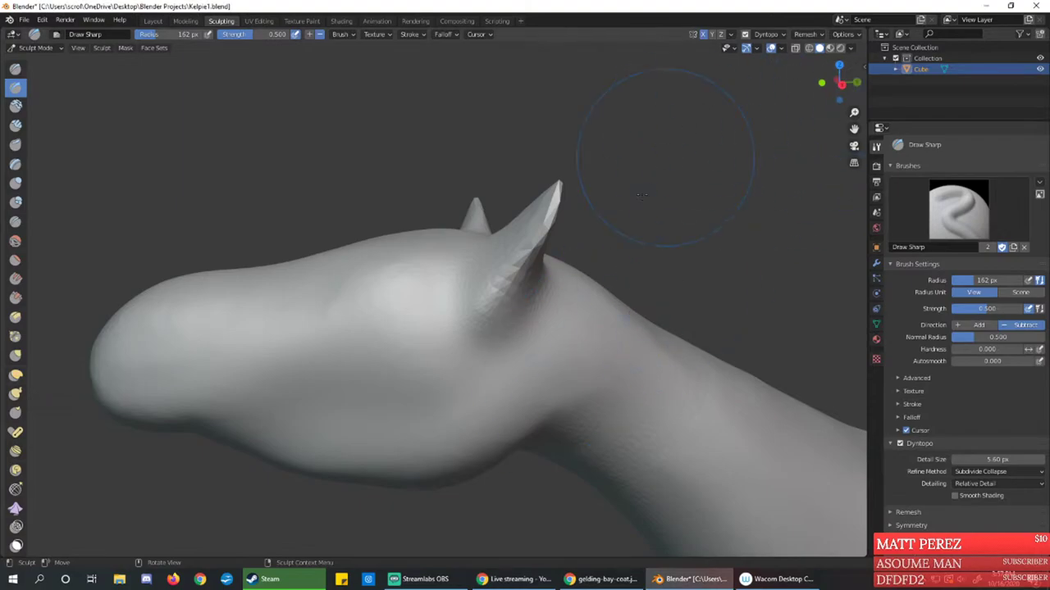
mouse_move(528, 207)
middle_down()
mouse_move(528, 312)
mouse_move(633, 304)
middle_up()
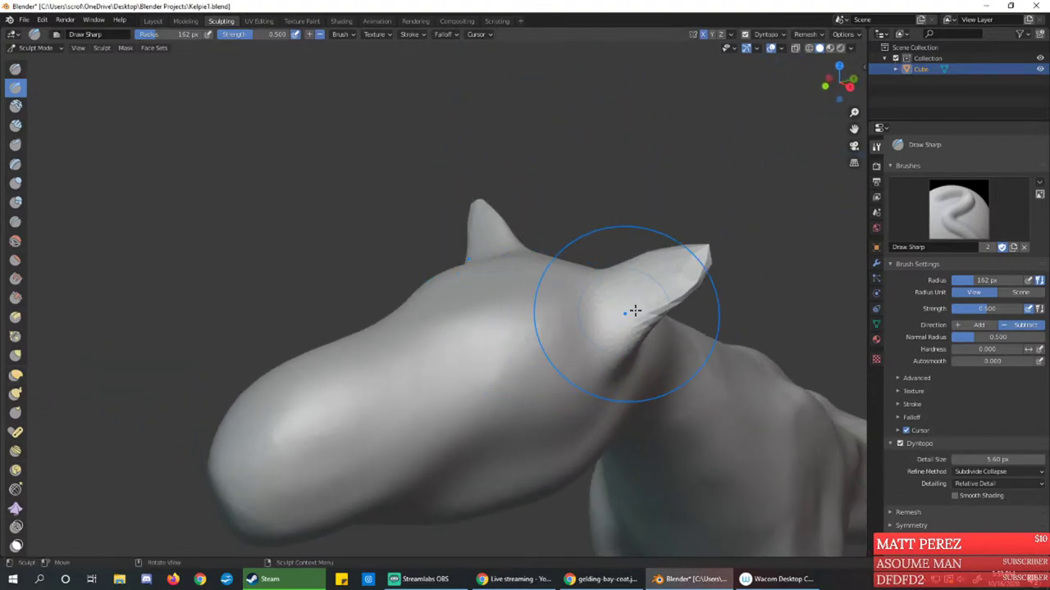
drag(646, 315, 654, 314)
middle_drag(653, 314, 670, 351)
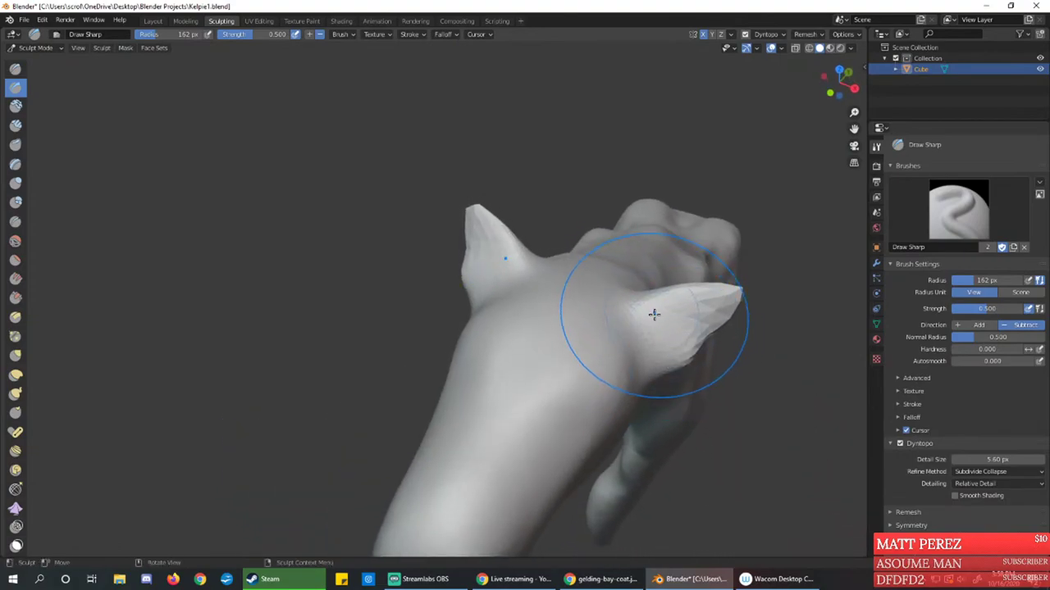
drag(683, 328, 687, 335)
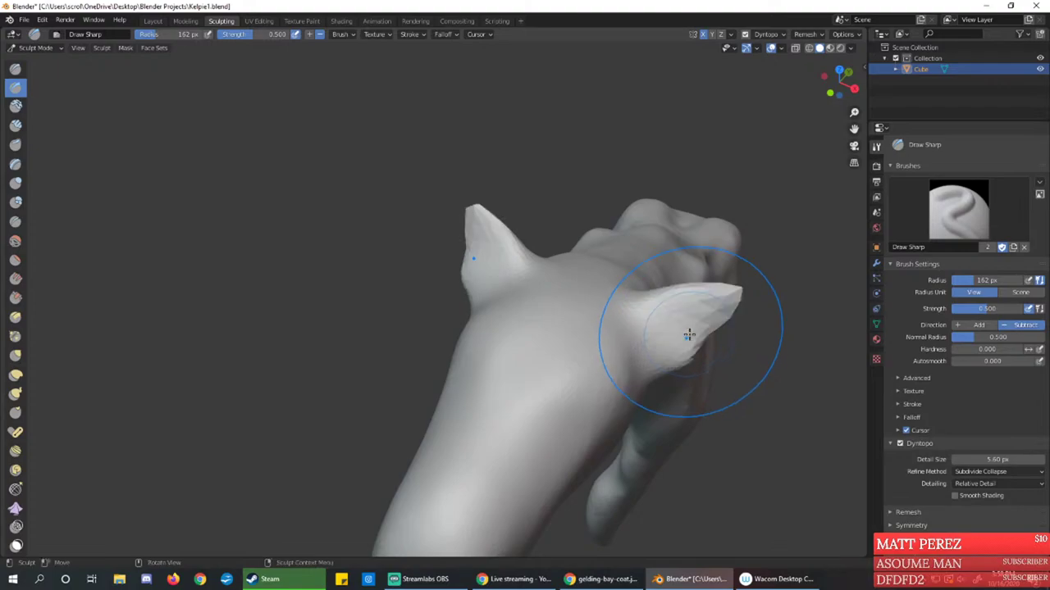
mouse_move(661, 301)
middle_down()
mouse_move(604, 399)
mouse_move(595, 345)
mouse_move(616, 379)
middle_up()
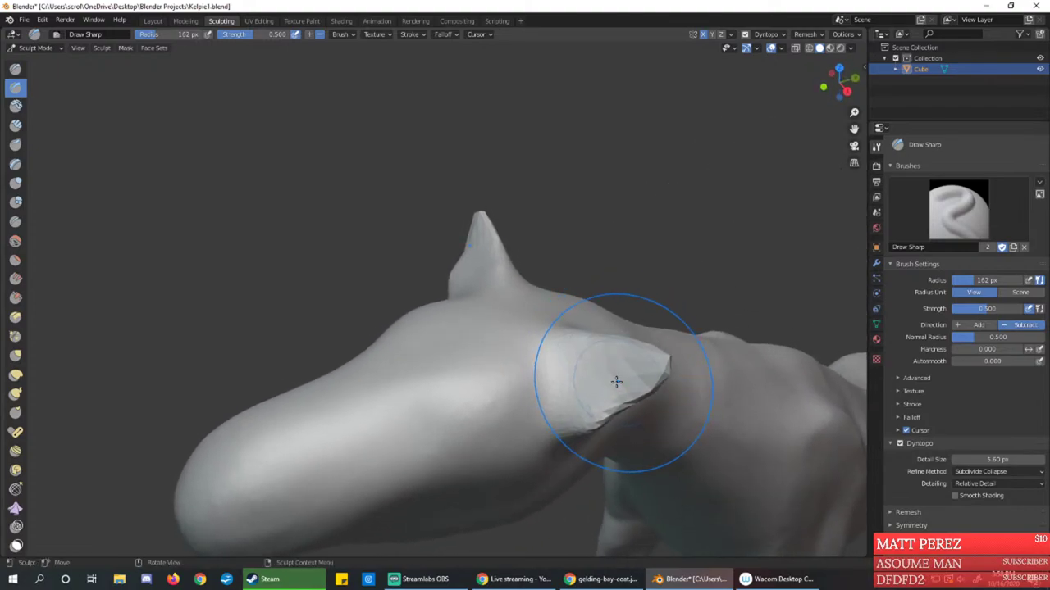
mouse_move(574, 371)
mouse_down()
mouse_move(567, 398)
mouse_move(599, 399)
mouse_up()
Set the Dyntopo detail size to 2.80 px and refine the ears' inner hollows and outer surfaces with Draw Sharp
drag(967, 460, 964, 459)
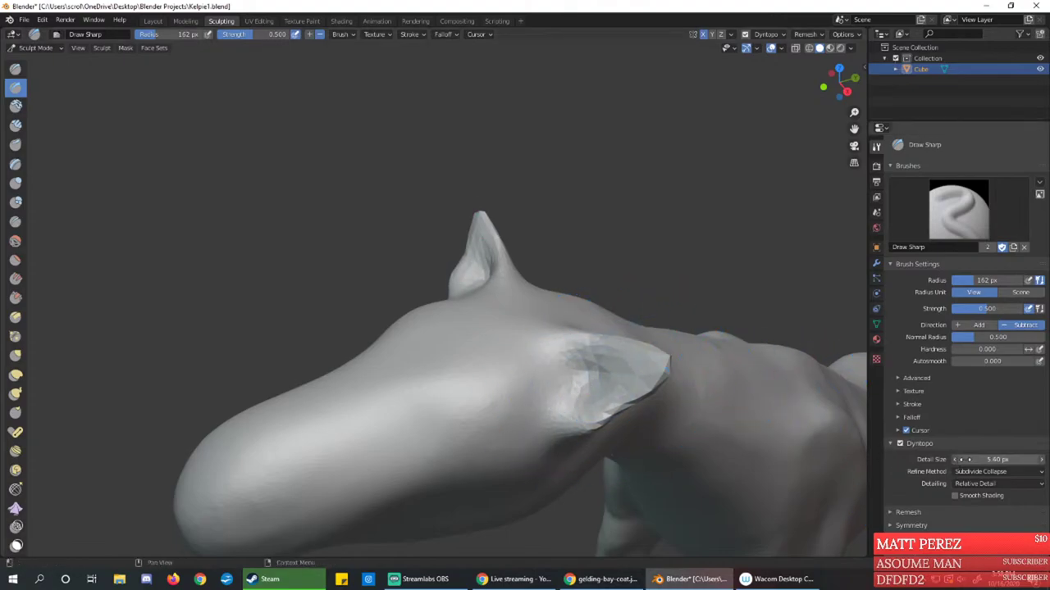
mouse_move(592, 380)
mouse_down()
mouse_move(577, 399)
mouse_move(615, 360)
mouse_move(586, 368)
mouse_move(602, 385)
mouse_up()
middle_drag(639, 379, 614, 337)
mouse_move(614, 337)
mouse_down()
mouse_move(544, 257)
mouse_move(551, 235)
mouse_move(558, 269)
mouse_move(557, 202)
mouse_up()
mouse_move(557, 202)
middle_down()
mouse_move(563, 257)
mouse_move(480, 370)
mouse_move(427, 375)
mouse_move(371, 311)
middle_up()
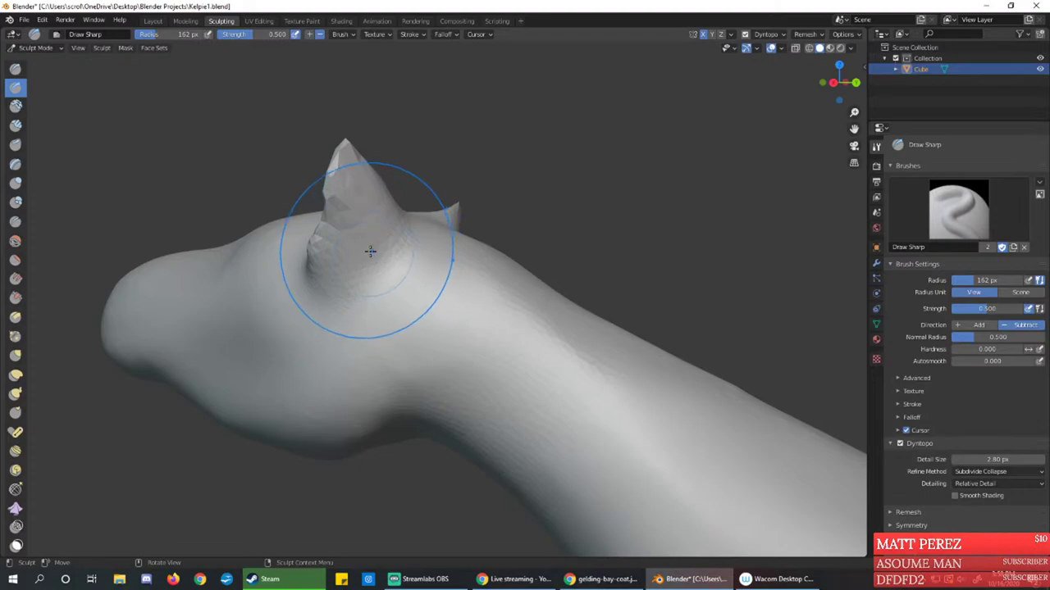
middle_drag(370, 237, 418, 264)
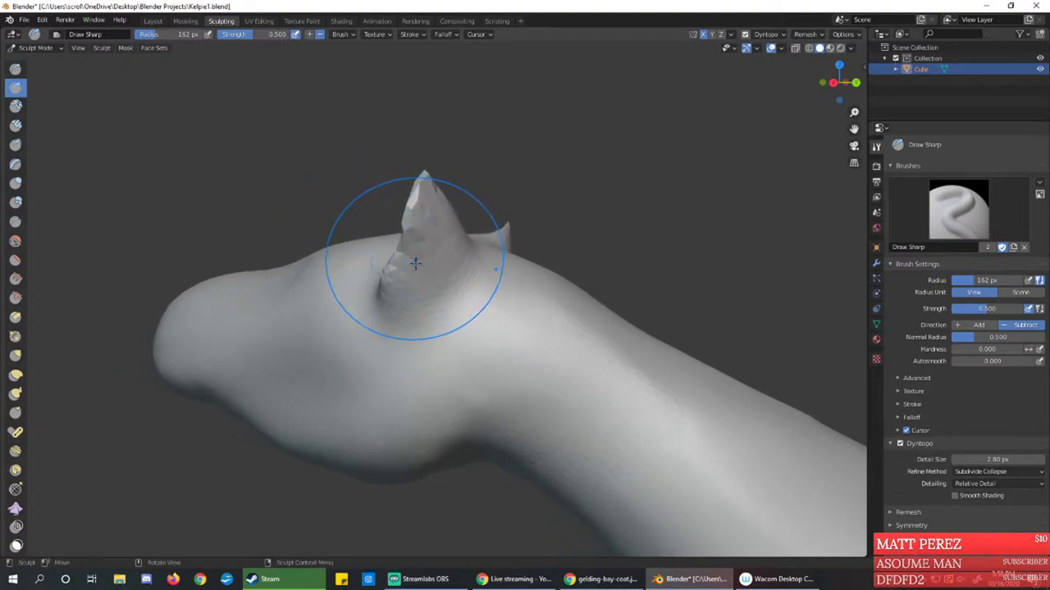
drag(414, 262, 405, 263)
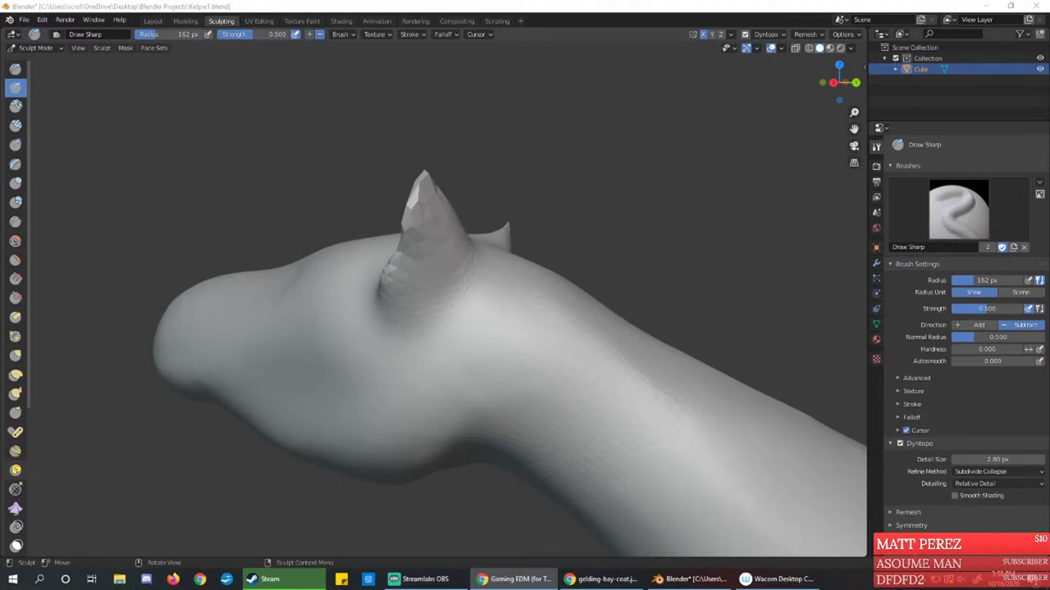
drag(0, 303, 419, 63)
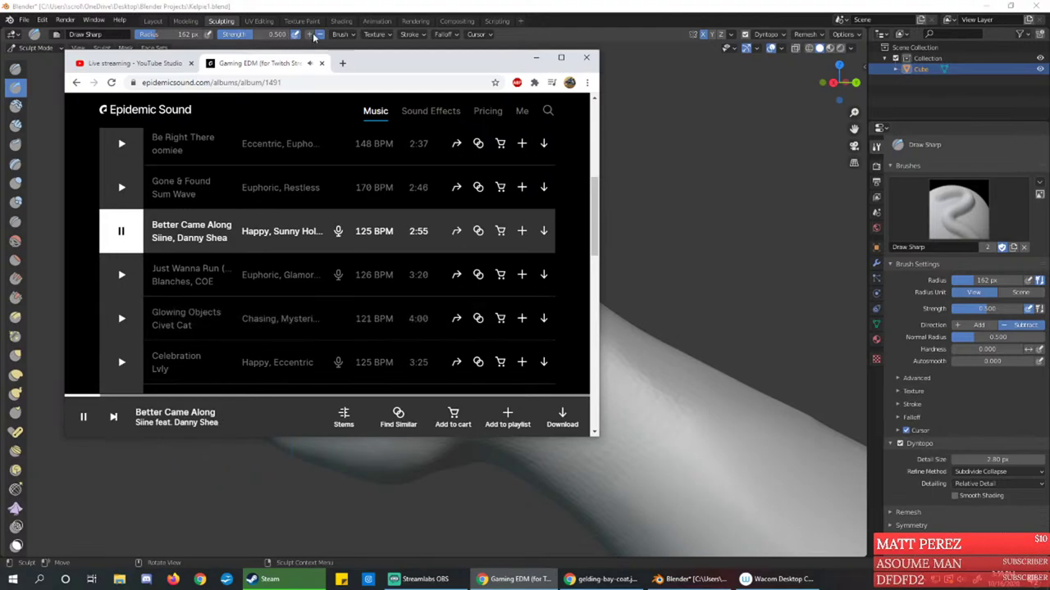
drag(400, 62, 0, 65)
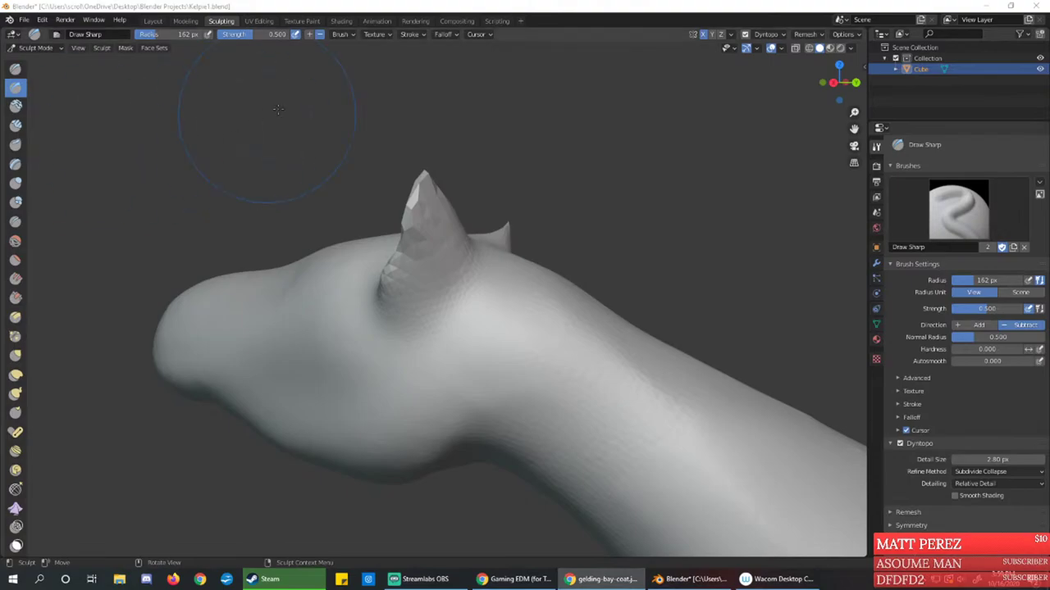
click(414, 242)
drag(441, 235, 415, 252)
key(ctrl+z)
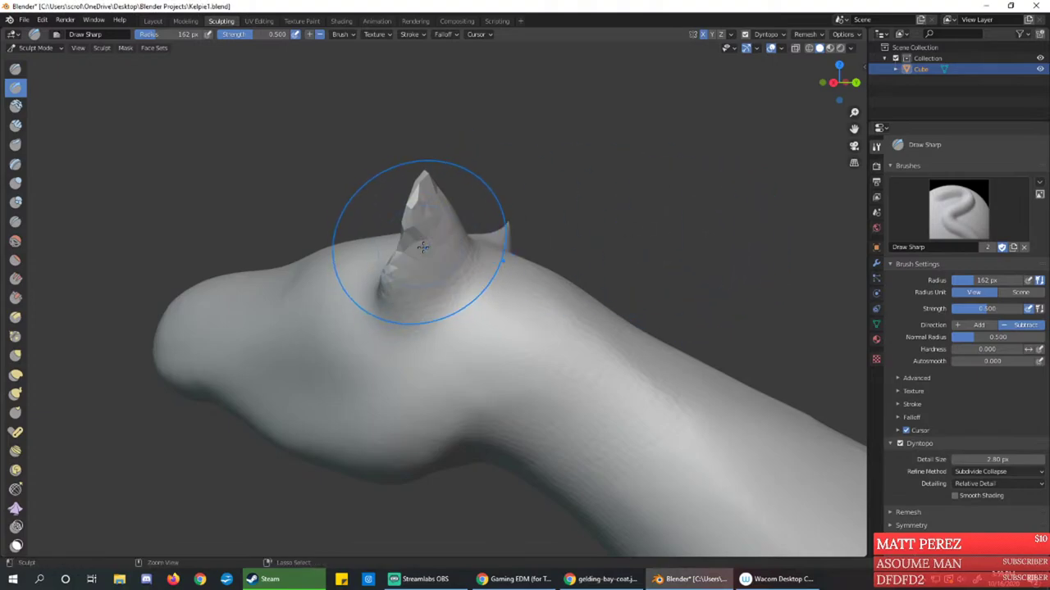
Brush over the jagged ear surfaces from several sides with the Draw brush at strength 0 to even out their mesh
click(15, 67)
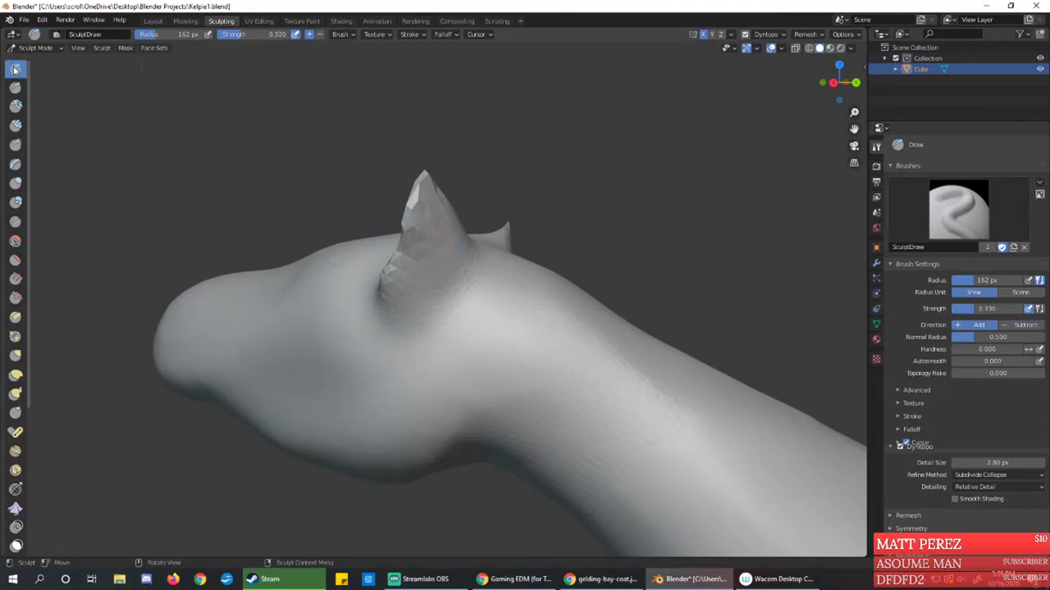
mouse_move(414, 227)
mouse_down()
mouse_move(416, 276)
mouse_move(417, 209)
mouse_up()
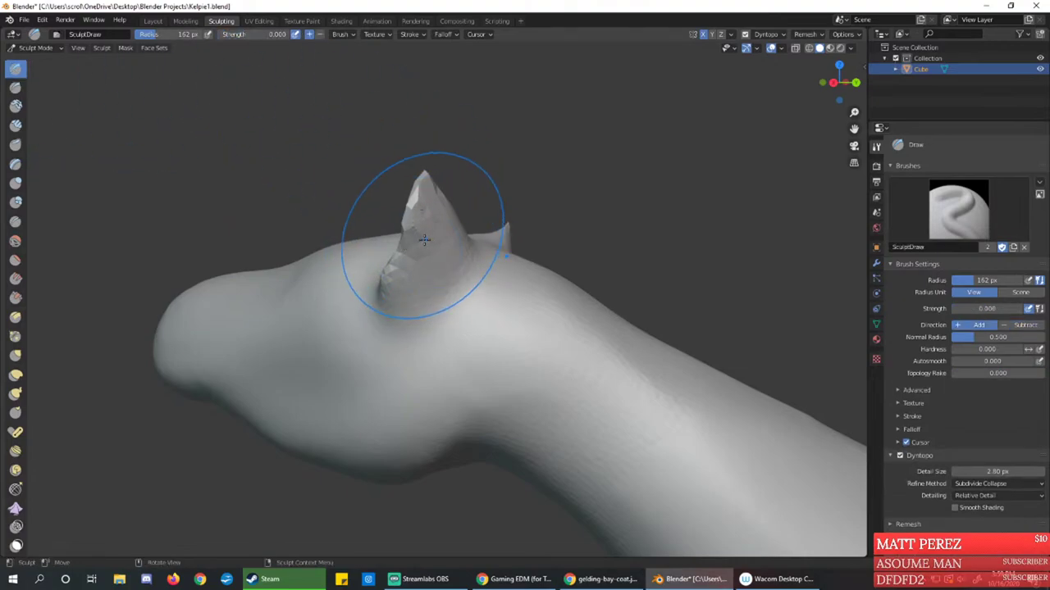
scroll(416, 211, up, 5)
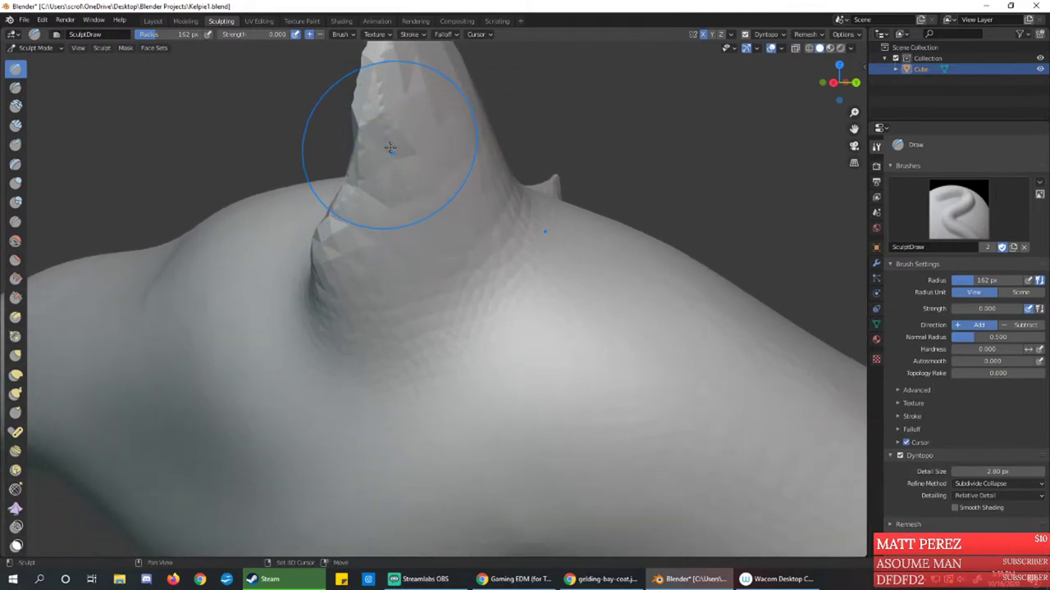
shift+middle_drag(394, 148, 402, 195)
drag(419, 174, 419, 200)
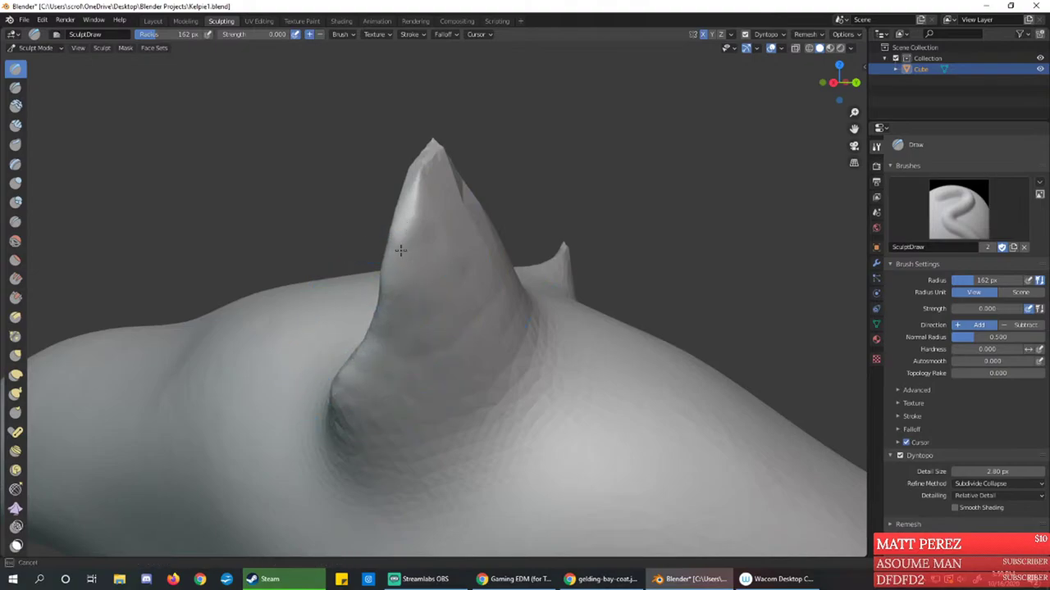
middle_drag(431, 137, 390, 238)
mouse_move(388, 293)
shift+middle_down()
mouse_move(468, 249)
mouse_move(466, 259)
shift+middle_up()
mouse_move(265, 274)
middle_down()
mouse_move(297, 265)
mouse_move(267, 249)
middle_up()
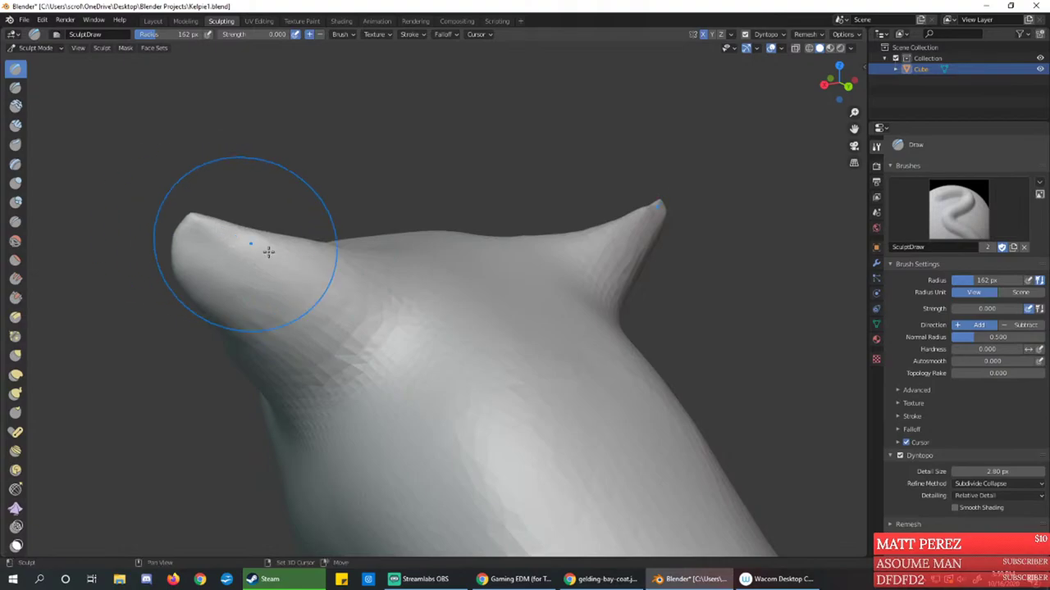
middle_drag(304, 366, 443, 243)
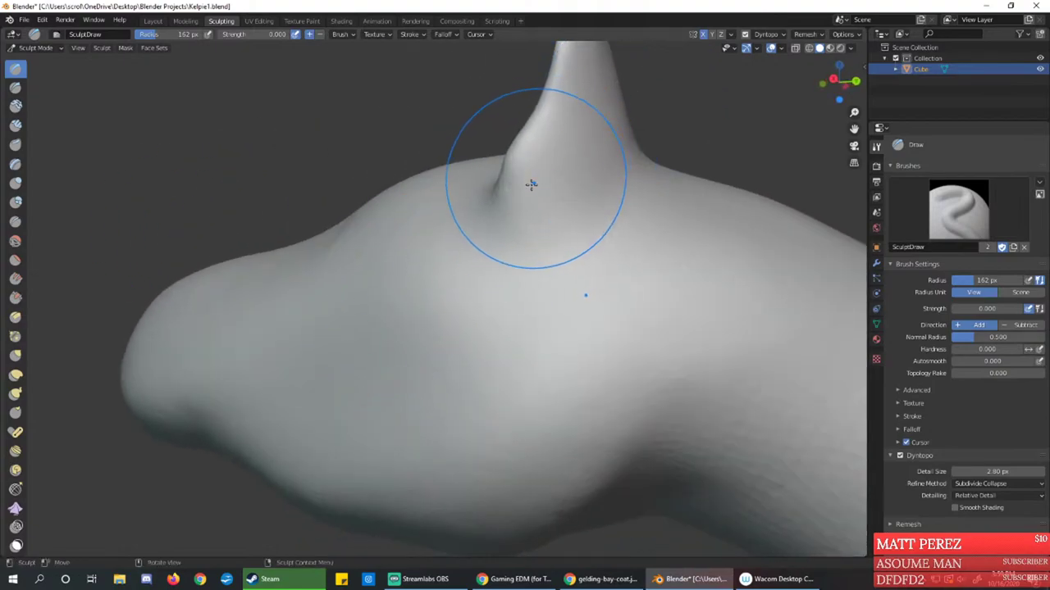
mouse_move(544, 146)
middle_down()
mouse_move(506, 206)
mouse_move(450, 248)
mouse_move(442, 232)
middle_up()
Switch back to Draw Sharp and smooth the rough patch inside the ear's hollow near its base
click(16, 88)
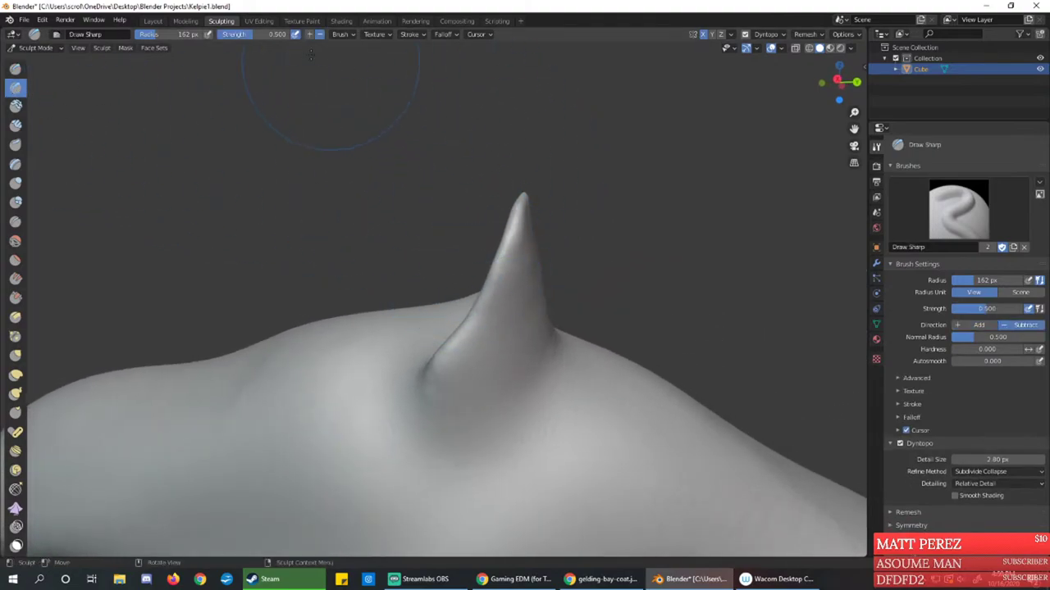
mouse_move(472, 286)
middle_down()
mouse_move(499, 314)
mouse_move(535, 323)
middle_up()
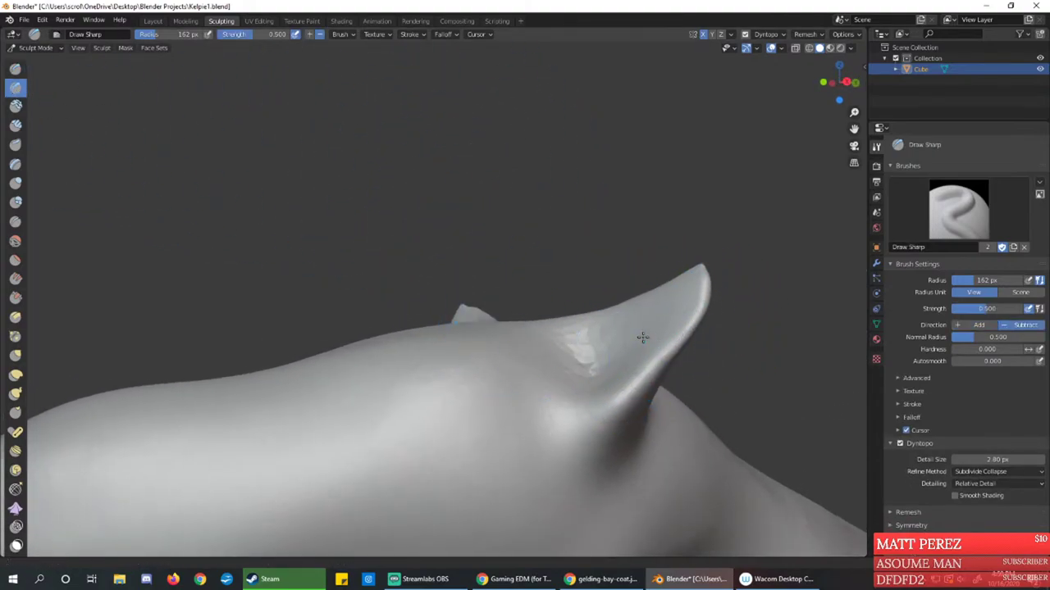
mouse_move(642, 337)
shift+middle_down()
mouse_move(568, 330)
mouse_move(565, 377)
shift+middle_up()
shift+drag(565, 377, 517, 358)
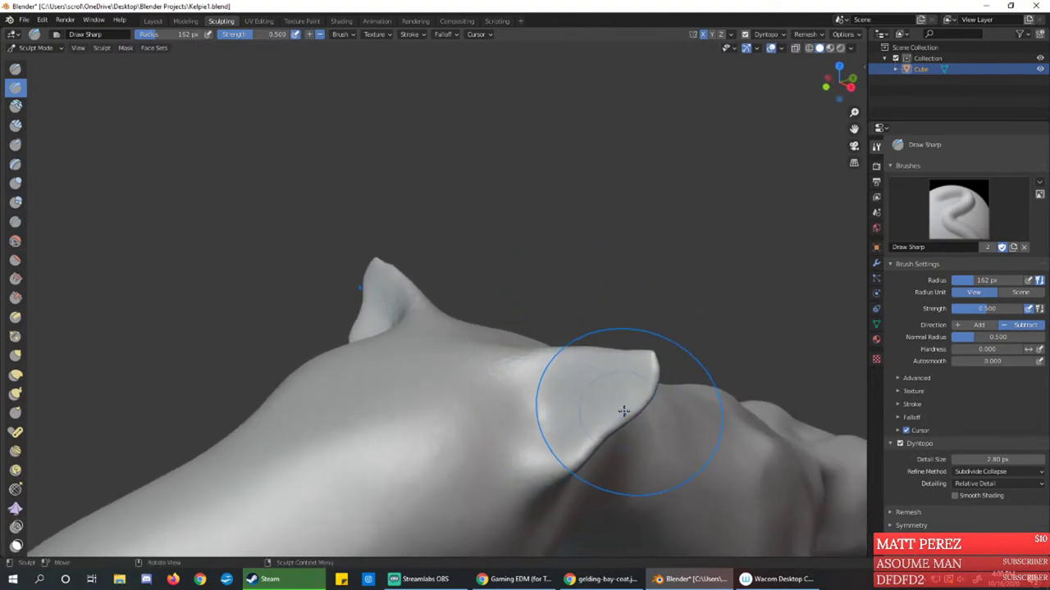
Set the Dyntopo detail size to 3.50 px and sharpen the ear's front rim with Draw Sharp strokes from the side and above
mouse_move(623, 413)
middle_down()
mouse_move(571, 370)
mouse_move(583, 347)
middle_up()
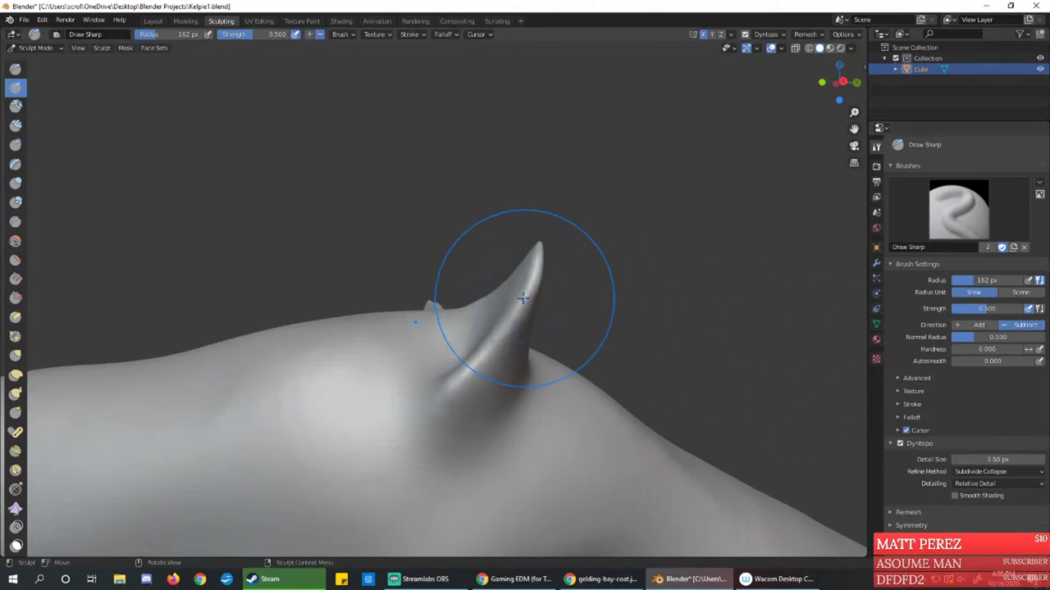
drag(523, 297, 500, 339)
drag(527, 293, 491, 351)
drag(518, 300, 484, 363)
mouse_move(522, 309)
middle_down()
mouse_move(550, 320)
mouse_move(413, 410)
mouse_move(338, 414)
middle_up()
mouse_move(321, 436)
mouse_down()
mouse_move(282, 466)
mouse_move(292, 454)
mouse_up()
ctrl+drag(341, 406, 311, 443)
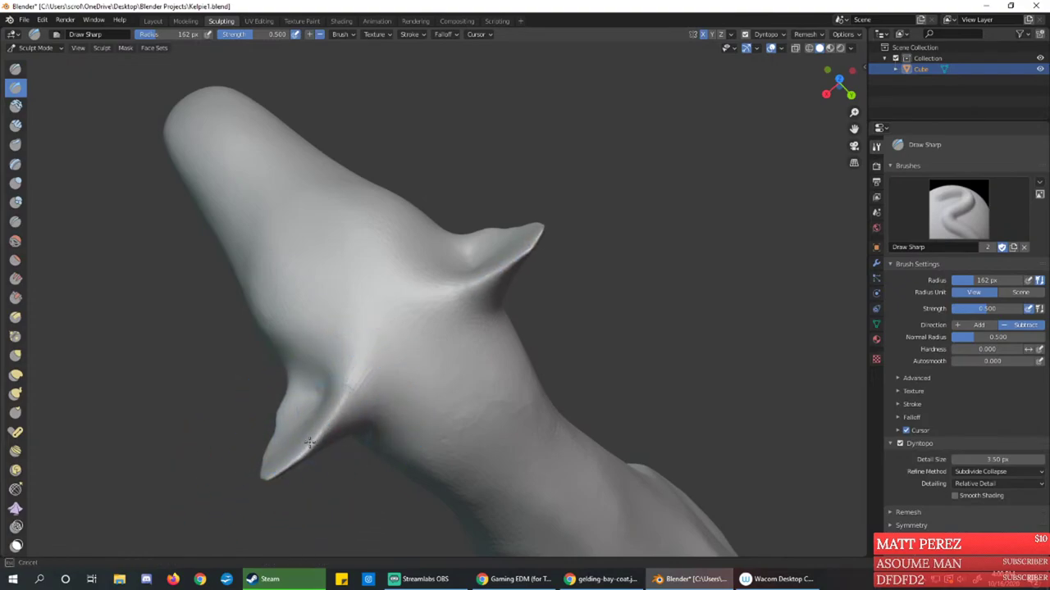
Carve further into the ear hollows with Draw Sharp strokes near the rim, working from the front and the opposite side
mouse_move(312, 443)
middle_down()
mouse_move(346, 403)
mouse_move(435, 344)
mouse_move(458, 353)
mouse_move(563, 270)
mouse_move(497, 461)
middle_up()
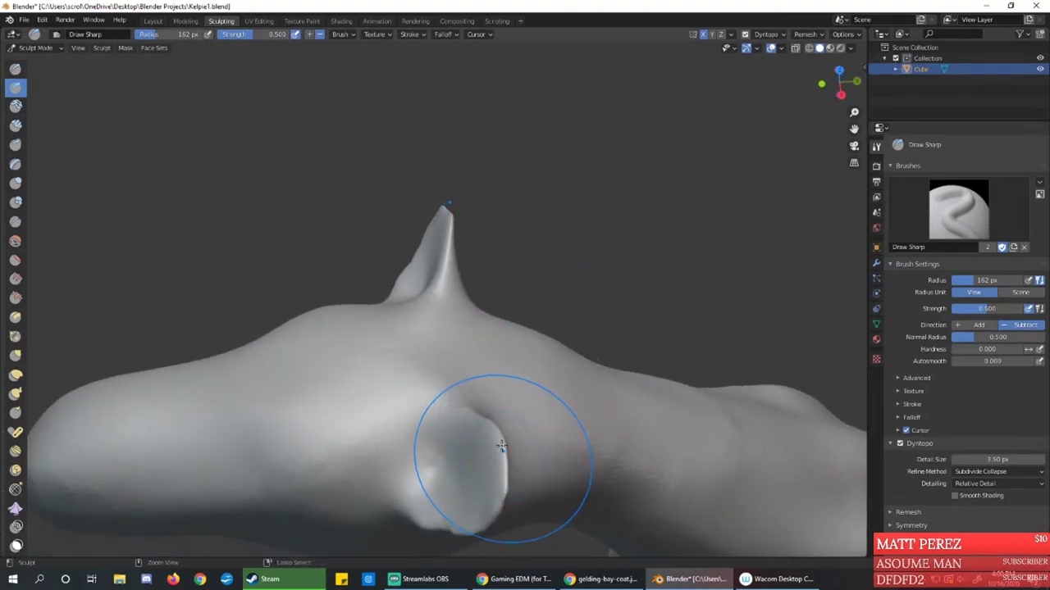
drag(469, 459, 489, 424)
mouse_move(492, 426)
middle_down()
mouse_move(481, 415)
mouse_move(380, 401)
middle_up()
mouse_move(232, 327)
mouse_down()
mouse_move(228, 306)
mouse_move(287, 321)
mouse_up()
middle_drag(271, 328, 356, 307)
middle_drag(274, 307, 307, 301)
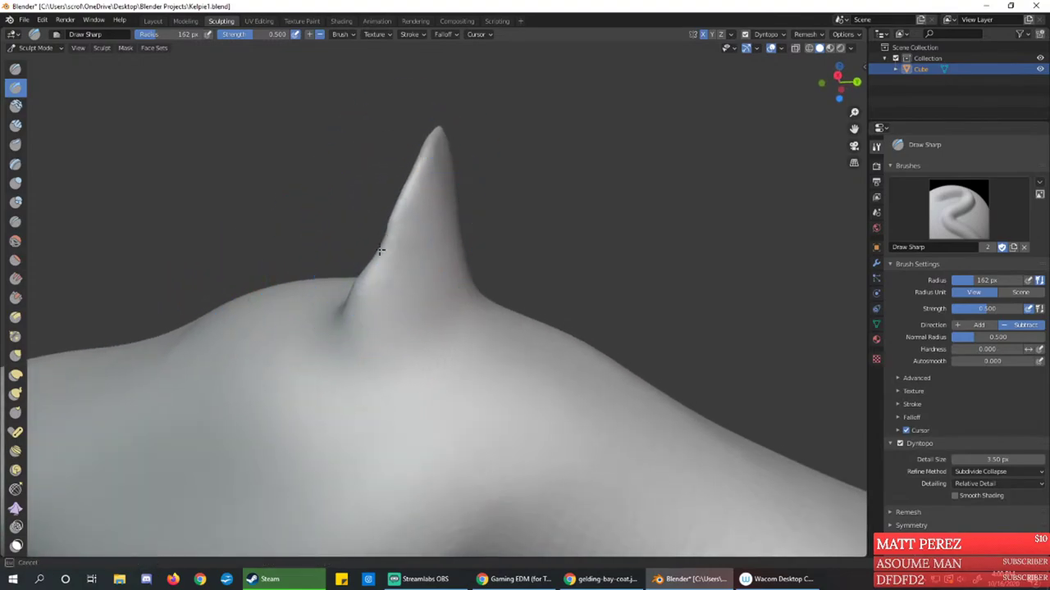
Define the ear's front edge between its base and upper part in side view with repeated Draw Sharp strokes
drag(370, 261, 383, 236)
drag(363, 287, 382, 221)
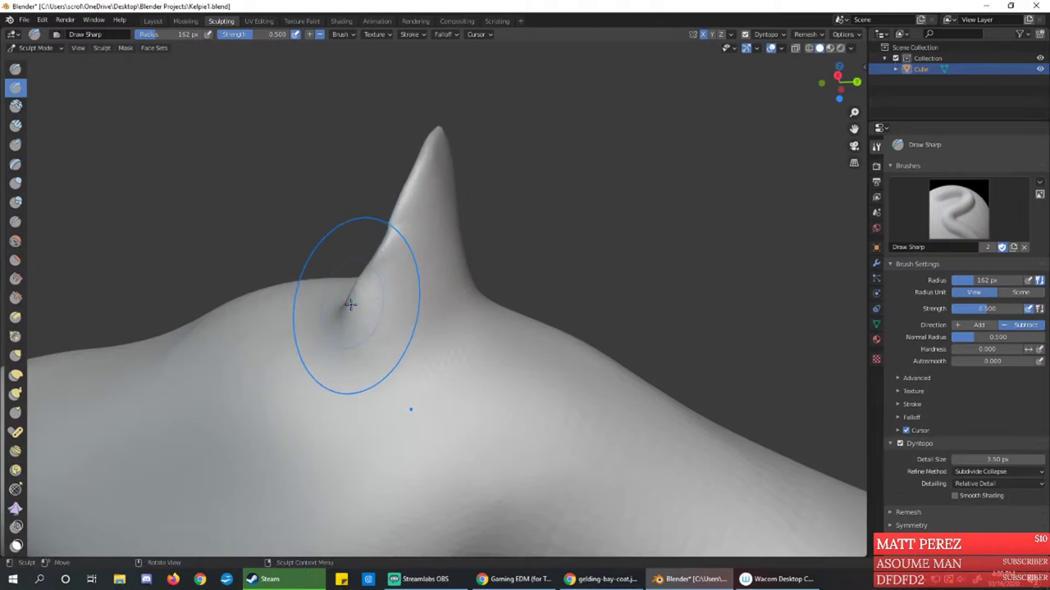
drag(351, 308, 392, 225)
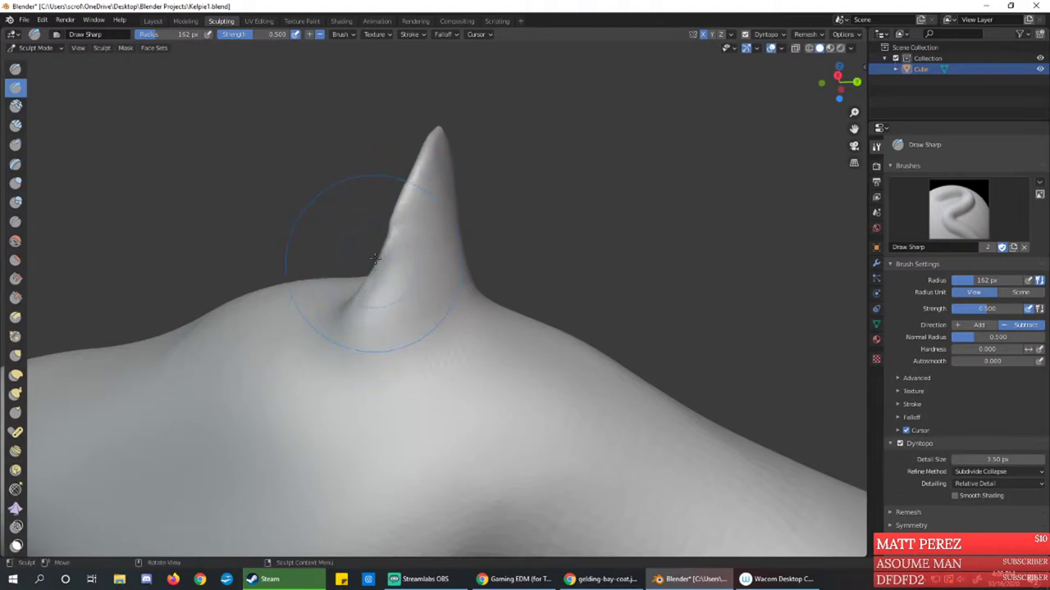
drag(410, 176, 358, 287)
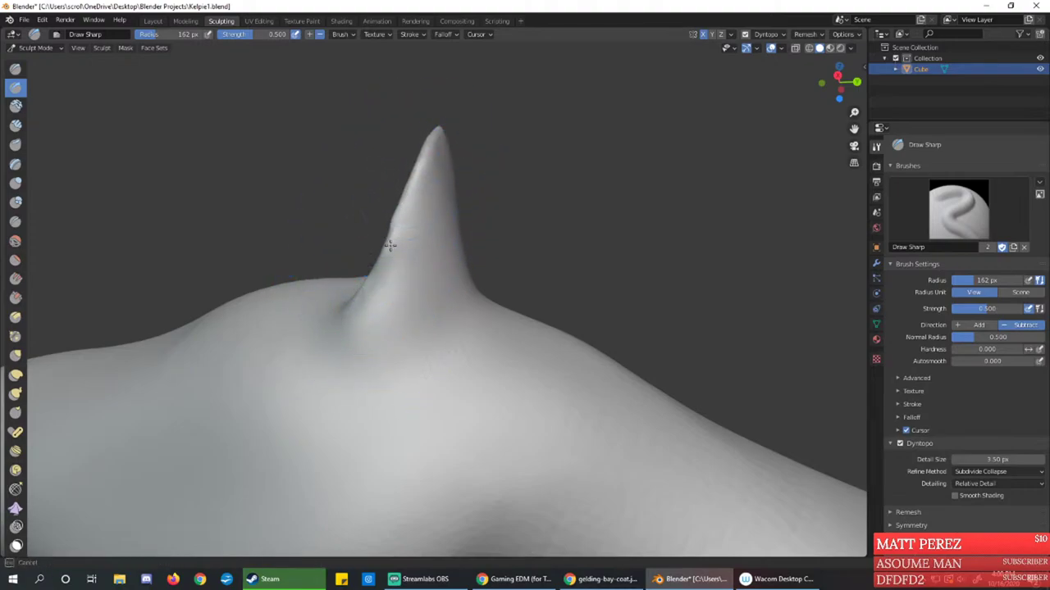
drag(391, 240, 410, 189)
Deepen the inner ear hollows along their upper and lower rims with Draw Sharp, working from the front of the head
mouse_move(392, 243)
middle_down()
mouse_move(593, 352)
mouse_move(620, 410)
mouse_move(585, 375)
middle_up()
mouse_move(562, 375)
mouse_down()
mouse_move(556, 385)
mouse_move(574, 363)
mouse_move(626, 339)
mouse_move(593, 375)
mouse_move(651, 345)
mouse_move(625, 354)
mouse_move(546, 347)
mouse_move(595, 344)
mouse_move(586, 349)
mouse_move(632, 327)
mouse_move(638, 309)
mouse_up()
mouse_move(637, 309)
middle_down()
mouse_move(591, 344)
mouse_move(632, 312)
mouse_move(567, 333)
middle_up()
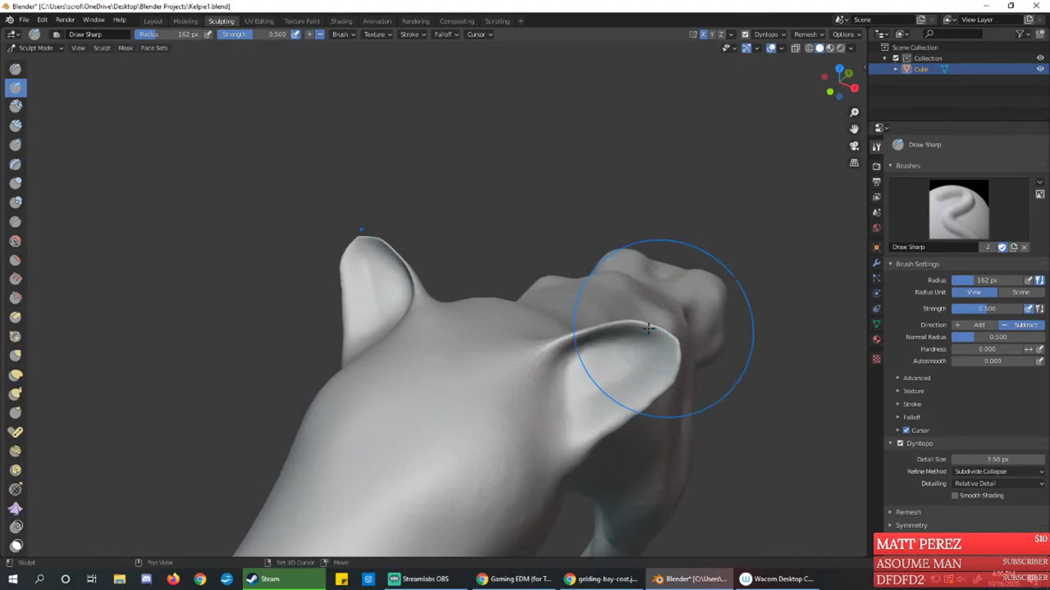
drag(585, 340, 637, 336)
middle_drag(637, 336, 610, 364)
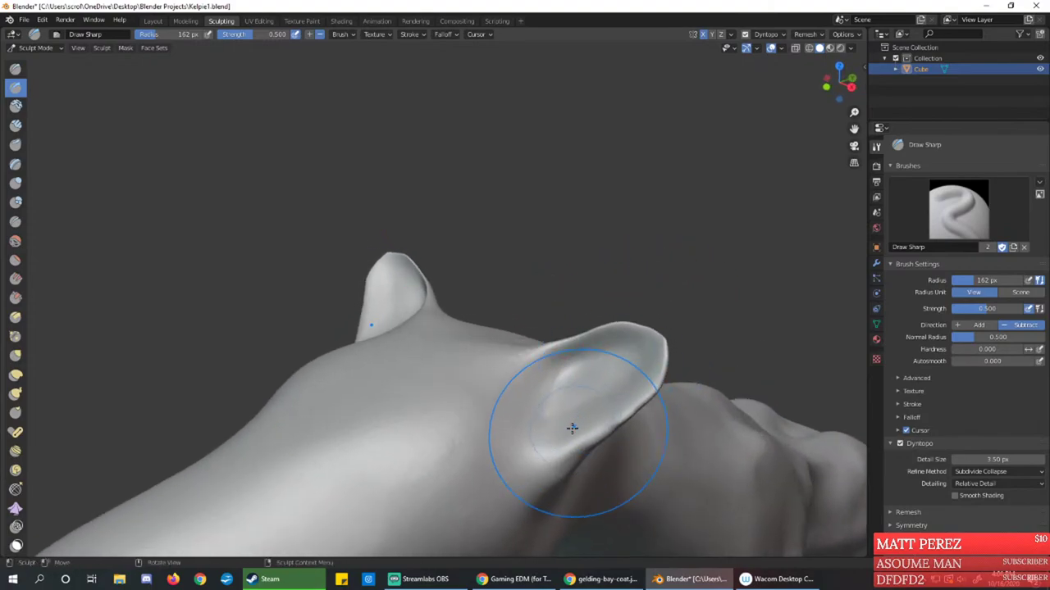
drag(574, 429, 649, 379)
mouse_move(555, 450)
mouse_down()
mouse_move(651, 375)
mouse_move(602, 403)
mouse_move(617, 371)
mouse_up()
mouse_move(576, 374)
middle_down()
mouse_move(468, 352)
mouse_move(394, 353)
mouse_move(440, 356)
middle_up()
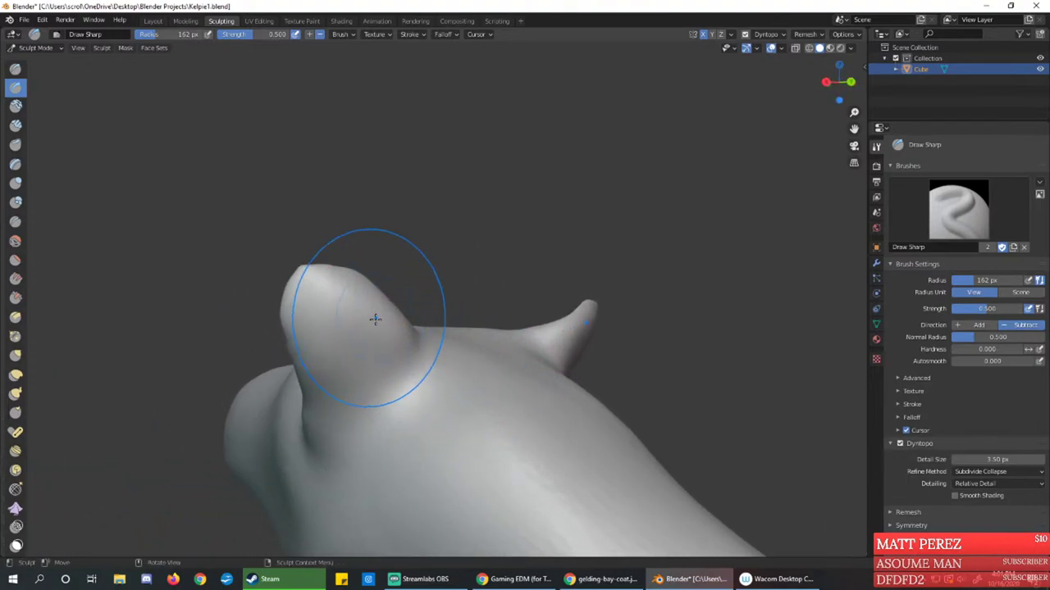
Pull the ear tips up and outward with the Elastic Deform brush
mouse_move(374, 316)
middle_down()
mouse_move(436, 305)
mouse_move(351, 117)
middle_up()
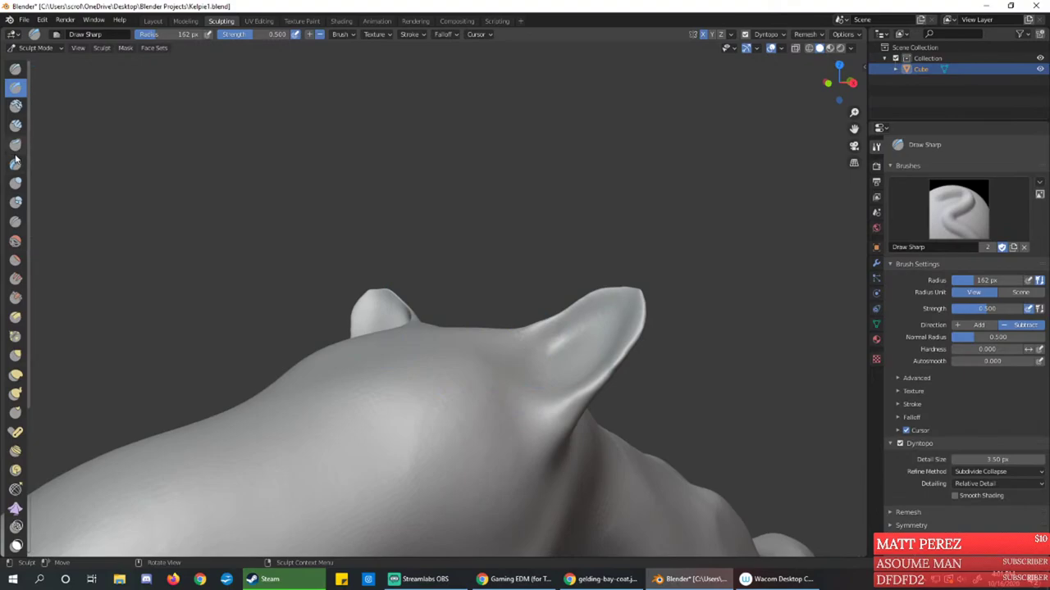
click(15, 374)
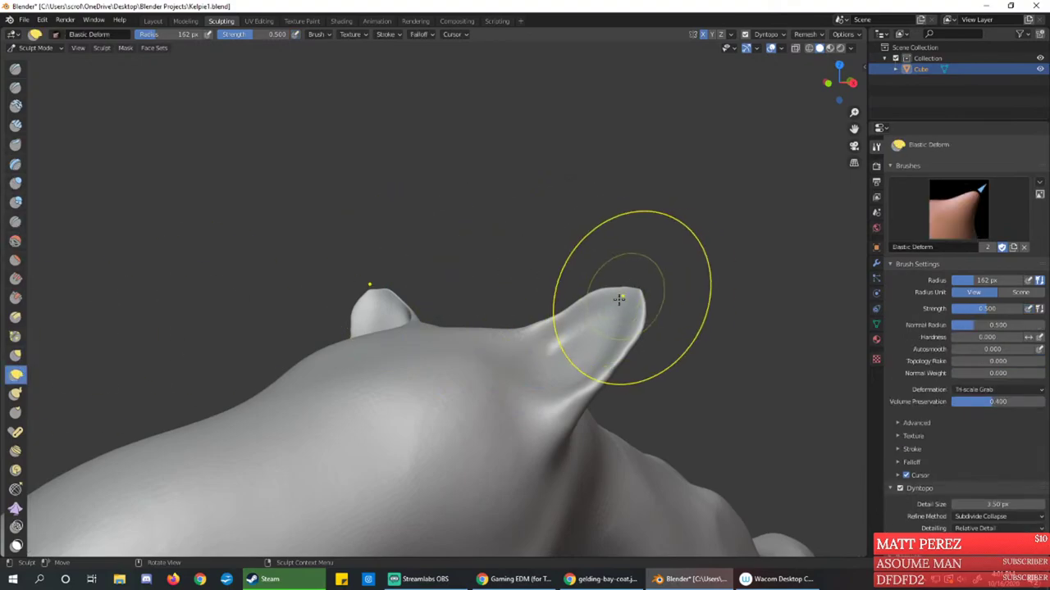
drag(613, 306, 637, 286)
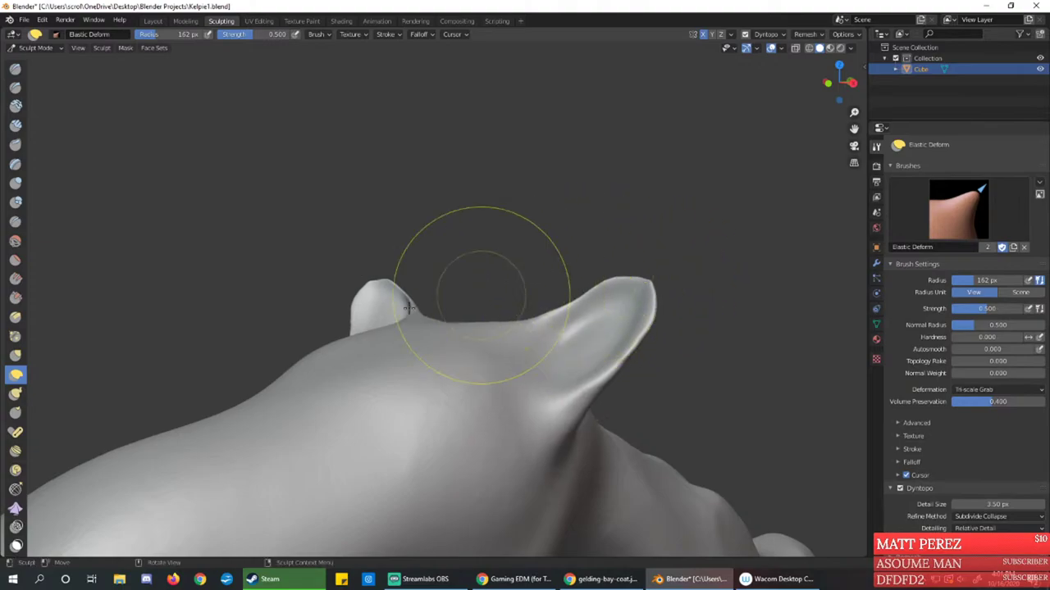
click(15, 393)
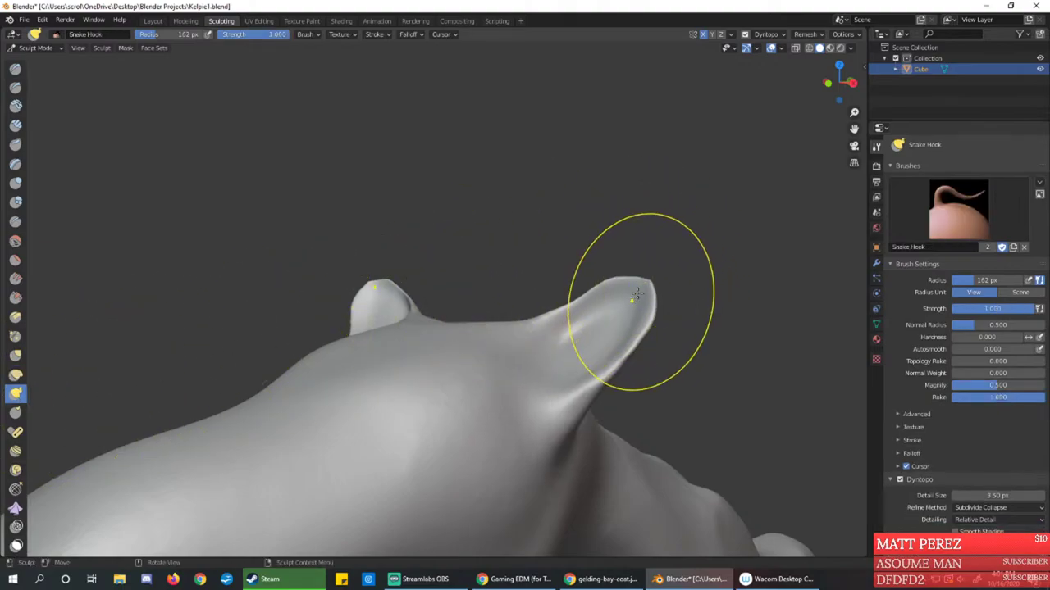
mouse_move(645, 305)
mouse_down()
mouse_move(663, 238)
mouse_move(577, 224)
mouse_move(572, 344)
mouse_move(580, 162)
mouse_up()
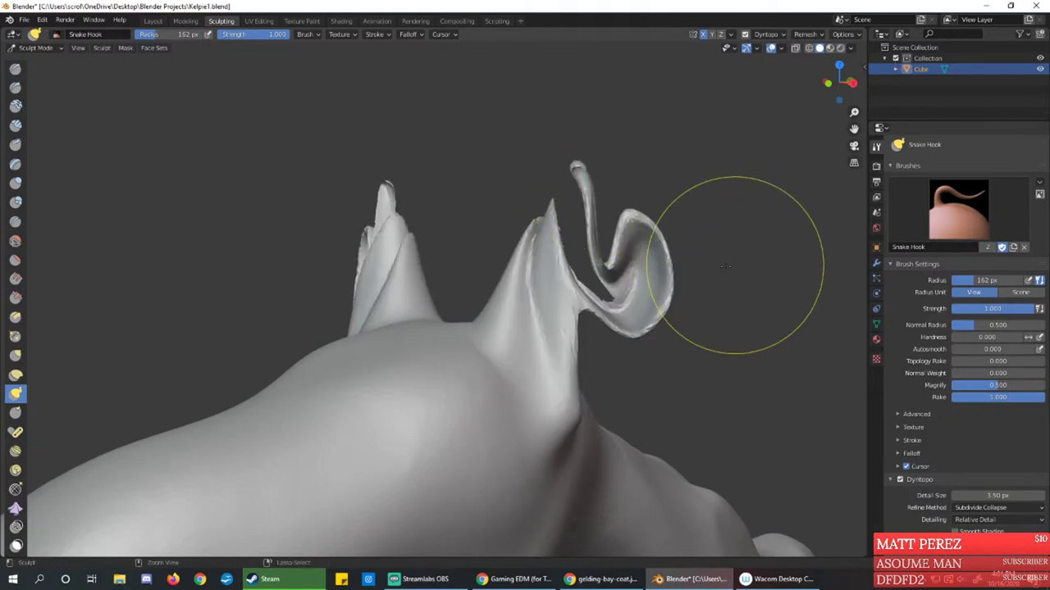
key(ctrl+z)
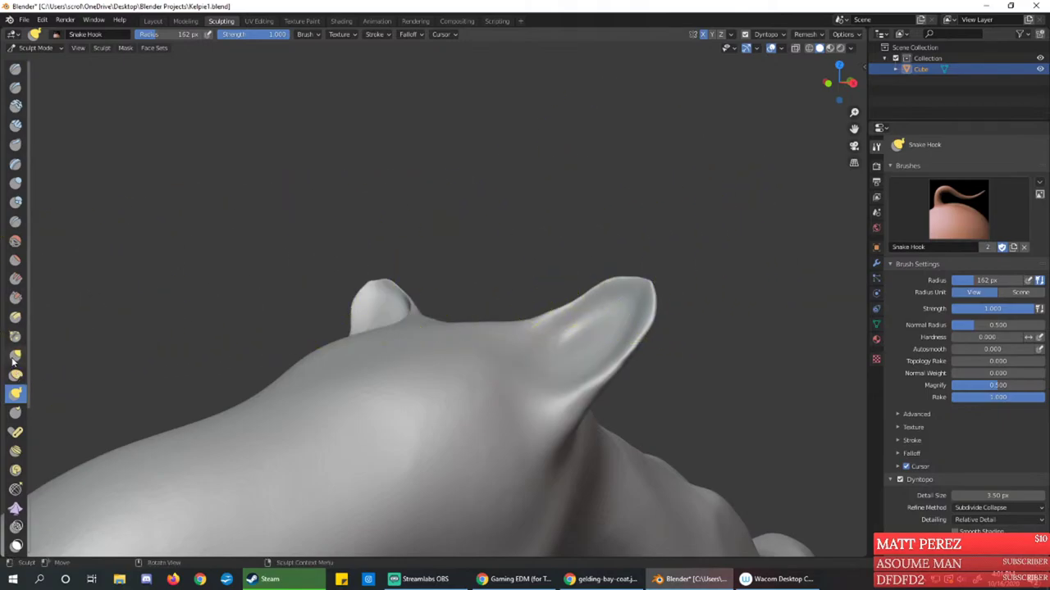
Stretch and reshape the ear tips upward with Elastic Deform, setting the brush radius to 100 px and strength to 0.319
click(17, 375)
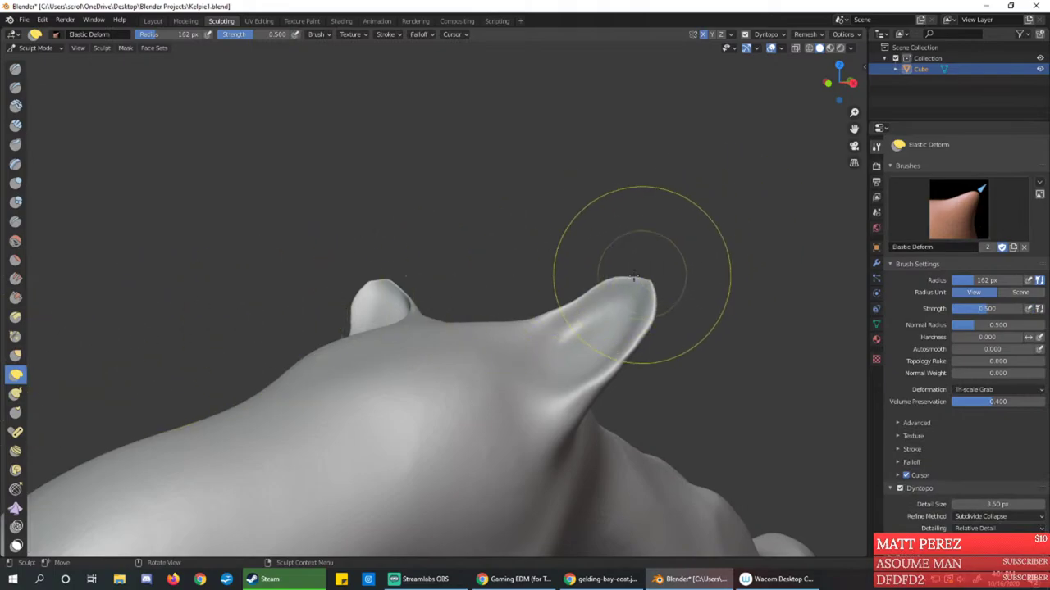
drag(606, 286, 613, 277)
right_click(559, 215)
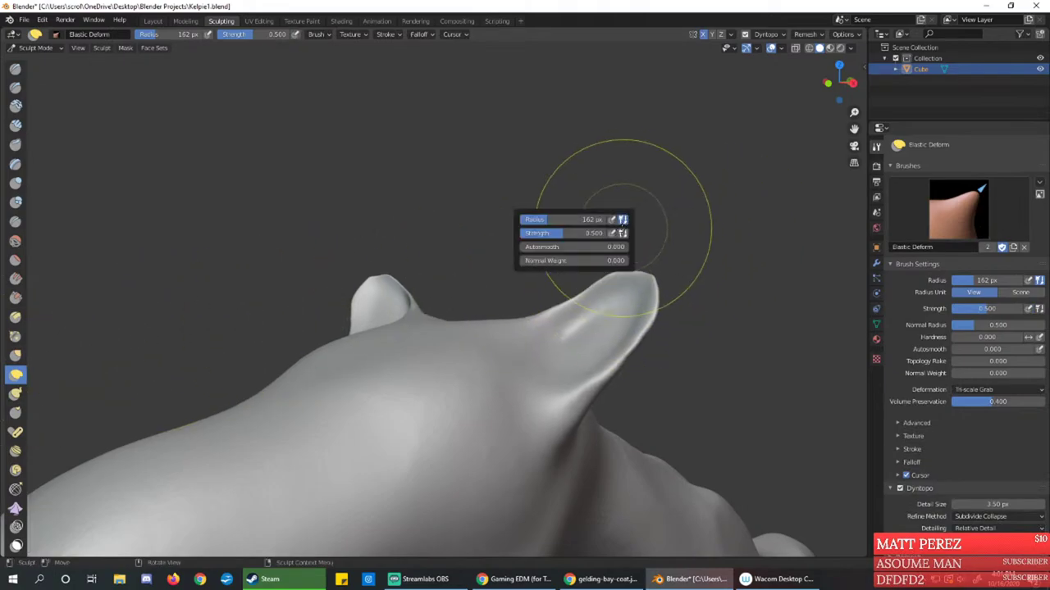
drag(565, 219, 535, 233)
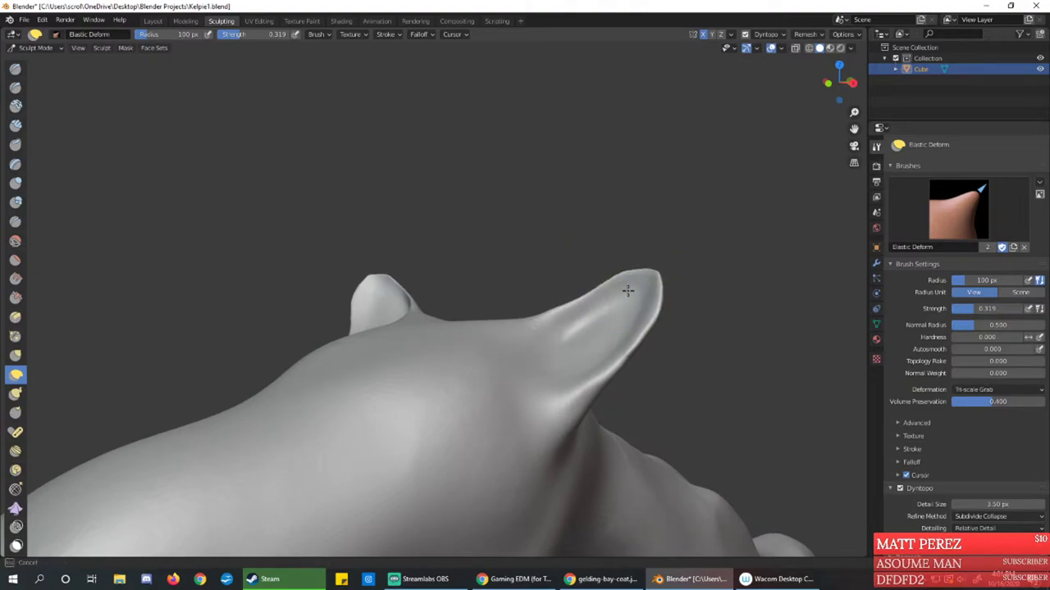
middle_drag(628, 290, 679, 328)
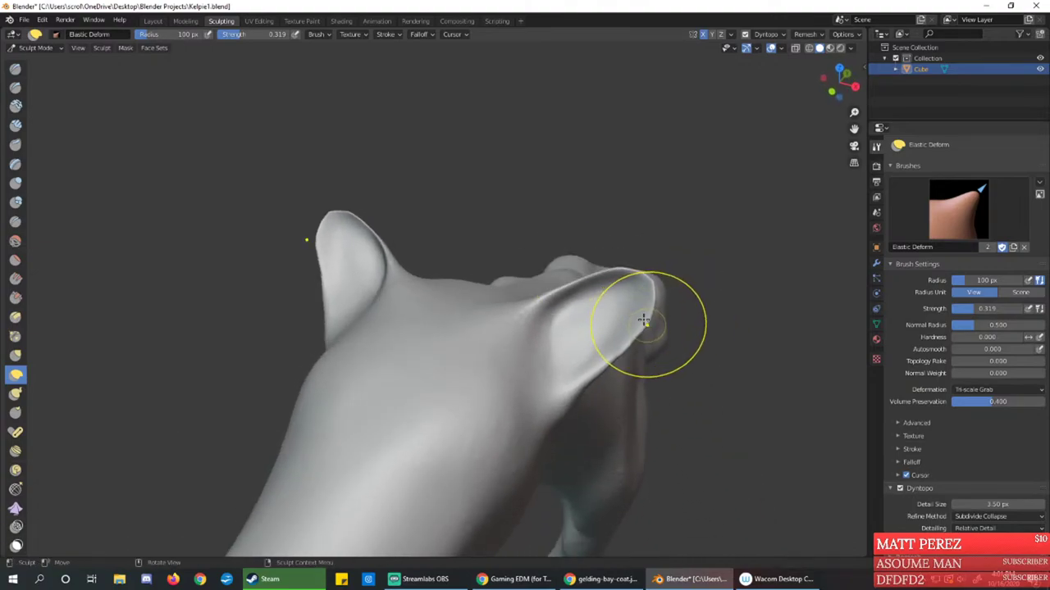
drag(643, 320, 636, 305)
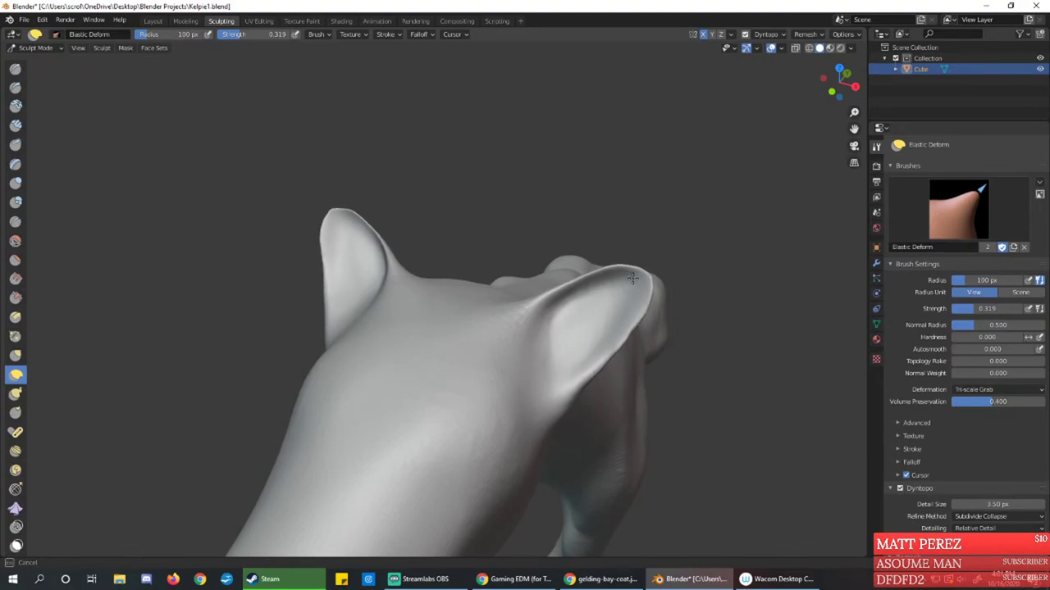
mouse_move(633, 279)
mouse_down()
mouse_move(644, 187)
mouse_move(607, 147)
mouse_up()
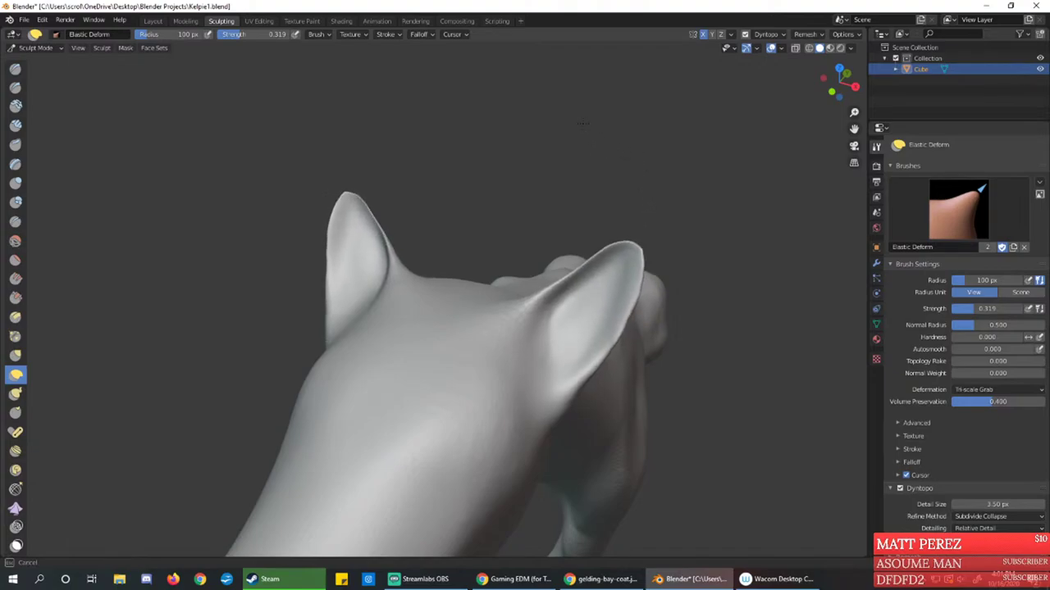
mouse_move(627, 188)
mouse_down()
mouse_move(606, 215)
mouse_move(535, 246)
mouse_up()
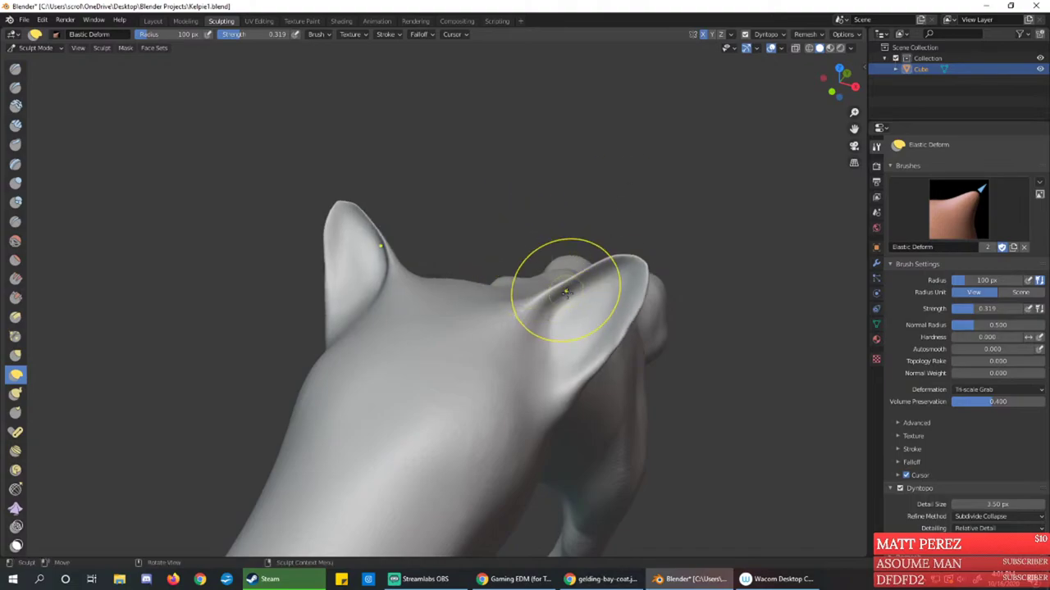
Adjust the curve of the upper ear in side view with Elastic Deform, nudging it toward the back of the head
middle_drag(525, 338, 538, 290)
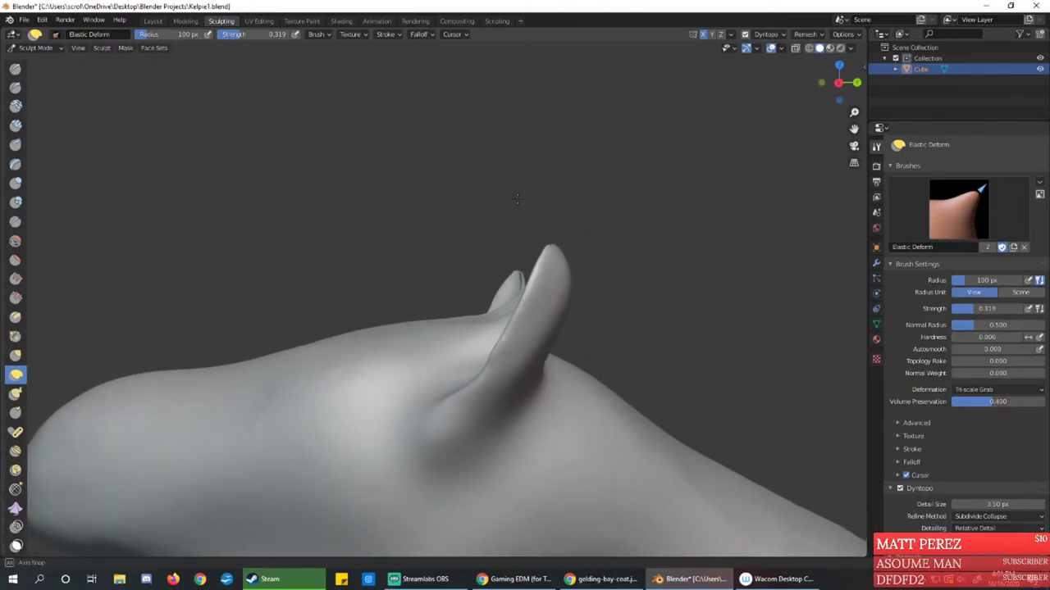
drag(537, 283, 551, 284)
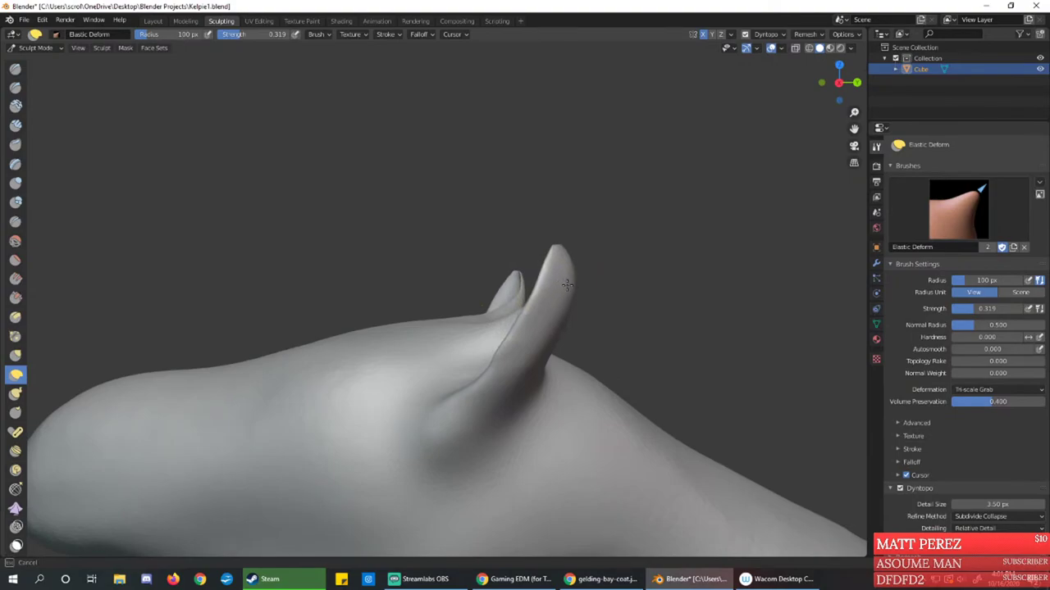
drag(567, 285, 562, 304)
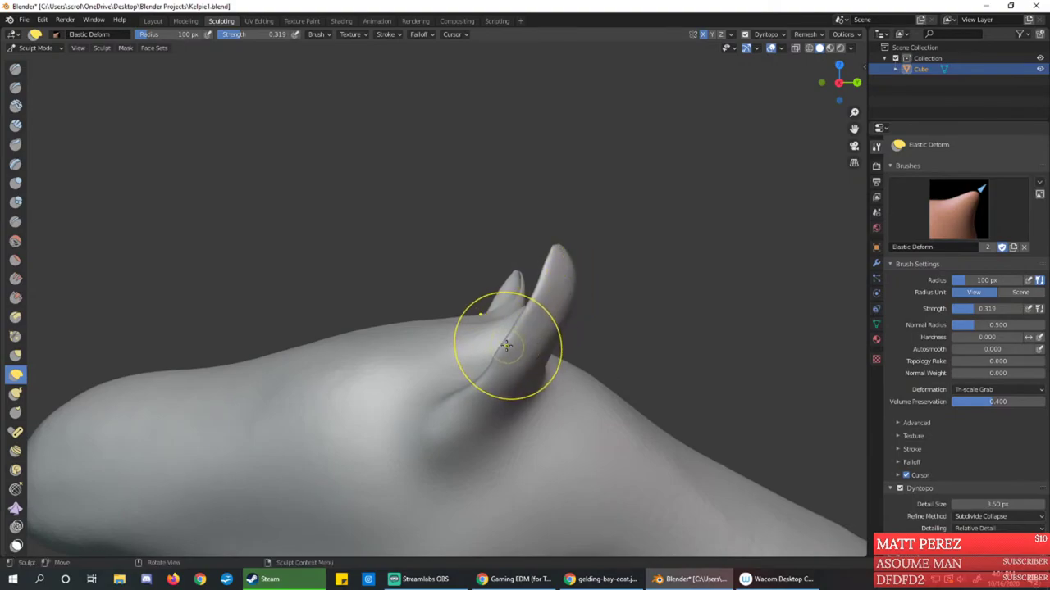
Nudge the front edge of the near ear's base toward the back of the head with Elastic Deform
drag(515, 345, 526, 349)
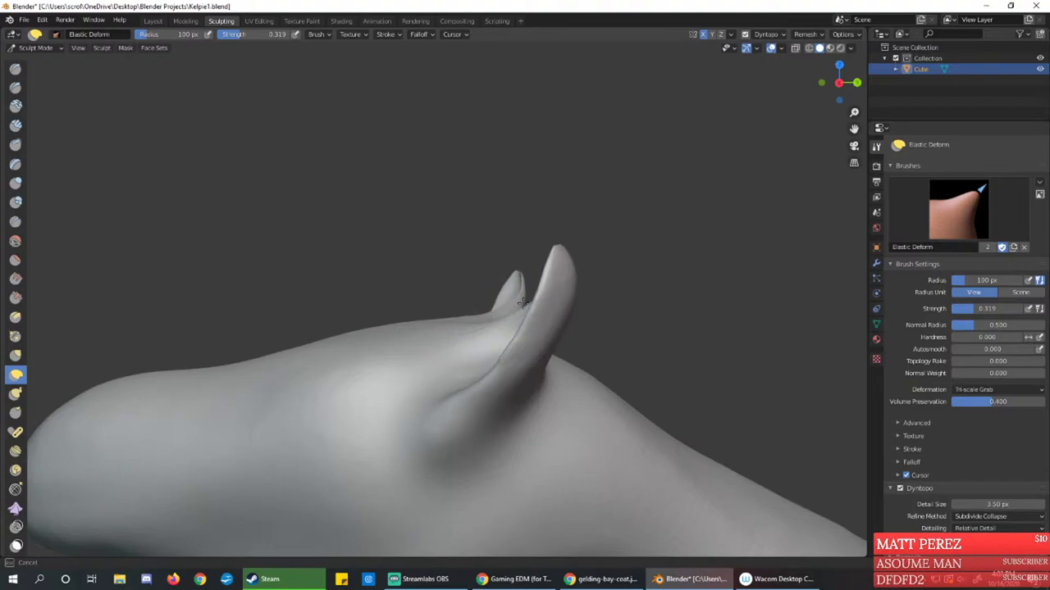
drag(521, 303, 523, 305)
mouse_move(523, 305)
middle_down()
mouse_move(630, 412)
mouse_move(552, 369)
middle_up()
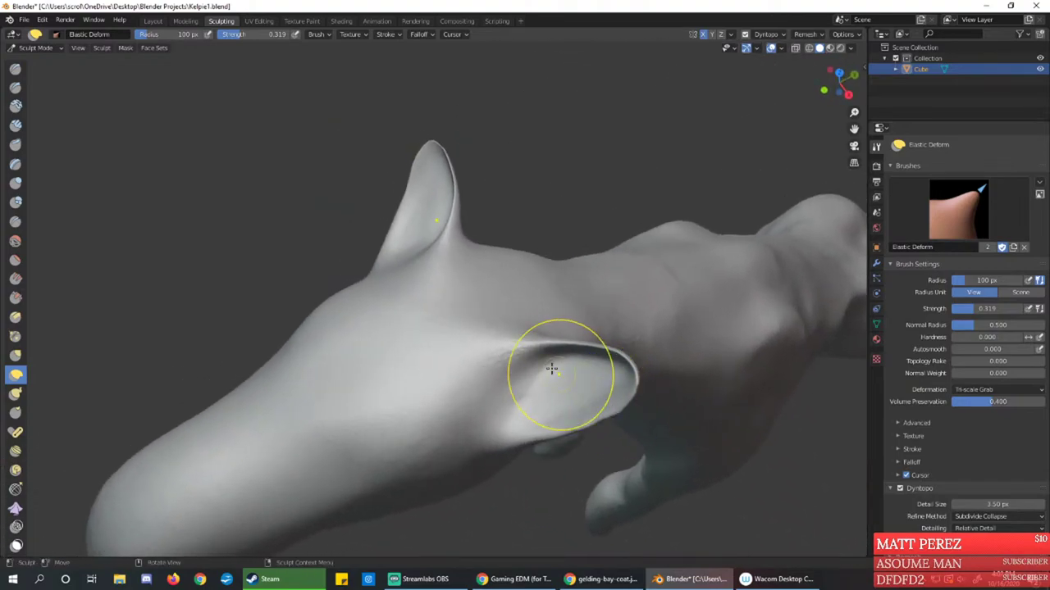
Twist the ears with the Rotate brush, adjusting the direction of their openings from the side and front of the head
click(15, 472)
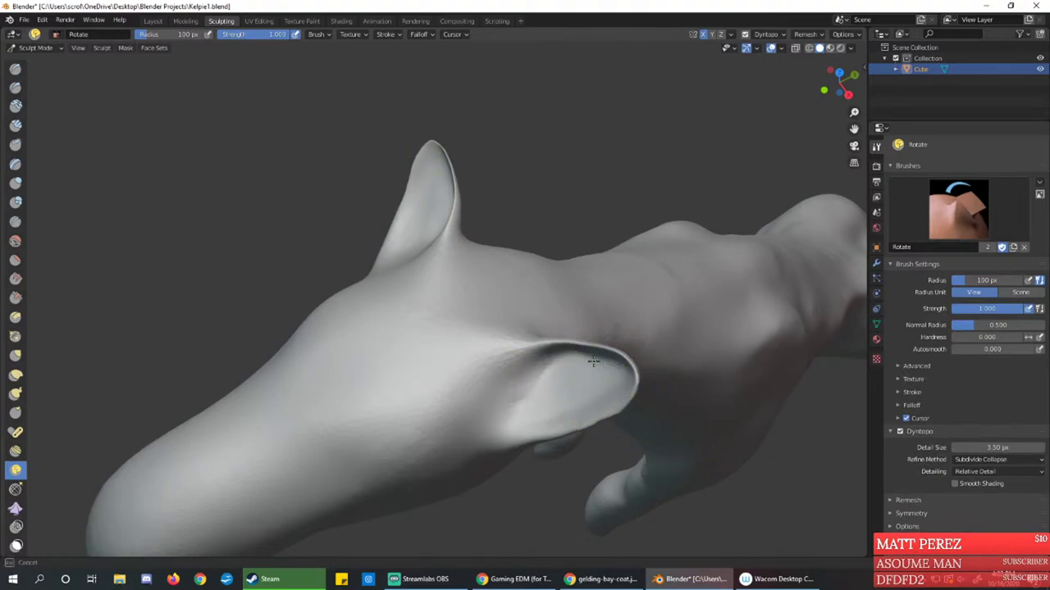
middle_drag(574, 369, 511, 254)
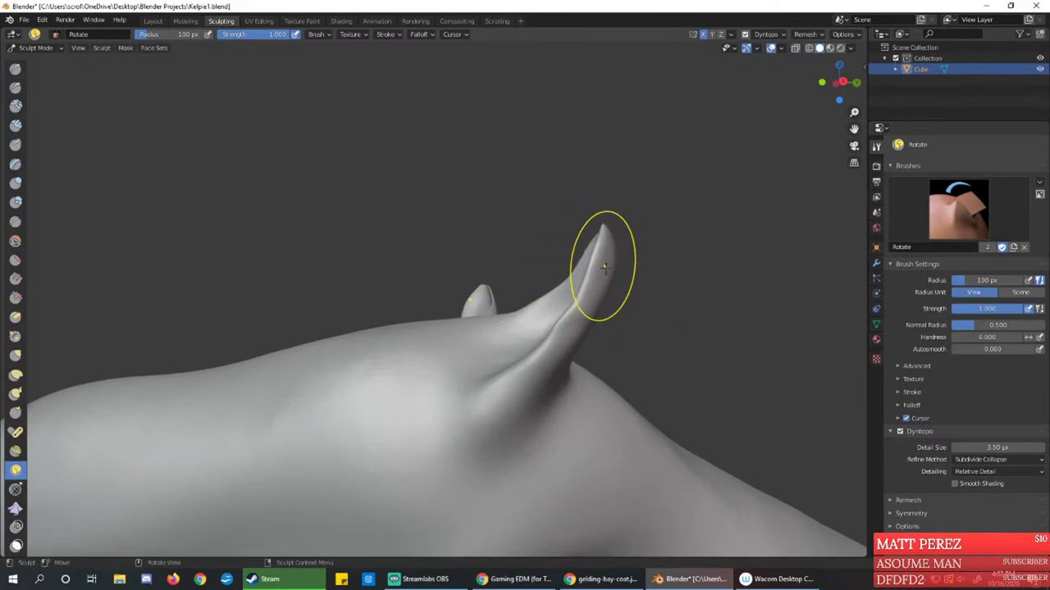
middle_drag(606, 260, 602, 370)
drag(558, 365, 559, 368)
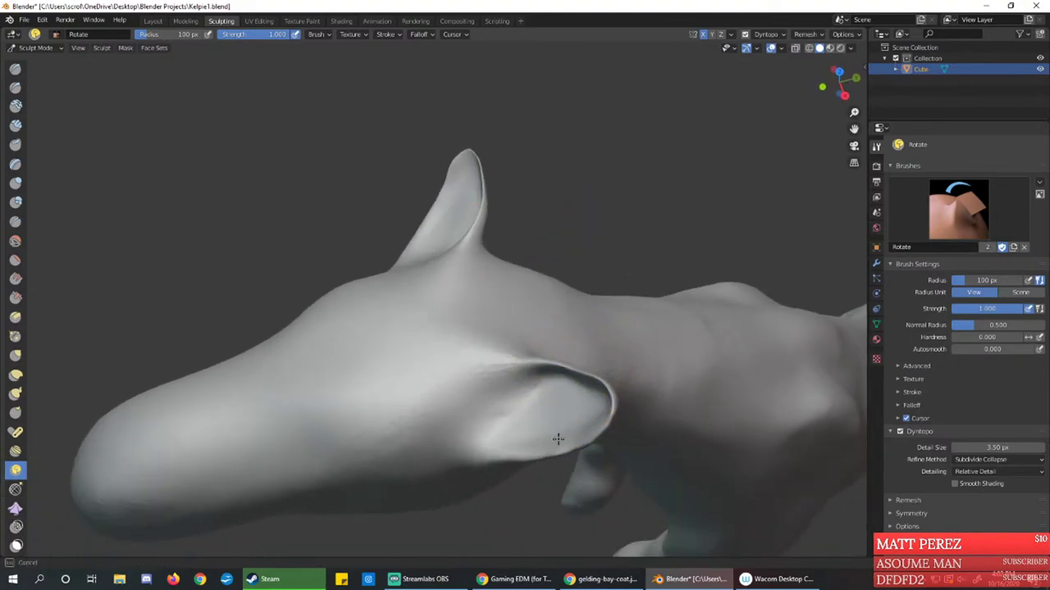
middle_drag(427, 388, 591, 293)
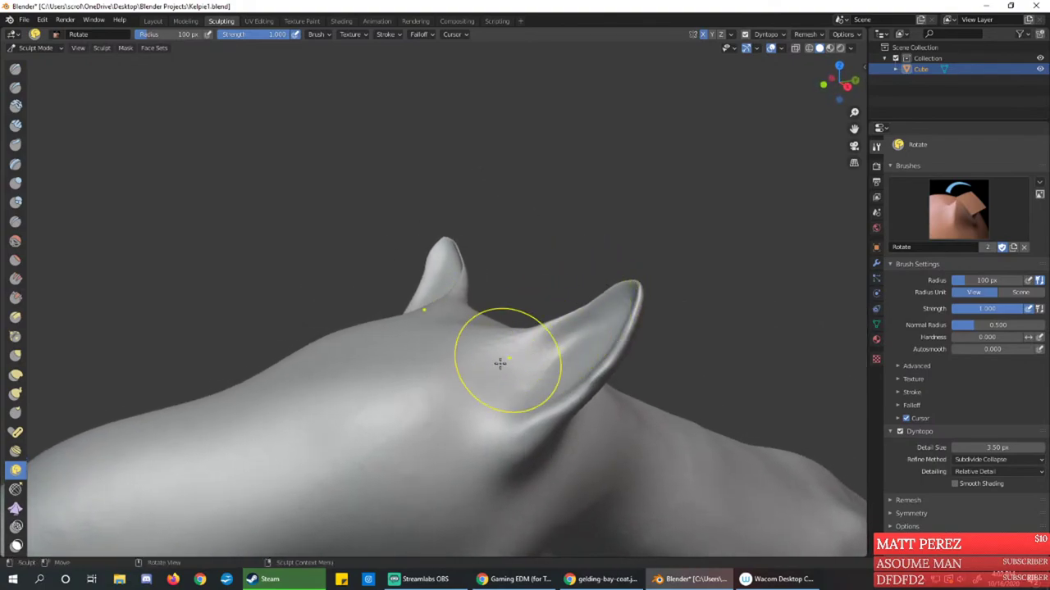
mouse_move(417, 352)
middle_down()
mouse_move(534, 274)
mouse_move(497, 258)
mouse_move(530, 281)
mouse_move(565, 269)
mouse_move(588, 246)
mouse_move(580, 251)
middle_up()
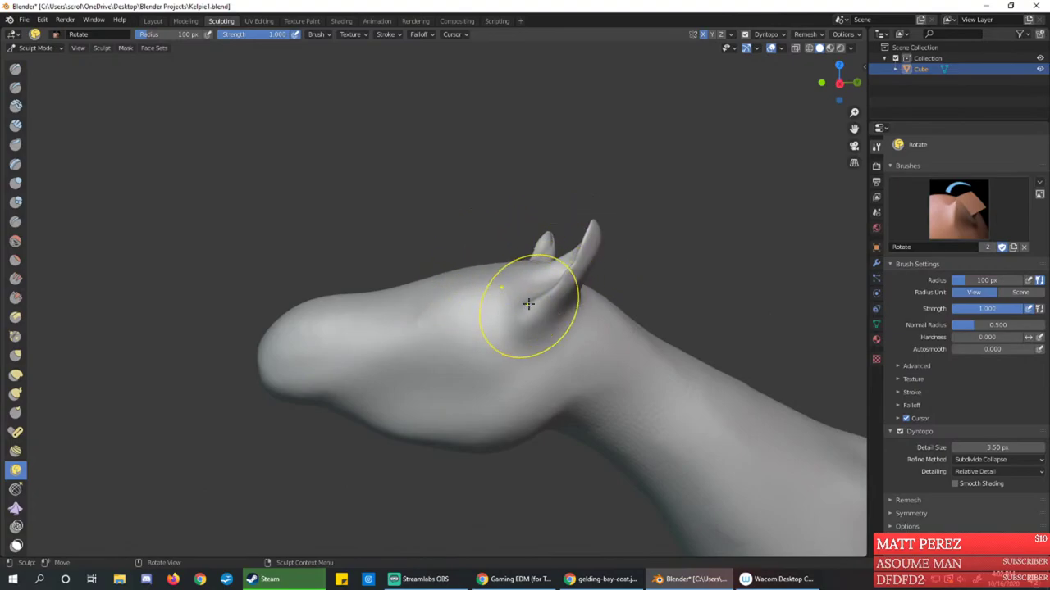
Pull the ear base and ear tip upward in side view with the Elastic Deform brush
click(15, 374)
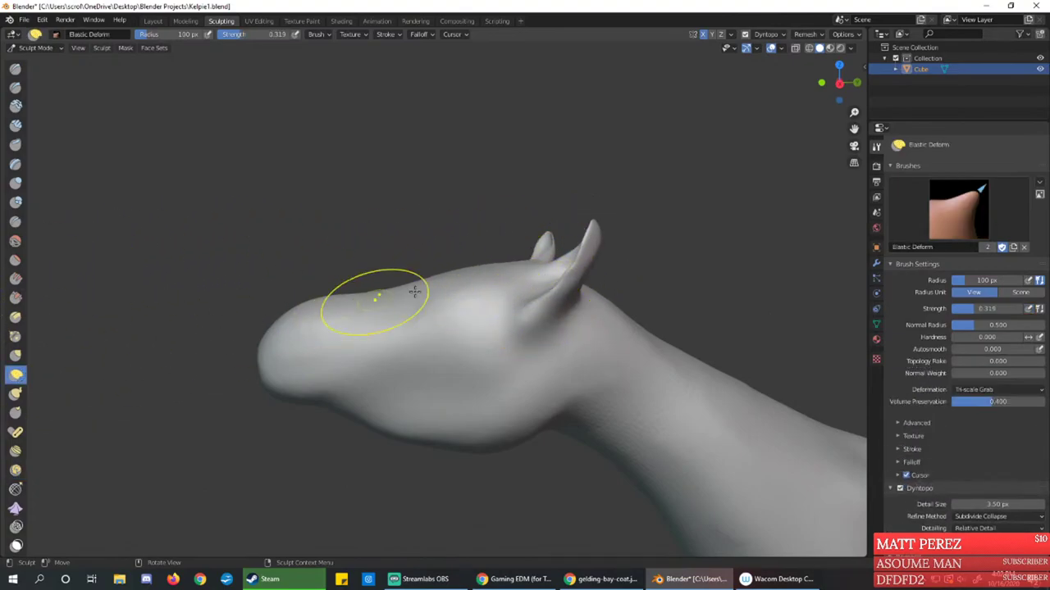
drag(546, 293, 553, 275)
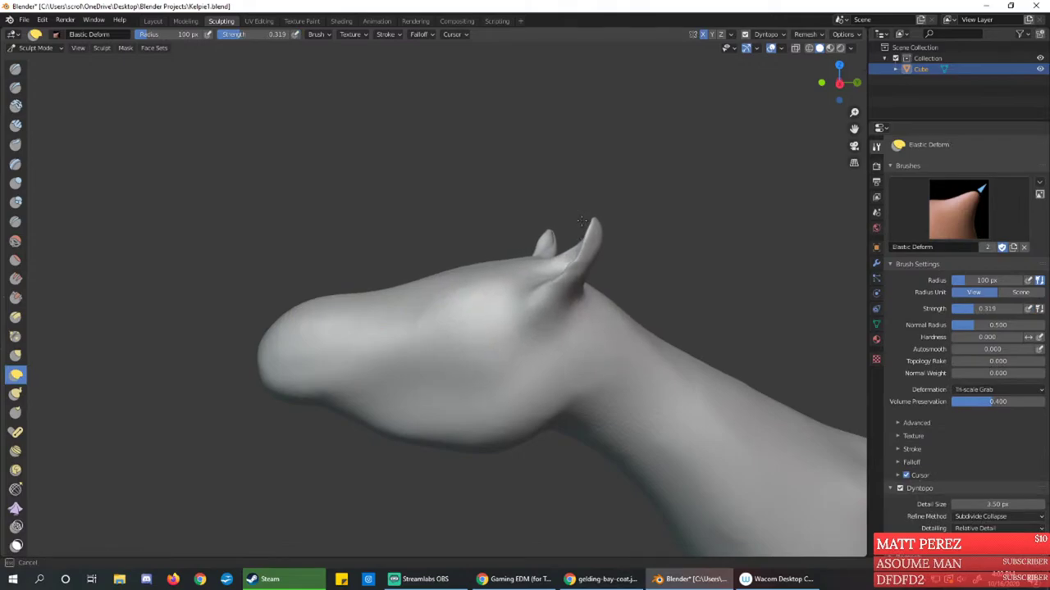
drag(607, 216, 609, 192)
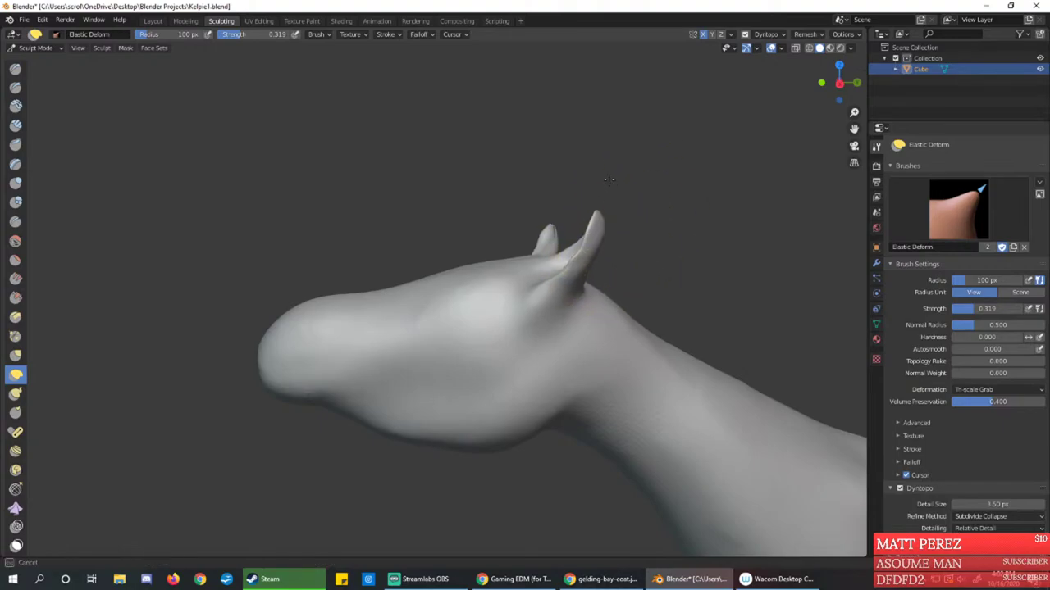
mouse_move(547, 304)
mouse_down()
mouse_move(565, 219)
mouse_move(574, 270)
mouse_up()
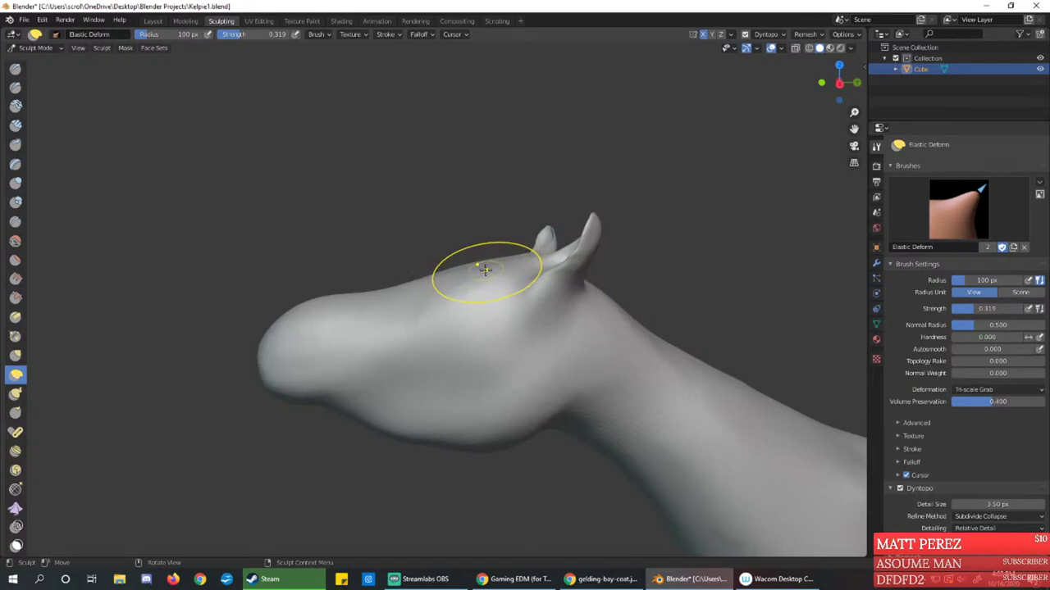
Lower the forehead profile, adjust the upper cheek, and nudge the front of the ear base backward with Elastic Deform
drag(487, 272, 482, 283)
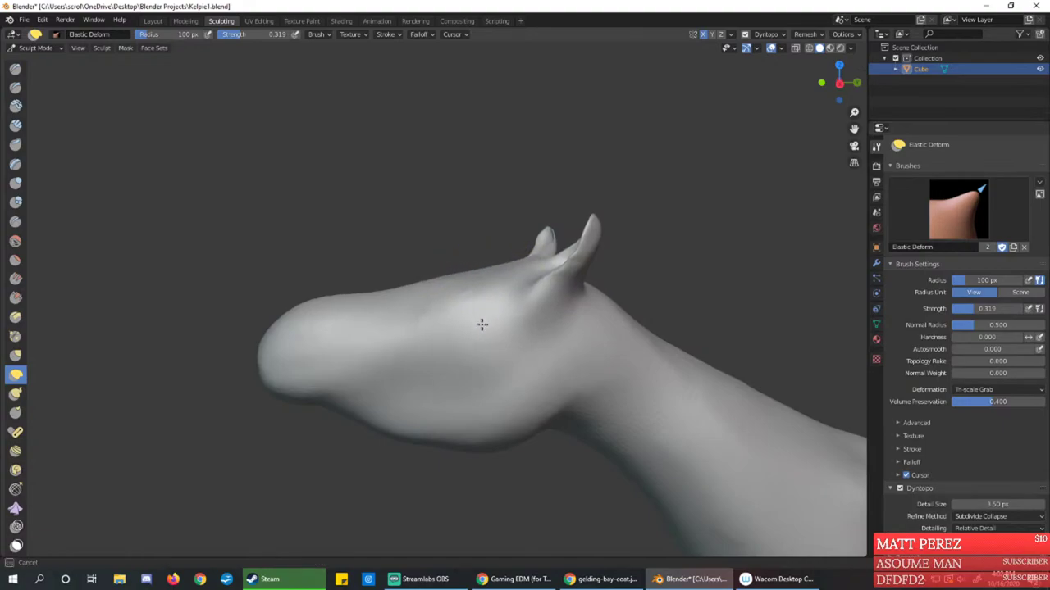
drag(478, 360, 494, 345)
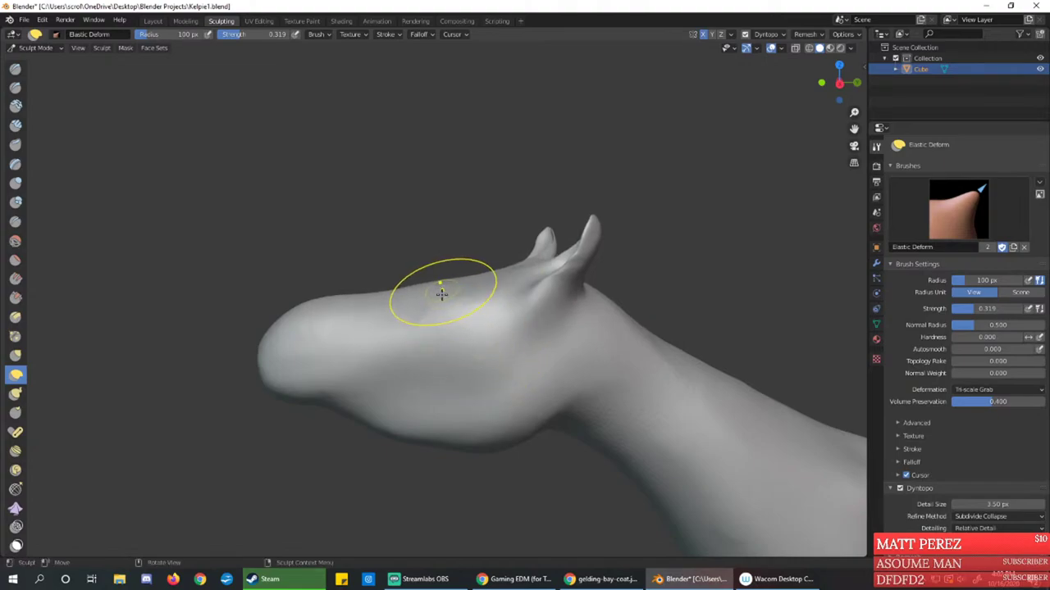
drag(445, 290, 444, 318)
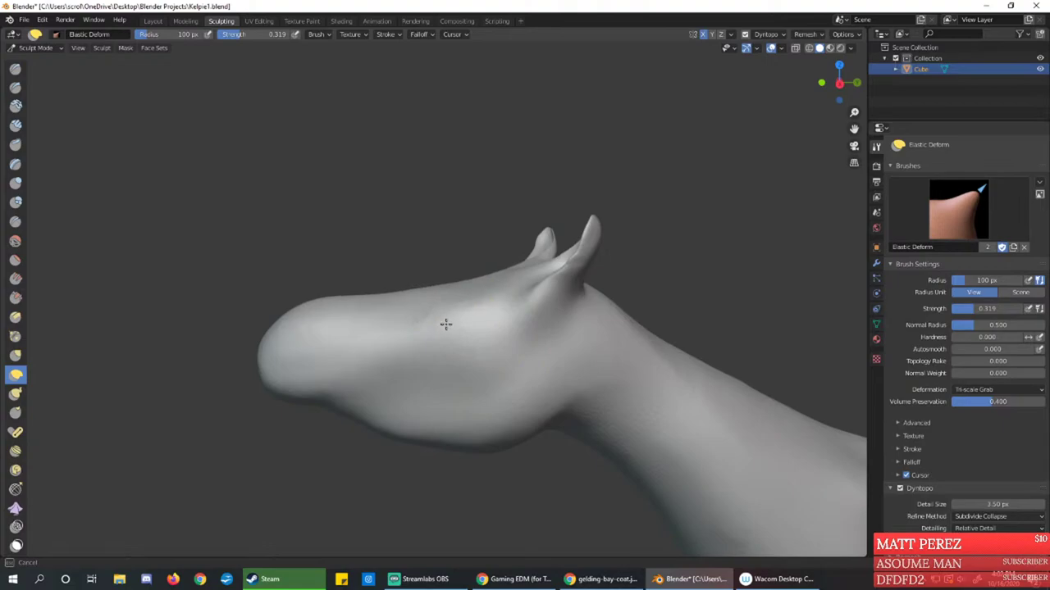
drag(447, 331, 465, 348)
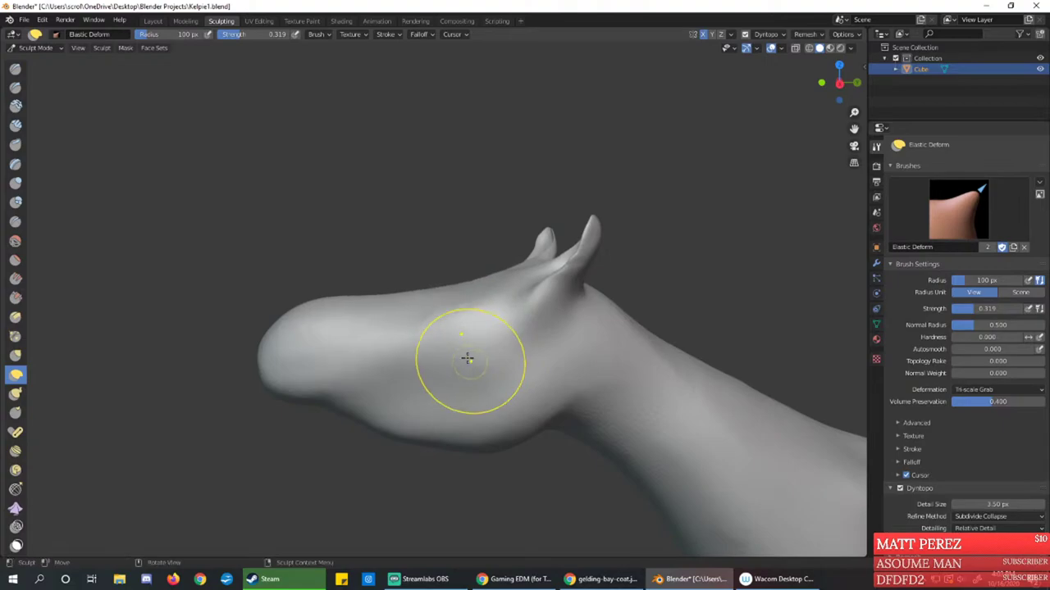
mouse_move(527, 328)
middle_down()
mouse_move(532, 305)
mouse_move(516, 303)
middle_up()
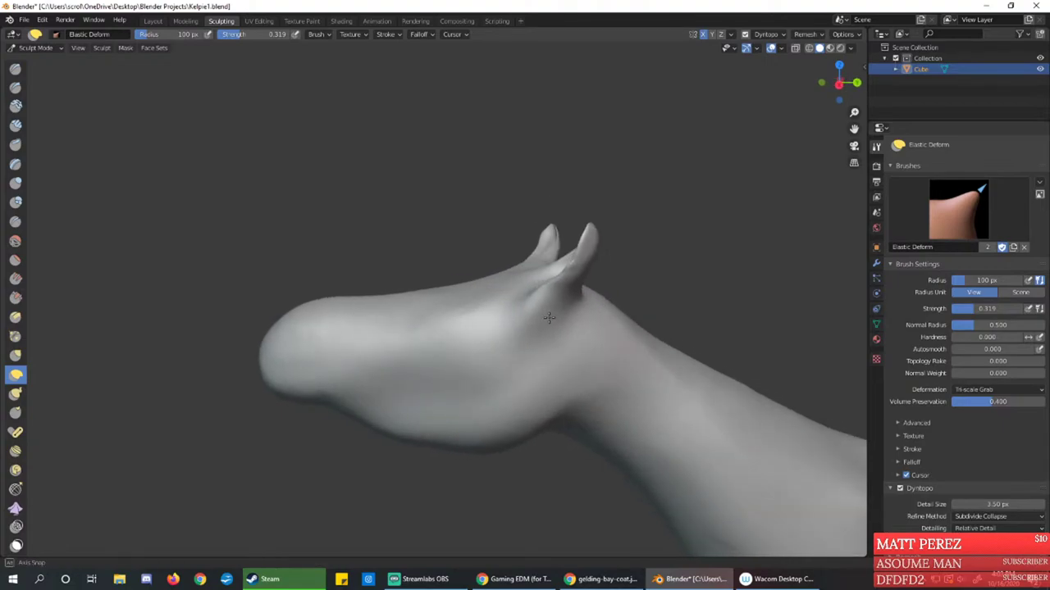
drag(525, 304, 534, 302)
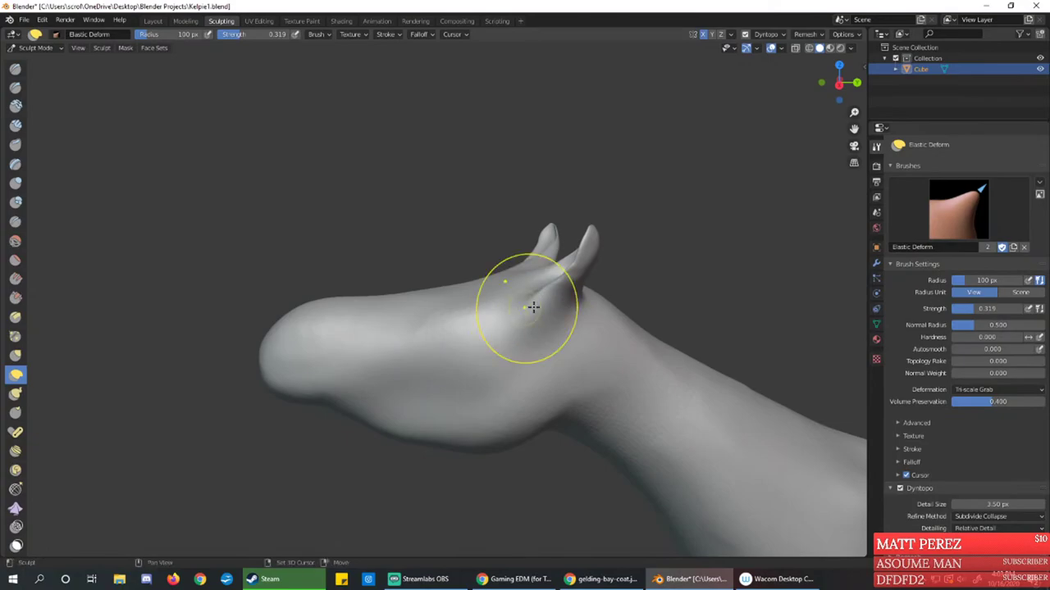
Build up the area at the front of the ear base with the Draw brush at strength 0.474
click(16, 68)
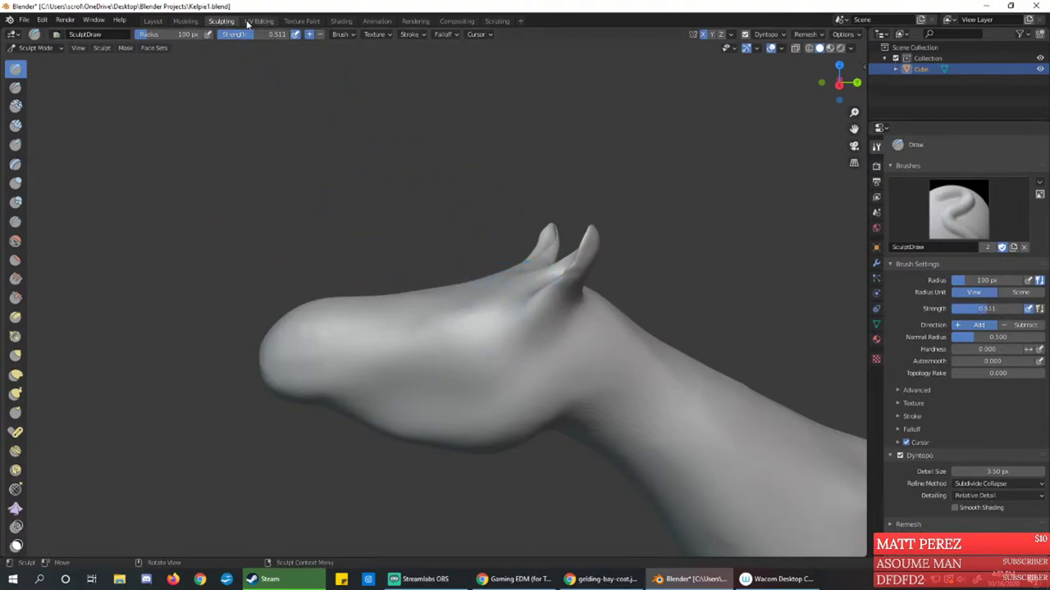
drag(250, 37, 247, 38)
drag(525, 281, 537, 315)
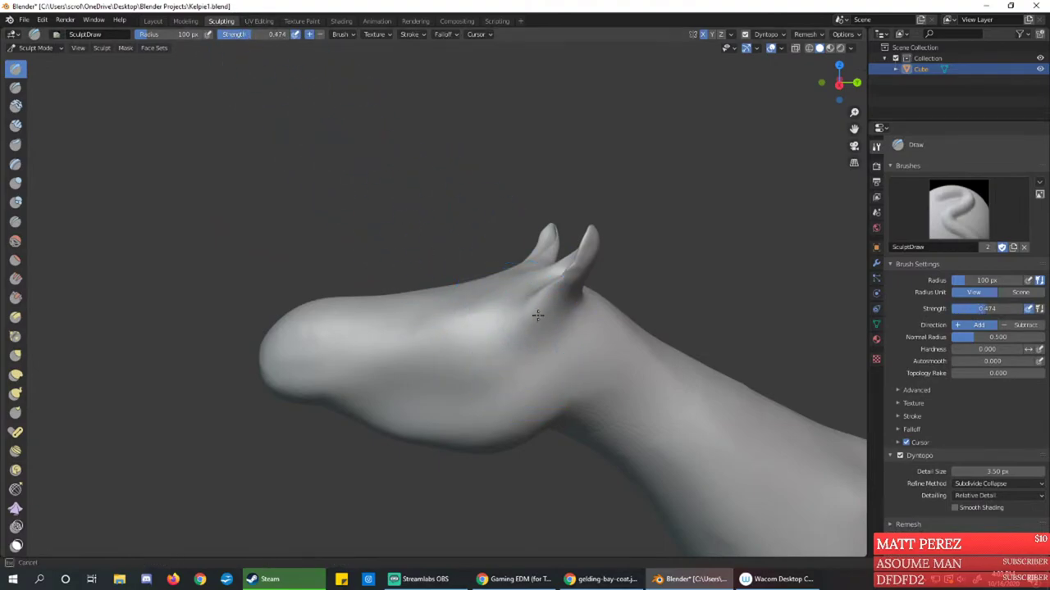
mouse_move(533, 310)
middle_down()
mouse_move(606, 335)
mouse_move(534, 320)
mouse_move(570, 303)
mouse_move(541, 312)
mouse_move(508, 304)
mouse_move(506, 291)
mouse_move(517, 347)
middle_up()
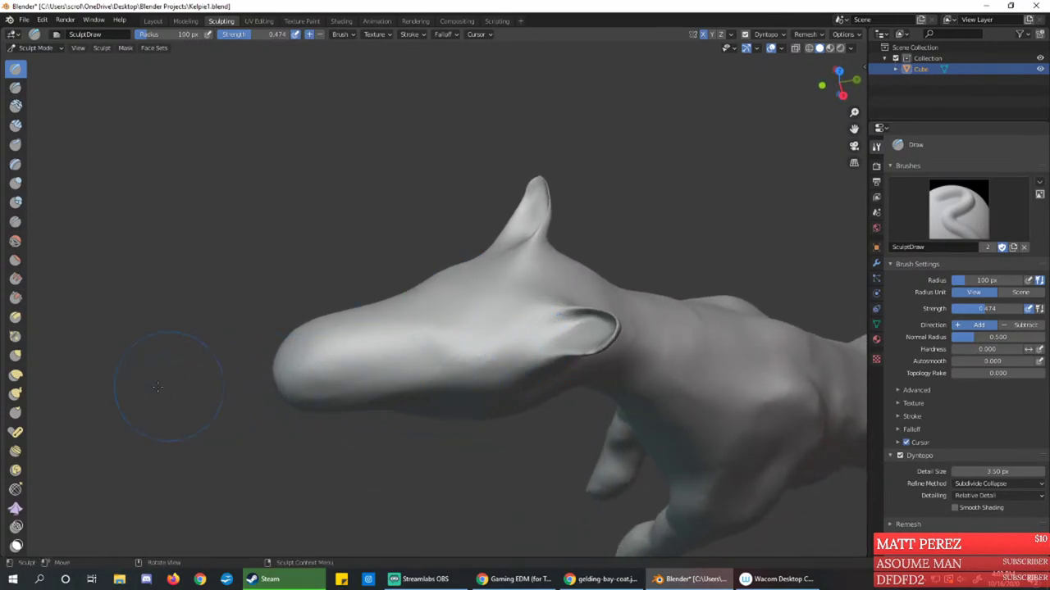
Flatten the bridge of the nose and the side of the face below the forehead with the Flatten brush
click(15, 260)
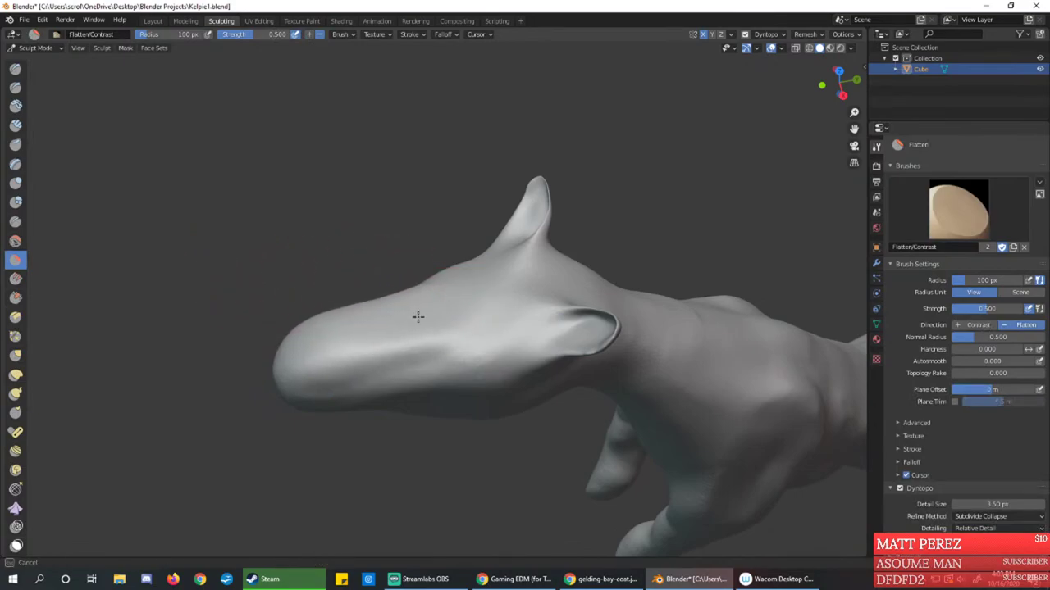
mouse_move(395, 311)
middle_down()
mouse_move(387, 324)
mouse_move(391, 288)
mouse_move(394, 319)
mouse_move(494, 277)
middle_up()
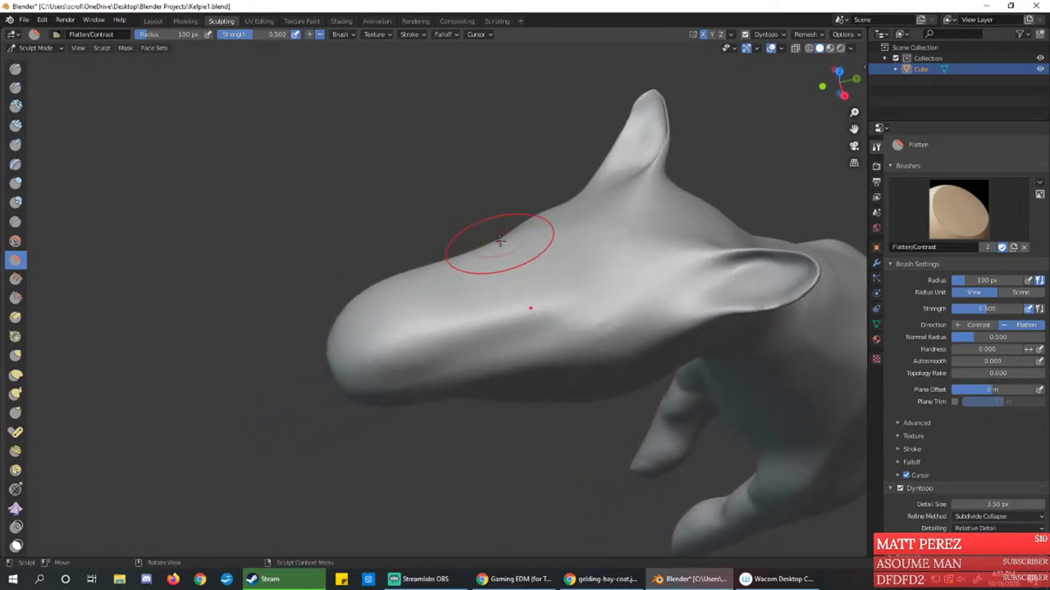
mouse_move(562, 259)
middle_down()
mouse_move(618, 228)
mouse_move(551, 280)
middle_up()
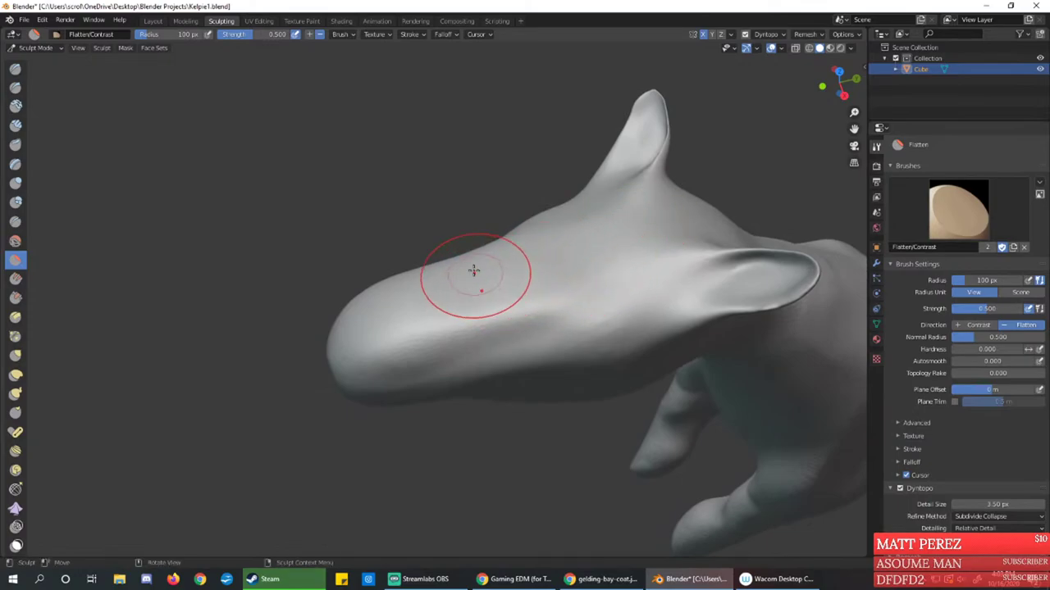
mouse_move(488, 280)
middle_down()
mouse_move(463, 199)
mouse_move(468, 261)
mouse_move(502, 261)
mouse_move(525, 279)
mouse_move(521, 264)
middle_up()
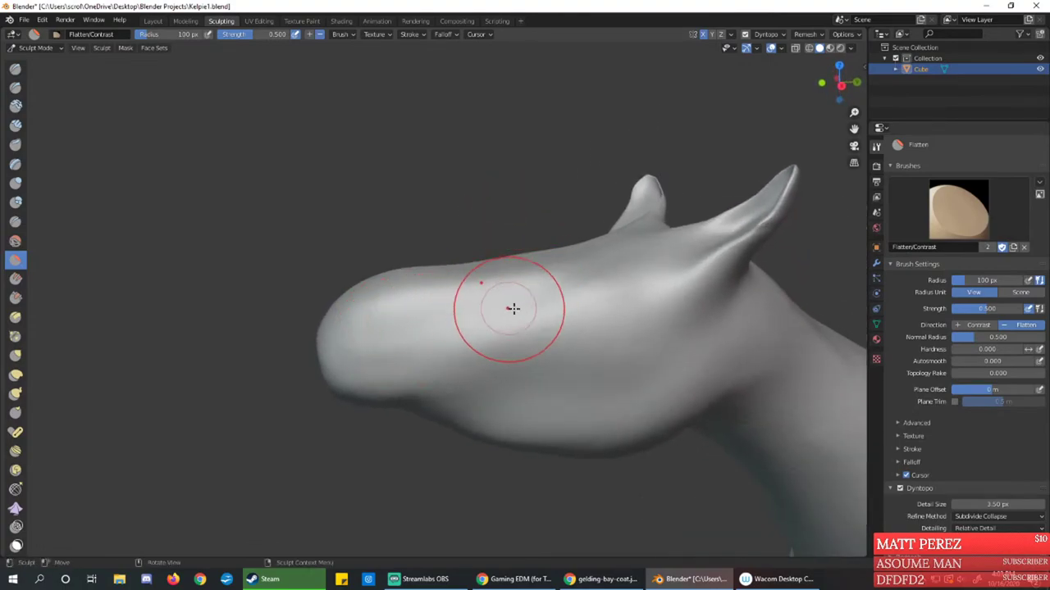
mouse_move(511, 305)
middle_down()
mouse_move(504, 292)
mouse_move(480, 328)
middle_up()
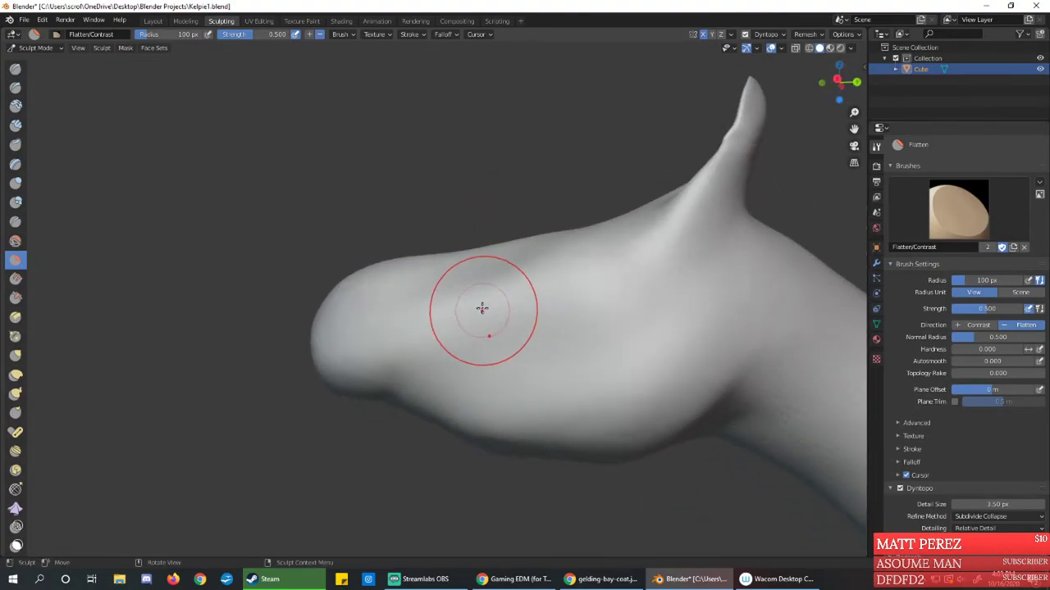
mouse_move(538, 292)
middle_down()
mouse_move(581, 309)
mouse_move(558, 314)
mouse_move(562, 323)
middle_up()
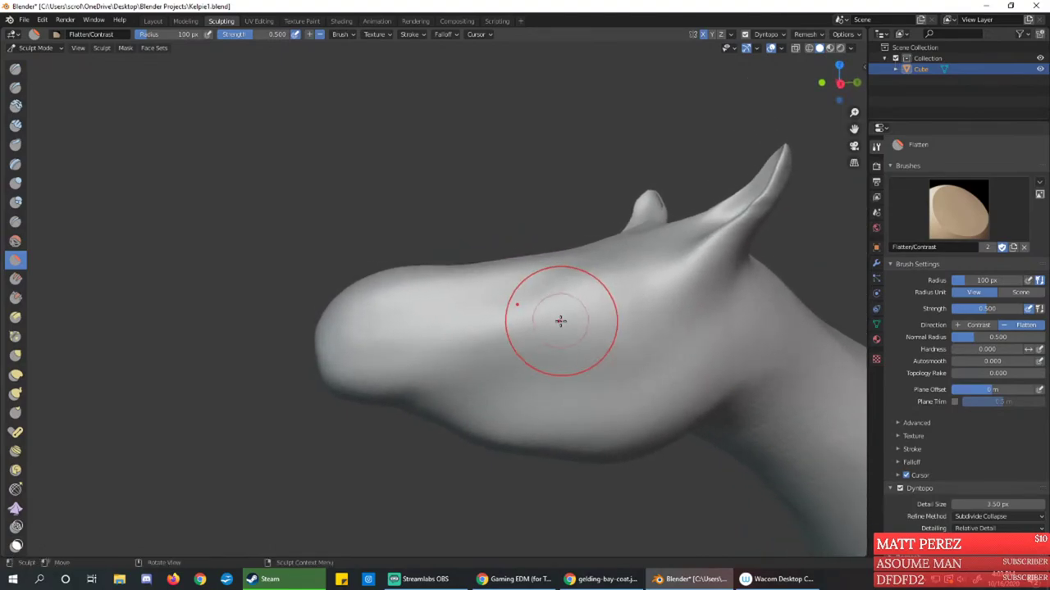
click(15, 165)
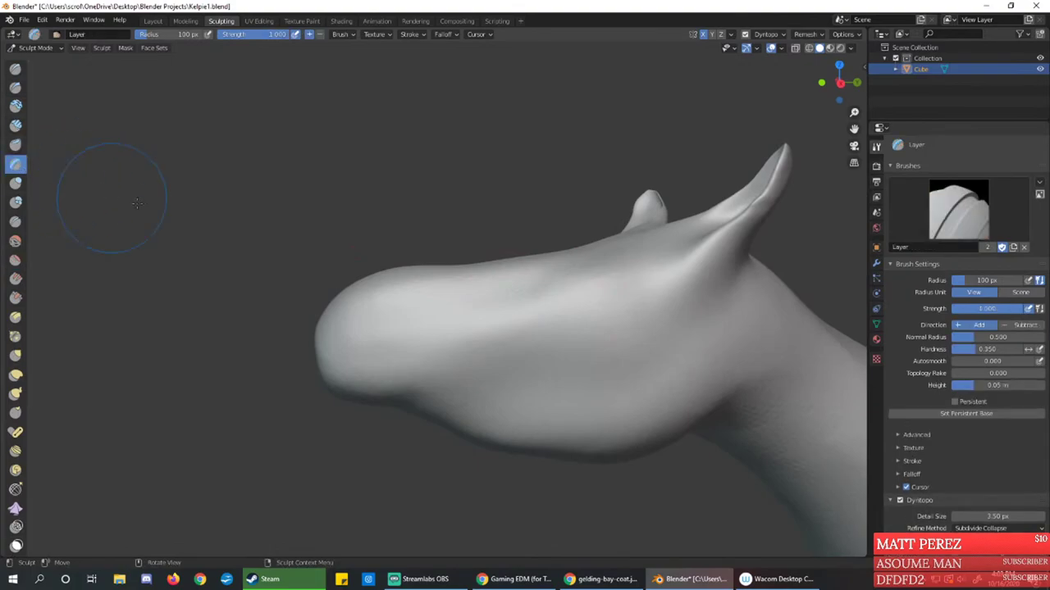
mouse_move(599, 310)
mouse_down()
mouse_move(614, 331)
mouse_move(616, 314)
mouse_move(569, 334)
mouse_move(555, 304)
mouse_move(592, 308)
mouse_up()
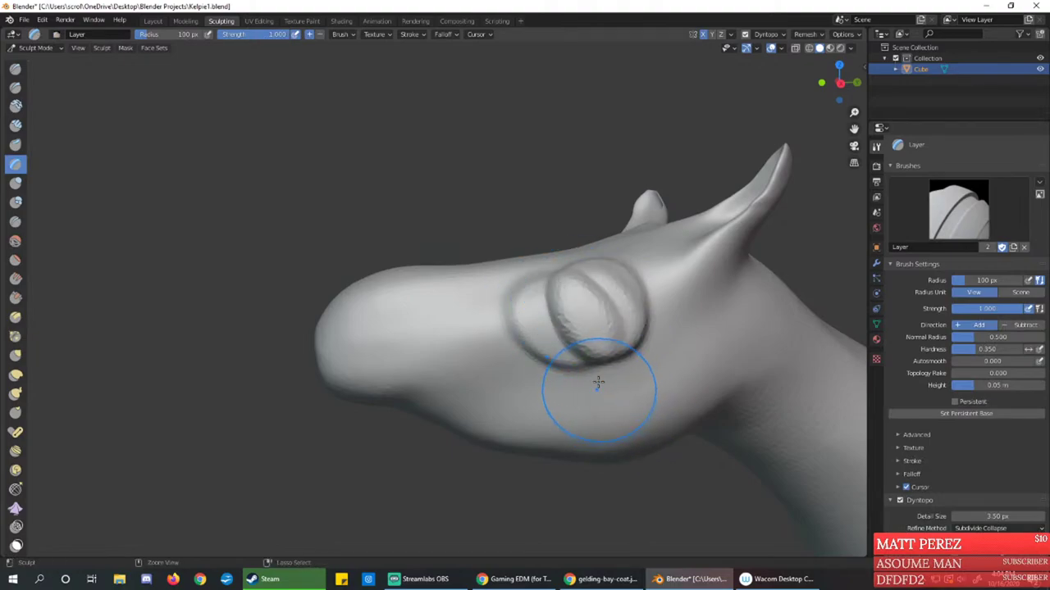
key(ctrl+z)
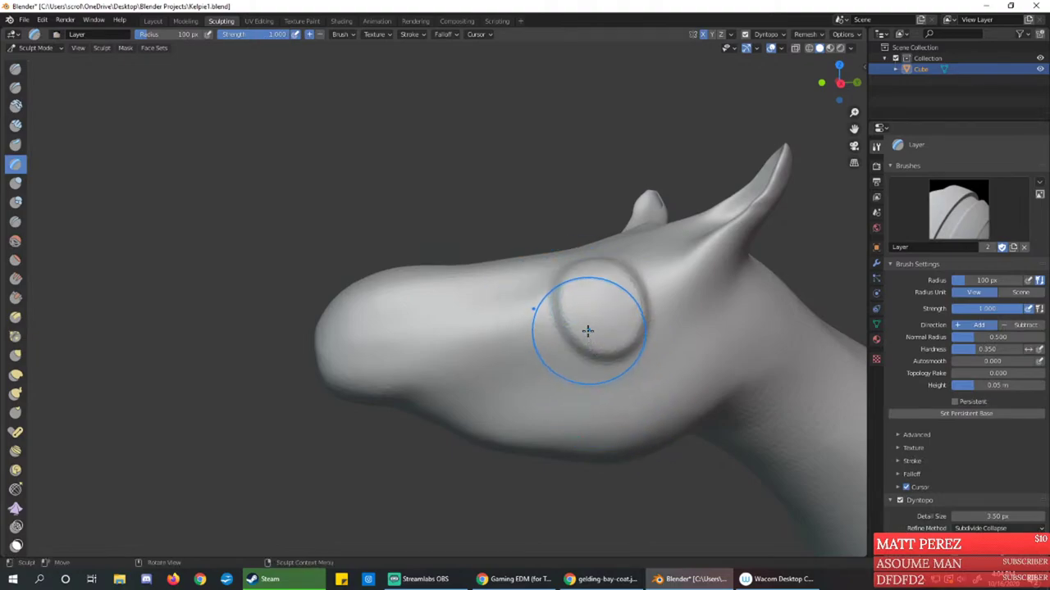
key(ctrl+z)
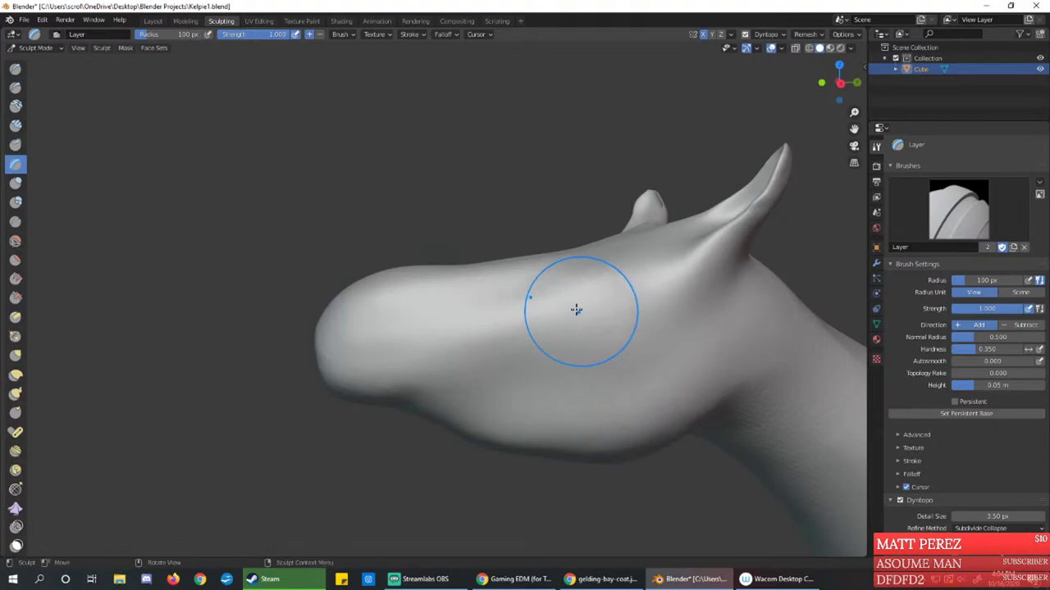
Carve a crease into the side of the head just in front of and below the ear base with the Crease brush
click(15, 222)
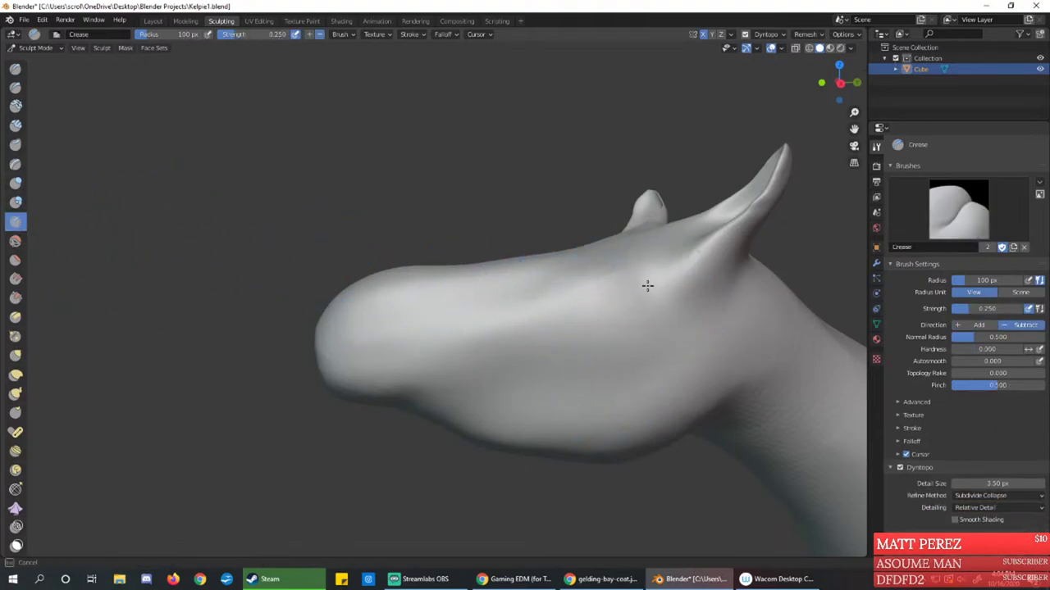
drag(707, 299, 710, 298)
mouse_move(631, 264)
mouse_down()
mouse_move(678, 300)
mouse_move(702, 296)
mouse_up()
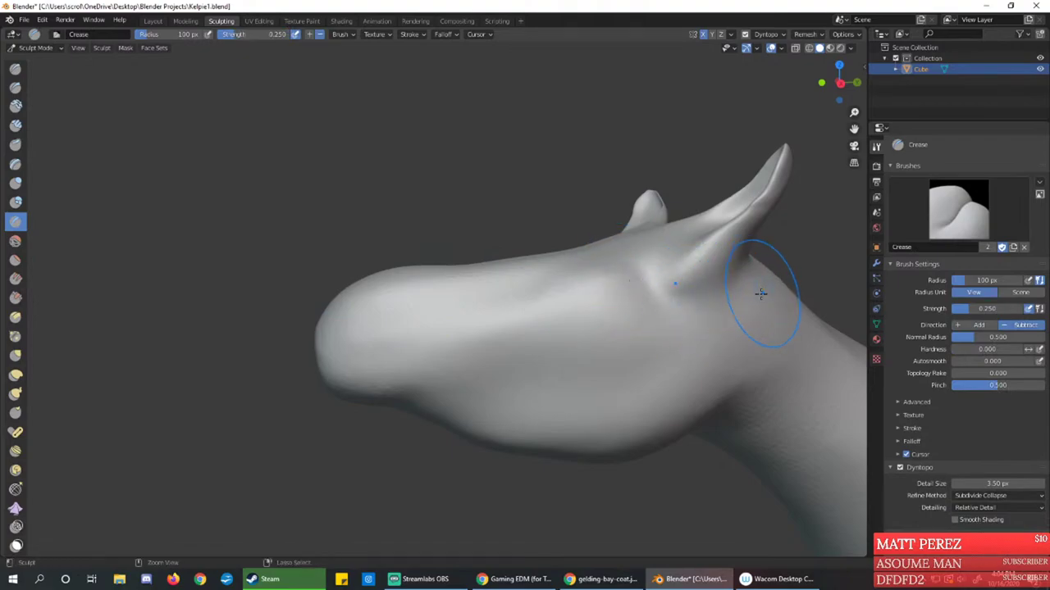
middle_drag(779, 281, 515, 309)
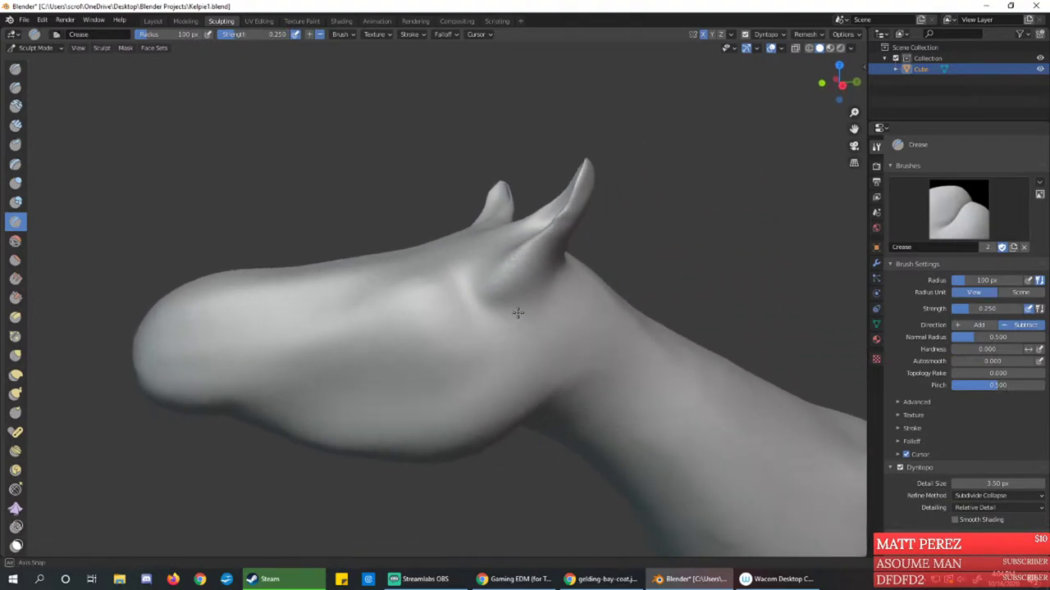
mouse_move(515, 311)
mouse_down()
mouse_move(492, 282)
mouse_move(497, 304)
mouse_up()
mouse_move(464, 278)
middle_down()
mouse_move(459, 292)
mouse_move(487, 316)
mouse_move(452, 272)
middle_up()
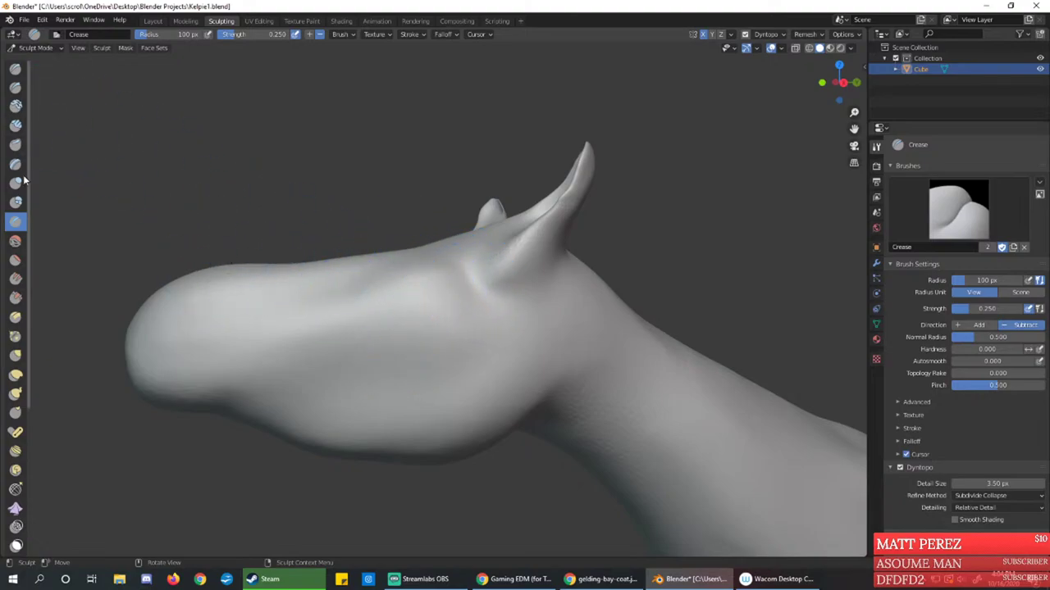
Bend the muzzle and nose bridge downward with the Elastic Deform brush at radius 100 px
click(16, 375)
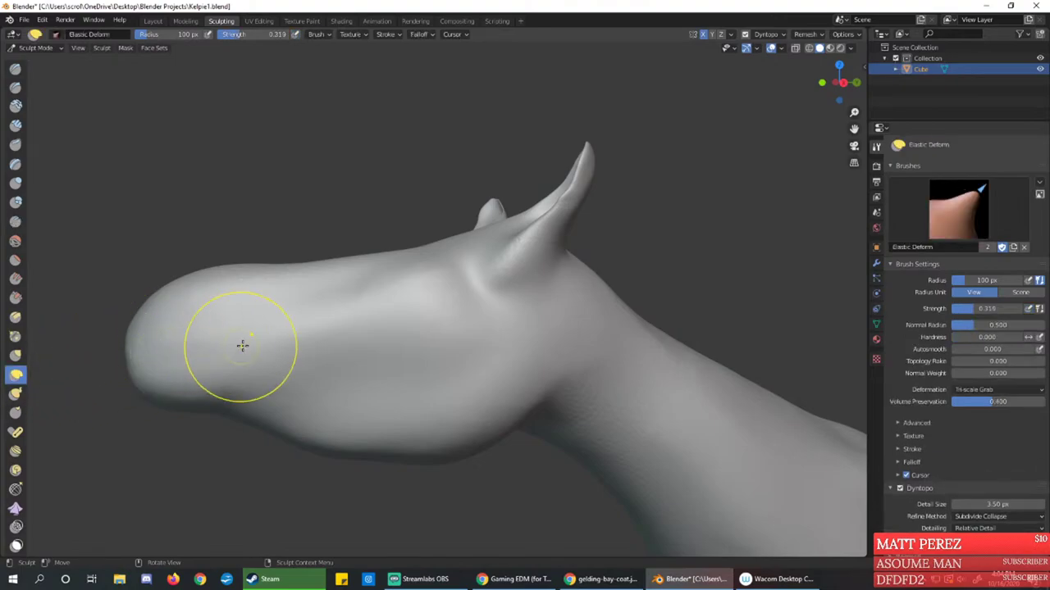
mouse_move(242, 342)
middle_down()
mouse_move(241, 326)
mouse_move(255, 364)
middle_up()
mouse_move(300, 319)
middle_down()
mouse_move(333, 309)
mouse_move(304, 291)
mouse_move(301, 317)
middle_up()
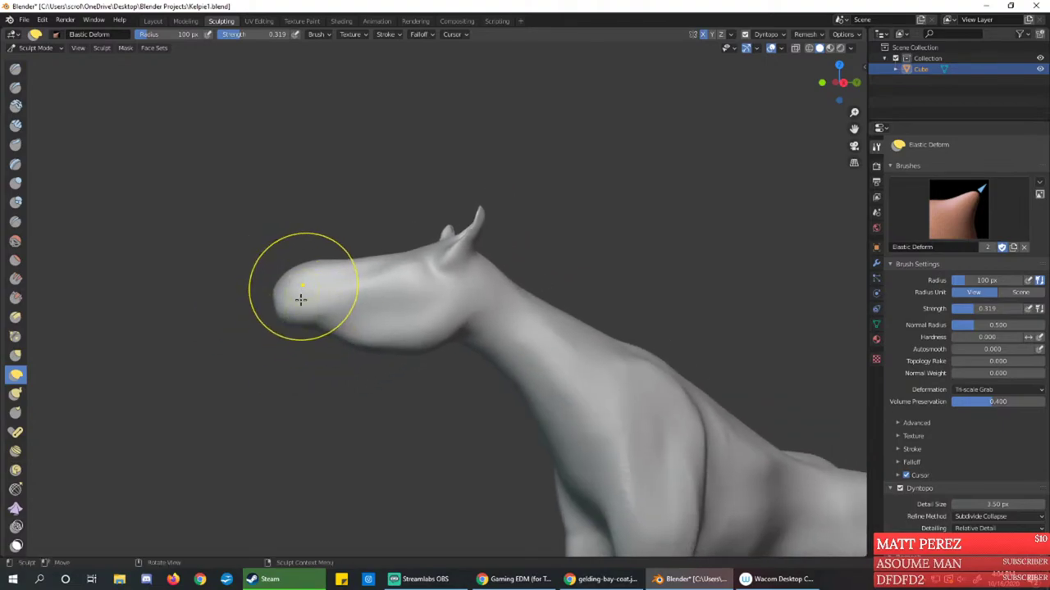
mouse_move(300, 300)
mouse_down()
mouse_move(312, 356)
mouse_move(324, 353)
mouse_up()
drag(347, 282, 358, 314)
drag(334, 352, 326, 342)
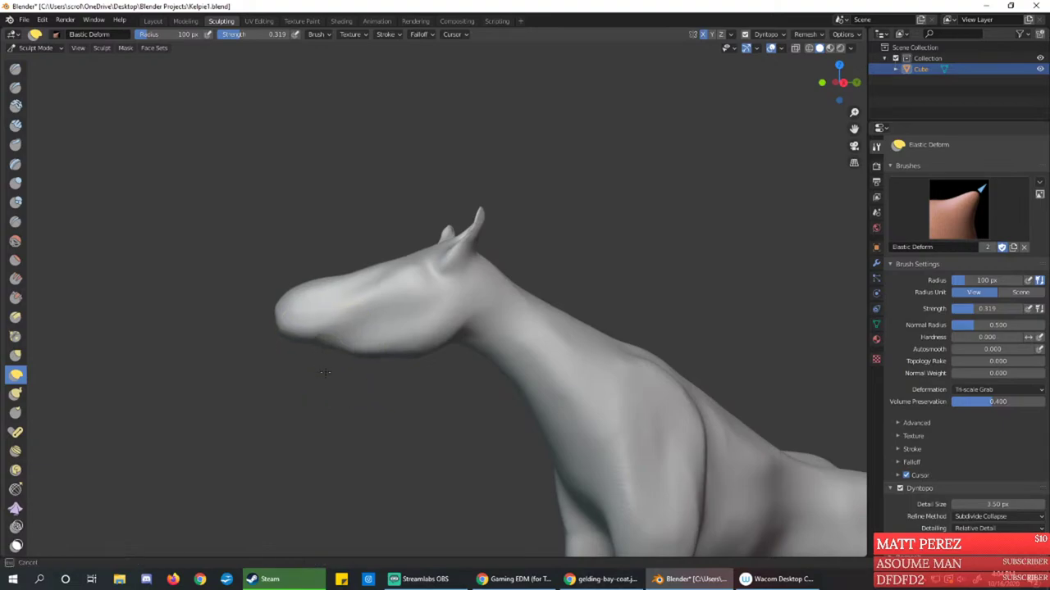
drag(296, 300, 316, 336)
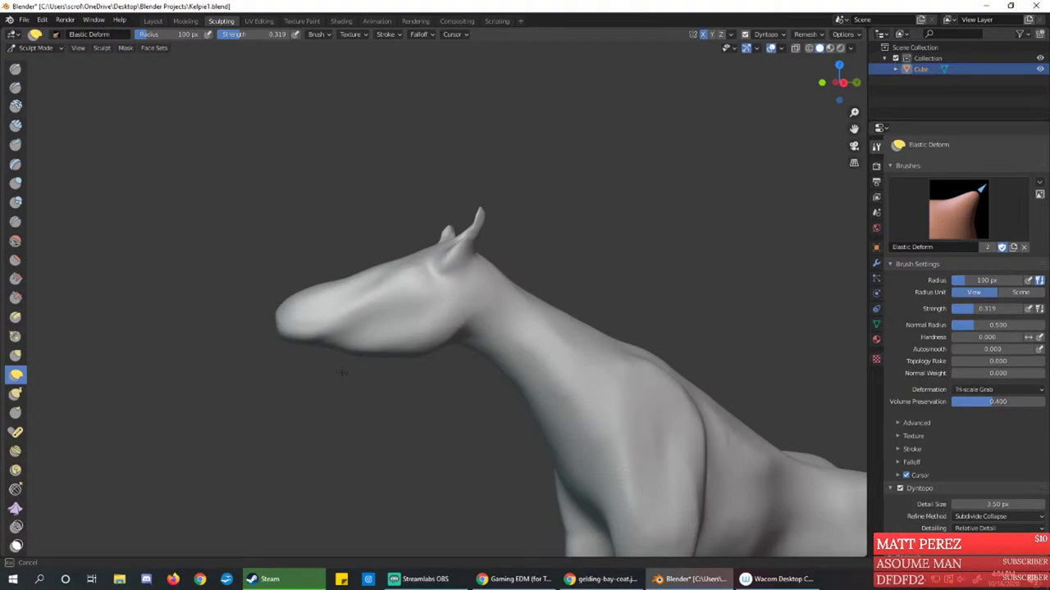
drag(342, 373, 329, 320)
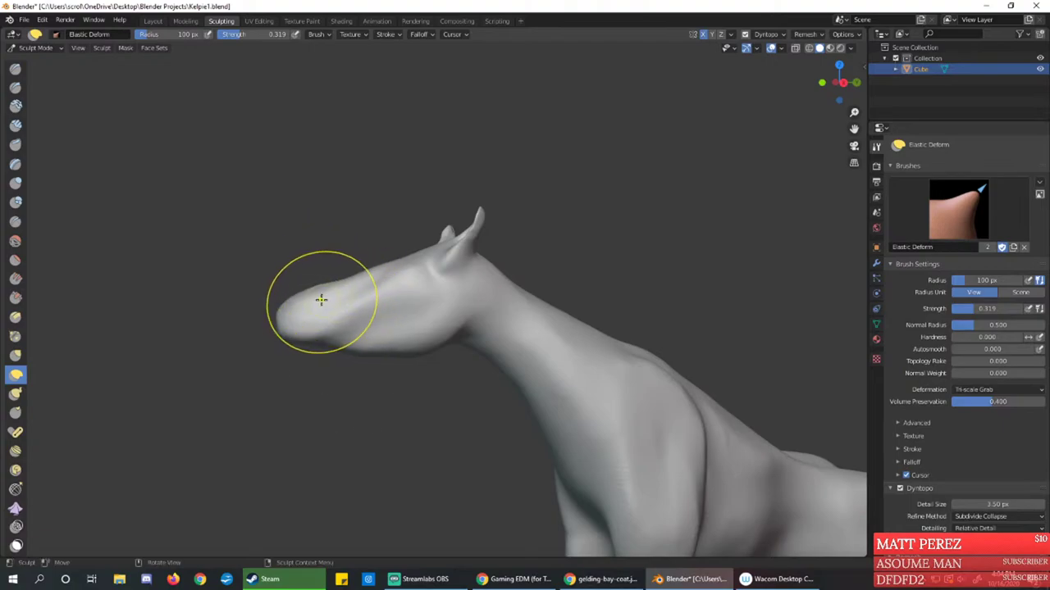
Pull the muzzle further down and back toward the neck, and reshape the nose bridge and underside of the jaw with Elastic Deform
mouse_move(319, 319)
mouse_down()
mouse_move(328, 363)
mouse_move(339, 361)
mouse_up()
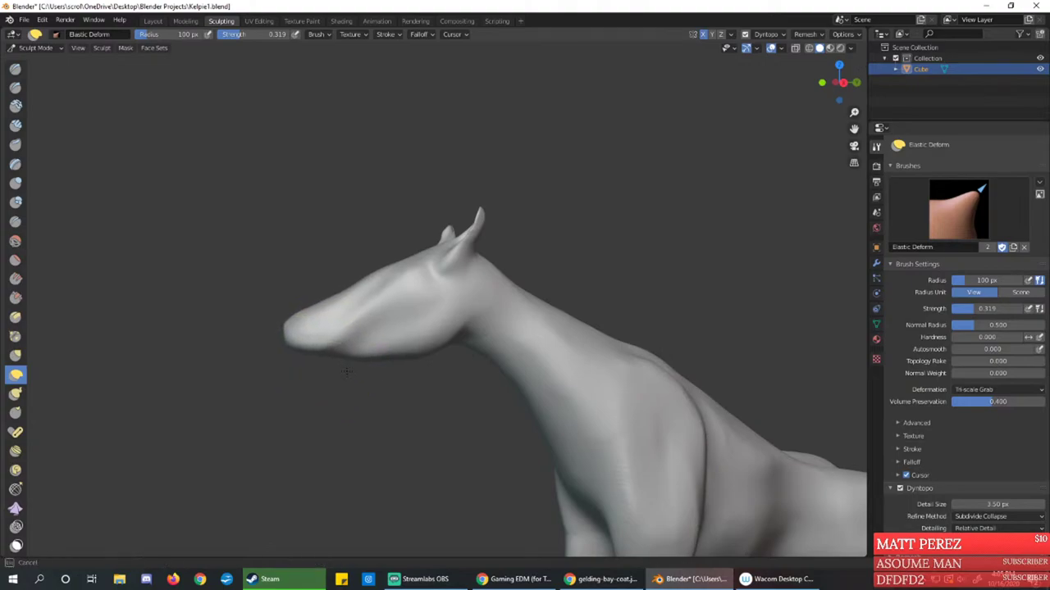
drag(346, 372, 351, 368)
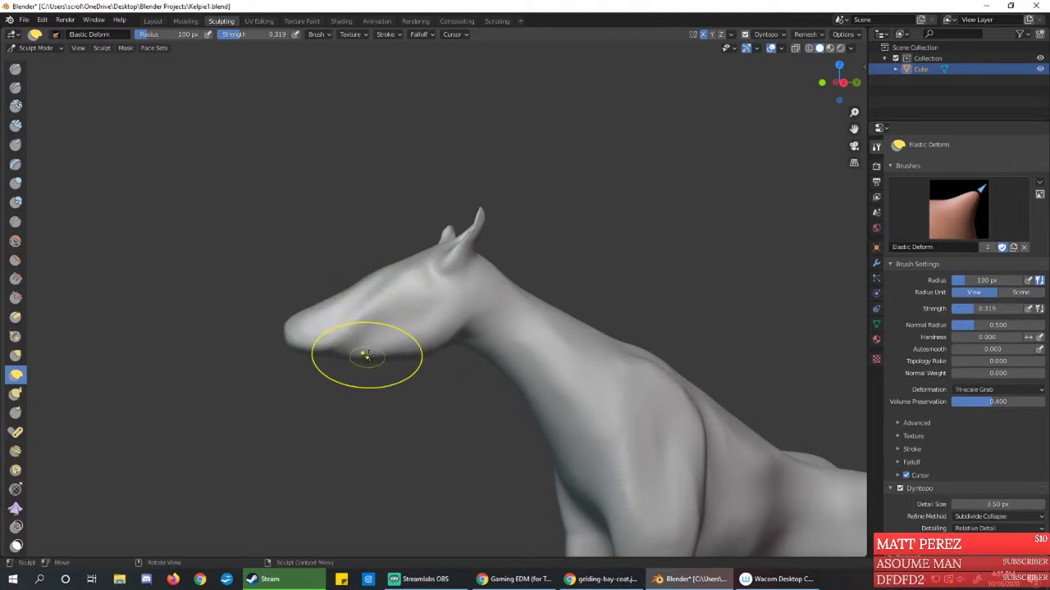
drag(368, 286, 379, 294)
drag(315, 350, 328, 358)
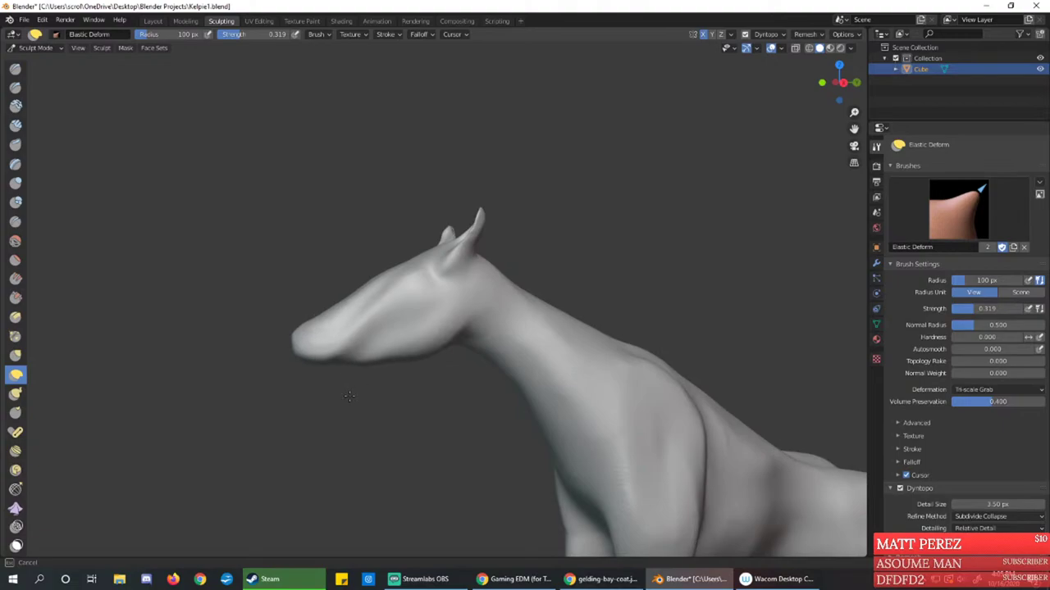
drag(395, 369, 416, 347)
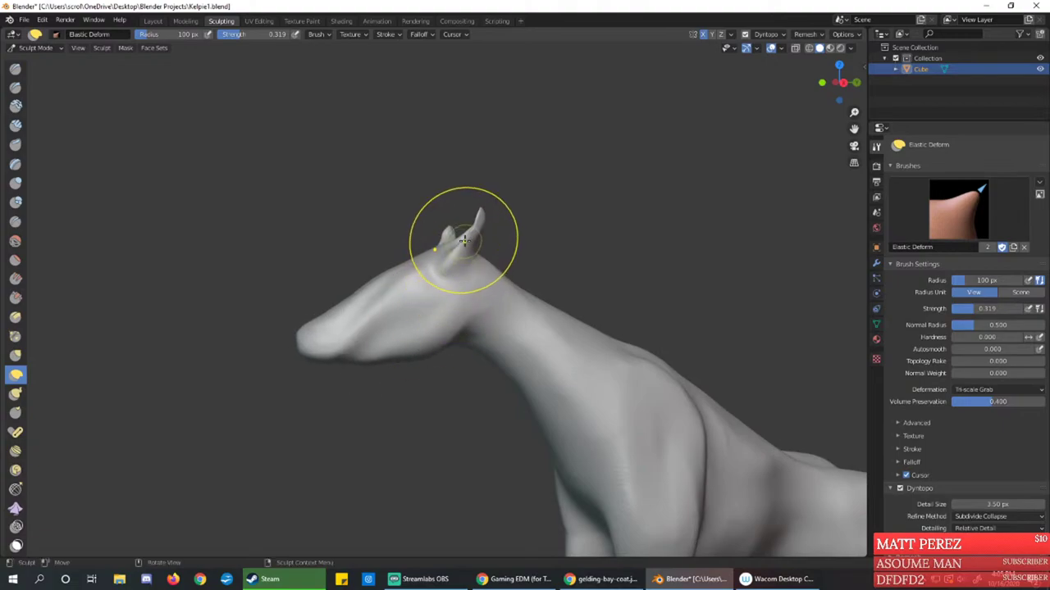
Shift the ears slightly forward and adjust the forehead and cheek with Elastic Deform
drag(464, 241, 451, 253)
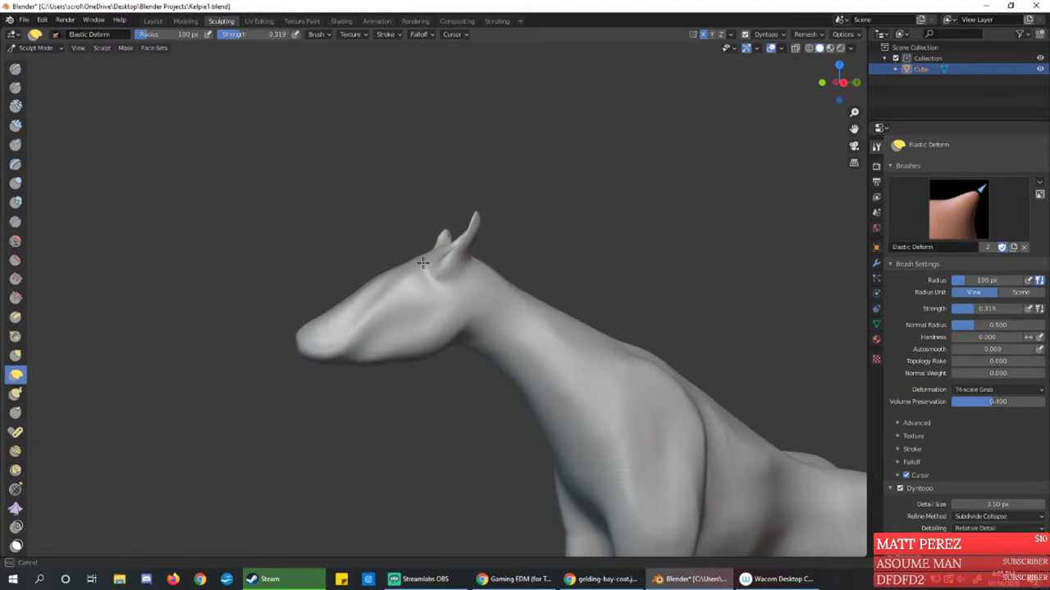
drag(420, 270, 419, 277)
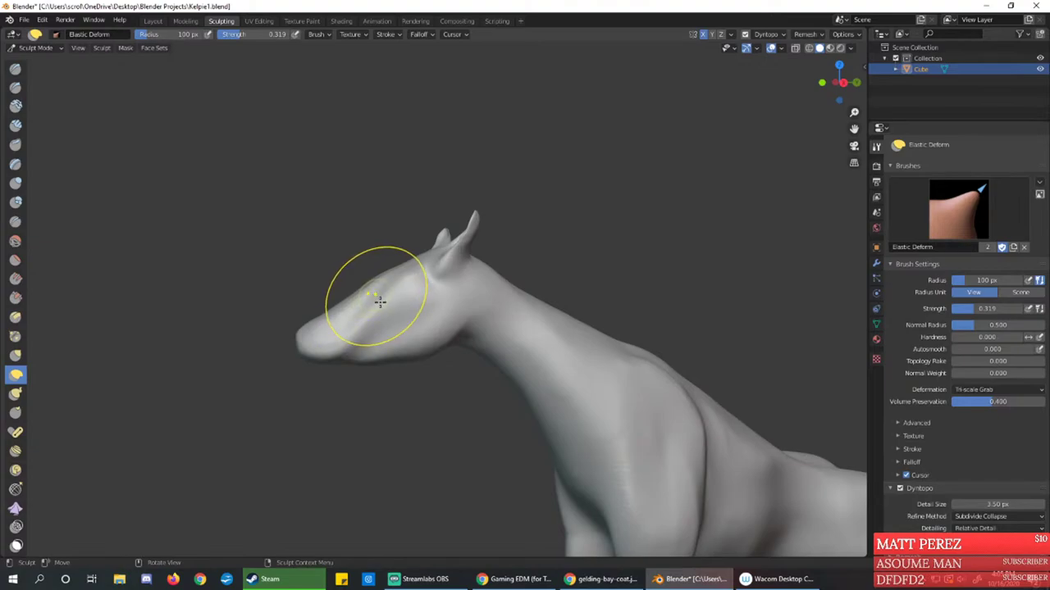
drag(380, 302, 382, 313)
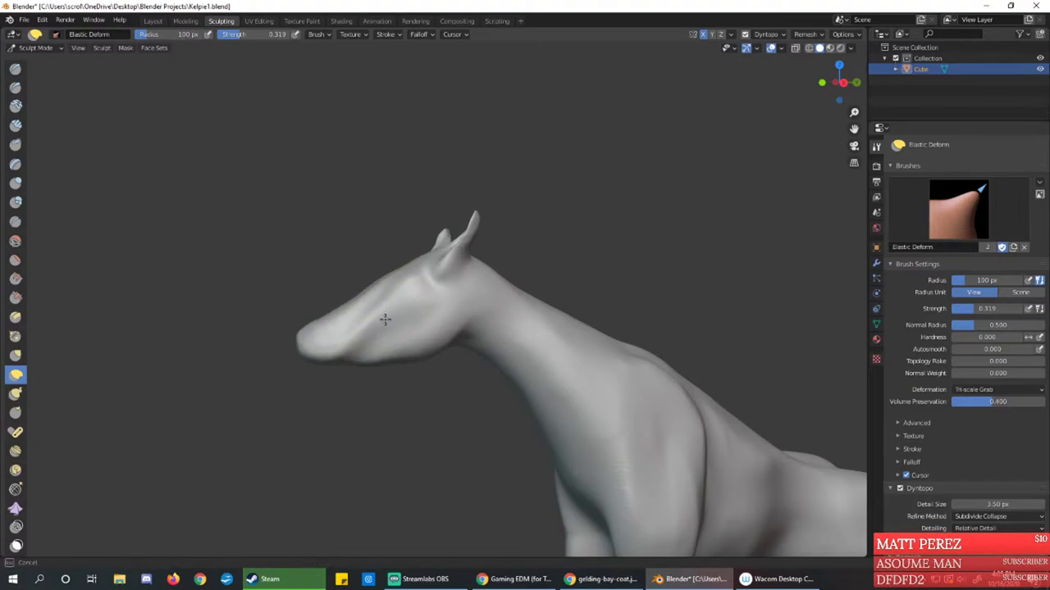
drag(385, 339, 371, 336)
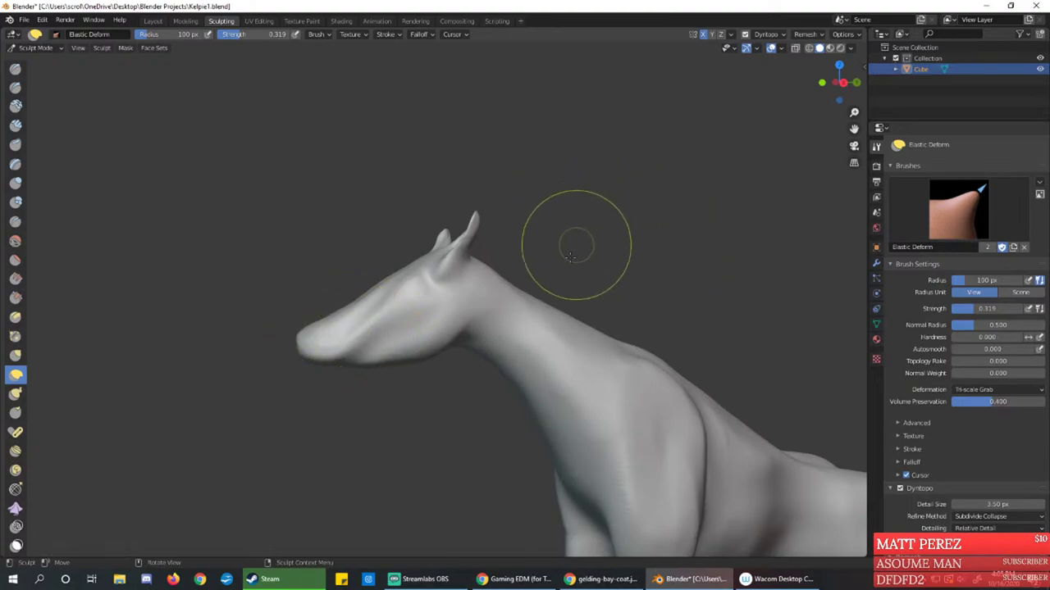
Shorten the muzzle by pushing the nose tip back toward the head, and adjust the lower jaw line
drag(308, 340, 326, 355)
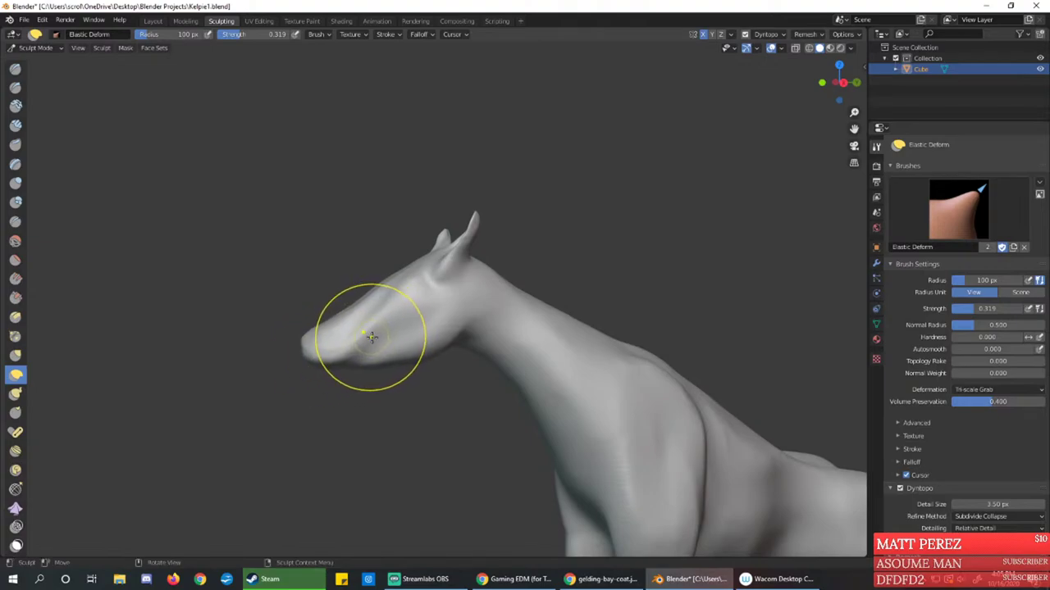
drag(320, 351, 332, 354)
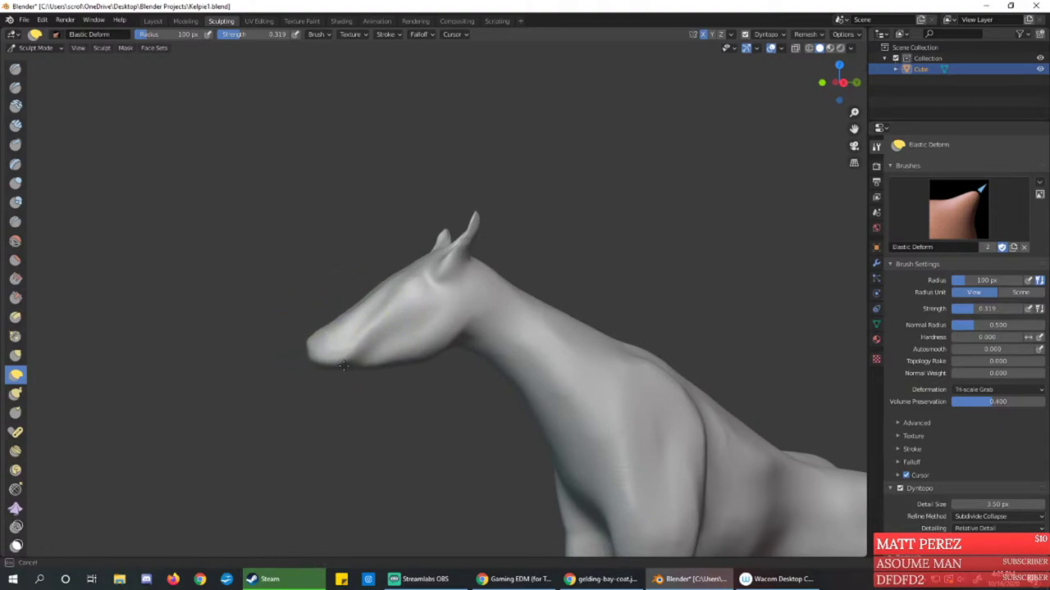
drag(405, 386, 409, 379)
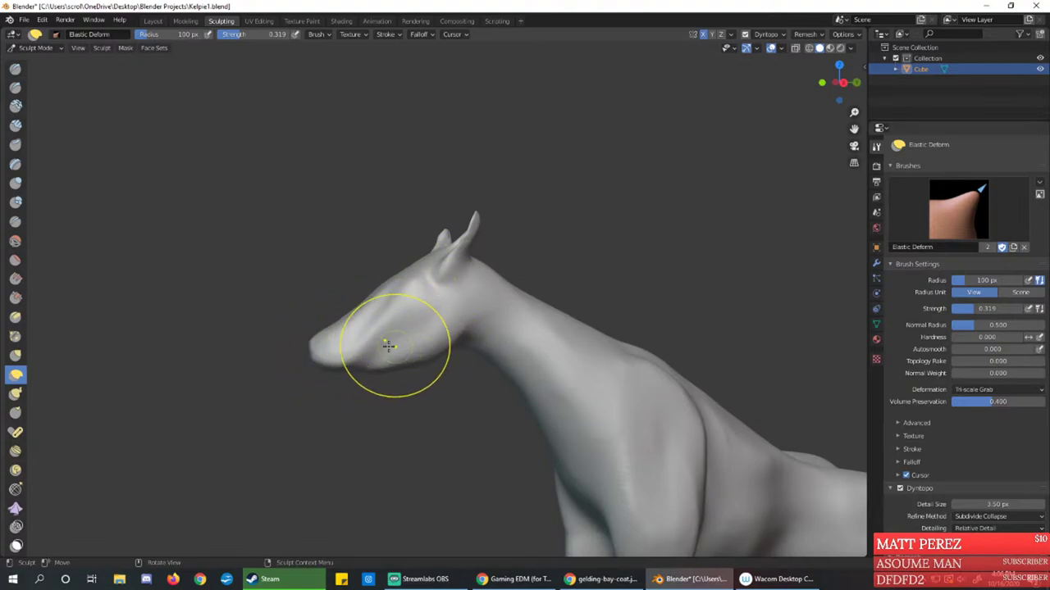
Set the Elastic Deform radius to 207 px and tilt the ear tips forward in side view
mouse_move(339, 338)
middle_down()
mouse_move(451, 363)
mouse_move(430, 394)
mouse_move(328, 345)
mouse_move(353, 343)
middle_up()
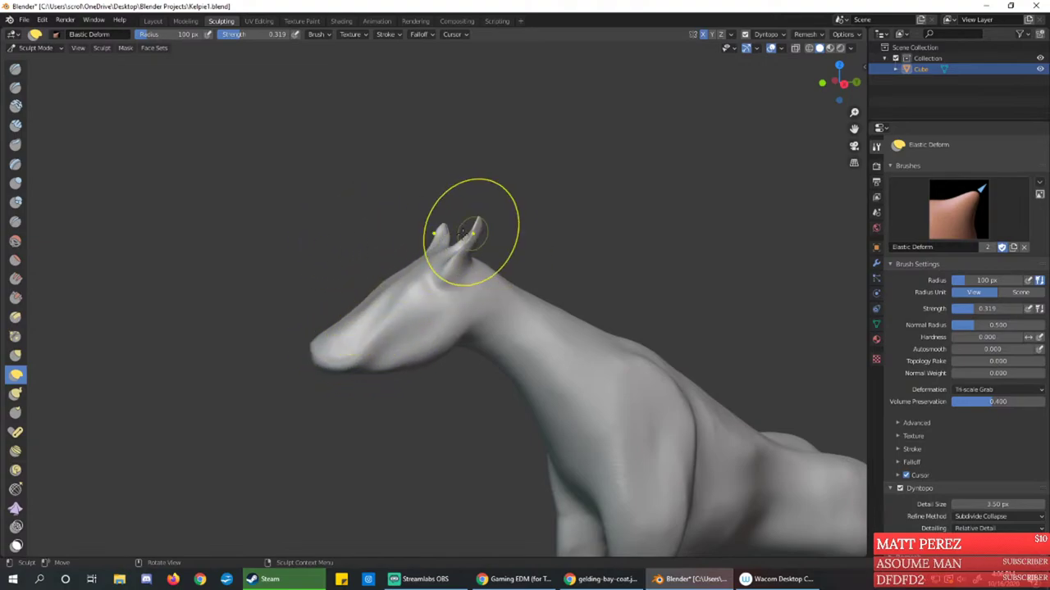
middle_drag(391, 287, 370, 260)
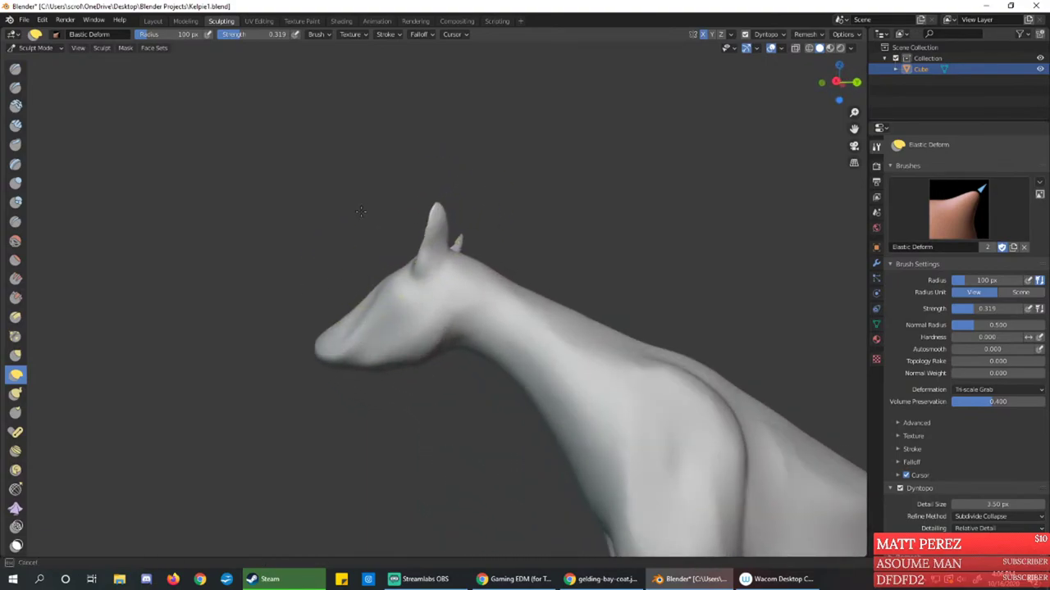
middle_drag(344, 239, 468, 258)
drag(464, 285, 466, 285)
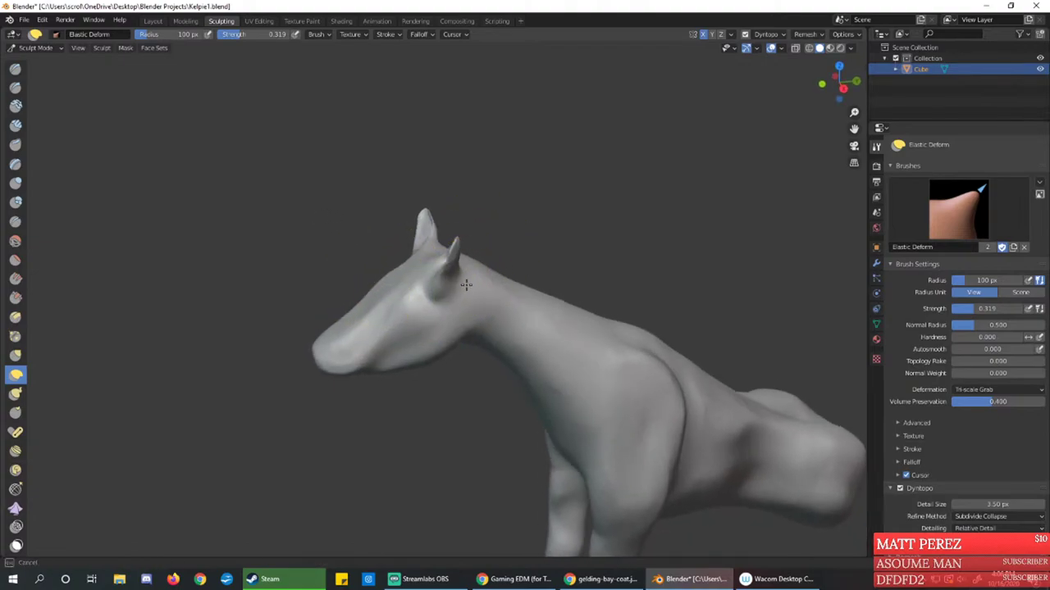
middle_drag(452, 237, 435, 164)
ctrl+middle_drag(461, 229, 477, 254)
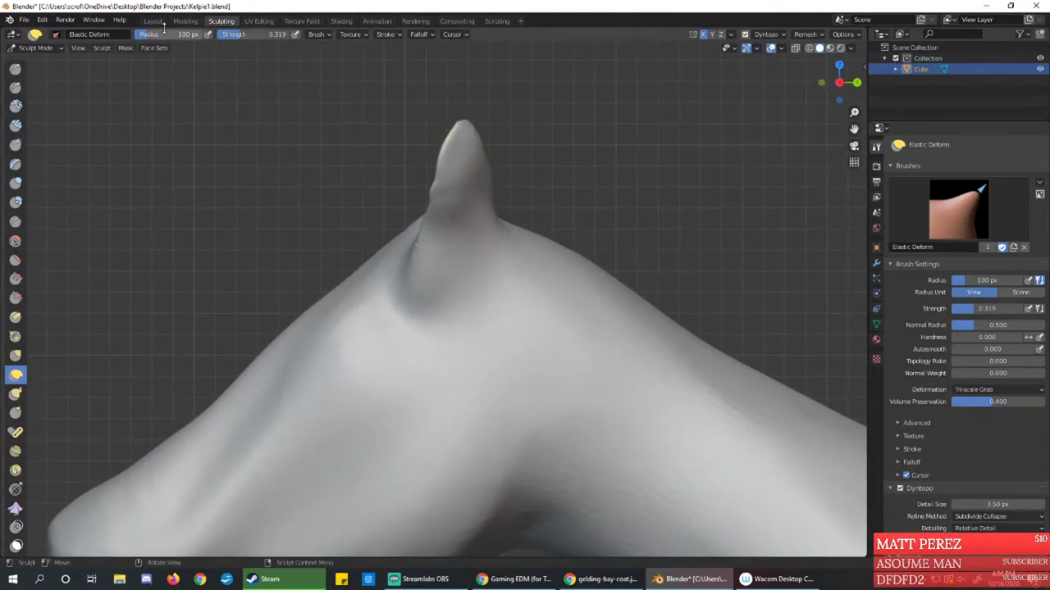
drag(174, 37, 182, 37)
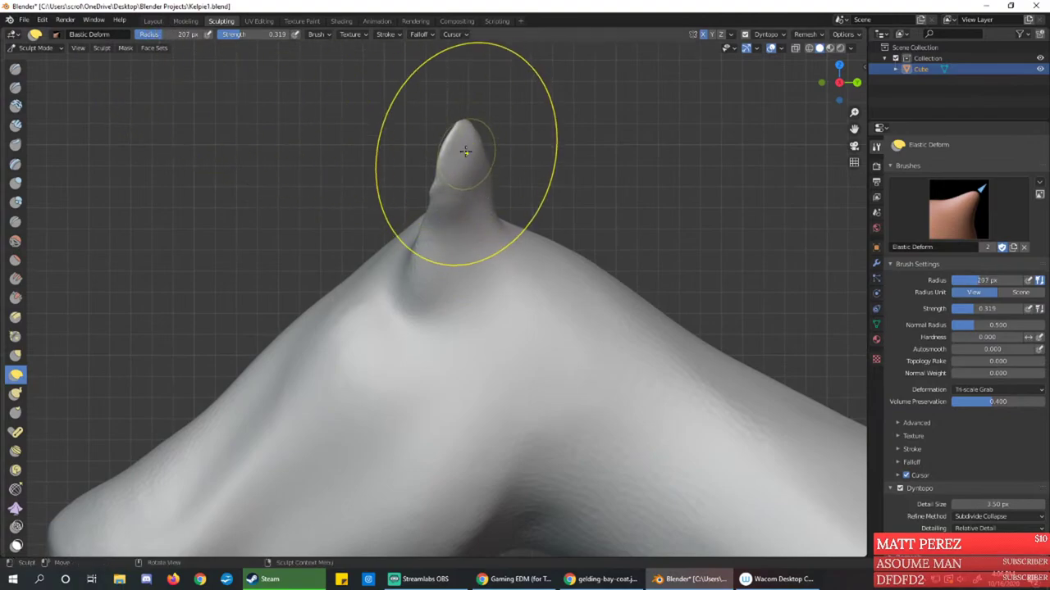
mouse_move(456, 135)
mouse_down()
mouse_move(387, 151)
mouse_move(335, 205)
mouse_up()
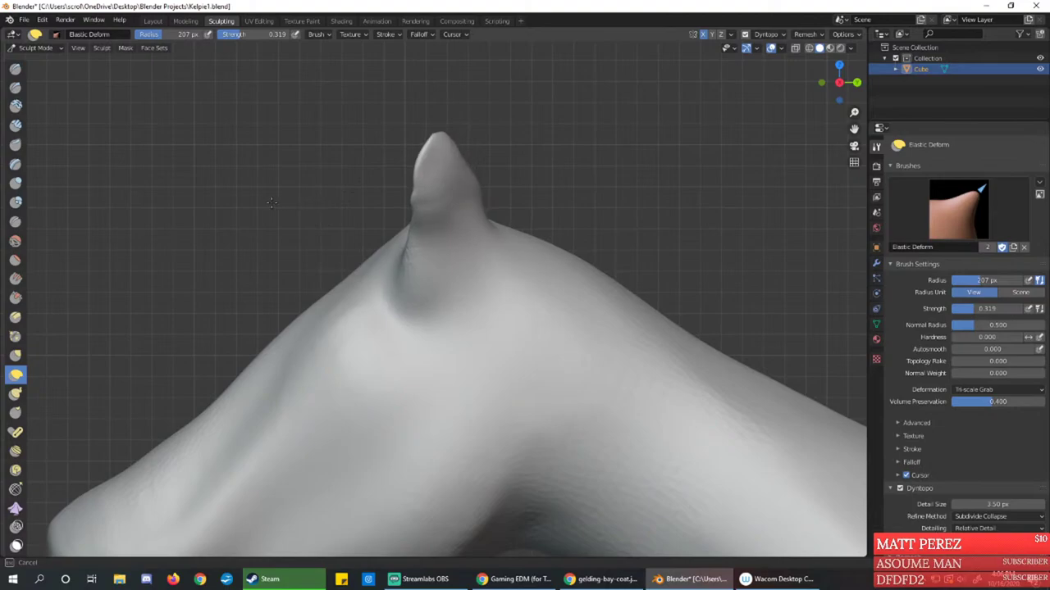
drag(272, 203, 177, 222)
drag(99, 247, 41, 222)
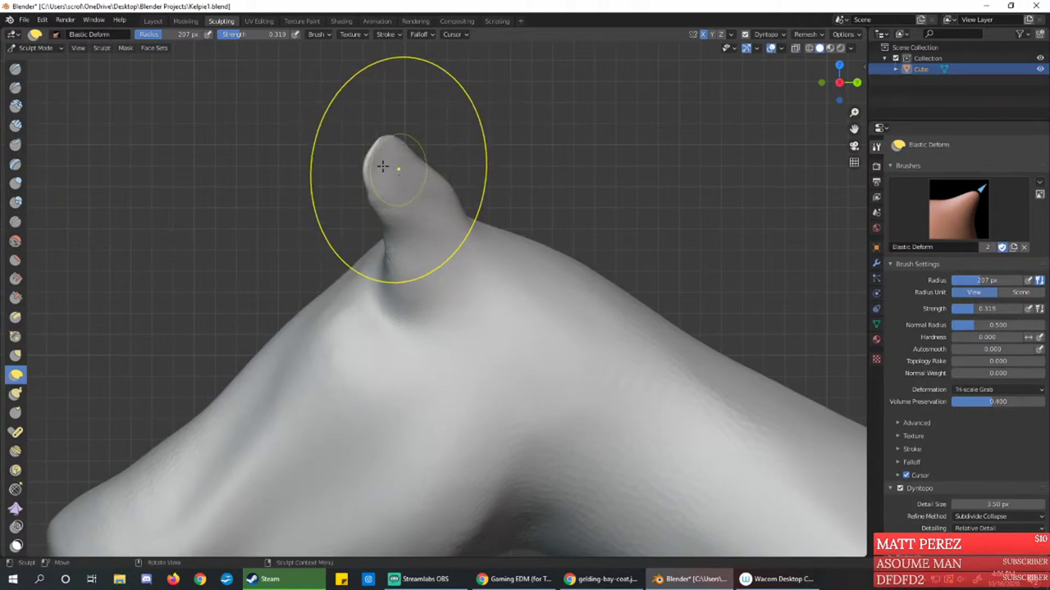
Push the middle and rear edge of the ears further forward with Elastic Deform, undoing the first stroke
mouse_move(387, 169)
mouse_down()
mouse_move(292, 166)
mouse_move(254, 180)
mouse_up()
key(ctrl+z)
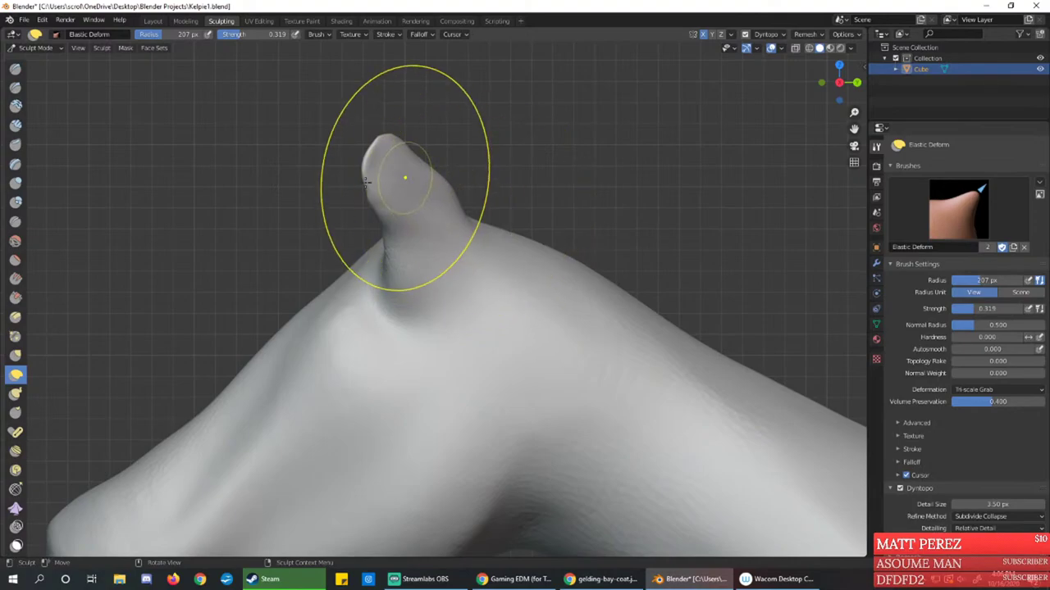
drag(403, 172, 248, 179)
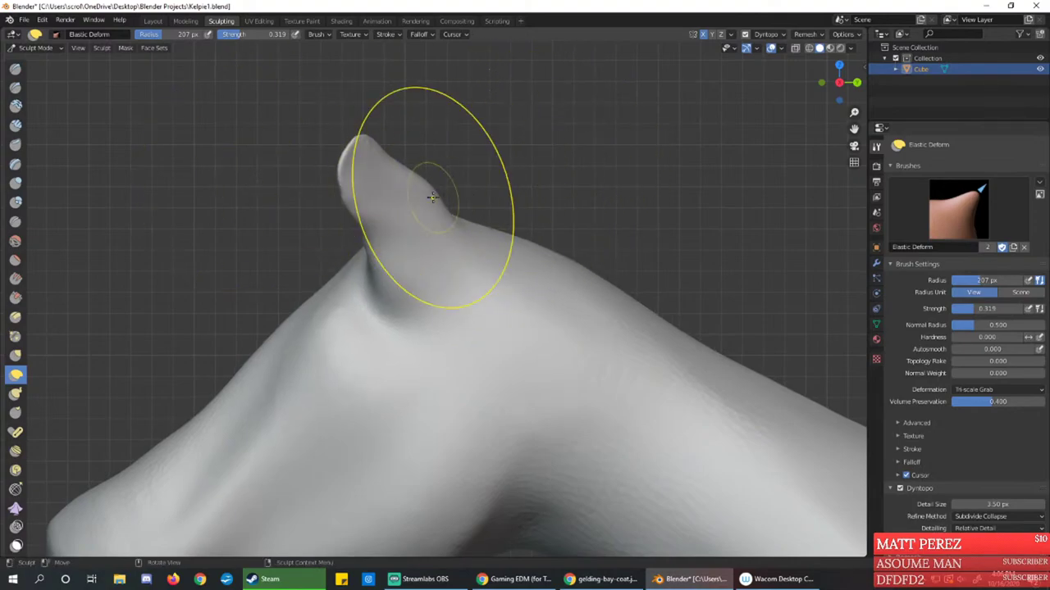
drag(399, 193, 375, 207)
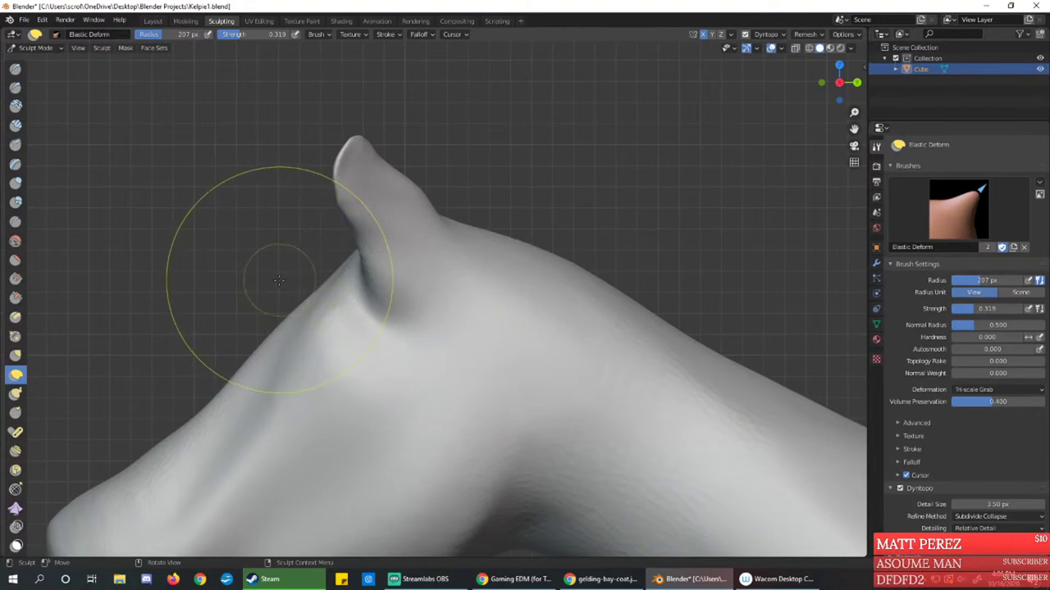
Pull the ears inward and more upright from the front view with Elastic Deform
mouse_move(274, 276)
middle_down()
mouse_move(352, 309)
mouse_move(373, 335)
mouse_move(378, 321)
mouse_move(467, 293)
middle_up()
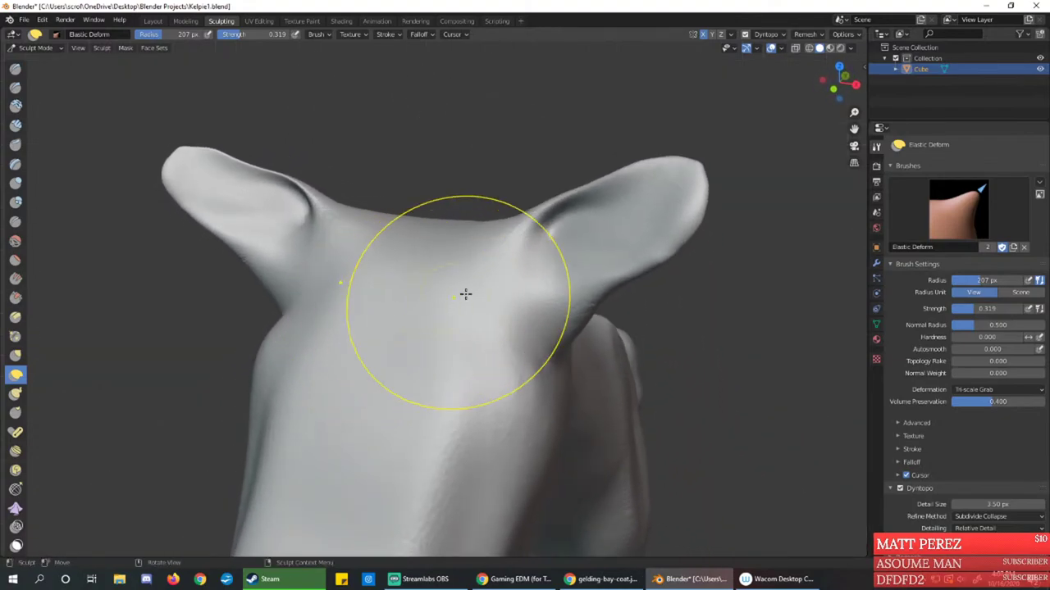
mouse_move(646, 161)
mouse_down()
mouse_move(519, 84)
mouse_move(346, 23)
mouse_move(590, 183)
mouse_move(508, 136)
mouse_move(352, 93)
mouse_up()
key(ctrl+z)
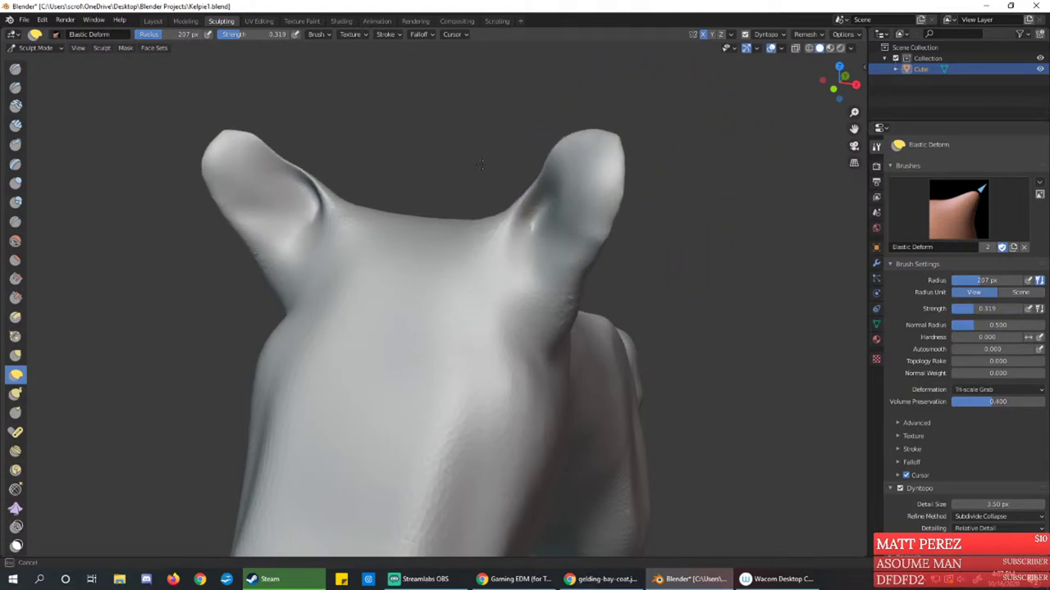
mouse_move(576, 200)
mouse_down()
mouse_move(487, 237)
mouse_move(476, 226)
mouse_move(425, 224)
mouse_move(413, 272)
mouse_move(433, 257)
mouse_up()
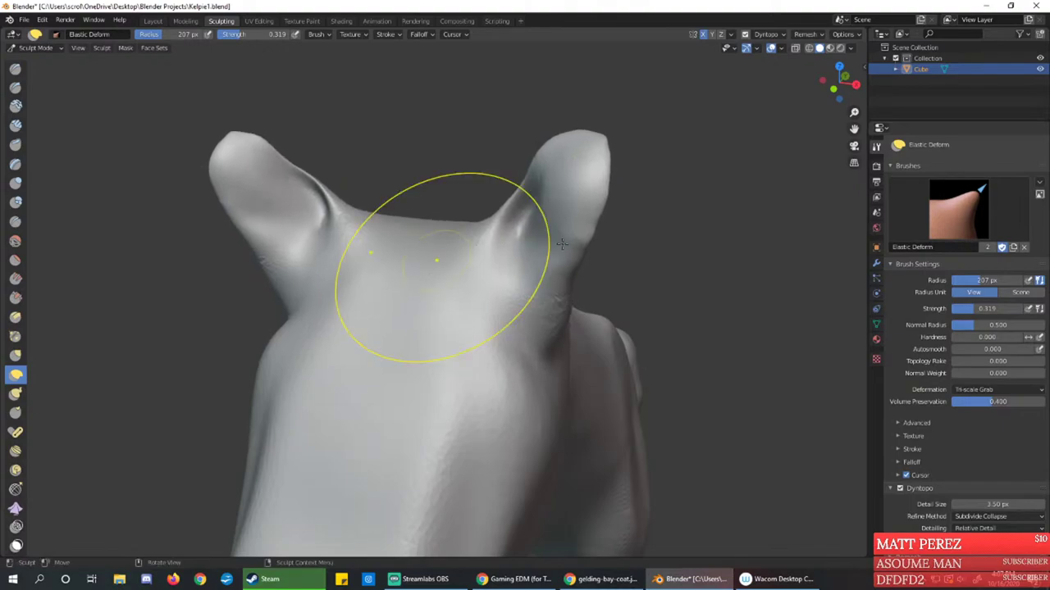
Refine the curve of the ear tip and the front edge of the ear from a three-quarter view
mouse_move(433, 258)
middle_down()
mouse_move(465, 218)
mouse_move(520, 265)
mouse_move(445, 129)
middle_up()
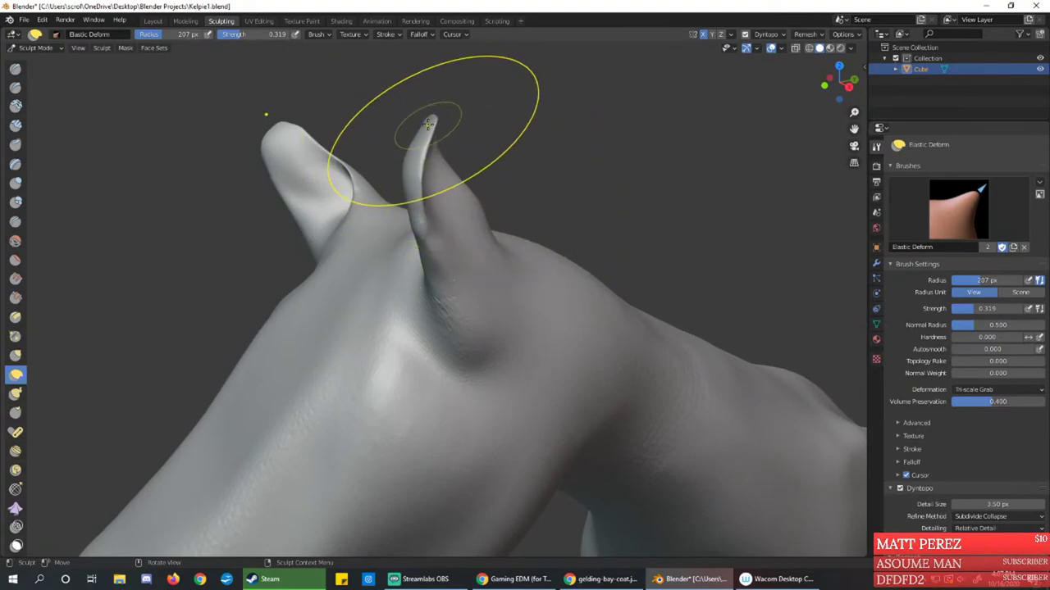
drag(418, 117, 401, 142)
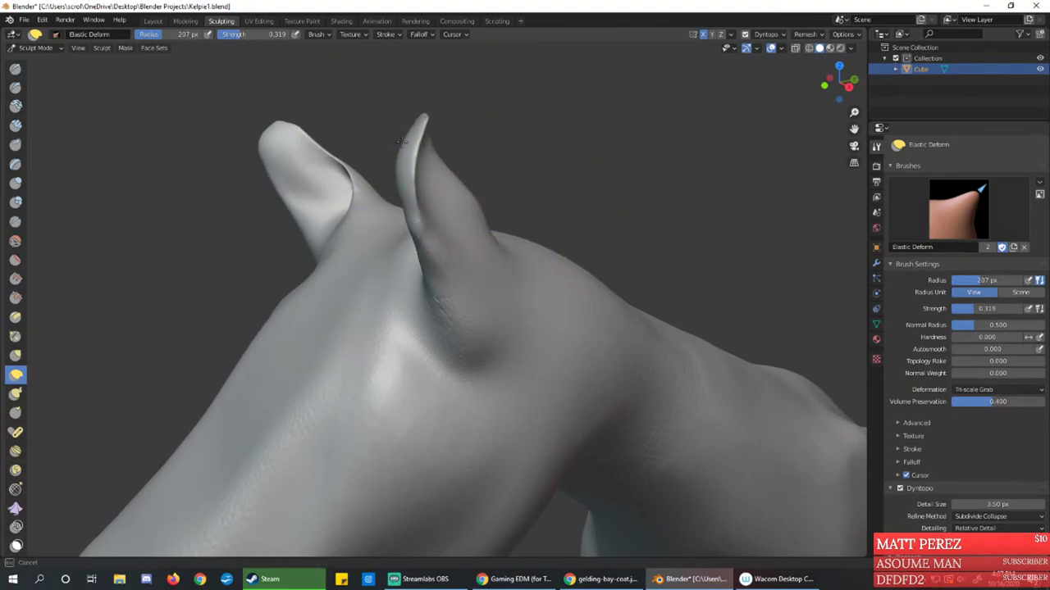
drag(406, 235, 363, 239)
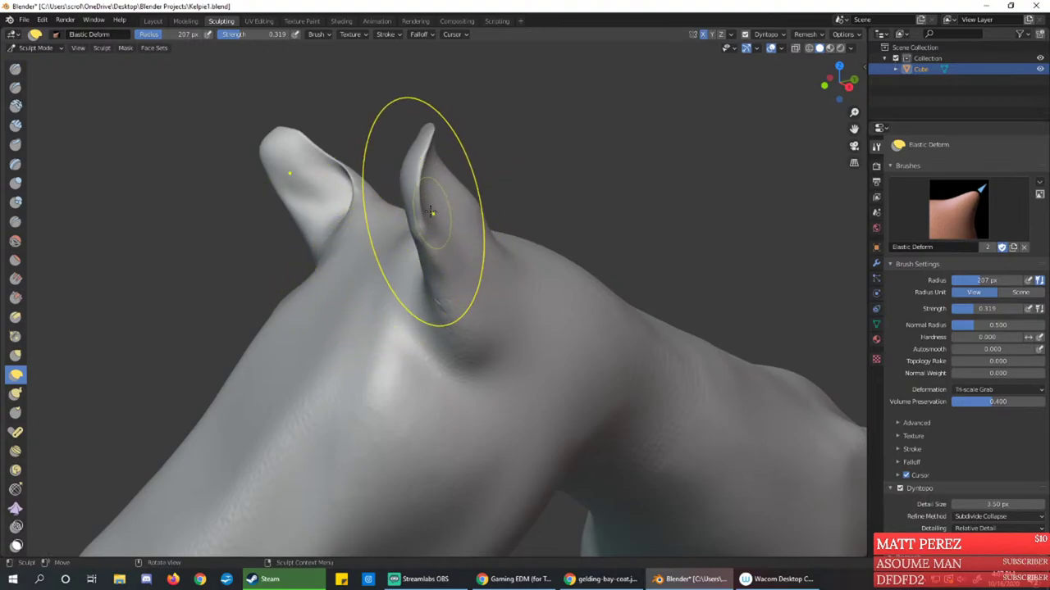
Try reshaping the ear tips with the Nudge brush from the front and three-quarter views
mouse_move(429, 211)
middle_down()
mouse_move(406, 240)
mouse_move(495, 241)
mouse_move(484, 244)
middle_up()
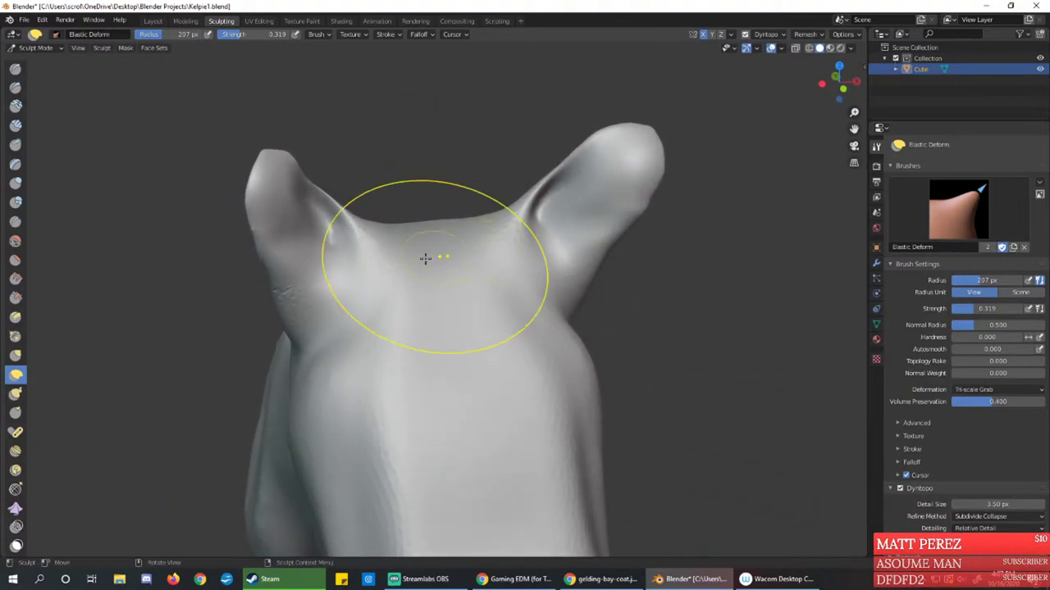
mouse_move(378, 250)
middle_down()
mouse_move(352, 222)
mouse_move(434, 246)
mouse_move(386, 277)
mouse_move(412, 312)
mouse_move(434, 289)
mouse_move(435, 301)
mouse_move(496, 311)
mouse_move(445, 290)
mouse_move(457, 305)
middle_up()
ctrl+middle_drag(460, 305, 495, 236)
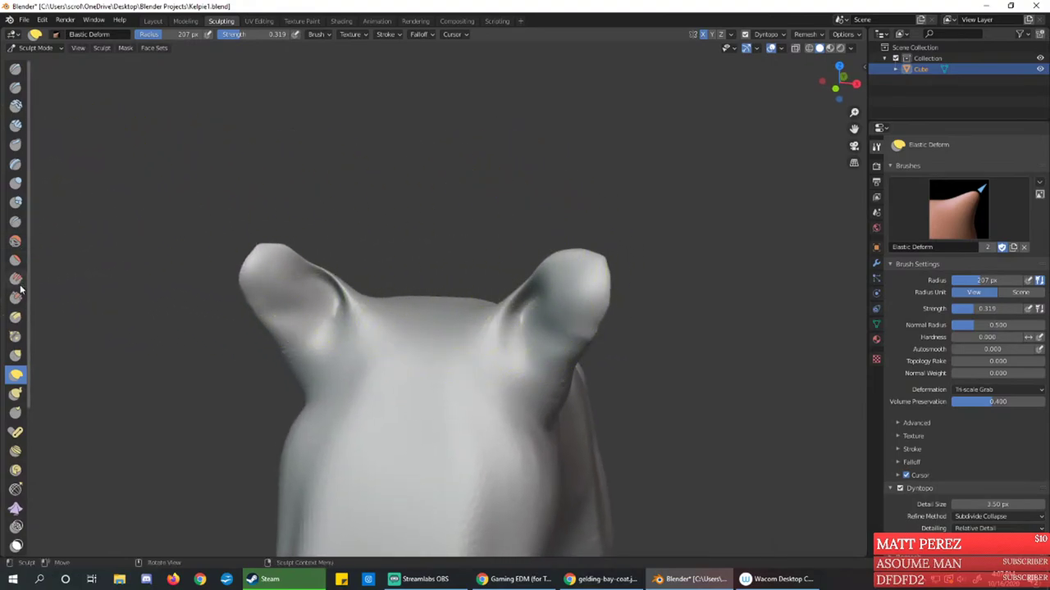
click(14, 452)
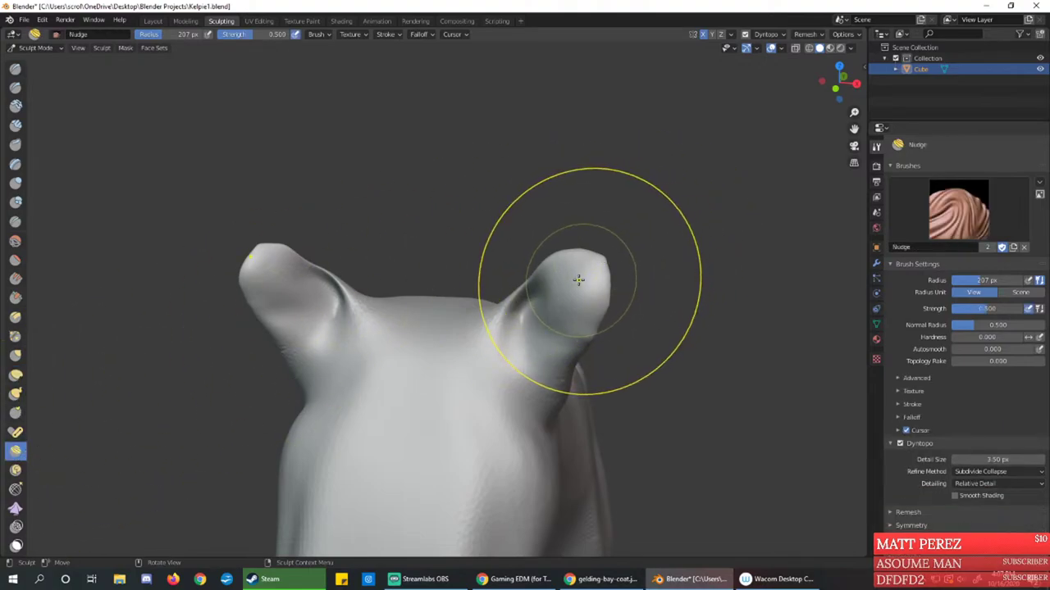
mouse_move(578, 280)
mouse_down()
mouse_move(546, 305)
mouse_move(574, 261)
mouse_move(596, 257)
mouse_up()
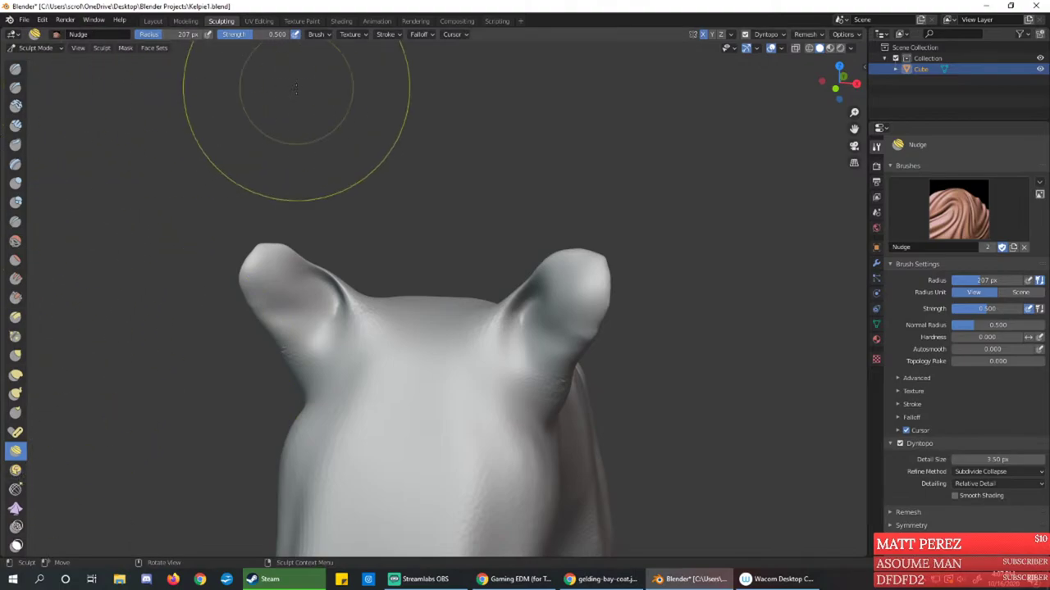
mouse_move(464, 268)
middle_down()
mouse_move(382, 259)
mouse_move(410, 222)
middle_up()
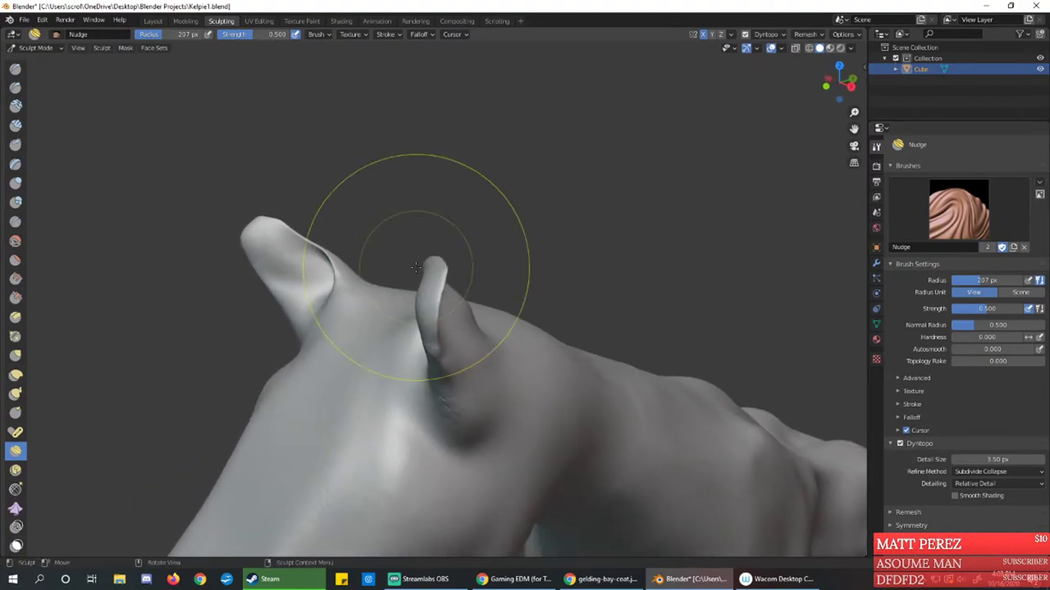
mouse_move(440, 272)
mouse_down()
mouse_move(427, 306)
mouse_move(438, 238)
mouse_up()
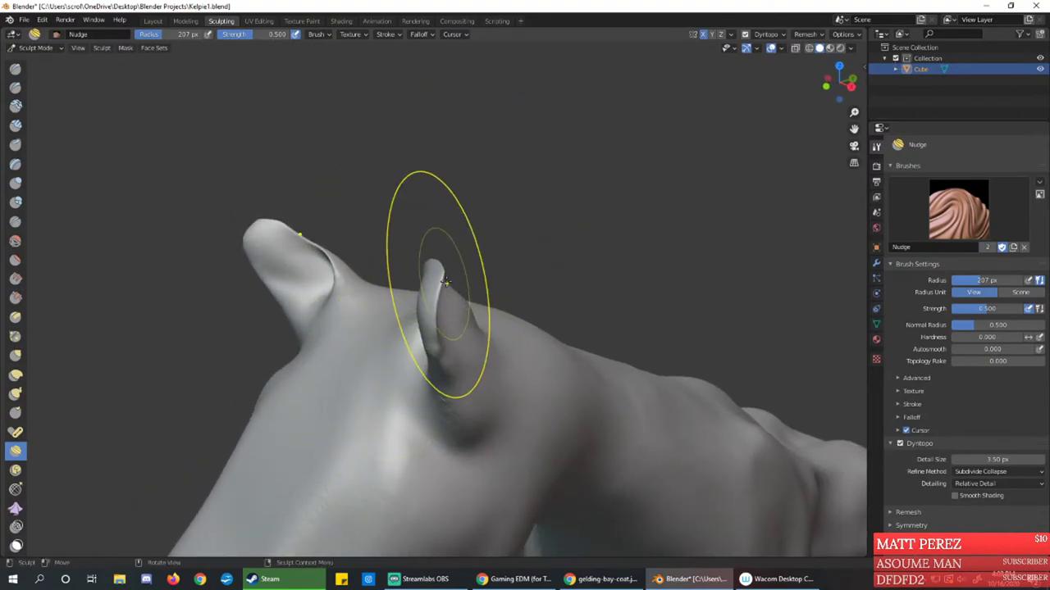
Smooth the tall ears down into short rounded stubs with the Draw brush active at 207 px
click(14, 71)
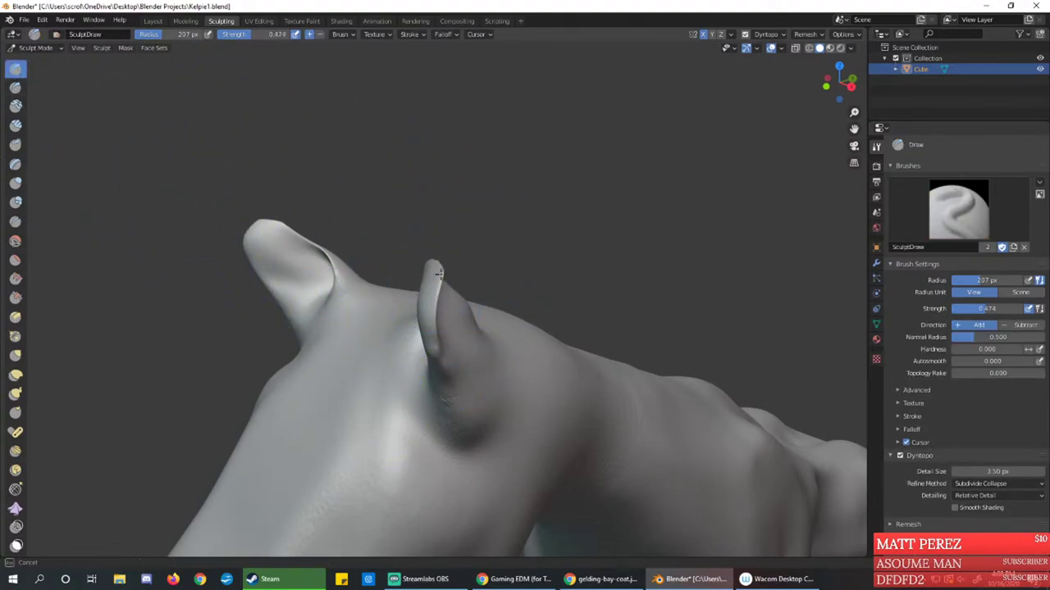
mouse_move(440, 280)
mouse_down()
mouse_move(433, 266)
mouse_move(445, 289)
mouse_move(439, 279)
mouse_move(436, 334)
mouse_move(433, 319)
mouse_up()
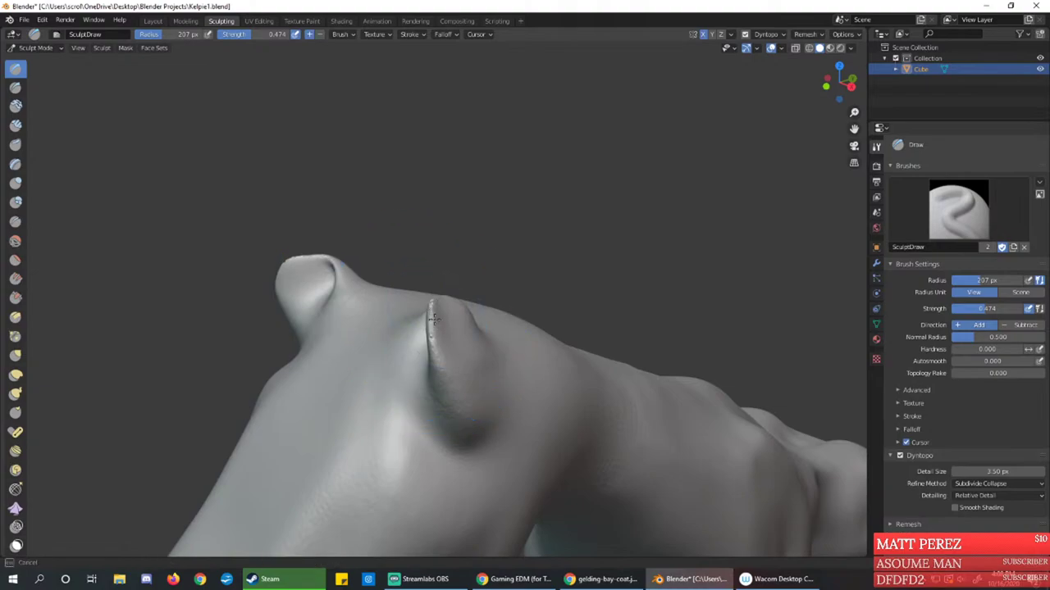
mouse_move(439, 367)
middle_down()
mouse_move(422, 323)
mouse_move(401, 363)
mouse_move(519, 312)
middle_up()
drag(530, 336, 516, 281)
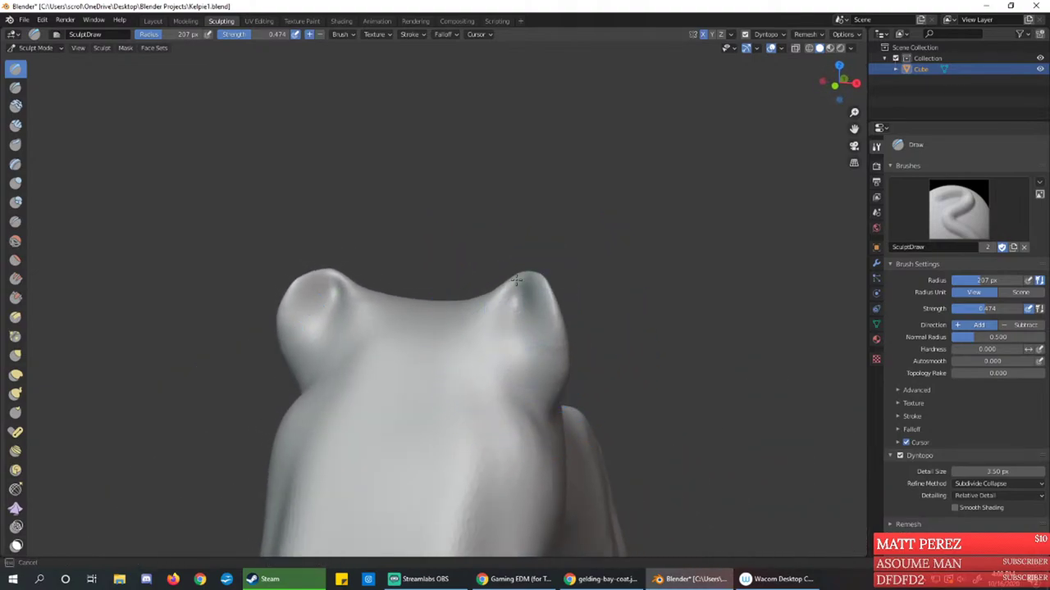
Set the brush radius to 92 px and rework the front edge and base of the ear stubs with the Clay brush
mouse_move(518, 318)
middle_down()
mouse_move(447, 332)
mouse_move(429, 375)
mouse_move(470, 287)
mouse_move(514, 239)
mouse_move(480, 274)
middle_up()
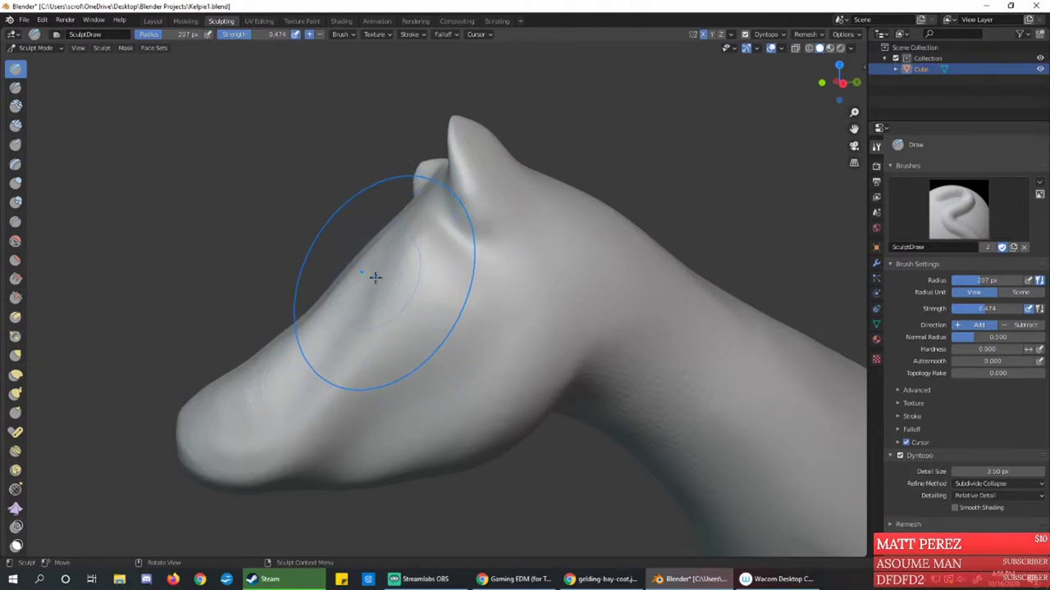
middle_drag(375, 277, 377, 356)
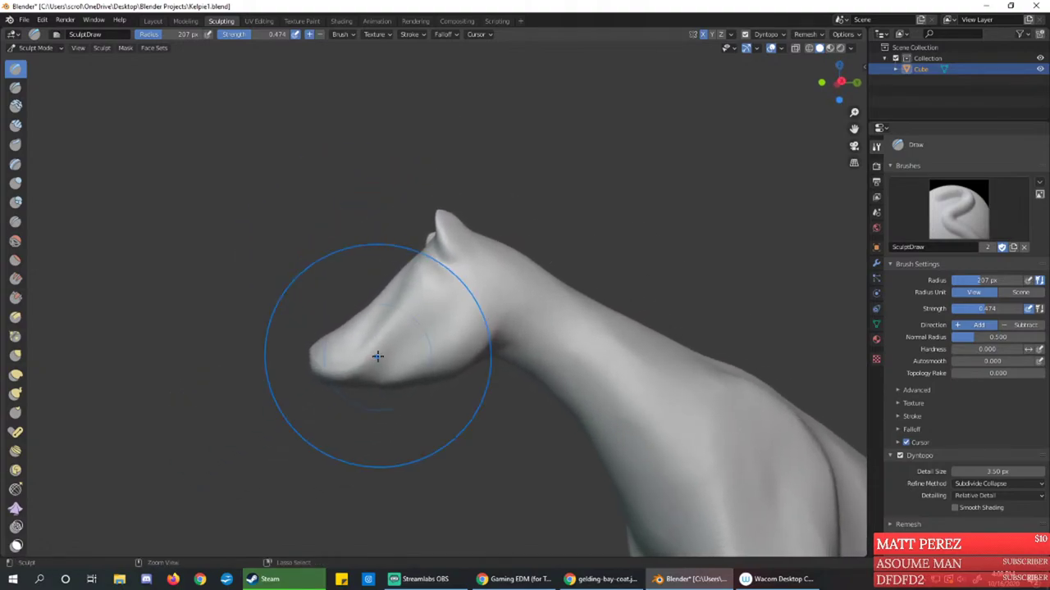
mouse_move(407, 309)
middle_down()
mouse_move(418, 328)
mouse_move(407, 330)
mouse_move(445, 281)
mouse_move(487, 257)
mouse_move(480, 246)
middle_up()
scroll(450, 206, up, 4)
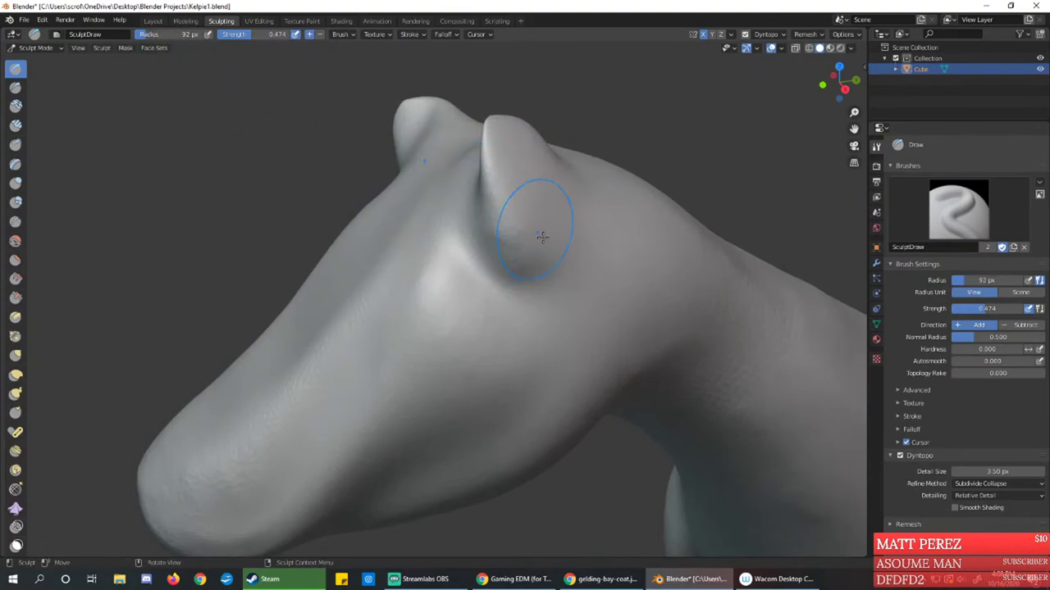
click(15, 105)
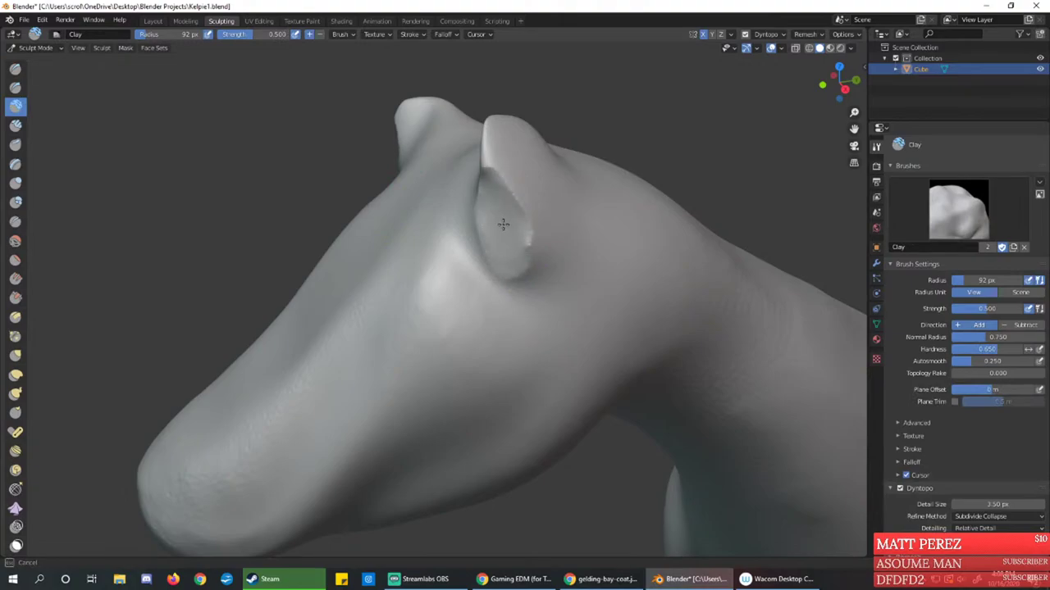
mouse_move(479, 192)
mouse_down()
mouse_move(487, 225)
mouse_move(471, 199)
mouse_move(492, 211)
mouse_up()
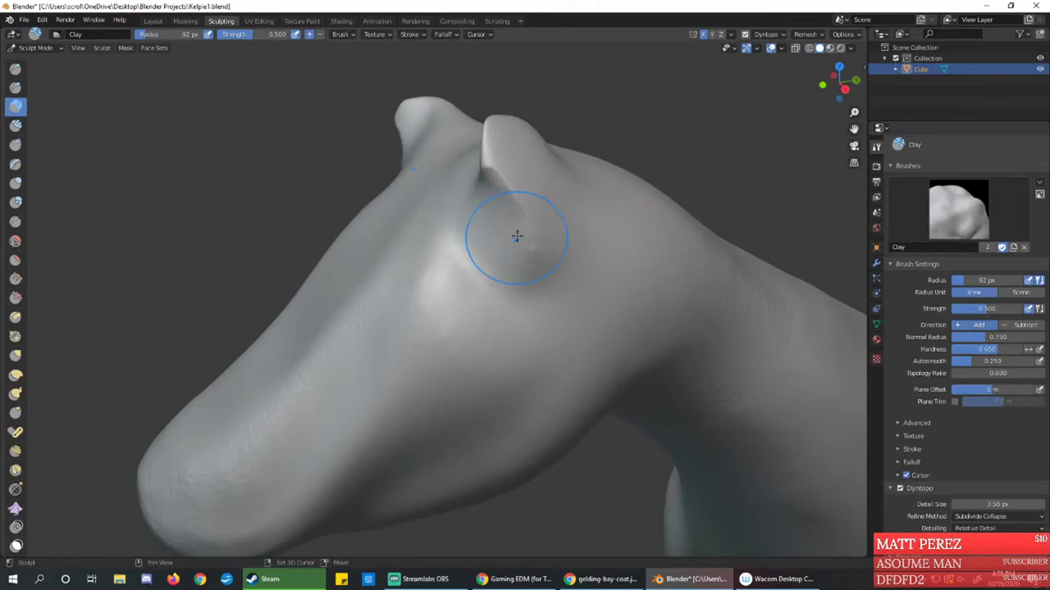
middle_drag(518, 237, 501, 232)
mouse_move(423, 157)
mouse_down()
mouse_move(417, 151)
mouse_move(438, 177)
mouse_up()
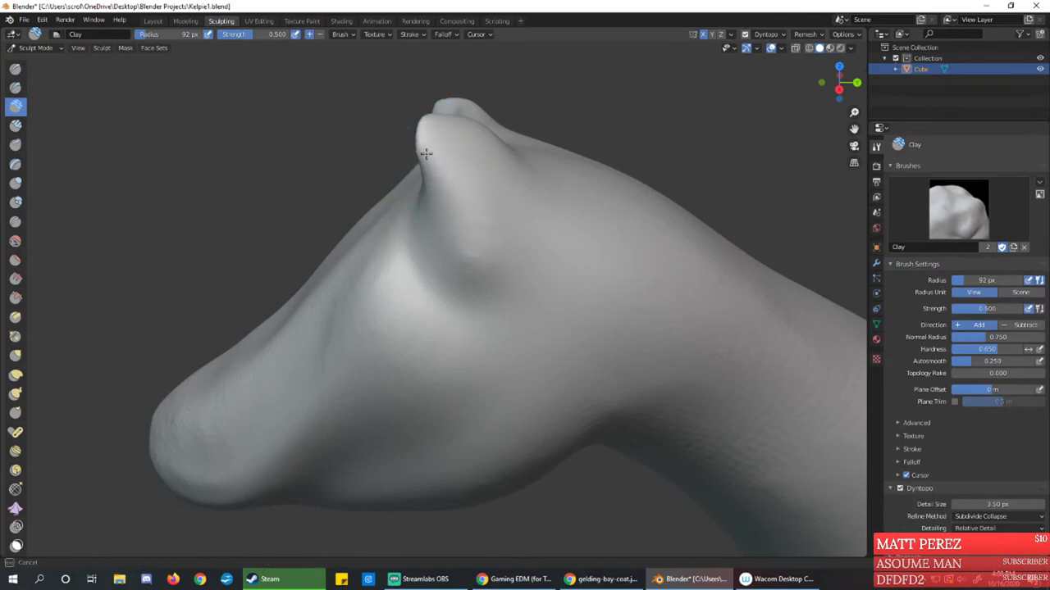
drag(477, 230, 473, 227)
mouse_move(436, 198)
mouse_down()
mouse_move(455, 210)
mouse_move(436, 169)
mouse_move(451, 225)
mouse_move(445, 200)
mouse_move(468, 242)
mouse_up()
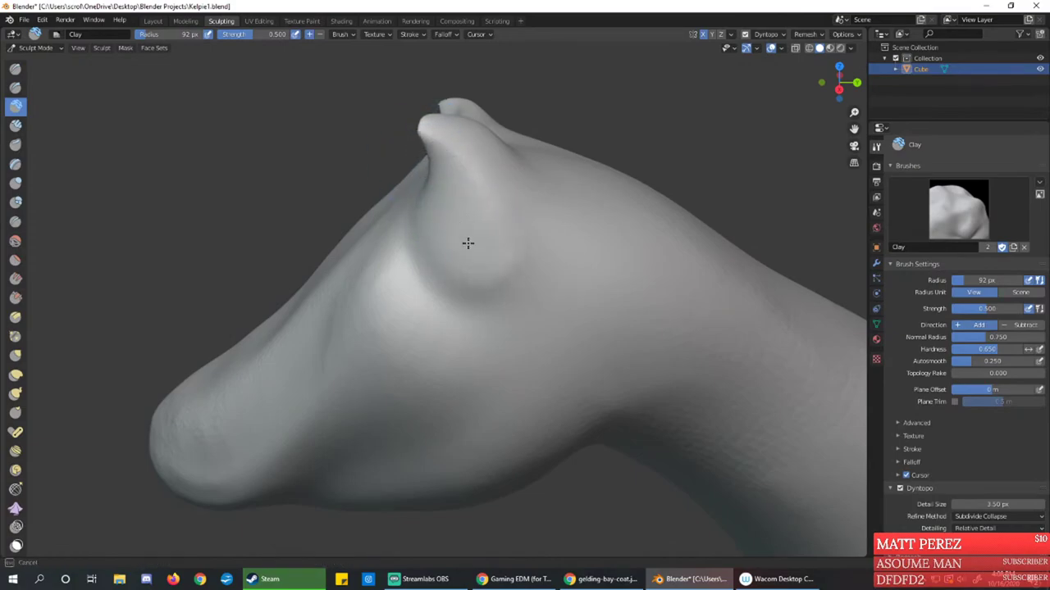
Smooth the remaining ear tips into low mounds on the top of the head
middle_drag(502, 286, 562, 246)
middle_drag(549, 177, 540, 215)
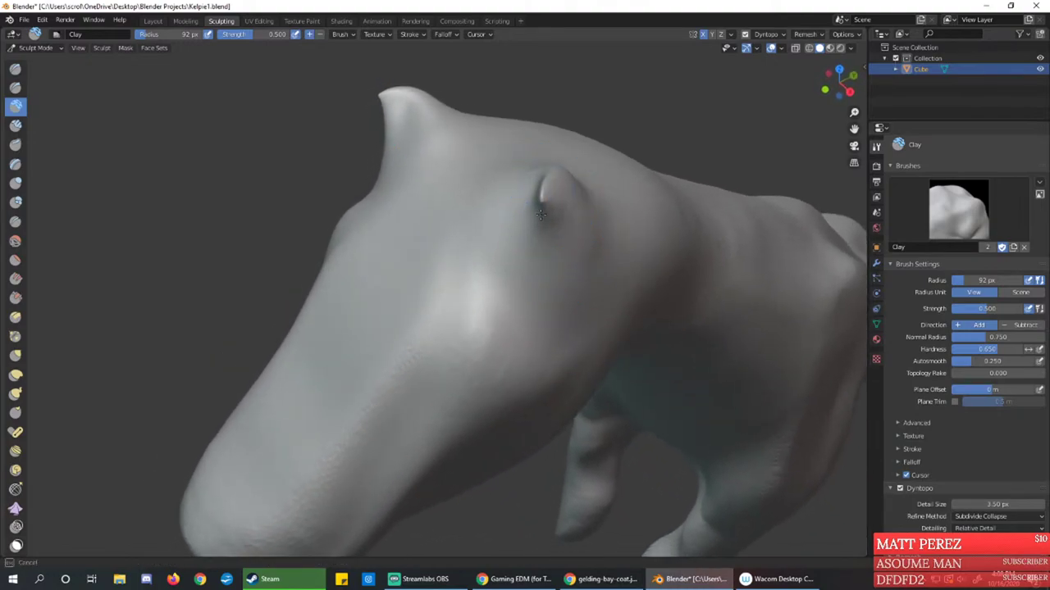
shift+drag(542, 192, 551, 179)
mouse_move(550, 180)
middle_down()
mouse_move(552, 211)
mouse_move(534, 215)
mouse_move(539, 309)
middle_up()
drag(527, 300, 540, 309)
middle_drag(524, 348, 509, 298)
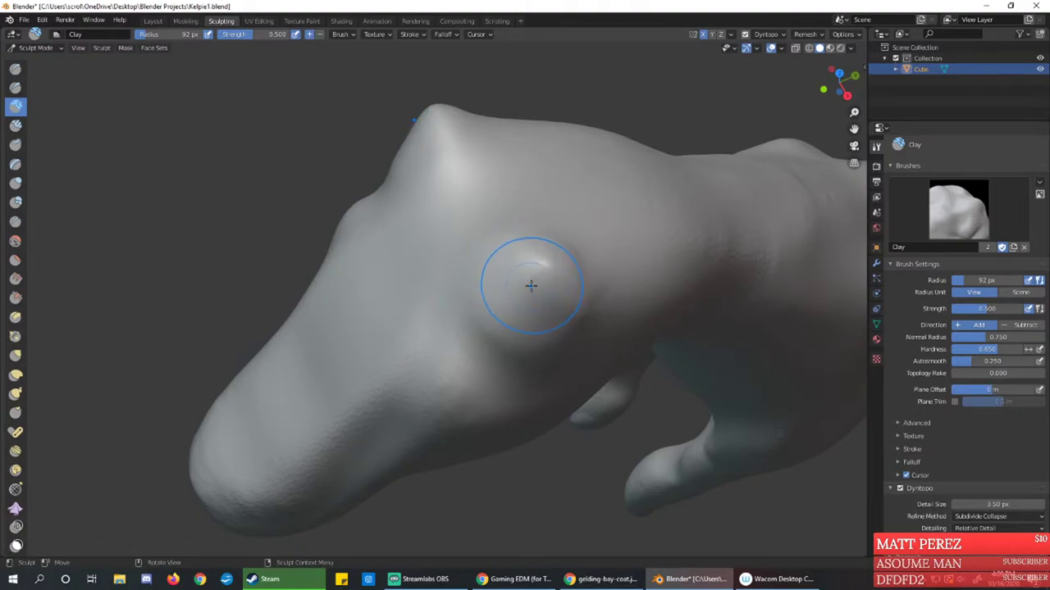
Build up a raised ridge over the ear mounds with Clay strokes from the side and three-quarter views
mouse_move(506, 264)
mouse_down()
mouse_move(548, 309)
mouse_move(544, 270)
mouse_move(553, 273)
mouse_move(489, 250)
mouse_move(547, 262)
mouse_up()
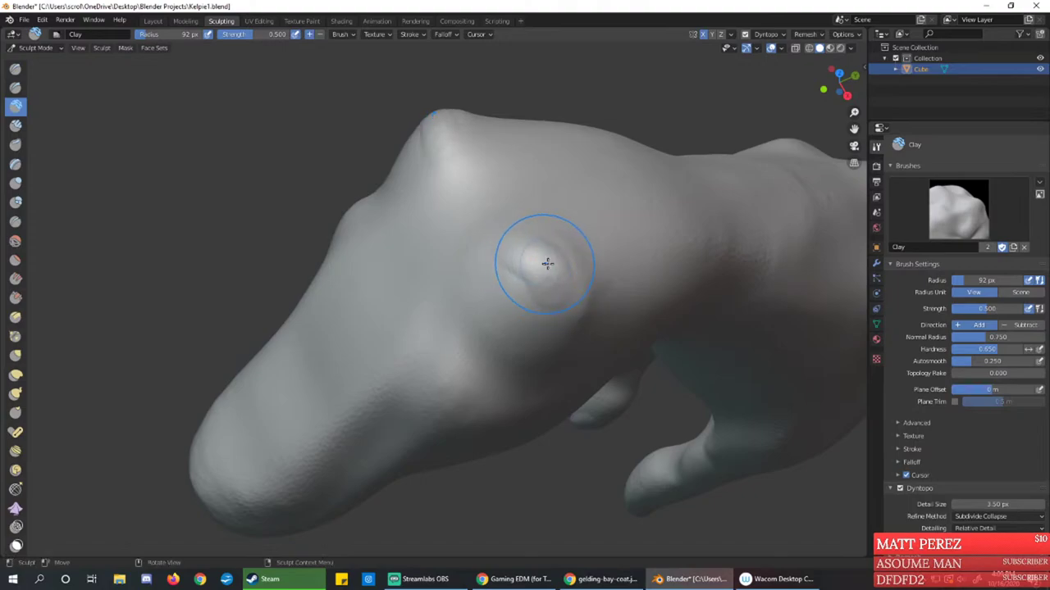
mouse_move(557, 287)
middle_down()
mouse_move(481, 222)
mouse_move(511, 237)
mouse_move(520, 257)
middle_up()
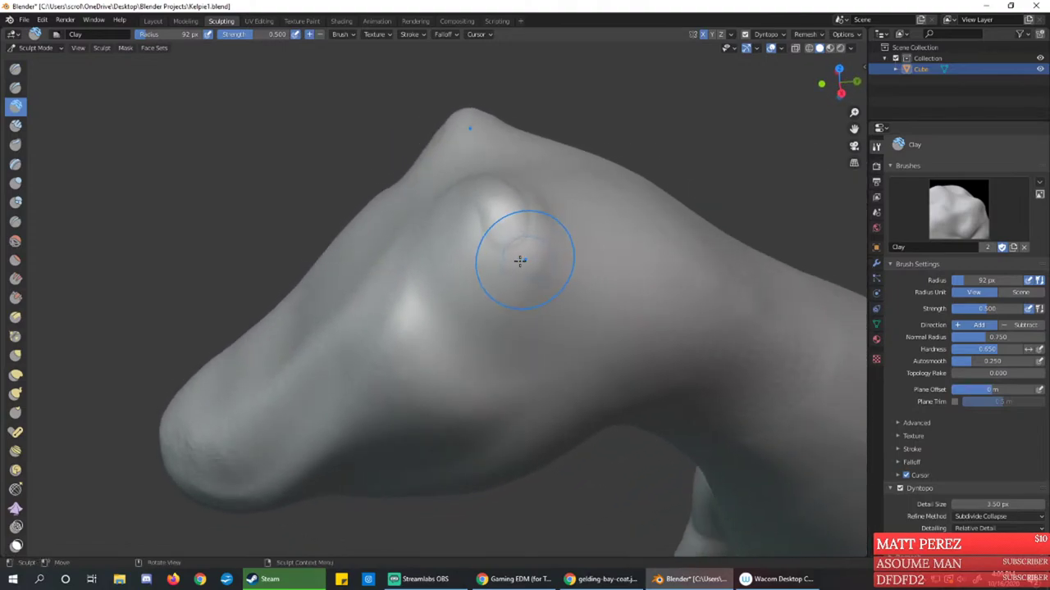
drag(520, 257, 514, 232)
drag(454, 172, 508, 215)
middle_drag(508, 215, 547, 255)
drag(487, 216, 471, 214)
drag(526, 179, 563, 241)
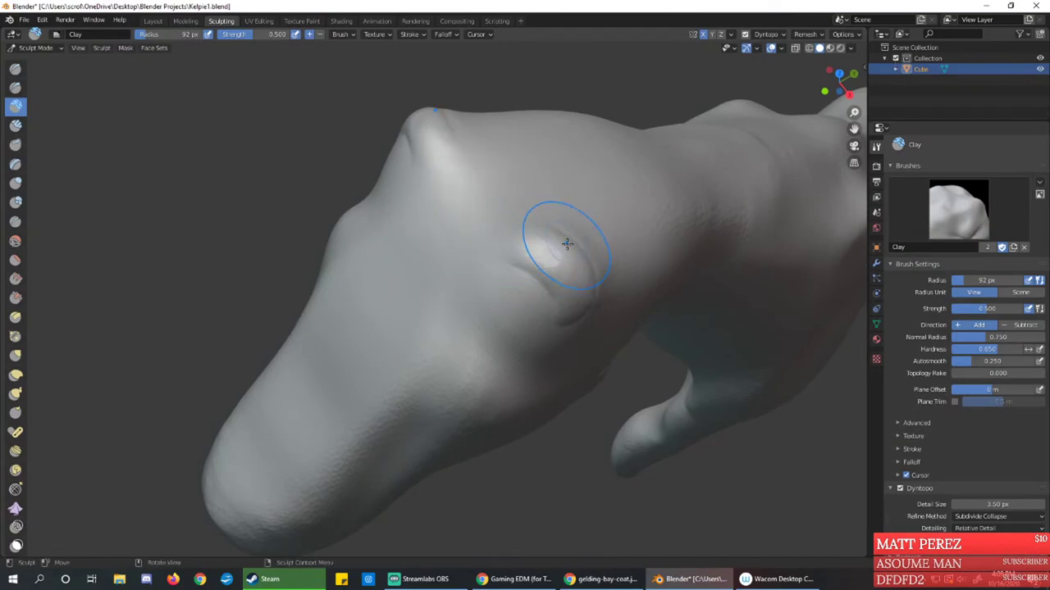
mouse_move(563, 241)
middle_down()
mouse_move(642, 227)
mouse_move(599, 201)
mouse_move(538, 224)
mouse_move(533, 254)
middle_up()
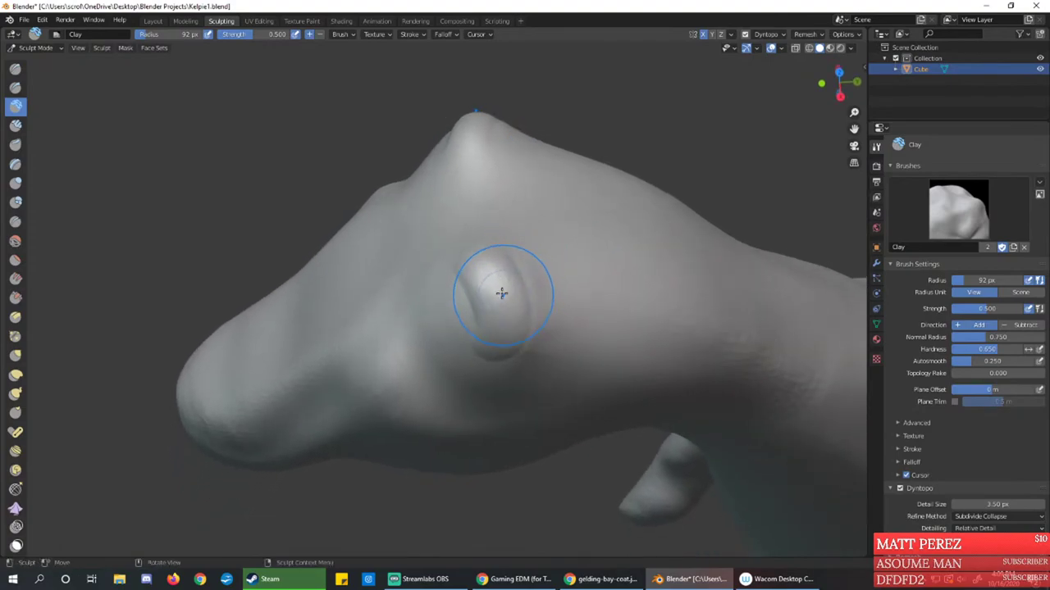
Shape a lump in front of the ear mound and carve a hollow behind it with the Clay brush
middle_drag(476, 290, 517, 314)
mouse_move(482, 248)
middle_down()
mouse_move(492, 312)
mouse_move(534, 257)
mouse_move(512, 259)
mouse_move(480, 222)
mouse_move(494, 229)
mouse_move(515, 213)
mouse_move(484, 212)
middle_up()
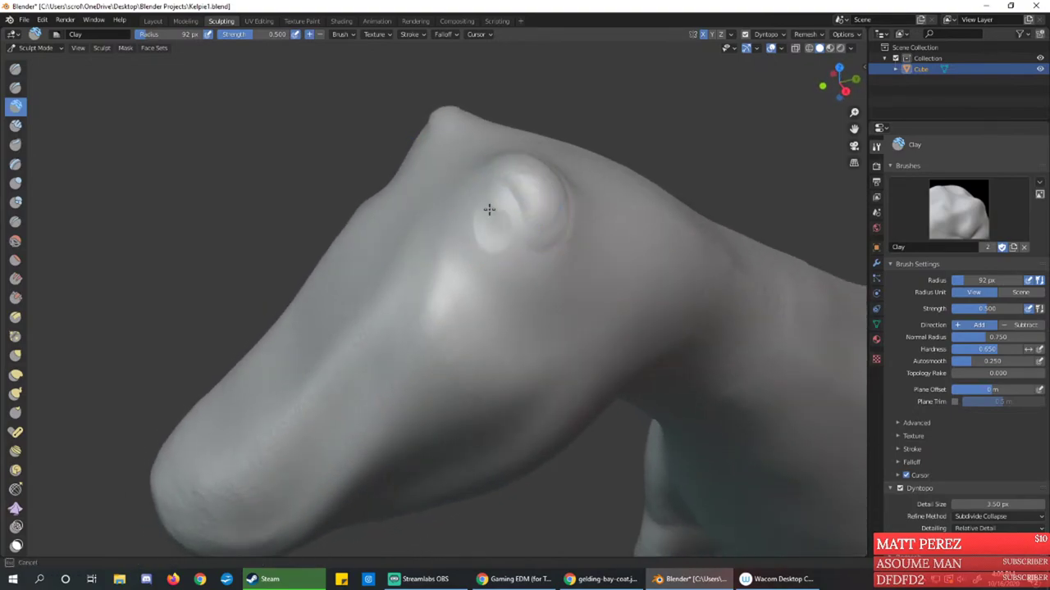
mouse_move(481, 225)
mouse_down()
mouse_move(473, 251)
mouse_move(497, 216)
mouse_move(503, 246)
mouse_up()
mouse_move(502, 246)
middle_down()
mouse_move(454, 199)
mouse_move(511, 237)
middle_up()
mouse_move(496, 202)
ctrl+mouse_down()
mouse_move(486, 215)
mouse_move(439, 208)
ctrl+mouse_up()
mouse_move(439, 208)
mouse_down()
mouse_move(443, 194)
mouse_move(432, 208)
mouse_up()
mouse_move(433, 208)
mouse_down()
mouse_move(452, 202)
mouse_move(463, 213)
mouse_up()
drag(463, 213, 402, 181)
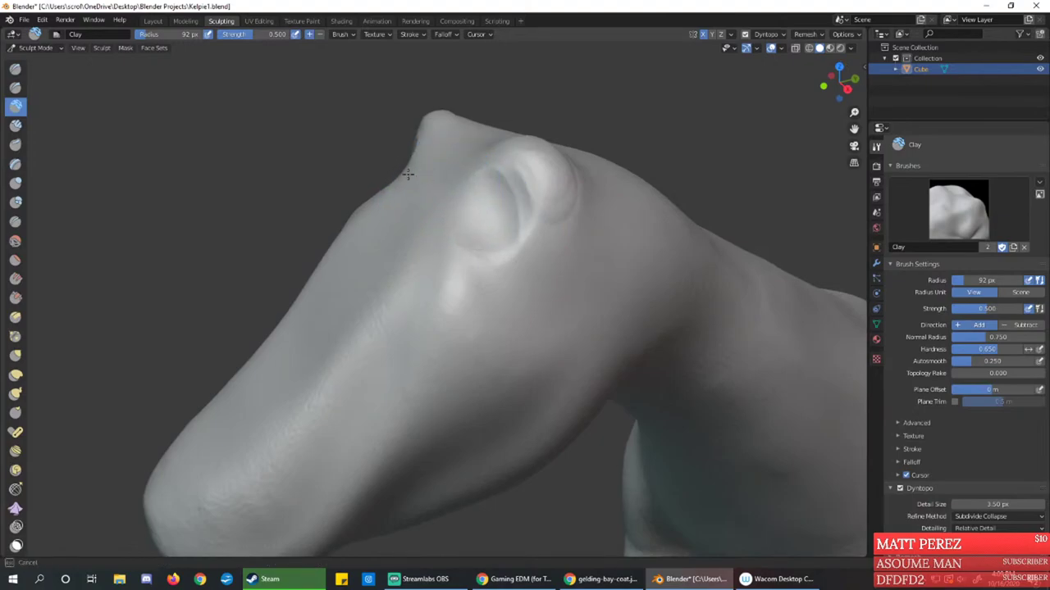
Fill in the area below and in front of the ear mound with Clay and blend it into the head
mouse_move(515, 235)
middle_down()
mouse_move(471, 197)
mouse_move(502, 216)
mouse_move(477, 215)
middle_up()
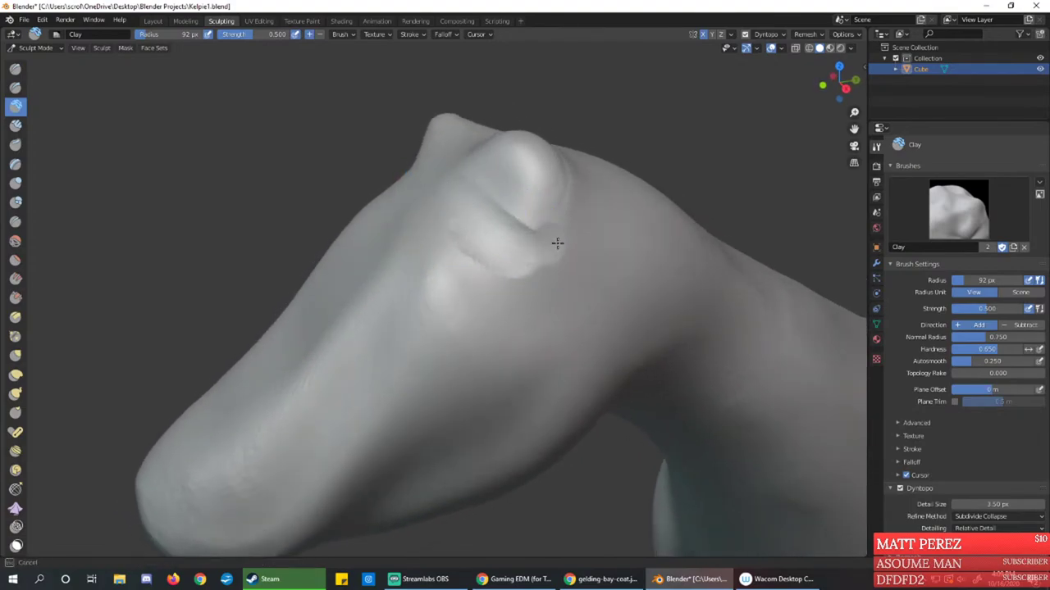
drag(557, 244, 563, 237)
drag(442, 194, 462, 216)
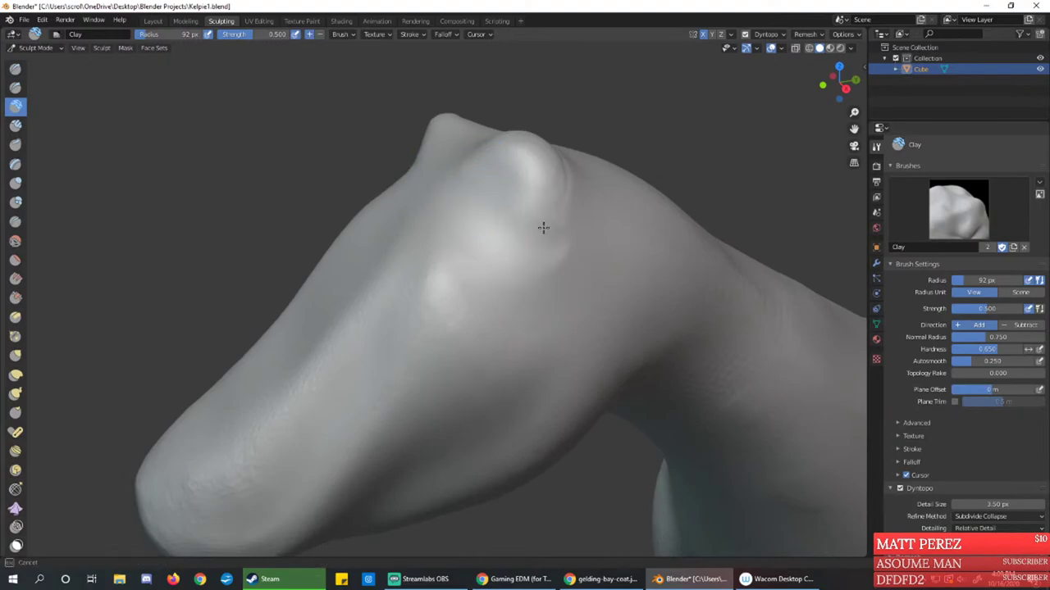
mouse_move(543, 227)
middle_down()
mouse_move(516, 232)
mouse_move(532, 237)
middle_up()
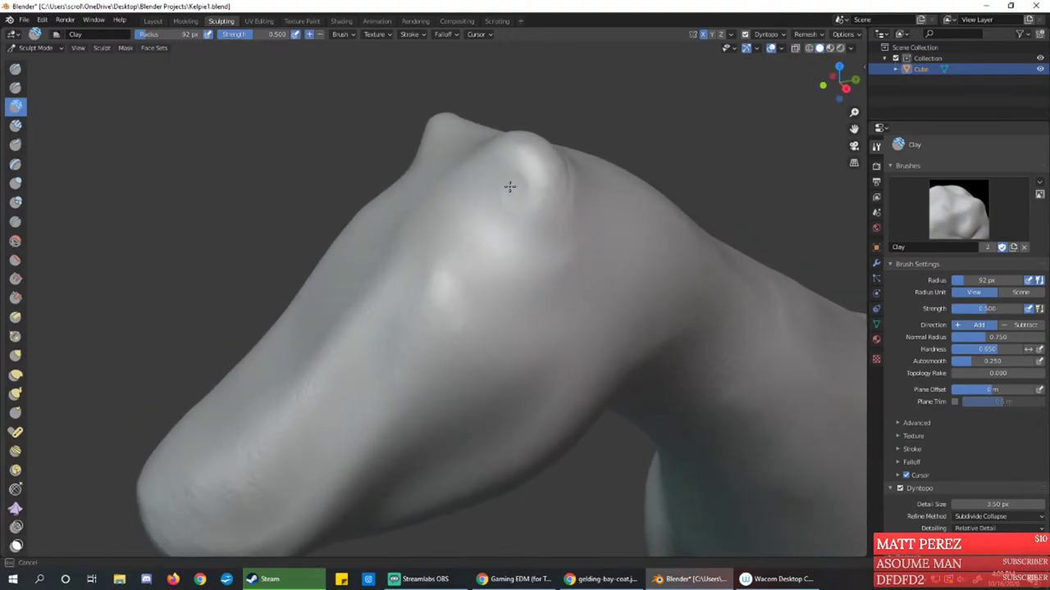
drag(498, 195, 550, 236)
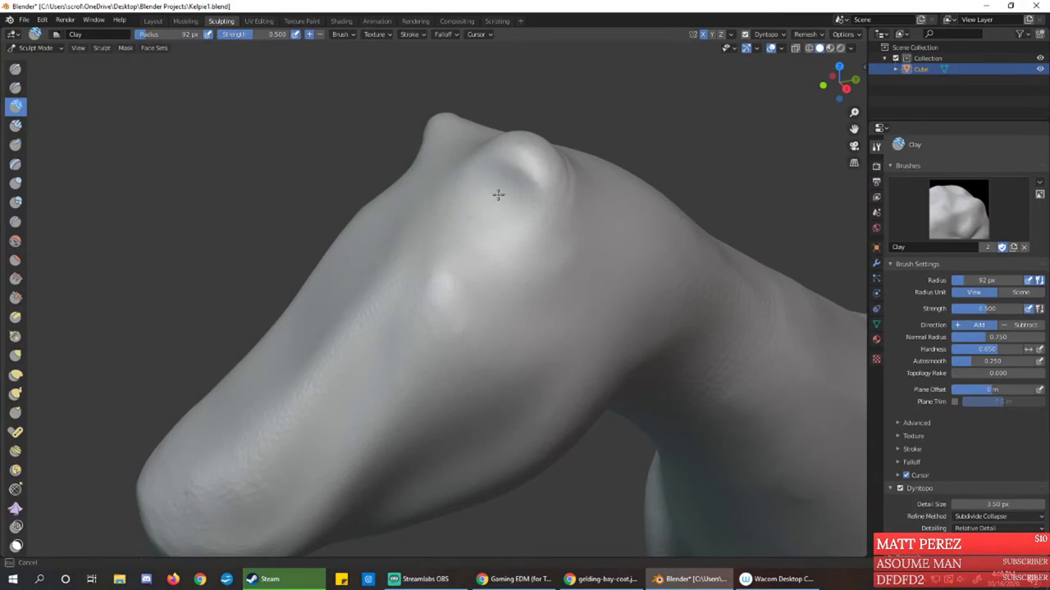
Carve the hollow inside the ear mound with Clay and smooth the forehead surface beside it
mouse_move(473, 200)
ctrl+mouse_down()
mouse_move(519, 188)
mouse_move(508, 186)
mouse_move(512, 219)
ctrl+mouse_up()
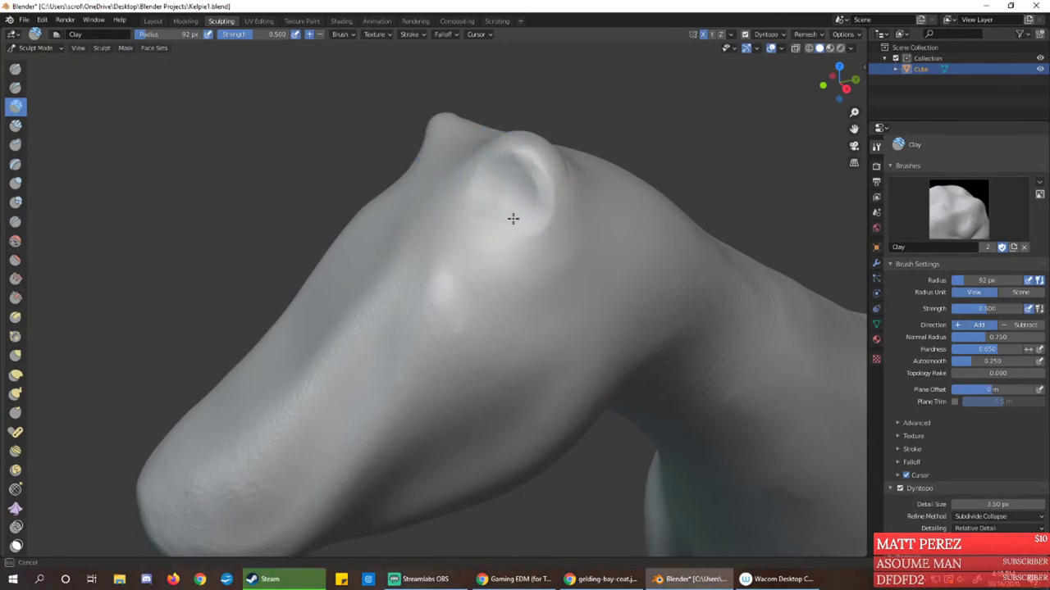
mouse_move(533, 210)
middle_down()
mouse_move(473, 206)
mouse_move(530, 208)
mouse_move(546, 235)
middle_up()
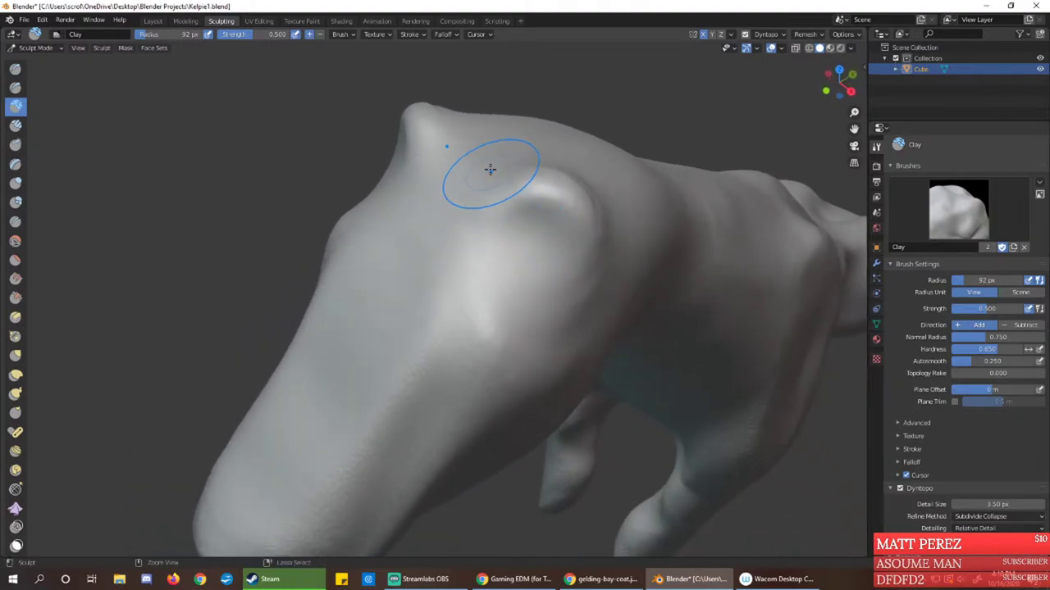
drag(476, 218, 518, 270)
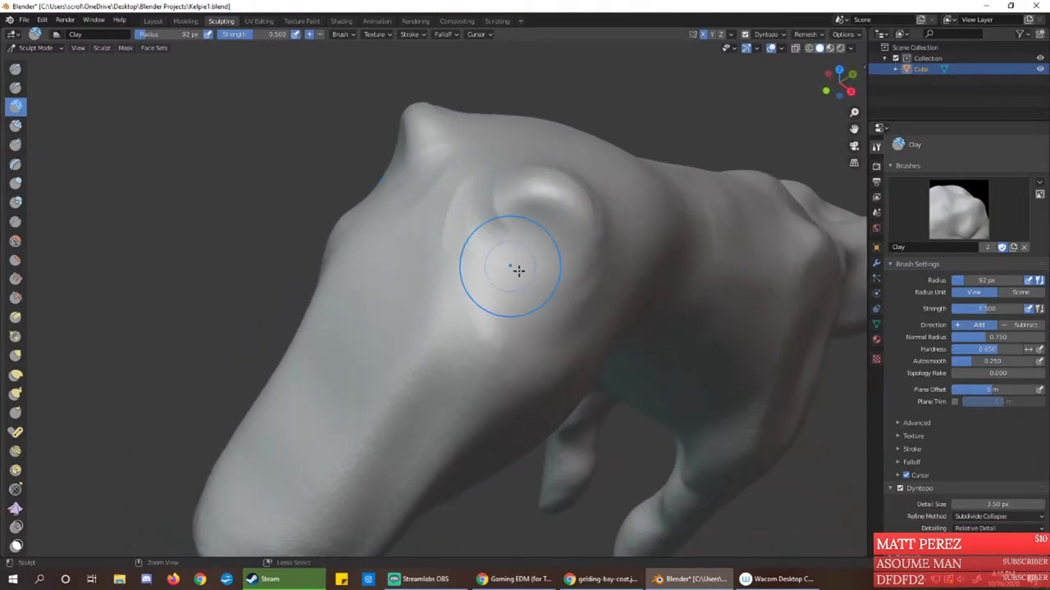
shift+drag(464, 247, 500, 279)
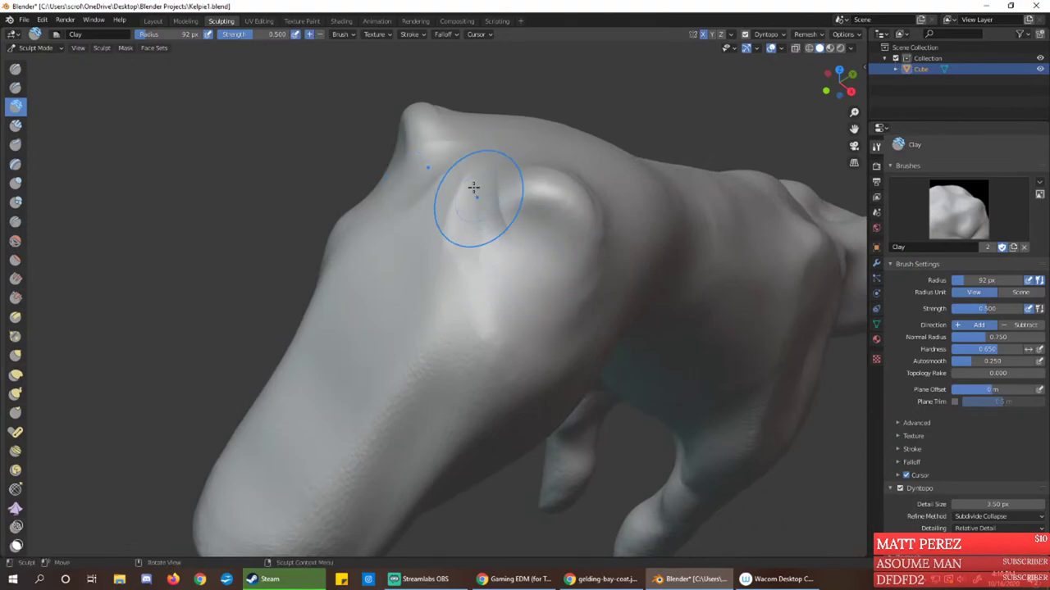
mouse_move(471, 168)
shift+mouse_down()
mouse_move(466, 272)
mouse_move(484, 275)
shift+mouse_up()
mouse_move(475, 176)
shift+mouse_down()
mouse_move(513, 239)
mouse_move(475, 185)
mouse_move(448, 196)
mouse_move(489, 227)
shift+mouse_up()
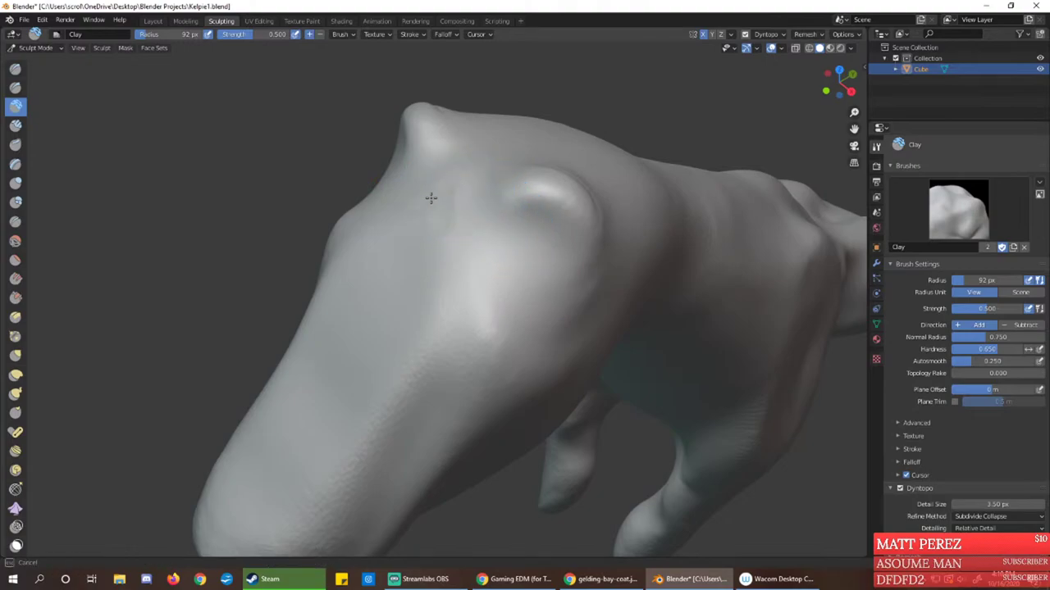
Refine the inner front side of the ear mound with adding and subtracting Clay strokes
mouse_move(506, 212)
middle_down()
mouse_move(445, 175)
mouse_move(478, 176)
mouse_move(448, 180)
mouse_move(496, 220)
middle_up()
mouse_move(446, 180)
mouse_down()
mouse_move(478, 246)
mouse_move(450, 188)
mouse_move(481, 236)
mouse_up()
ctrl+drag(467, 197, 496, 238)
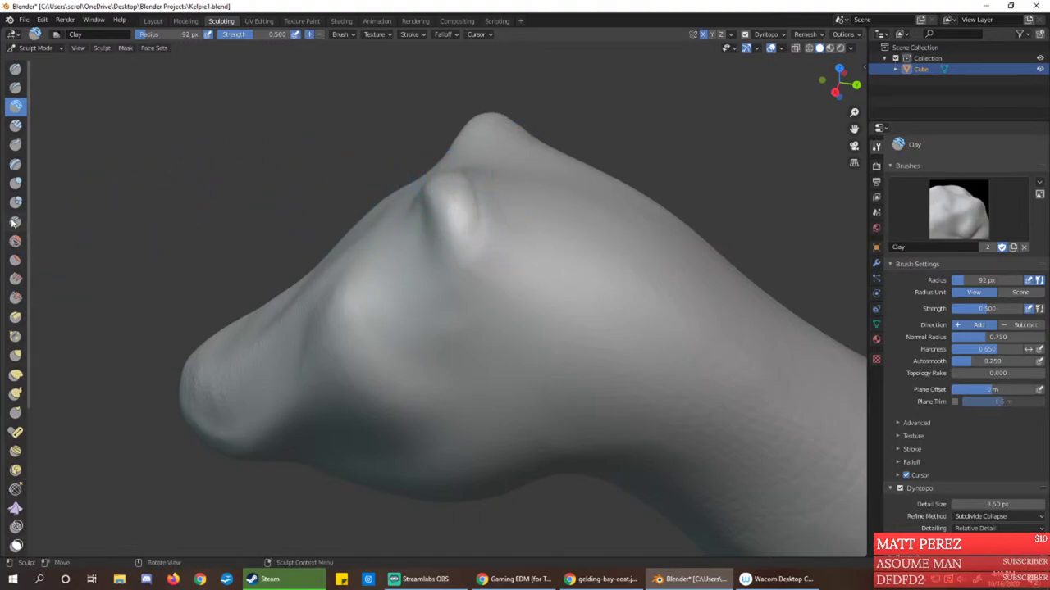
Cut sharp grooves into the front of the ear mound with the Draw Sharp brush at 92 px
click(14, 87)
middle_drag(270, 175, 511, 241)
ctrl+drag(494, 228, 549, 281)
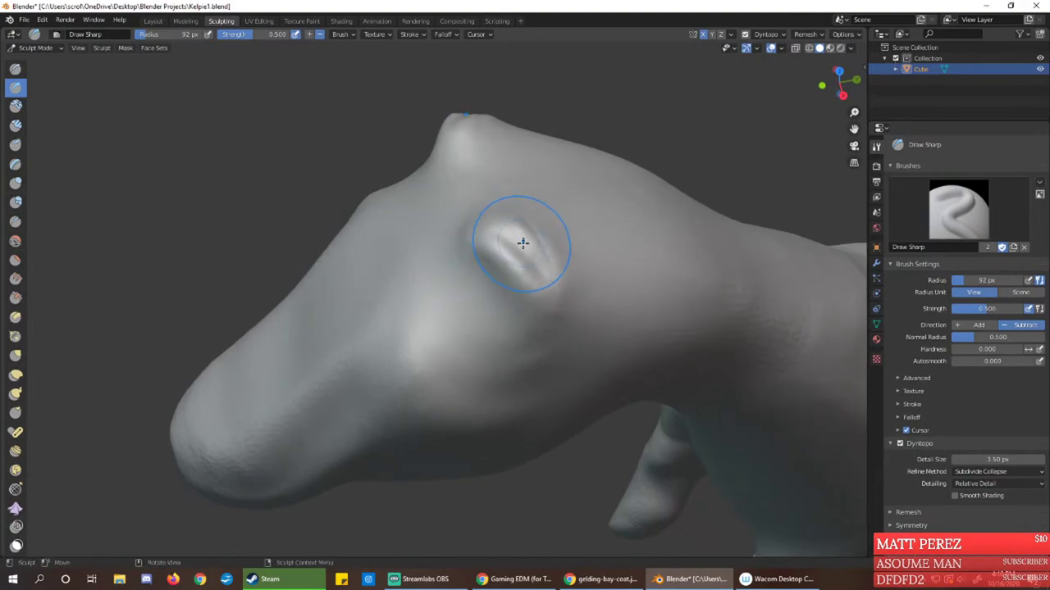
Undo the last groove and raise a sharp curved rim along the ear mound with inverted Draw Sharp strokes
key(ctrl+z)
mouse_move(528, 236)
ctrl+mouse_down()
mouse_move(445, 227)
mouse_move(496, 242)
mouse_move(537, 290)
mouse_move(528, 256)
ctrl+mouse_up()
mouse_move(530, 255)
ctrl+mouse_down()
mouse_move(529, 266)
mouse_move(507, 238)
ctrl+mouse_up()
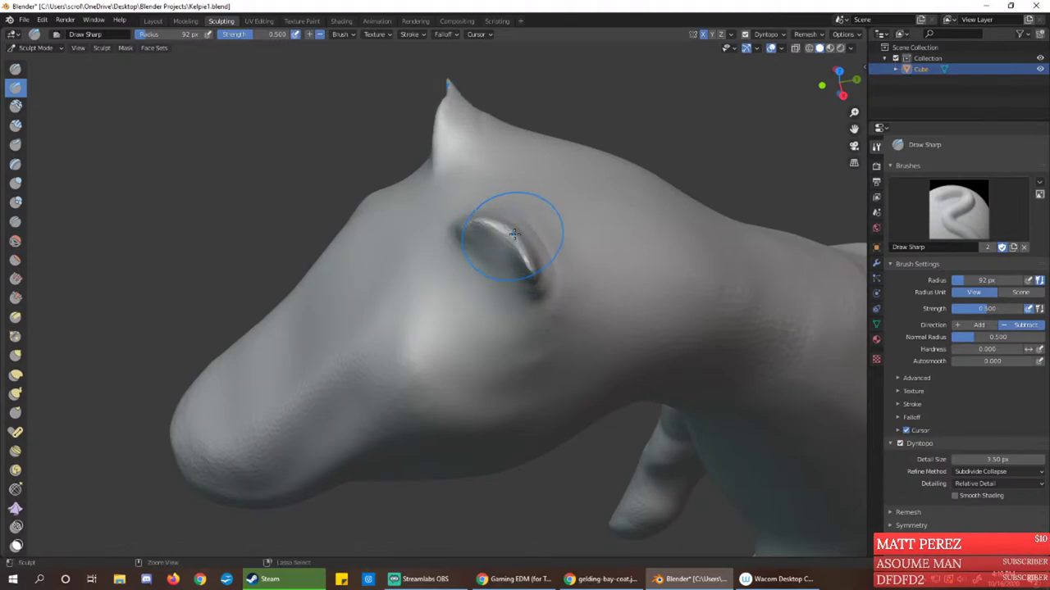
mouse_move(511, 225)
middle_down()
mouse_move(414, 222)
mouse_move(449, 249)
middle_up()
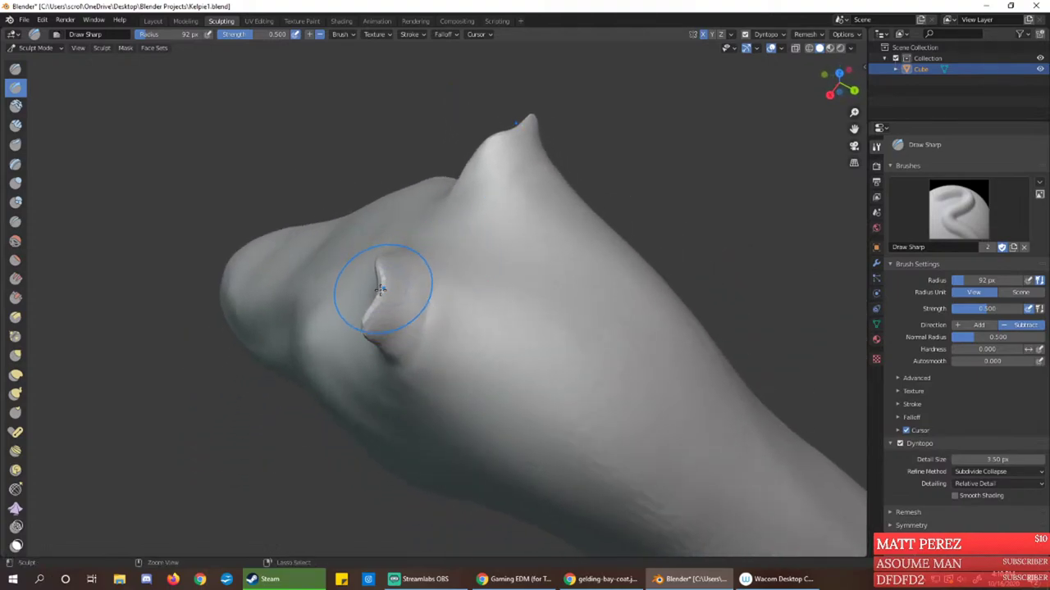
mouse_move(380, 279)
mouse_down()
mouse_move(380, 296)
mouse_move(393, 268)
mouse_move(382, 288)
mouse_move(385, 270)
mouse_move(390, 289)
mouse_up()
Build the ear up taller with the Draw brush at 92 px and 1.90 px dyntopo detail, smoothing its back edge
click(15, 69)
middle_drag(400, 305, 492, 273)
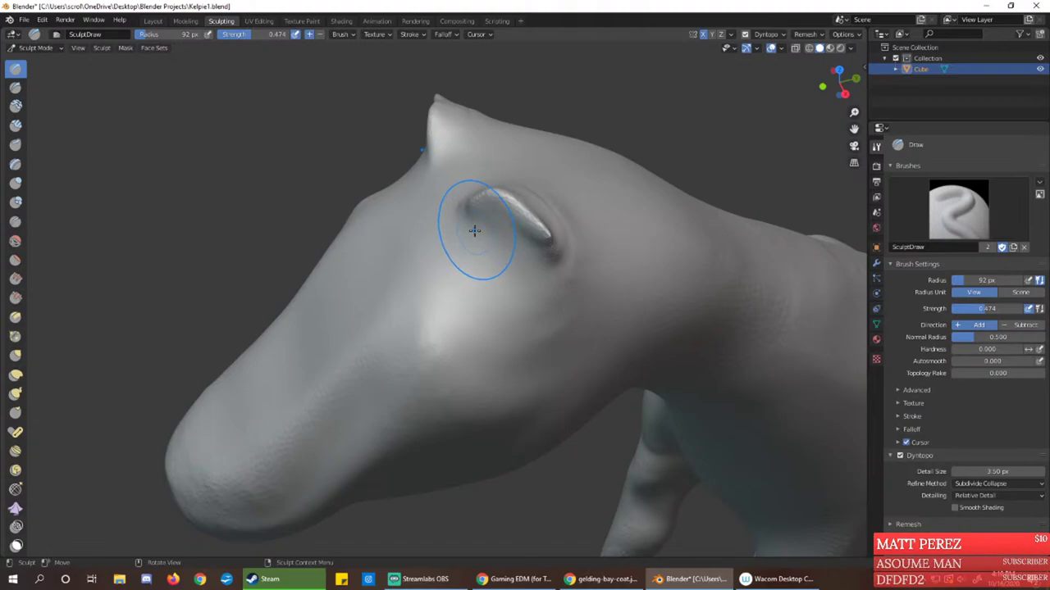
middle_drag(490, 237, 485, 225)
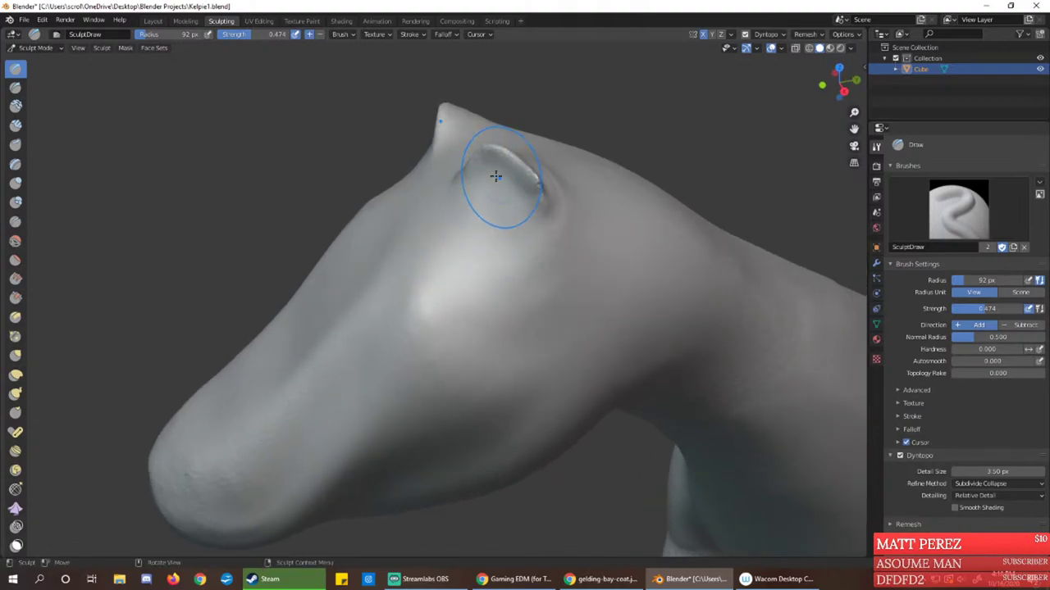
middle_drag(503, 183, 509, 244)
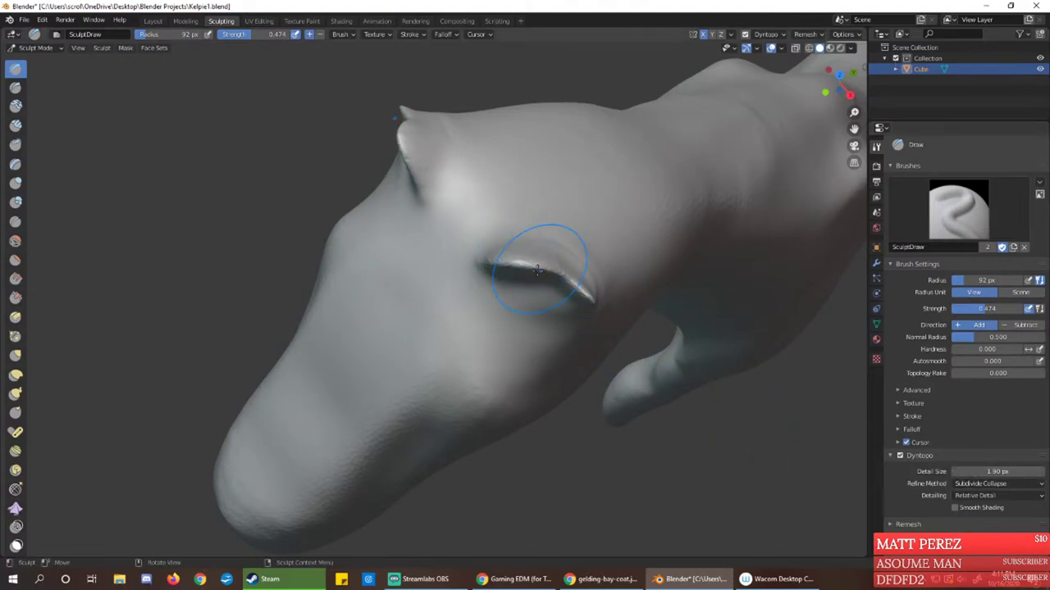
mouse_move(562, 270)
middle_down()
mouse_move(484, 230)
mouse_move(532, 225)
mouse_move(520, 209)
middle_up()
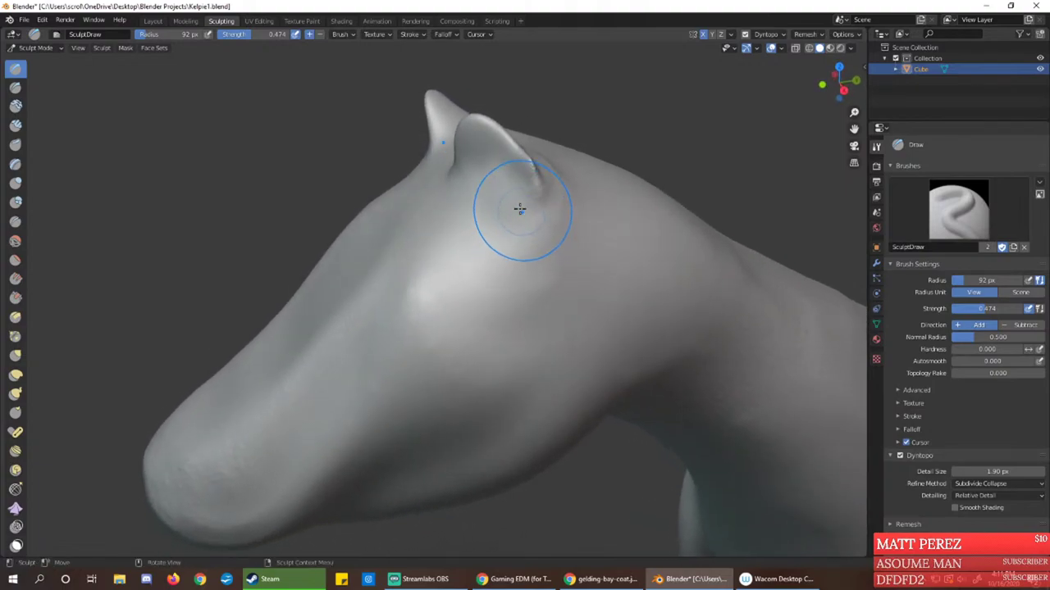
mouse_move(527, 154)
shift+mouse_down()
mouse_move(531, 169)
mouse_move(513, 169)
mouse_move(525, 167)
mouse_move(515, 145)
shift+mouse_up()
mouse_move(516, 145)
middle_down()
mouse_move(481, 140)
mouse_move(527, 164)
mouse_move(516, 164)
middle_up()
mouse_move(543, 125)
middle_down()
mouse_move(537, 110)
mouse_move(542, 124)
middle_up()
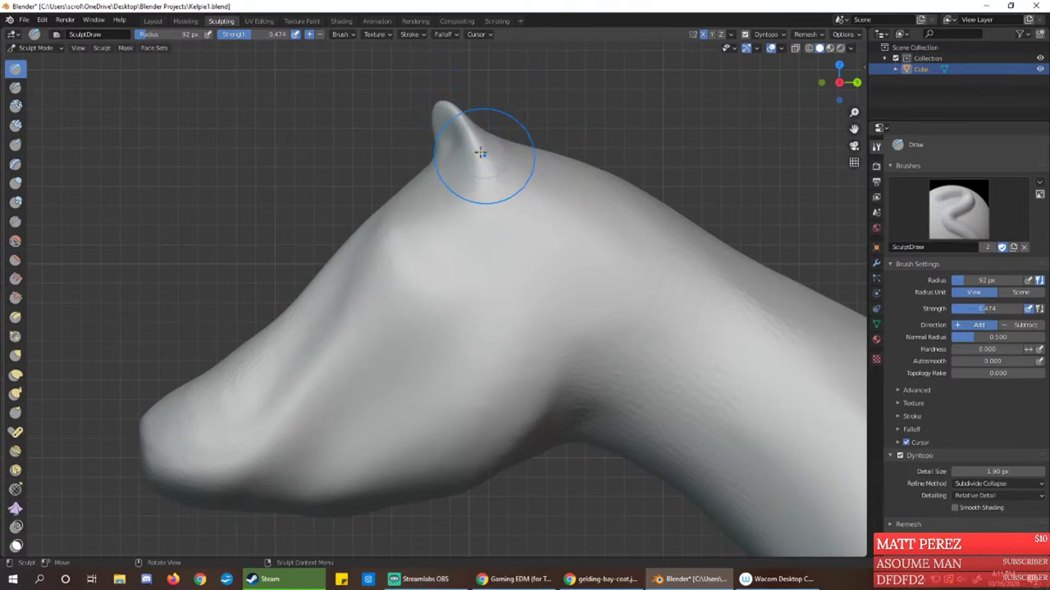
Carve a crease into the ear's inner side and define its outer edge with the Draw Sharp brush
middle_drag(481, 159, 517, 271)
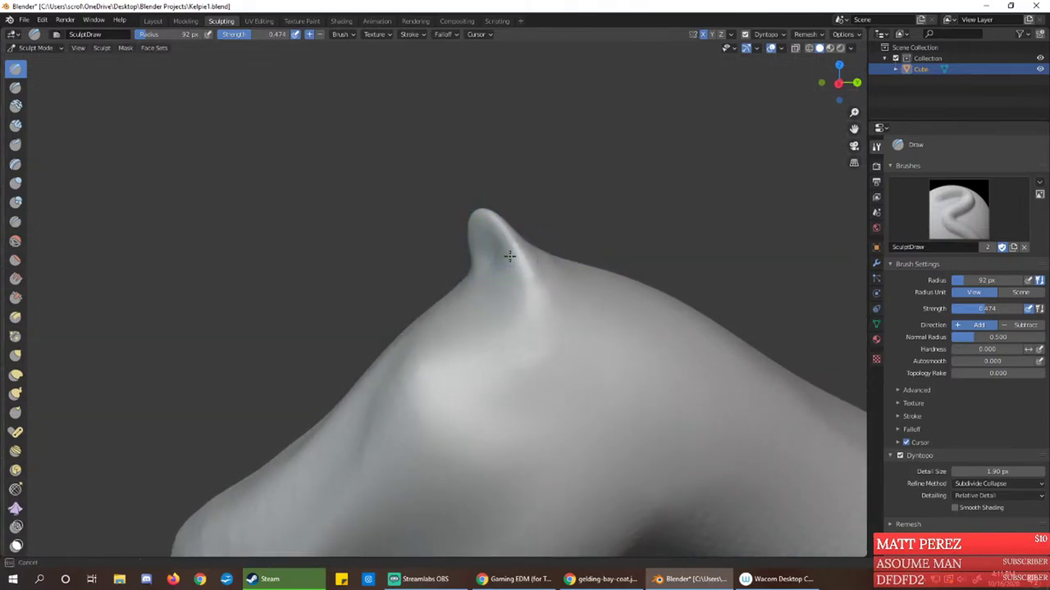
click(16, 87)
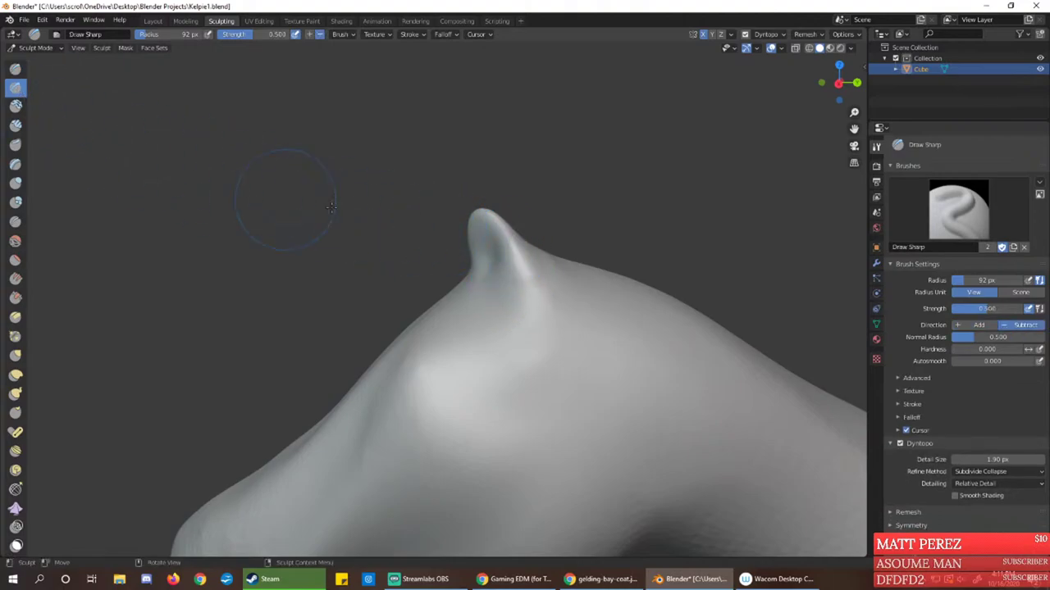
mouse_move(516, 250)
mouse_down()
mouse_move(506, 259)
mouse_move(506, 243)
mouse_up()
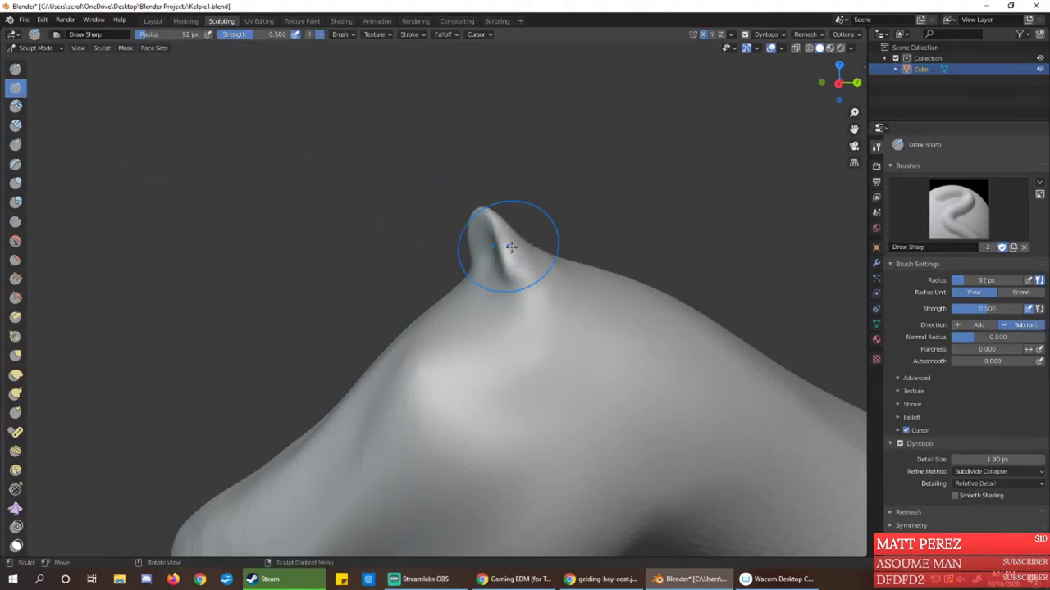
middle_drag(506, 244, 515, 270)
drag(592, 305, 571, 293)
drag(577, 251, 560, 219)
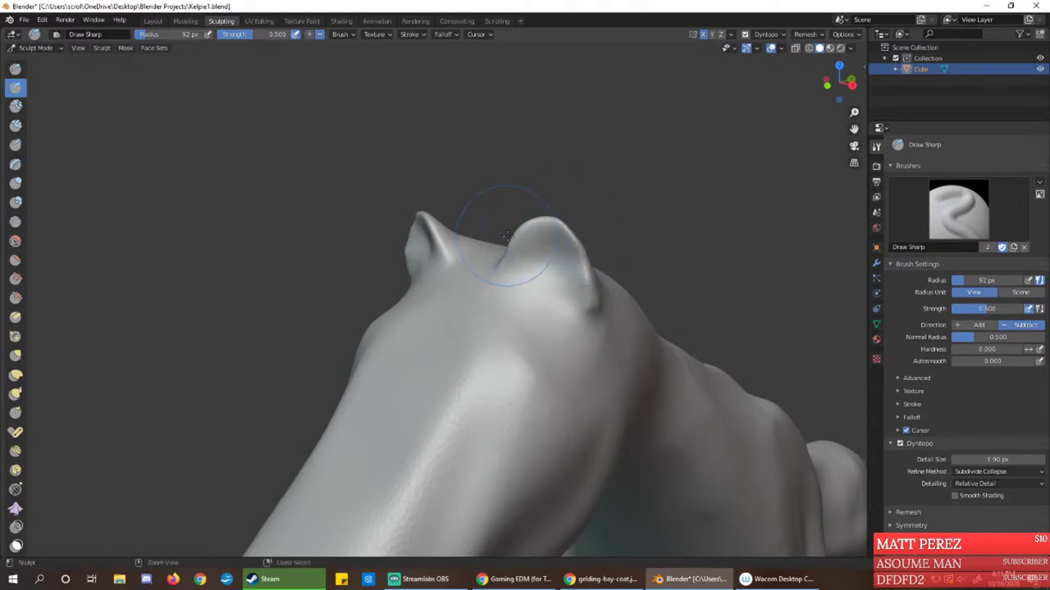
Sharpen the ear's rim from the tip down to its base with Draw Sharp strokes from several angles
middle_drag(508, 237, 525, 229)
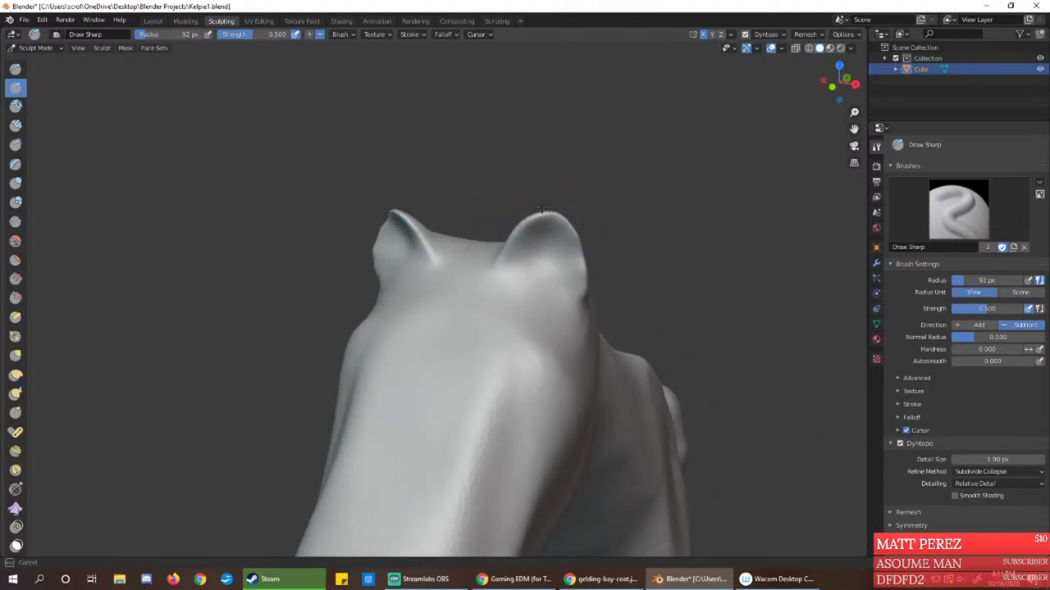
mouse_move(543, 212)
middle_down()
mouse_move(485, 230)
mouse_move(520, 289)
middle_up()
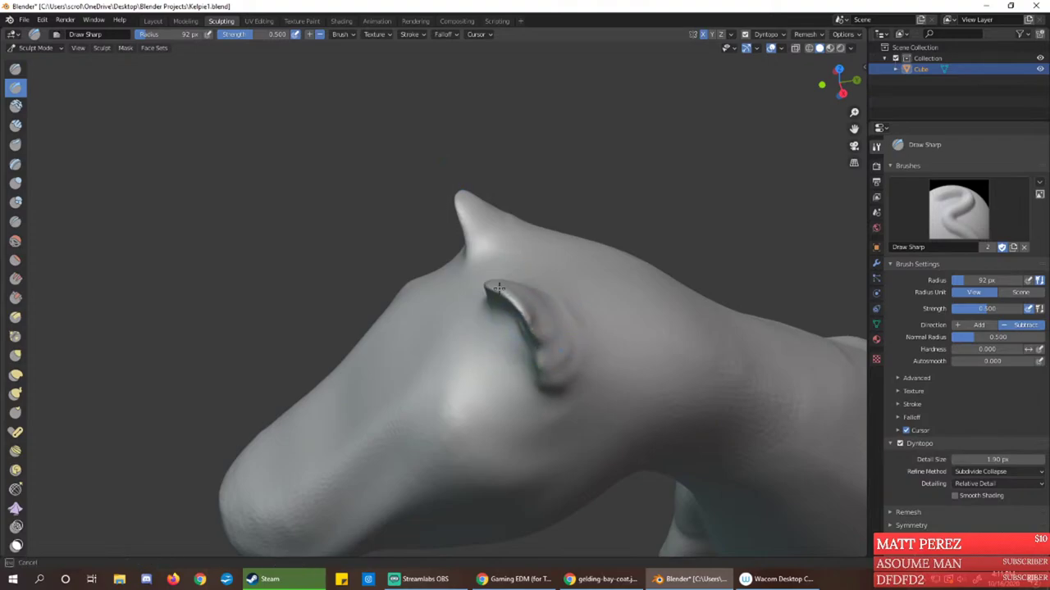
middle_drag(519, 286, 552, 324)
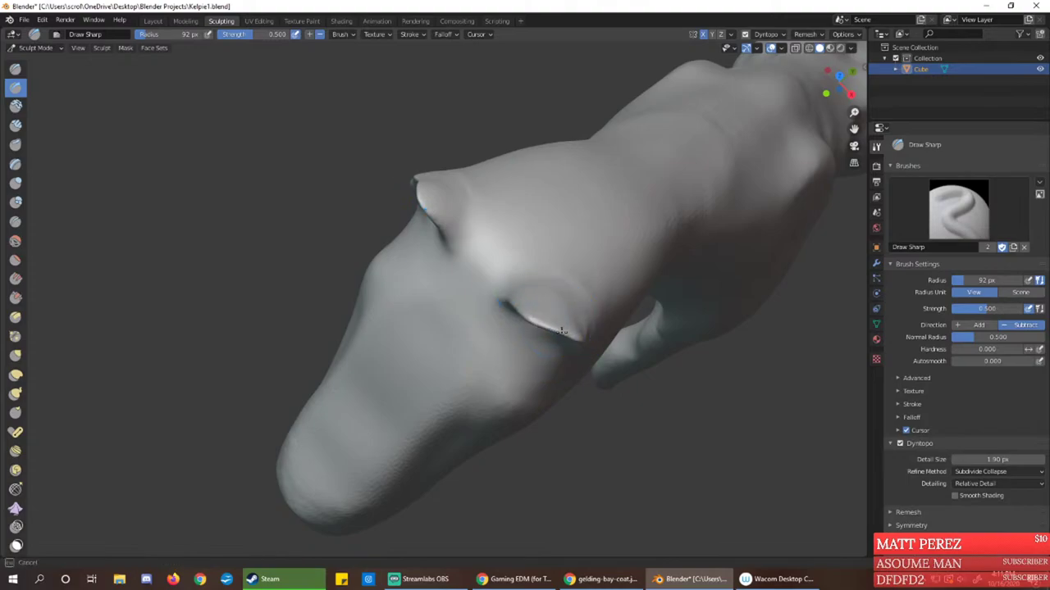
mouse_move(574, 336)
middle_down()
mouse_move(609, 237)
mouse_move(543, 232)
mouse_move(532, 302)
middle_up()
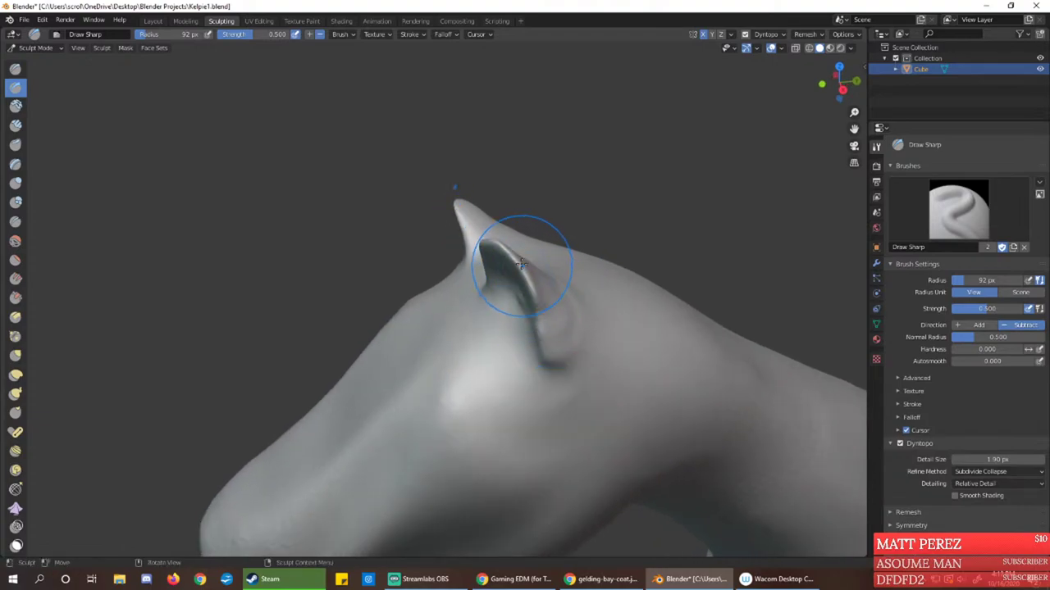
middle_drag(522, 262, 546, 317)
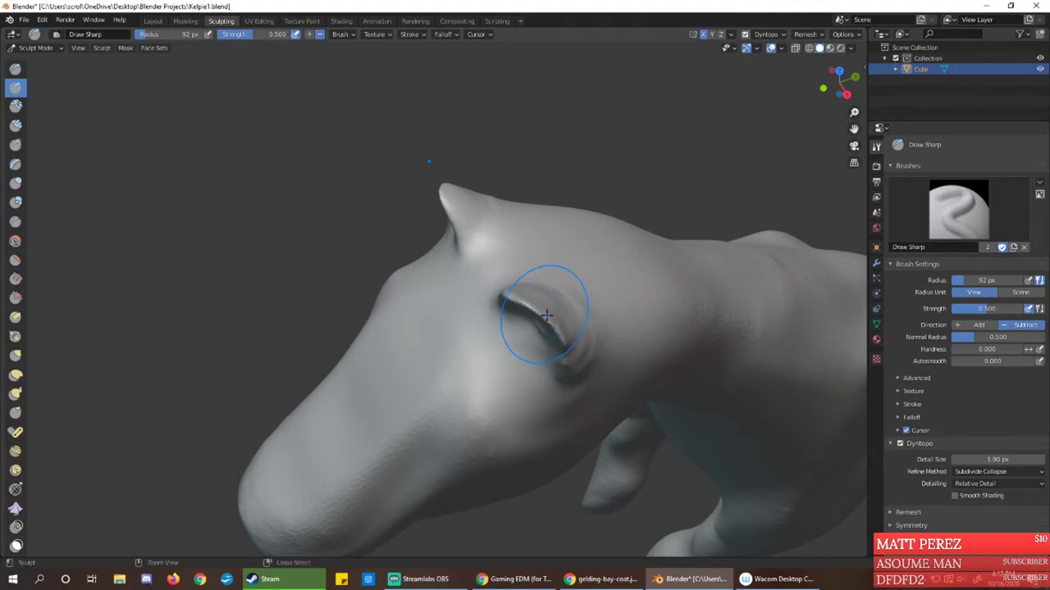
middle_drag(524, 305, 576, 226)
Try to draw the ear's rim and tip out to a point with Draw Sharp, and undo those strokes
mouse_move(592, 256)
middle_down()
mouse_move(558, 299)
mouse_move(636, 233)
mouse_move(595, 238)
mouse_move(645, 235)
mouse_move(670, 282)
mouse_move(632, 227)
mouse_move(656, 246)
mouse_move(644, 250)
middle_up()
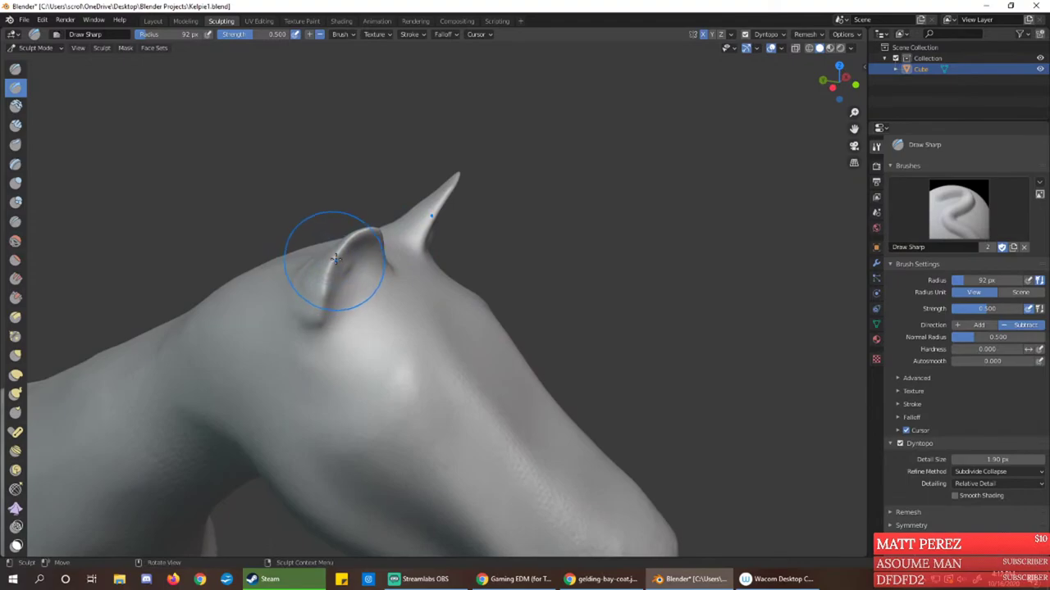
drag(335, 259, 328, 267)
mouse_move(328, 258)
middle_down()
mouse_move(326, 228)
mouse_move(419, 240)
mouse_move(544, 275)
mouse_move(415, 243)
middle_up()
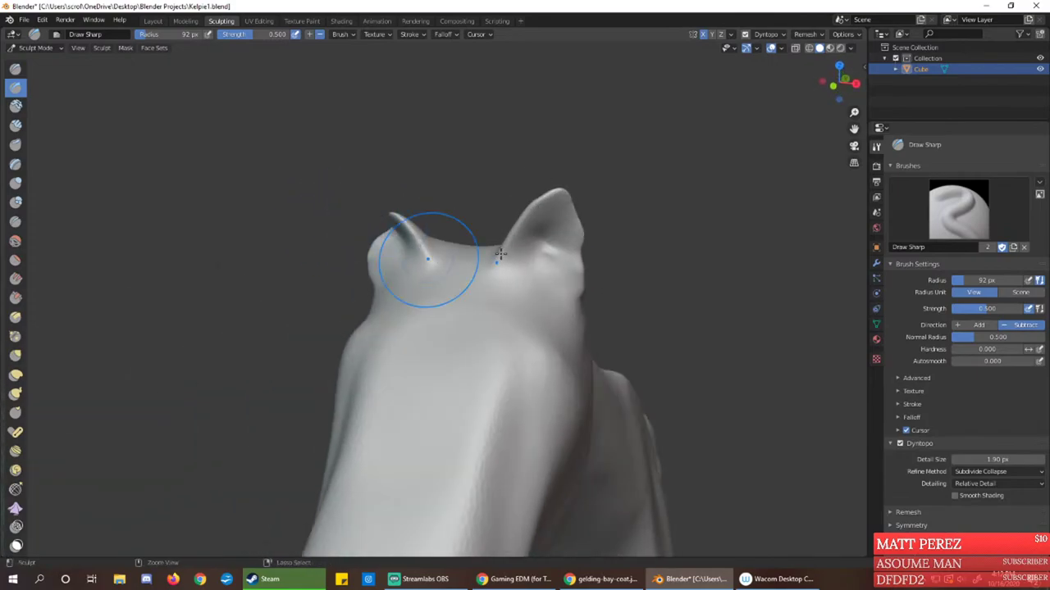
key(ctrl+z)
key(ctrl+z)
key(ctrl+z)
key(ctrl+z)
key(ctrl+z)
key(ctrl+z)
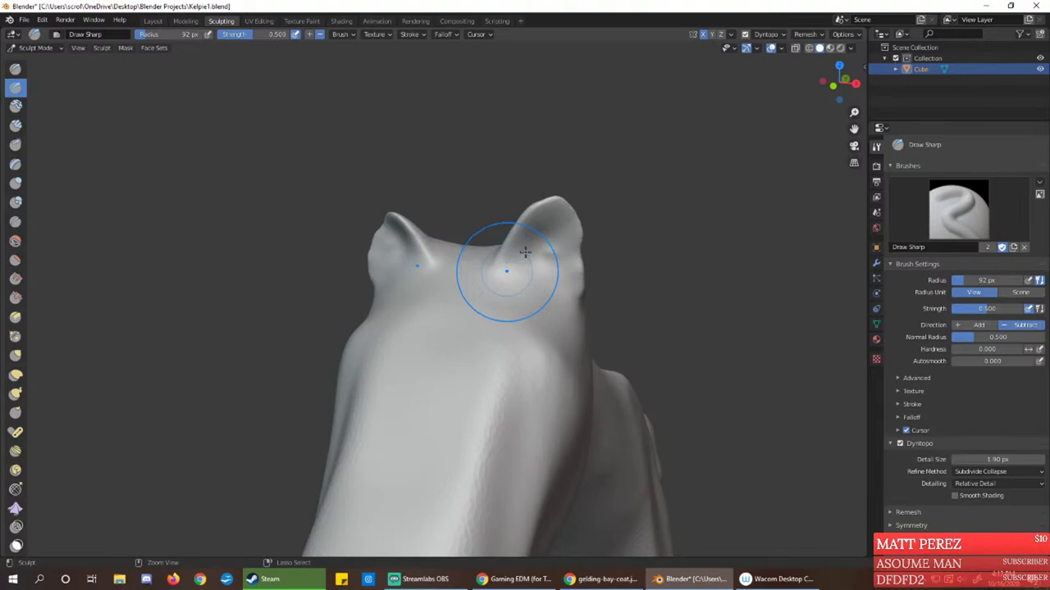
key(ctrl+z)
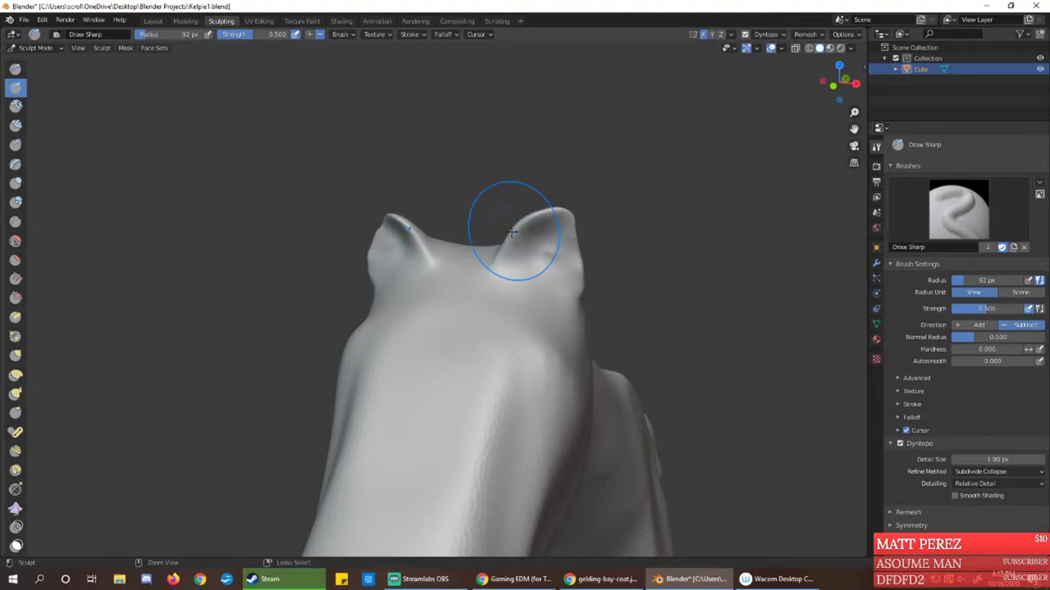
key(ctrl+z)
key(ctrl+z)
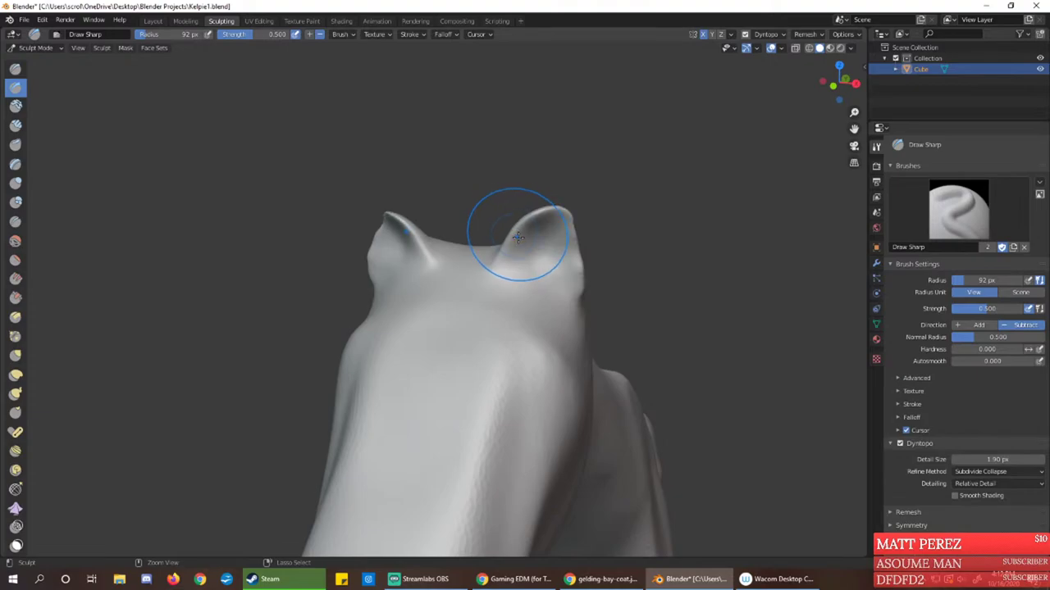
middle_drag(519, 237, 519, 219)
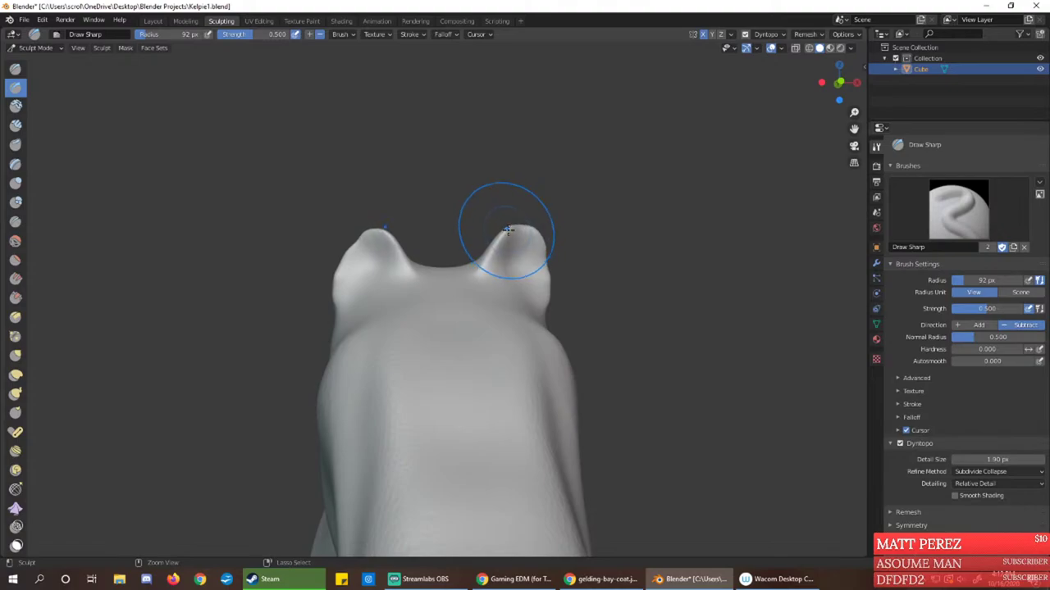
key(ctrl+z)
key(ctrl+z)
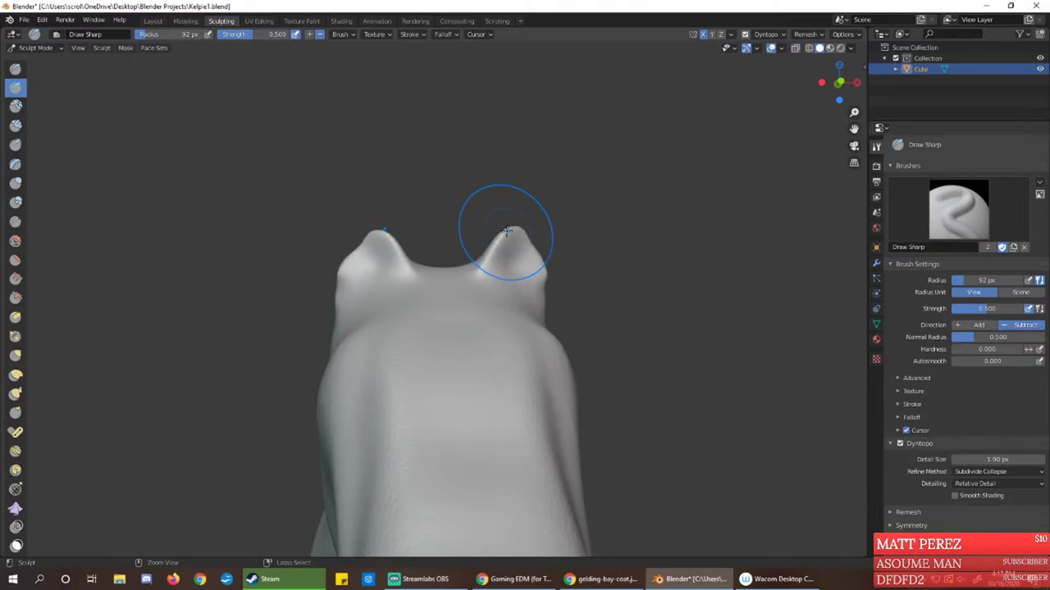
Reshape the ear's rounded upper rim and hollow with Draw Sharp, undoing the last stray stroke
key(KP_1)
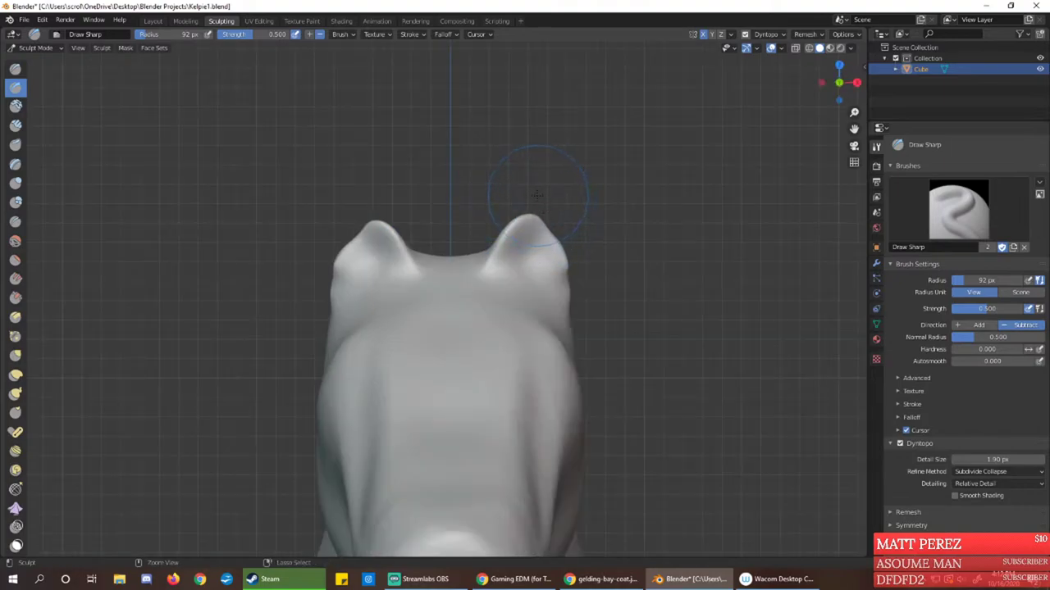
mouse_move(545, 208)
middle_down()
mouse_move(474, 281)
mouse_move(576, 248)
mouse_move(540, 218)
mouse_move(585, 202)
mouse_move(561, 229)
mouse_move(492, 269)
middle_up()
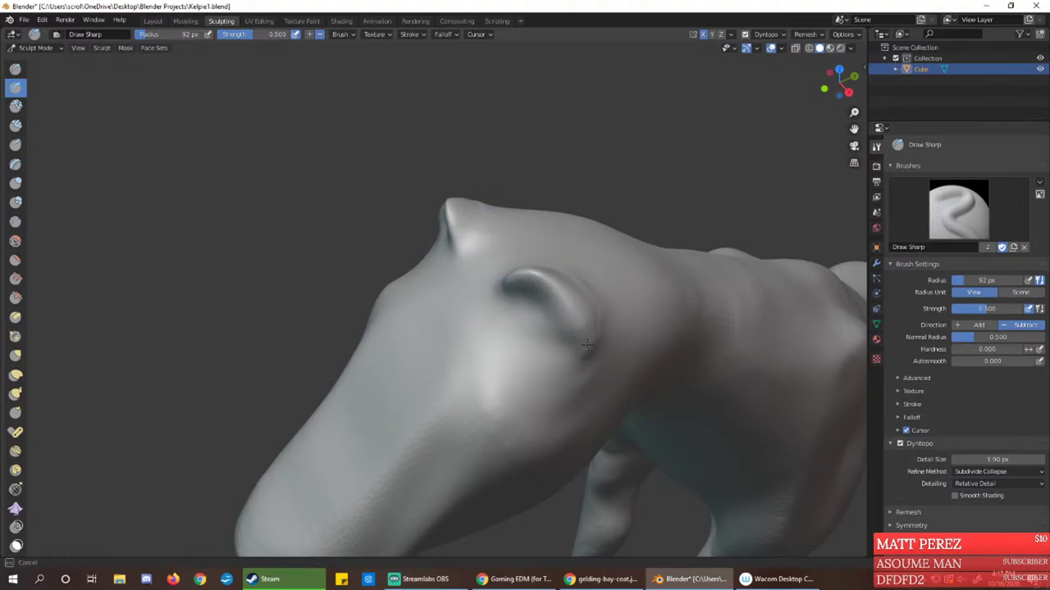
mouse_move(543, 282)
middle_down()
mouse_move(567, 224)
mouse_move(475, 226)
middle_up()
middle_drag(563, 245, 534, 285)
mouse_move(533, 288)
mouse_down()
mouse_move(527, 265)
mouse_move(497, 246)
mouse_up()
key(ctrl+z)
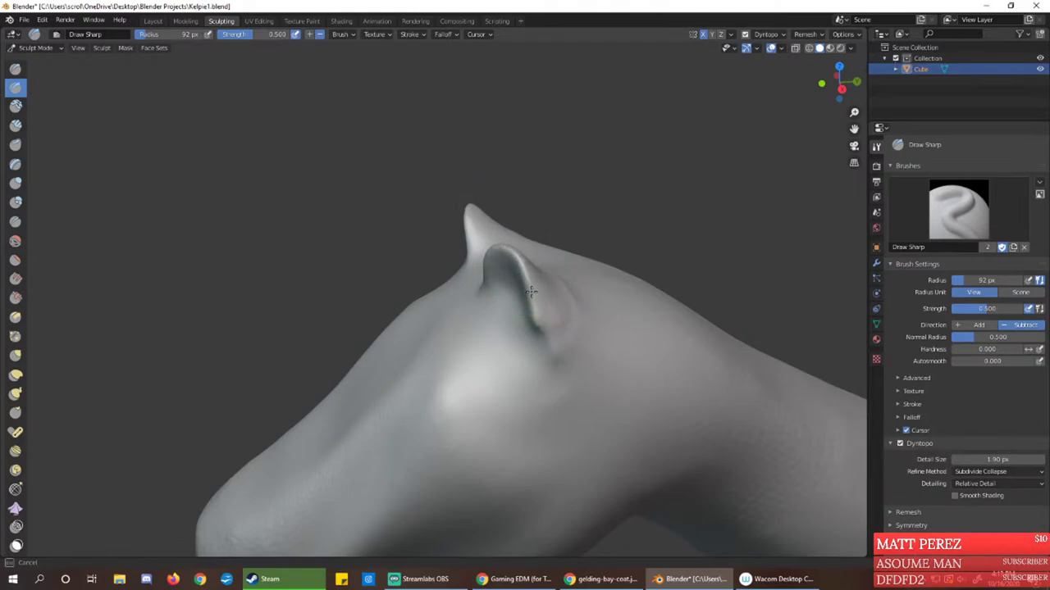
Thin and extend the opposite ear's rim into a pointed tip and deepen its hollow with Draw Sharp
mouse_move(530, 269)
middle_down()
mouse_move(661, 265)
mouse_move(405, 284)
mouse_move(386, 258)
middle_up()
mouse_move(386, 257)
mouse_down()
mouse_move(374, 276)
mouse_move(394, 305)
mouse_up()
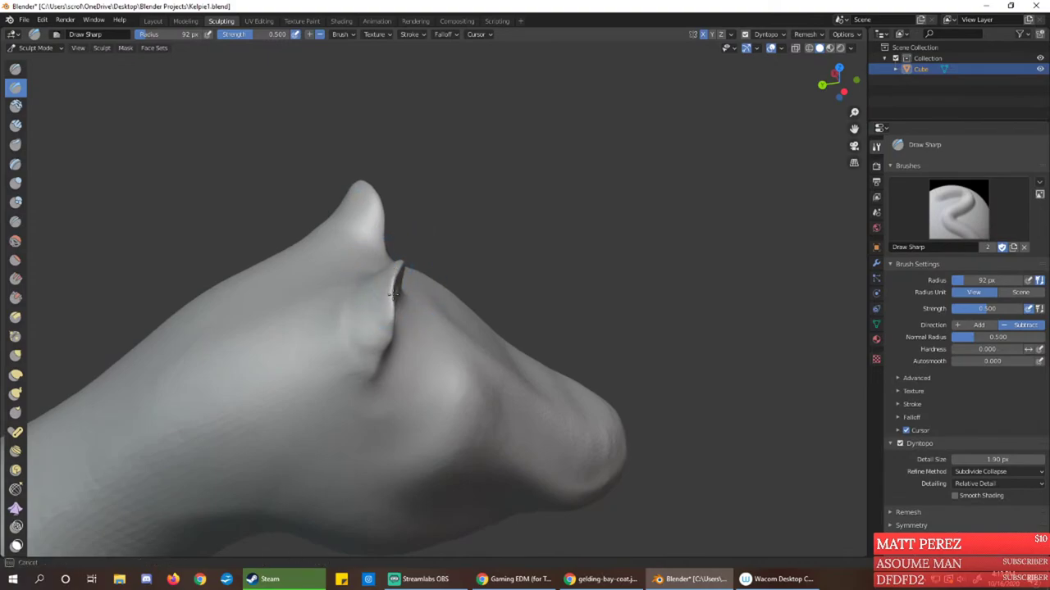
middle_drag(396, 282, 351, 289)
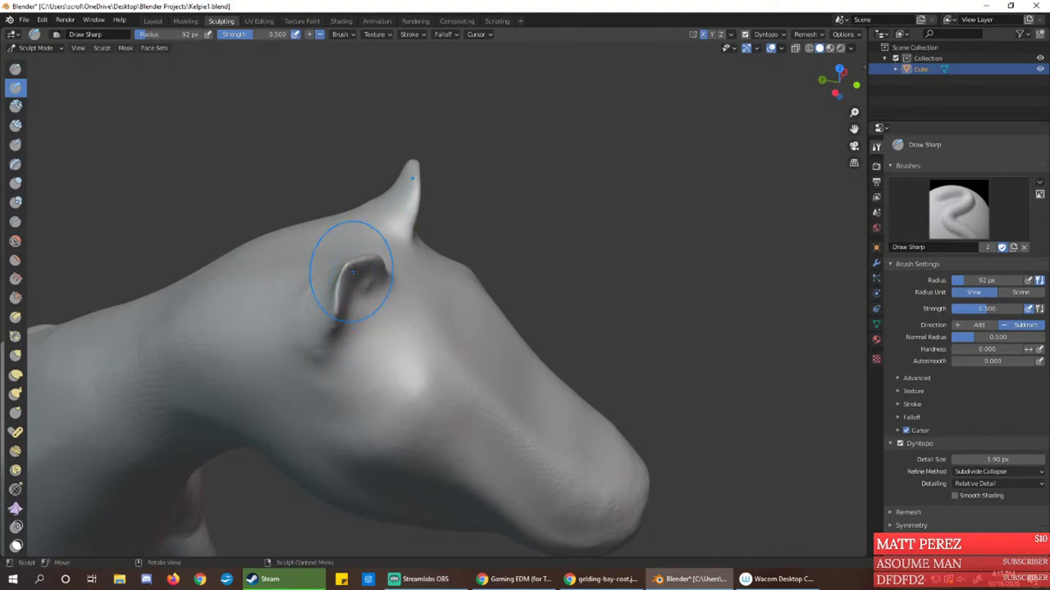
middle_drag(353, 269, 378, 300)
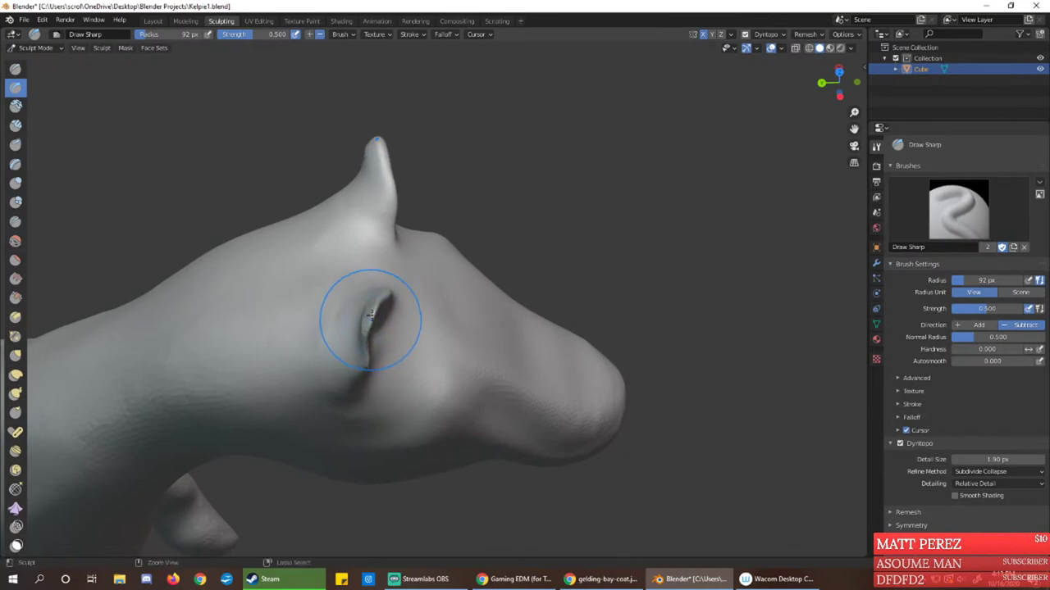
mouse_move(383, 303)
middle_down()
mouse_move(299, 230)
mouse_move(329, 224)
mouse_move(341, 257)
mouse_move(278, 204)
middle_up()
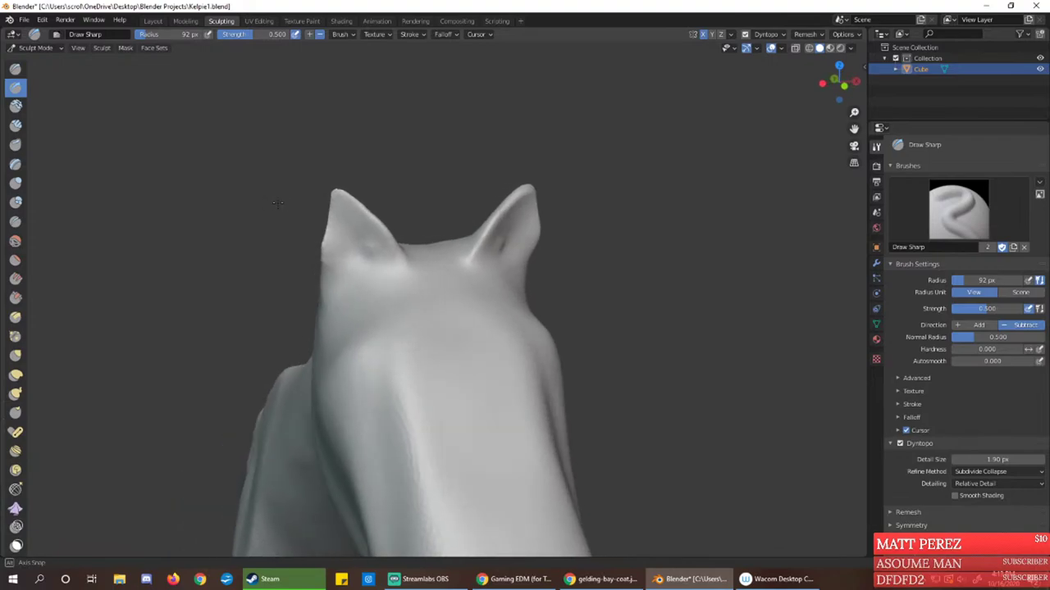
Examine the mesh density of the ears and head in wireframe shading, and return to solid shading
mouse_move(372, 235)
middle_down()
mouse_move(347, 229)
mouse_move(384, 242)
middle_up()
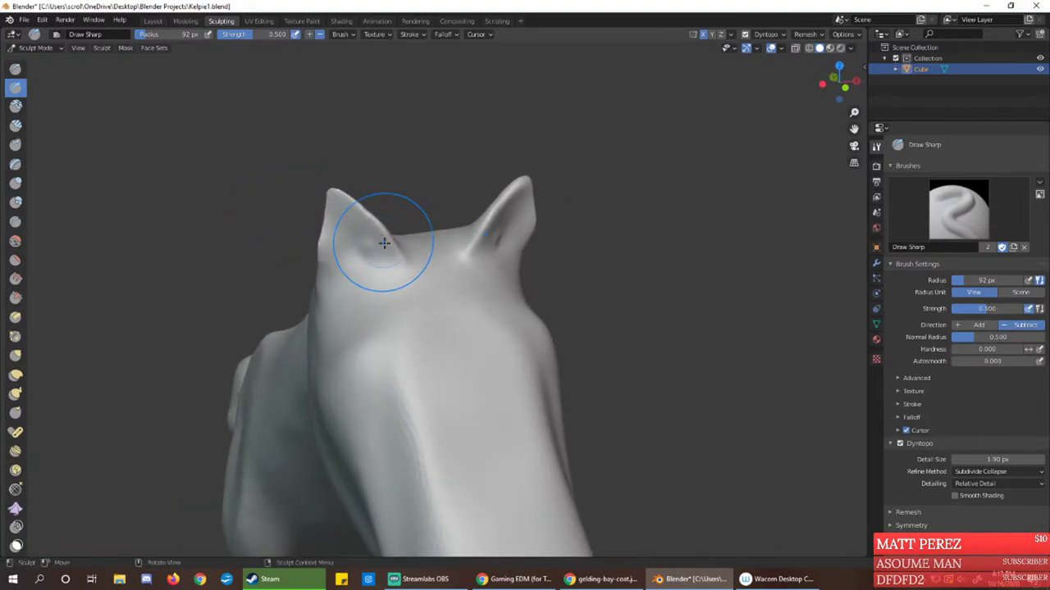
click(316, 245)
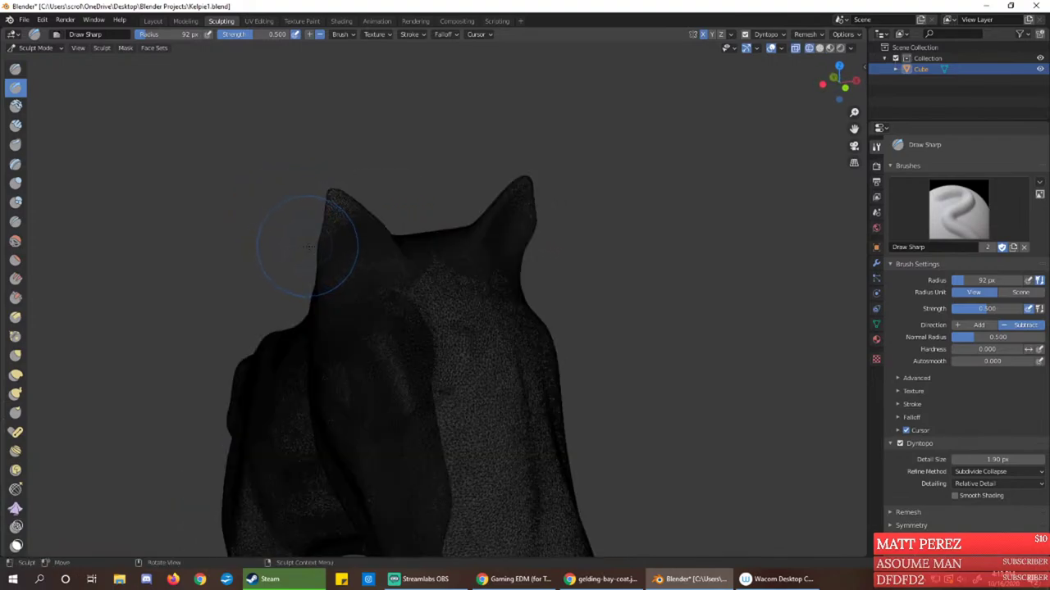
mouse_move(384, 240)
middle_down()
mouse_move(584, 276)
mouse_move(508, 193)
mouse_move(474, 230)
mouse_move(382, 230)
mouse_move(402, 236)
middle_up()
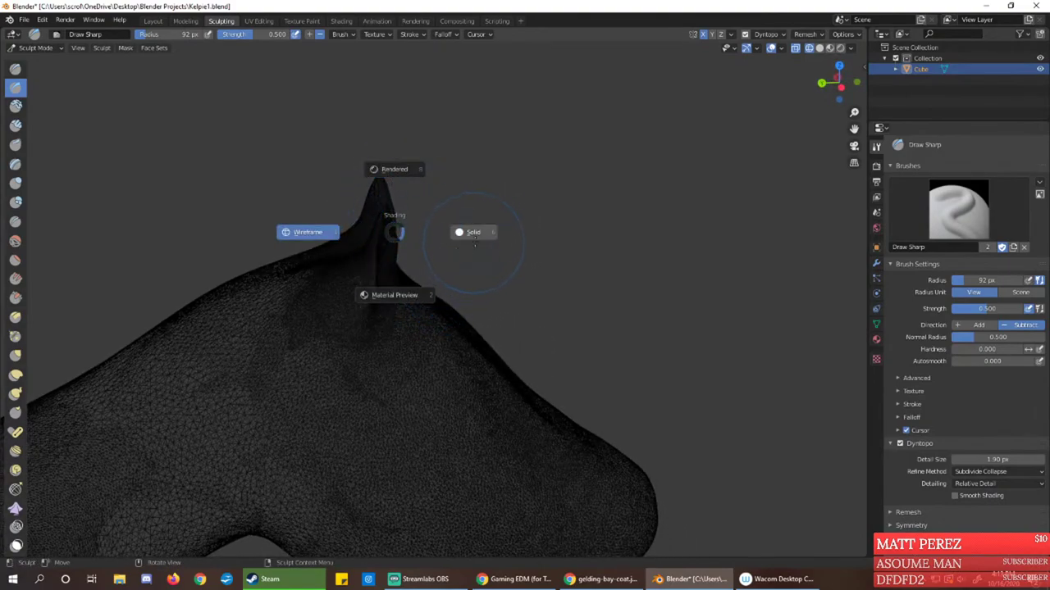
click(474, 244)
Smooth the near ear's jagged rim up to its tip and build up the back of the ear with the Draw brush
mouse_move(474, 244)
middle_down()
mouse_move(446, 225)
mouse_move(461, 244)
middle_up()
scroll(428, 213, up, 3)
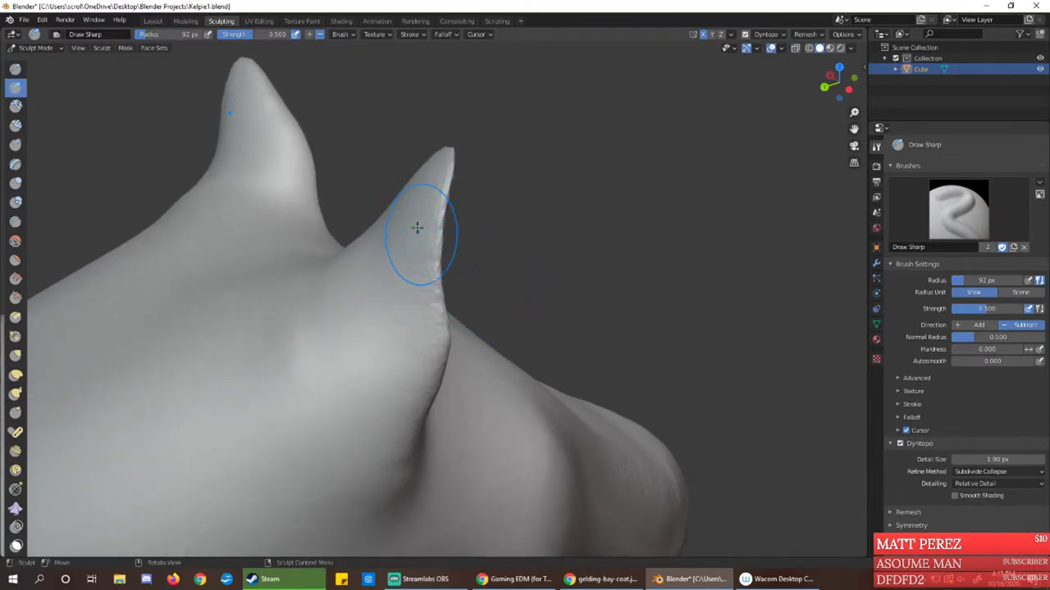
click(14, 69)
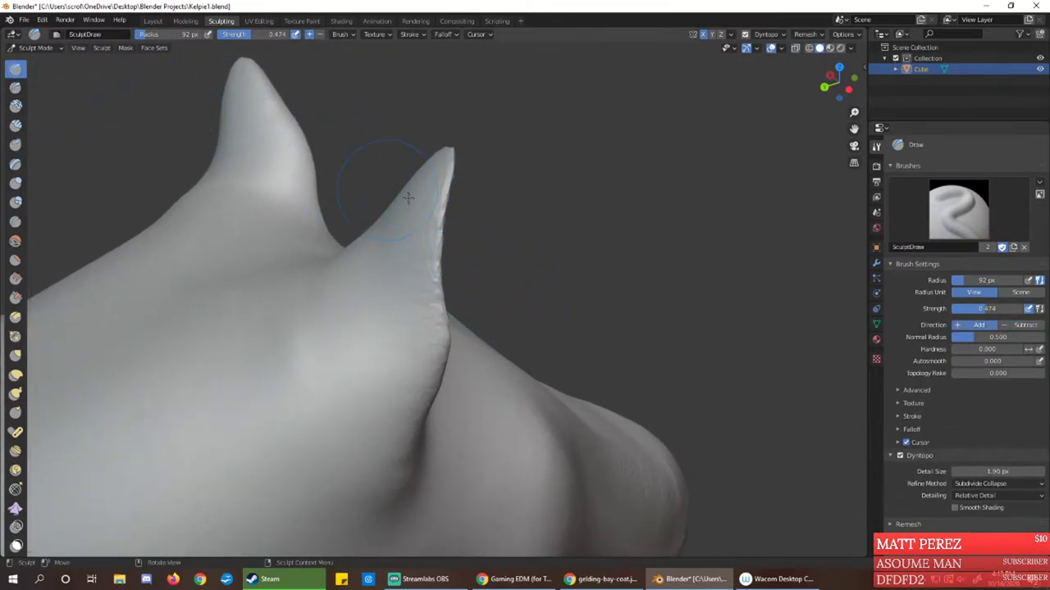
mouse_move(431, 220)
shift+mouse_down()
mouse_move(433, 311)
mouse_move(427, 234)
mouse_move(452, 153)
shift+mouse_up()
mouse_move(435, 201)
middle_down()
mouse_move(456, 176)
mouse_move(410, 203)
middle_up()
mouse_move(410, 203)
mouse_down()
mouse_move(363, 234)
mouse_move(396, 250)
mouse_up()
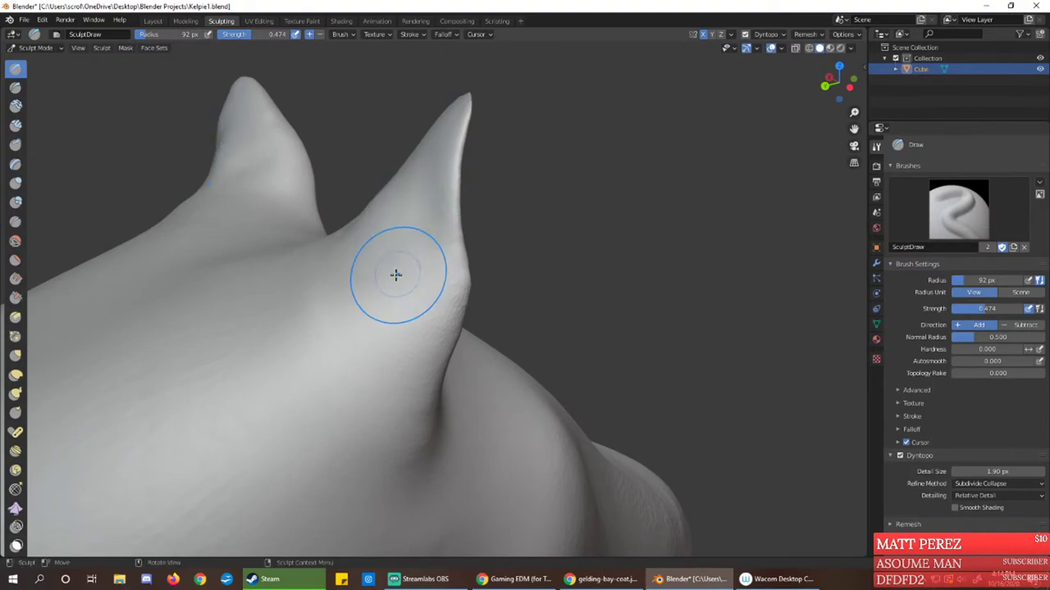
Smooth the back and base of the ear into the skull, enlarging the brush radius to 145 px
mouse_move(412, 180)
middle_down()
mouse_move(417, 216)
mouse_move(537, 234)
middle_up()
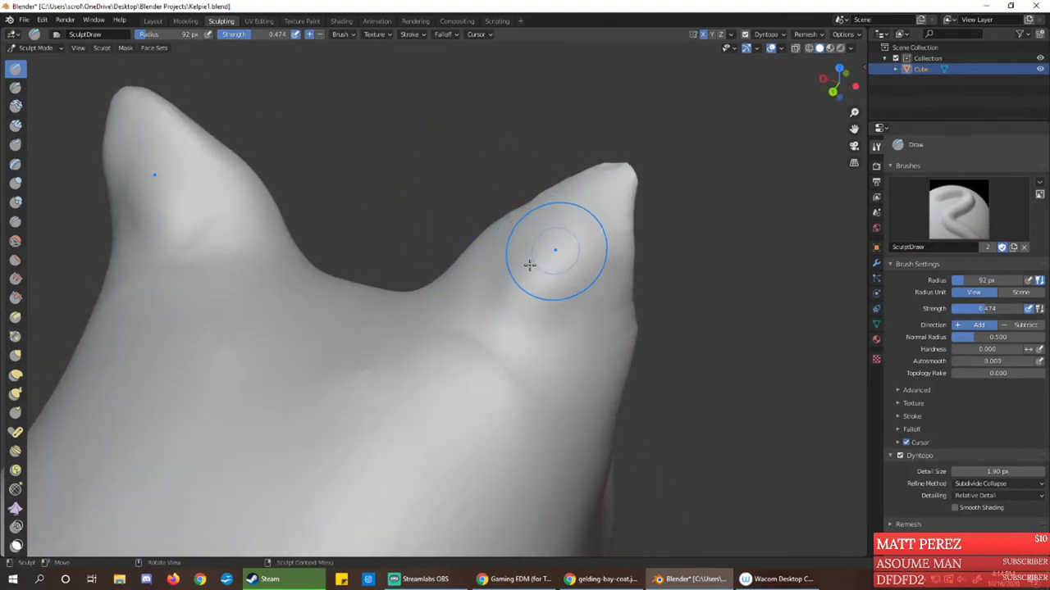
shift+drag(535, 256, 483, 303)
shift+drag(560, 242, 536, 258)
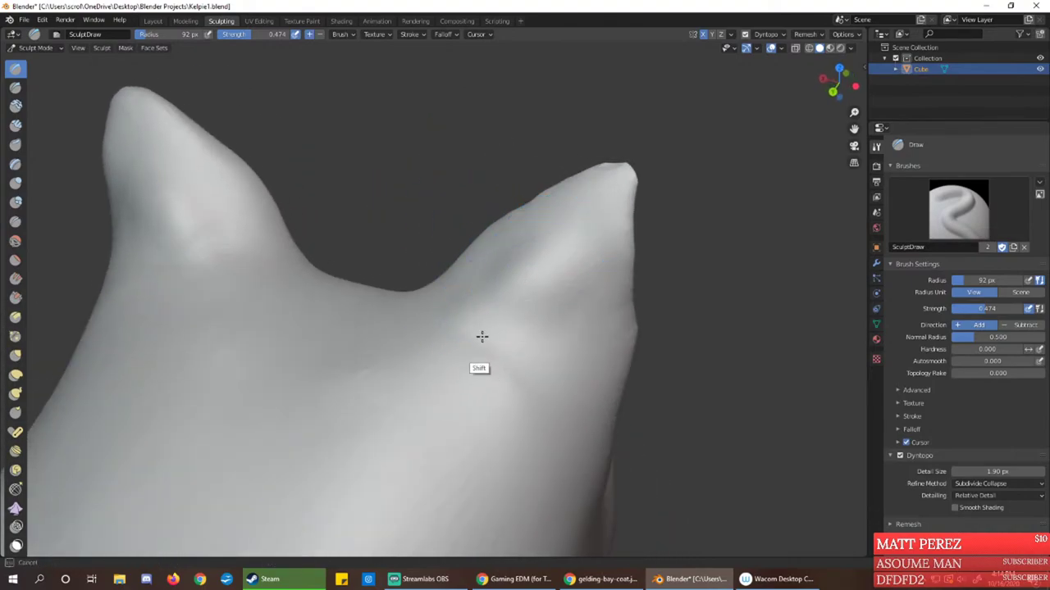
shift+drag(482, 336, 544, 324)
mouse_move(476, 302)
shift+mouse_down()
mouse_move(493, 273)
mouse_move(519, 296)
shift+mouse_up()
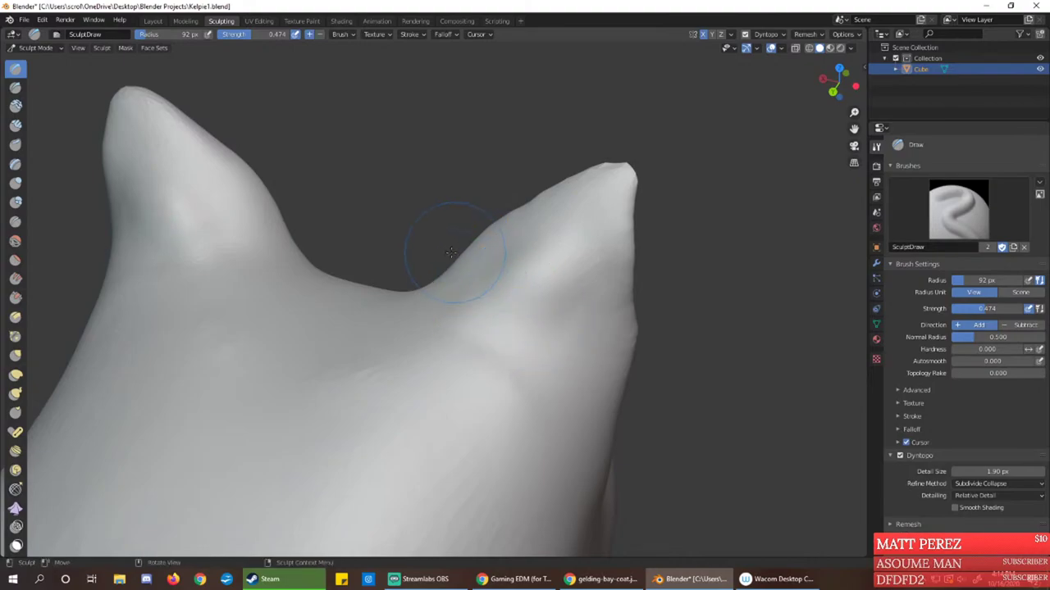
right_click(440, 242)
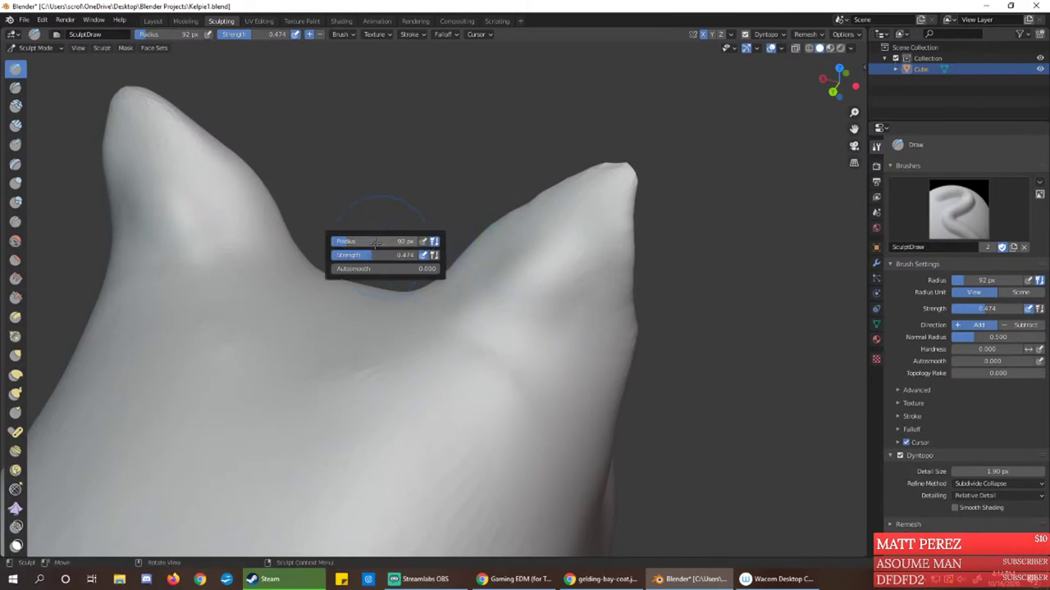
drag(376, 244, 373, 243)
shift+drag(493, 276, 522, 264)
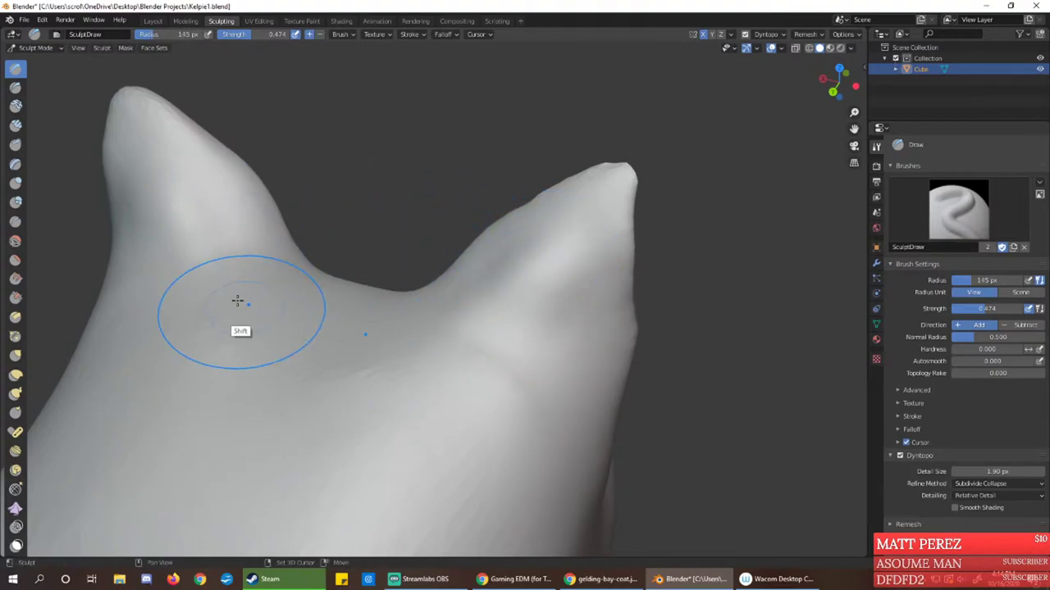
Thicken the ear's rim up to the tip with Draw brush strokes from the side
mouse_move(429, 378)
middle_down()
mouse_move(452, 312)
mouse_move(312, 323)
middle_up()
mouse_move(349, 240)
middle_down()
mouse_move(318, 151)
mouse_move(251, 188)
mouse_move(263, 144)
middle_up()
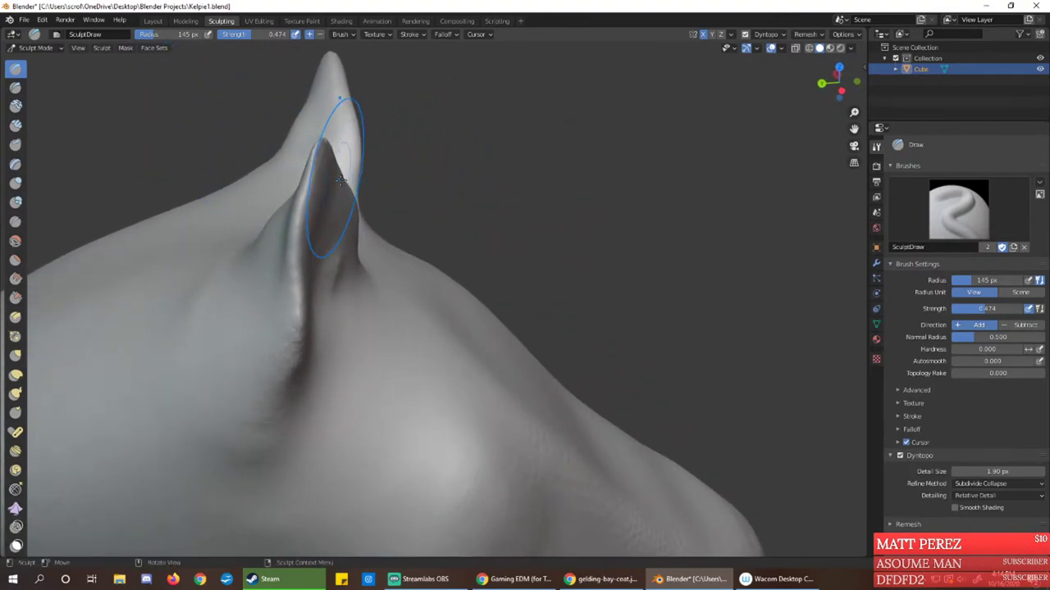
drag(310, 179, 327, 138)
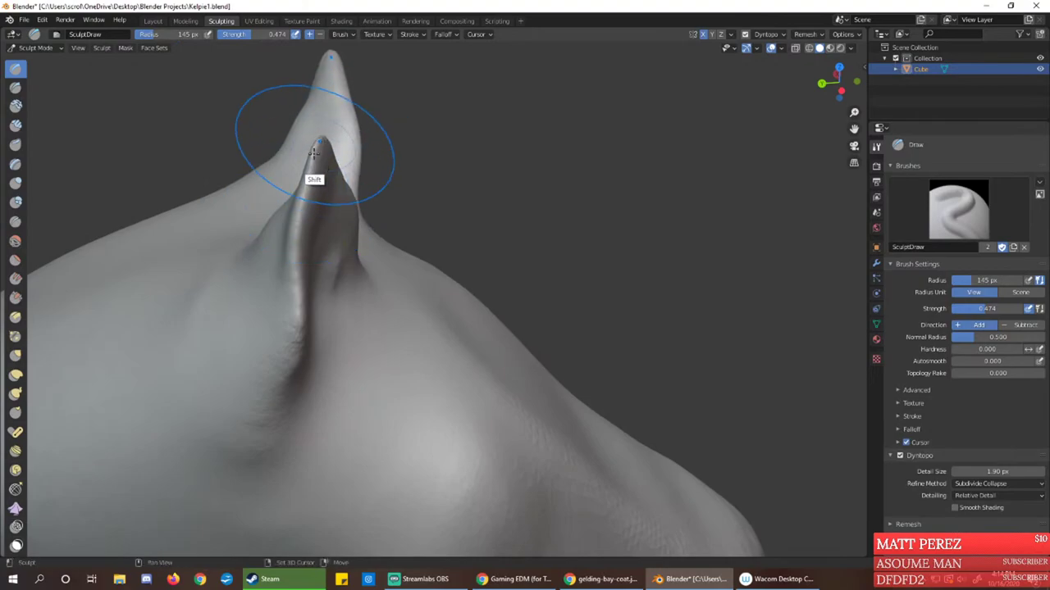
drag(308, 180, 317, 141)
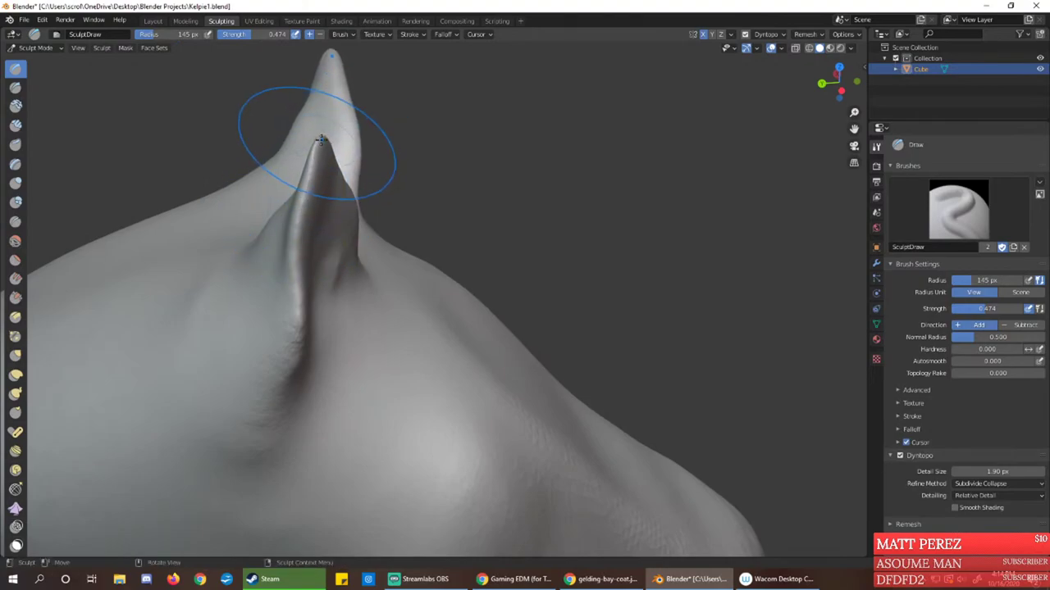
Smooth the front face of the ear and build up its outer edge near the base with the Draw brush
mouse_move(307, 204)
middle_down()
mouse_move(267, 167)
mouse_move(234, 159)
mouse_move(285, 177)
mouse_move(297, 136)
mouse_move(429, 235)
mouse_move(351, 222)
mouse_move(484, 251)
mouse_move(549, 234)
mouse_move(562, 253)
middle_up()
shift+drag(570, 237, 564, 241)
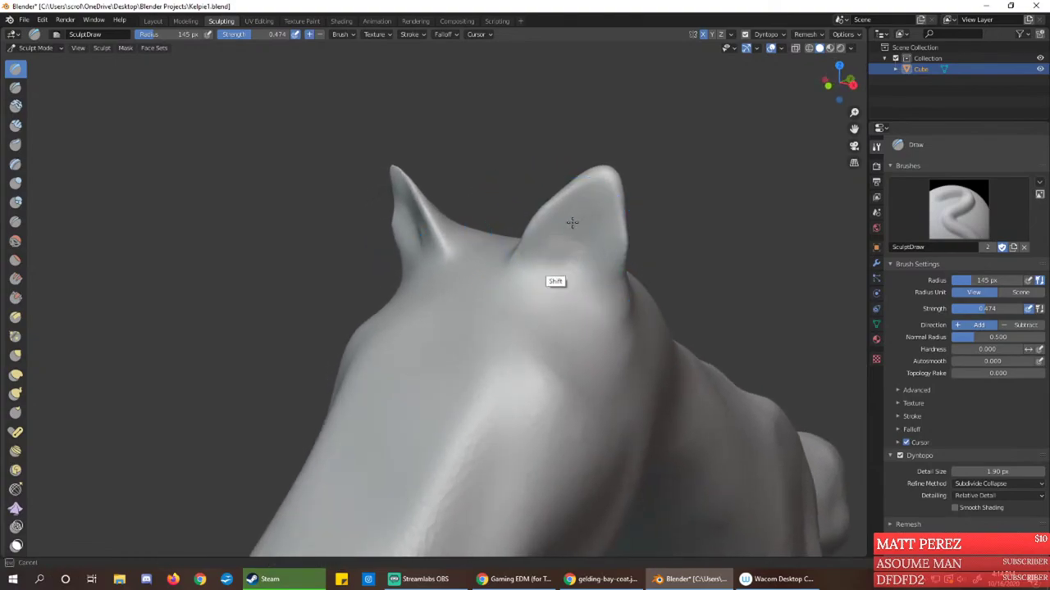
mouse_move(586, 291)
middle_down()
mouse_move(619, 303)
mouse_move(563, 311)
mouse_move(714, 270)
middle_up()
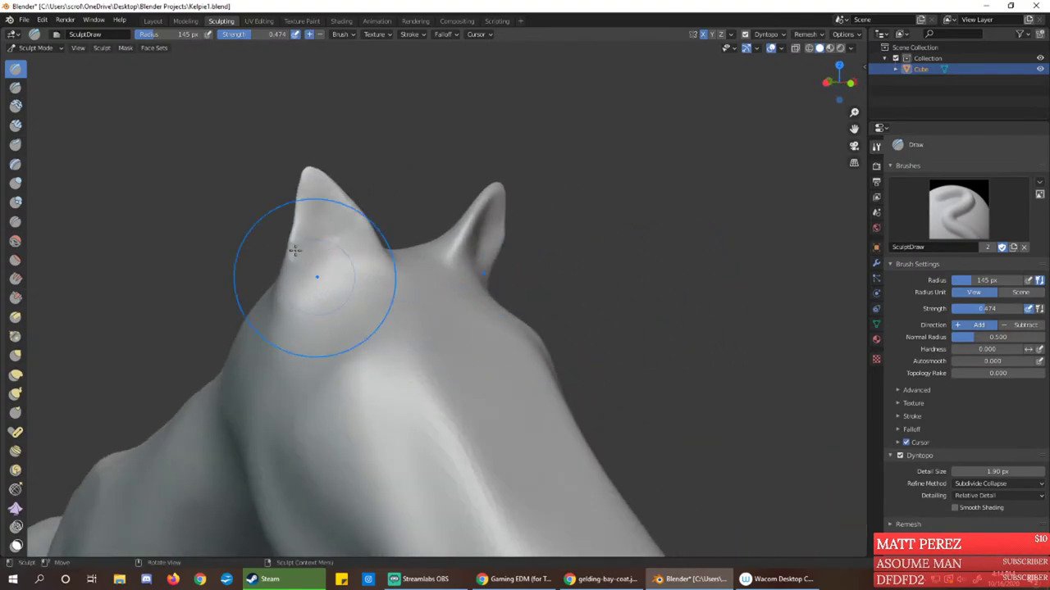
mouse_move(294, 250)
mouse_down()
mouse_move(314, 227)
mouse_move(290, 257)
mouse_up()
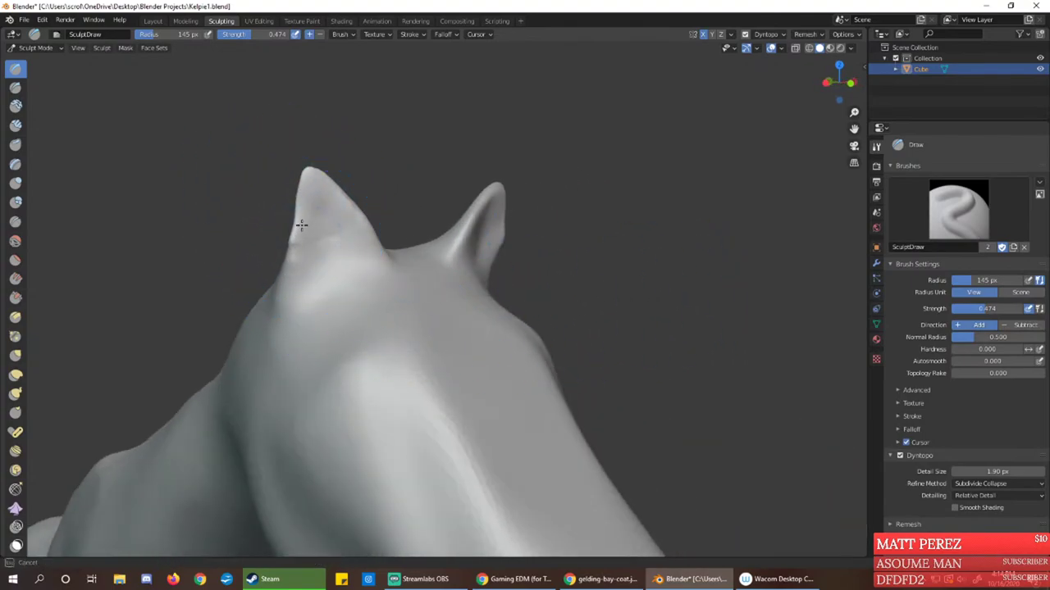
middle_drag(325, 237, 300, 246)
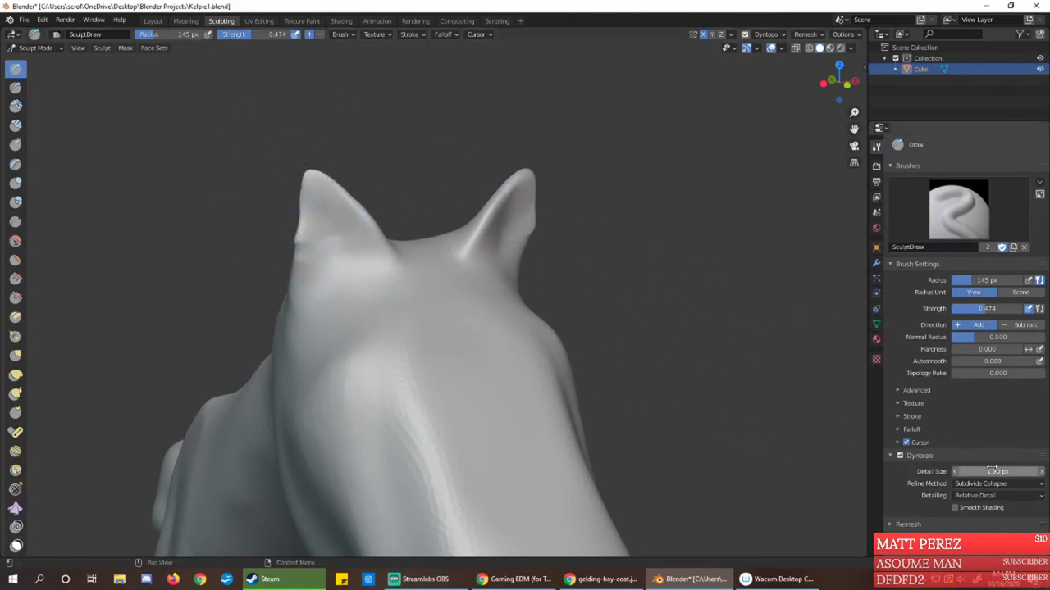
Set the Dyntopo detail size to 2.60 px and smooth the outer edges of the ears
drag(991, 470, 979, 471)
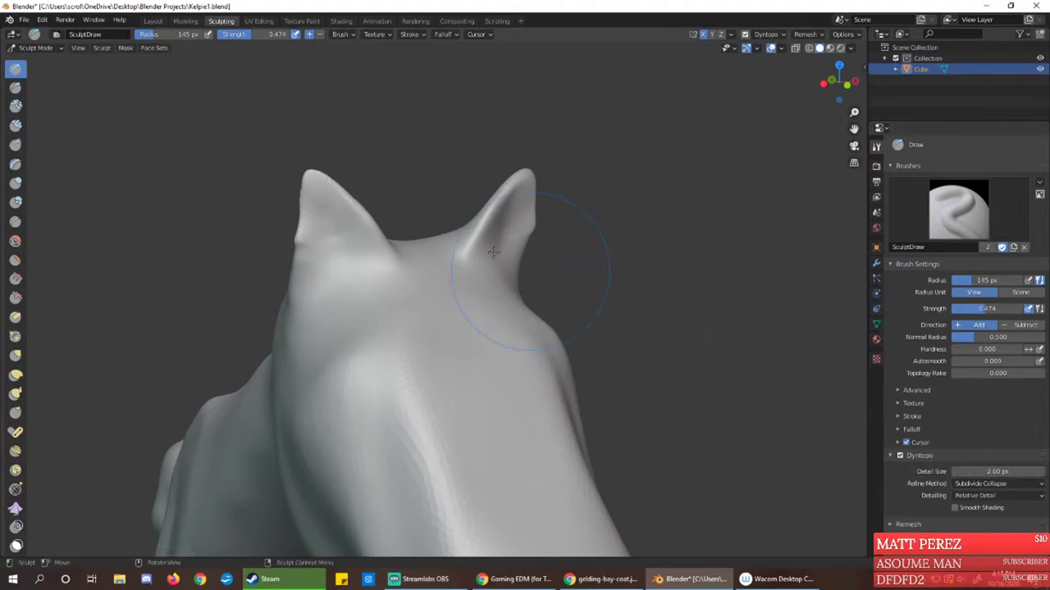
mouse_move(305, 241)
shift+mouse_down()
mouse_move(310, 205)
mouse_move(319, 271)
mouse_move(316, 248)
shift+mouse_up()
middle_drag(358, 206, 569, 216)
shift+drag(606, 215, 611, 229)
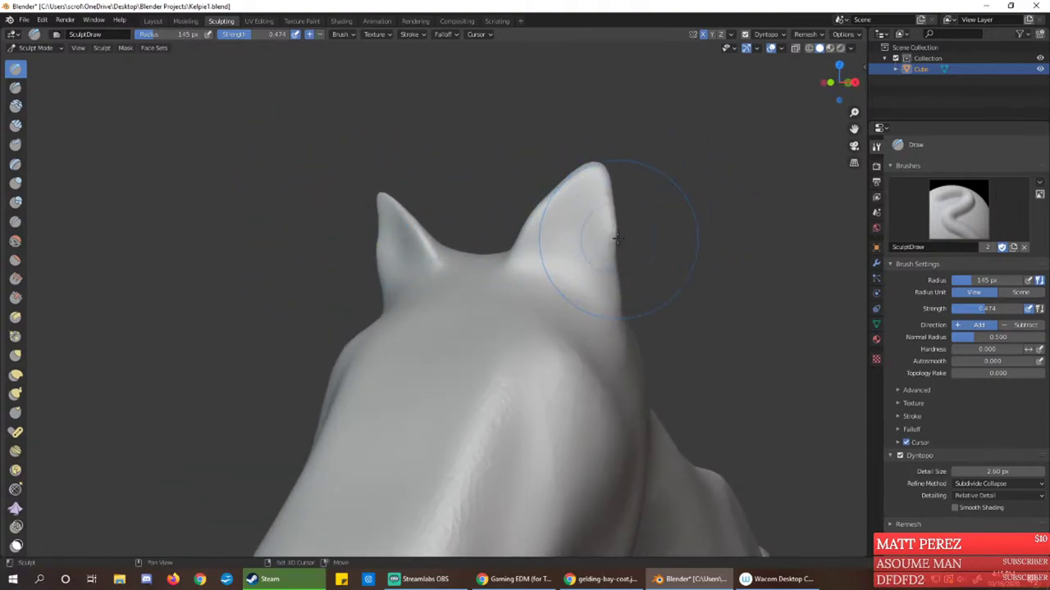
Bend the ear tips forward in side view using Elastic Deform with a 67 px radius
mouse_move(584, 214)
middle_down()
mouse_move(586, 94)
mouse_move(591, 120)
middle_up()
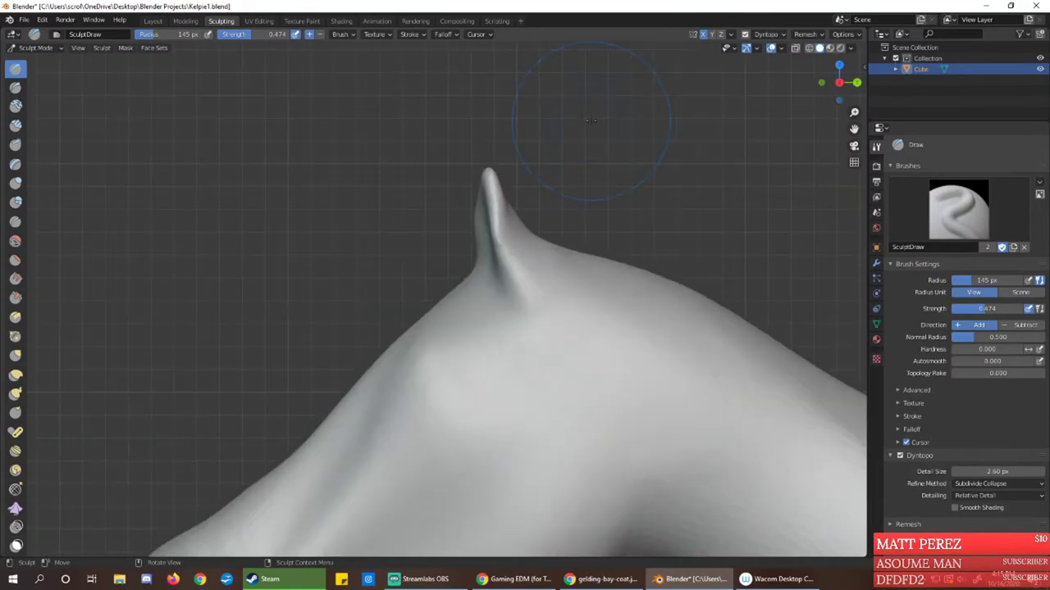
mouse_move(465, 270)
middle_down()
mouse_move(490, 361)
mouse_move(445, 235)
middle_up()
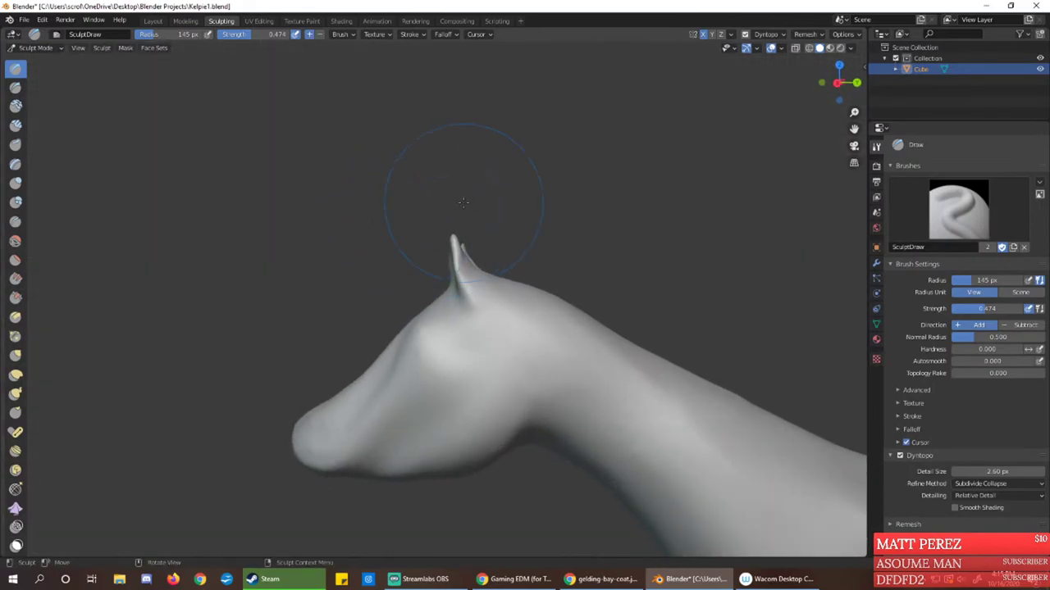
click(15, 375)
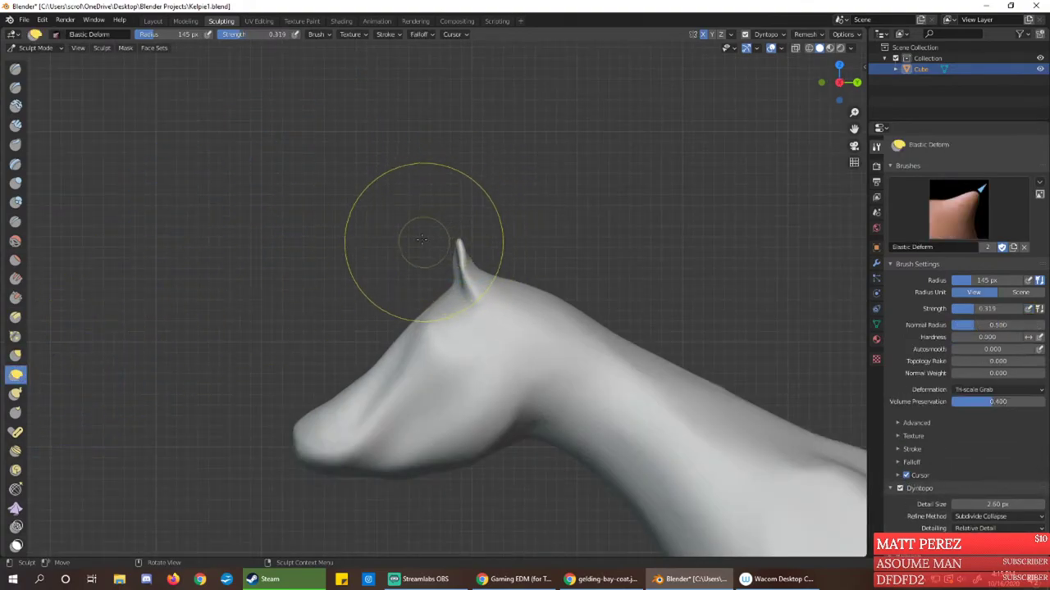
right_click(384, 215)
drag(354, 230, 337, 228)
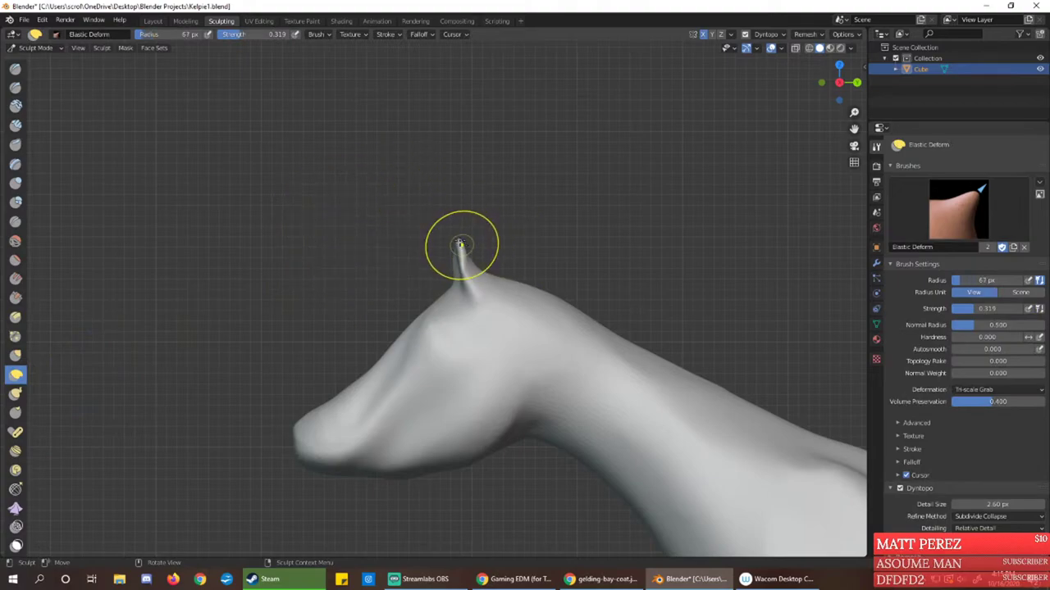
drag(467, 242, 450, 227)
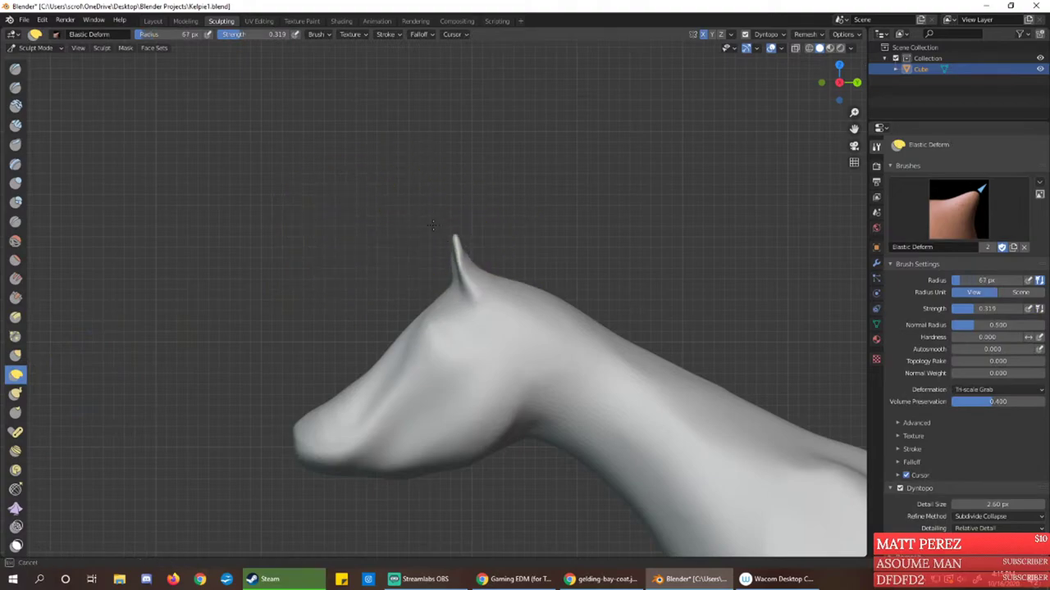
mouse_move(419, 213)
mouse_down()
mouse_move(375, 201)
mouse_move(428, 247)
mouse_up()
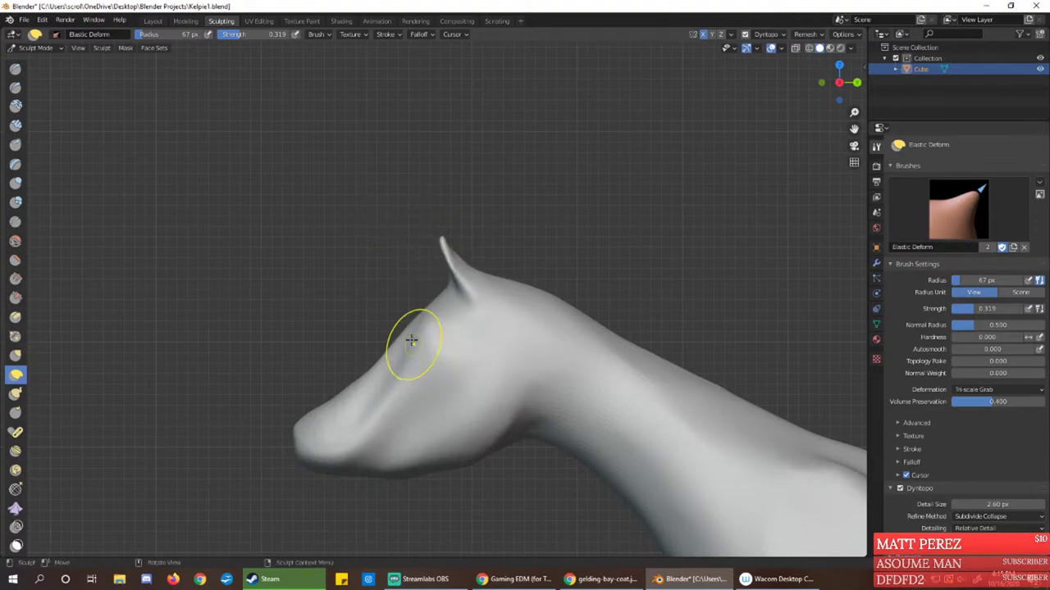
Carve a short indentation at the eye area below the brow with the Crease brush
mouse_move(433, 312)
middle_down()
mouse_move(532, 327)
mouse_move(501, 317)
middle_up()
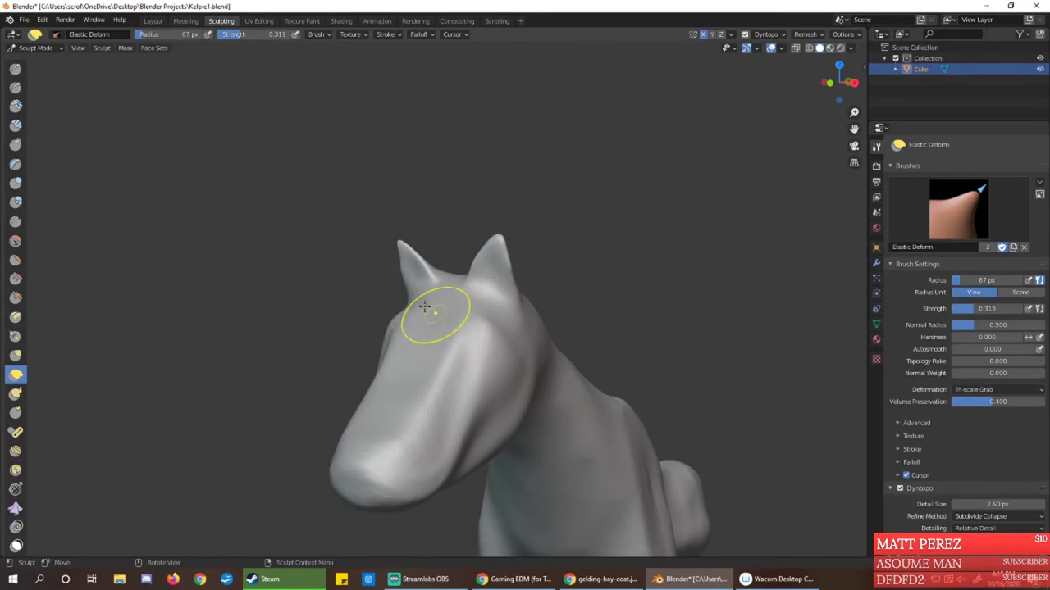
click(15, 87)
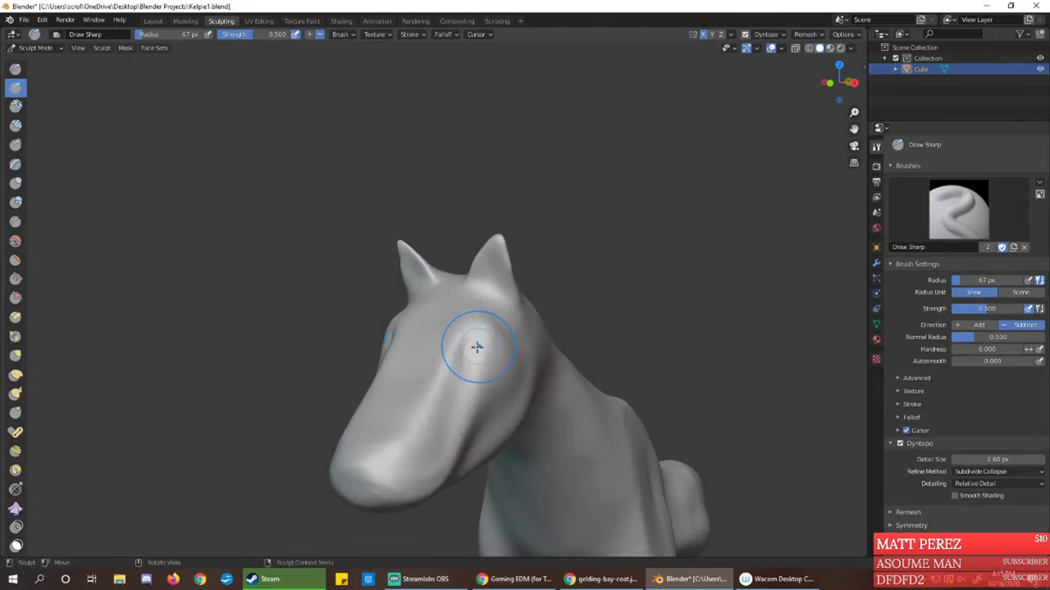
middle_drag(485, 344, 470, 286)
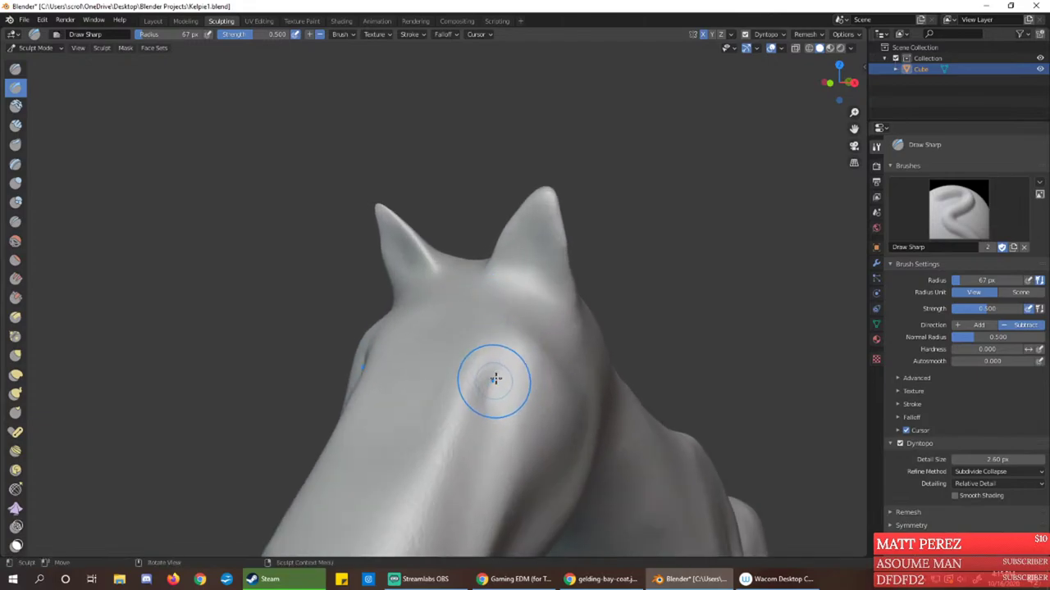
click(15, 222)
mouse_move(505, 380)
mouse_down()
mouse_move(483, 406)
mouse_move(509, 394)
mouse_up()
Deepen the eye socket's inner corner with subtracting Draw Sharp strokes and smooth the area around it
click(15, 87)
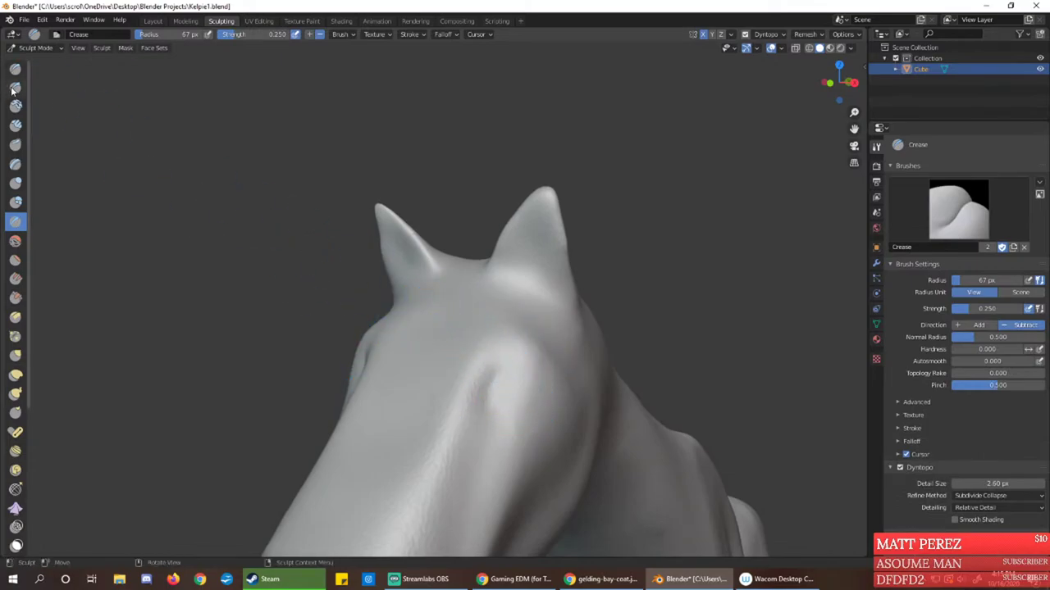
ctrl+middle_drag(563, 403, 529, 339)
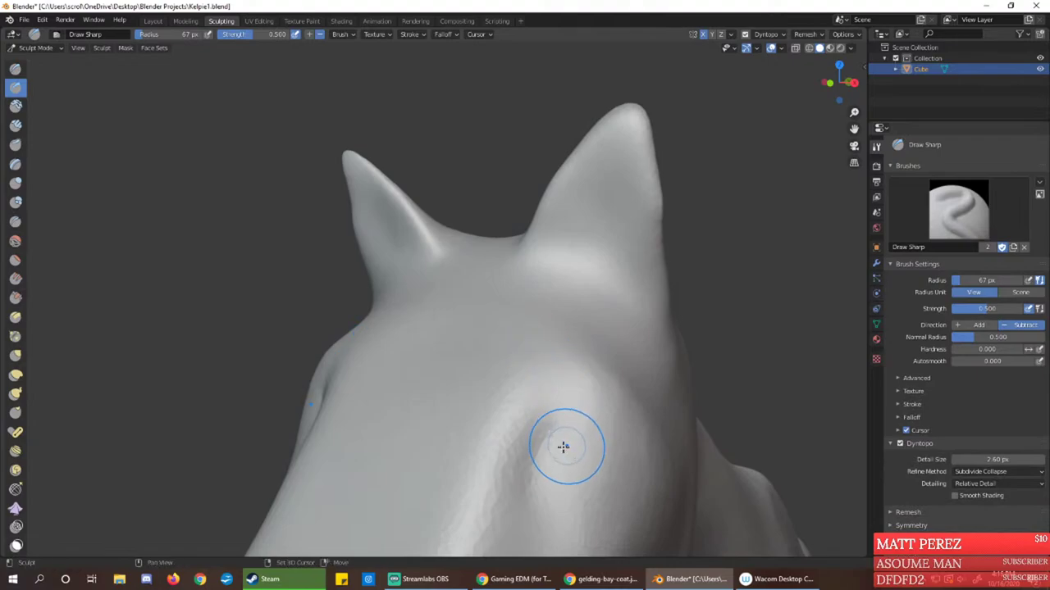
mouse_move(563, 446)
shift+middle_down()
mouse_move(477, 282)
mouse_move(461, 283)
shift+middle_up()
drag(416, 279, 411, 306)
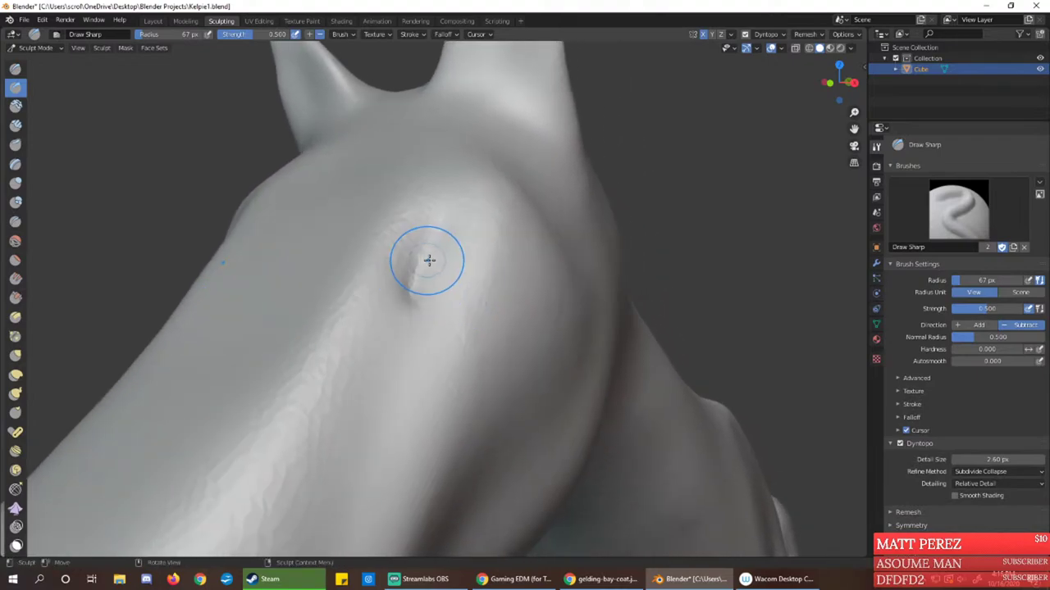
drag(428, 260, 414, 304)
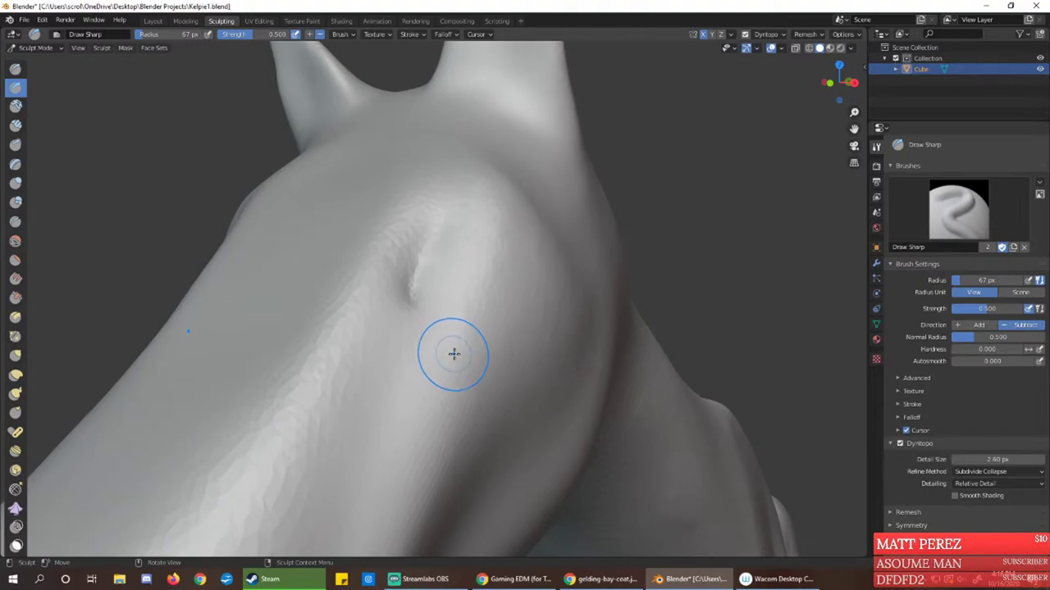
shift+drag(456, 243, 422, 290)
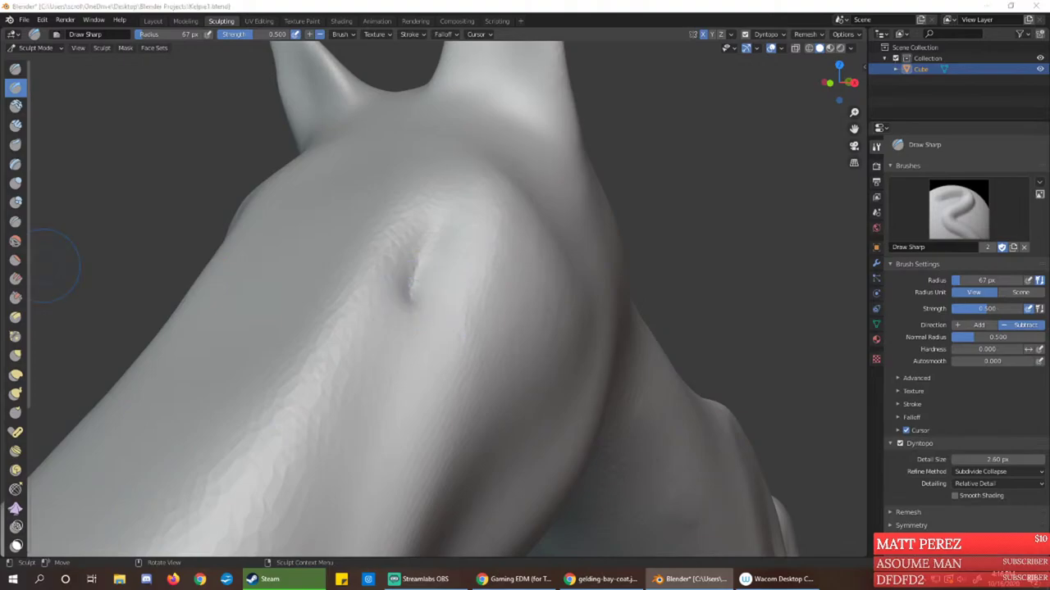
Switch to the web browser and search Google for "silver eel" in a new tab
key(ctrl+t)
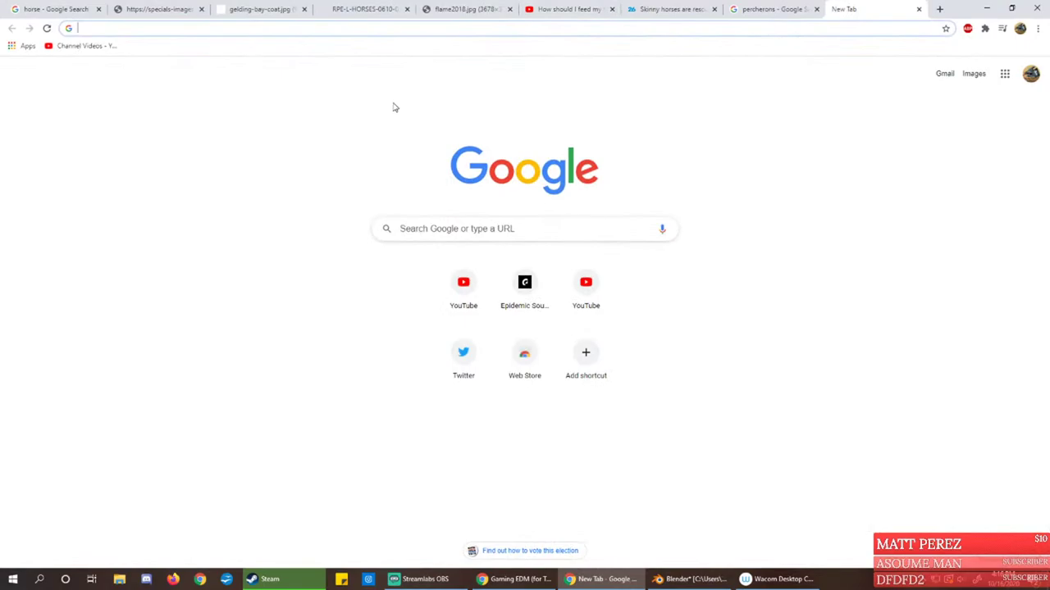
click(434, 232)
text(s)
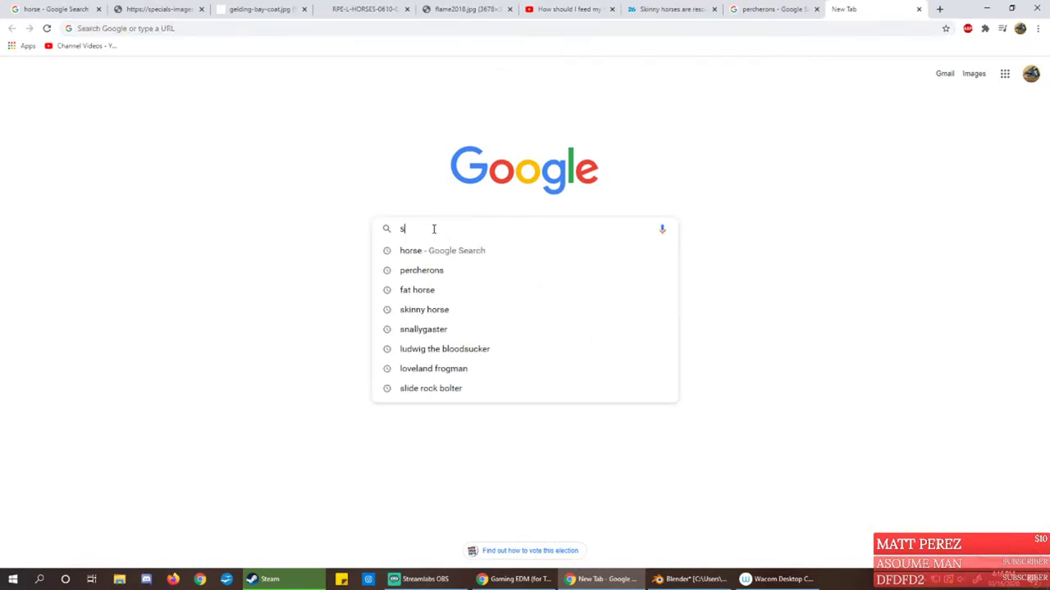
text(ilver eel)
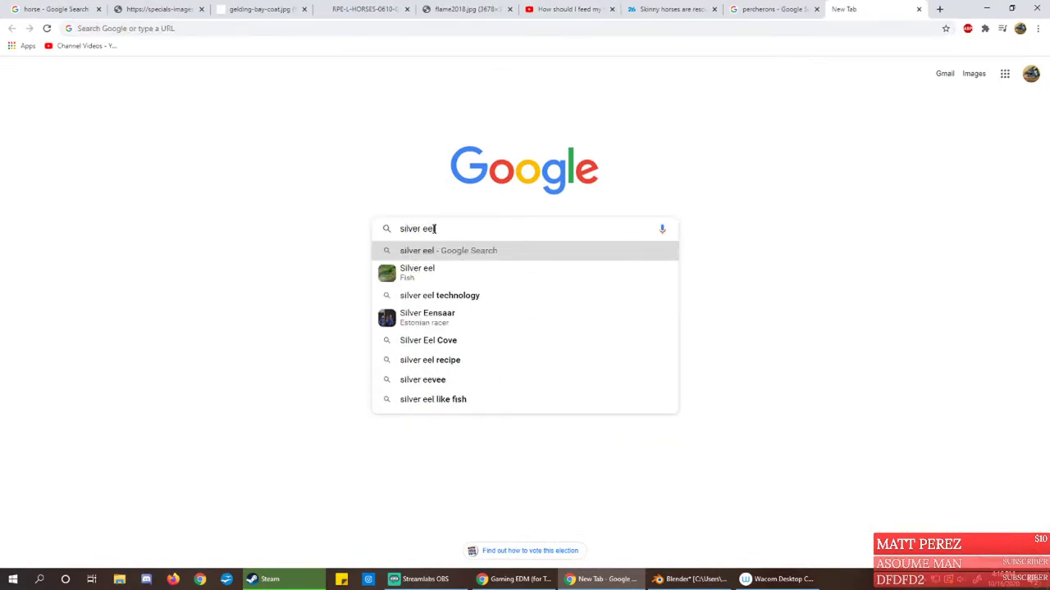
key(Return)
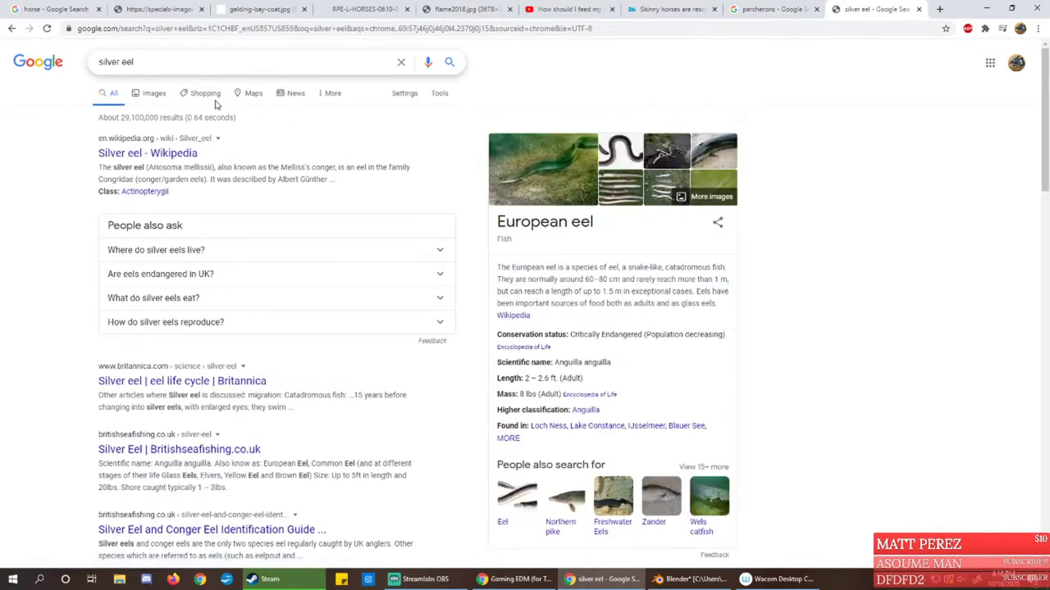
Browse the image results for "silver eel" and enlarge the European eel, the curved silver eel and the eel head close-up
click(154, 92)
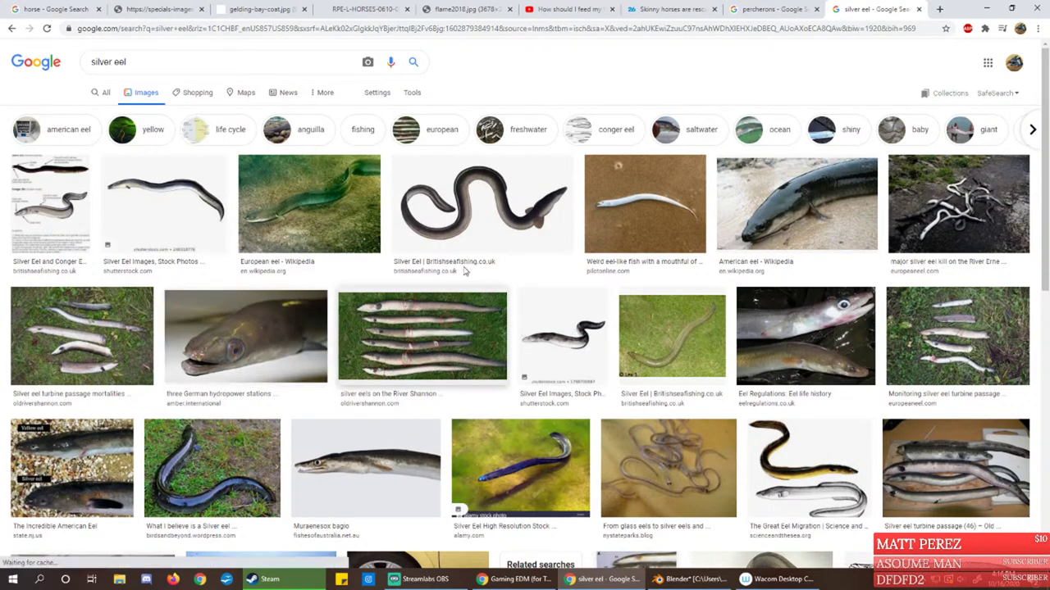
click(301, 211)
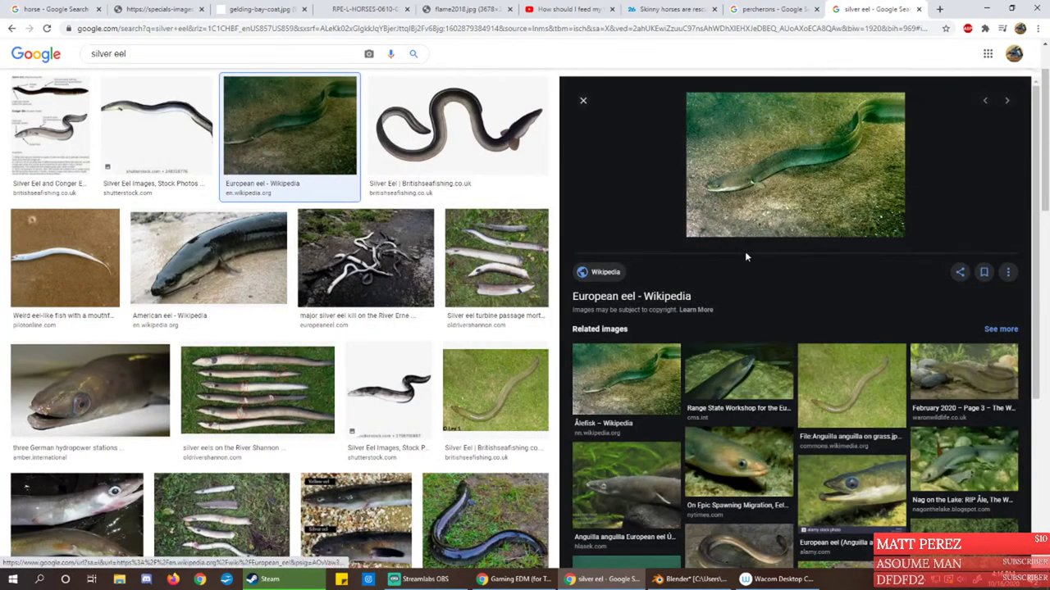
click(477, 121)
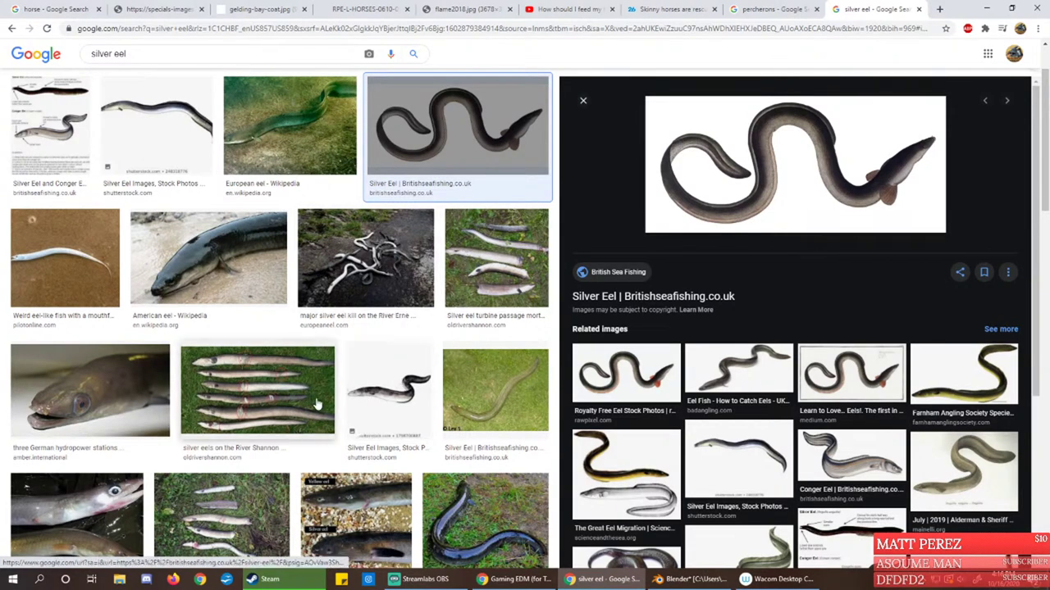
click(90, 386)
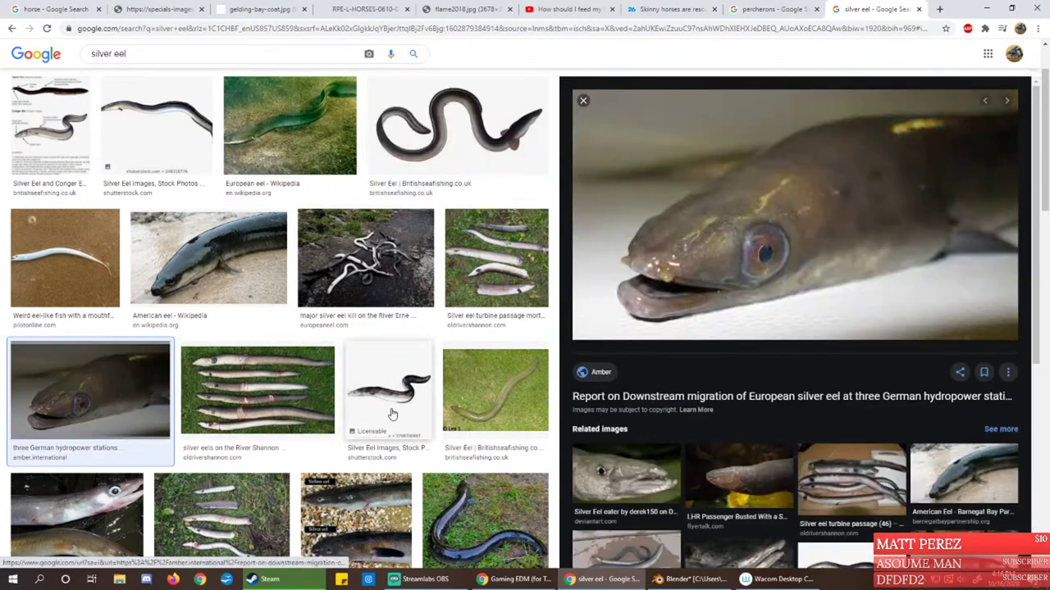
scroll(393, 427, down, 1)
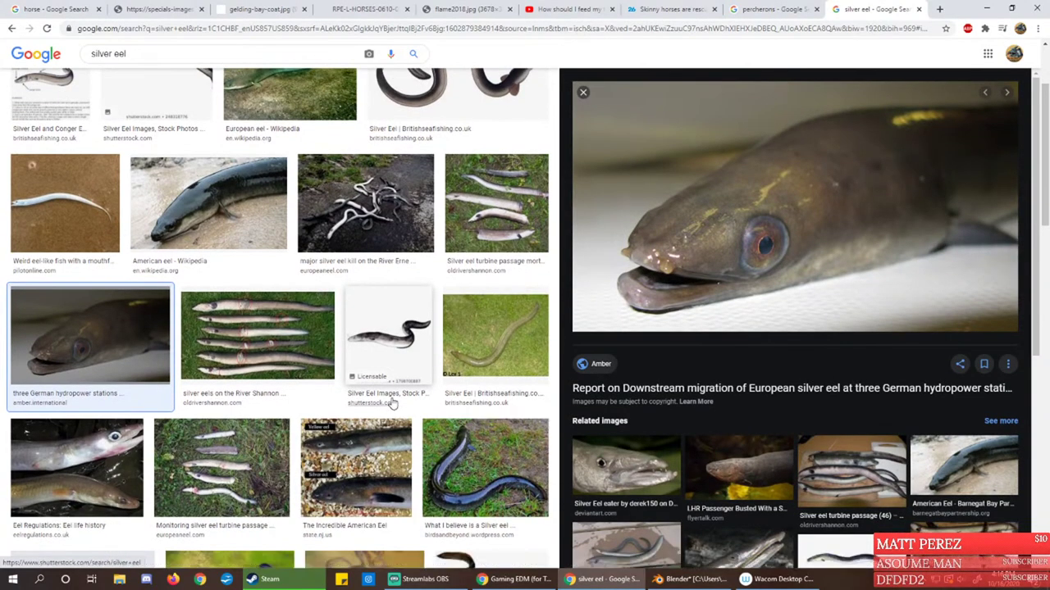
scroll(393, 402, down, 2)
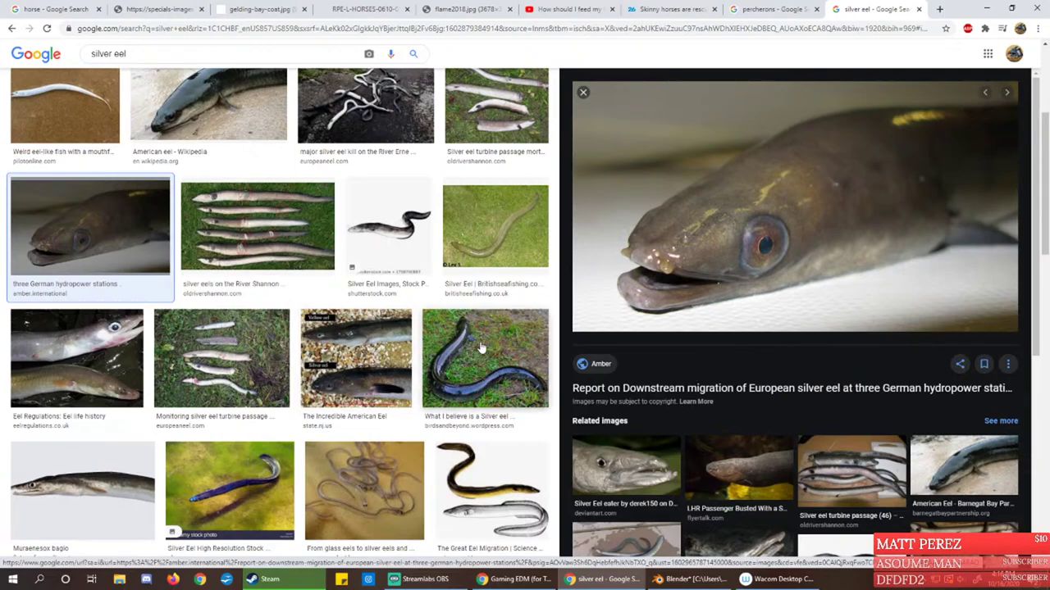
scroll(464, 354, down, 2)
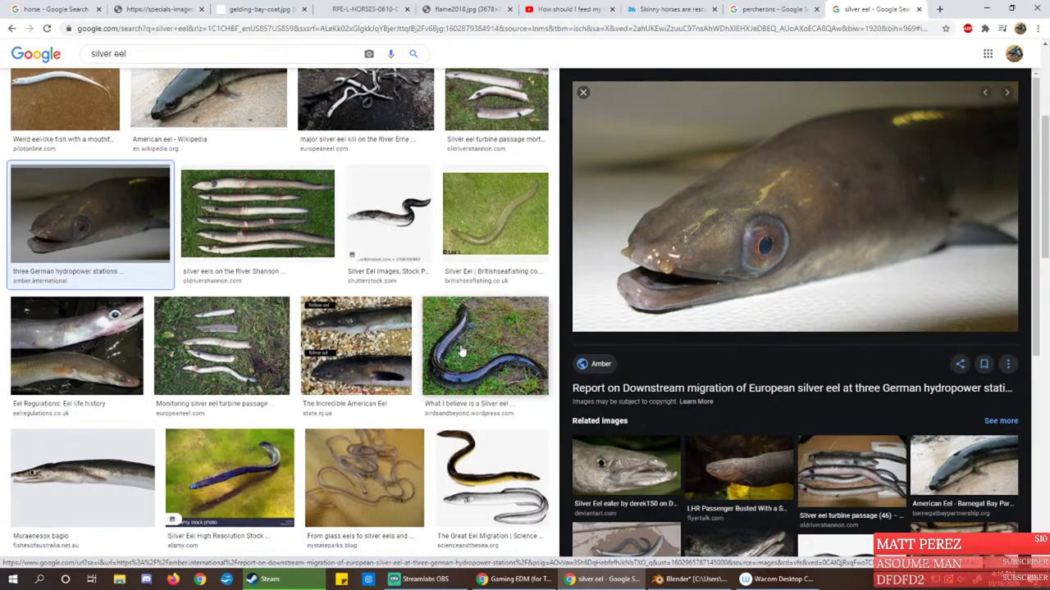
scroll(345, 344, up, 6)
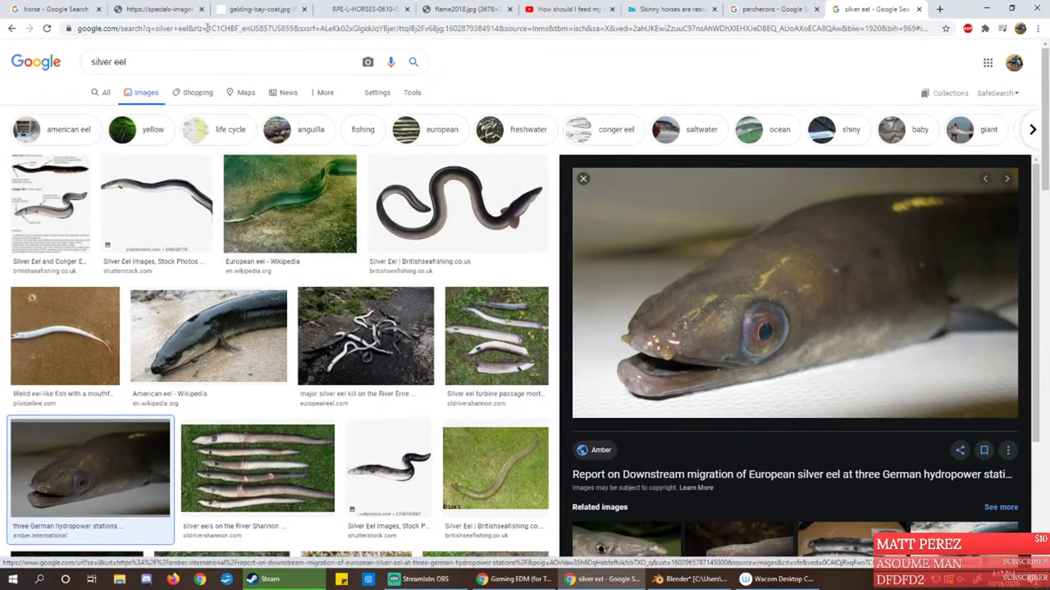
Search Google for "conger eel" in a new tab and show the image results
click(941, 9)
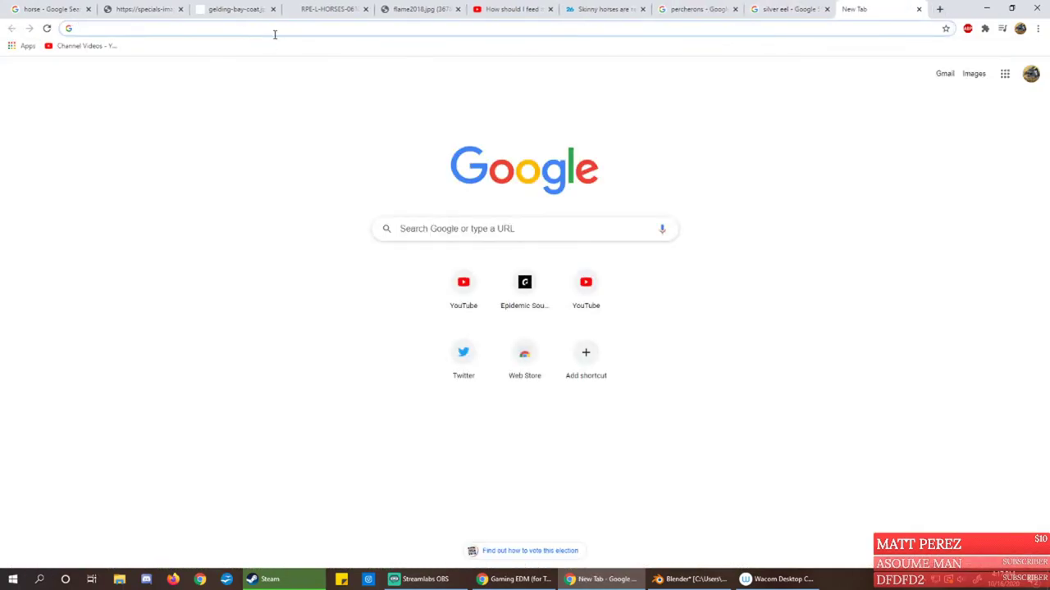
click(462, 226)
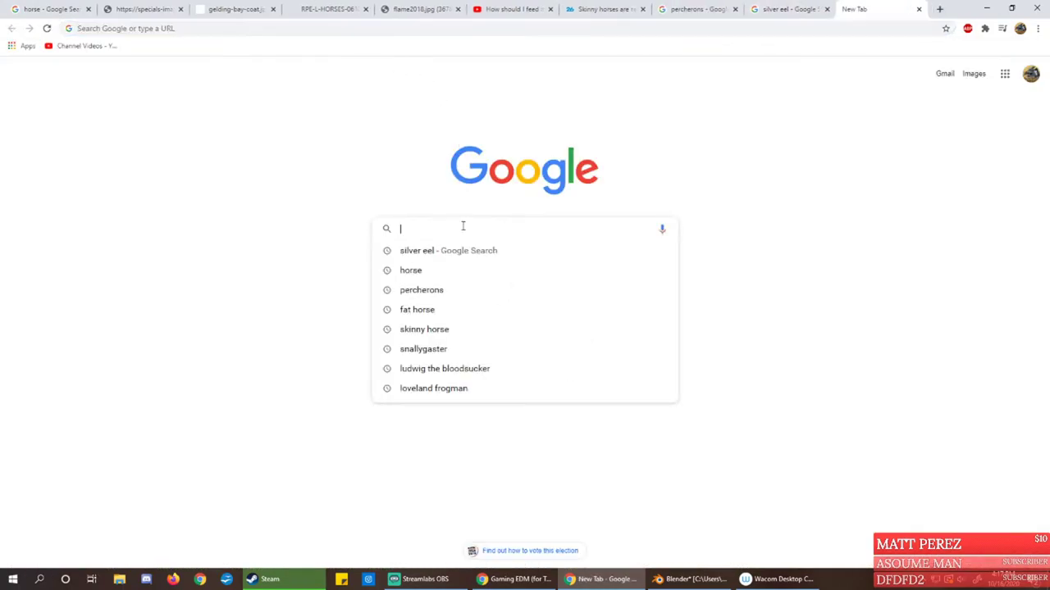
text(conger e)
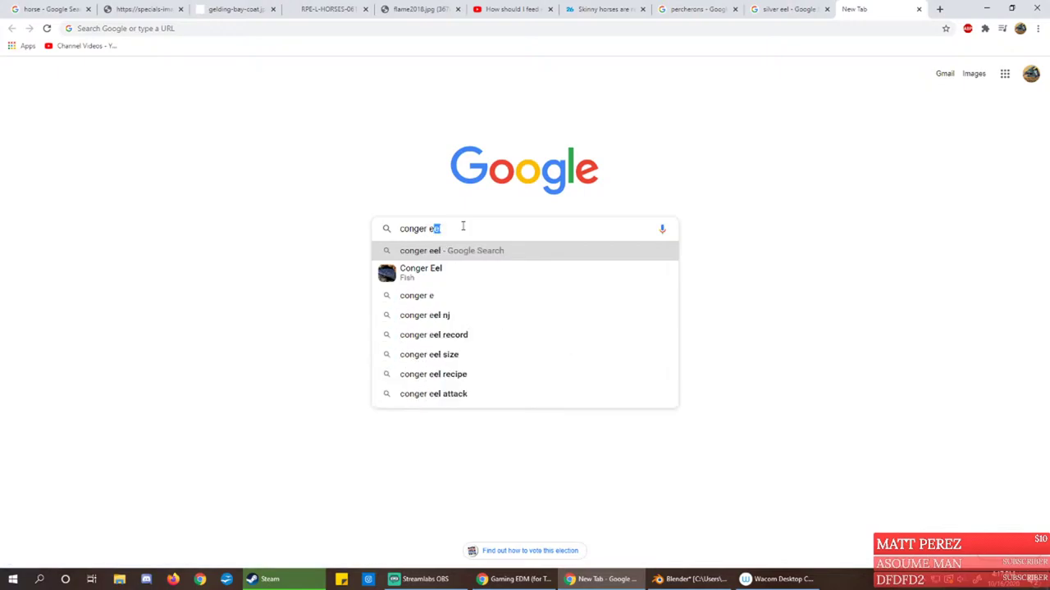
key(Down)
key(Return)
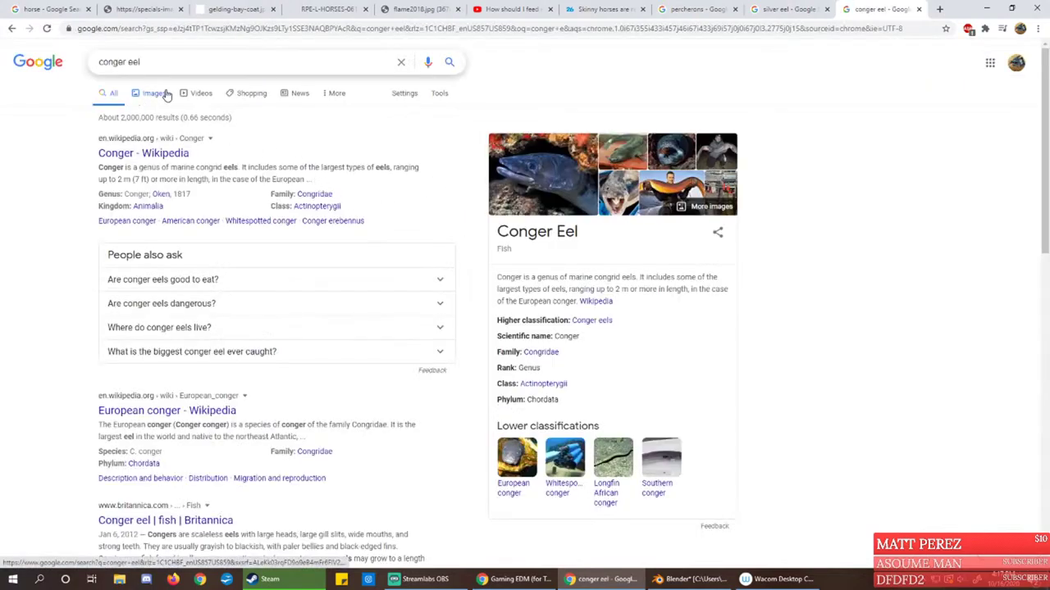
click(159, 93)
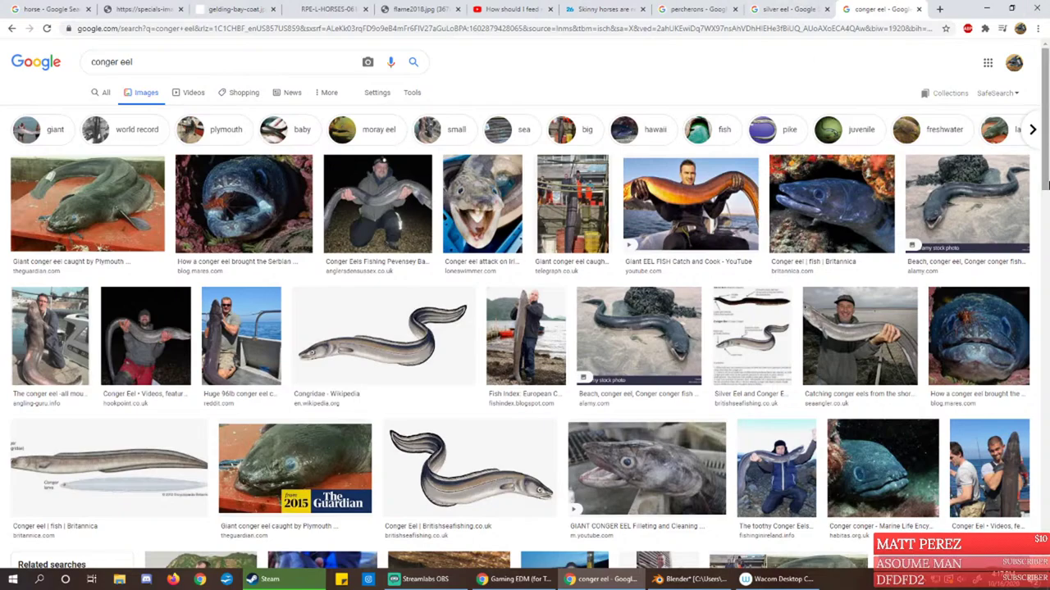
Switch to Blender and inspect the whole kelpie sculpt from the side
drag(971, 6, 0, 8)
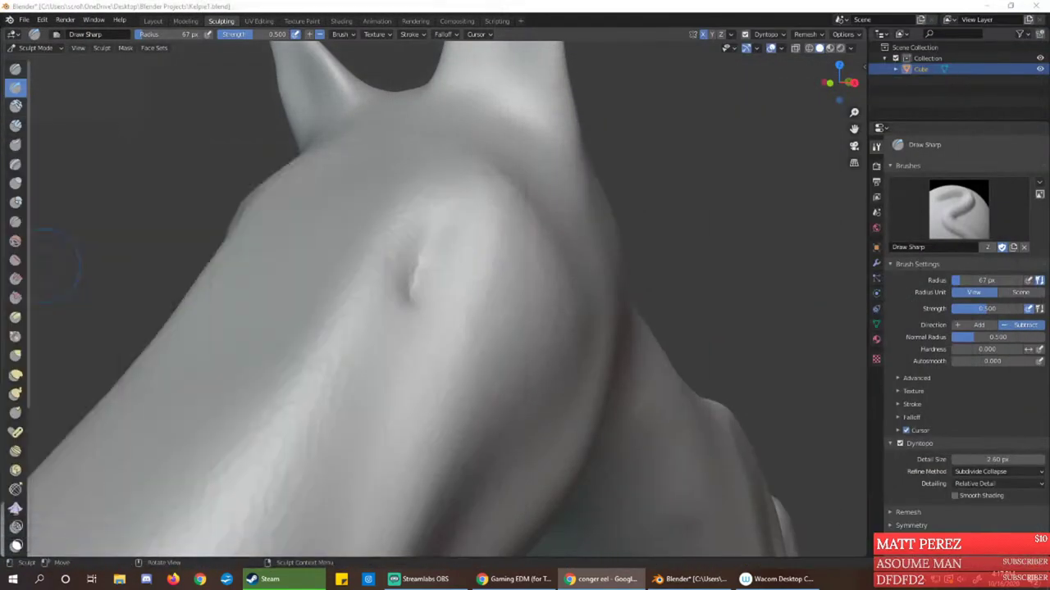
scroll(721, 344, down, 6)
middle_drag(680, 323, 558, 328)
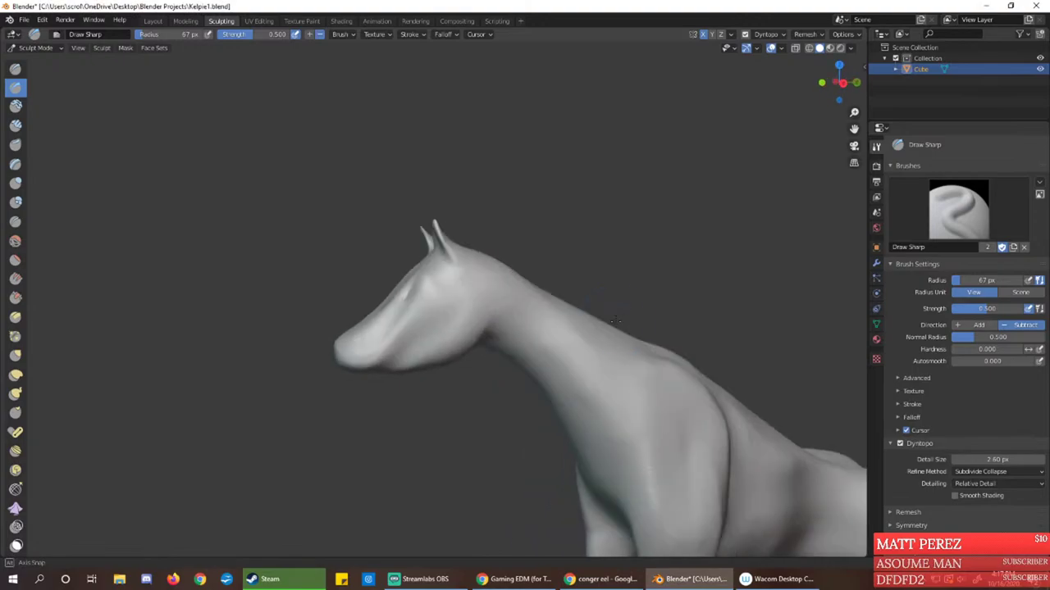
scroll(640, 353, down, 3)
shift+middle_drag(673, 370, 531, 265)
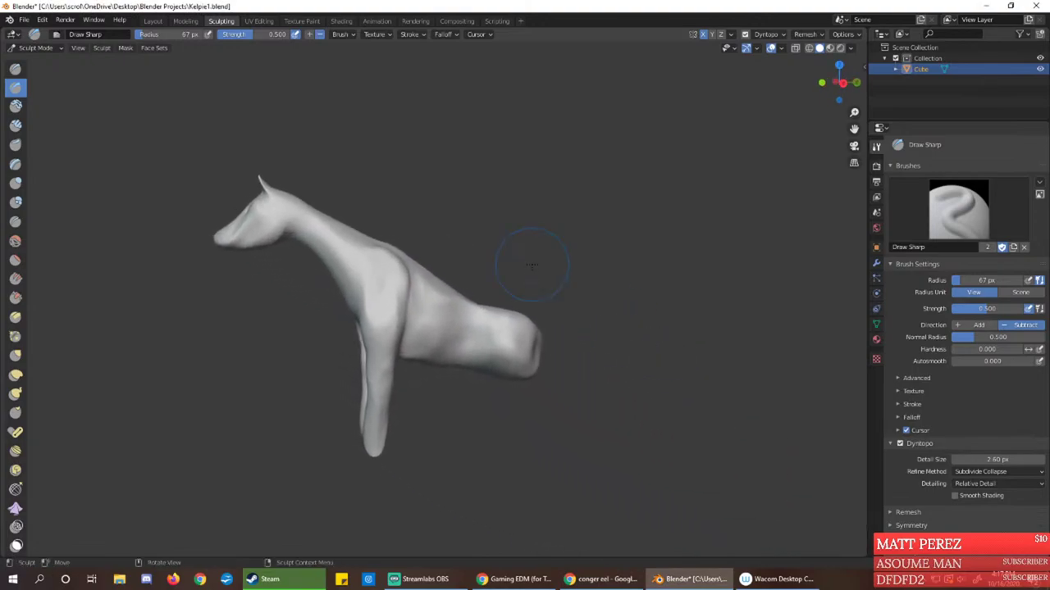
Bring up the other browser window to view the Skyrim horse post image, and move it back off the Blender view
key(alt+Tab)
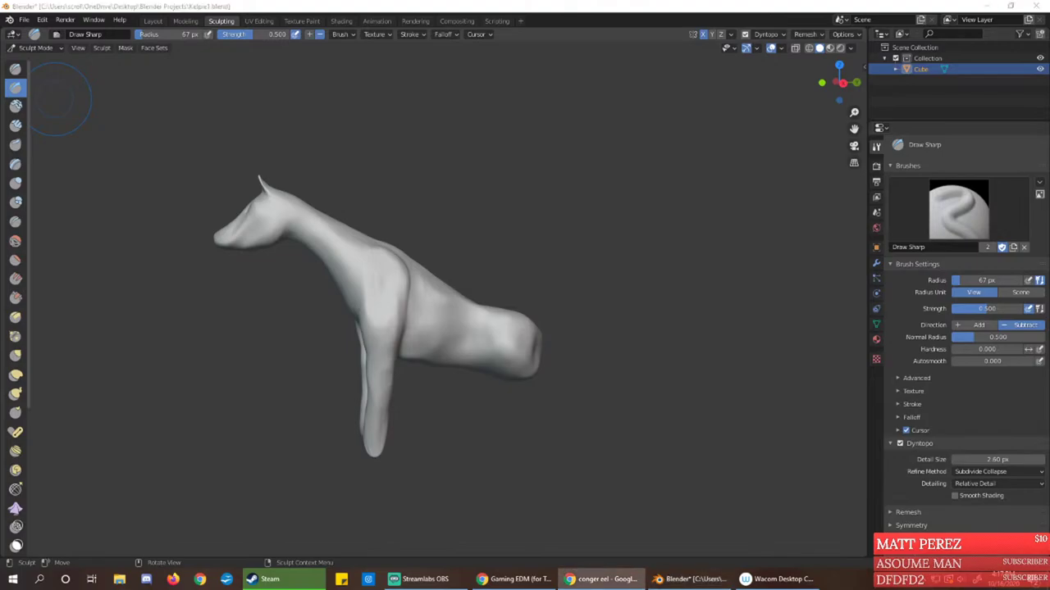
key(alt+Tab)
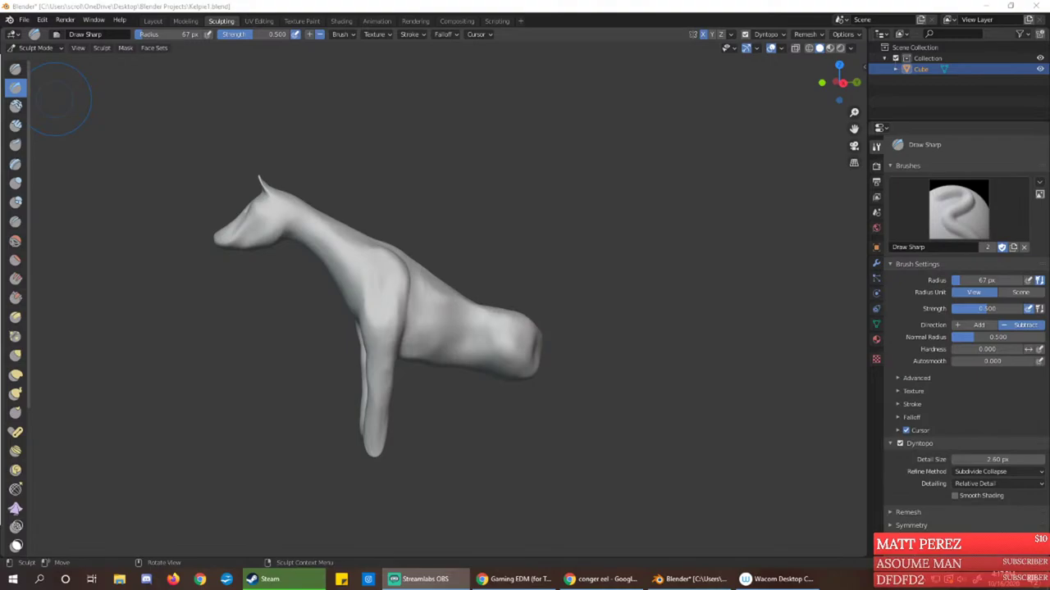
key(alt+Tab)
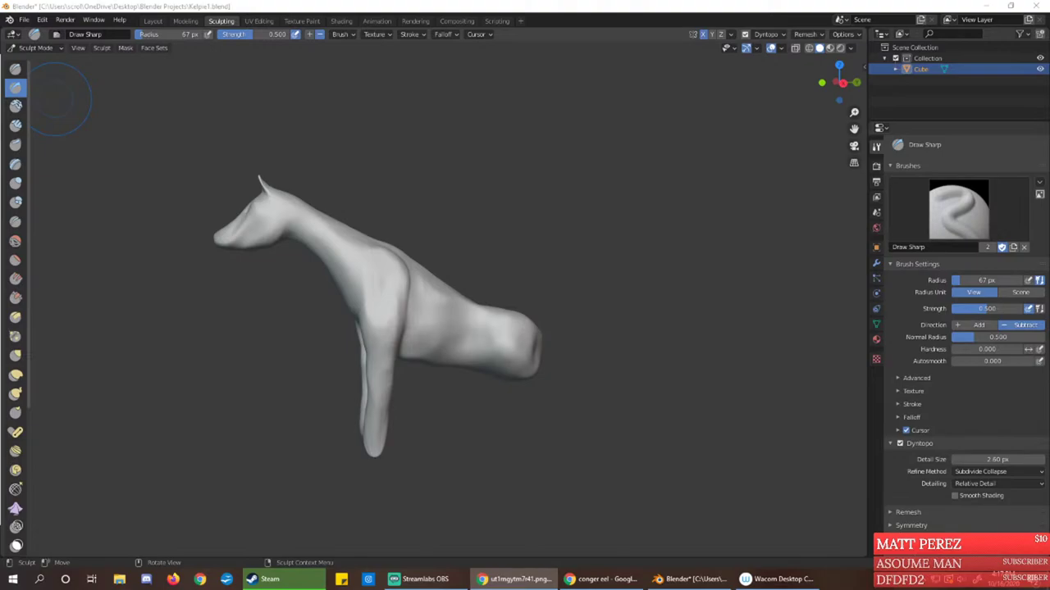
drag(0, 238, 526, 100)
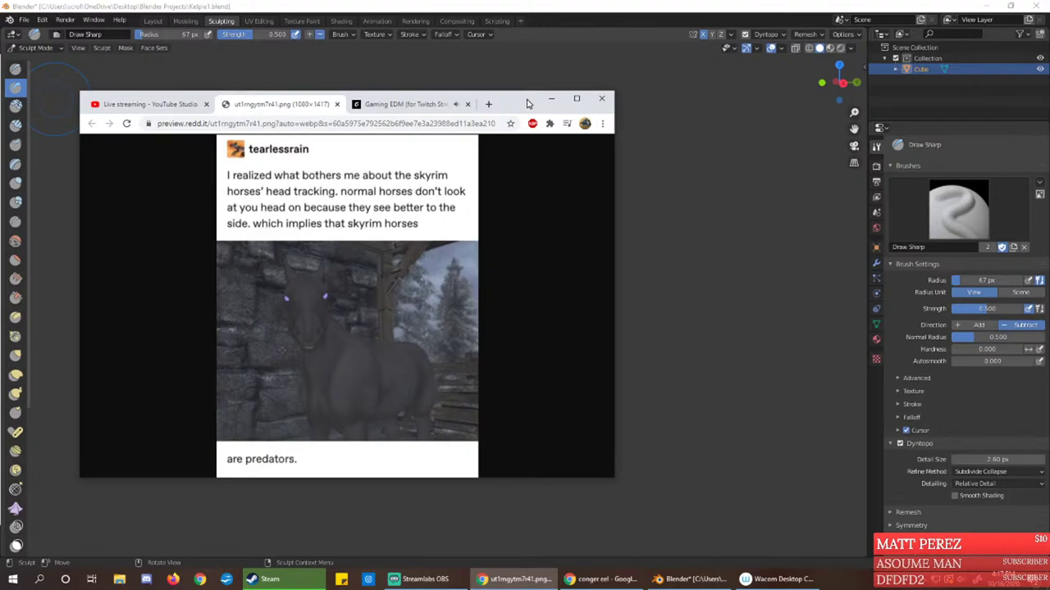
drag(528, 103, 0, 49)
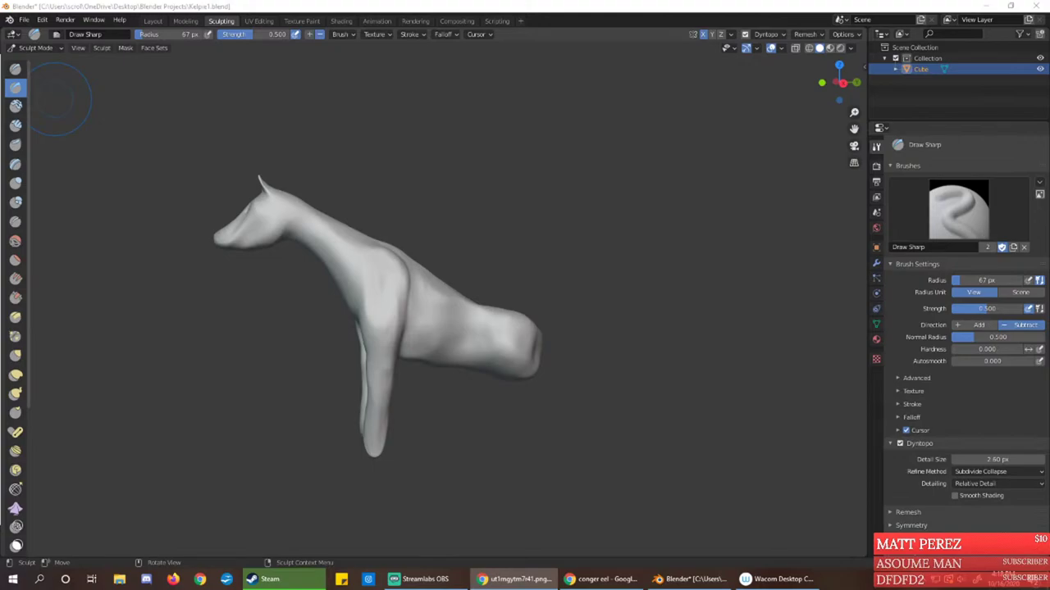
click(515, 6)
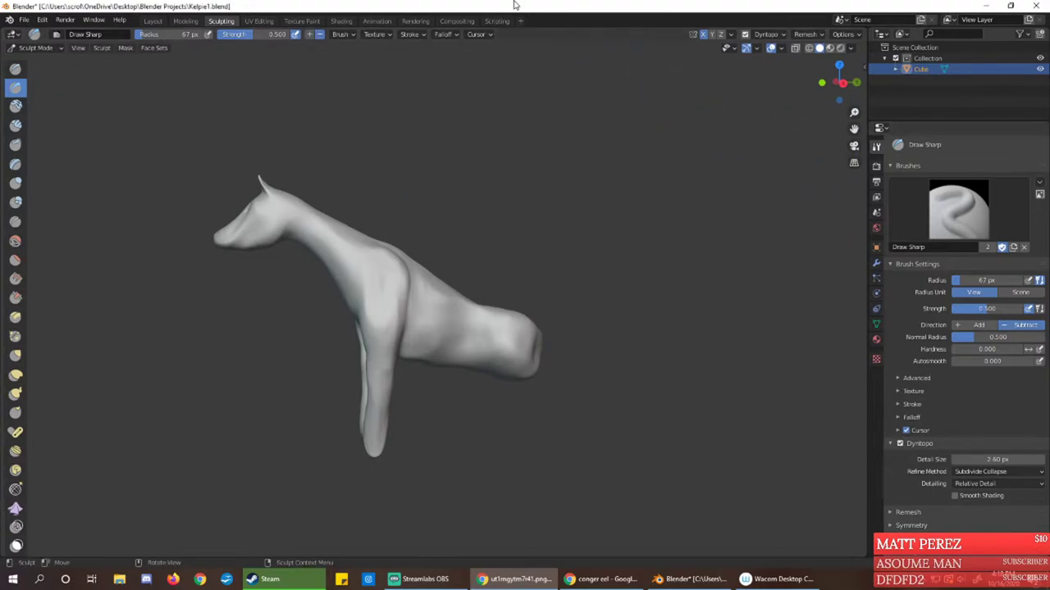
mouse_move(522, 316)
mouse_down()
mouse_move(492, 344)
mouse_move(496, 379)
mouse_up()
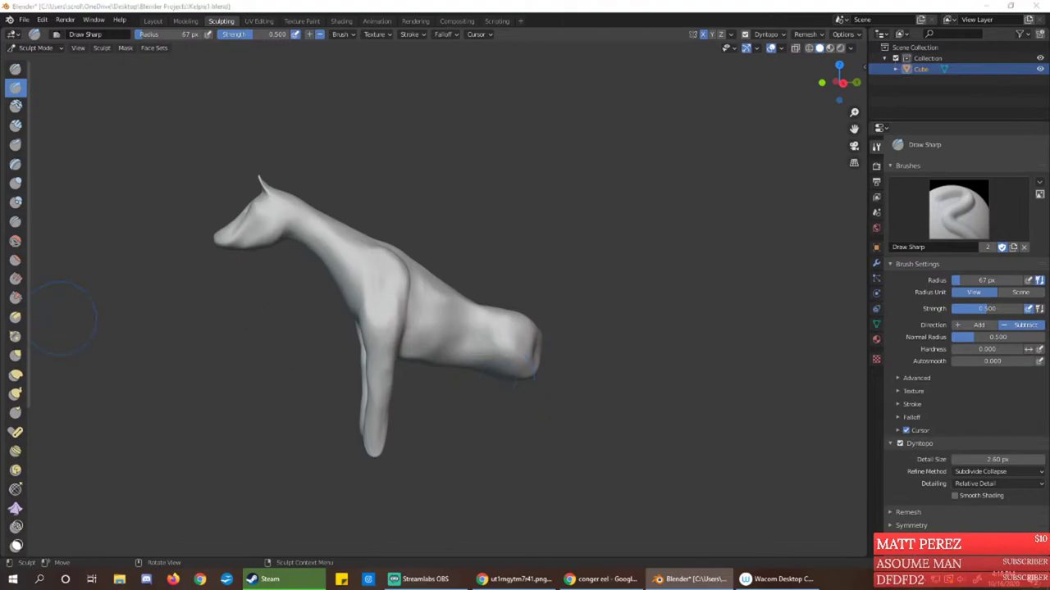
Bring the browser window with the Skyrim horse image back and search Google for "snapping turtle" in it
drag(0, 222, 492, 0)
click(465, 28)
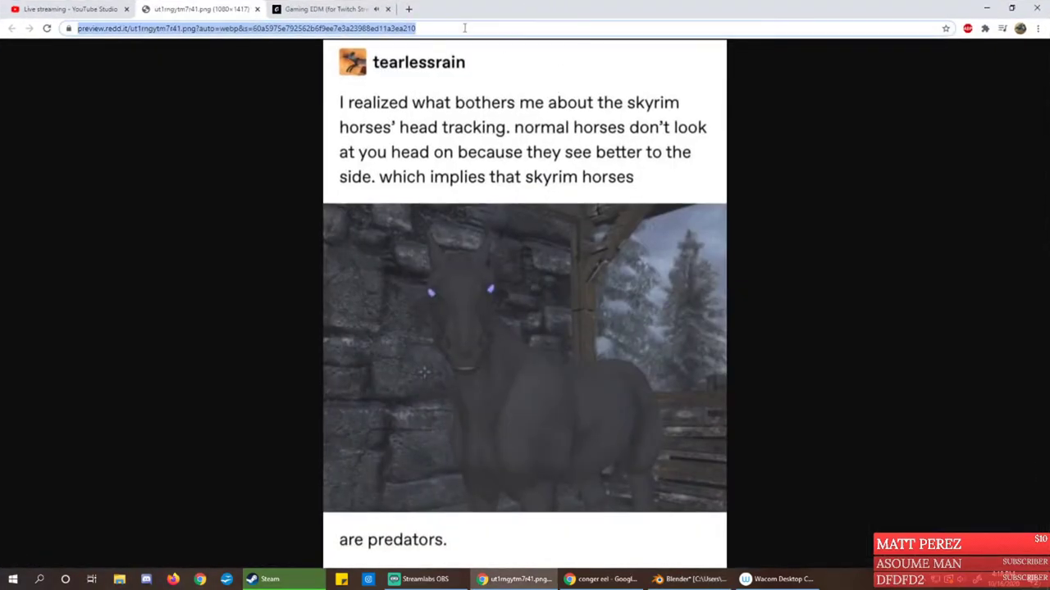
text(snapping)
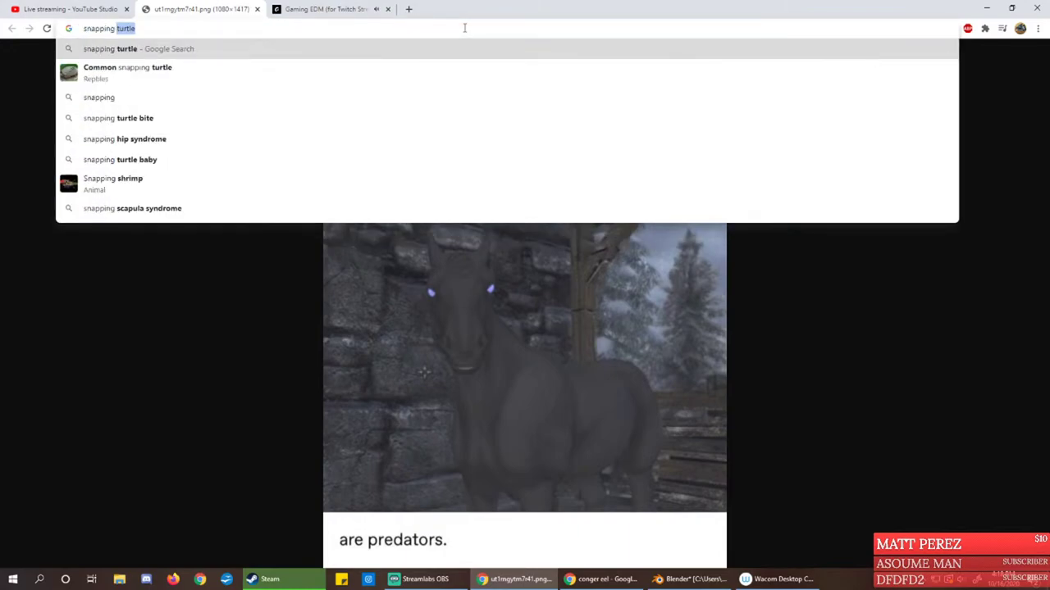
key(Return)
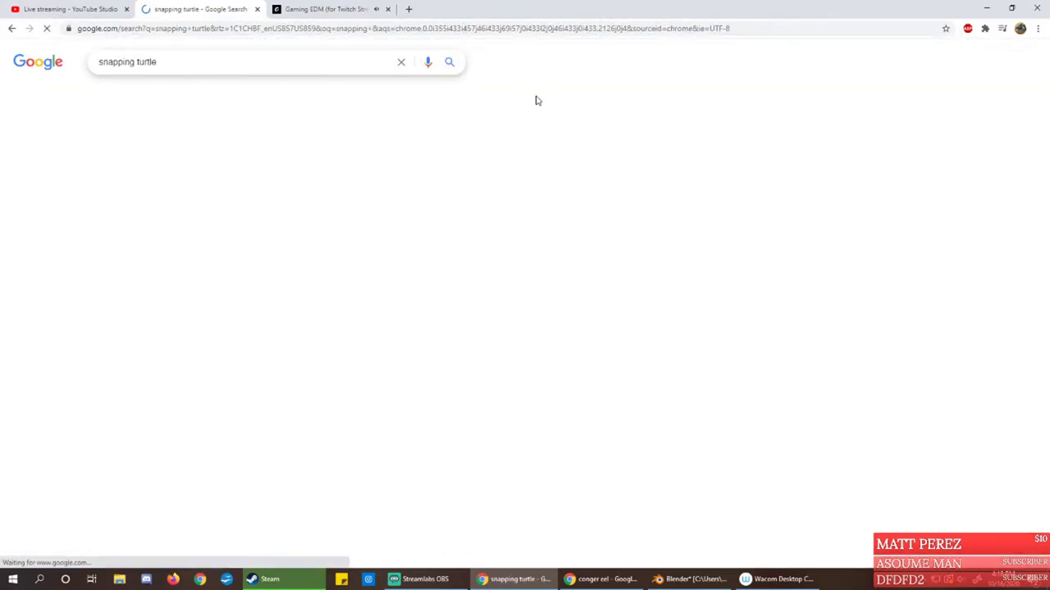
Extend the search to "snapping turtle tongue" and show the image results
click(273, 61)
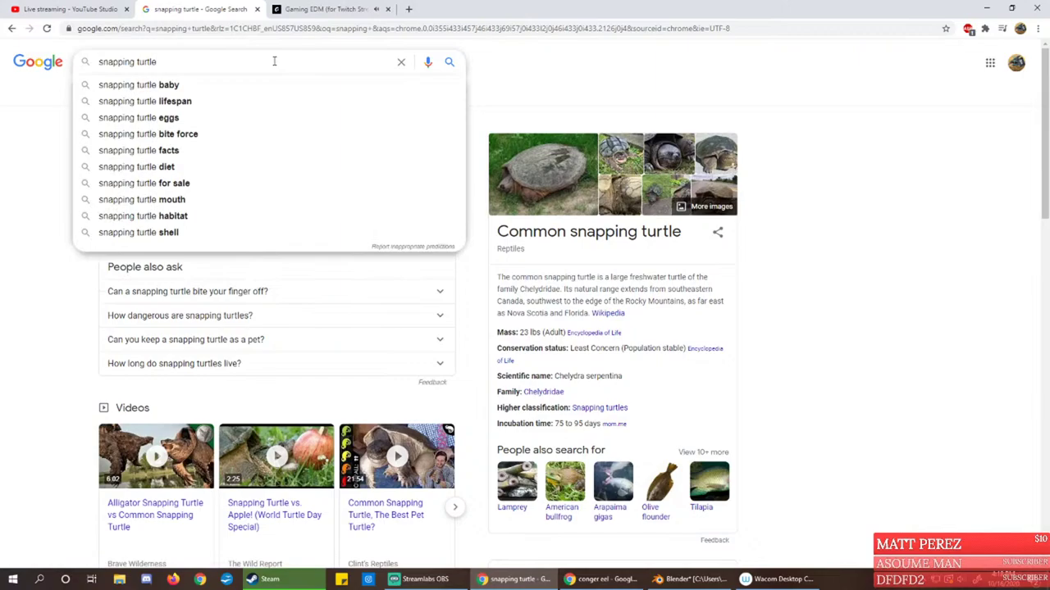
text(ton)
key(Down)
key(Return)
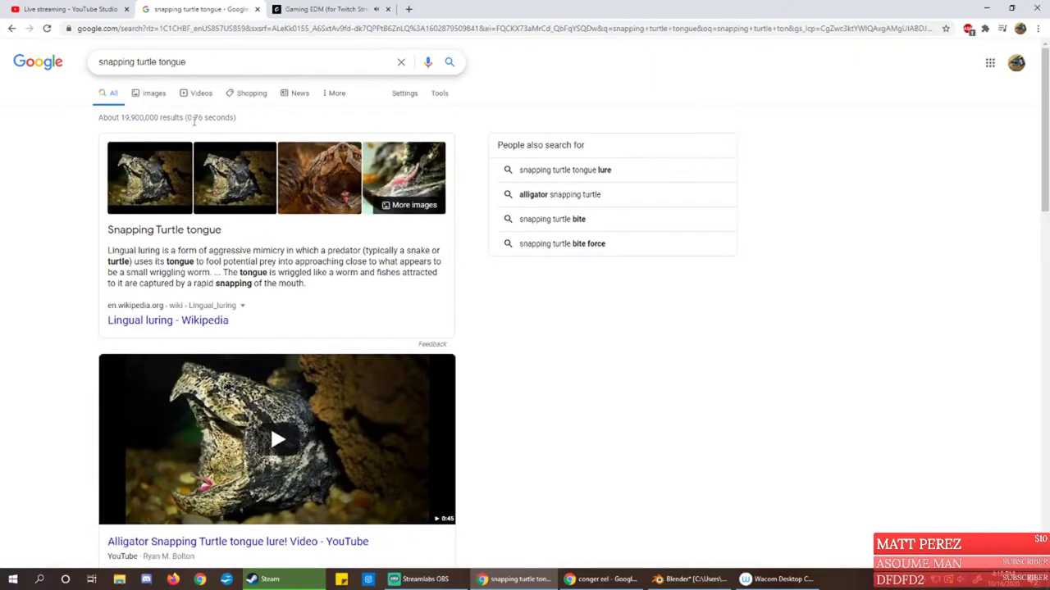
click(153, 95)
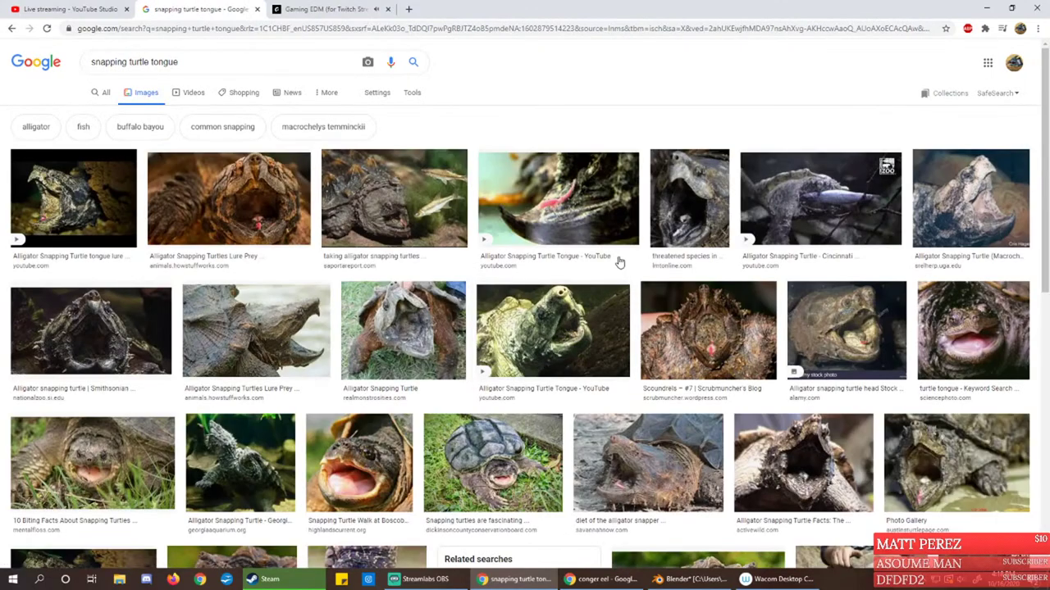
Enlarge the two alligator snapping turtle tongue video pictures, and return to the browser window with the conger eel images
click(621, 260)
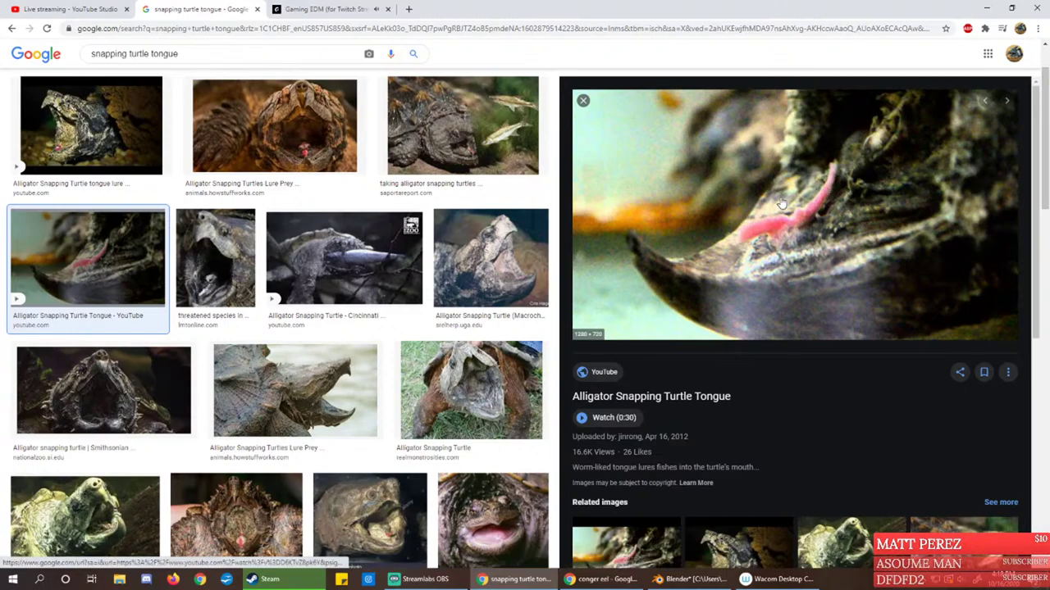
scroll(730, 220, down, 2)
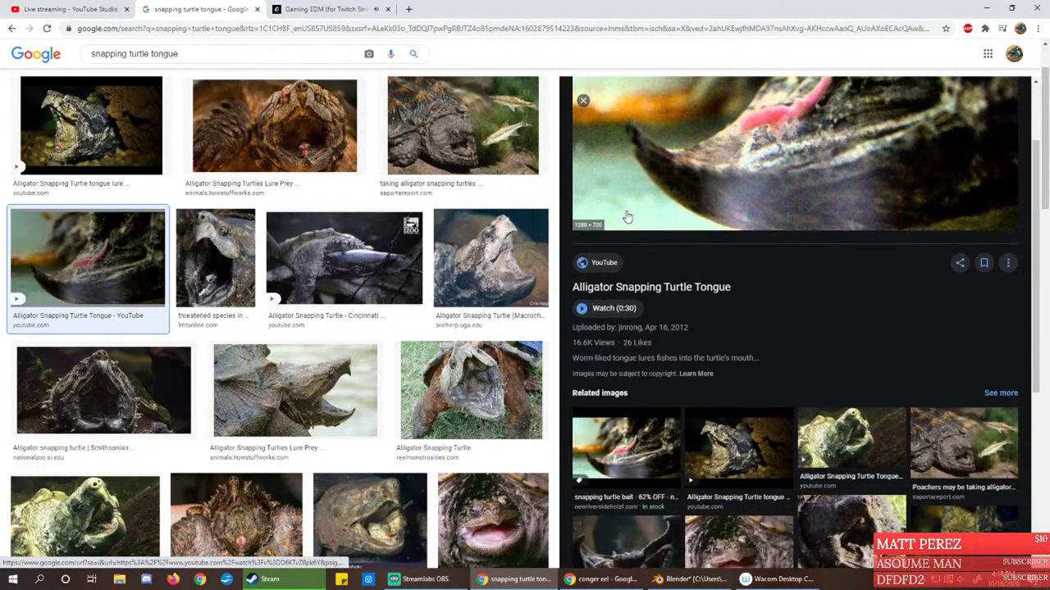
scroll(762, 191, up, 2)
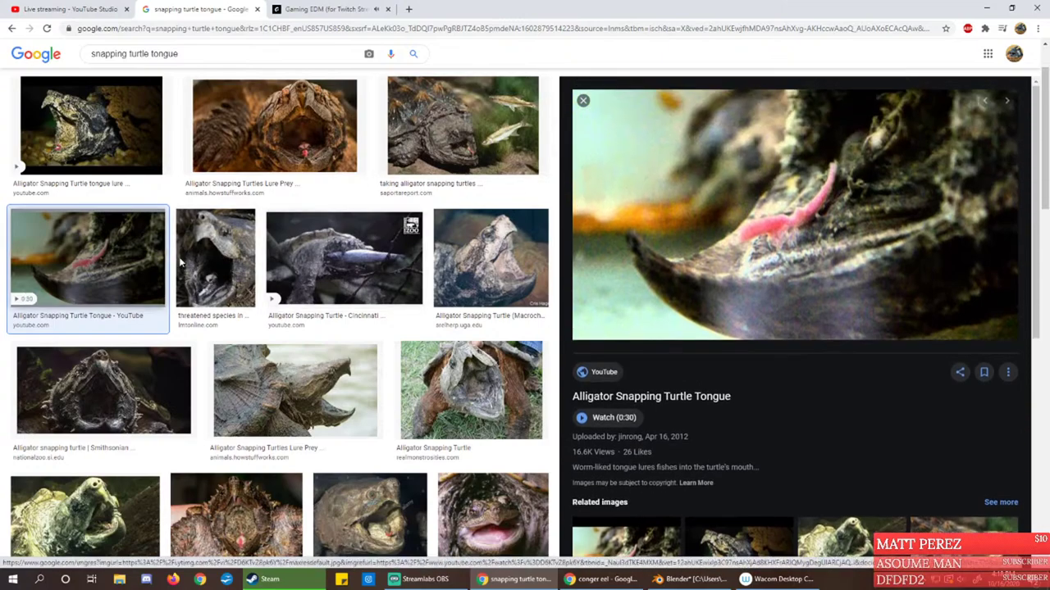
click(105, 129)
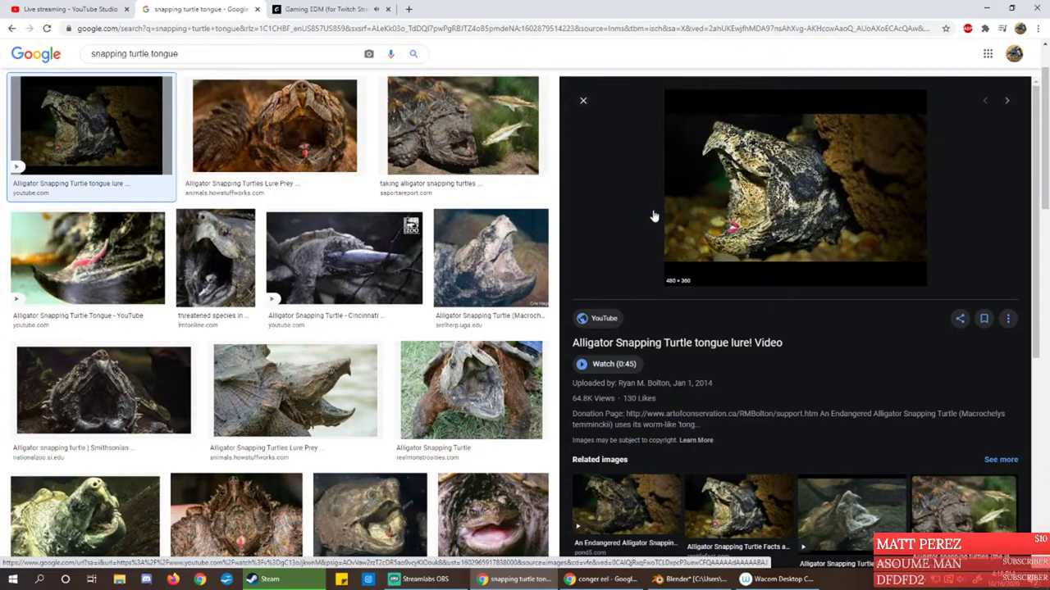
mouse_move(554, 4)
mouse_down()
mouse_move(284, 172)
mouse_move(0, 318)
mouse_up()
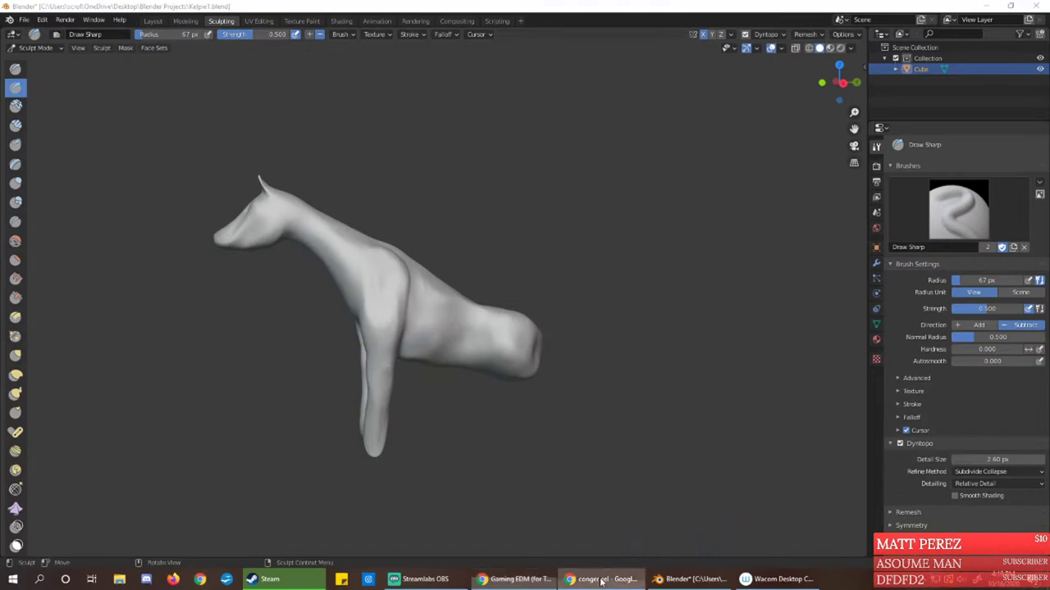
key(alt+Tab)
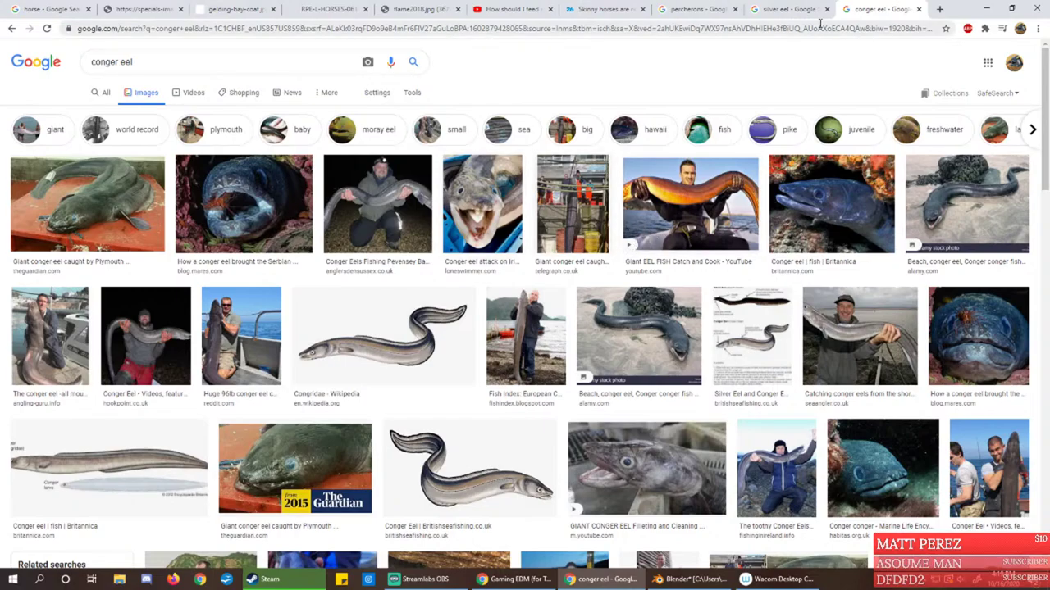
Enlarge the silver eel and conger eel comparison picture in the silver eel image results, and return to the Blender view
click(792, 10)
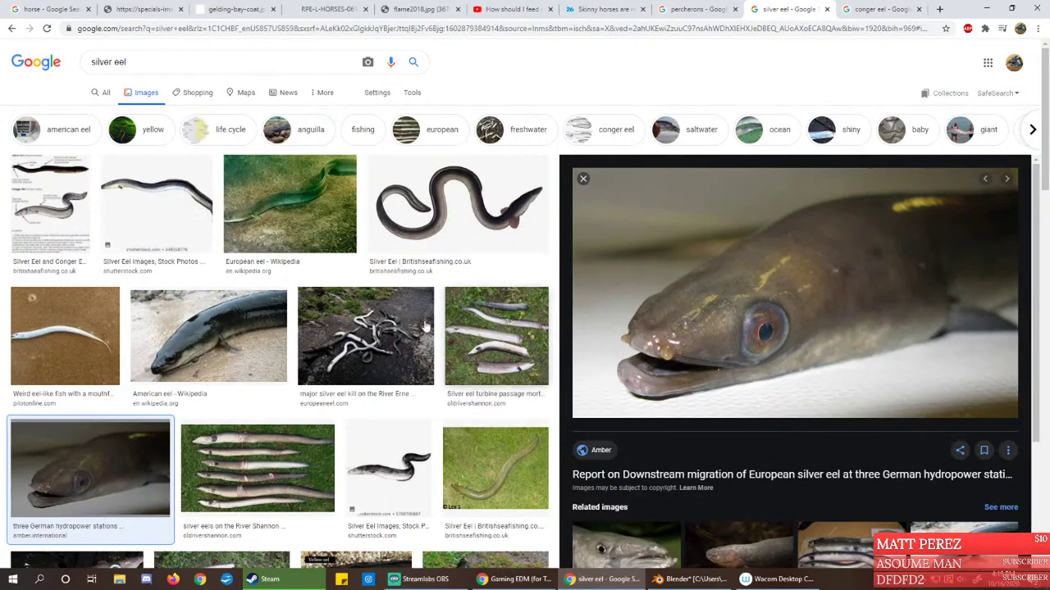
click(58, 209)
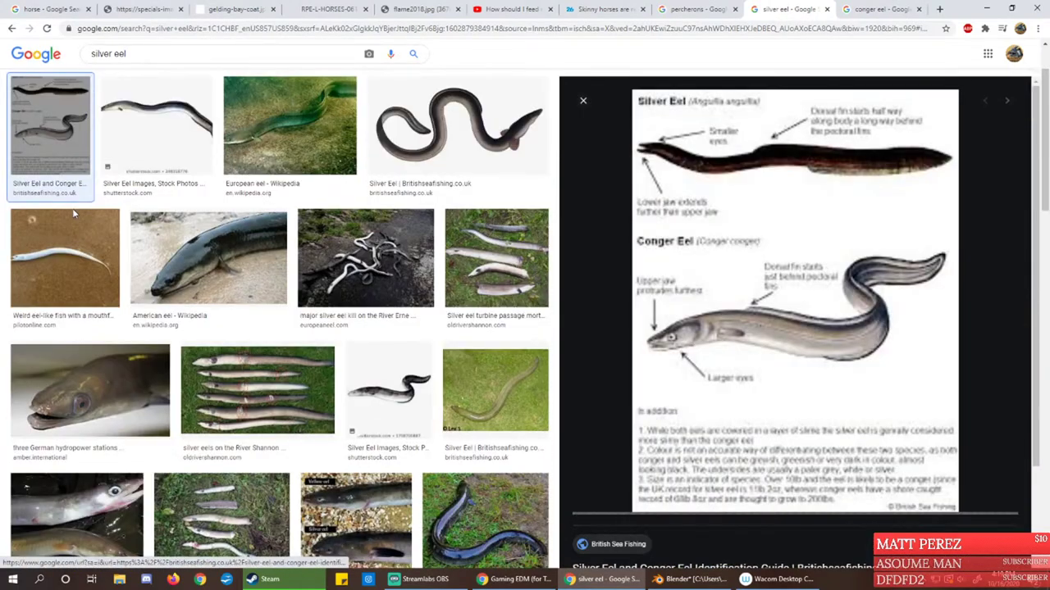
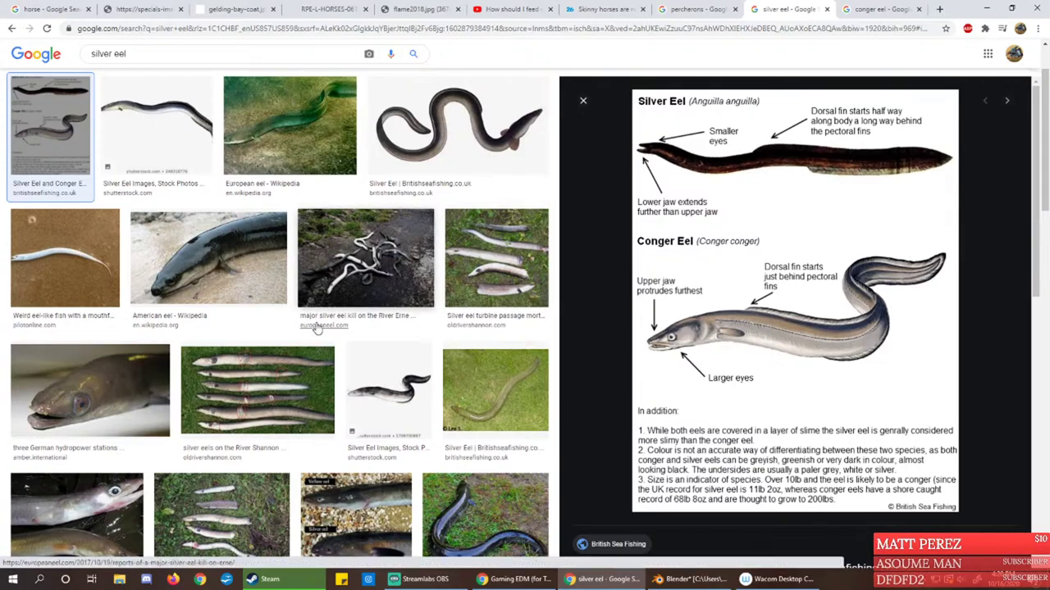
click(990, 7)
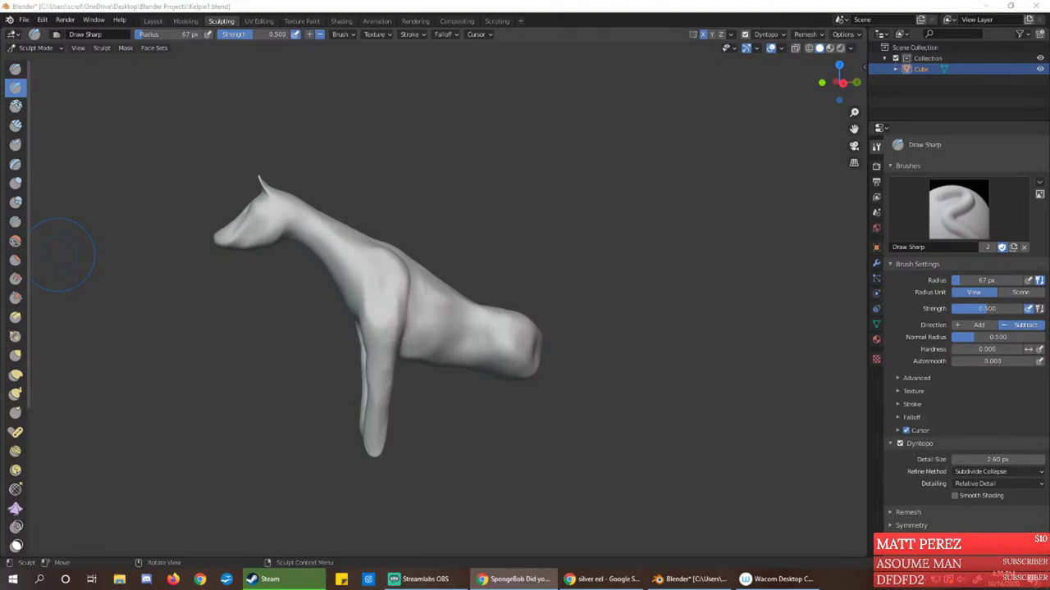
Bring up the YouTube window with the SpongeBob ice cream video and skip ahead through it to watch the monster scene
drag(226, 589, 640, 52)
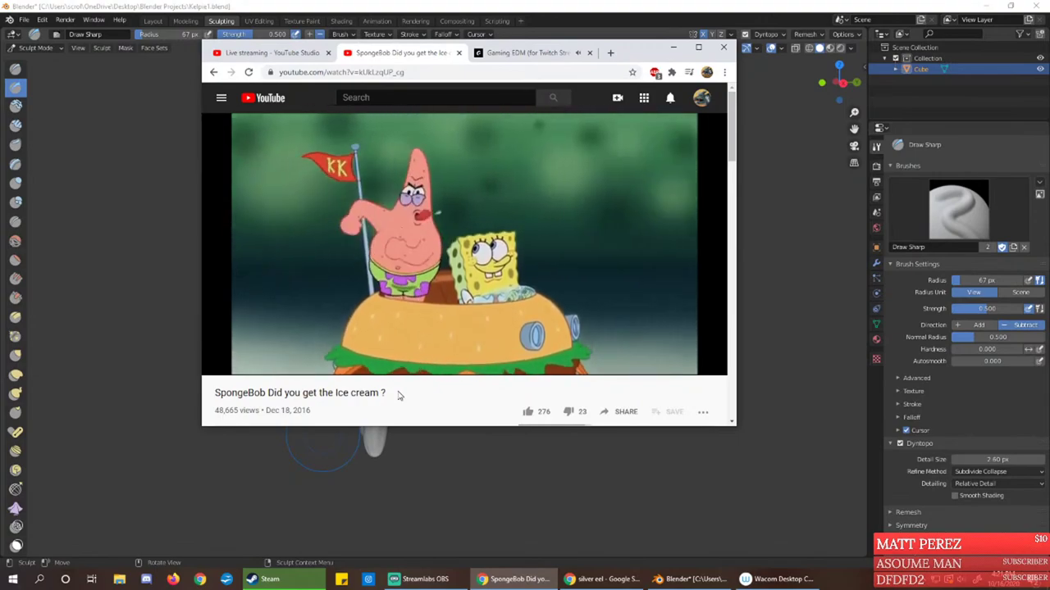
mouse_move(315, 364)
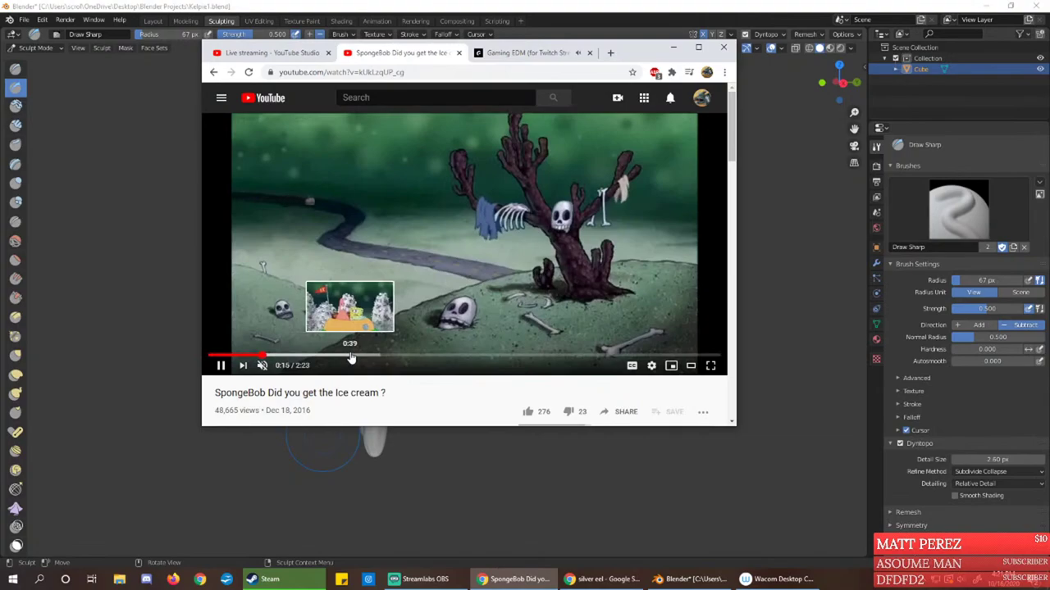
click(354, 357)
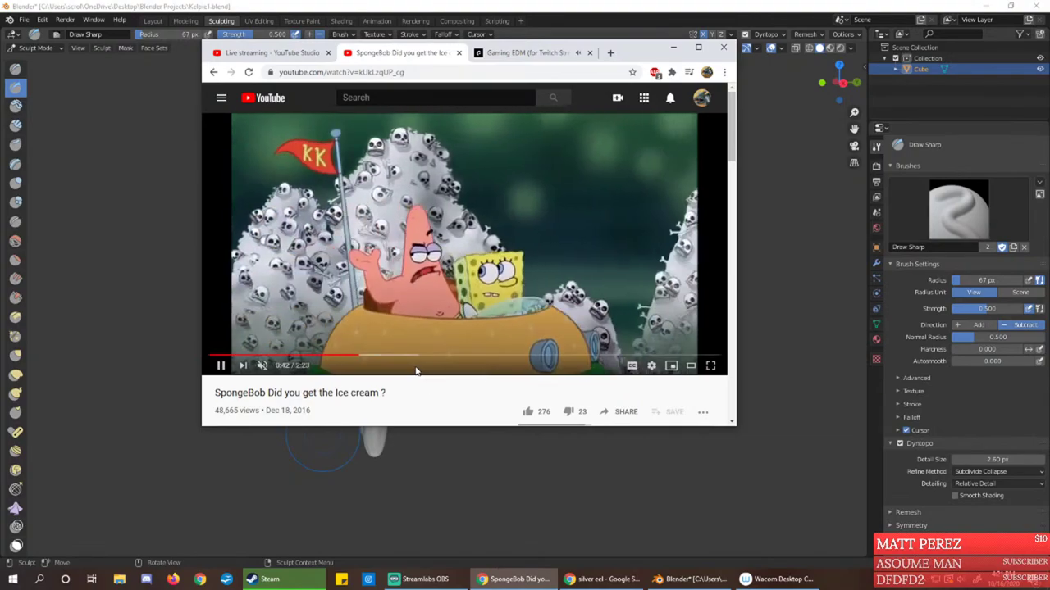
click(425, 356)
click(488, 356)
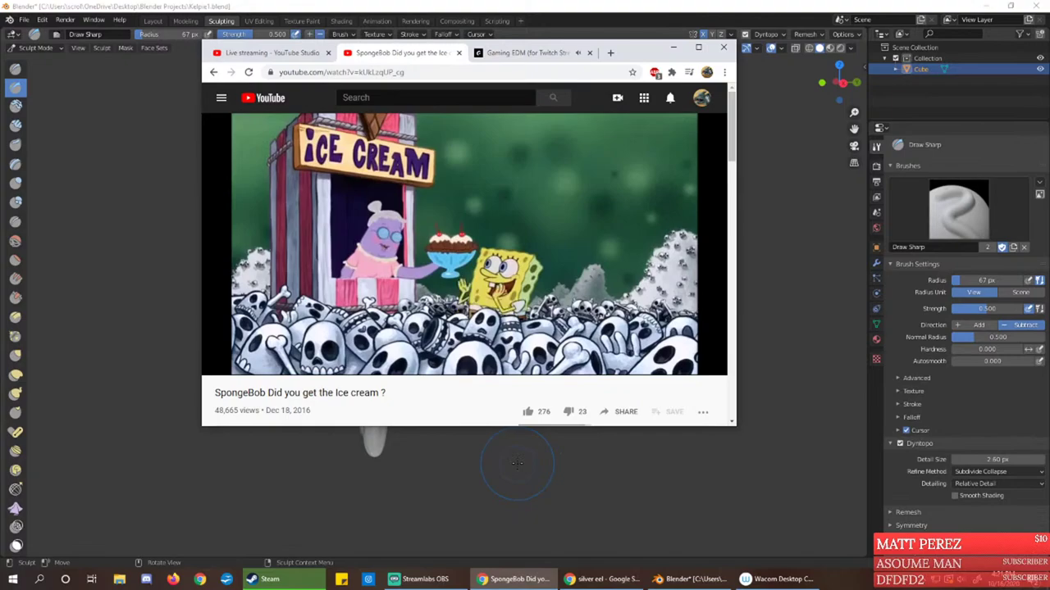
mouse_move(455, 264)
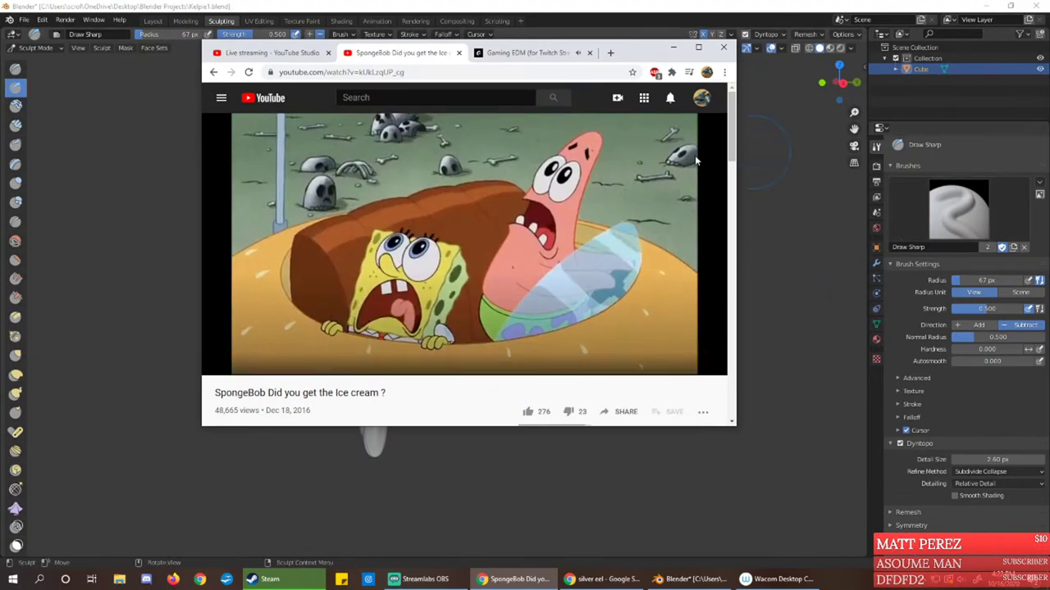
mouse_move(552, 233)
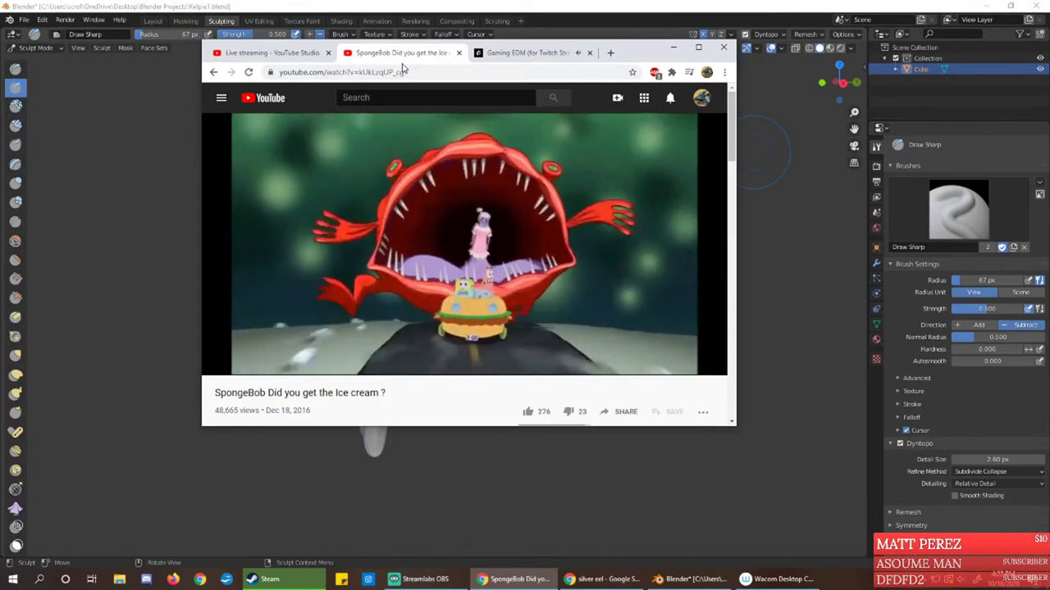
mouse_move(398, 166)
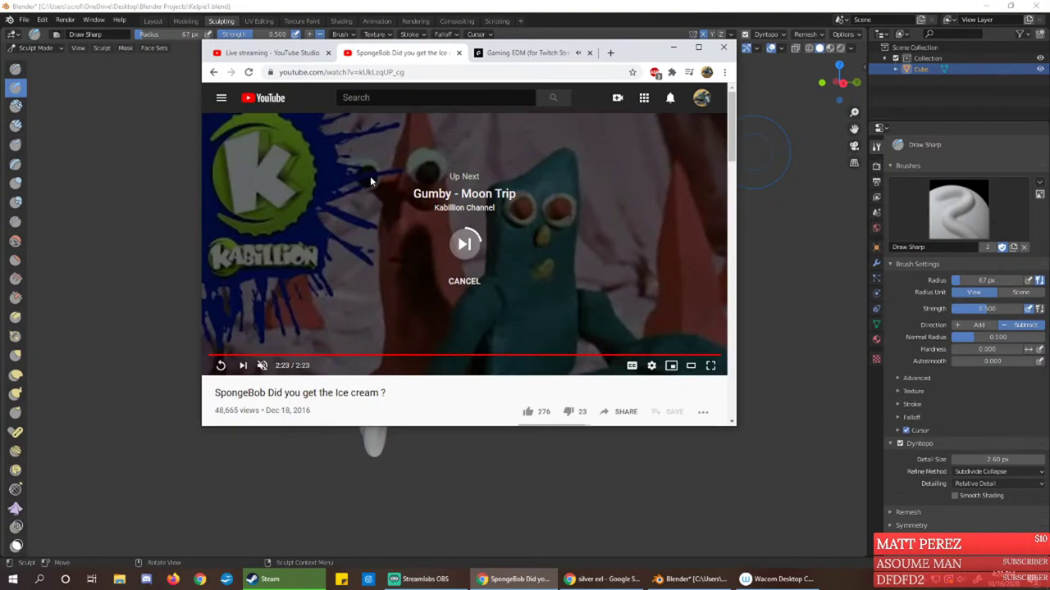
Close the SpongeBob video page, move the browser window off the sculpt view, and return to Blender
click(459, 53)
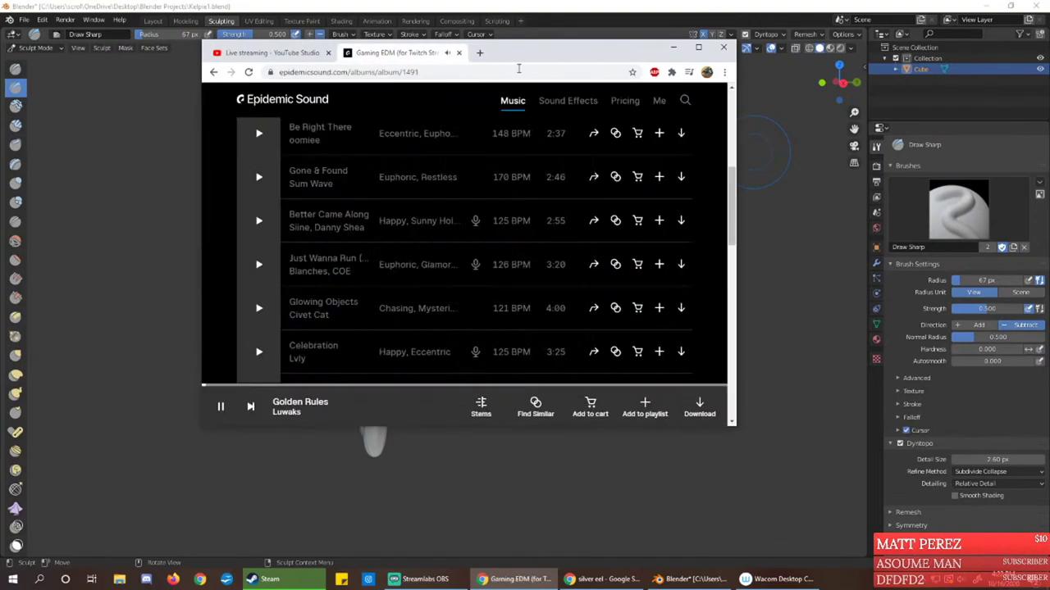
drag(590, 53, 2, 201)
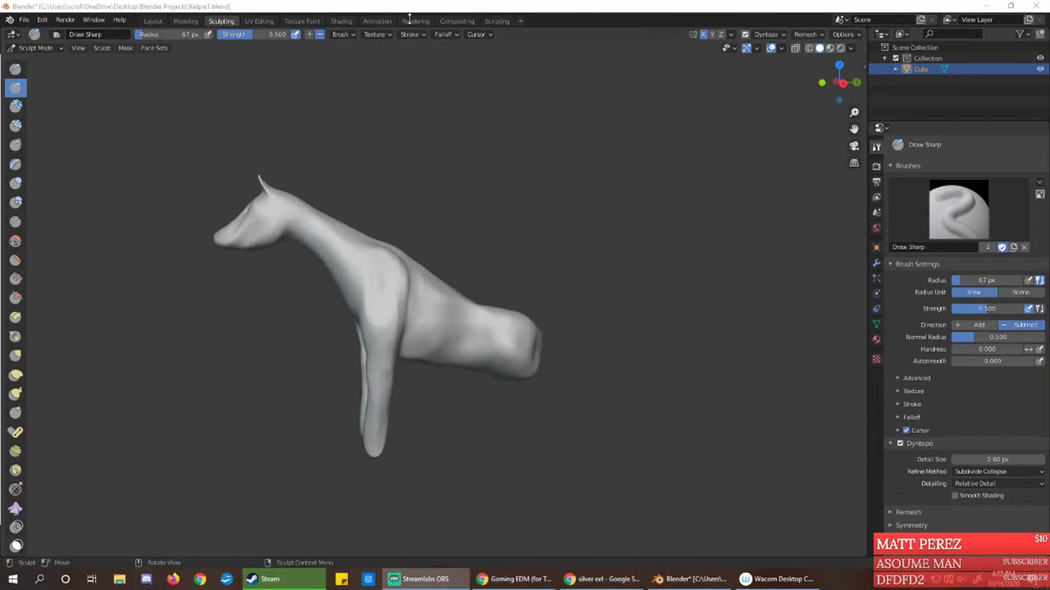
click(432, 5)
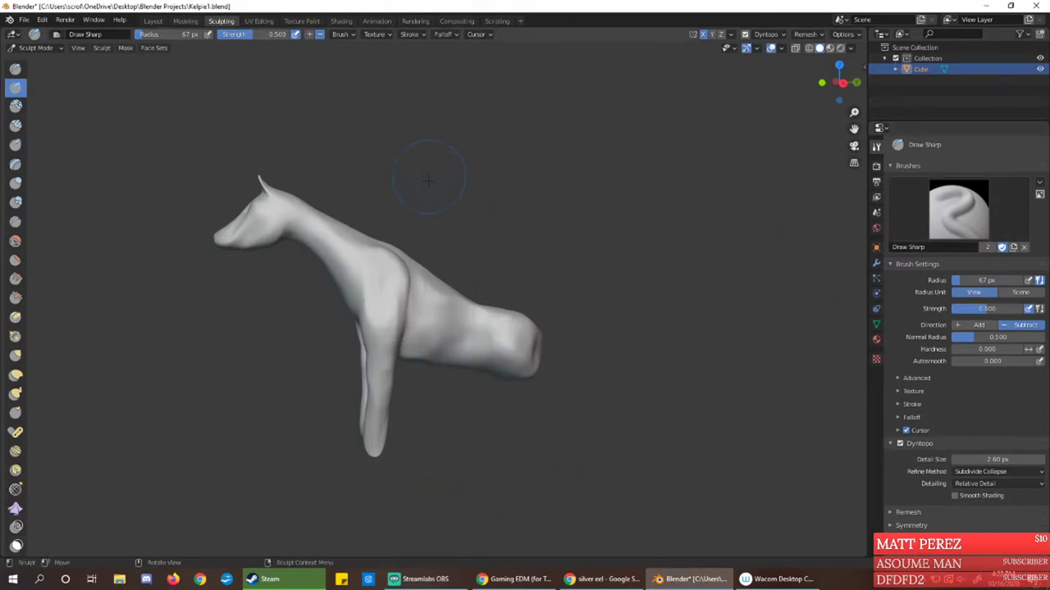
Carve an almond-shaped eye outline into the side of the horse's head with Draw Sharp, extending its front corner downward
shift+middle_drag(402, 178, 505, 218)
mouse_move(427, 244)
ctrl+middle_down()
mouse_move(424, 140)
mouse_move(428, 219)
mouse_move(407, 214)
mouse_move(456, 270)
mouse_move(448, 257)
mouse_move(471, 264)
mouse_move(446, 258)
mouse_move(460, 208)
mouse_move(451, 302)
mouse_move(467, 206)
mouse_move(454, 241)
ctrl+middle_up()
mouse_move(443, 313)
mouse_down()
mouse_move(418, 347)
mouse_move(414, 339)
mouse_up()
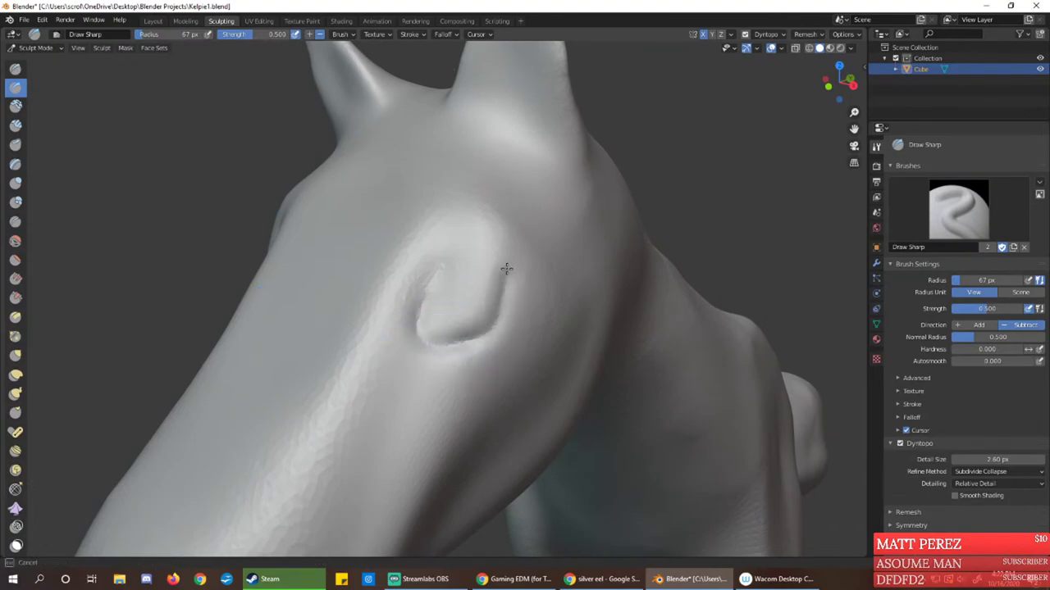
drag(440, 259, 436, 291)
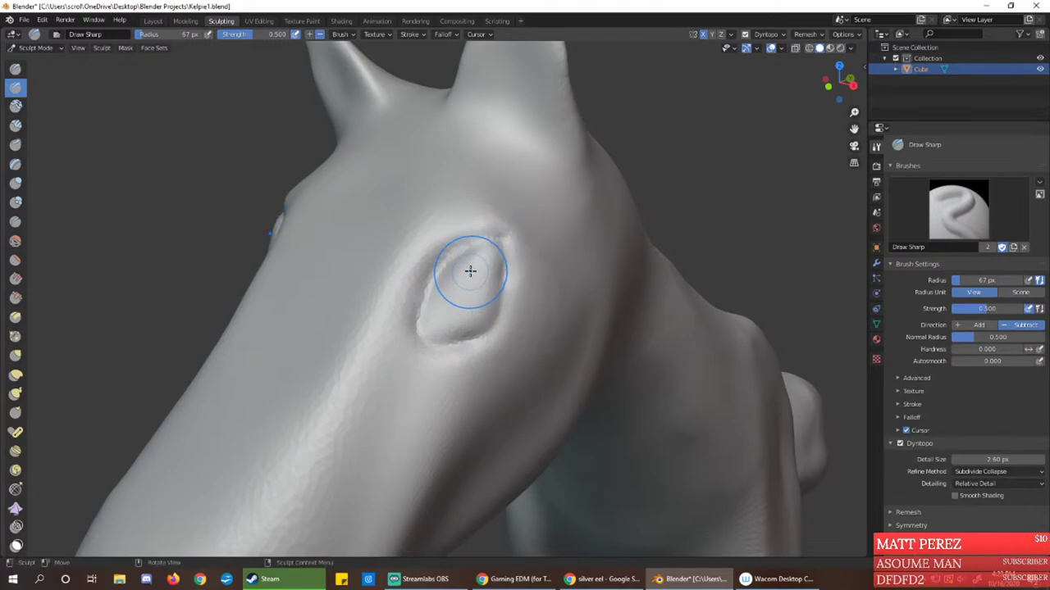
drag(421, 332, 421, 387)
mouse_move(445, 333)
middle_down()
mouse_move(436, 328)
mouse_move(443, 334)
middle_up()
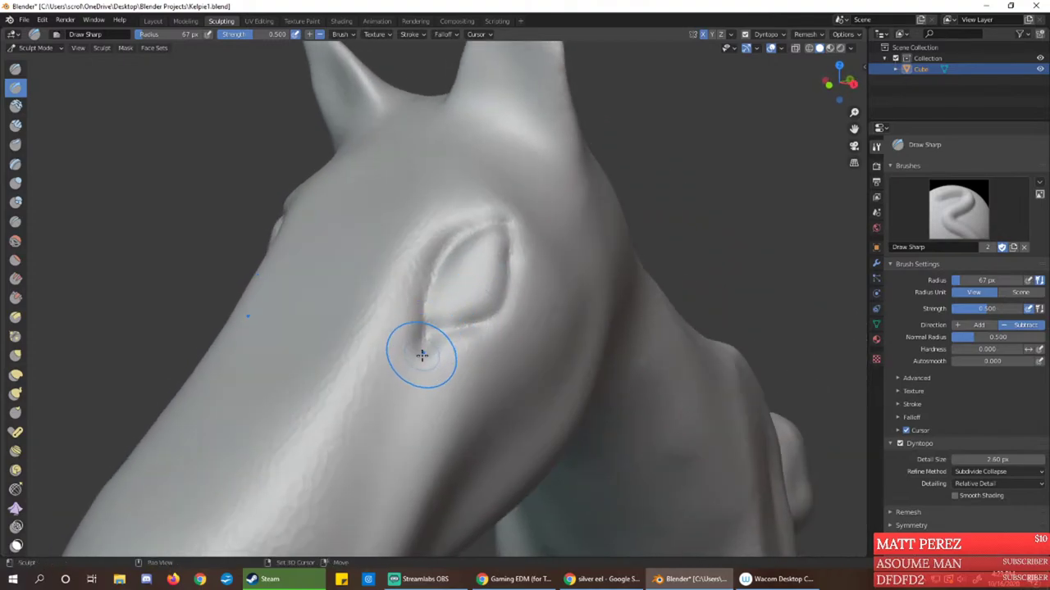
Smooth the eye's front corner and outline, build up the eyeball, and recut the lower rim toward the front corner
mouse_move(422, 353)
shift+mouse_down()
mouse_move(435, 211)
mouse_move(435, 251)
shift+mouse_up()
mouse_move(434, 259)
shift+mouse_down()
mouse_move(515, 246)
mouse_move(473, 342)
mouse_move(509, 269)
mouse_move(501, 240)
mouse_move(476, 315)
shift+mouse_up()
ctrl+drag(483, 279, 477, 311)
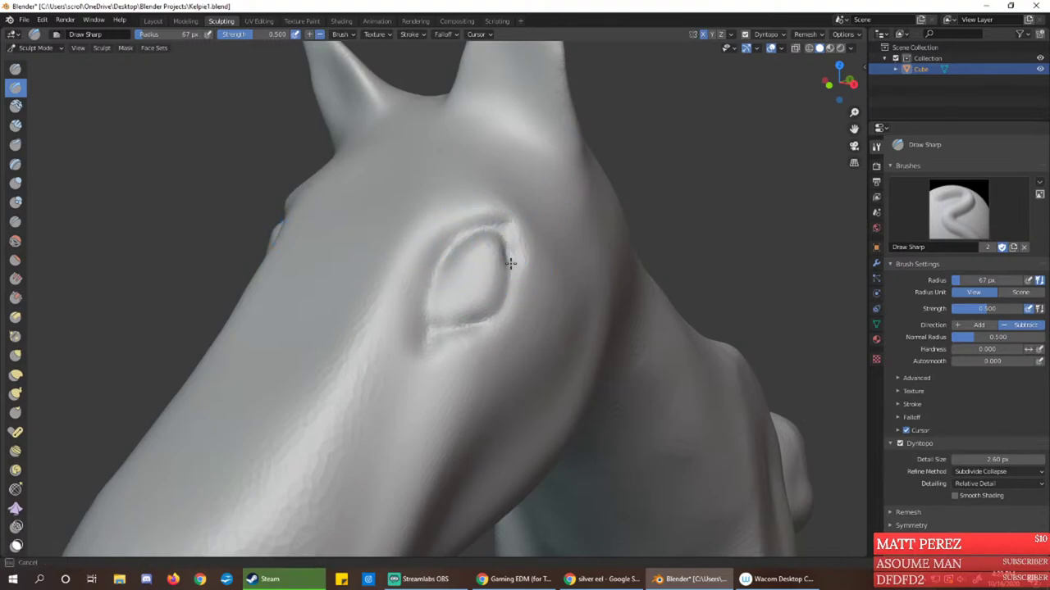
drag(498, 306, 422, 357)
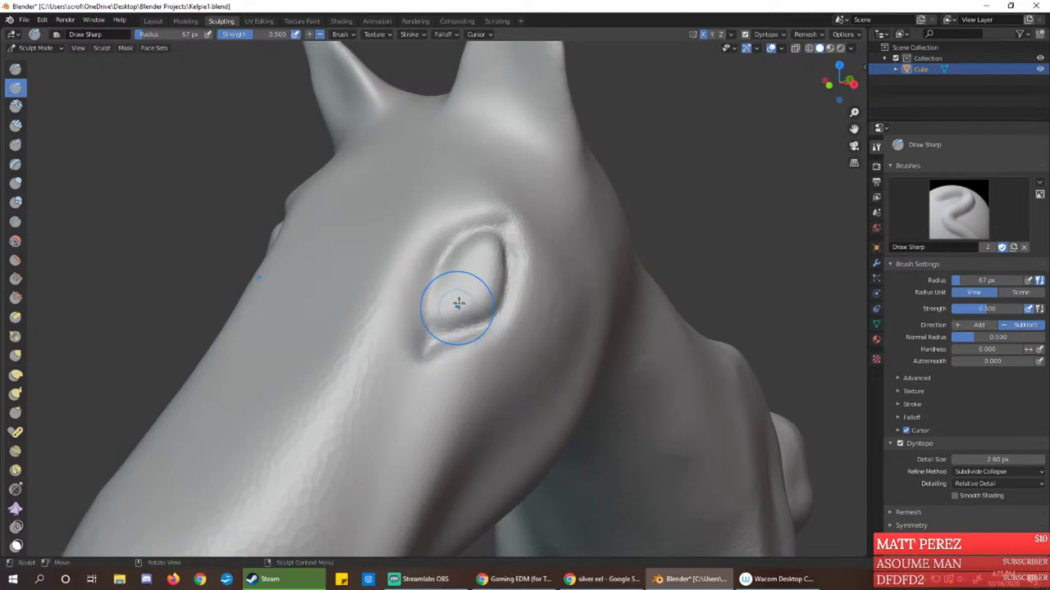
Deepen the groove along the upper and rear edge of the eye
middle_drag(533, 249, 484, 254)
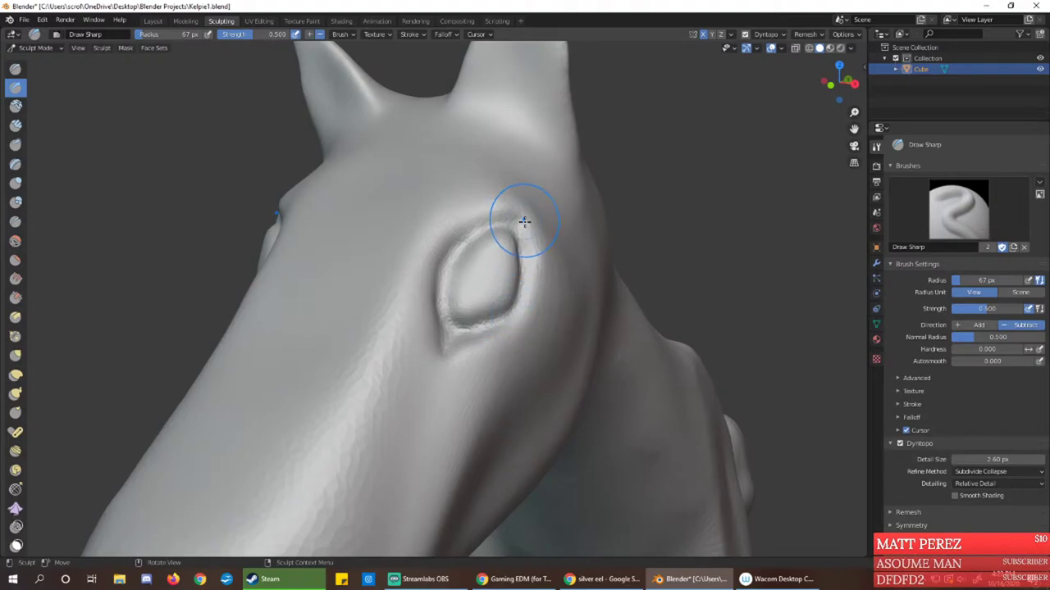
middle_drag(524, 221, 456, 246)
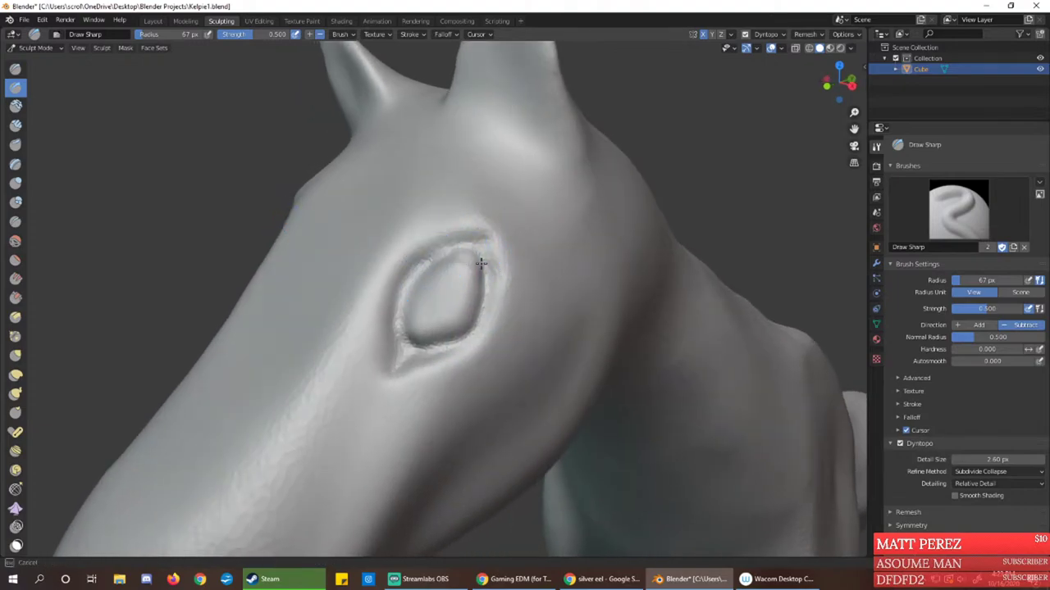
drag(449, 252, 481, 262)
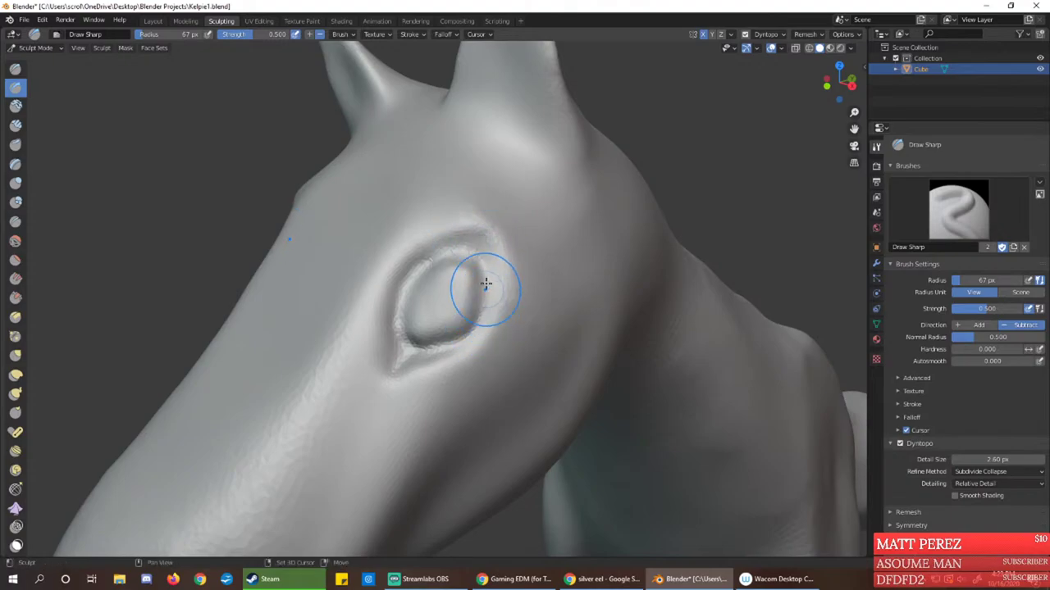
Carve back the eyeball's edges inside the eyelid rim and even out its surface with the 67 px Draw Sharp brush
scroll(487, 252, up, 4)
scroll(486, 252, up, 2)
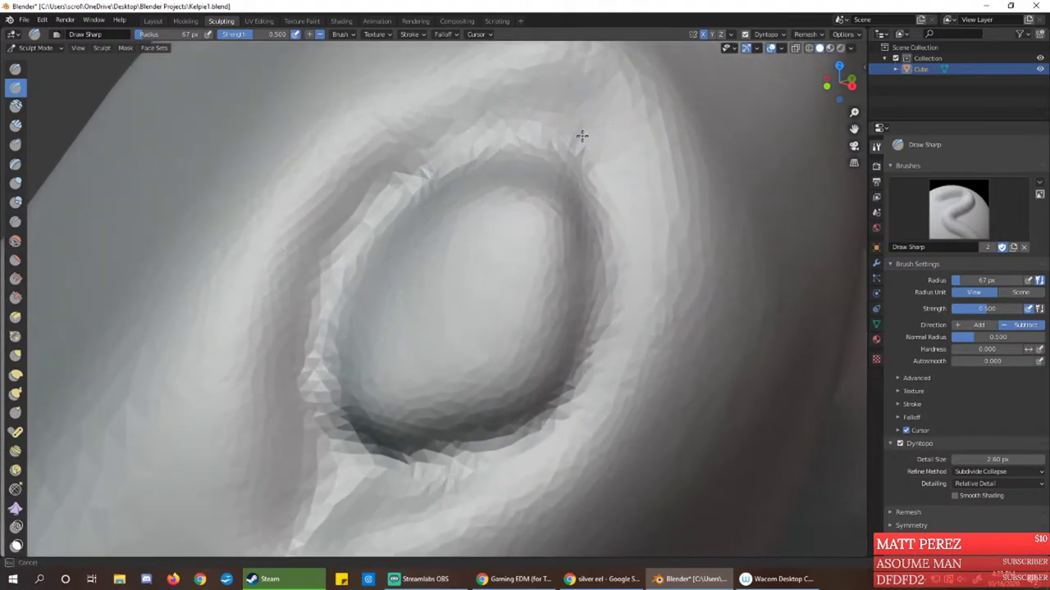
drag(348, 259, 332, 291)
drag(382, 222, 356, 403)
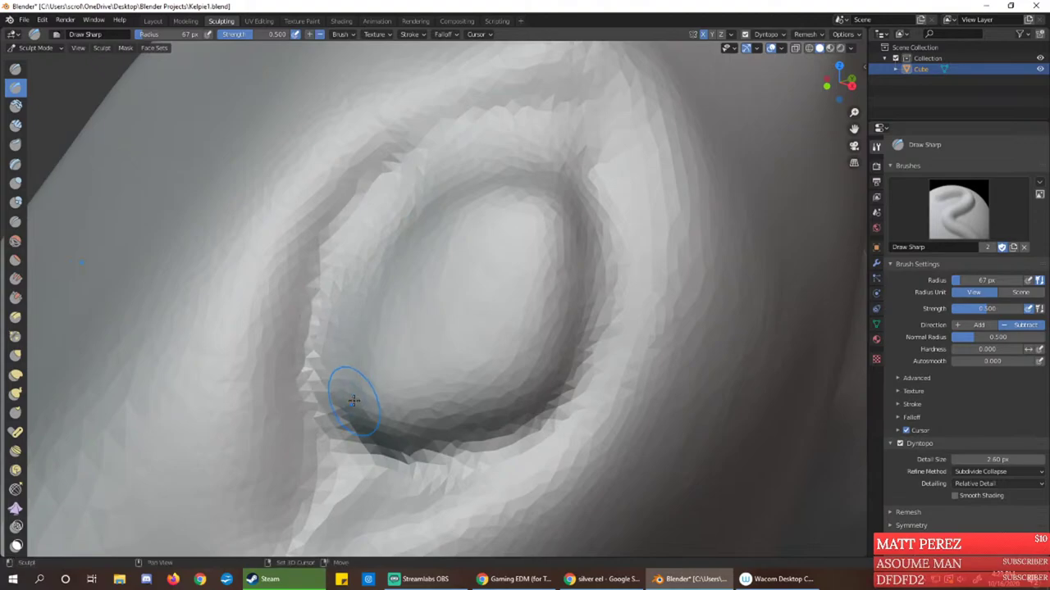
mouse_move(350, 273)
mouse_down()
mouse_move(327, 311)
mouse_move(393, 424)
mouse_move(471, 435)
mouse_move(548, 365)
mouse_move(460, 386)
mouse_move(410, 370)
mouse_up()
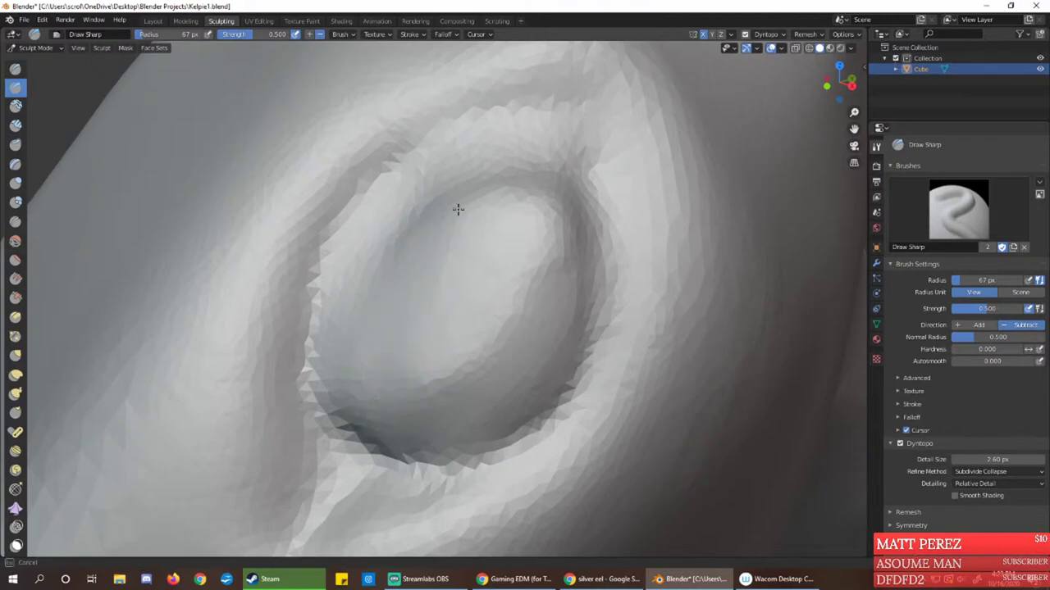
mouse_move(457, 209)
mouse_down()
mouse_move(429, 253)
mouse_move(513, 218)
mouse_move(532, 180)
mouse_move(547, 183)
mouse_up()
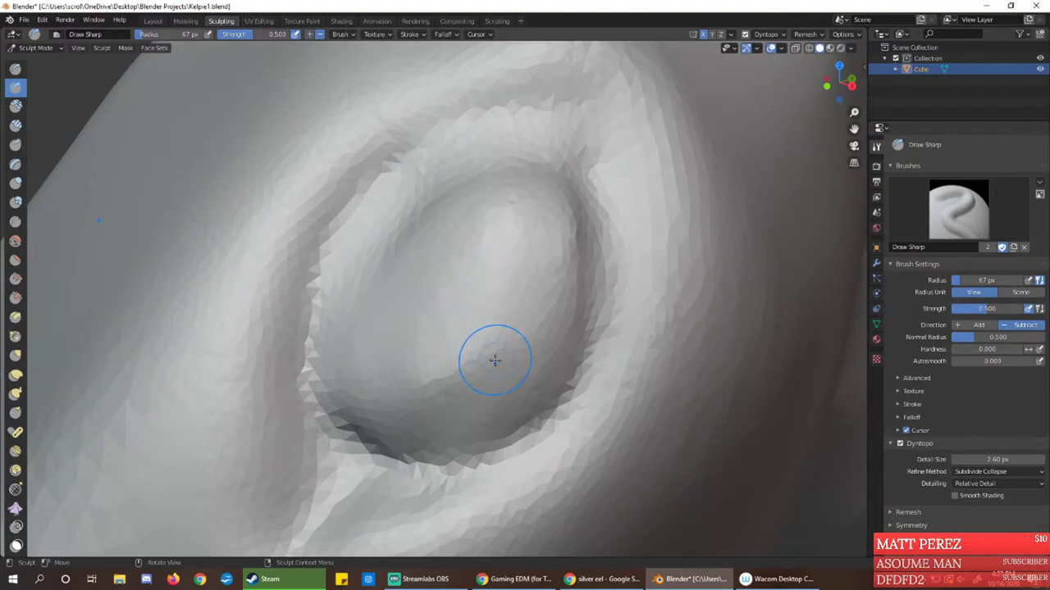
drag(447, 391, 426, 396)
drag(431, 345, 511, 392)
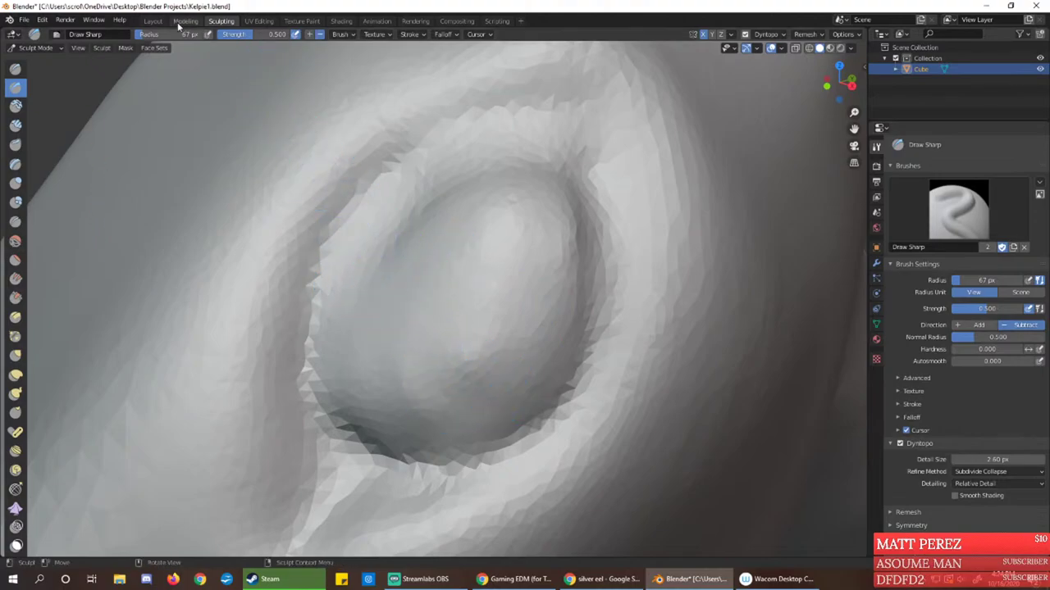
Enlarge the brush radius to 174 px and smooth the eyeball into an even, rounded form filling the socket
drag(174, 35, 177, 35)
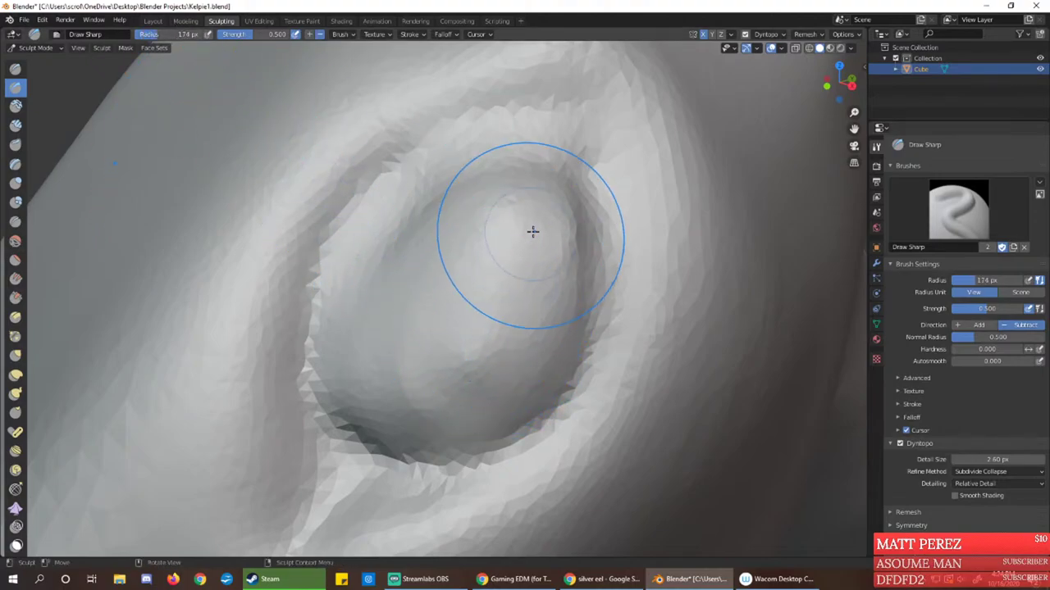
mouse_move(532, 232)
mouse_down()
mouse_move(410, 301)
mouse_move(443, 385)
mouse_up()
mouse_move(465, 342)
shift+mouse_down()
mouse_move(460, 274)
mouse_move(508, 218)
mouse_move(408, 246)
mouse_move(511, 349)
mouse_move(456, 194)
shift+mouse_up()
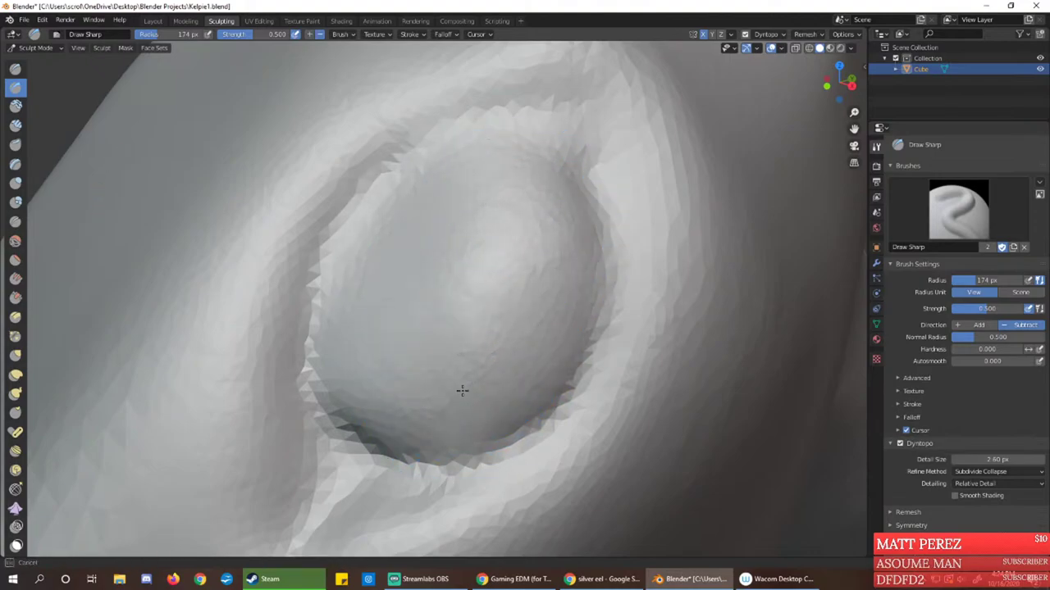
shift+drag(462, 391, 443, 205)
mouse_move(510, 380)
shift+mouse_down()
mouse_move(401, 248)
mouse_move(442, 324)
shift+mouse_up()
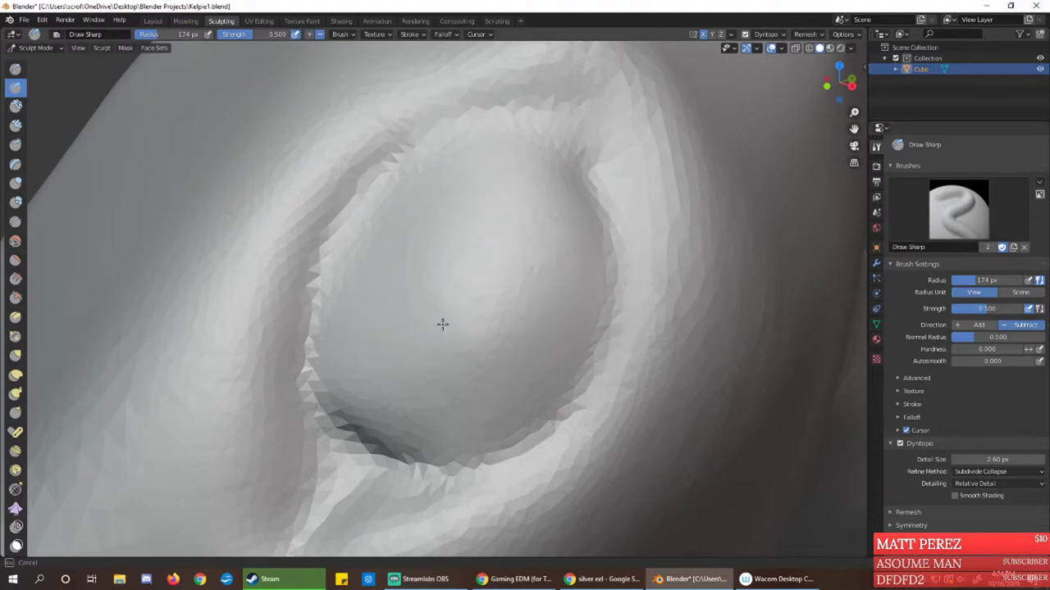
shift+drag(536, 334, 471, 260)
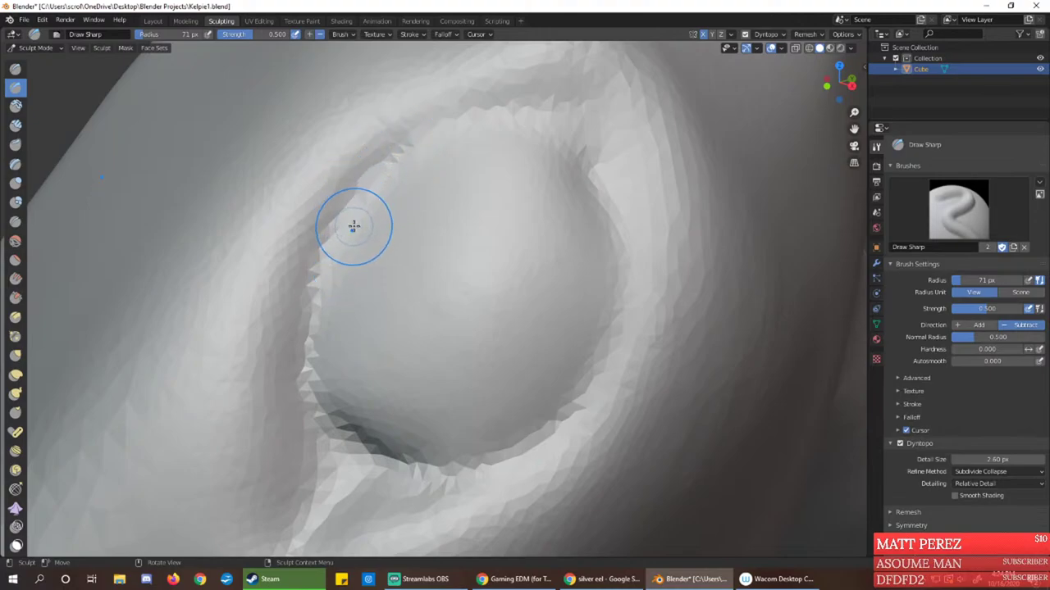
Carve the crease between upper eyelid and eyeball with a 71 px brush radius, and set the Dyntopo detail size to 0.50 px
mouse_move(354, 227)
mouse_down()
mouse_move(467, 119)
mouse_move(538, 113)
mouse_up()
drag(376, 186, 579, 110)
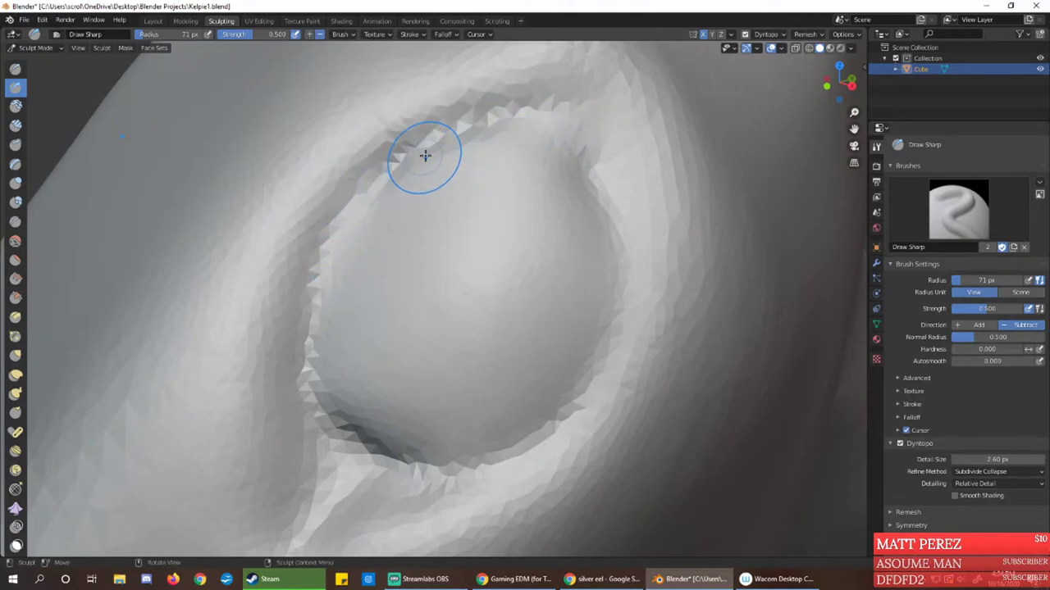
drag(379, 181, 553, 142)
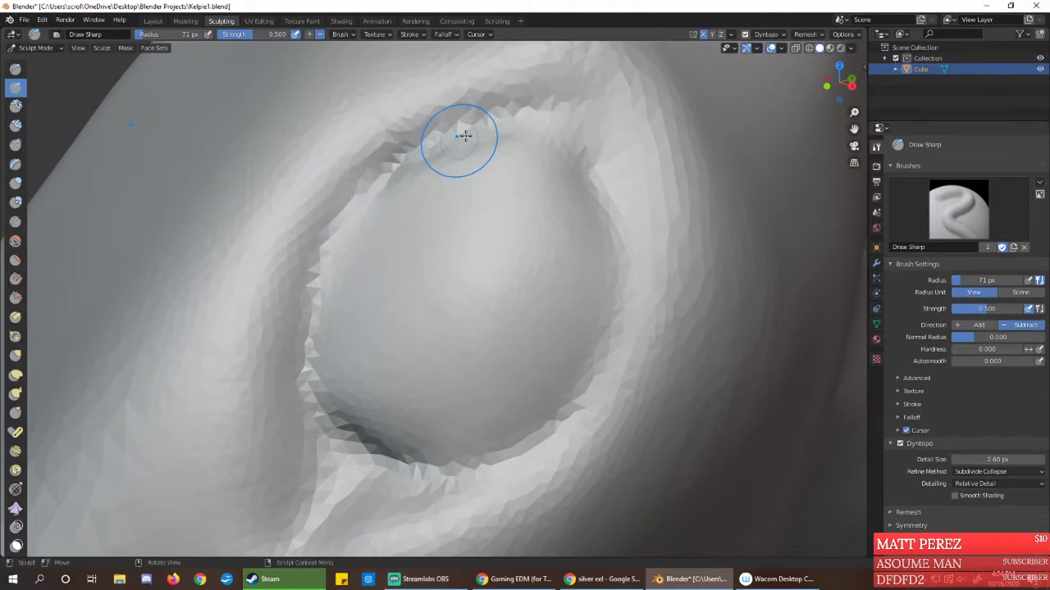
drag(462, 134, 581, 167)
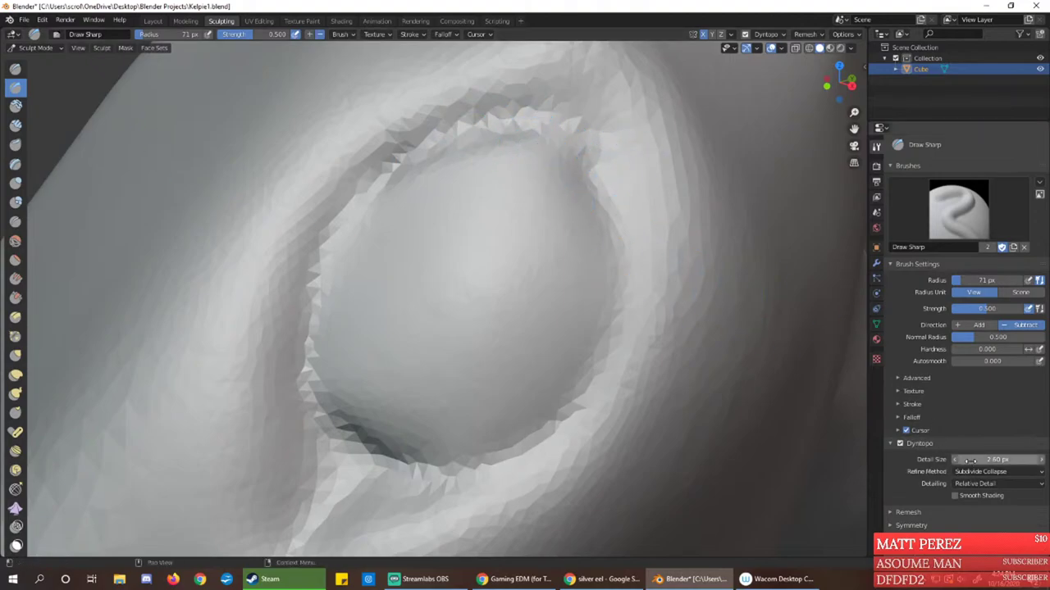
drag(989, 460, 929, 456)
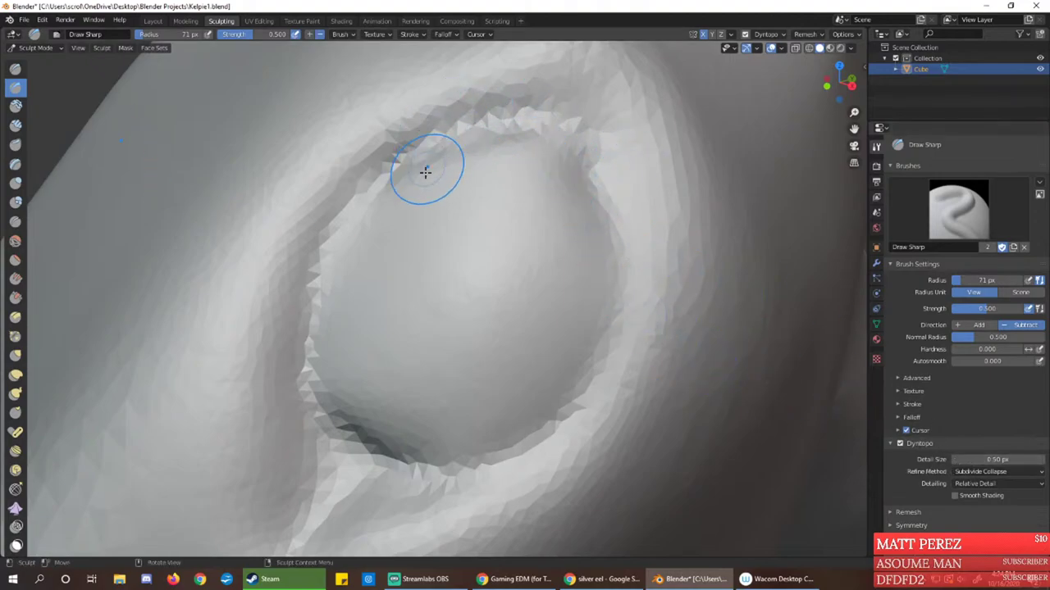
Carve the crease between the upper eyelid and eyeball deeper with Draw Sharp and smooth its upper edge
drag(380, 194, 482, 151)
mouse_move(415, 163)
mouse_down()
mouse_move(500, 124)
mouse_move(557, 123)
mouse_up()
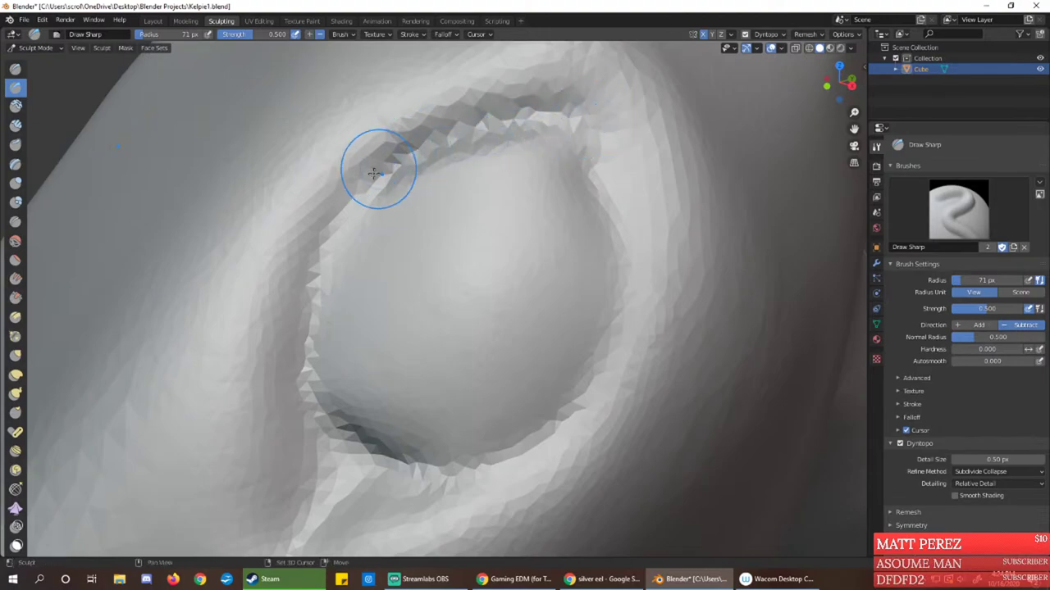
shift+drag(378, 169, 581, 110)
mouse_move(348, 221)
shift+mouse_down()
mouse_move(670, 136)
mouse_move(443, 123)
shift+mouse_up()
mouse_move(421, 164)
mouse_down()
mouse_move(516, 124)
mouse_move(509, 113)
mouse_move(438, 145)
mouse_move(335, 279)
mouse_move(516, 145)
mouse_up()
mouse_move(515, 180)
ctrl+middle_down()
mouse_move(468, 211)
mouse_move(457, 340)
mouse_move(443, 246)
ctrl+middle_up()
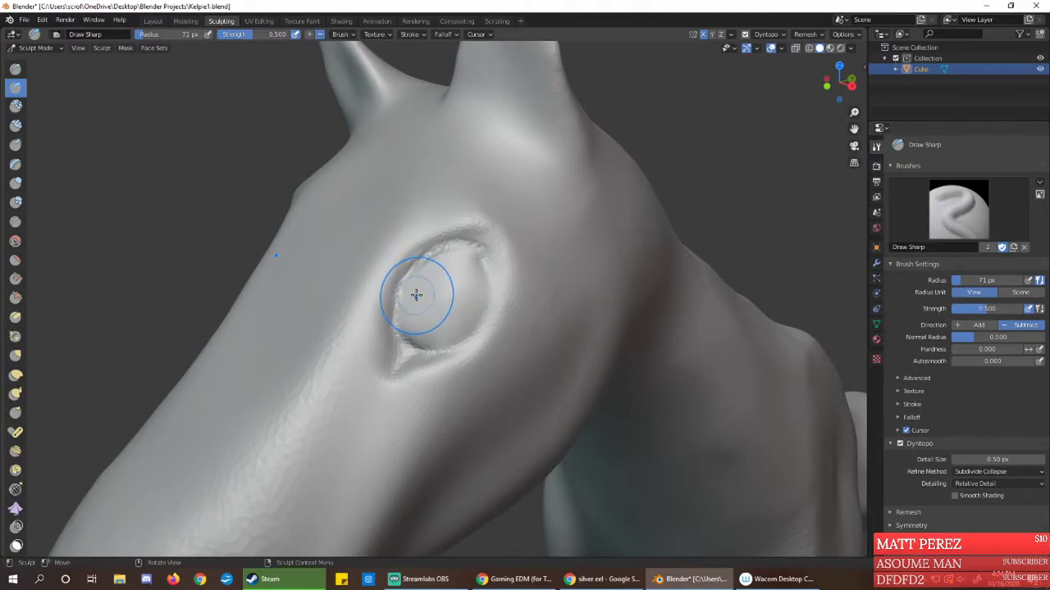
mouse_move(431, 268)
middle_down()
mouse_move(406, 281)
mouse_move(418, 277)
middle_up()
Switch to the Draw brush and soften the jagged crease around the eyeball's upper, front and rear edges
click(16, 68)
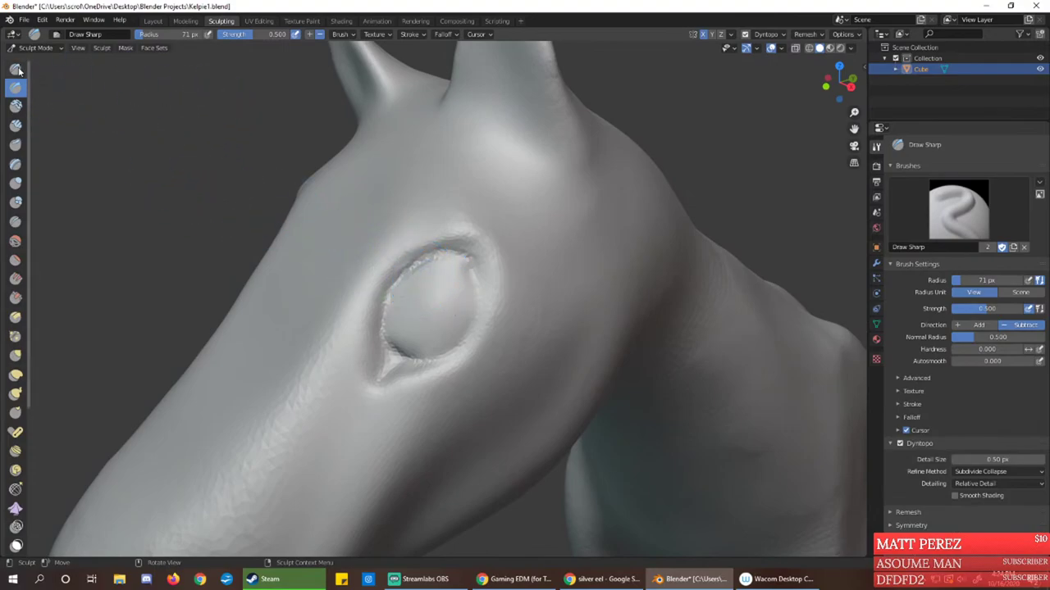
mouse_move(467, 246)
mouse_down()
mouse_move(385, 281)
mouse_move(395, 332)
mouse_up()
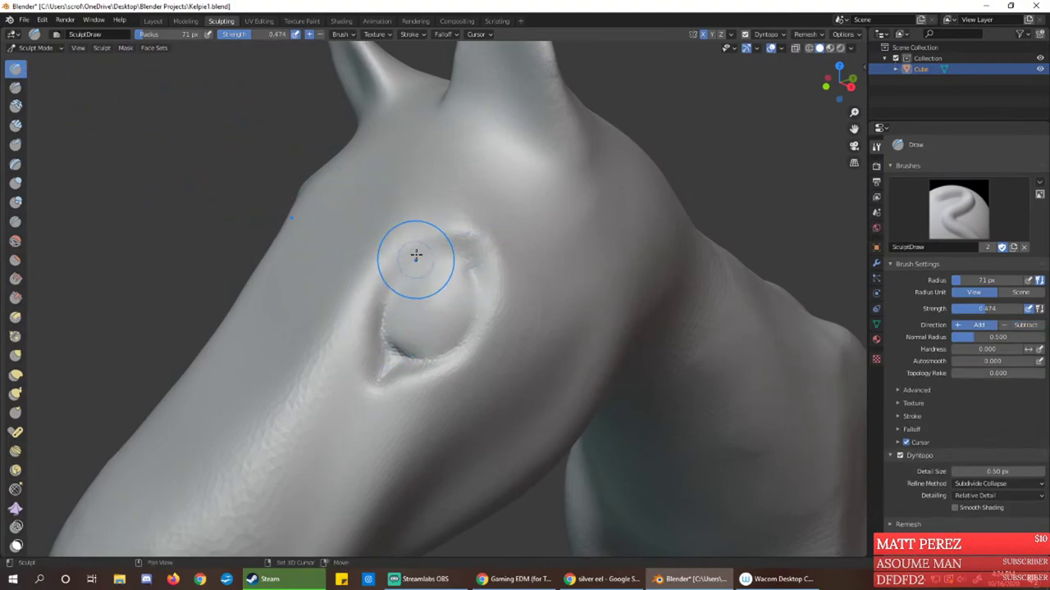
mouse_move(416, 257)
mouse_down()
mouse_move(385, 365)
mouse_move(427, 259)
mouse_move(409, 314)
mouse_up()
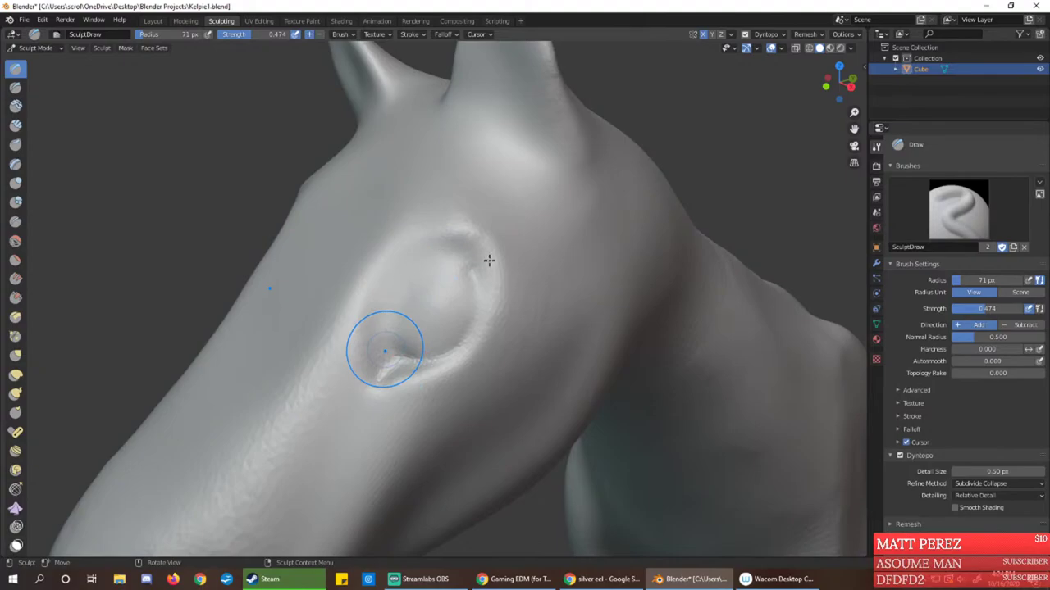
drag(385, 351, 568, 329)
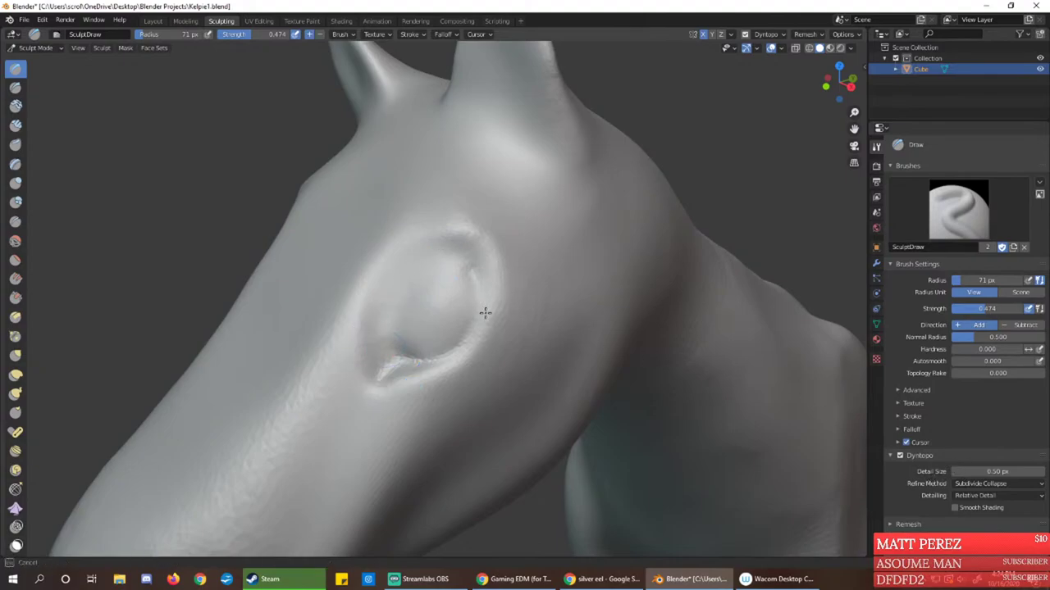
mouse_move(459, 296)
mouse_down()
mouse_move(504, 269)
mouse_move(459, 284)
mouse_move(527, 328)
mouse_up()
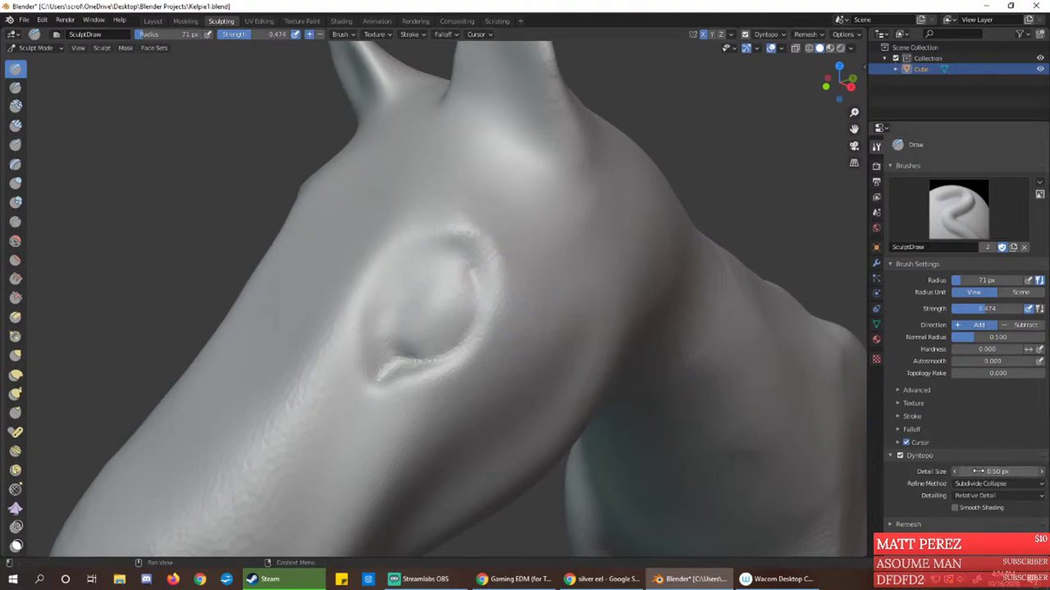
Set the Dyntopo detail size to 1.20 px and even out the eyeball and surrounding rim
drag(983, 470, 976, 471)
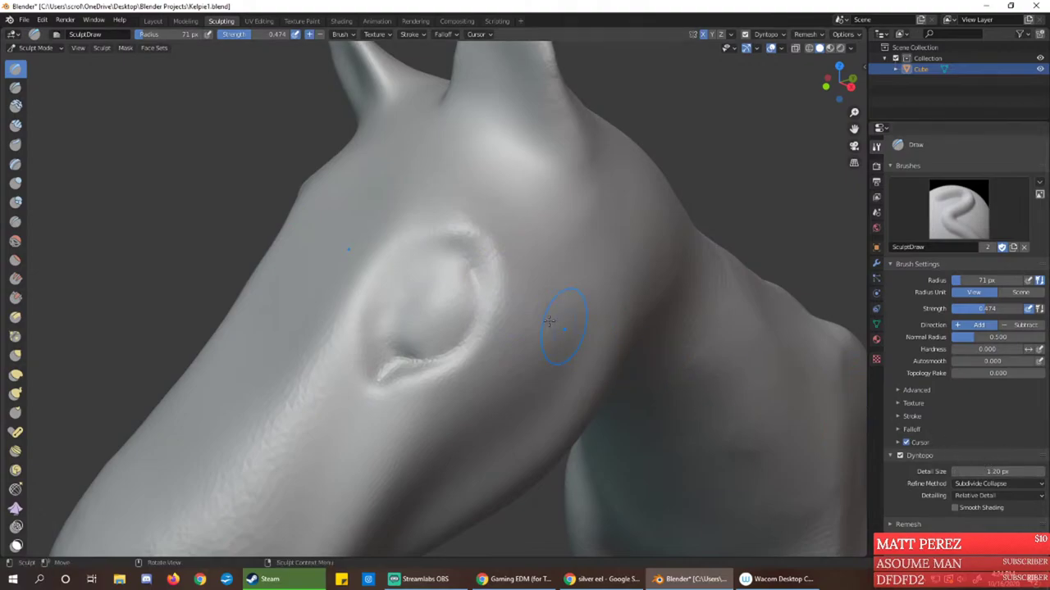
mouse_move(476, 271)
mouse_down()
mouse_move(438, 273)
mouse_move(473, 286)
mouse_move(431, 265)
mouse_move(385, 370)
mouse_move(434, 359)
mouse_up()
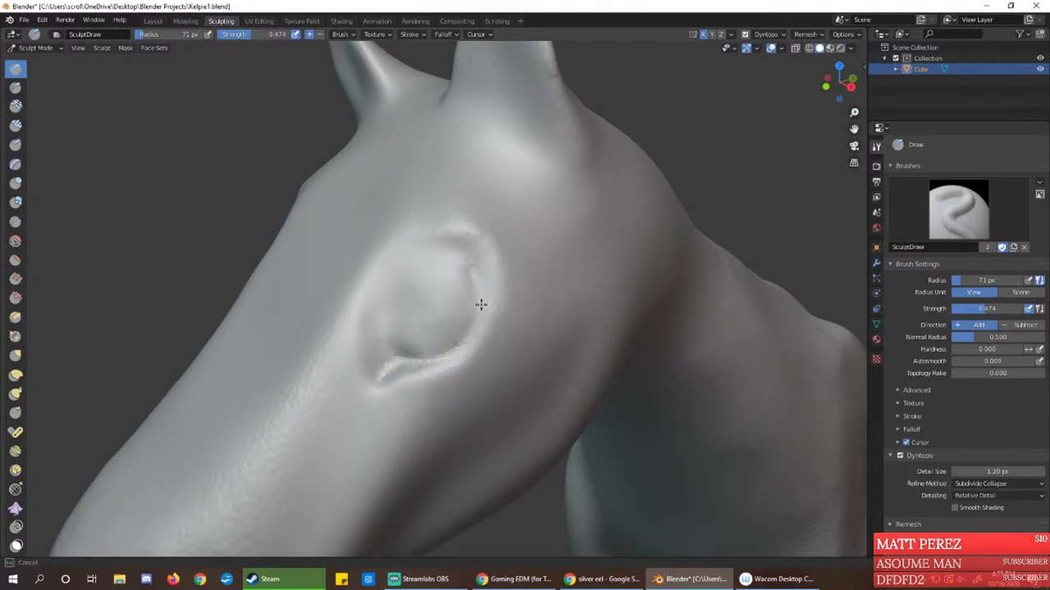
mouse_move(474, 283)
mouse_down()
mouse_move(465, 253)
mouse_move(469, 310)
mouse_move(457, 267)
mouse_up()
mouse_move(382, 375)
mouse_down()
mouse_move(431, 371)
mouse_move(414, 372)
mouse_move(401, 301)
mouse_move(404, 340)
mouse_move(435, 359)
mouse_move(480, 301)
mouse_up()
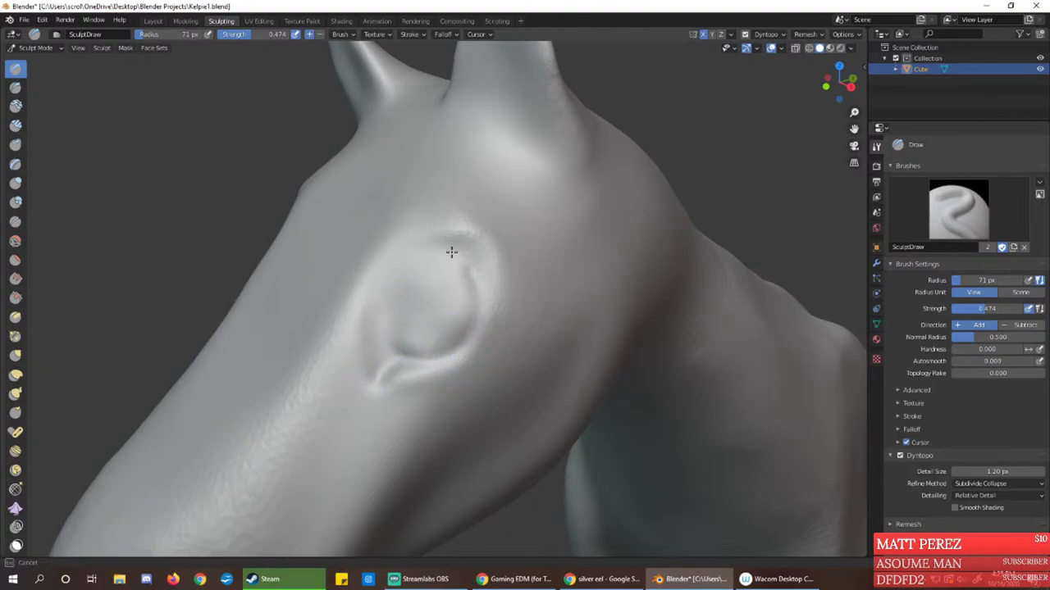
mouse_move(451, 252)
mouse_down()
mouse_move(464, 260)
mouse_move(467, 311)
mouse_up()
Inspect the head's mesh density in Wireframe and Rendered shading, and return to Solid shading
key(z)
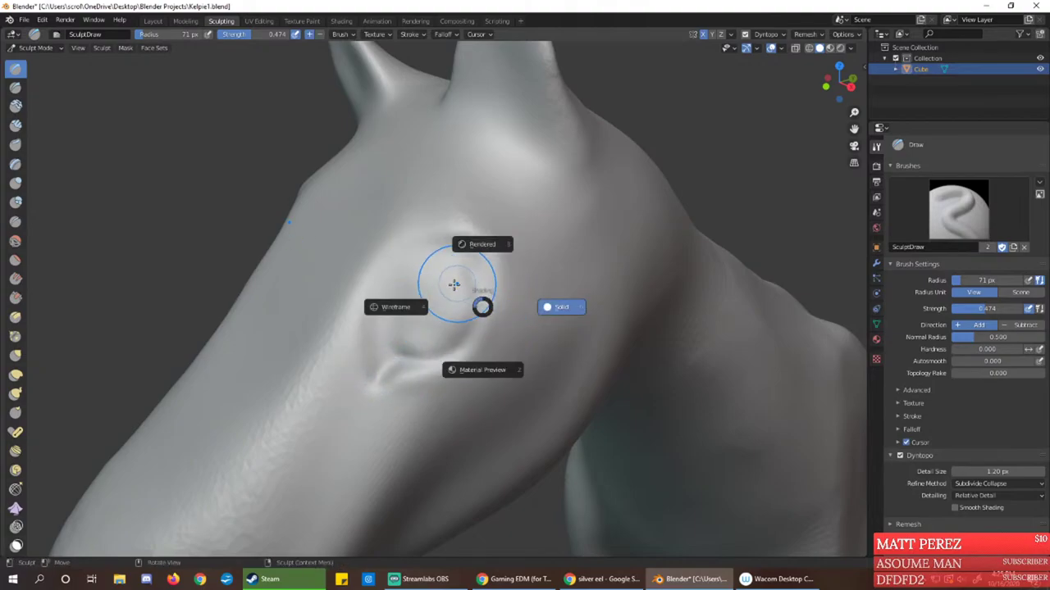
click(402, 304)
key(z)
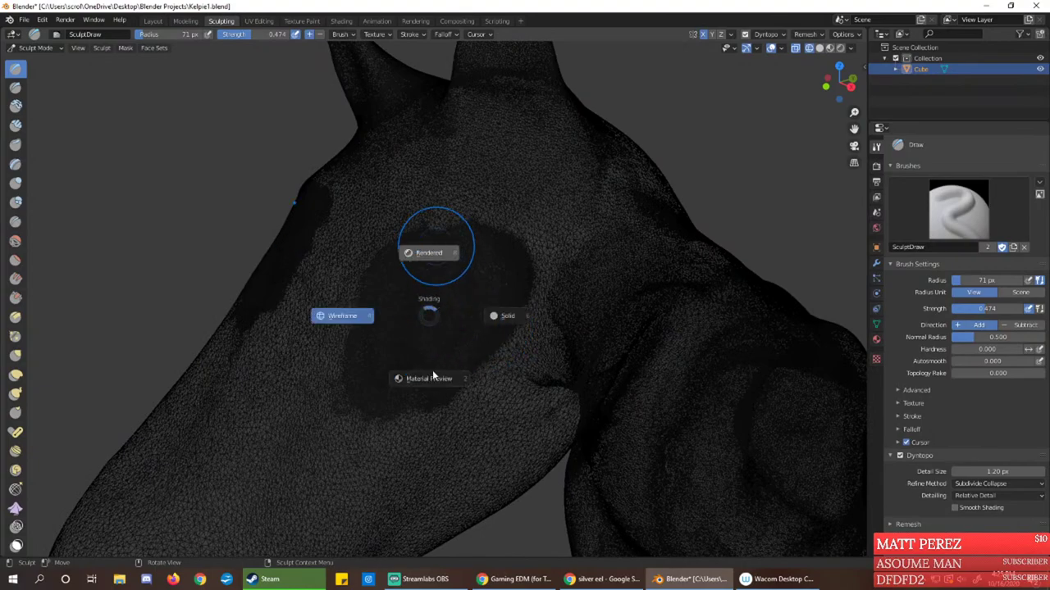
click(436, 250)
key(z)
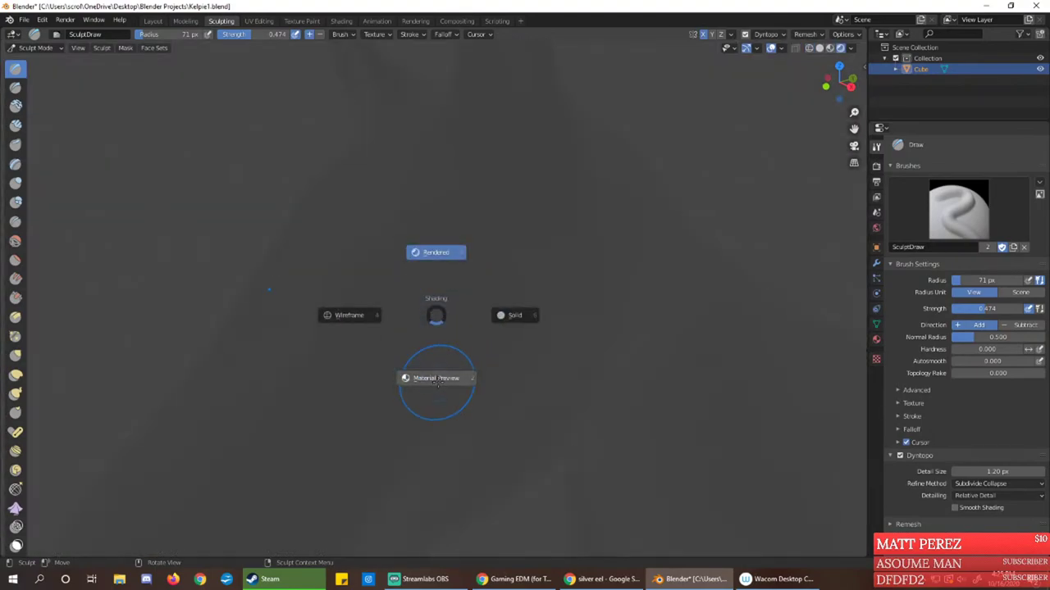
click(529, 335)
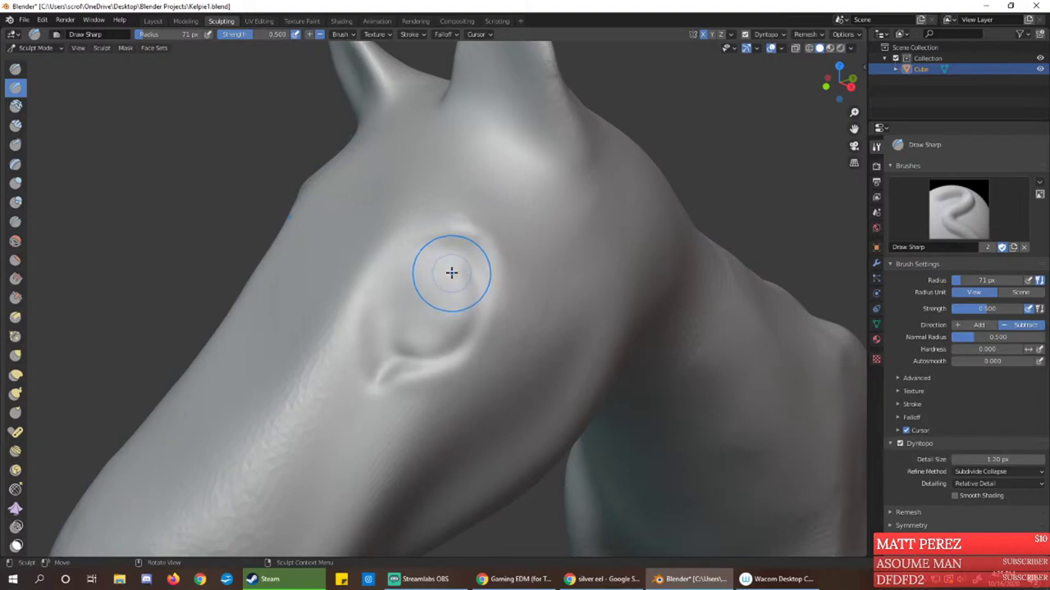
Carve a clean crease around the eyeball with the 71 px Draw Sharp brush in Subtract mode
mouse_move(394, 353)
mouse_down()
mouse_move(375, 289)
mouse_move(408, 268)
mouse_up()
drag(386, 316, 443, 251)
drag(389, 326, 386, 314)
drag(455, 256, 467, 269)
mouse_move(407, 274)
mouse_down()
mouse_move(475, 293)
mouse_move(479, 310)
mouse_up()
mouse_move(452, 260)
mouse_down()
mouse_move(478, 331)
mouse_move(445, 328)
mouse_move(403, 368)
mouse_move(454, 339)
mouse_move(468, 286)
mouse_up()
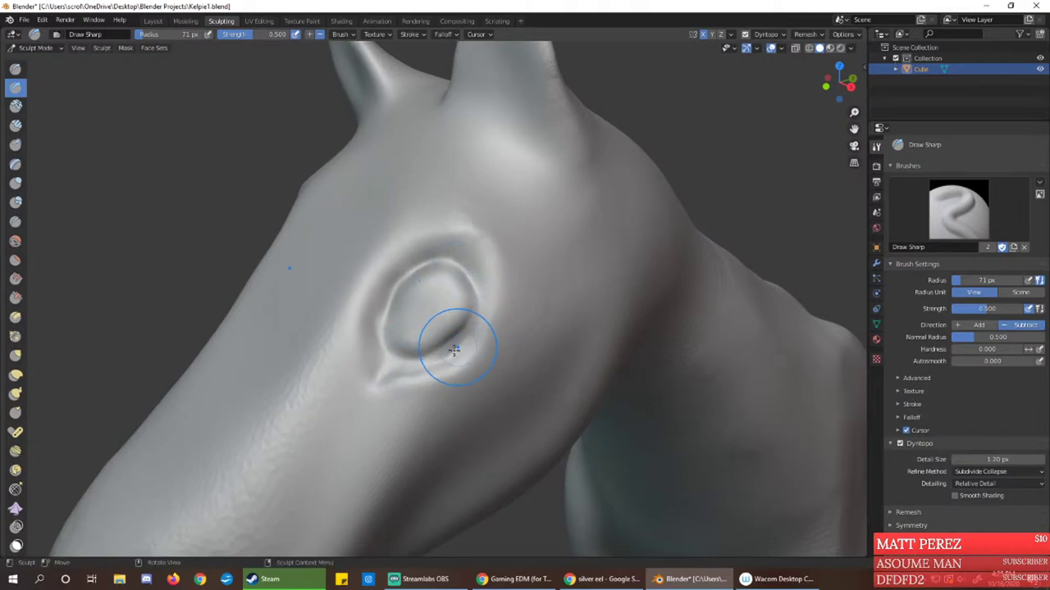
mouse_move(452, 339)
mouse_down()
mouse_move(474, 293)
mouse_move(450, 347)
mouse_up()
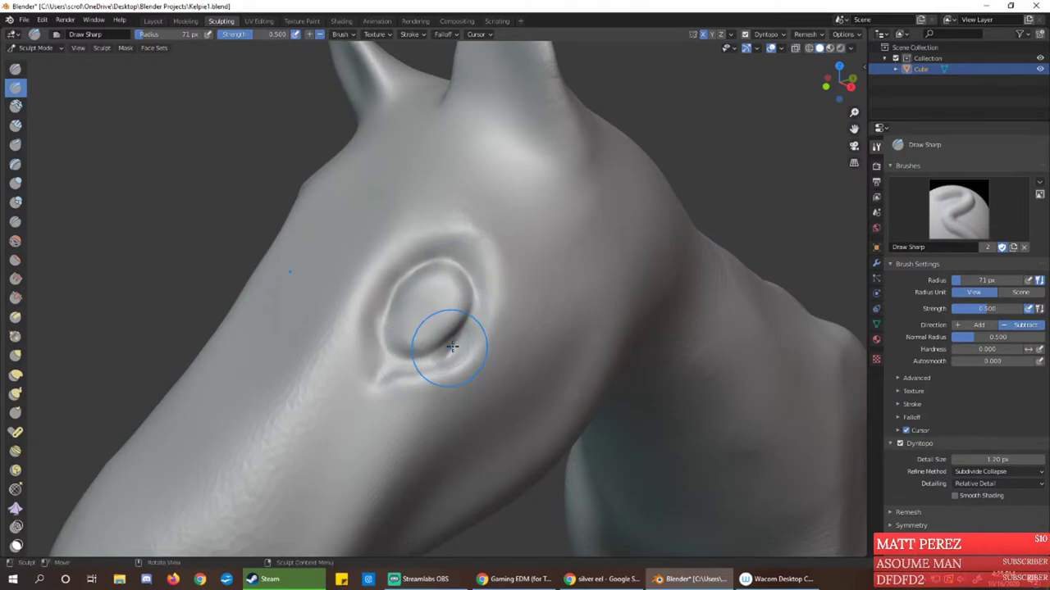
Refine the crease along the eyeball's lower, rear and upper edges and smooth the surrounding eyelid rim
mouse_move(485, 339)
middle_down()
mouse_move(418, 307)
mouse_move(484, 316)
mouse_move(461, 278)
middle_up()
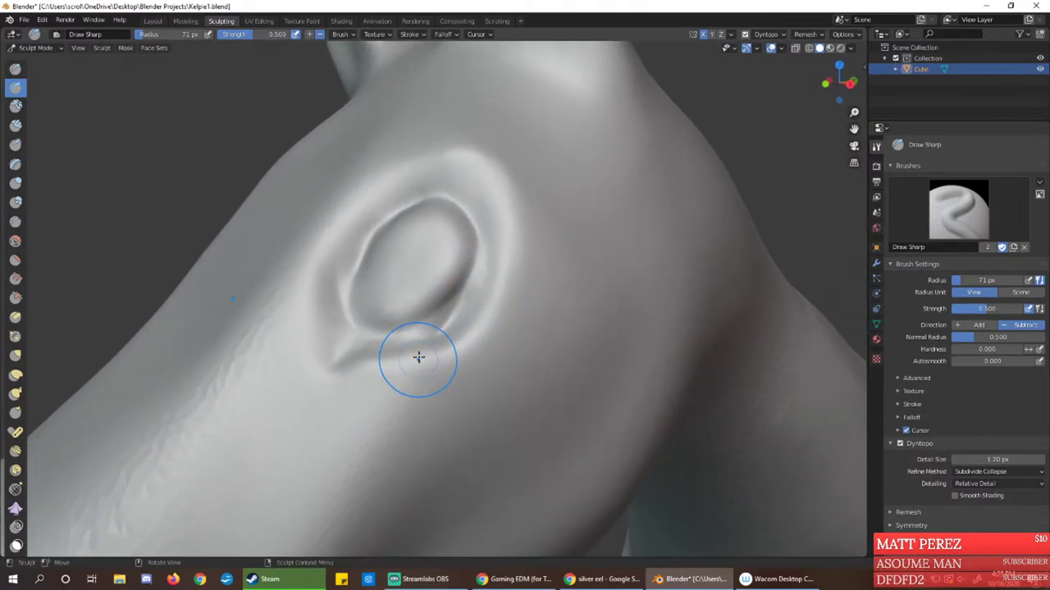
mouse_move(447, 325)
mouse_down()
mouse_move(401, 366)
mouse_move(429, 333)
mouse_move(496, 296)
mouse_up()
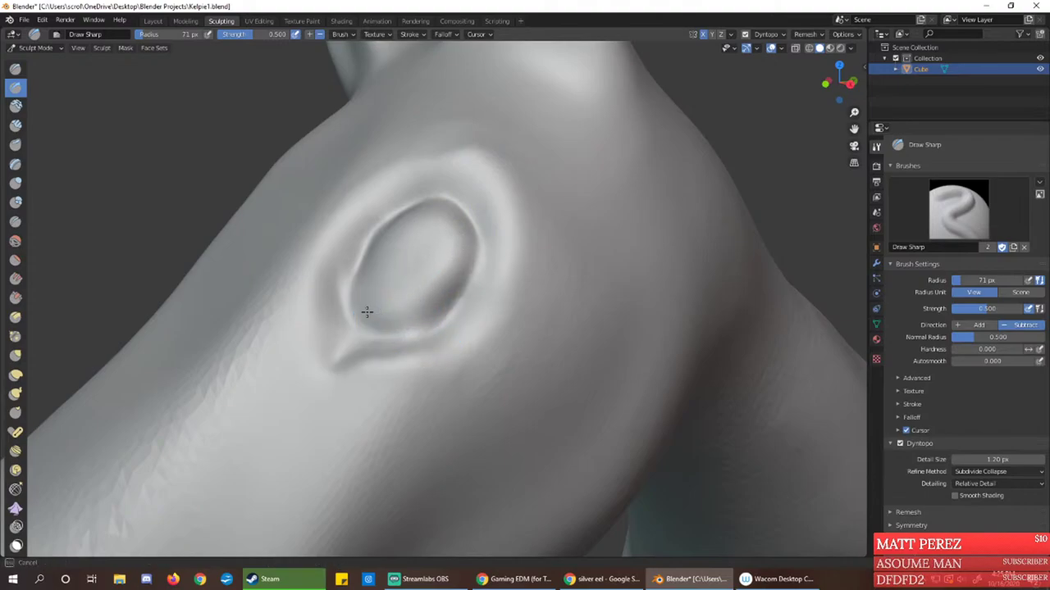
mouse_move(382, 298)
middle_down()
mouse_move(418, 307)
mouse_move(450, 297)
middle_up()
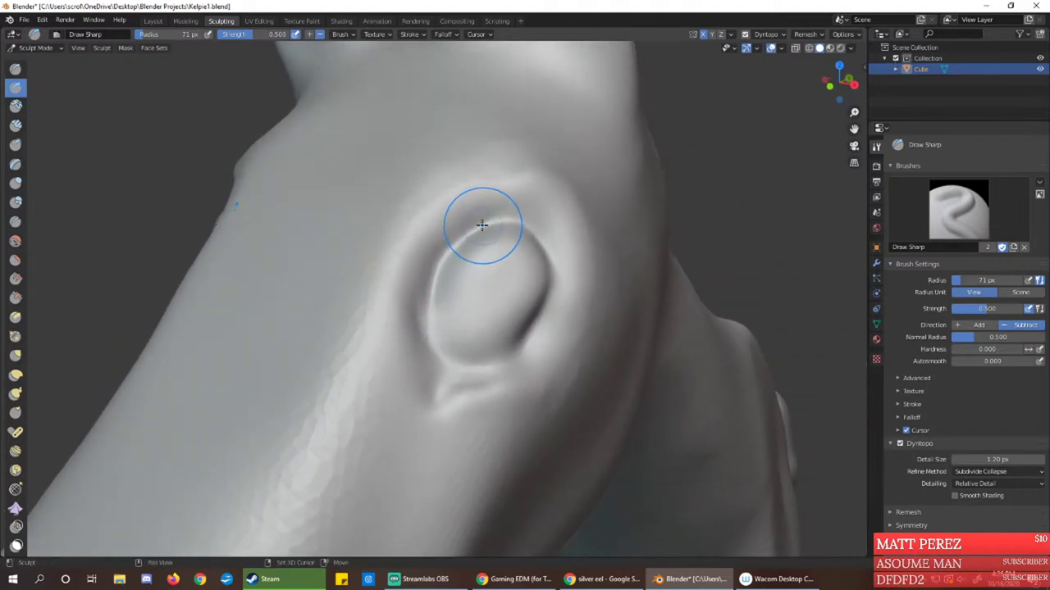
mouse_move(482, 224)
mouse_down()
mouse_move(431, 319)
mouse_move(433, 290)
mouse_up()
drag(469, 379, 537, 324)
middle_drag(555, 284, 492, 307)
mouse_move(443, 303)
mouse_down()
mouse_move(422, 374)
mouse_move(450, 312)
mouse_move(415, 391)
mouse_up()
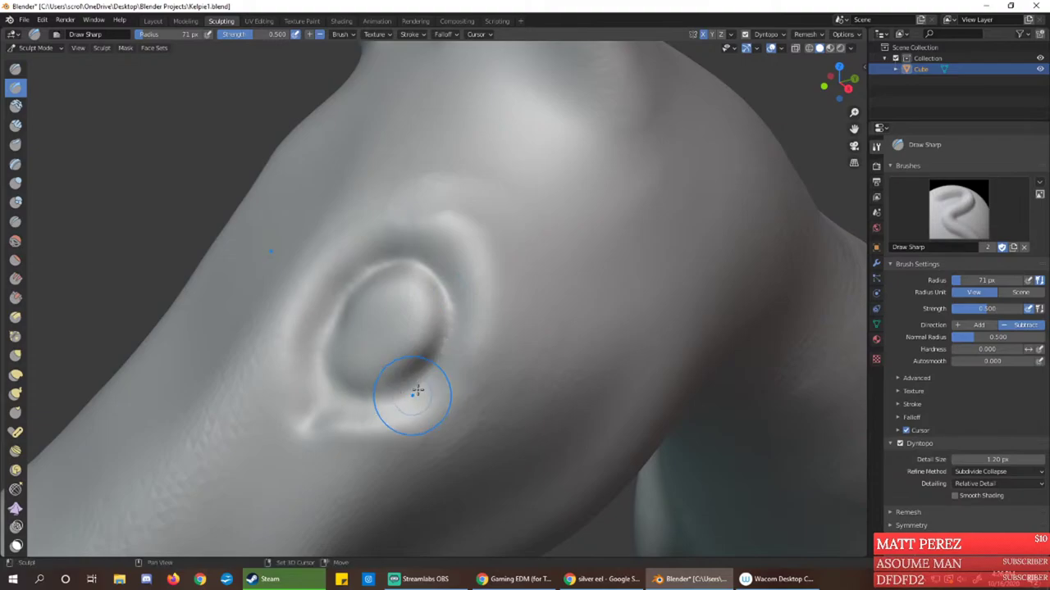
mouse_move(424, 380)
middle_down()
mouse_move(439, 308)
mouse_move(457, 344)
middle_up()
Build up the centre of the eyeball with the Draw brush in Add mode so it bulges outward
click(15, 68)
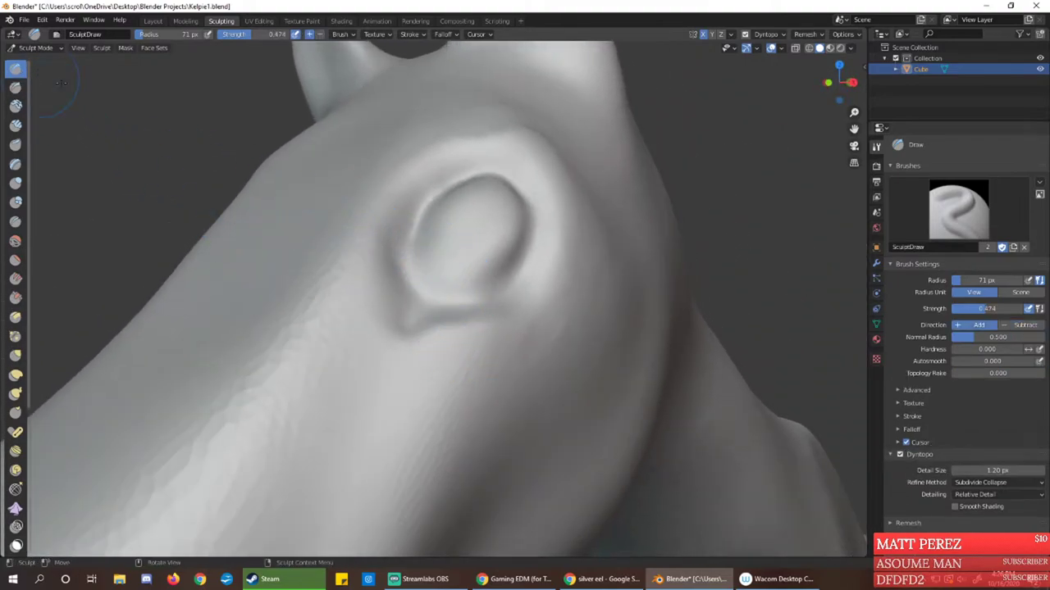
mouse_move(481, 233)
mouse_down()
mouse_move(473, 194)
mouse_move(495, 184)
mouse_up()
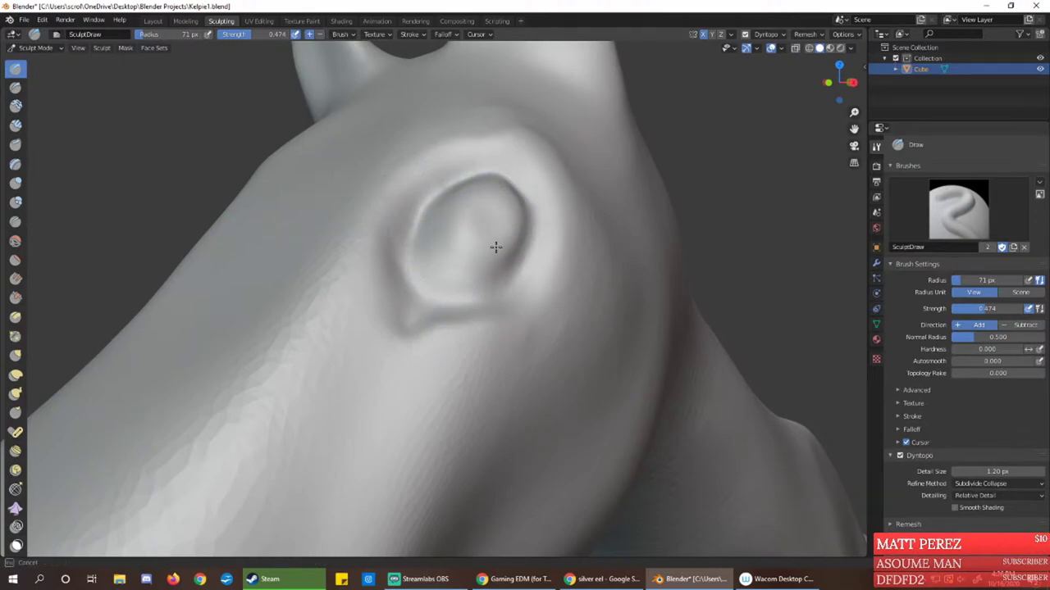
drag(495, 247, 486, 223)
mouse_move(481, 202)
middle_down()
mouse_move(476, 237)
mouse_move(497, 264)
middle_up()
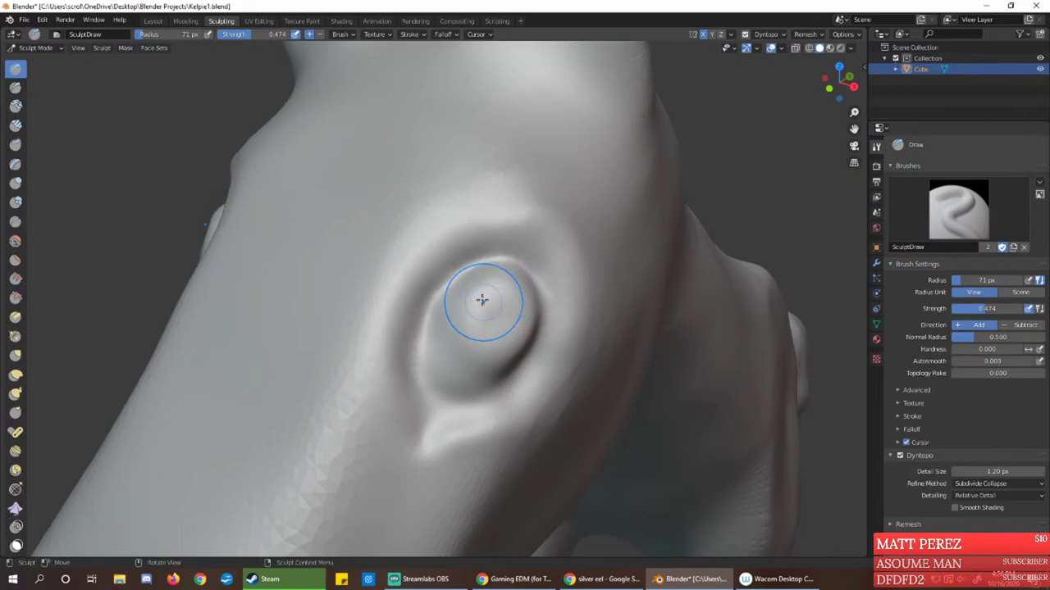
mouse_move(482, 300)
mouse_down()
mouse_move(464, 297)
mouse_move(452, 347)
mouse_move(482, 389)
mouse_move(490, 297)
mouse_up()
Flatten the raised centre of the eyeball with the 71 px Flatten brush
click(15, 259)
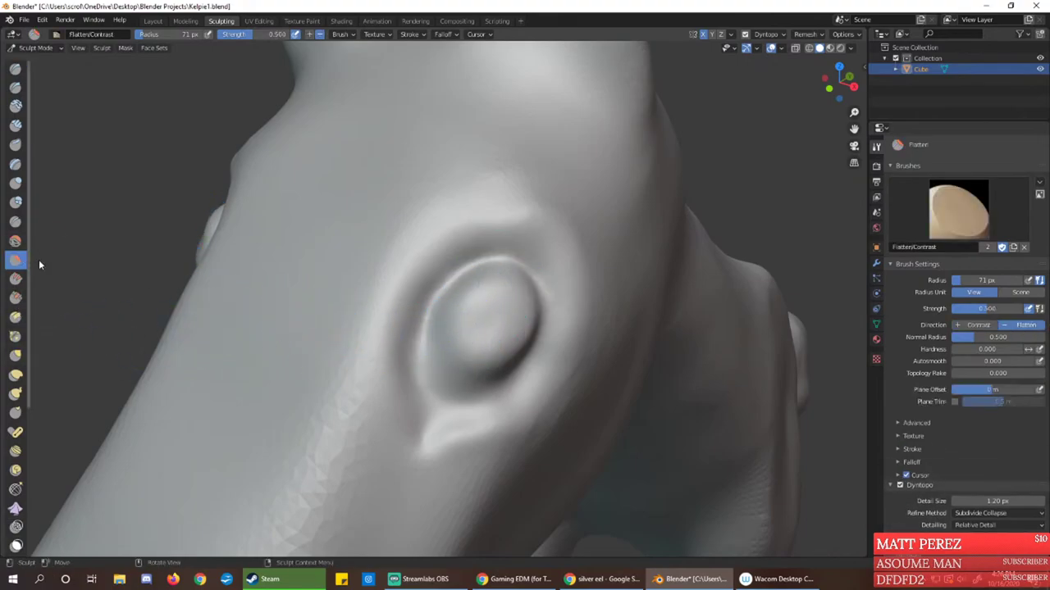
drag(481, 336, 496, 310)
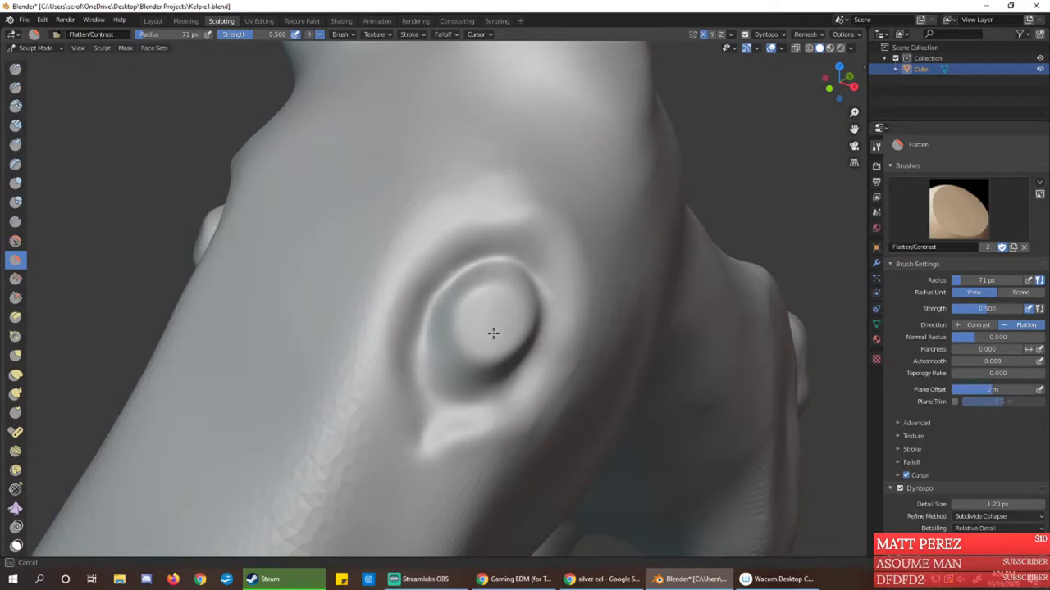
drag(493, 333, 501, 331)
mouse_move(501, 331)
middle_down()
mouse_move(452, 309)
mouse_move(499, 311)
middle_up()
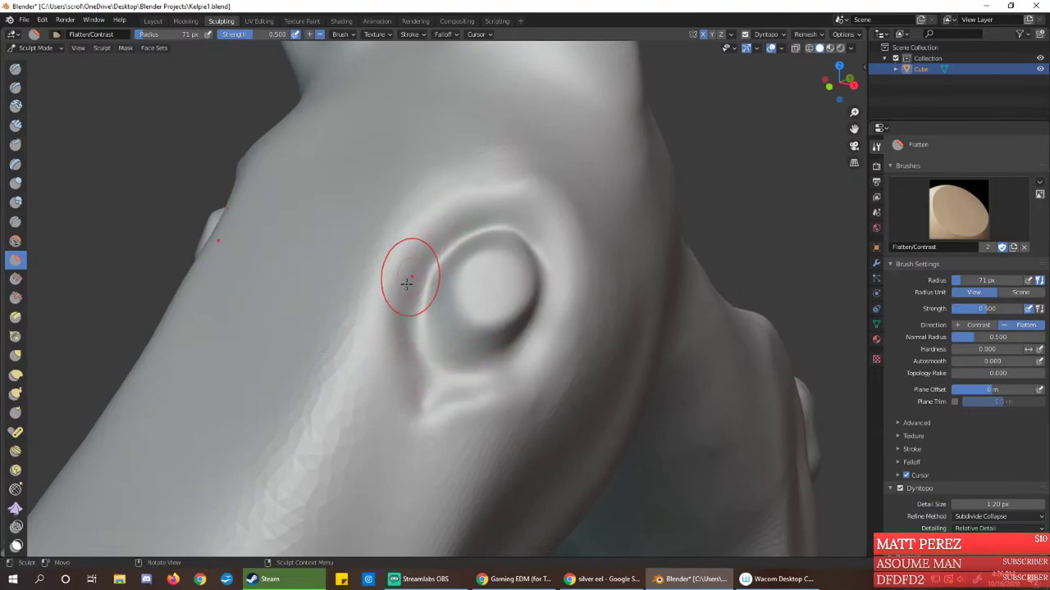
Sculpt a curved fold beneath the lower eyelid with the Draw brush at 0.474 strength
scroll(407, 283, down, 3)
mouse_move(382, 296)
middle_down()
mouse_move(403, 374)
mouse_move(382, 347)
mouse_move(321, 344)
mouse_move(368, 358)
mouse_move(379, 335)
mouse_move(382, 368)
mouse_move(452, 344)
mouse_move(525, 259)
middle_up()
drag(517, 259, 460, 293)
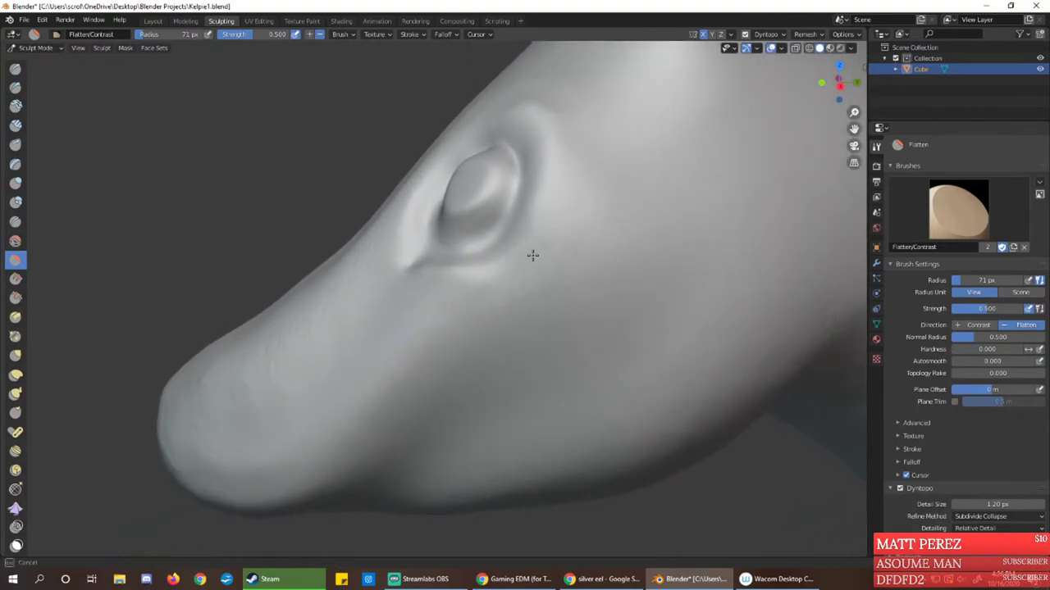
key(x)
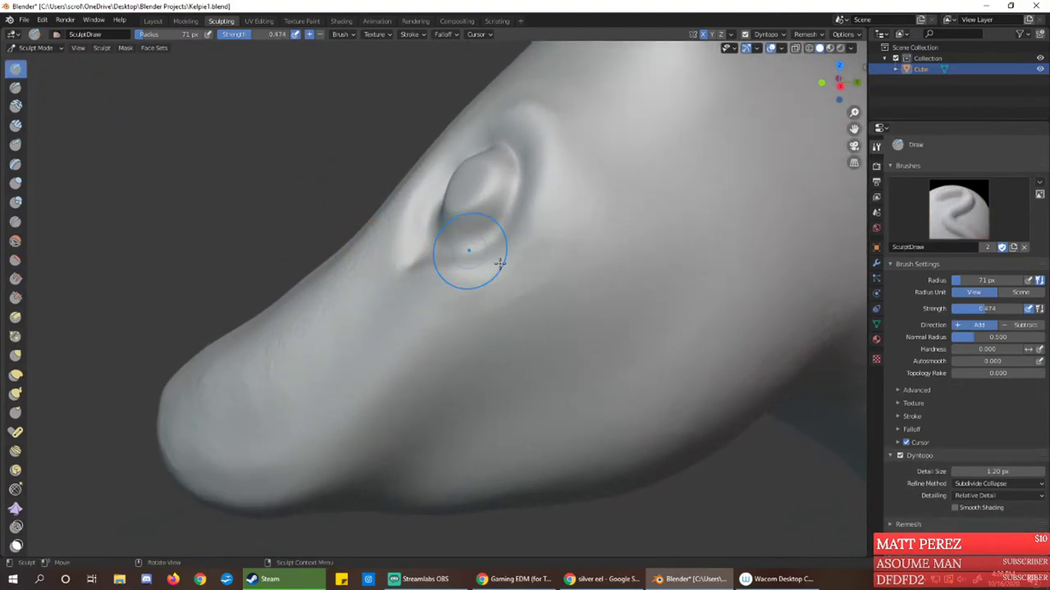
drag(494, 265, 522, 243)
drag(467, 273, 538, 234)
drag(474, 287, 456, 299)
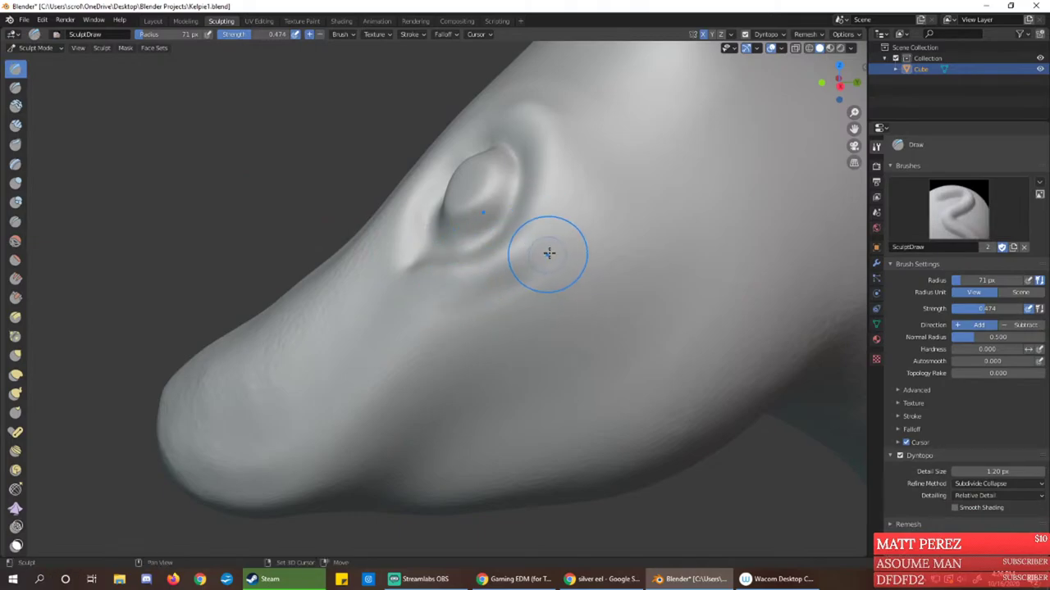
drag(548, 254, 452, 311)
Sculpt the ridge and groove running from below the eye down the cheek toward the mouth
ctrl+middle_drag(446, 330, 443, 311)
scroll(439, 358, down, 2)
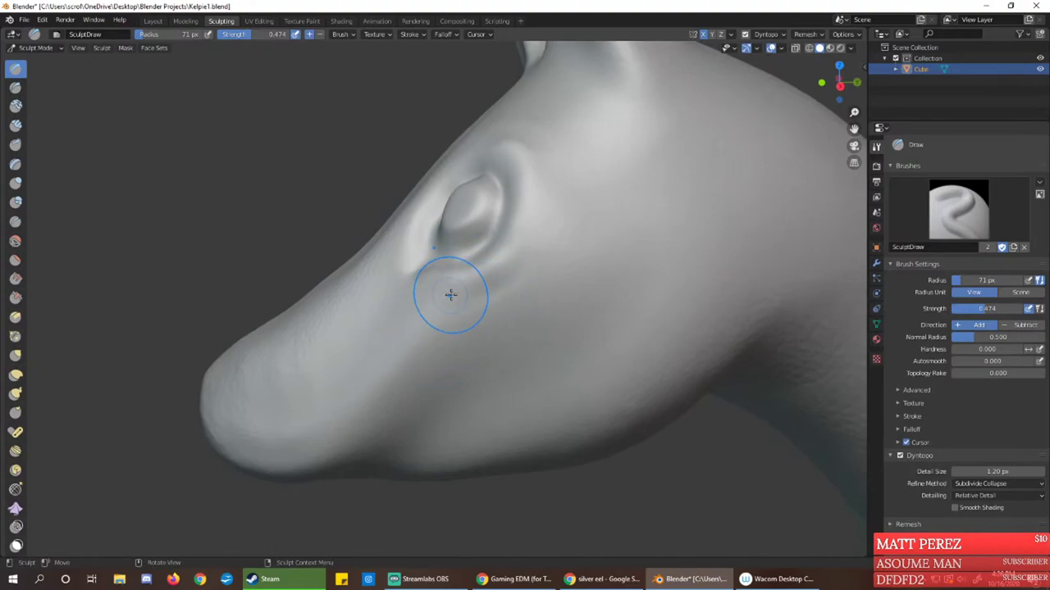
drag(422, 331, 385, 355)
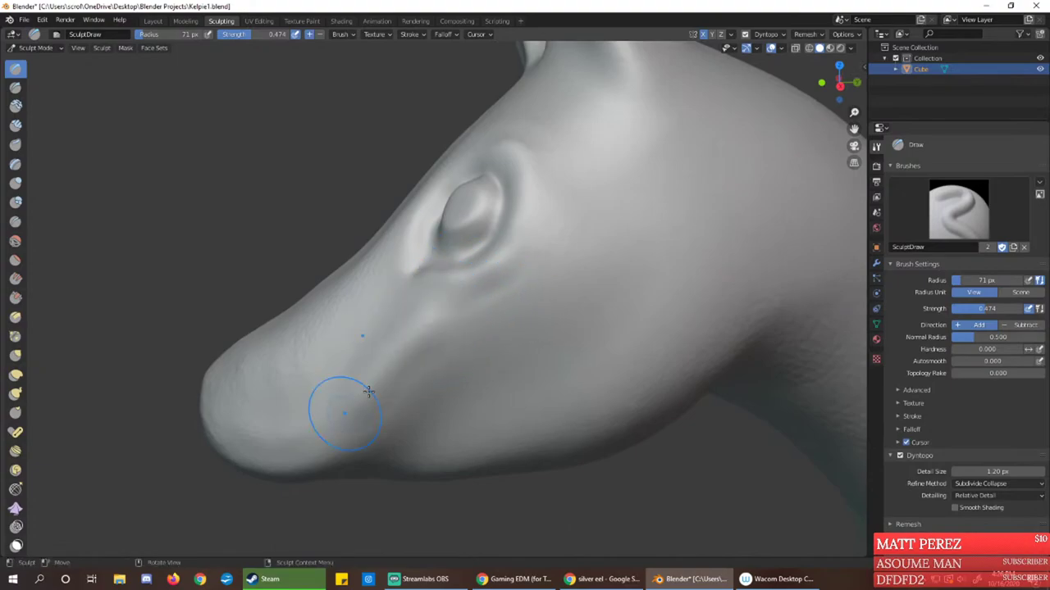
mouse_move(382, 394)
middle_down()
mouse_move(415, 375)
mouse_move(390, 398)
middle_up()
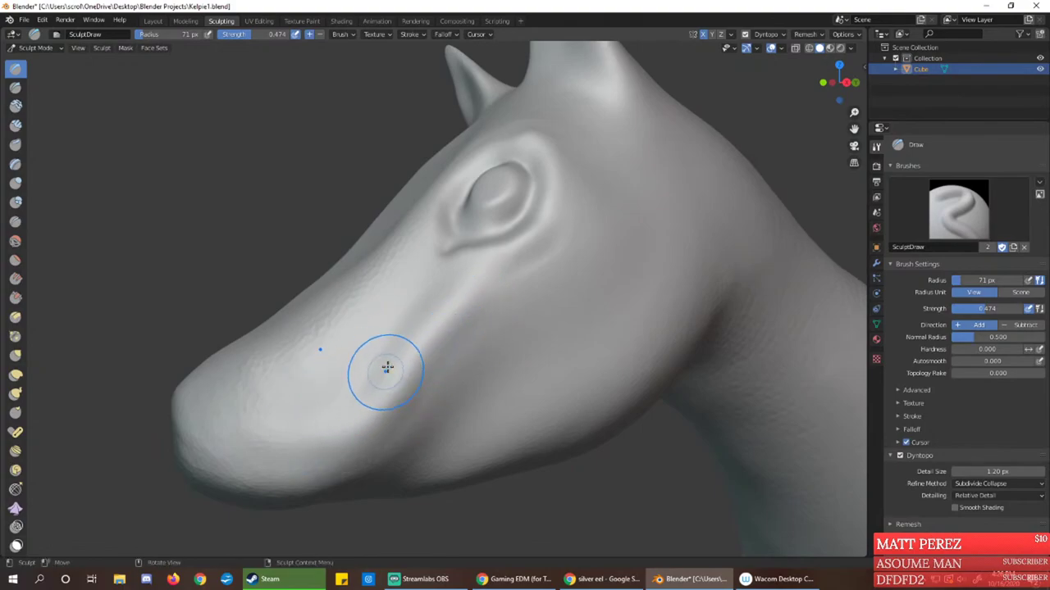
drag(449, 322, 474, 311)
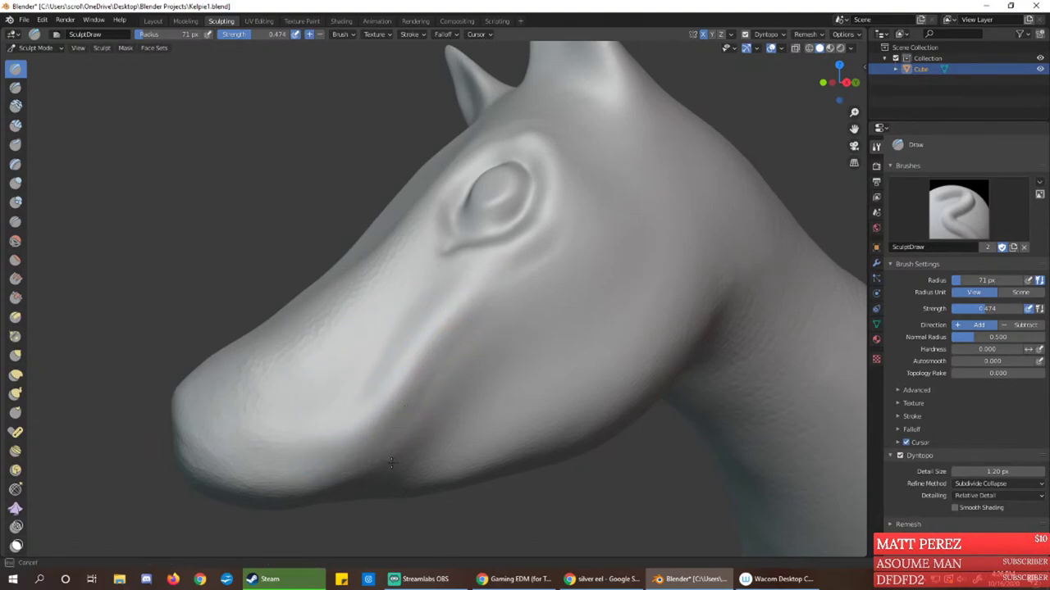
drag(391, 462, 387, 466)
mouse_move(450, 298)
mouse_down()
mouse_move(382, 388)
mouse_move(333, 427)
mouse_up()
mouse_move(382, 369)
middle_down()
mouse_move(431, 361)
mouse_move(473, 377)
mouse_move(468, 345)
mouse_move(446, 363)
mouse_move(492, 287)
mouse_move(451, 365)
mouse_move(471, 398)
mouse_move(440, 350)
mouse_move(434, 398)
mouse_move(472, 277)
middle_up()
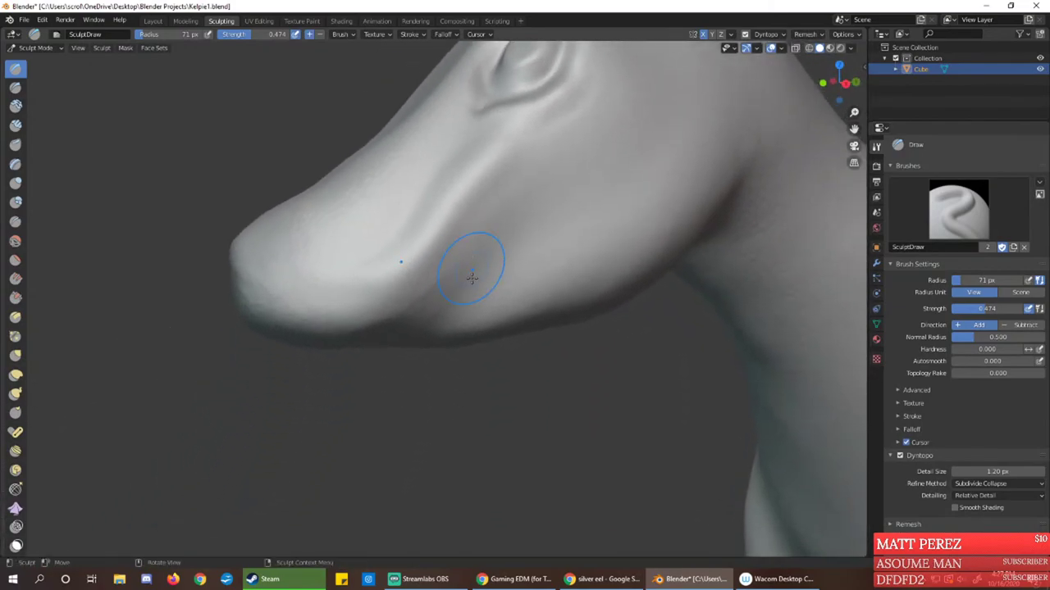
mouse_move(444, 353)
middle_down()
mouse_move(438, 311)
mouse_move(415, 304)
middle_up()
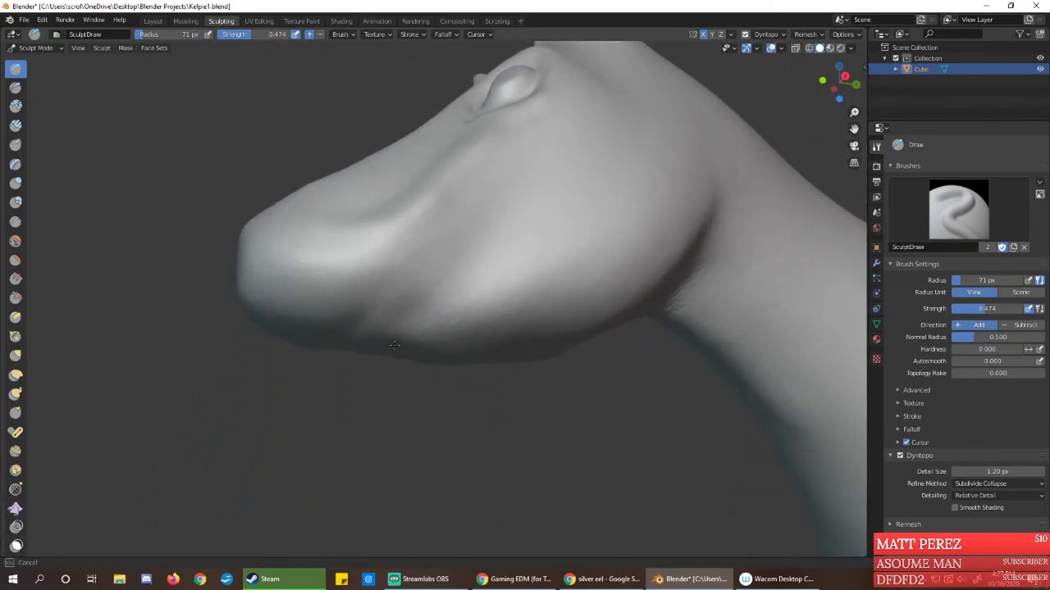
Carve a notch into the corner of the mouth with the Draw brush and round the flesh behind it
mouse_move(419, 305)
ctrl+mouse_down()
mouse_move(396, 320)
mouse_move(435, 290)
mouse_move(394, 327)
mouse_move(417, 305)
mouse_move(437, 320)
mouse_move(410, 334)
mouse_move(439, 316)
mouse_move(422, 340)
ctrl+mouse_up()
mouse_move(422, 340)
middle_down()
mouse_move(421, 328)
mouse_move(435, 328)
middle_up()
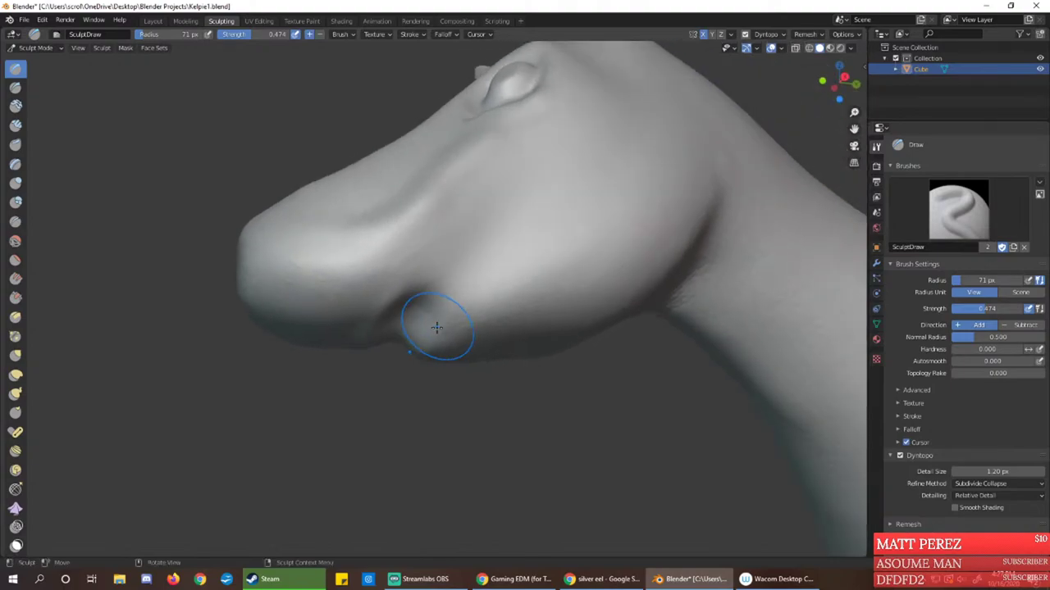
mouse_move(436, 328)
mouse_down()
mouse_move(420, 301)
mouse_move(451, 286)
mouse_move(440, 330)
mouse_up()
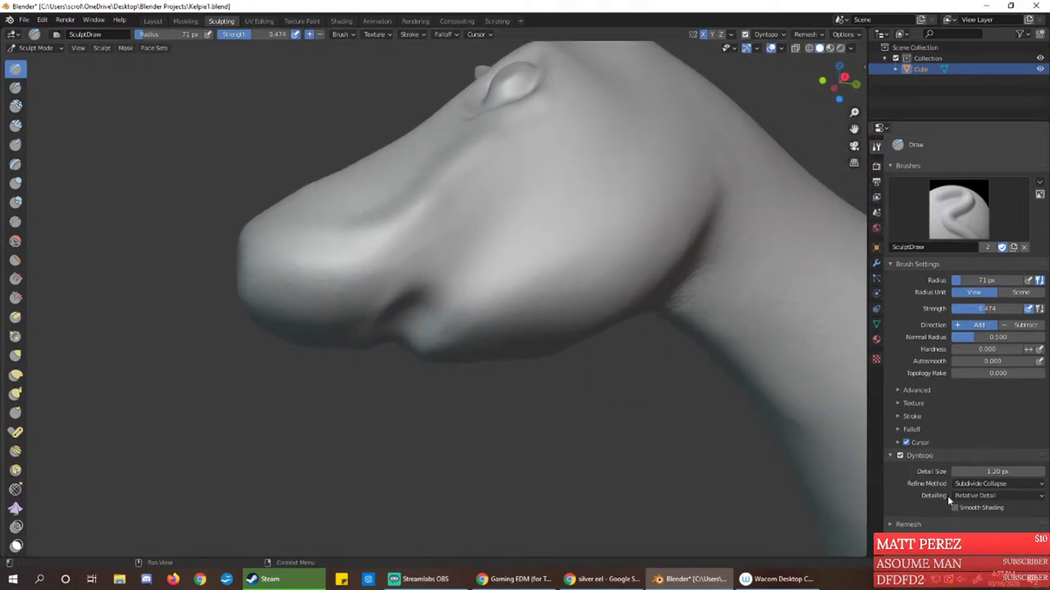
Set the Dyntopo detail size to 2.00 px, keeping the detailing method at Relative Detail
click(972, 495)
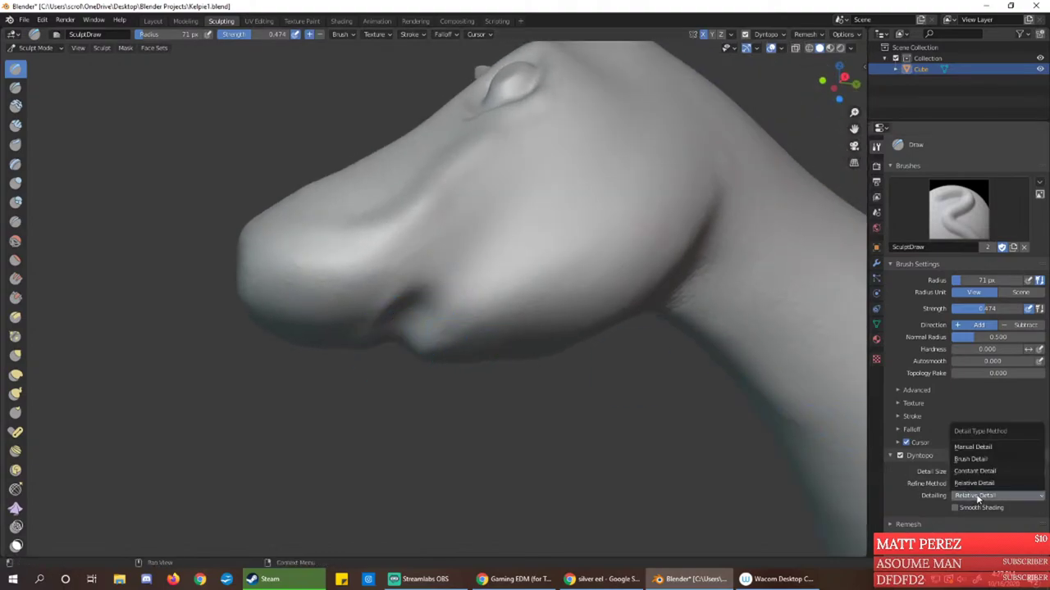
click(975, 496)
click(975, 495)
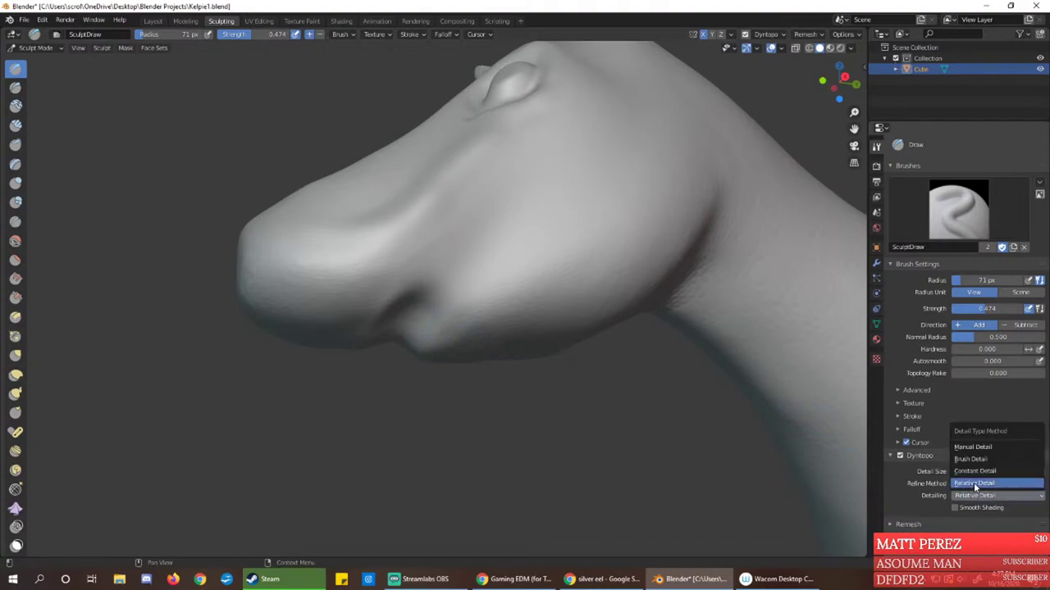
click(976, 496)
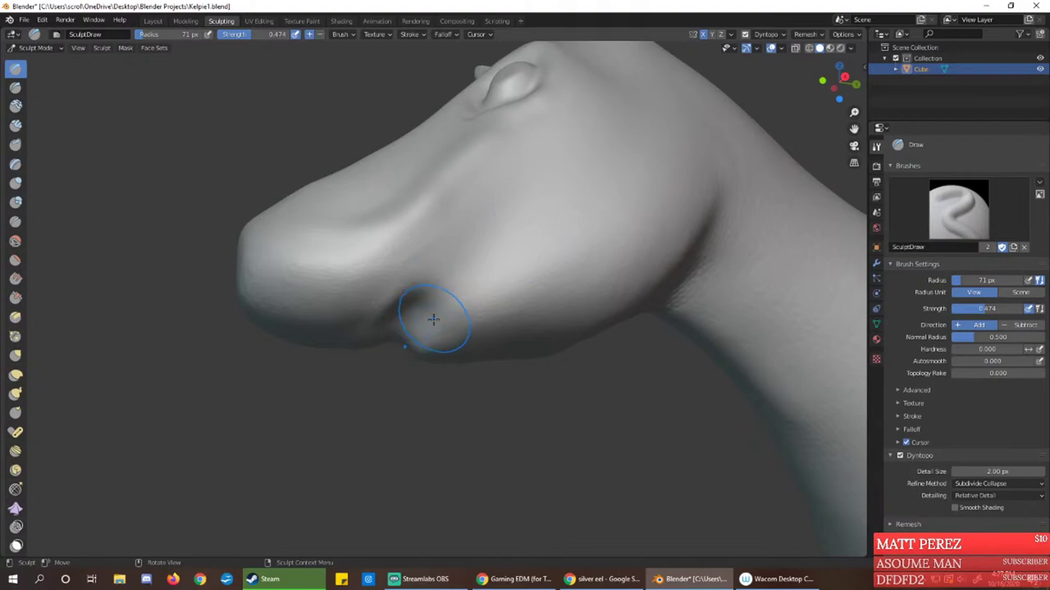
Shape the side of the muzzle with the Draw brush, from the corner of the mouth up toward the nose bridge
mouse_move(401, 327)
mouse_down()
mouse_move(417, 308)
mouse_move(402, 342)
mouse_move(426, 343)
mouse_move(353, 326)
mouse_up()
mouse_move(354, 326)
middle_down()
mouse_move(476, 374)
mouse_move(410, 324)
middle_up()
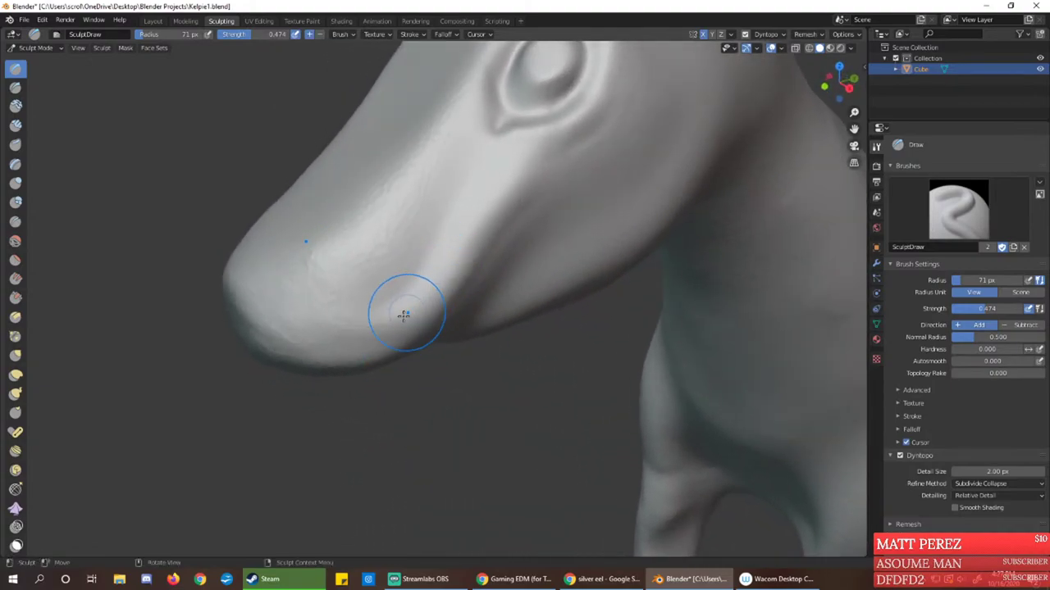
mouse_move(405, 315)
mouse_down()
mouse_move(382, 342)
mouse_move(403, 286)
mouse_move(391, 289)
mouse_up()
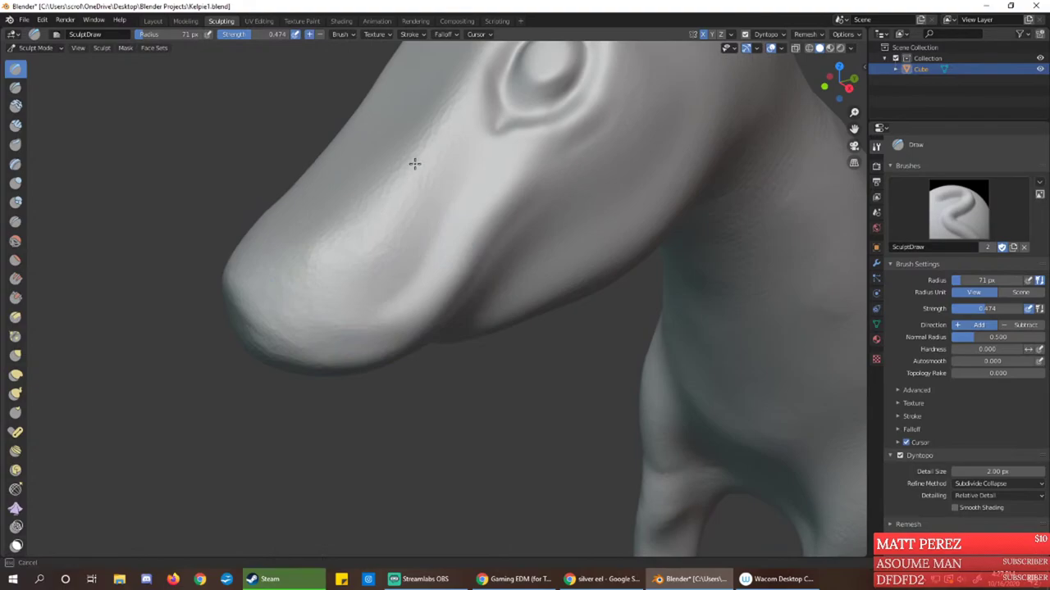
drag(415, 164, 375, 263)
middle_drag(382, 223, 426, 271)
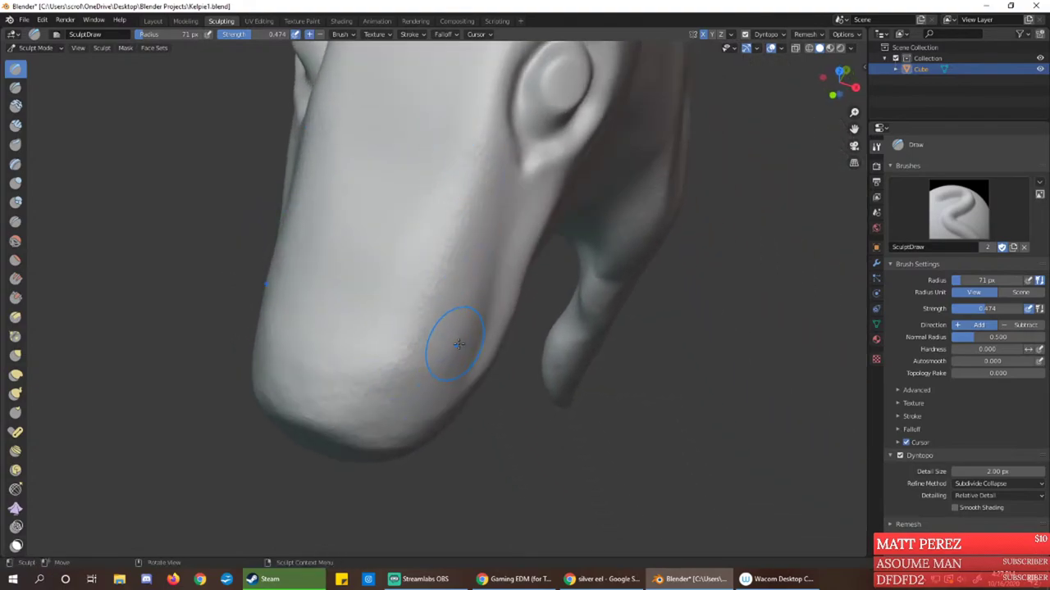
Build up the front of the nose with symmetrical Draw brush strokes at 0.474 strength
mouse_move(519, 375)
middle_down()
mouse_move(399, 319)
mouse_move(534, 304)
mouse_move(531, 290)
mouse_move(572, 284)
middle_up()
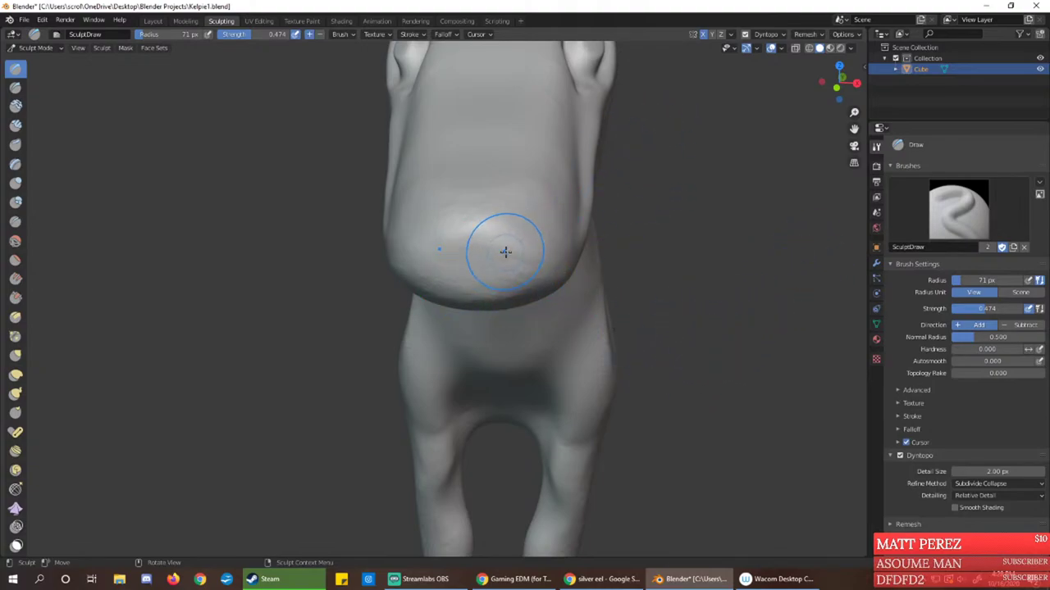
mouse_move(505, 252)
mouse_down()
mouse_move(451, 280)
mouse_move(427, 275)
mouse_up()
drag(520, 228, 464, 268)
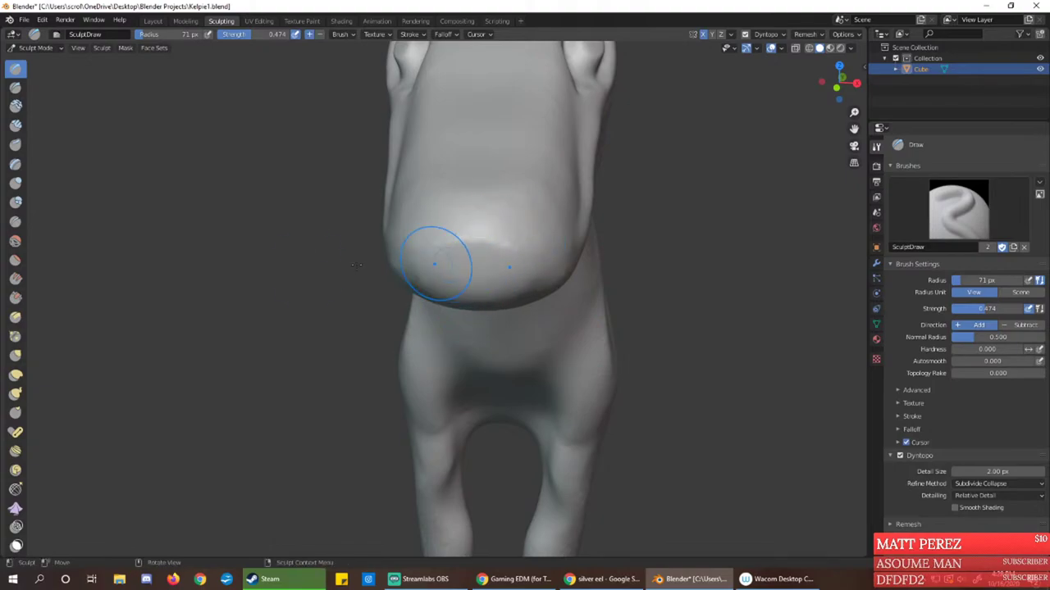
key(alt+Tab)
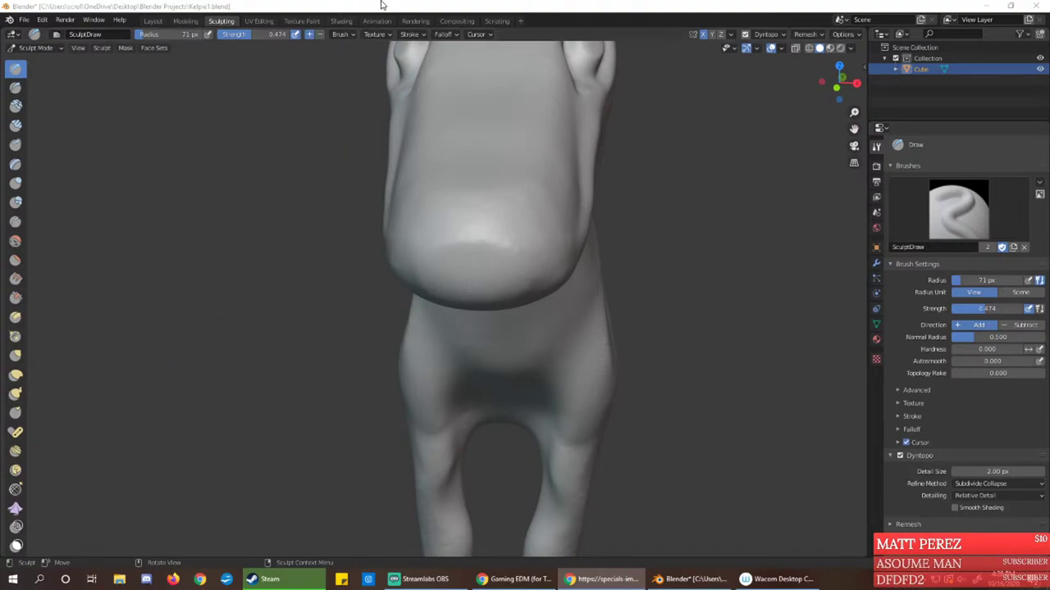
click(424, 4)
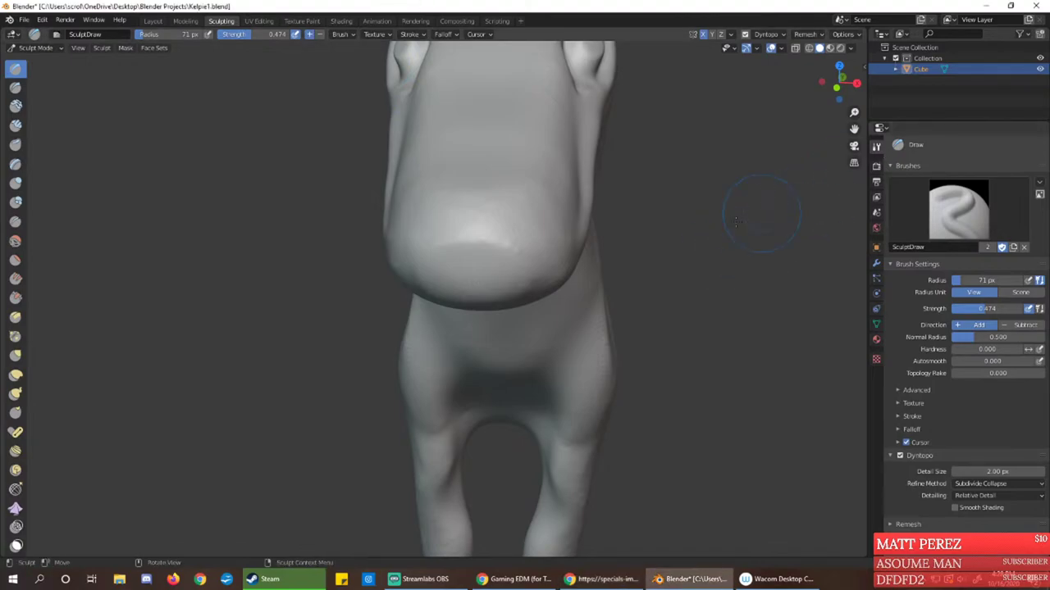
Try carving the front of the nose with the Draw Sharp brush in Subtract mode, and undo the strokes
click(16, 87)
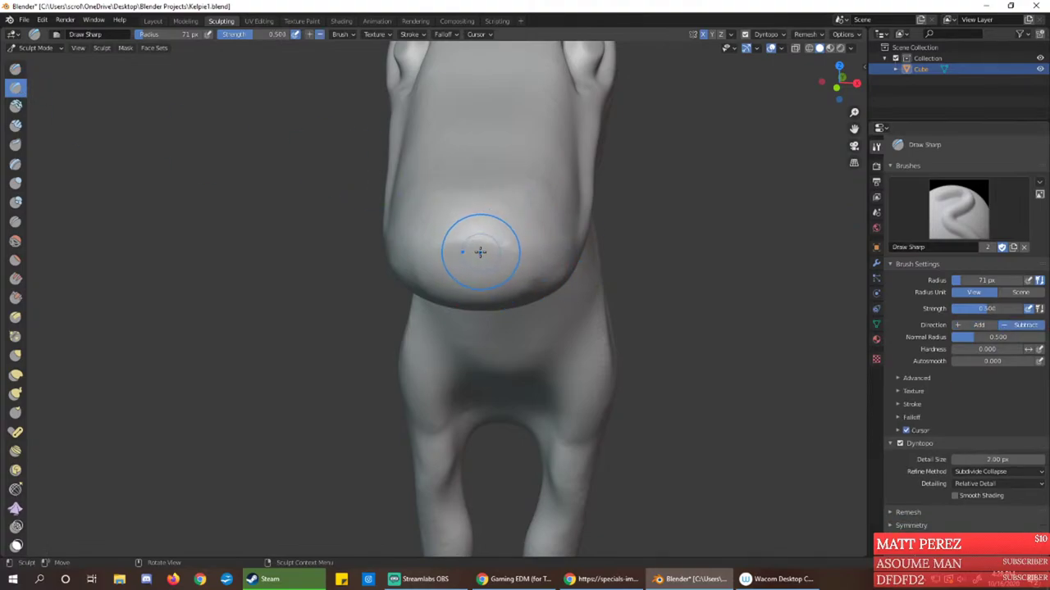
mouse_move(487, 256)
mouse_down()
mouse_move(492, 234)
mouse_move(485, 262)
mouse_up()
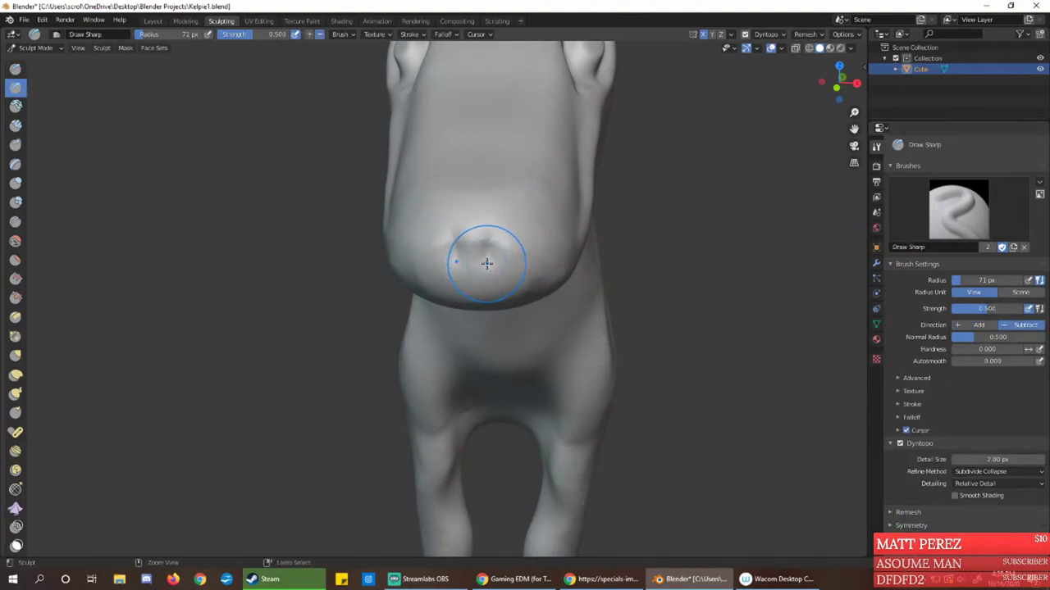
key(ctrl+z)
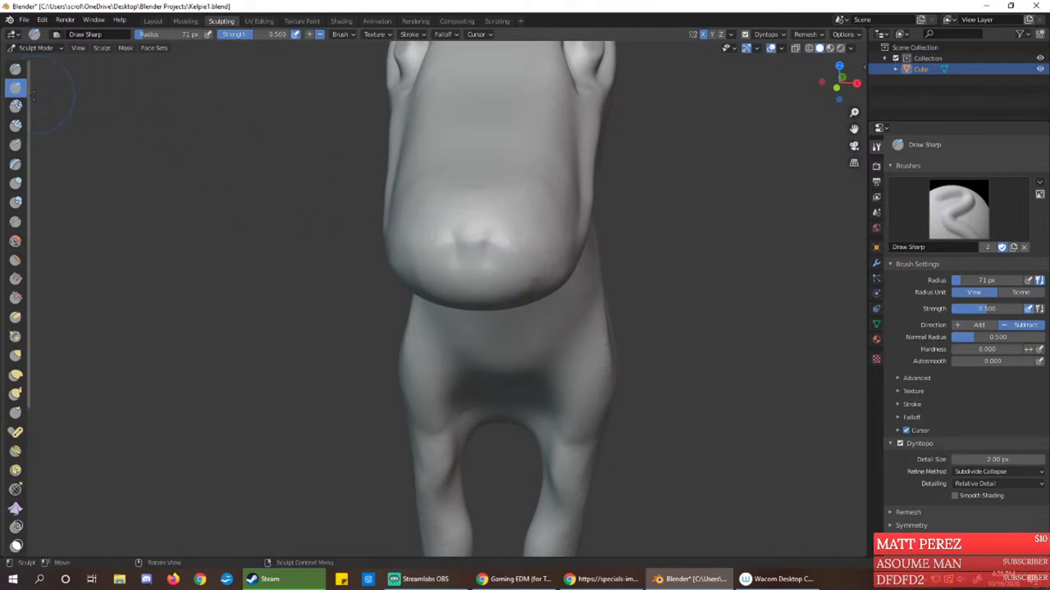
key(ctrl+z)
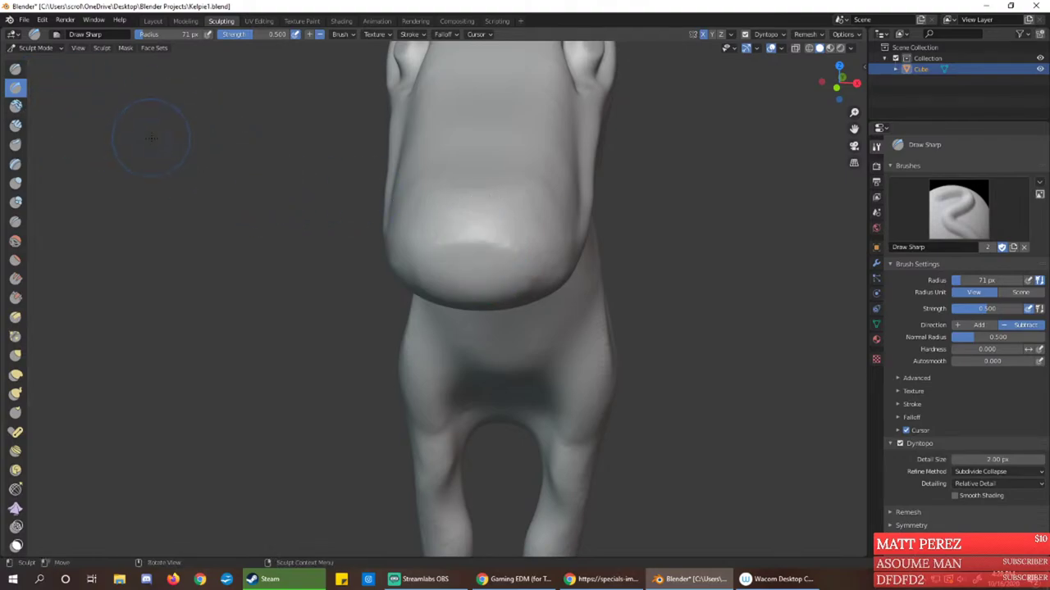
Sculpt the front of the nose and the start of a nostril area on the muzzle's side with the Clay brush at 0.500 strength
click(16, 106)
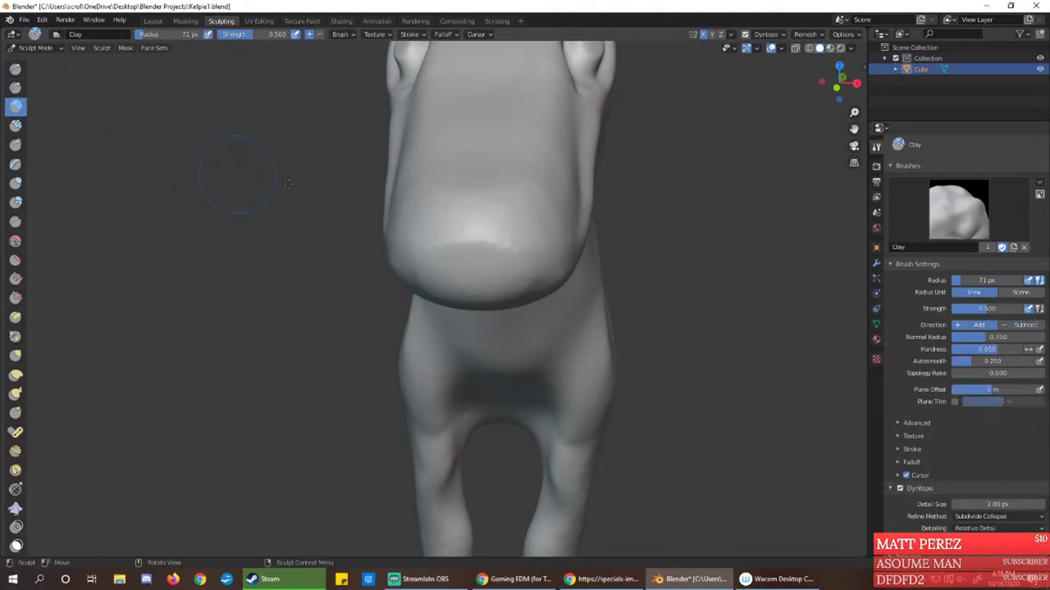
mouse_move(487, 260)
mouse_down()
mouse_move(506, 218)
mouse_move(495, 238)
mouse_move(534, 218)
mouse_move(533, 242)
mouse_up()
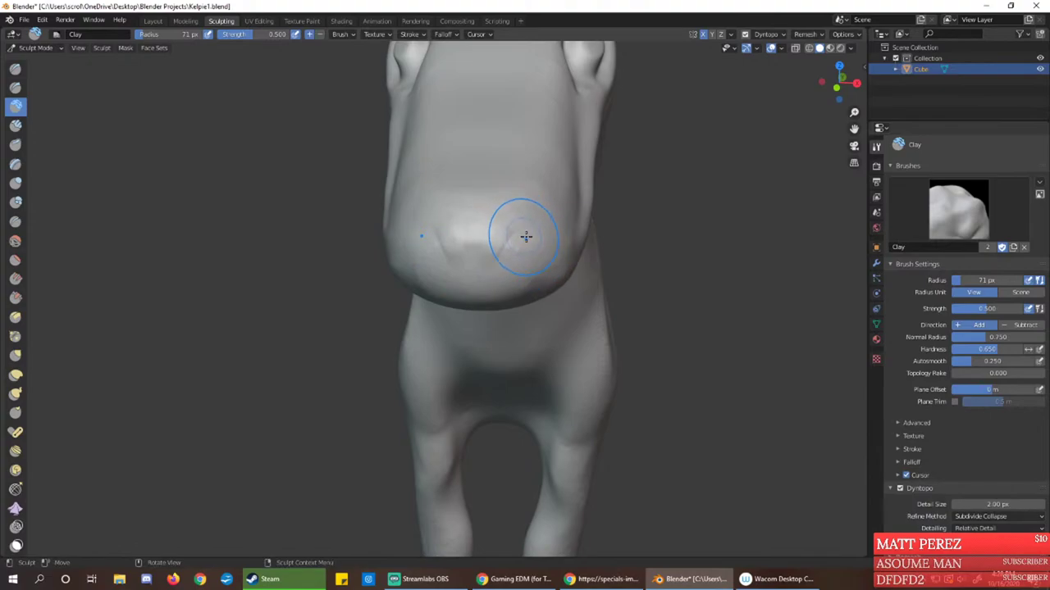
mouse_move(525, 234)
middle_down()
mouse_move(548, 221)
mouse_move(494, 225)
mouse_move(593, 218)
middle_up()
mouse_move(593, 218)
mouse_down()
mouse_move(551, 282)
mouse_move(610, 177)
mouse_up()
mouse_move(582, 246)
mouse_down()
mouse_move(574, 262)
mouse_move(614, 176)
mouse_move(590, 211)
mouse_up()
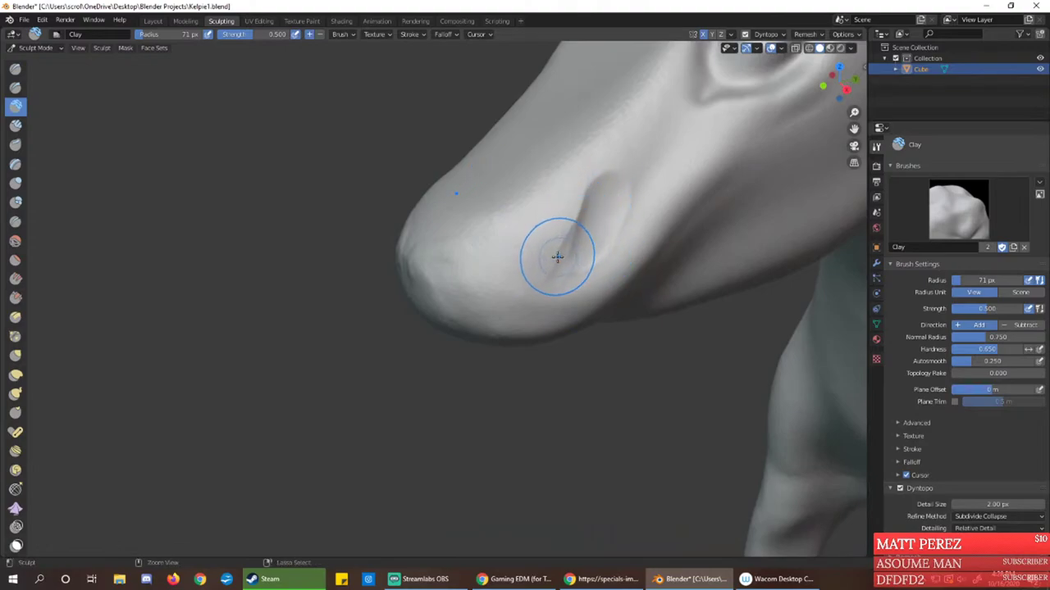
mouse_move(556, 248)
mouse_down()
mouse_move(574, 180)
mouse_move(560, 248)
mouse_move(563, 197)
mouse_up()
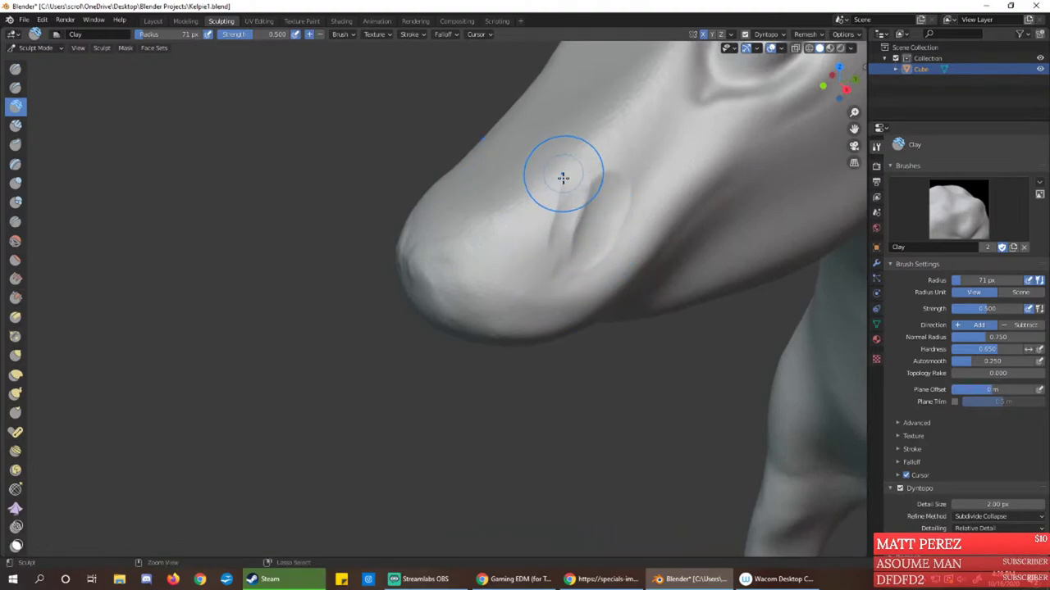
mouse_move(539, 231)
mouse_down()
mouse_move(554, 203)
mouse_move(601, 171)
mouse_up()
mouse_move(602, 173)
middle_down()
mouse_move(614, 202)
mouse_move(632, 206)
middle_up()
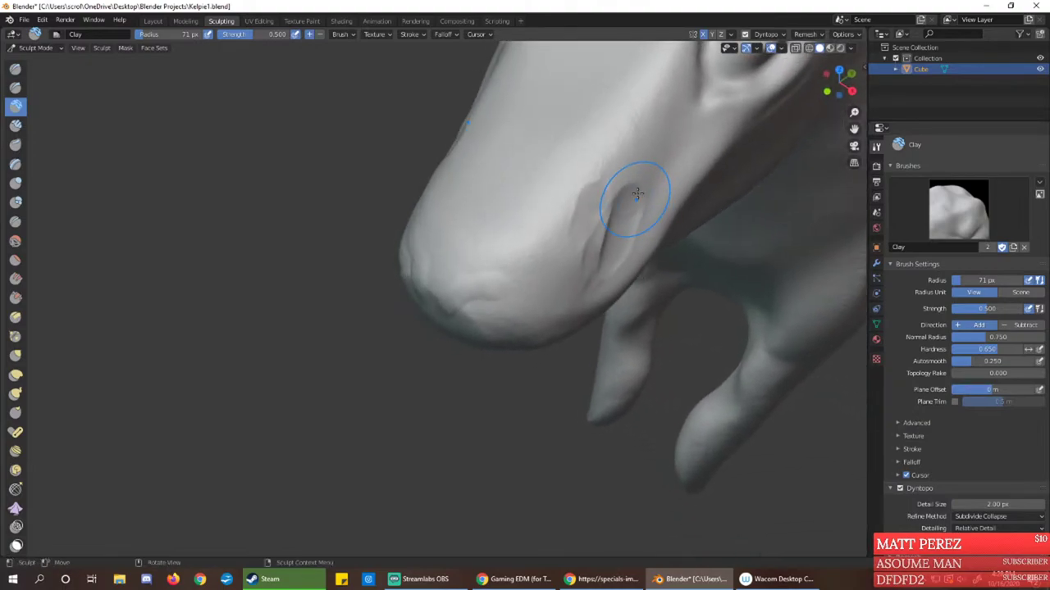
Extend the Clay strokes along the side of the muzzle toward the eye and blend them into one long, broad plane
mouse_move(638, 140)
mouse_down()
mouse_move(598, 188)
mouse_move(621, 191)
mouse_move(642, 155)
mouse_move(562, 264)
mouse_move(555, 236)
mouse_move(632, 126)
mouse_move(565, 251)
mouse_move(654, 114)
mouse_move(605, 169)
mouse_move(623, 134)
mouse_move(651, 120)
mouse_up()
drag(631, 159, 574, 219)
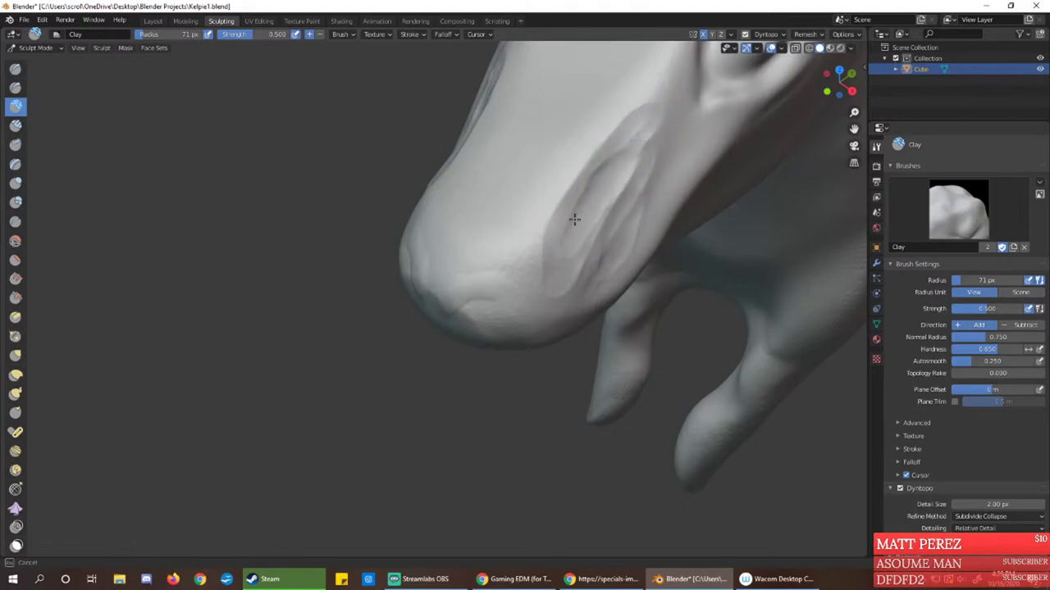
mouse_move(560, 263)
mouse_down()
mouse_move(546, 271)
mouse_move(544, 235)
mouse_move(541, 256)
mouse_up()
mouse_move(590, 166)
mouse_down()
mouse_move(541, 243)
mouse_move(647, 100)
mouse_up()
mouse_move(549, 253)
mouse_down()
mouse_move(598, 208)
mouse_move(601, 228)
mouse_up()
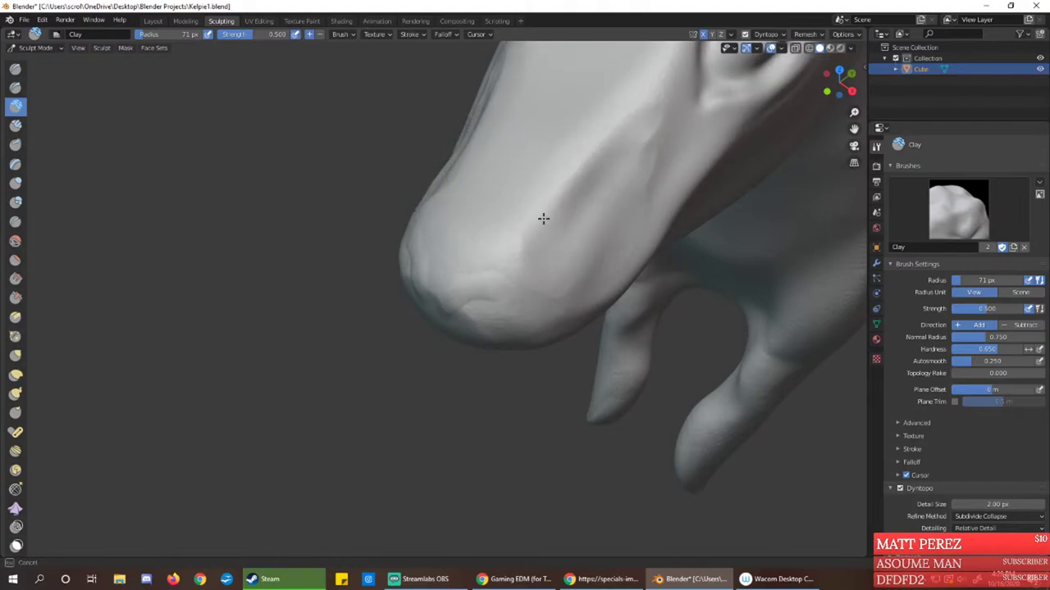
Carve a nostril hollow into the side of the muzzle with the inverted Clay brush and rework the surface behind it
middle_drag(636, 145, 516, 241)
scroll(518, 222, up, 4)
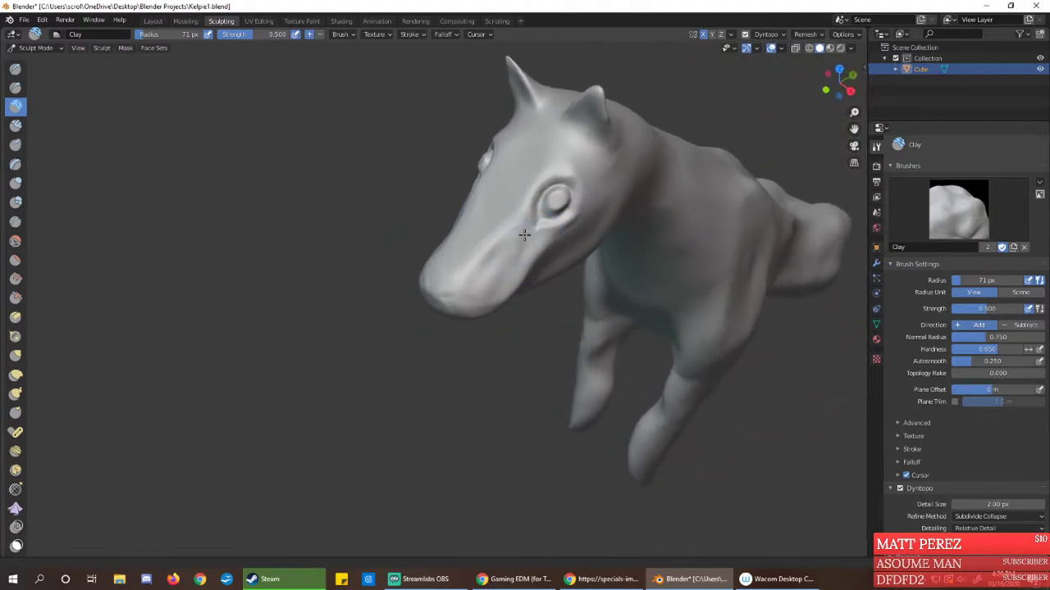
ctrl+drag(562, 197, 517, 256)
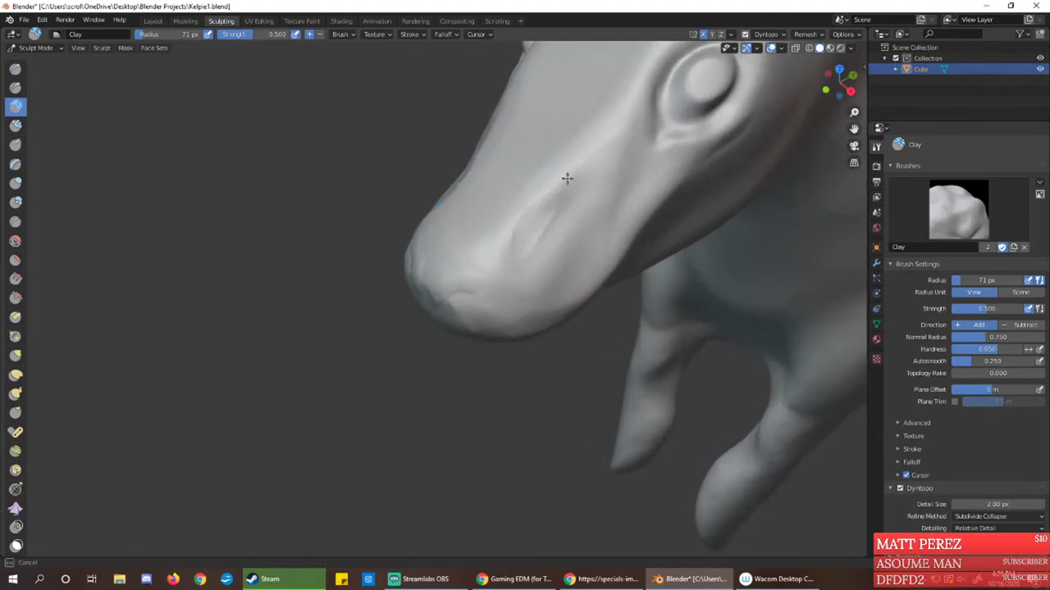
mouse_move(567, 178)
ctrl+mouse_down()
mouse_move(515, 250)
mouse_move(536, 217)
mouse_move(513, 277)
mouse_move(542, 241)
mouse_move(529, 248)
mouse_move(546, 265)
mouse_move(555, 244)
mouse_move(546, 234)
mouse_move(510, 275)
mouse_move(495, 272)
mouse_move(520, 241)
mouse_move(534, 251)
mouse_move(522, 251)
mouse_move(581, 199)
ctrl+mouse_up()
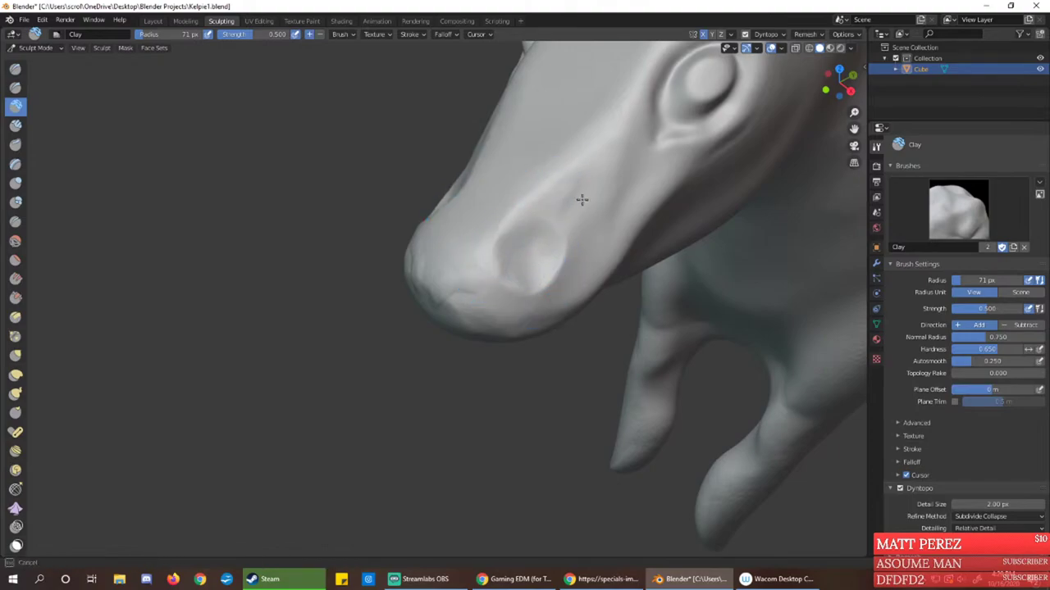
mouse_move(539, 239)
mouse_down()
mouse_move(565, 231)
mouse_move(554, 214)
mouse_up()
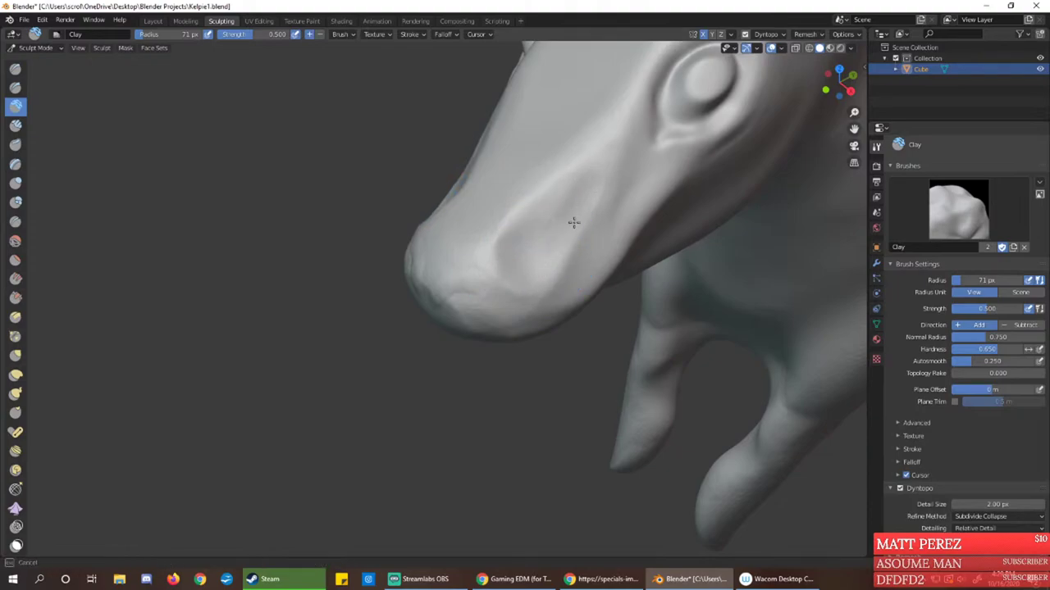
Build up and smooth the side of the muzzle between the nose and the eye with the Clay brush
middle_drag(550, 278, 534, 211)
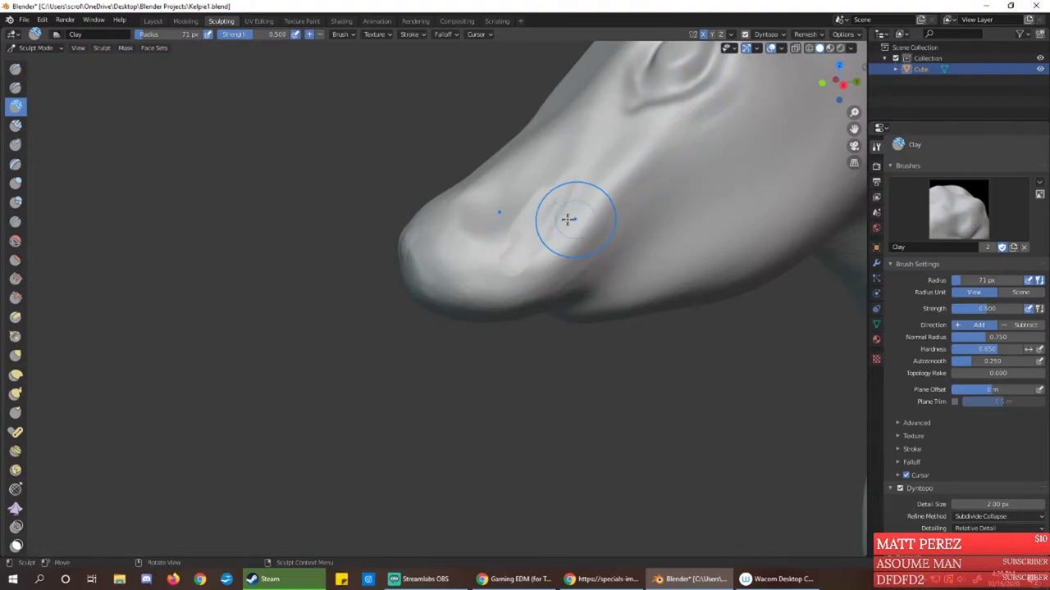
mouse_move(572, 170)
mouse_down()
mouse_move(506, 241)
mouse_move(476, 241)
mouse_move(501, 265)
mouse_move(593, 164)
mouse_move(571, 197)
mouse_move(599, 147)
mouse_move(504, 218)
mouse_move(562, 192)
mouse_up()
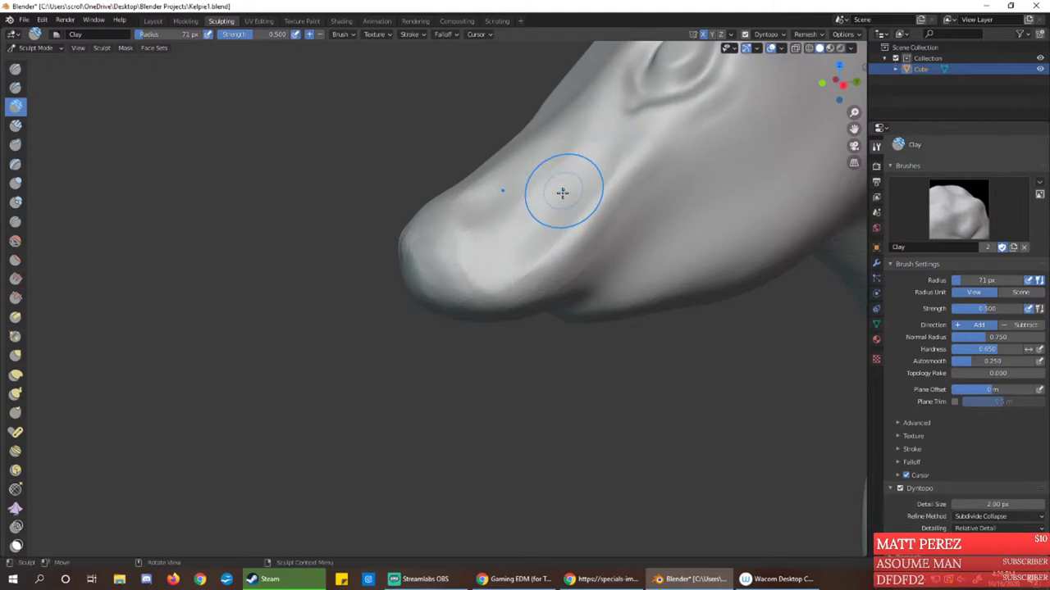
mouse_move(563, 192)
middle_down()
mouse_move(588, 251)
mouse_move(563, 217)
mouse_move(533, 213)
middle_up()
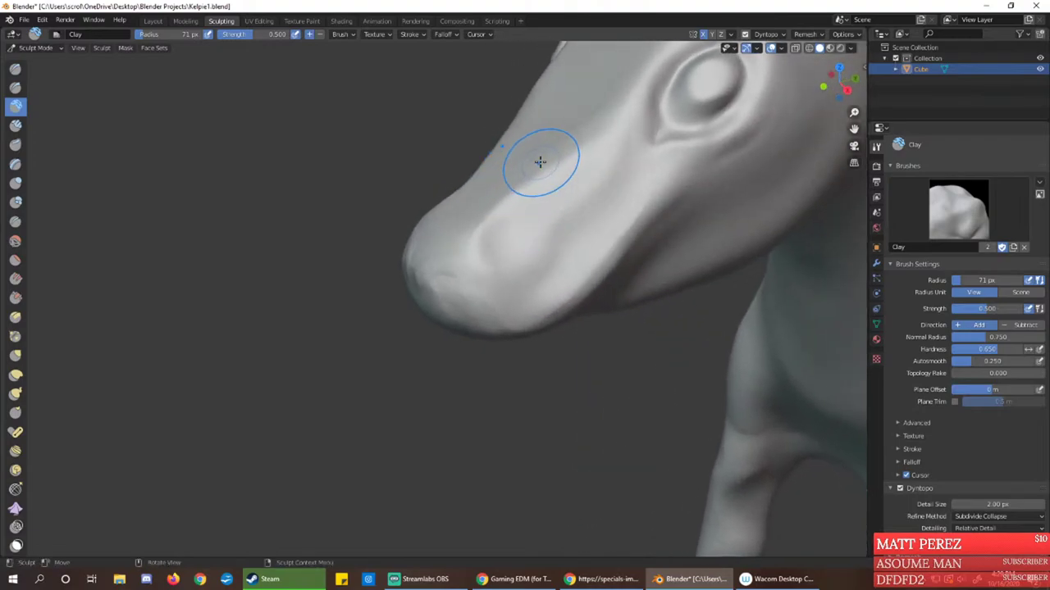
mouse_move(633, 192)
middle_down()
mouse_move(637, 218)
mouse_move(628, 175)
mouse_move(617, 181)
mouse_move(558, 321)
mouse_move(533, 317)
middle_up()
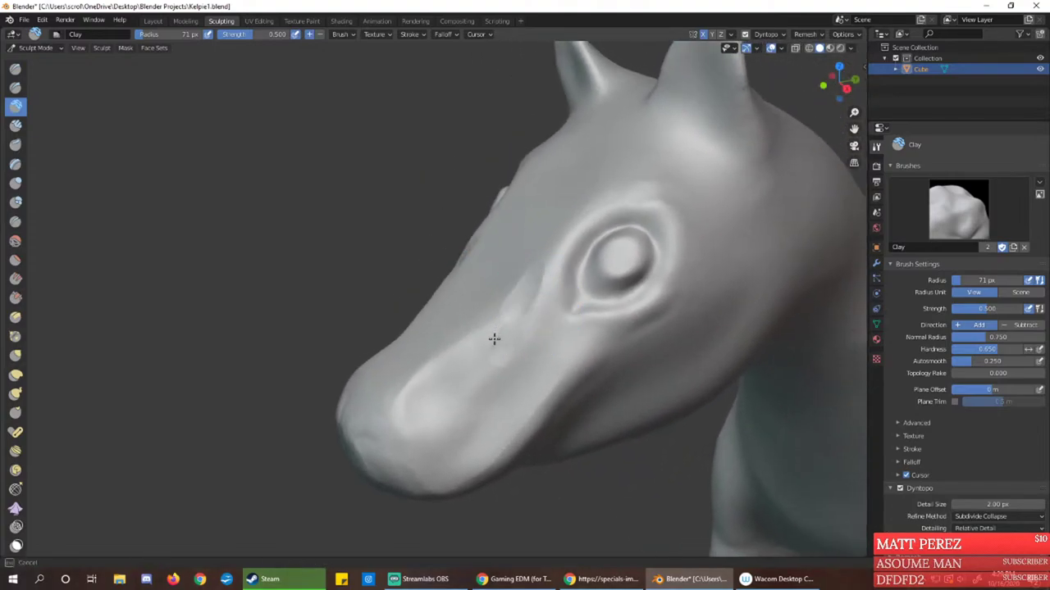
drag(495, 339, 490, 345)
mouse_move(539, 261)
mouse_down()
mouse_move(512, 312)
mouse_move(543, 263)
mouse_up()
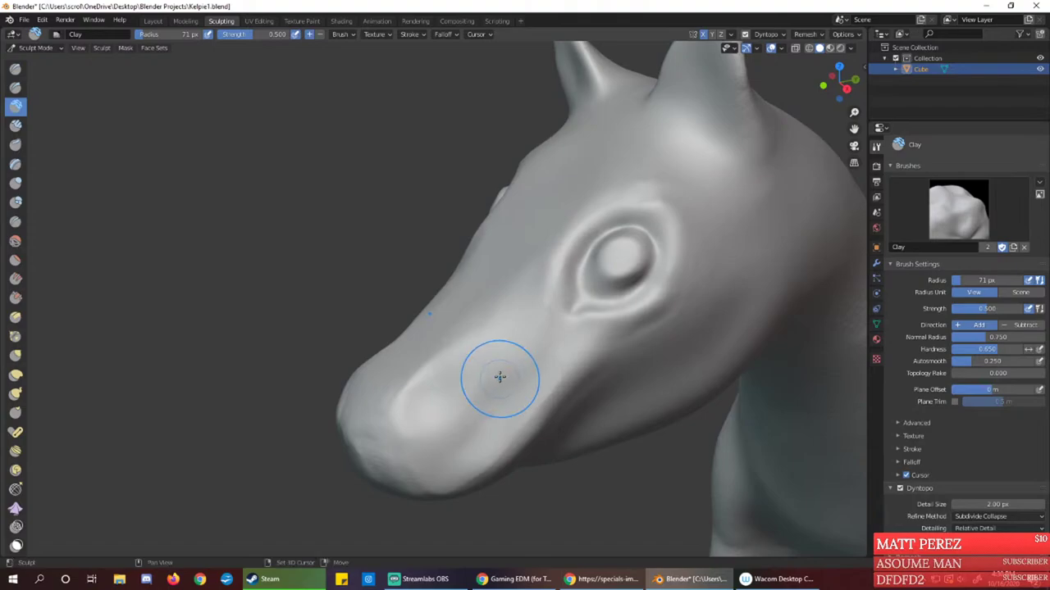
mouse_move(461, 421)
middle_down()
mouse_move(489, 314)
mouse_move(509, 311)
mouse_move(490, 318)
middle_up()
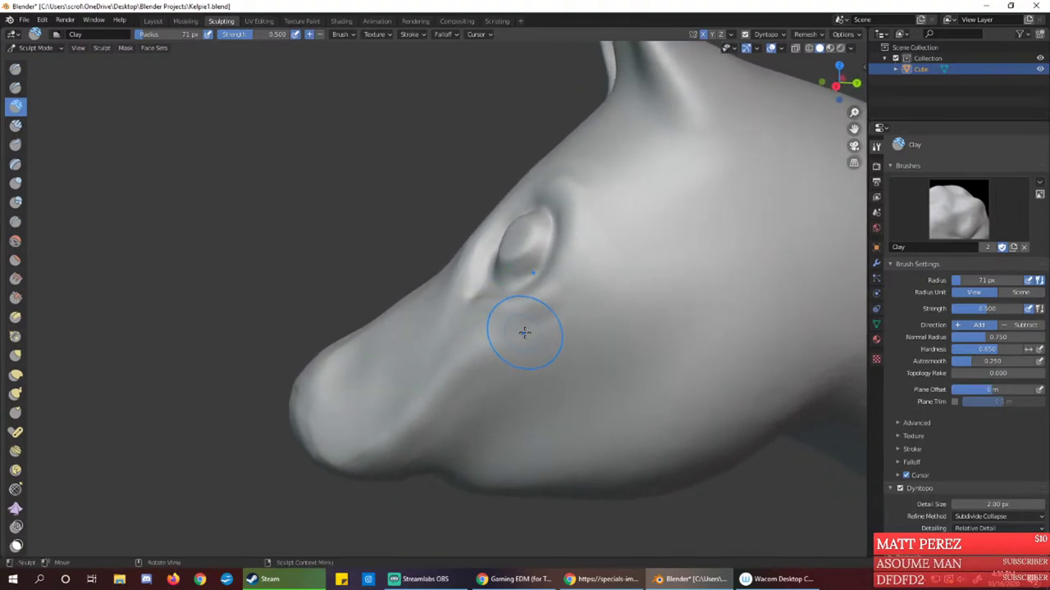
Build up the brow ridge above the horse's eye with Clay brush strokes along the upper eyelid
mouse_move(553, 332)
middle_down()
mouse_move(585, 319)
mouse_move(560, 317)
mouse_move(604, 321)
mouse_move(563, 330)
mouse_move(558, 323)
mouse_move(623, 325)
mouse_move(607, 330)
mouse_move(628, 244)
middle_up()
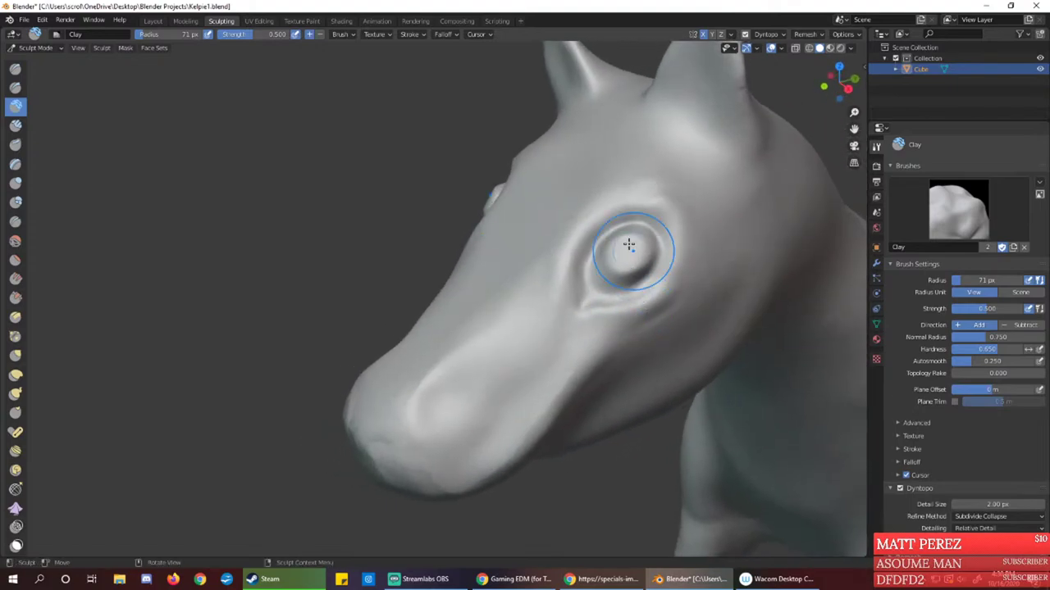
drag(594, 234, 650, 201)
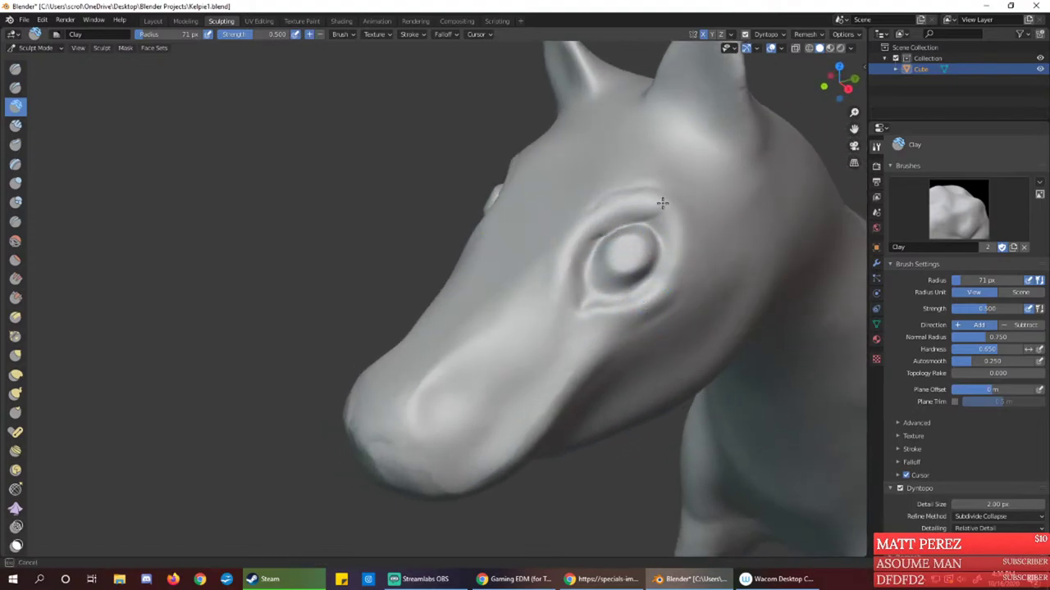
mouse_move(577, 242)
mouse_down()
mouse_move(629, 195)
mouse_move(649, 202)
mouse_up()
mouse_move(665, 237)
middle_down()
mouse_move(623, 246)
mouse_move(656, 239)
mouse_move(648, 236)
middle_up()
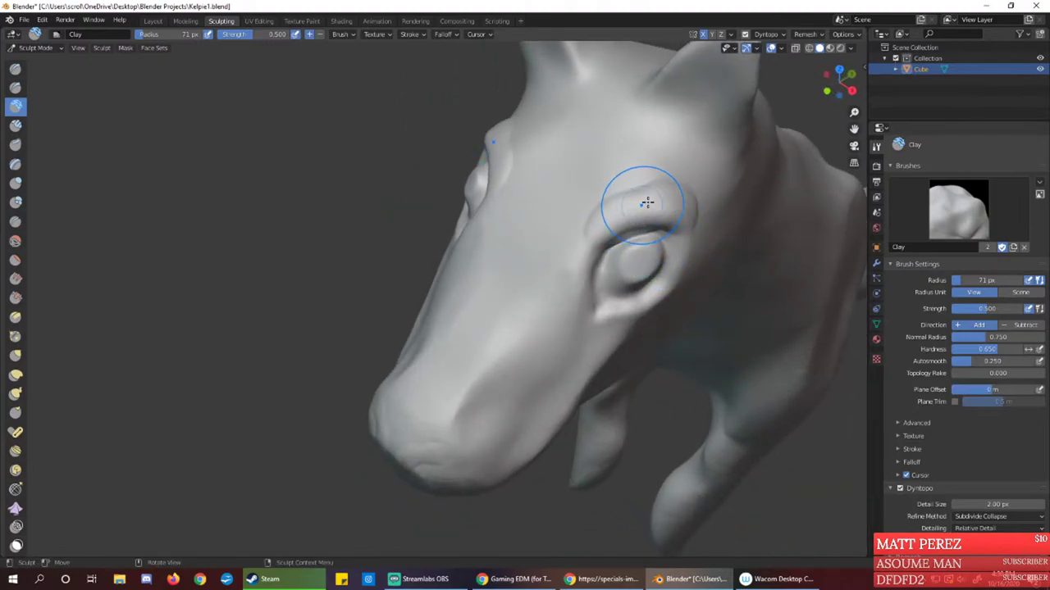
mouse_move(647, 202)
mouse_down()
mouse_move(645, 154)
mouse_move(619, 160)
mouse_move(588, 193)
mouse_move(680, 188)
mouse_move(593, 157)
mouse_move(593, 232)
mouse_move(644, 194)
mouse_up()
middle_drag(645, 194, 593, 210)
middle_drag(636, 287, 636, 287)
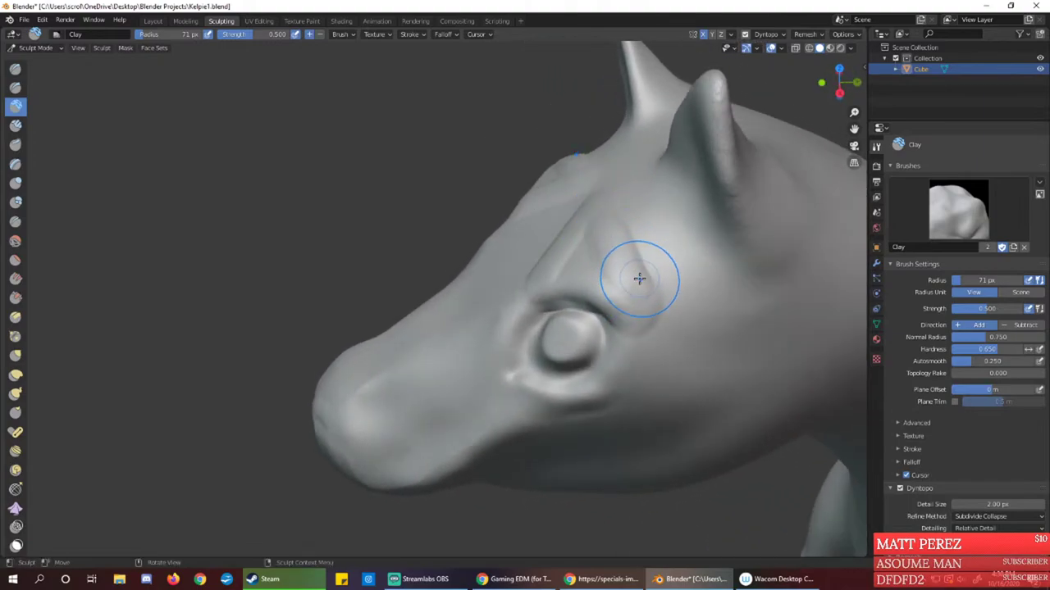
mouse_move(615, 234)
mouse_down()
mouse_move(652, 270)
mouse_move(605, 246)
mouse_move(570, 246)
mouse_move(560, 282)
mouse_move(616, 283)
mouse_move(607, 202)
mouse_move(645, 279)
mouse_move(560, 231)
mouse_up()
Blend the brow into the forehead and refine the upper eyelid's edge
middle_drag(578, 244, 640, 191)
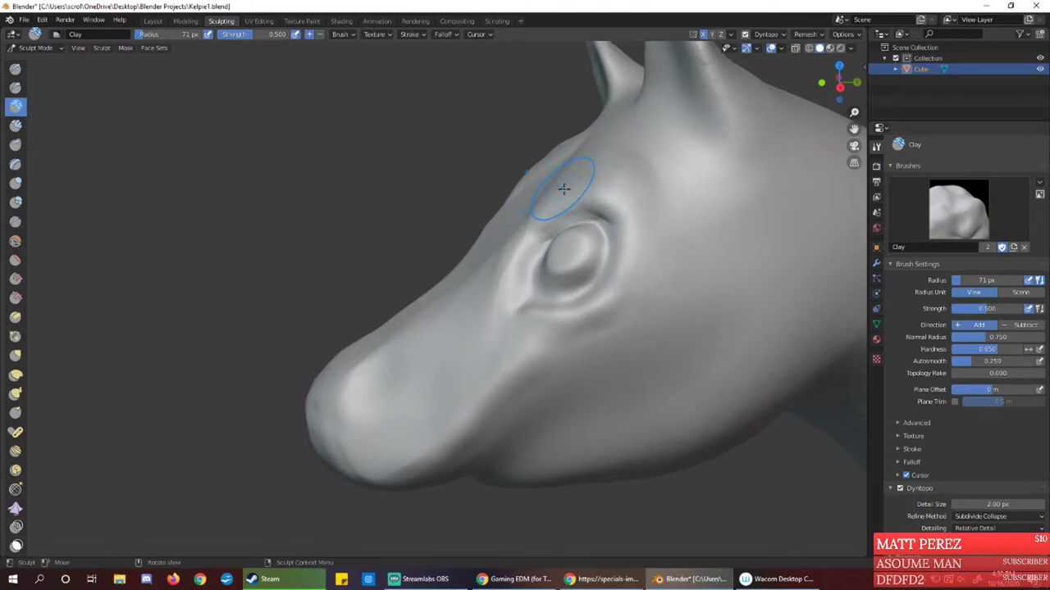
mouse_move(563, 187)
middle_down()
mouse_move(605, 191)
mouse_move(580, 183)
middle_up()
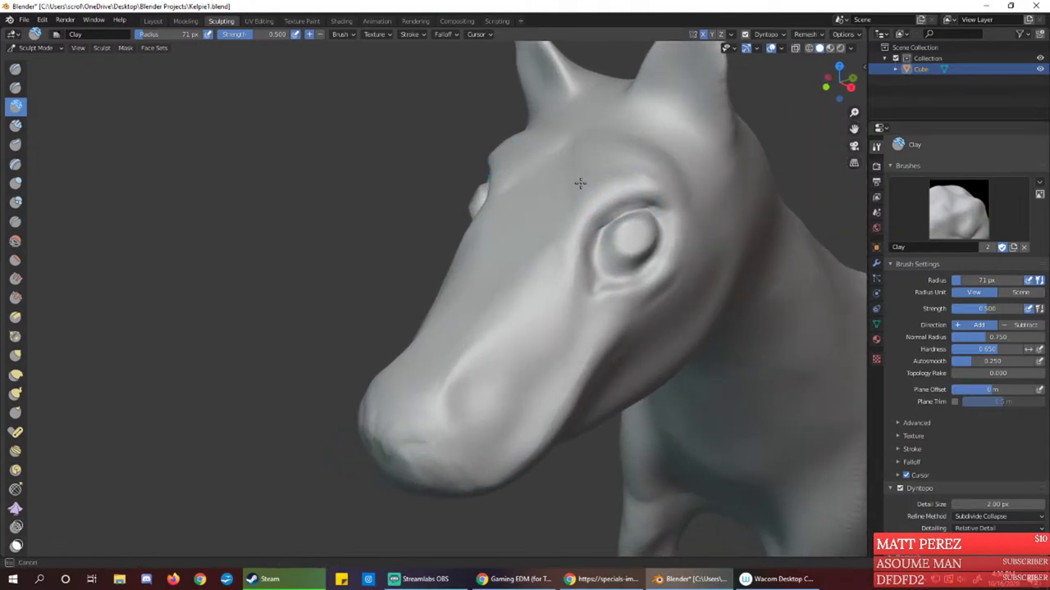
drag(575, 159, 607, 178)
middle_drag(609, 180, 555, 188)
drag(626, 212, 654, 224)
mouse_move(656, 276)
middle_down()
mouse_move(634, 232)
mouse_move(520, 241)
mouse_move(545, 224)
mouse_move(599, 225)
mouse_move(588, 211)
middle_up()
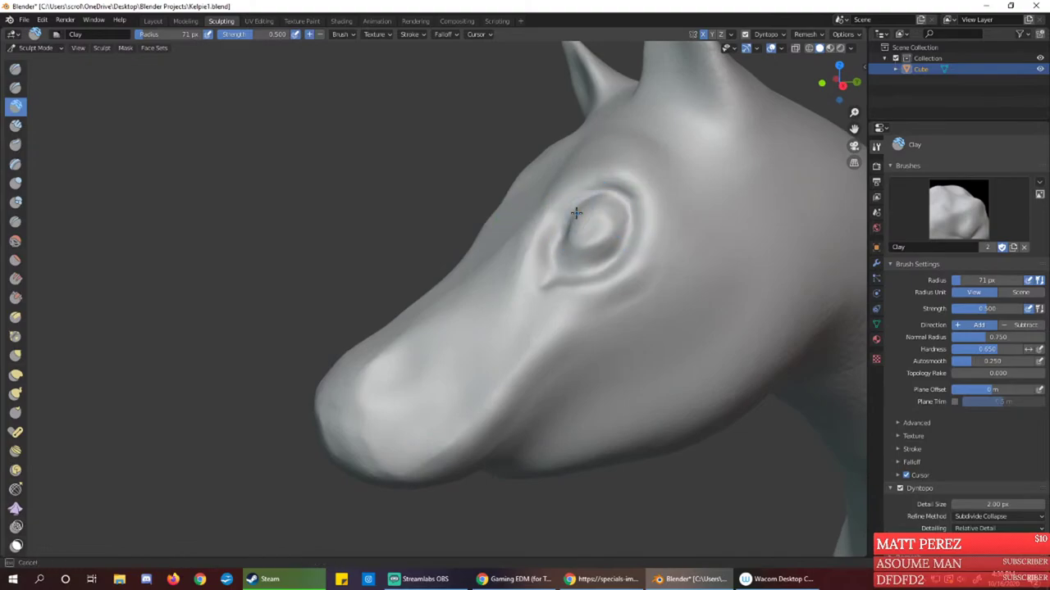
Make the eyeball fuller and fill the groove around the eye's inner corner
mouse_move(576, 214)
mouse_down()
mouse_move(621, 211)
mouse_move(604, 232)
mouse_move(610, 215)
mouse_move(576, 218)
mouse_move(623, 210)
mouse_move(620, 219)
mouse_up()
mouse_move(608, 235)
middle_down()
mouse_move(597, 225)
mouse_move(610, 224)
mouse_move(615, 244)
middle_up()
drag(562, 279, 554, 303)
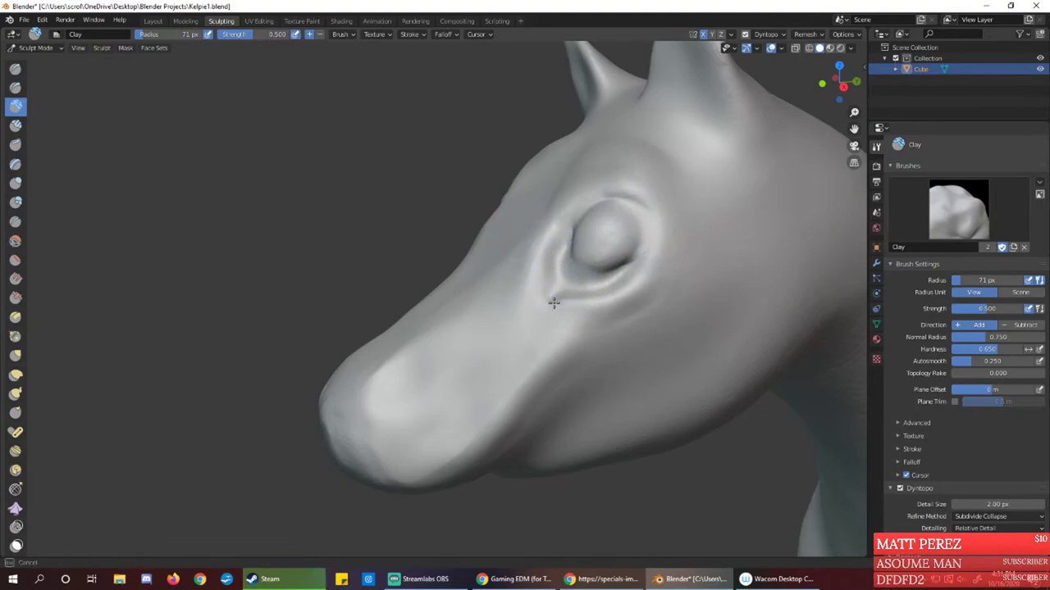
drag(546, 254, 523, 301)
mouse_move(540, 261)
mouse_down()
mouse_move(523, 256)
mouse_move(544, 255)
mouse_move(542, 284)
mouse_move(542, 253)
mouse_move(529, 285)
mouse_up()
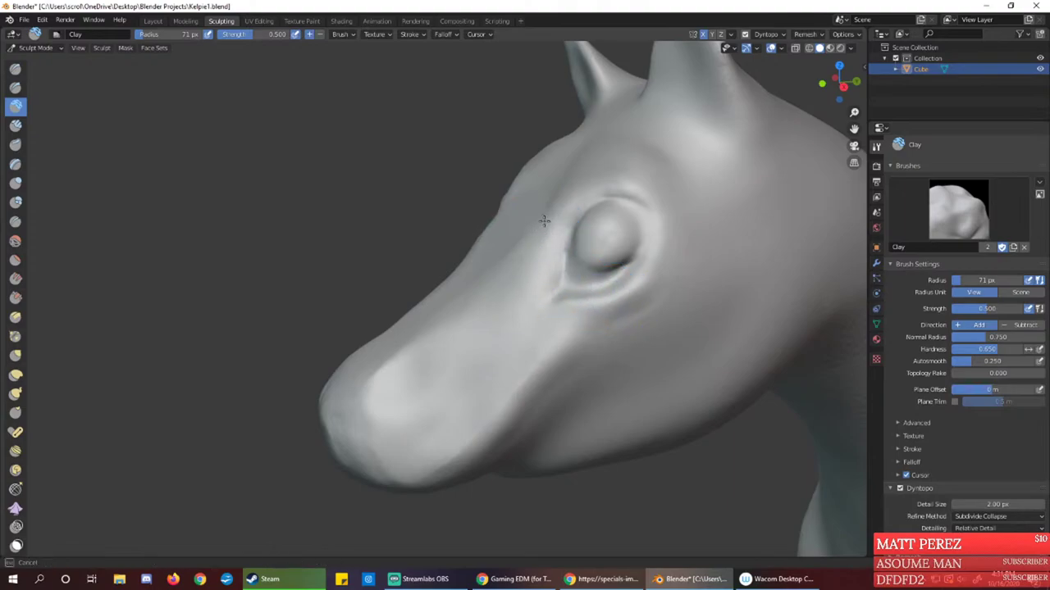
Smooth the lower eyelid fold into the cheek and touch up the surface of the eyeball
mouse_move(560, 296)
mouse_down()
mouse_move(549, 280)
mouse_move(579, 290)
mouse_move(540, 289)
mouse_up()
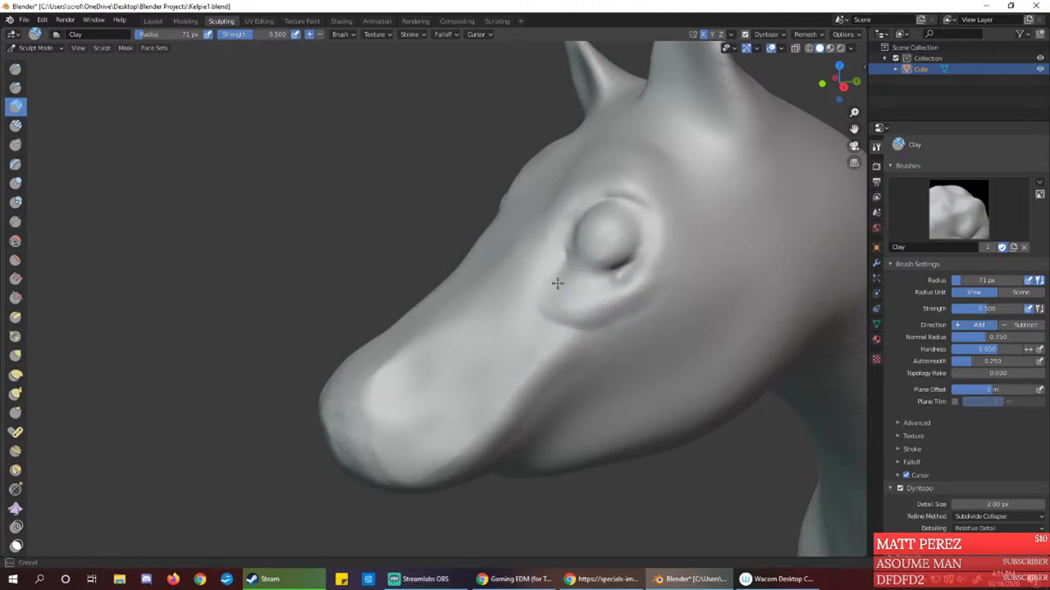
drag(629, 283, 579, 325)
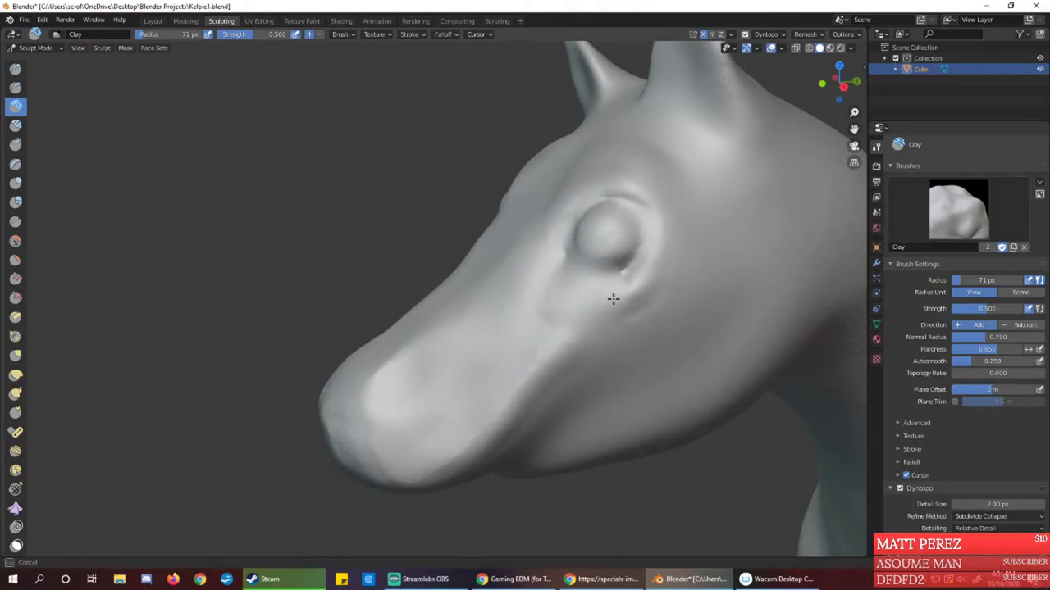
mouse_move(628, 275)
mouse_down()
mouse_move(618, 281)
mouse_move(639, 257)
mouse_move(622, 281)
mouse_up()
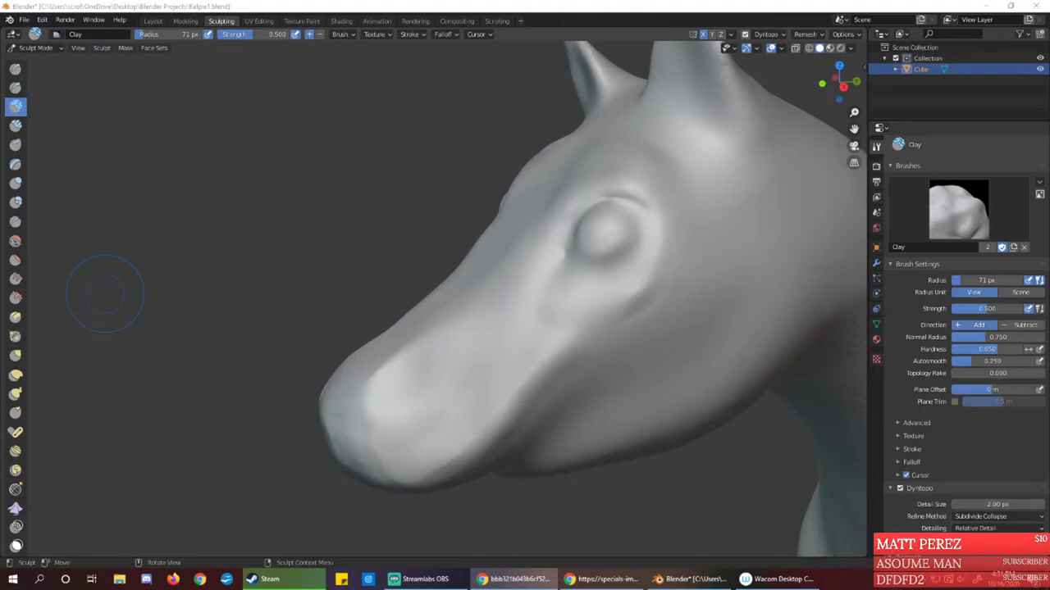
drag(0, 211, 0, 112)
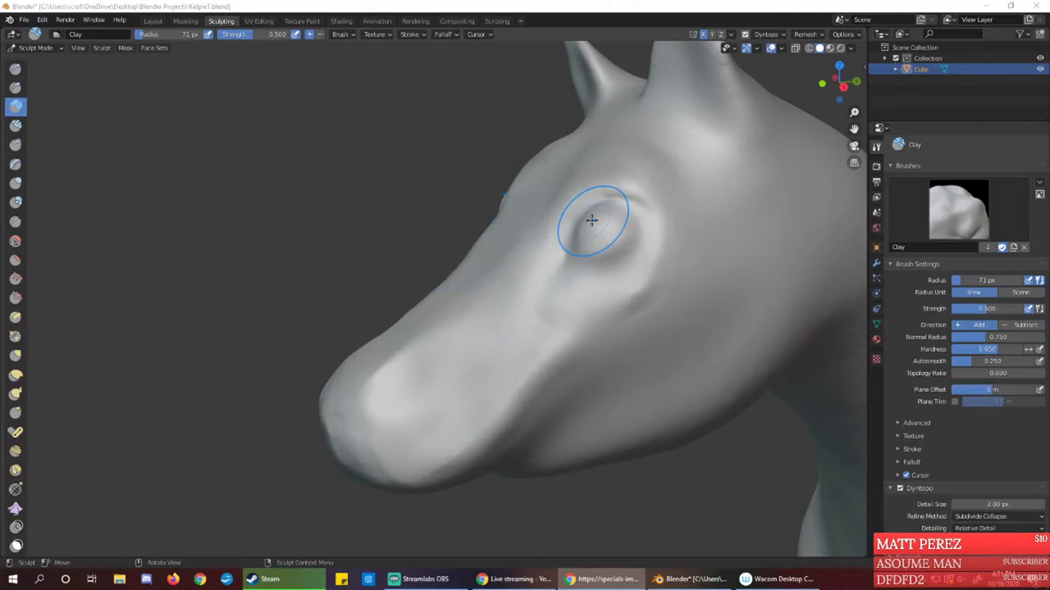
drag(593, 220, 665, 213)
Build up the facial ridge running from below the eye to the muzzle and blend it into the cheek
mouse_move(836, 227)
middle_down()
mouse_move(785, 241)
mouse_move(825, 235)
middle_up()
mouse_move(736, 278)
middle_down()
mouse_move(750, 263)
mouse_move(721, 283)
middle_up()
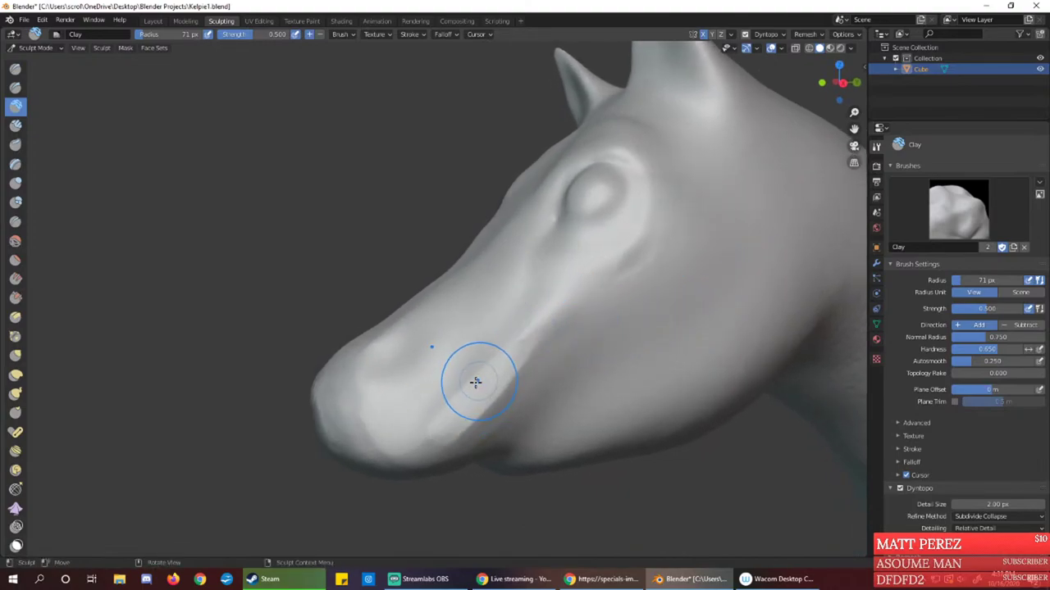
middle_drag(476, 382, 442, 418)
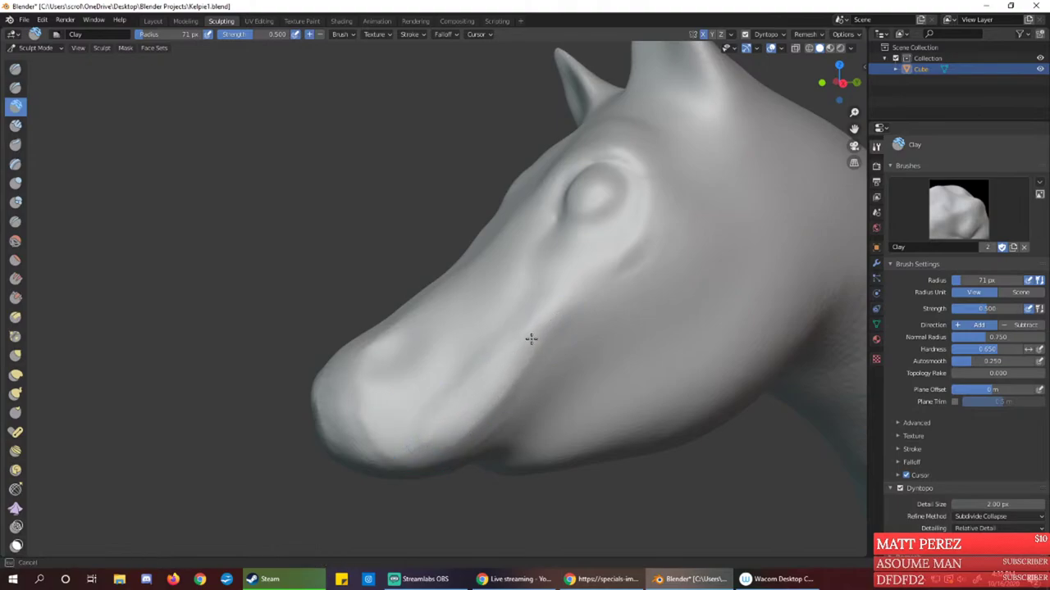
middle_drag(630, 285, 614, 287)
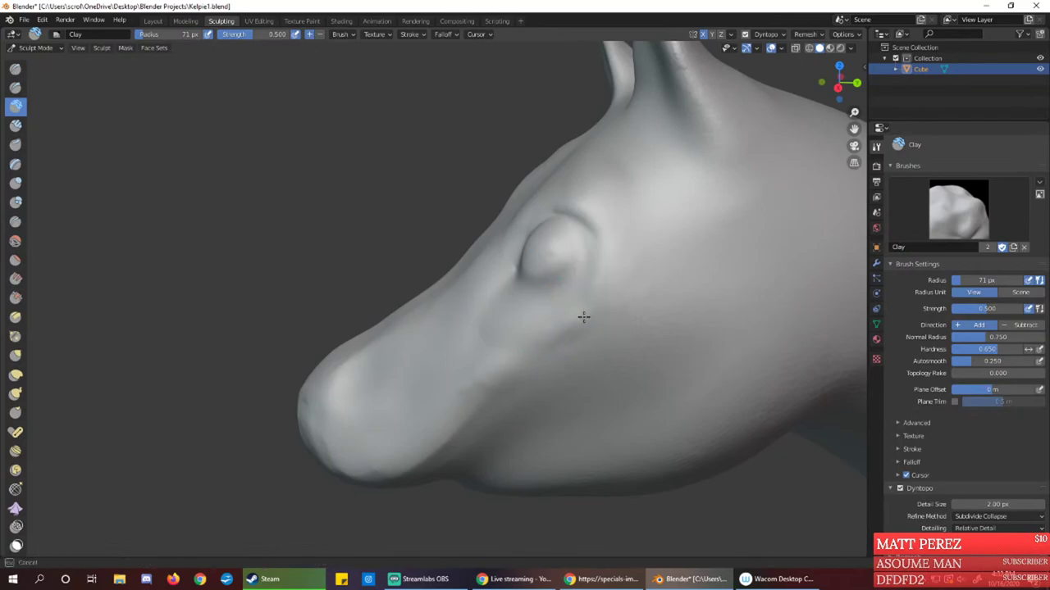
mouse_move(587, 294)
middle_down()
mouse_move(615, 265)
mouse_move(742, 264)
mouse_move(767, 283)
mouse_move(656, 271)
mouse_move(638, 324)
mouse_move(560, 347)
middle_up()
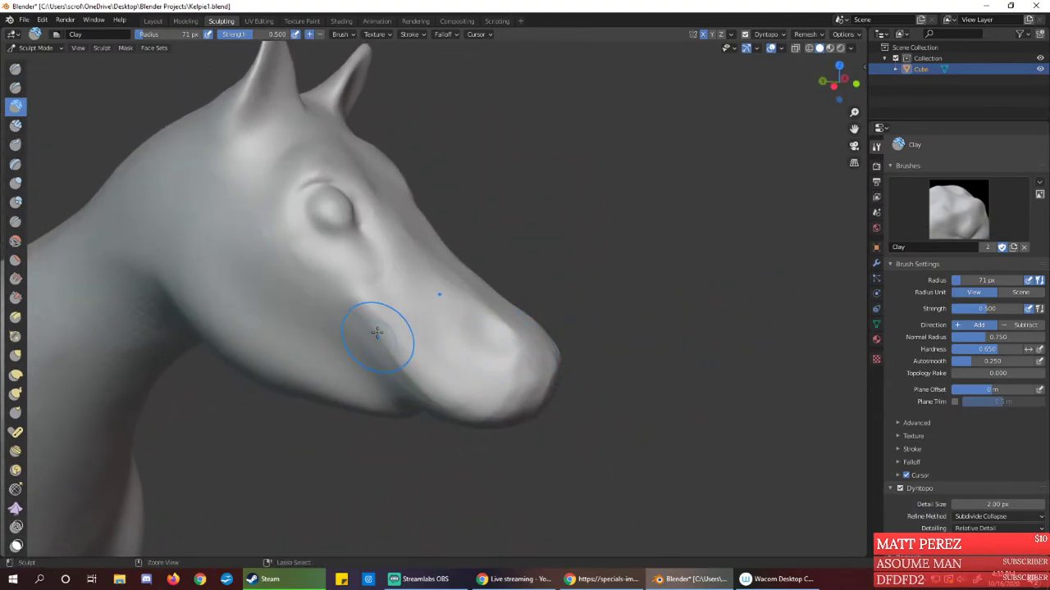
Add diagonal clay strokes across the cheek and muzzle on the opposite side of the head and smooth them out
mouse_move(375, 336)
mouse_down()
mouse_move(424, 349)
mouse_move(389, 333)
mouse_move(462, 335)
mouse_move(401, 328)
mouse_move(386, 309)
mouse_move(358, 317)
mouse_move(357, 306)
mouse_move(345, 326)
mouse_move(360, 351)
mouse_move(449, 294)
mouse_up()
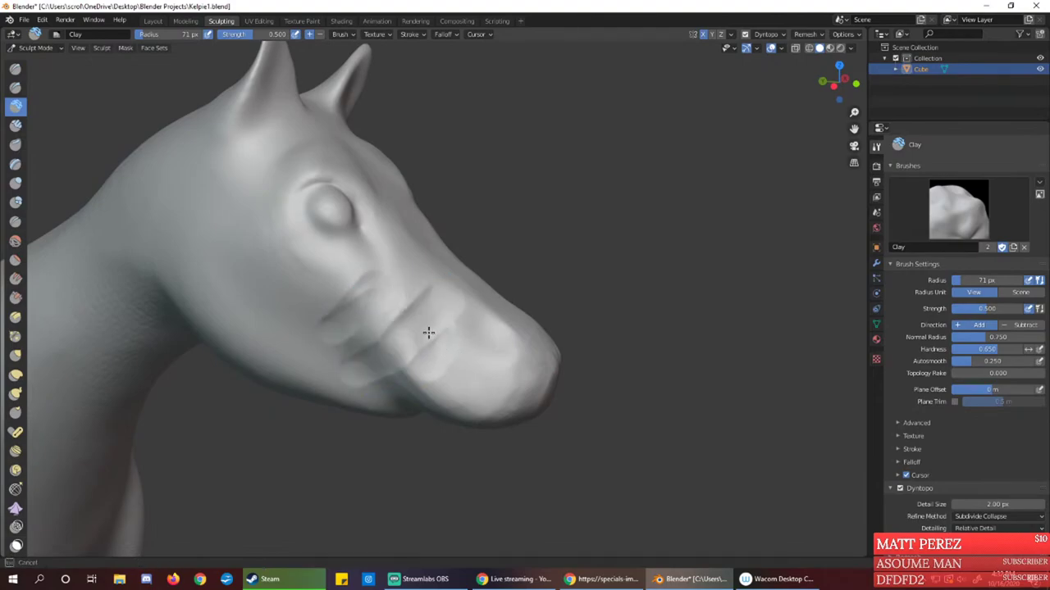
mouse_move(428, 332)
mouse_down()
mouse_move(445, 328)
mouse_move(438, 294)
mouse_up()
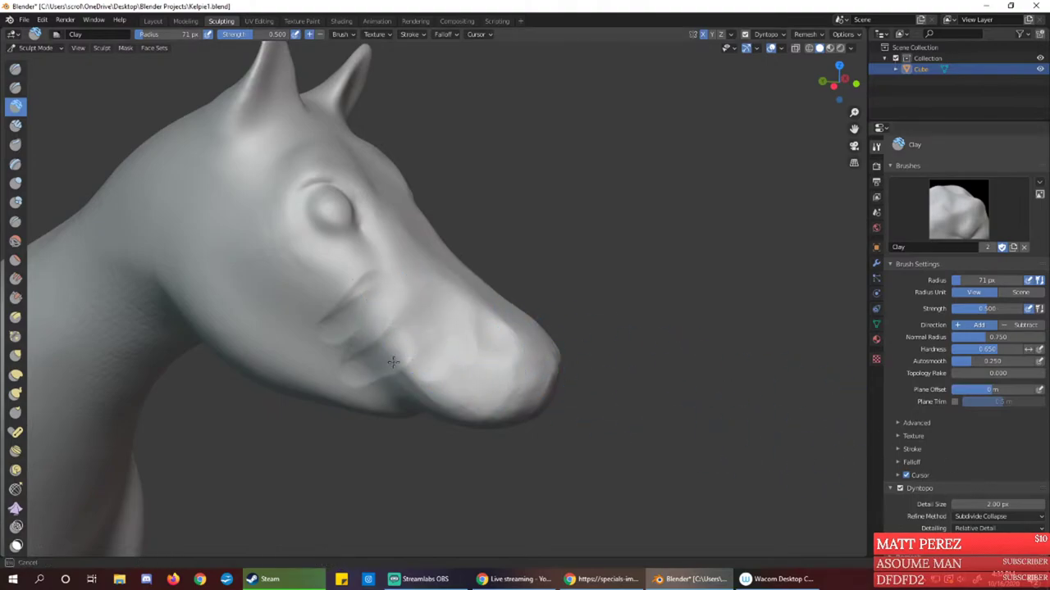
mouse_move(348, 335)
mouse_down()
mouse_move(374, 293)
mouse_move(365, 305)
mouse_up()
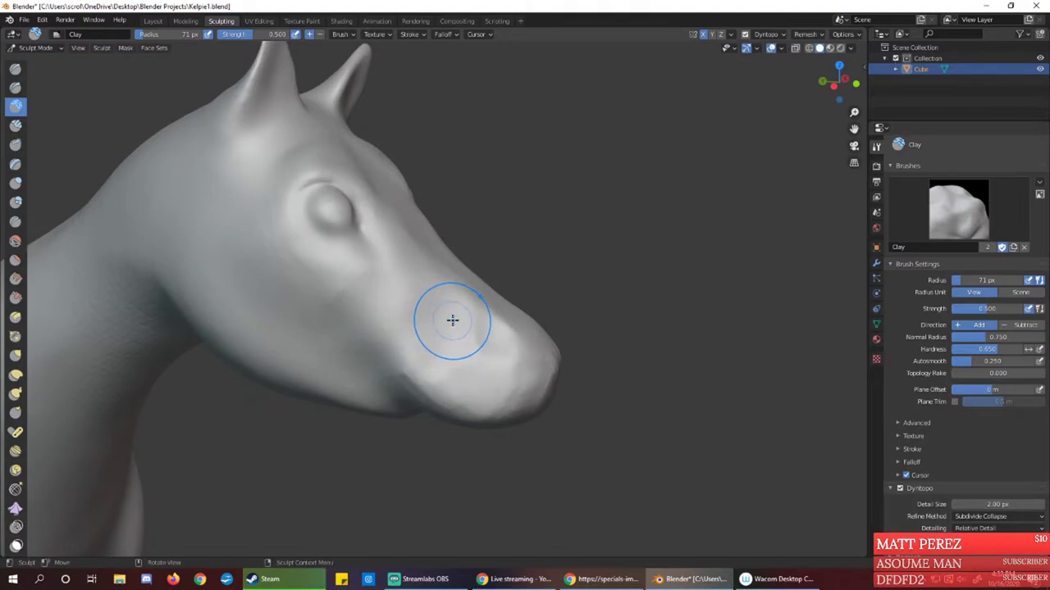
Fill out the side of the muzzle behind the nose and smooth it towards the cheek and mouth corner
drag(454, 310, 518, 307)
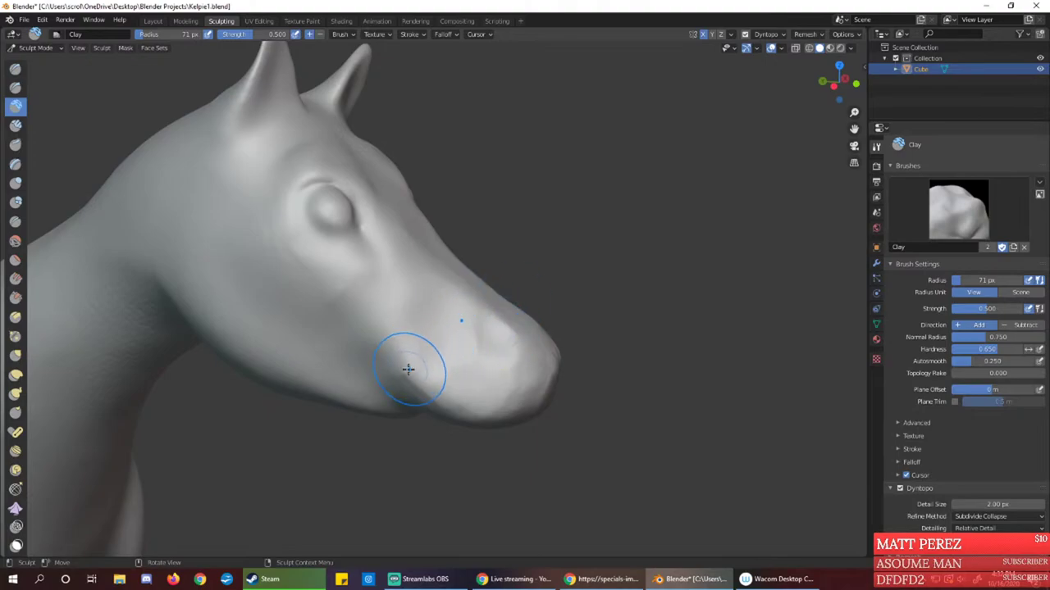
mouse_move(408, 369)
mouse_down()
mouse_move(416, 390)
mouse_move(407, 371)
mouse_up()
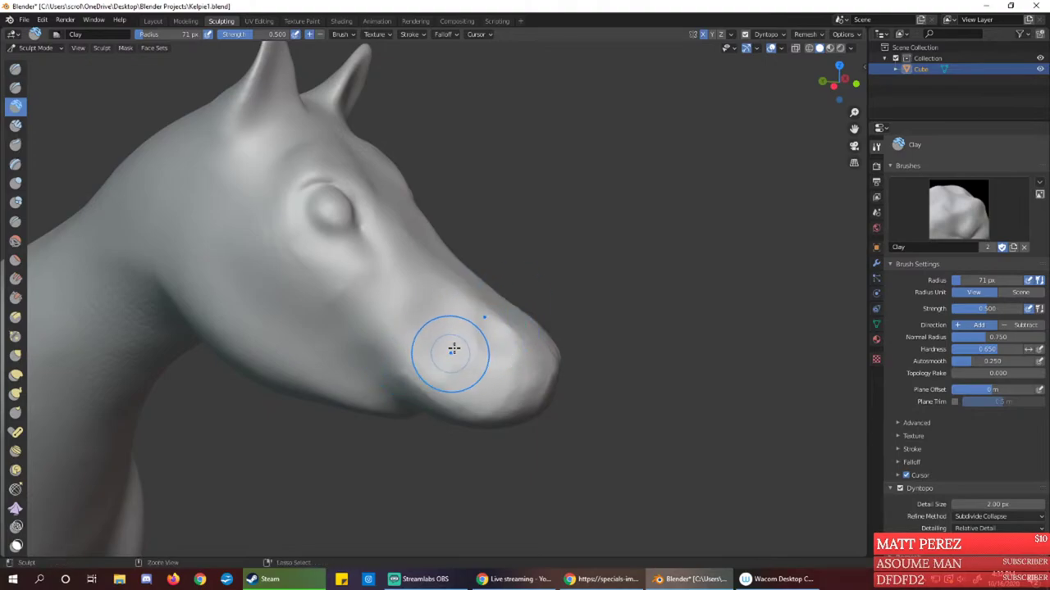
mouse_move(450, 344)
mouse_down()
mouse_move(450, 335)
mouse_move(416, 389)
mouse_move(408, 323)
mouse_move(422, 347)
mouse_up()
mouse_move(488, 319)
mouse_down()
mouse_move(459, 328)
mouse_move(428, 369)
mouse_up()
drag(381, 299, 396, 358)
mouse_move(481, 378)
middle_down()
mouse_move(452, 368)
mouse_move(459, 340)
mouse_move(443, 410)
middle_up()
mouse_move(443, 410)
mouse_down()
mouse_move(478, 366)
mouse_move(476, 385)
mouse_move(430, 406)
mouse_move(387, 365)
mouse_move(440, 394)
mouse_move(417, 350)
mouse_move(452, 368)
mouse_move(457, 356)
mouse_move(467, 375)
mouse_move(378, 358)
mouse_move(389, 361)
mouse_move(389, 342)
mouse_up()
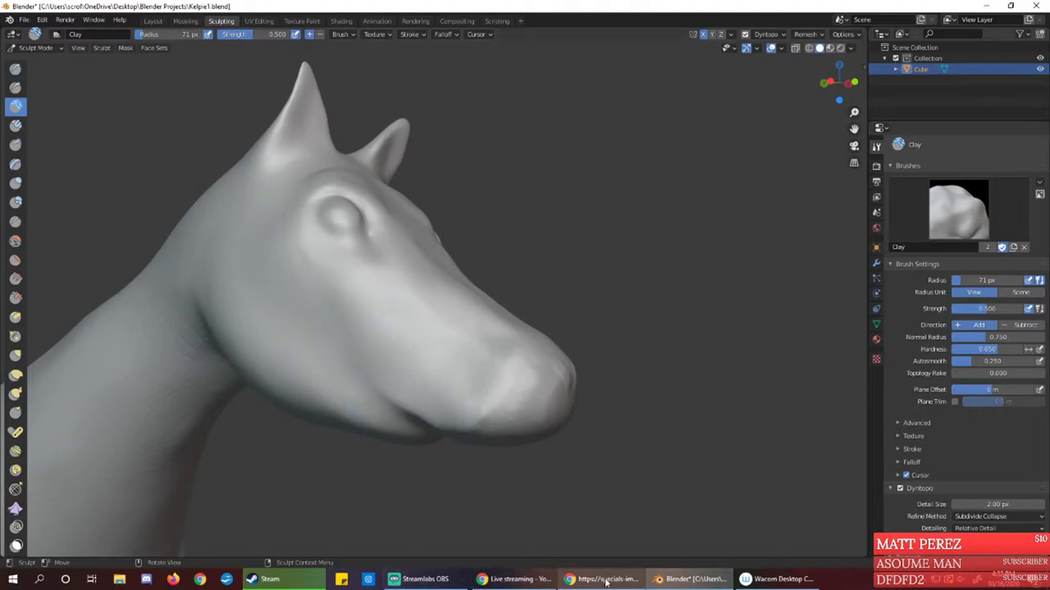
click(515, 579)
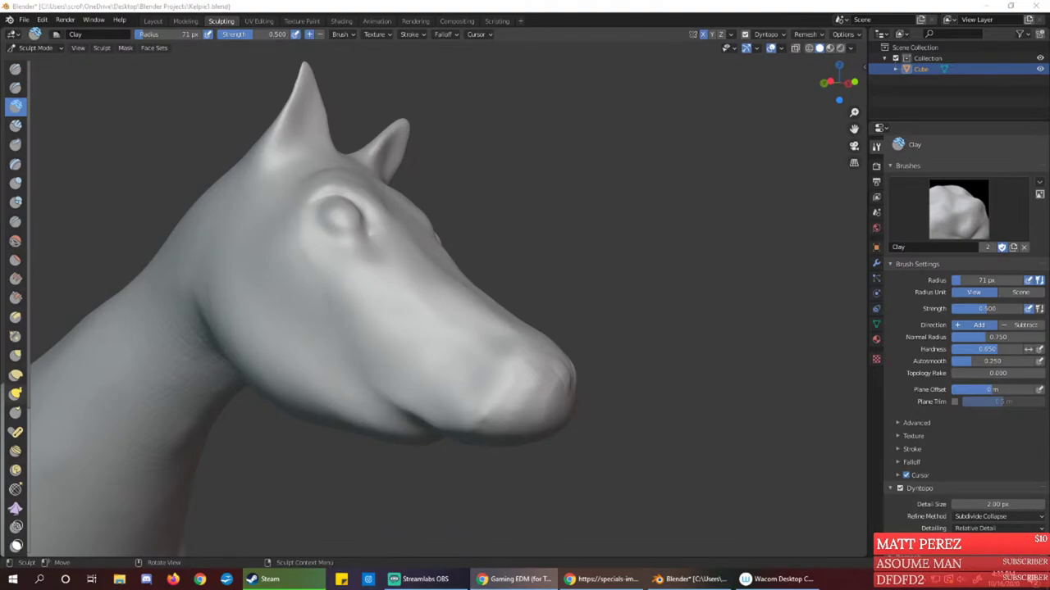
key(alt+Tab)
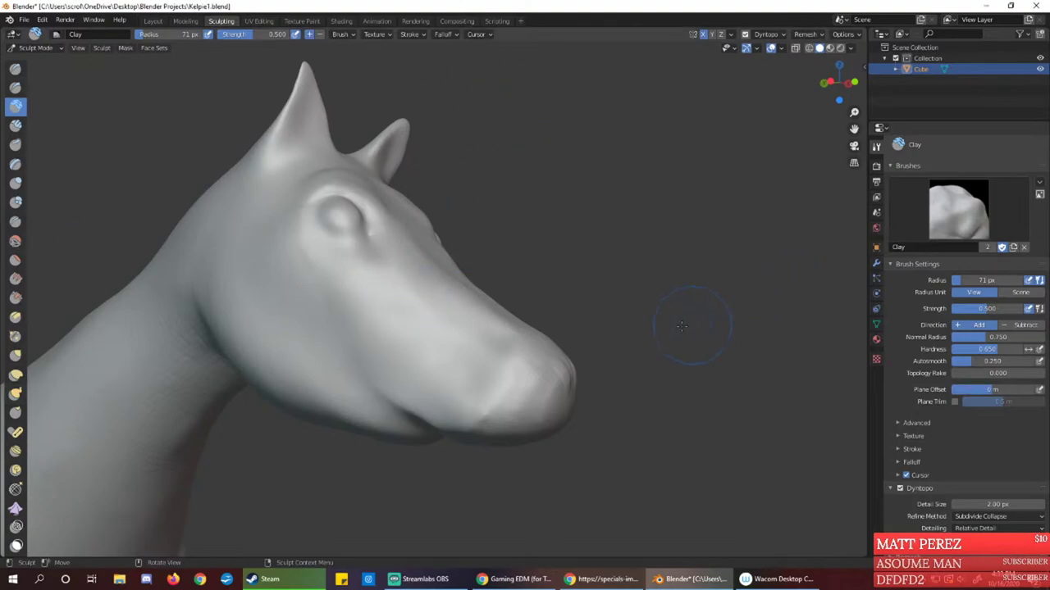
Refine the cheek below the eye and check the muzzle's shape from both sides of the head
mouse_move(492, 317)
middle_down()
mouse_move(478, 335)
mouse_move(539, 333)
mouse_move(481, 396)
mouse_move(492, 296)
middle_up()
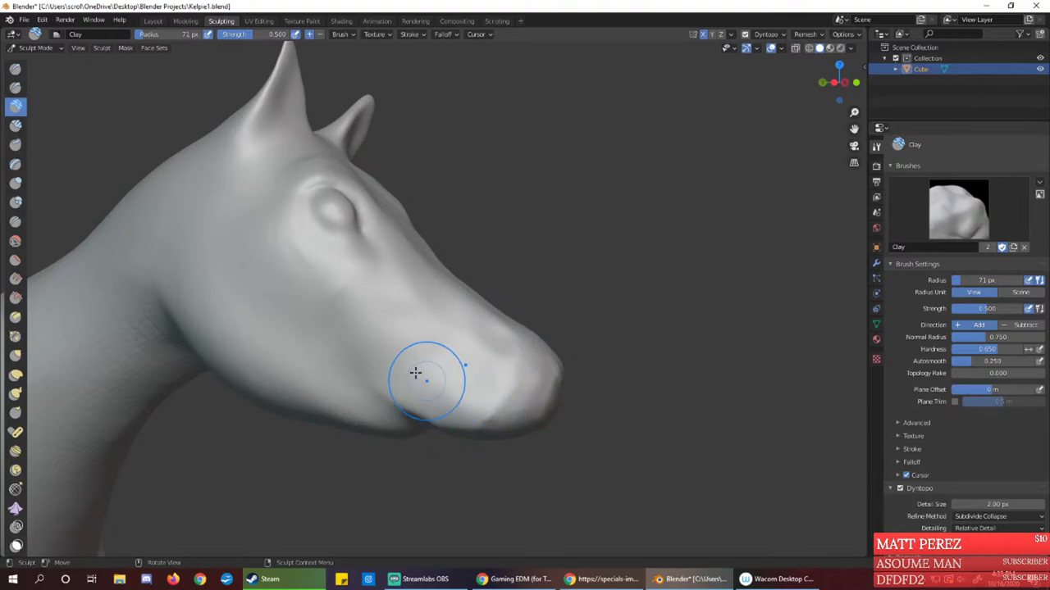
mouse_move(419, 324)
middle_down()
mouse_move(450, 306)
mouse_move(460, 332)
middle_up()
drag(335, 292, 359, 294)
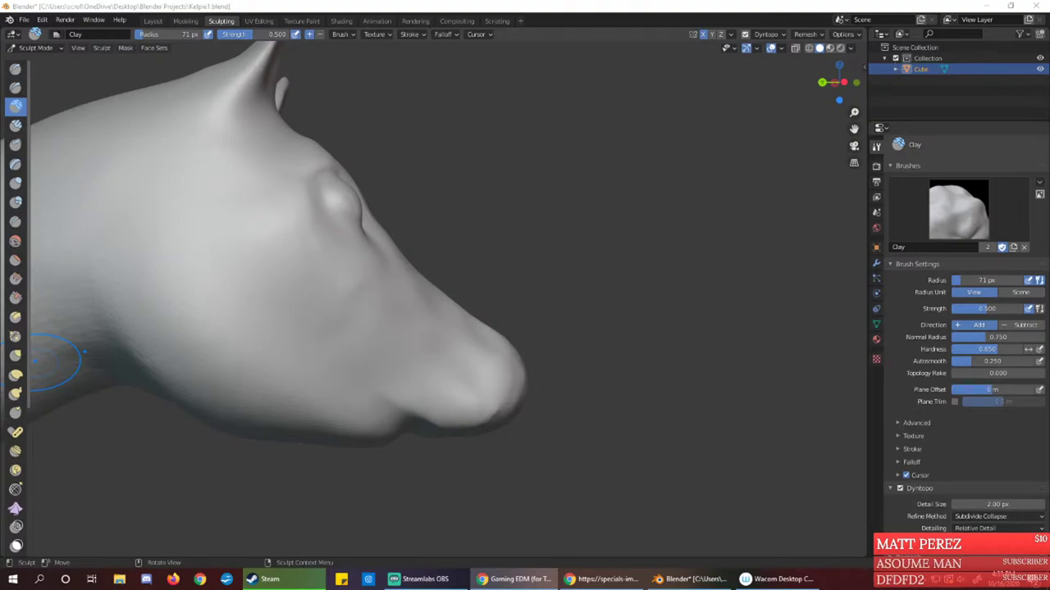
click(371, 4)
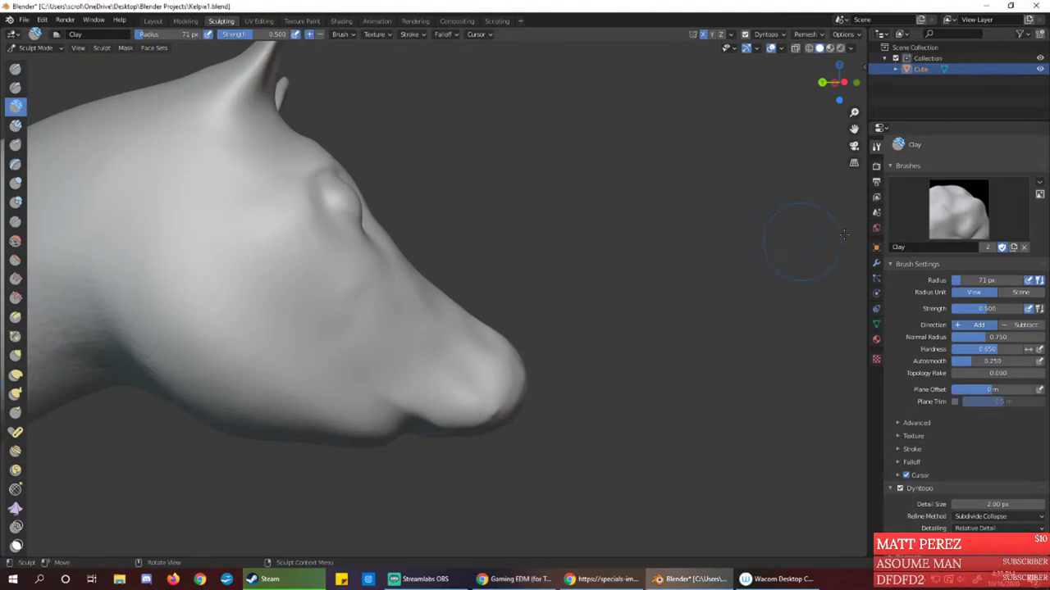
mouse_move(603, 356)
middle_down()
mouse_move(446, 323)
mouse_move(532, 323)
mouse_move(453, 300)
middle_up()
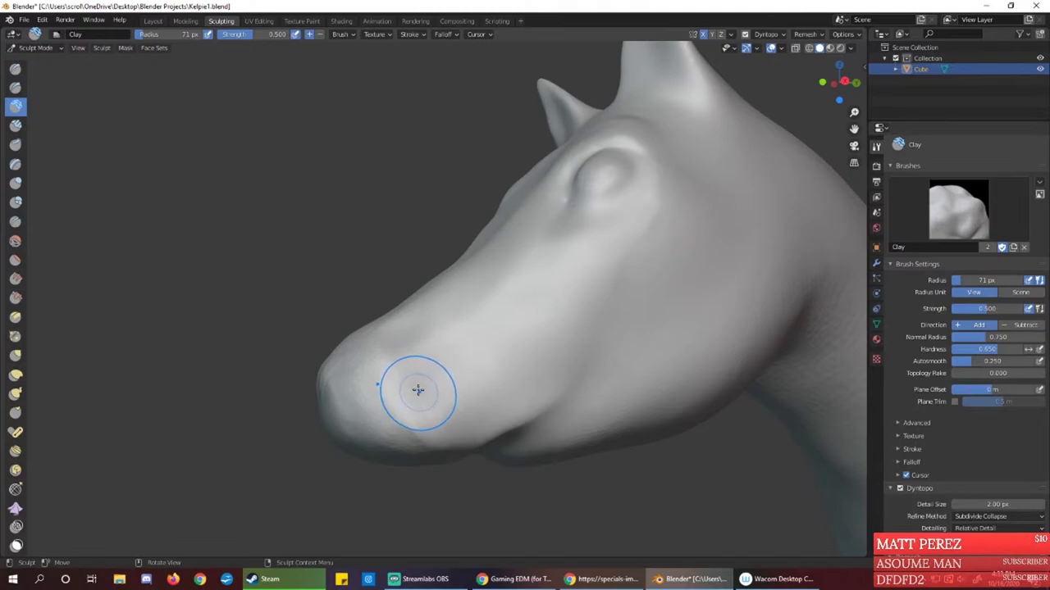
Build up the side of the muzzle above the mouth with Clay strokes and check its shape from the front and sides
mouse_move(417, 420)
mouse_down()
mouse_move(415, 429)
mouse_move(402, 413)
mouse_move(424, 410)
mouse_move(419, 400)
mouse_move(447, 410)
mouse_move(412, 403)
mouse_move(394, 417)
mouse_move(428, 410)
mouse_move(428, 364)
mouse_up()
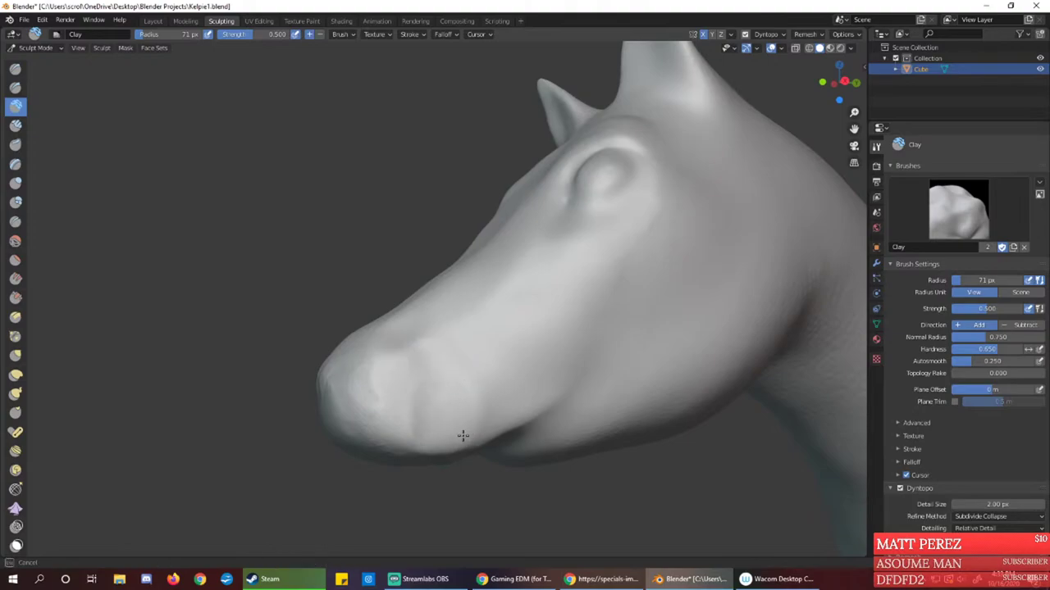
drag(463, 435, 469, 417)
mouse_move(339, 369)
middle_down()
mouse_move(403, 370)
mouse_move(440, 396)
middle_up()
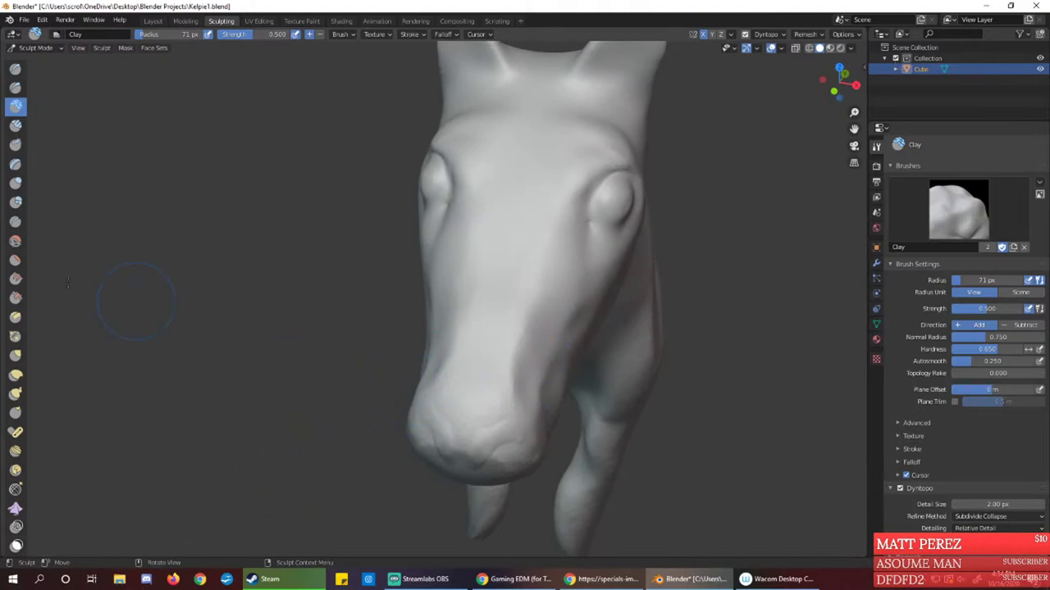
key(alt+Tab)
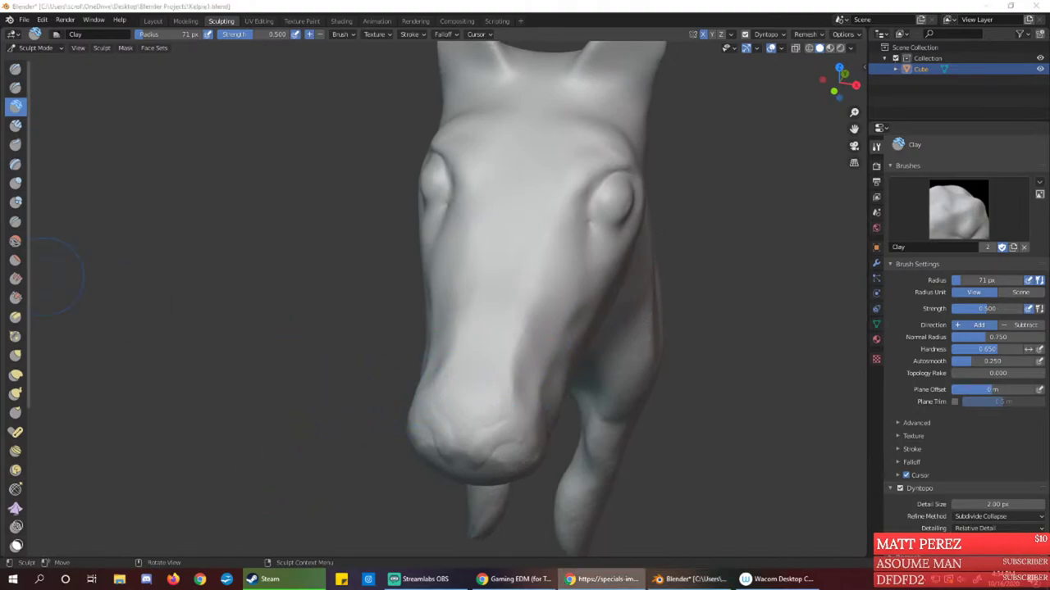
key(alt+Tab)
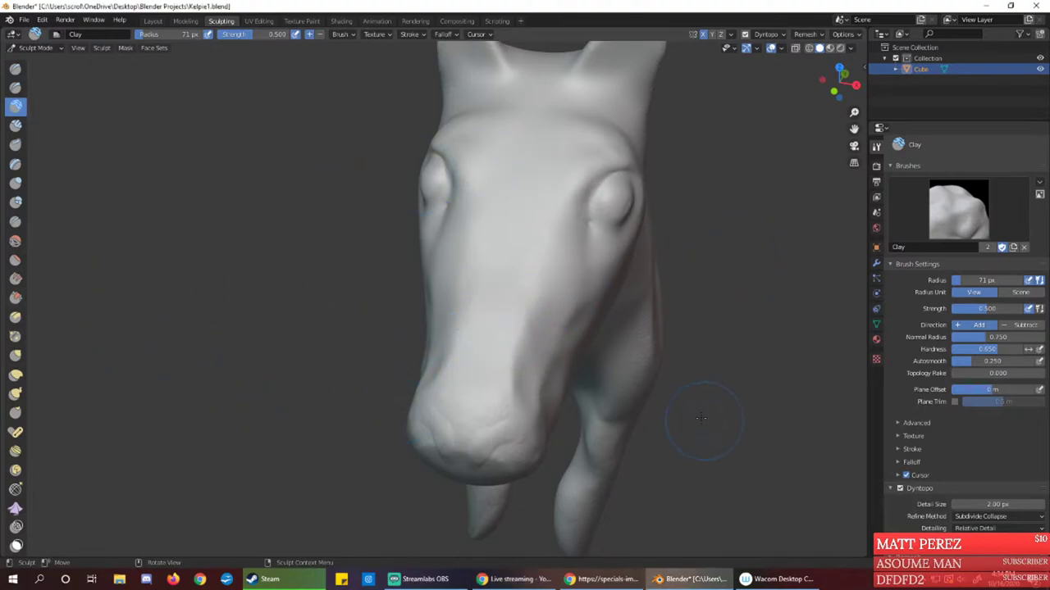
mouse_move(694, 422)
middle_down()
mouse_move(497, 369)
mouse_move(471, 402)
mouse_move(508, 397)
middle_up()
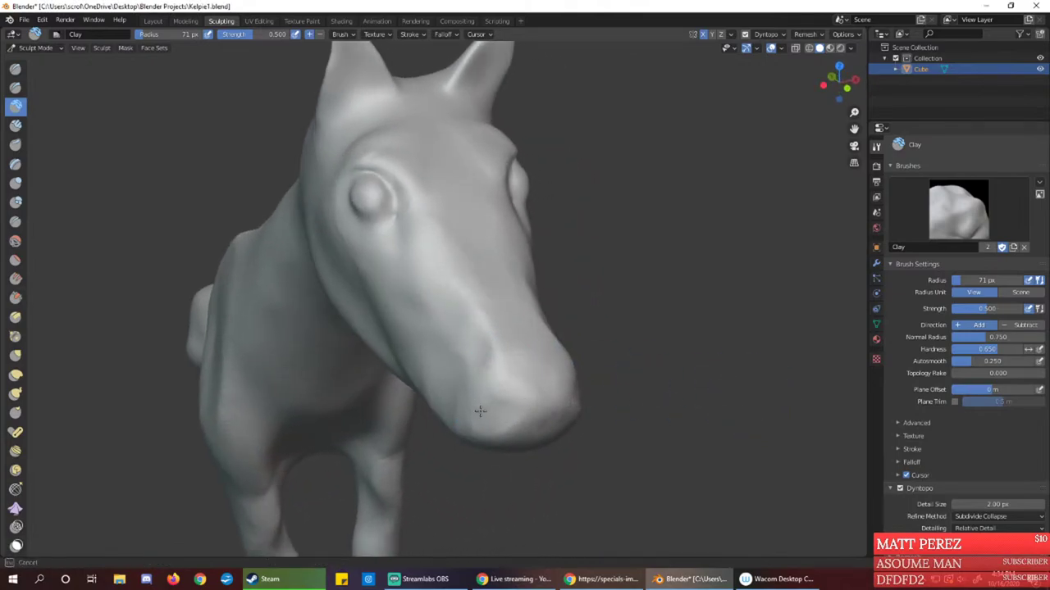
middle_drag(518, 407, 476, 382)
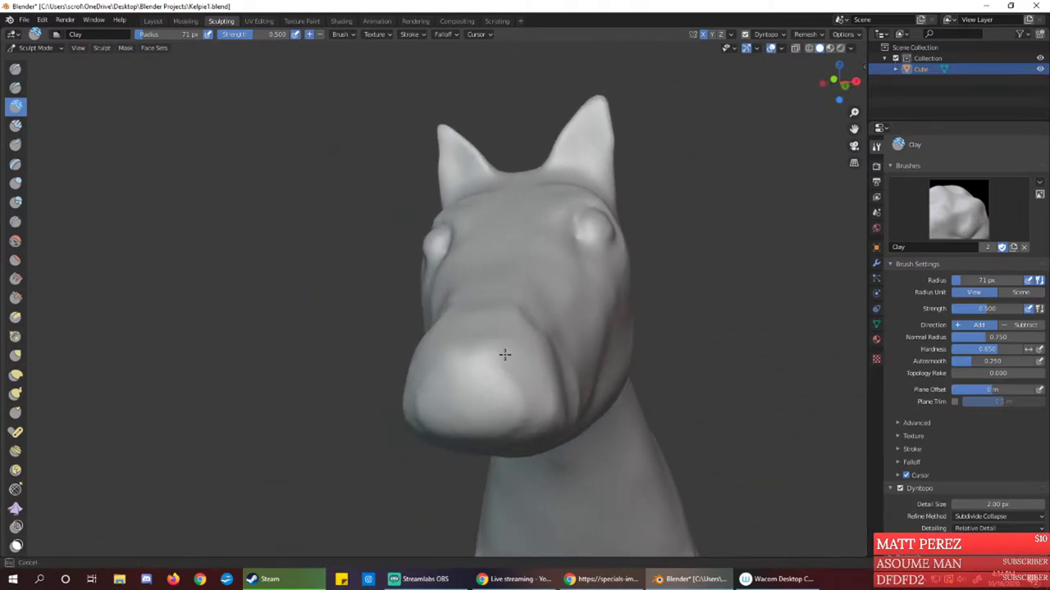
middle_drag(504, 354, 473, 363)
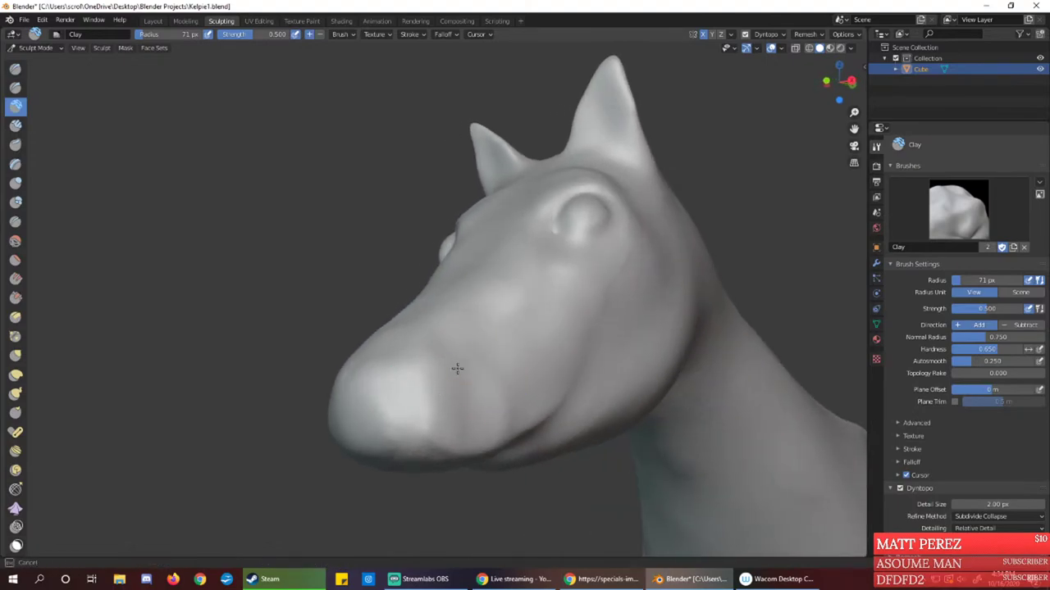
Flatten the bridge of the nose from between the eyes down towards the muzzle using the Flatten brush
click(15, 260)
middle_drag(402, 359, 447, 358)
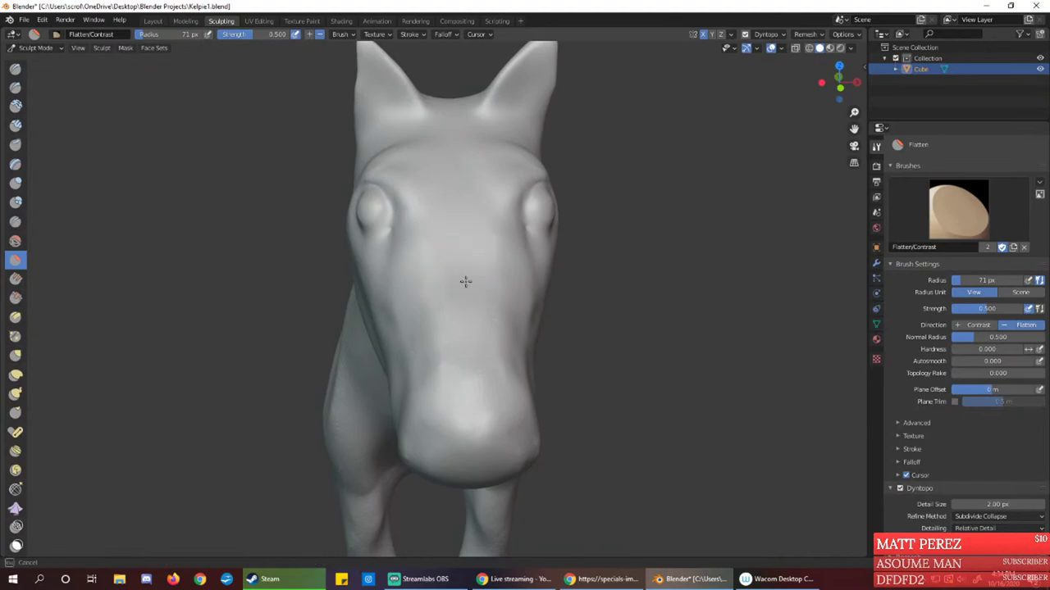
mouse_move(457, 335)
middle_down()
mouse_move(465, 339)
mouse_move(452, 347)
middle_up()
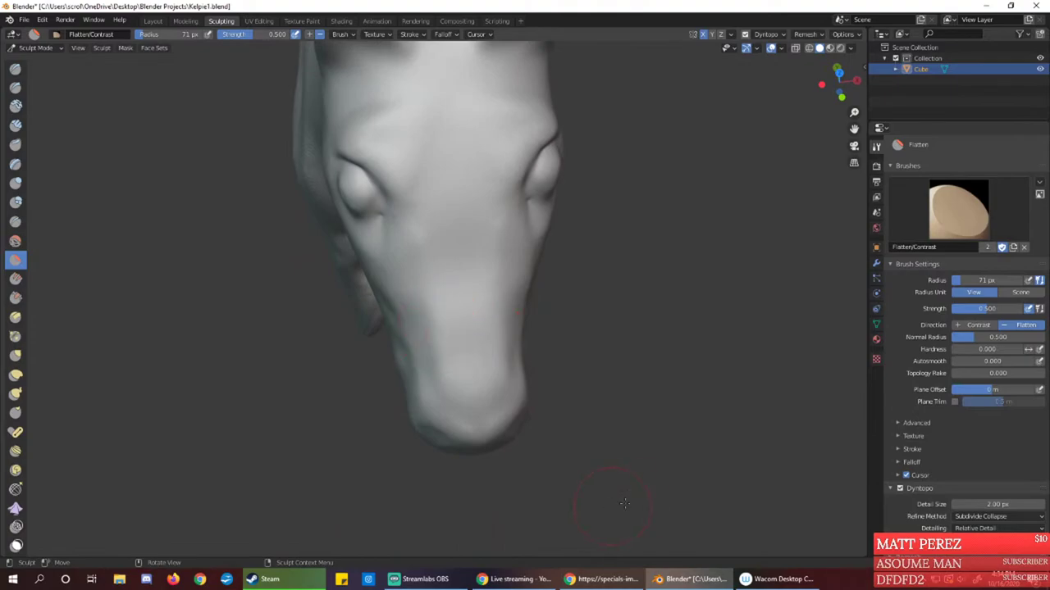
drag(448, 232, 461, 323)
middle_drag(492, 301, 463, 297)
mouse_move(452, 249)
mouse_down()
mouse_move(429, 370)
mouse_move(422, 358)
mouse_up()
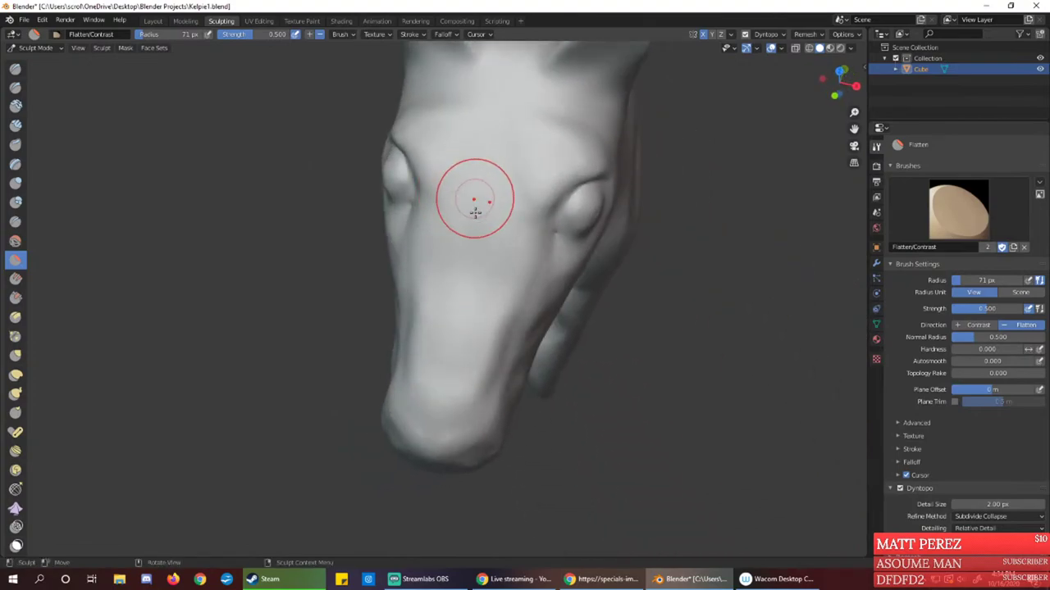
mouse_move(475, 199)
middle_down()
mouse_move(483, 304)
mouse_move(431, 248)
mouse_move(474, 363)
mouse_move(471, 400)
middle_up()
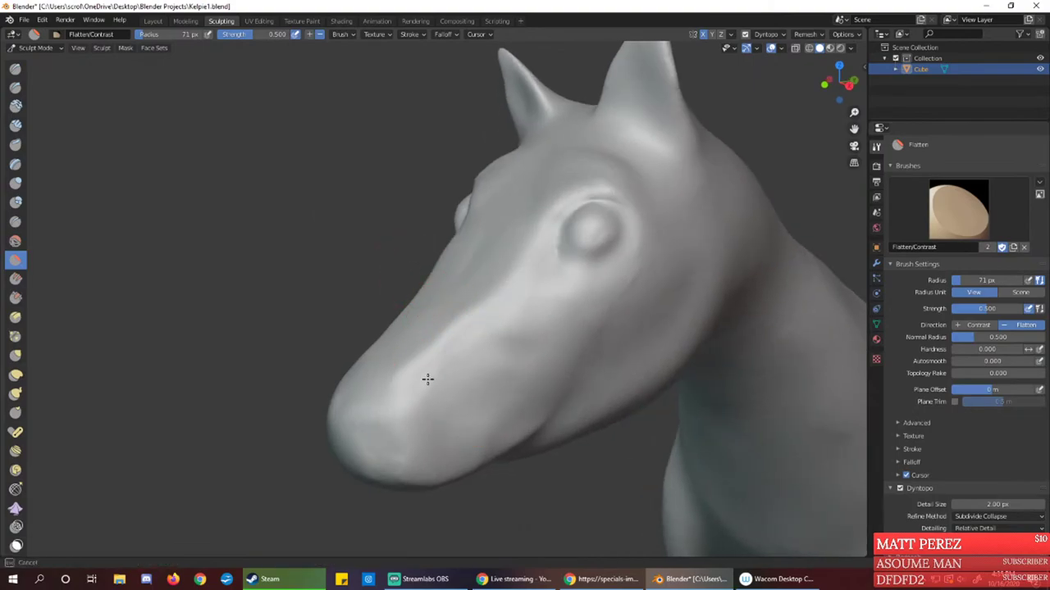
Flatten the side of the muzzle between the cheek and the nose
mouse_move(475, 371)
middle_down()
mouse_move(446, 435)
mouse_move(500, 435)
mouse_move(440, 403)
middle_up()
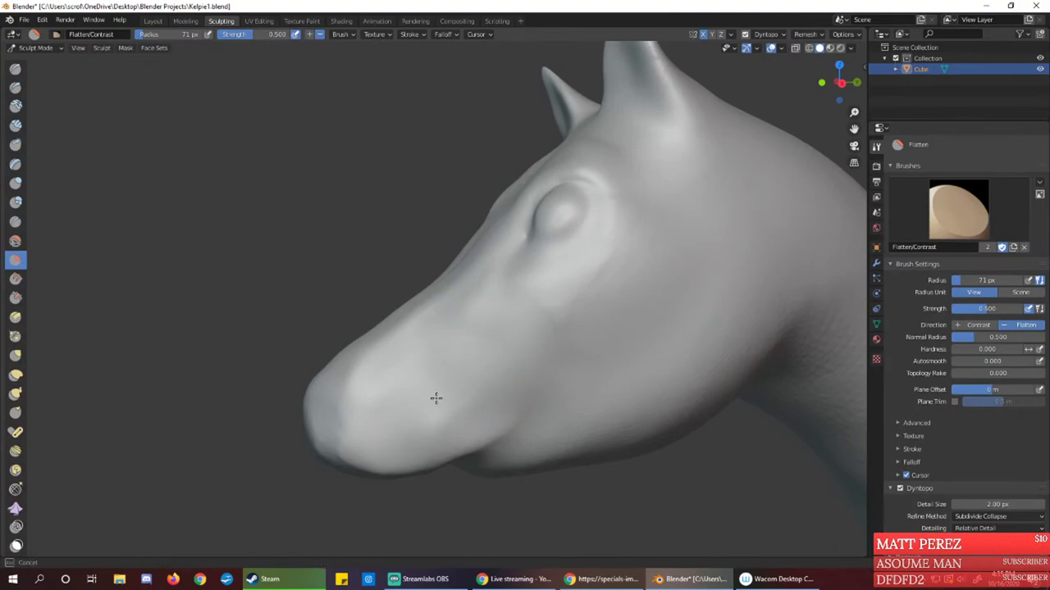
mouse_move(441, 393)
middle_down()
mouse_move(533, 395)
mouse_move(458, 406)
middle_up()
mouse_move(474, 377)
mouse_down()
mouse_move(440, 391)
mouse_move(424, 414)
mouse_move(412, 468)
mouse_move(420, 411)
mouse_up()
Fill the small dent at the eye's inner corner and shape the rim in front of the eye with the Draw brush
mouse_move(419, 412)
middle_down()
mouse_move(464, 380)
mouse_move(446, 369)
mouse_move(508, 325)
mouse_move(518, 345)
mouse_move(538, 267)
mouse_move(578, 199)
middle_up()
mouse_move(620, 227)
middle_down()
mouse_move(560, 237)
mouse_move(511, 270)
middle_up()
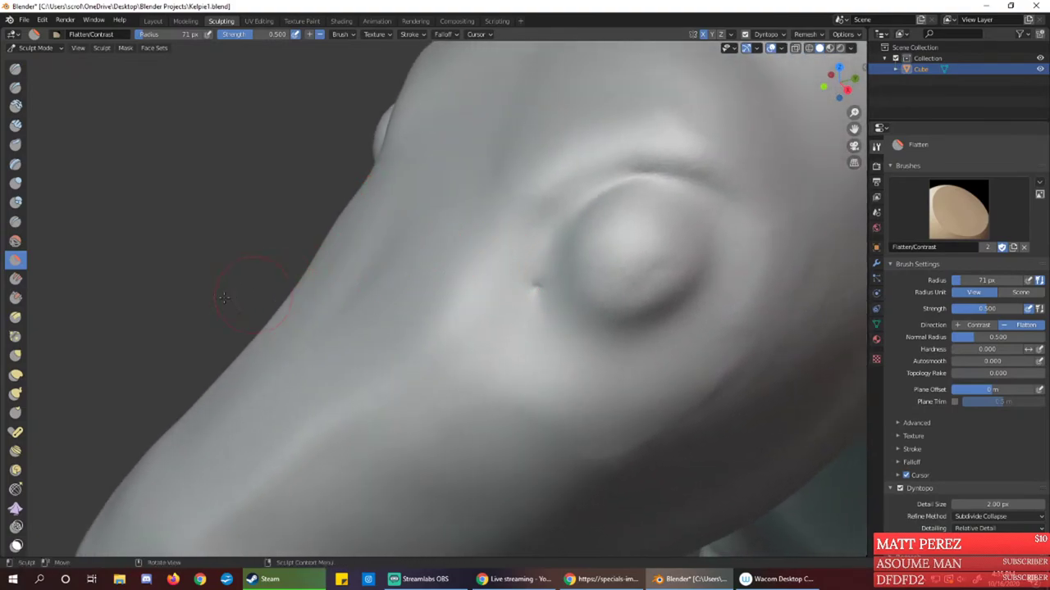
drag(492, 305, 530, 277)
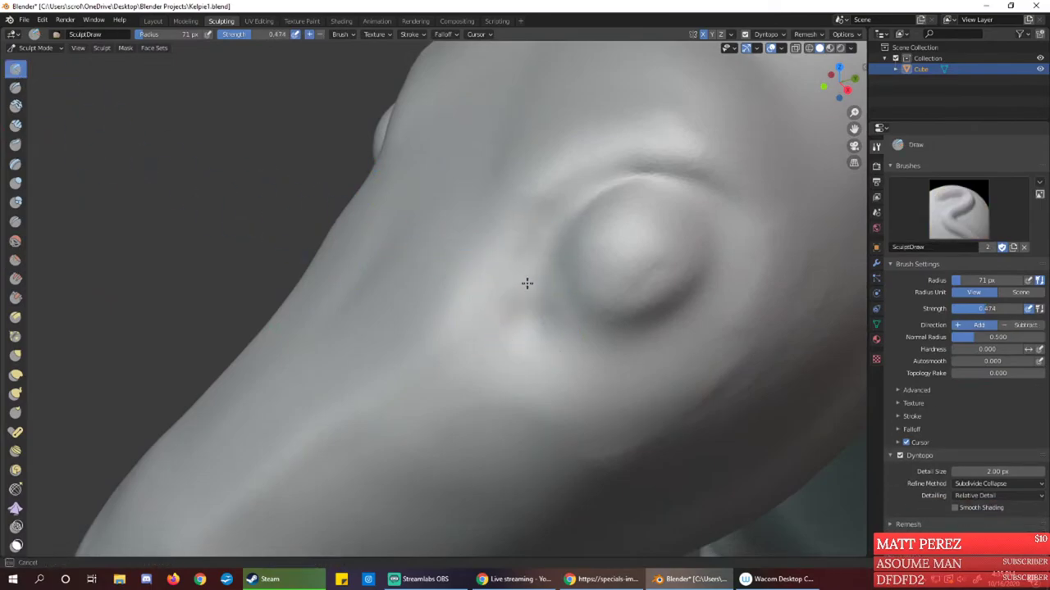
mouse_move(561, 244)
mouse_down()
mouse_move(555, 202)
mouse_move(530, 360)
mouse_up()
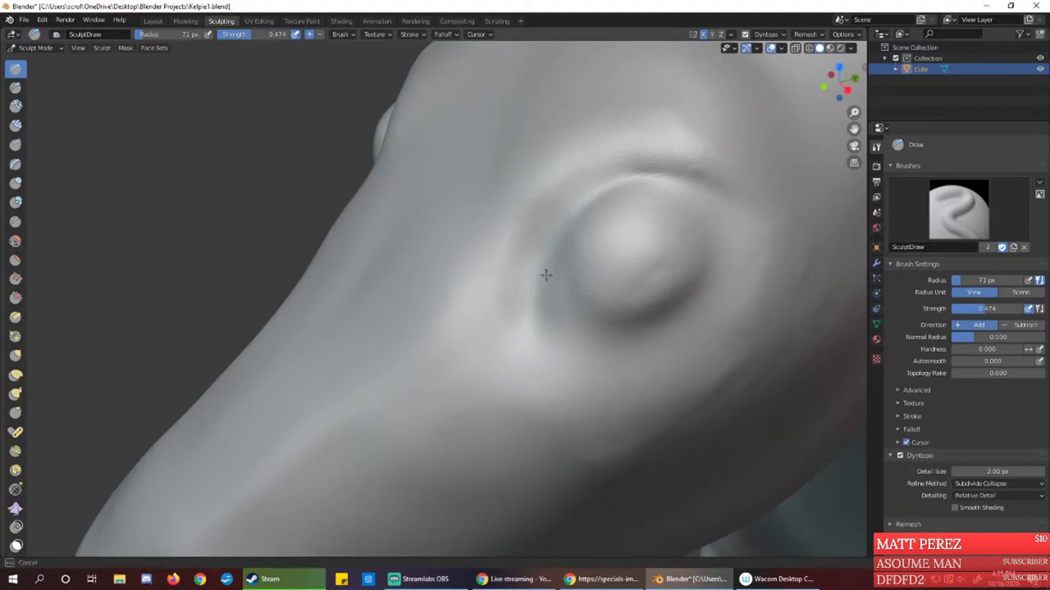
mouse_move(539, 305)
middle_down()
mouse_move(604, 274)
mouse_move(614, 241)
mouse_move(579, 370)
mouse_move(546, 219)
mouse_move(499, 253)
mouse_move(539, 193)
middle_up()
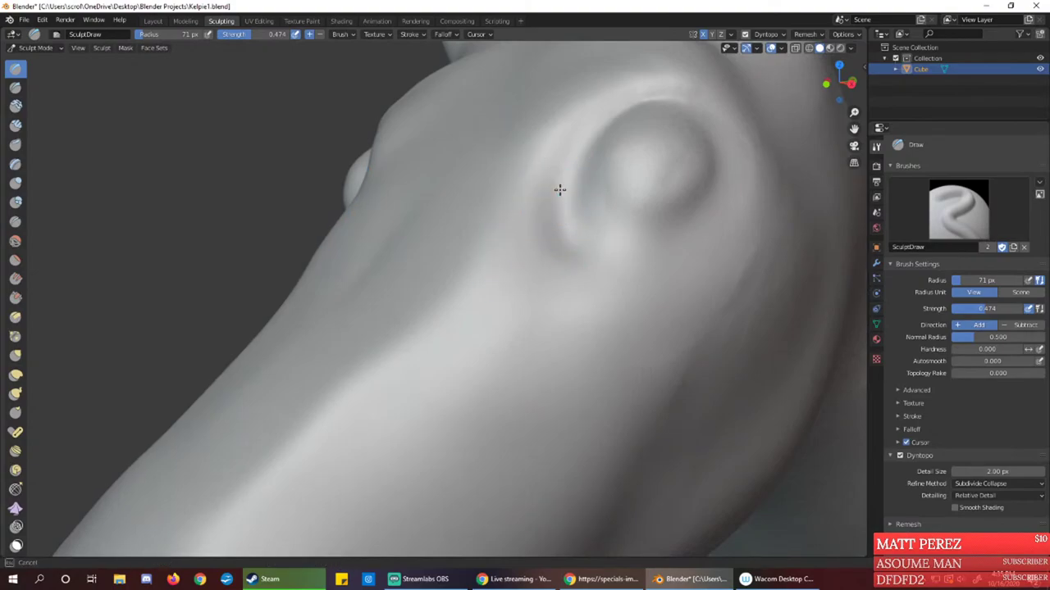
mouse_move(540, 288)
middle_down()
mouse_move(629, 269)
mouse_move(598, 296)
mouse_move(570, 290)
mouse_move(679, 340)
middle_up()
mouse_move(543, 287)
middle_down()
mouse_move(581, 289)
mouse_move(530, 354)
middle_up()
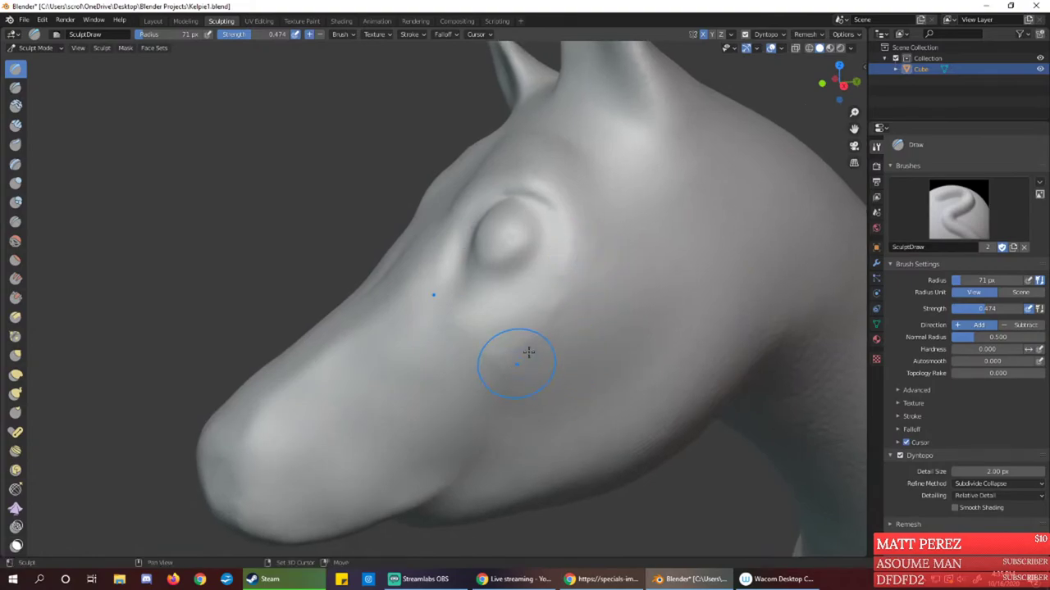
mouse_move(549, 293)
middle_down()
mouse_move(558, 314)
mouse_move(546, 188)
mouse_move(559, 225)
mouse_move(575, 224)
middle_up()
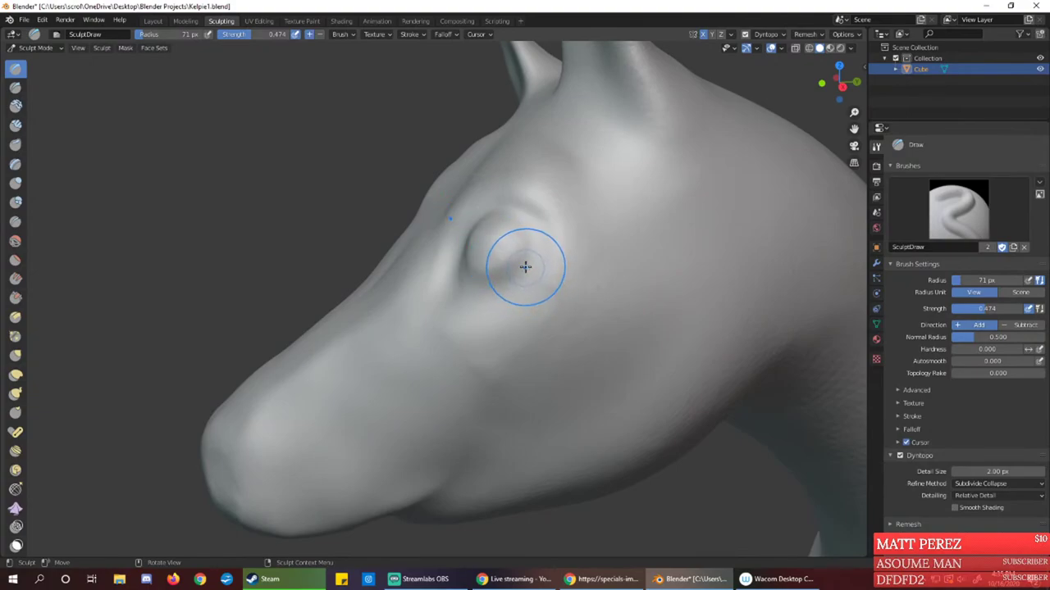
mouse_move(485, 235)
middle_down()
mouse_move(550, 252)
mouse_move(499, 251)
mouse_move(462, 274)
mouse_move(448, 265)
middle_up()
mouse_move(581, 227)
middle_down()
mouse_move(574, 260)
mouse_move(520, 262)
middle_up()
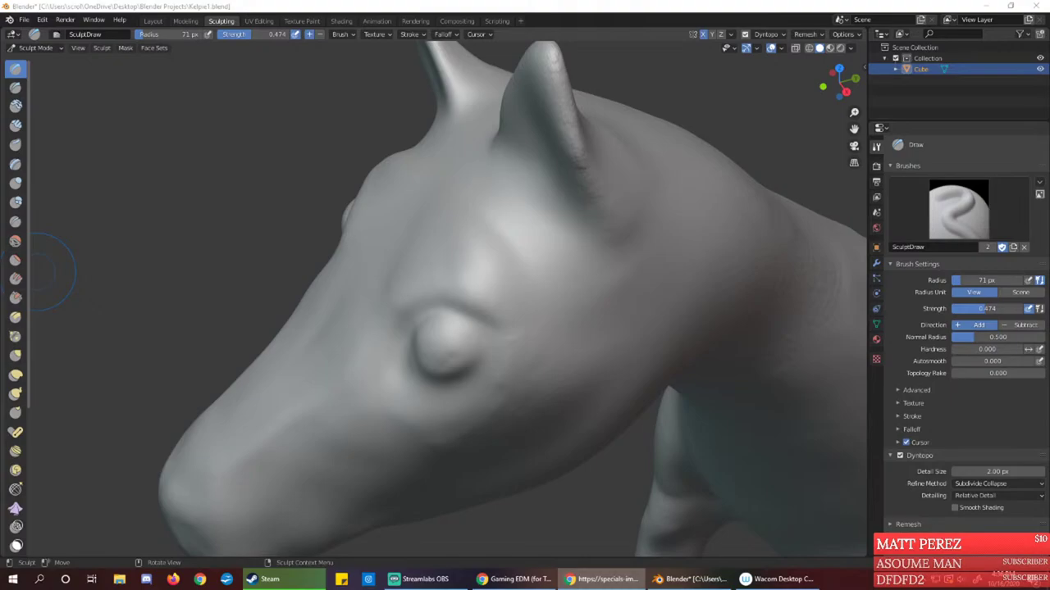
click(377, 3)
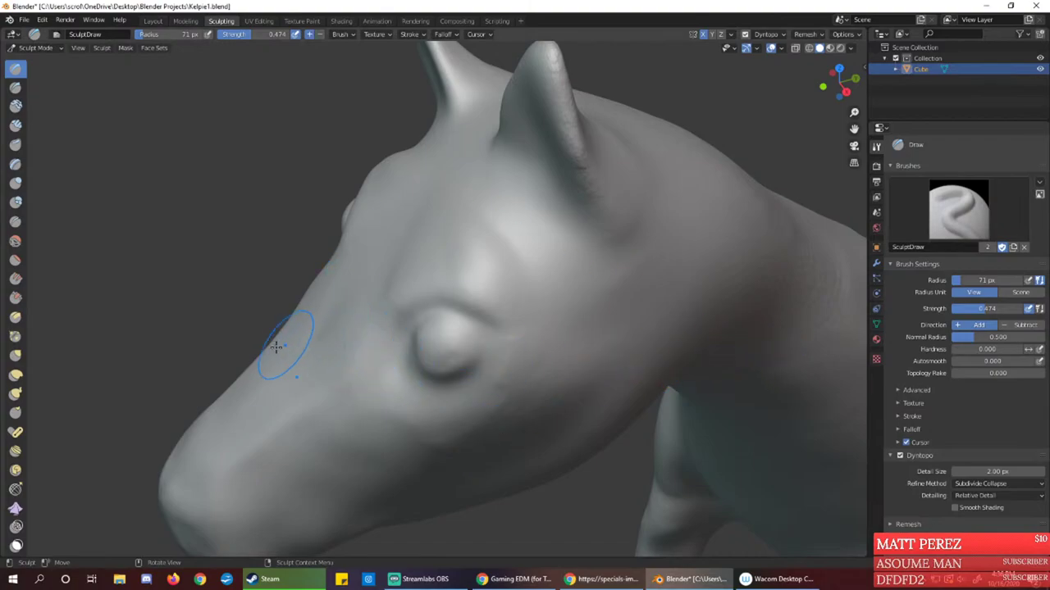
Carve a shallow groove down the centre of the nose bridge with the Draw brush in subtract direction
mouse_move(268, 343)
middle_down()
mouse_move(445, 354)
mouse_move(405, 434)
mouse_move(411, 268)
mouse_move(415, 275)
middle_up()
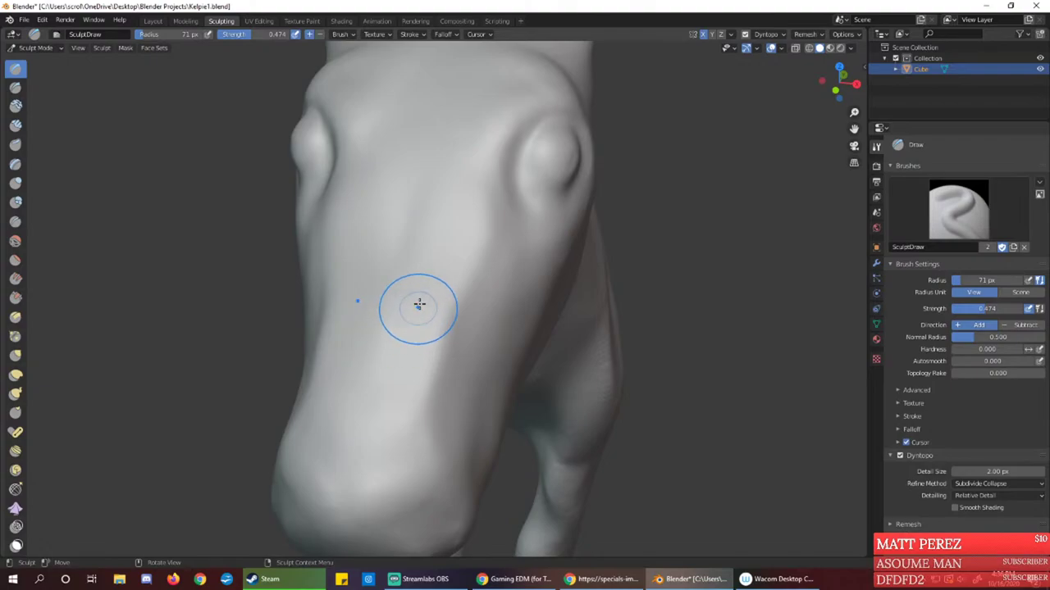
drag(423, 302, 425, 319)
mouse_move(424, 319)
middle_down()
mouse_move(391, 405)
mouse_move(413, 349)
mouse_move(391, 328)
mouse_move(359, 327)
mouse_move(413, 328)
mouse_move(415, 268)
mouse_move(431, 270)
mouse_move(408, 325)
middle_up()
mouse_move(377, 391)
middle_down()
mouse_move(417, 356)
mouse_move(412, 374)
middle_up()
ctrl+drag(435, 271, 437, 421)
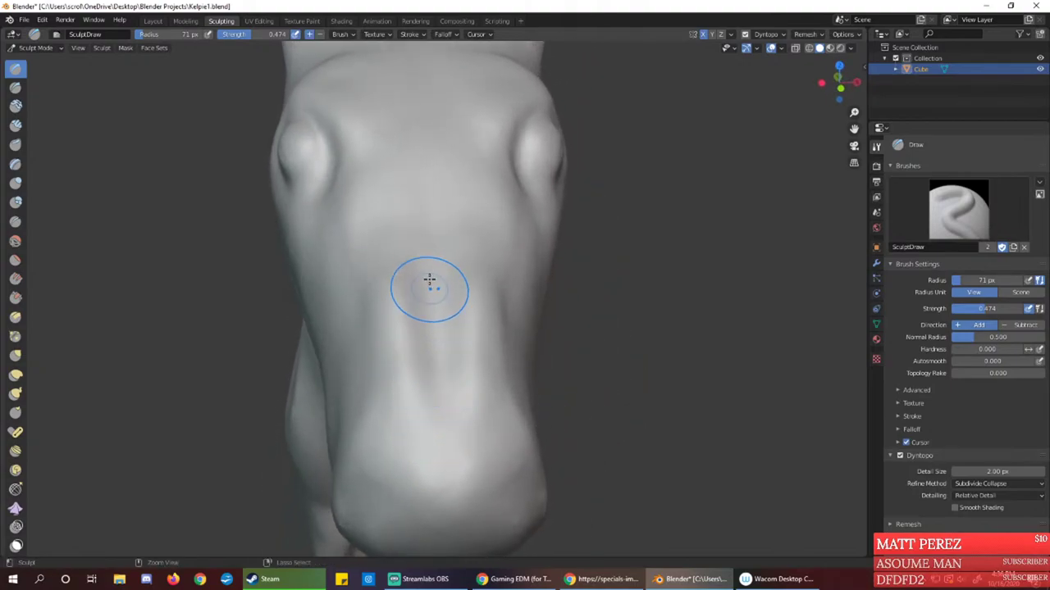
ctrl+drag(431, 230, 423, 207)
drag(433, 388, 428, 346)
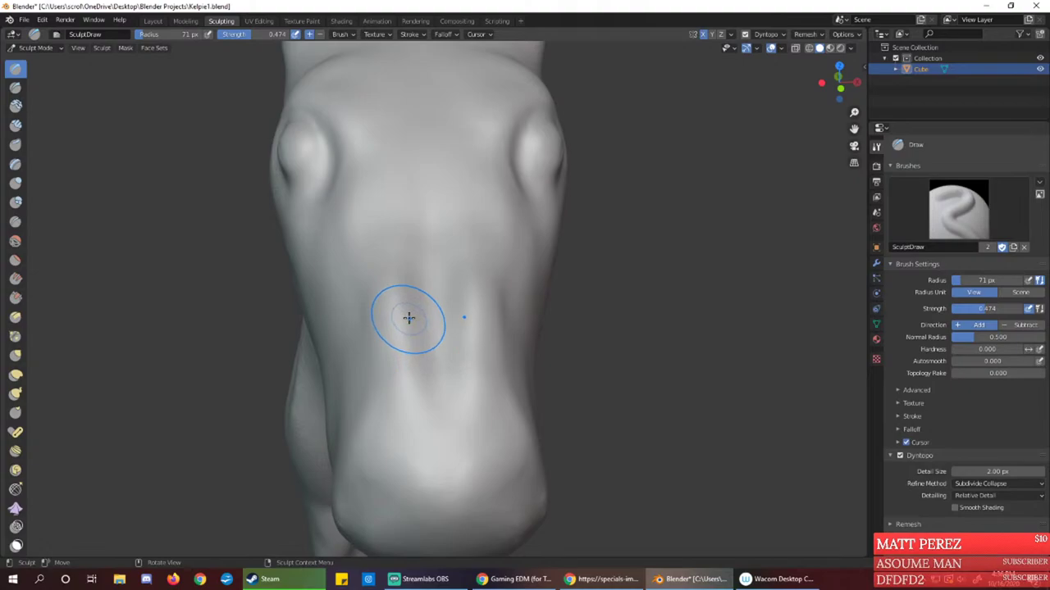
Raise the nasal ridges on both sides of the central groove, running from the brow towards the muzzle
middle_drag(409, 318, 408, 357)
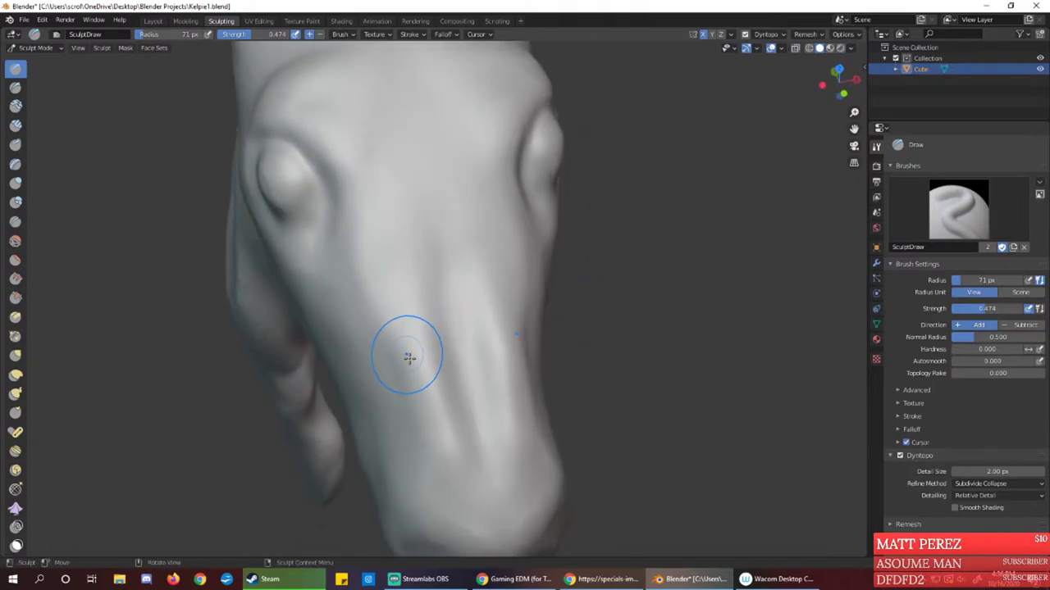
drag(408, 358, 386, 208)
mouse_move(405, 300)
mouse_down()
mouse_move(372, 190)
mouse_move(404, 260)
mouse_up()
mouse_move(420, 274)
middle_down()
mouse_move(391, 262)
mouse_move(410, 258)
mouse_move(382, 258)
middle_up()
mouse_move(382, 258)
mouse_down()
mouse_move(395, 162)
mouse_move(384, 240)
mouse_up()
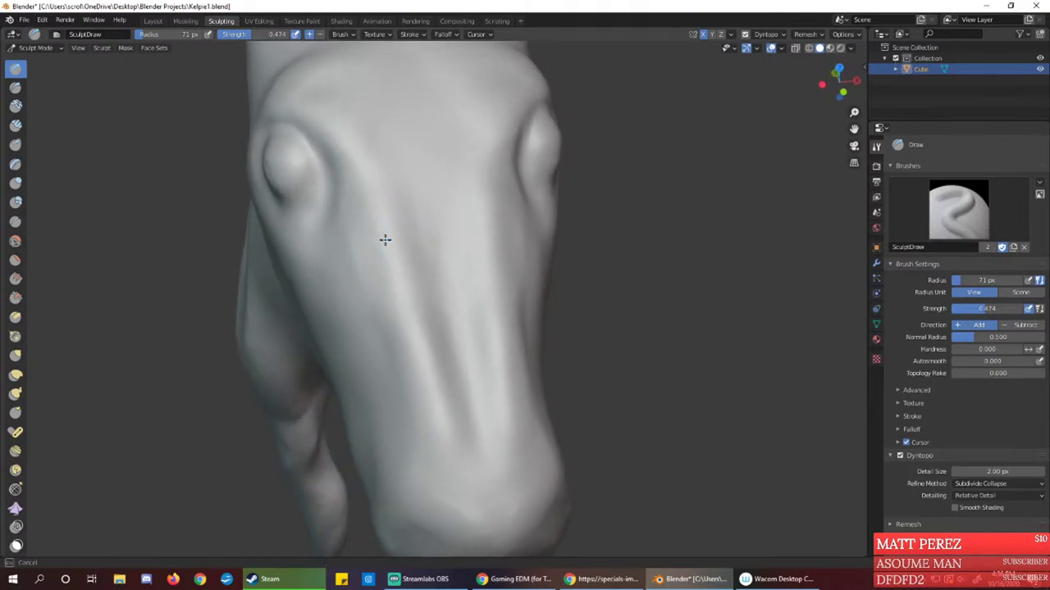
Sculpt the facial plane between the eye and muzzle with diagonal Draw strokes and blend them into the cheek
mouse_move(458, 269)
middle_down()
mouse_move(424, 235)
mouse_move(361, 227)
mouse_move(420, 252)
mouse_move(386, 232)
mouse_move(413, 300)
middle_up()
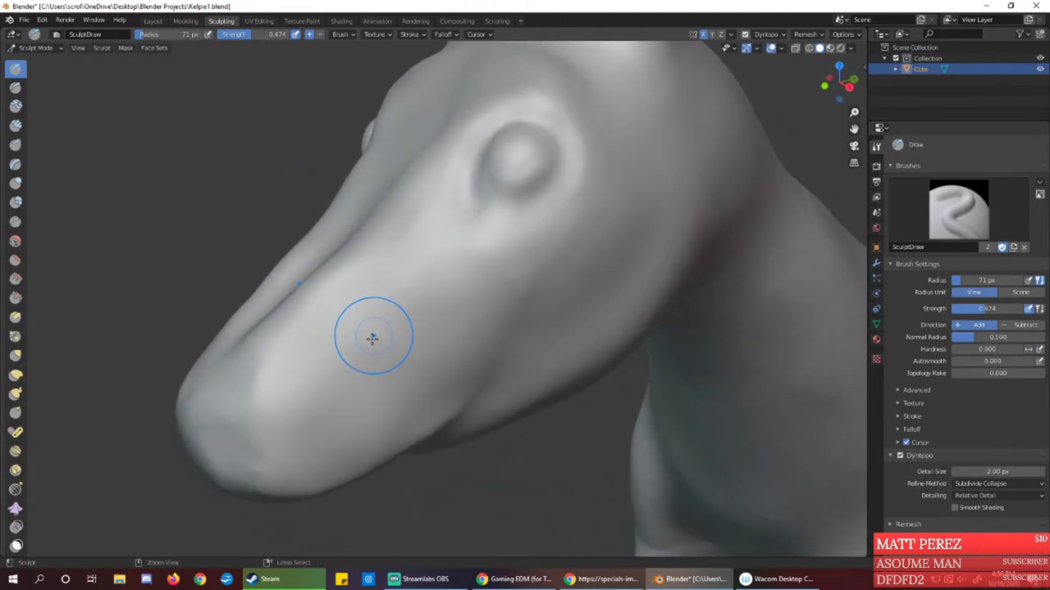
mouse_move(373, 337)
mouse_down()
mouse_move(430, 250)
mouse_move(367, 334)
mouse_up()
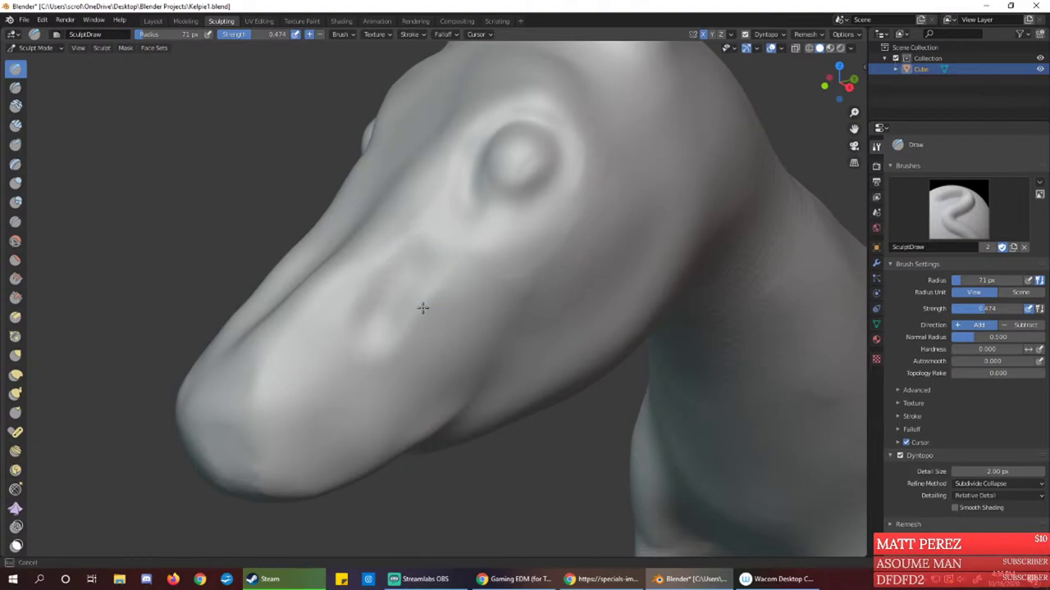
mouse_move(422, 308)
mouse_down()
mouse_move(443, 279)
mouse_move(386, 364)
mouse_up()
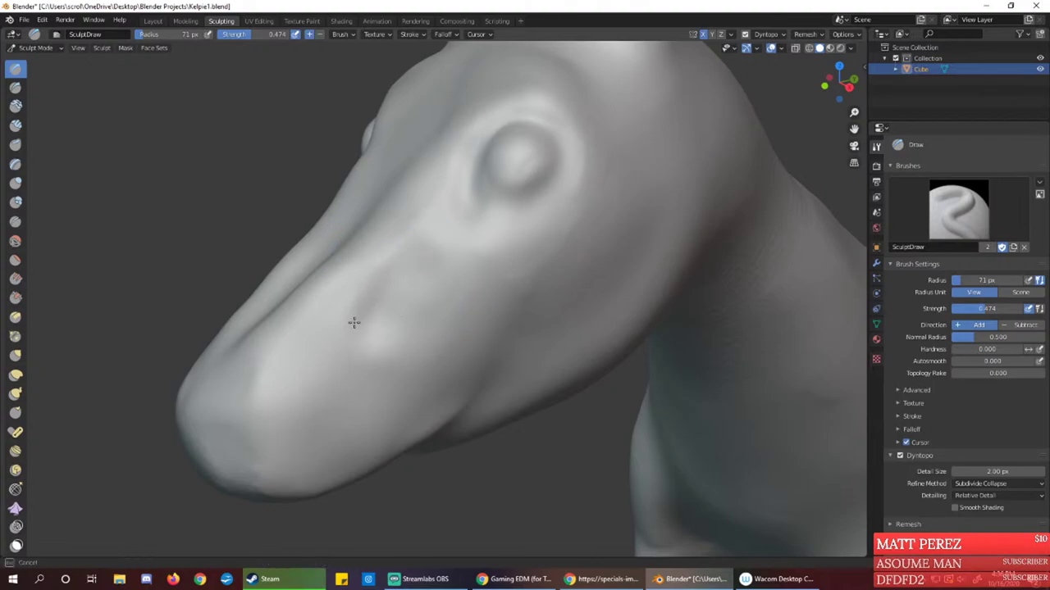
drag(354, 323, 375, 328)
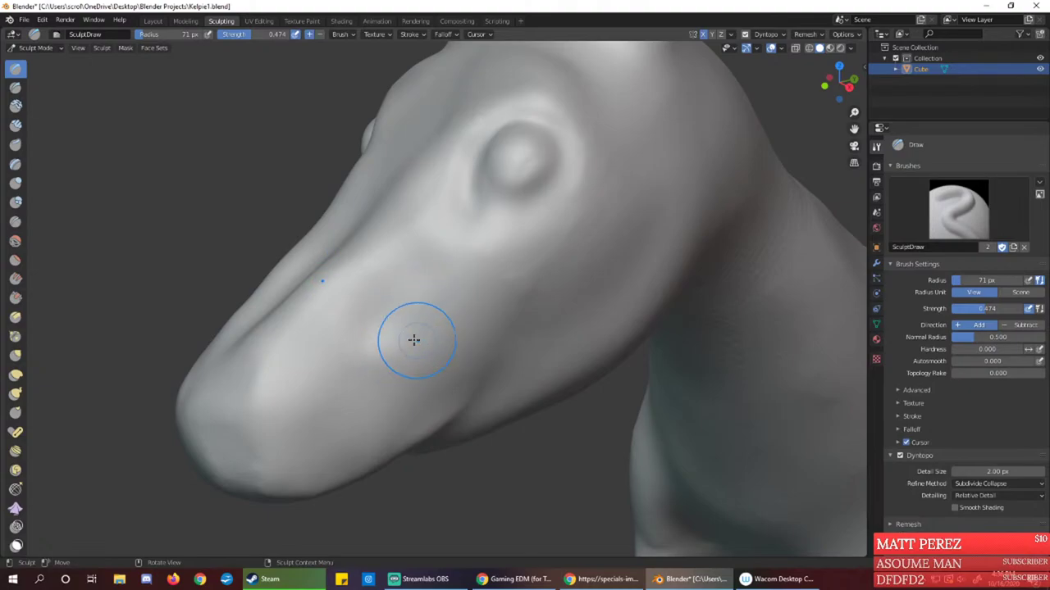
mouse_move(415, 340)
middle_down()
mouse_move(473, 316)
mouse_move(413, 325)
middle_up()
drag(451, 283, 370, 364)
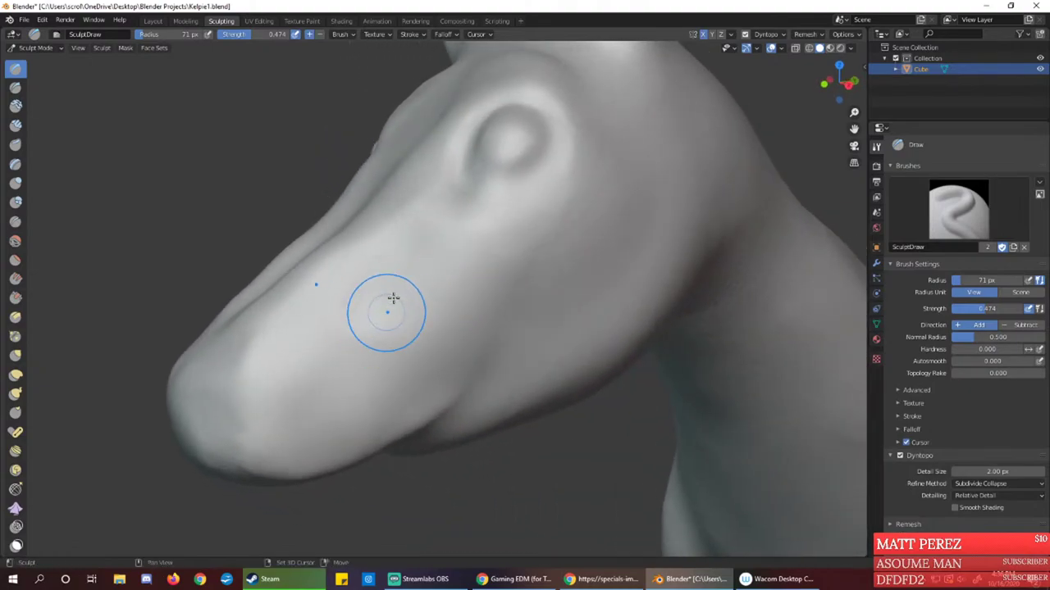
drag(394, 297, 335, 369)
Smooth the muzzle's side and the cheek below the eye, inspecting the head from the side and front
mouse_move(335, 369)
middle_down()
mouse_move(381, 314)
mouse_move(393, 321)
middle_up()
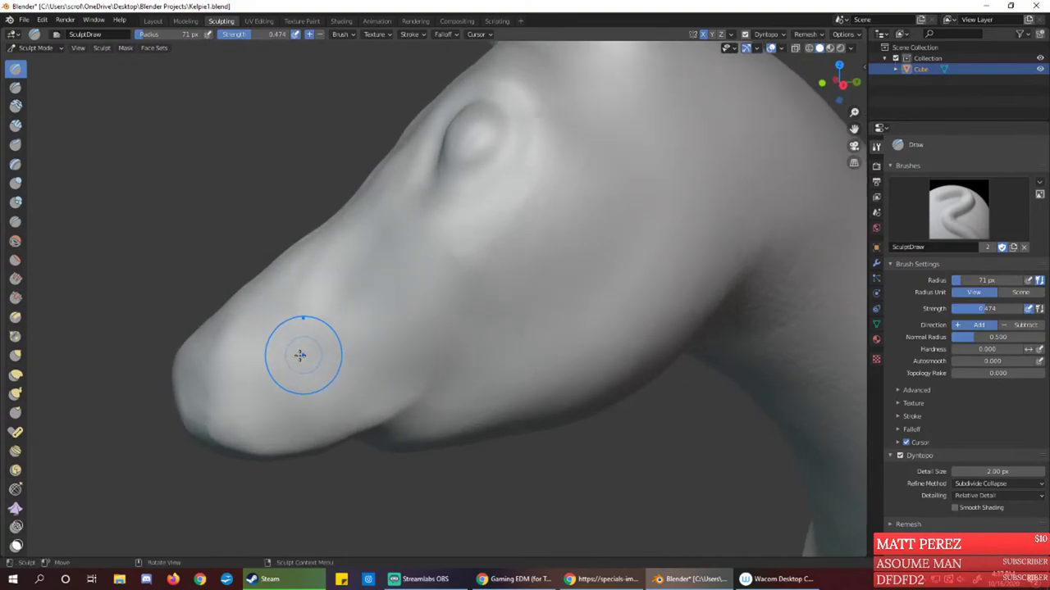
middle_drag(286, 335, 291, 309)
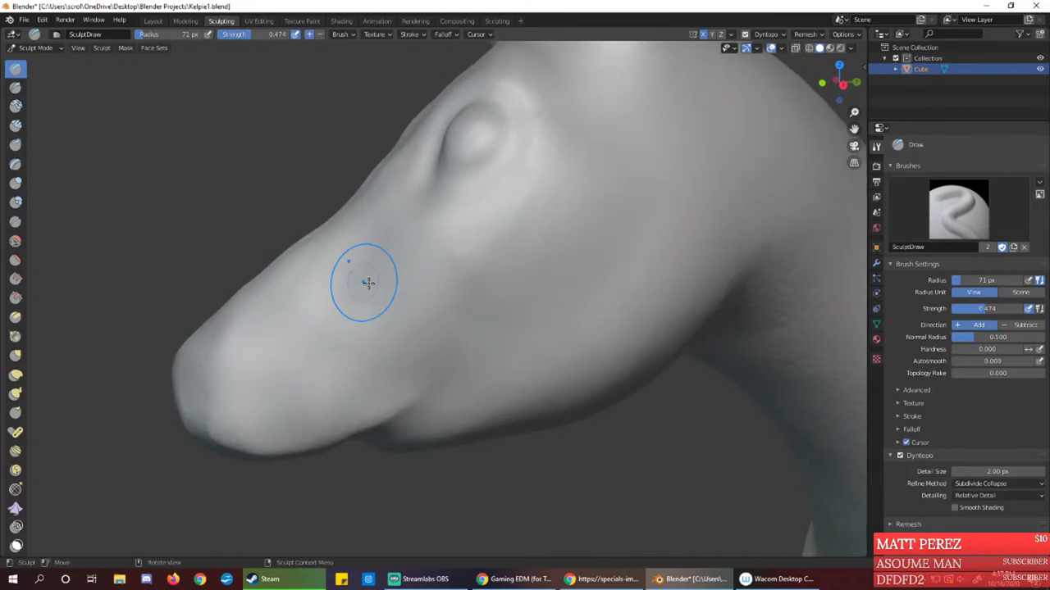
mouse_move(363, 281)
middle_down()
mouse_move(413, 293)
mouse_move(496, 263)
middle_up()
shift+drag(604, 173, 492, 293)
shift+drag(554, 231, 549, 238)
mouse_move(540, 260)
middle_down()
mouse_move(514, 257)
mouse_move(467, 228)
mouse_move(590, 262)
mouse_move(669, 269)
middle_up()
scroll(527, 284, up, 4)
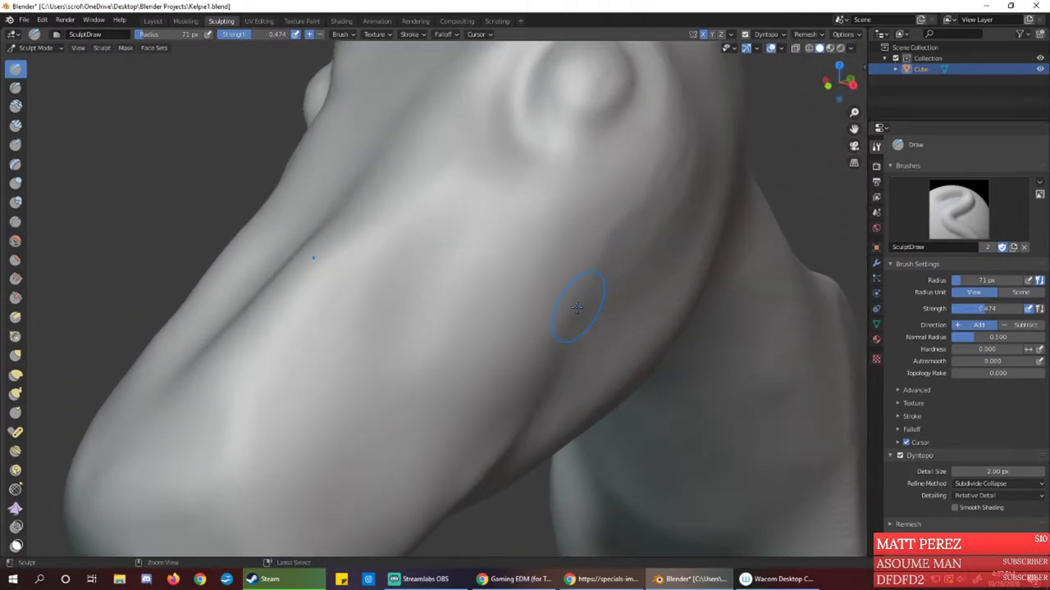
mouse_move(579, 307)
ctrl+middle_down()
mouse_move(546, 365)
mouse_move(497, 382)
mouse_move(475, 369)
mouse_move(498, 328)
ctrl+middle_up()
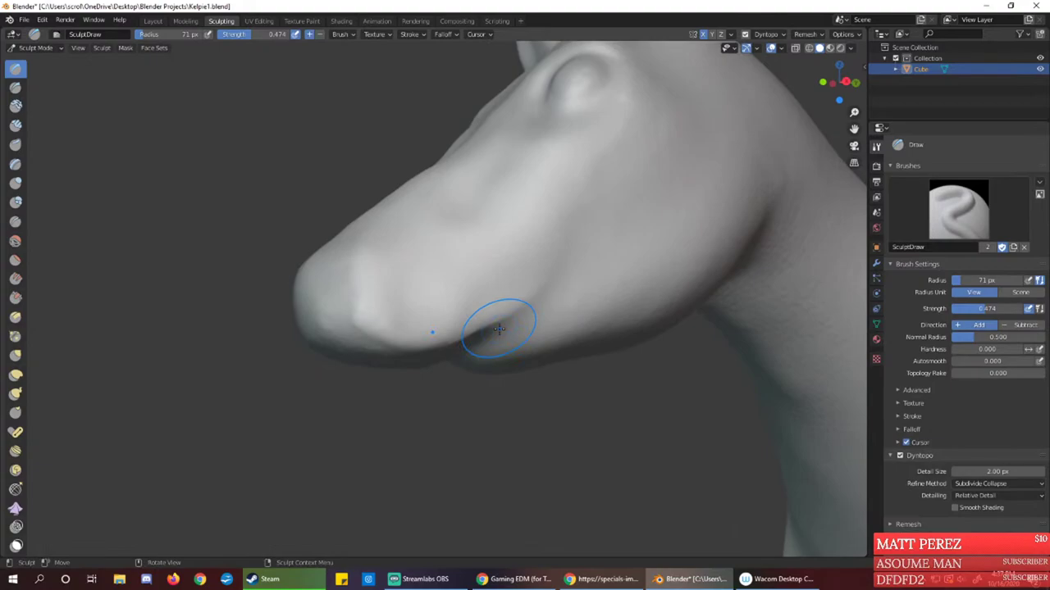
mouse_move(408, 330)
middle_down()
mouse_move(475, 340)
mouse_move(450, 339)
middle_up()
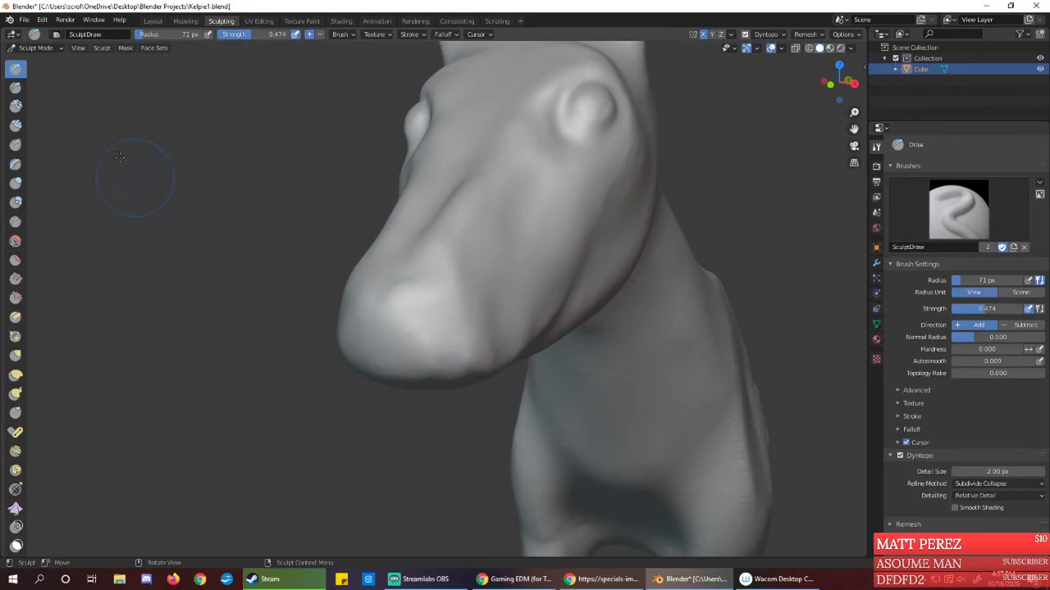
Switch to the Clay brush and reduce its radius to 40 px for finer work on the muzzle
click(15, 106)
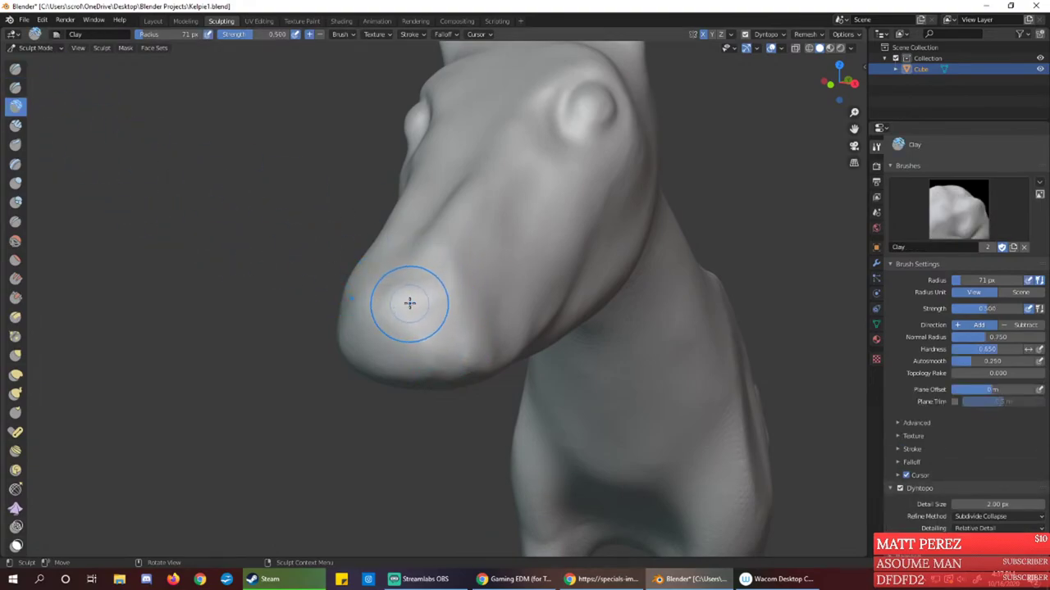
drag(429, 290, 434, 296)
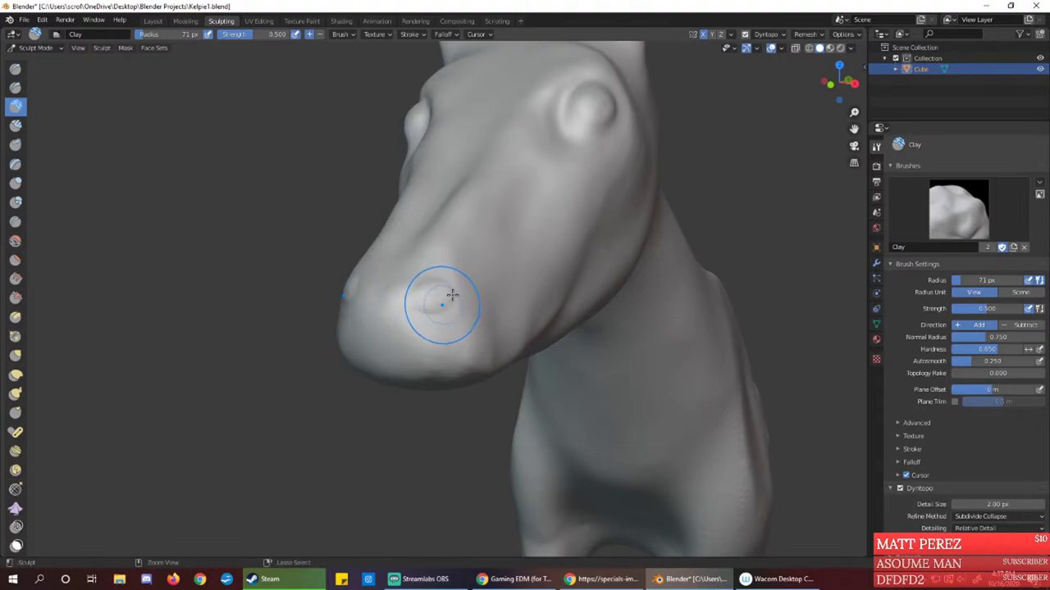
right_click(435, 295)
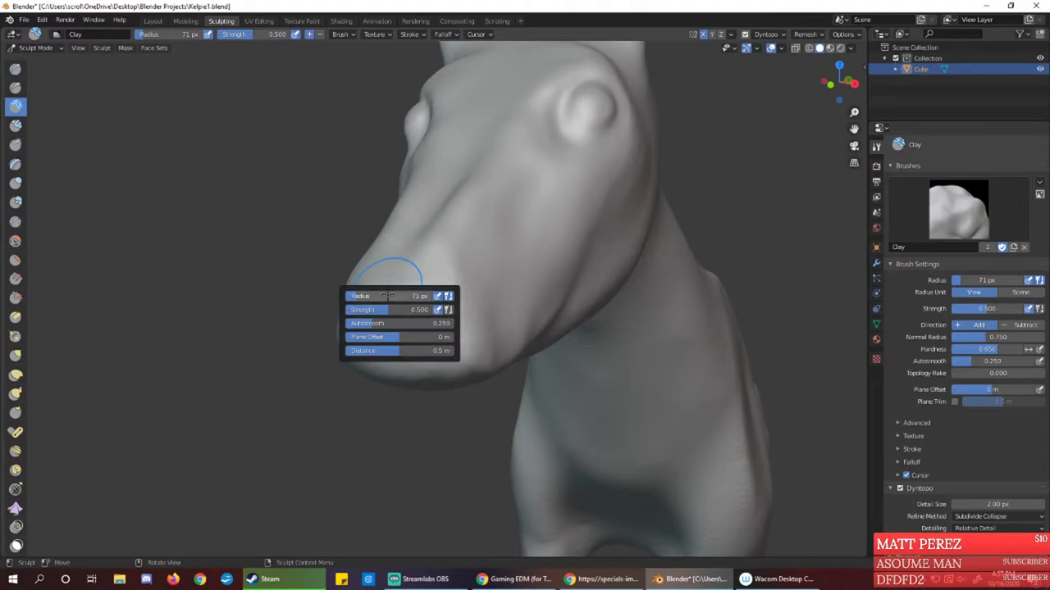
drag(383, 296, 388, 267)
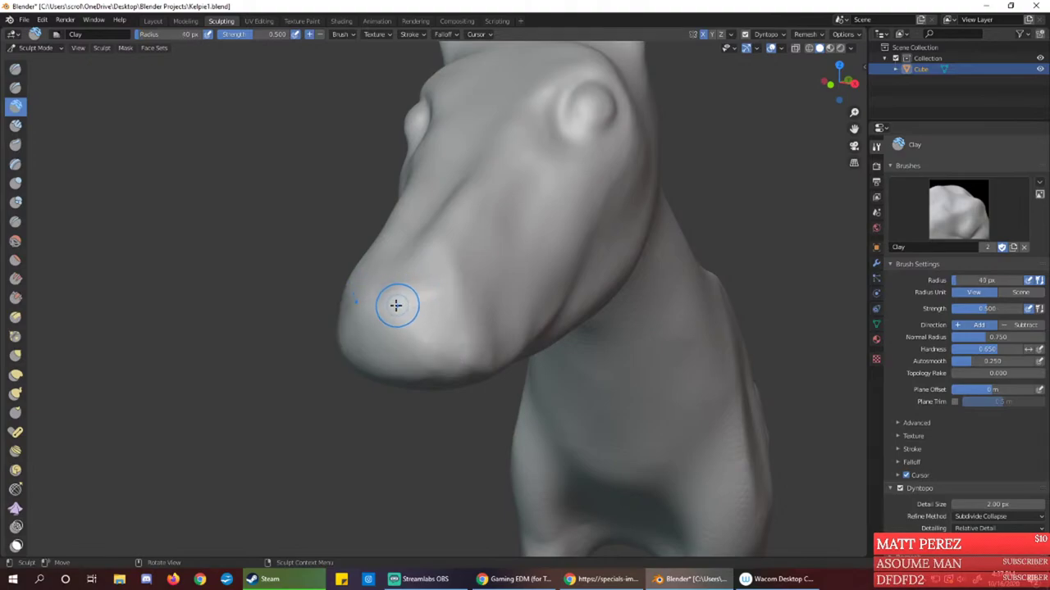
Build up a curved ridge for the upper nostril rim near the muzzle's tip with Clay strokes
drag(395, 305, 382, 310)
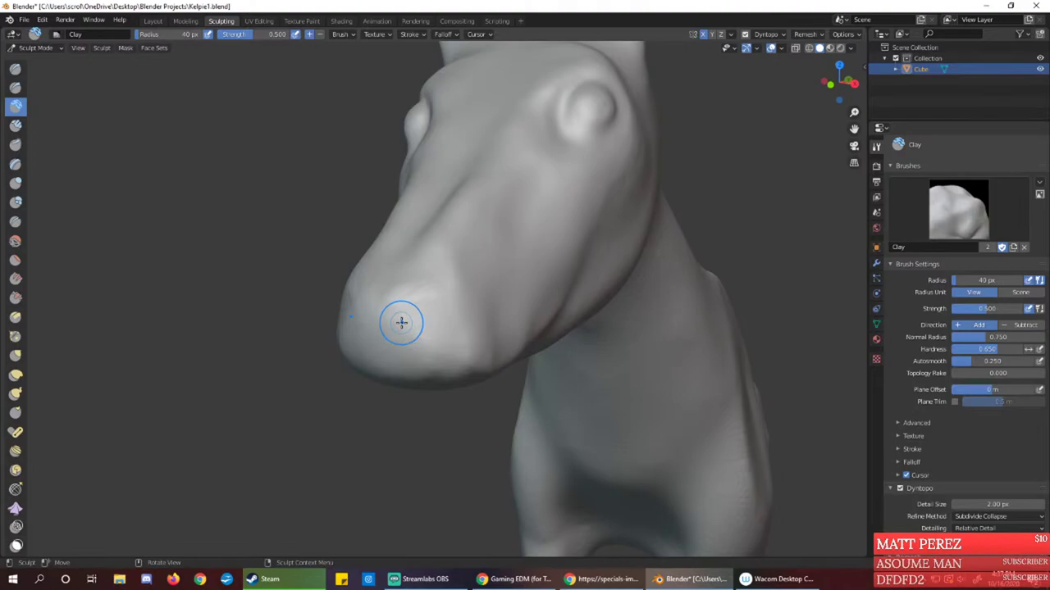
middle_drag(408, 310, 457, 328)
mouse_move(457, 328)
mouse_down()
mouse_move(490, 304)
mouse_move(500, 327)
mouse_up()
mouse_move(500, 326)
middle_down()
mouse_move(479, 307)
mouse_move(434, 298)
middle_up()
drag(423, 291, 424, 282)
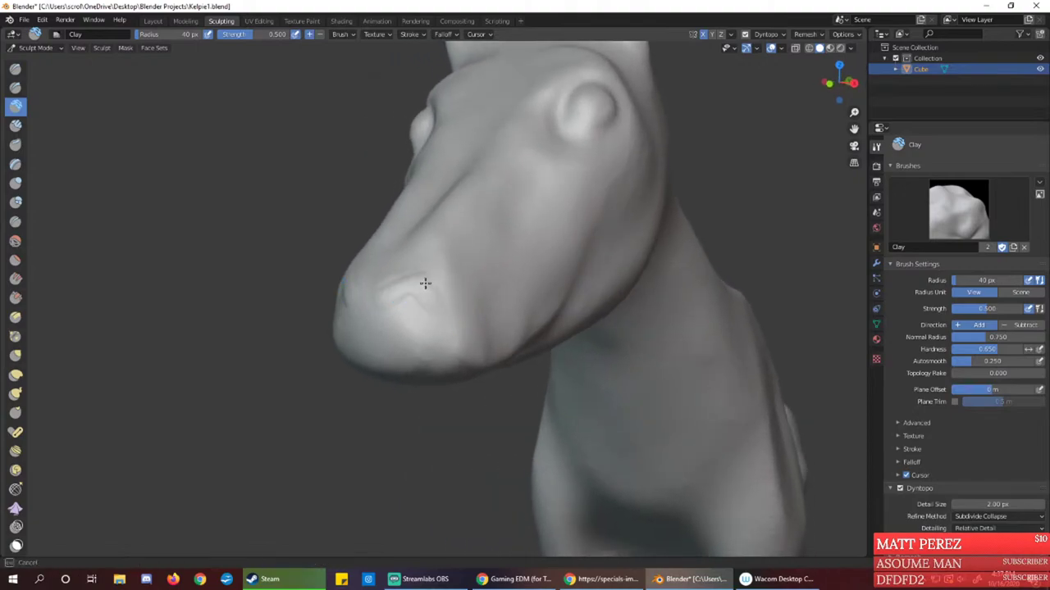
Extend the nostril rim outward and down the muzzle's side, shaping the area around it with short Clay strokes
mouse_move(443, 317)
mouse_down()
mouse_move(441, 304)
mouse_move(449, 321)
mouse_up()
mouse_move(449, 322)
middle_down()
mouse_move(418, 293)
mouse_move(434, 307)
middle_up()
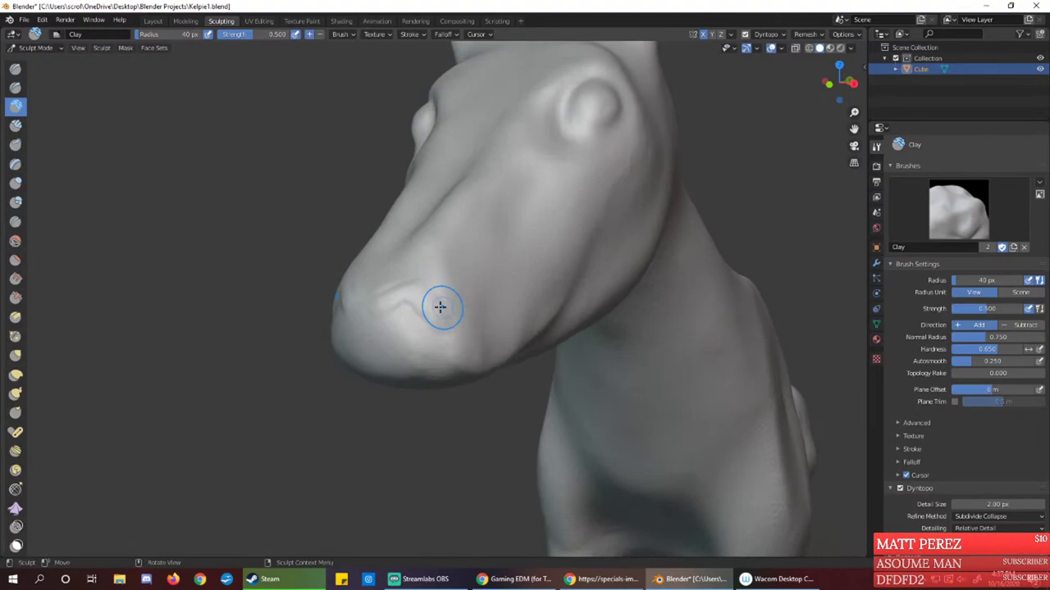
drag(438, 307, 439, 327)
mouse_move(421, 303)
mouse_down()
mouse_move(441, 330)
mouse_move(392, 302)
mouse_up()
middle_drag(431, 310, 453, 308)
mouse_move(462, 300)
mouse_down()
mouse_move(425, 299)
mouse_move(434, 291)
mouse_up()
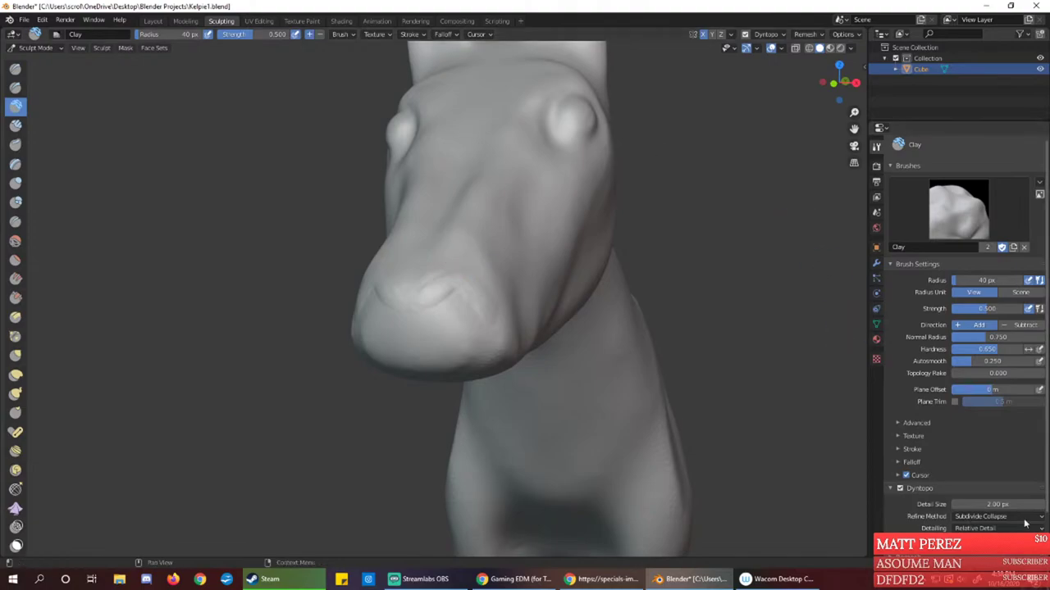
Switch to Chrome, open thingiverse.com and browse the popular designs on its front page
click(532, 583)
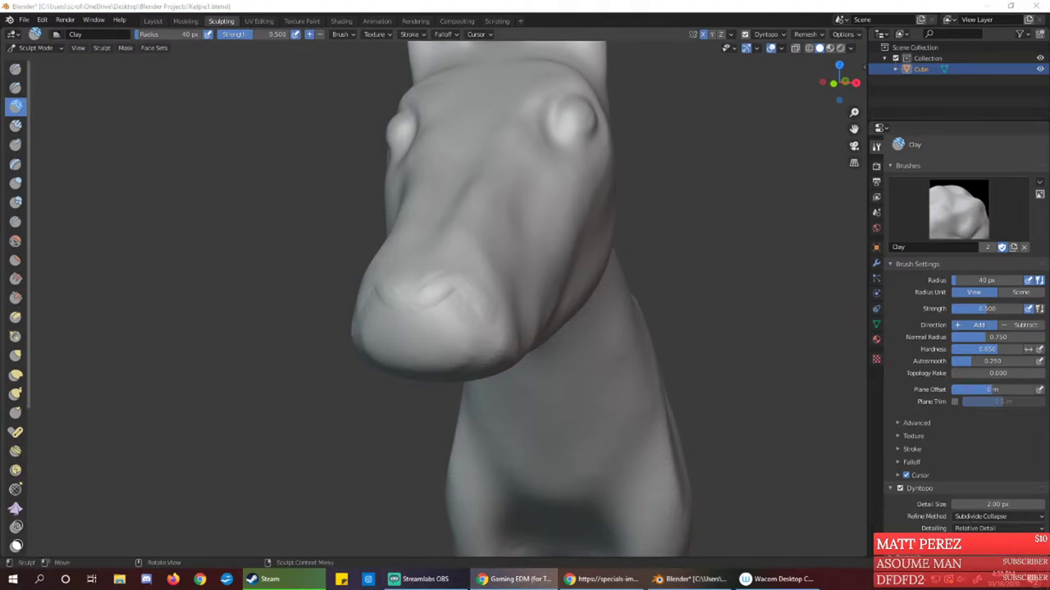
drag(2, 254, 566, 3)
click(351, 28)
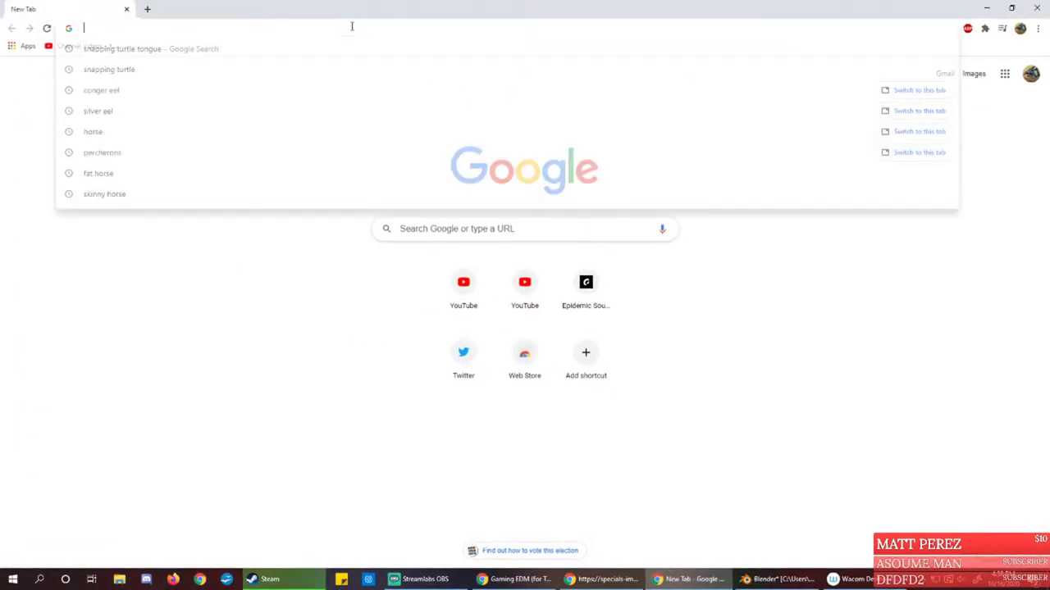
text(thing)
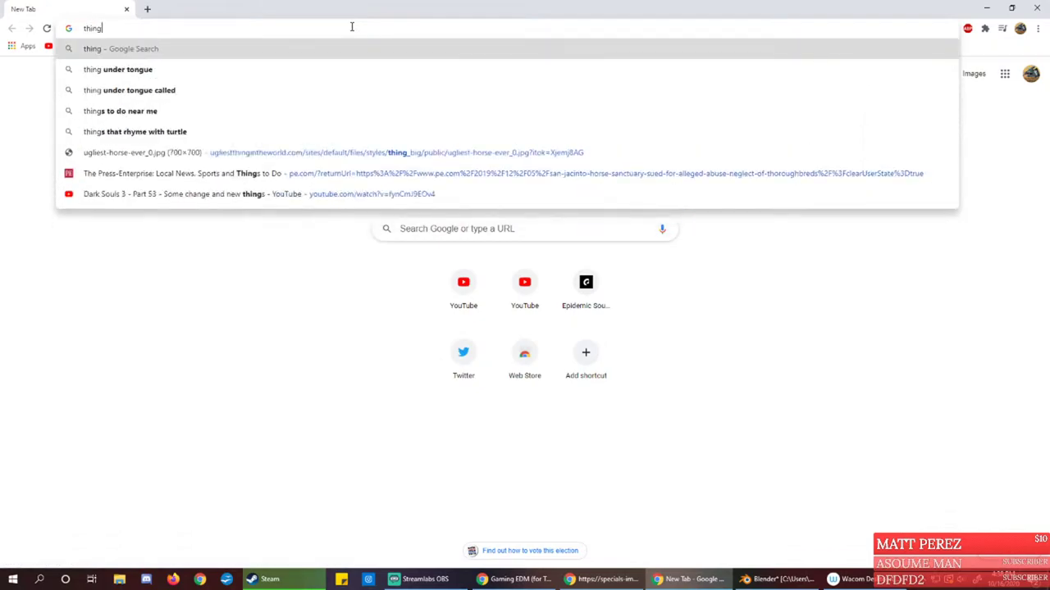
text(iverse)
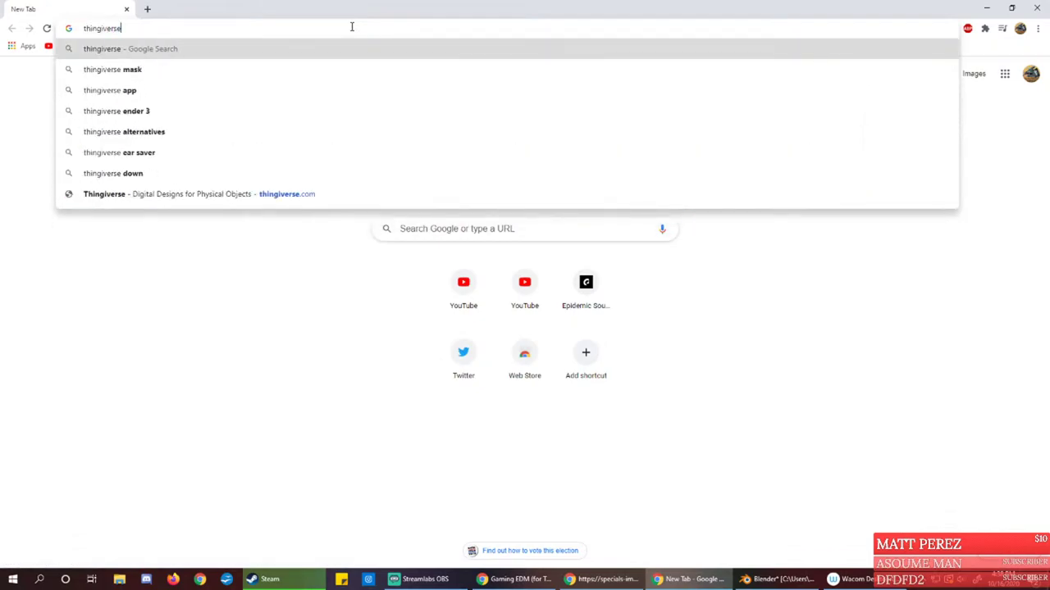
text(.com)
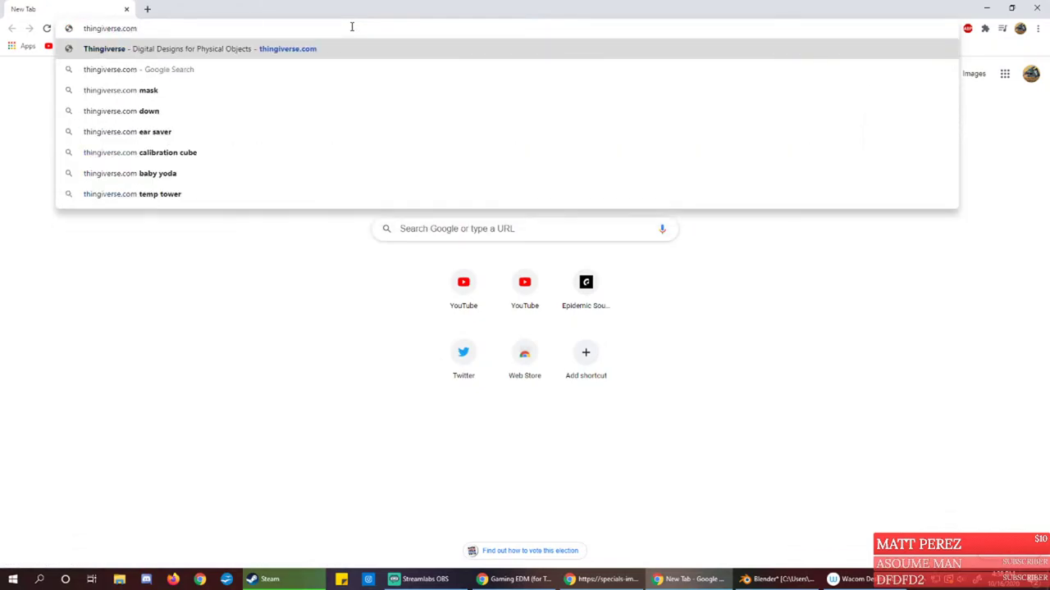
key(Return)
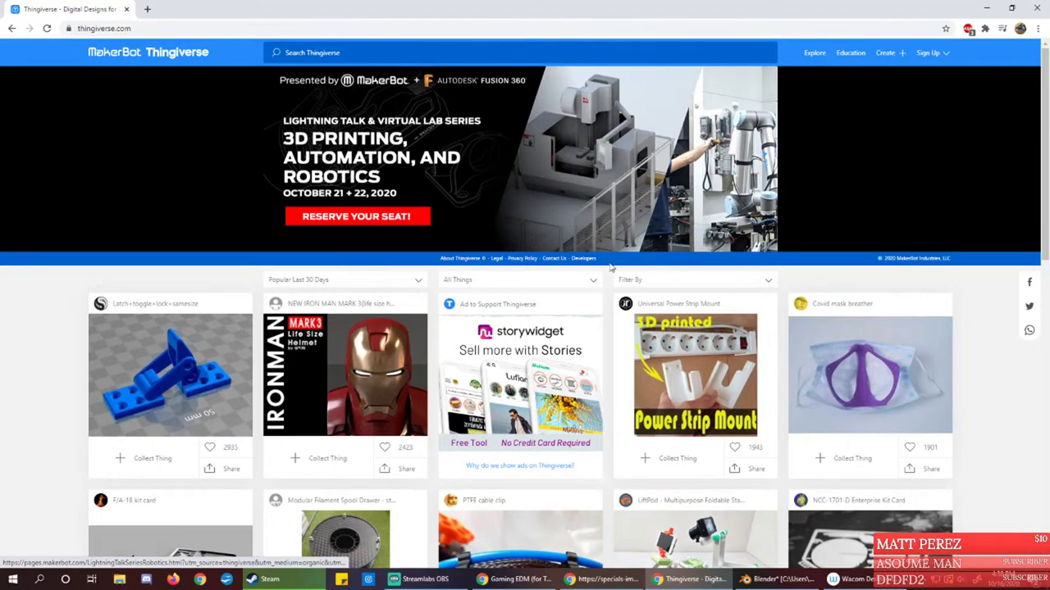
scroll(587, 290, down, 7)
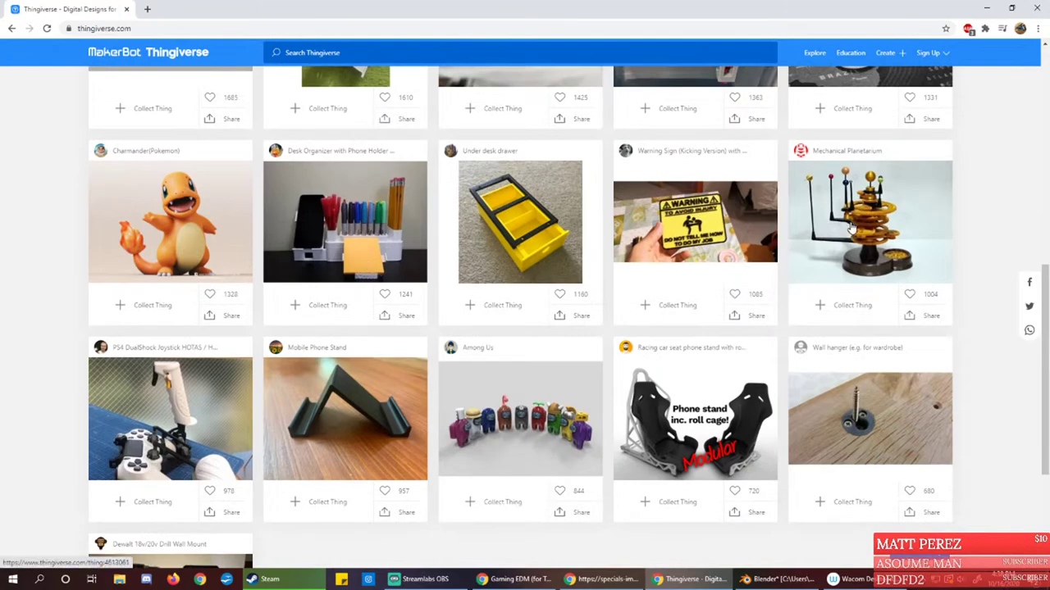
scroll(845, 232, up, 4)
scroll(515, 385, down, 5)
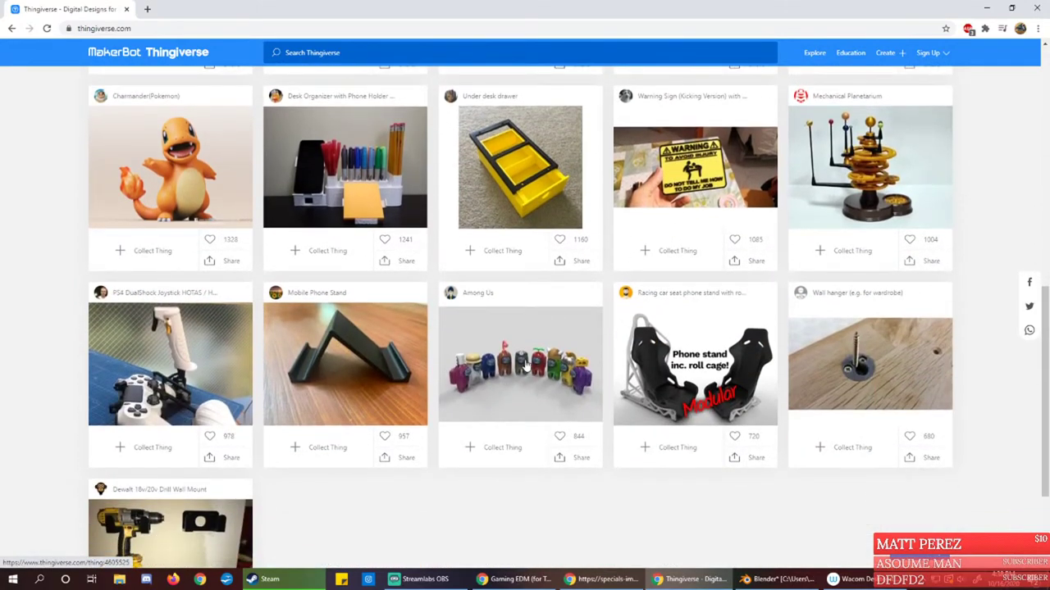
scroll(509, 376, down, 2)
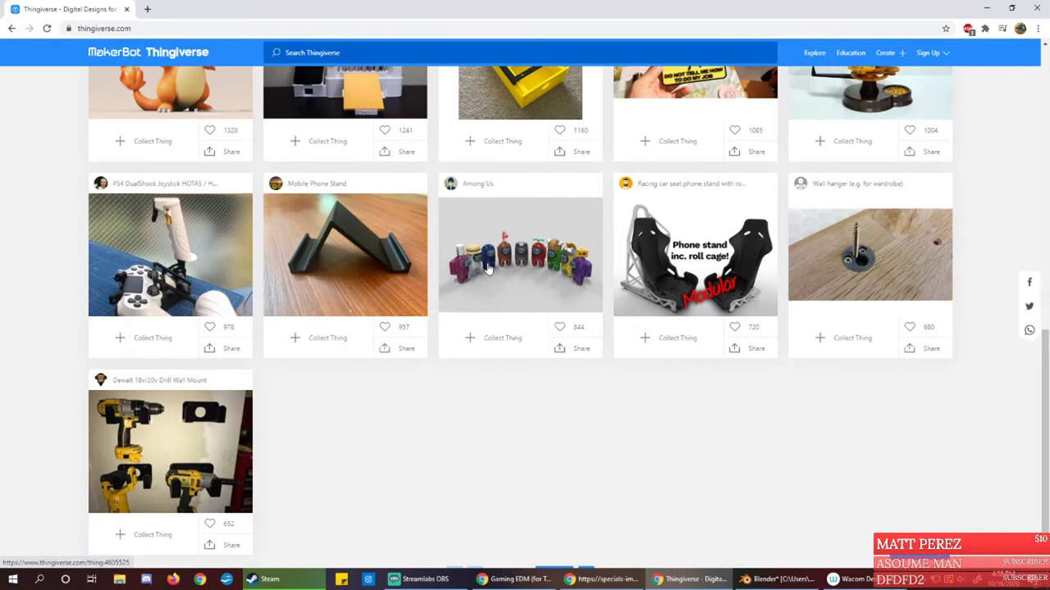
scroll(510, 266, up, 10)
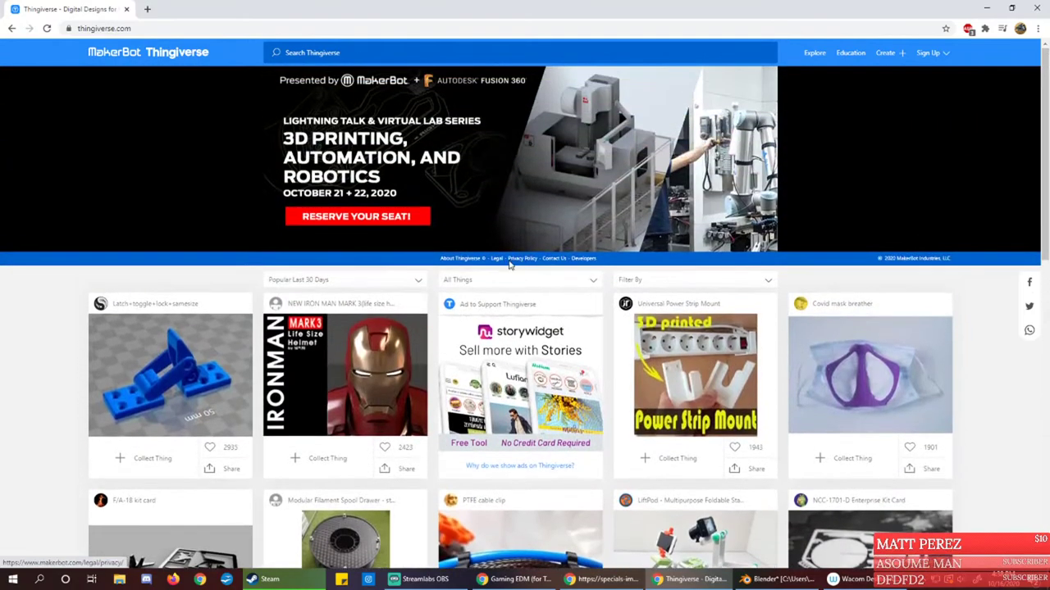
Filter the Thingiverse listing to the Models category and look through its first page of designs
click(496, 281)
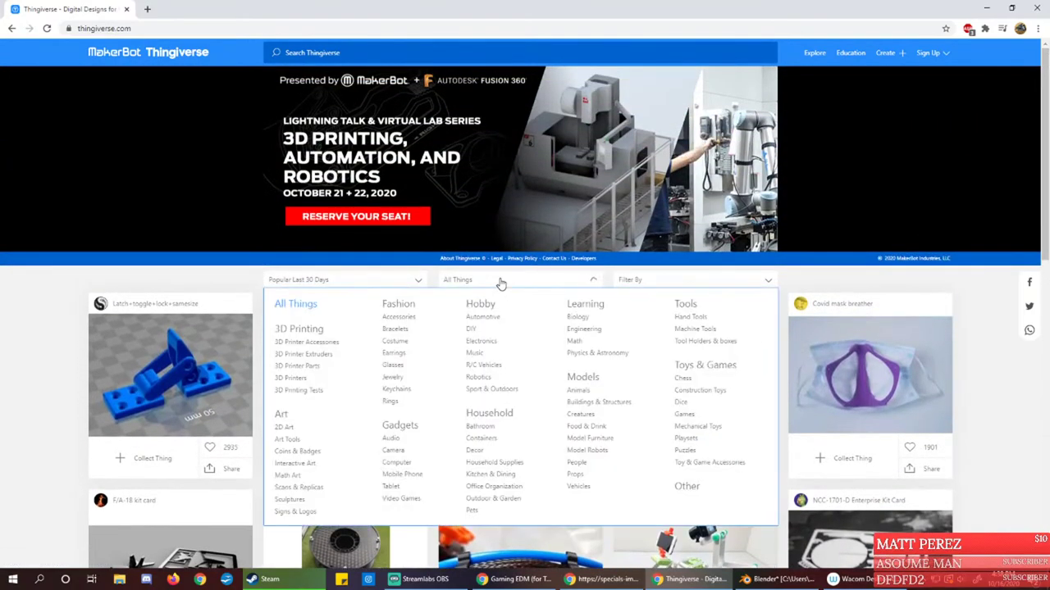
click(592, 379)
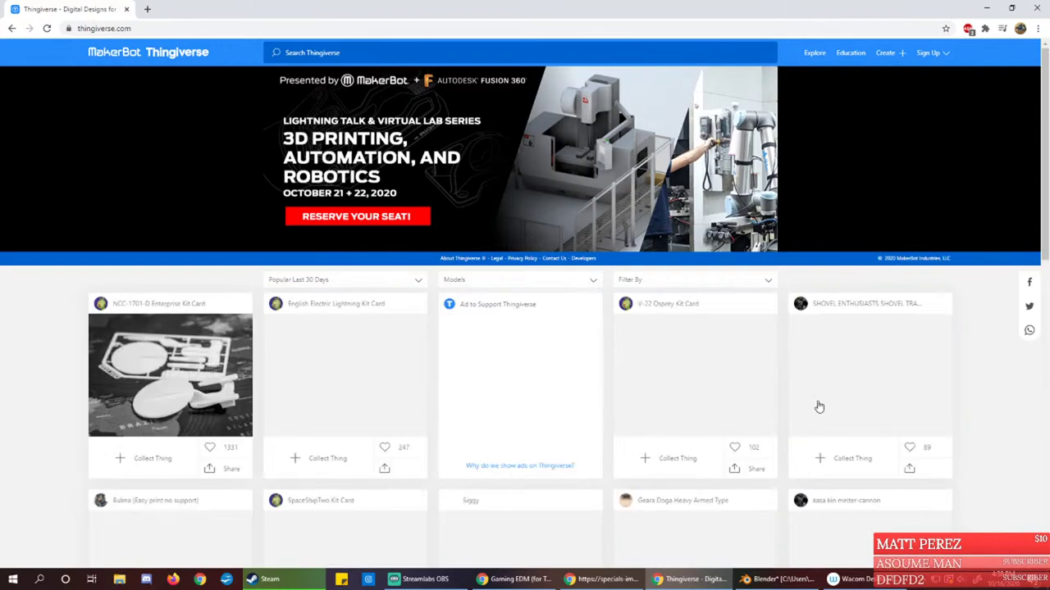
scroll(943, 385, down, 1)
scroll(991, 376, down, 2)
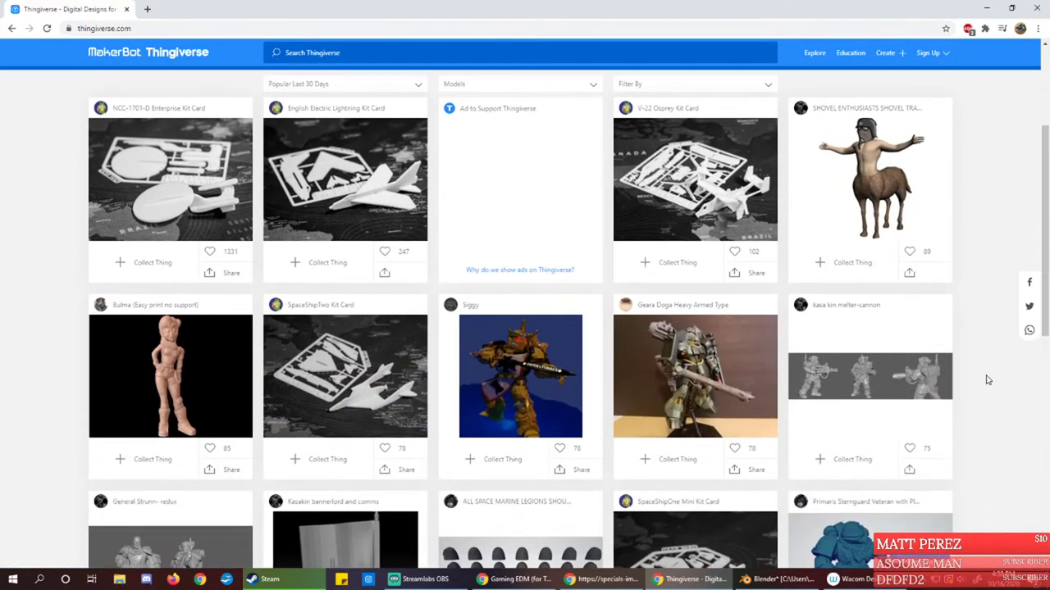
scroll(894, 377, down, 2)
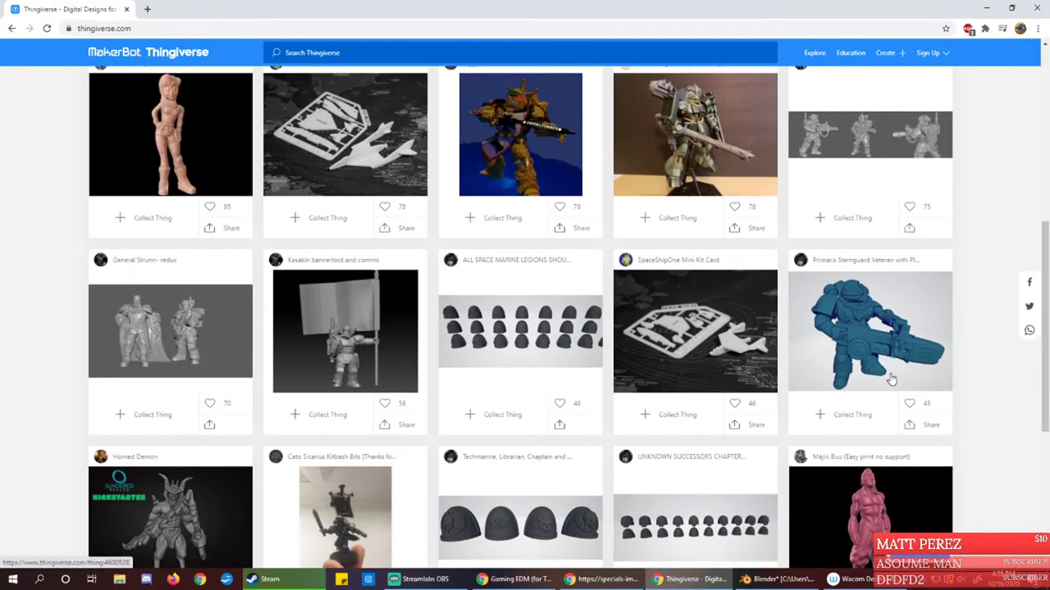
scroll(891, 377, down, 1)
scroll(436, 369, down, 2)
scroll(586, 370, down, 1)
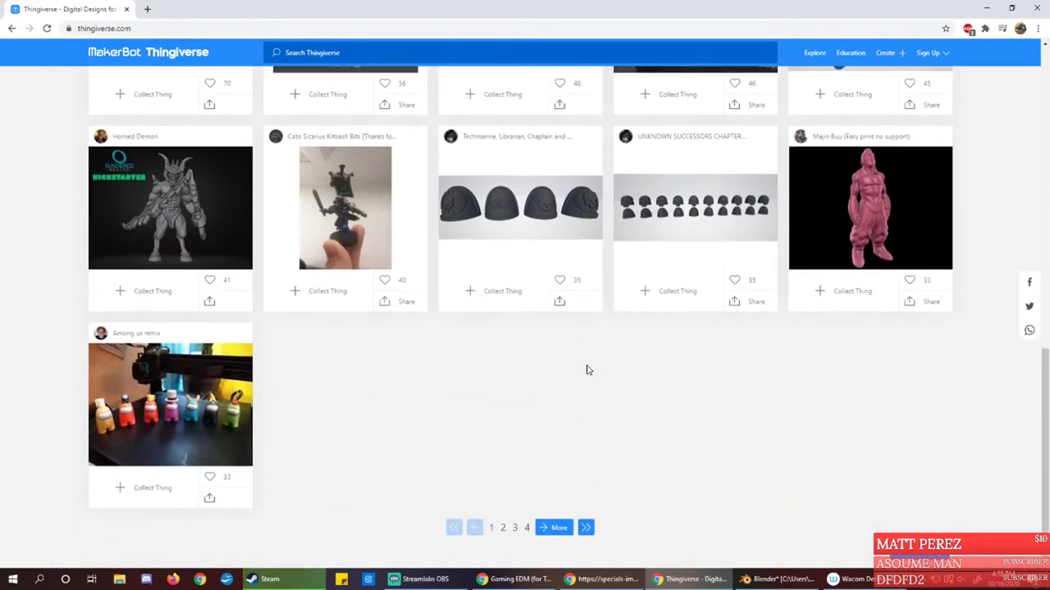
scroll(586, 383, up, 10)
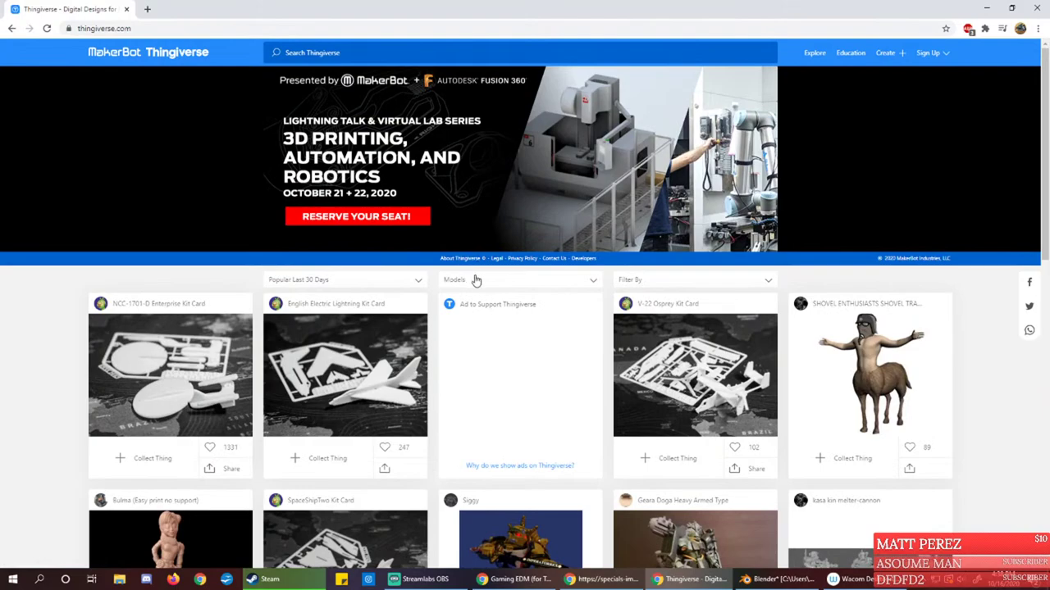
Narrow the listing to the Creatures category and look through its first page of designs
click(476, 280)
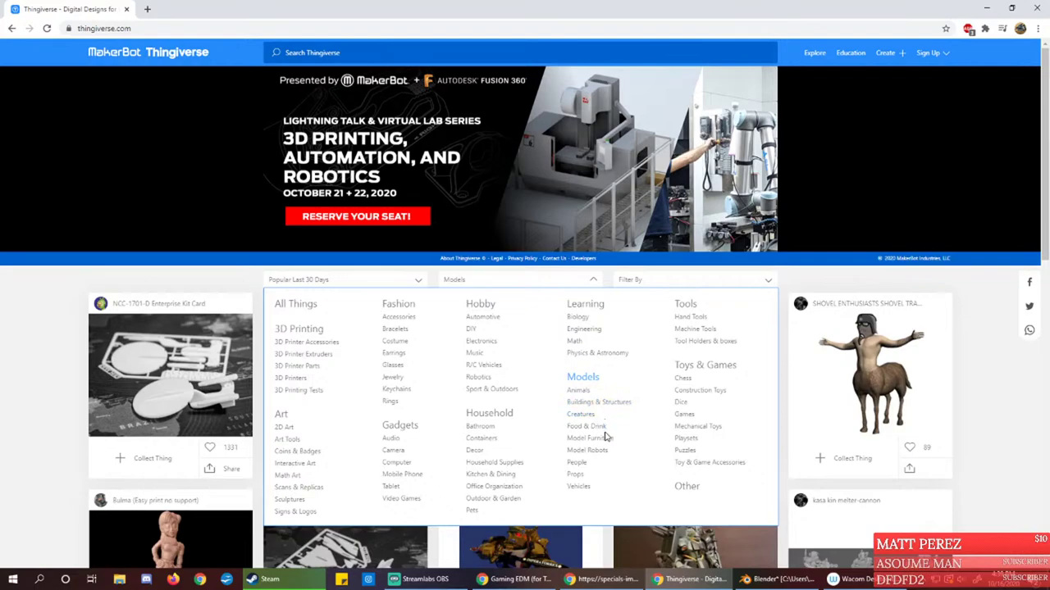
click(582, 415)
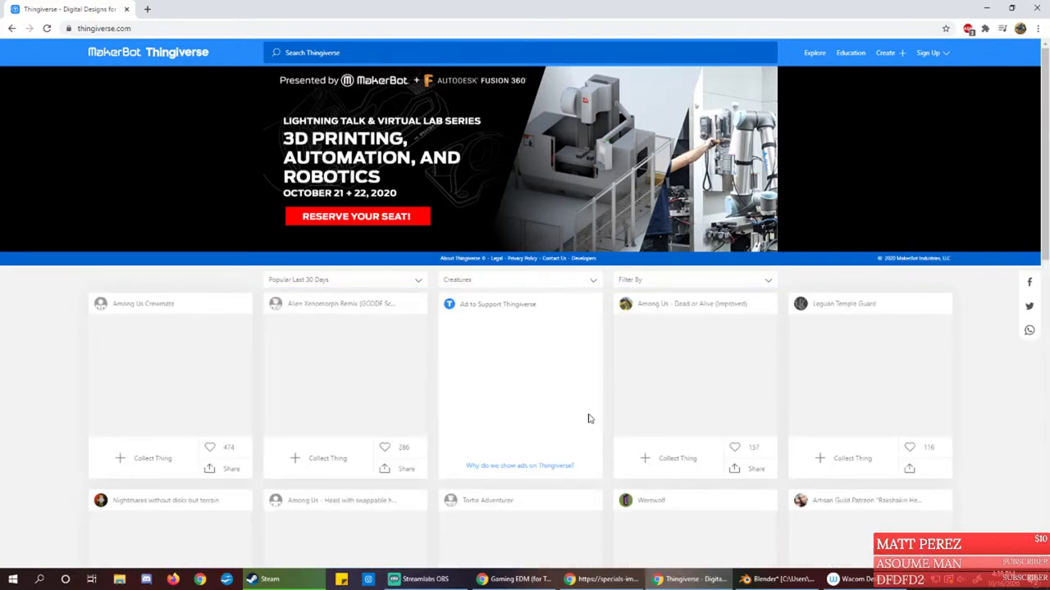
scroll(749, 426, down, 2)
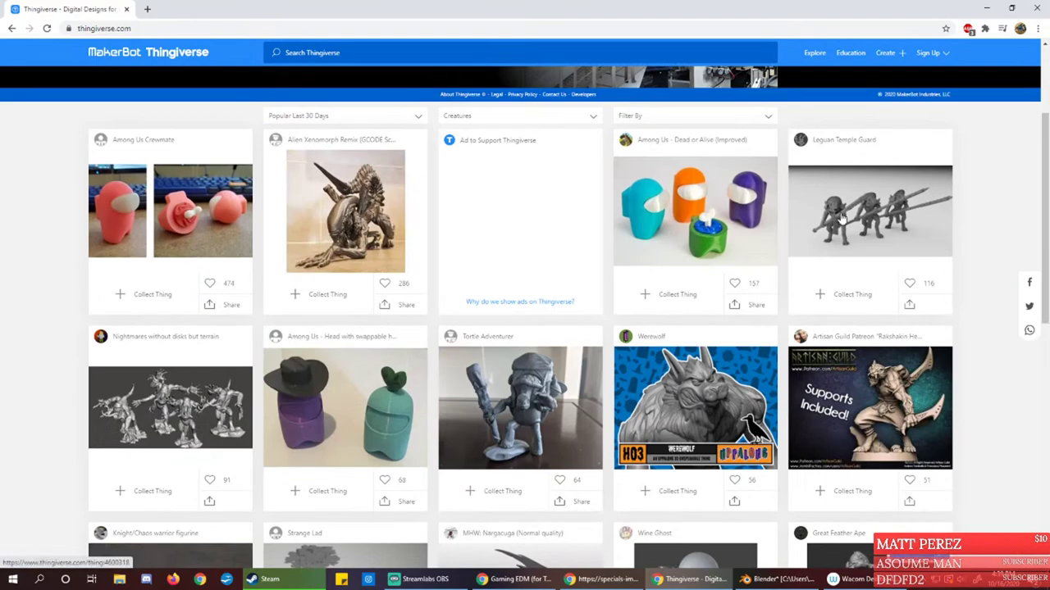
scroll(853, 237, down, 1)
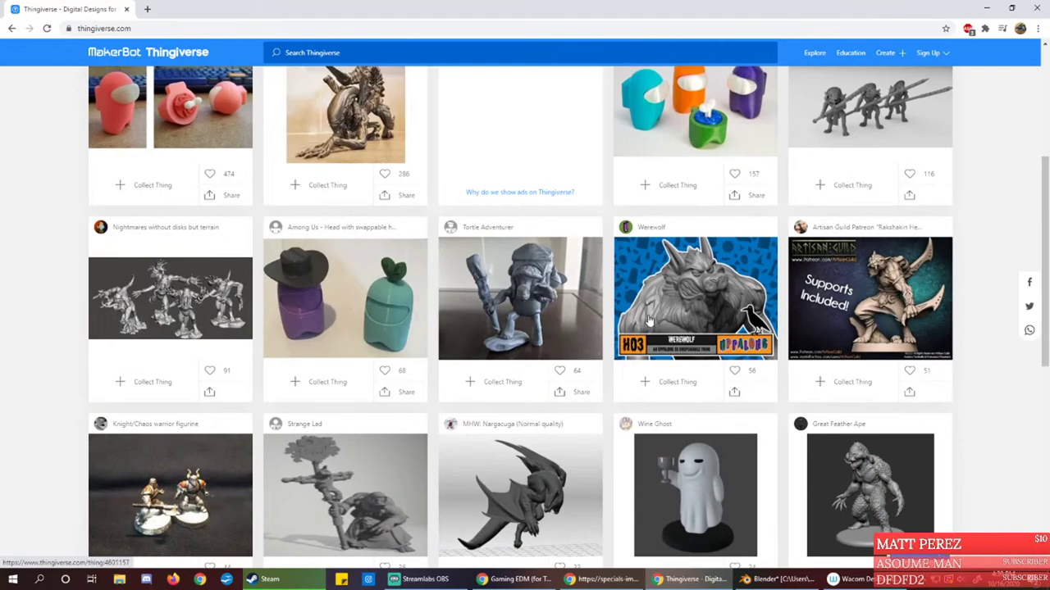
scroll(511, 300, down, 2)
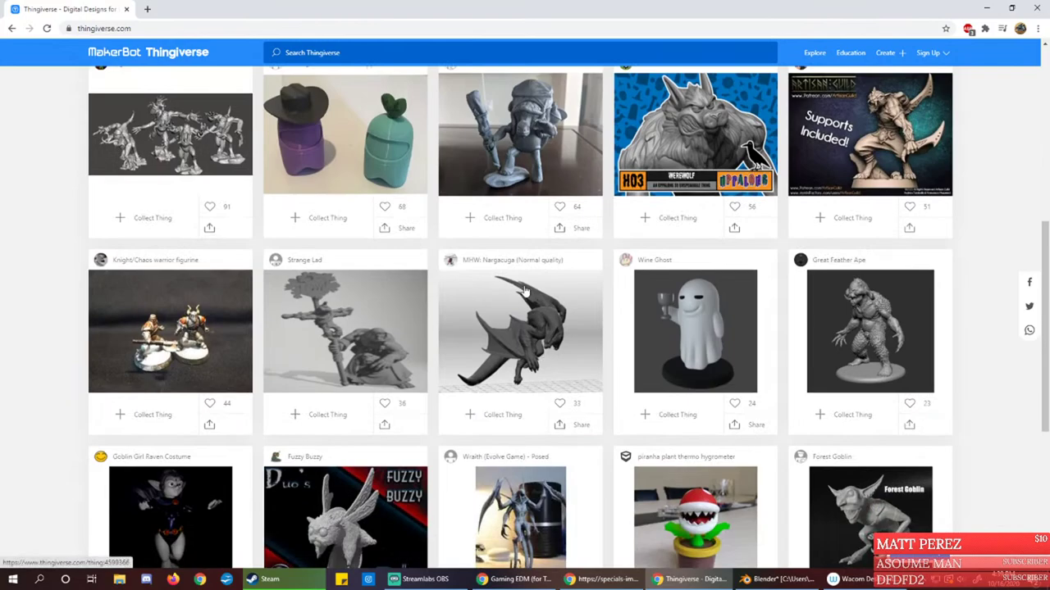
scroll(517, 345, down, 2)
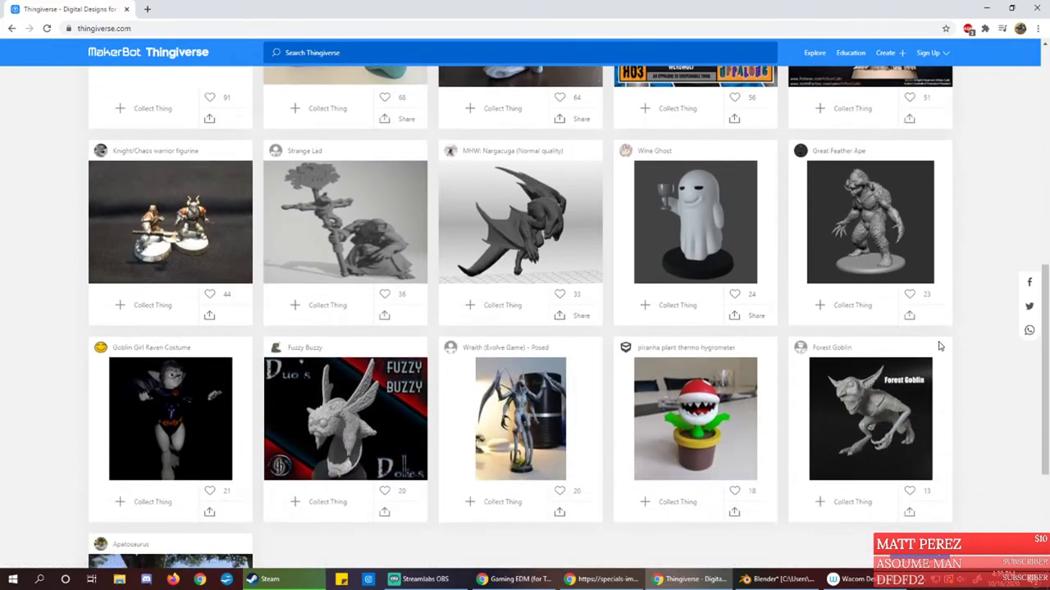
scroll(952, 361, down, 2)
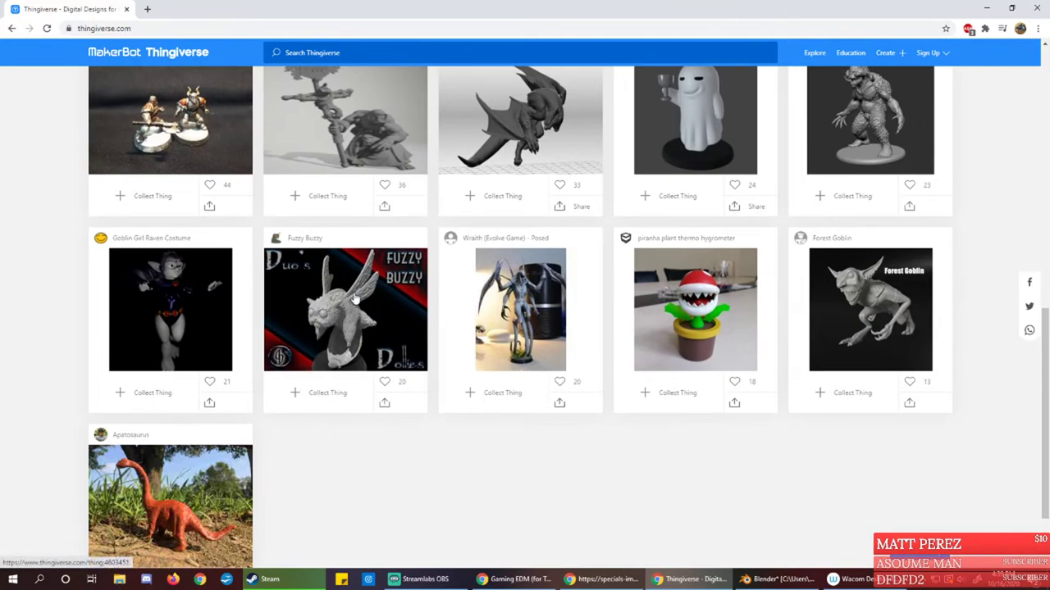
scroll(330, 378, down, 2)
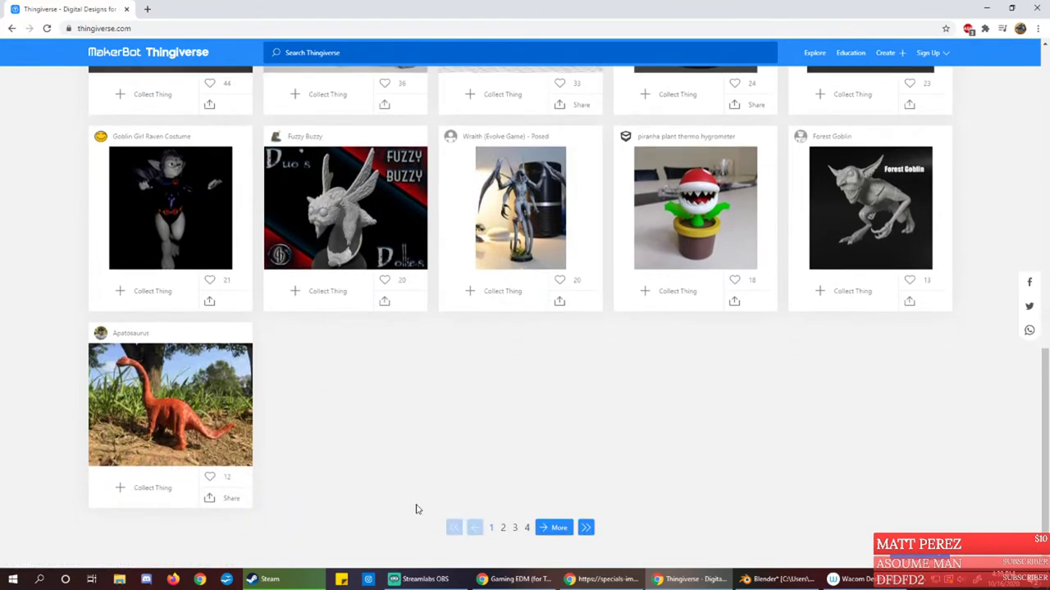
Look through the second page of Creatures designs and move on to the third page
click(503, 528)
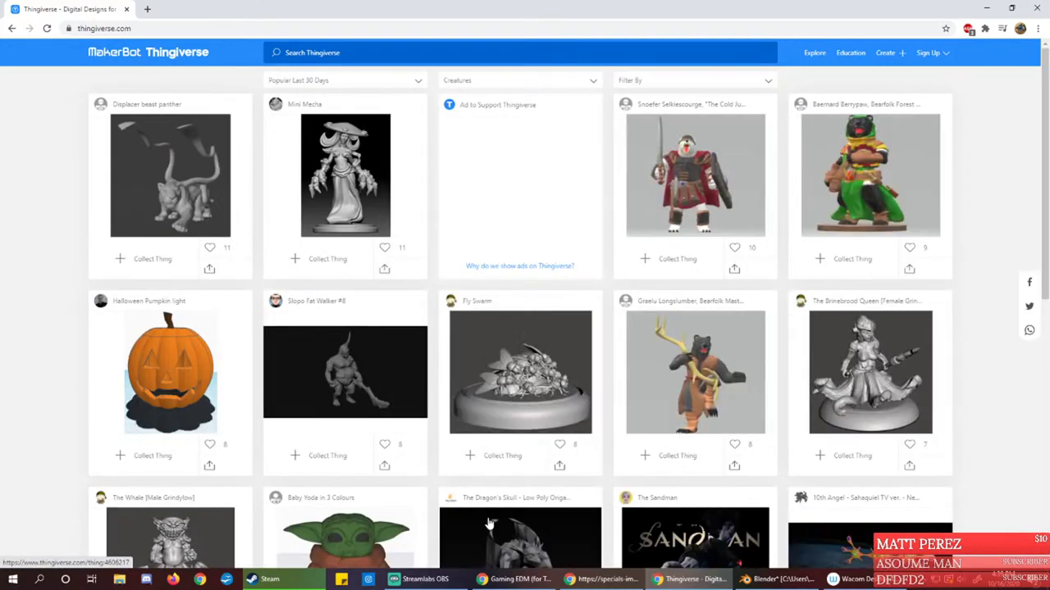
scroll(625, 320, down, 2)
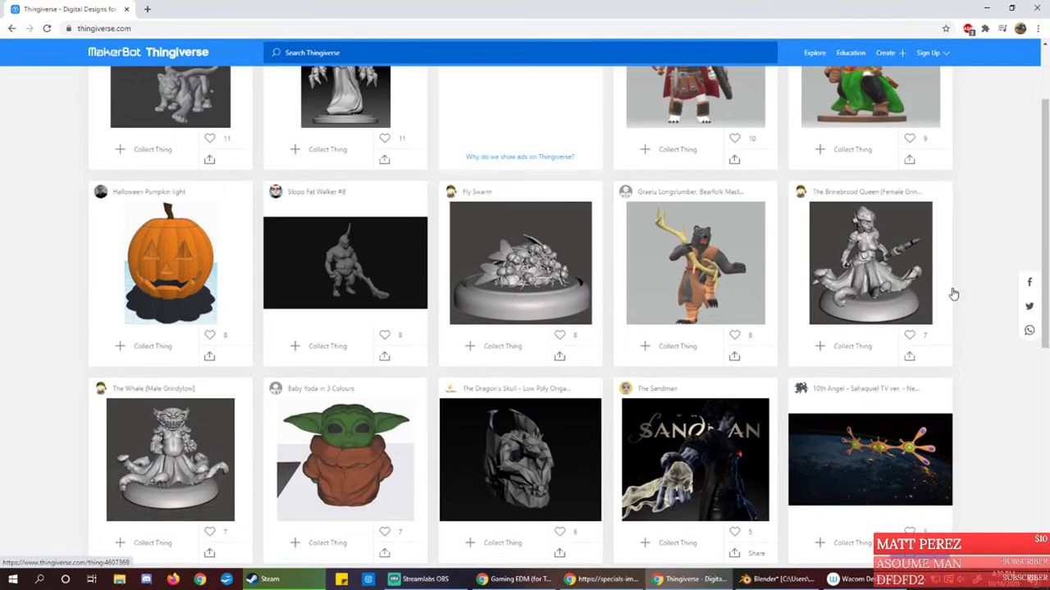
scroll(954, 294, down, 4)
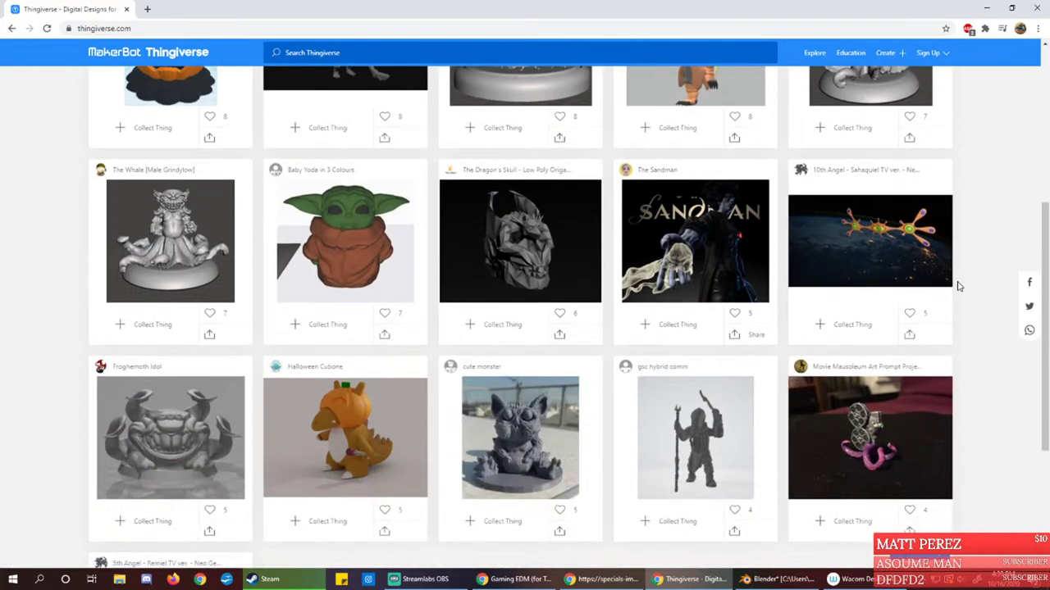
scroll(967, 270, down, 2)
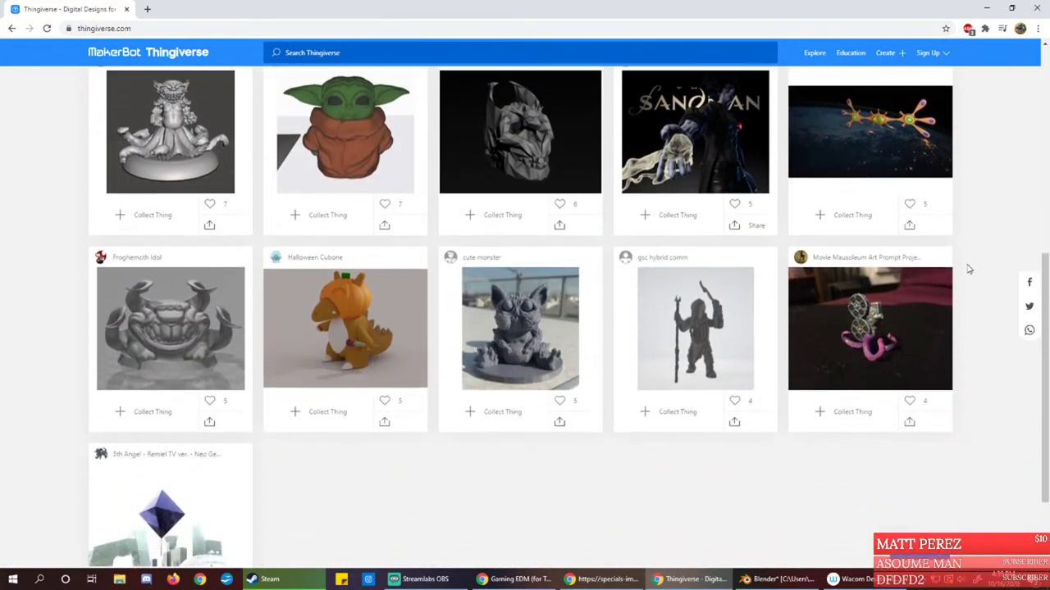
scroll(972, 262, down, 2)
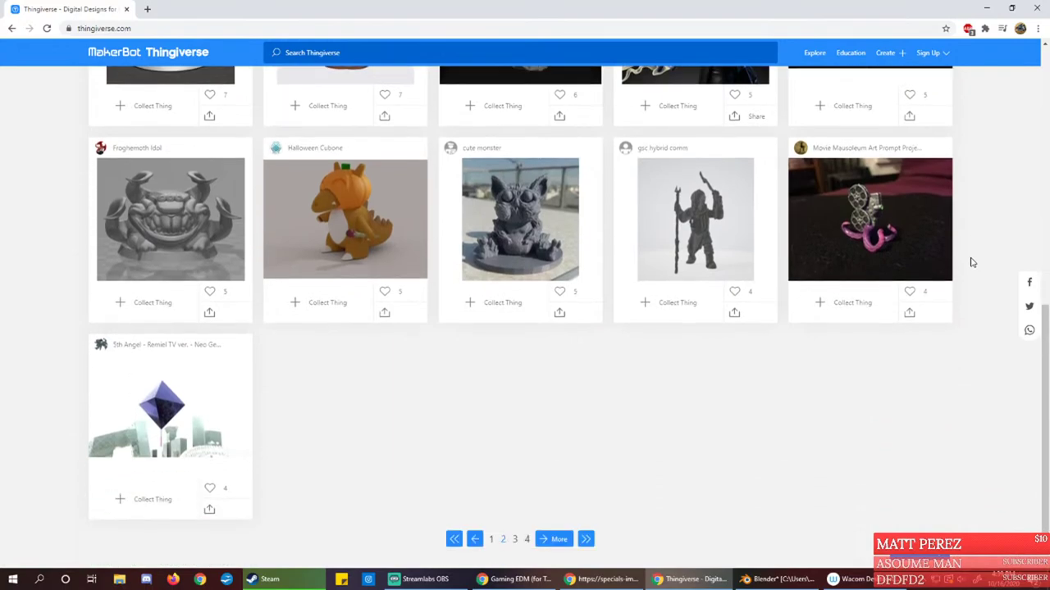
click(515, 541)
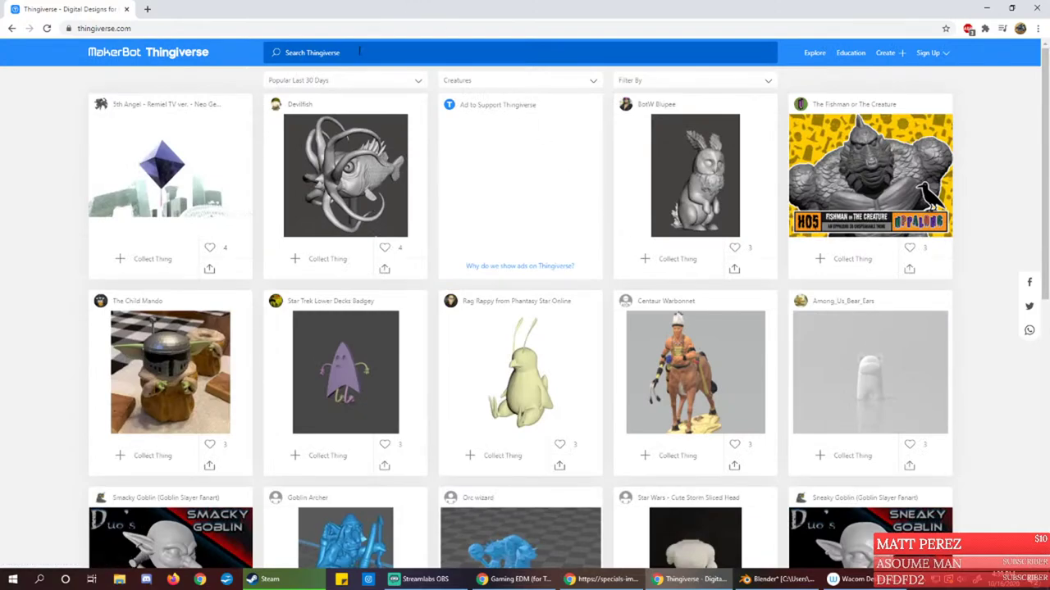
Return to the Thingiverse front page, search for "kelpie" and look through the results
click(169, 52)
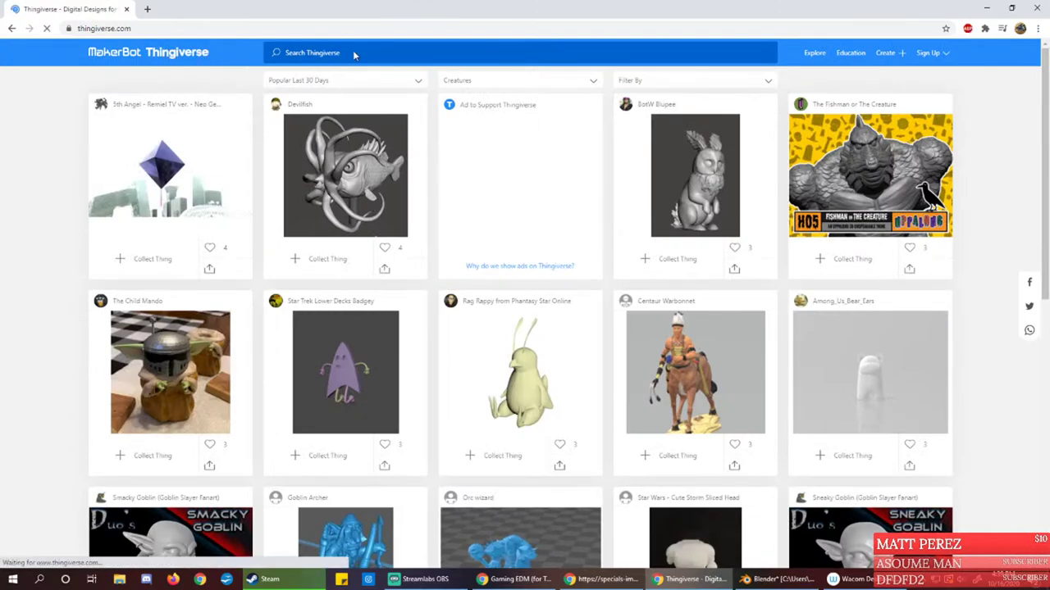
text(kelpie)
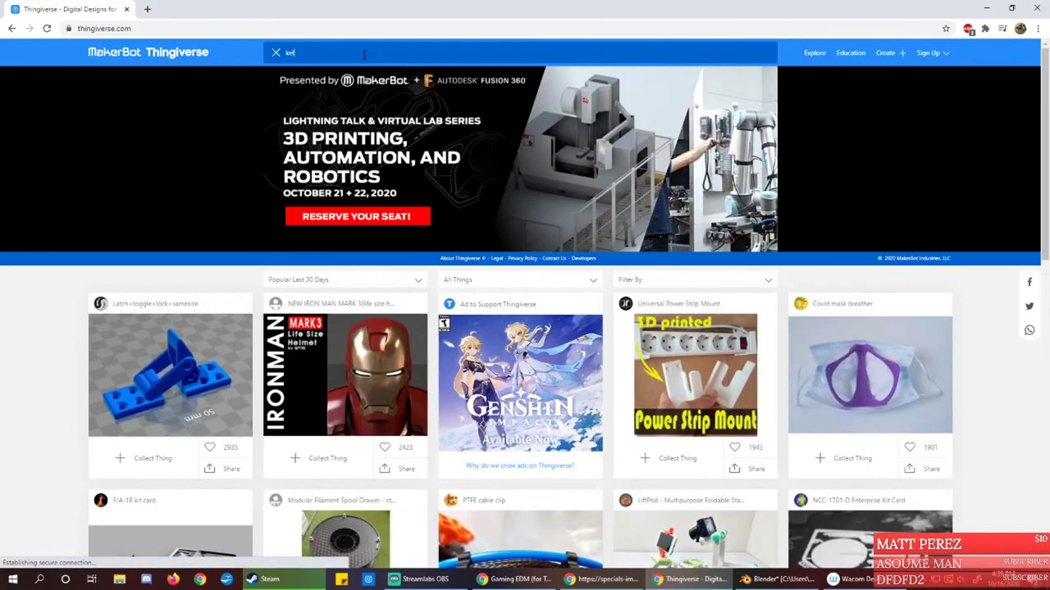
key(Return)
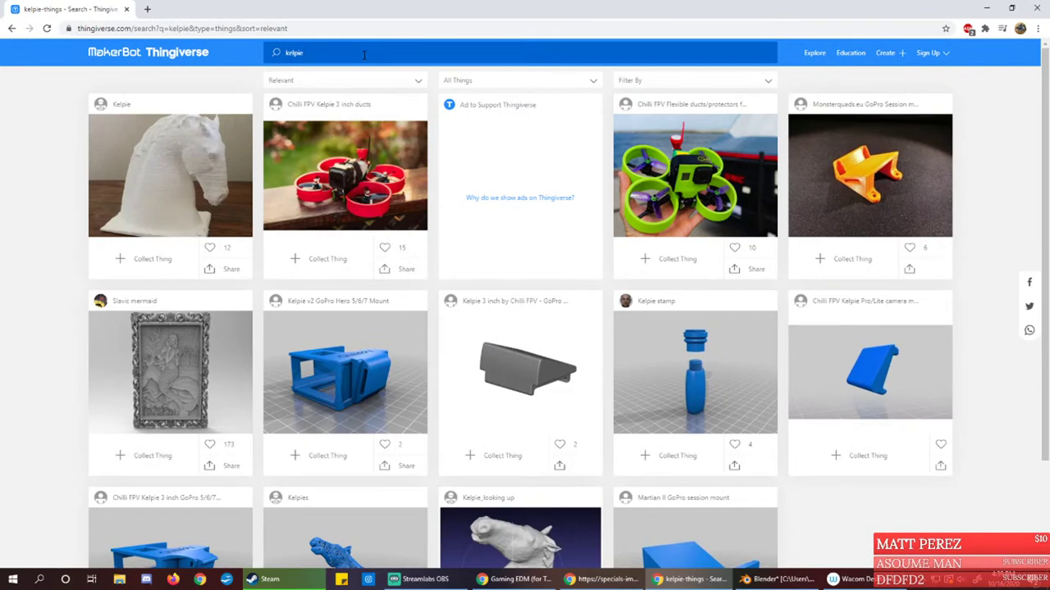
scroll(566, 253, down, 2)
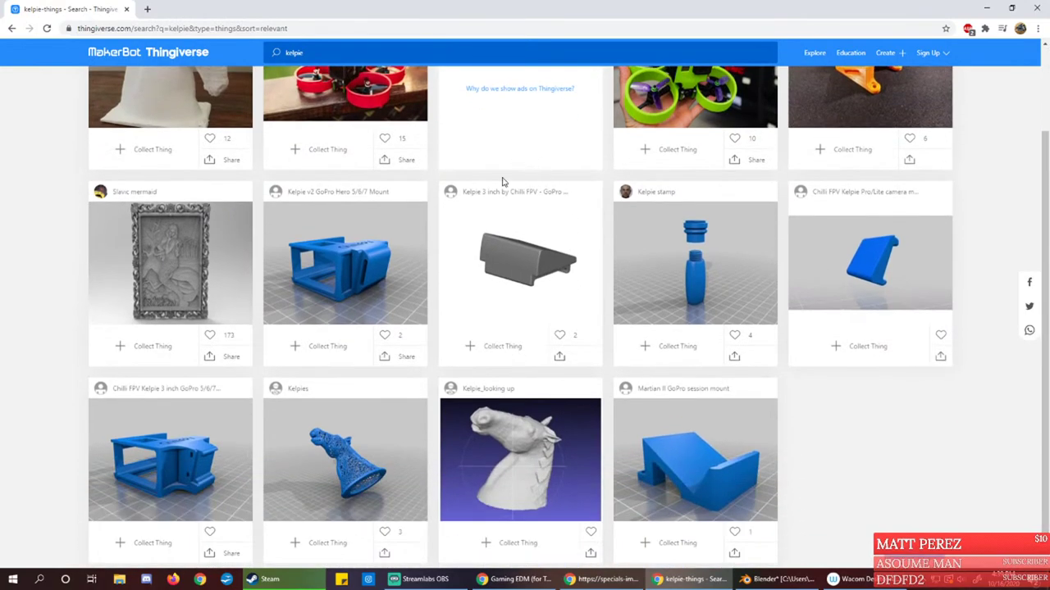
scroll(533, 219, up, 2)
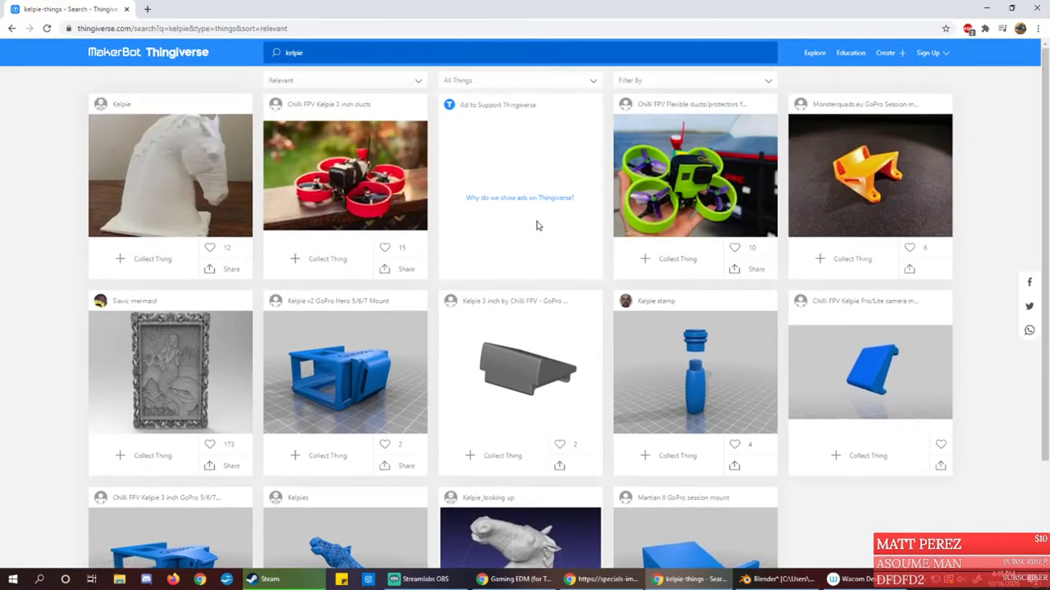
Search Thingiverse for "horse", view the horse cell phone stand in a separate tab and close that tab
click(324, 54)
key(Return)
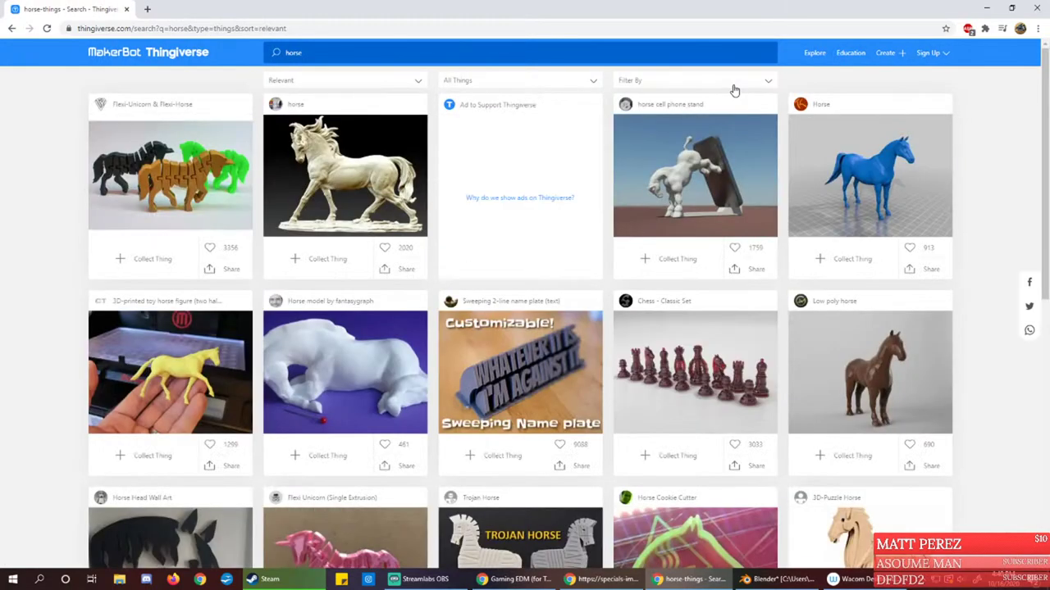
middle_click(699, 189)
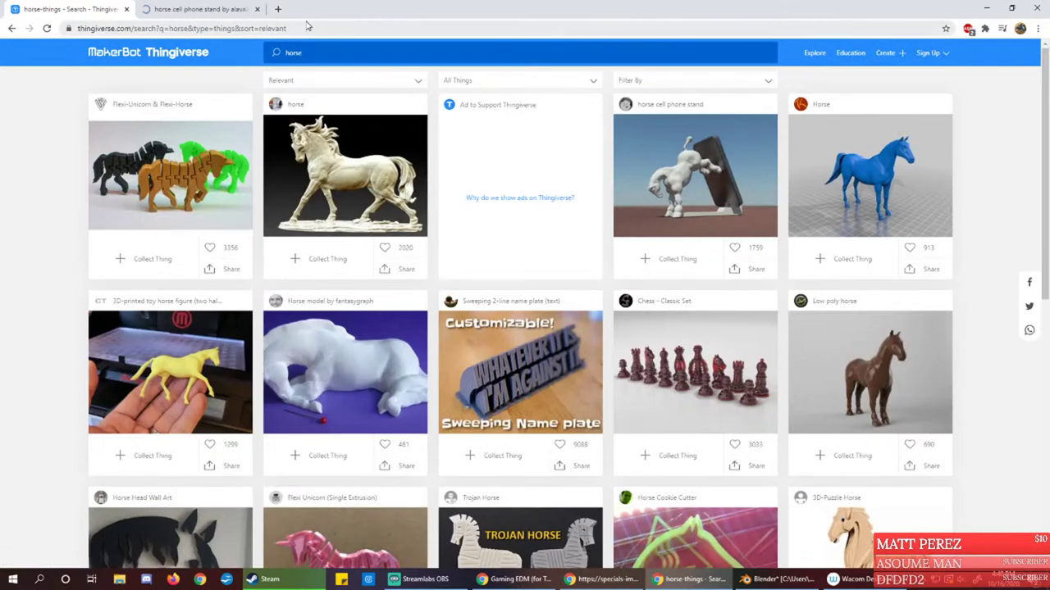
click(209, 10)
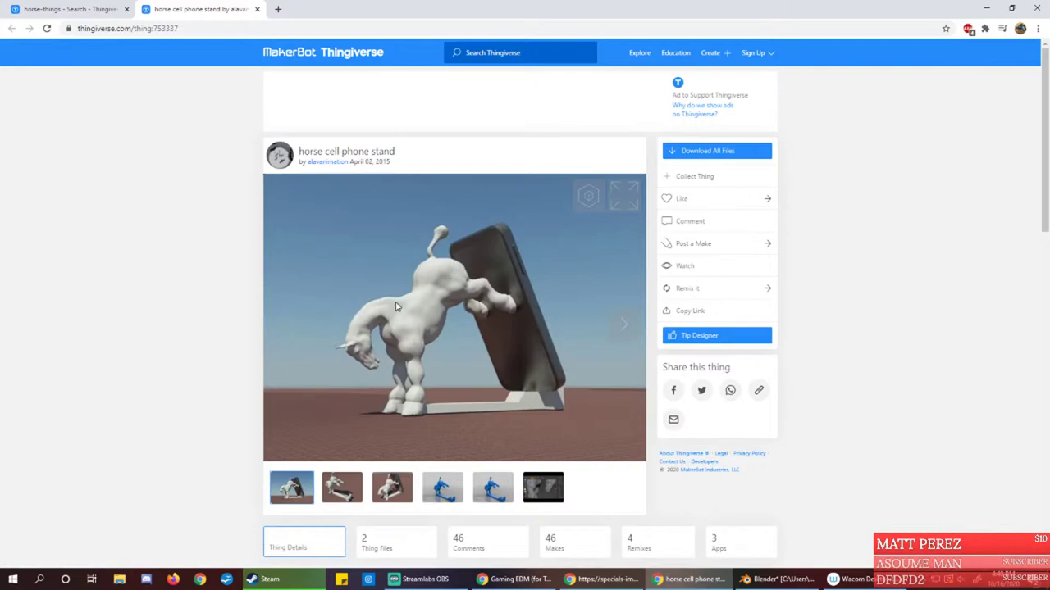
middle_click(201, 12)
Look through the rest of the first page of horse results
scroll(993, 409, down, 1)
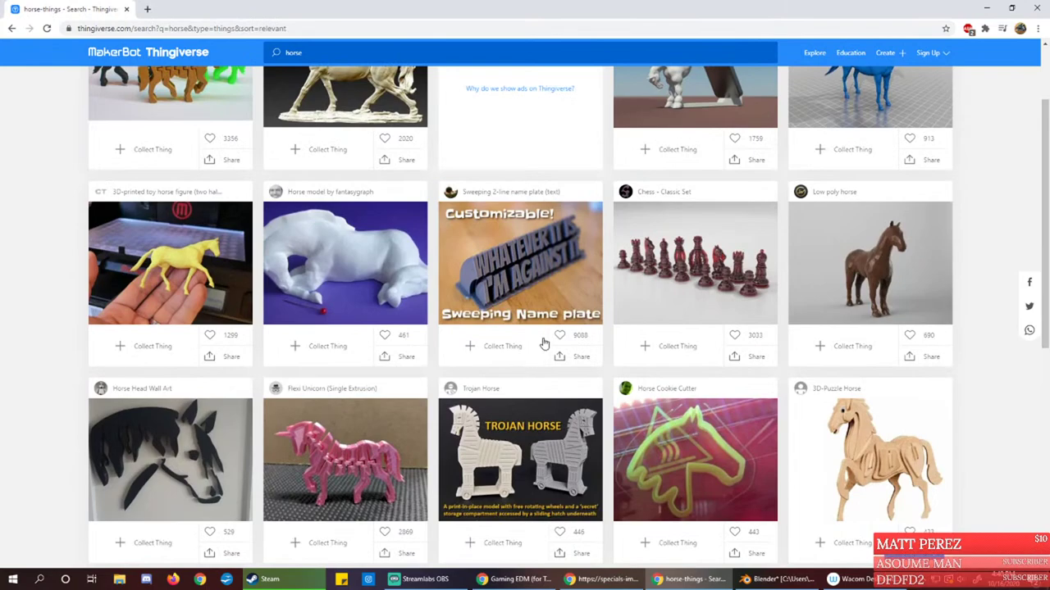
scroll(541, 346, down, 2)
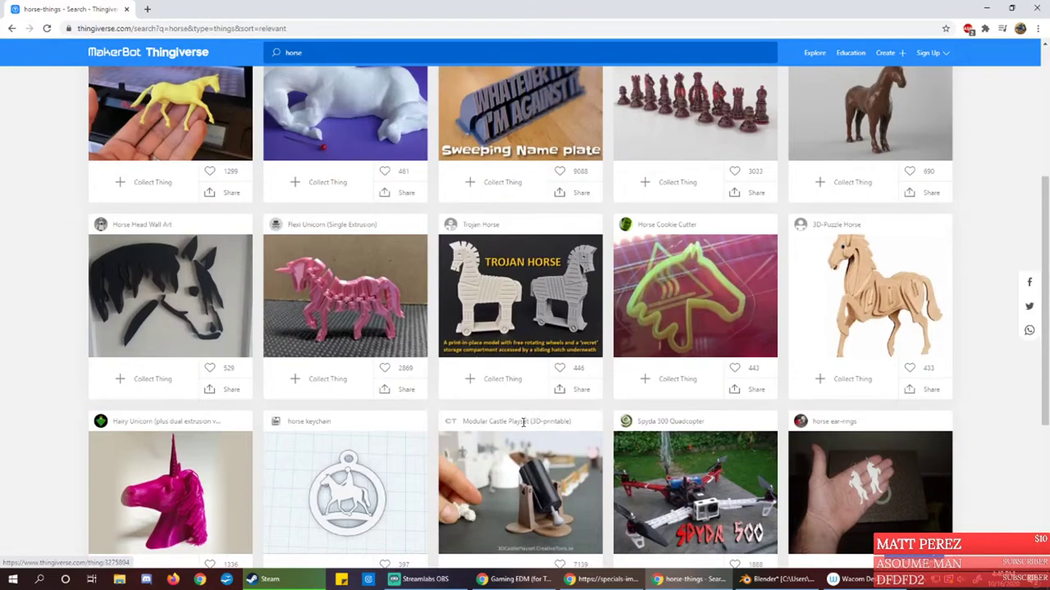
scroll(533, 361, down, 2)
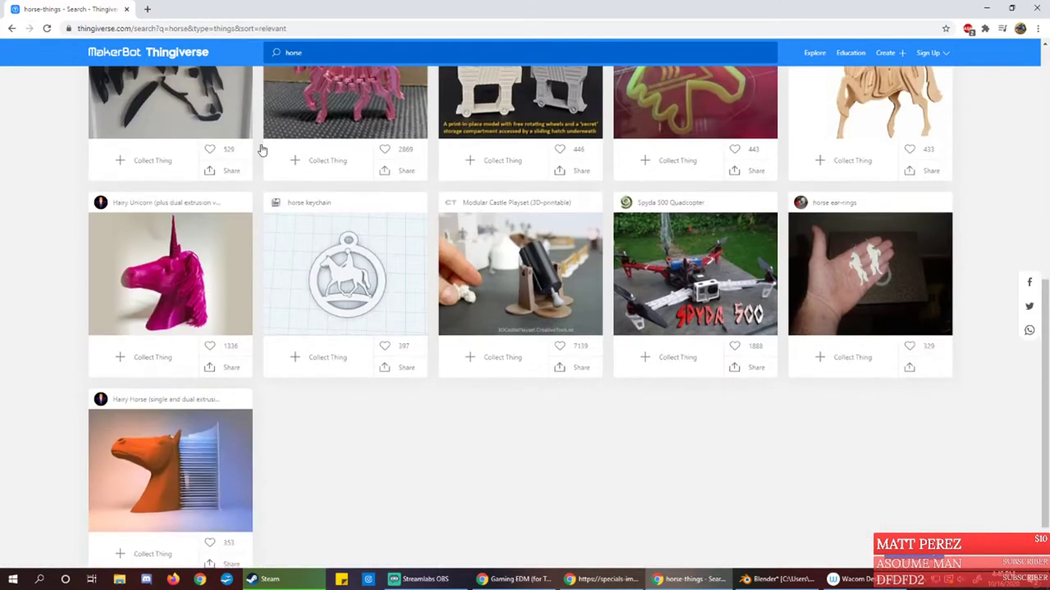
Go back to the Thingiverse front page, filter the listing to Creatures and look down its first page
click(10, 29)
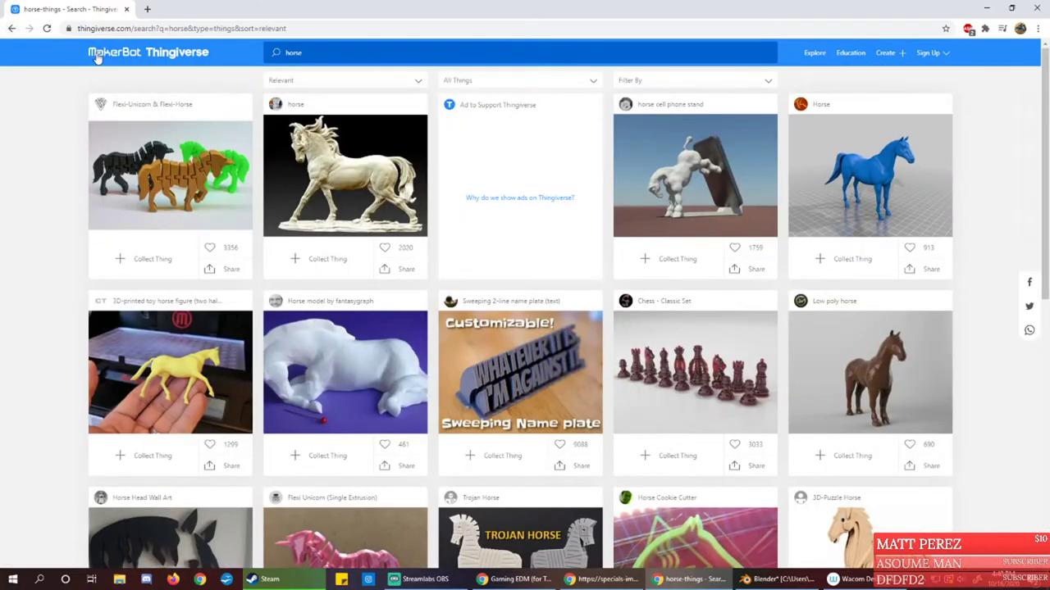
right_click(11, 32)
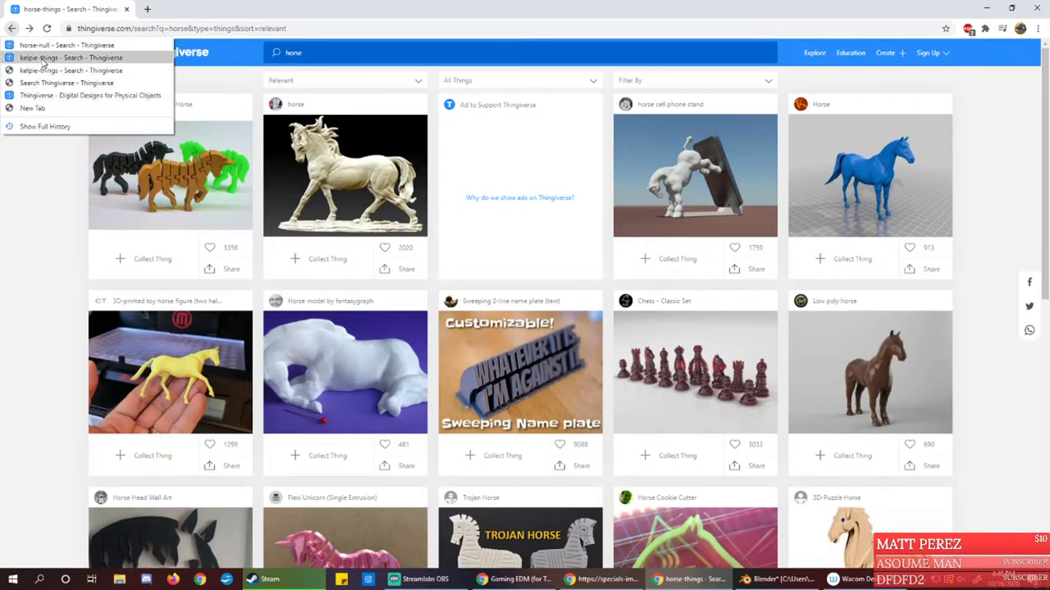
click(49, 97)
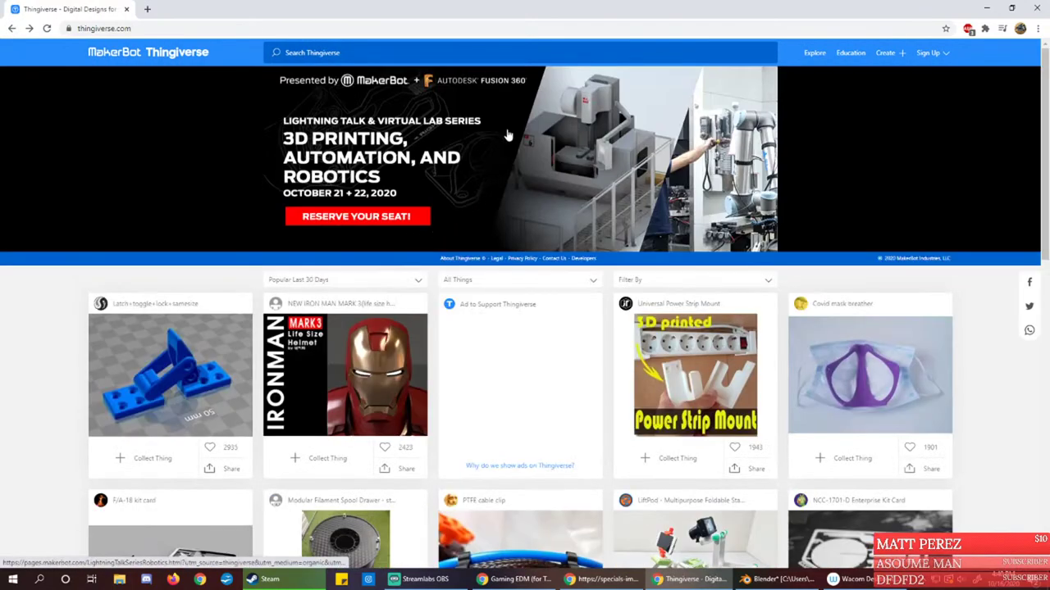
click(497, 280)
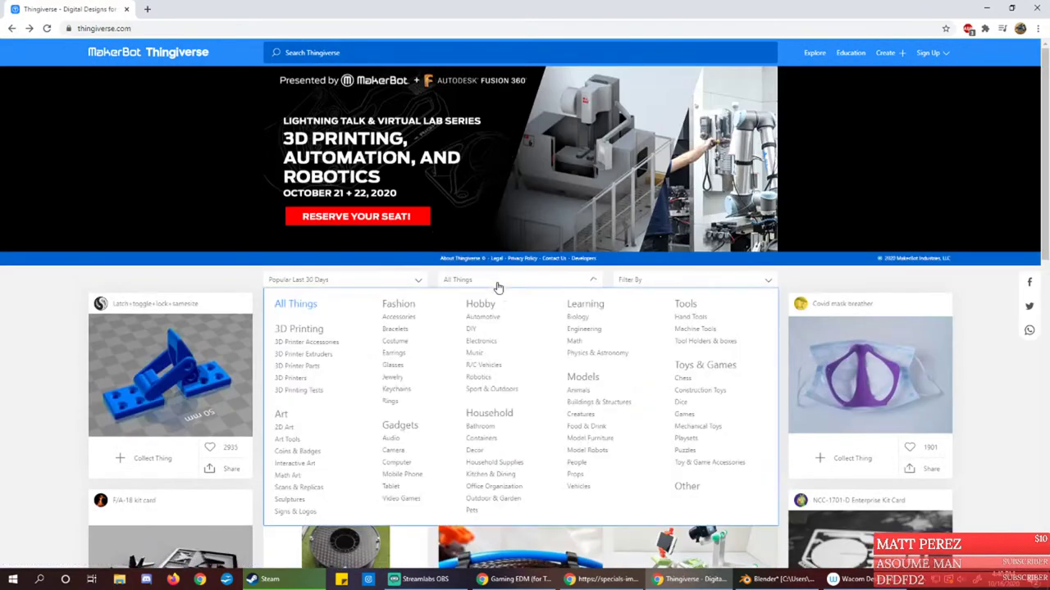
click(587, 416)
scroll(369, 422, down, 3)
scroll(377, 417, down, 5)
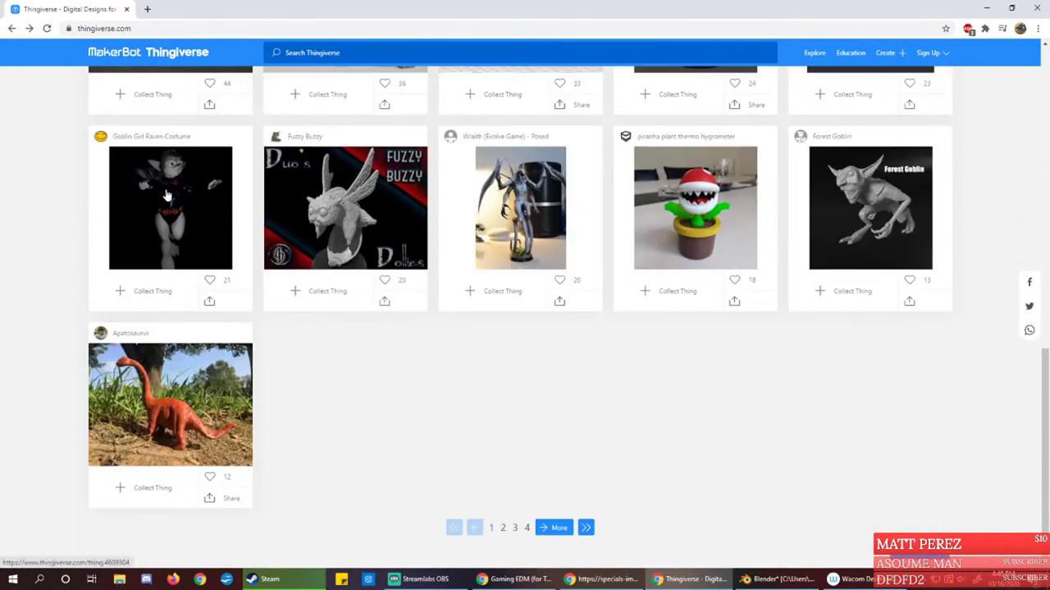
Open the Goblin Girl Raven Costume design, view its dark render image and close the page
click(163, 179)
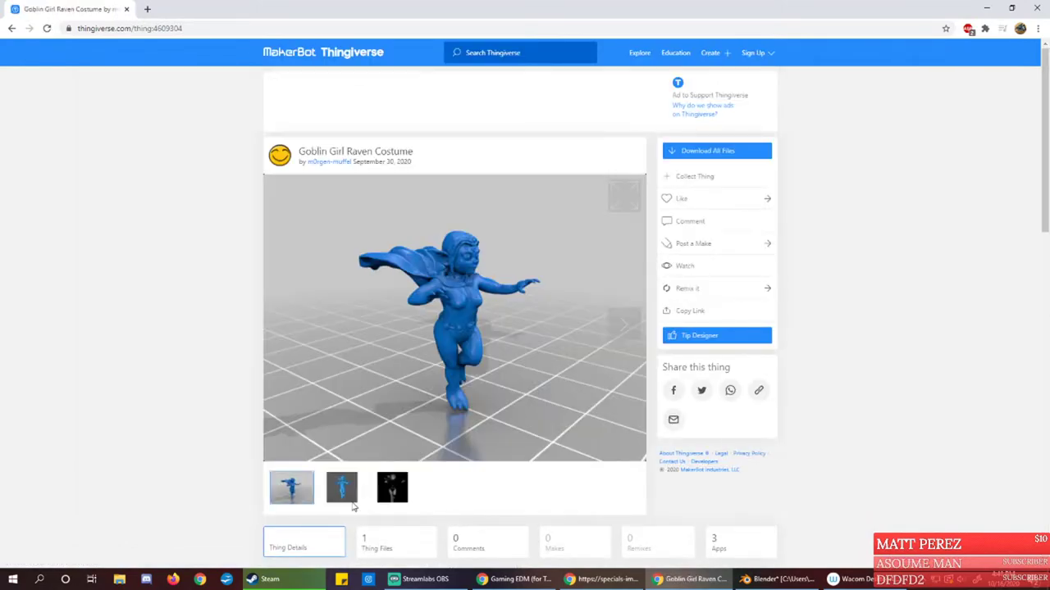
click(392, 488)
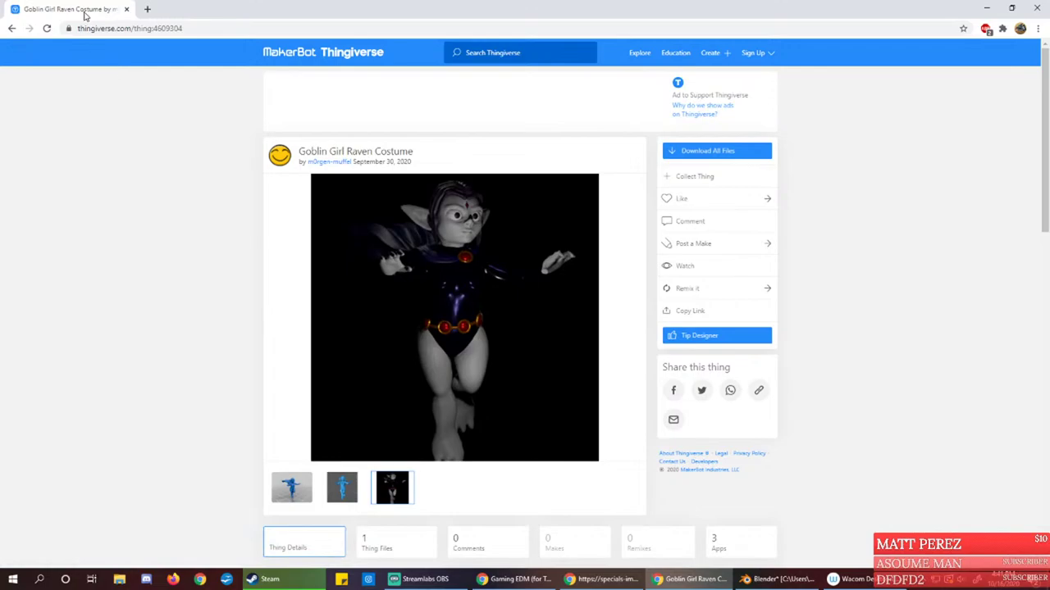
click(126, 9)
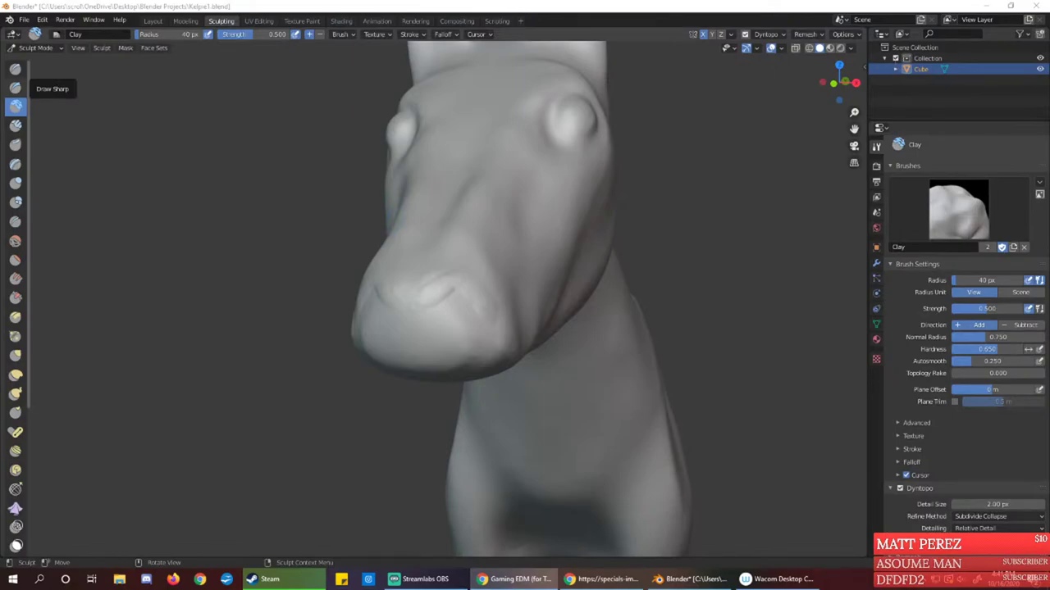
Switch to the Epidemic Sound browser window, maximize it, load more albums and play the STHLM-Tokyo album
drag(0, 123, 481, 66)
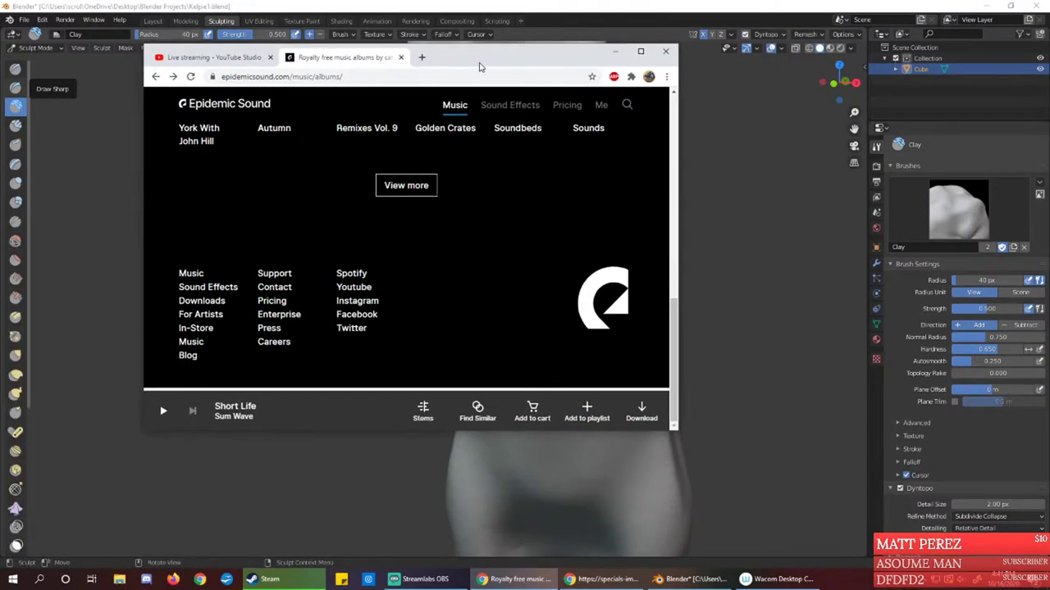
click(406, 187)
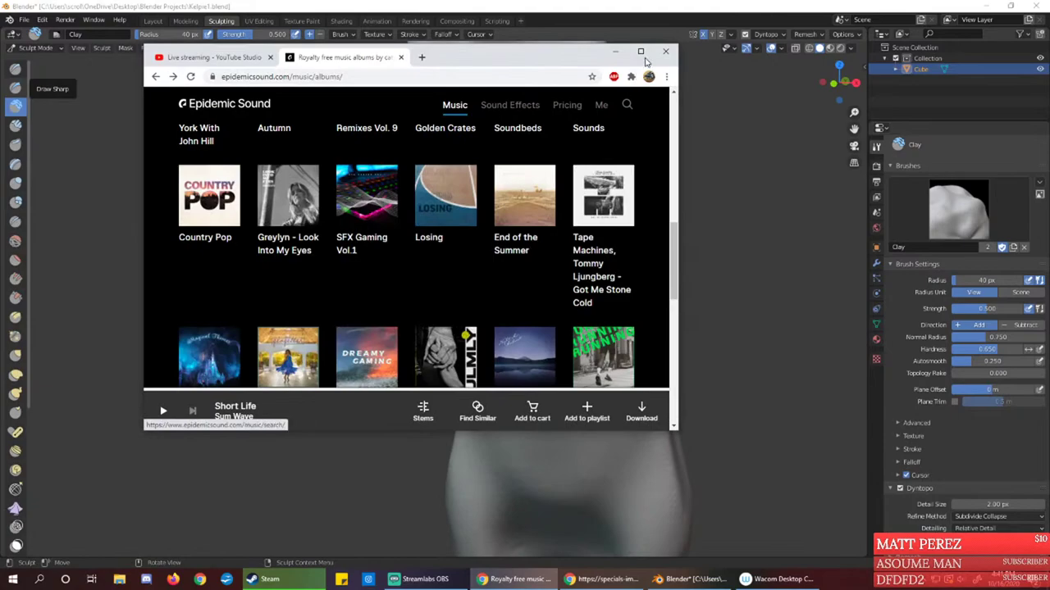
click(640, 51)
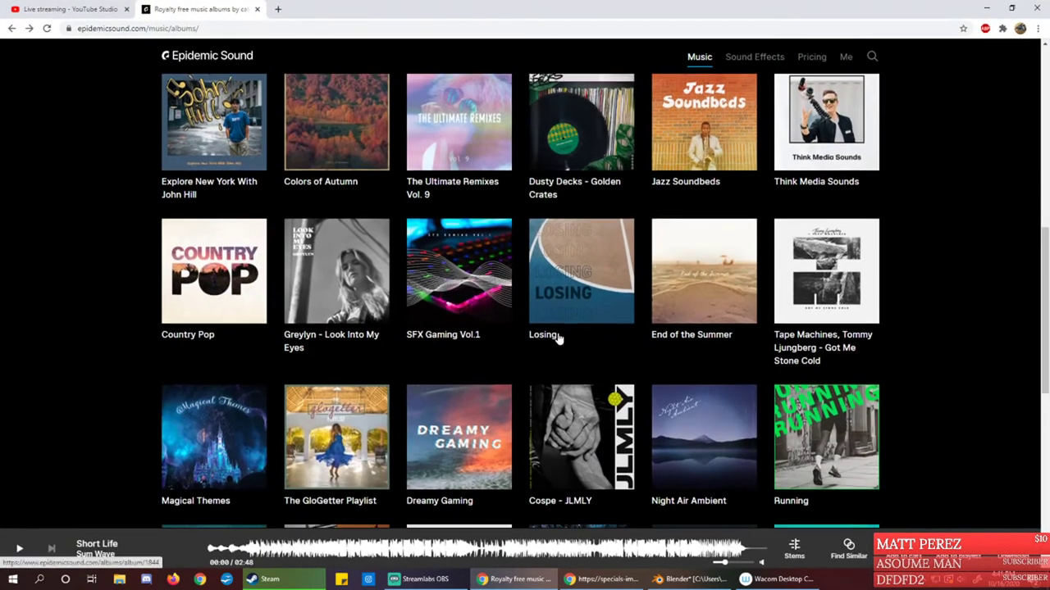
scroll(566, 340, down, 1)
scroll(546, 326, down, 3)
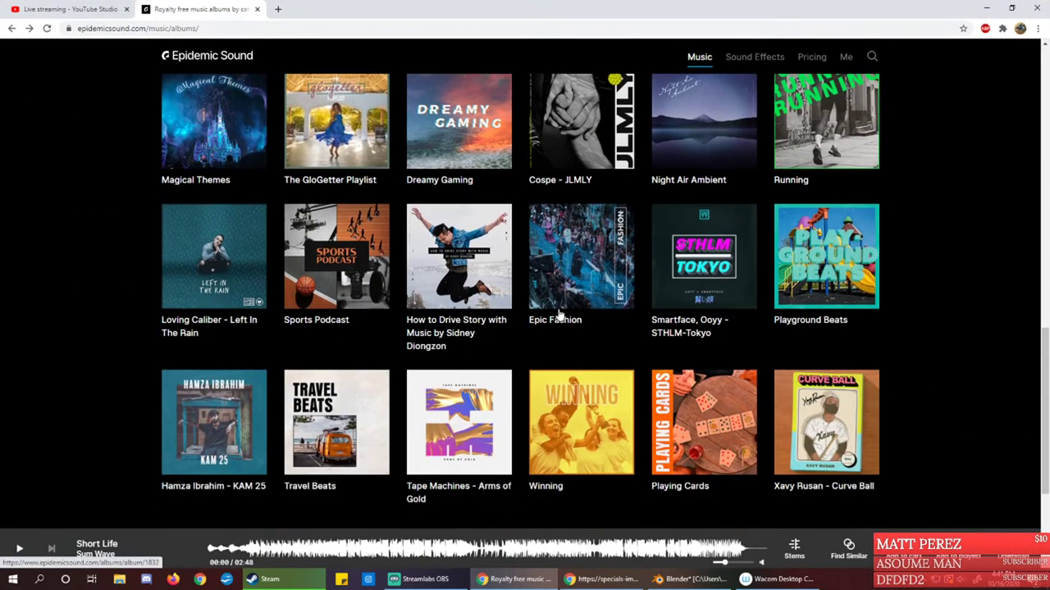
click(705, 268)
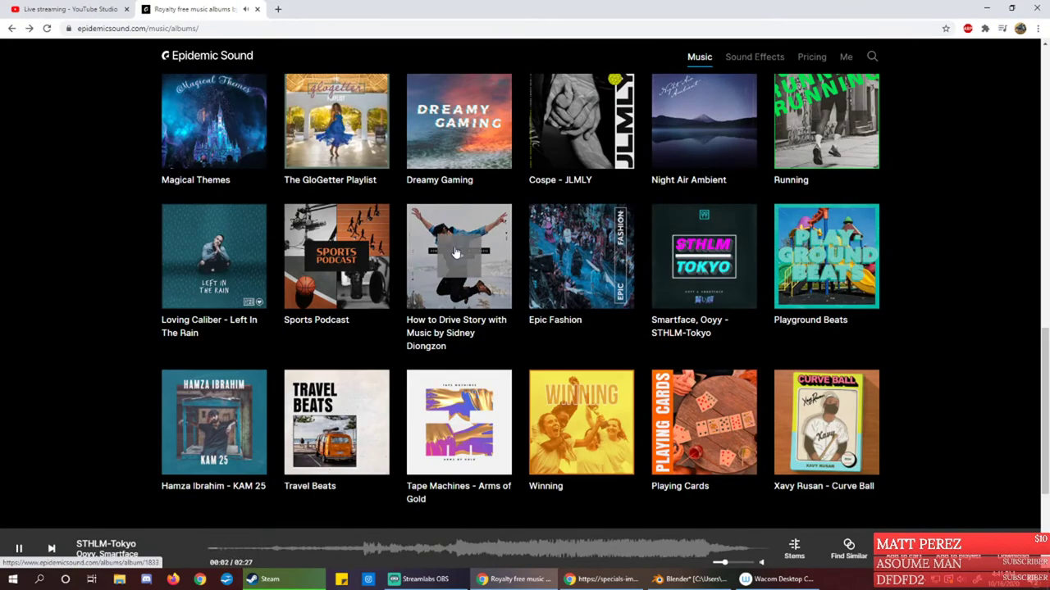
Open the Gaming albums from Epidemic Sound's featured music categories
scroll(451, 344, up, 10)
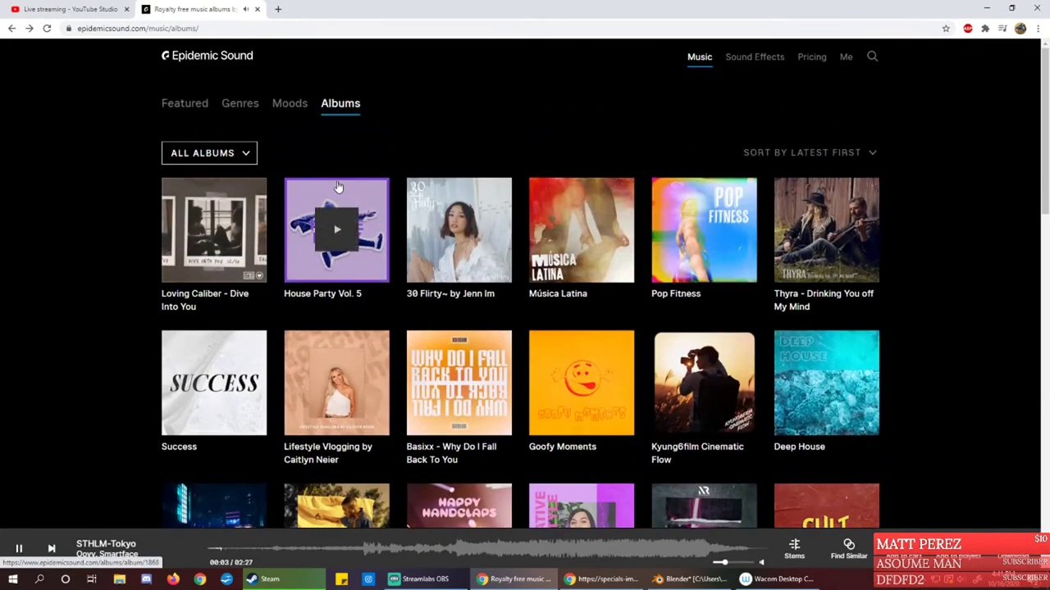
click(177, 105)
scroll(347, 149, down, 3)
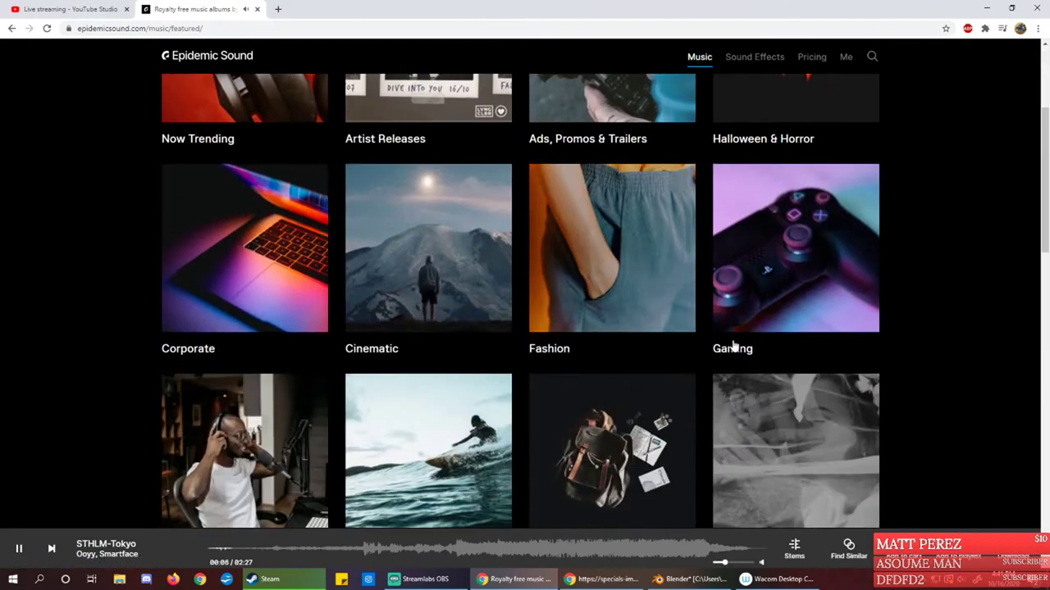
click(785, 265)
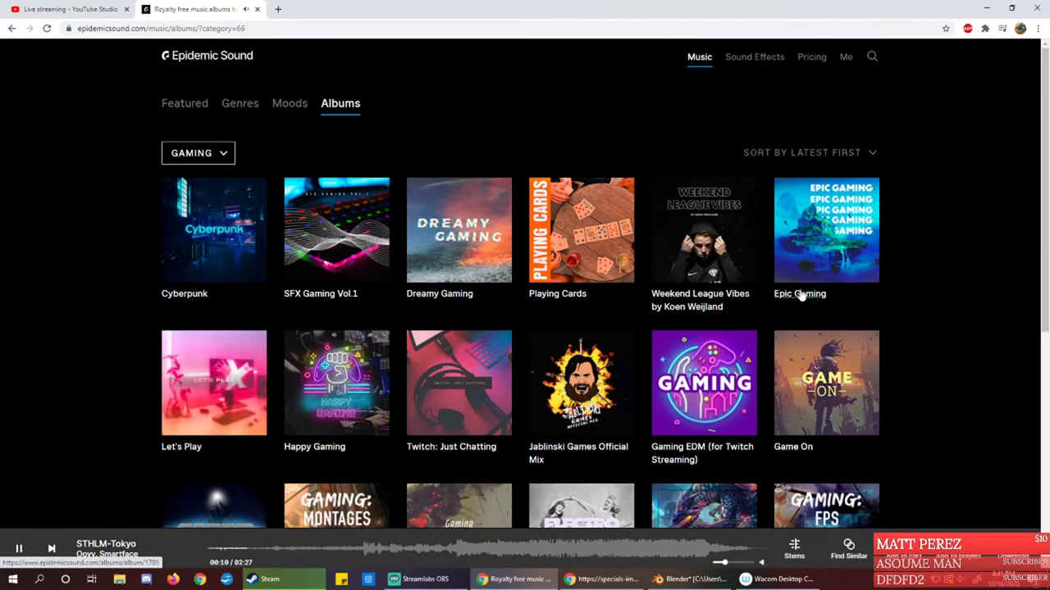
Sample the Weekend League Vibes album and switch playback to the Cyberpunk album
click(708, 239)
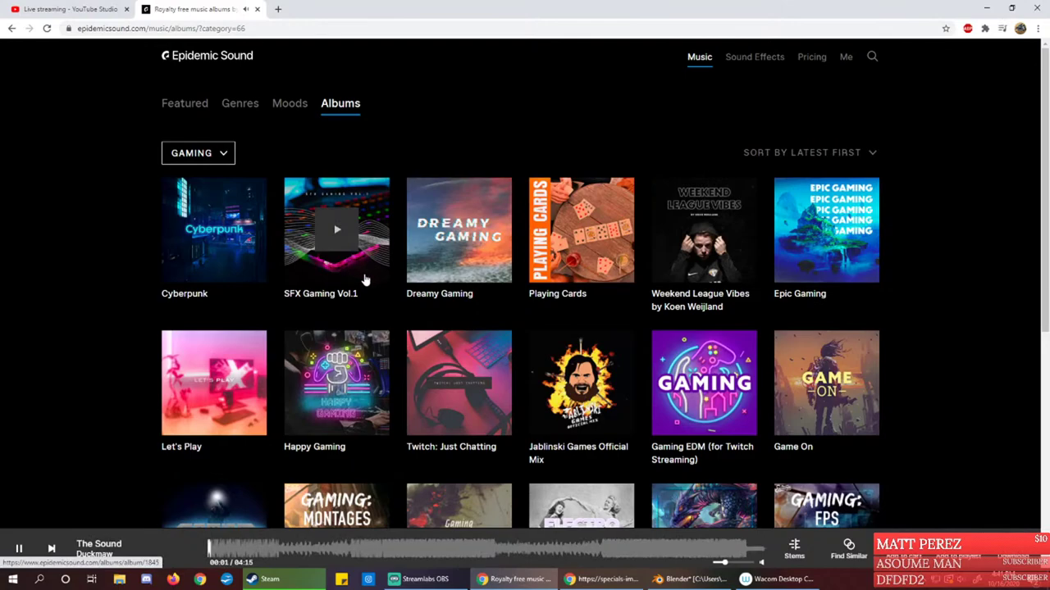
click(208, 240)
mouse_move(474, 277)
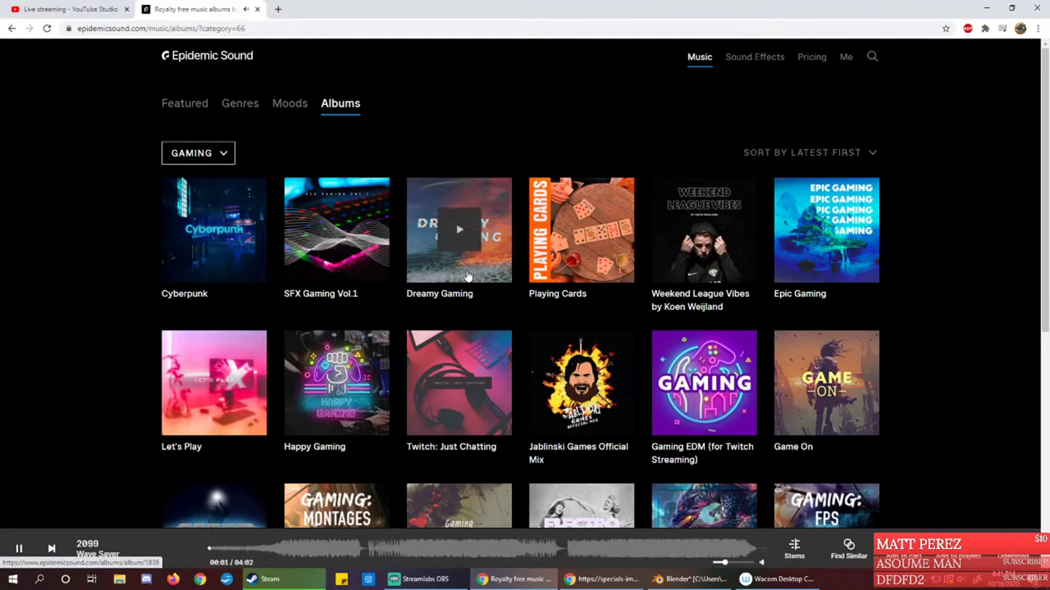
Sample the Youtube: FPS album, switch playback to the Electro Swing album and move the browser window off the sculpt
scroll(461, 259, down, 3)
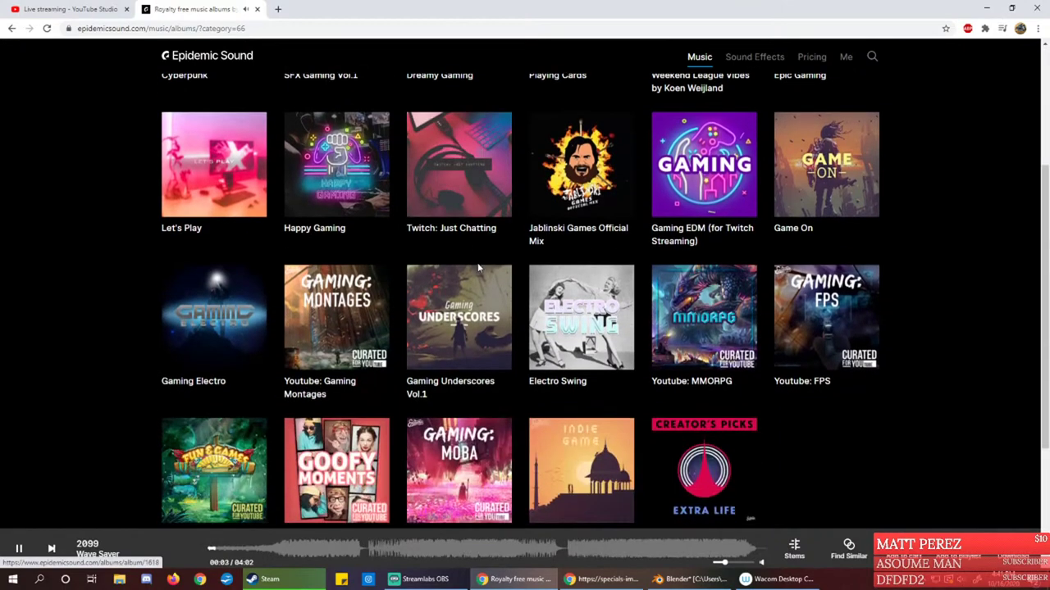
scroll(479, 266, down, 2)
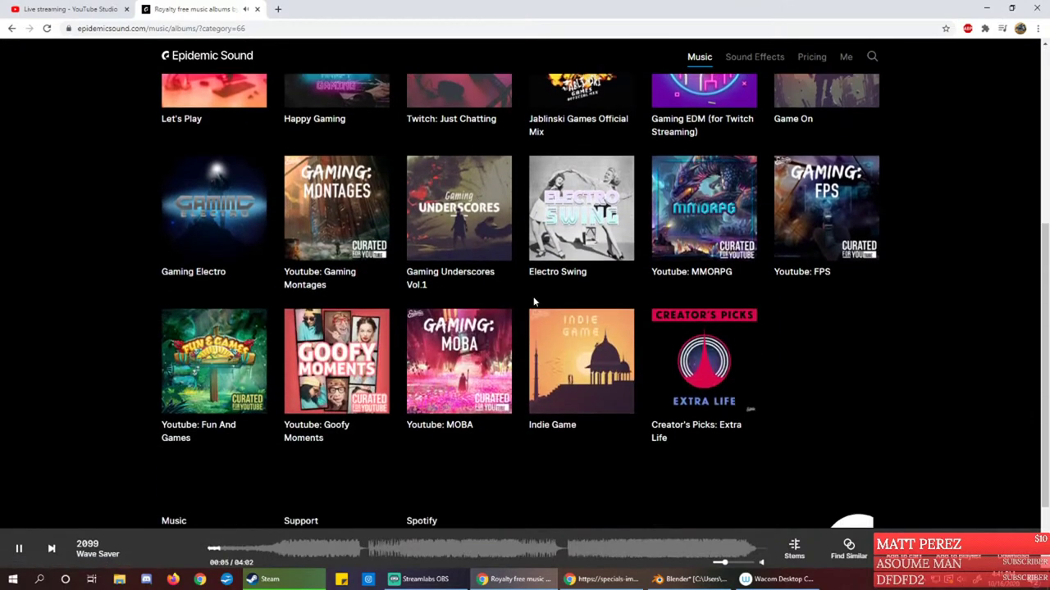
scroll(887, 313, down, 1)
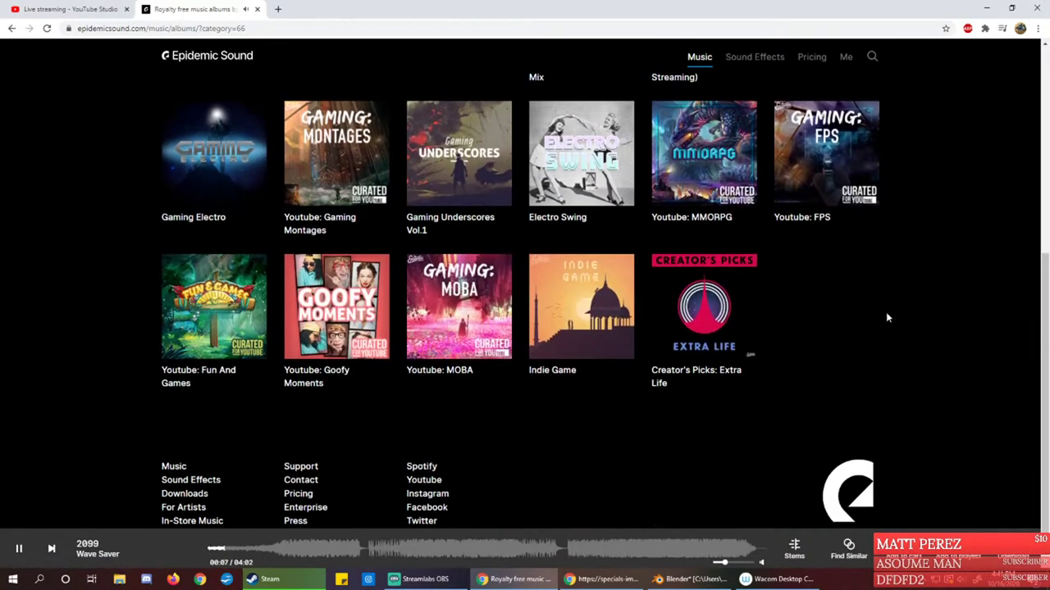
click(823, 146)
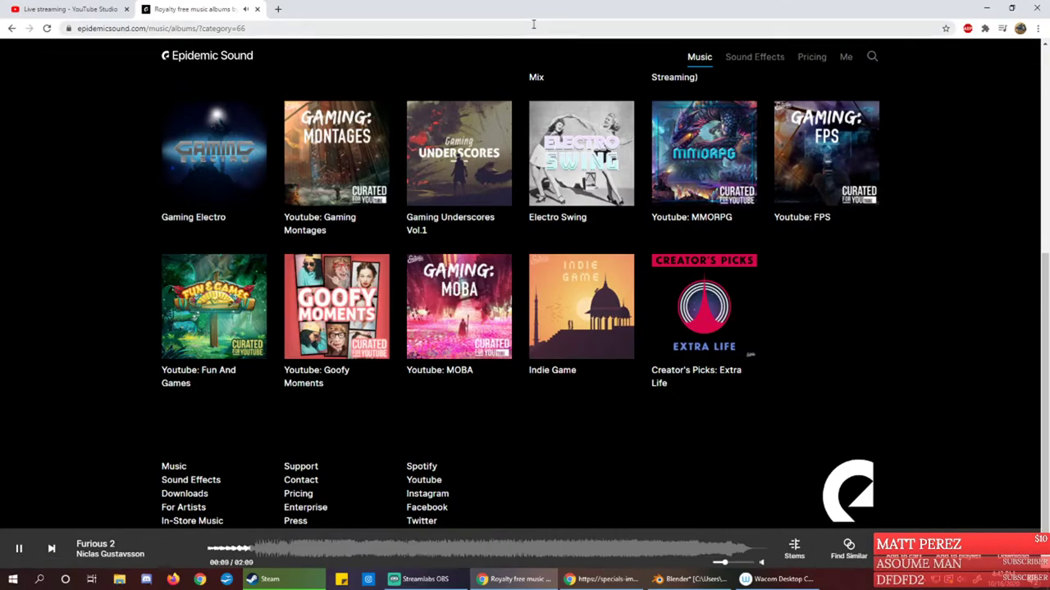
click(581, 157)
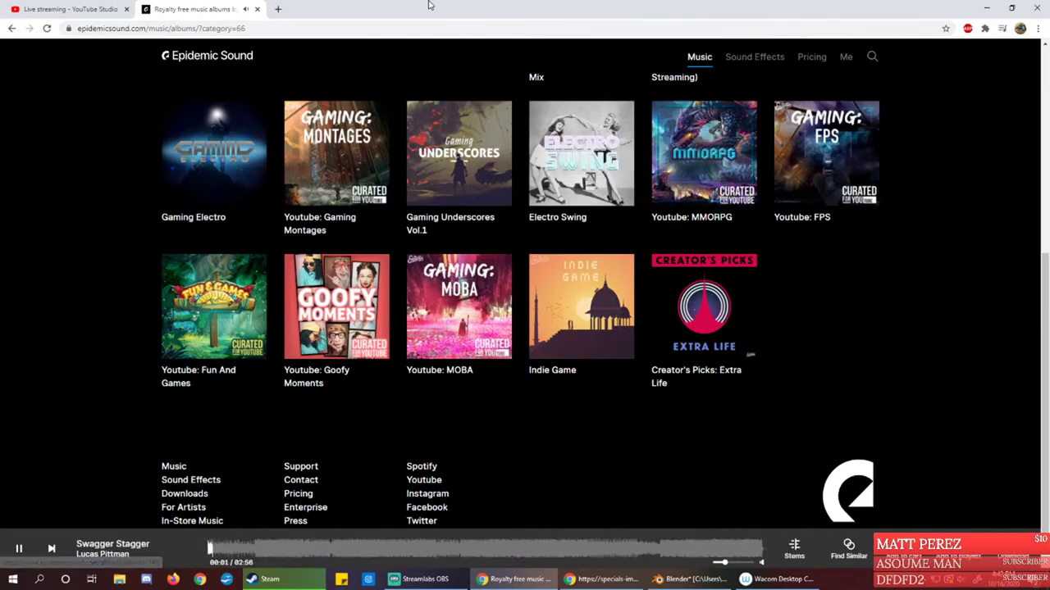
drag(429, 5, 0, 110)
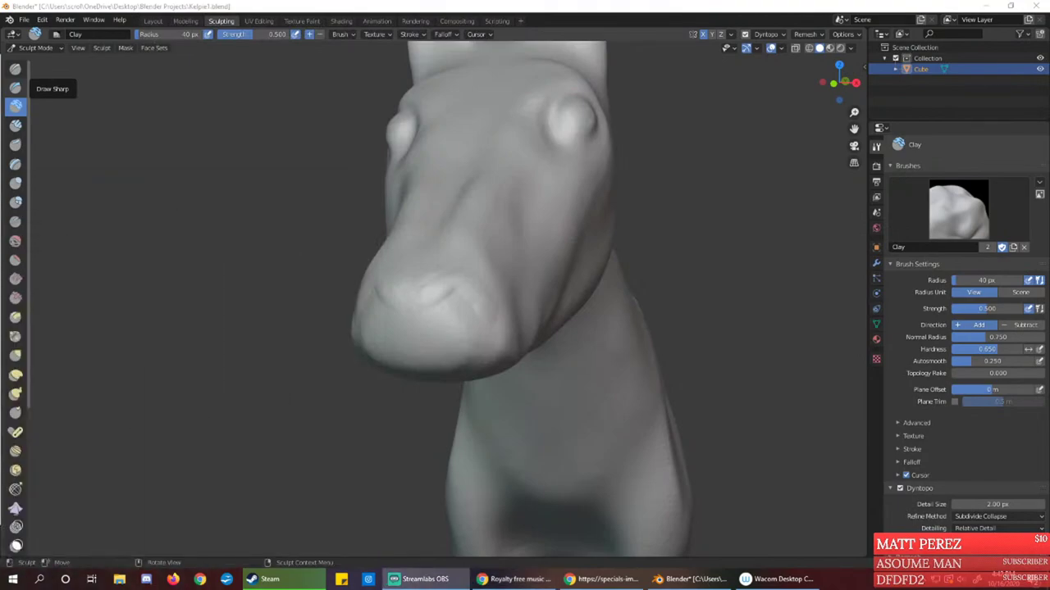
Bring the browser with the Take Over music video back on screen, view it and return to Blender
click(246, 6)
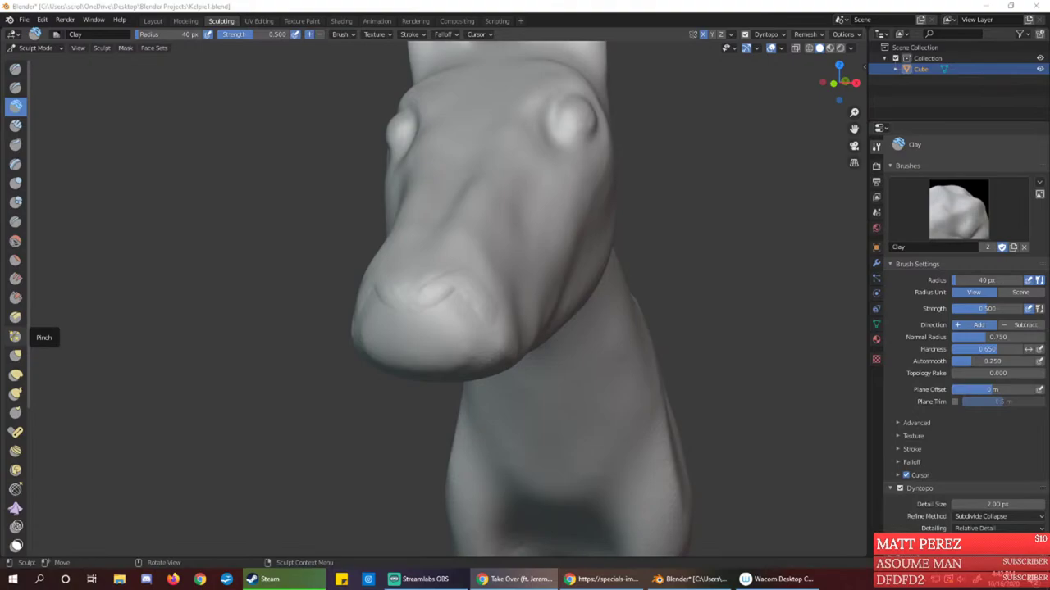
drag(0, 107, 506, 2)
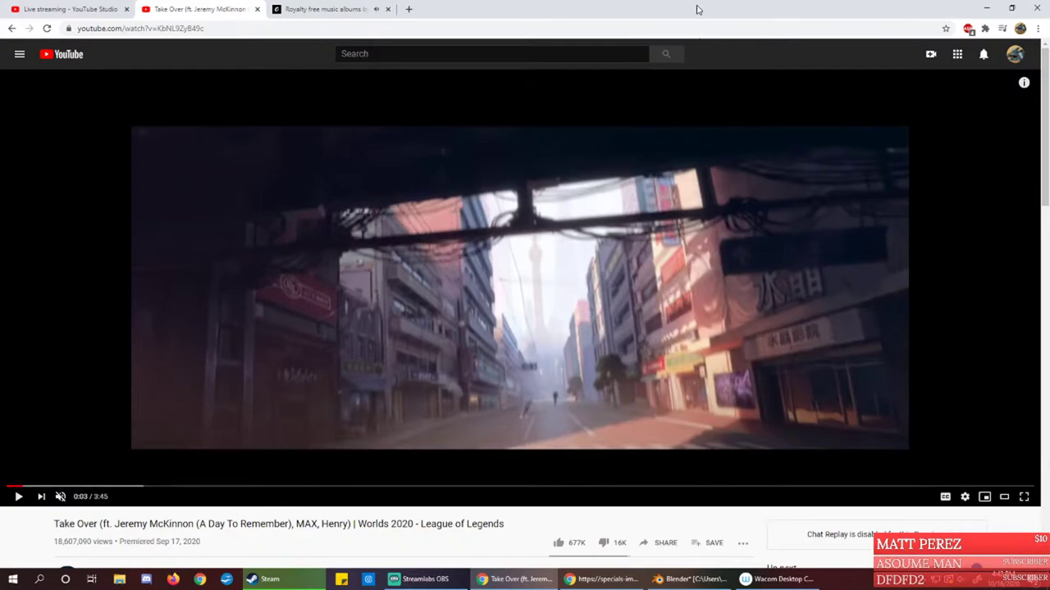
key(alt+Tab)
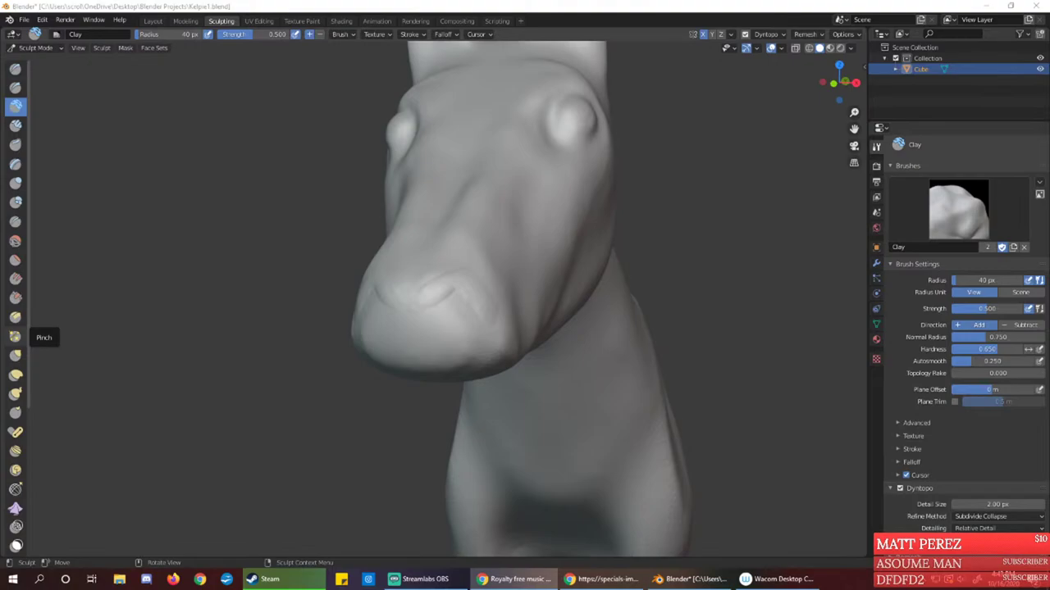
click(533, 5)
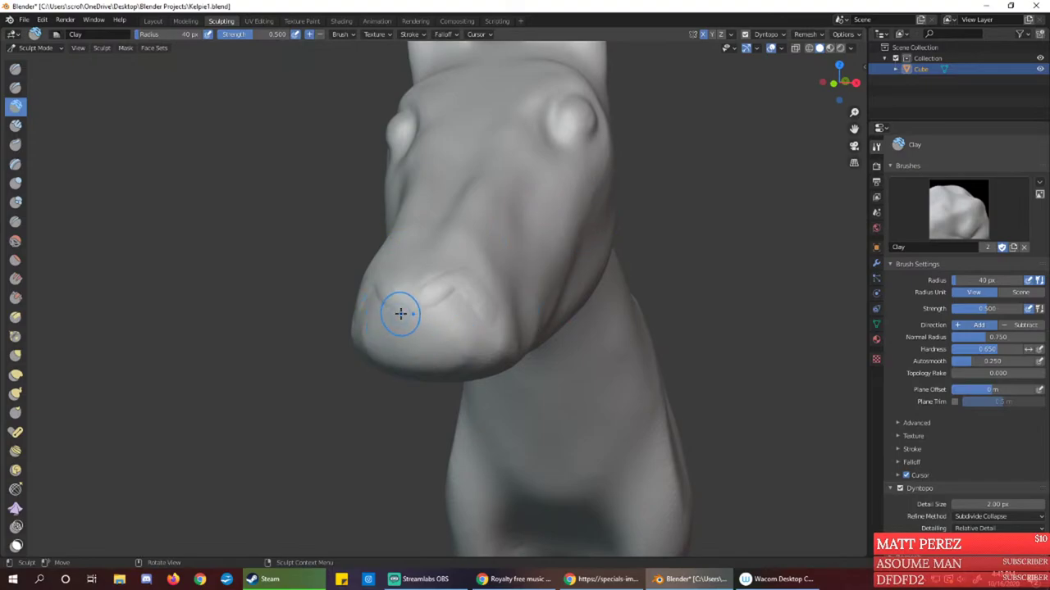
Build raised arches around the nostrils on the front of the muzzle with symmetrical Clay strokes
mouse_move(418, 331)
mouse_down()
mouse_move(419, 307)
mouse_move(416, 333)
mouse_up()
mouse_move(416, 330)
mouse_down()
mouse_move(428, 297)
mouse_move(477, 307)
mouse_up()
mouse_move(456, 286)
mouse_down()
mouse_move(487, 335)
mouse_move(481, 321)
mouse_up()
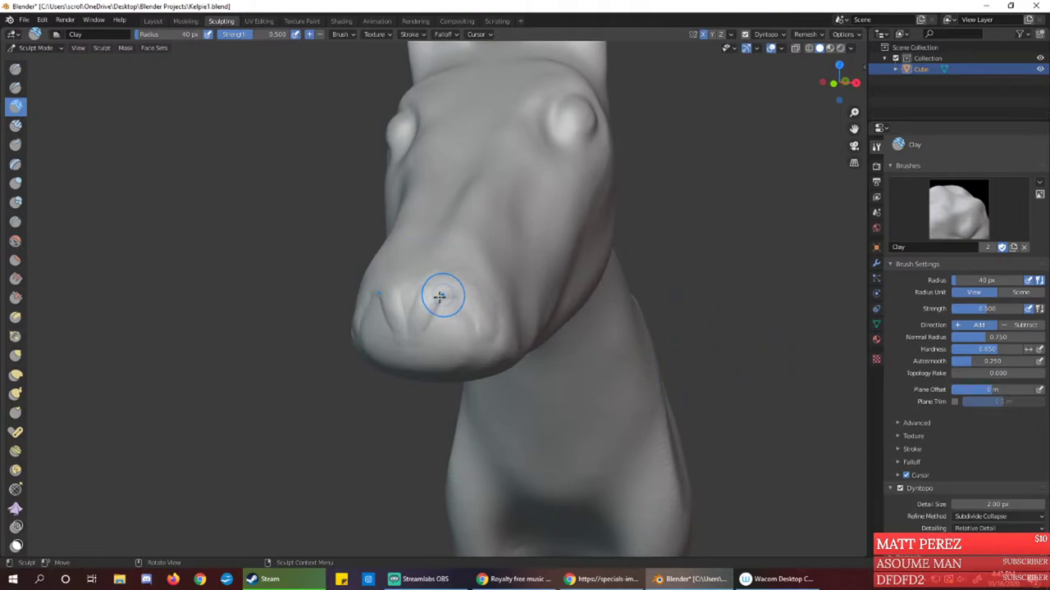
mouse_move(438, 295)
mouse_down()
mouse_move(449, 287)
mouse_move(476, 300)
mouse_up()
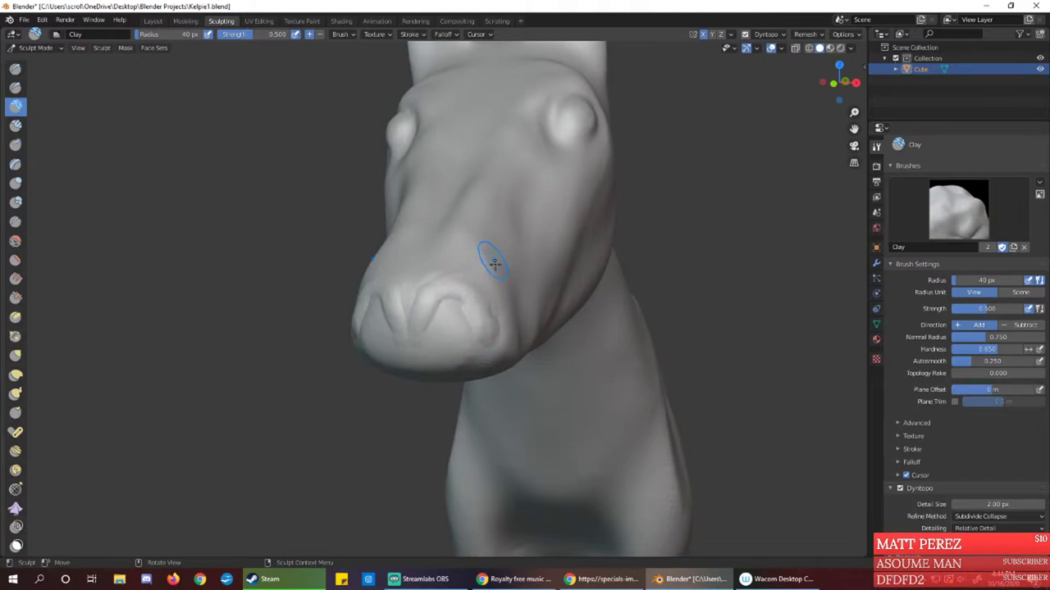
drag(468, 292, 493, 332)
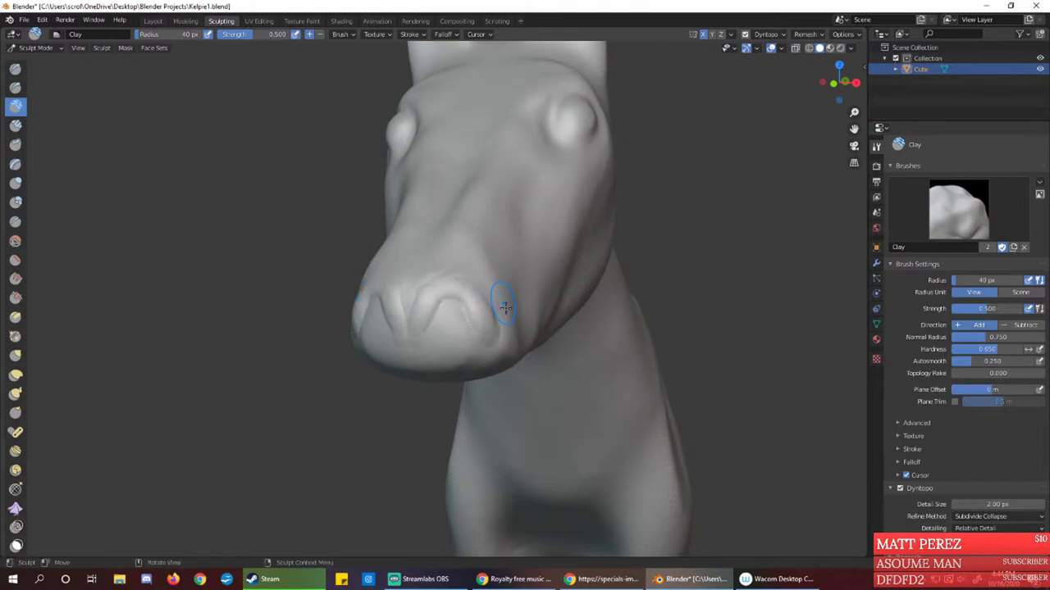
Thicken the nostril arches with more Clay strokes from the inner edge over the top to the outer side
mouse_move(418, 332)
mouse_down()
mouse_move(426, 299)
mouse_move(476, 295)
mouse_up()
mouse_move(438, 294)
mouse_down()
mouse_move(479, 325)
mouse_move(445, 304)
mouse_move(459, 260)
mouse_move(482, 279)
mouse_up()
mouse_move(483, 327)
mouse_down()
mouse_move(464, 288)
mouse_move(448, 296)
mouse_move(488, 313)
mouse_up()
drag(458, 290, 492, 319)
drag(468, 294, 500, 332)
Raise the Clay brush strength to 0.685 and extend the nostril rims around their outer lower edges
mouse_move(500, 331)
middle_down()
mouse_move(443, 336)
mouse_move(471, 335)
middle_up()
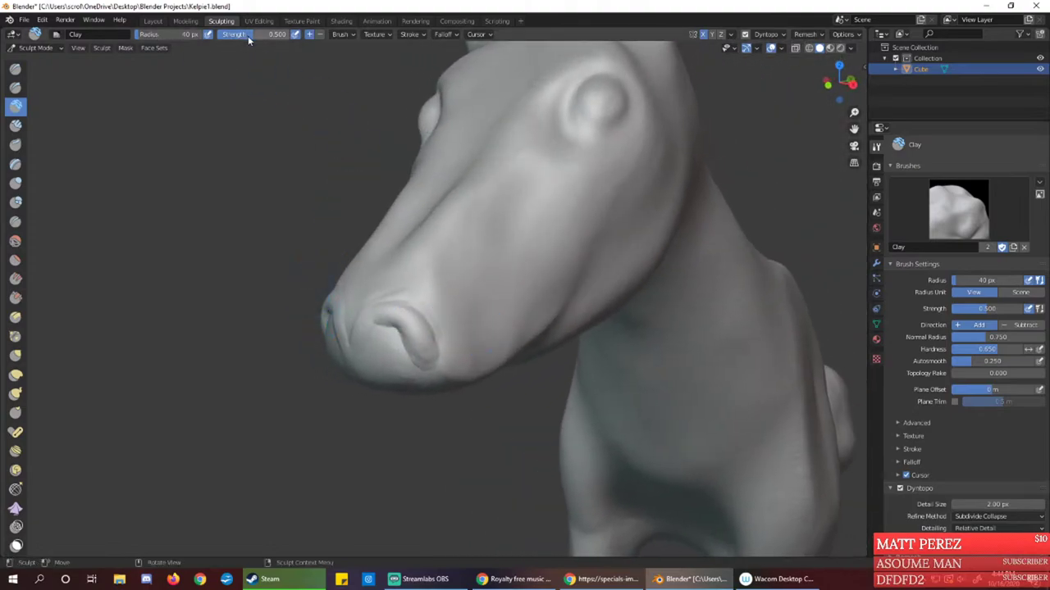
drag(248, 35, 269, 36)
middle_drag(375, 358, 452, 328)
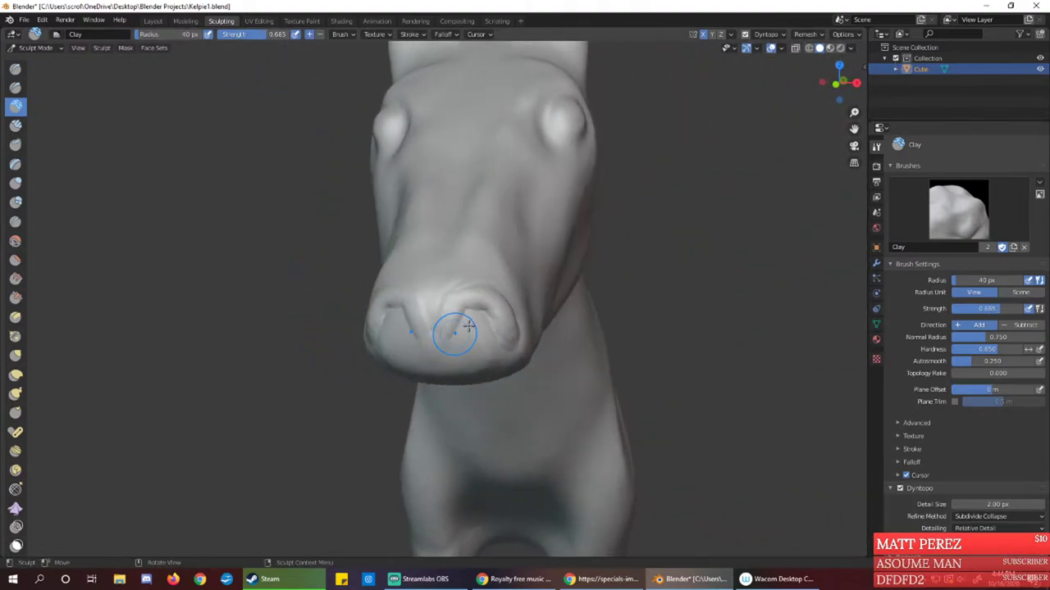
mouse_move(448, 328)
mouse_down()
mouse_move(402, 304)
mouse_move(498, 299)
mouse_move(509, 343)
mouse_up()
middle_drag(512, 349, 492, 304)
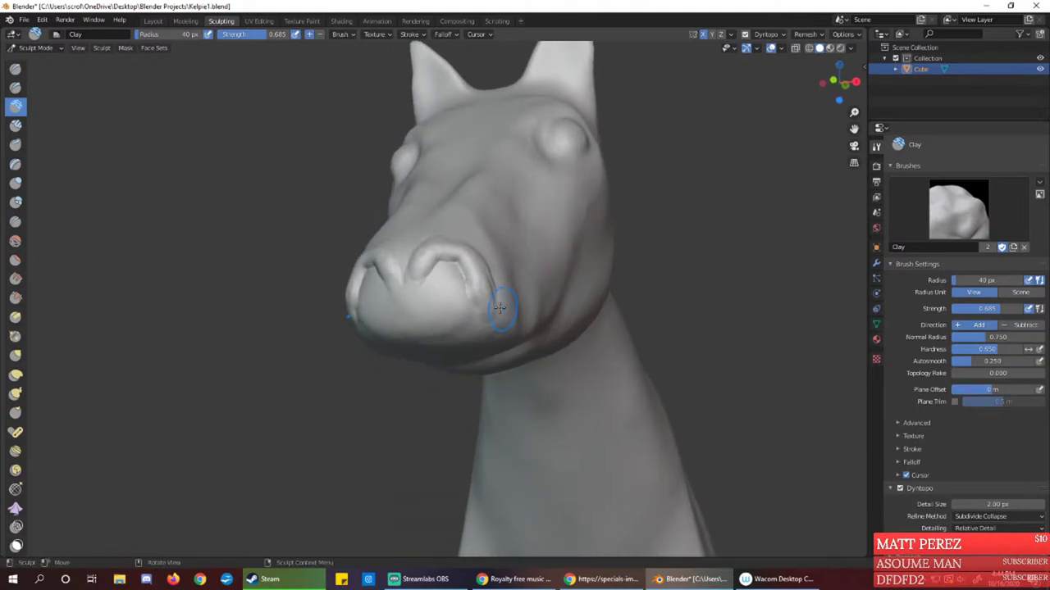
mouse_move(492, 304)
mouse_down()
mouse_move(481, 292)
mouse_move(457, 307)
mouse_up()
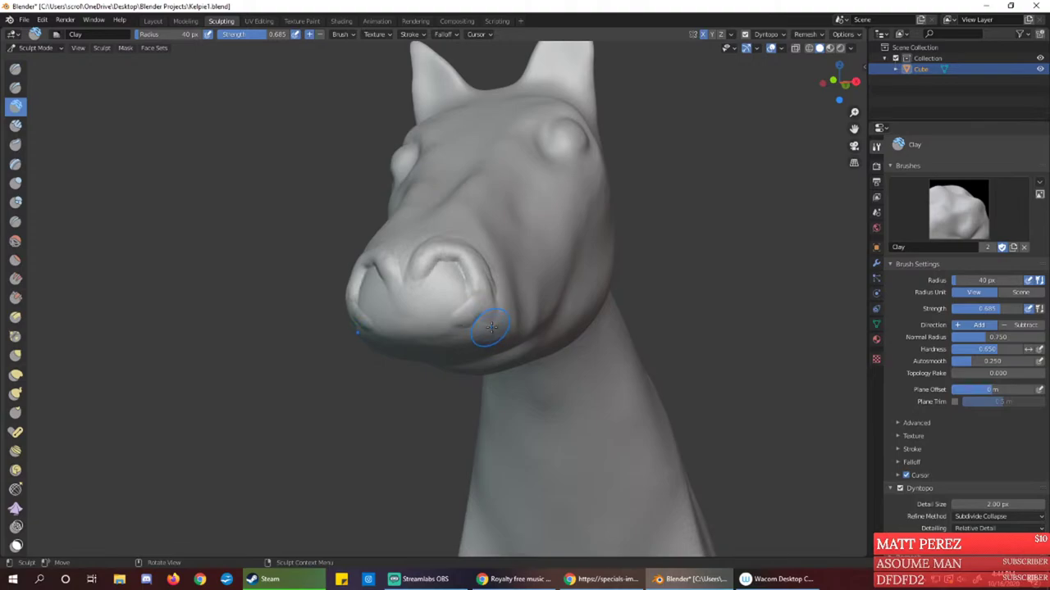
Build up the inner, upper and outer edges of the nostril rims with Clay strokes from several angles
middle_drag(402, 266, 447, 285)
mouse_move(476, 311)
mouse_down()
mouse_move(481, 278)
mouse_move(474, 291)
mouse_move(498, 297)
mouse_move(504, 277)
mouse_up()
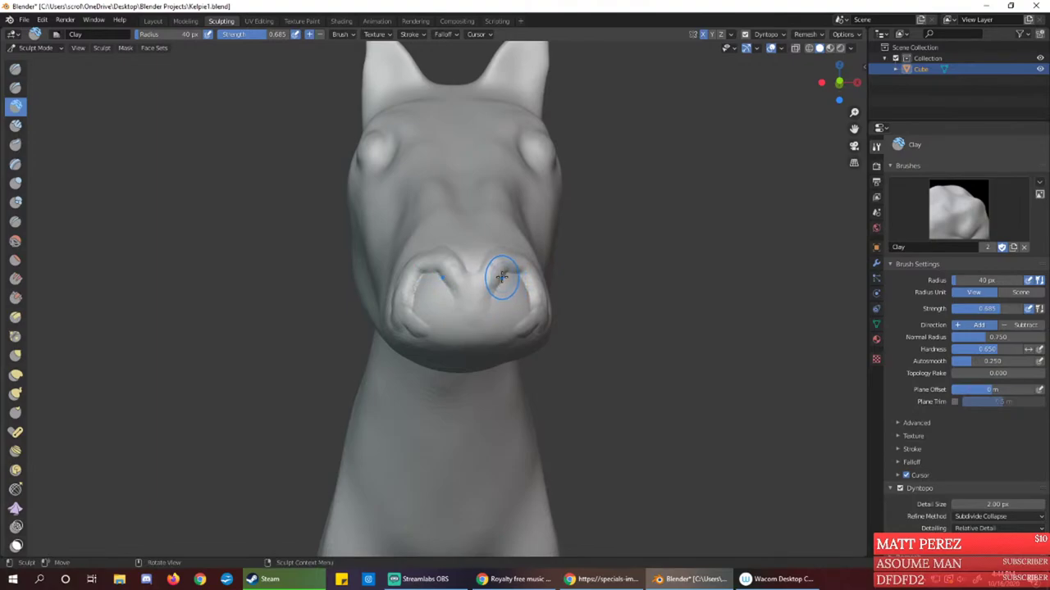
middle_drag(499, 276, 459, 295)
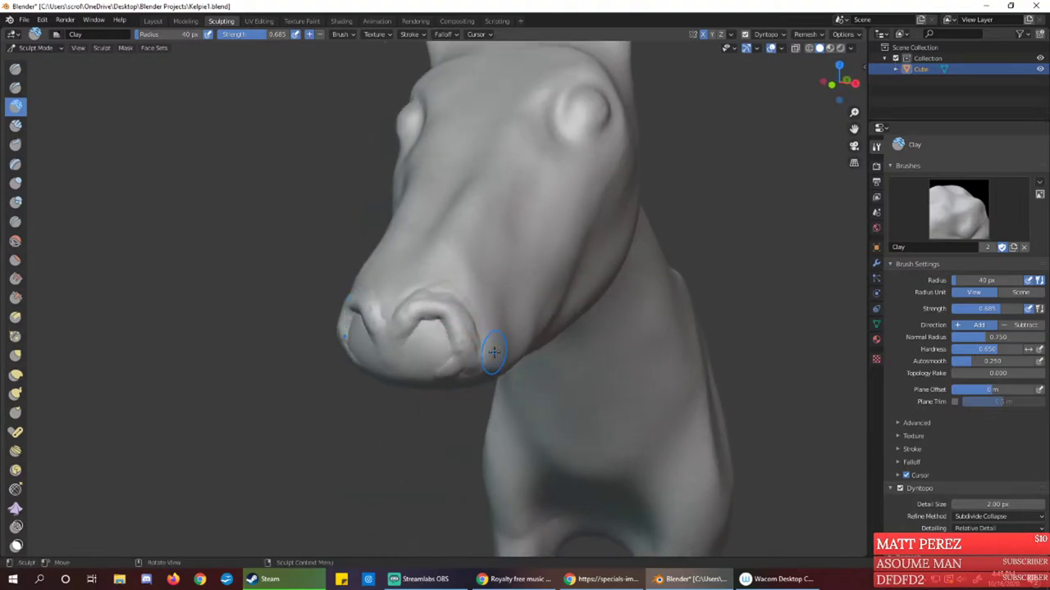
middle_drag(459, 328, 479, 332)
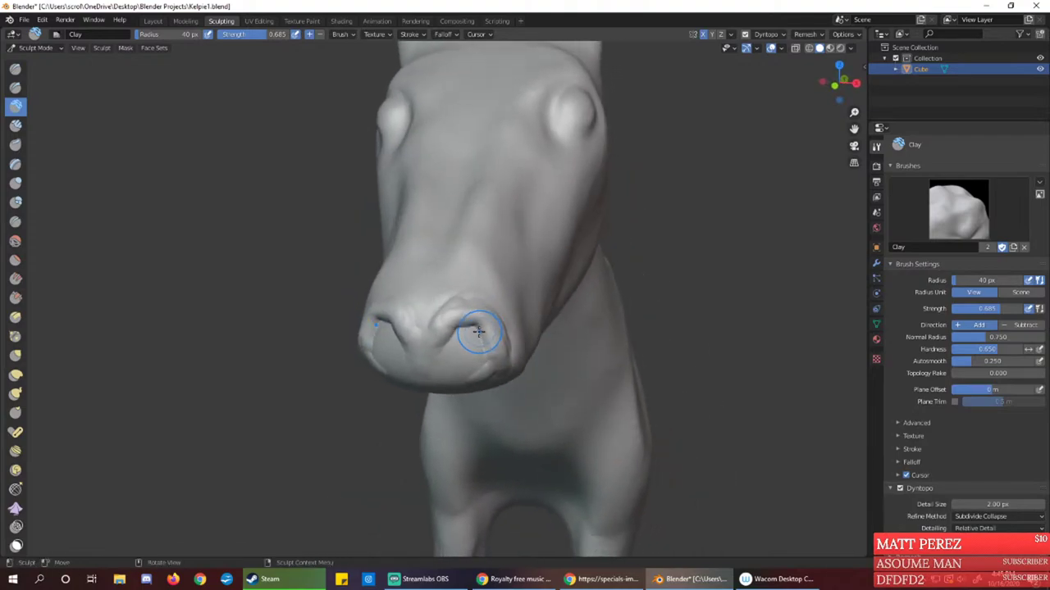
mouse_move(479, 331)
mouse_down()
mouse_move(431, 312)
mouse_move(412, 351)
mouse_move(424, 350)
mouse_move(437, 321)
mouse_move(466, 317)
mouse_up()
mouse_move(431, 327)
mouse_down()
mouse_move(465, 314)
mouse_move(499, 330)
mouse_move(487, 329)
mouse_up()
mouse_move(486, 328)
middle_down()
mouse_move(408, 319)
mouse_move(454, 324)
middle_up()
mouse_move(400, 316)
mouse_down()
mouse_move(415, 360)
mouse_move(412, 316)
mouse_move(416, 360)
mouse_up()
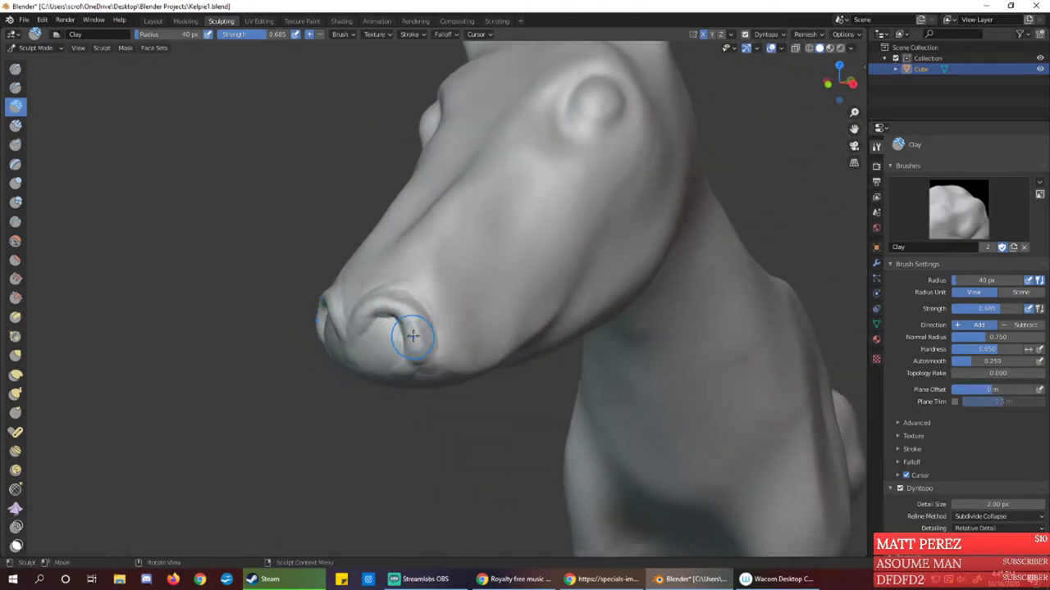
Refine the upper nostril rim and blend its outer edge into the side of the muzzle
middle_drag(413, 336, 450, 319)
mouse_move(450, 319)
mouse_down()
mouse_move(454, 335)
mouse_move(446, 286)
mouse_move(404, 289)
mouse_move(442, 279)
mouse_move(402, 283)
mouse_move(443, 281)
mouse_up()
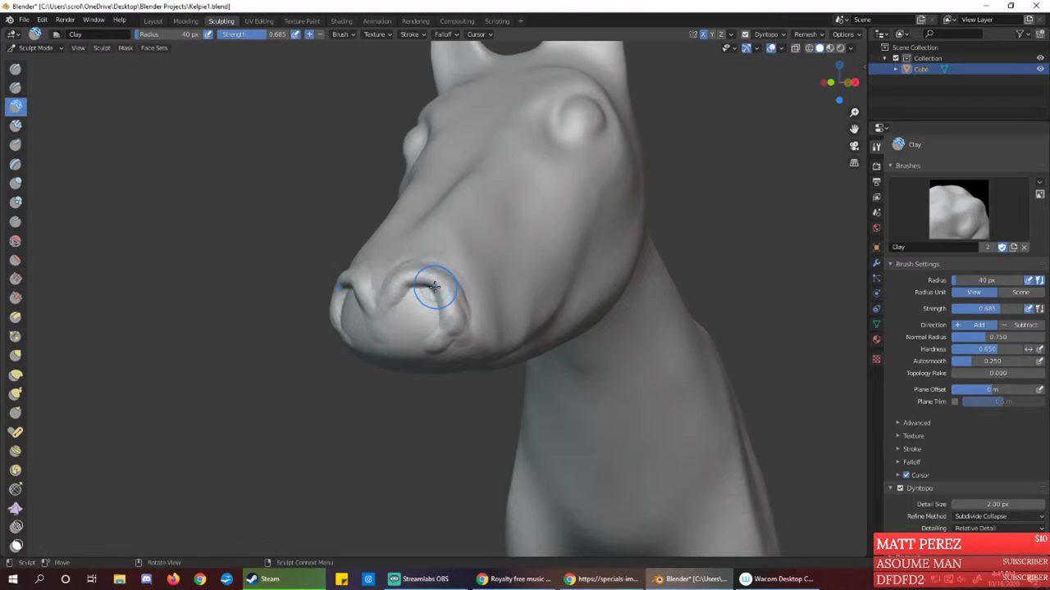
mouse_move(445, 276)
middle_down()
mouse_move(431, 290)
mouse_move(454, 287)
middle_up()
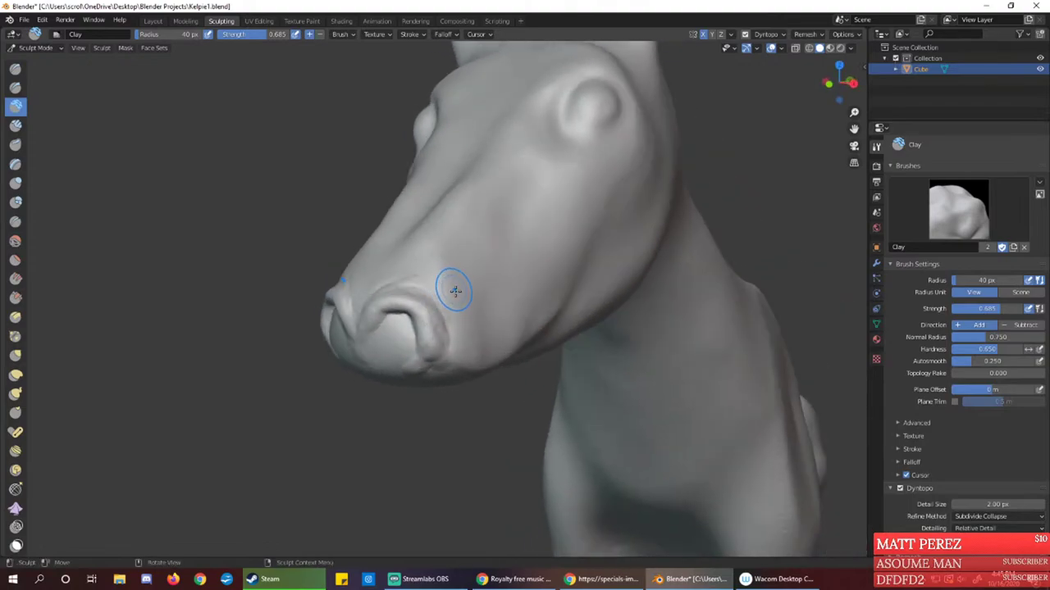
mouse_move(375, 304)
mouse_down()
mouse_move(371, 318)
mouse_move(408, 305)
mouse_move(416, 288)
mouse_up()
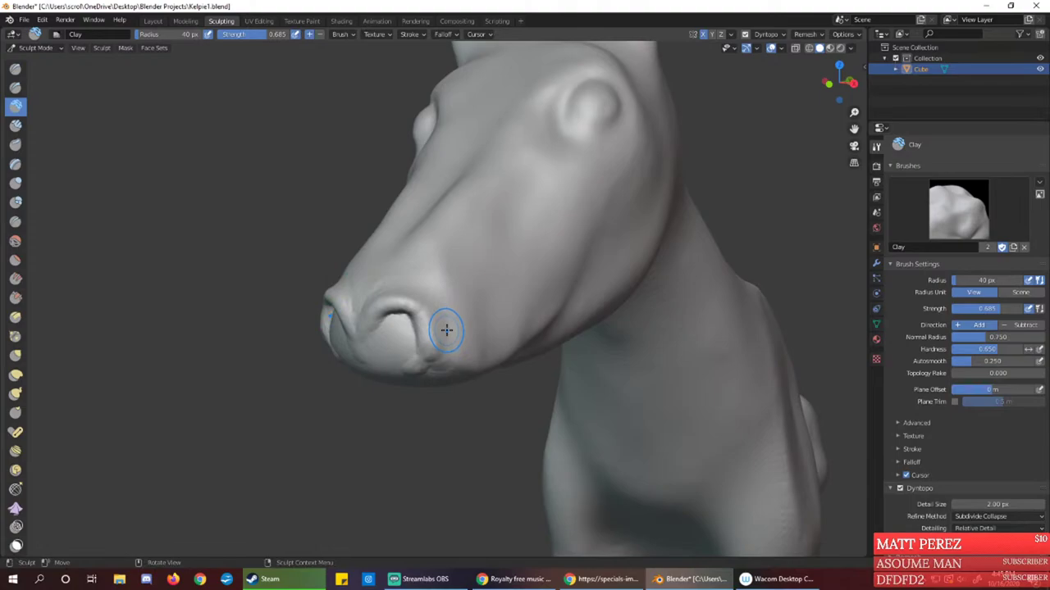
mouse_move(441, 328)
middle_down()
mouse_move(440, 345)
mouse_move(459, 270)
mouse_move(446, 271)
mouse_move(445, 305)
mouse_move(476, 317)
mouse_move(446, 305)
middle_up()
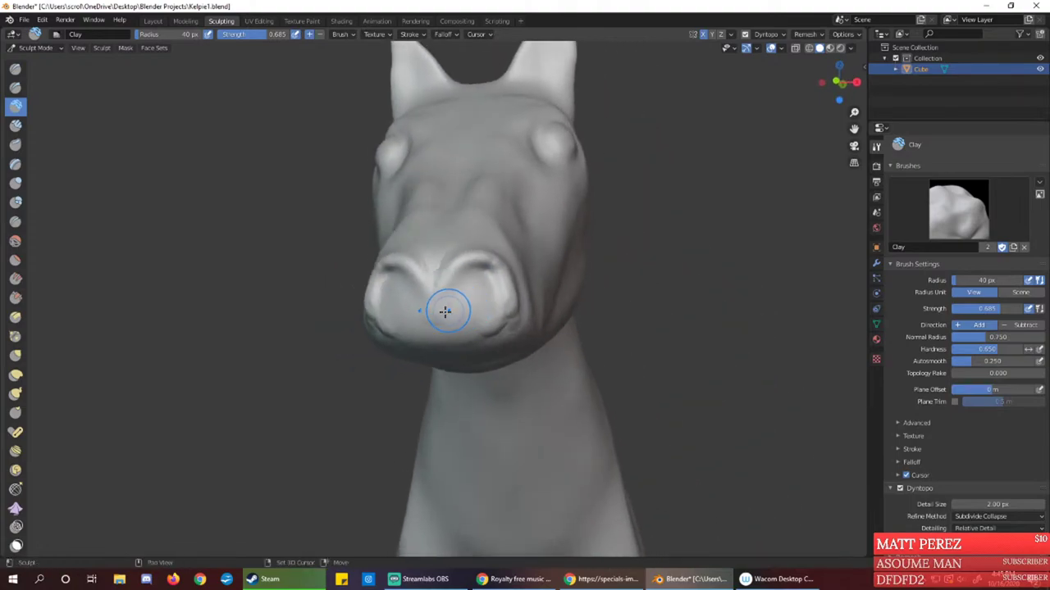
Smooth the nostril rims into the muzzle and carve hollow nostril cavities inside them
mouse_move(498, 259)
shift+mouse_down()
mouse_move(487, 323)
mouse_move(498, 337)
shift+mouse_up()
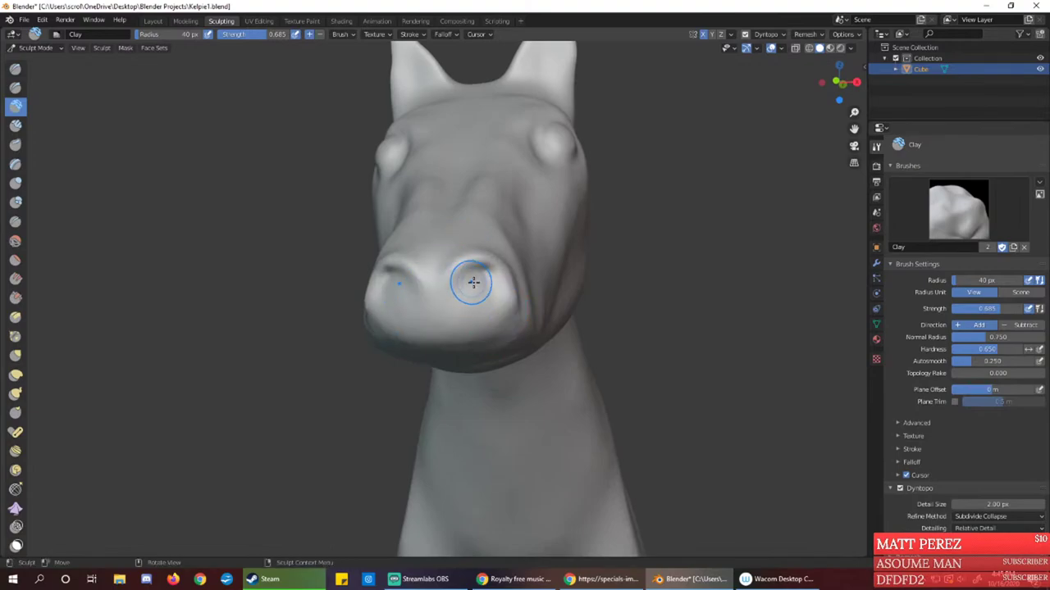
middle_drag(473, 288, 479, 288)
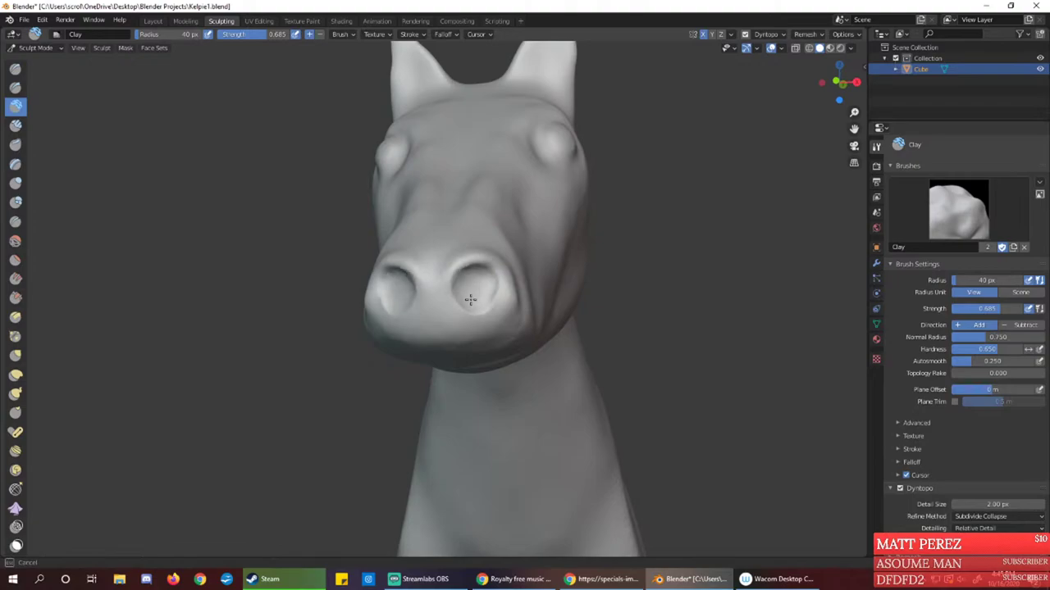
mouse_move(471, 299)
mouse_down()
mouse_move(478, 291)
mouse_move(461, 290)
mouse_move(487, 300)
mouse_move(476, 317)
mouse_move(473, 298)
mouse_up()
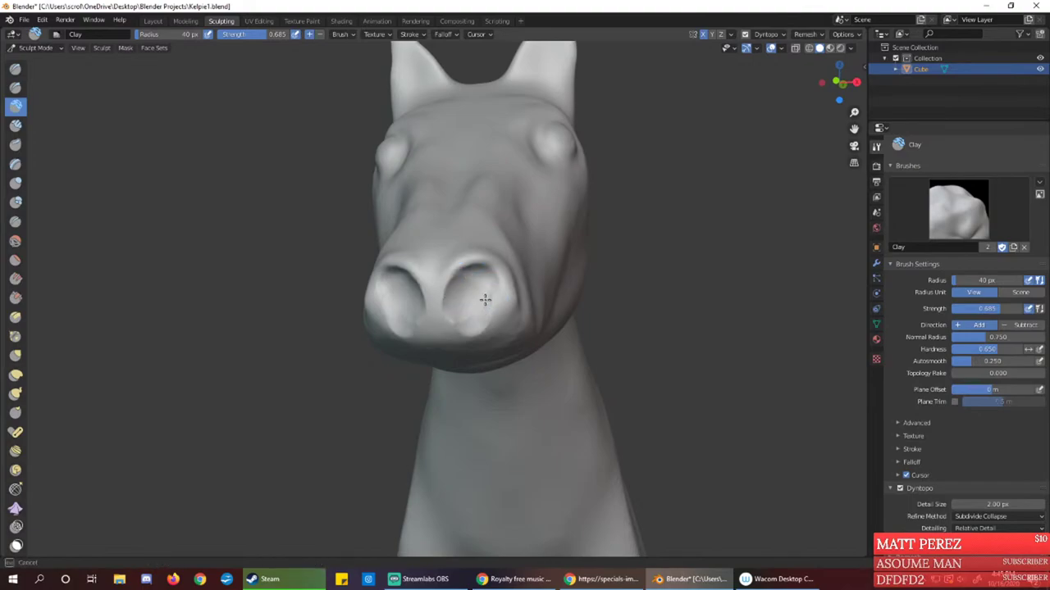
mouse_move(462, 341)
middle_down()
mouse_move(478, 307)
mouse_move(419, 335)
mouse_move(465, 338)
middle_up()
drag(407, 330, 460, 345)
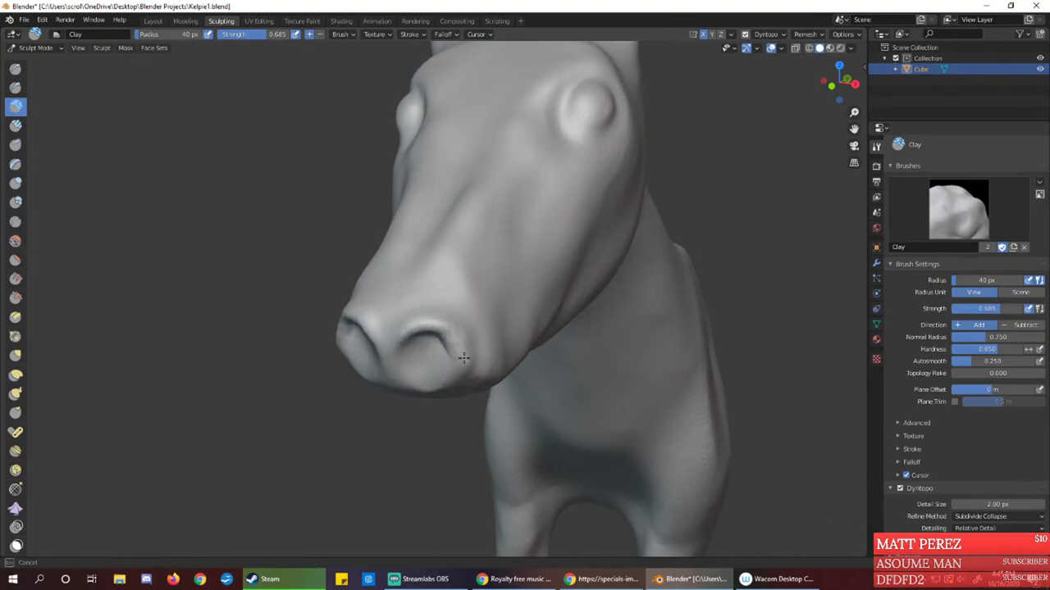
mouse_move(464, 357)
middle_down()
mouse_move(403, 342)
mouse_move(438, 343)
middle_up()
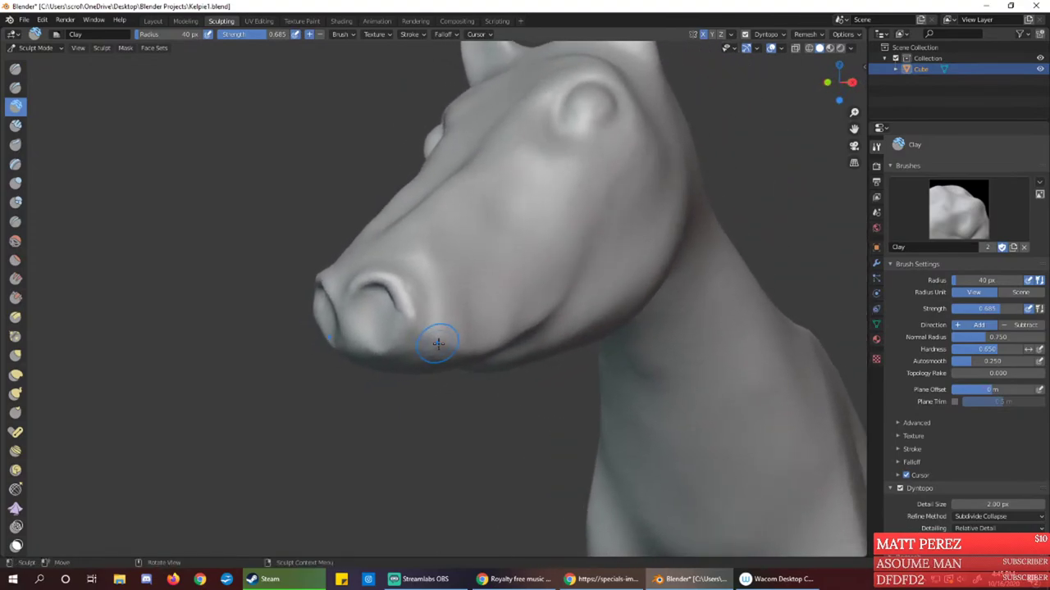
mouse_move(402, 300)
middle_down()
mouse_move(414, 295)
mouse_move(386, 298)
middle_up()
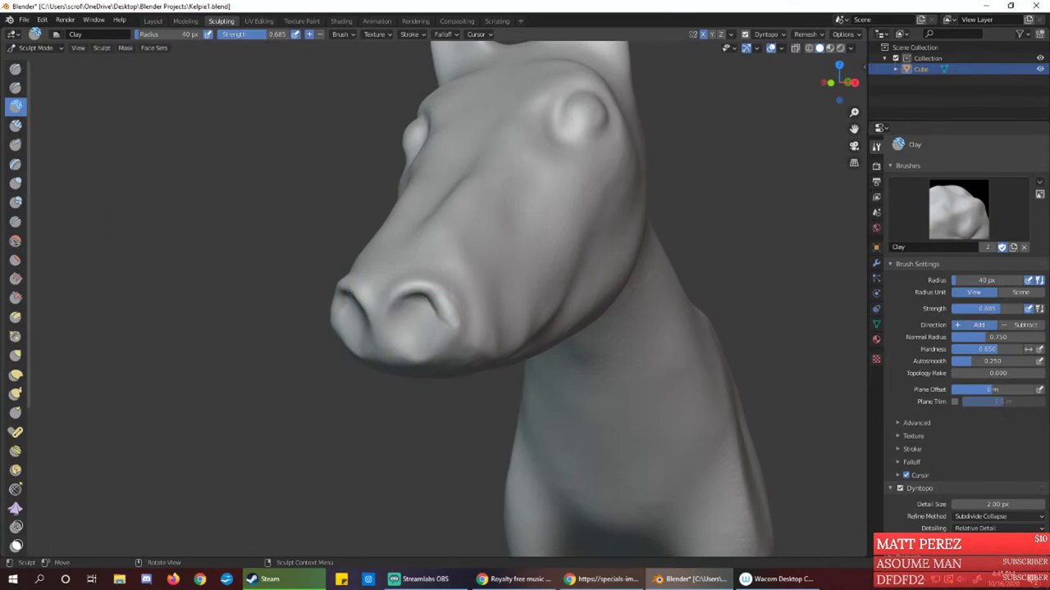
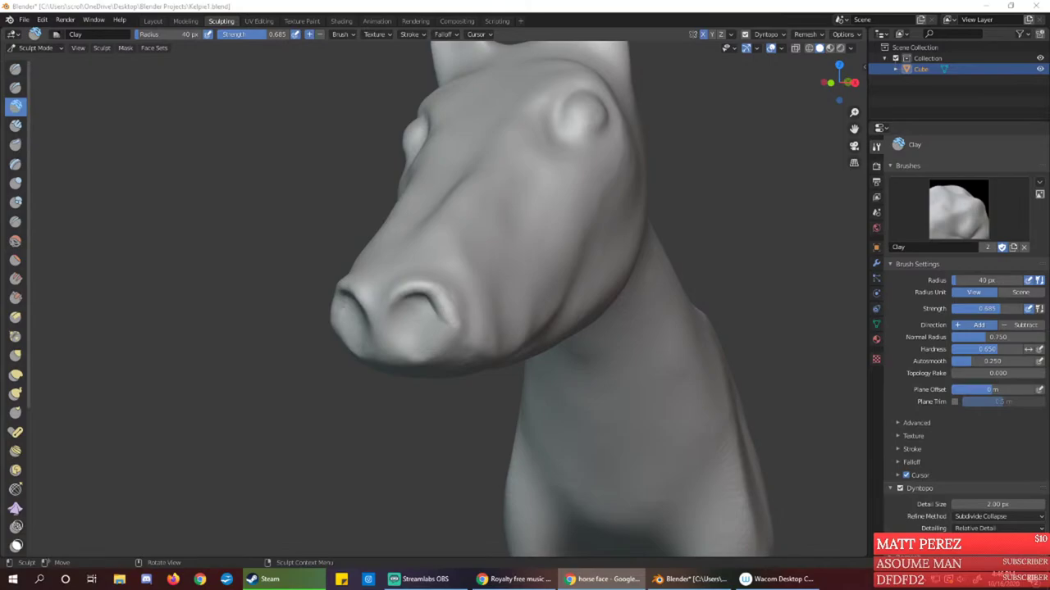
Build up the outer walls of the nostrils with short Clay strokes
drag(0, 246, 0, 62)
click(423, 4)
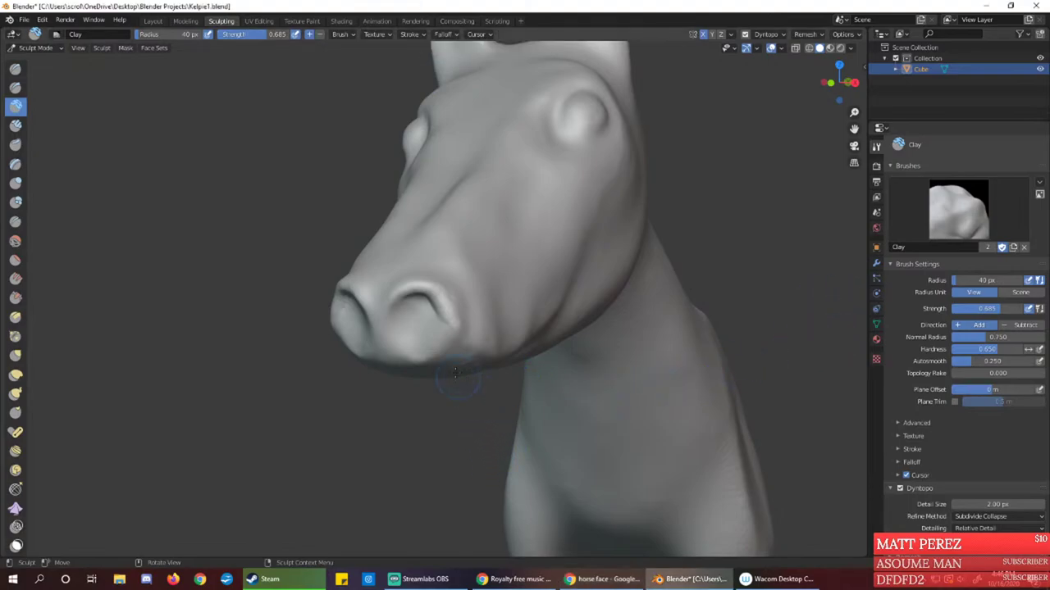
mouse_move(456, 373)
middle_down()
mouse_move(468, 347)
mouse_move(461, 332)
mouse_move(460, 346)
middle_up()
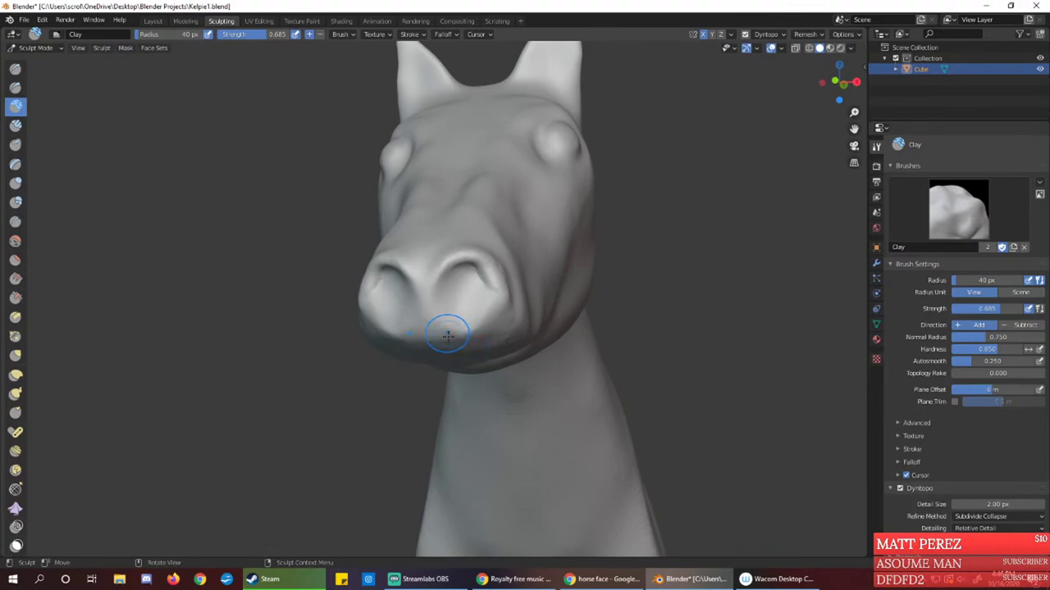
scroll(448, 334, up, 5)
drag(312, 234, 299, 284)
mouse_move(321, 245)
mouse_down()
mouse_move(332, 246)
mouse_move(304, 251)
mouse_move(327, 242)
mouse_up()
drag(317, 279, 304, 300)
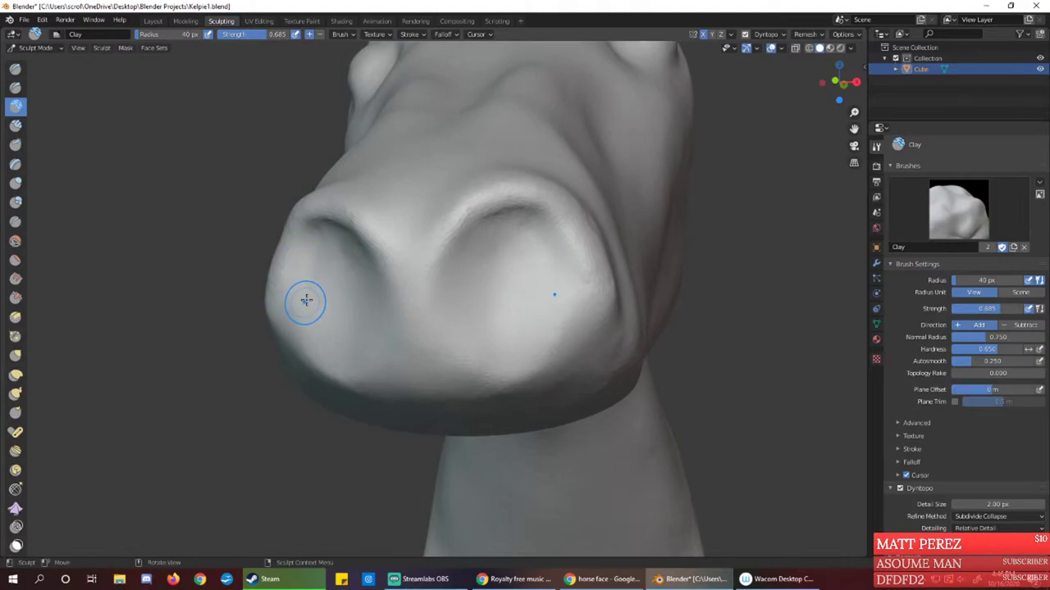
middle_drag(304, 300, 539, 277)
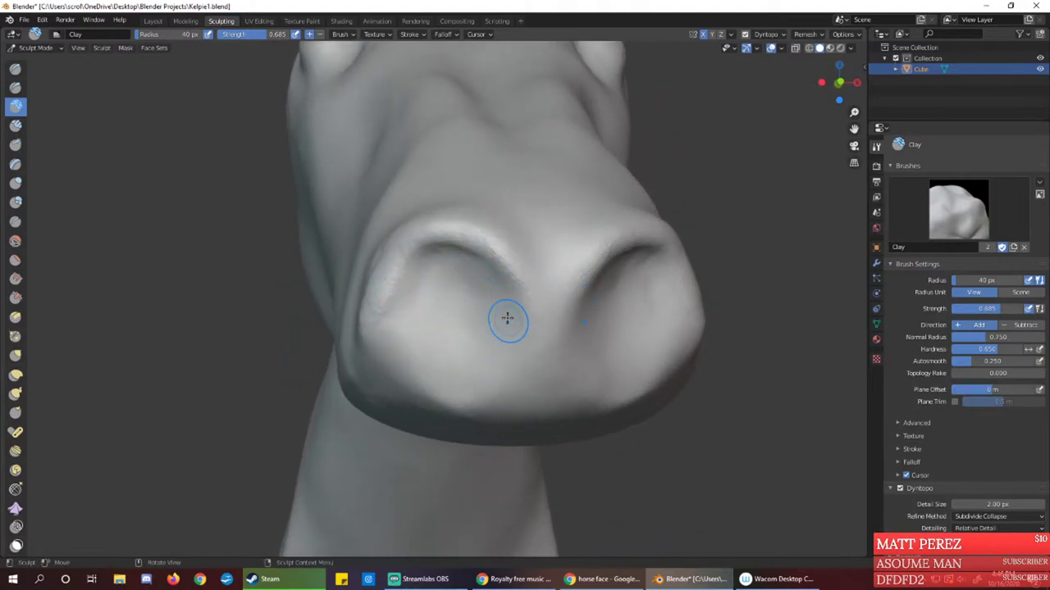
Fill in the nostril cavities with circular Clay strokes and smooth them into the front of the muzzle
mouse_move(483, 280)
mouse_down()
mouse_move(508, 237)
mouse_move(511, 260)
mouse_move(495, 216)
mouse_move(445, 286)
mouse_move(435, 214)
mouse_move(382, 312)
mouse_move(386, 270)
mouse_move(427, 278)
mouse_move(470, 227)
mouse_move(452, 281)
mouse_move(452, 347)
mouse_move(473, 297)
mouse_move(450, 284)
mouse_move(435, 312)
mouse_move(457, 358)
mouse_move(497, 317)
mouse_move(462, 300)
mouse_move(495, 306)
mouse_move(468, 340)
mouse_move(462, 271)
mouse_move(494, 350)
mouse_move(436, 292)
mouse_move(456, 342)
mouse_up()
mouse_move(469, 294)
mouse_down()
mouse_move(460, 272)
mouse_move(419, 296)
mouse_move(421, 344)
mouse_move(448, 368)
mouse_move(495, 337)
mouse_move(492, 312)
mouse_move(459, 291)
mouse_move(452, 333)
mouse_move(469, 307)
mouse_move(469, 270)
mouse_move(393, 319)
mouse_move(432, 323)
mouse_up()
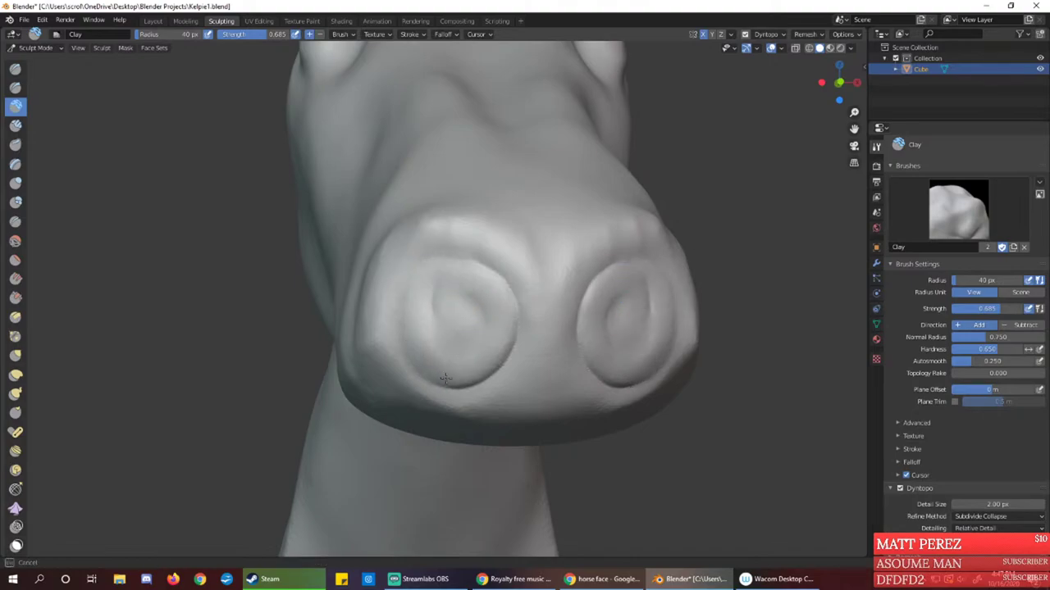
mouse_move(445, 377)
mouse_down()
mouse_move(478, 360)
mouse_move(492, 270)
mouse_move(424, 356)
mouse_up()
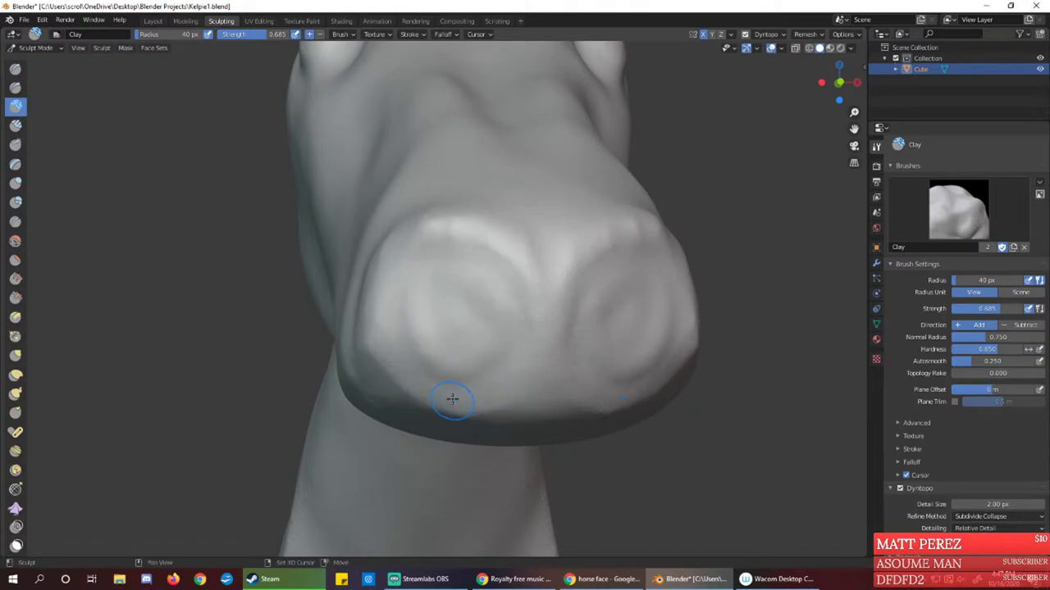
mouse_move(481, 303)
middle_down()
mouse_move(428, 309)
mouse_move(475, 295)
middle_up()
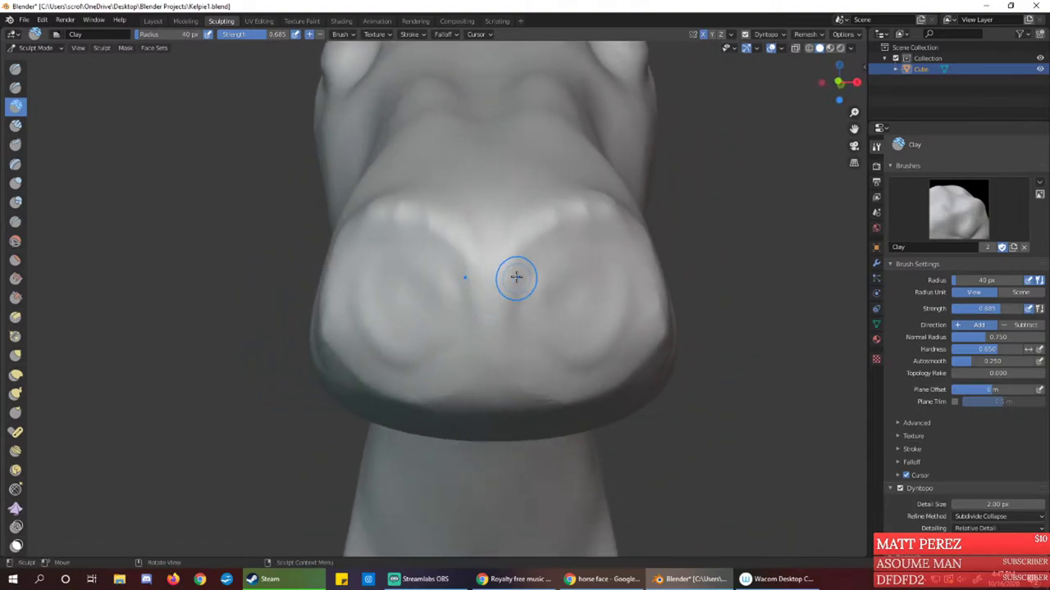
Build up the inner nostril edges and the bridge between them, and smooth the transitions
mouse_move(417, 237)
mouse_down()
mouse_move(405, 223)
mouse_move(475, 310)
mouse_move(415, 241)
mouse_move(424, 241)
mouse_move(388, 230)
mouse_move(401, 290)
mouse_move(456, 290)
mouse_move(483, 304)
mouse_move(422, 250)
mouse_move(459, 261)
mouse_move(426, 228)
mouse_move(498, 259)
mouse_move(489, 293)
mouse_move(497, 249)
mouse_move(424, 218)
mouse_up()
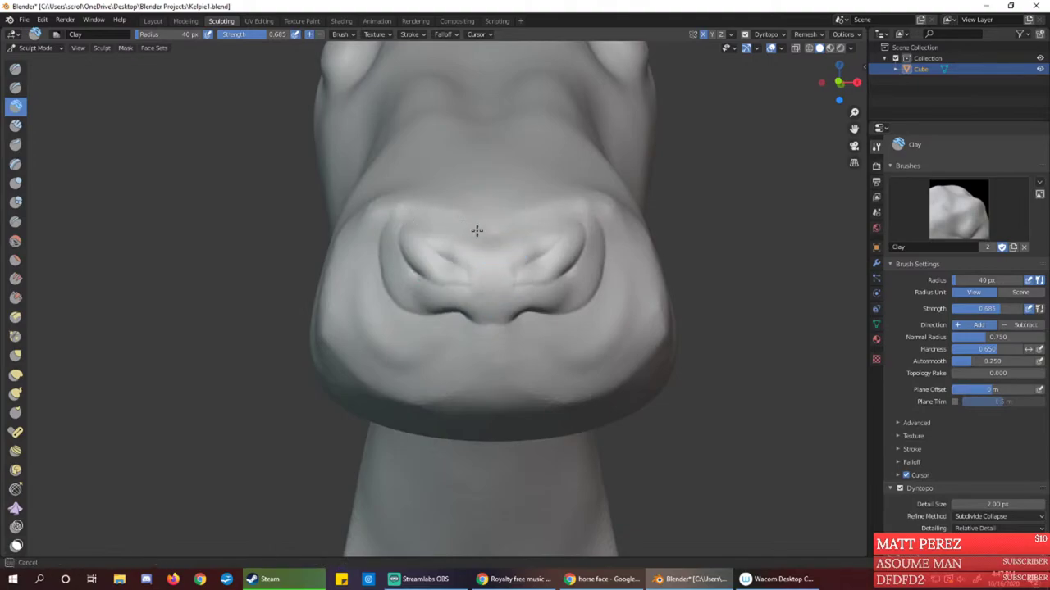
mouse_move(506, 236)
mouse_down()
mouse_move(434, 246)
mouse_move(429, 236)
mouse_up()
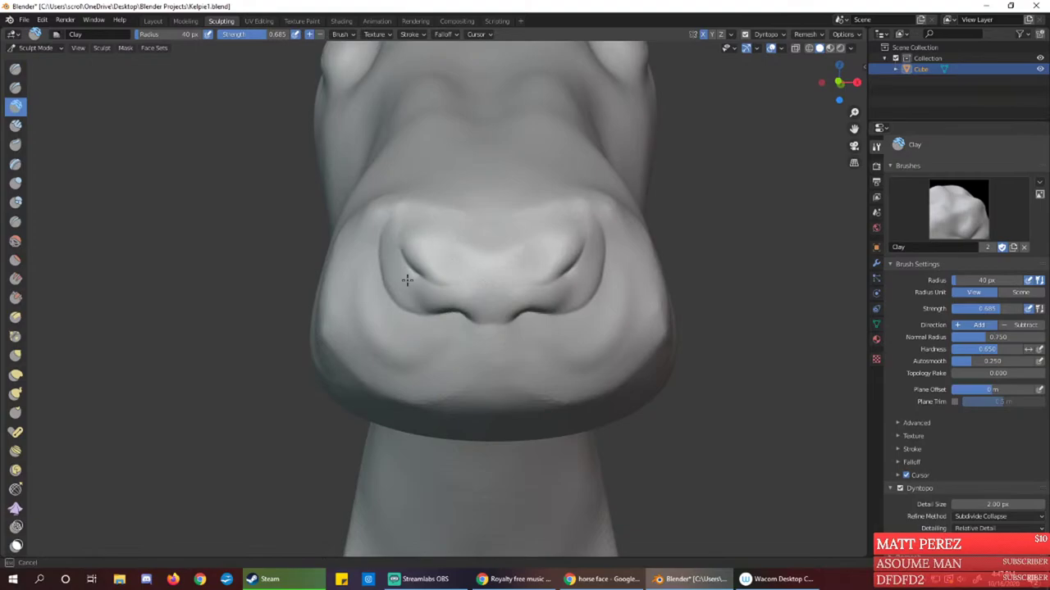
mouse_move(407, 281)
mouse_down()
mouse_move(412, 213)
mouse_move(438, 259)
mouse_move(404, 212)
mouse_move(429, 300)
mouse_move(483, 345)
mouse_move(469, 328)
mouse_up()
drag(451, 311, 464, 336)
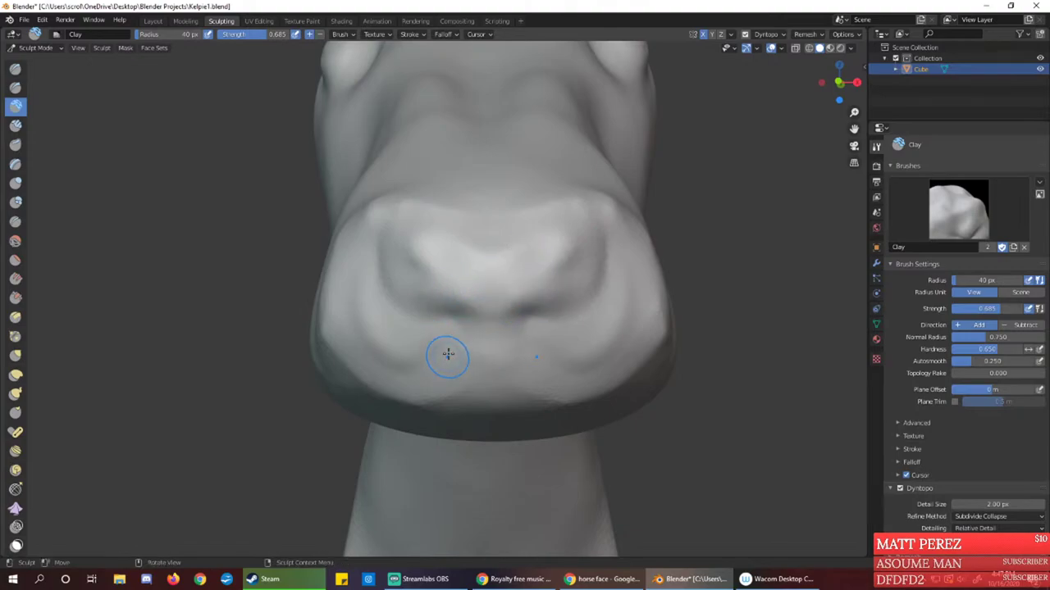
Work vertical Clay strokes down the front of the muzzle from below the nostrils to the upper lip
mouse_move(431, 307)
mouse_down()
mouse_move(452, 341)
mouse_move(451, 353)
mouse_move(440, 314)
mouse_move(431, 380)
mouse_move(420, 333)
mouse_move(425, 376)
mouse_move(435, 337)
mouse_move(425, 355)
mouse_move(433, 385)
mouse_up()
mouse_move(455, 303)
mouse_down()
mouse_move(452, 356)
mouse_move(466, 365)
mouse_move(469, 316)
mouse_move(491, 357)
mouse_move(474, 381)
mouse_up()
drag(494, 317, 477, 388)
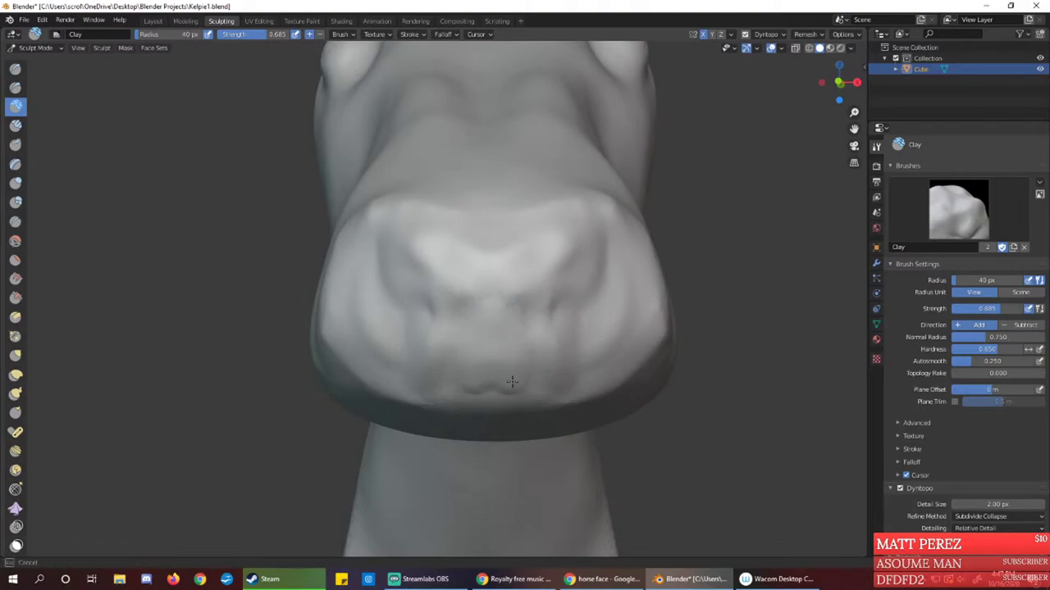
Add rounded Clay lobes at the upper nostril edges and smooth them into the top of the muzzle
mouse_move(457, 307)
middle_down()
mouse_move(567, 304)
mouse_move(544, 290)
mouse_move(513, 307)
middle_up()
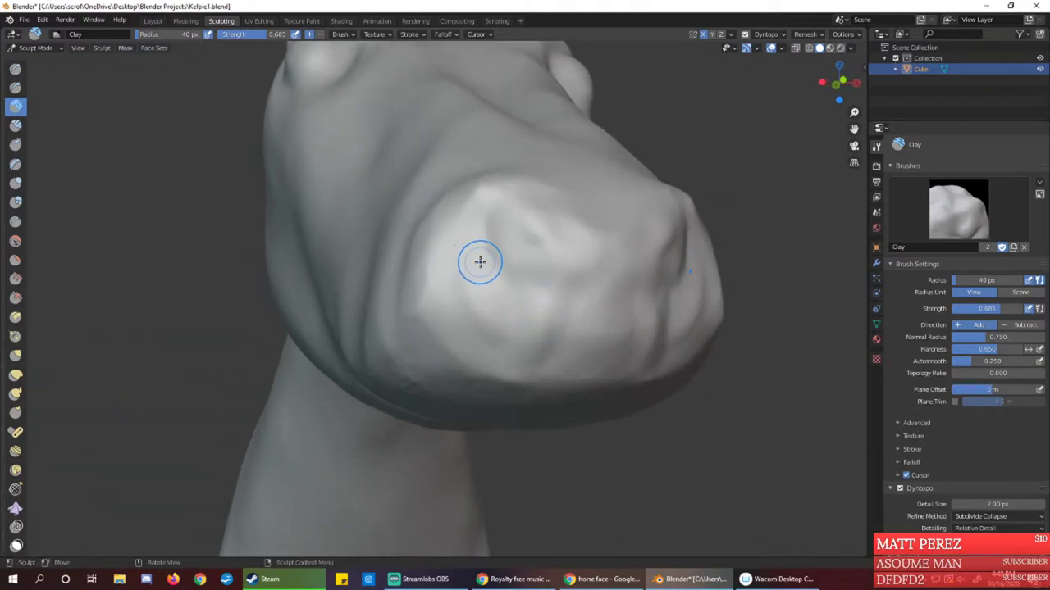
mouse_move(492, 274)
middle_down()
mouse_move(470, 260)
mouse_move(481, 255)
mouse_move(484, 281)
mouse_move(474, 288)
mouse_move(485, 290)
middle_up()
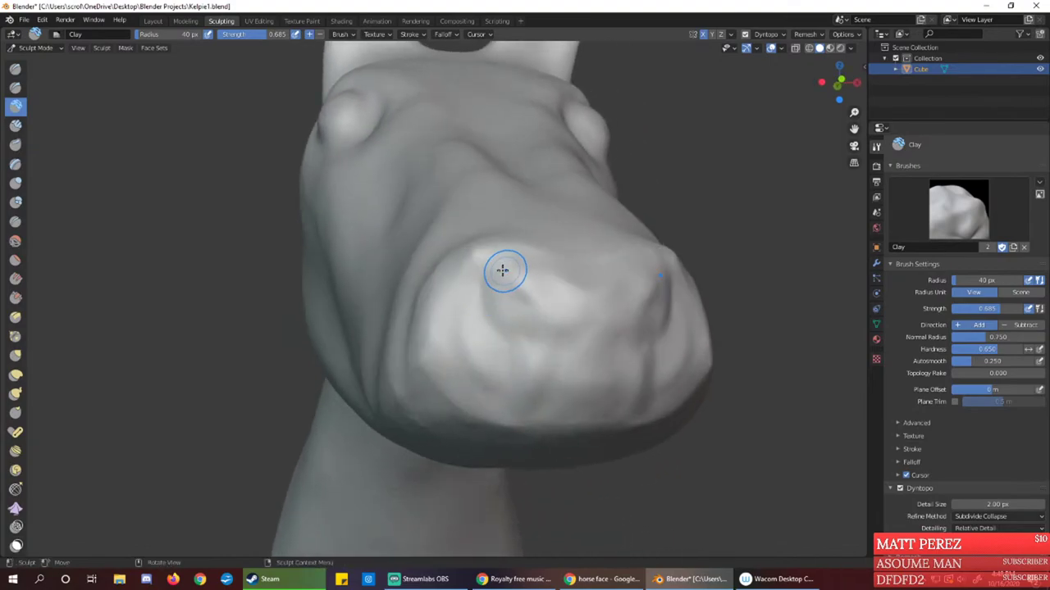
mouse_move(500, 301)
mouse_down()
mouse_move(495, 262)
mouse_move(509, 301)
mouse_up()
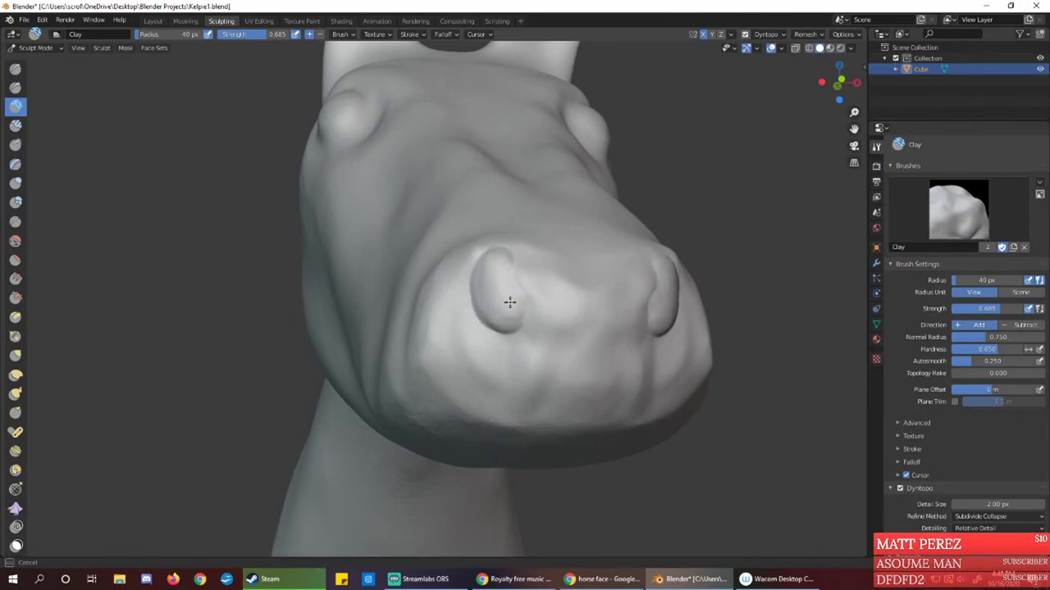
drag(515, 259, 526, 279)
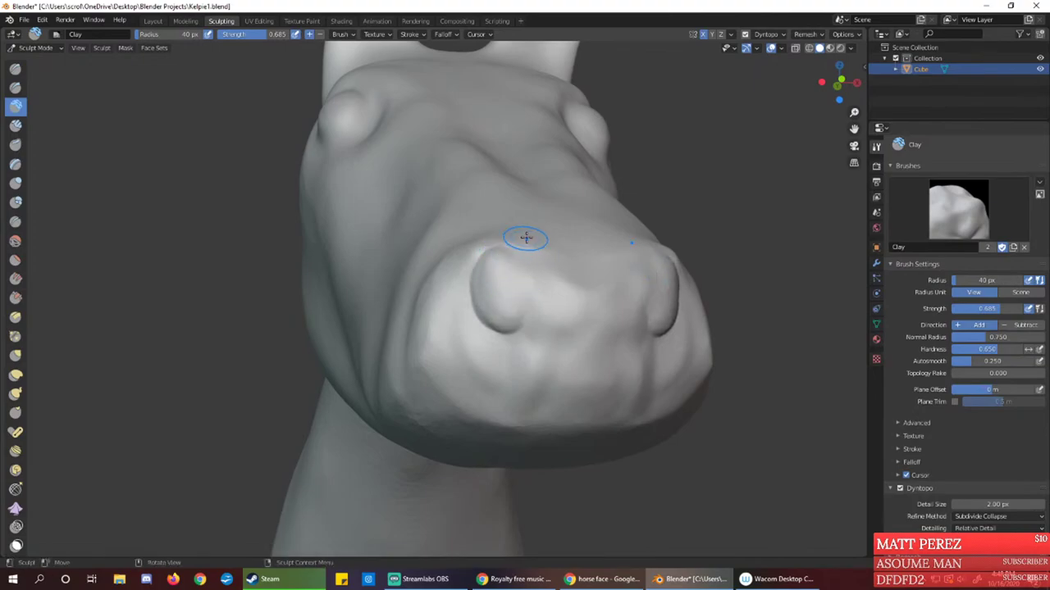
mouse_move(508, 241)
shift+mouse_down()
mouse_move(475, 281)
mouse_move(513, 332)
mouse_move(517, 320)
shift+mouse_up()
Extend the inner nostril rims down toward the lip, smooth them, and carve curved nostril hollows beside them
mouse_move(561, 335)
middle_down()
mouse_move(536, 309)
mouse_move(534, 319)
middle_up()
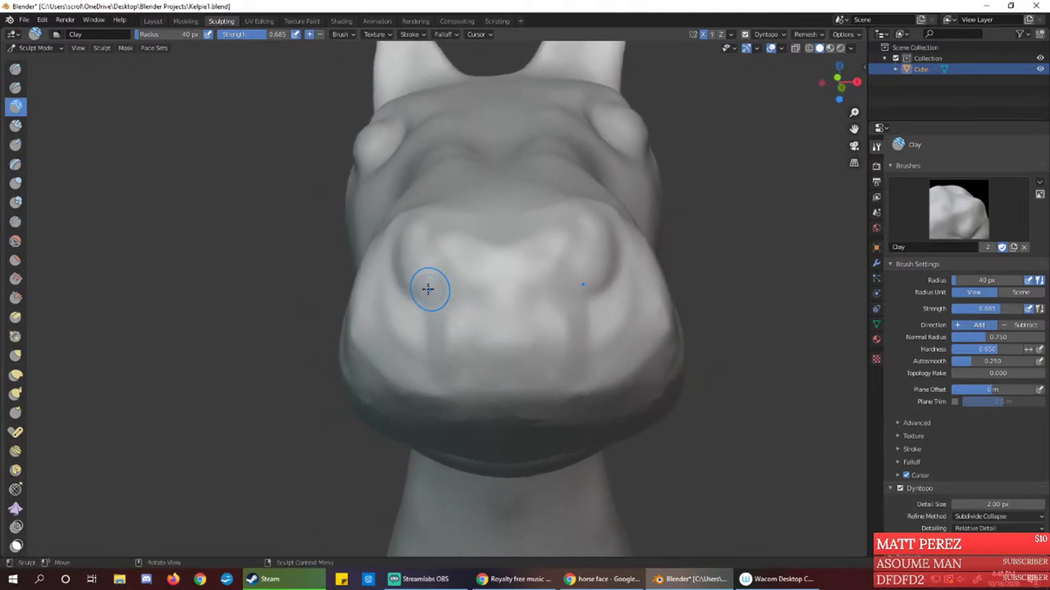
mouse_move(428, 290)
mouse_down()
mouse_move(452, 337)
mouse_move(457, 382)
mouse_move(481, 347)
mouse_move(436, 352)
mouse_up()
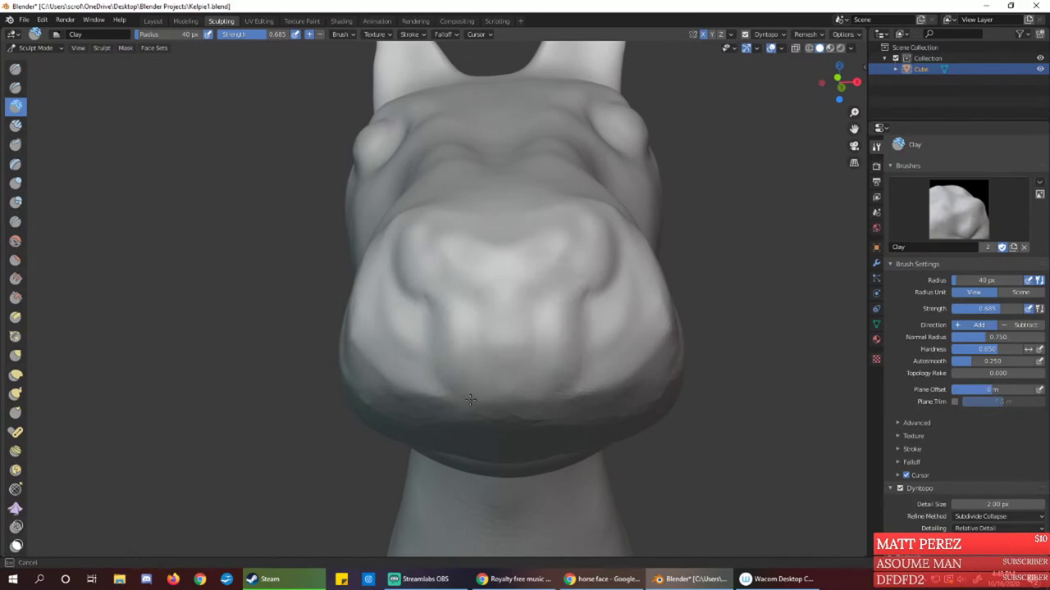
shift+drag(471, 399, 433, 290)
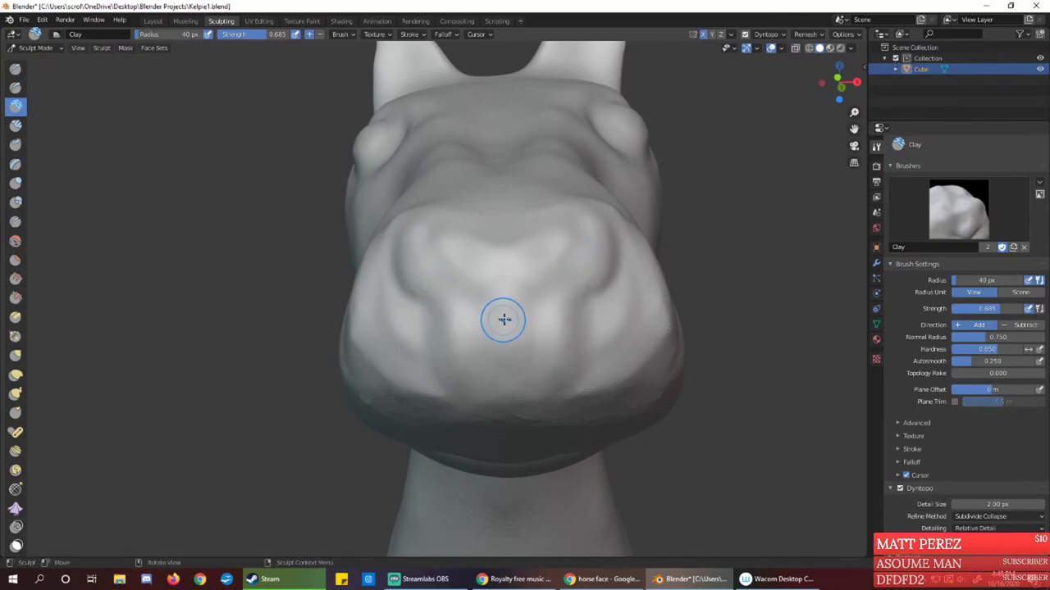
mouse_move(431, 342)
ctrl+mouse_down()
mouse_move(445, 373)
mouse_move(402, 365)
mouse_move(391, 326)
mouse_move(418, 351)
mouse_move(390, 283)
mouse_move(416, 327)
mouse_move(407, 361)
mouse_move(390, 293)
mouse_move(389, 328)
ctrl+mouse_up()
Rework the lower sides of the muzzle behind the nostrils along the lip line and smooth the strokes
drag(370, 391, 362, 405)
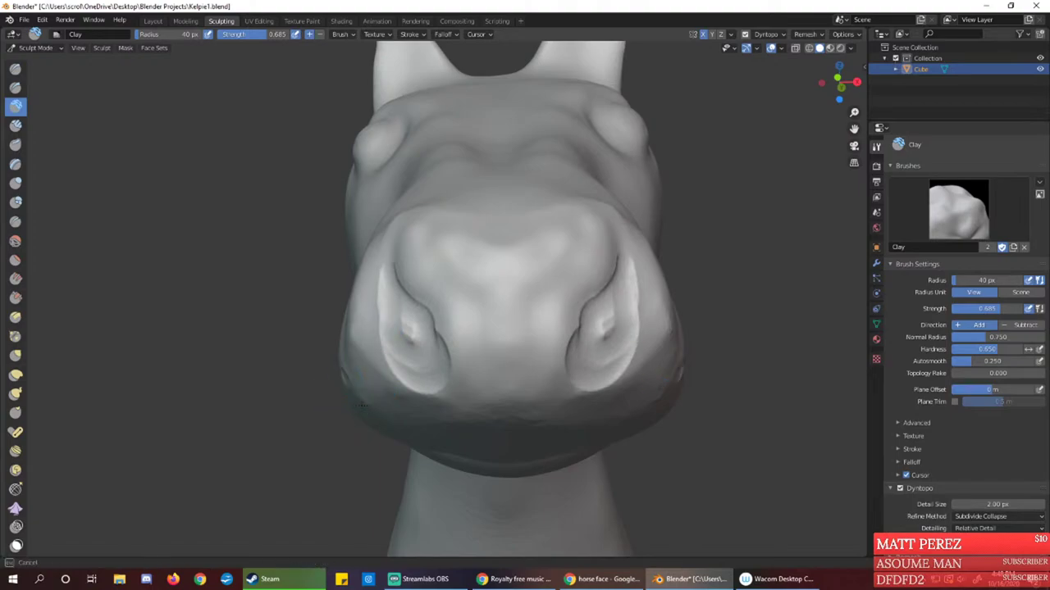
mouse_move(340, 361)
mouse_down()
mouse_move(351, 395)
mouse_move(346, 379)
mouse_up()
mouse_move(346, 395)
middle_down()
mouse_move(436, 401)
mouse_move(426, 401)
mouse_move(480, 382)
mouse_move(511, 394)
middle_up()
mouse_move(487, 356)
middle_down()
mouse_move(533, 398)
mouse_move(509, 404)
middle_up()
mouse_move(456, 374)
mouse_down()
mouse_move(462, 384)
mouse_move(451, 364)
mouse_move(491, 395)
mouse_move(462, 408)
mouse_move(453, 383)
mouse_move(434, 392)
mouse_up()
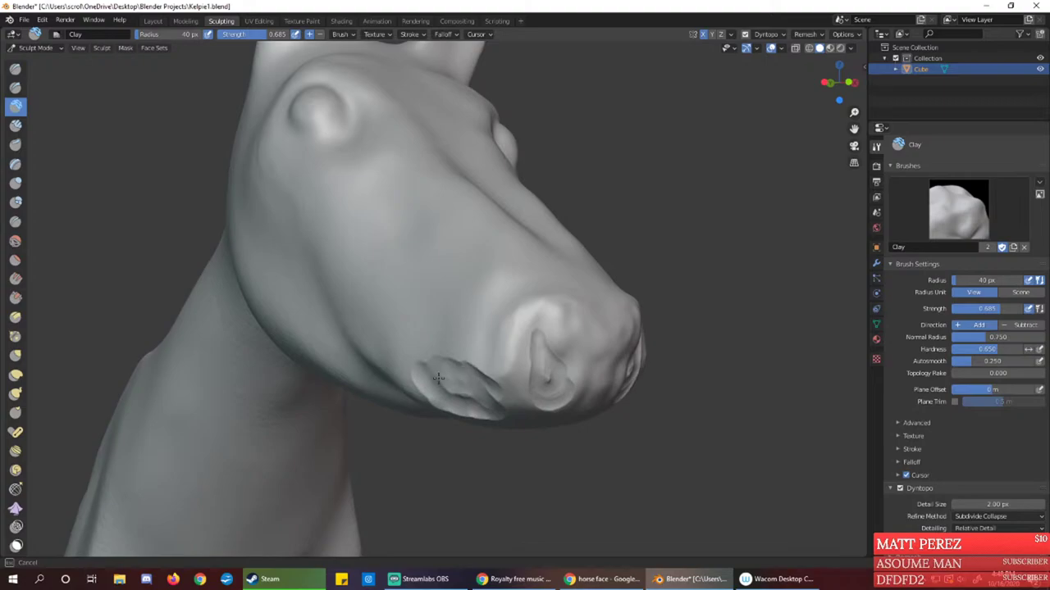
mouse_move(438, 378)
mouse_down()
mouse_move(490, 401)
mouse_move(456, 352)
mouse_move(447, 392)
mouse_move(414, 379)
mouse_move(401, 387)
mouse_move(427, 402)
mouse_move(473, 357)
mouse_up()
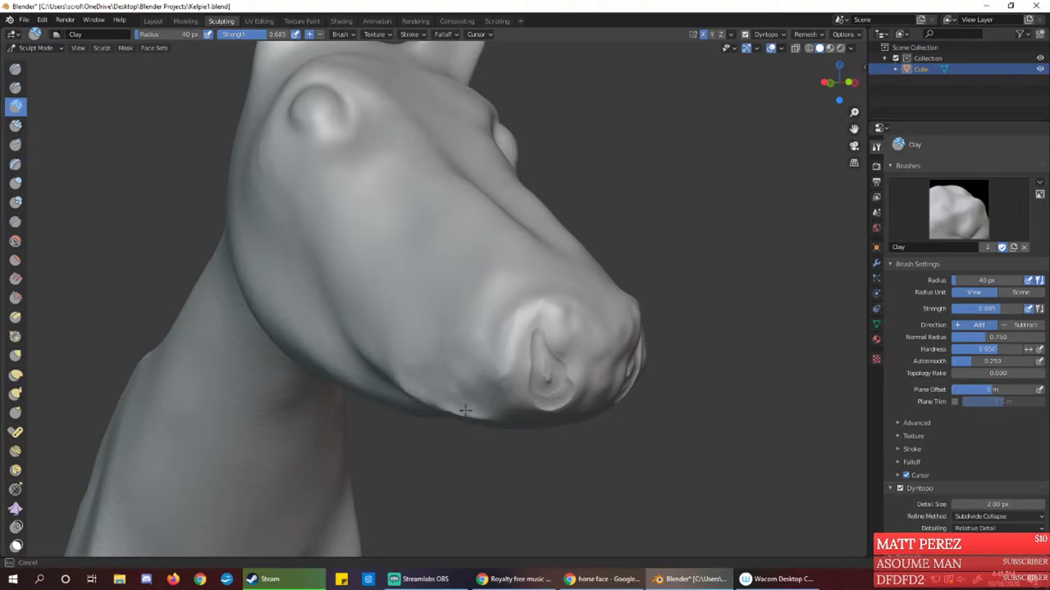
Build up the side of the muzzle above the mouth corner with Clay and blend it toward the nostril
middle_drag(427, 442, 483, 345)
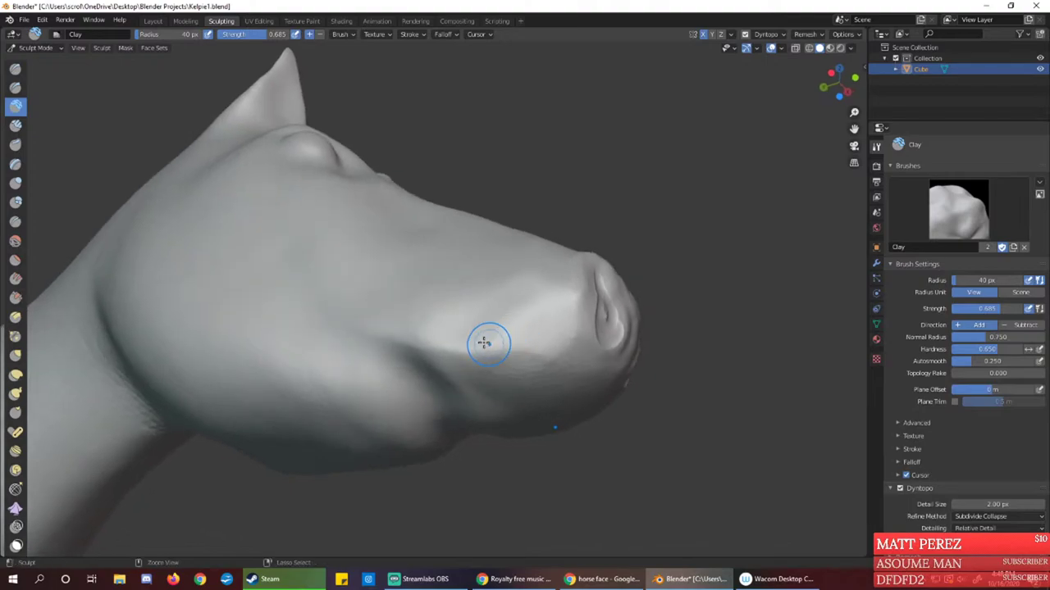
mouse_move(457, 335)
mouse_down()
mouse_move(424, 330)
mouse_move(508, 342)
mouse_move(437, 313)
mouse_move(481, 314)
mouse_move(503, 328)
mouse_move(432, 296)
mouse_move(507, 326)
mouse_move(397, 302)
mouse_up()
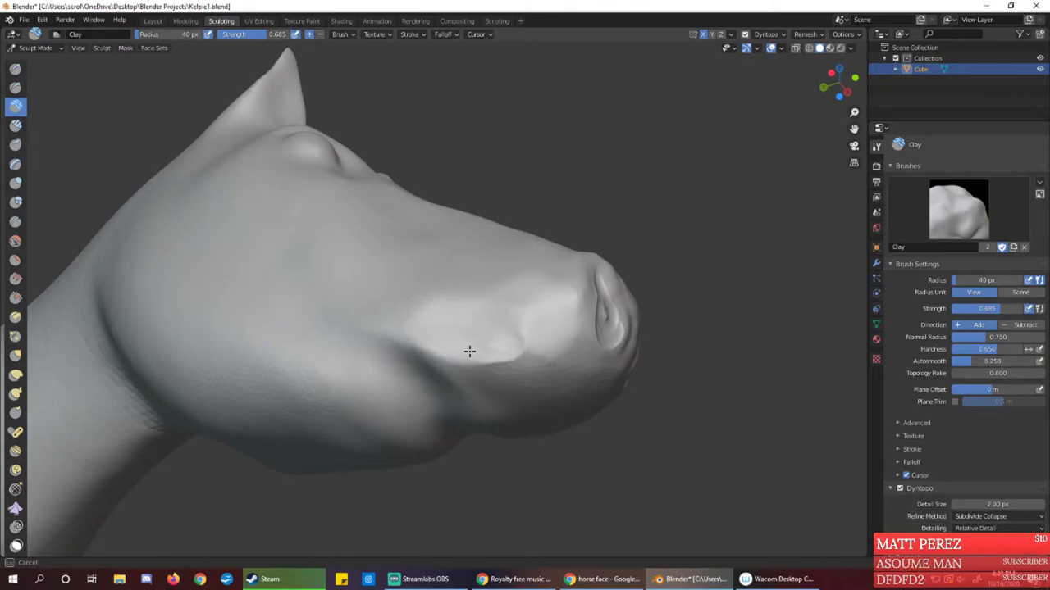
middle_drag(506, 323, 494, 364)
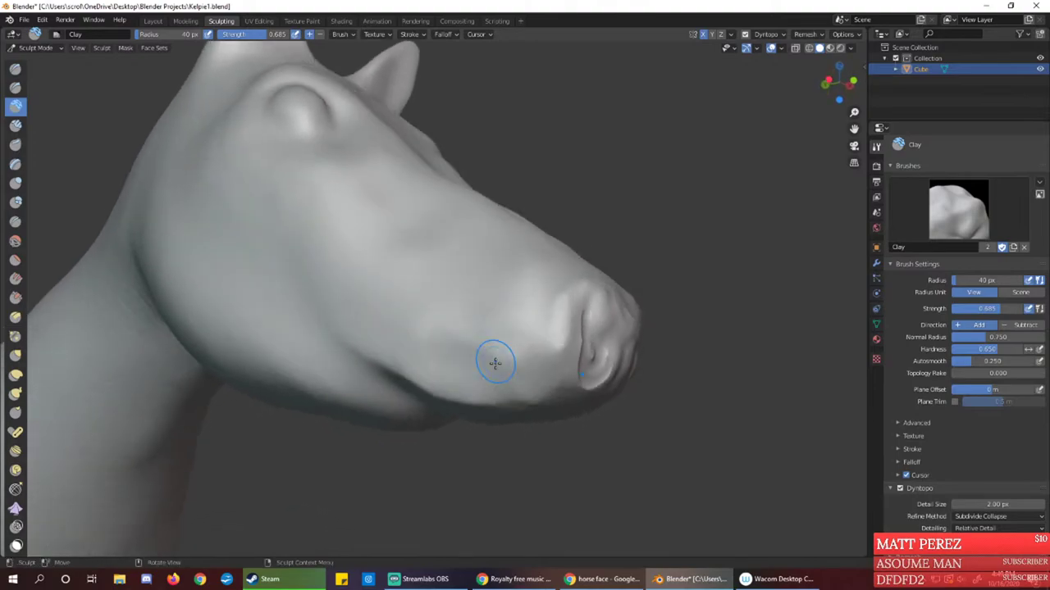
mouse_move(494, 363)
mouse_down()
mouse_move(502, 379)
mouse_move(496, 353)
mouse_move(525, 390)
mouse_move(512, 393)
mouse_up()
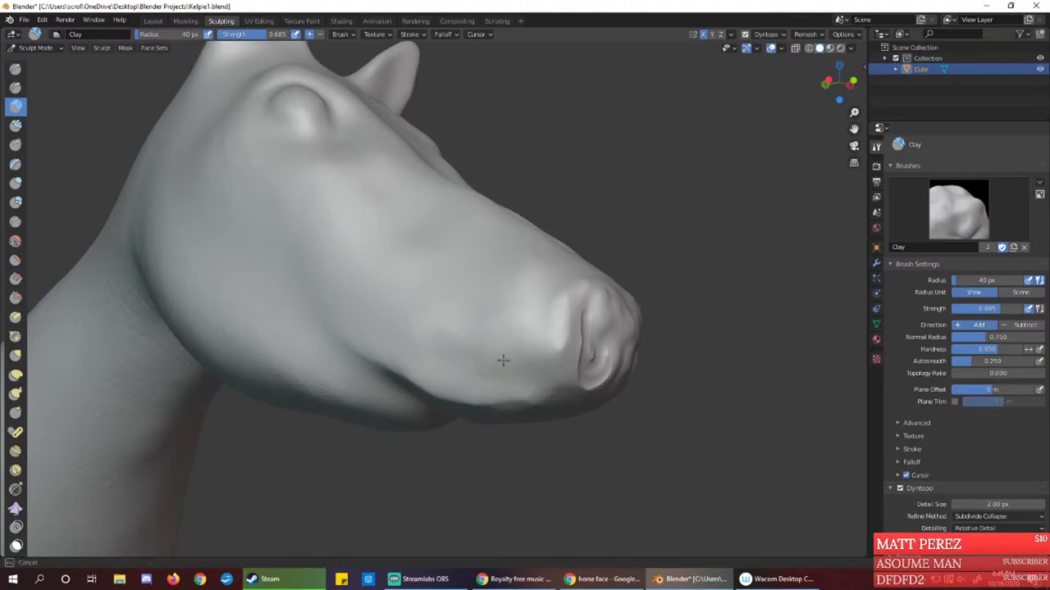
Even out the cheek and side of the muzzle and refine the upper lip edge below the nostril
mouse_move(513, 375)
middle_down()
mouse_move(424, 365)
mouse_move(478, 361)
middle_up()
drag(466, 312, 460, 332)
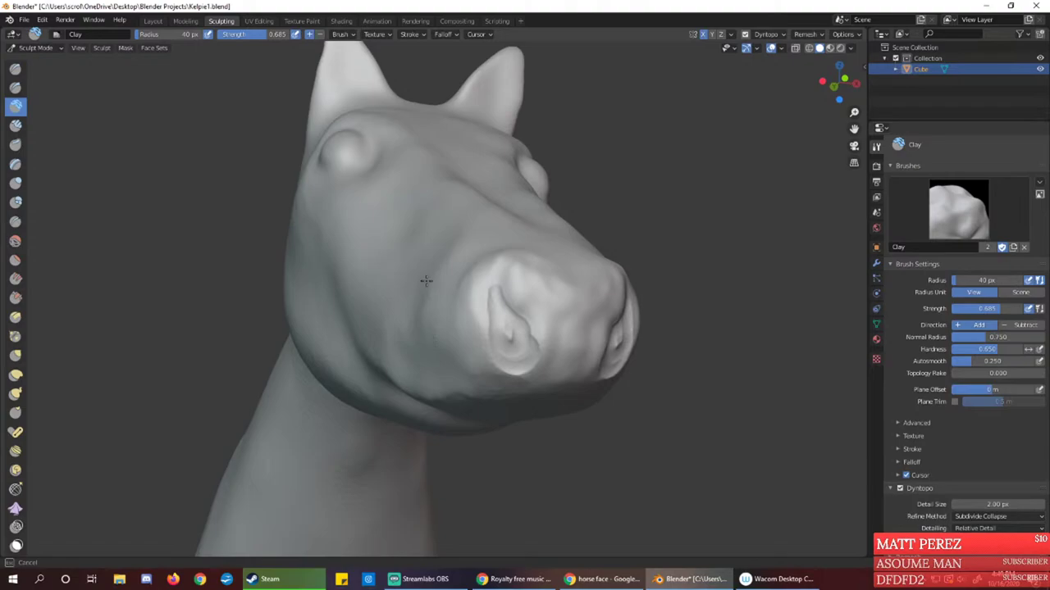
mouse_move(390, 344)
middle_down()
mouse_move(416, 347)
mouse_move(438, 326)
mouse_move(397, 343)
middle_up()
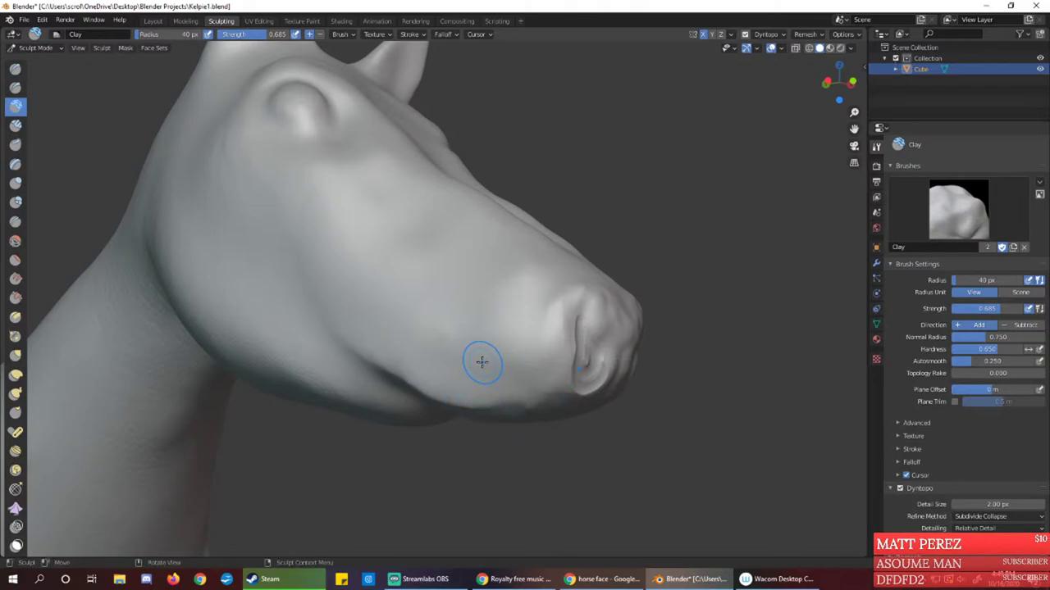
middle_drag(481, 361, 497, 333)
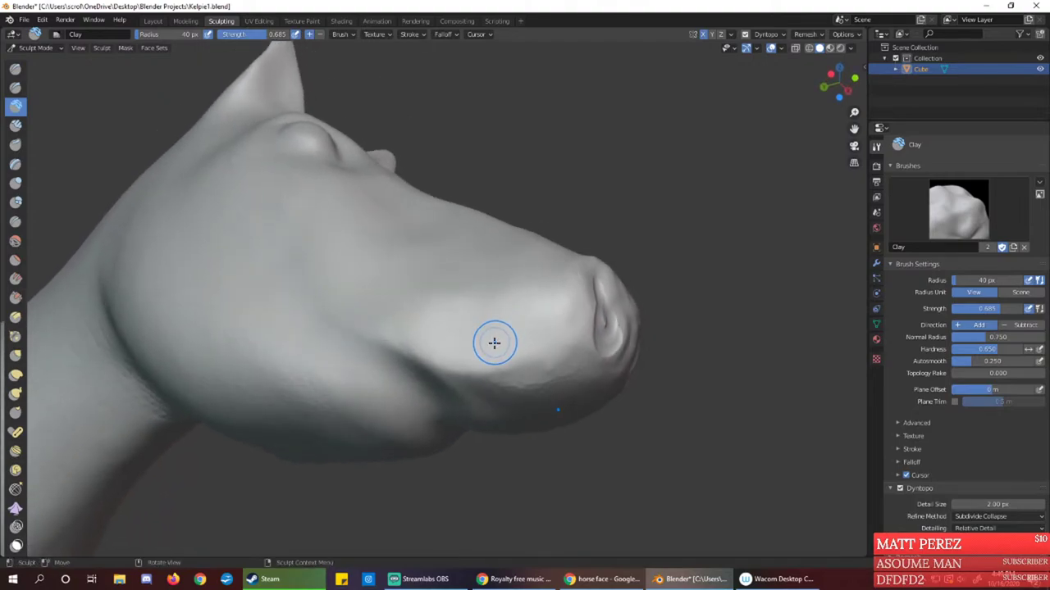
drag(554, 378, 493, 364)
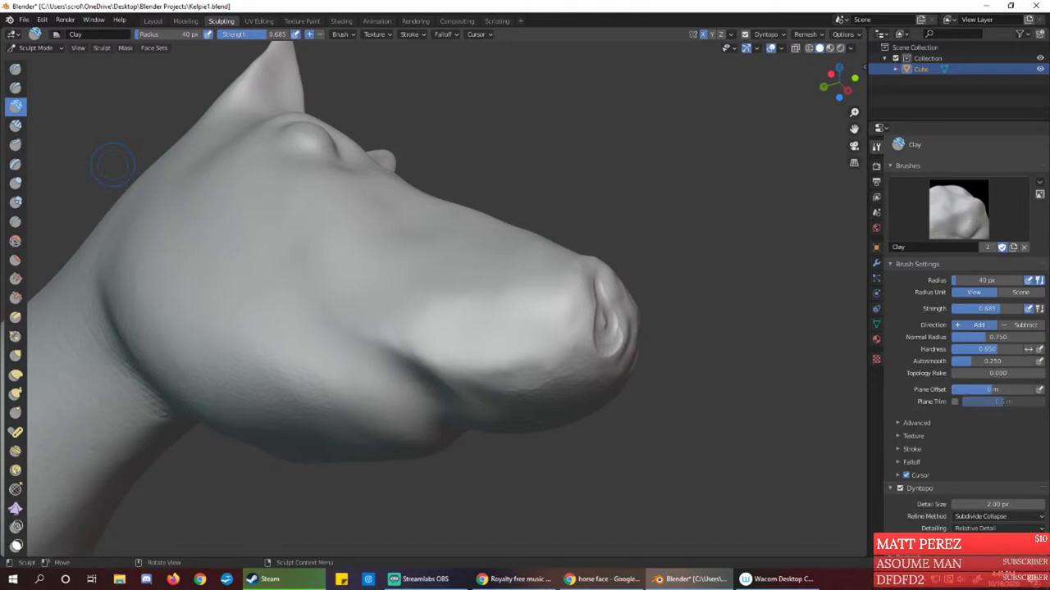
Switch to the browser to check the horse face references and the live streaming page, and return to Blender
click(603, 579)
click(517, 579)
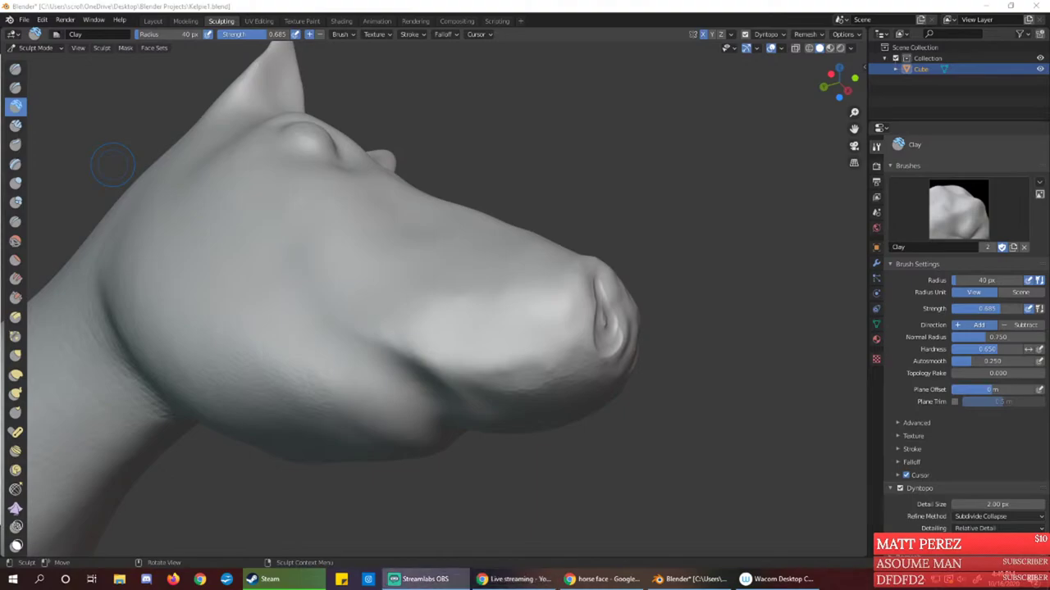
click(525, 5)
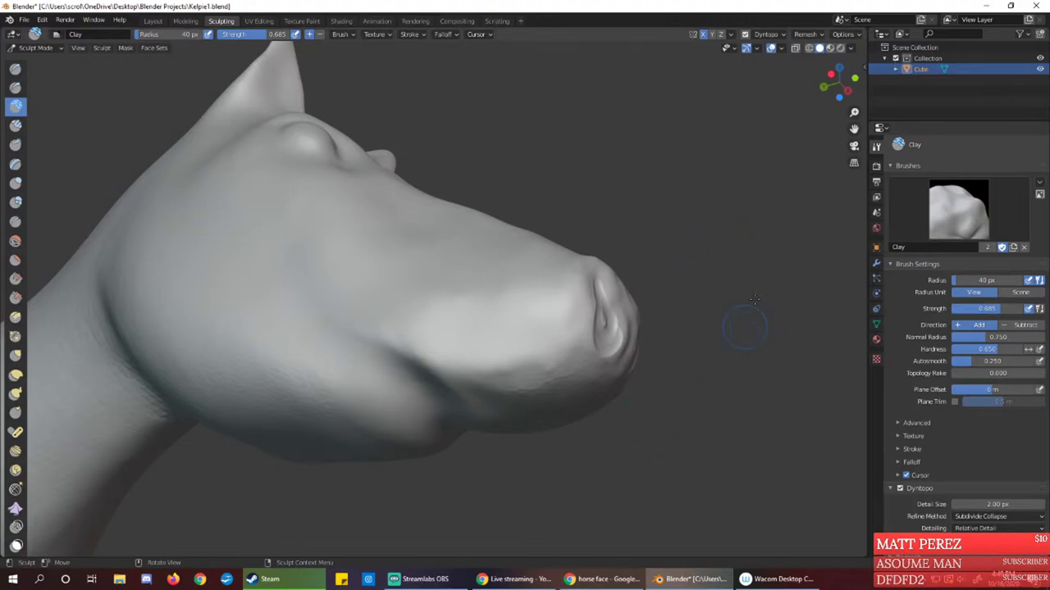
Smooth out the carved nostril hollows and blend the outer nostril rims into the side of the muzzle
drag(602, 277, 624, 320)
middle_drag(722, 324, 600, 352)
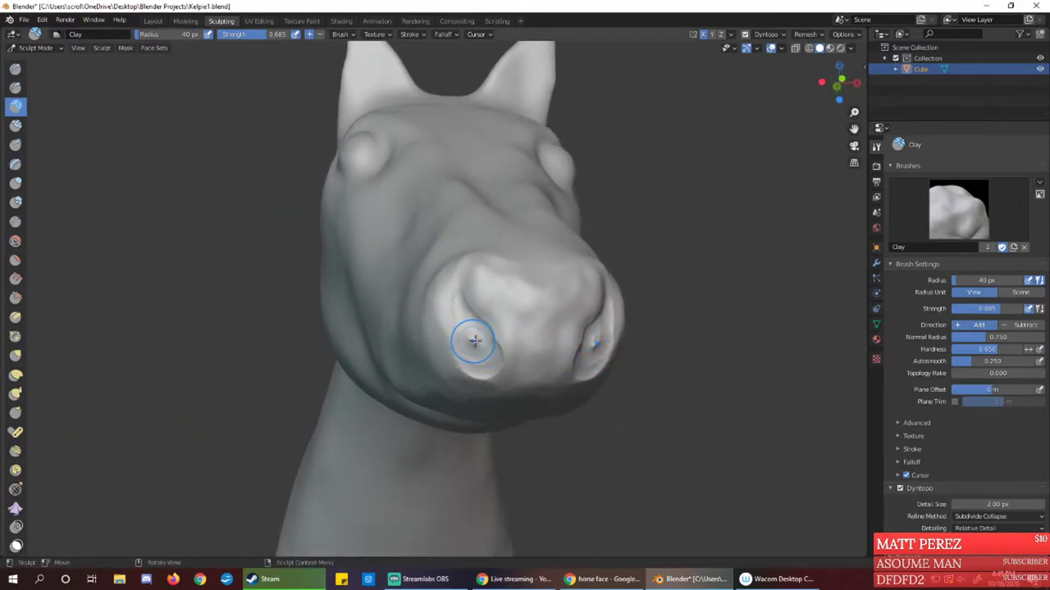
mouse_move(475, 336)
shift+mouse_down()
mouse_move(481, 362)
mouse_move(472, 326)
shift+mouse_up()
mouse_move(481, 348)
middle_down()
mouse_move(461, 344)
mouse_move(475, 348)
mouse_move(463, 325)
mouse_move(485, 328)
middle_up()
drag(500, 310, 498, 315)
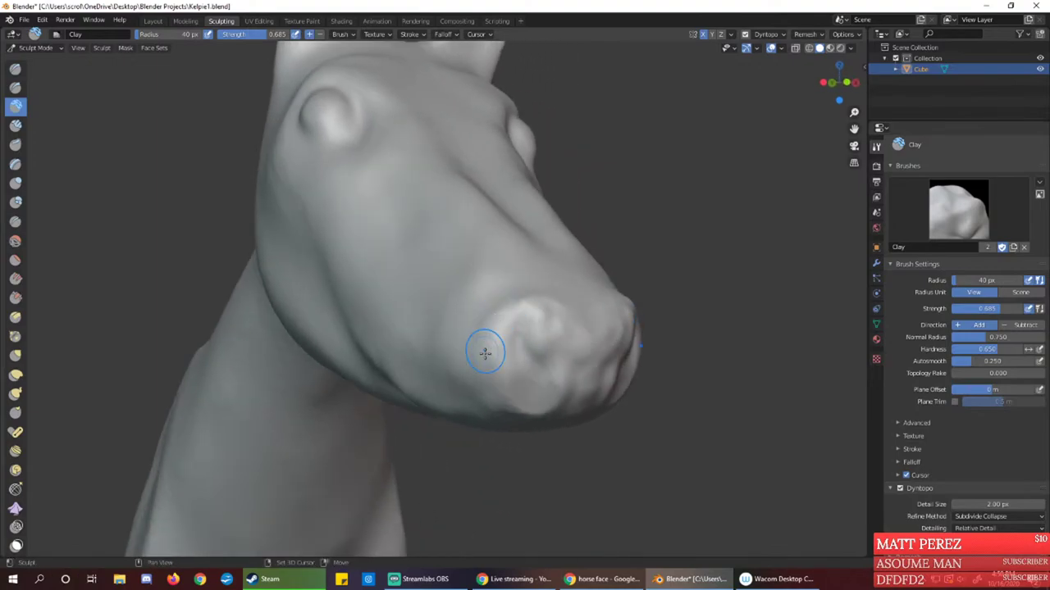
mouse_move(498, 357)
mouse_down()
mouse_move(512, 393)
mouse_move(499, 300)
mouse_up()
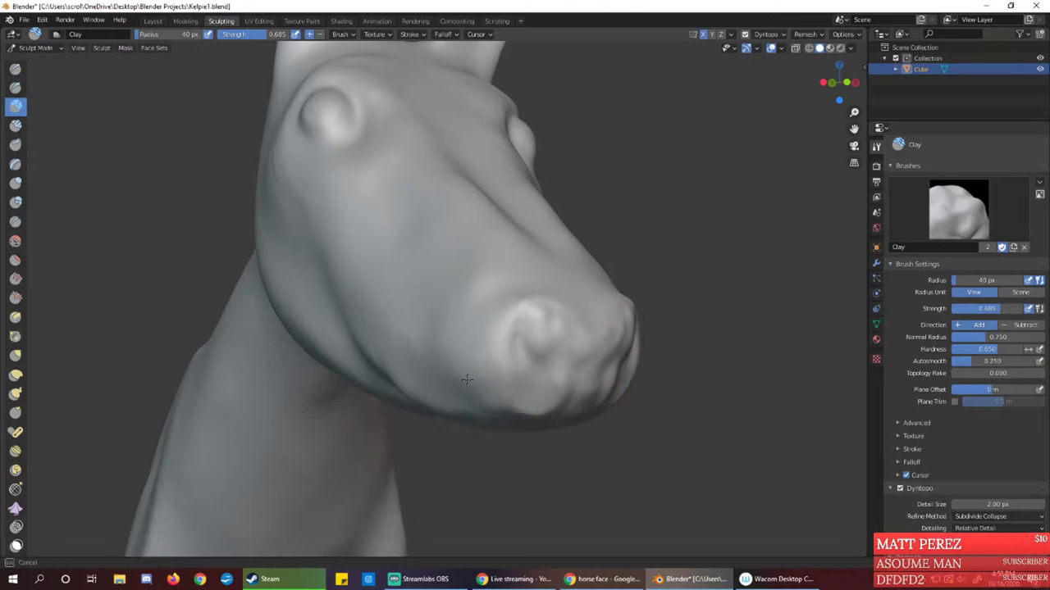
middle_drag(432, 357, 421, 356)
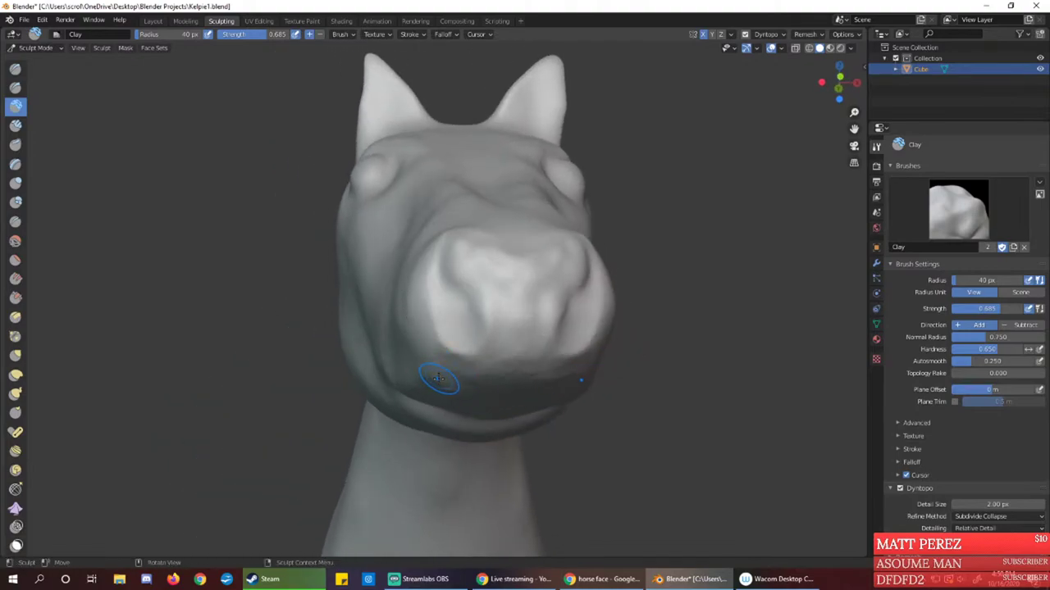
Fill in and even out the front of the nose between the nostrils and its upper edge with the Clay brush
mouse_move(460, 328)
middle_down()
mouse_move(450, 340)
mouse_move(446, 330)
mouse_move(470, 339)
middle_up()
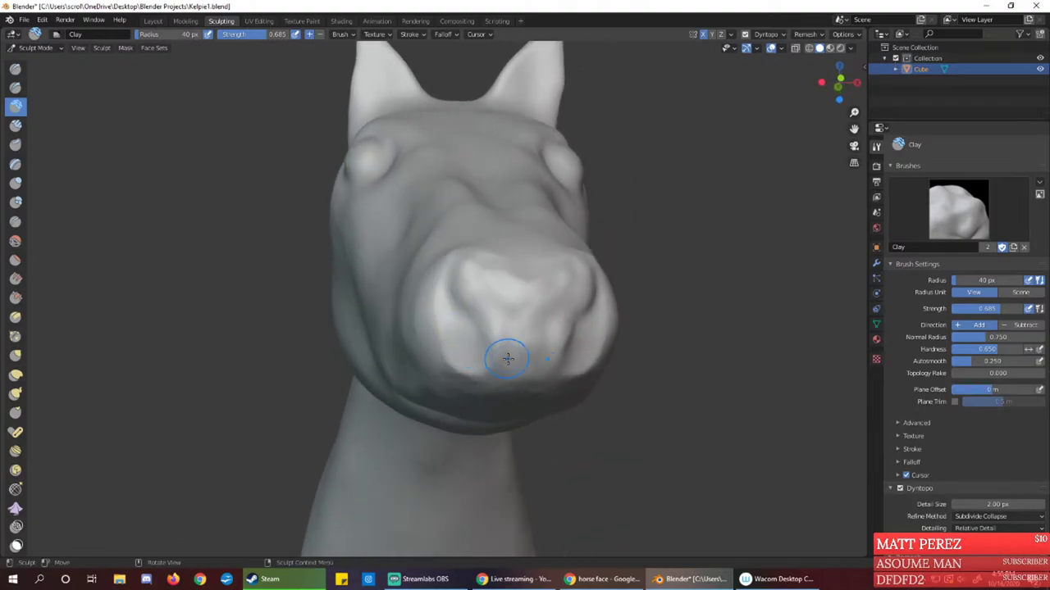
drag(482, 309, 482, 296)
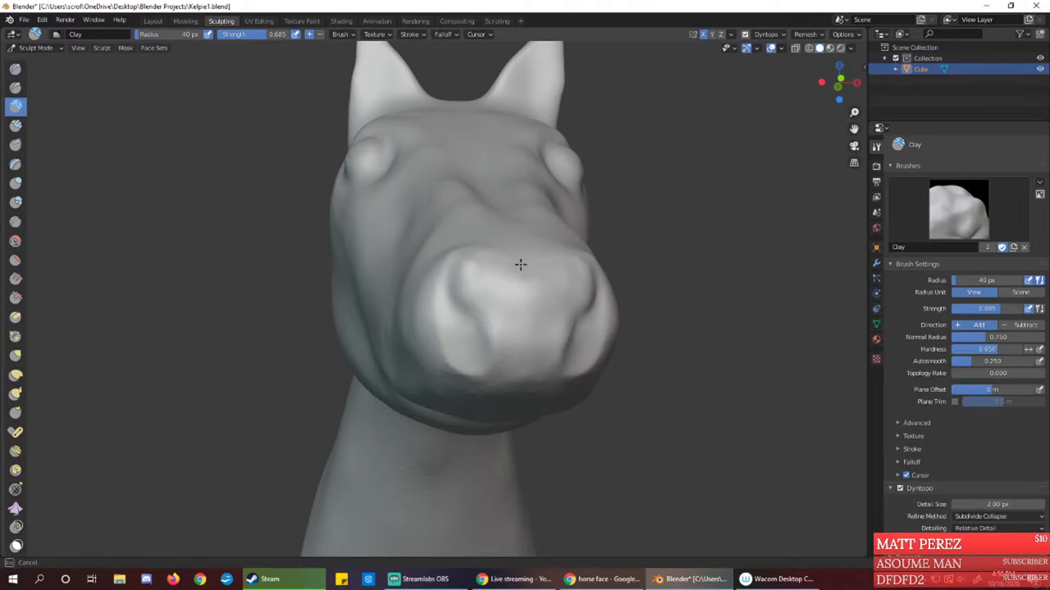
mouse_move(520, 265)
middle_down()
mouse_move(500, 310)
mouse_move(418, 325)
mouse_move(446, 311)
mouse_move(450, 335)
middle_up()
middle_drag(351, 358, 352, 358)
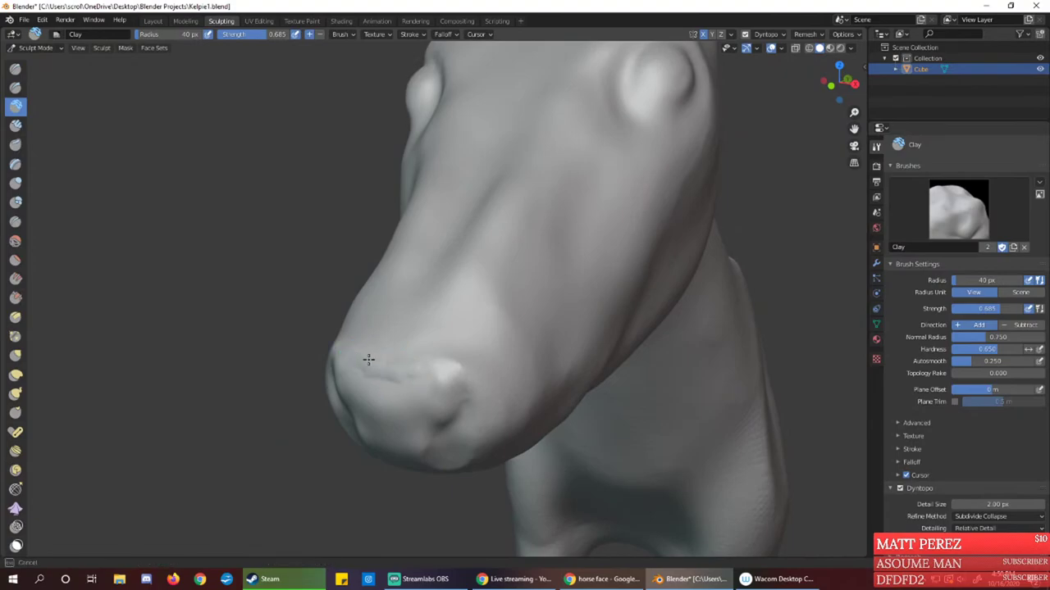
mouse_move(368, 359)
mouse_down()
mouse_move(391, 377)
mouse_move(352, 369)
mouse_move(408, 385)
mouse_move(398, 363)
mouse_move(388, 392)
mouse_move(368, 397)
mouse_up()
mouse_move(367, 397)
middle_down()
mouse_move(391, 377)
mouse_move(402, 326)
middle_up()
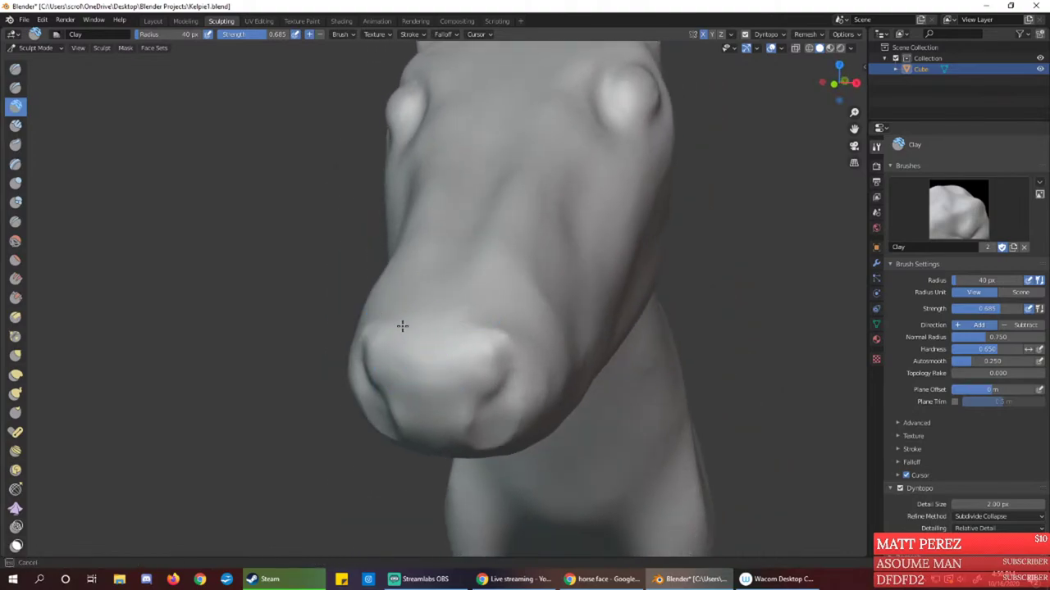
mouse_move(402, 326)
mouse_down()
mouse_move(468, 333)
mouse_move(413, 347)
mouse_move(435, 358)
mouse_up()
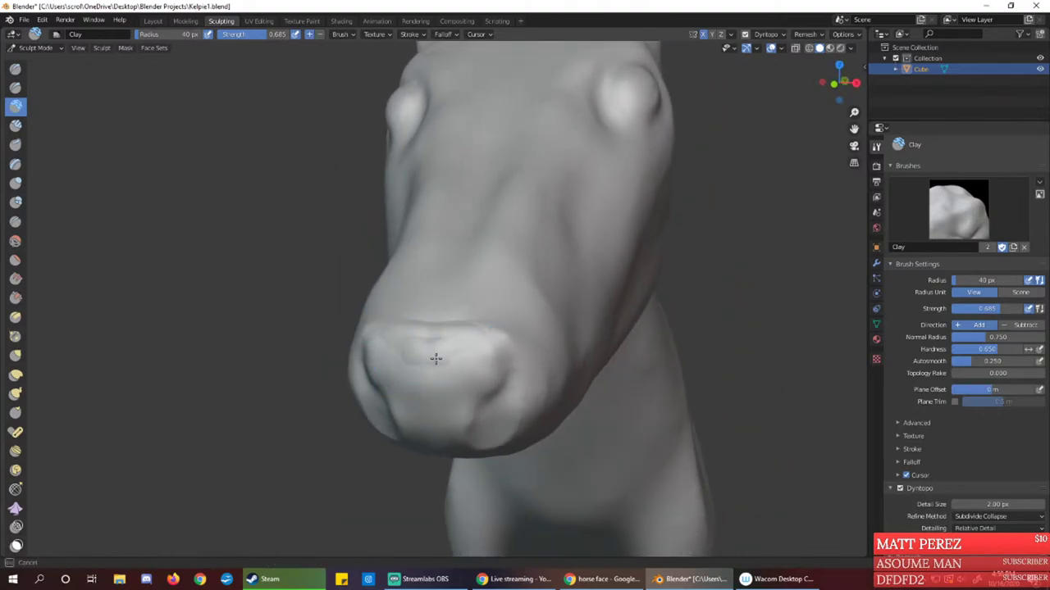
mouse_move(487, 335)
middle_down()
mouse_move(581, 391)
mouse_move(483, 352)
mouse_move(495, 347)
mouse_move(498, 378)
mouse_move(457, 310)
middle_up()
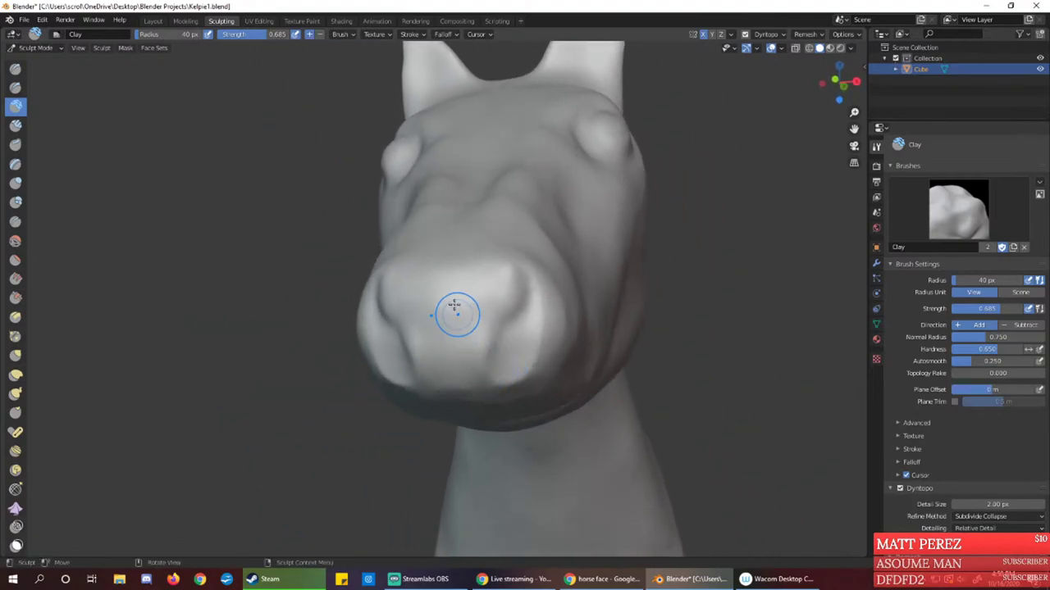
Build up vertical ridges on both sides of the midline between the nostrils with Clay strokes
mouse_move(431, 294)
mouse_down()
mouse_move(440, 274)
mouse_move(437, 361)
mouse_up()
drag(446, 237, 442, 292)
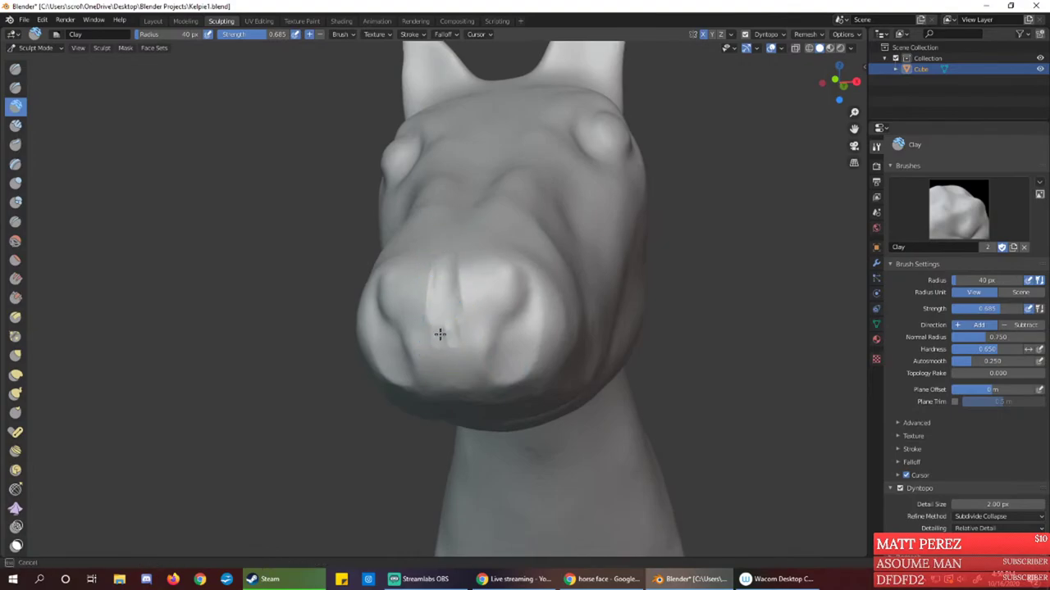
mouse_move(441, 335)
mouse_down()
mouse_move(437, 351)
mouse_move(443, 241)
mouse_move(435, 318)
mouse_up()
middle_drag(450, 238, 470, 256)
drag(494, 379, 498, 247)
drag(492, 358, 491, 329)
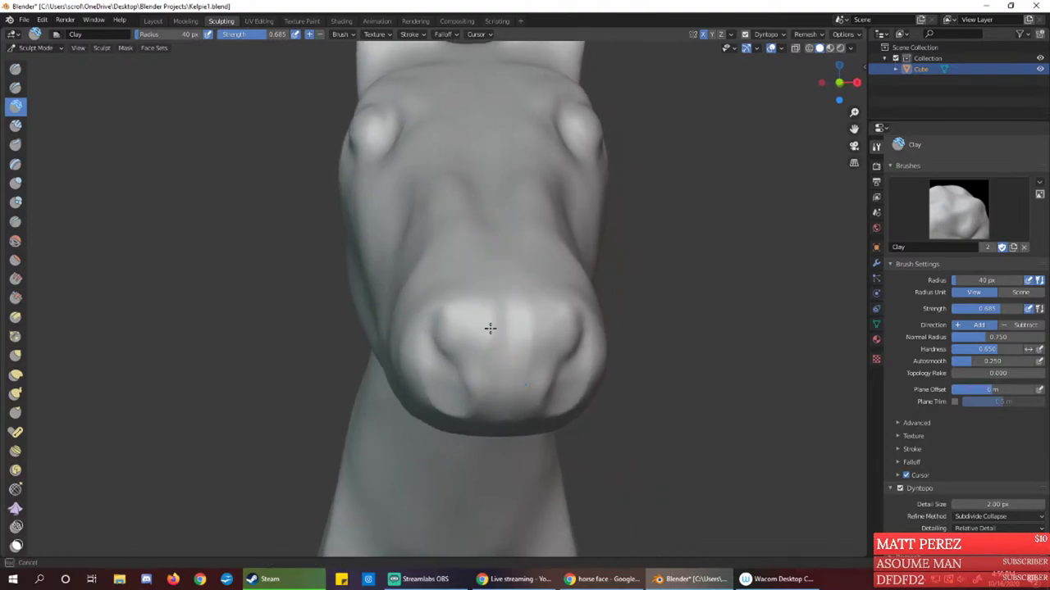
Extend the paired ridges from the lower nose bridge to the upper lip, leaving a shallow groove along the midline
middle_drag(518, 307, 502, 286)
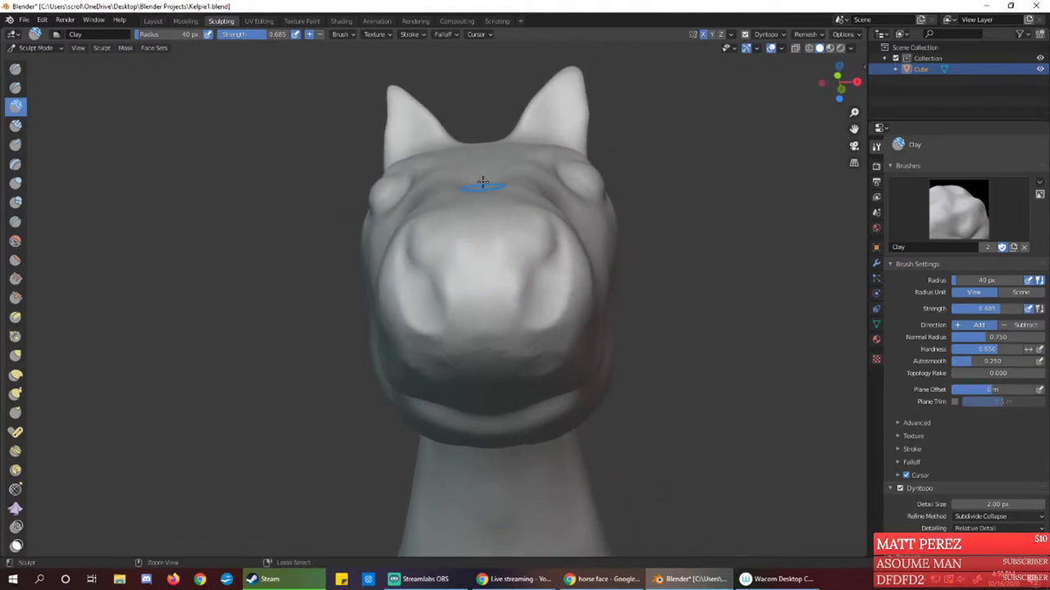
middle_drag(483, 182, 492, 251)
drag(492, 251, 519, 450)
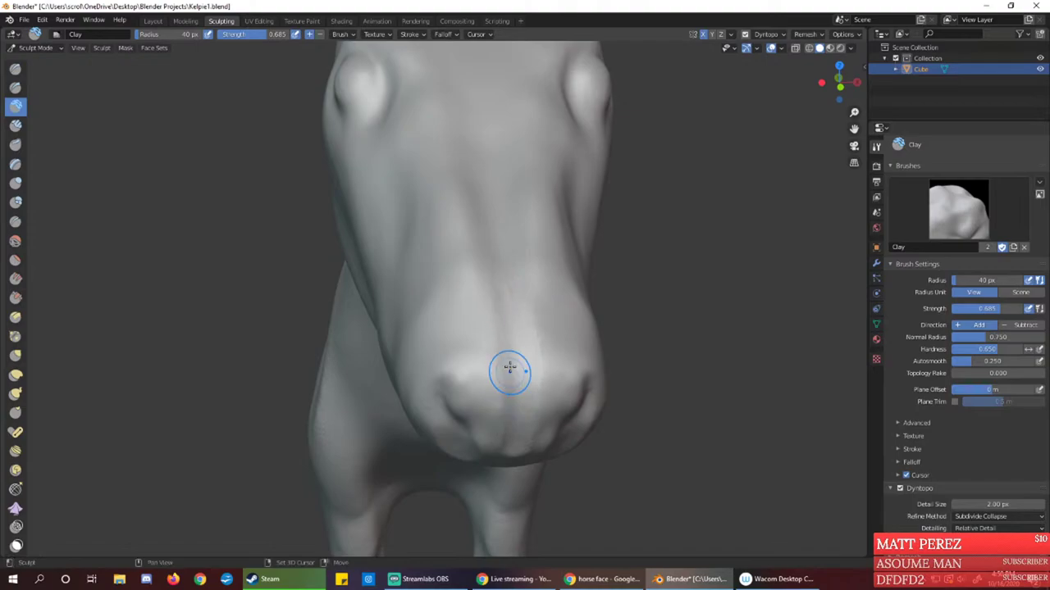
mouse_move(508, 370)
middle_down()
mouse_move(502, 297)
mouse_move(491, 290)
middle_up()
drag(473, 256, 492, 395)
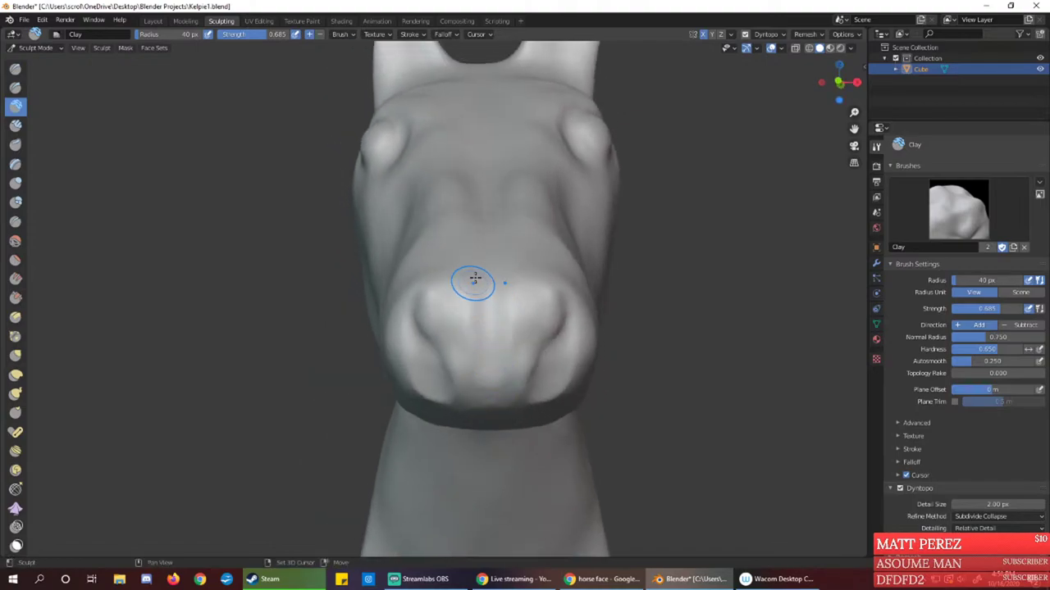
drag(474, 279, 494, 397)
middle_drag(497, 363, 438, 317)
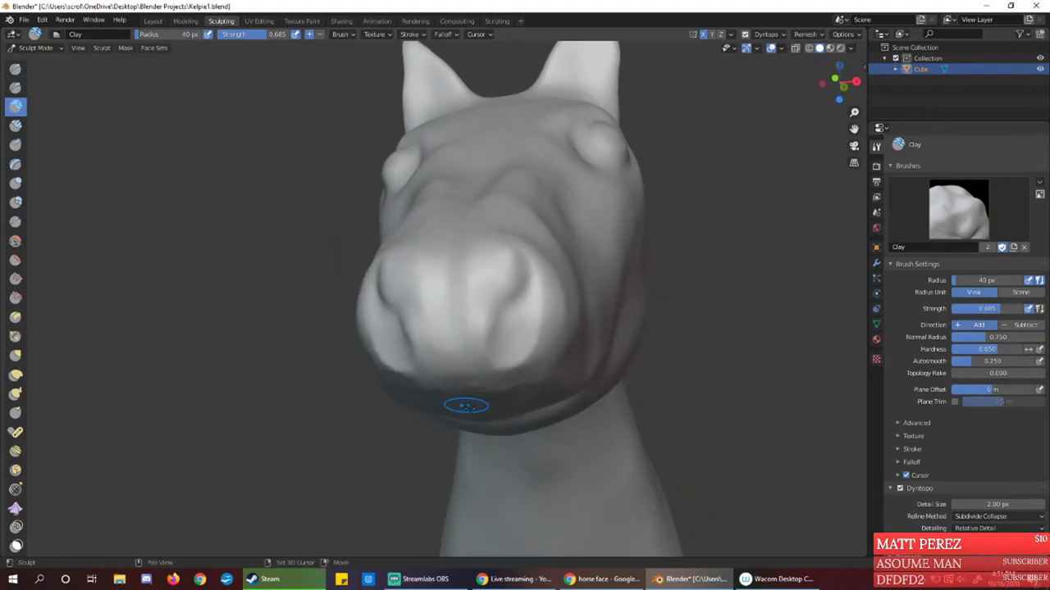
Carve the nostril hollows deeper with inverted Clay strokes and smooth the inside of the cavities
mouse_move(457, 408)
middle_down()
mouse_move(502, 386)
mouse_move(487, 342)
middle_up()
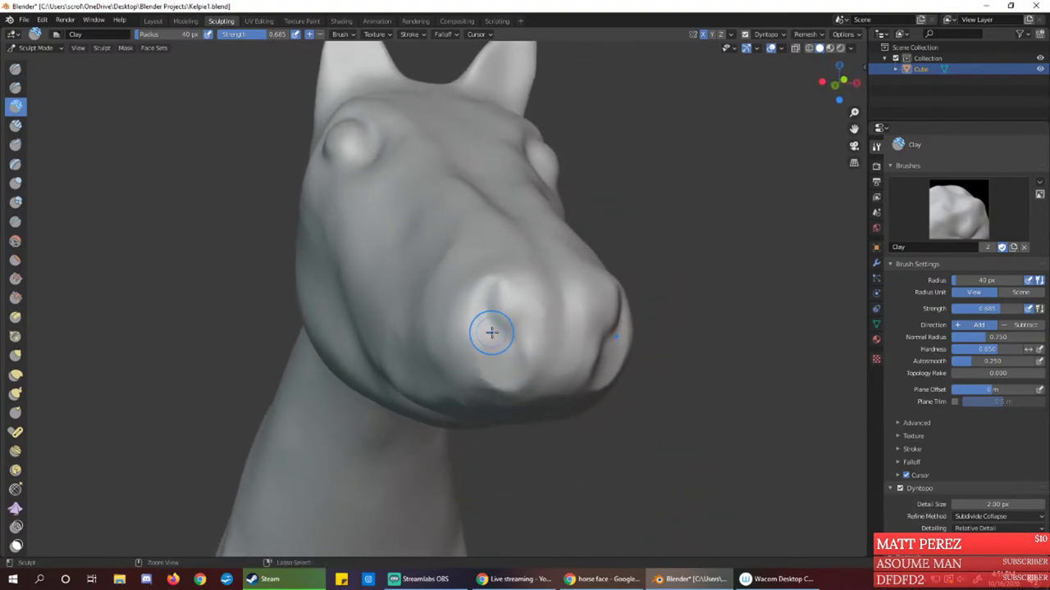
ctrl+drag(497, 346, 498, 345)
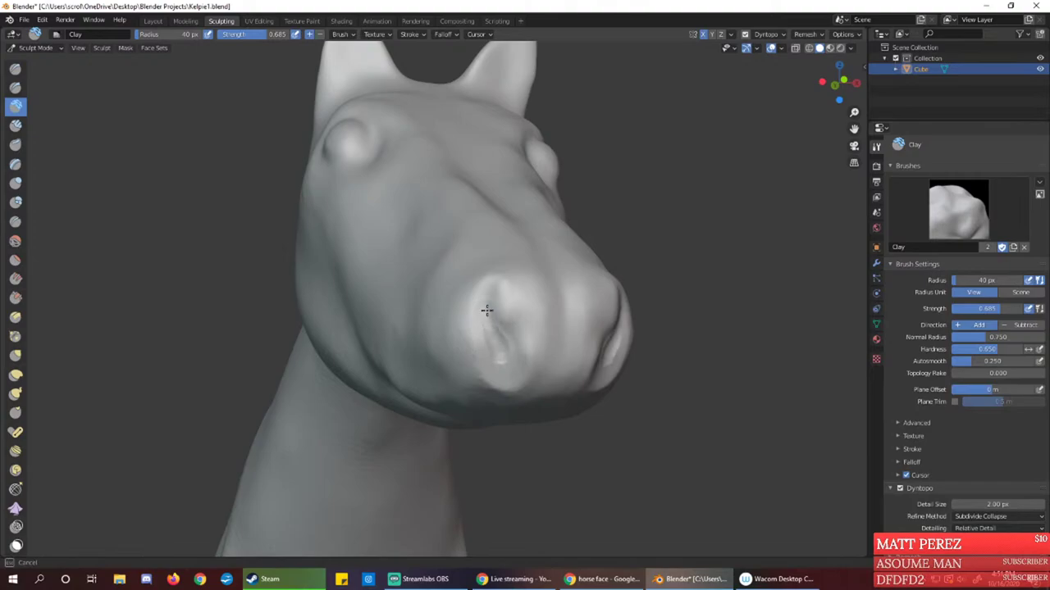
mouse_move(504, 367)
mouse_down()
mouse_move(491, 328)
mouse_move(497, 357)
mouse_up()
shift+drag(495, 312, 497, 379)
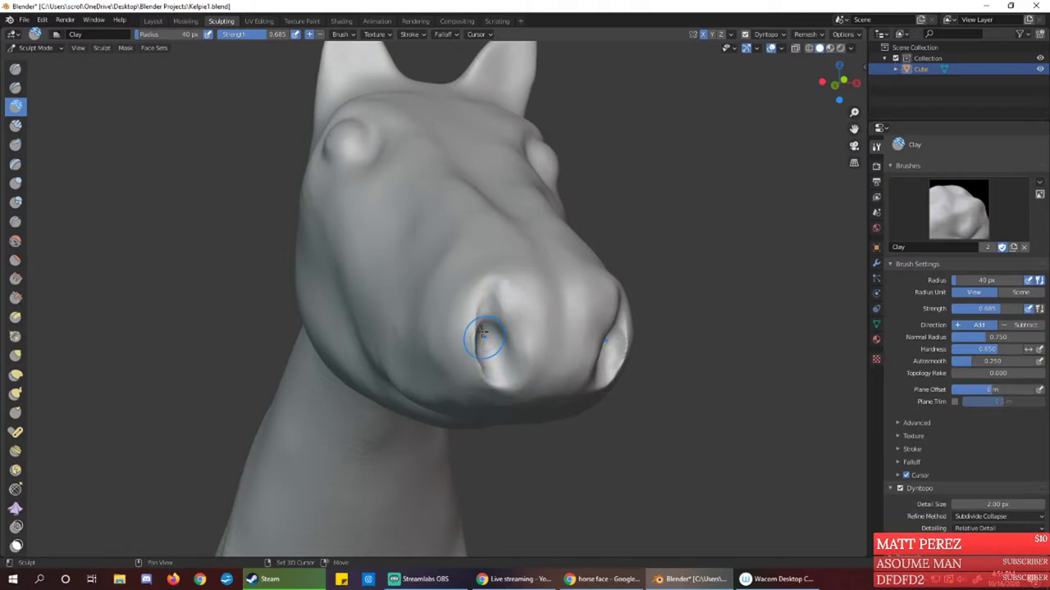
Build up the outer rims of the nostrils over the hollows and smooth them down to the lower nostril edges
middle_drag(475, 308, 451, 304)
mouse_move(452, 305)
mouse_down()
mouse_move(469, 352)
mouse_move(459, 295)
mouse_up()
middle_drag(459, 295, 478, 319)
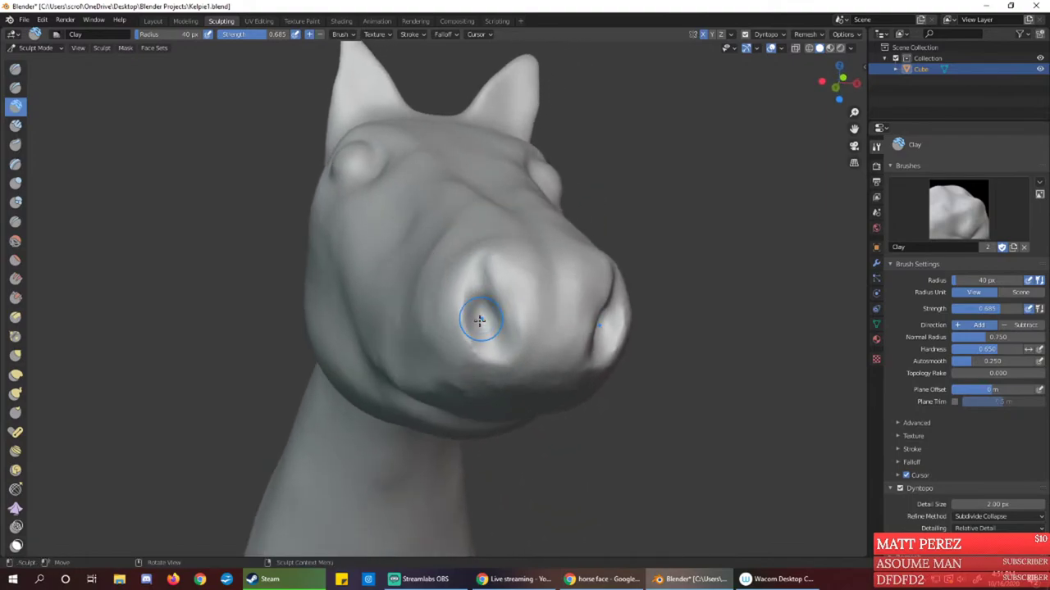
mouse_move(480, 268)
mouse_down()
mouse_move(478, 306)
mouse_move(476, 256)
mouse_move(471, 327)
mouse_move(489, 305)
mouse_move(487, 347)
mouse_up()
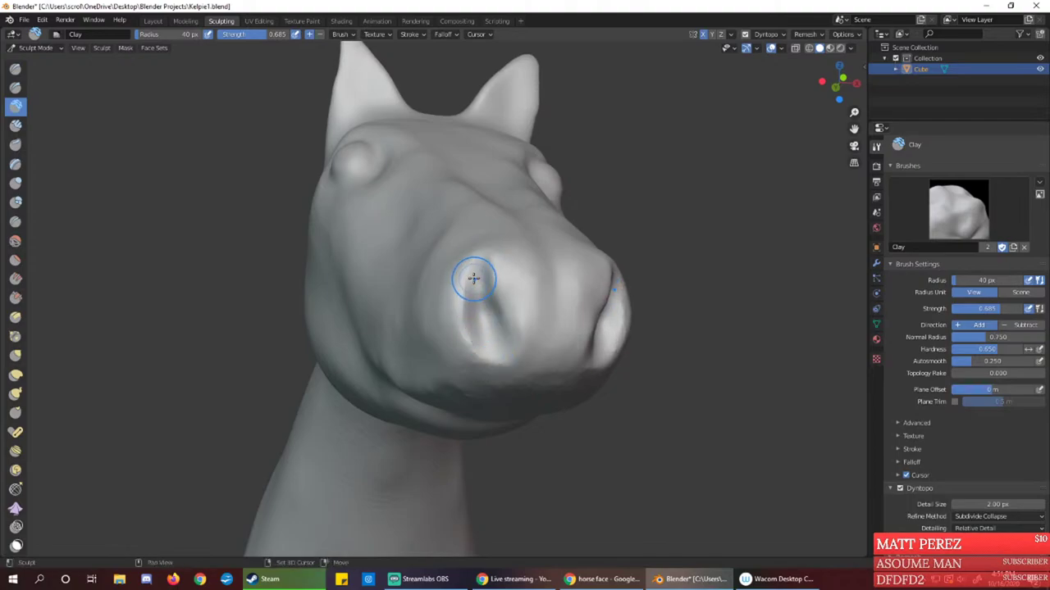
shift+drag(476, 279, 497, 367)
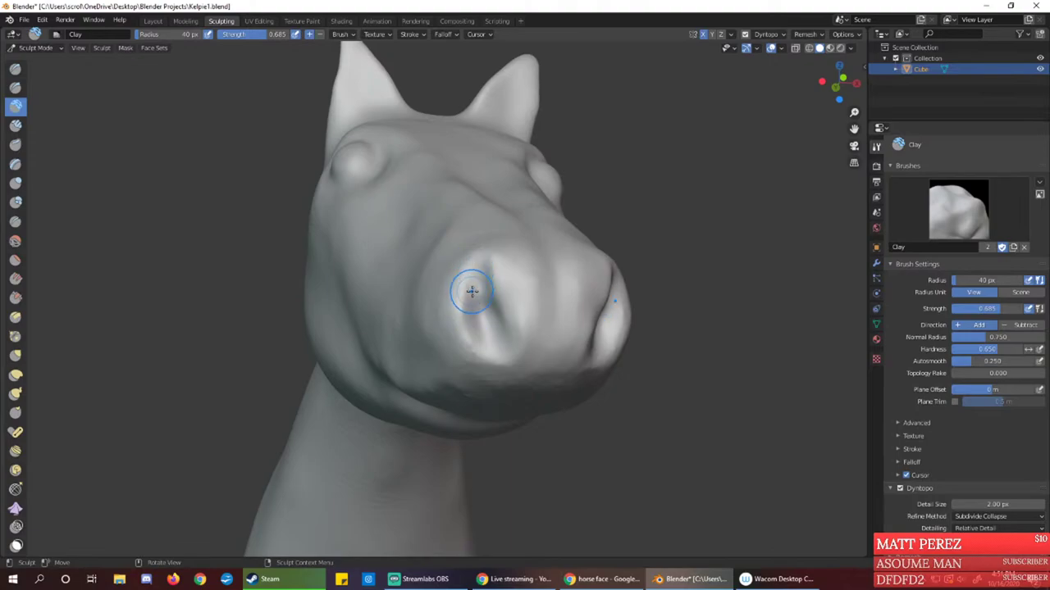
Refine the outer nostril rim from the side and shape the crease at its rear edge toward the upper lip
mouse_move(471, 292)
middle_down()
mouse_move(433, 300)
mouse_move(461, 304)
middle_up()
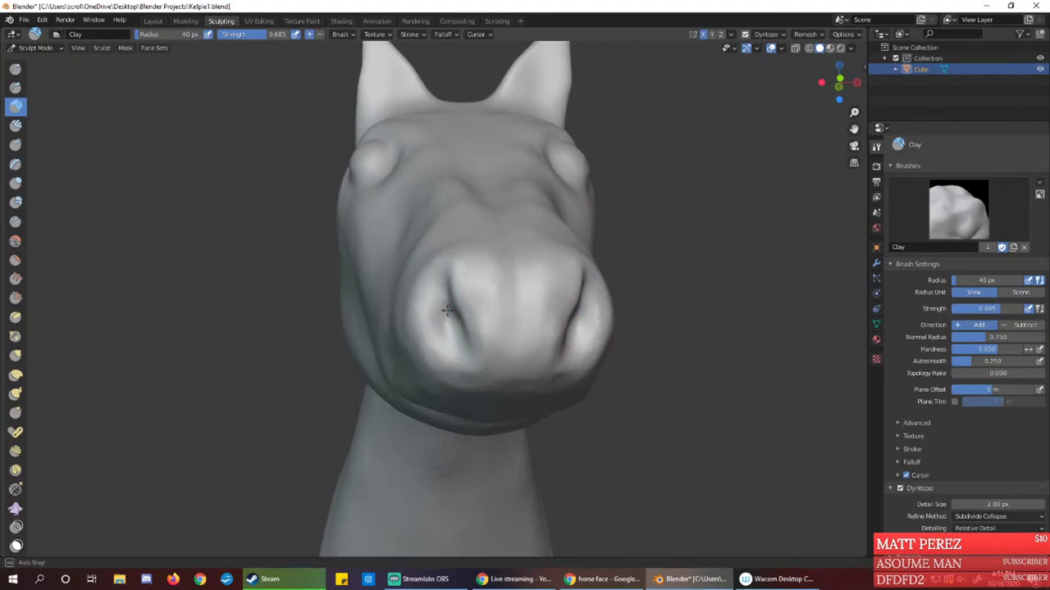
mouse_move(438, 318)
middle_down()
mouse_move(410, 313)
mouse_move(427, 320)
middle_up()
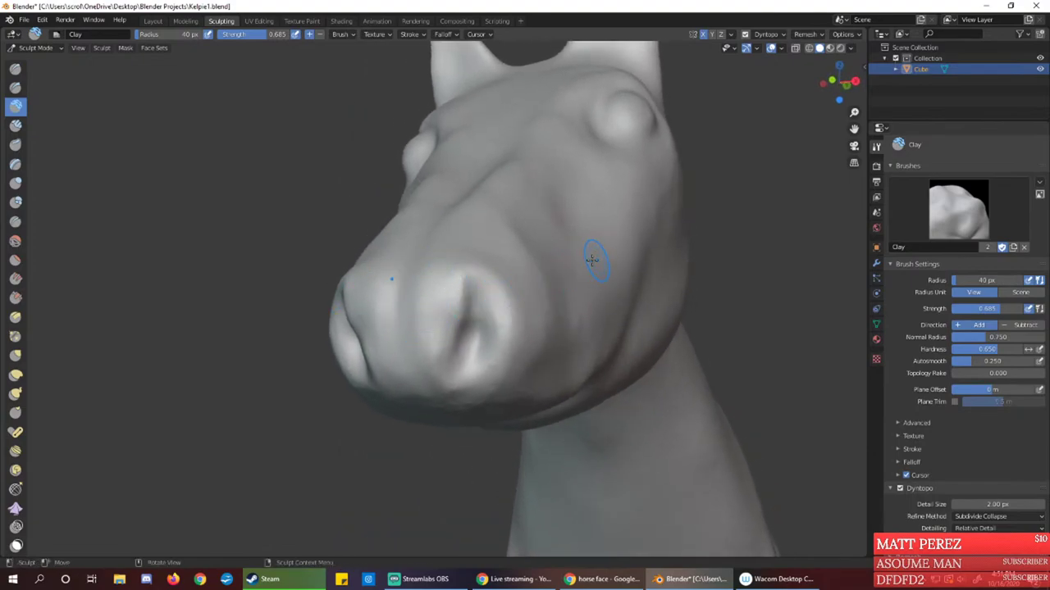
mouse_move(555, 343)
middle_down()
mouse_move(525, 331)
mouse_move(549, 382)
mouse_move(492, 354)
mouse_move(405, 352)
middle_up()
mouse_move(373, 340)
mouse_down()
mouse_move(394, 346)
mouse_move(384, 343)
mouse_move(383, 309)
mouse_up()
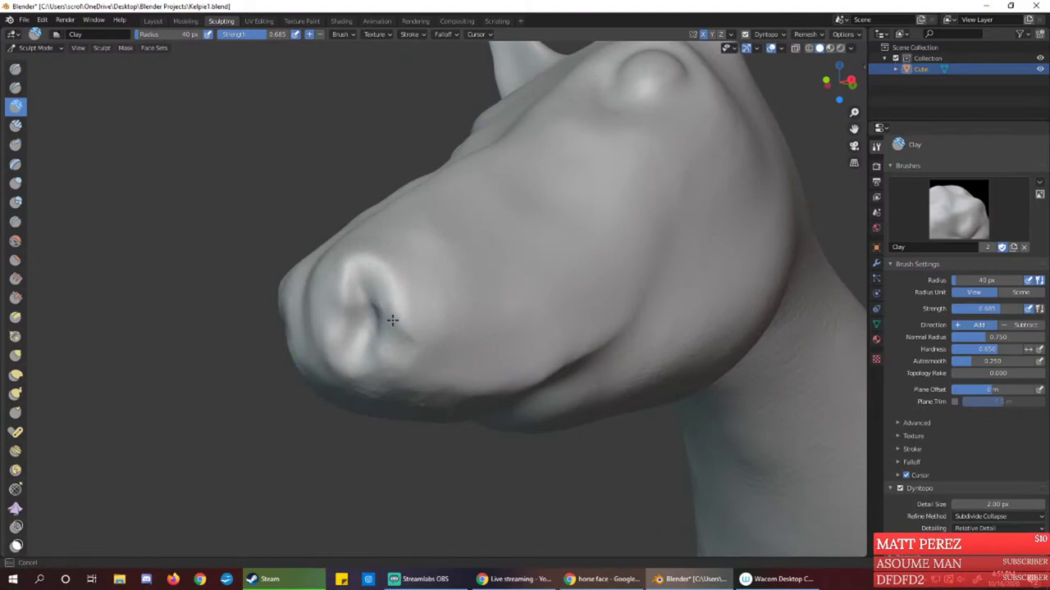
drag(380, 348, 384, 356)
middle_drag(383, 356, 442, 344)
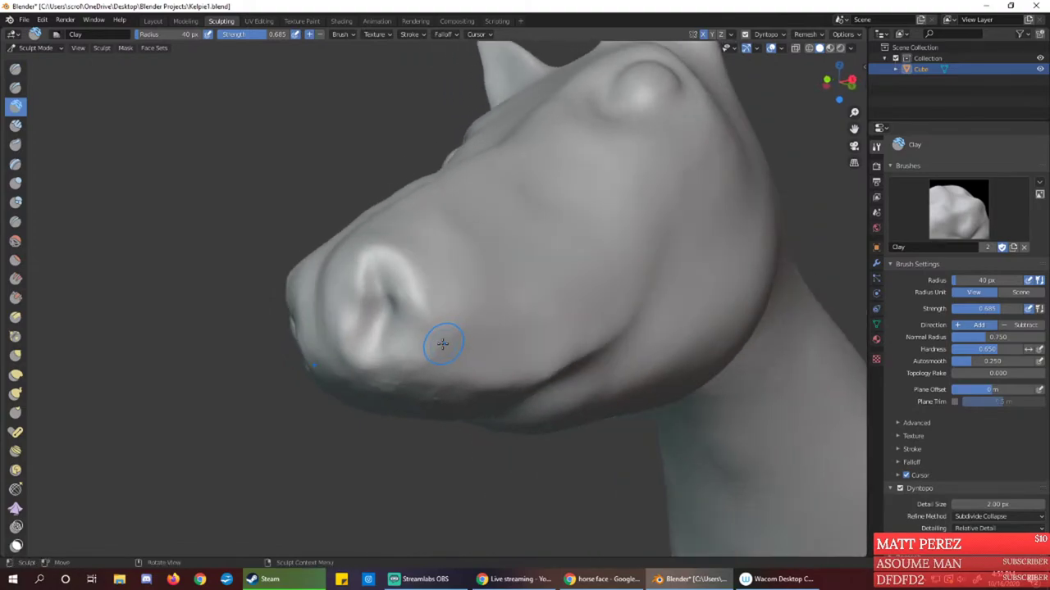
drag(394, 327, 400, 360)
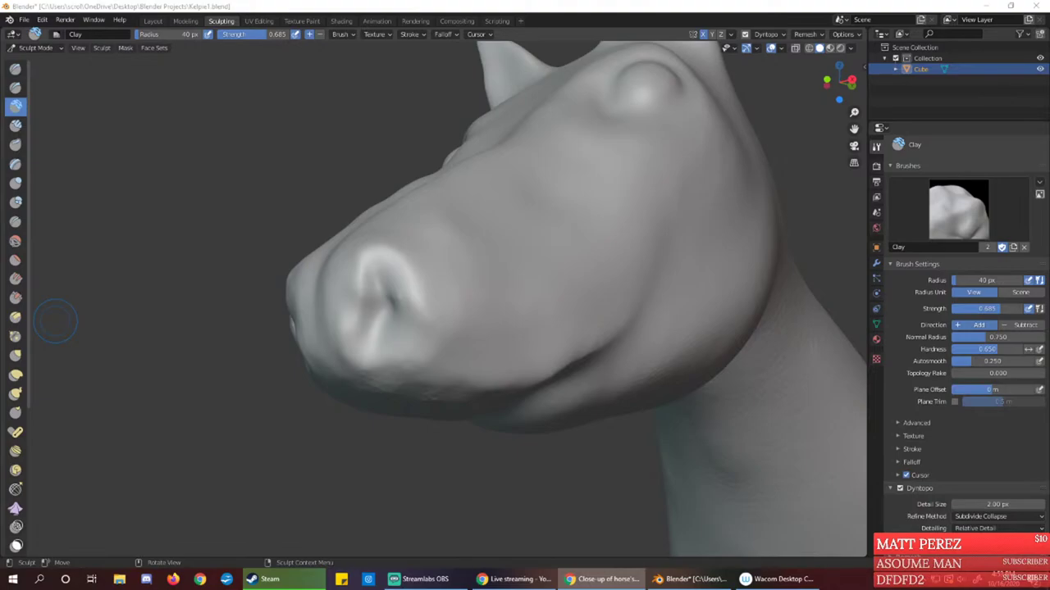
Flatten the lower nose bridge just above the nostrils with the Flatten brush
middle_drag(362, 227, 385, 241)
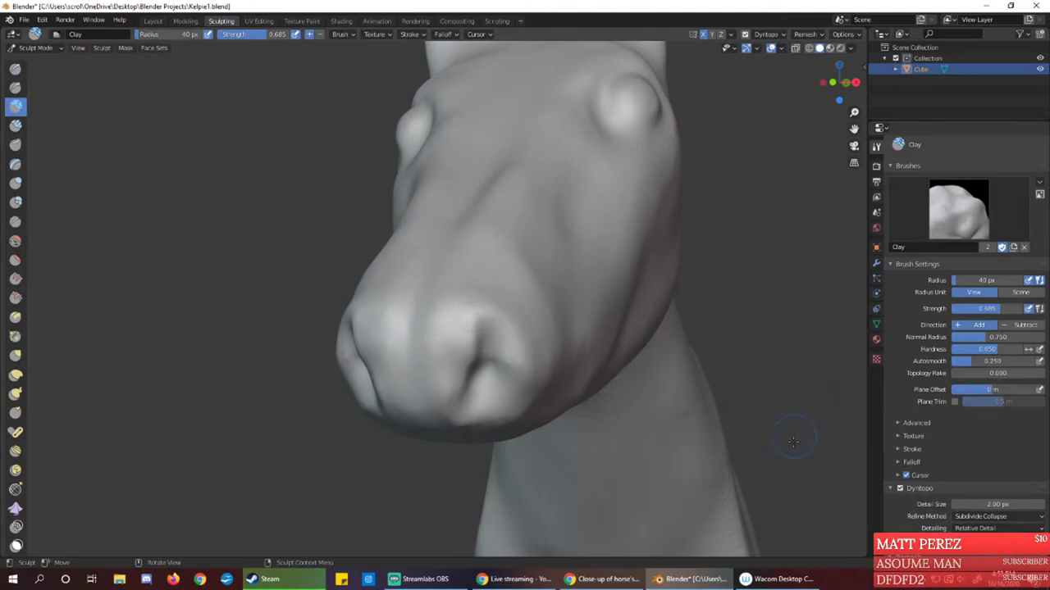
middle_drag(603, 332, 506, 342)
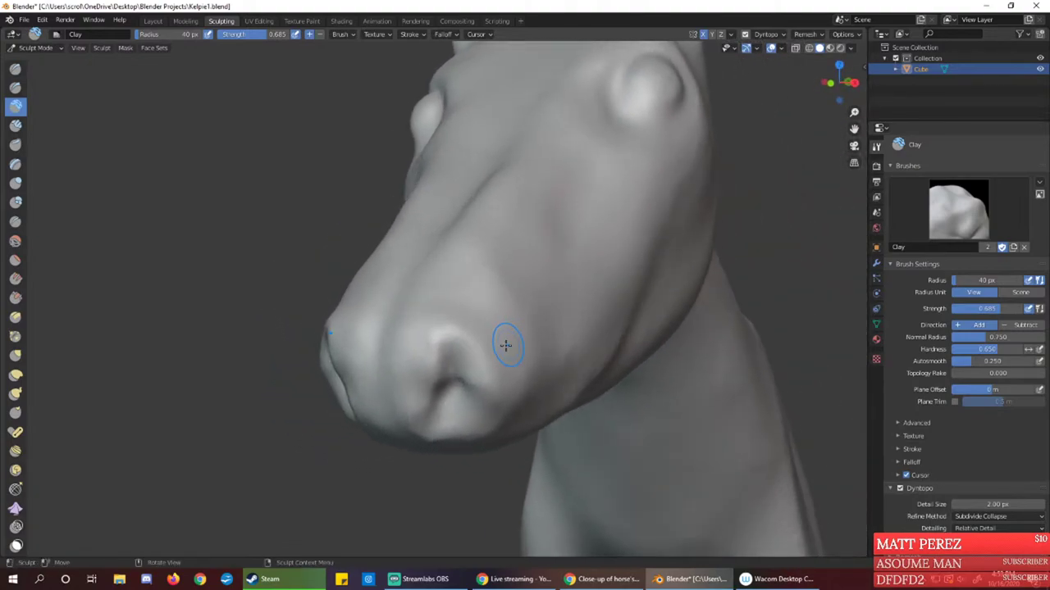
click(14, 260)
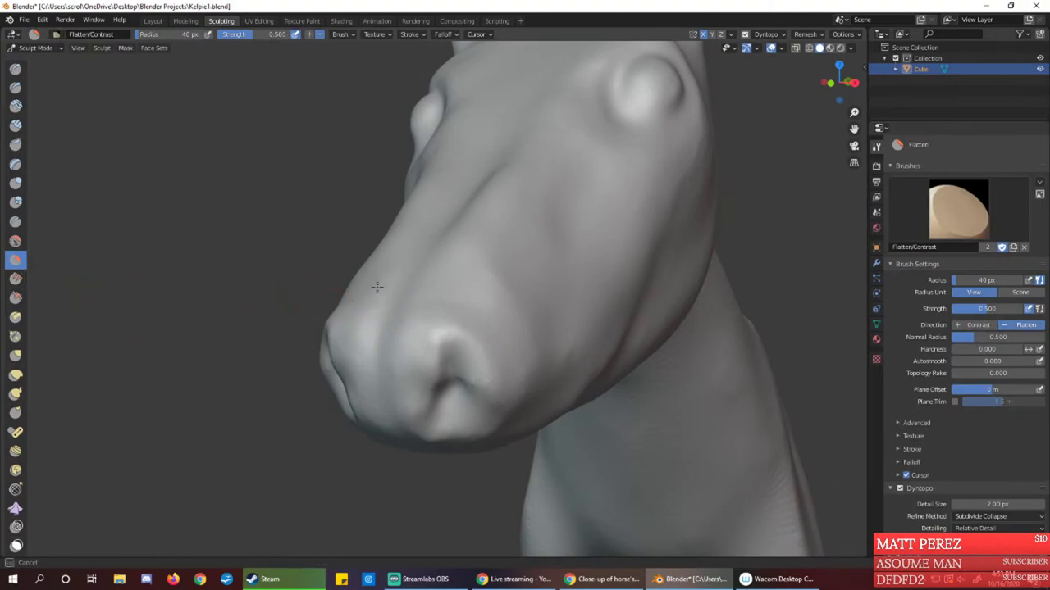
middle_drag(410, 326, 356, 307)
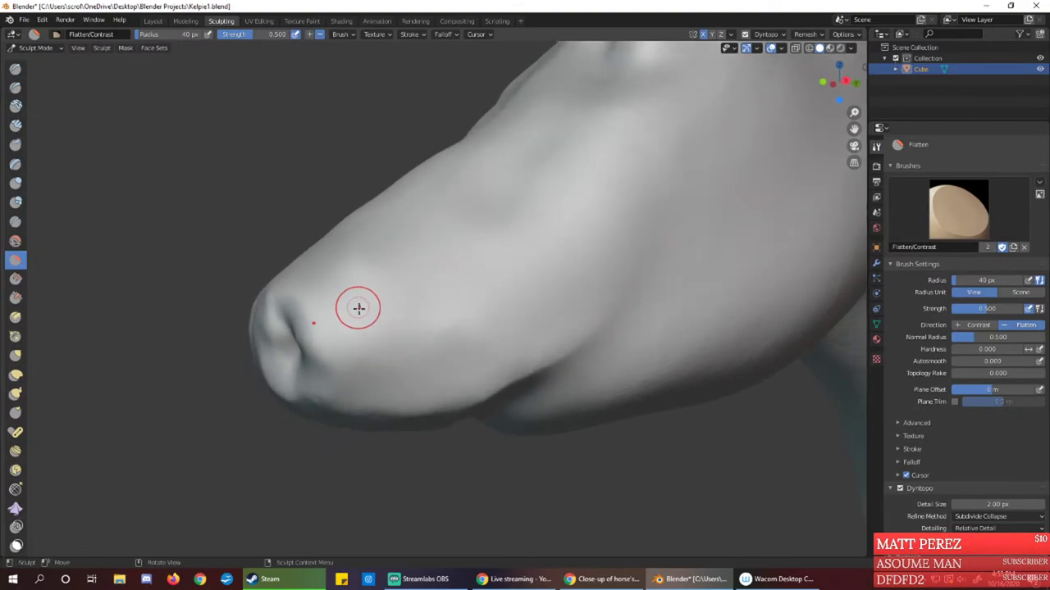
Return to the Clay brush and build up the outer nostril wing into a raised fold behind the opening
click(15, 106)
middle_drag(342, 328, 335, 331)
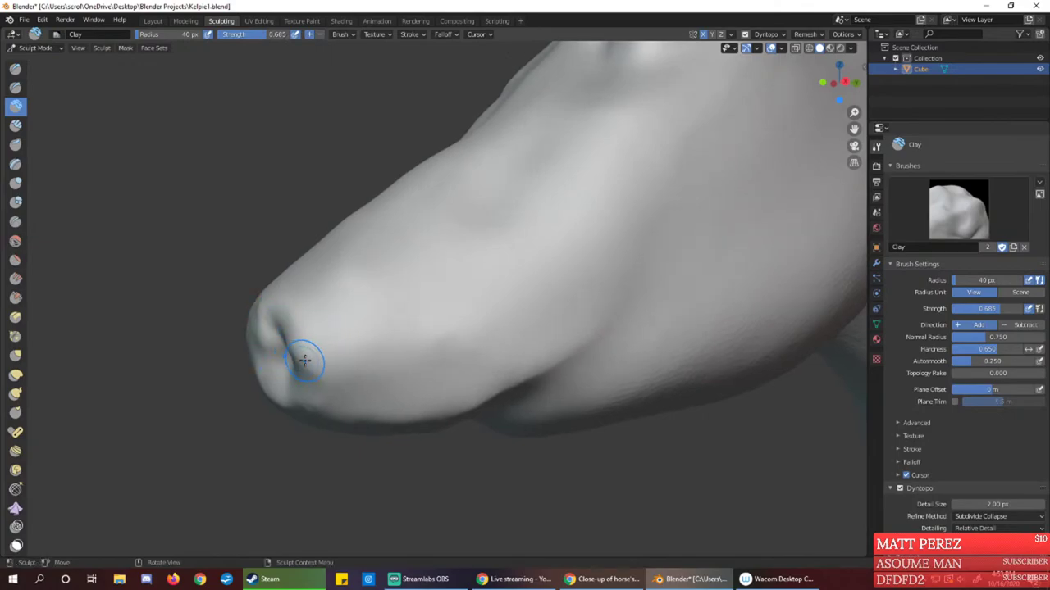
mouse_move(303, 370)
mouse_down()
mouse_move(328, 366)
mouse_move(305, 374)
mouse_move(326, 340)
mouse_move(307, 310)
mouse_move(335, 328)
mouse_move(317, 306)
mouse_move(327, 321)
mouse_up()
mouse_move(328, 320)
middle_down()
mouse_move(328, 299)
mouse_move(281, 321)
middle_up()
mouse_move(281, 320)
mouse_down()
mouse_move(281, 347)
mouse_move(293, 351)
mouse_move(285, 323)
mouse_move(287, 374)
mouse_move(266, 385)
mouse_move(278, 378)
mouse_move(270, 328)
mouse_move(276, 336)
mouse_up()
mouse_move(290, 322)
middle_down()
mouse_move(320, 358)
mouse_move(366, 354)
mouse_move(347, 356)
mouse_move(380, 326)
mouse_move(342, 317)
middle_up()
mouse_move(331, 305)
mouse_down()
mouse_move(331, 339)
mouse_move(309, 375)
mouse_move(320, 347)
mouse_move(303, 351)
mouse_up()
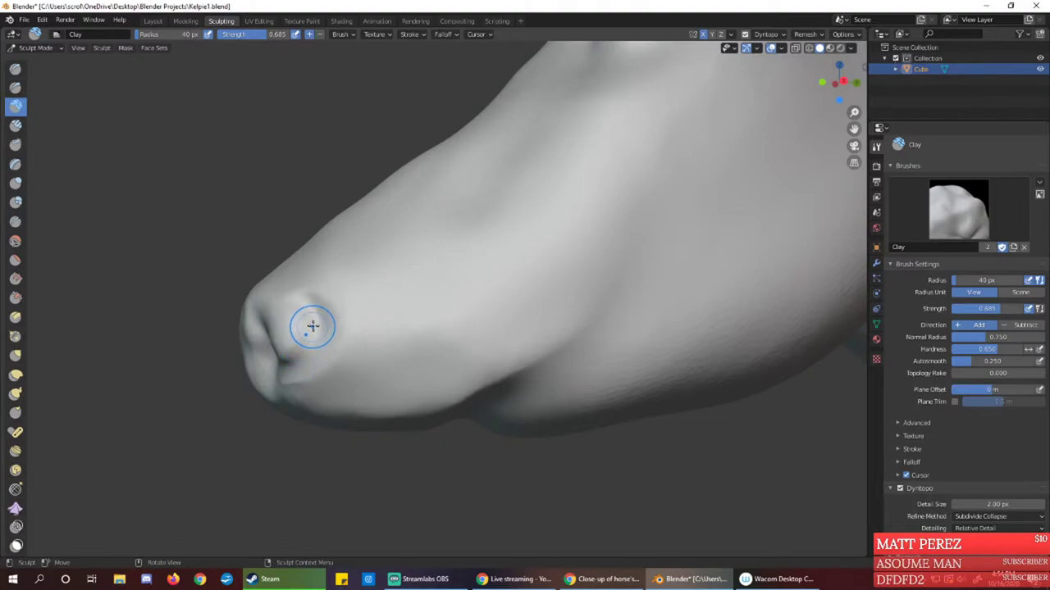
Sculpt the nostril's outer fold into a rounded flap and deepen the crease curling behind and beneath it
mouse_move(300, 364)
ctrl+middle_down()
mouse_move(301, 319)
mouse_move(279, 354)
mouse_move(377, 345)
ctrl+middle_up()
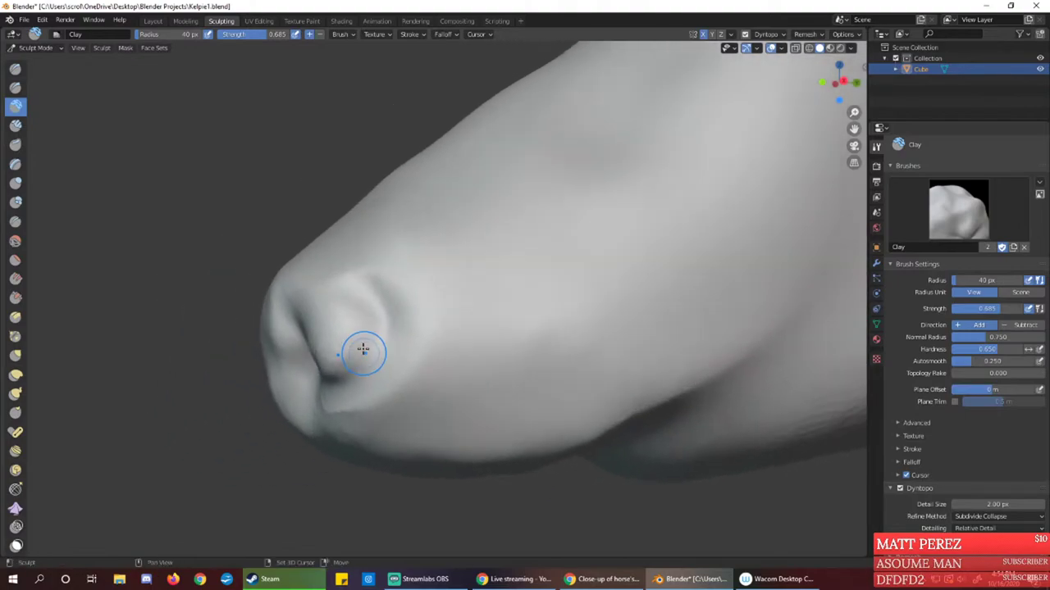
mouse_move(363, 298)
mouse_down()
mouse_move(370, 335)
mouse_move(369, 321)
mouse_move(358, 357)
mouse_move(323, 381)
mouse_move(358, 363)
mouse_up()
middle_drag(328, 369, 384, 366)
mouse_move(510, 319)
mouse_down()
mouse_move(468, 300)
mouse_move(468, 279)
mouse_move(469, 333)
mouse_move(468, 286)
mouse_move(478, 328)
mouse_move(499, 335)
mouse_move(468, 323)
mouse_move(466, 310)
mouse_move(457, 352)
mouse_move(534, 342)
mouse_up()
middle_drag(534, 342, 450, 322)
mouse_move(426, 290)
mouse_down()
mouse_move(413, 286)
mouse_move(398, 349)
mouse_move(365, 361)
mouse_move(379, 359)
mouse_up()
middle_drag(379, 359, 446, 399)
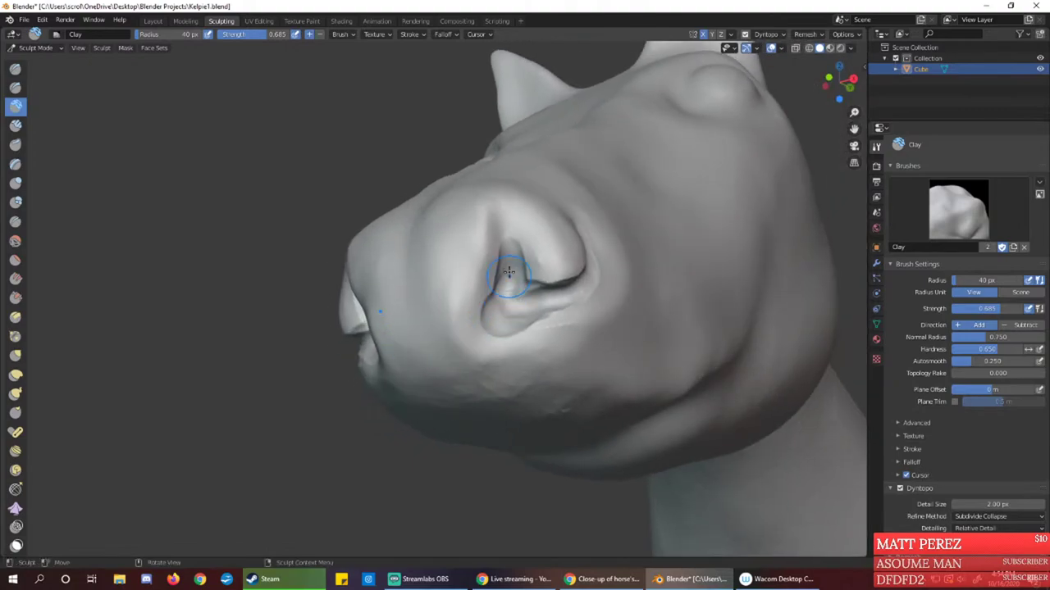
mouse_move(503, 246)
mouse_down()
mouse_move(487, 305)
mouse_move(503, 339)
mouse_move(517, 251)
mouse_move(544, 285)
mouse_move(534, 279)
mouse_move(574, 276)
mouse_up()
middle_drag(574, 278, 520, 297)
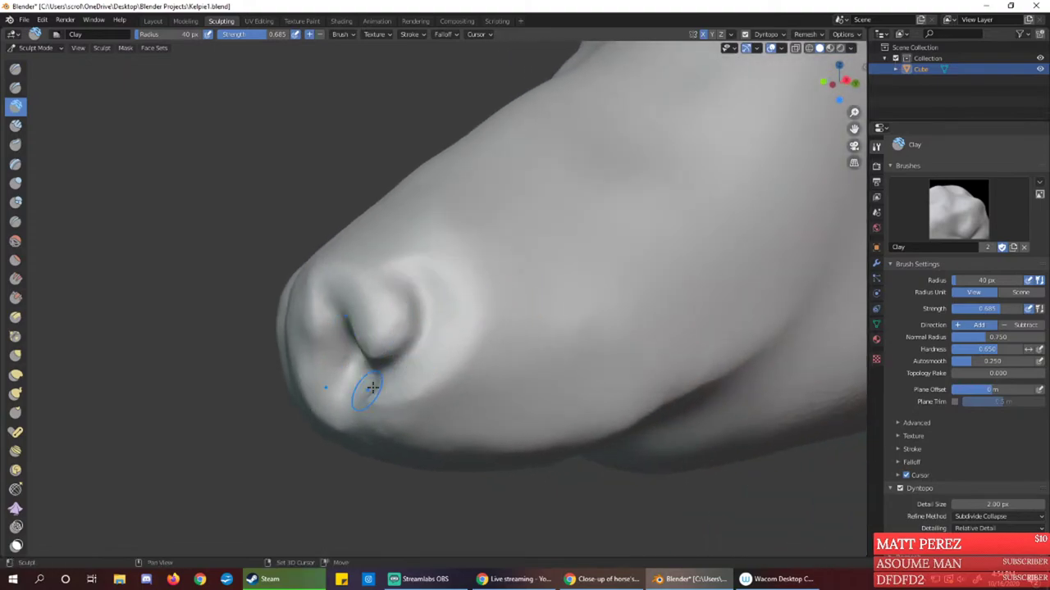
Inspect the nostrils from the front and side, and bring up the browser's close-up horse face photo for comparison
mouse_move(352, 399)
middle_down()
mouse_move(431, 367)
mouse_move(557, 347)
mouse_move(583, 369)
mouse_move(553, 387)
middle_up()
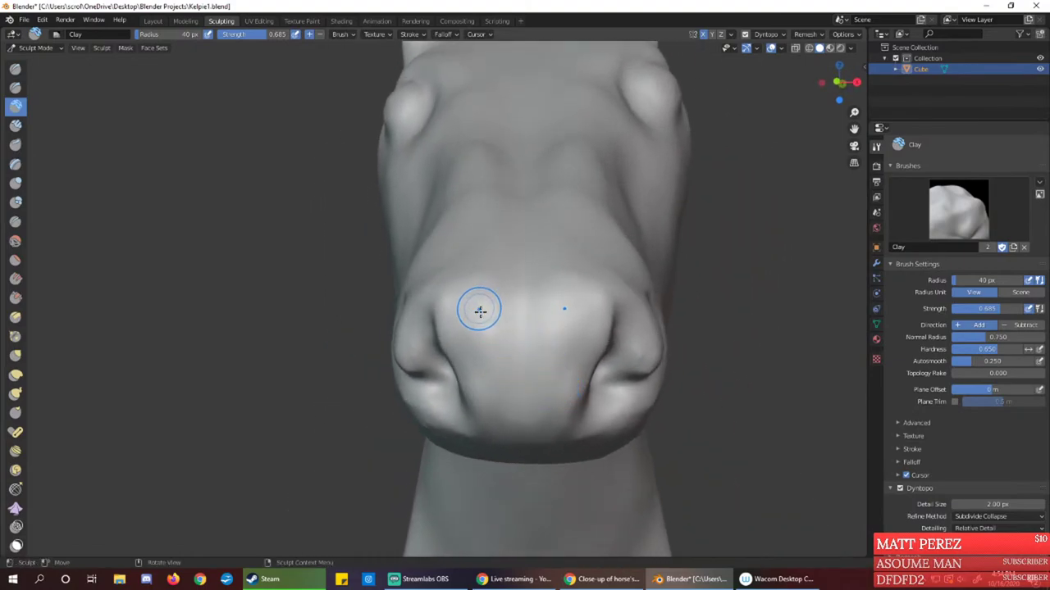
mouse_move(478, 309)
middle_down()
mouse_move(516, 328)
mouse_move(453, 328)
mouse_move(476, 368)
mouse_move(472, 586)
mouse_move(480, 335)
mouse_move(571, 320)
mouse_move(455, 352)
mouse_move(457, 304)
middle_up()
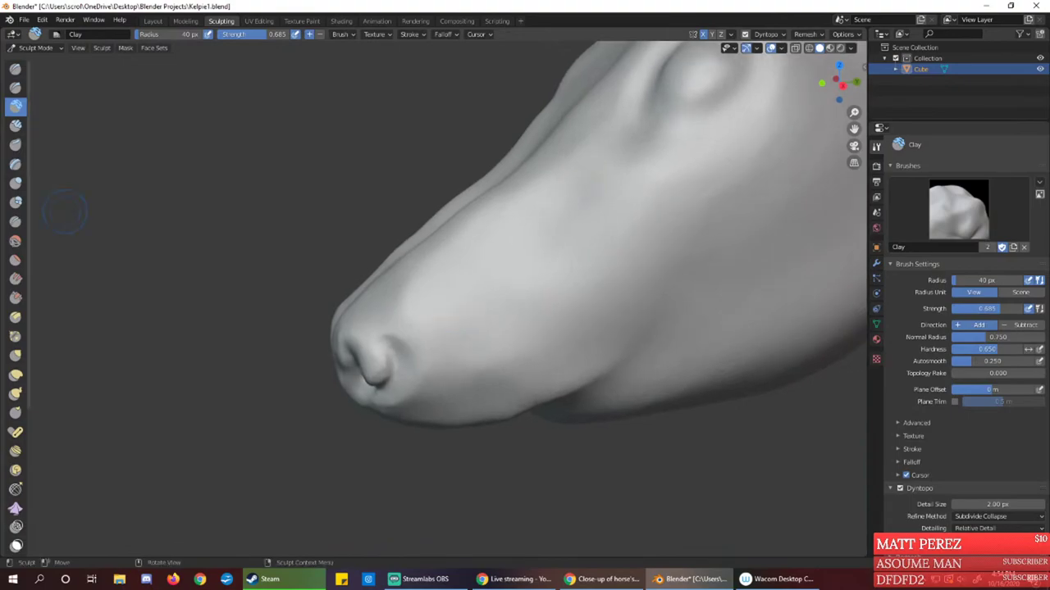
drag(0, 177, 676, 51)
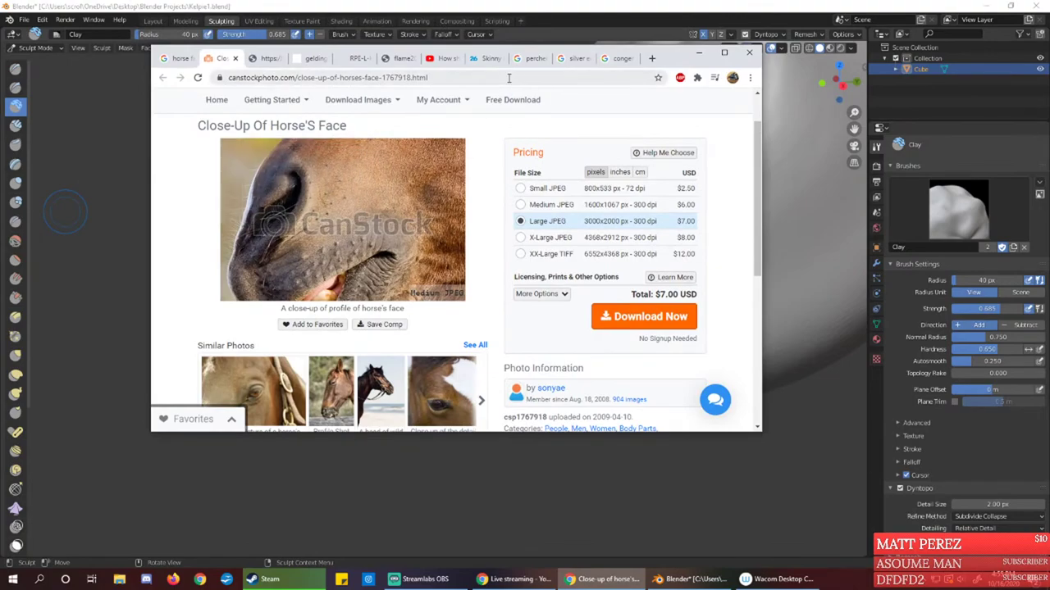
View the photo of the brown horse beside a tree as reference, and return to the Blender sculpt
click(269, 58)
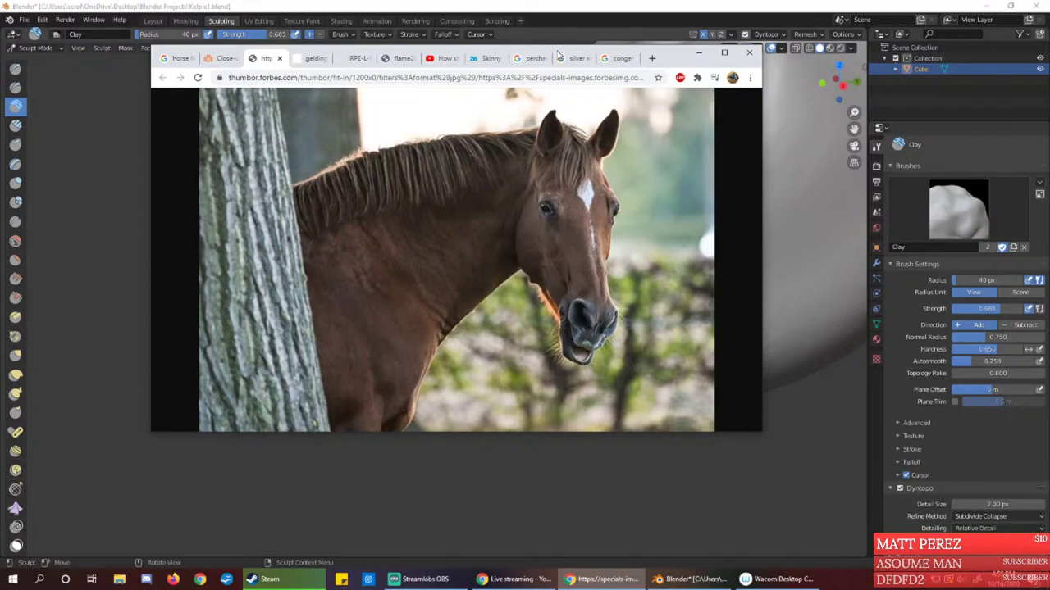
click(698, 54)
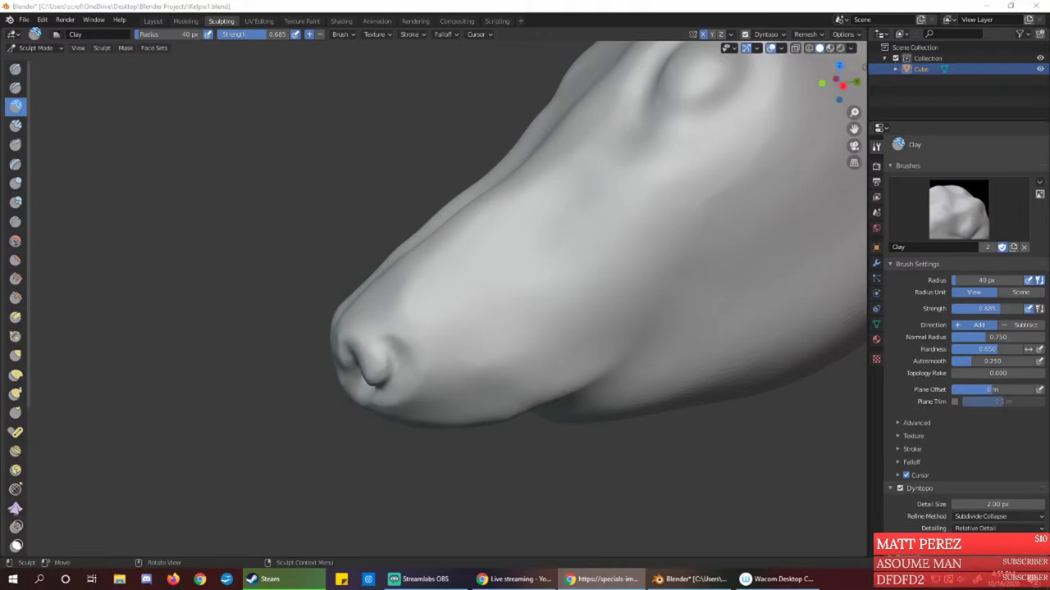
click(471, 3)
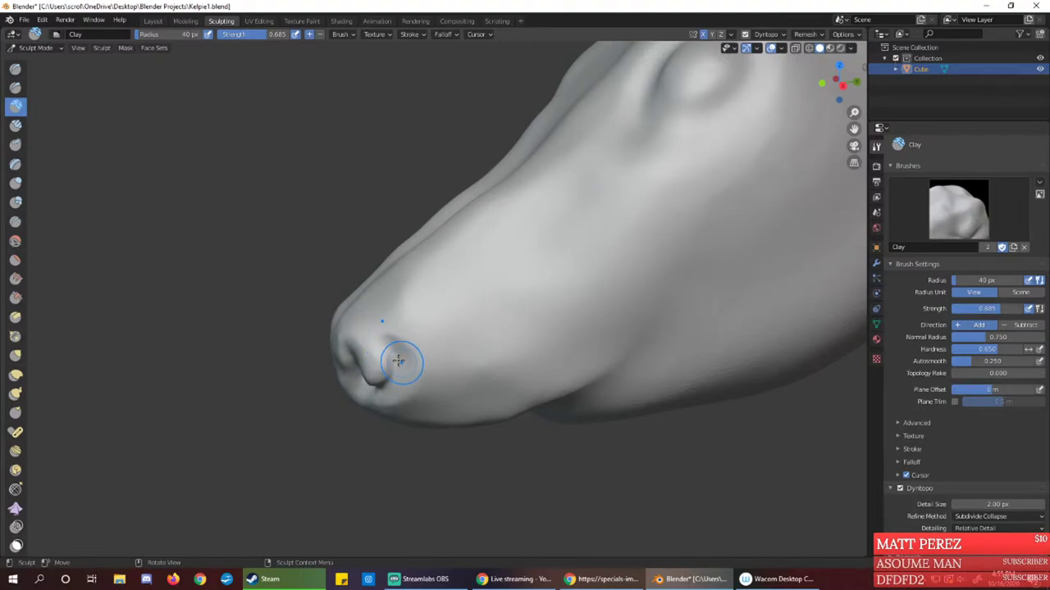
Sculpt a raised rim curving behind and beneath the nostril's outer flap with the Clay brush
mouse_move(387, 352)
middle_down()
mouse_move(412, 341)
mouse_move(403, 273)
middle_up()
drag(454, 332, 458, 342)
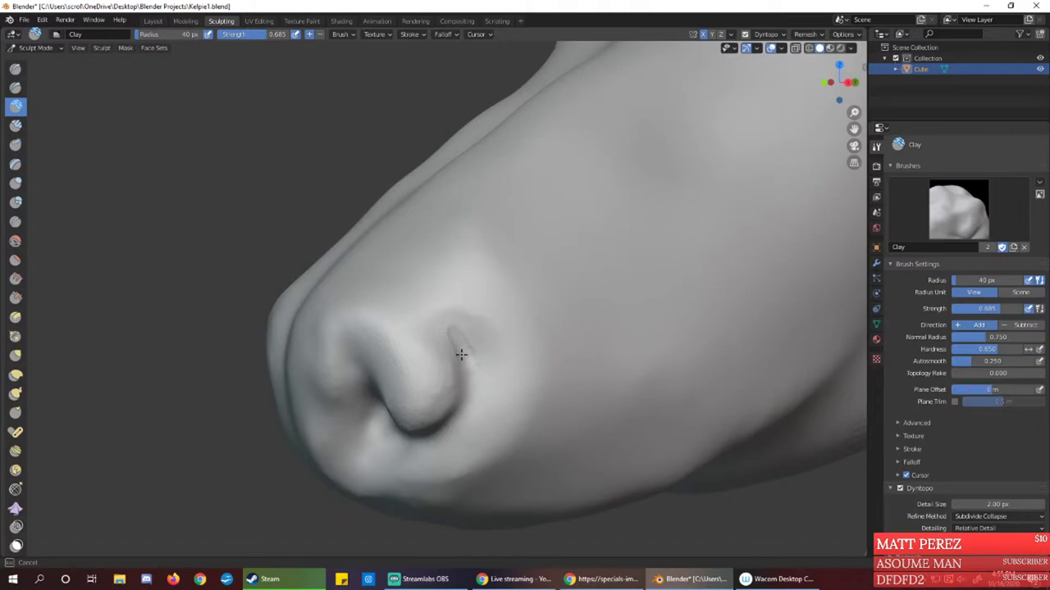
middle_drag(456, 343, 336, 352)
mouse_move(353, 381)
mouse_down()
mouse_move(356, 370)
mouse_move(359, 408)
mouse_up()
drag(342, 443, 315, 458)
middle_drag(315, 458, 570, 311)
mouse_move(571, 311)
mouse_down()
mouse_move(510, 312)
mouse_move(546, 312)
mouse_move(498, 289)
mouse_move(478, 309)
mouse_move(487, 275)
mouse_move(503, 316)
mouse_move(528, 299)
mouse_up()
scroll(533, 291, up, 2)
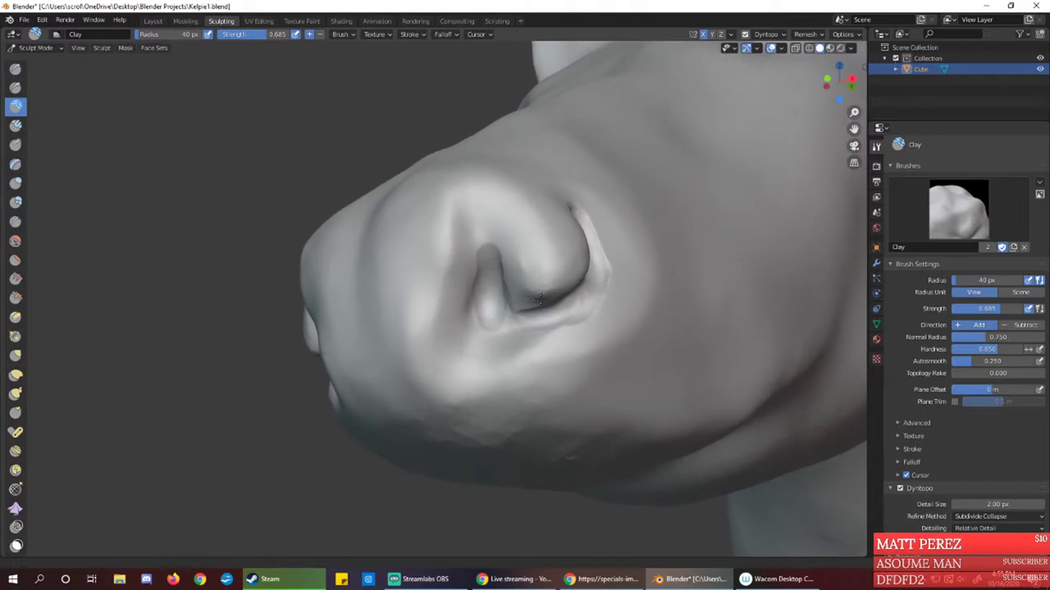
Build up a rounded fold inside the lower front of the nostril opening with the Clay brush
middle_drag(533, 297, 588, 281)
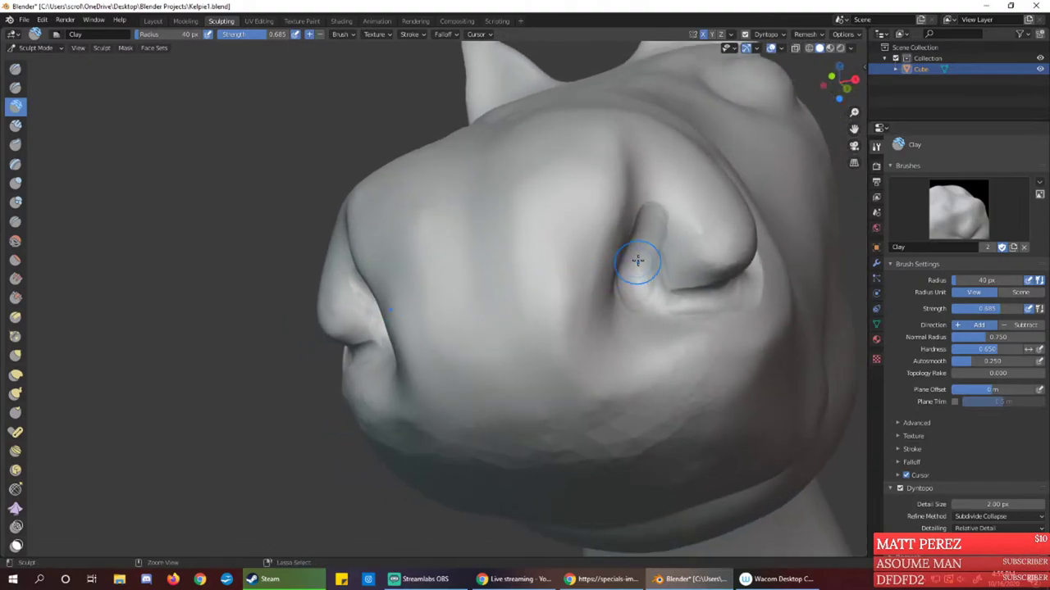
drag(637, 263, 620, 296)
mouse_move(640, 250)
mouse_down()
mouse_move(635, 288)
mouse_move(633, 256)
mouse_up()
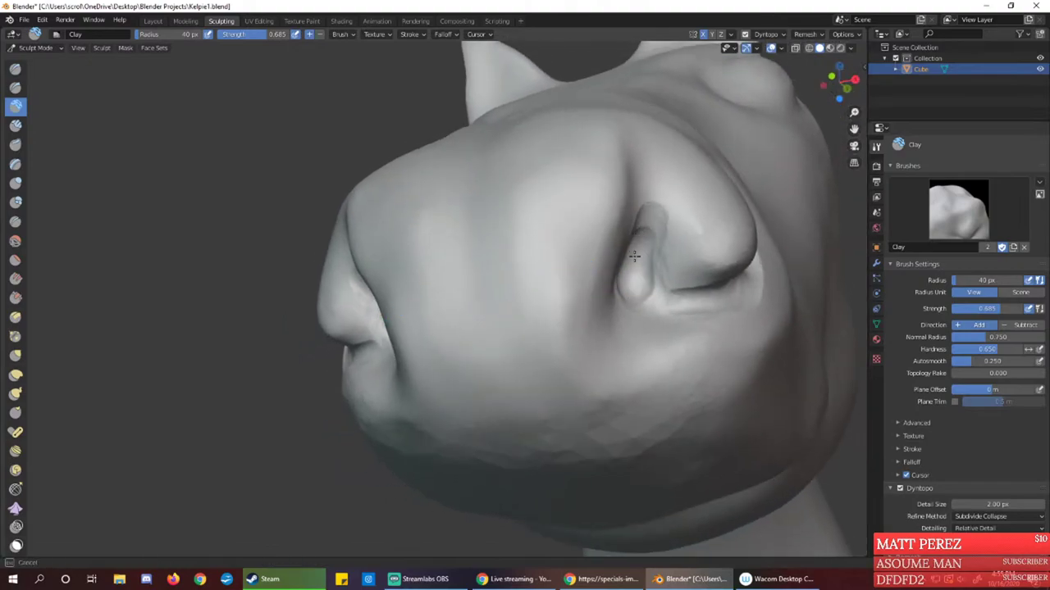
mouse_move(662, 308)
mouse_down()
mouse_move(673, 300)
mouse_move(646, 247)
mouse_move(638, 286)
mouse_move(653, 302)
mouse_move(640, 258)
mouse_up()
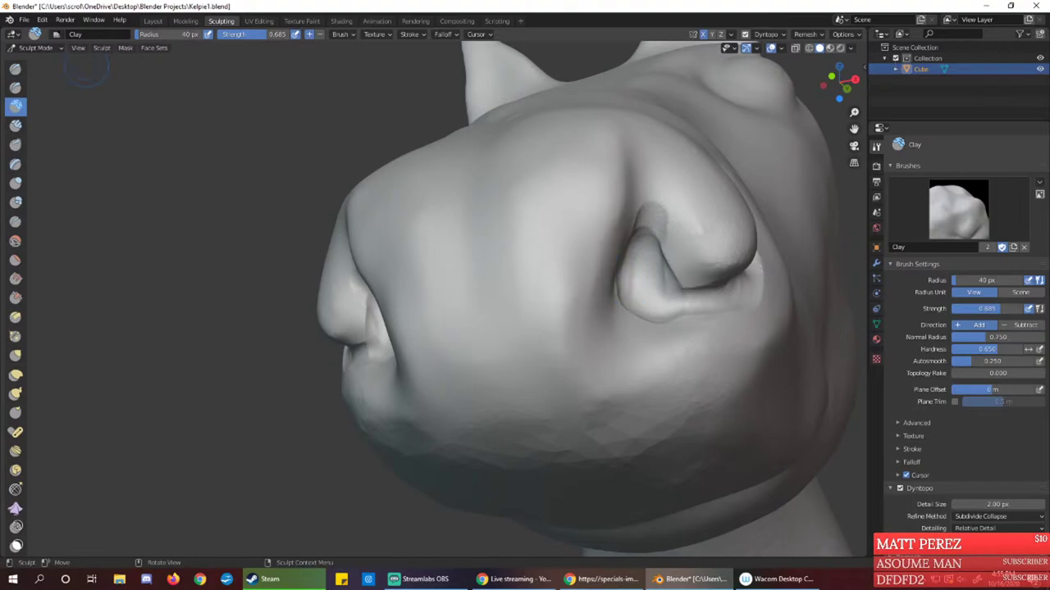
Reload the close-up horse face photo in the browser, examine the nostril and mouth, and return to Blender
drag(0, 123, 632, 72)
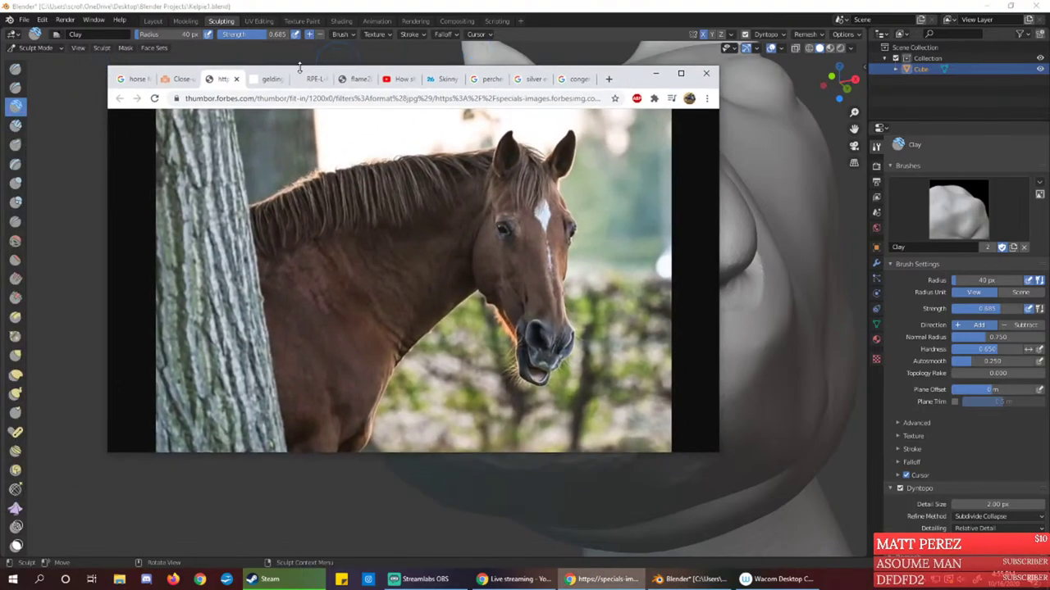
click(269, 79)
click(177, 79)
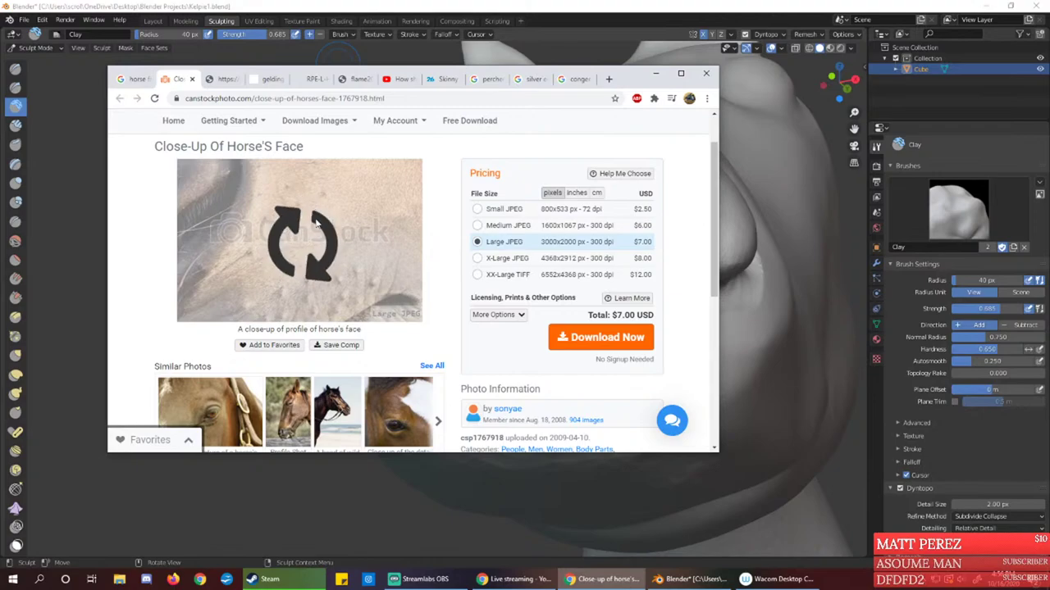
click(155, 98)
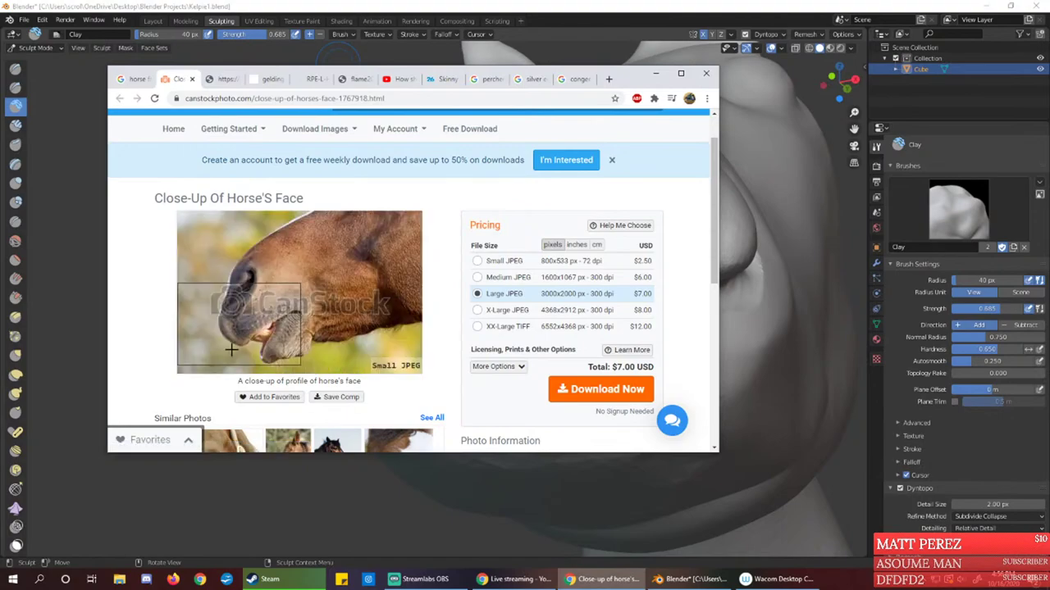
click(655, 73)
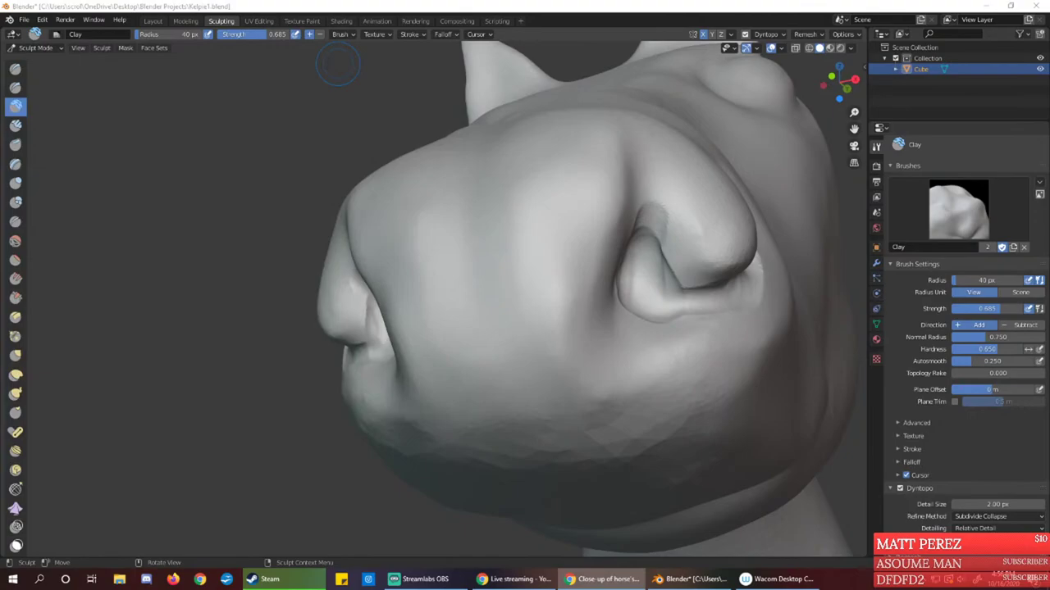
click(436, 5)
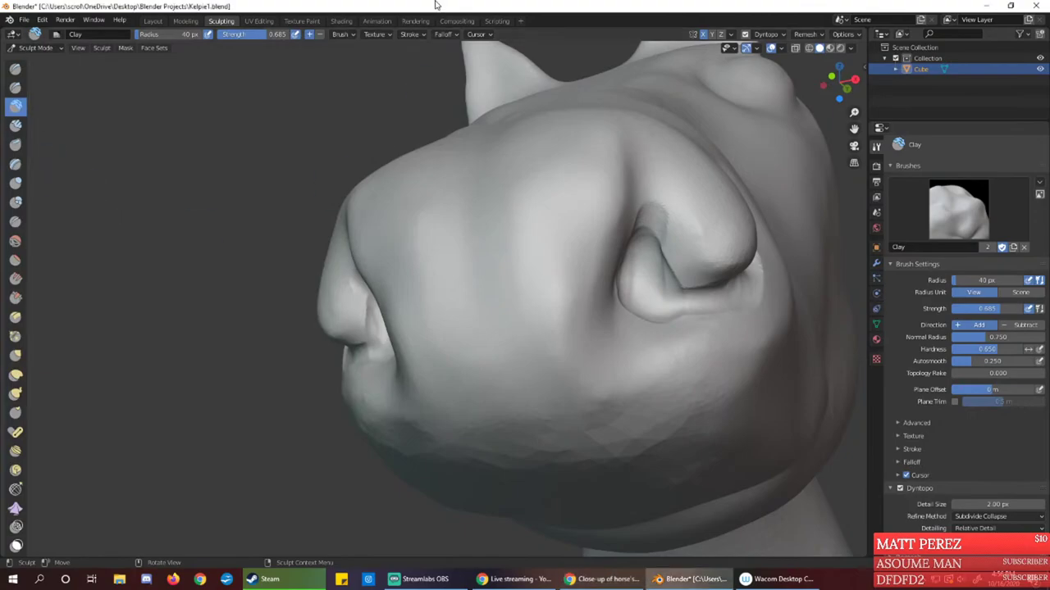
Deepen the crease beneath the nostril flap and thicken the rim curling around it
mouse_move(644, 307)
middle_down()
mouse_move(635, 330)
mouse_move(557, 320)
mouse_move(604, 314)
mouse_move(582, 314)
middle_up()
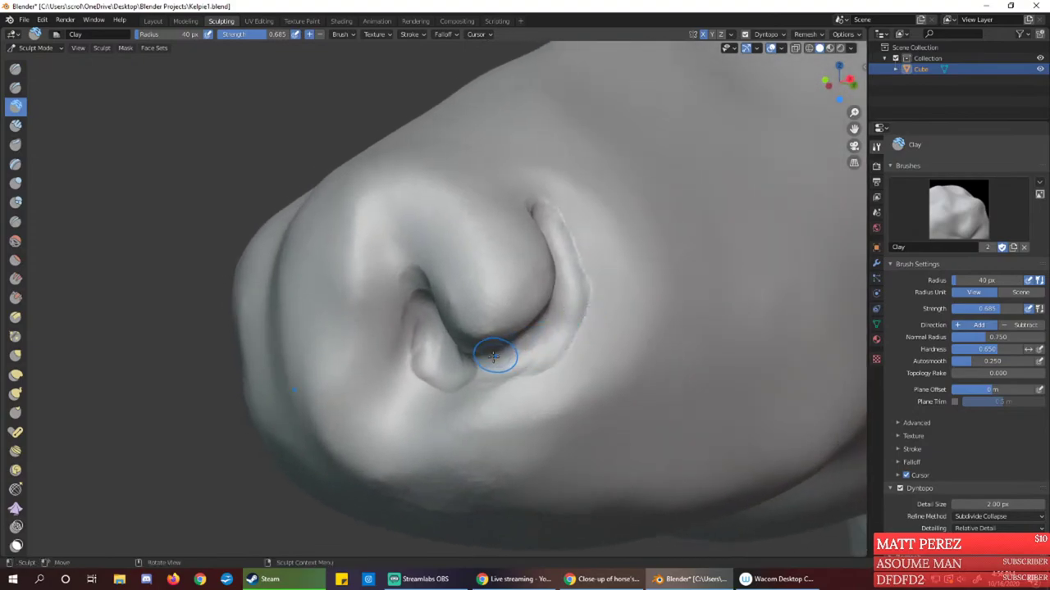
mouse_move(492, 357)
mouse_down()
mouse_move(464, 367)
mouse_move(520, 356)
mouse_move(474, 372)
mouse_move(533, 342)
mouse_move(516, 353)
mouse_up()
mouse_move(517, 352)
middle_down()
mouse_move(499, 331)
mouse_move(479, 340)
mouse_move(492, 329)
middle_up()
mouse_move(418, 326)
mouse_down()
mouse_move(414, 305)
mouse_move(463, 246)
mouse_move(462, 270)
mouse_move(476, 225)
mouse_move(463, 259)
mouse_move(376, 317)
mouse_up()
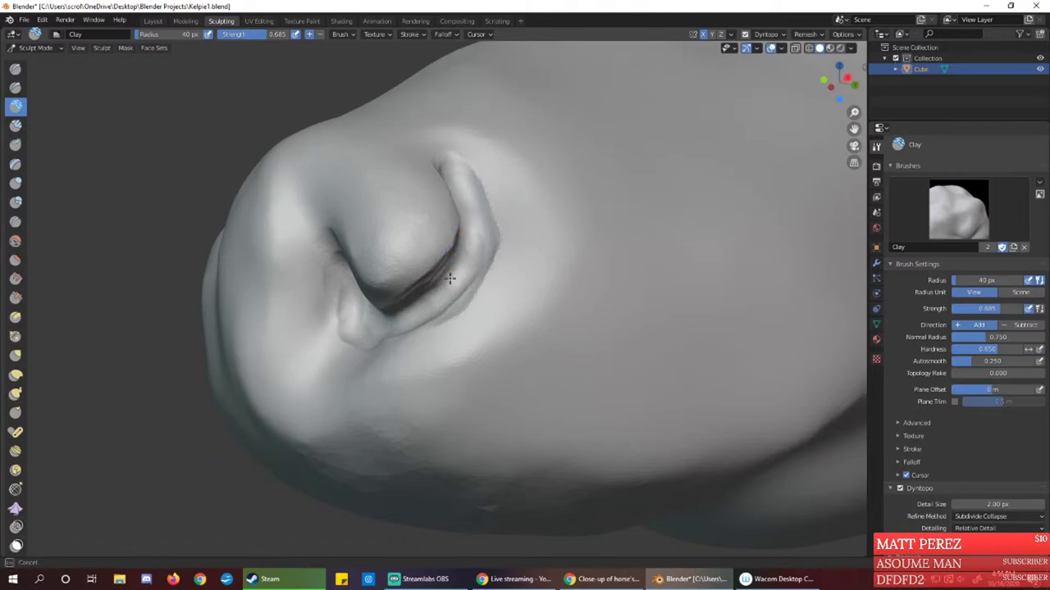
drag(449, 279, 404, 317)
Blend the rim behind the nostril flap into the surrounding muzzle, keeping a narrow crease along the flap
middle_drag(442, 307, 258, 368)
mouse_move(183, 368)
mouse_down()
mouse_move(189, 361)
mouse_move(195, 380)
mouse_up()
middle_drag(194, 380, 304, 353)
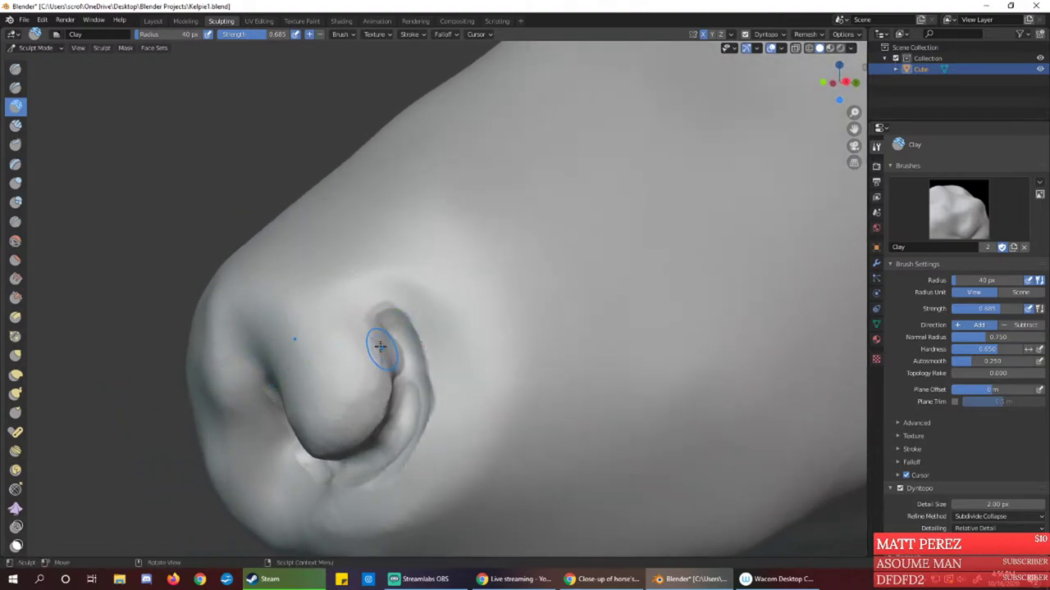
mouse_move(379, 346)
mouse_down()
mouse_move(390, 354)
mouse_move(369, 330)
mouse_move(384, 447)
mouse_move(413, 374)
mouse_move(398, 328)
mouse_move(417, 394)
mouse_move(421, 339)
mouse_move(431, 402)
mouse_move(376, 486)
mouse_up()
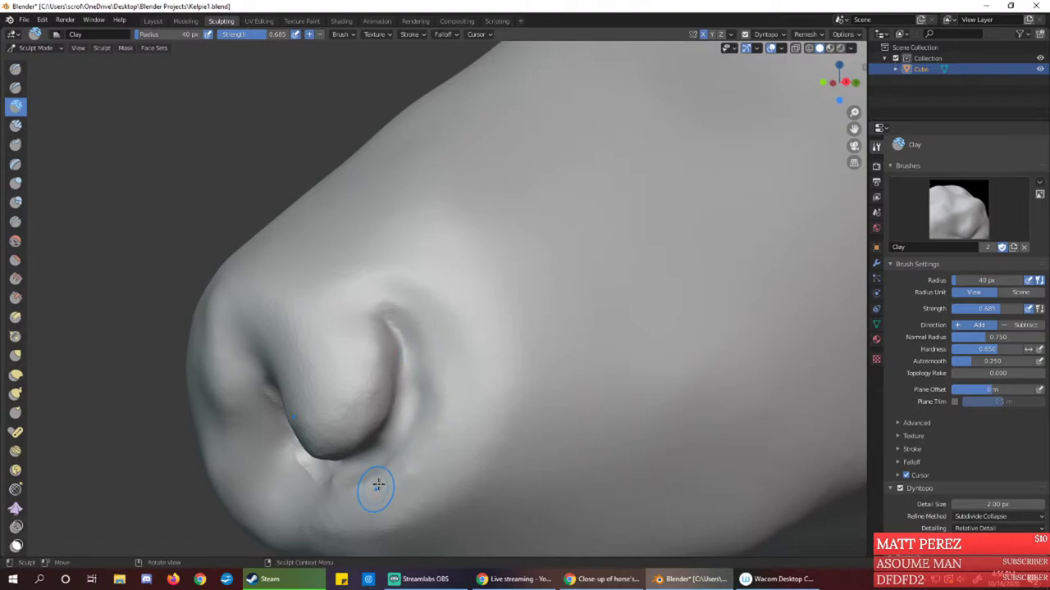
mouse_move(363, 451)
middle_down()
mouse_move(331, 429)
mouse_move(246, 429)
mouse_move(240, 392)
mouse_move(302, 332)
middle_up()
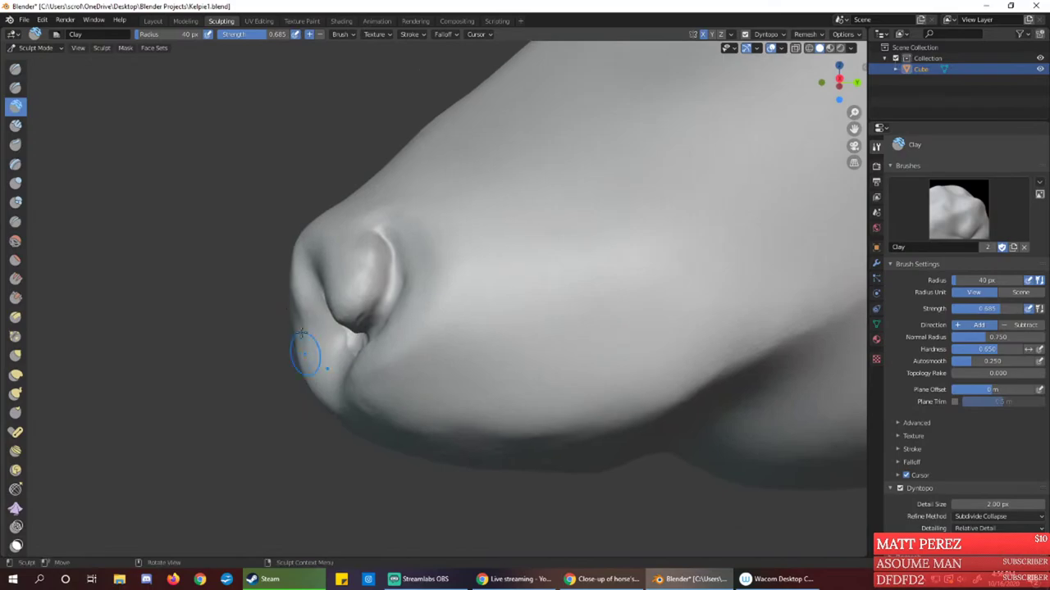
Build up the tip of the nose above and between the nostrils with Clay strokes and smooth them together
drag(299, 228, 306, 223)
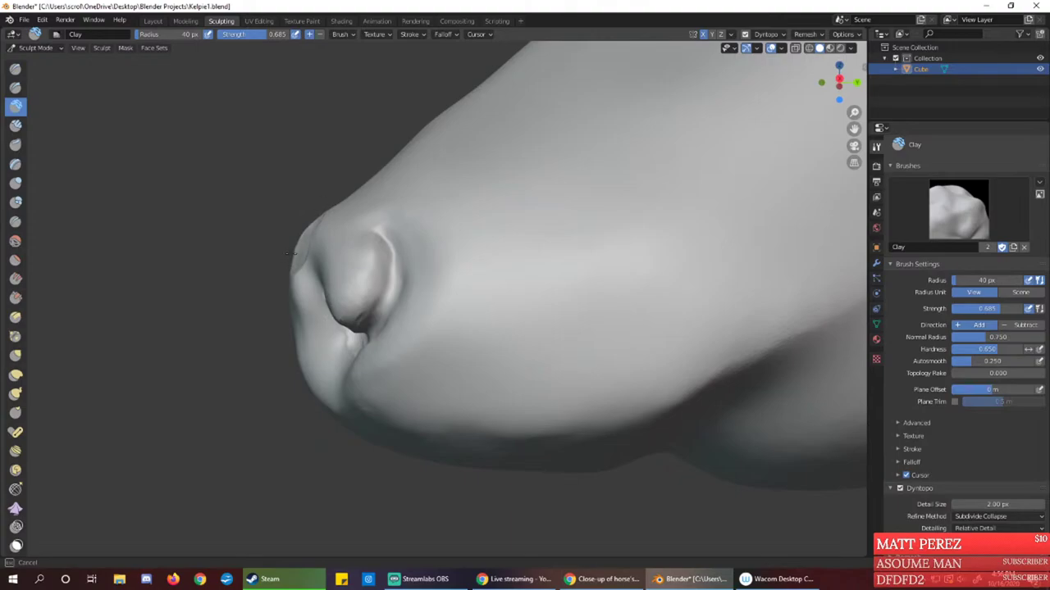
drag(288, 254, 306, 274)
middle_drag(300, 241, 445, 256)
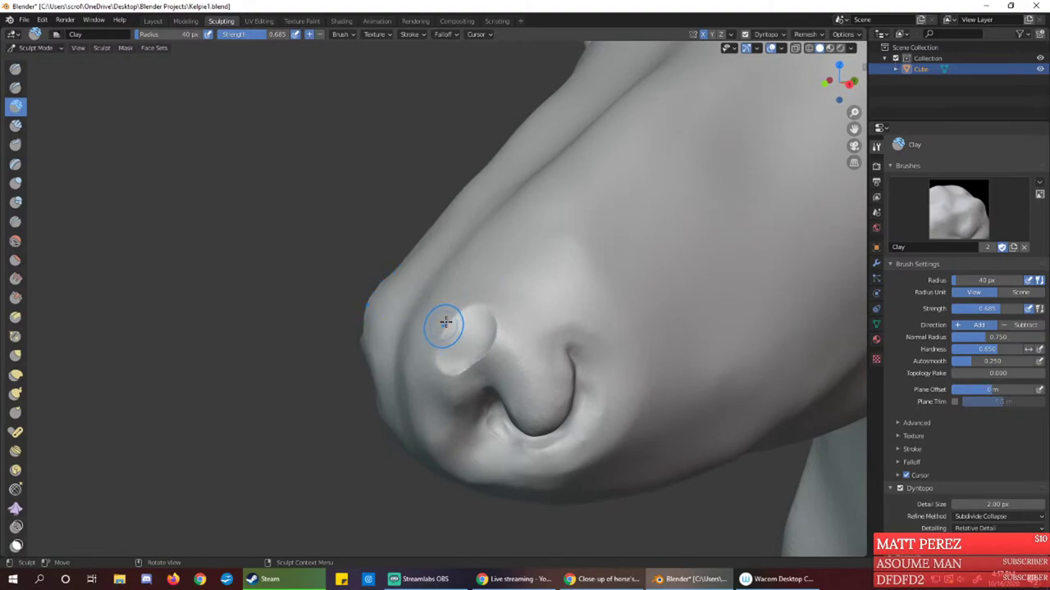
mouse_move(445, 320)
mouse_down()
mouse_move(431, 337)
mouse_move(434, 300)
mouse_move(410, 307)
mouse_up()
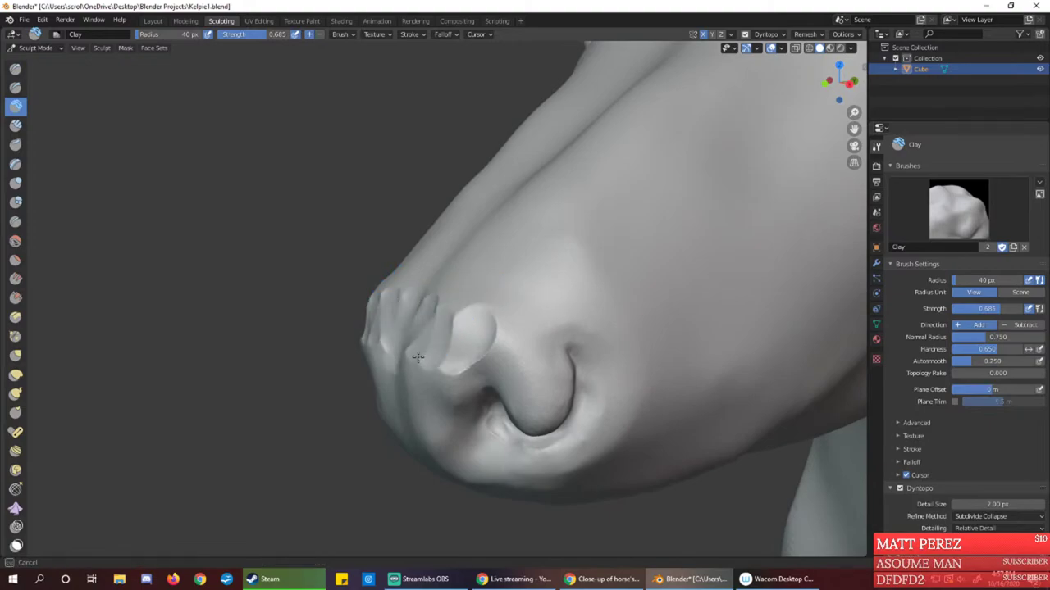
mouse_move(418, 357)
mouse_down()
mouse_move(436, 313)
mouse_move(462, 301)
mouse_move(472, 313)
mouse_move(438, 324)
mouse_move(475, 288)
mouse_move(501, 309)
mouse_move(500, 293)
mouse_move(442, 374)
mouse_up()
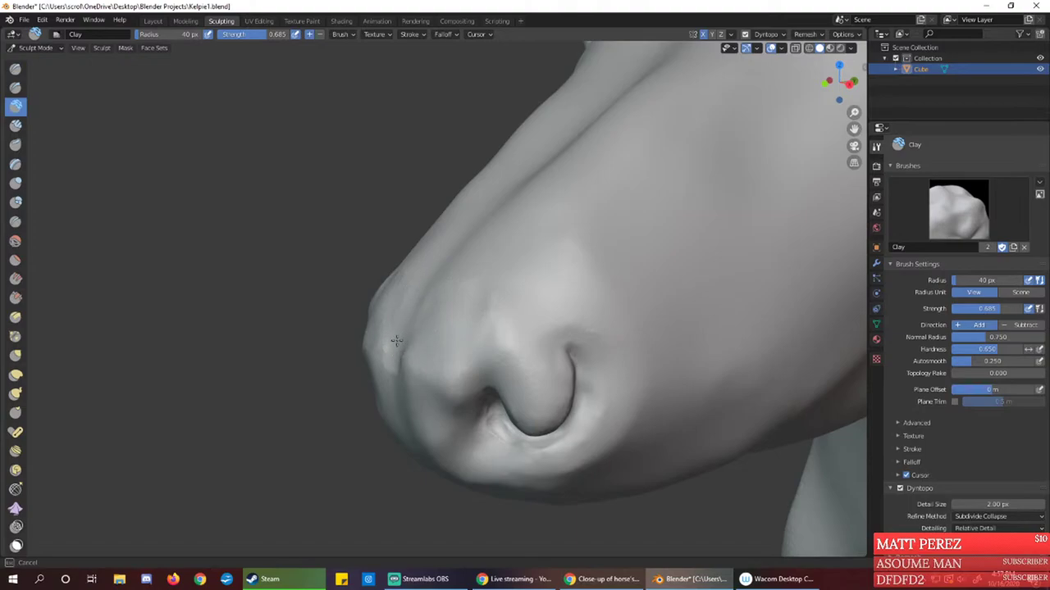
Shape the nostril's upper front edge and smooth its lower rim into the muzzle
mouse_move(421, 258)
middle_down()
mouse_move(417, 293)
mouse_move(408, 284)
mouse_move(459, 281)
mouse_move(498, 338)
middle_up()
drag(484, 357, 509, 288)
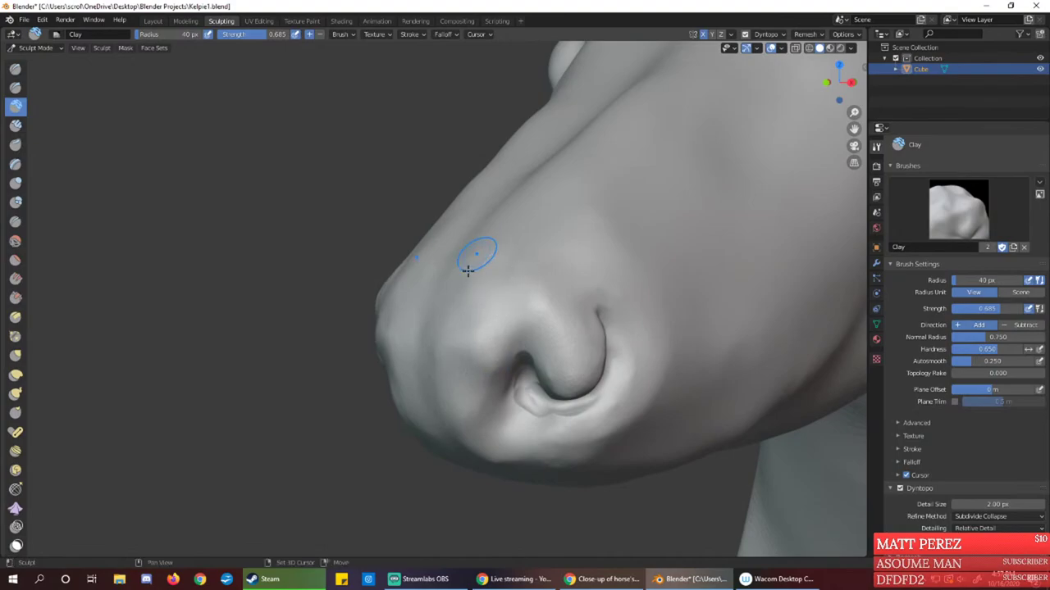
mouse_move(476, 257)
middle_down()
mouse_move(483, 314)
mouse_move(530, 330)
mouse_move(508, 255)
mouse_move(539, 311)
mouse_move(530, 287)
mouse_move(604, 321)
mouse_move(623, 303)
mouse_move(607, 316)
middle_up()
drag(527, 362, 577, 345)
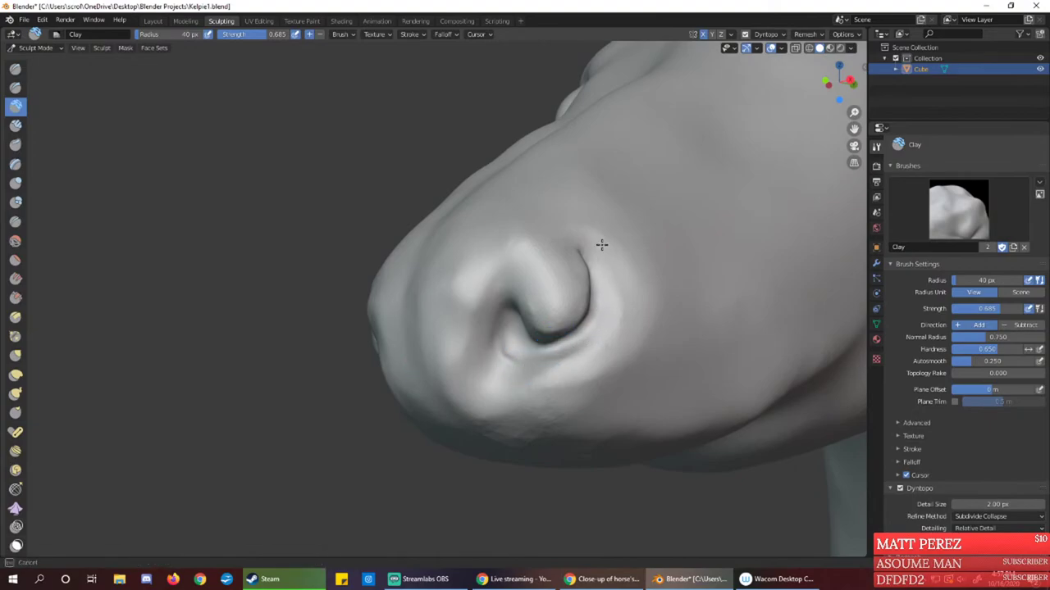
drag(513, 337, 505, 352)
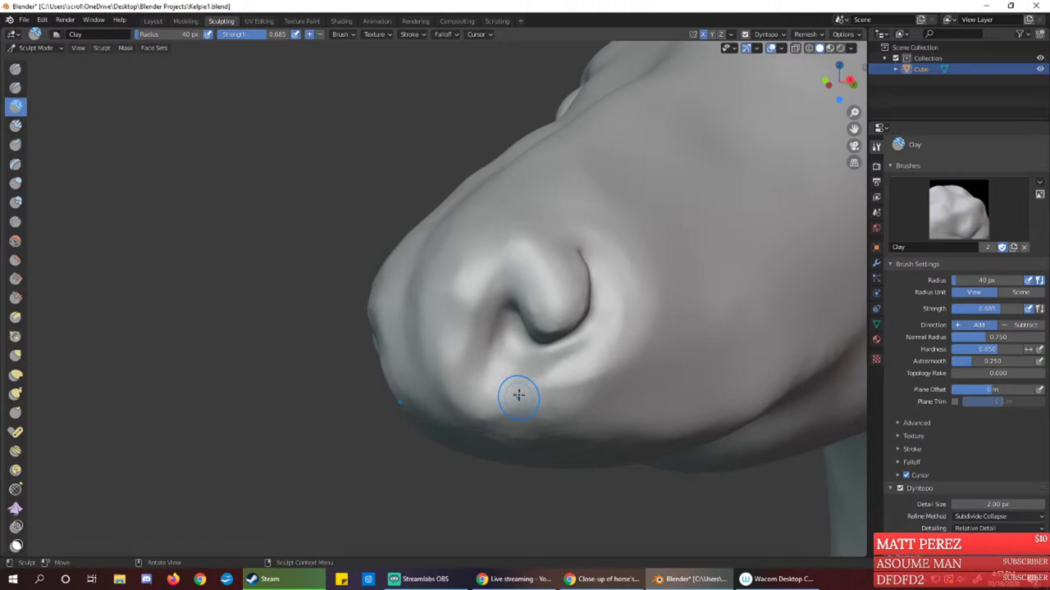
mouse_move(516, 394)
mouse_down()
mouse_move(550, 316)
mouse_move(557, 324)
mouse_move(539, 356)
mouse_move(566, 340)
mouse_move(551, 341)
mouse_up()
Refine the inner edge of the nostril flap and the hollow beneath it from the front and side
middle_drag(502, 294, 598, 293)
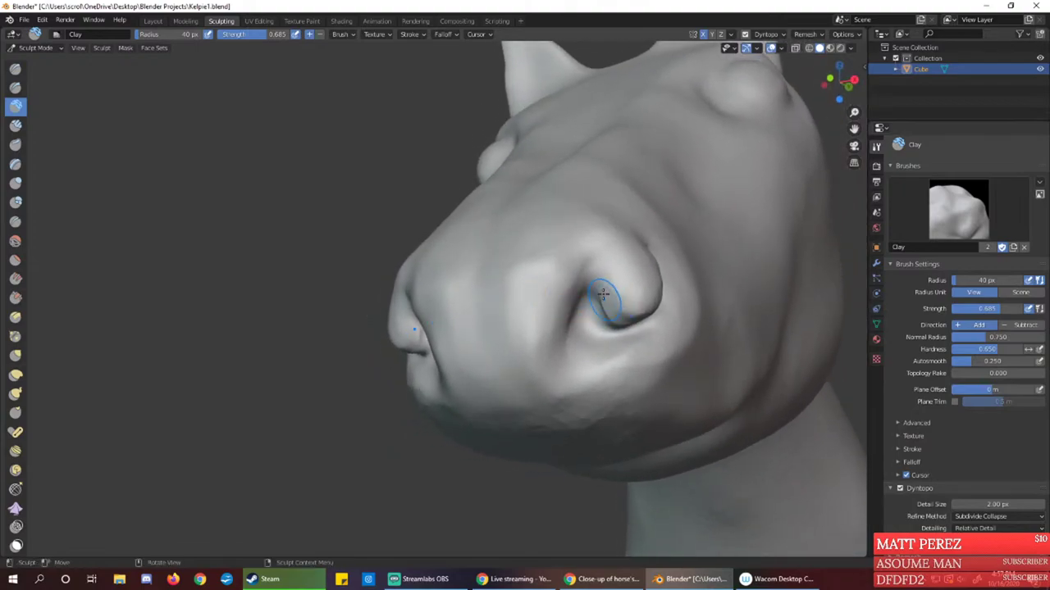
drag(614, 281, 617, 290)
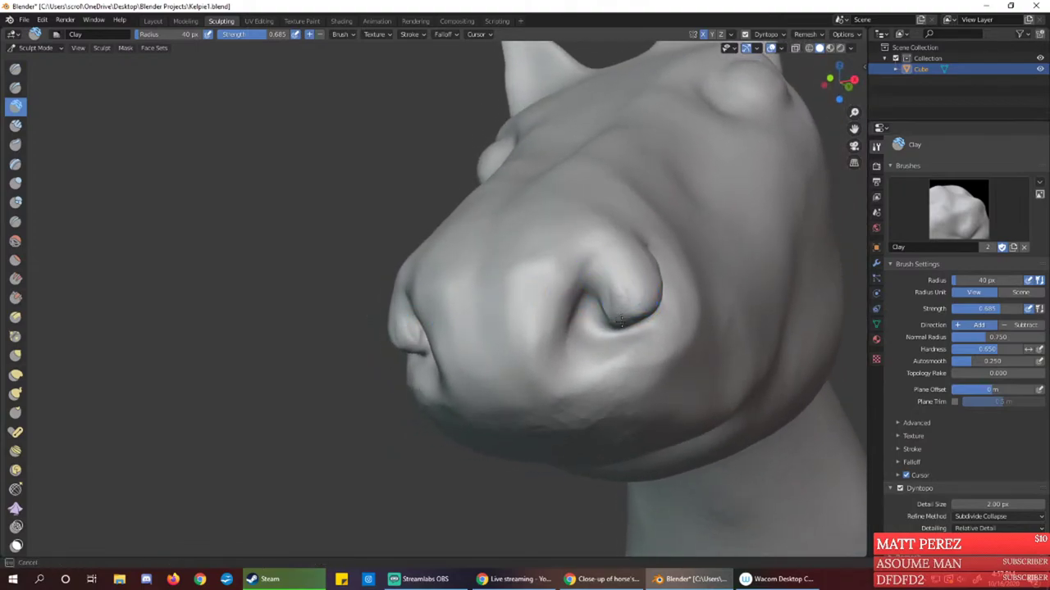
mouse_move(619, 312)
middle_down()
mouse_move(574, 305)
mouse_move(599, 308)
middle_up()
mouse_move(603, 286)
mouse_down()
mouse_move(602, 305)
mouse_move(587, 300)
mouse_move(598, 313)
mouse_move(593, 277)
mouse_move(592, 309)
mouse_up()
middle_drag(592, 308, 565, 303)
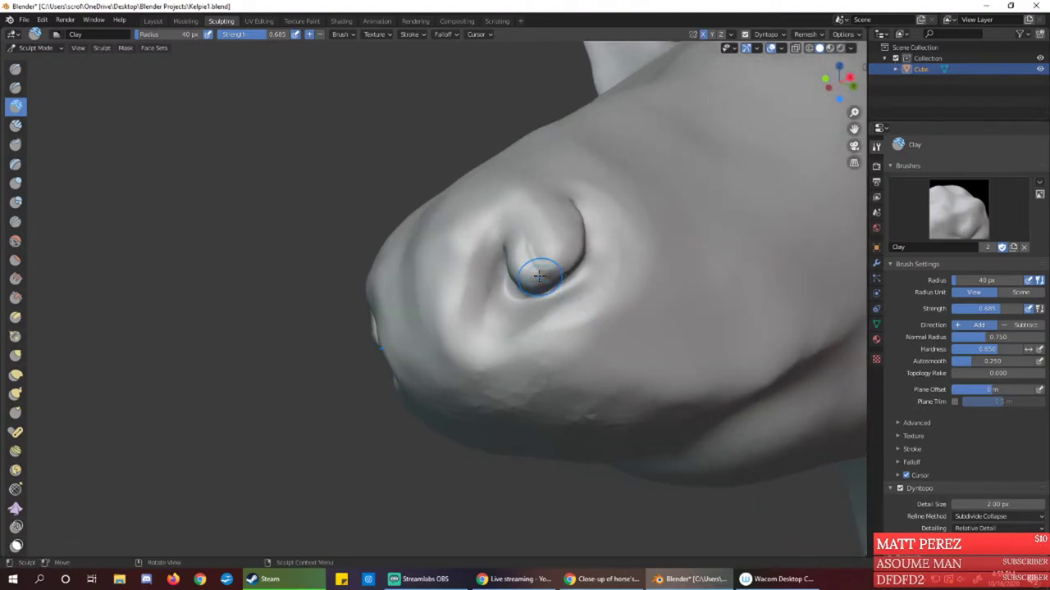
mouse_move(551, 270)
mouse_down()
mouse_move(520, 220)
mouse_move(524, 271)
mouse_move(533, 267)
mouse_up()
middle_drag(533, 266, 610, 273)
mouse_move(610, 273)
mouse_down()
mouse_move(600, 253)
mouse_move(613, 283)
mouse_up()
mouse_move(614, 283)
middle_down()
mouse_move(635, 298)
mouse_move(565, 301)
mouse_move(558, 329)
mouse_move(534, 333)
middle_up()
Examine the nostril and muzzle from the front, side and three-quarter views
scroll(539, 312, down, 5)
scroll(524, 309, up, 4)
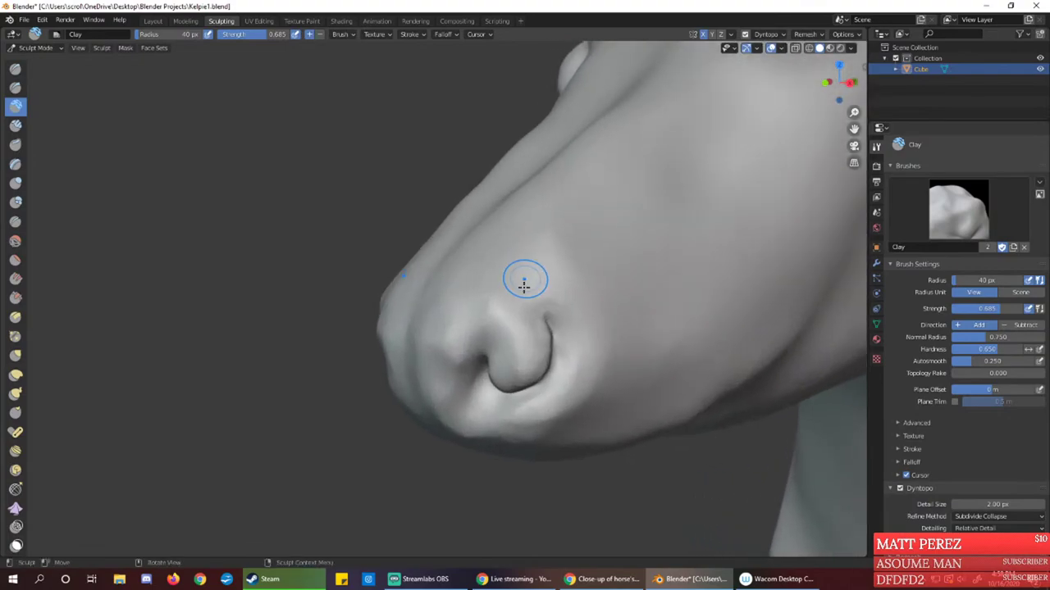
middle_drag(520, 281, 464, 323)
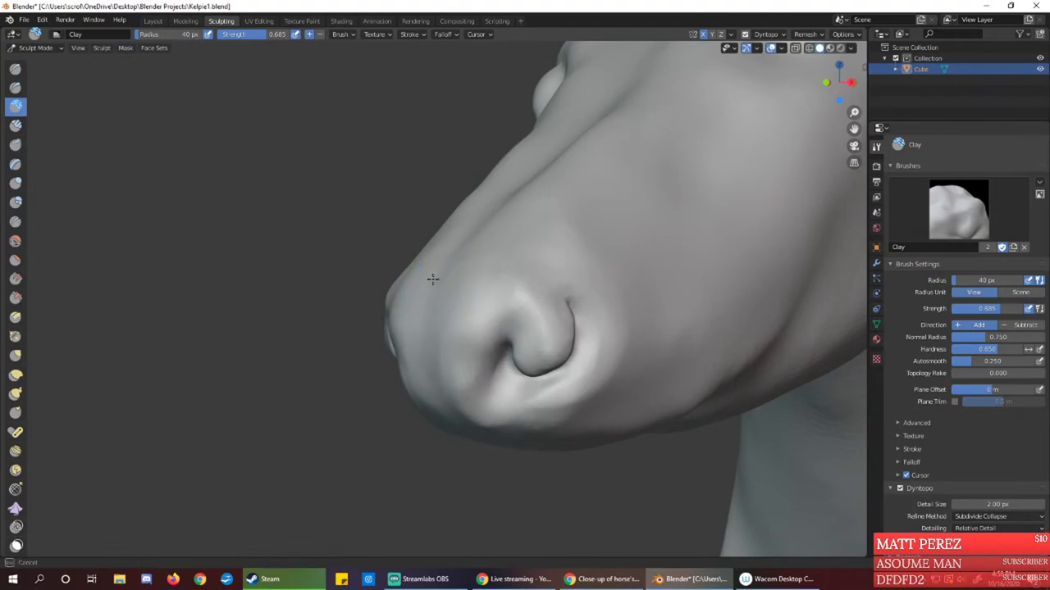
middle_drag(446, 265, 530, 309)
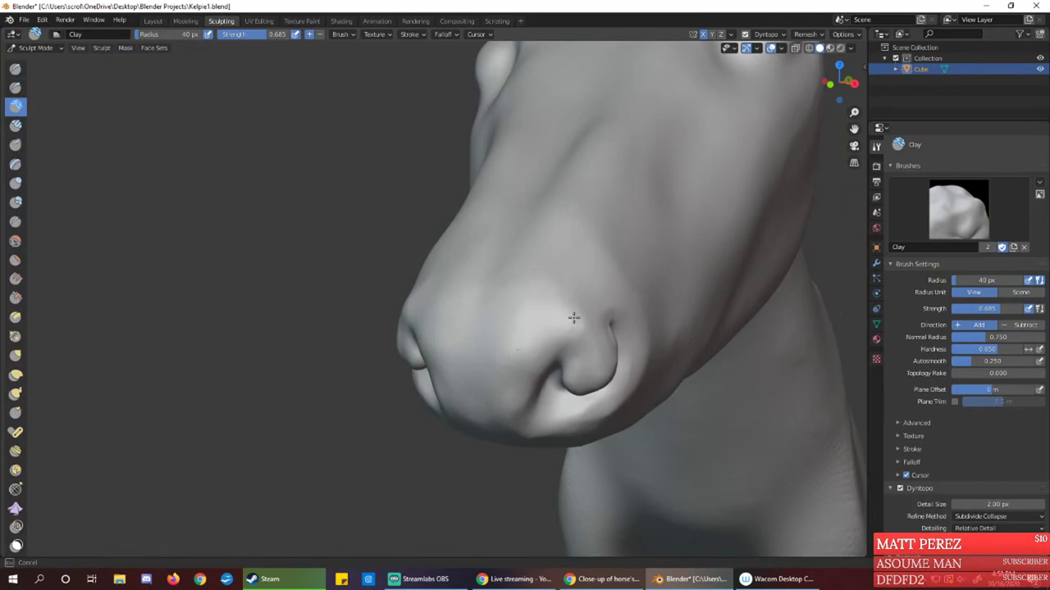
mouse_move(563, 314)
middle_down()
mouse_move(536, 281)
mouse_move(473, 269)
mouse_move(394, 291)
mouse_move(503, 265)
mouse_move(496, 228)
mouse_move(521, 256)
middle_up()
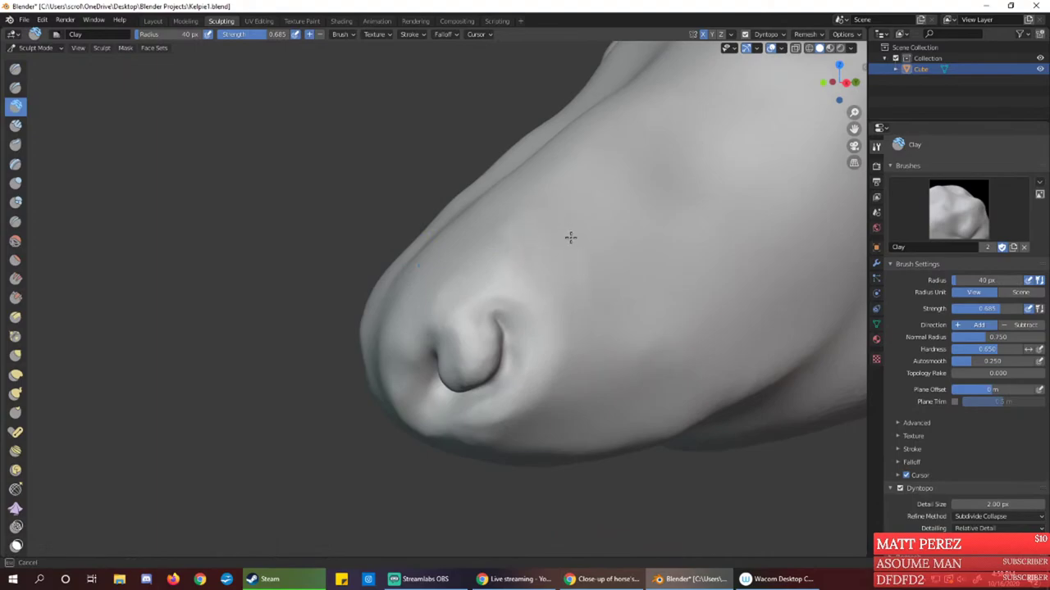
mouse_move(614, 293)
middle_down()
mouse_move(541, 312)
mouse_move(582, 326)
mouse_move(560, 307)
mouse_move(534, 235)
mouse_move(558, 240)
mouse_move(571, 291)
middle_up()
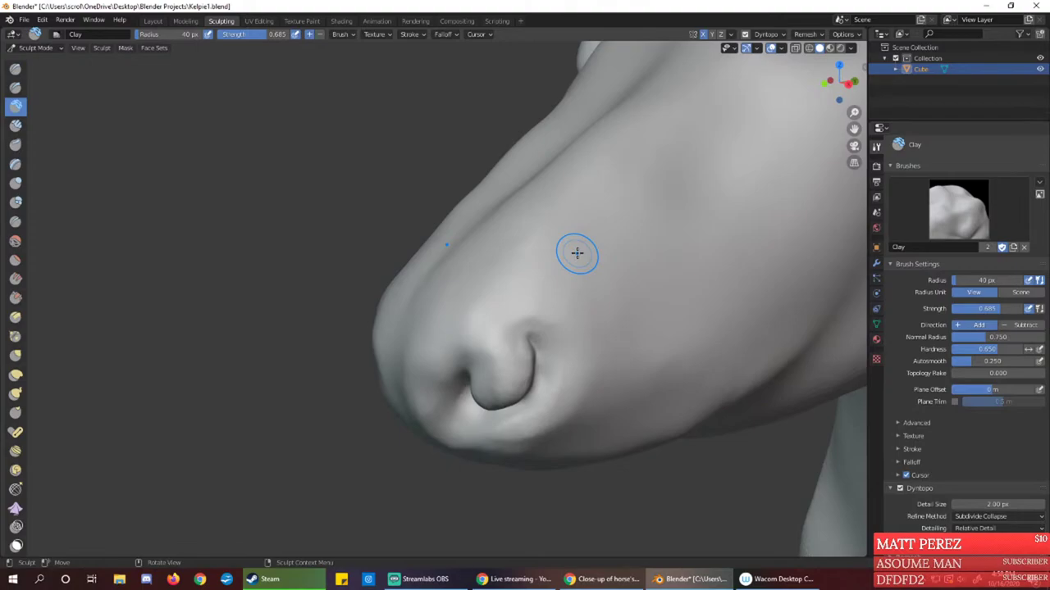
middle_drag(749, 385, 714, 358)
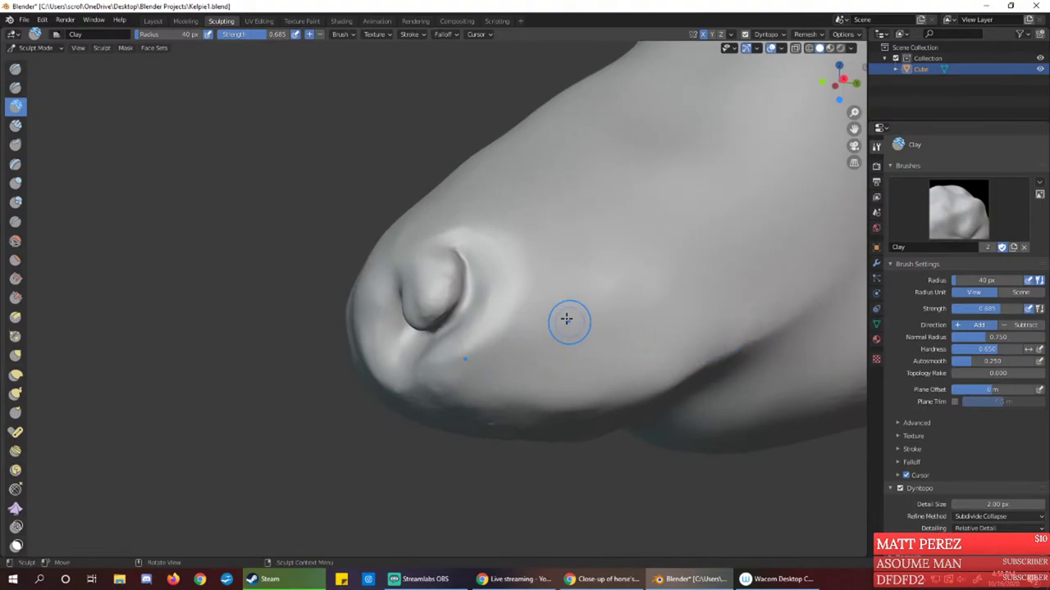
Build up the upper lip along the underside of the muzzle below the nostril with Clay strokes
drag(516, 313, 533, 304)
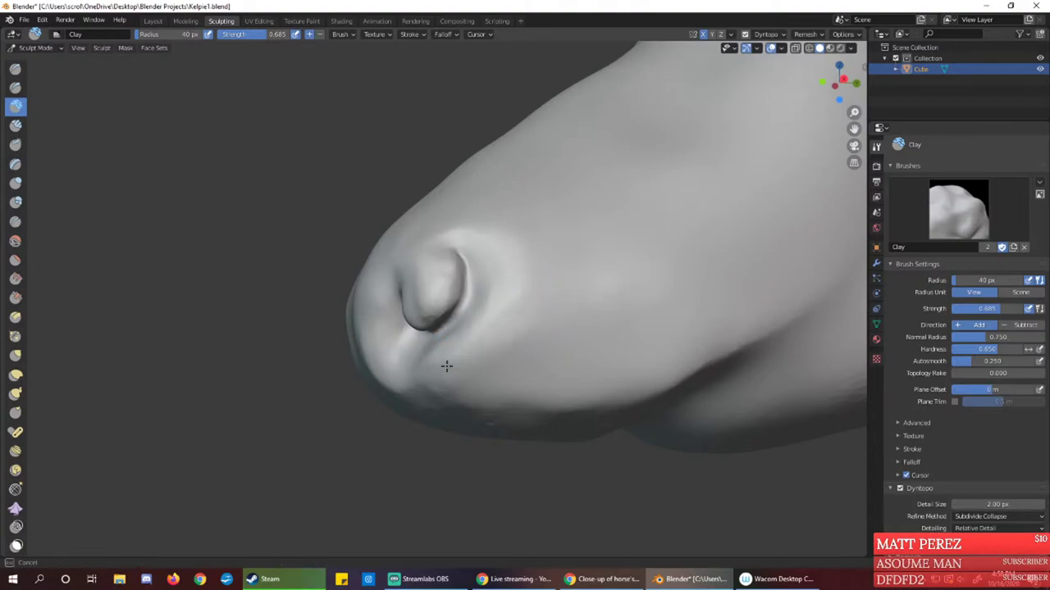
mouse_move(509, 331)
middle_down()
mouse_move(527, 345)
mouse_move(567, 323)
mouse_move(543, 334)
middle_up()
drag(543, 333, 563, 370)
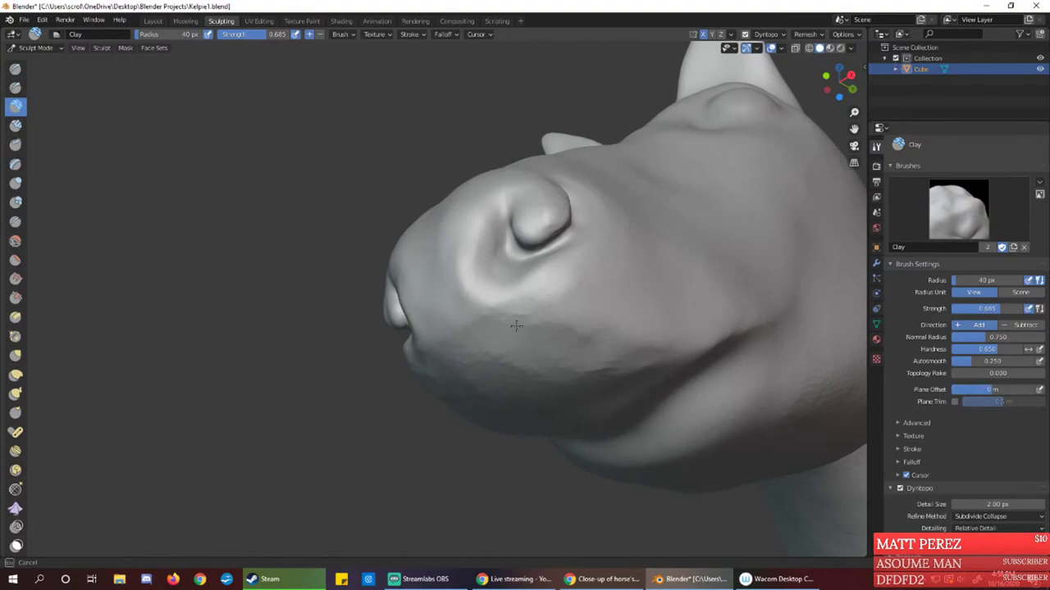
mouse_move(516, 326)
mouse_down()
mouse_move(597, 366)
mouse_move(566, 374)
mouse_move(469, 338)
mouse_move(533, 307)
mouse_move(544, 335)
mouse_up()
mouse_move(544, 347)
middle_down()
mouse_move(511, 370)
mouse_move(530, 366)
mouse_move(498, 354)
mouse_move(537, 375)
mouse_move(557, 345)
mouse_move(607, 330)
mouse_move(533, 344)
middle_up()
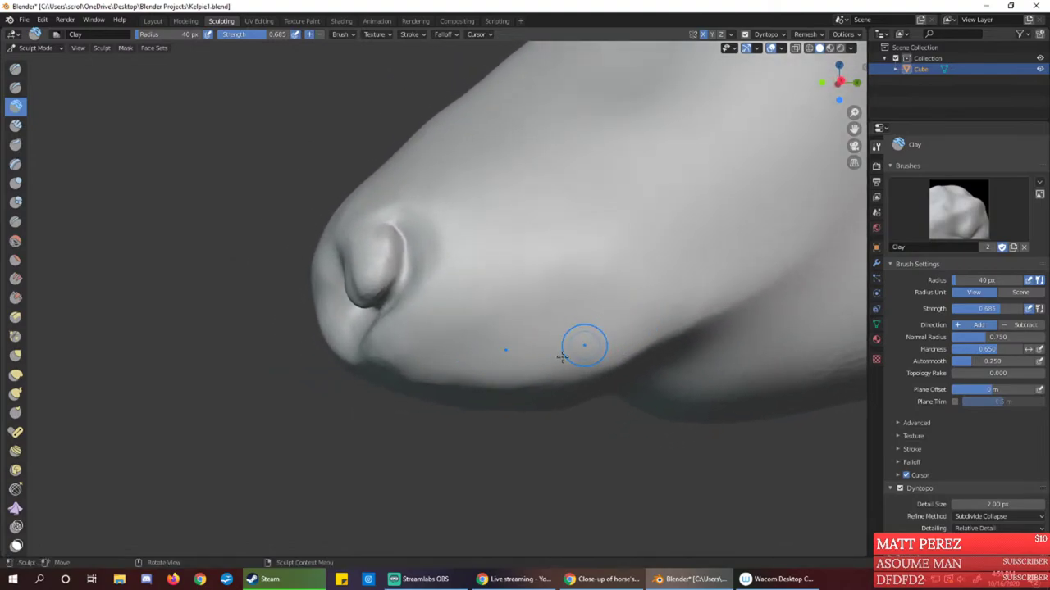
mouse_move(462, 398)
middle_down()
mouse_move(500, 446)
mouse_move(486, 343)
middle_up()
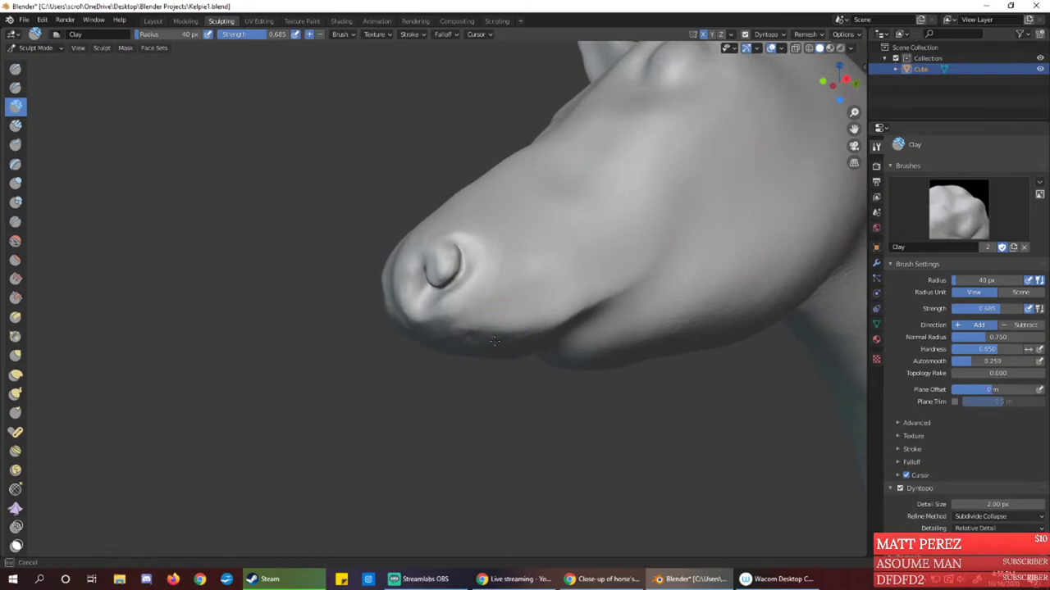
mouse_move(495, 340)
mouse_down()
mouse_move(426, 328)
mouse_move(452, 345)
mouse_move(480, 339)
mouse_move(452, 334)
mouse_move(460, 347)
mouse_up()
middle_drag(460, 346, 513, 347)
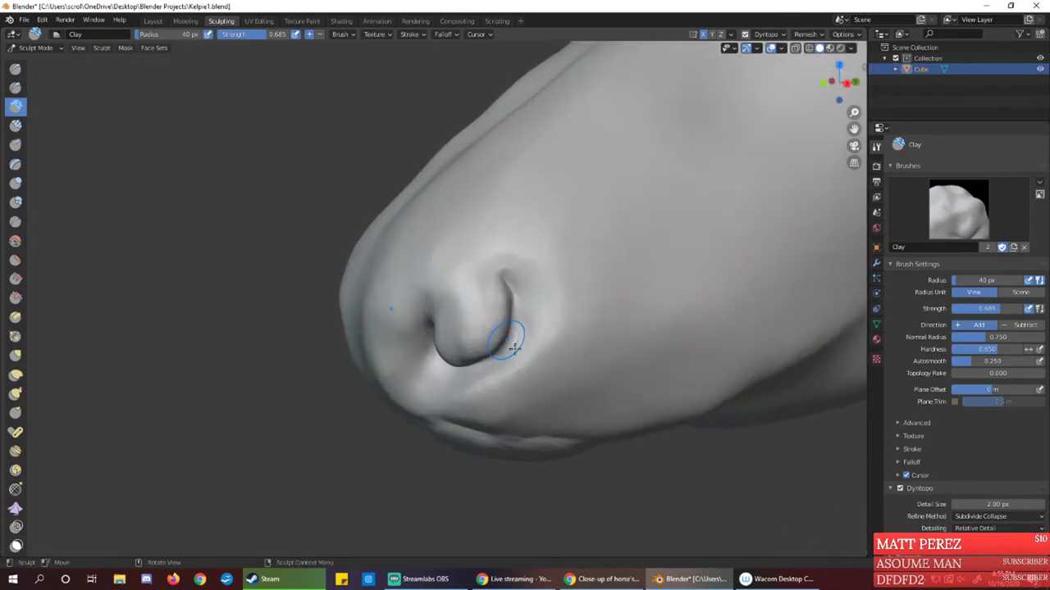
Sculpt a curved fold beneath and behind the nostril, following its lower rim
mouse_move(513, 347)
mouse_down()
mouse_move(529, 342)
mouse_move(498, 378)
mouse_move(445, 391)
mouse_move(490, 392)
mouse_move(510, 361)
mouse_move(445, 374)
mouse_move(499, 379)
mouse_move(520, 344)
mouse_up()
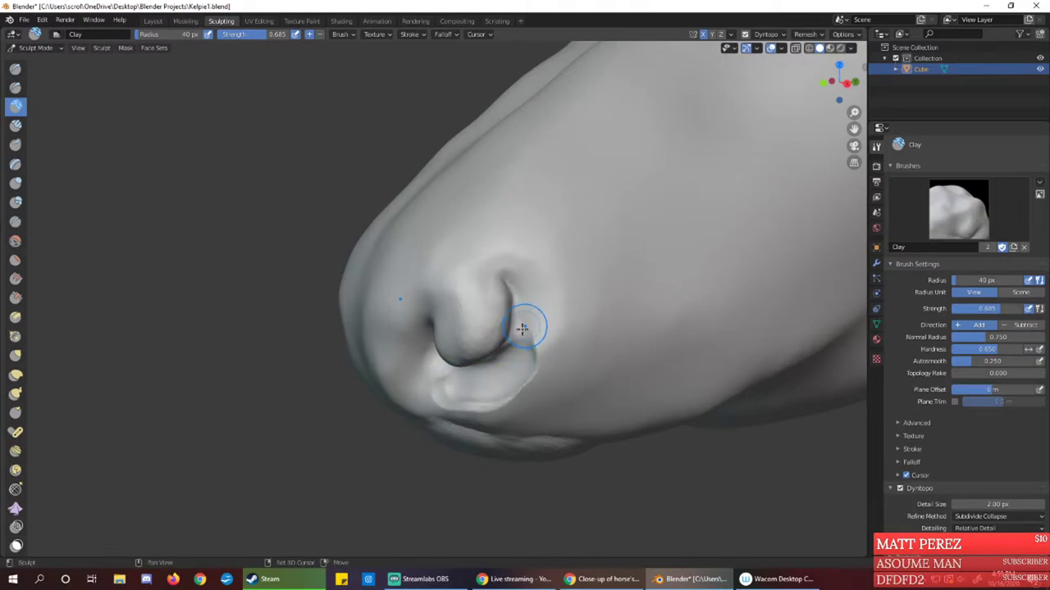
middle_drag(503, 375, 511, 339)
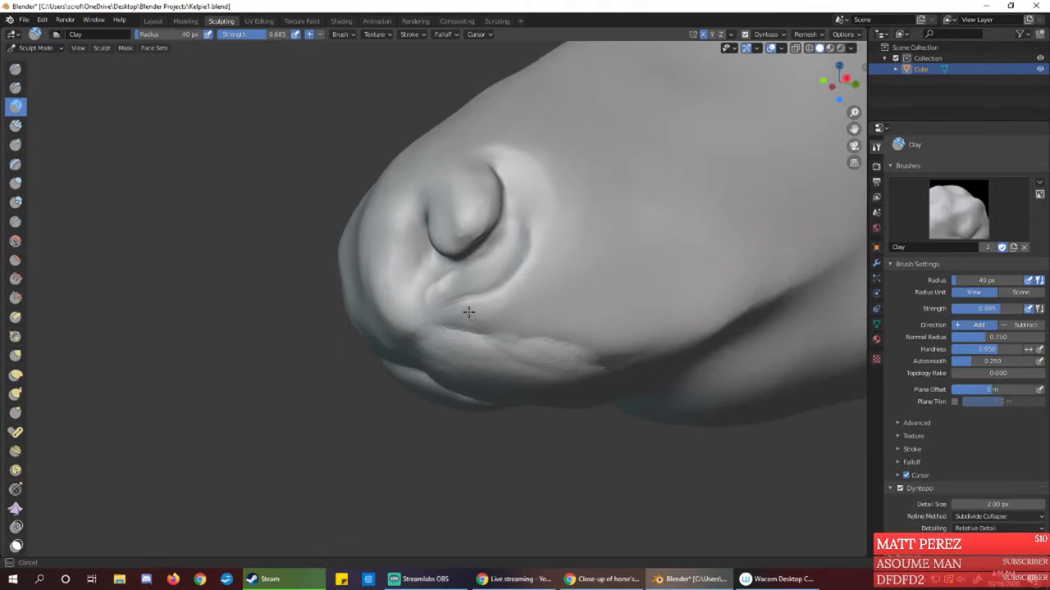
mouse_move(468, 311)
middle_down()
mouse_move(508, 300)
mouse_move(558, 393)
mouse_move(517, 361)
mouse_move(434, 336)
middle_up()
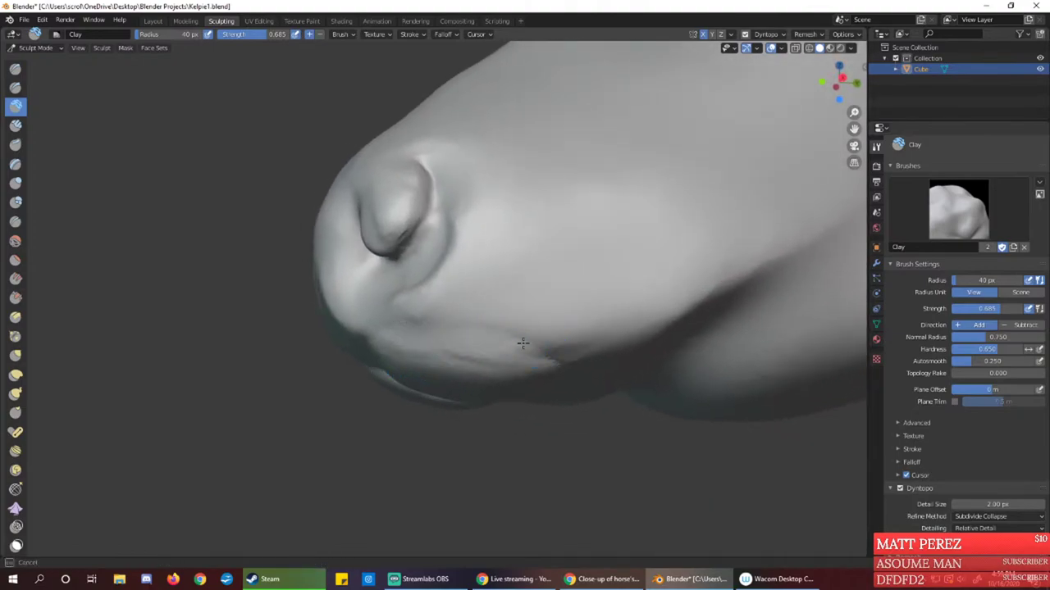
Fill and soften the crease between the lip bulges on the underside of the muzzle
middle_drag(472, 373, 472, 295)
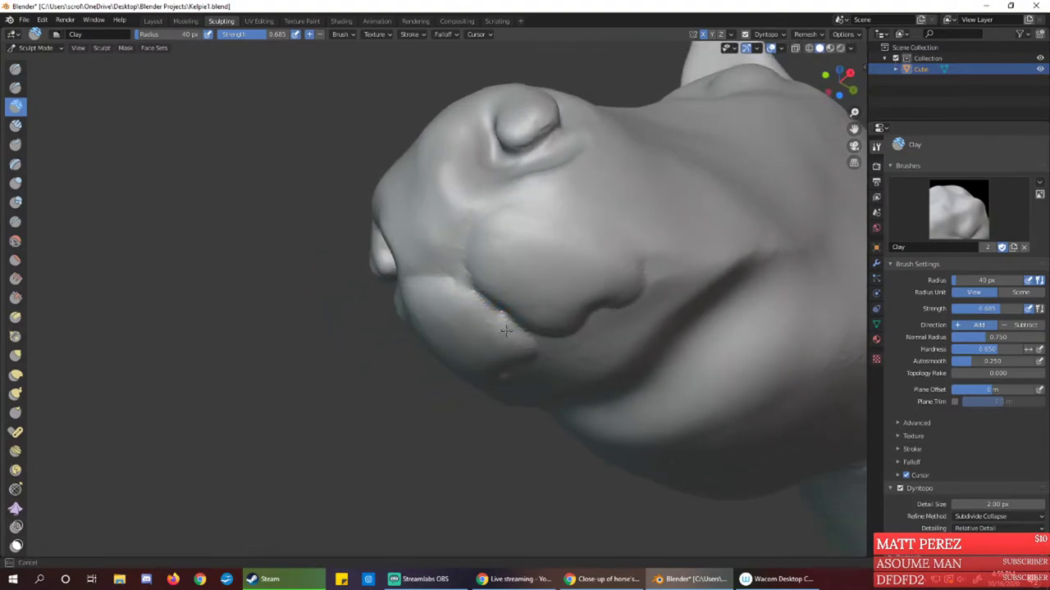
mouse_move(506, 331)
mouse_down()
mouse_move(500, 312)
mouse_move(533, 332)
mouse_up()
mouse_move(526, 336)
mouse_down()
mouse_move(513, 312)
mouse_move(530, 318)
mouse_move(476, 254)
mouse_move(413, 308)
mouse_move(478, 274)
mouse_up()
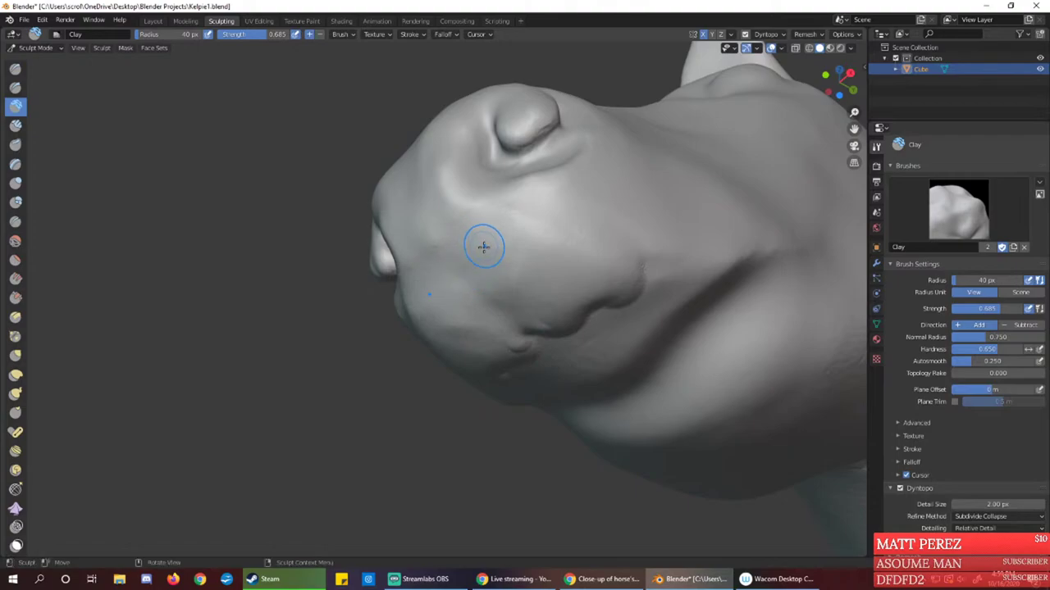
Set the Clay brush radius to 121 px and build up rounded volume across the upper lip
right_click(443, 286)
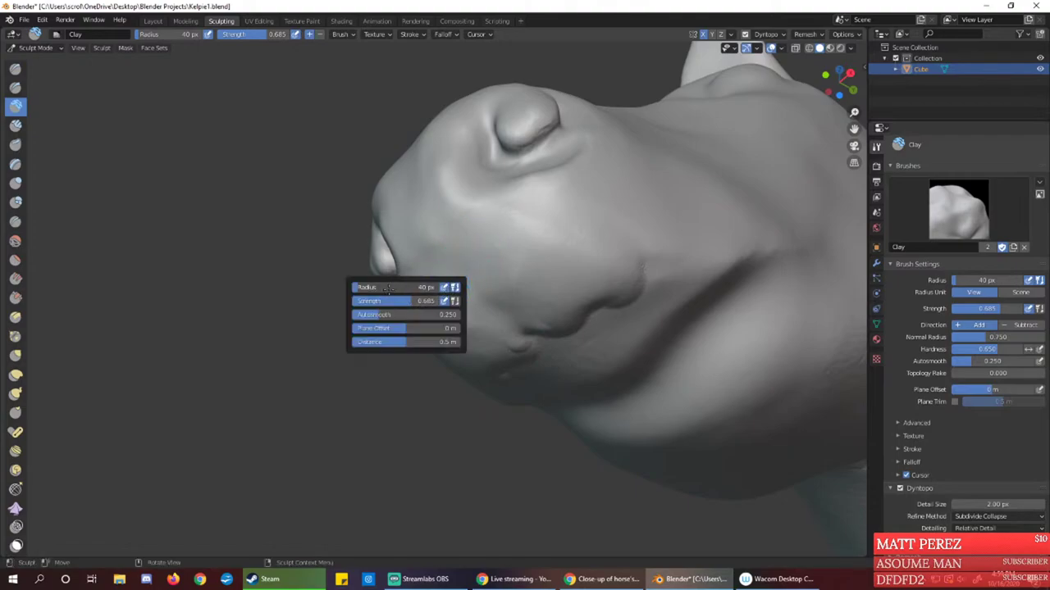
drag(389, 289, 404, 289)
mouse_move(500, 239)
mouse_down()
mouse_move(509, 235)
mouse_move(492, 280)
mouse_up()
mouse_move(489, 284)
mouse_down()
mouse_move(478, 271)
mouse_move(450, 292)
mouse_move(443, 321)
mouse_move(492, 300)
mouse_move(484, 320)
mouse_move(521, 316)
mouse_up()
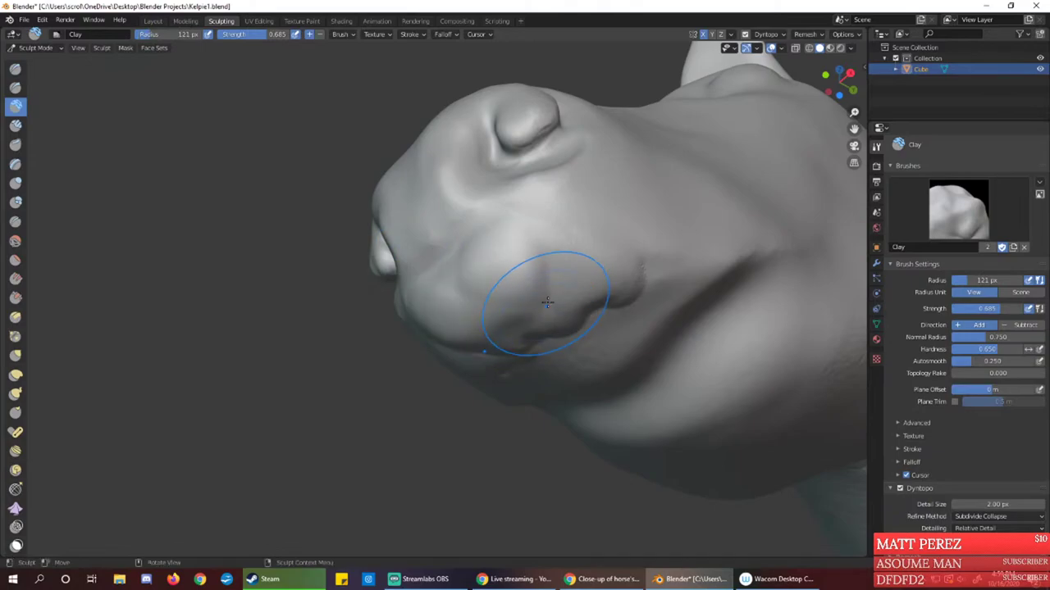
mouse_move(597, 282)
mouse_down()
mouse_move(530, 257)
mouse_move(459, 272)
mouse_move(450, 246)
mouse_move(445, 267)
mouse_up()
mouse_move(481, 238)
mouse_down()
mouse_move(459, 241)
mouse_move(586, 218)
mouse_move(560, 215)
mouse_move(483, 292)
mouse_move(528, 308)
mouse_move(586, 306)
mouse_up()
Fill out the side of the upper lip below the nostril and smooth it into the muzzle
middle_drag(586, 306, 503, 351)
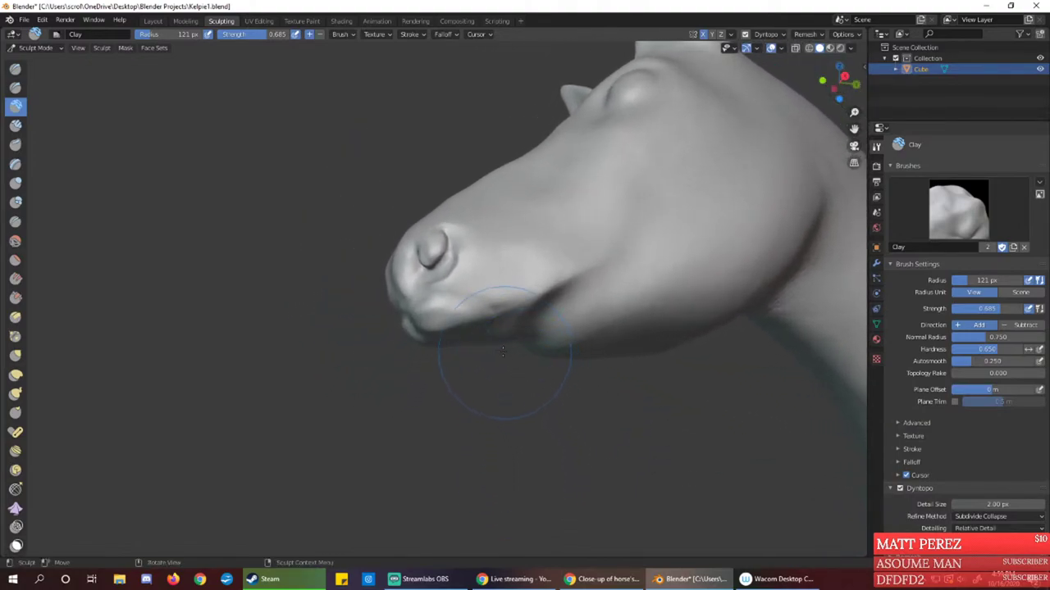
mouse_move(470, 312)
middle_down()
mouse_move(484, 305)
mouse_move(473, 300)
middle_up()
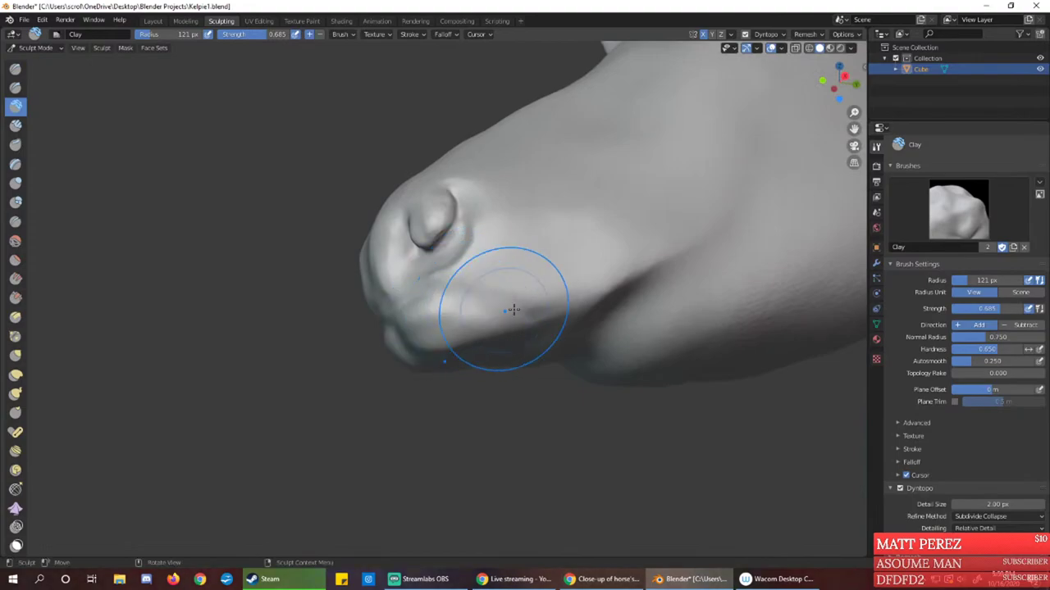
mouse_move(558, 305)
mouse_down()
mouse_move(490, 326)
mouse_move(422, 323)
mouse_up()
ctrl+middle_drag(434, 318, 475, 251)
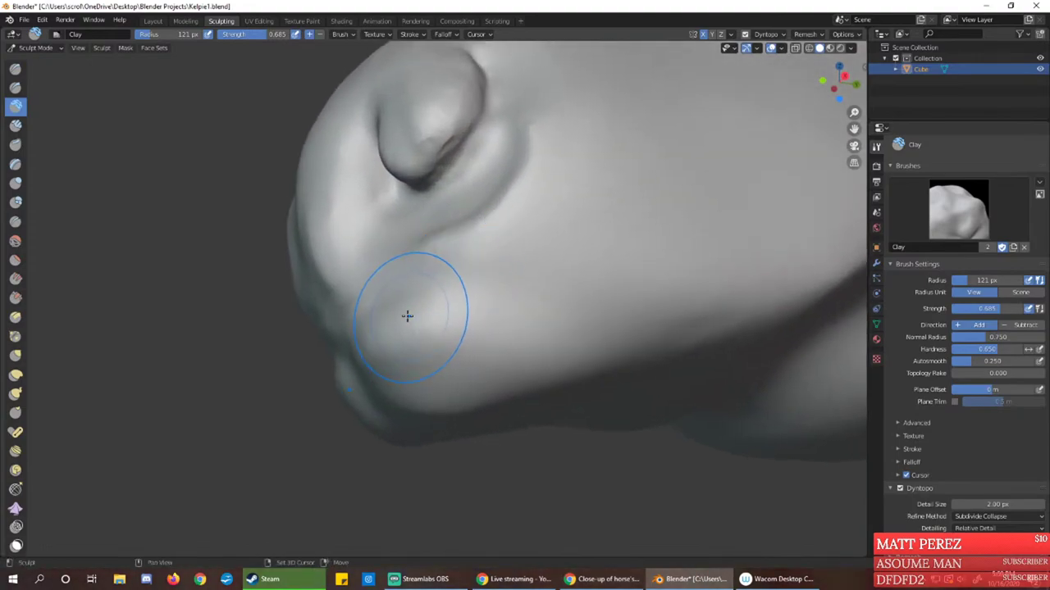
mouse_move(408, 316)
shift+mouse_down()
mouse_move(369, 316)
mouse_move(365, 333)
shift+mouse_up()
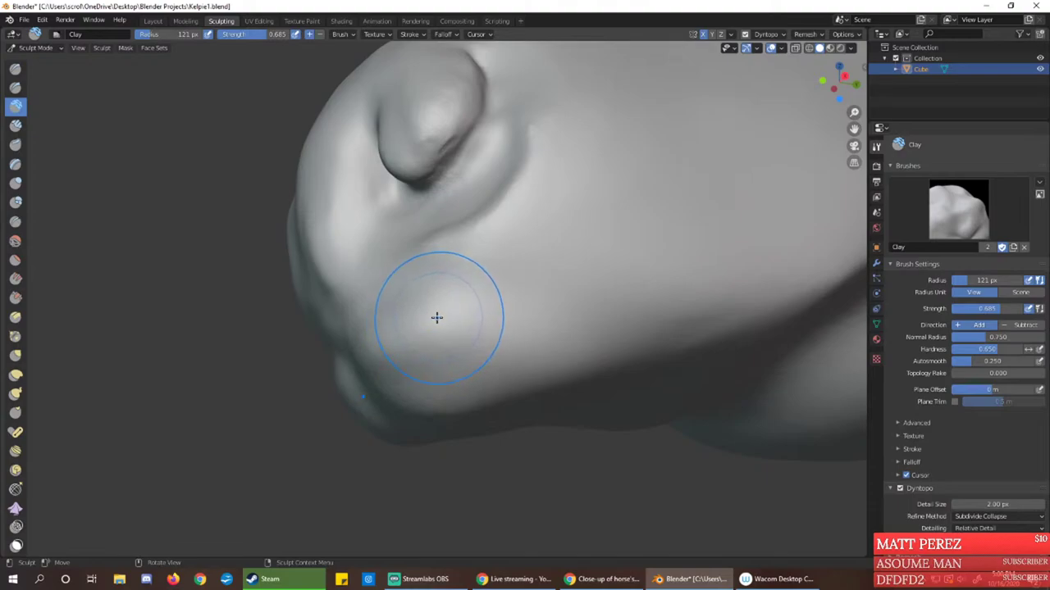
middle_drag(437, 317, 586, 278)
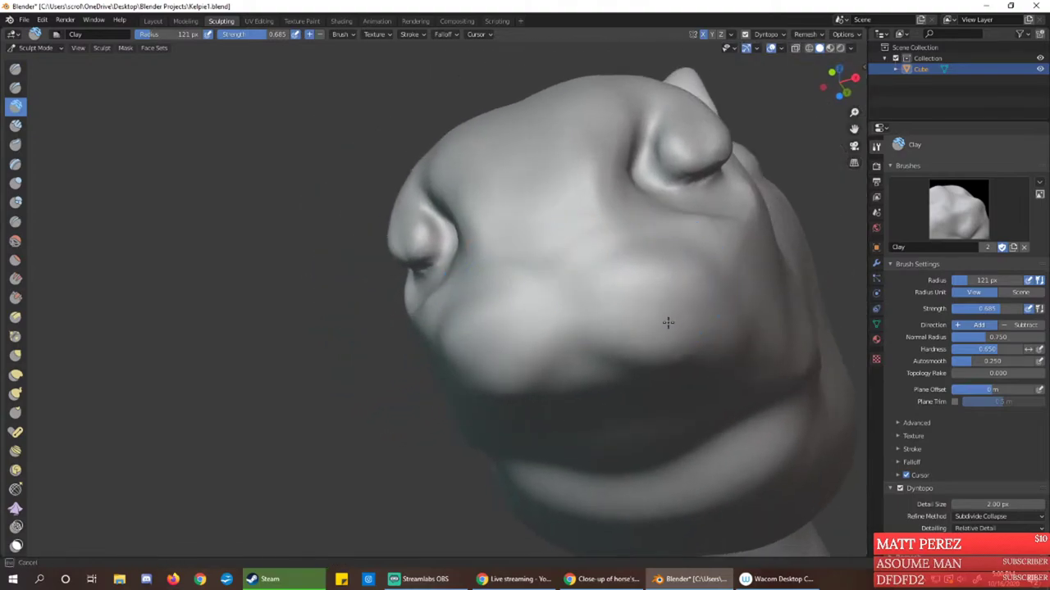
mouse_move(616, 336)
middle_down()
mouse_move(612, 410)
mouse_move(577, 398)
mouse_move(497, 326)
middle_up()
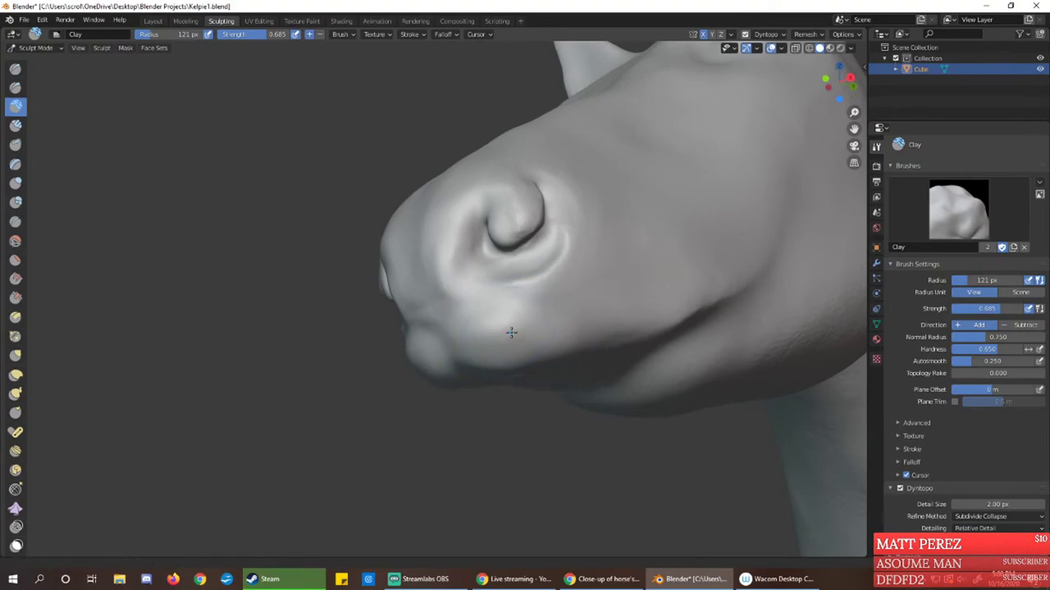
scroll(511, 333, up, 2)
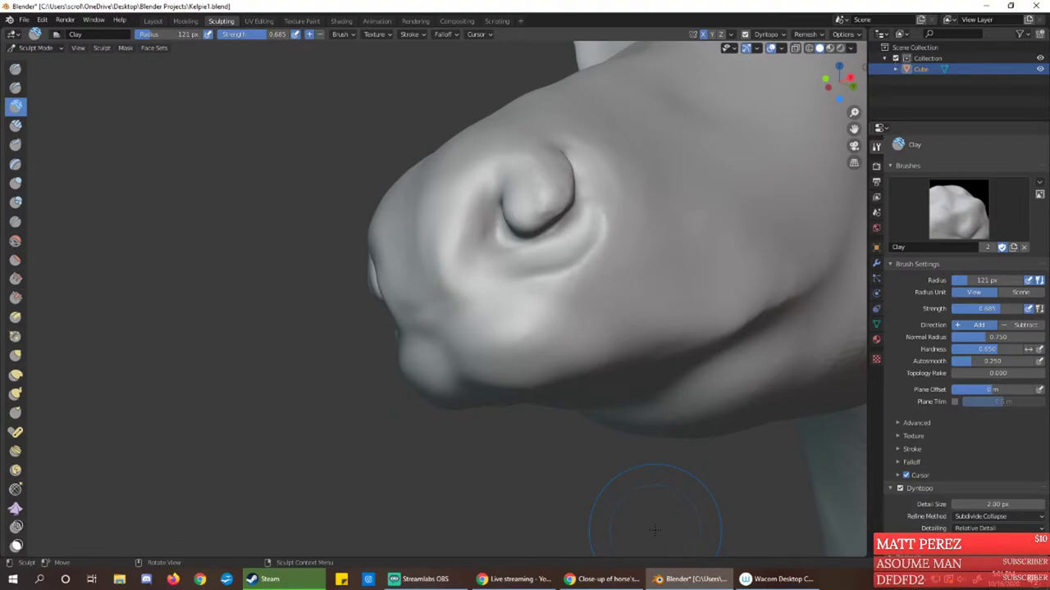
Switch to the browser to review the channel's 28-day overview in YouTube Studio analytics, then minimize the window
key(alt+Tab)
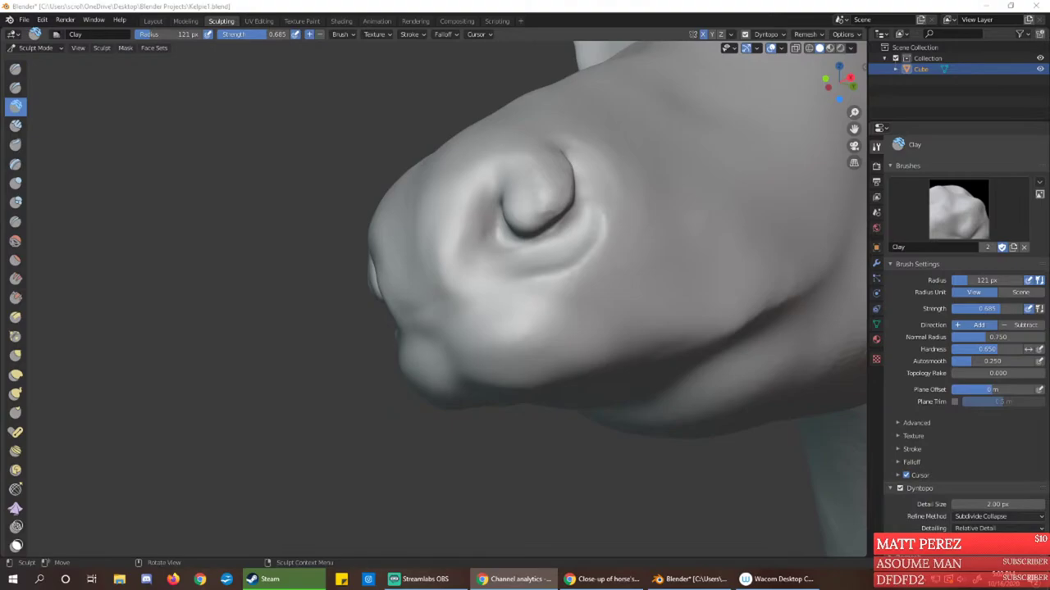
drag(0, 156, 693, 73)
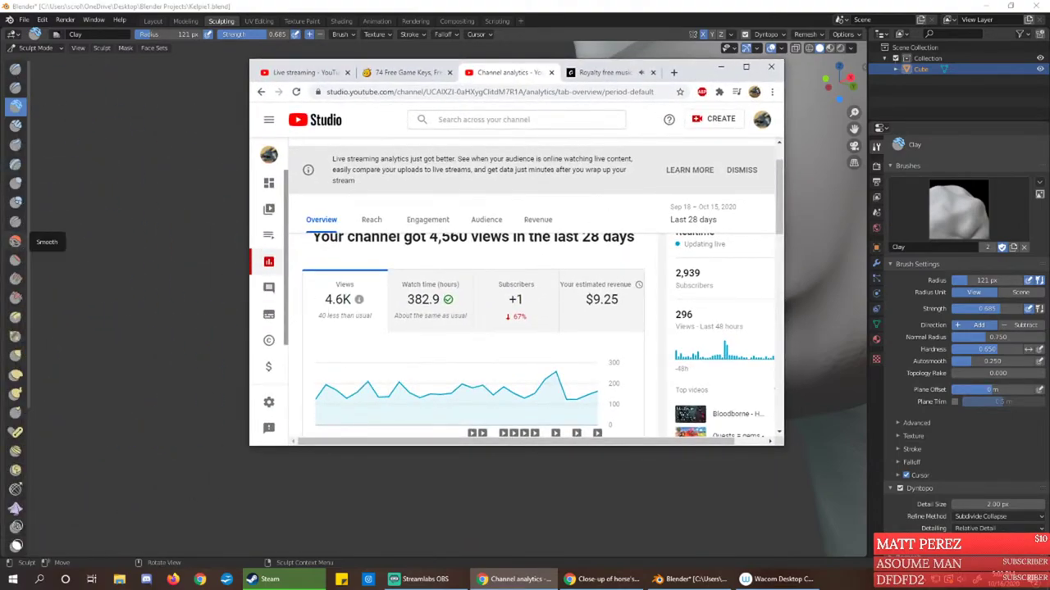
mouse_move(603, 309)
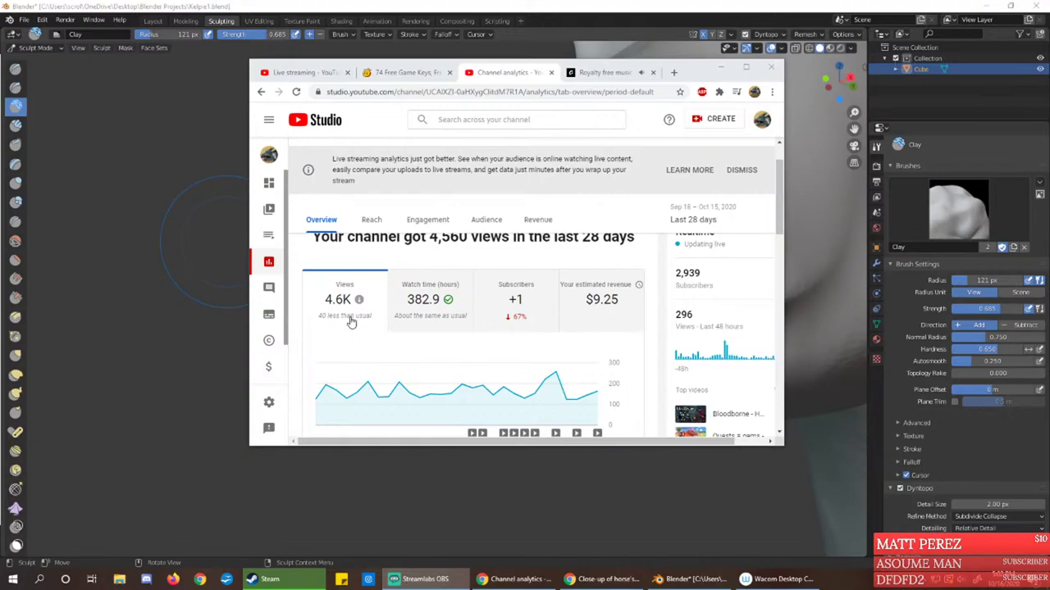
mouse_move(339, 312)
mouse_move(494, 386)
click(721, 67)
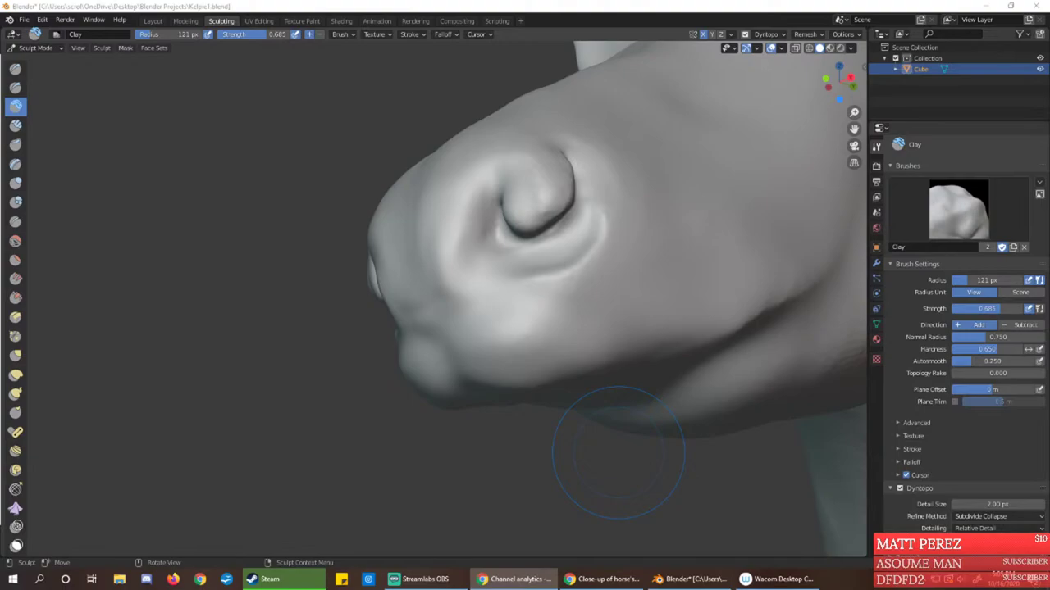
Bring back the YouTube Studio analytics window and look through the channel's top videos for the last 28 days
drag(0, 205, 588, 37)
scroll(504, 274, down, 3)
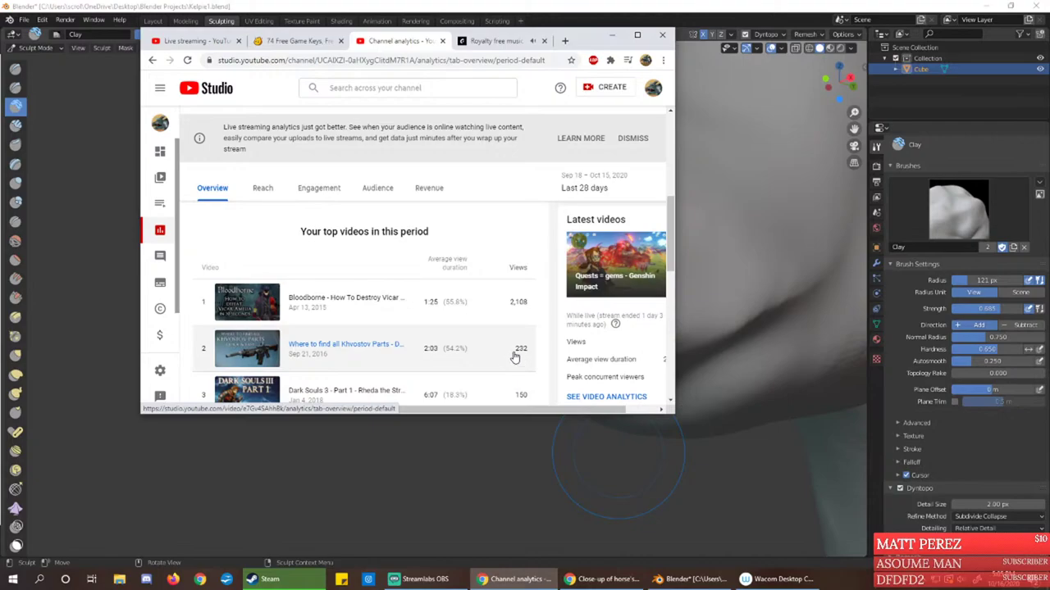
scroll(492, 357, down, 1)
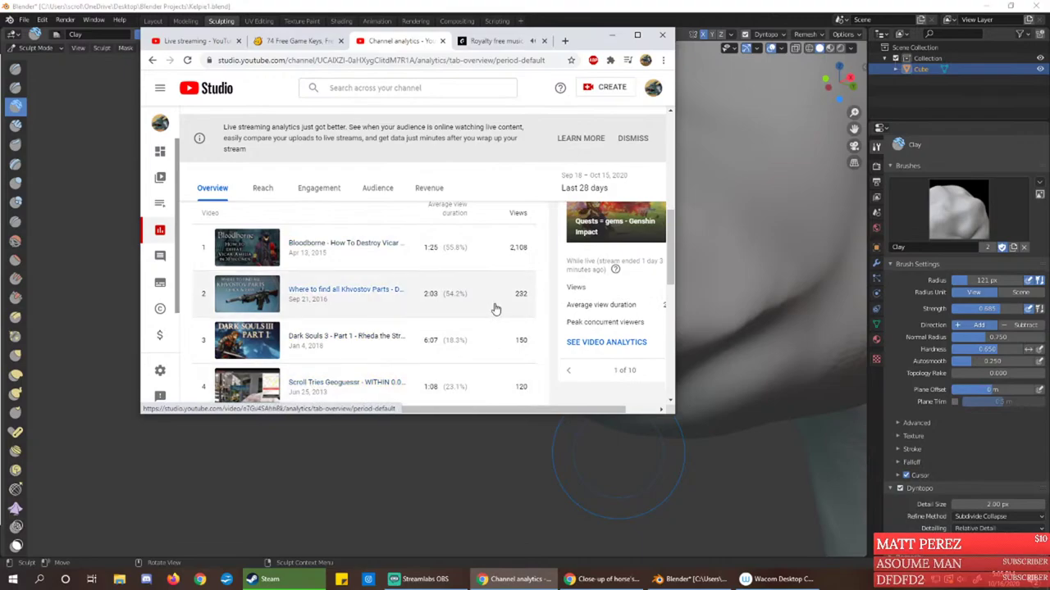
scroll(501, 361, down, 1)
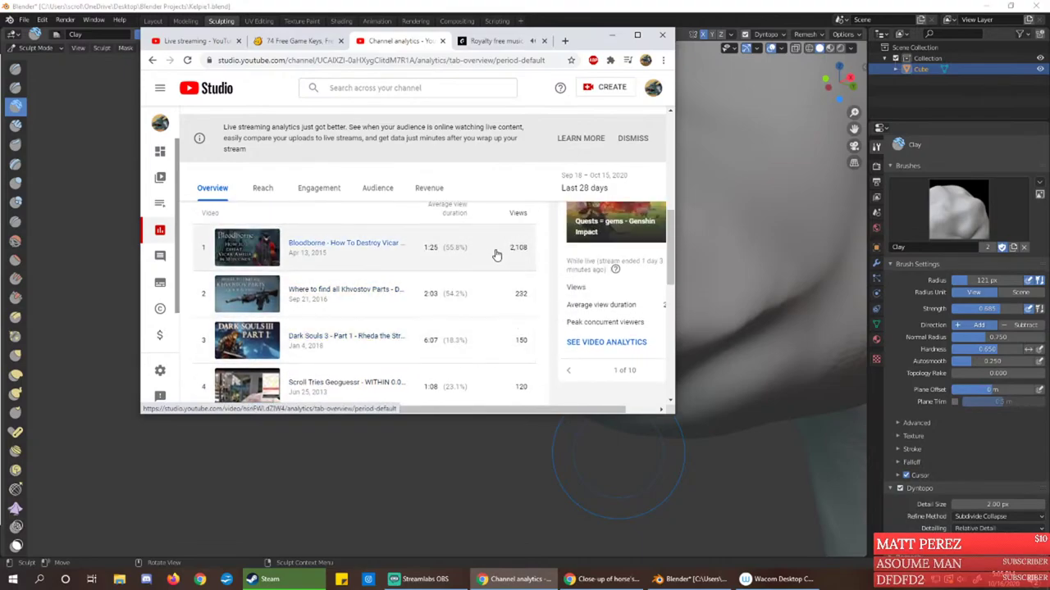
scroll(489, 336, down, 1)
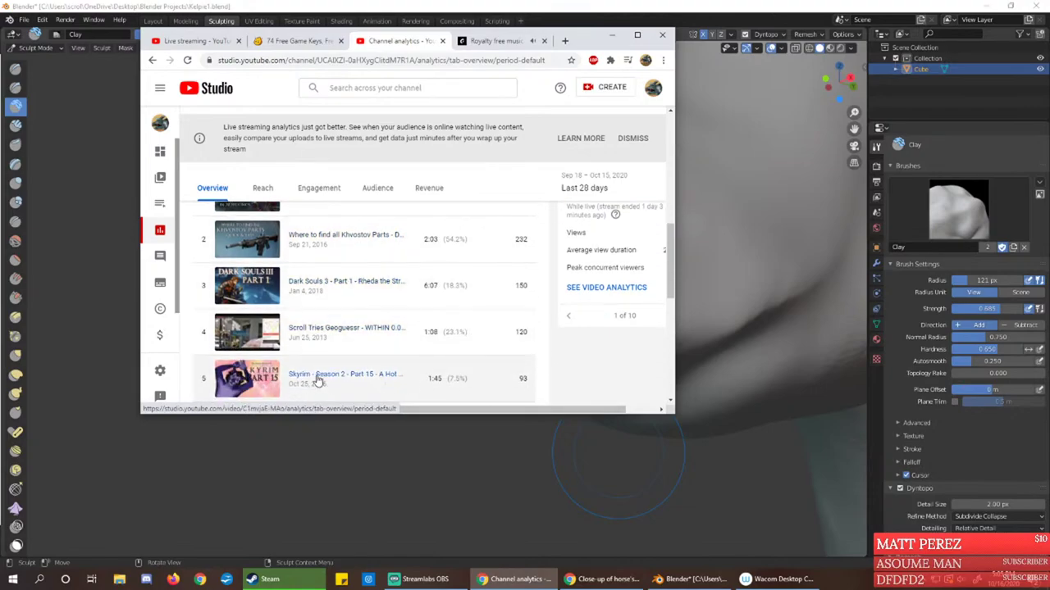
scroll(393, 362, down, 1)
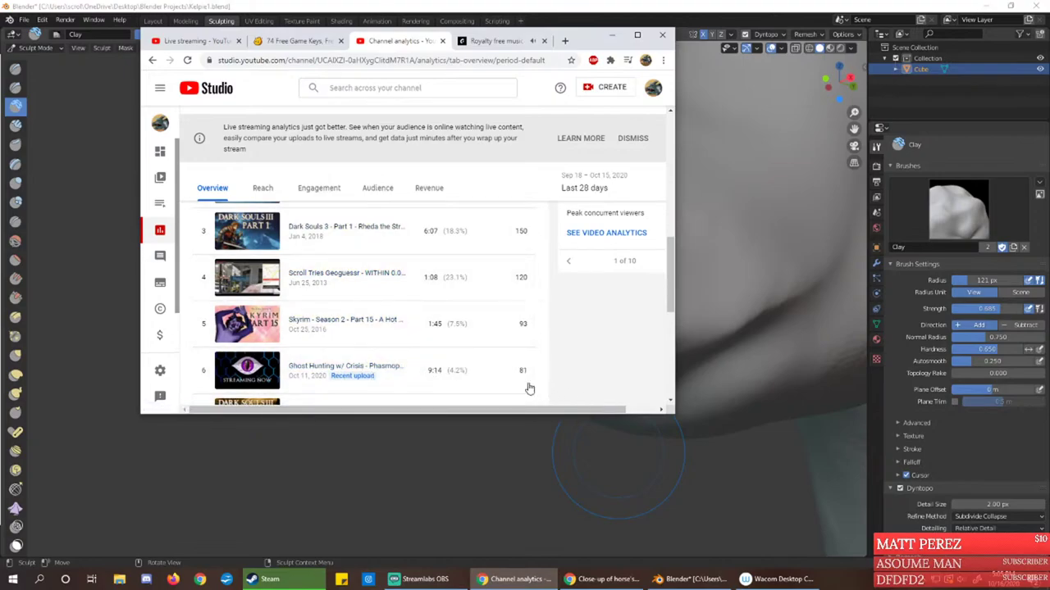
scroll(492, 373, up, 10)
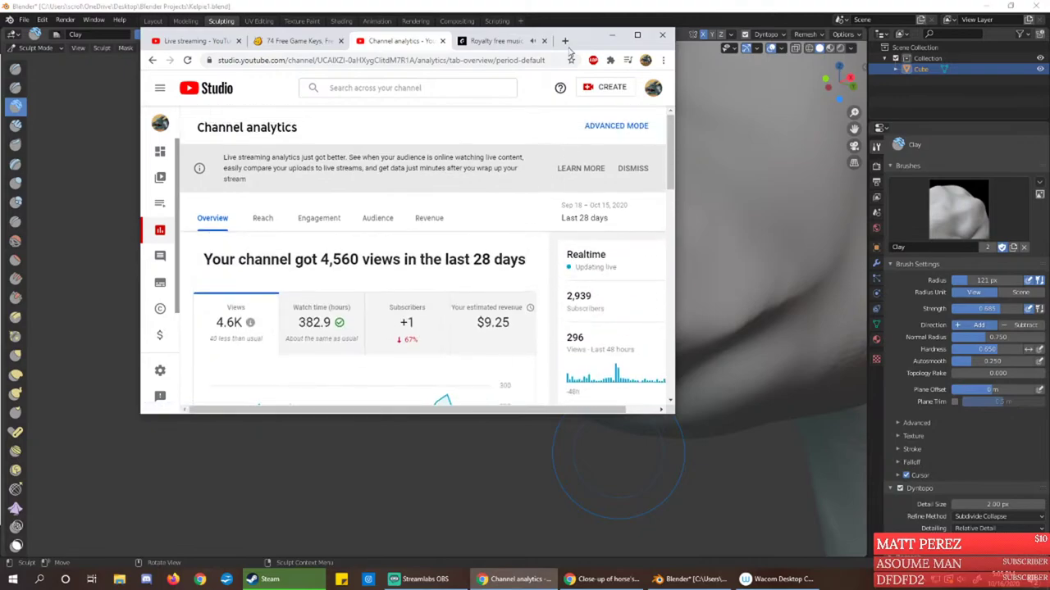
Minimize the browser window, return to Blender and save the Kelpie1.blend file
click(611, 35)
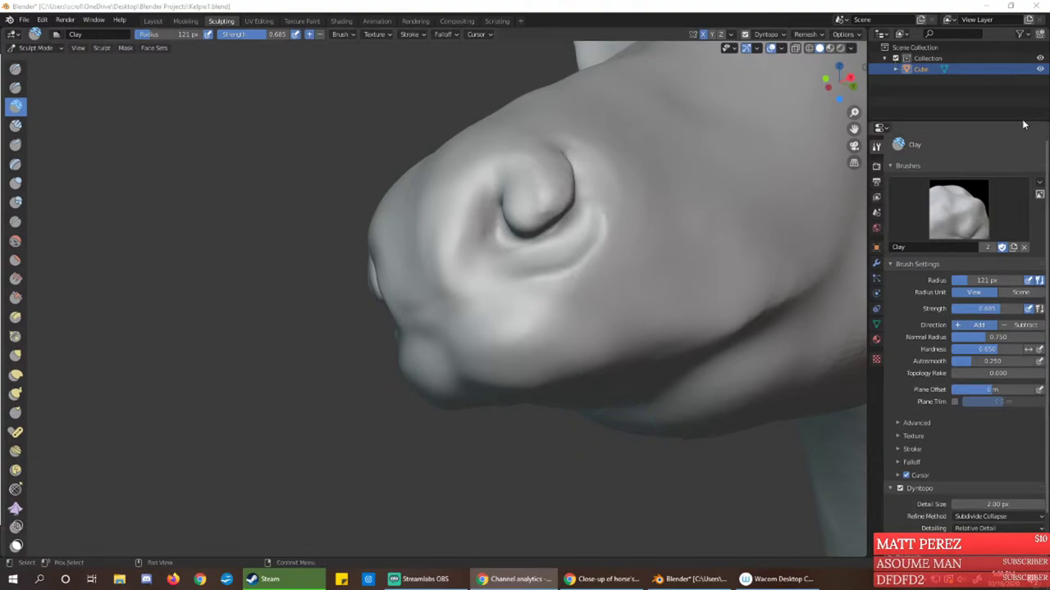
click(616, 5)
key(ctrl+s)
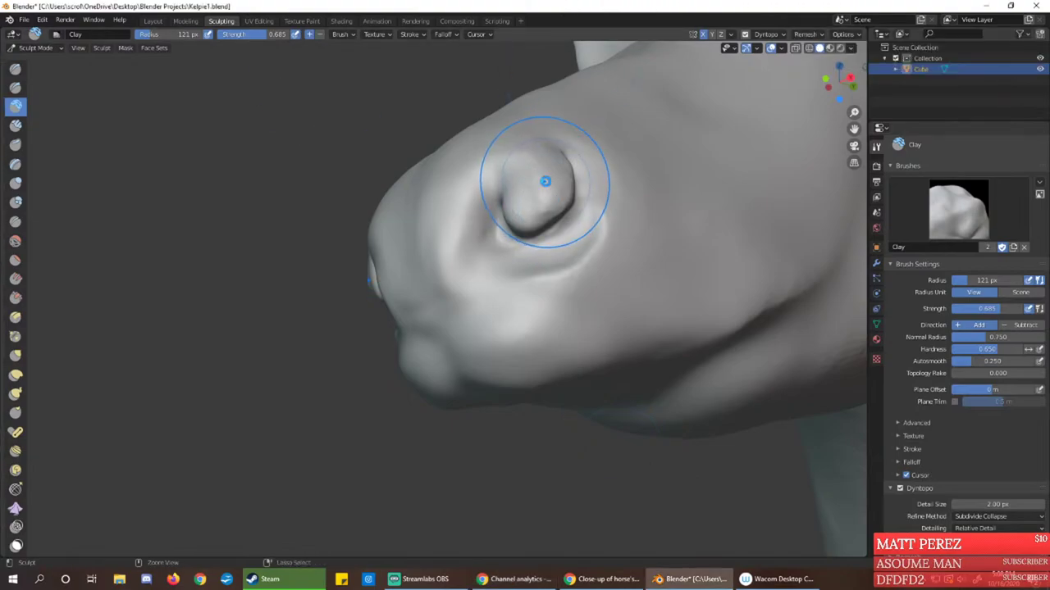
key(ctrl+z)
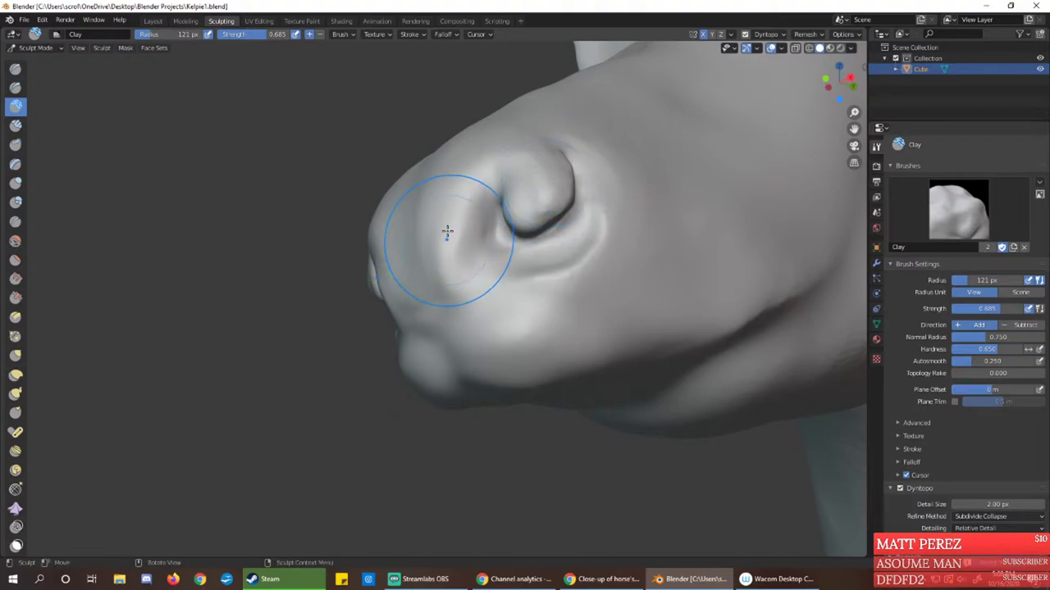
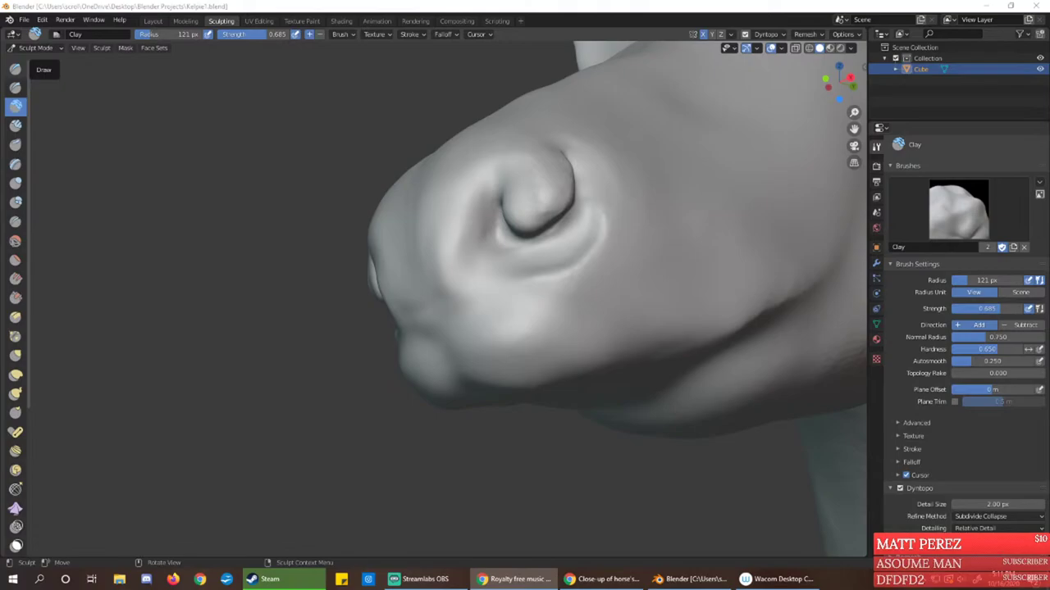
click(619, 4)
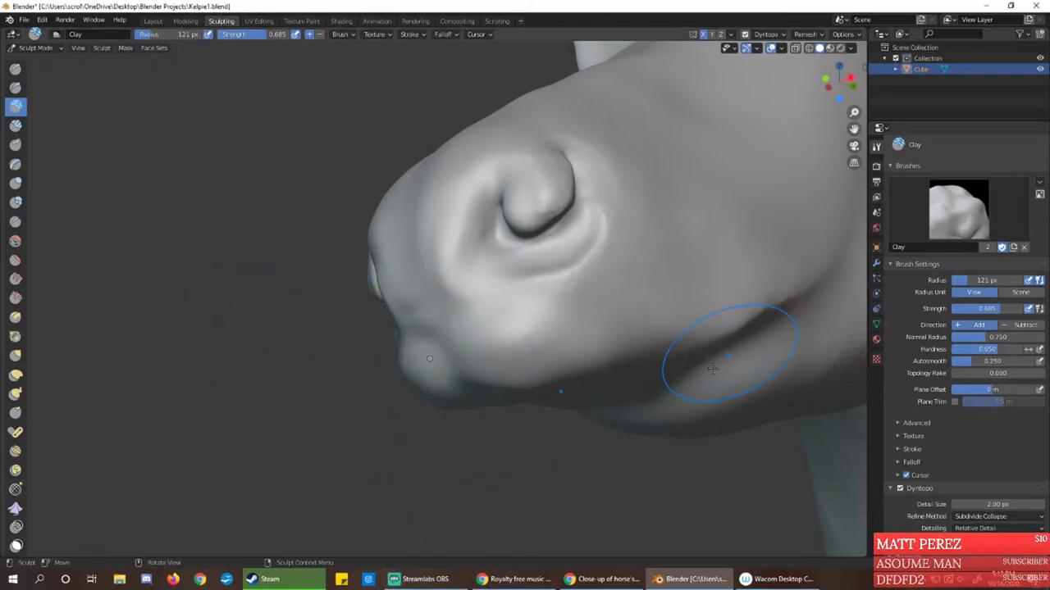
Shape the lower lip and chin beneath the muzzle with short Clay brush strokes
mouse_move(574, 381)
mouse_down()
mouse_move(520, 335)
mouse_move(418, 373)
mouse_up()
mouse_move(508, 351)
middle_down()
mouse_move(418, 352)
mouse_move(565, 361)
middle_up()
drag(469, 382, 447, 391)
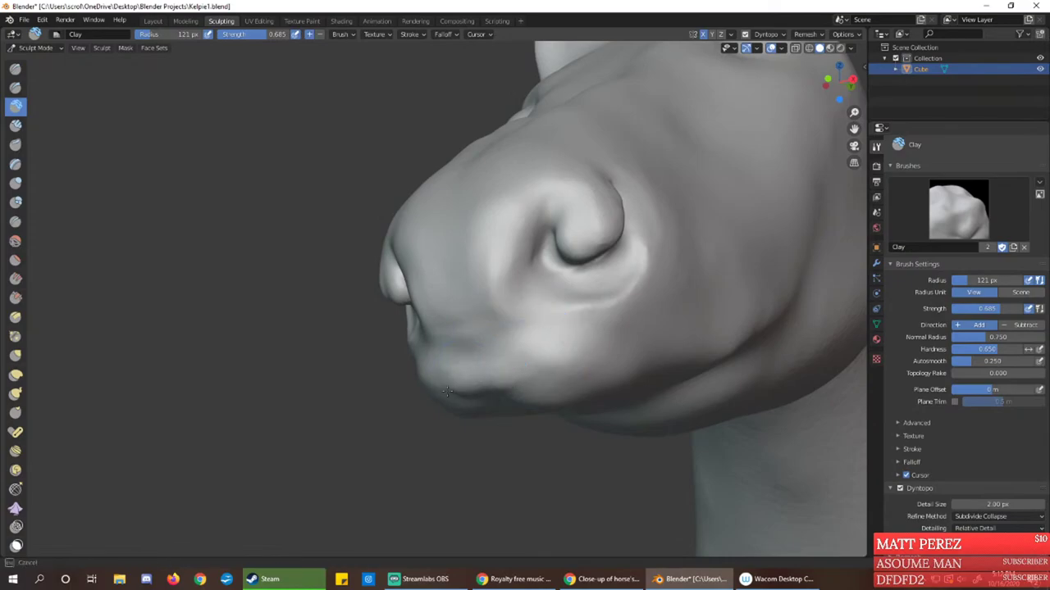
mouse_move(527, 385)
middle_down()
mouse_move(511, 382)
mouse_move(532, 378)
middle_up()
mouse_move(473, 369)
mouse_down()
mouse_move(457, 372)
mouse_move(506, 364)
mouse_move(439, 377)
mouse_up()
mouse_move(443, 392)
middle_down()
mouse_move(457, 375)
mouse_move(439, 392)
mouse_move(410, 386)
middle_up()
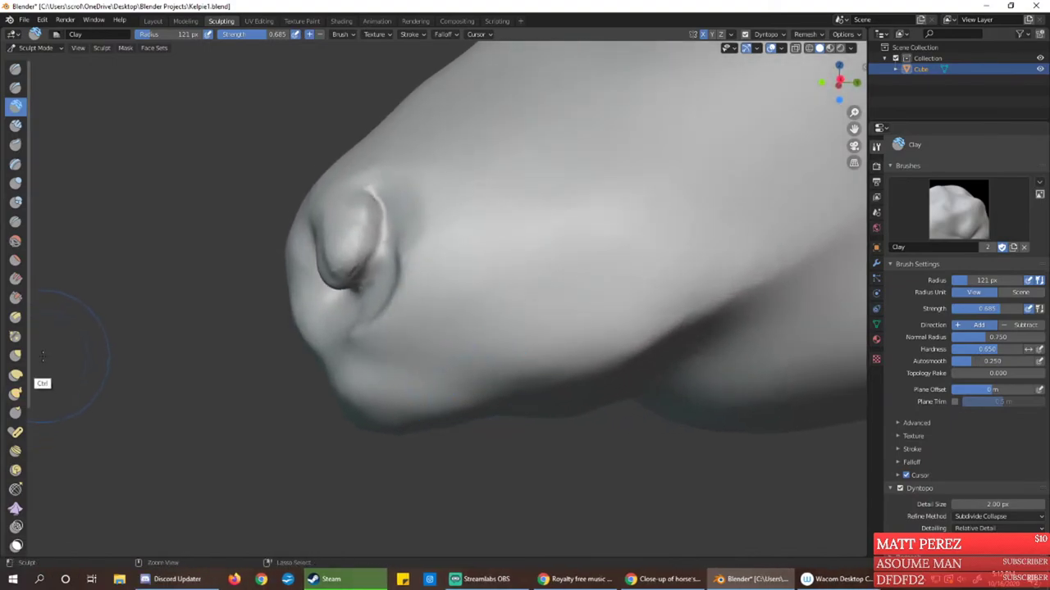
Build a ridge running back from the corner of the mouth and blend it into the cheek
mouse_move(733, 363)
middle_down()
mouse_move(641, 395)
mouse_move(623, 471)
mouse_move(581, 336)
middle_up()
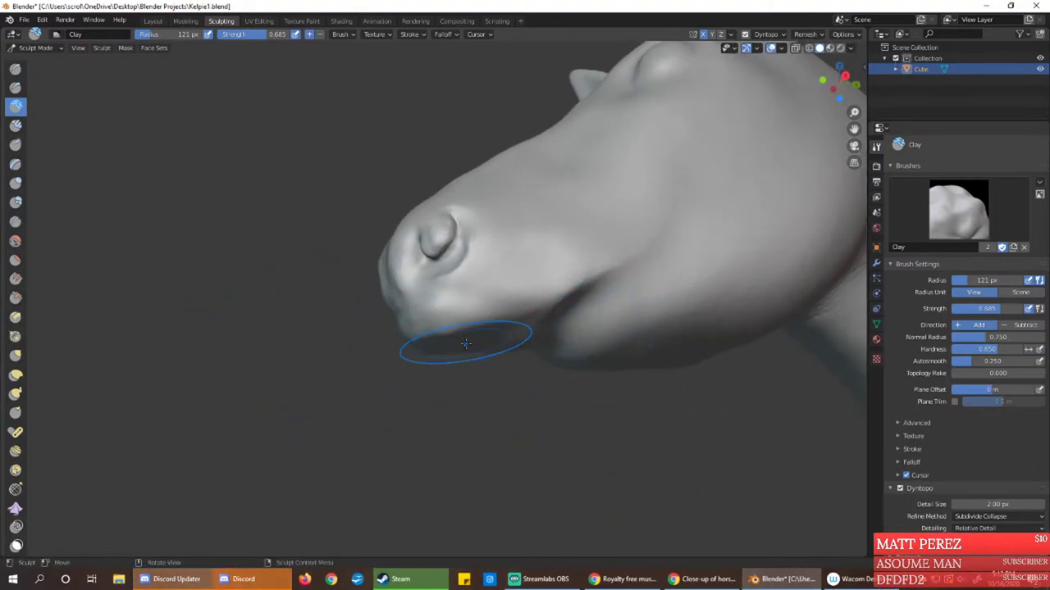
mouse_move(539, 317)
middle_down()
mouse_move(727, 377)
mouse_move(480, 363)
mouse_move(581, 352)
mouse_move(593, 328)
mouse_move(569, 328)
mouse_move(598, 334)
mouse_move(520, 341)
middle_up()
mouse_move(601, 290)
mouse_down()
mouse_move(522, 325)
mouse_move(623, 270)
mouse_move(604, 277)
mouse_move(602, 300)
mouse_up()
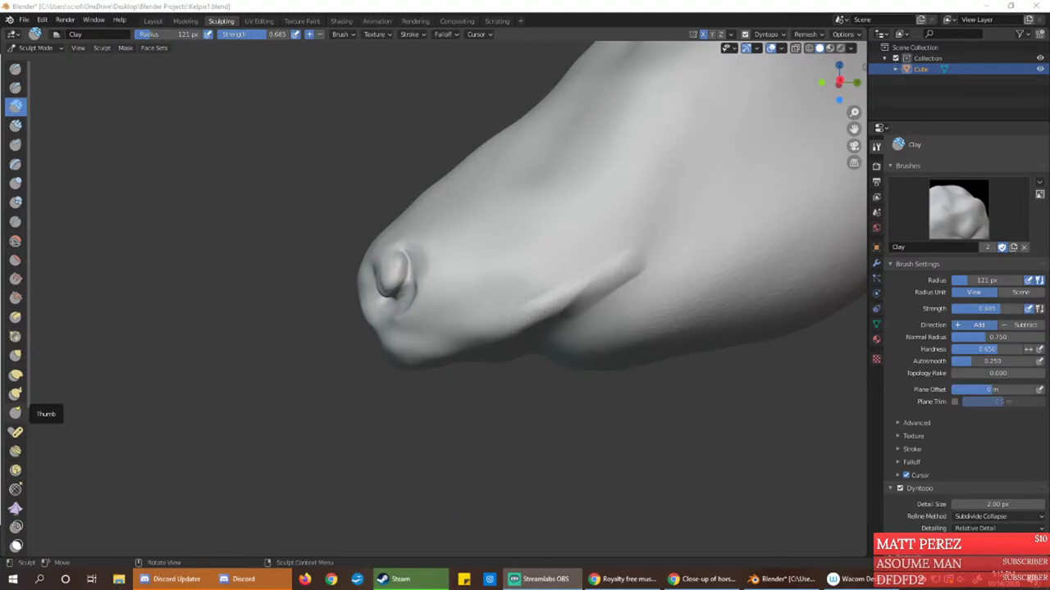
click(573, 6)
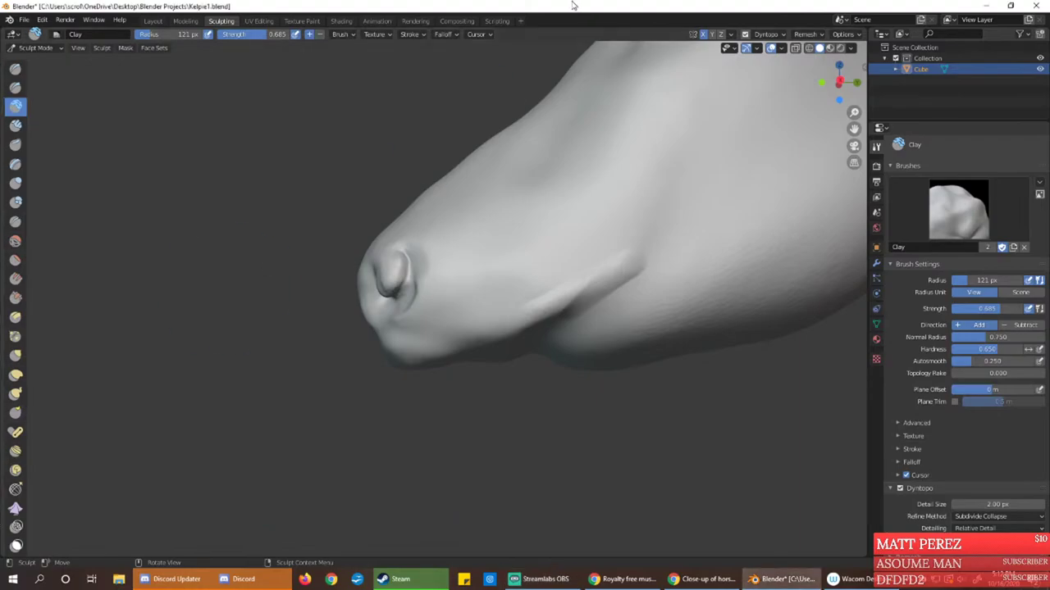
mouse_move(644, 260)
mouse_down()
mouse_move(551, 301)
mouse_move(612, 277)
mouse_up()
drag(550, 301, 666, 245)
mouse_move(671, 239)
mouse_down()
mouse_move(639, 257)
mouse_move(711, 209)
mouse_up()
drag(579, 281, 670, 240)
mouse_move(671, 240)
mouse_down()
mouse_move(724, 241)
mouse_move(705, 229)
mouse_up()
drag(568, 299, 534, 312)
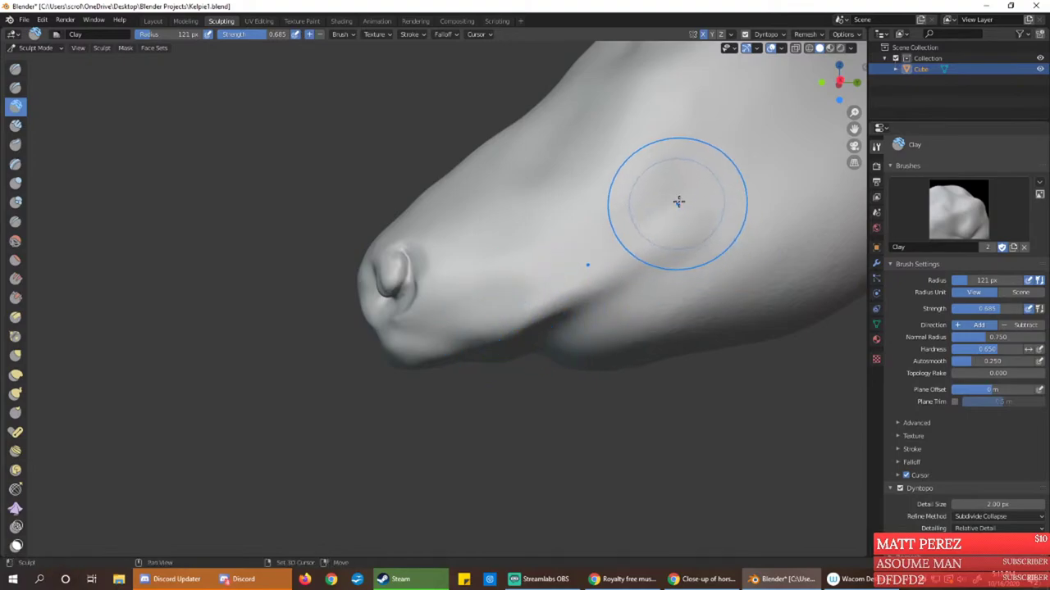
Add clay along the side of the lower jaw behind the mouth corner and smooth the strokes together
drag(677, 200, 704, 250)
mouse_move(640, 306)
mouse_down()
mouse_move(635, 335)
mouse_move(693, 303)
mouse_up()
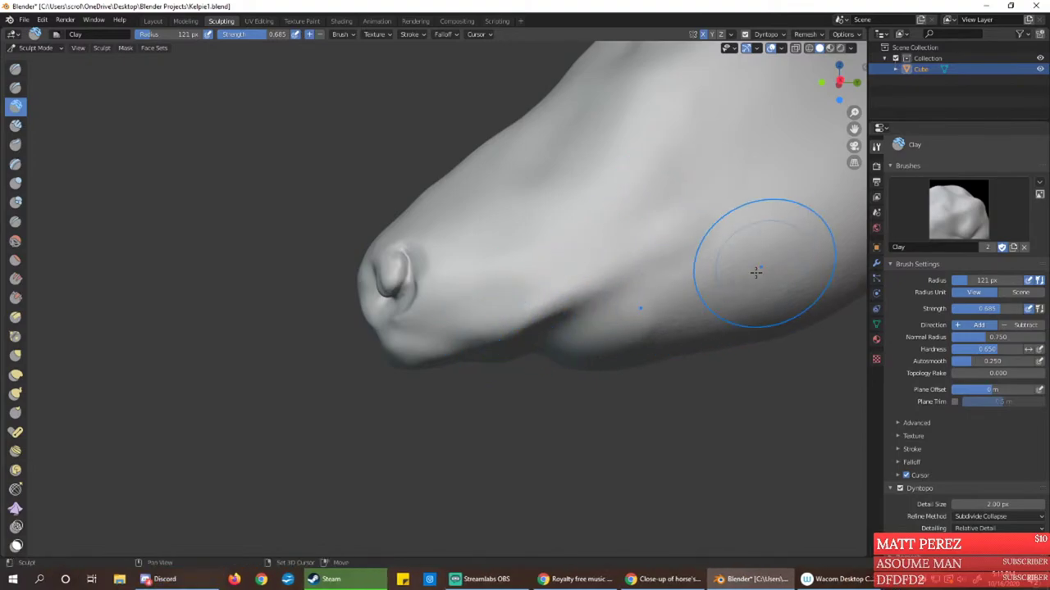
mouse_move(617, 351)
mouse_down()
mouse_move(781, 276)
mouse_move(668, 305)
mouse_up()
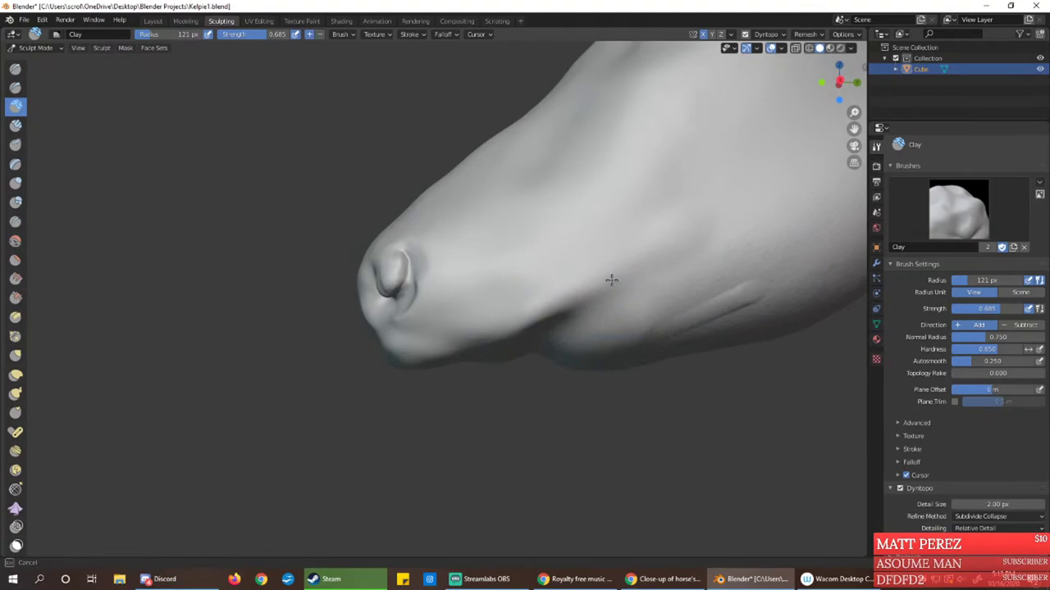
drag(612, 280, 602, 288)
drag(745, 298, 686, 319)
mouse_move(668, 322)
mouse_down()
mouse_move(792, 227)
mouse_move(721, 258)
mouse_move(771, 237)
mouse_move(667, 299)
mouse_move(727, 298)
mouse_up()
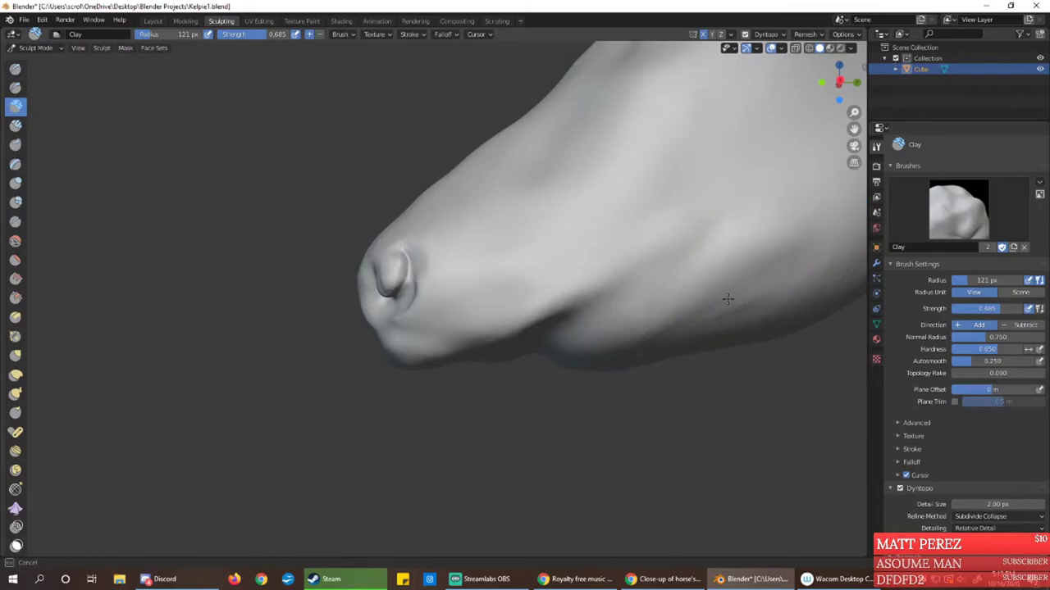
mouse_move(715, 286)
middle_down()
mouse_move(709, 310)
mouse_move(619, 269)
middle_up()
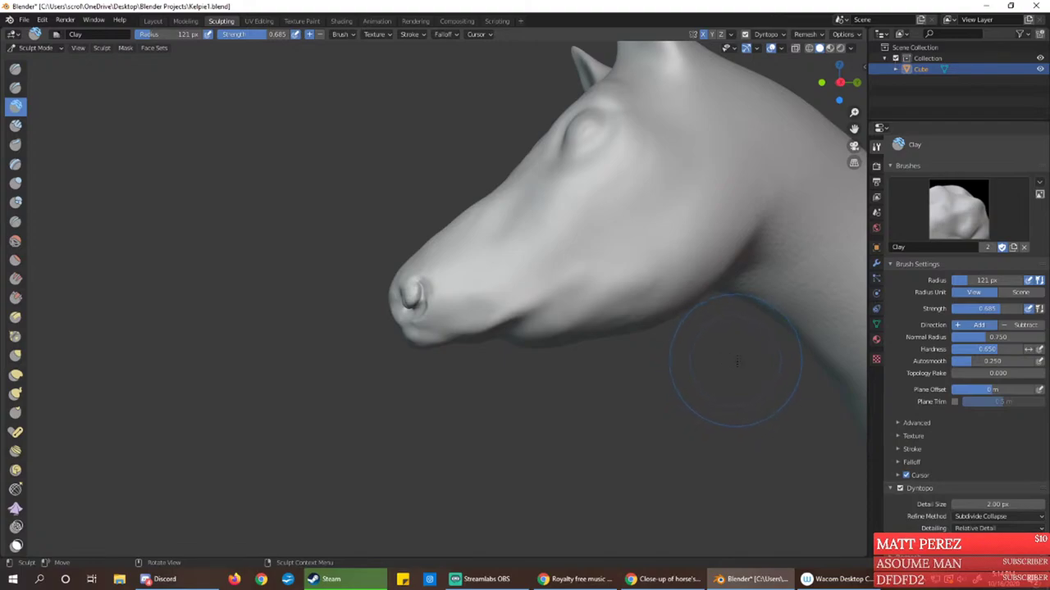
Build up the rounded rear edge of the cheek where the jaw meets the neck
mouse_move(609, 294)
middle_down()
mouse_move(560, 307)
mouse_move(585, 304)
middle_up()
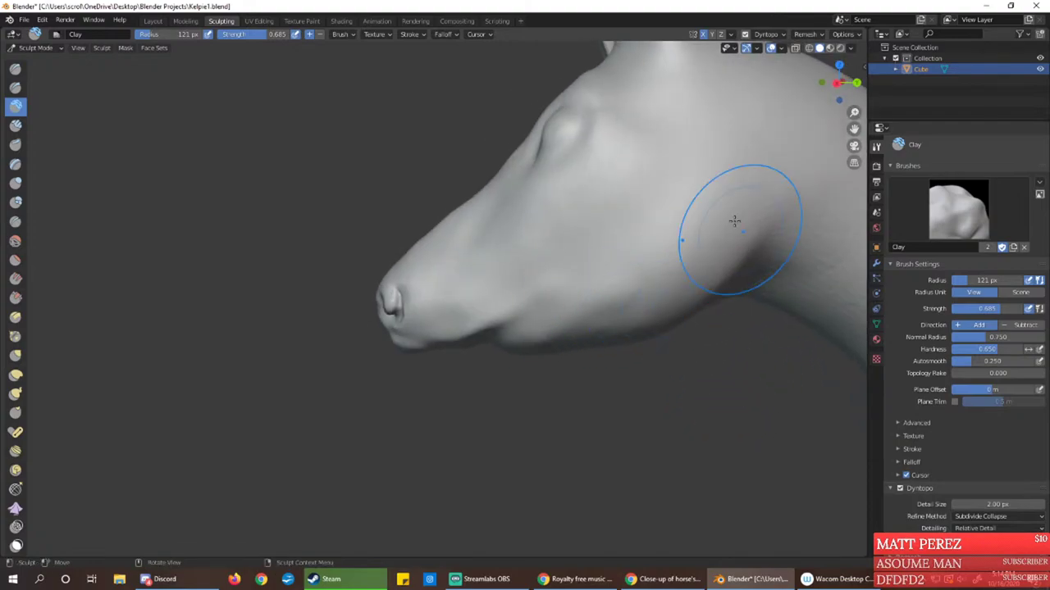
mouse_move(737, 199)
mouse_down()
mouse_move(747, 191)
mouse_move(745, 229)
mouse_up()
mouse_move(739, 178)
mouse_down()
mouse_move(727, 251)
mouse_move(698, 243)
mouse_move(722, 224)
mouse_up()
mouse_move(767, 169)
mouse_down()
mouse_move(742, 193)
mouse_move(746, 215)
mouse_move(722, 154)
mouse_up()
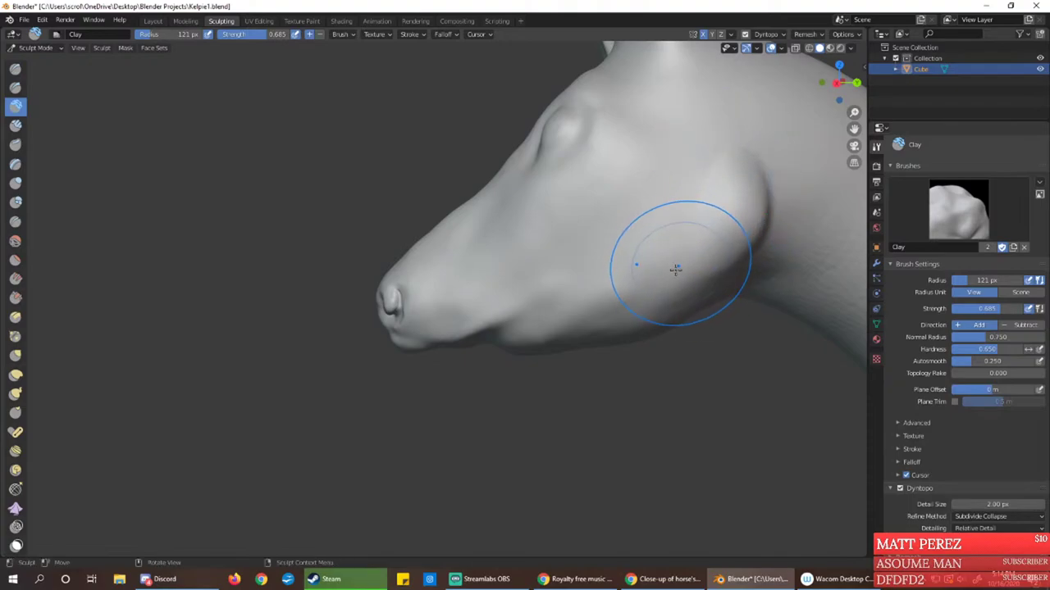
mouse_move(674, 272)
middle_down()
mouse_move(684, 293)
mouse_move(685, 271)
mouse_move(644, 277)
mouse_move(657, 290)
mouse_move(656, 269)
middle_up()
Set the Clay brush radius to 73 px and define the lower edge of the jawbone up to the throat
drag(167, 35, 160, 39)
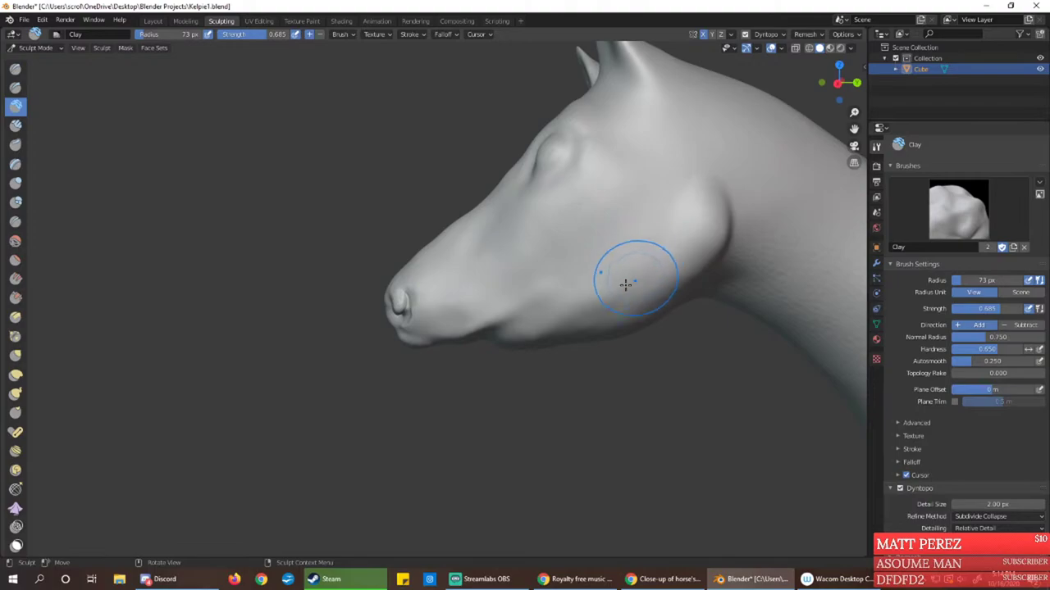
mouse_move(644, 285)
mouse_down()
mouse_move(610, 314)
mouse_move(661, 281)
mouse_move(550, 352)
mouse_move(579, 320)
mouse_move(643, 297)
mouse_up()
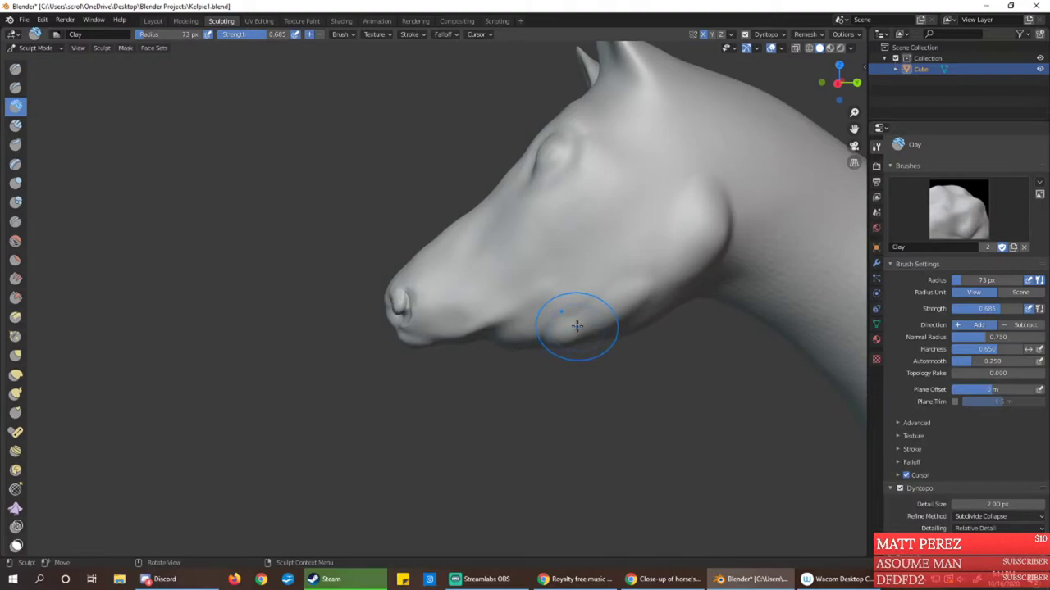
middle_drag(587, 283, 595, 279)
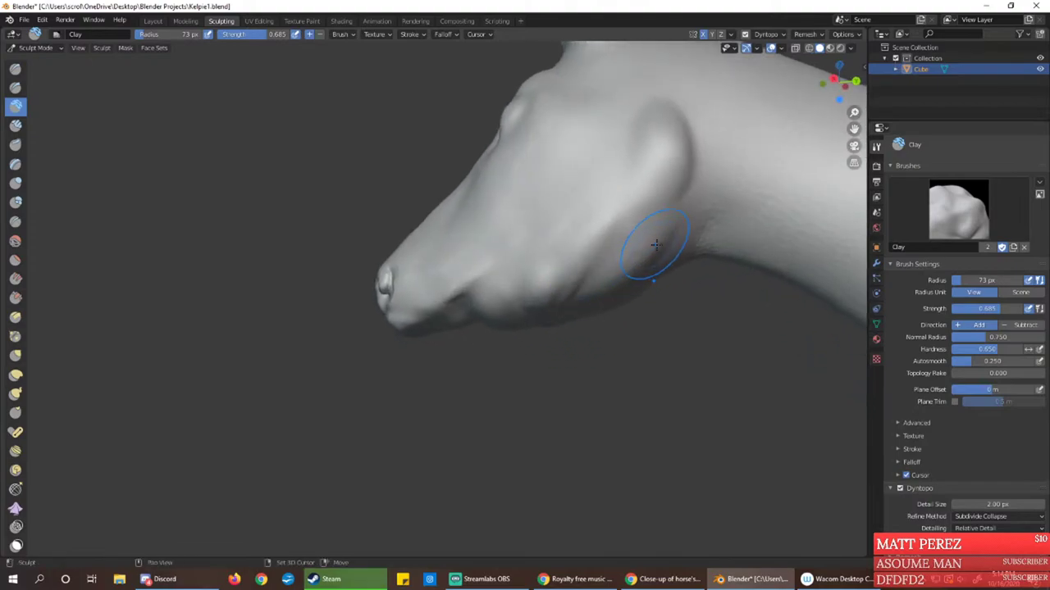
mouse_move(656, 249)
shift+mouse_down()
mouse_move(617, 277)
mouse_move(635, 280)
shift+mouse_up()
mouse_move(636, 280)
mouse_down()
mouse_move(589, 295)
mouse_move(656, 246)
mouse_move(592, 296)
mouse_up()
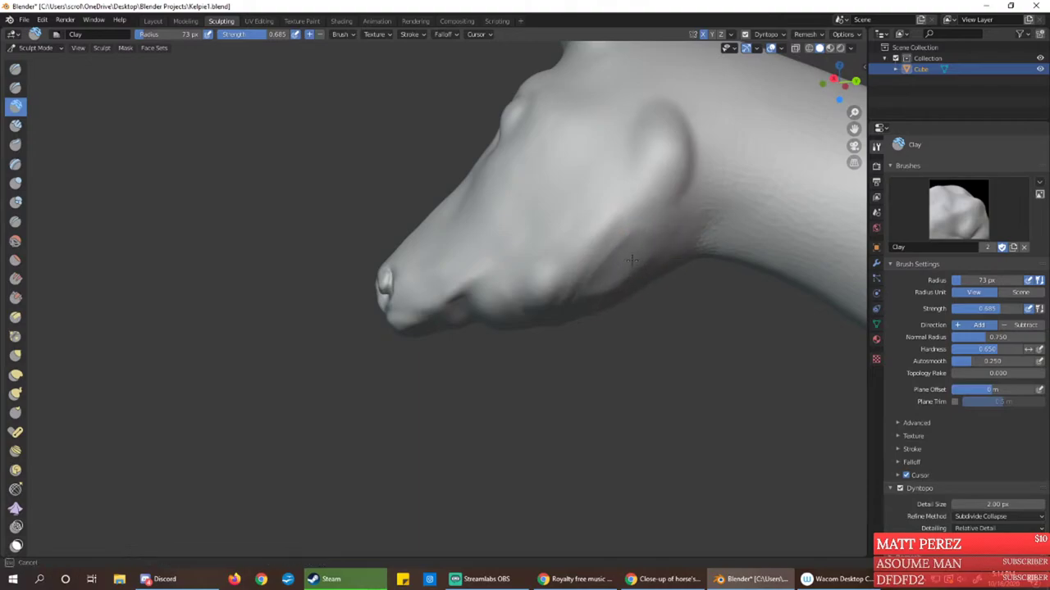
mouse_move(652, 240)
mouse_down()
mouse_move(632, 293)
mouse_move(623, 279)
mouse_move(615, 287)
mouse_move(694, 205)
mouse_move(681, 231)
mouse_move(703, 198)
mouse_move(692, 195)
mouse_up()
mouse_move(632, 241)
mouse_down()
mouse_move(652, 209)
mouse_move(640, 236)
mouse_move(661, 252)
mouse_up()
Even out the lumps along the lower jaw and blend the jawbone ridge into the cheek
middle_drag(664, 279, 662, 232)
drag(663, 233, 657, 249)
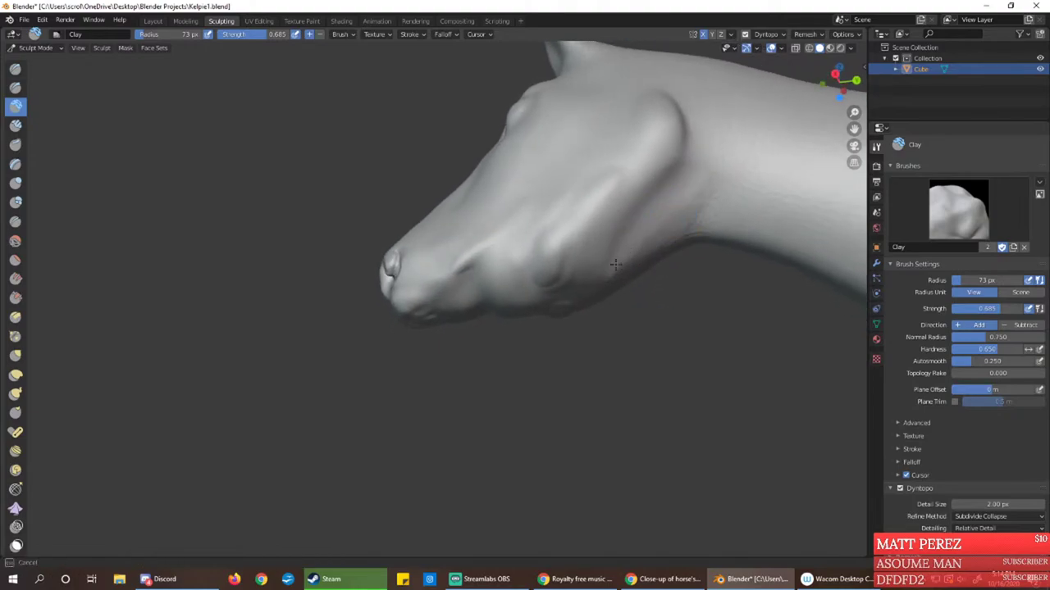
drag(580, 275, 561, 251)
drag(613, 187, 619, 205)
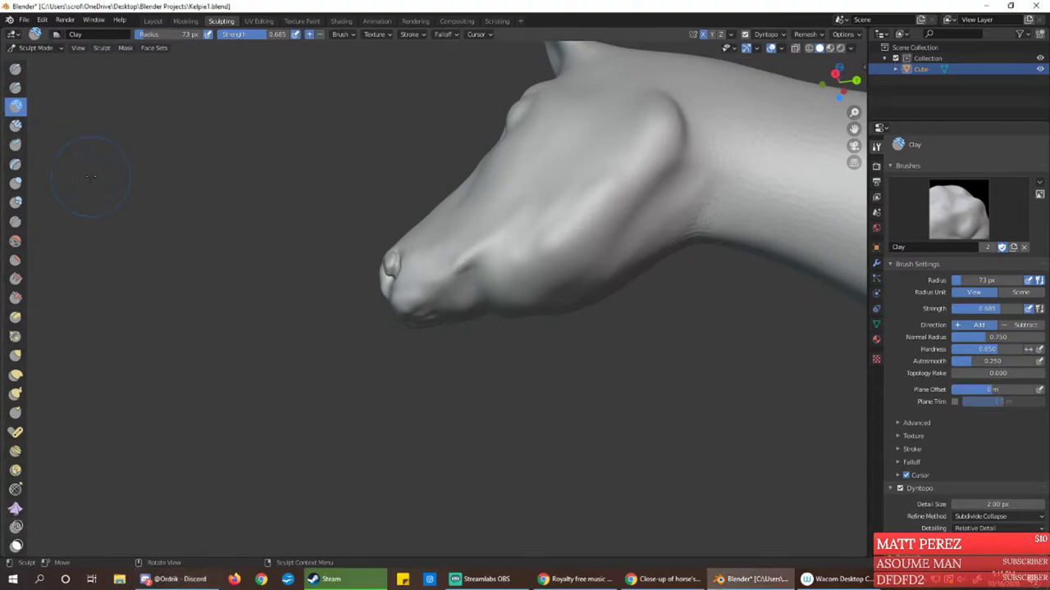
middle_drag(171, 277, 190, 307)
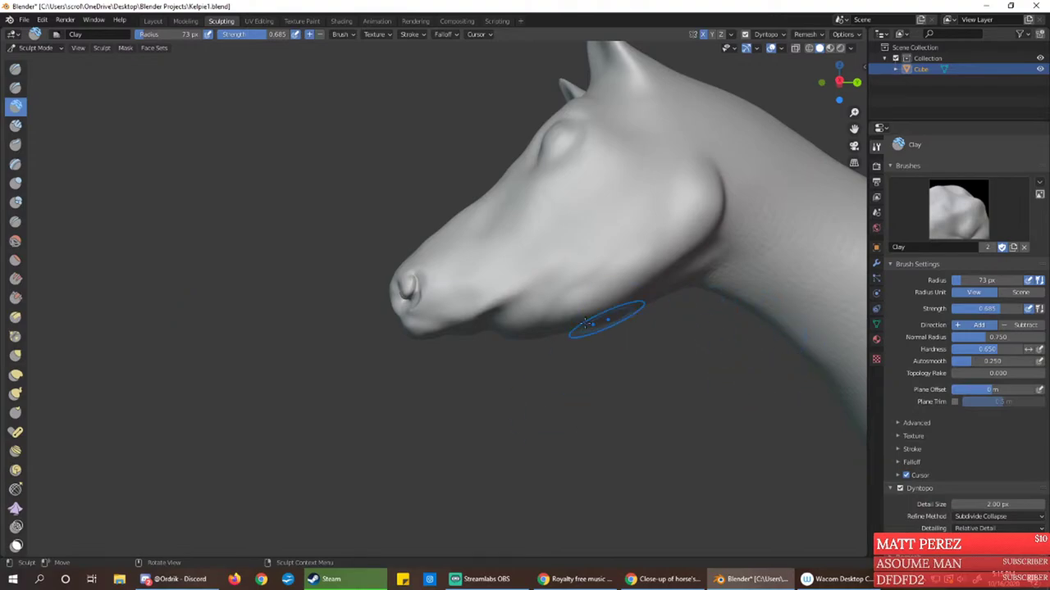
Add volume to the underside of the jaw and smooth it toward the chin
middle_drag(543, 342, 556, 293)
mouse_move(566, 291)
mouse_down()
mouse_move(503, 328)
mouse_move(531, 302)
mouse_up()
middle_drag(589, 291, 573, 304)
mouse_move(542, 286)
middle_down()
mouse_move(484, 303)
mouse_move(514, 296)
mouse_move(499, 300)
mouse_move(599, 216)
middle_up()
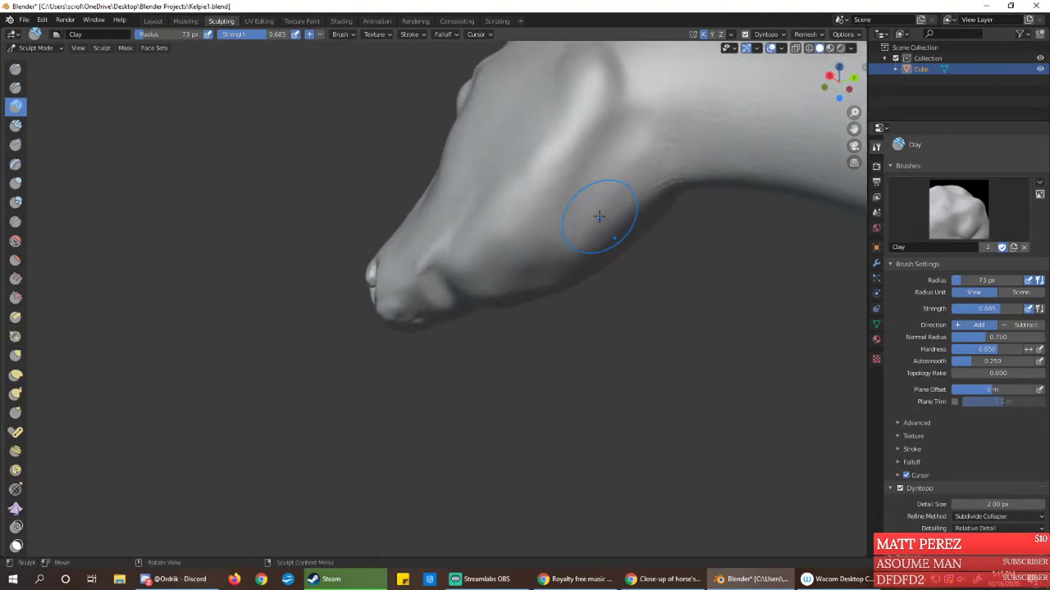
drag(539, 246, 568, 216)
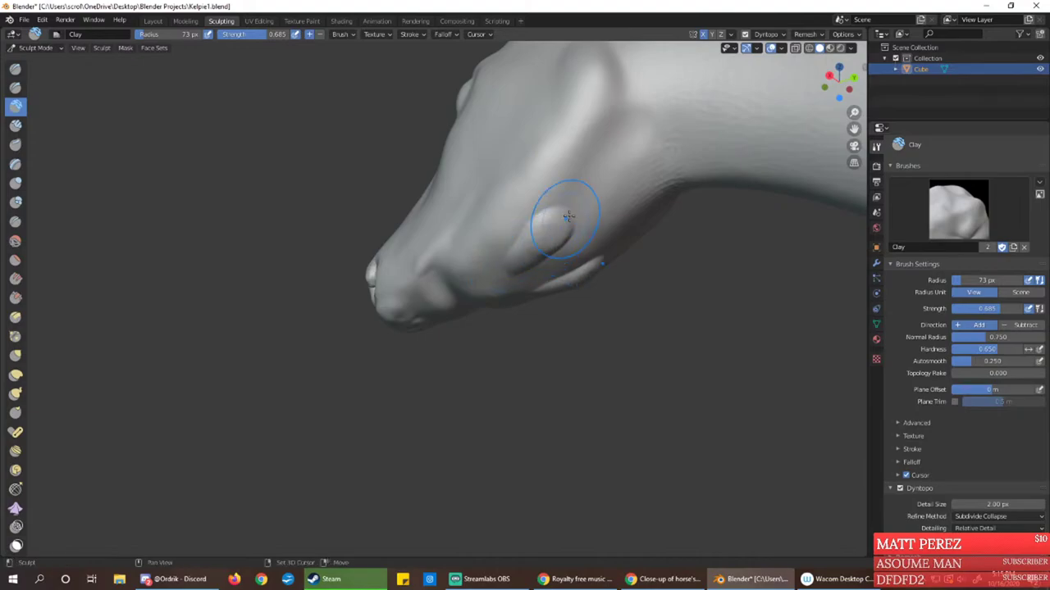
mouse_move(511, 271)
mouse_down()
mouse_move(567, 205)
mouse_move(590, 233)
mouse_move(625, 172)
mouse_move(532, 255)
mouse_up()
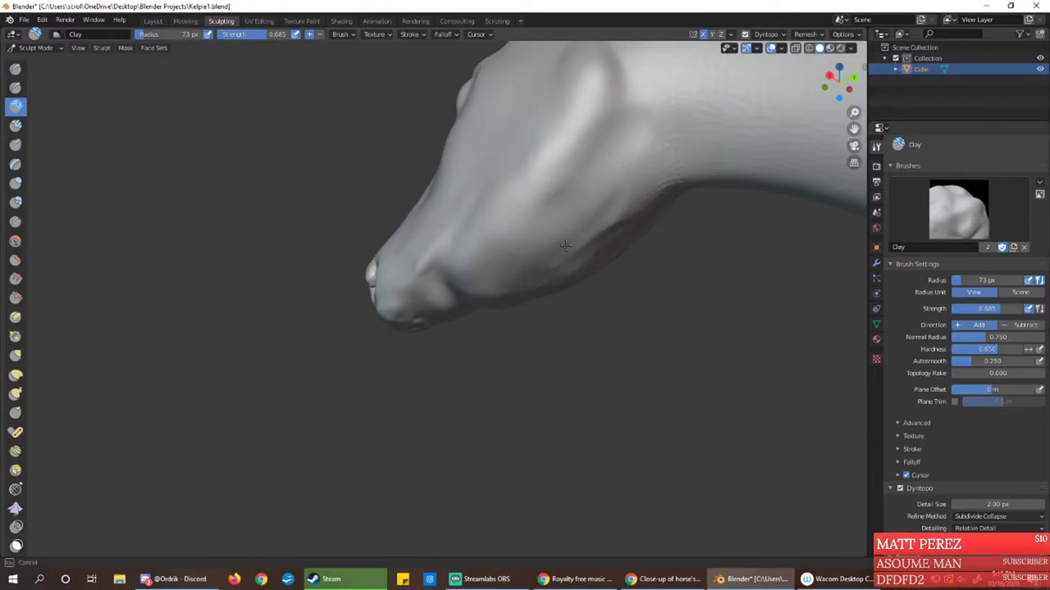
mouse_move(609, 216)
middle_down()
mouse_move(644, 194)
mouse_move(656, 199)
middle_up()
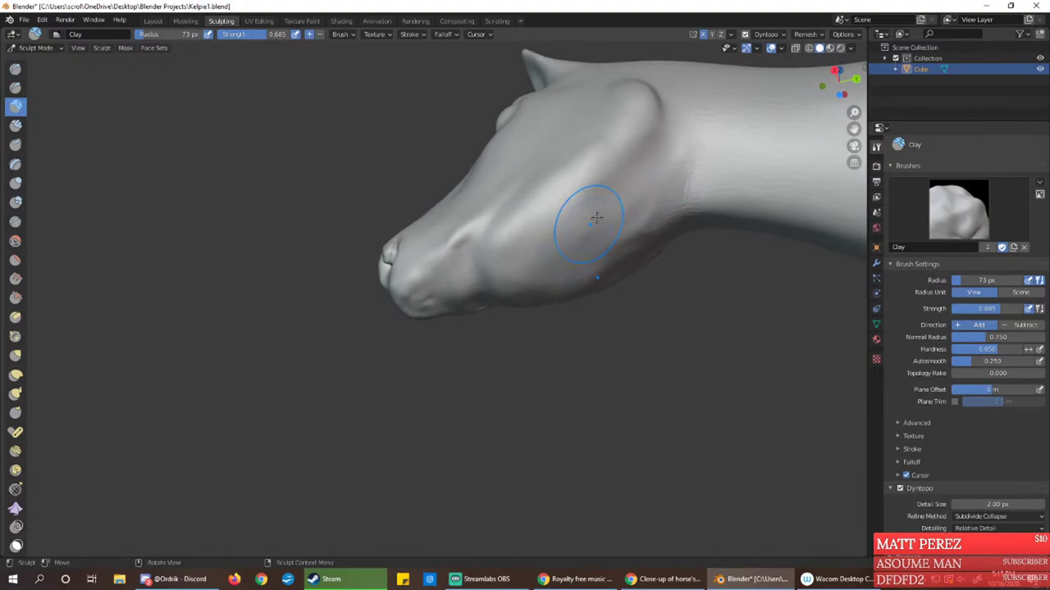
Layer long clay strokes beneath the jaw from behind the chin to the throat and smooth them flush
mouse_move(537, 261)
mouse_down()
mouse_move(569, 232)
mouse_move(534, 297)
mouse_move(642, 213)
mouse_move(644, 242)
mouse_up()
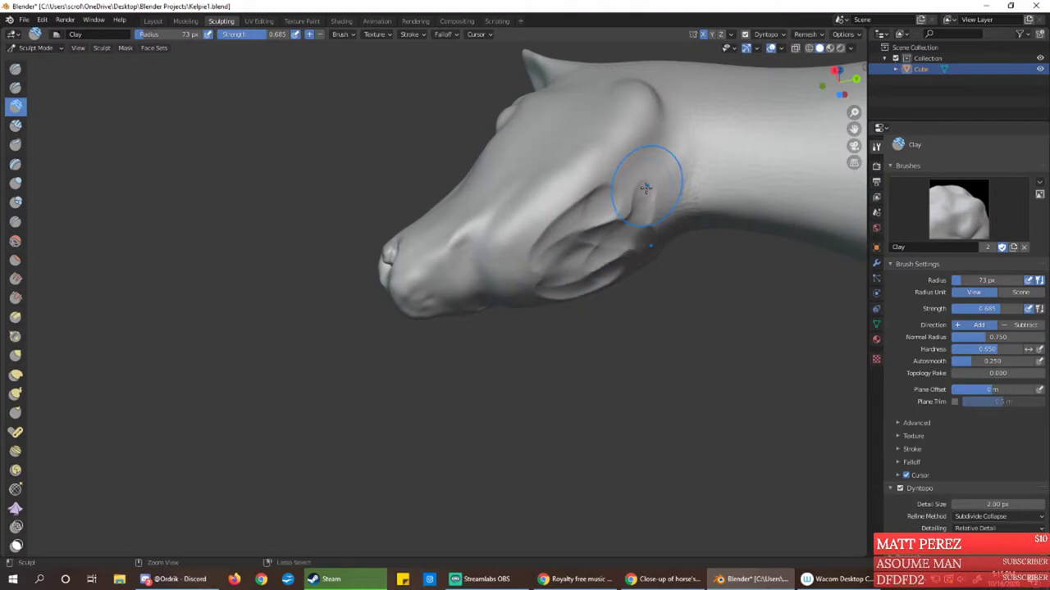
mouse_move(649, 187)
mouse_down()
mouse_move(647, 176)
mouse_move(633, 181)
mouse_move(574, 248)
mouse_up()
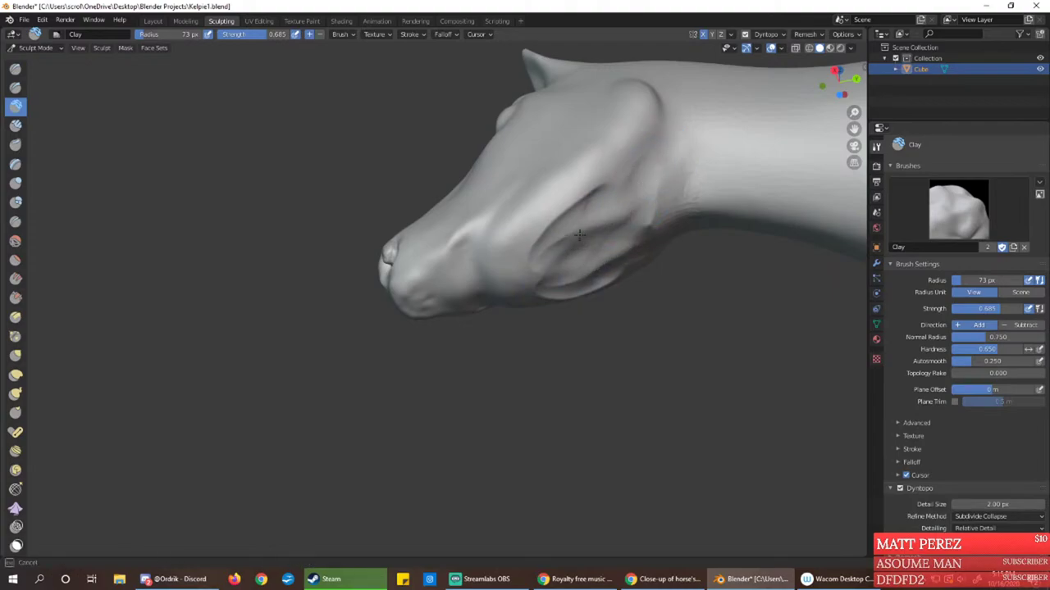
drag(597, 207, 548, 239)
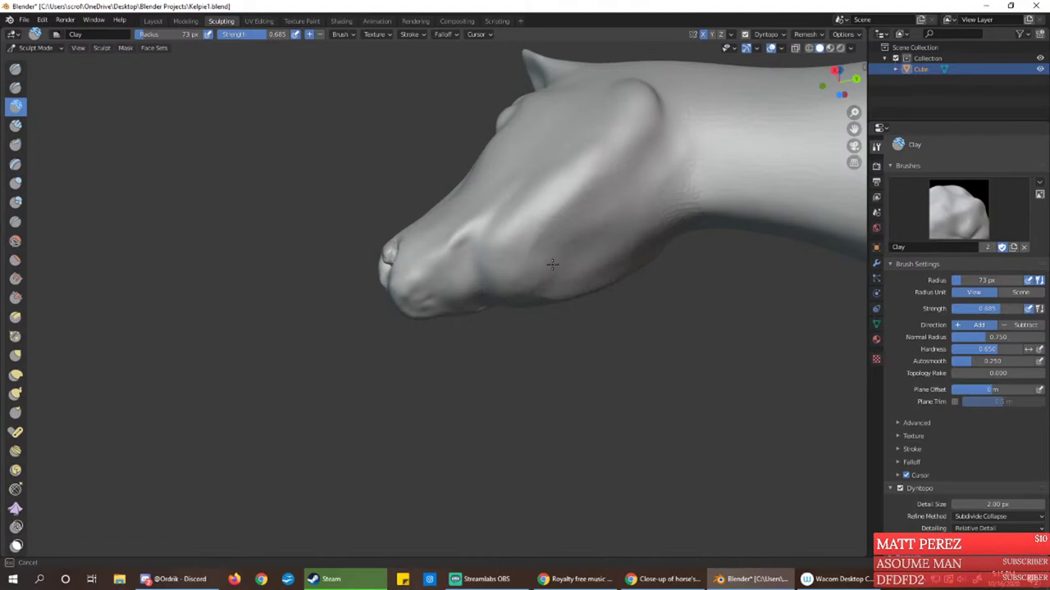
drag(552, 263, 571, 264)
middle_drag(556, 259, 539, 287)
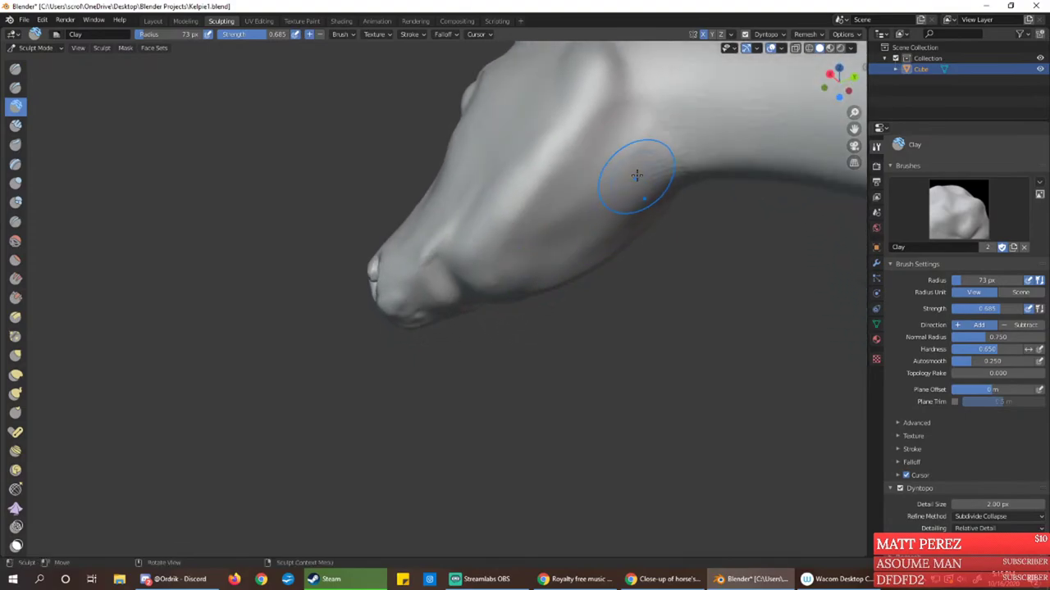
Add clay strokes along the rear underside of the jaw where it meets the throat
mouse_move(637, 156)
mouse_down()
mouse_move(658, 150)
mouse_move(670, 162)
mouse_move(664, 154)
mouse_move(643, 174)
mouse_up()
middle_drag(643, 174, 630, 204)
mouse_move(649, 184)
mouse_down()
mouse_move(669, 172)
mouse_move(661, 163)
mouse_up()
mouse_move(619, 232)
mouse_down()
mouse_move(635, 221)
mouse_move(640, 233)
mouse_move(590, 260)
mouse_up()
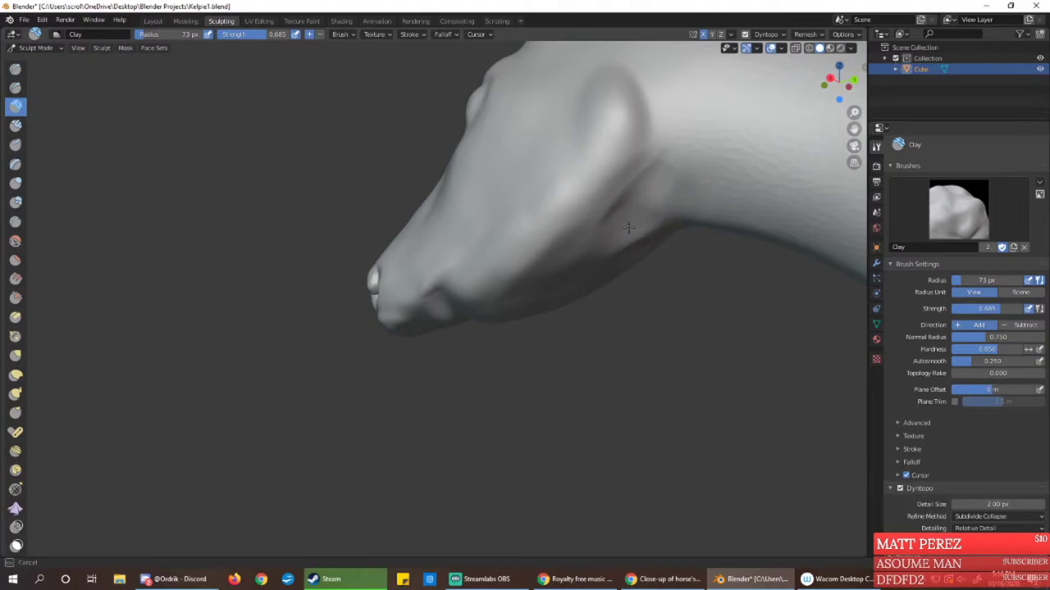
middle_drag(646, 223, 613, 220)
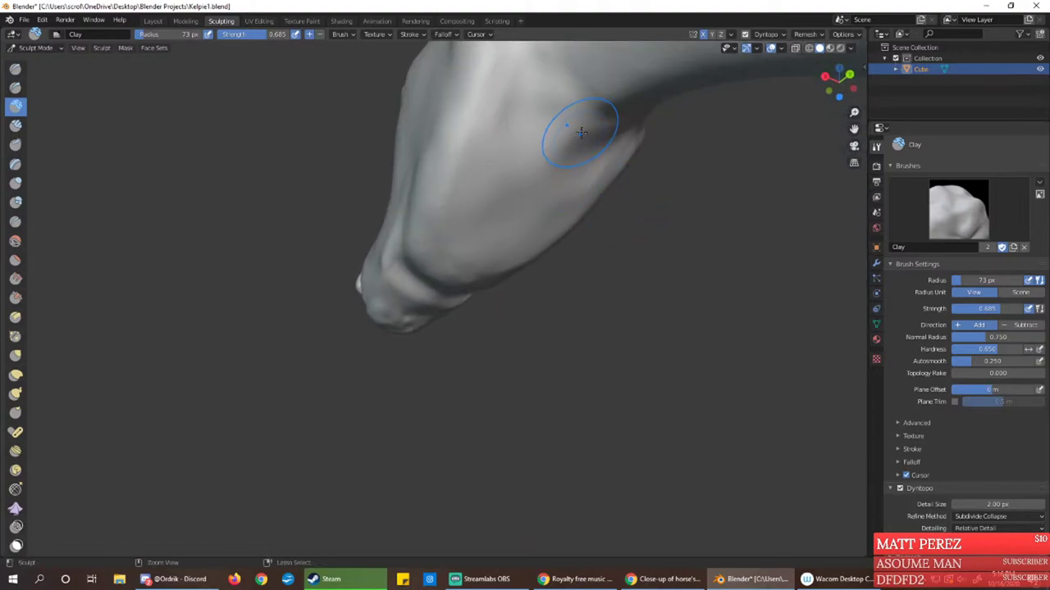
mouse_move(576, 129)
mouse_down()
mouse_move(537, 164)
mouse_move(556, 153)
mouse_up()
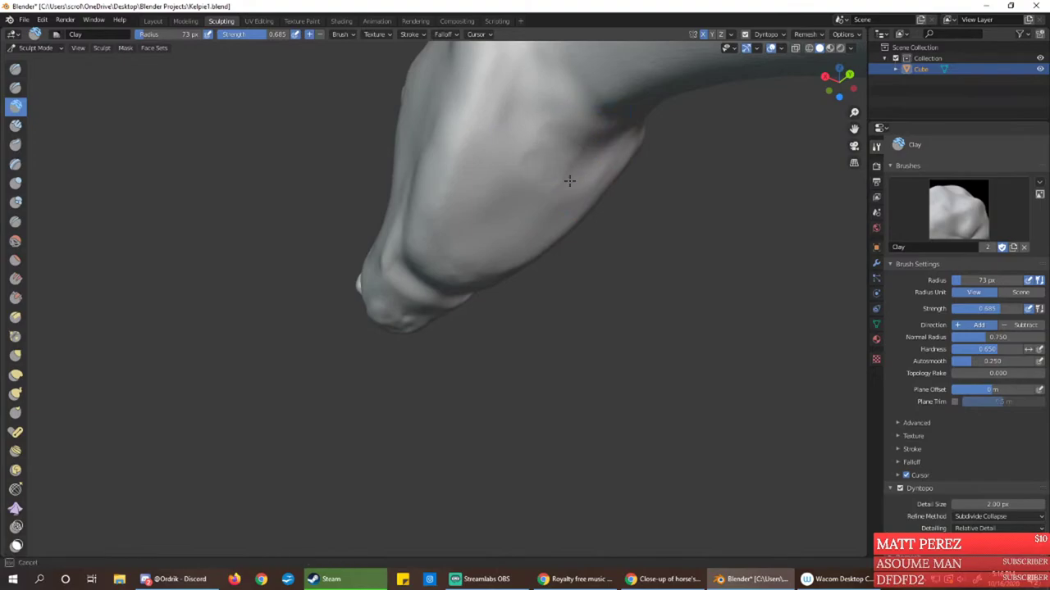
Carve a hollow beneath the jawbone by subtracting with the Clay brush toward the throat
mouse_move(546, 160)
middle_down()
mouse_move(598, 277)
mouse_move(591, 250)
mouse_move(651, 201)
middle_up()
ctrl+drag(574, 244, 641, 193)
mouse_move(602, 235)
ctrl+mouse_down()
mouse_move(668, 201)
mouse_move(579, 253)
mouse_move(620, 251)
ctrl+mouse_up()
mouse_move(642, 241)
ctrl+mouse_down()
mouse_move(545, 270)
mouse_move(623, 233)
mouse_move(568, 252)
ctrl+mouse_up()
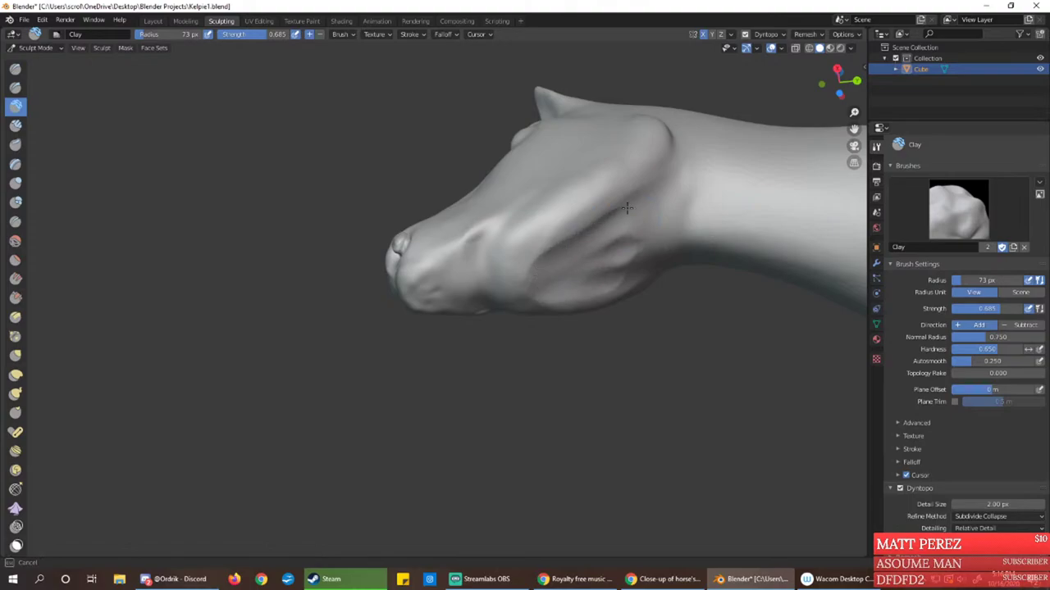
Soften the hollow beneath the jawbone and blend it into the throat and lower jaw with clay strokes
middle_drag(644, 243, 598, 169)
mouse_move(597, 167)
mouse_down()
mouse_move(591, 148)
mouse_move(611, 177)
mouse_move(566, 176)
mouse_move(569, 167)
mouse_move(574, 230)
mouse_move(537, 197)
mouse_move(594, 141)
mouse_move(533, 223)
mouse_move(504, 223)
mouse_move(578, 205)
mouse_up()
mouse_move(607, 139)
mouse_down()
mouse_move(619, 148)
mouse_move(611, 117)
mouse_move(591, 174)
mouse_up()
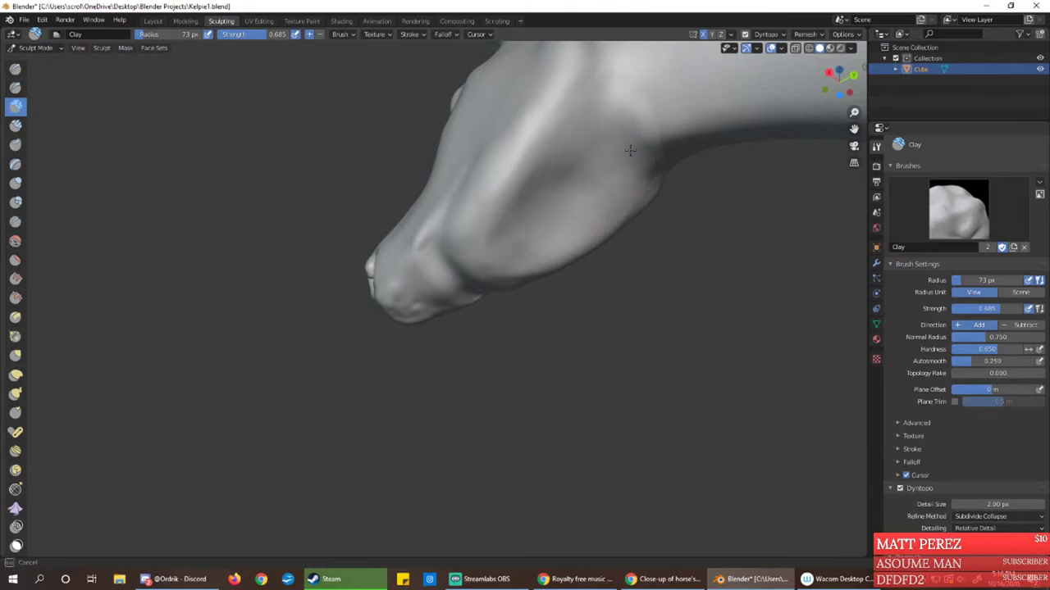
drag(638, 133, 636, 143)
mouse_move(636, 143)
middle_down()
mouse_move(651, 220)
mouse_move(659, 185)
mouse_move(630, 243)
mouse_move(644, 205)
middle_up()
mouse_move(560, 292)
mouse_down()
mouse_move(509, 295)
mouse_move(541, 291)
mouse_move(554, 308)
mouse_move(523, 276)
mouse_move(574, 273)
mouse_up()
mouse_move(573, 273)
middle_down()
mouse_move(583, 322)
mouse_move(566, 287)
middle_up()
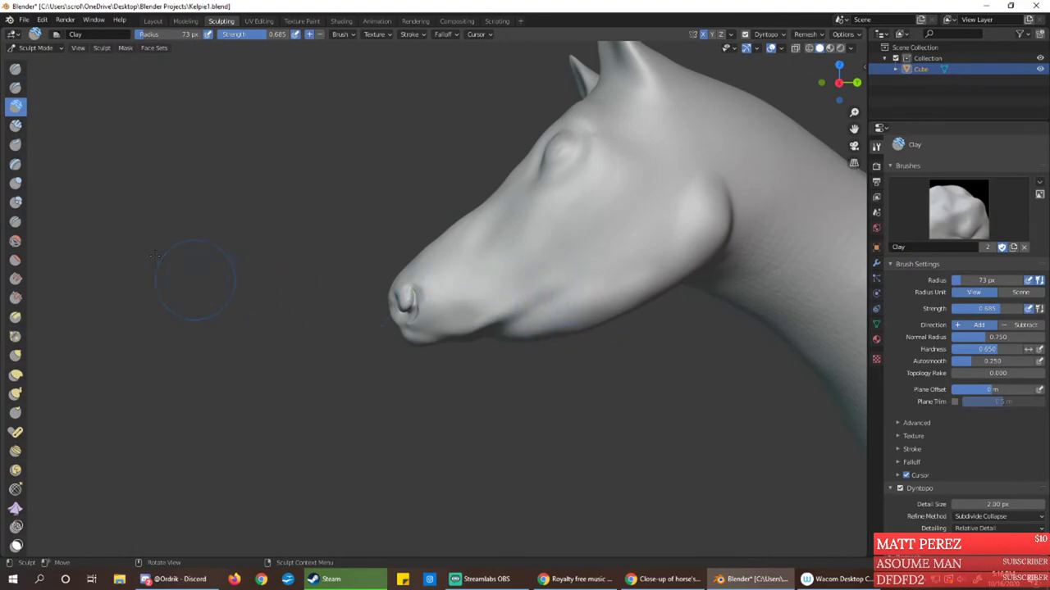
Carve a soft groove with the Draw Sharp brush from the mouth corner back across the lower cheek
click(15, 89)
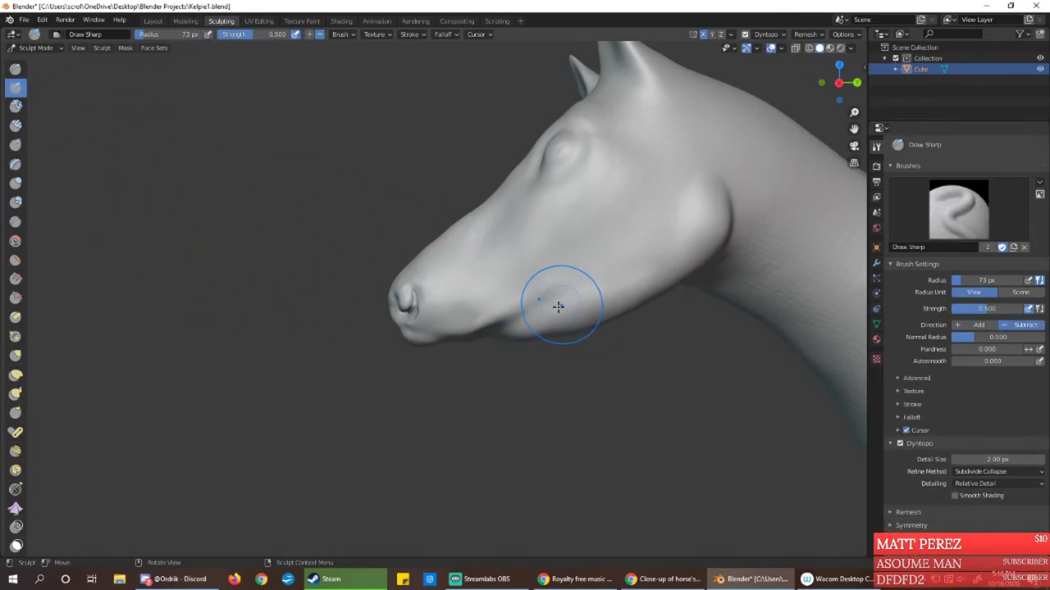
drag(557, 306, 546, 302)
drag(603, 271, 575, 282)
mouse_move(528, 313)
mouse_down()
mouse_move(612, 261)
mouse_move(525, 316)
mouse_move(587, 296)
mouse_move(502, 331)
mouse_move(521, 320)
mouse_up()
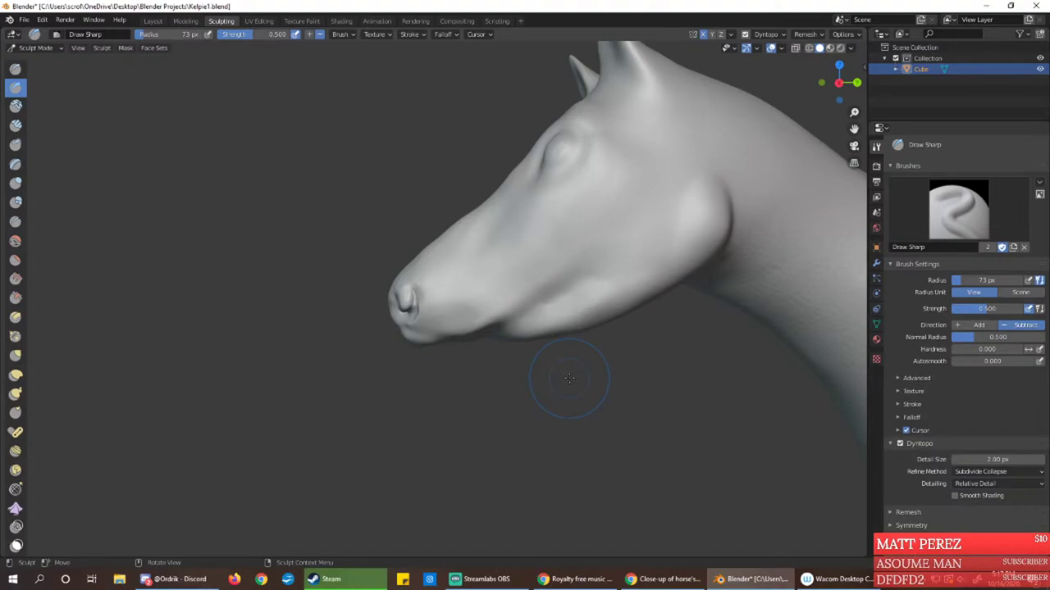
drag(539, 243, 542, 300)
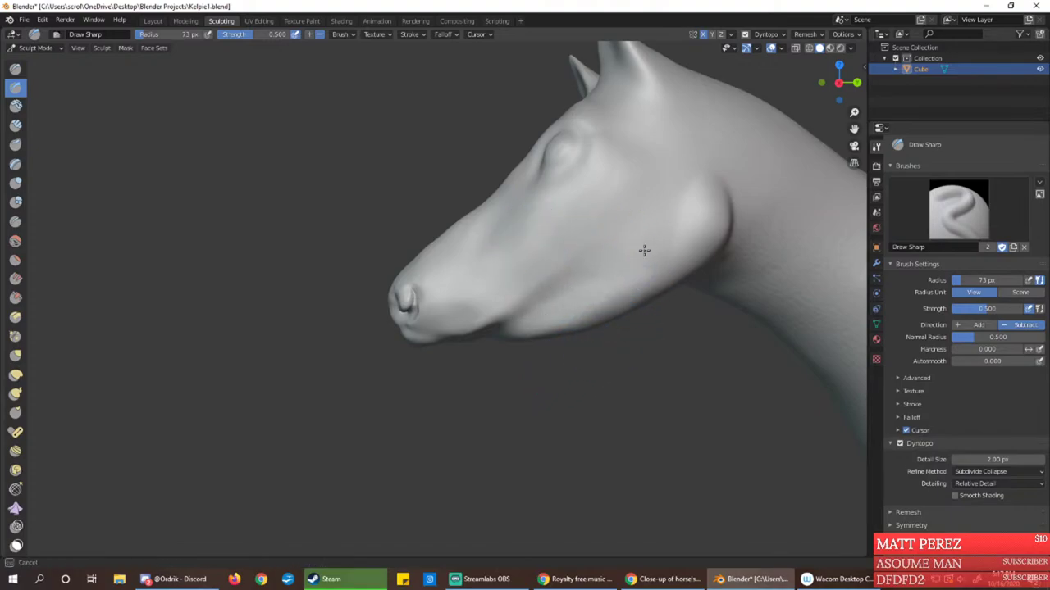
drag(644, 250, 616, 292)
Cut a sharp crease around the rear edge of the cheek where it meets the neck
mouse_move(616, 292)
middle_down()
mouse_move(607, 273)
mouse_move(582, 286)
middle_up()
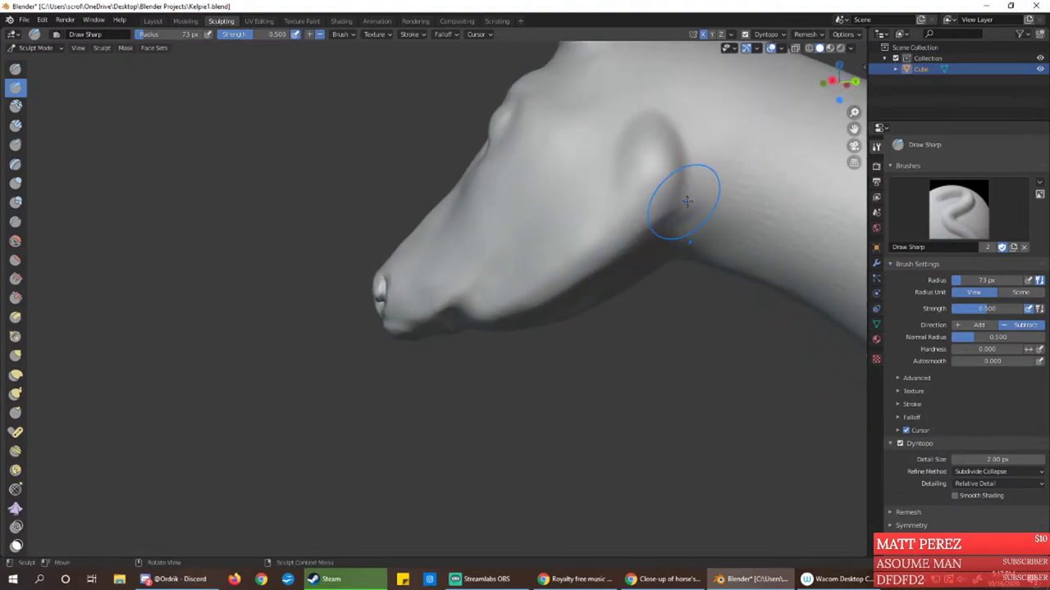
mouse_move(680, 153)
mouse_down()
mouse_move(682, 194)
mouse_move(656, 232)
mouse_move(685, 170)
mouse_up()
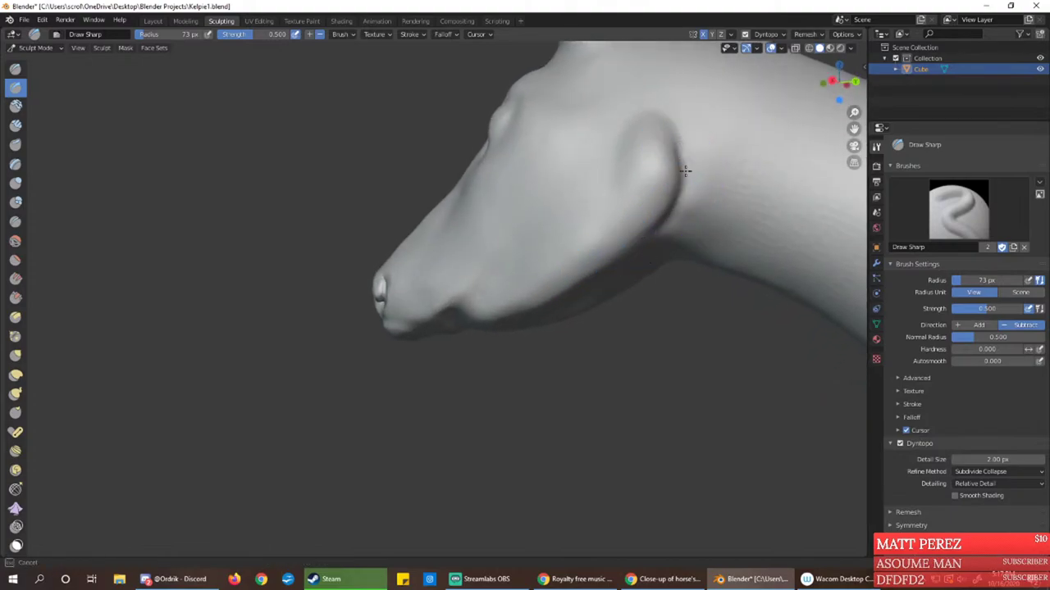
mouse_move(670, 119)
mouse_down()
mouse_move(638, 153)
mouse_move(645, 176)
mouse_up()
mouse_move(644, 176)
middle_down()
mouse_move(675, 192)
mouse_move(656, 214)
middle_up()
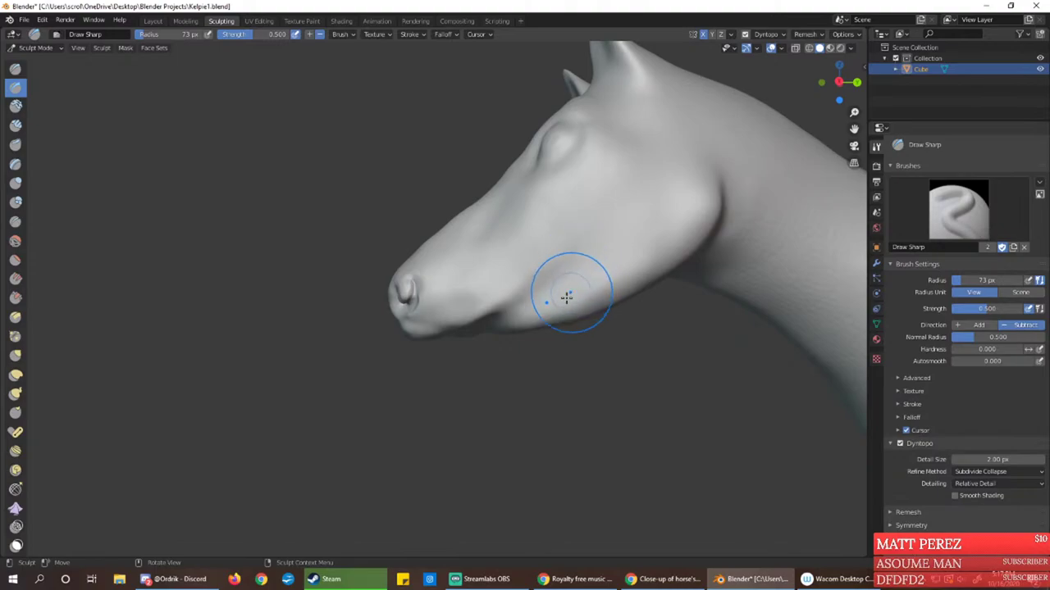
mouse_move(562, 293)
middle_down()
mouse_move(537, 316)
mouse_move(489, 332)
middle_up()
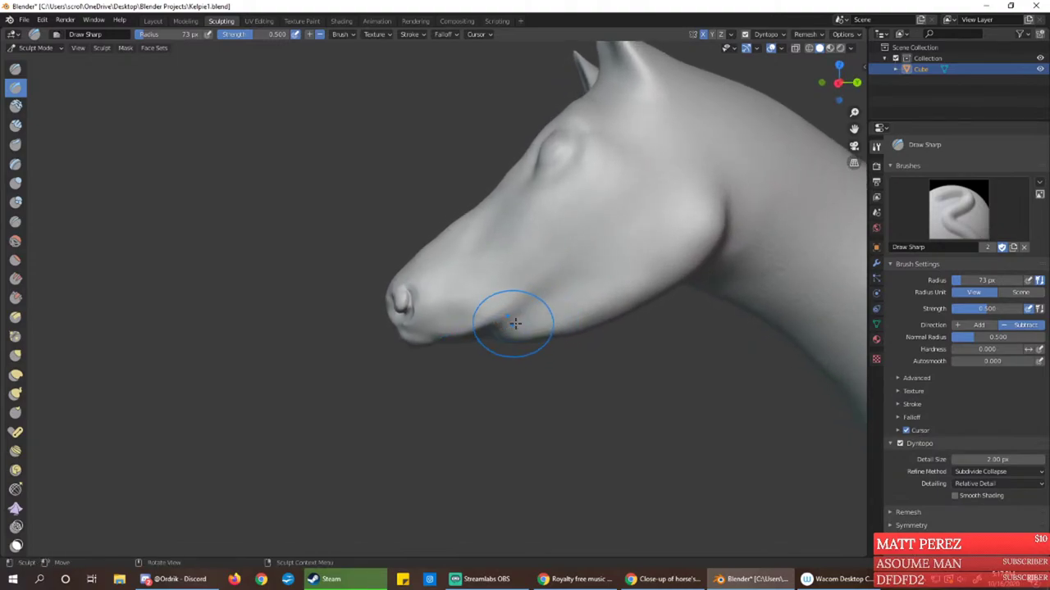
mouse_move(574, 309)
middle_down()
mouse_move(590, 330)
mouse_move(481, 298)
mouse_move(534, 260)
mouse_move(509, 279)
middle_up()
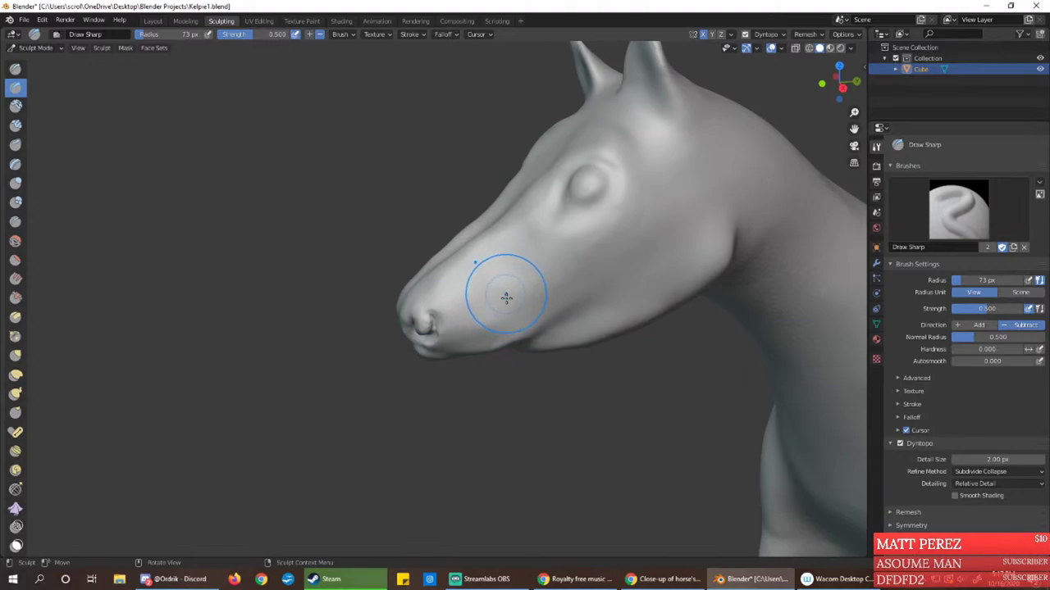
mouse_move(506, 297)
middle_down()
mouse_move(487, 301)
mouse_move(476, 276)
mouse_move(431, 288)
middle_up()
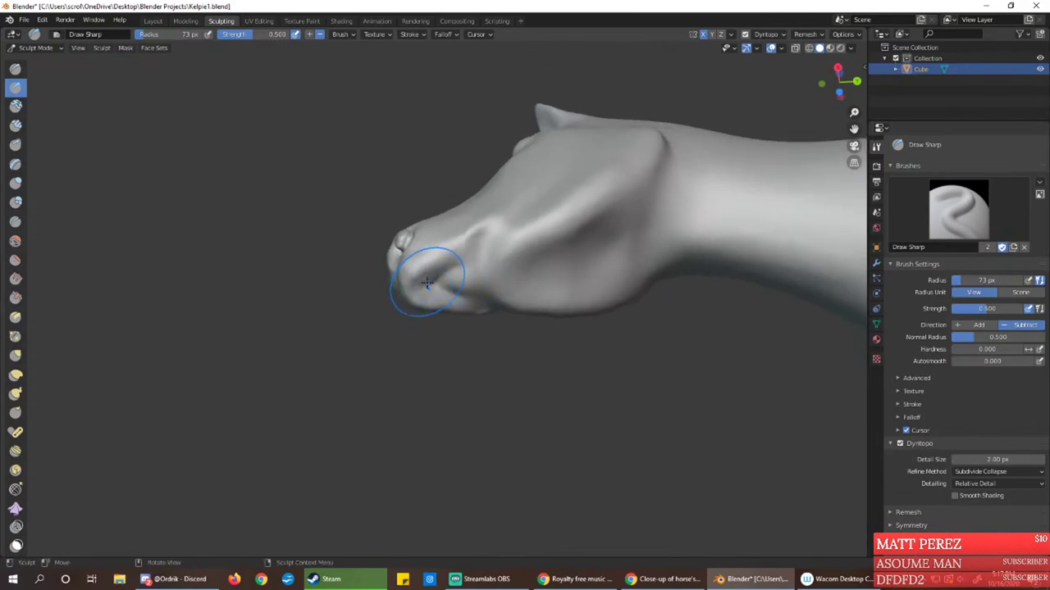
Carve away the side of the chin below the lip line with the Draw Sharp brush
drag(426, 283, 452, 275)
ctrl+middle_drag(452, 277, 456, 218)
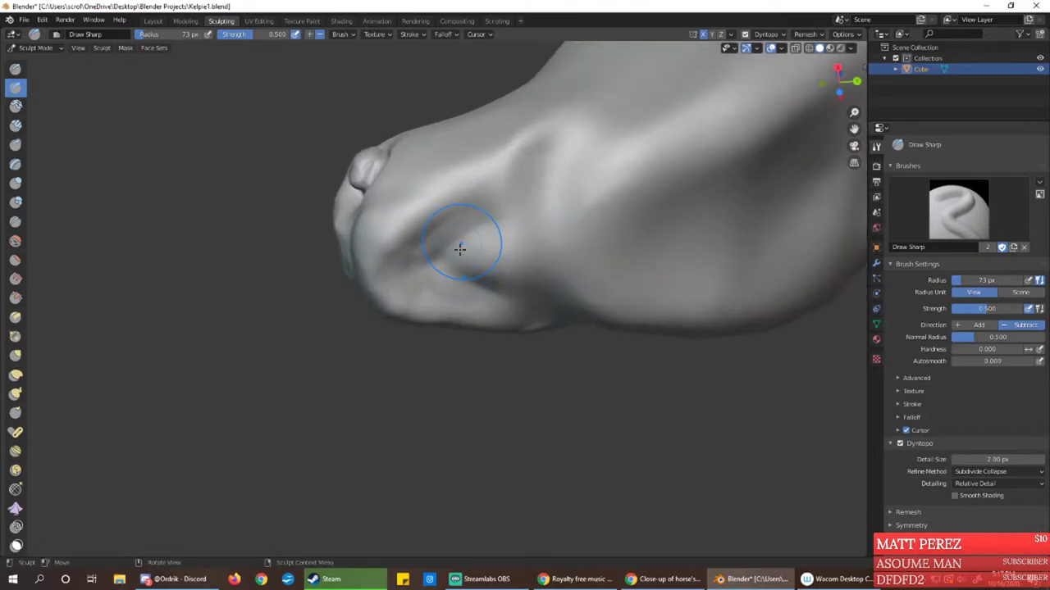
drag(460, 249, 488, 261)
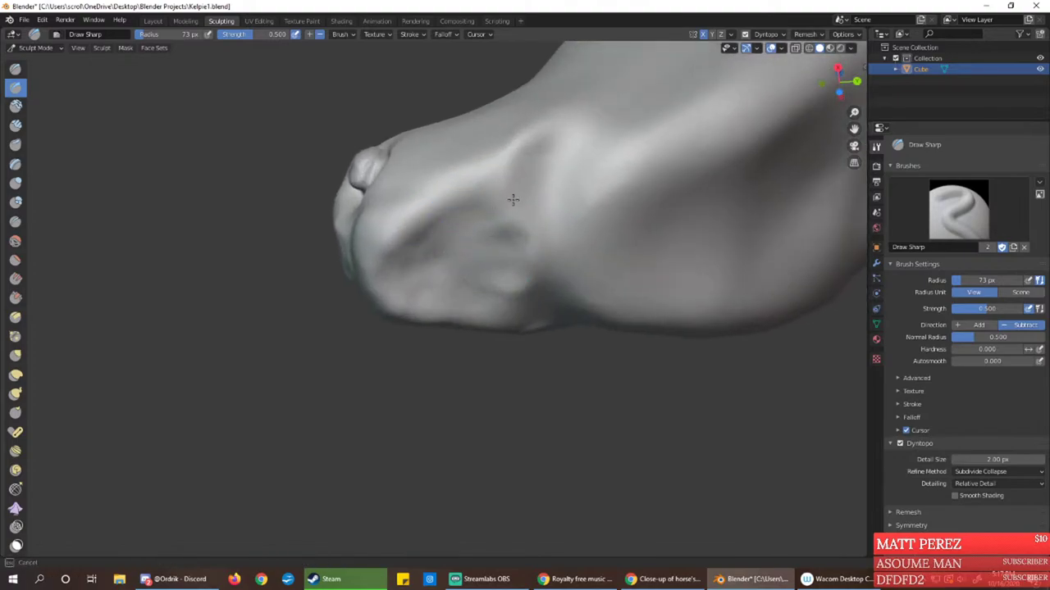
drag(512, 200, 515, 207)
drag(429, 262, 511, 191)
mouse_move(511, 188)
mouse_down()
mouse_move(454, 236)
mouse_move(492, 216)
mouse_move(468, 237)
mouse_move(518, 238)
mouse_move(415, 272)
mouse_move(446, 245)
mouse_up()
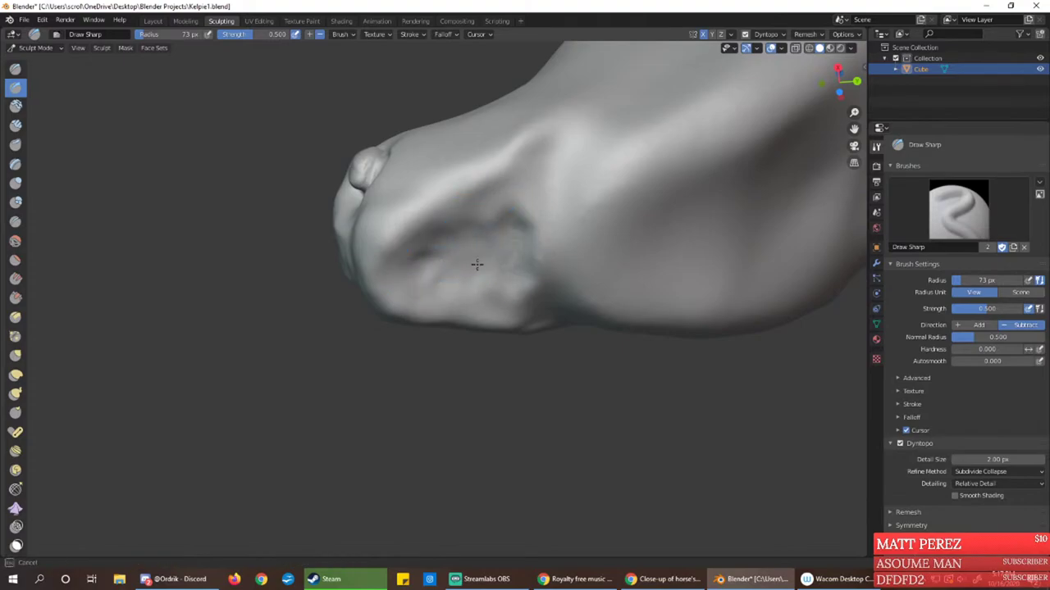
mouse_move(501, 206)
middle_down()
mouse_move(501, 288)
mouse_move(473, 286)
mouse_move(508, 268)
mouse_move(507, 237)
middle_up()
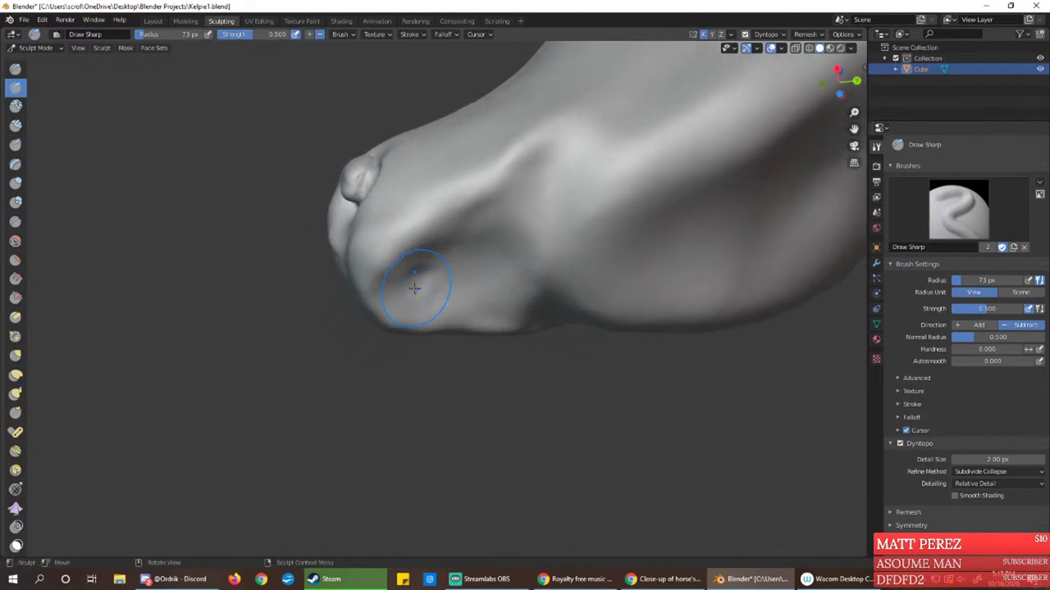
Deepen the mouth groove beneath the upper lip from the front of the muzzle to the mouth corner
mouse_move(395, 277)
mouse_down()
mouse_move(501, 202)
mouse_move(530, 197)
mouse_move(412, 281)
mouse_move(475, 216)
mouse_move(414, 243)
mouse_up()
mouse_move(414, 241)
middle_down()
mouse_move(426, 236)
mouse_move(422, 228)
middle_up()
drag(497, 270, 463, 269)
middle_drag(443, 273, 495, 260)
mouse_move(460, 281)
mouse_down()
mouse_move(469, 295)
mouse_move(507, 295)
mouse_move(531, 221)
mouse_up()
drag(441, 242, 491, 208)
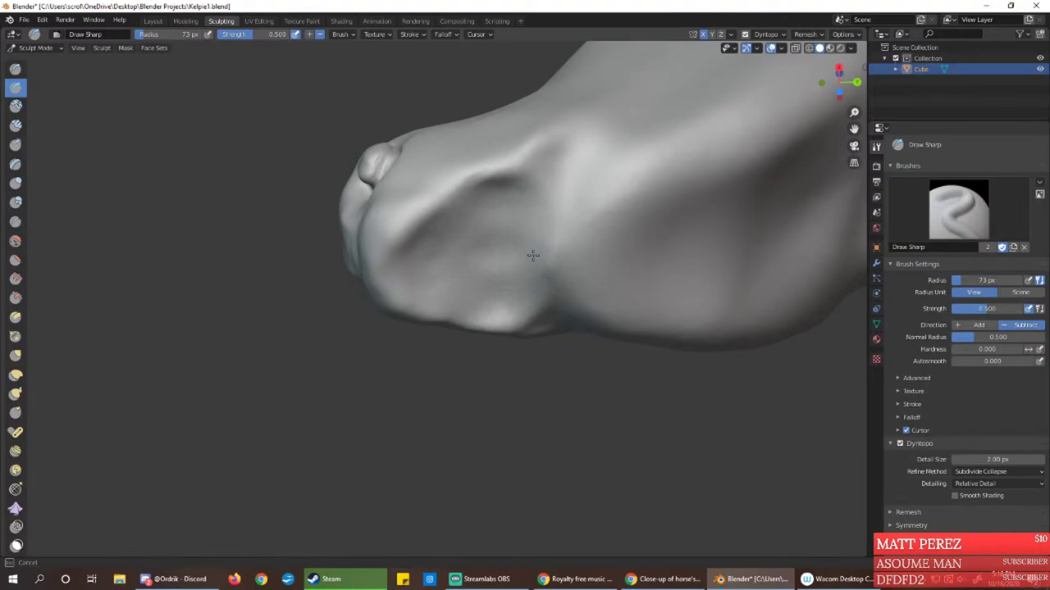
mouse_move(533, 255)
middle_down()
mouse_move(511, 309)
mouse_move(536, 349)
mouse_move(457, 281)
mouse_move(465, 263)
mouse_move(416, 215)
middle_up()
Build up the lower lip and chin beneath the mouth groove with the Draw brush
click(14, 69)
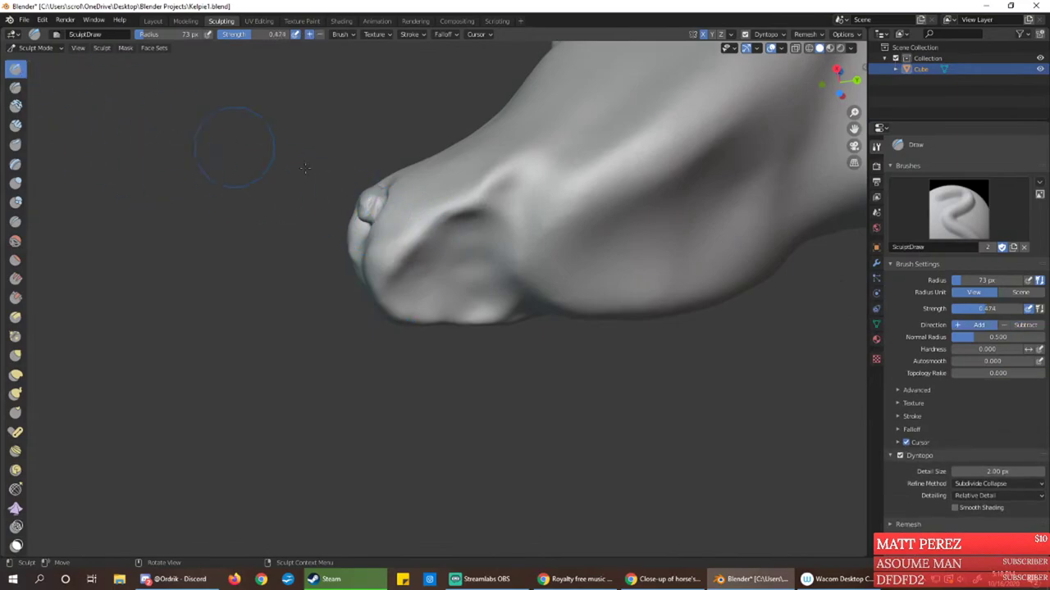
mouse_move(456, 213)
mouse_down()
mouse_move(424, 245)
mouse_move(456, 210)
mouse_up()
drag(414, 260, 424, 260)
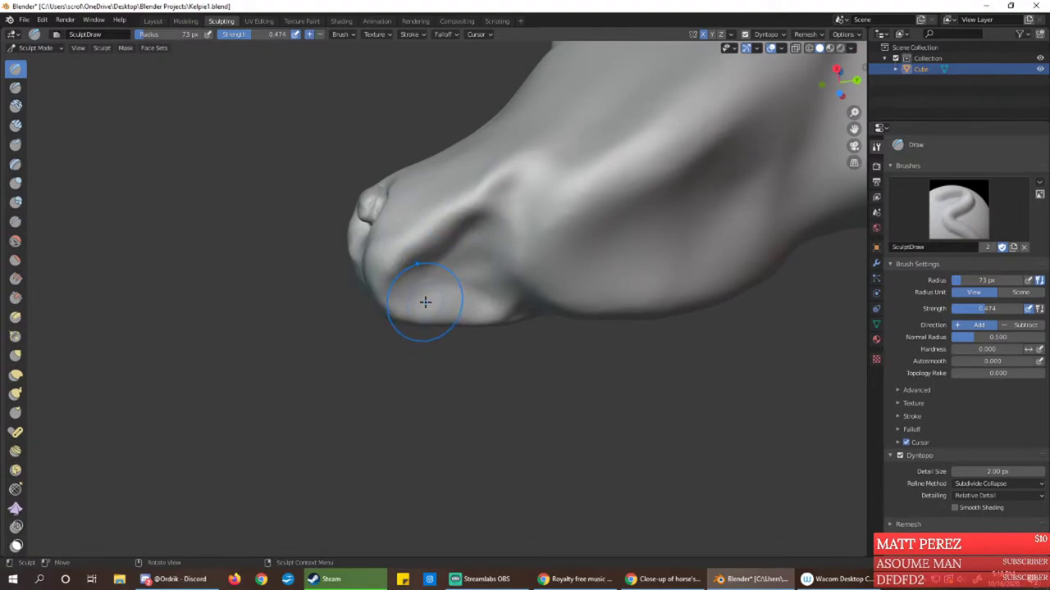
middle_drag(429, 269, 485, 316)
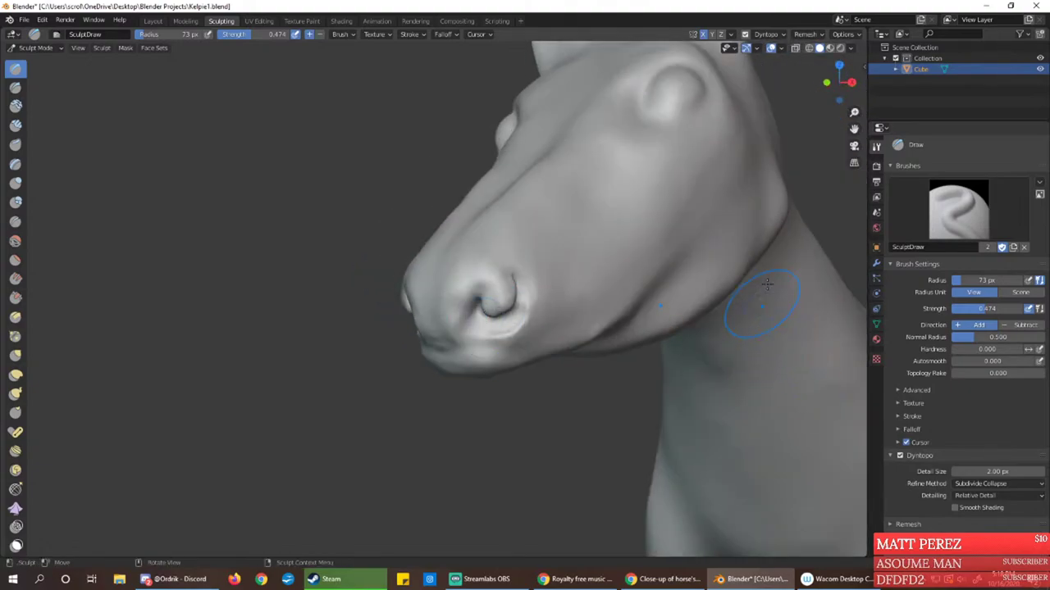
middle_drag(506, 296, 431, 293)
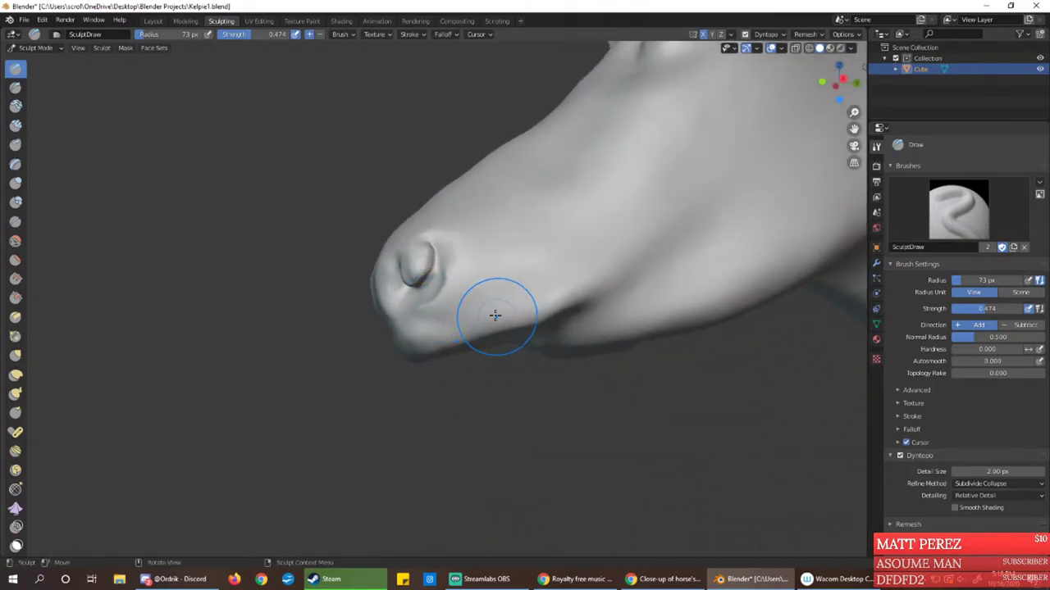
mouse_move(494, 314)
middle_down()
mouse_move(467, 315)
mouse_move(518, 300)
mouse_move(497, 243)
mouse_move(516, 171)
mouse_move(476, 241)
mouse_move(428, 252)
middle_up()
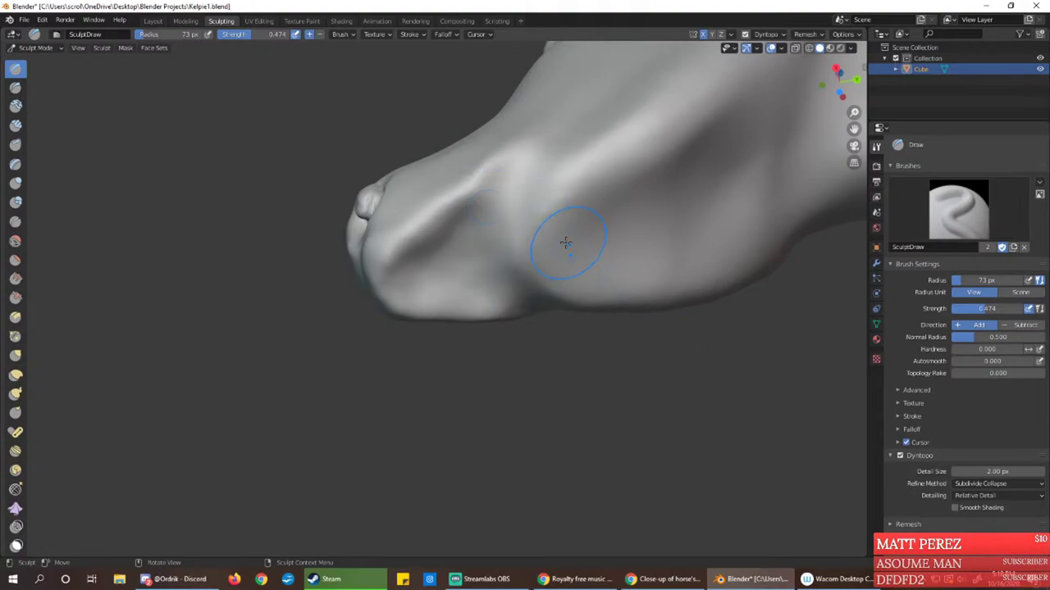
Fill out the mouth corner and the lip edges on either side of the groove with the Draw brush
mouse_move(563, 235)
middle_down()
mouse_move(525, 249)
mouse_move(523, 304)
mouse_move(506, 301)
mouse_move(525, 235)
middle_up()
mouse_move(495, 227)
mouse_down()
mouse_move(504, 210)
mouse_move(484, 235)
mouse_move(520, 209)
mouse_up()
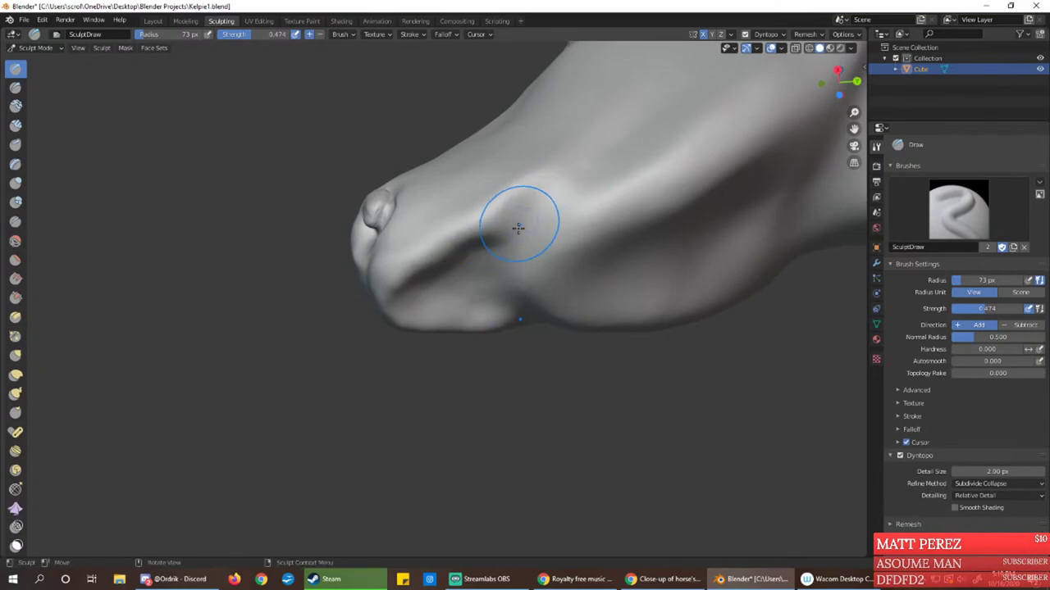
mouse_move(516, 222)
middle_down()
mouse_move(521, 258)
mouse_move(530, 221)
mouse_move(500, 251)
middle_up()
mouse_move(462, 246)
mouse_down()
mouse_move(485, 201)
mouse_move(458, 237)
mouse_move(469, 222)
mouse_up()
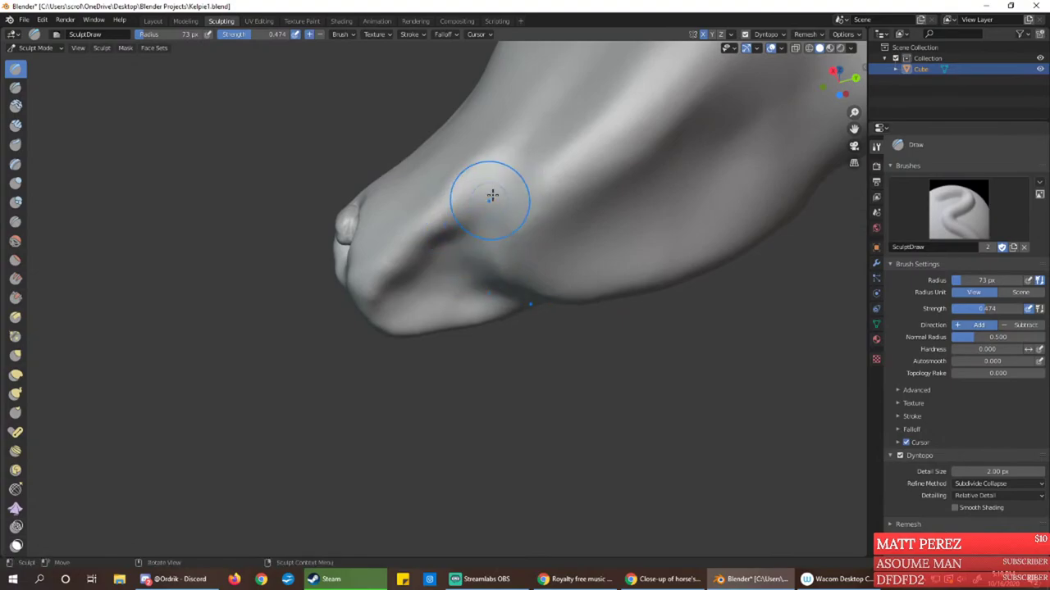
mouse_move(497, 190)
middle_down()
mouse_move(498, 232)
mouse_move(534, 240)
middle_up()
middle_drag(524, 297, 522, 229)
mouse_move(454, 203)
mouse_down()
mouse_move(402, 253)
mouse_move(405, 298)
mouse_move(406, 257)
mouse_move(406, 284)
mouse_move(497, 293)
mouse_up()
mouse_move(497, 293)
middle_down()
mouse_move(478, 224)
mouse_move(451, 226)
mouse_move(438, 307)
middle_up()
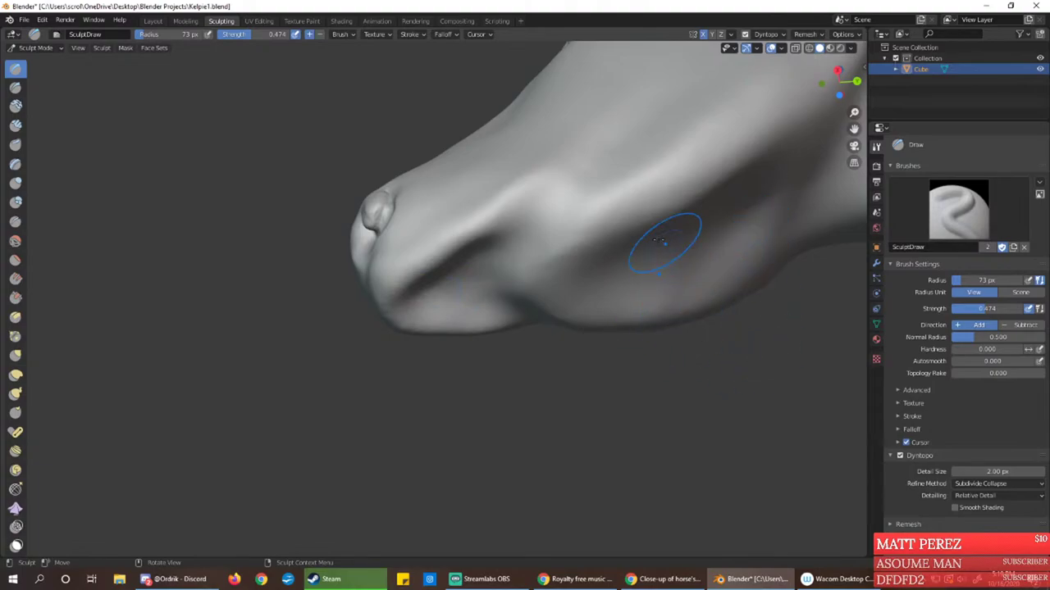
Raise a rounded bulge on the lower jaw just behind the mouth corner with the Draw brush
mouse_move(607, 328)
middle_down()
mouse_move(550, 299)
mouse_move(558, 254)
mouse_move(593, 262)
mouse_move(633, 304)
mouse_move(607, 344)
mouse_move(588, 309)
mouse_move(591, 276)
middle_up()
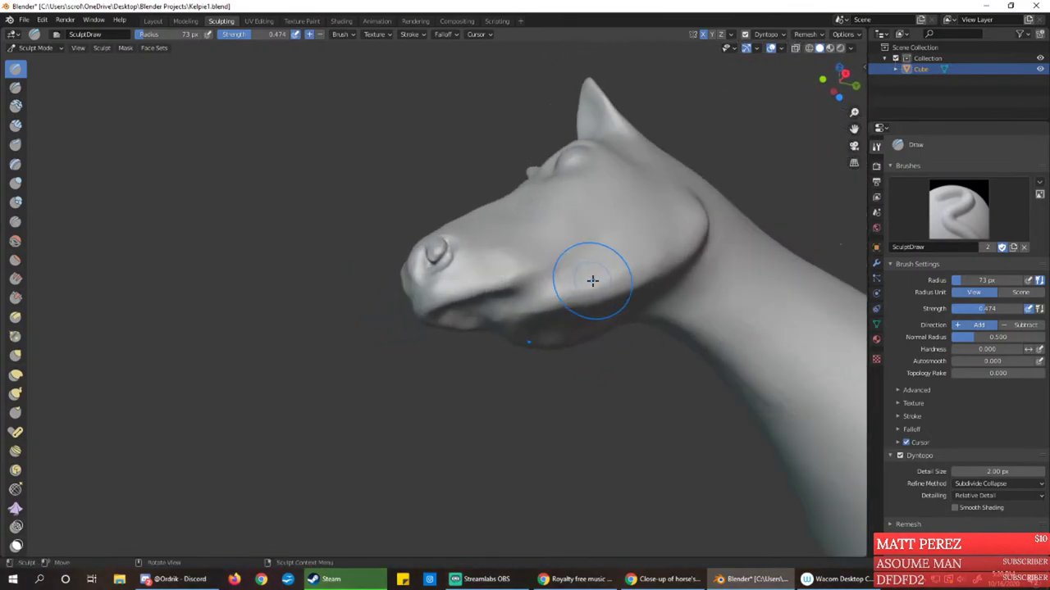
mouse_move(506, 301)
middle_down()
mouse_move(470, 332)
mouse_move(471, 316)
mouse_move(433, 293)
mouse_move(501, 289)
middle_up()
drag(501, 289, 520, 300)
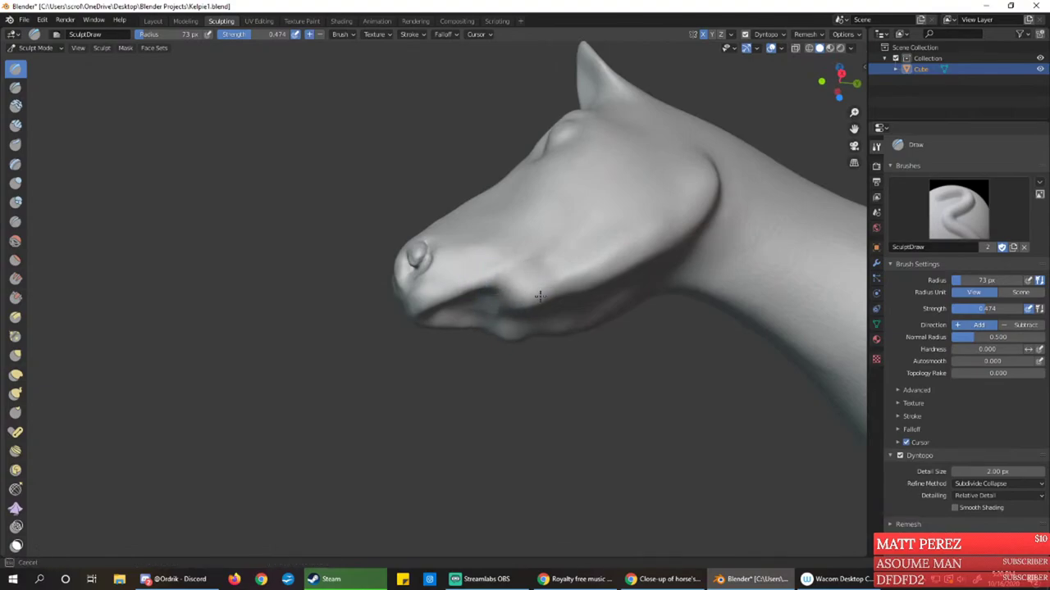
middle_drag(529, 295, 529, 286)
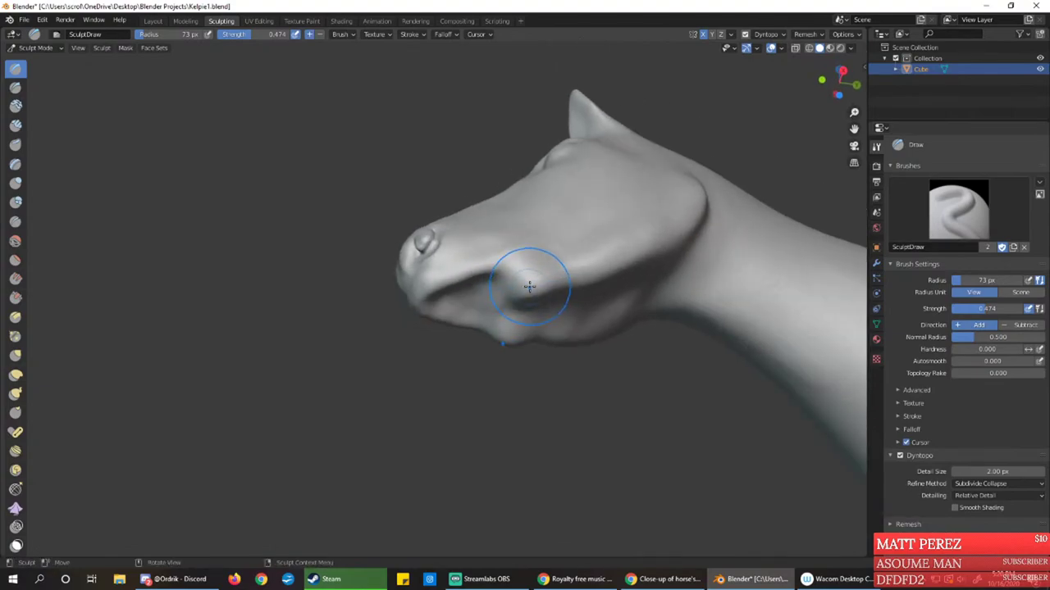
drag(539, 289, 520, 300)
mouse_move(519, 300)
middle_down()
mouse_move(537, 320)
mouse_move(475, 330)
middle_up()
middle_drag(584, 334, 492, 347)
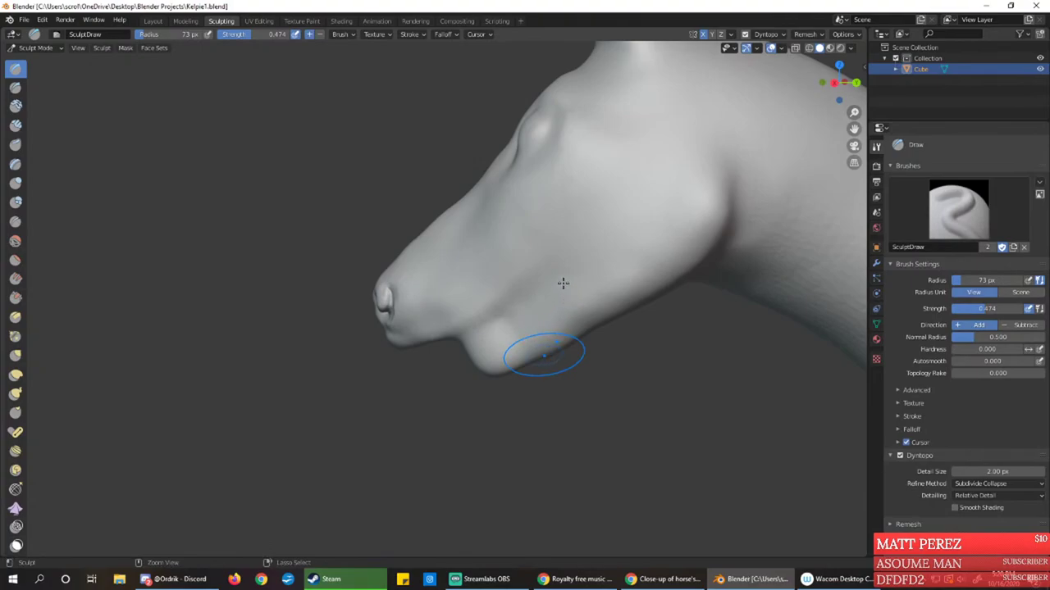
mouse_move(555, 311)
middle_down()
mouse_move(544, 295)
mouse_move(575, 288)
mouse_move(546, 298)
mouse_move(558, 246)
mouse_move(579, 237)
mouse_move(533, 365)
mouse_move(539, 300)
mouse_move(586, 312)
mouse_move(606, 304)
mouse_move(543, 291)
mouse_move(563, 257)
mouse_move(553, 257)
mouse_move(593, 296)
mouse_move(609, 375)
mouse_move(547, 295)
middle_up()
scroll(575, 289, down, 5)
scroll(545, 298, up, 5)
scroll(533, 365, up, 2)
scroll(593, 296, down, 3)
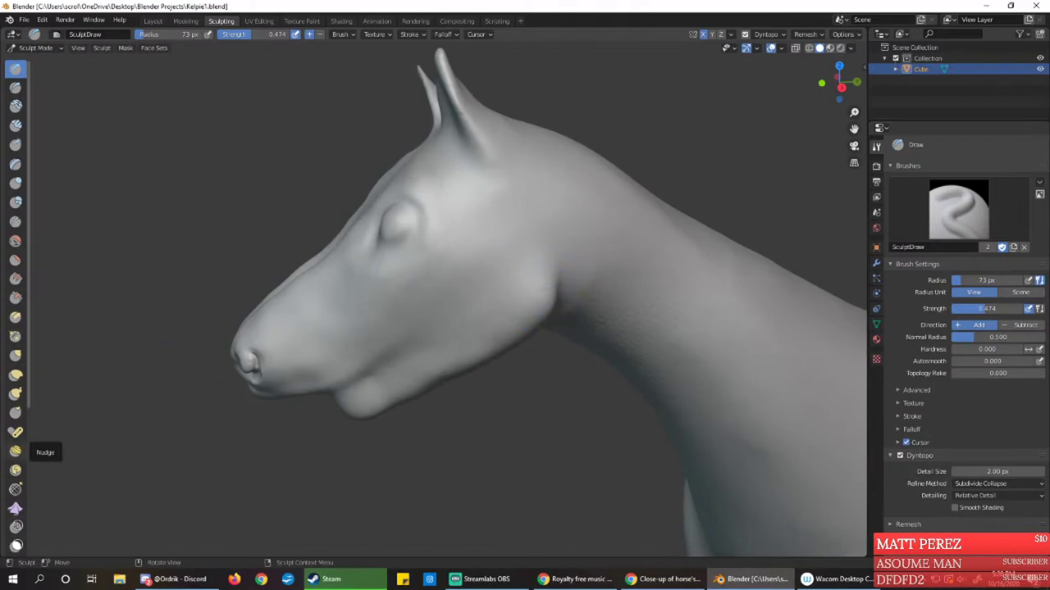
key(alt+Tab)
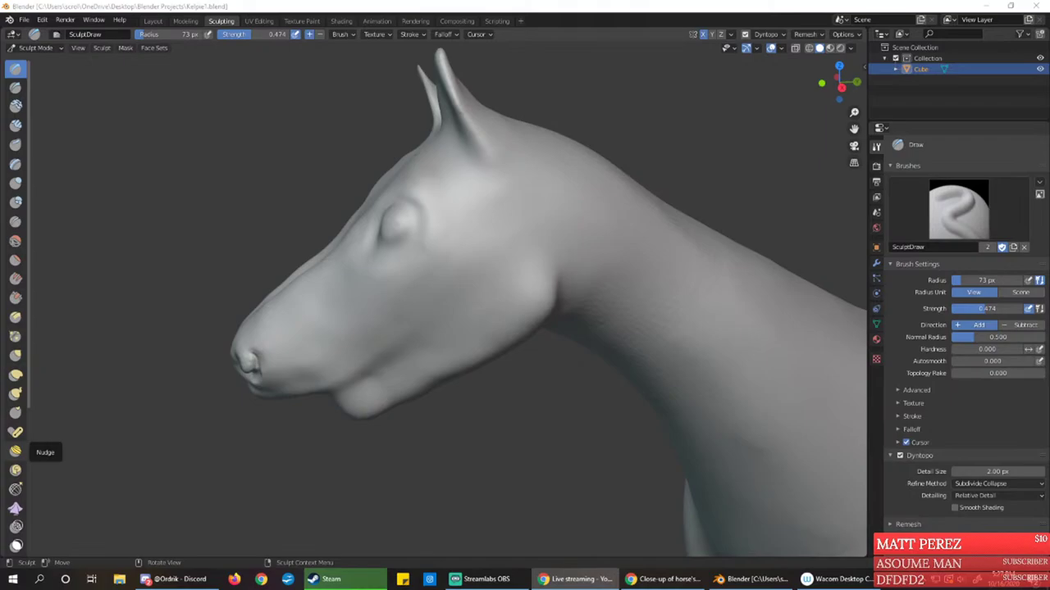
click(271, 6)
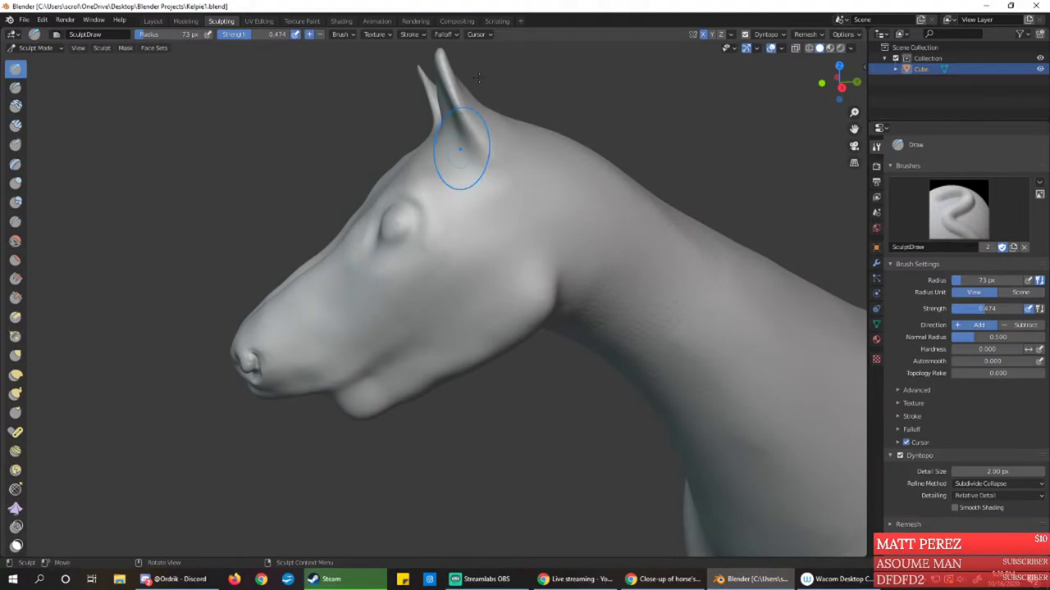
key(alt+Tab)
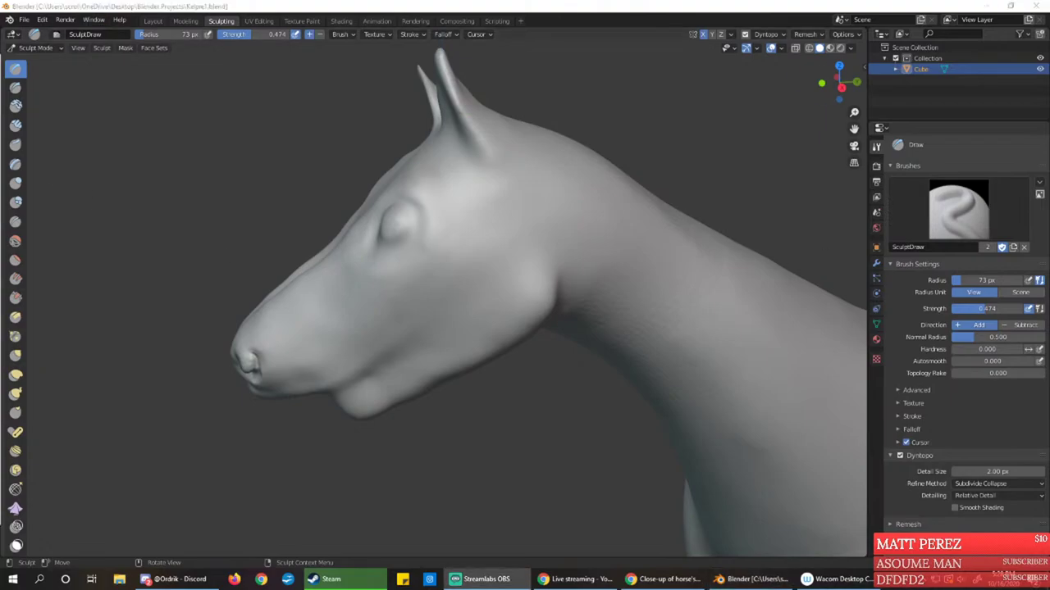